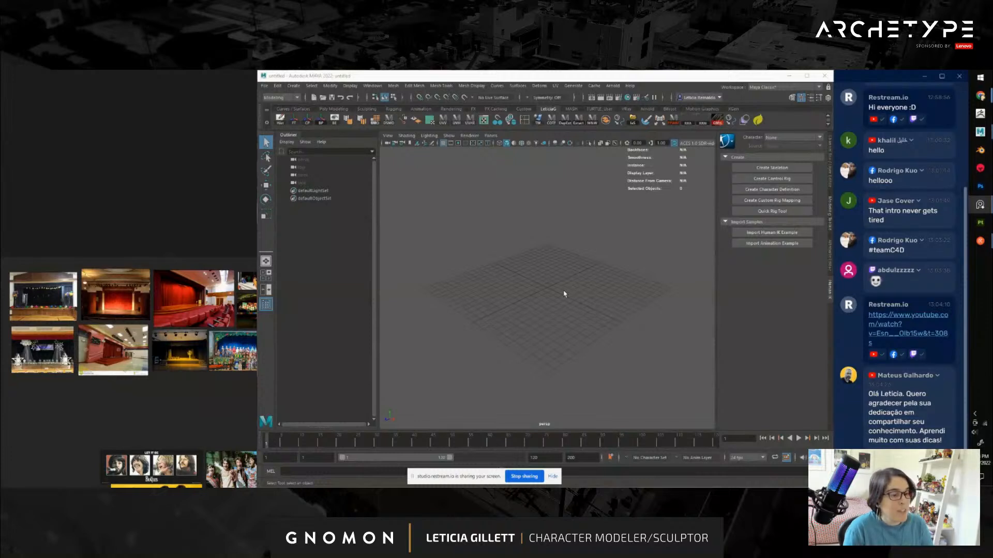
Hide the screen-sharing notice and replace the character rig controls with the Modeling Toolkit
{"action": "left_click", "coordinate": [552, 477]}
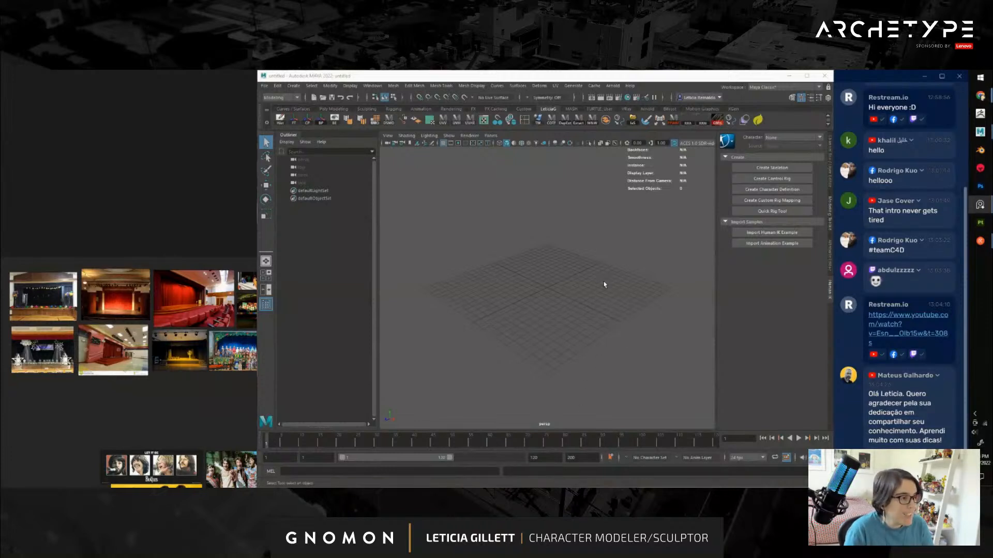
{"action": "left_click", "coordinate": [794, 100]}
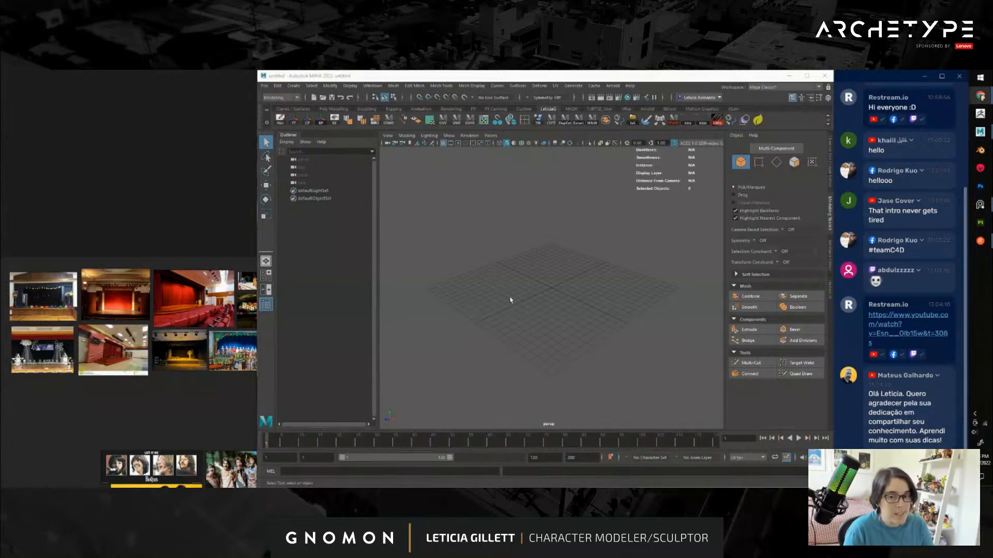
Browse the reference board's stage photos from an overview to close range, including the children's performance pictures
{"action": "scroll", "coordinate": [219, 407], "scroll_direction": "up", "scroll_amount": 3, "text": "ctrl"}
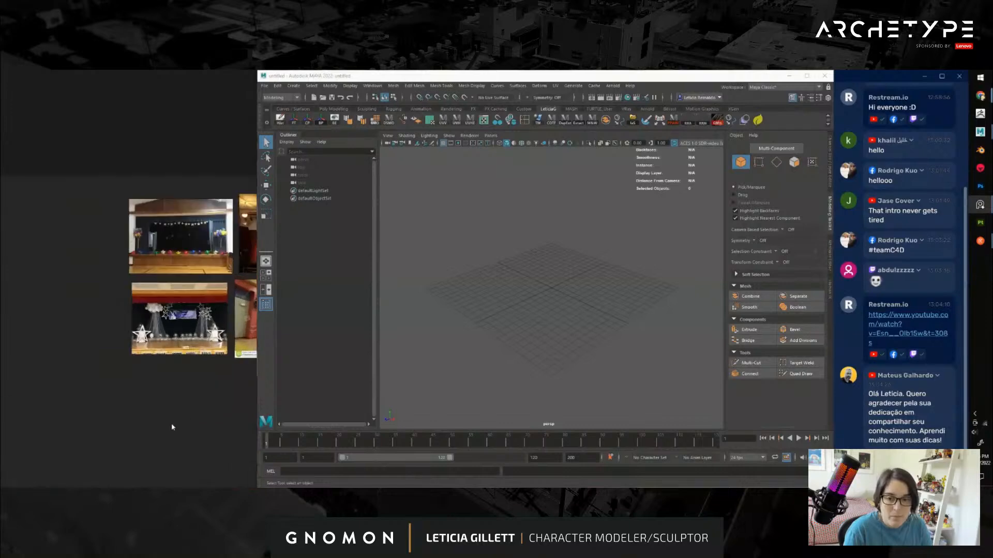
{"action": "scroll", "coordinate": [165, 414], "scroll_direction": "up", "scroll_amount": 2}
{"action": "middle_click_drag", "start_coordinate": [201, 419], "coordinate": [250, 432]}
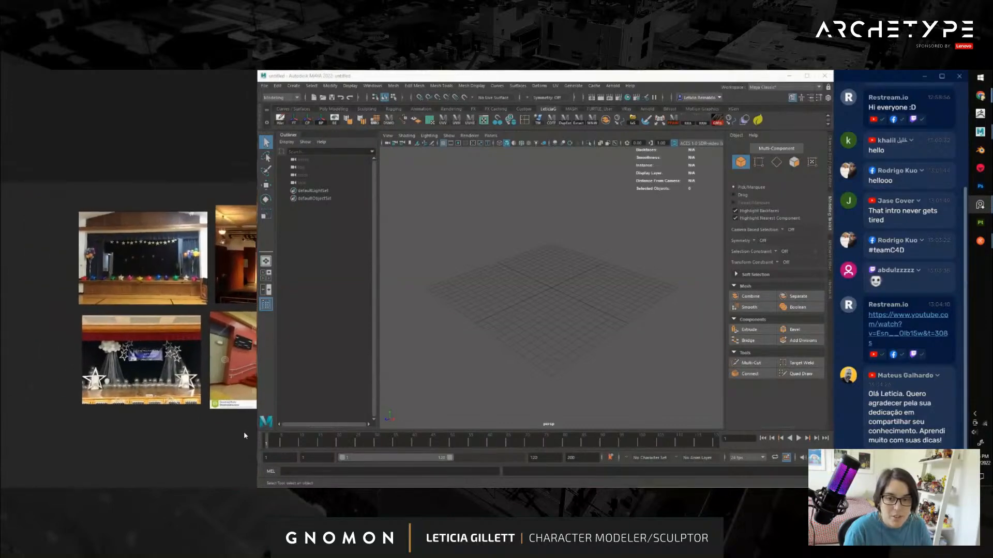
{"action": "scroll", "coordinate": [173, 426], "scroll_direction": "down", "scroll_amount": 2}
{"action": "scroll", "coordinate": [155, 404], "scroll_direction": "down", "scroll_amount": 3}
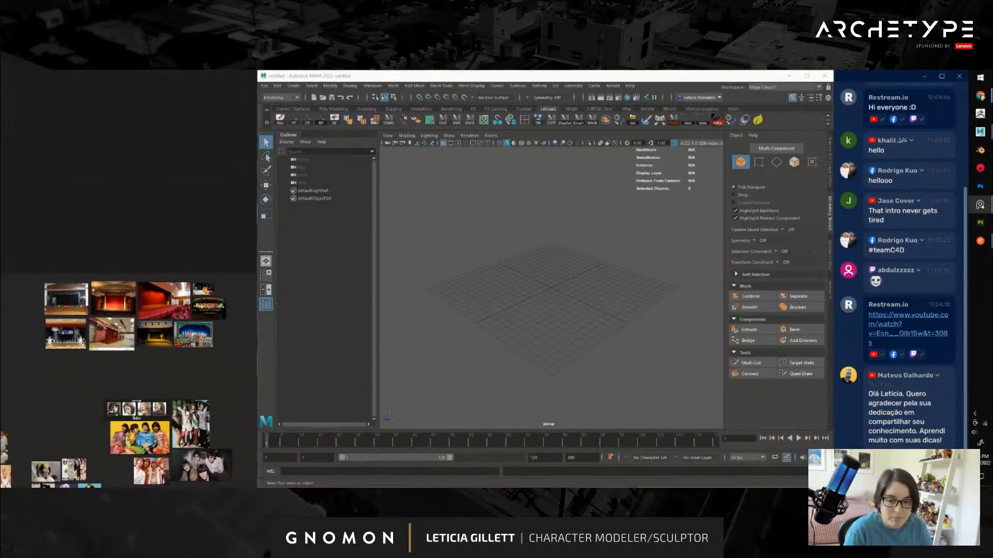
{"action": "scroll", "coordinate": [181, 408], "scroll_direction": "down", "scroll_amount": 2}
{"action": "scroll", "coordinate": [172, 362], "scroll_direction": "up", "scroll_amount": 4}
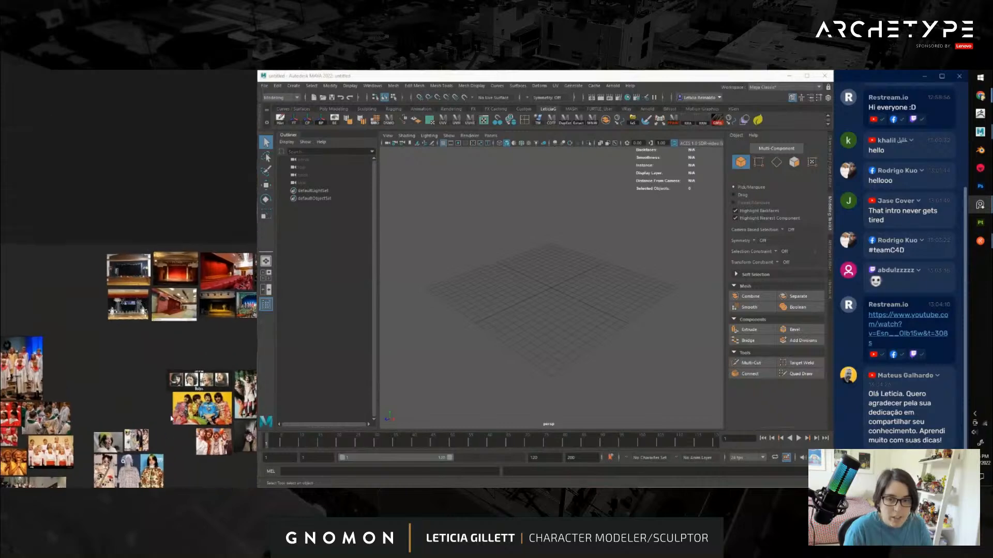
{"action": "scroll", "coordinate": [171, 418], "scroll_direction": "up", "scroll_amount": 2}
{"action": "middle_click_drag", "start_coordinate": [188, 295], "coordinate": [173, 432]}
{"action": "scroll", "coordinate": [203, 424], "scroll_direction": "up", "scroll_amount": 2}
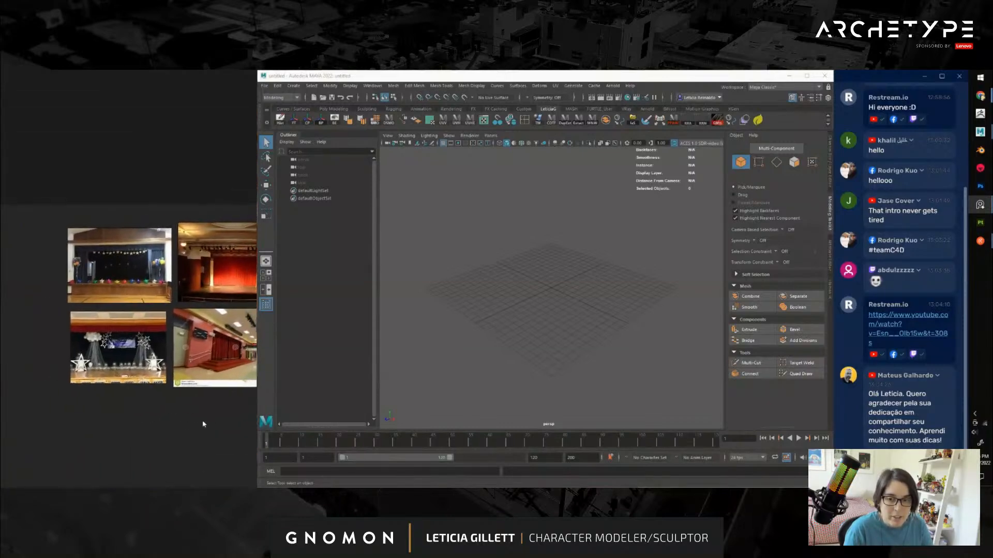
{"action": "mouse_move", "coordinate": [247, 421]}
{"action": "middle_mouse_down"}
{"action": "mouse_move", "coordinate": [140, 432]}
{"action": "mouse_move", "coordinate": [170, 417]}
{"action": "mouse_move", "coordinate": [62, 419]}
{"action": "middle_mouse_up"}
{"action": "middle_click_drag", "start_coordinate": [155, 419], "coordinate": [124, 412]}
{"action": "scroll", "coordinate": [124, 413], "scroll_direction": "up", "scroll_amount": 2}
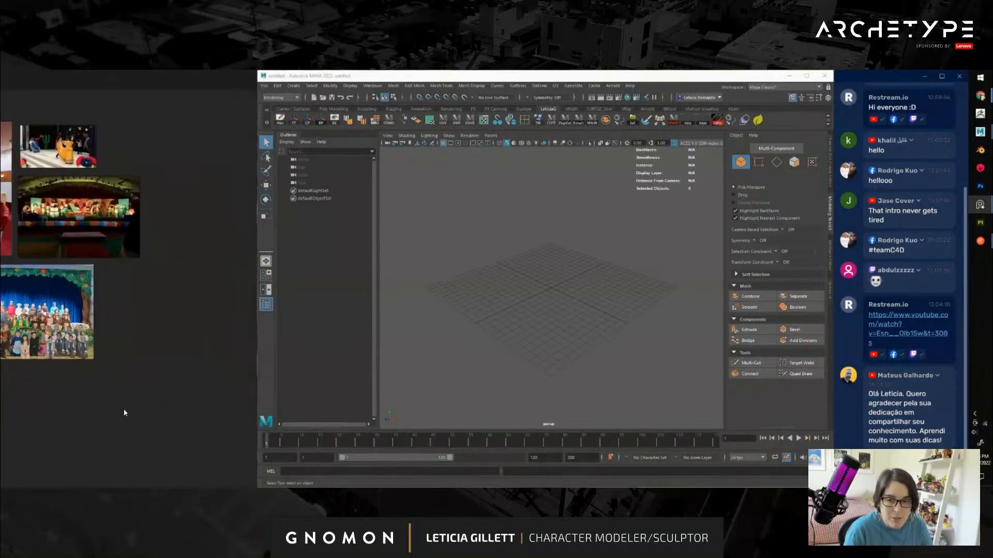
Examine the two school stage reference photos decorated with balloons and stars at close range
{"action": "middle_click_drag", "start_coordinate": [98, 361], "coordinate": [223, 402]}
{"action": "scroll", "coordinate": [222, 402], "scroll_direction": "down", "scroll_amount": 2}
{"action": "scroll", "coordinate": [88, 394], "scroll_direction": "down", "scroll_amount": 3}
{"action": "middle_click_drag", "start_coordinate": [88, 393], "coordinate": [247, 379]}
{"action": "scroll", "coordinate": [225, 391], "scroll_direction": "up", "scroll_amount": 2}
{"action": "scroll", "coordinate": [246, 364], "scroll_direction": "up", "scroll_amount": 1}
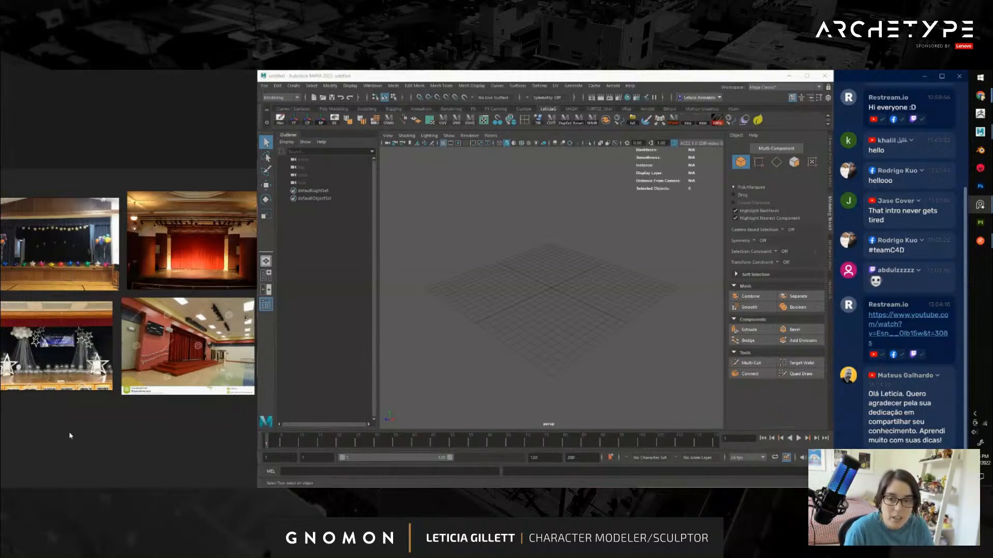
{"action": "middle_click_drag", "start_coordinate": [69, 431], "coordinate": [202, 408]}
{"action": "scroll", "coordinate": [190, 383], "scroll_direction": "up", "scroll_amount": 2}
{"action": "scroll", "coordinate": [161, 403], "scroll_direction": "up", "scroll_amount": 2}
{"action": "middle_click_drag", "start_coordinate": [161, 403], "coordinate": [211, 445]}
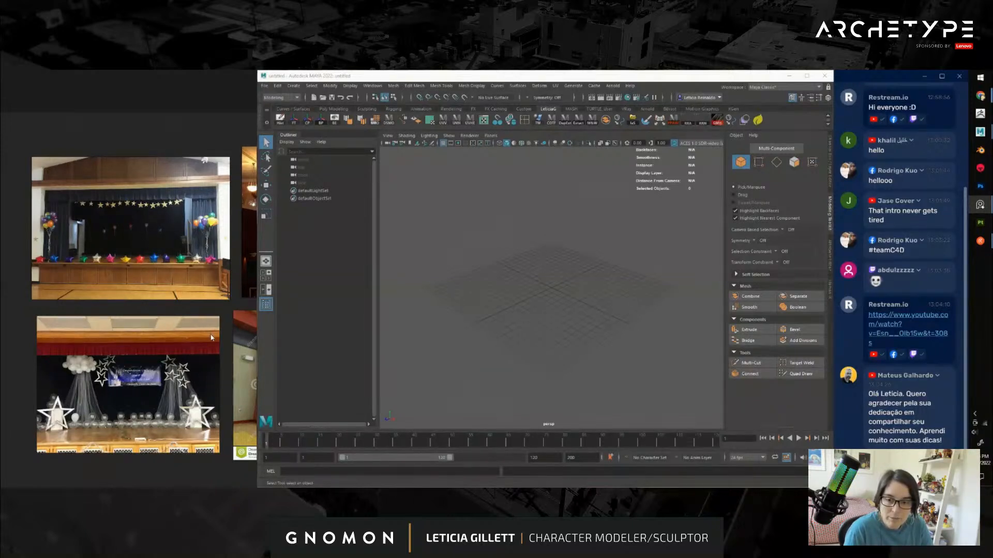
Examine the auditorium seating, balloon-trimmed stage and blue-curtain children's play reference photos up close
{"action": "middle_click_drag", "start_coordinate": [210, 338], "coordinate": [13, 310]}
{"action": "middle_click_drag", "start_coordinate": [247, 299], "coordinate": [95, 298]}
{"action": "scroll", "coordinate": [186, 401], "scroll_direction": "up", "scroll_amount": 3}
{"action": "middle_click_drag", "start_coordinate": [213, 409], "coordinate": [2, 394]}
{"action": "scroll", "coordinate": [159, 371], "scroll_direction": "down", "scroll_amount": 4}
{"action": "scroll", "coordinate": [5, 331], "scroll_direction": "up", "scroll_amount": 1}
{"action": "middle_click_drag", "start_coordinate": [225, 359], "coordinate": [214, 316]}
{"action": "scroll", "coordinate": [111, 340], "scroll_direction": "up", "scroll_amount": 2}
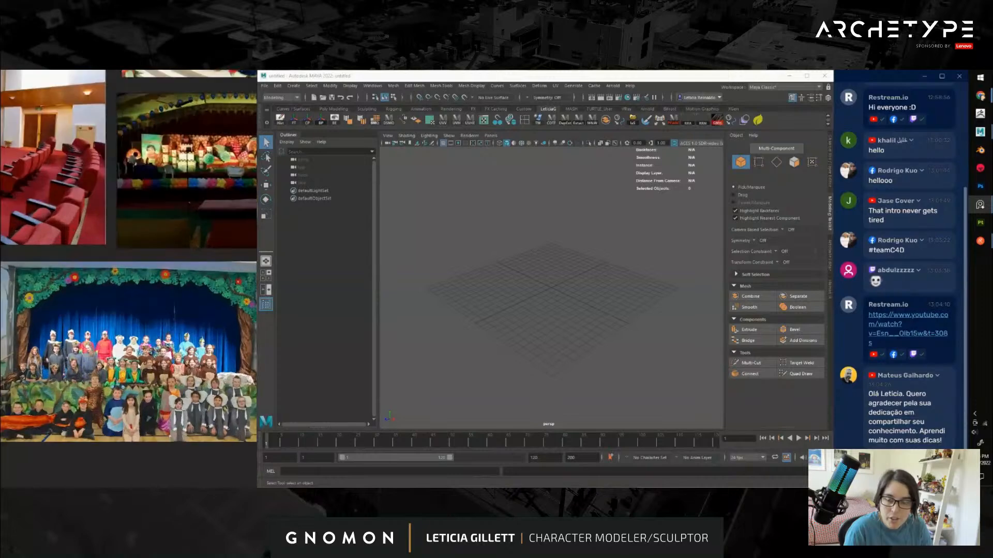
{"action": "scroll", "coordinate": [49, 334], "scroll_direction": "up", "scroll_amount": 1}
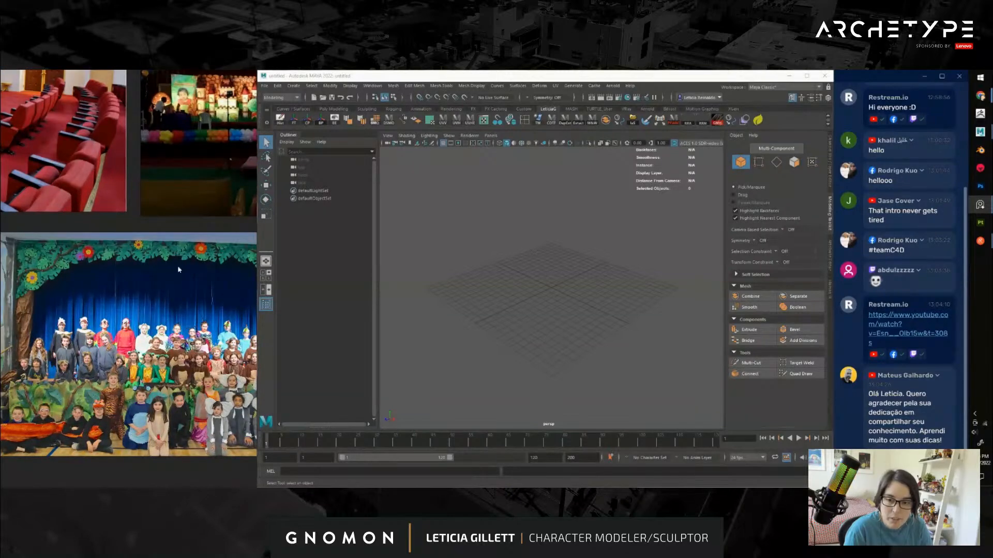
{"action": "middle_click_drag", "start_coordinate": [214, 258], "coordinate": [113, 372]}
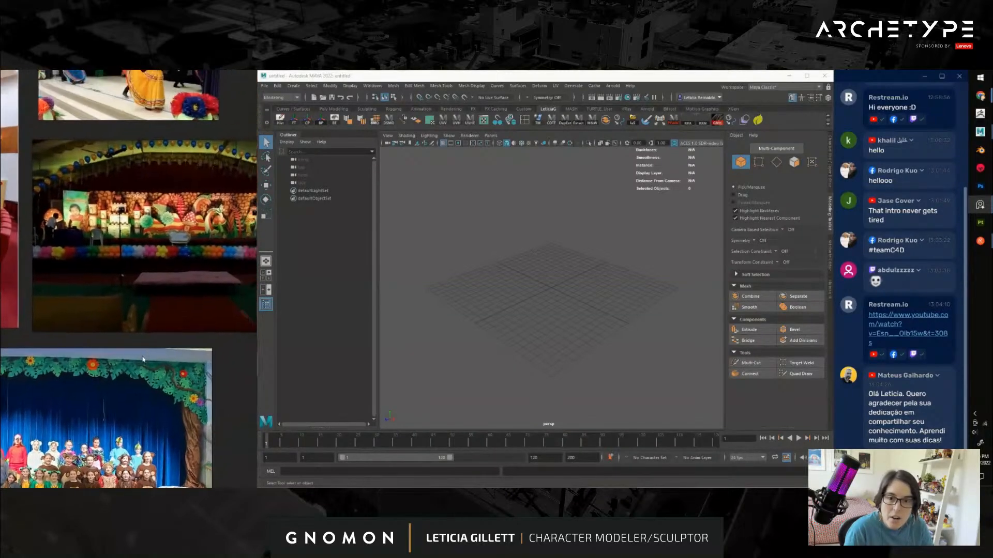
{"action": "scroll", "coordinate": [113, 372], "scroll_direction": "down", "scroll_amount": 4}
{"action": "scroll", "coordinate": [114, 371], "scroll_direction": "up", "scroll_amount": 2}
{"action": "scroll", "coordinate": [200, 262], "scroll_direction": "up", "scroll_amount": 3}
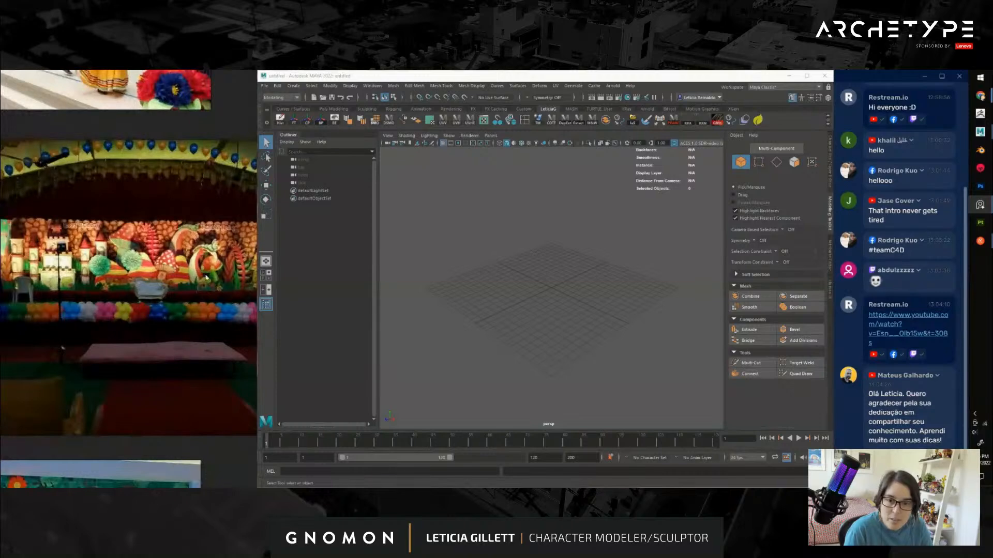
{"action": "scroll", "coordinate": [155, 357], "scroll_direction": "down", "scroll_amount": 4}
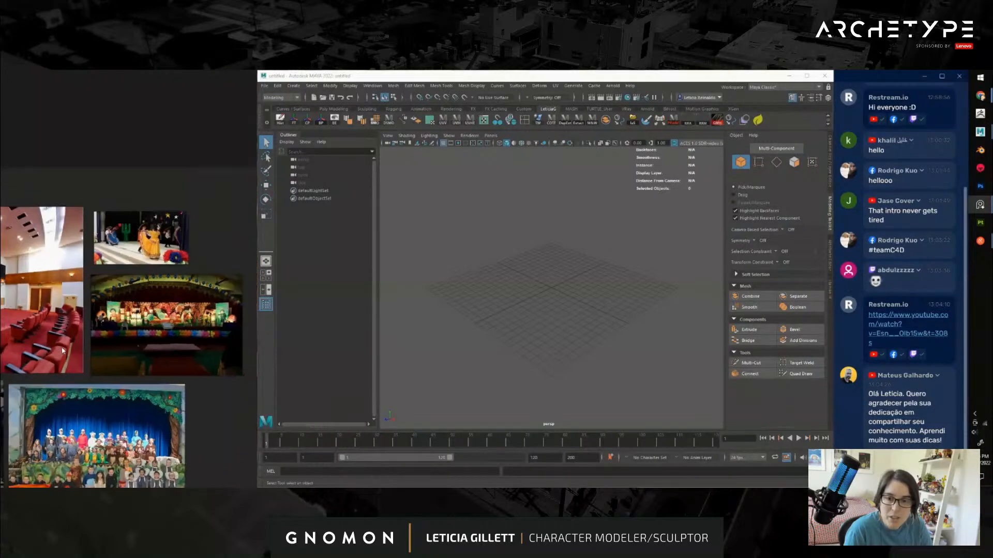
Compare the red-curtain stage and the school hall with stage steps against the decorated stage reference photos
{"action": "middle_click_drag", "start_coordinate": [57, 385], "coordinate": [222, 345]}
{"action": "middle_click_drag", "start_coordinate": [17, 398], "coordinate": [250, 347]}
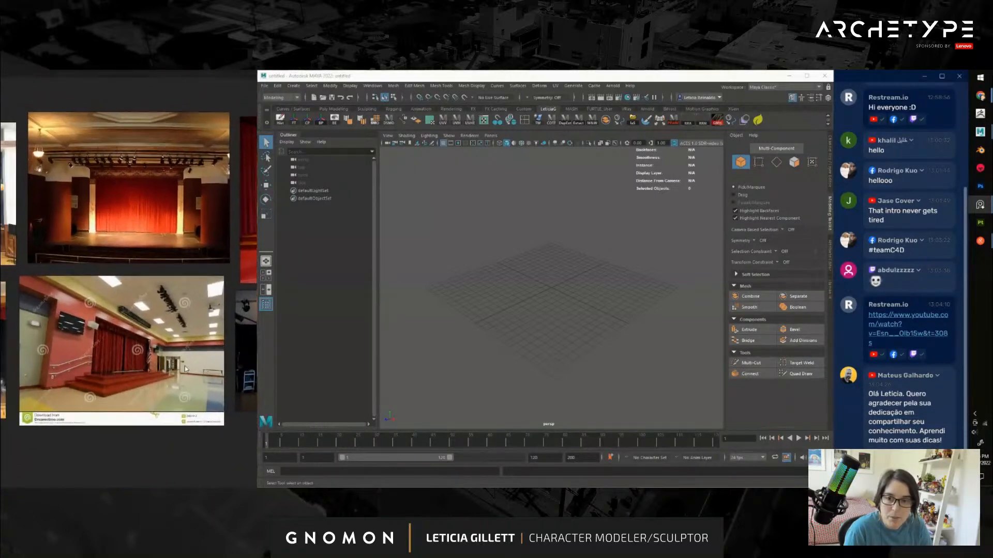
{"action": "scroll", "coordinate": [183, 365], "scroll_direction": "down", "scroll_amount": 3}
{"action": "middle_click_drag", "start_coordinate": [46, 397], "coordinate": [75, 414]}
{"action": "scroll", "coordinate": [167, 388], "scroll_direction": "up", "scroll_amount": 2}
{"action": "mouse_move", "coordinate": [231, 328]}
{"action": "middle_mouse_down"}
{"action": "mouse_move", "coordinate": [160, 353]}
{"action": "mouse_move", "coordinate": [172, 377]}
{"action": "mouse_move", "coordinate": [216, 338]}
{"action": "middle_mouse_up"}
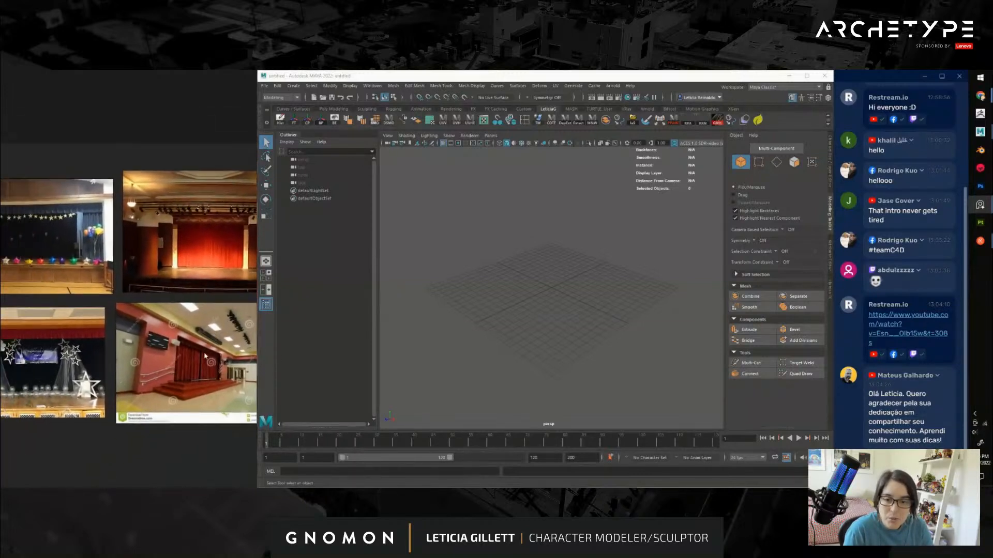
{"action": "scroll", "coordinate": [191, 396], "scroll_direction": "up", "scroll_amount": 2}
{"action": "middle_click_drag", "start_coordinate": [78, 347], "coordinate": [200, 337]}
{"action": "scroll", "coordinate": [139, 345], "scroll_direction": "down", "scroll_amount": 2}
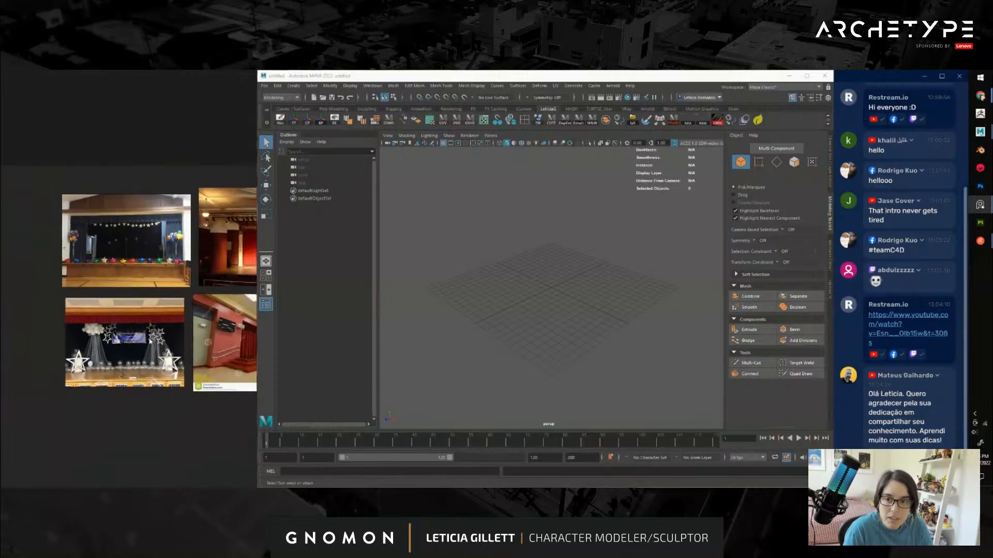
{"action": "middle_click_drag", "start_coordinate": [139, 345], "coordinate": [117, 352]}
Switch to Maya and create a polygon cube at the centre of the grid
{"action": "left_click", "coordinate": [588, 246]}
{"action": "left_click_drag", "start_coordinate": [608, 302], "coordinate": [566, 304], "text": "alt"}
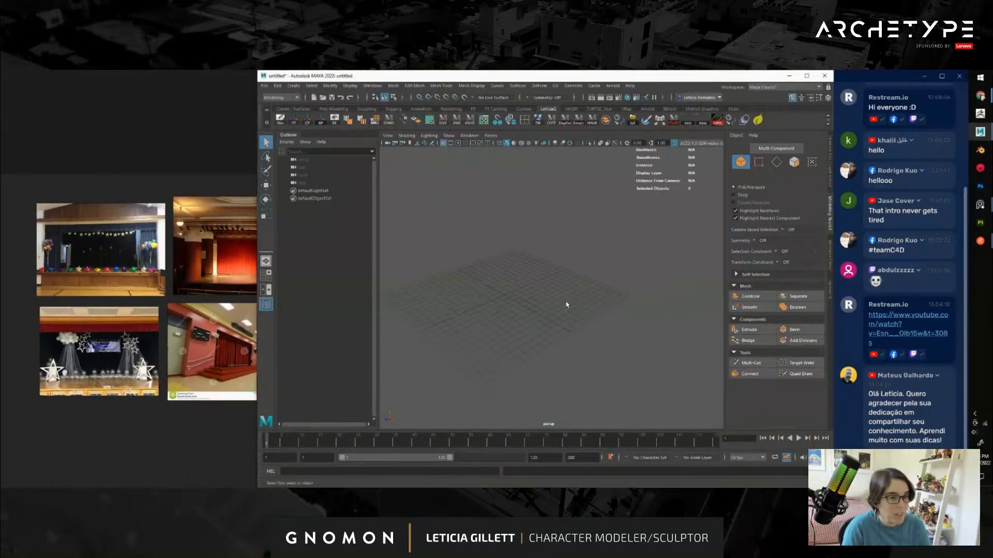
{"action": "right_click_drag", "start_coordinate": [501, 295], "coordinate": [528, 300], "text": "alt"}
{"action": "left_click_drag", "start_coordinate": [528, 299], "coordinate": [586, 300], "text": "alt"}
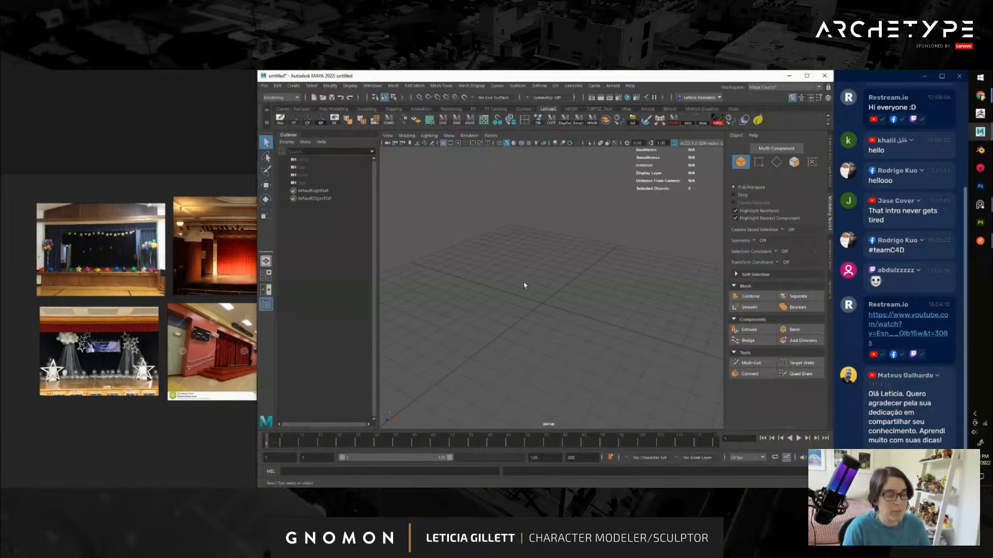
{"action": "middle_click_drag", "start_coordinate": [543, 300], "coordinate": [555, 273], "text": "alt"}
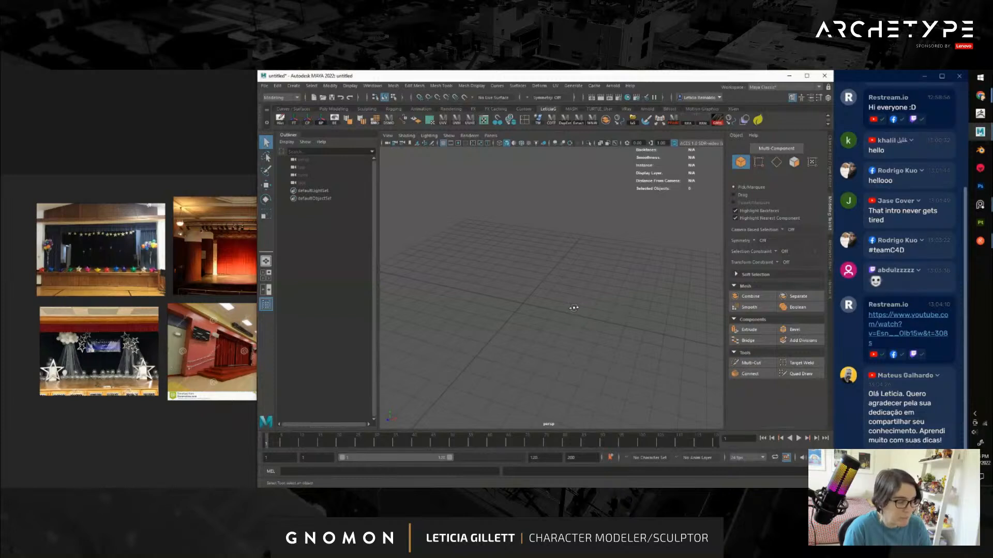
{"action": "left_click_drag", "start_coordinate": [573, 308], "coordinate": [575, 303], "text": "alt"}
{"action": "key", "text": "space"}
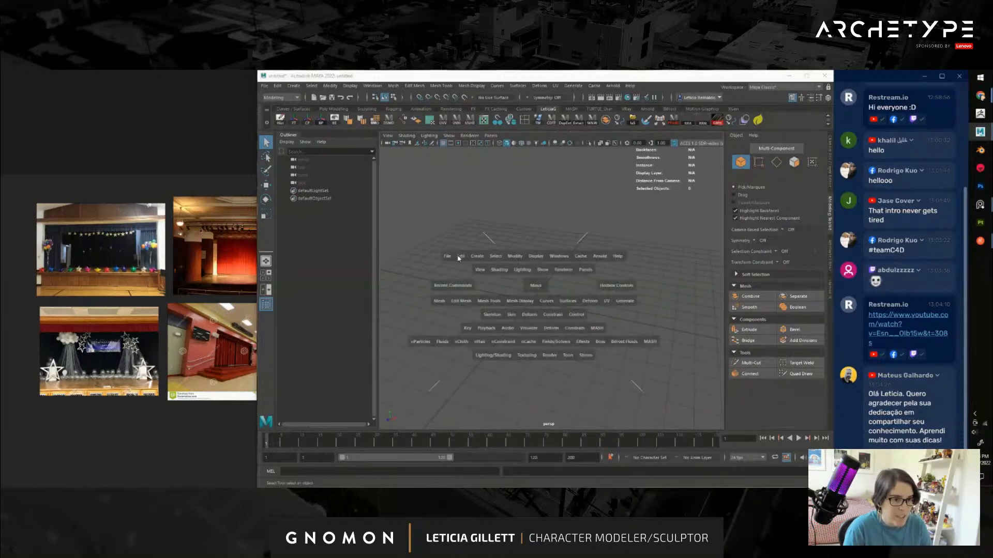
{"action": "left_click", "coordinate": [477, 256]}
{"action": "mouse_move", "coordinate": [546, 281]}
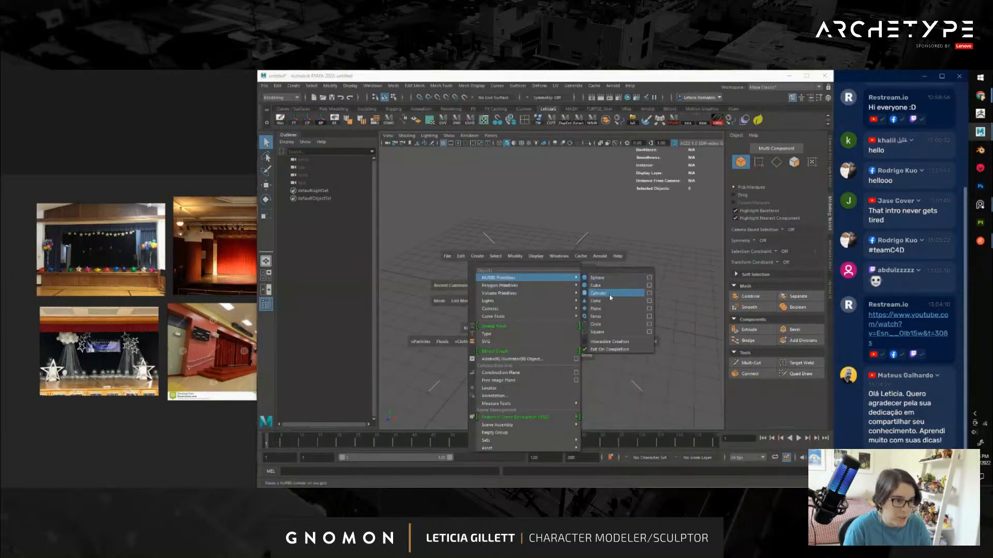
{"action": "mouse_move", "coordinate": [512, 285]}
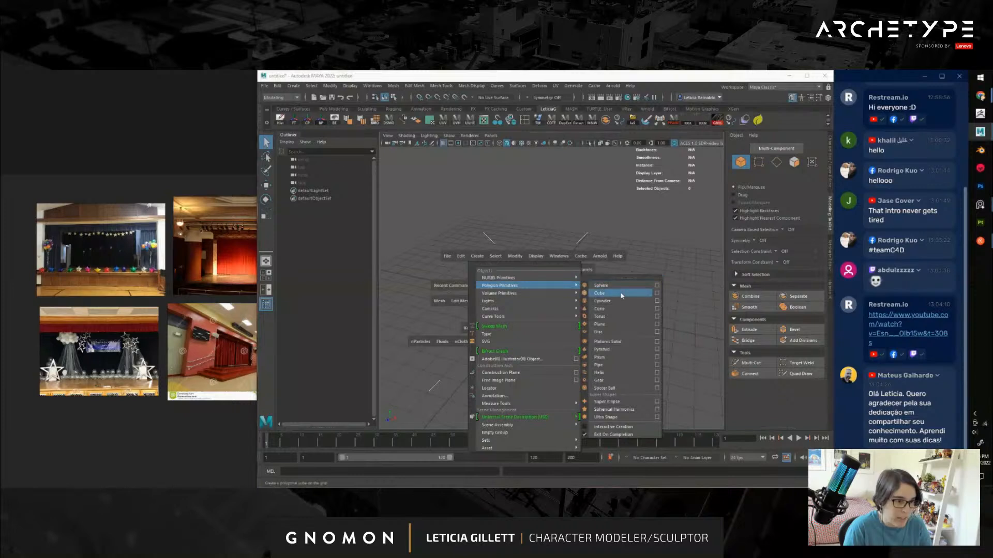
{"action": "left_click", "coordinate": [600, 293]}
Show the cube's channel attributes and expand its polyCube1 creation inputs
{"action": "left_click_drag", "start_coordinate": [532, 305], "coordinate": [538, 311], "text": "alt"}
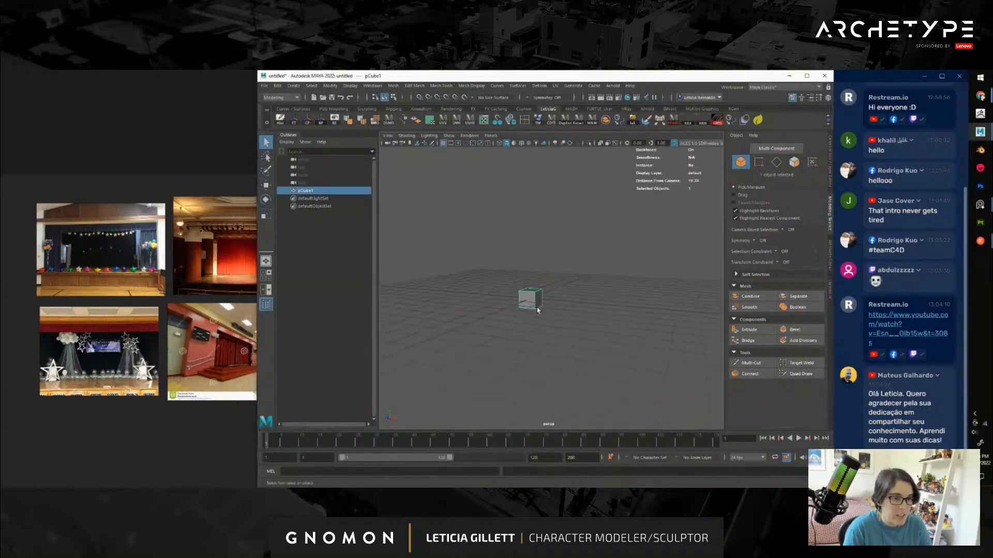
{"action": "scroll", "coordinate": [537, 312], "scroll_direction": "up", "scroll_amount": 5}
{"action": "middle_click_drag", "start_coordinate": [539, 315], "coordinate": [569, 308], "text": "alt"}
{"action": "key", "text": "ctrl+a"}
{"action": "key", "text": "ctrl+a"}
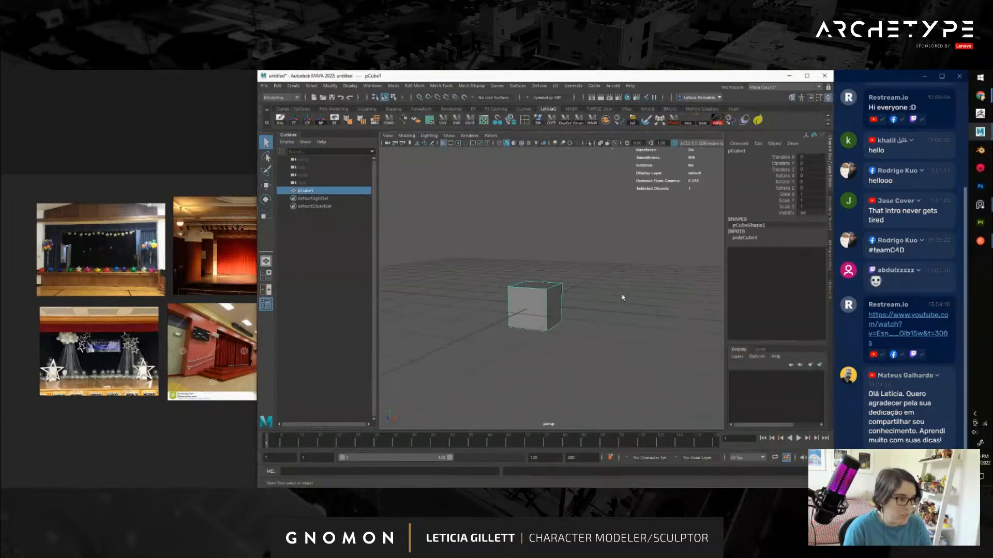
{"action": "left_click", "coordinate": [746, 237]}
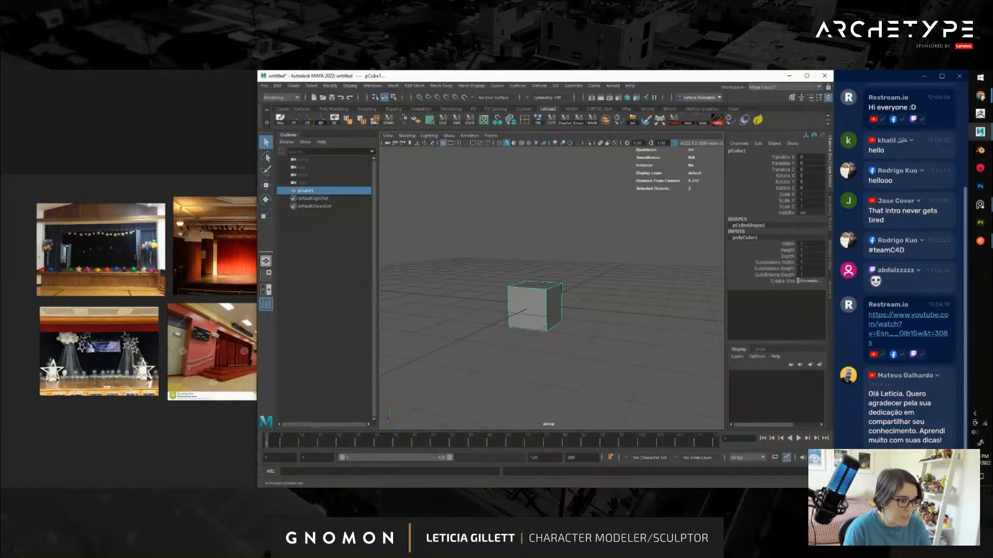
Check the scene's linear and angular working units in the general Settings preferences
{"action": "left_click", "coordinate": [824, 457]}
{"action": "left_click_drag", "start_coordinate": [292, 161], "coordinate": [411, 165]}
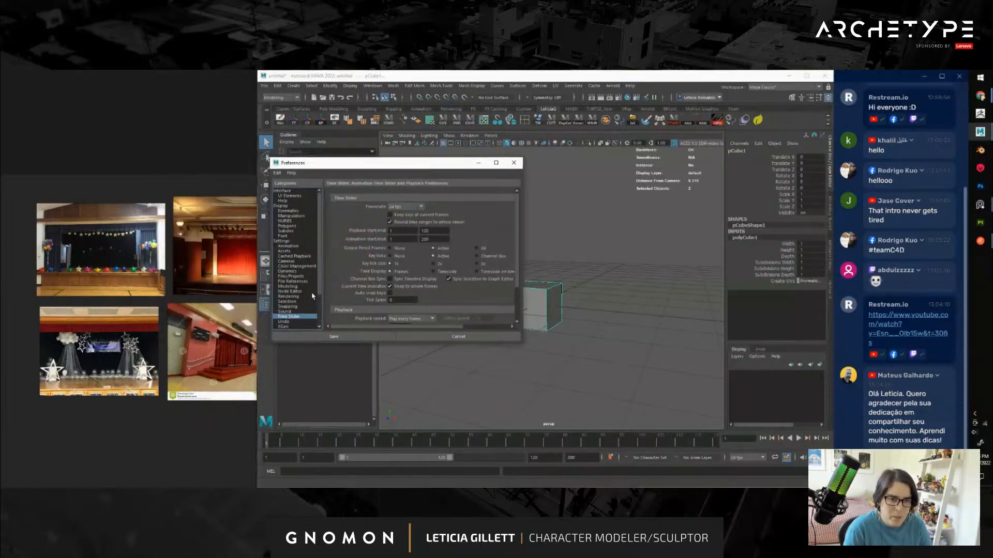
{"action": "left_click", "coordinate": [282, 241]}
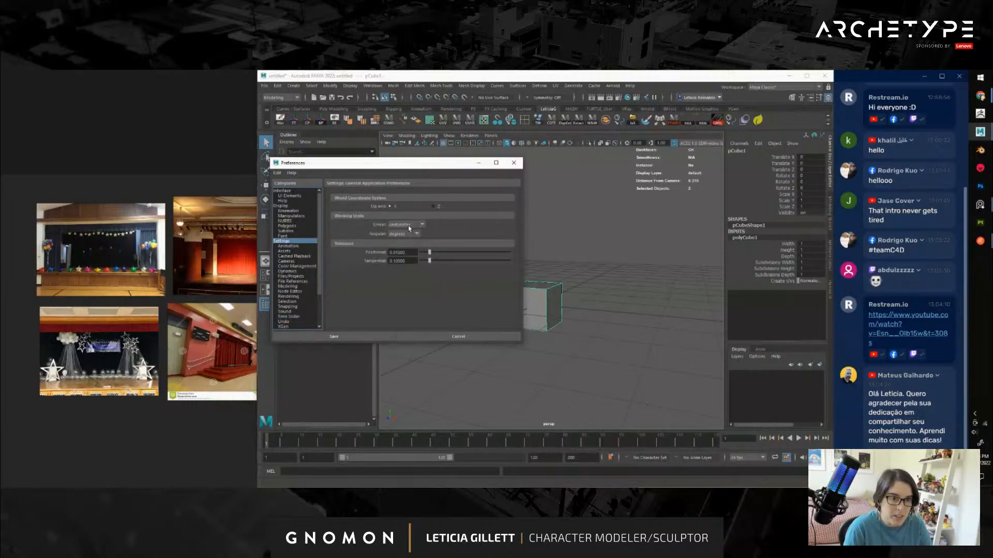
{"action": "left_click", "coordinate": [513, 162]}
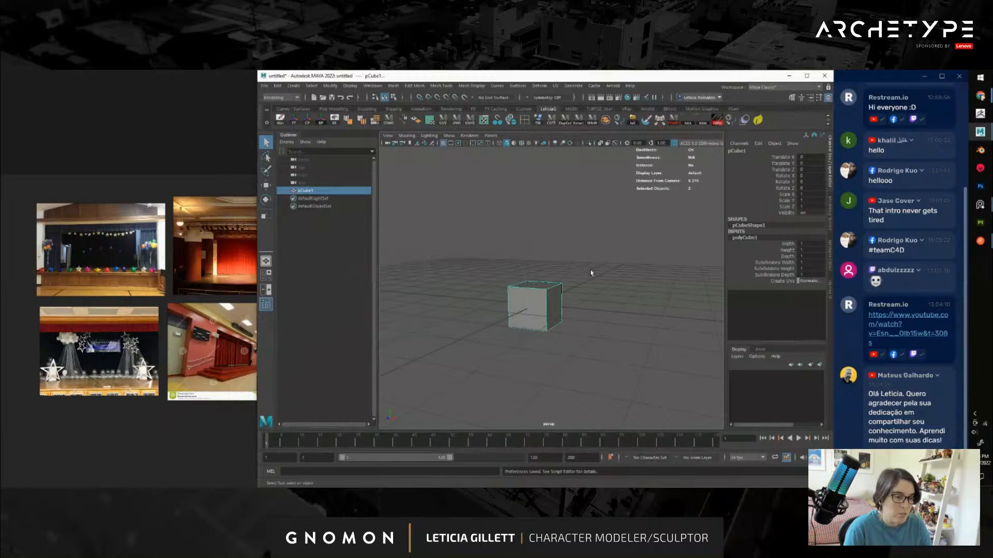
Set the cube's Height to 100 in its polyCube1 creation inputs
{"action": "left_click", "coordinate": [613, 287]}
{"action": "left_click", "coordinate": [539, 304]}
{"action": "left_click", "coordinate": [744, 238]}
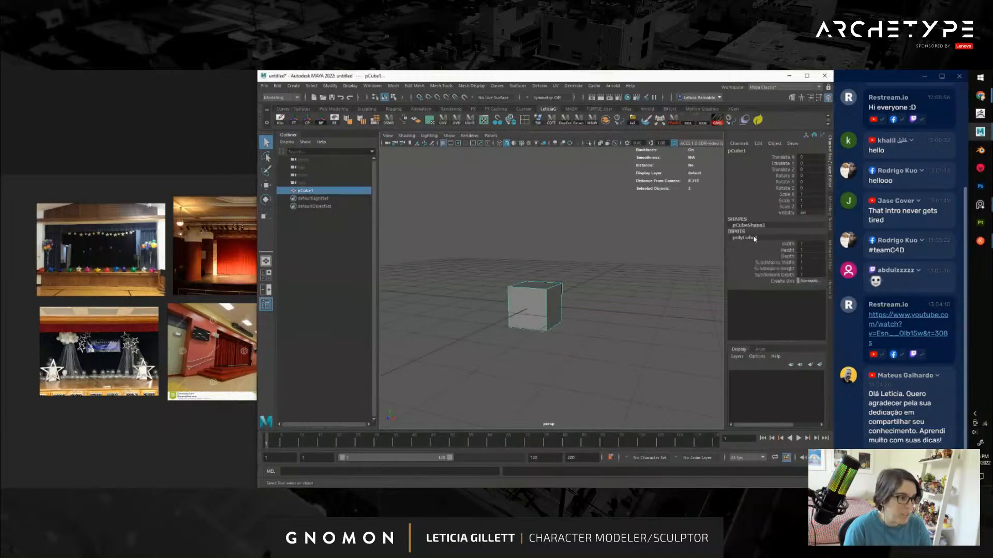
{"action": "double_click", "coordinate": [813, 251]}
{"action": "type", "text": "100"}
{"action": "key", "text": "Return"}
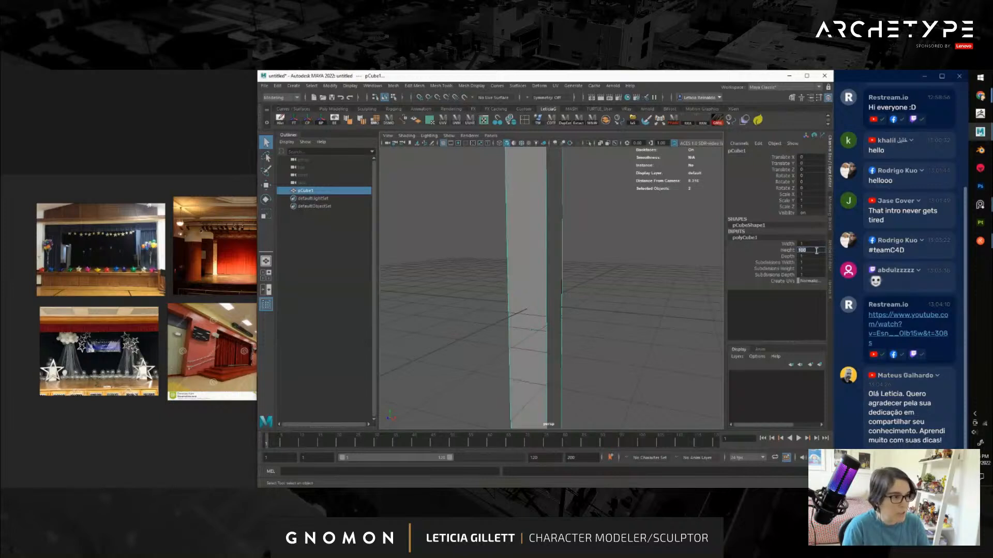
Place the tall box's pivot at its bottom end and raise the box to stand on the grid
{"action": "scroll", "coordinate": [585, 309], "scroll_direction": "down", "scroll_amount": 10}
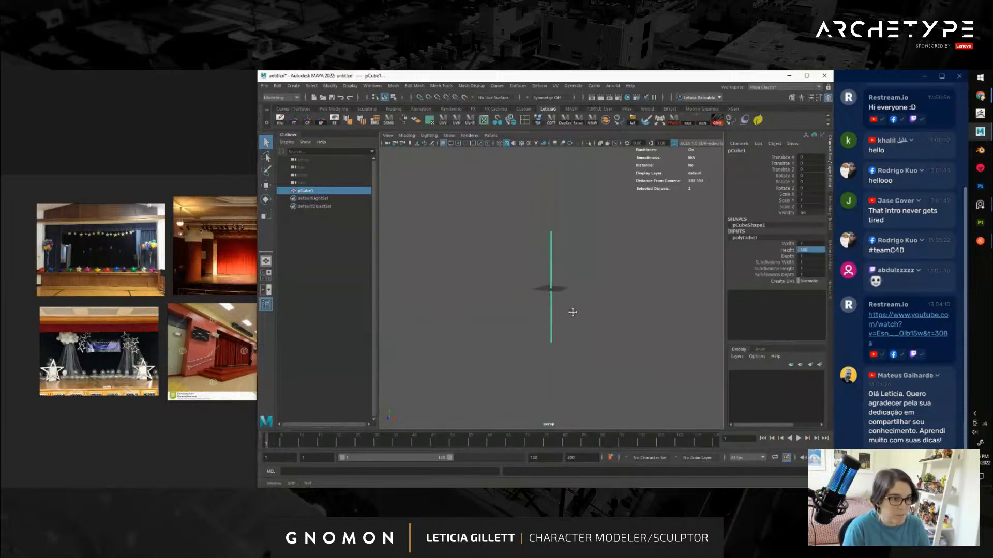
{"action": "scroll", "coordinate": [573, 316], "scroll_direction": "up", "scroll_amount": 6}
{"action": "middle_click_drag", "start_coordinate": [578, 388], "coordinate": [564, 351], "text": "alt"}
{"action": "key", "text": "w"}
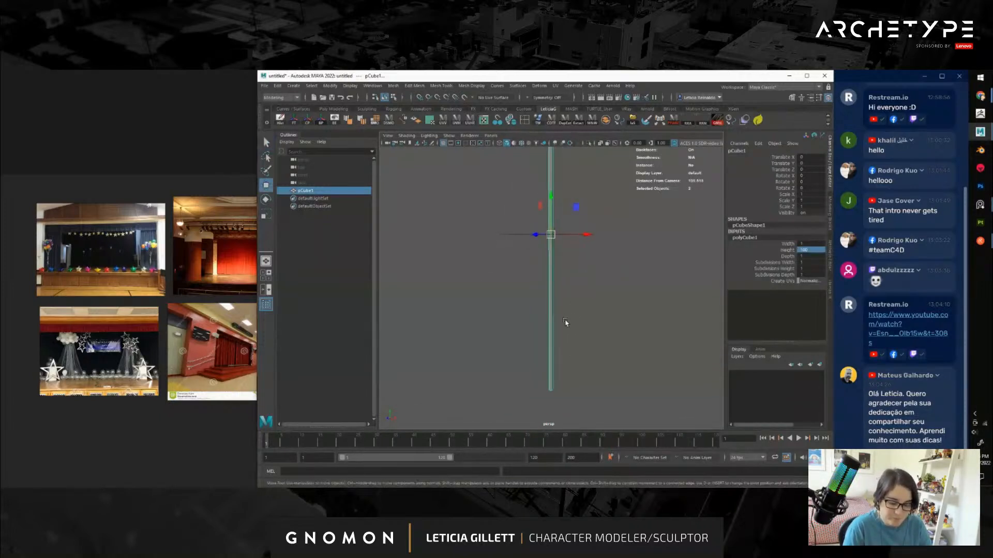
{"action": "left_click", "coordinate": [549, 393]}
{"action": "left_click_drag", "start_coordinate": [553, 394], "coordinate": [574, 280]}
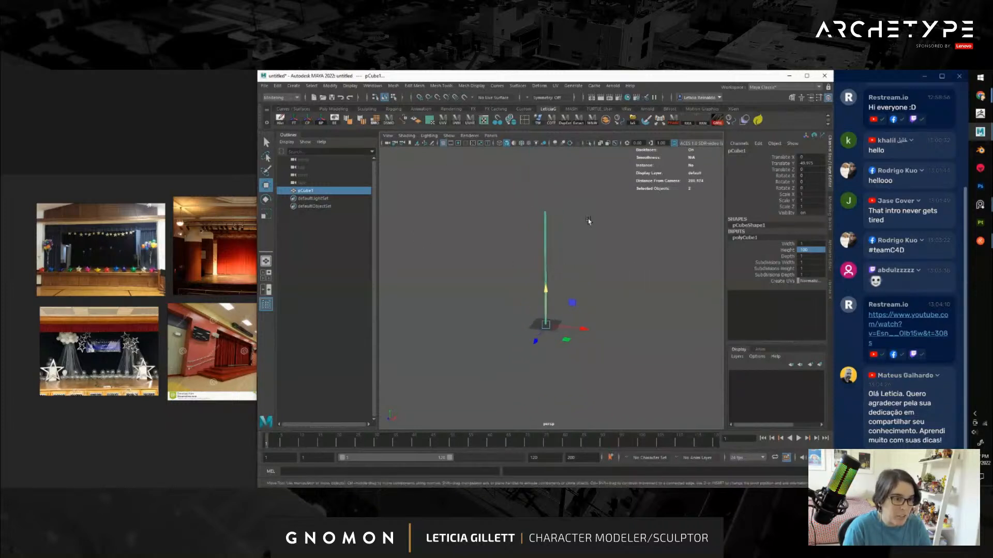
Enlarge the viewport grid to a length and width of 1000 units, with grid lines every 10 units and 1 subdivision
{"action": "left_click_drag", "start_coordinate": [609, 215], "coordinate": [547, 259], "text": "alt"}
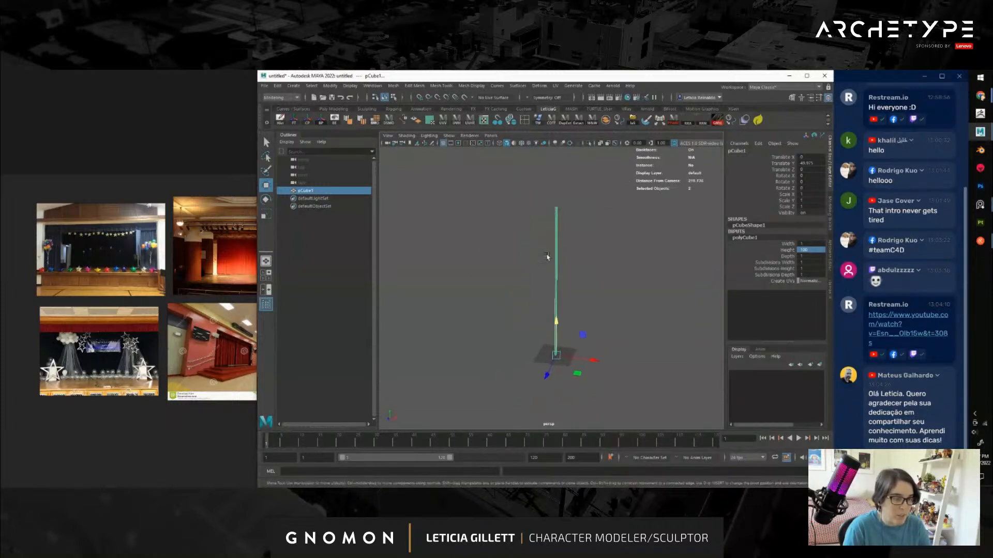
{"action": "scroll", "coordinate": [535, 362], "scroll_direction": "up", "scroll_amount": 4}
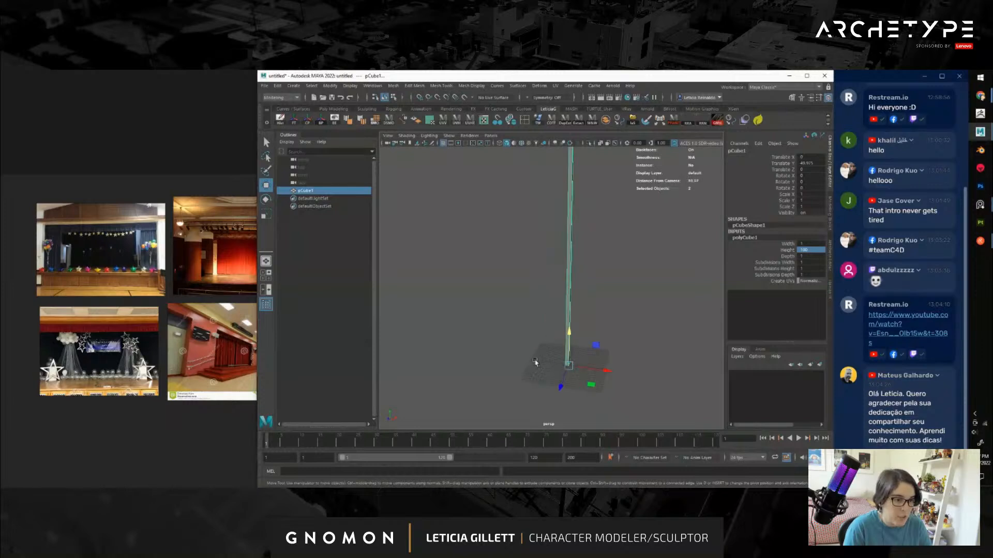
{"action": "right_click", "coordinate": [444, 143]}
{"action": "left_click", "coordinate": [476, 156]}
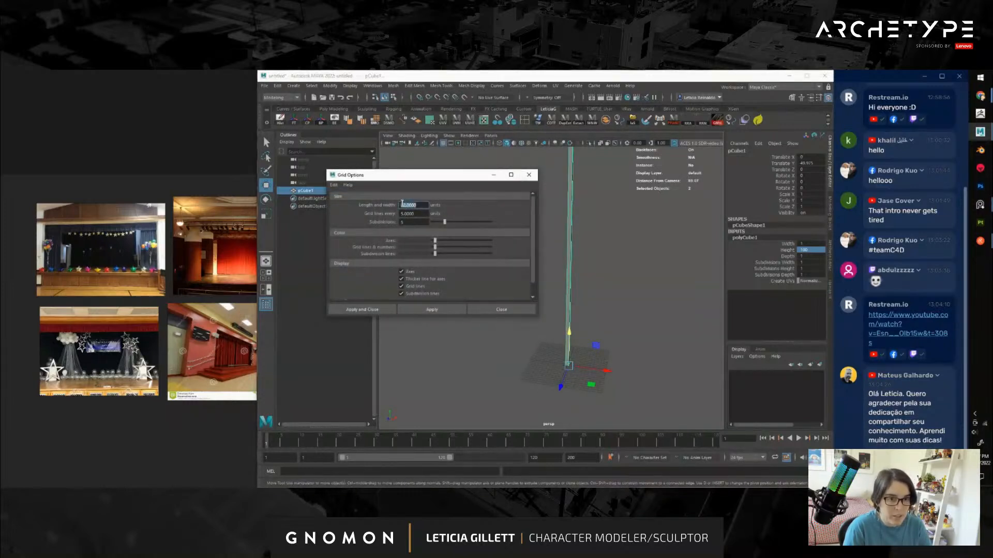
{"action": "type", "text": "1000"}
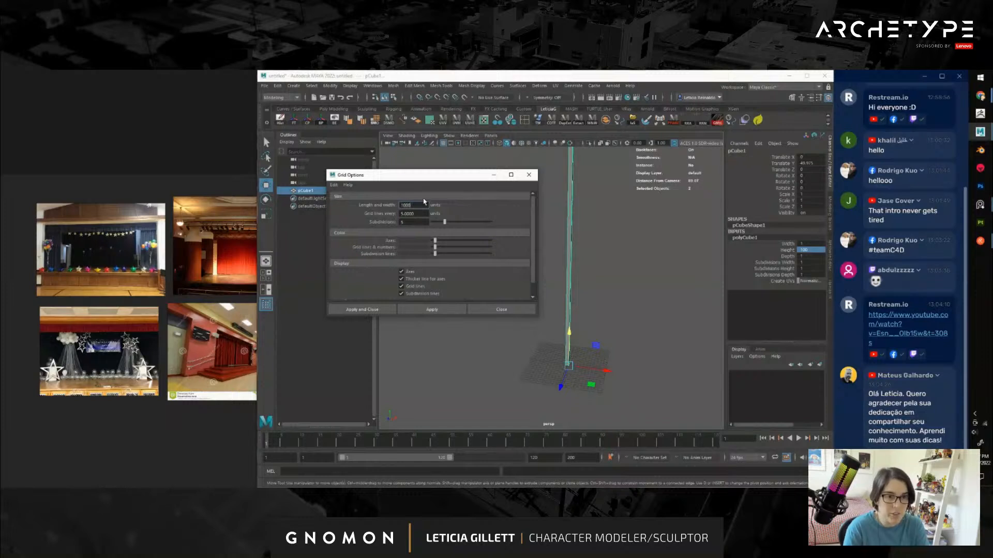
{"action": "left_click", "coordinate": [417, 213]}
{"action": "type", "text": "10"}
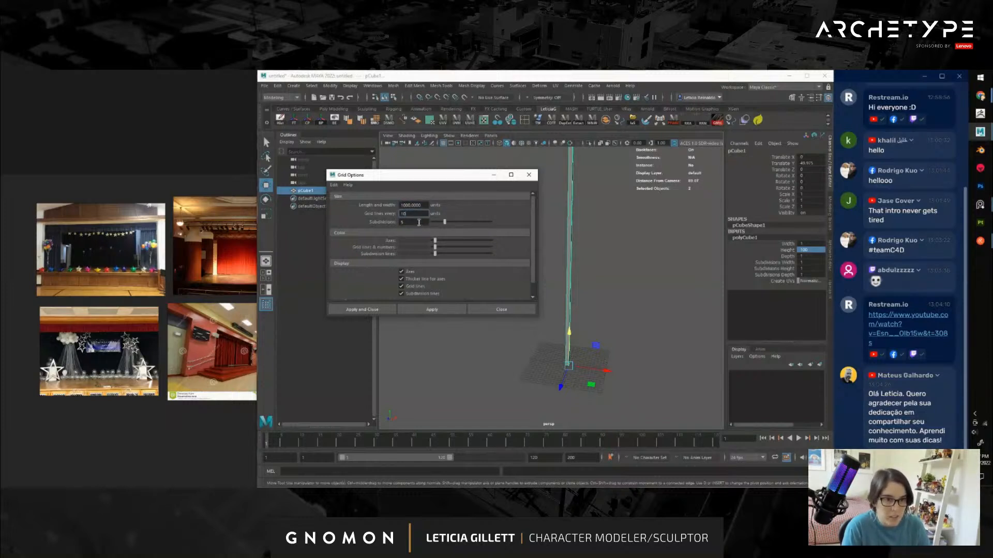
{"action": "key", "text": "Tab"}
{"action": "type", "text": "1"}
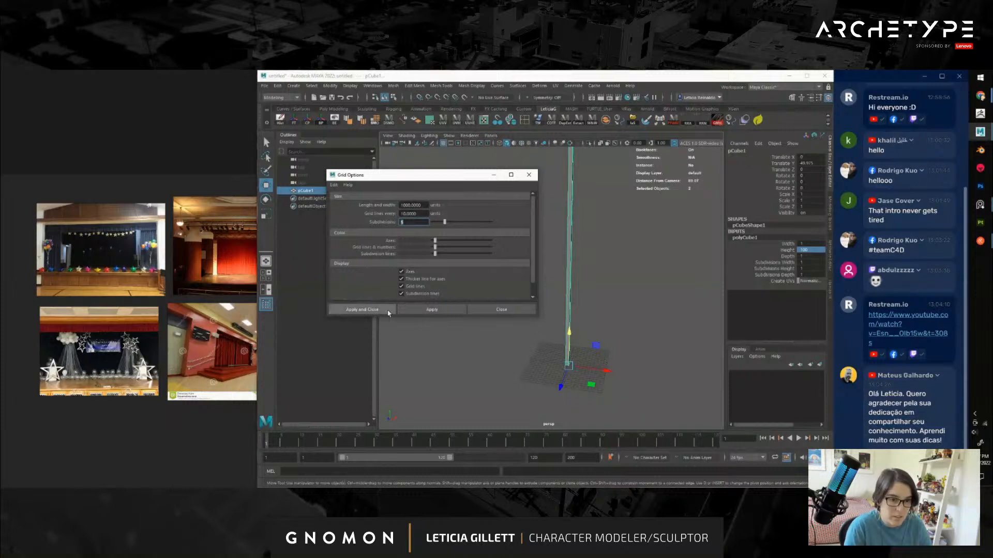
{"action": "left_click", "coordinate": [432, 309]}
{"action": "left_click", "coordinate": [528, 176]}
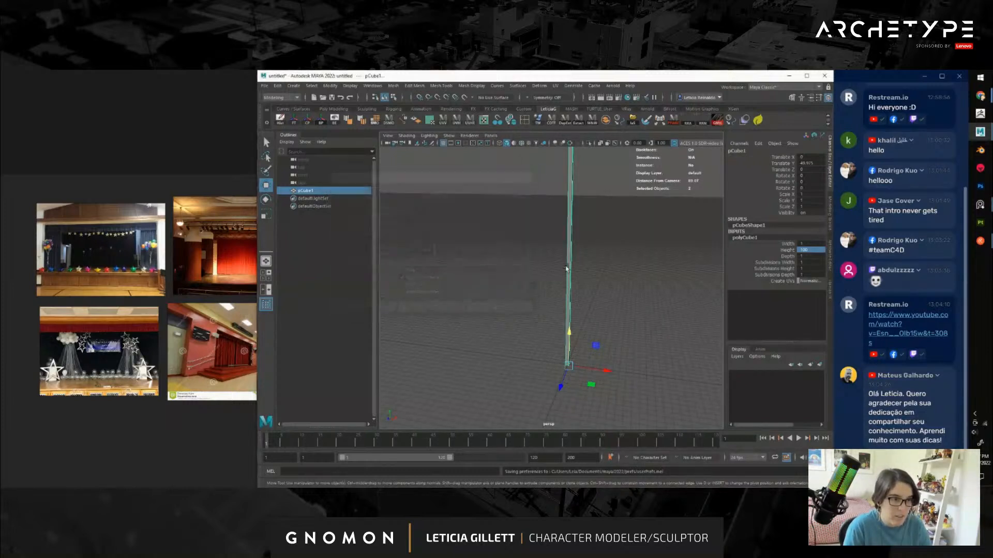
{"action": "scroll", "coordinate": [593, 288], "scroll_direction": "down", "scroll_amount": 5}
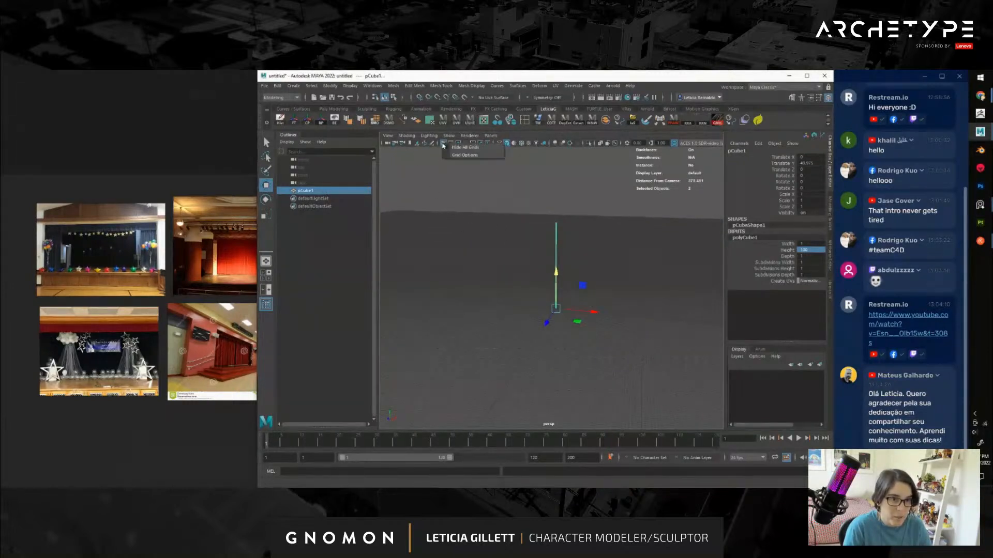
{"action": "left_click", "coordinate": [443, 143], "text": "shift"}
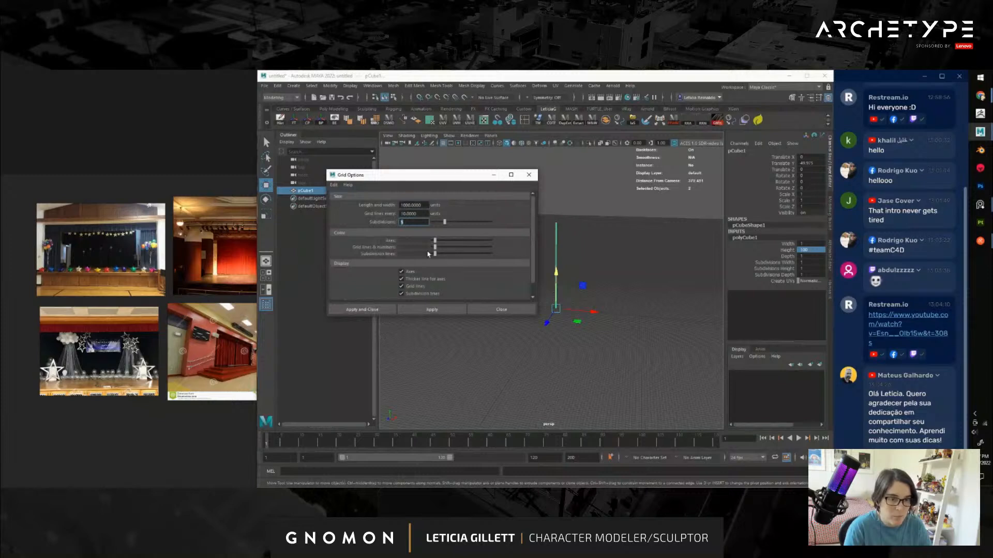
{"action": "left_click", "coordinate": [420, 310]}
{"action": "left_click", "coordinate": [528, 175]}
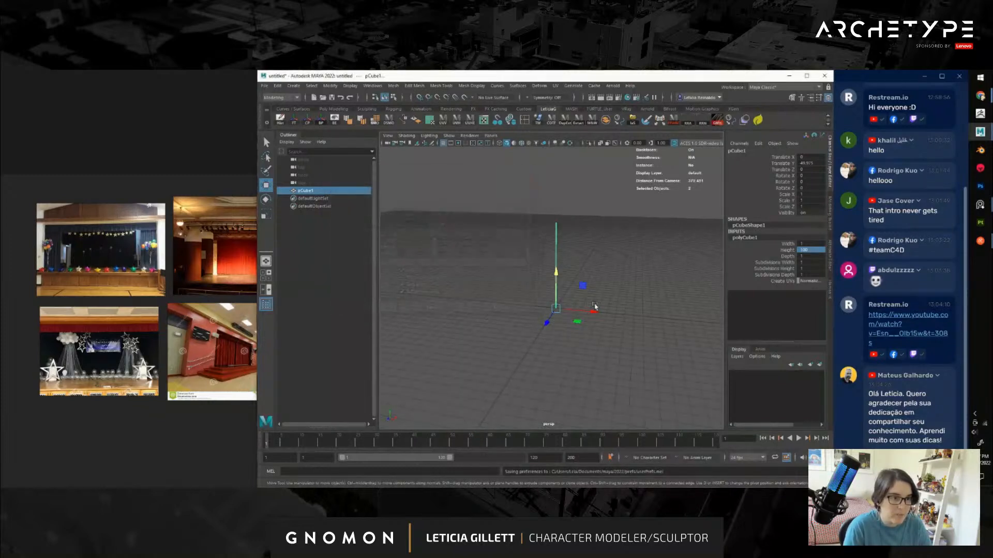
Rename the tall cube to kid_proxy and deselect it
{"action": "left_click_drag", "start_coordinate": [595, 307], "coordinate": [510, 285], "text": "alt"}
{"action": "middle_click_drag", "start_coordinate": [510, 285], "coordinate": [579, 285], "text": "alt"}
{"action": "scroll", "coordinate": [579, 286], "scroll_direction": "up", "scroll_amount": 5}
{"action": "double_click", "coordinate": [307, 190]}
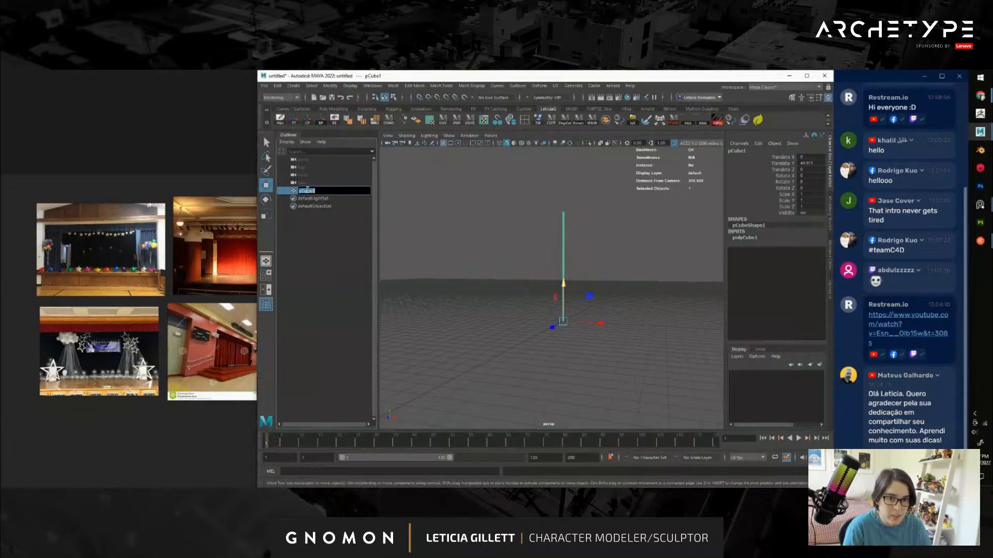
{"action": "type", "text": "kid"}
{"action": "type", "text": "_pi"}
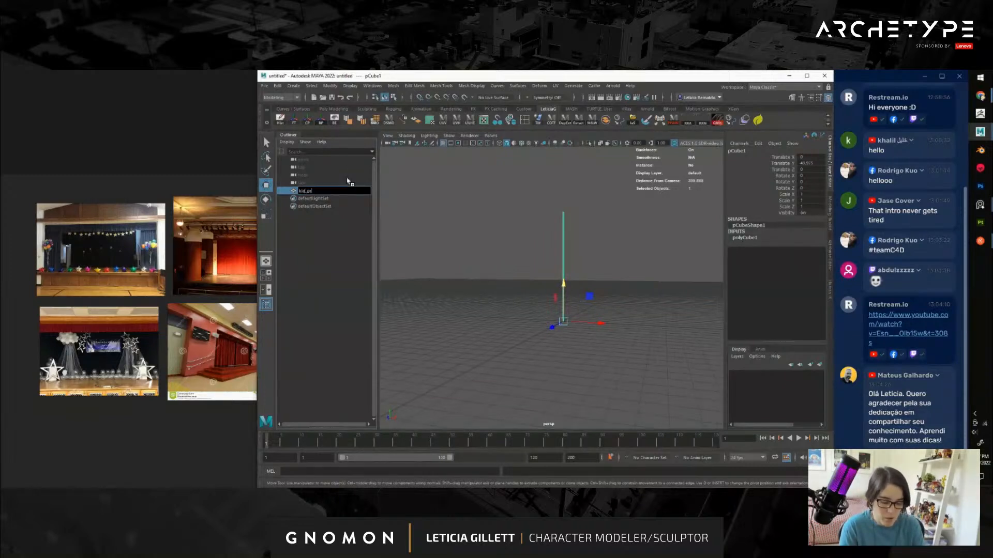
{"action": "key", "text": "Return"}
{"action": "left_click", "coordinate": [558, 271]}
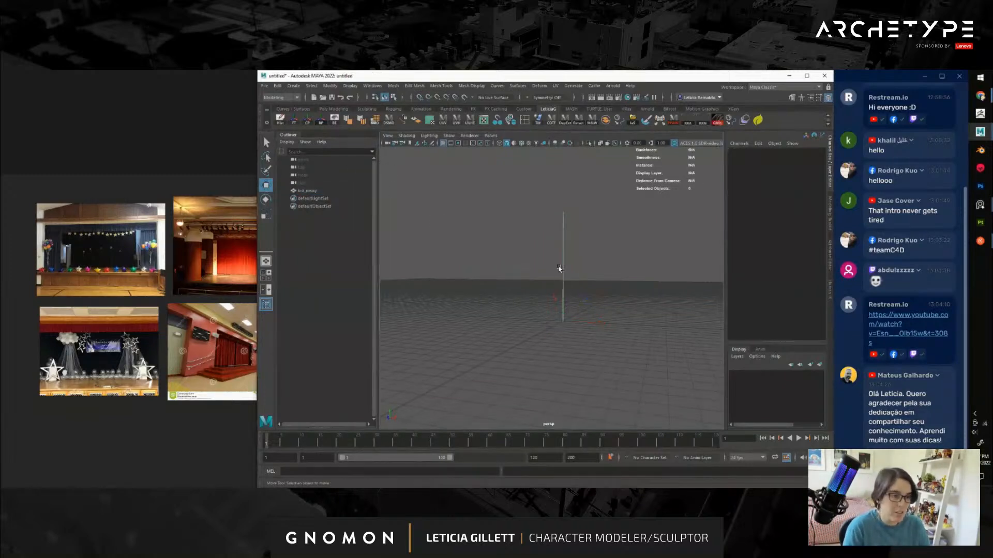
Centre the pivot of kid_proxy and snap it down to the base of the box
{"action": "left_click_drag", "start_coordinate": [558, 271], "coordinate": [587, 348], "text": "alt"}
{"action": "left_click", "coordinate": [537, 271]}
{"action": "key", "text": "r"}
{"action": "key", "text": "f"}
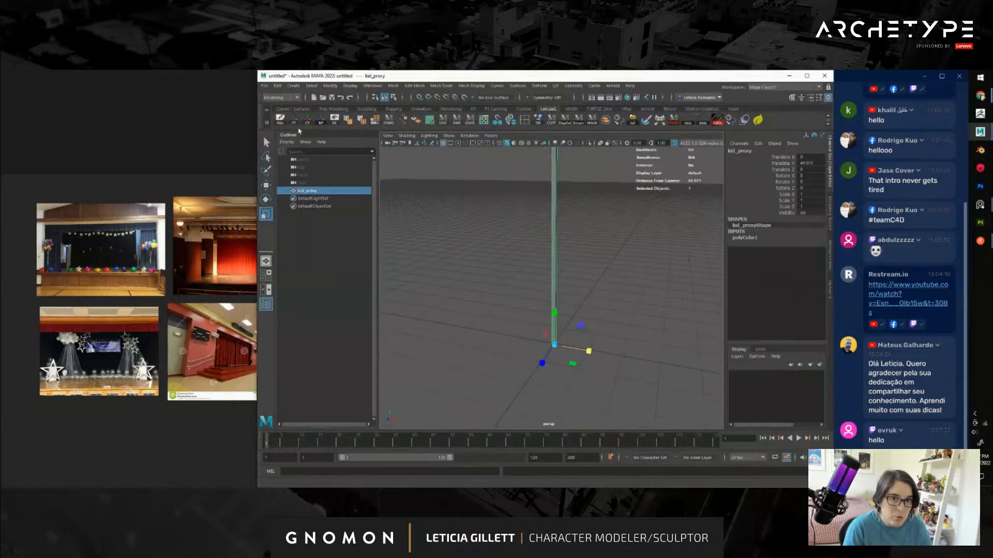
{"action": "left_click", "coordinate": [308, 124]}
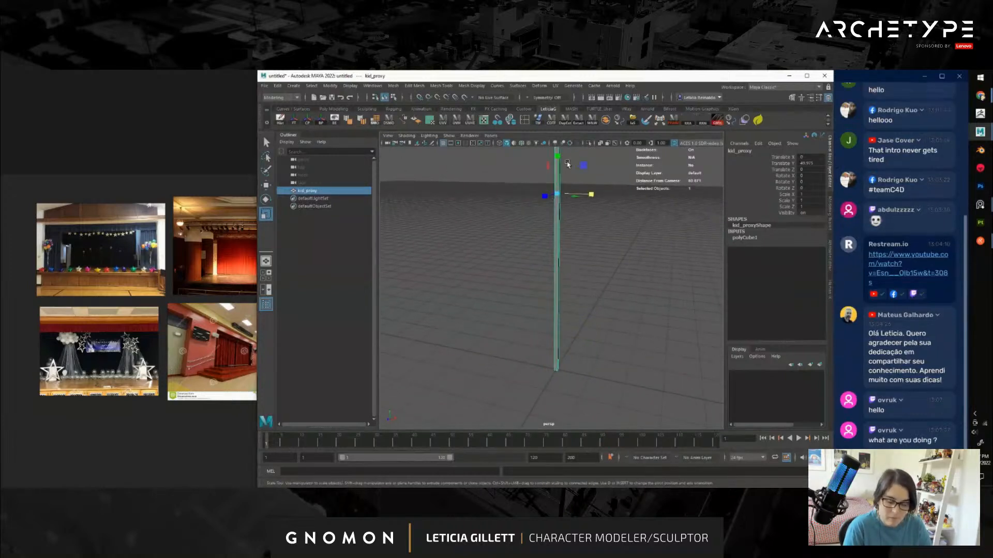
{"action": "left_click", "coordinate": [556, 150]}
{"action": "key", "text": "v"}
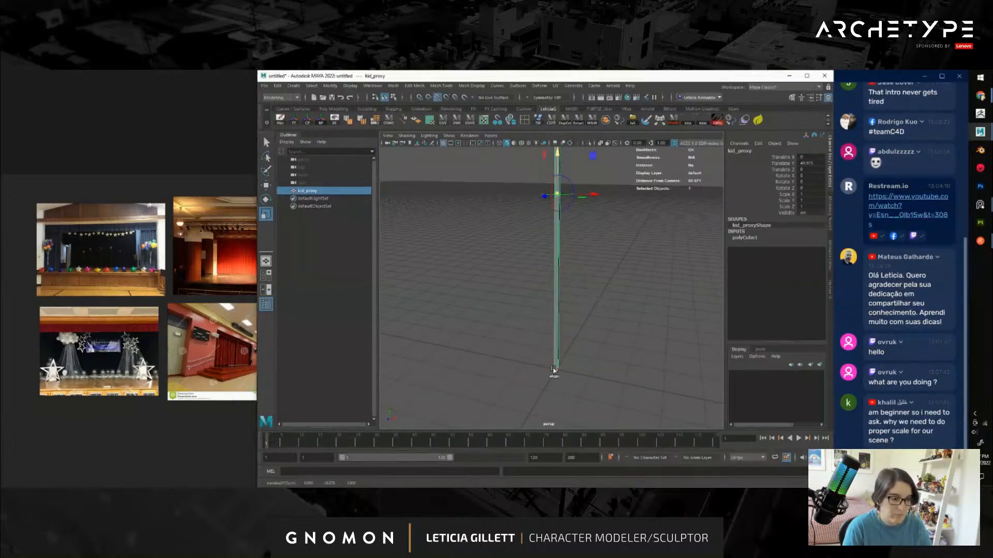
{"action": "middle_click", "coordinate": [557, 371]}
Scale kid_proxy in X and Z to about 25 each, keeping its height, and deselect it
{"action": "key", "text": "r"}
{"action": "left_click_drag", "start_coordinate": [579, 377], "coordinate": [672, 381]}
{"action": "left_click_drag", "start_coordinate": [544, 391], "coordinate": [527, 402]}
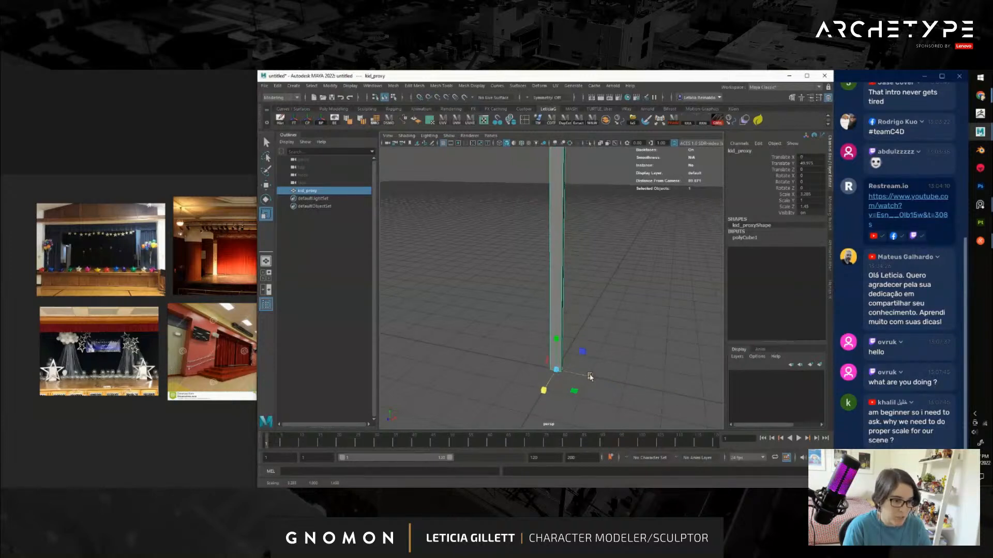
{"action": "left_click_drag", "start_coordinate": [589, 377], "coordinate": [716, 403]}
{"action": "scroll", "coordinate": [536, 335], "scroll_direction": "down", "scroll_amount": 3}
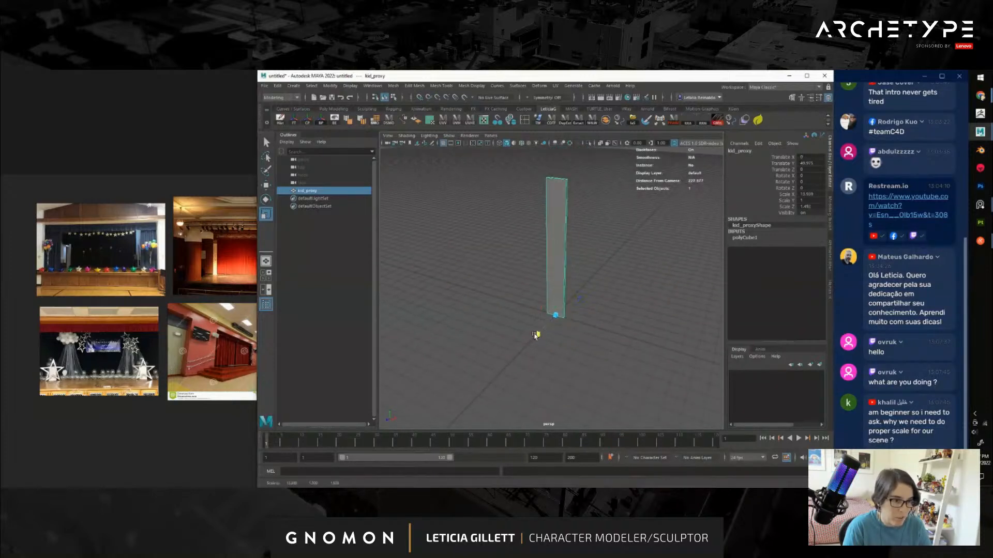
{"action": "left_click_drag", "start_coordinate": [536, 335], "coordinate": [455, 416]}
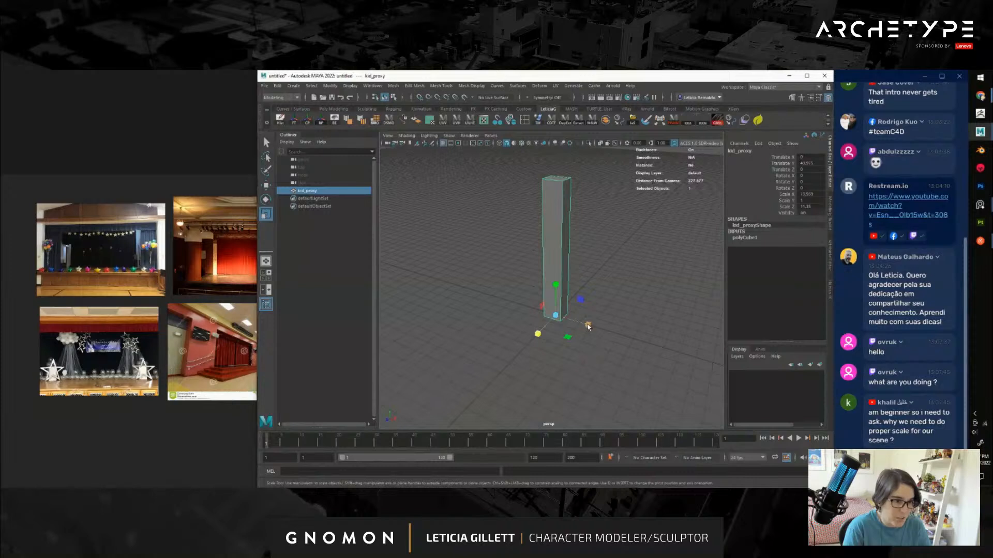
{"action": "left_click_drag", "start_coordinate": [588, 327], "coordinate": [595, 332]}
{"action": "left_click_drag", "start_coordinate": [533, 335], "coordinate": [502, 359]}
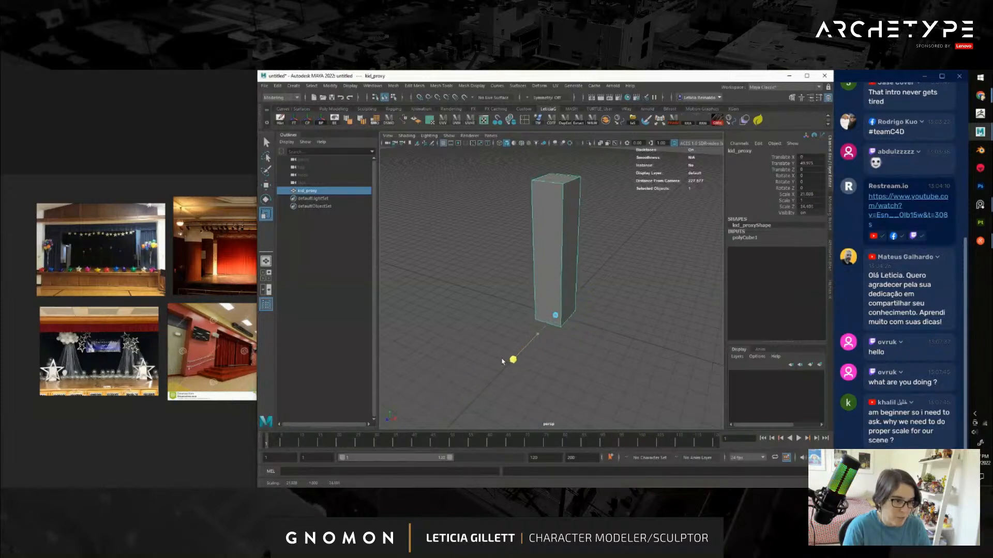
{"action": "left_click_drag", "start_coordinate": [591, 325], "coordinate": [598, 329]}
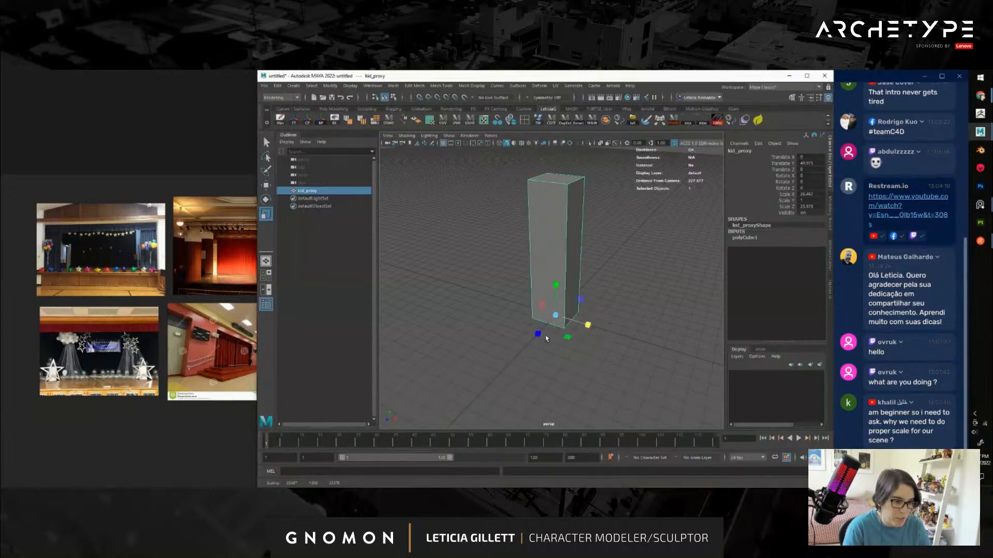
{"action": "left_click_drag", "start_coordinate": [538, 334], "coordinate": [585, 326]}
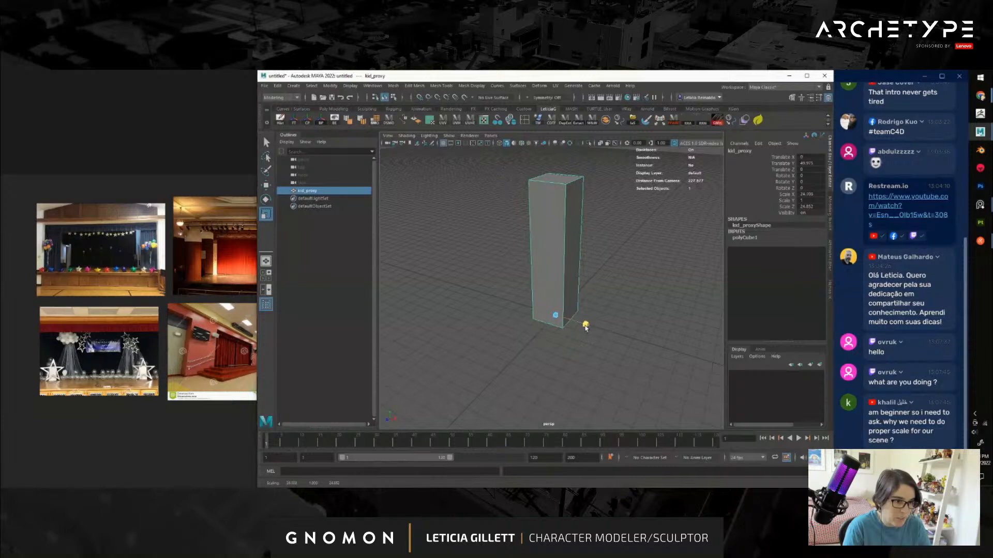
{"action": "left_click", "coordinate": [616, 290]}
Inspect the proportions of the kid_proxy box against the enlarged grid from several angles and distances
{"action": "right_click_drag", "start_coordinate": [615, 290], "coordinate": [552, 314], "text": "alt"}
{"action": "mouse_move", "coordinate": [551, 315]}
{"action": "left_mouse_down", "text": "alt"}
{"action": "mouse_move", "coordinate": [590, 337]}
{"action": "mouse_move", "coordinate": [559, 316]}
{"action": "left_mouse_up", "text": "alt"}
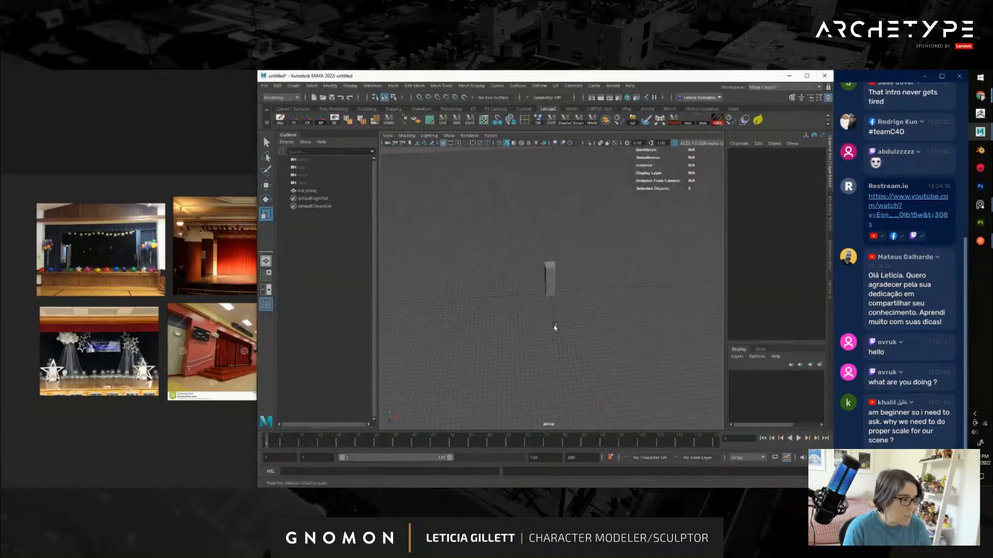
{"action": "scroll", "coordinate": [549, 312], "scroll_direction": "up", "scroll_amount": 5}
{"action": "scroll", "coordinate": [556, 306], "scroll_direction": "up", "scroll_amount": 6}
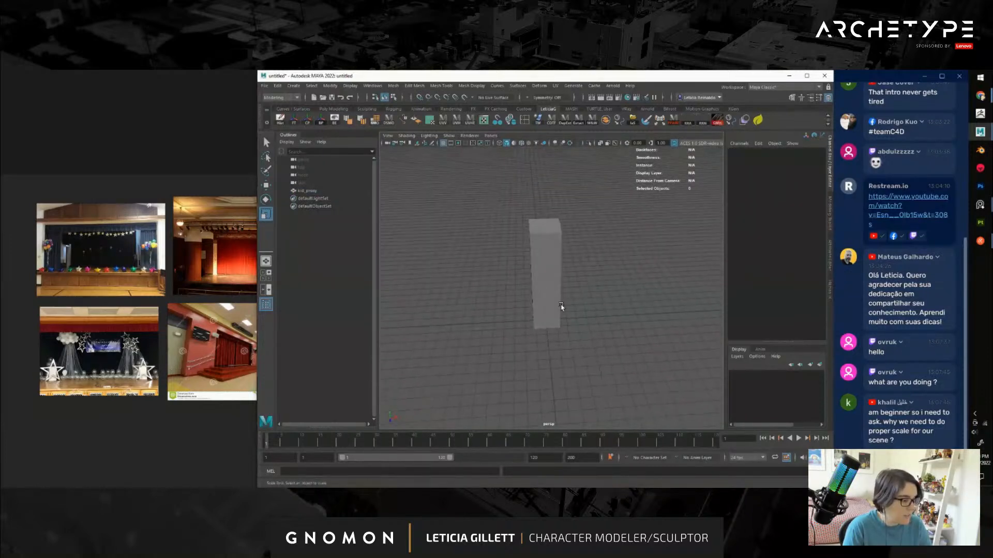
{"action": "middle_click_drag", "start_coordinate": [595, 298], "coordinate": [595, 324], "text": "alt"}
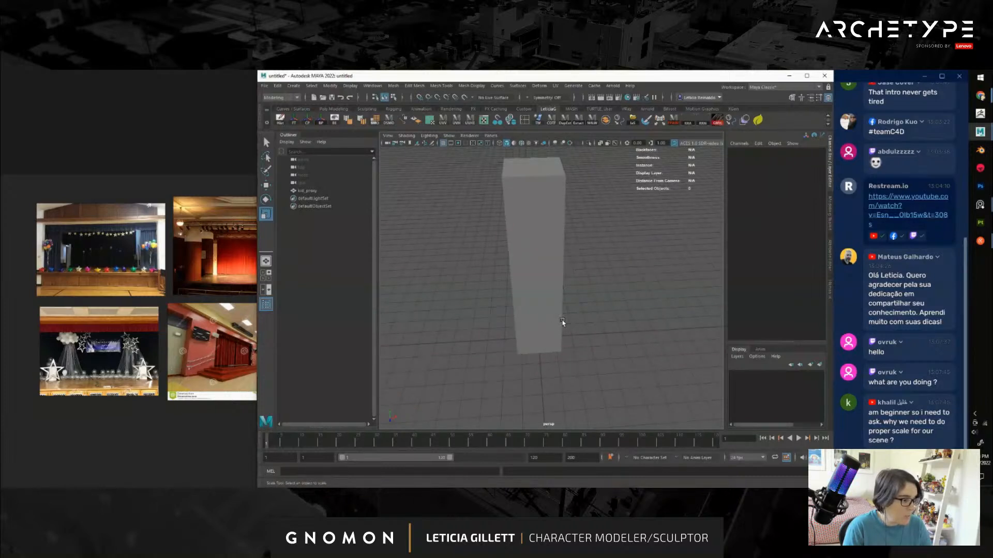
{"action": "scroll", "coordinate": [578, 319], "scroll_direction": "down", "scroll_amount": 6}
{"action": "mouse_move", "coordinate": [598, 334]}
{"action": "left_mouse_down", "text": "alt"}
{"action": "mouse_move", "coordinate": [550, 323]}
{"action": "mouse_move", "coordinate": [582, 316]}
{"action": "mouse_move", "coordinate": [589, 327]}
{"action": "mouse_move", "coordinate": [569, 321]}
{"action": "mouse_move", "coordinate": [568, 347]}
{"action": "mouse_move", "coordinate": [577, 332]}
{"action": "mouse_move", "coordinate": [586, 338]}
{"action": "left_mouse_up", "text": "alt"}
{"action": "scroll", "coordinate": [565, 314], "scroll_direction": "up", "scroll_amount": 4}
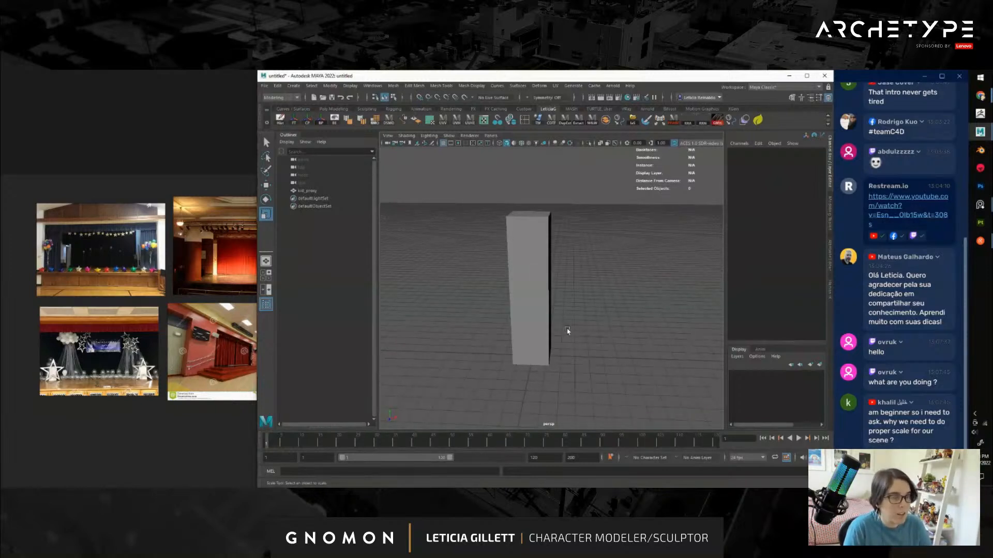
{"action": "left_click_drag", "start_coordinate": [603, 322], "coordinate": [634, 249], "text": "alt"}
{"action": "left_click_drag", "start_coordinate": [566, 276], "coordinate": [660, 286], "text": "alt"}
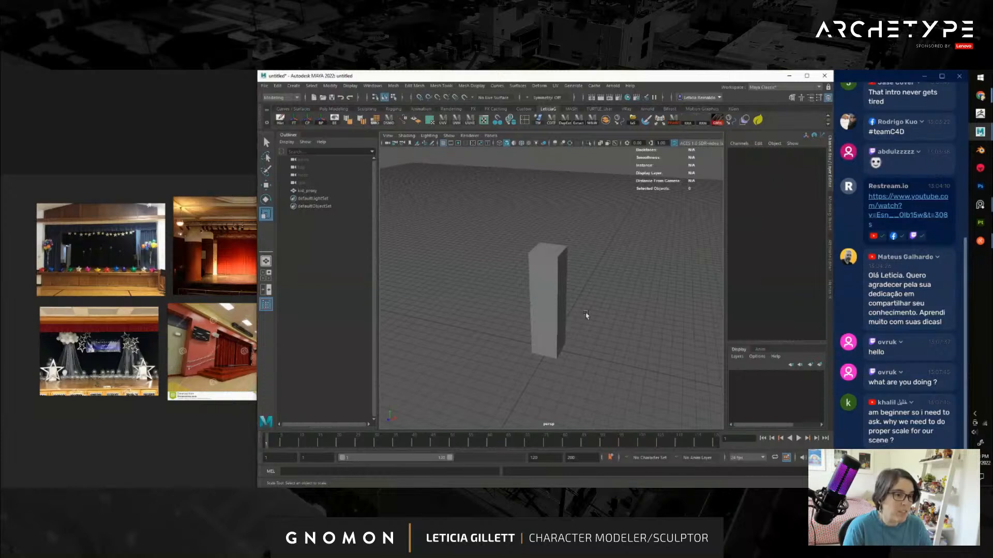
{"action": "left_click_drag", "start_coordinate": [586, 315], "coordinate": [625, 329], "text": "alt"}
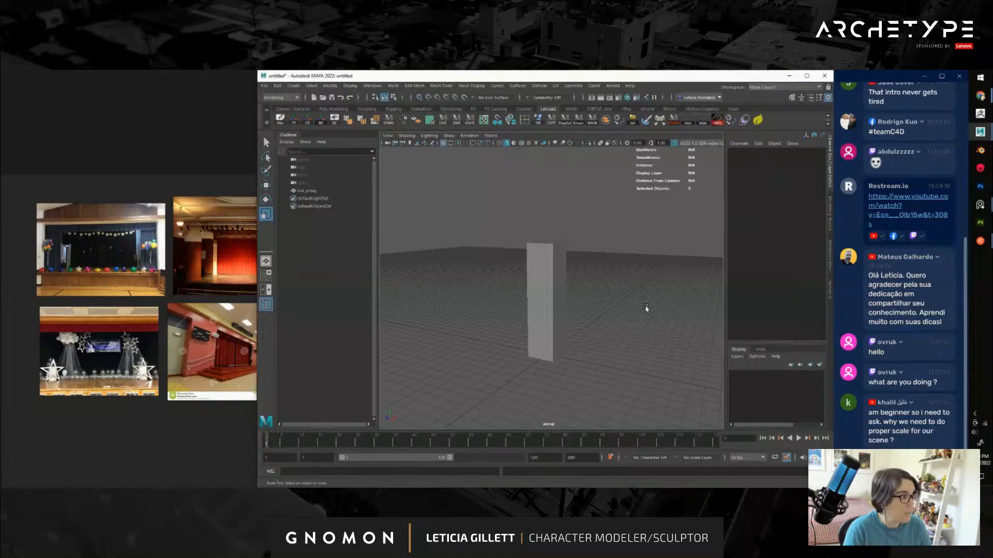
{"action": "left_click_drag", "start_coordinate": [579, 321], "coordinate": [577, 359], "text": "alt"}
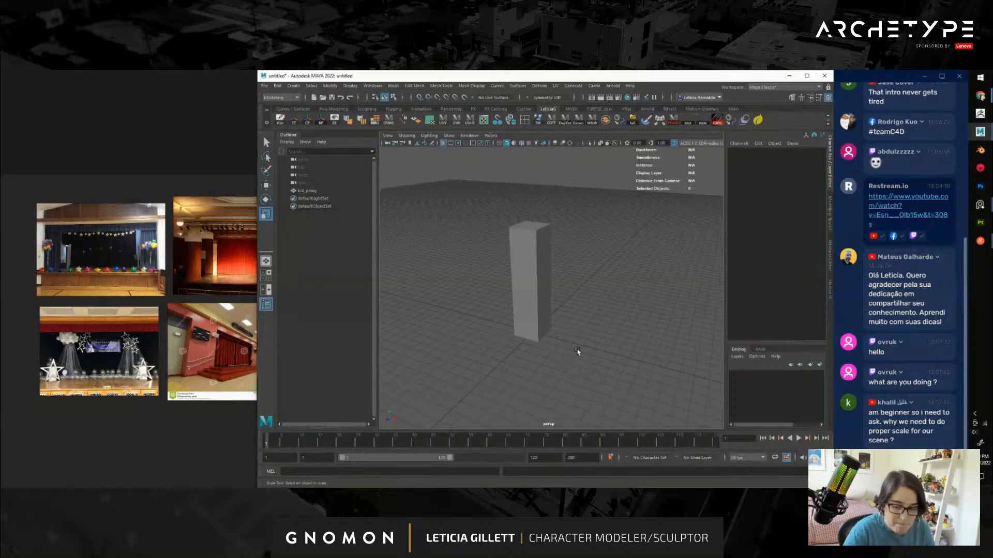
{"action": "mouse_move", "coordinate": [562, 353]}
{"action": "right_mouse_down", "text": "alt"}
{"action": "mouse_move", "coordinate": [560, 326]}
{"action": "mouse_move", "coordinate": [592, 314]}
{"action": "mouse_move", "coordinate": [563, 348]}
{"action": "mouse_move", "coordinate": [551, 330]}
{"action": "mouse_move", "coordinate": [554, 344]}
{"action": "right_mouse_up", "text": "alt"}
{"action": "middle_click_drag", "start_coordinate": [555, 344], "coordinate": [549, 332], "text": "alt"}
{"action": "left_click_drag", "start_coordinate": [550, 333], "coordinate": [556, 312], "text": "alt"}
{"action": "middle_click_drag", "start_coordinate": [556, 312], "coordinate": [553, 326], "text": "alt"}
{"action": "left_click", "coordinate": [520, 282]}
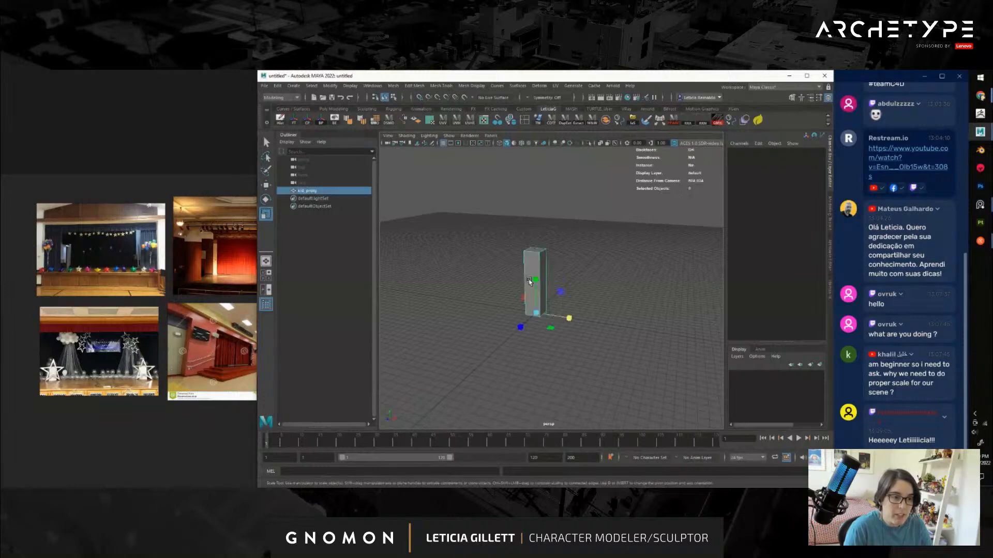
{"action": "left_click", "coordinate": [602, 262]}
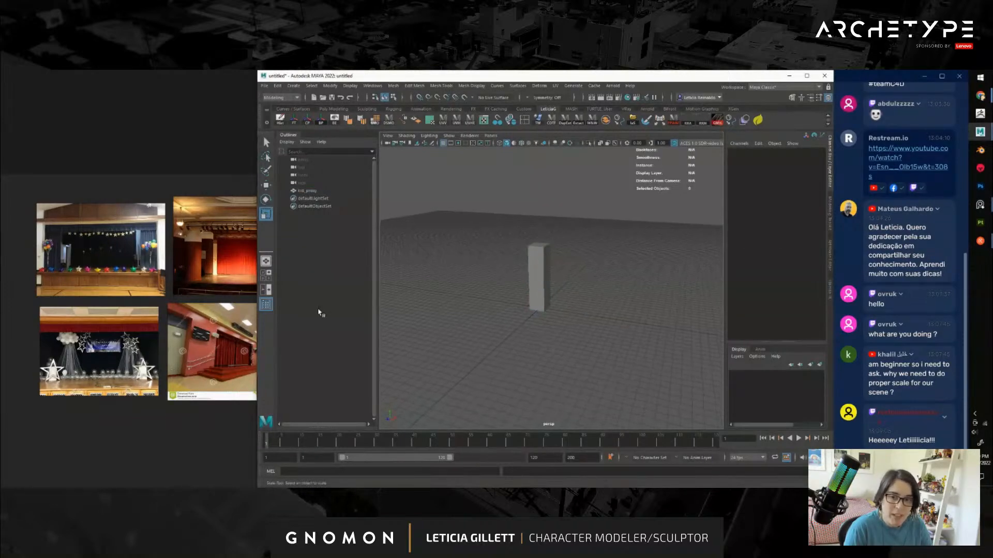
Examine the stage fronts and floor edges in the star-balloon and graduation stage photos on the reference board
{"action": "scroll", "coordinate": [58, 268], "scroll_direction": "up", "scroll_amount": 6}
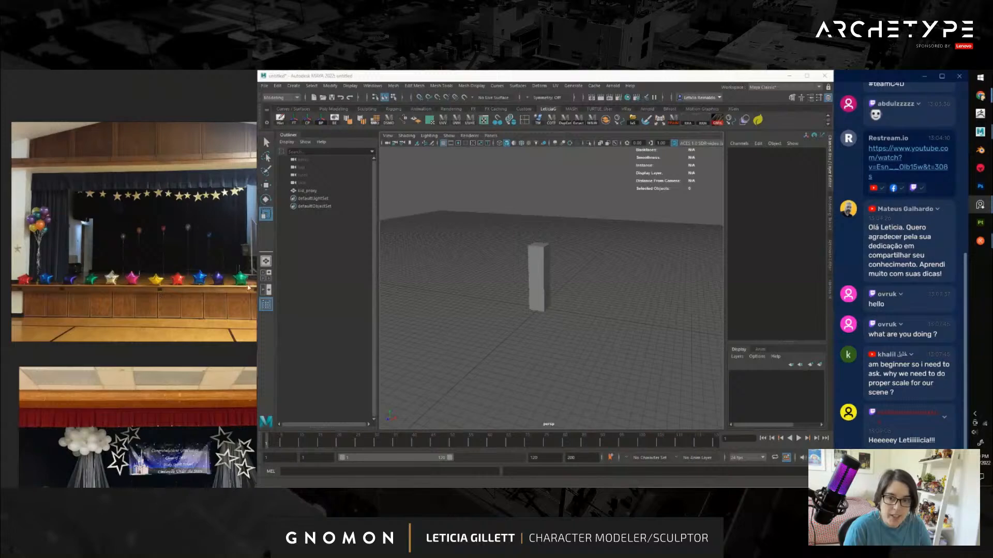
{"action": "scroll", "coordinate": [248, 288], "scroll_direction": "up", "scroll_amount": 4}
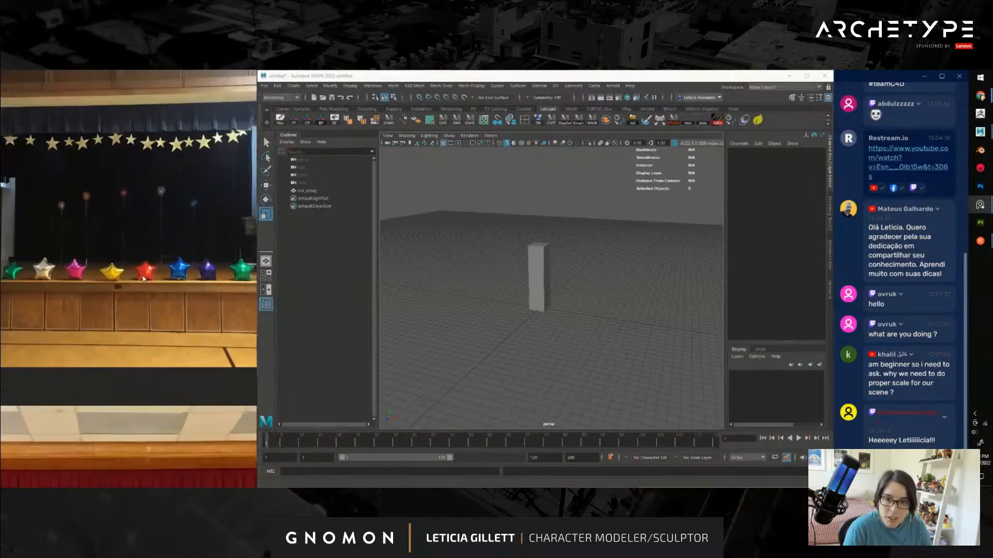
{"action": "scroll", "coordinate": [168, 339], "scroll_direction": "down", "scroll_amount": 4}
{"action": "middle_click_drag", "start_coordinate": [168, 339], "coordinate": [174, 265]}
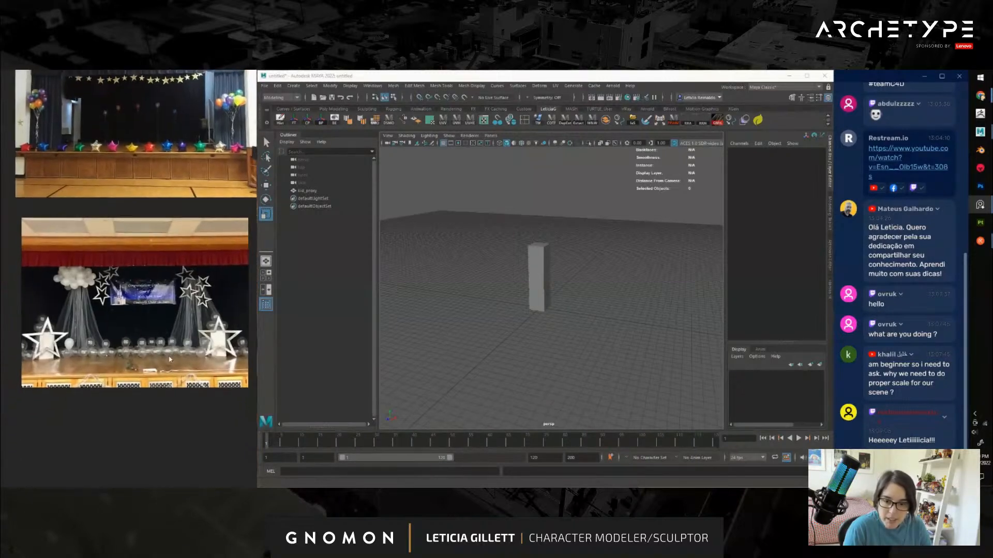
{"action": "scroll", "coordinate": [155, 372], "scroll_direction": "up", "scroll_amount": 4}
{"action": "scroll", "coordinate": [180, 341], "scroll_direction": "down", "scroll_amount": 5}
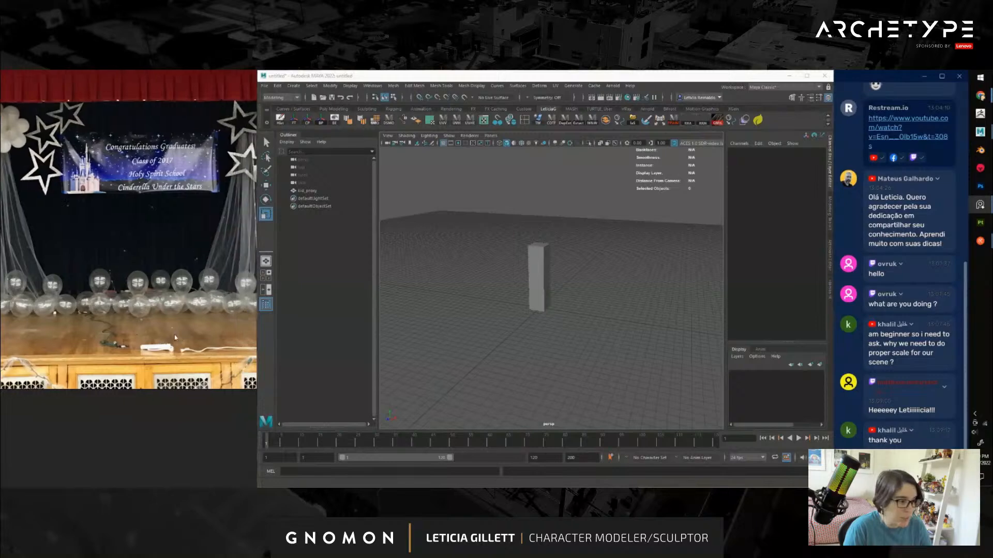
Examine the curtained, red-seated and yellow-lit theatre stage photos on the reference board for platform and step shapes
{"action": "scroll", "coordinate": [165, 317], "scroll_direction": "down", "scroll_amount": 3}
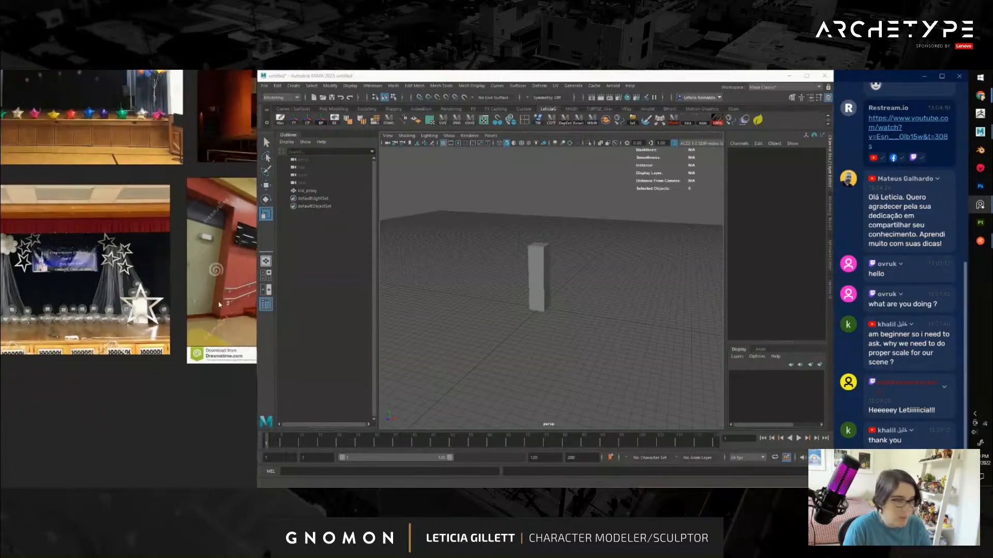
{"action": "scroll", "coordinate": [175, 365], "scroll_direction": "up", "scroll_amount": 6}
{"action": "middle_click_drag", "start_coordinate": [159, 353], "coordinate": [44, 351]}
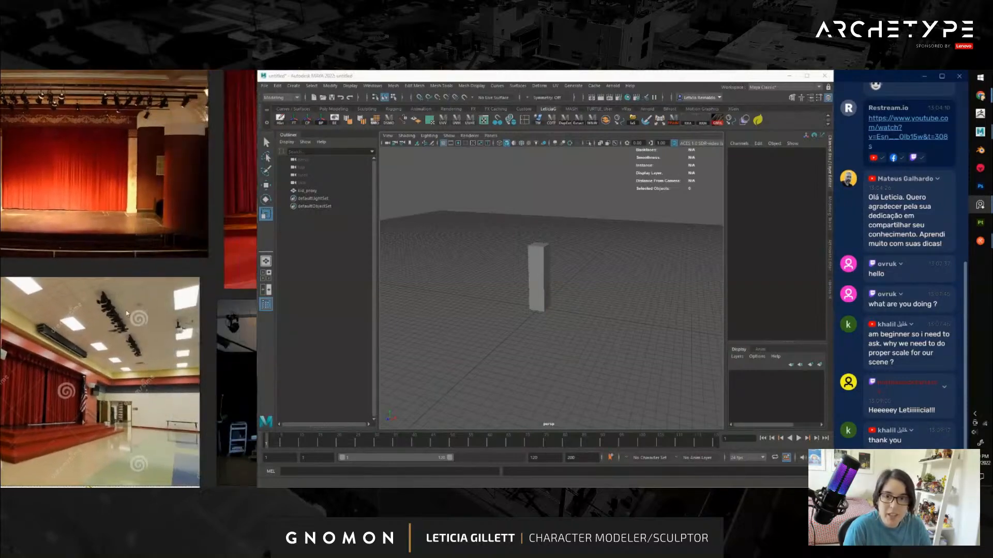
{"action": "middle_click_drag", "start_coordinate": [232, 310], "coordinate": [87, 302]}
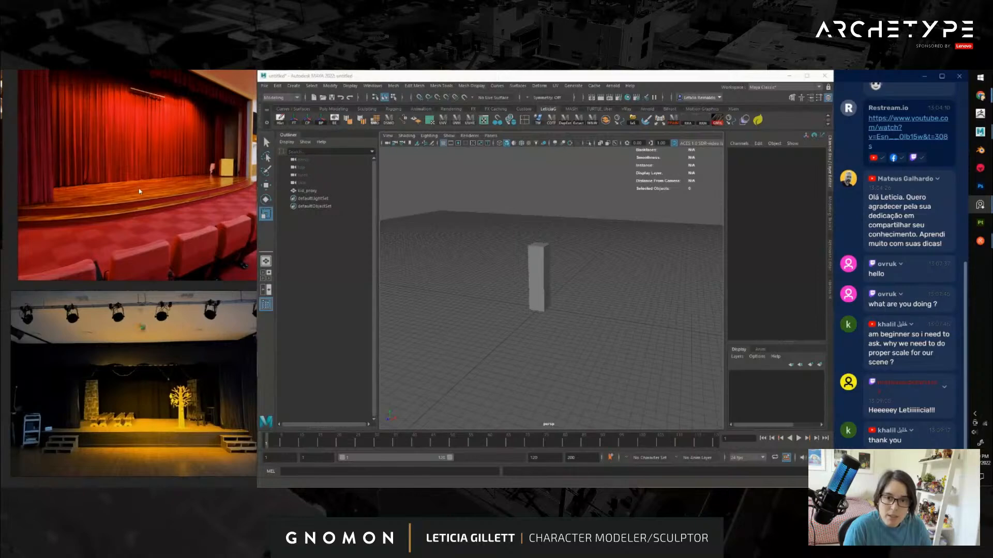
{"action": "middle_click_drag", "start_coordinate": [194, 372], "coordinate": [195, 306]}
{"action": "scroll", "coordinate": [179, 371], "scroll_direction": "up", "scroll_amount": 3}
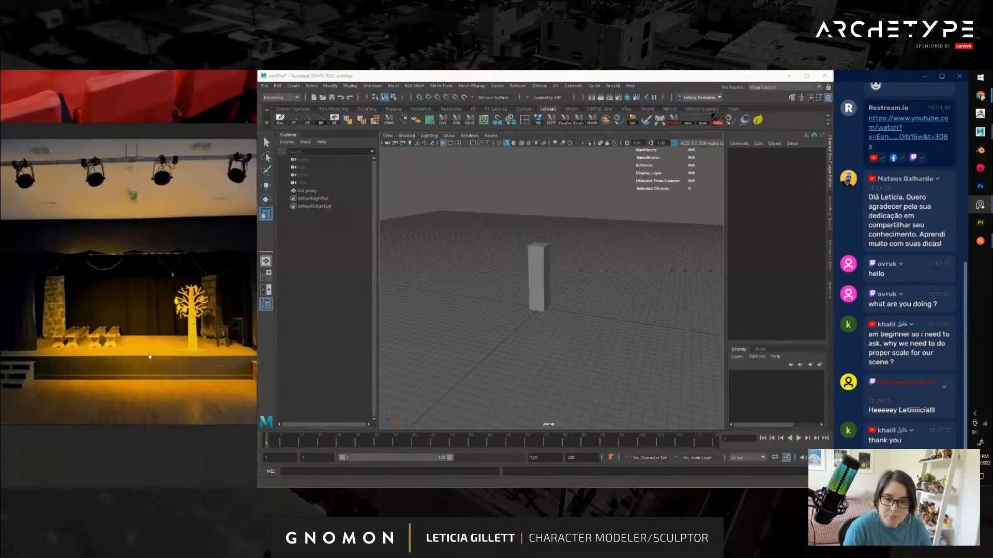
{"action": "scroll", "coordinate": [130, 334], "scroll_direction": "down", "scroll_amount": 4}
{"action": "middle_click_drag", "start_coordinate": [42, 284], "coordinate": [212, 316]}
{"action": "middle_click_drag", "start_coordinate": [21, 305], "coordinate": [75, 310]}
{"action": "scroll", "coordinate": [580, 264], "scroll_direction": "down", "scroll_amount": 6}
Create a polygon cube at the origin and scale it up uniformly well beyond the kid_proxy footprint
{"action": "left_click_drag", "start_coordinate": [580, 264], "coordinate": [576, 314], "text": "alt"}
{"action": "scroll", "coordinate": [563, 265], "scroll_direction": "up", "scroll_amount": 3}
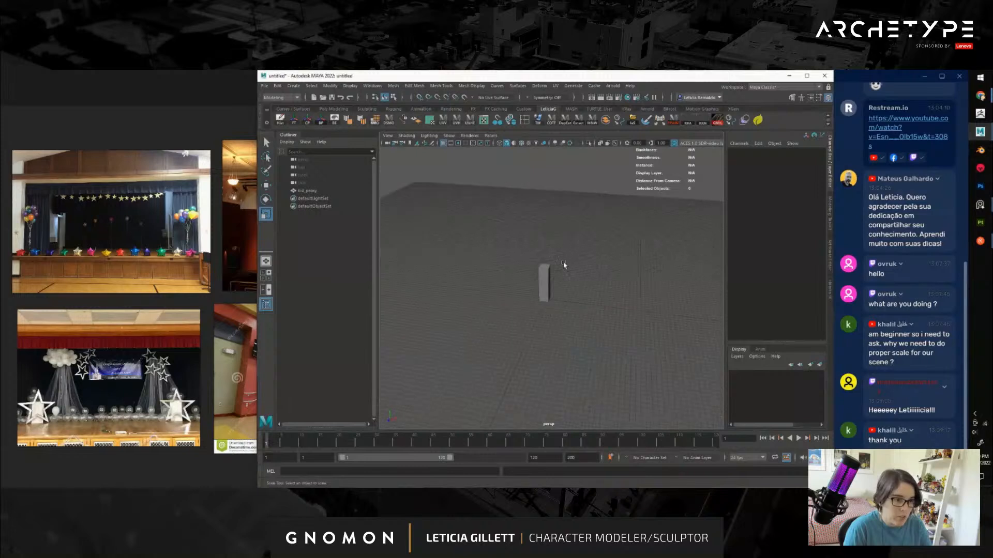
{"action": "key", "text": "space"}
{"action": "left_click", "coordinate": [502, 249]}
{"action": "mouse_move", "coordinate": [521, 283]}
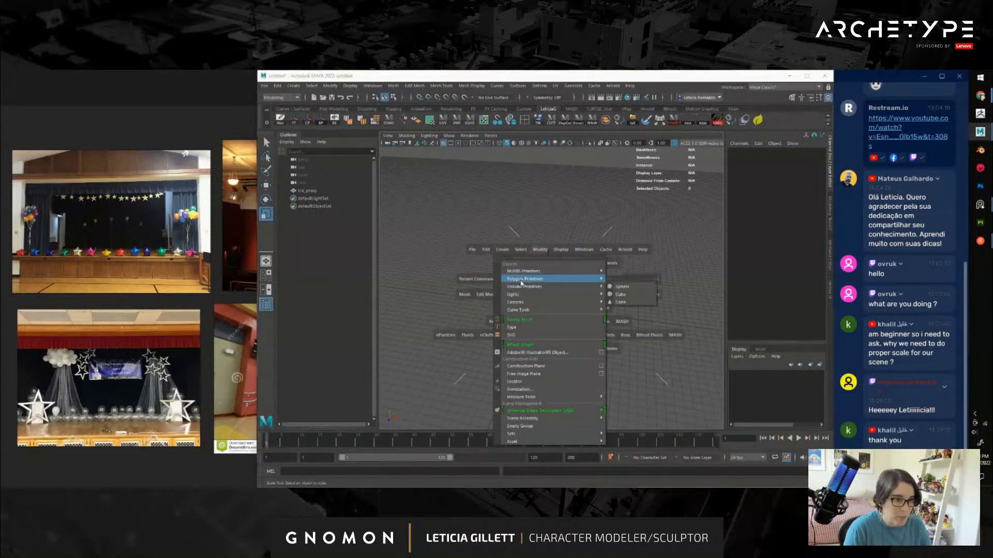
{"action": "left_click", "coordinate": [620, 294]}
{"action": "mouse_move", "coordinate": [576, 320]}
{"action": "left_mouse_down", "text": "alt"}
{"action": "mouse_move", "coordinate": [529, 309]}
{"action": "mouse_move", "coordinate": [579, 309]}
{"action": "left_mouse_up", "text": "alt"}
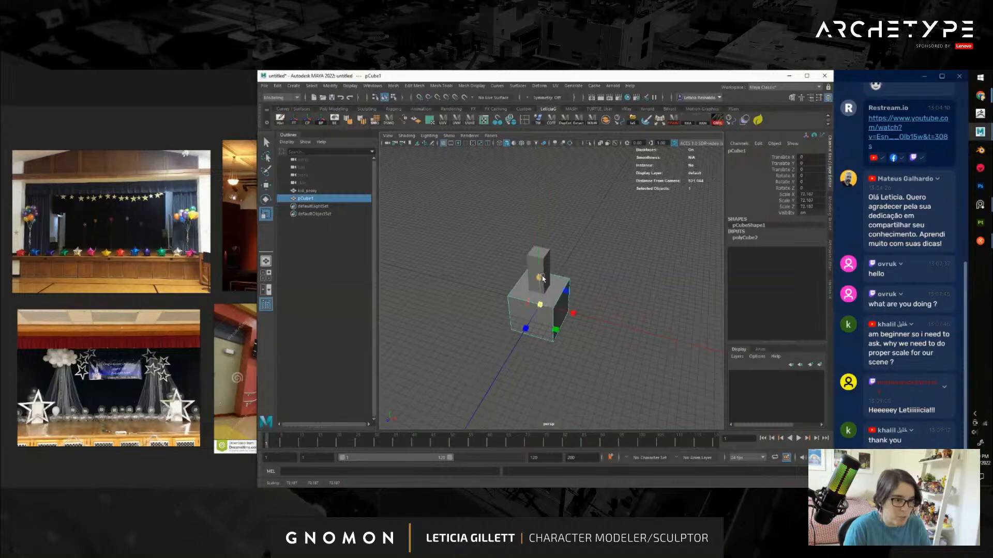
{"action": "left_click_drag", "start_coordinate": [542, 278], "coordinate": [735, 344]}
Stretch the cube into a wide, shallow stage floor slab about 452 wide and 7.5 thick
{"action": "right_click_drag", "start_coordinate": [667, 338], "coordinate": [578, 336], "text": "alt"}
{"action": "left_click_drag", "start_coordinate": [578, 337], "coordinate": [525, 354], "text": "alt"}
{"action": "left_click_drag", "start_coordinate": [516, 307], "coordinate": [411, 366]}
{"action": "mouse_move", "coordinate": [567, 319]}
{"action": "left_mouse_down"}
{"action": "mouse_move", "coordinate": [576, 331]}
{"action": "mouse_move", "coordinate": [585, 308]}
{"action": "mouse_move", "coordinate": [616, 315]}
{"action": "mouse_move", "coordinate": [561, 334]}
{"action": "left_mouse_up"}
{"action": "left_click", "coordinate": [647, 290]}
{"action": "left_click_drag", "start_coordinate": [646, 289], "coordinate": [556, 332], "text": "alt"}
{"action": "scroll", "coordinate": [529, 319], "scroll_direction": "up", "scroll_amount": 5}
Raise kid_proxy to about 57 in Y so it stands on the slab, and shift it sideways along X
{"action": "left_click", "coordinate": [544, 250]}
{"action": "scroll", "coordinate": [574, 333], "scroll_direction": "down", "scroll_amount": 6}
{"action": "scroll", "coordinate": [562, 328], "scroll_direction": "up", "scroll_amount": 4}
{"action": "middle_click_drag", "start_coordinate": [543, 325], "coordinate": [569, 311], "text": "alt"}
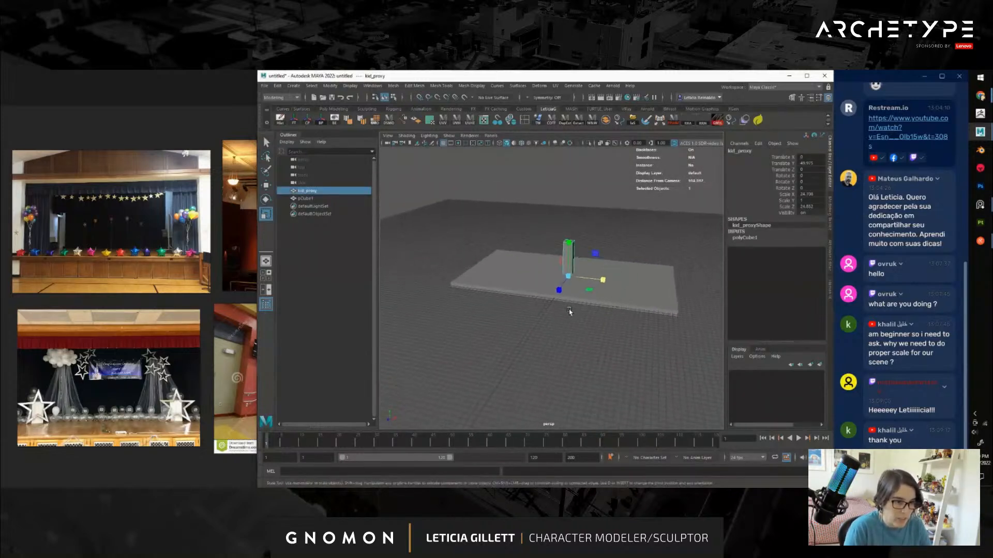
{"action": "left_click_drag", "start_coordinate": [570, 311], "coordinate": [576, 312], "text": "alt"}
{"action": "middle_click_drag", "start_coordinate": [574, 310], "coordinate": [580, 318], "text": "alt"}
{"action": "scroll", "coordinate": [581, 317], "scroll_direction": "up", "scroll_amount": 3}
{"action": "key", "text": "w"}
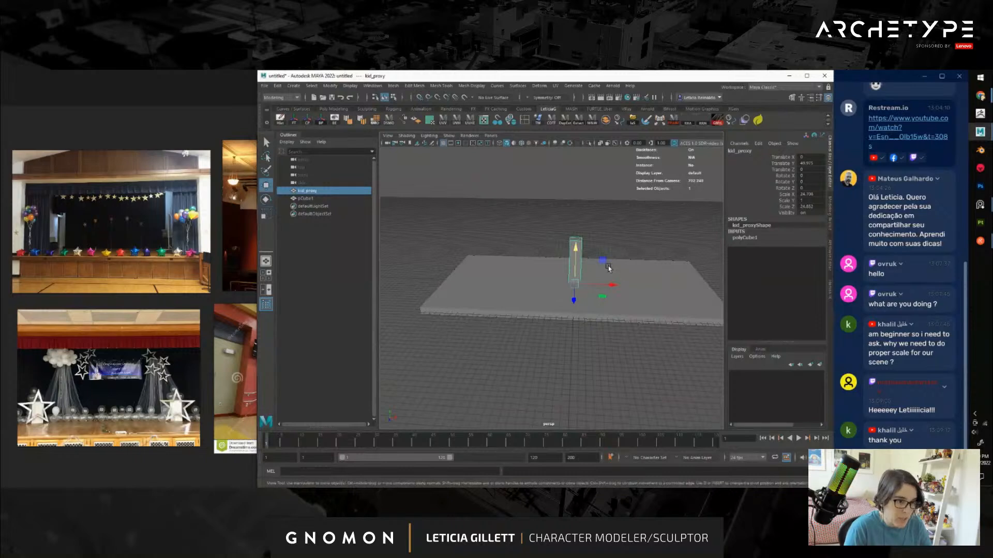
{"action": "left_click_drag", "start_coordinate": [607, 265], "coordinate": [529, 255], "text": "alt"}
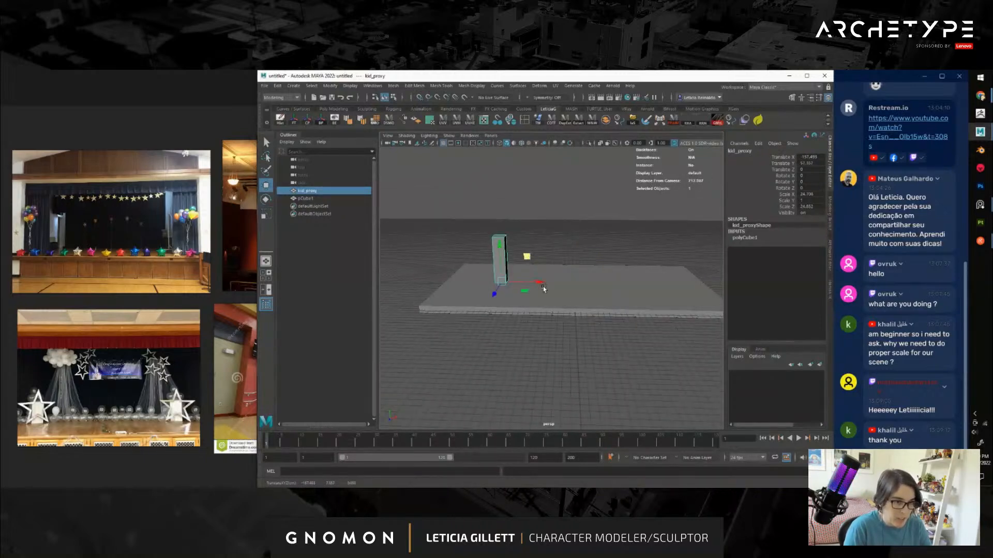
{"action": "left_click_drag", "start_coordinate": [543, 288], "coordinate": [633, 285], "text": "alt"}
Duplicate kid_proxy four times and spread the copies in a row along X across the slab
{"action": "key", "text": "ctrl+d"}
{"action": "key", "text": "ctrl+d"}
{"action": "key", "text": "ctrl+d"}
{"action": "key", "text": "ctrl+d"}
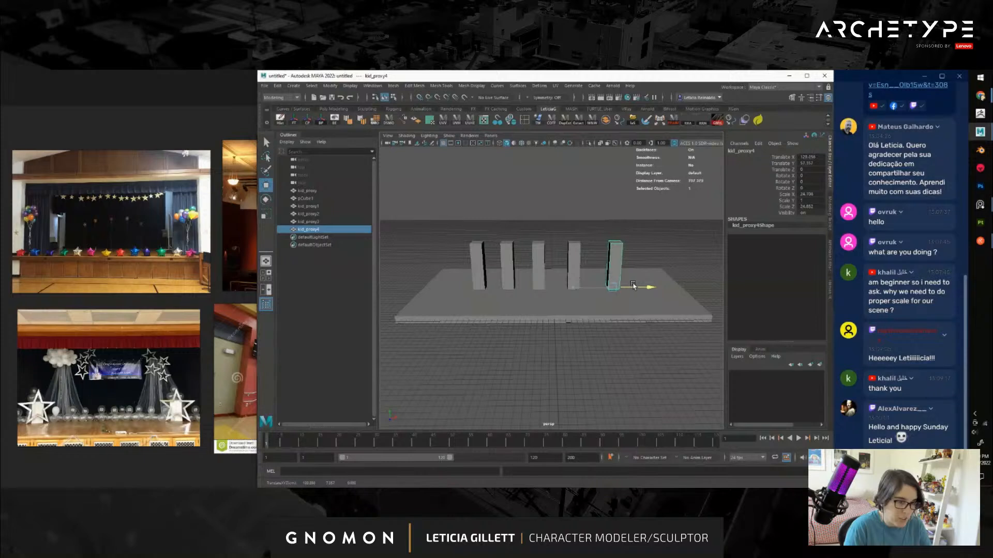
{"action": "left_click_drag", "start_coordinate": [635, 286], "coordinate": [646, 286]}
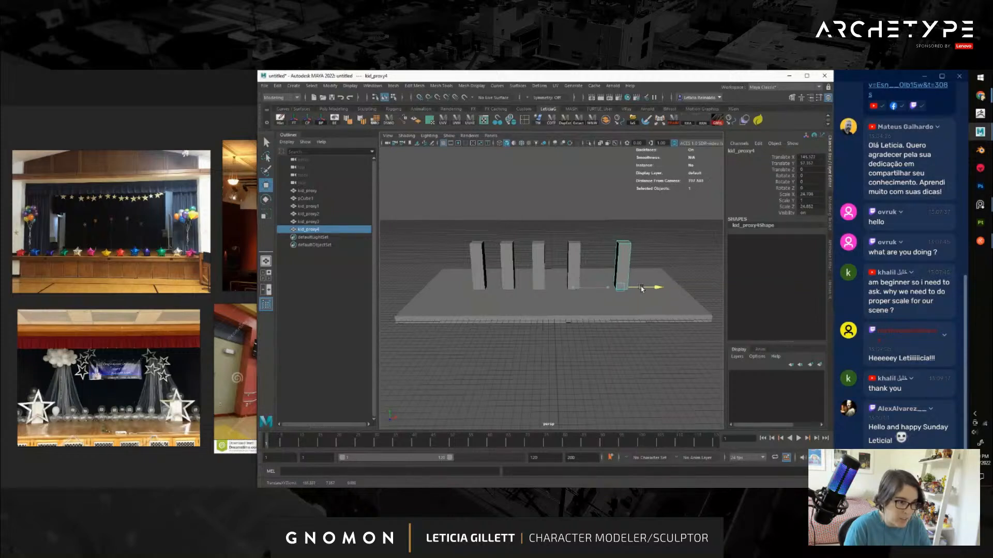
Shorten kid_proxy4 by lowering its top vertices, making it a smaller child than the others
{"action": "right_click_drag", "start_coordinate": [480, 301], "coordinate": [502, 282], "text": "alt"}
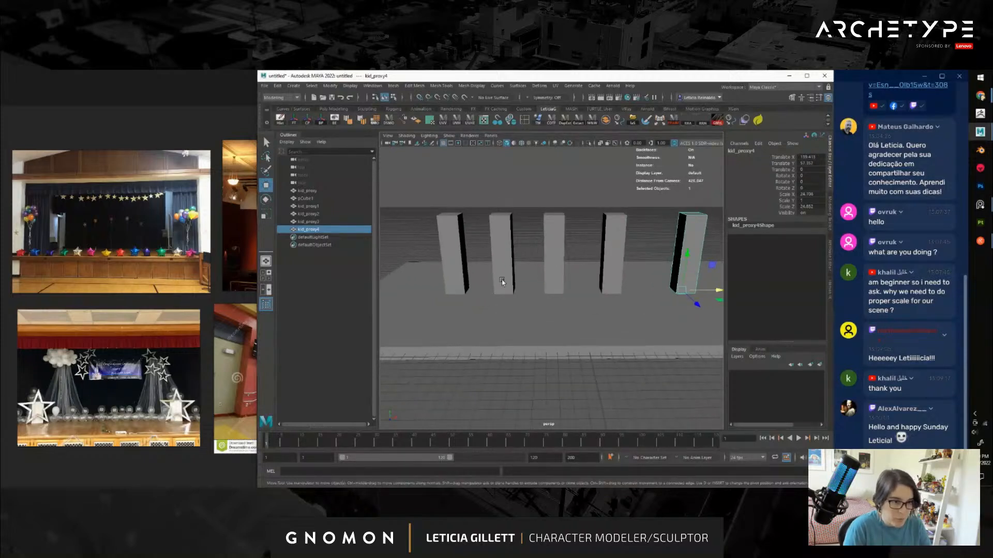
{"action": "left_click", "coordinate": [607, 258]}
{"action": "left_click_drag", "start_coordinate": [538, 248], "coordinate": [590, 227]}
{"action": "left_click", "coordinate": [579, 320]}
{"action": "scroll", "coordinate": [580, 310], "scroll_direction": "down", "scroll_amount": 5}
{"action": "left_click", "coordinate": [590, 222]}
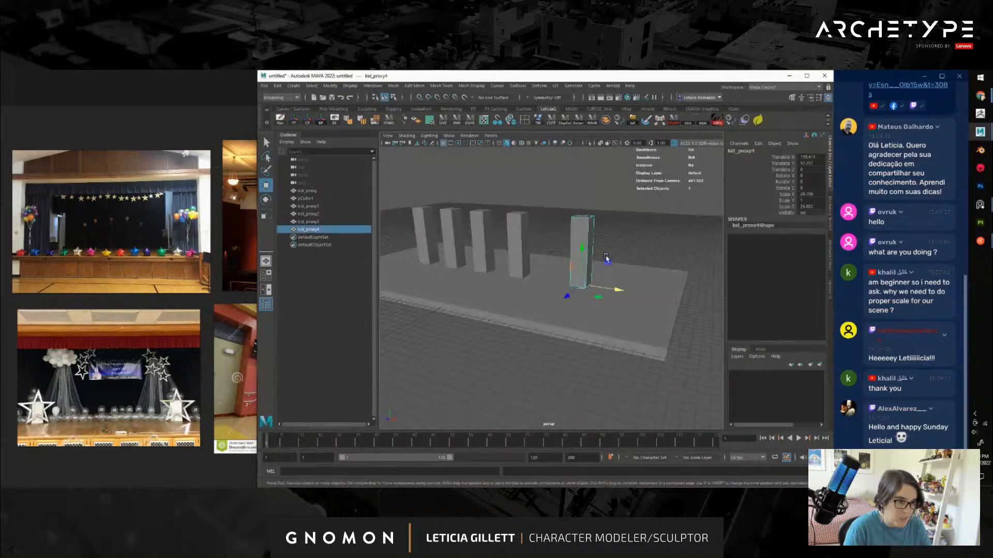
{"action": "right_click_drag", "start_coordinate": [566, 220], "coordinate": [537, 220]}
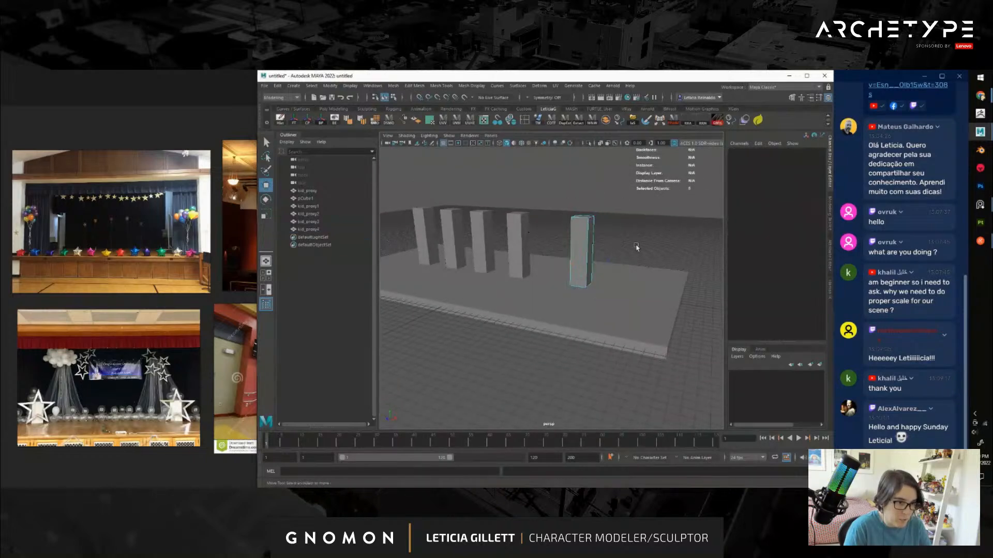
{"action": "left_click_drag", "start_coordinate": [558, 205], "coordinate": [603, 228]}
{"action": "left_click_drag", "start_coordinate": [585, 195], "coordinate": [582, 209]}
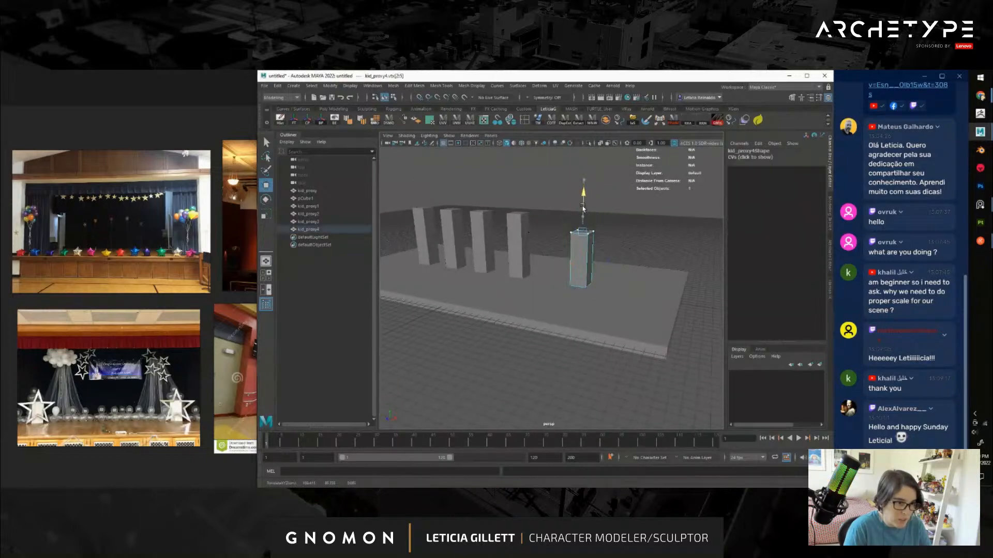
{"action": "left_click", "coordinate": [587, 255]}
Select the stage floor slab and adjust its height on the grid to about 4 in Y
{"action": "scroll", "coordinate": [569, 284], "scroll_direction": "down", "scroll_amount": 5}
{"action": "left_click_drag", "start_coordinate": [557, 310], "coordinate": [548, 284], "text": "alt"}
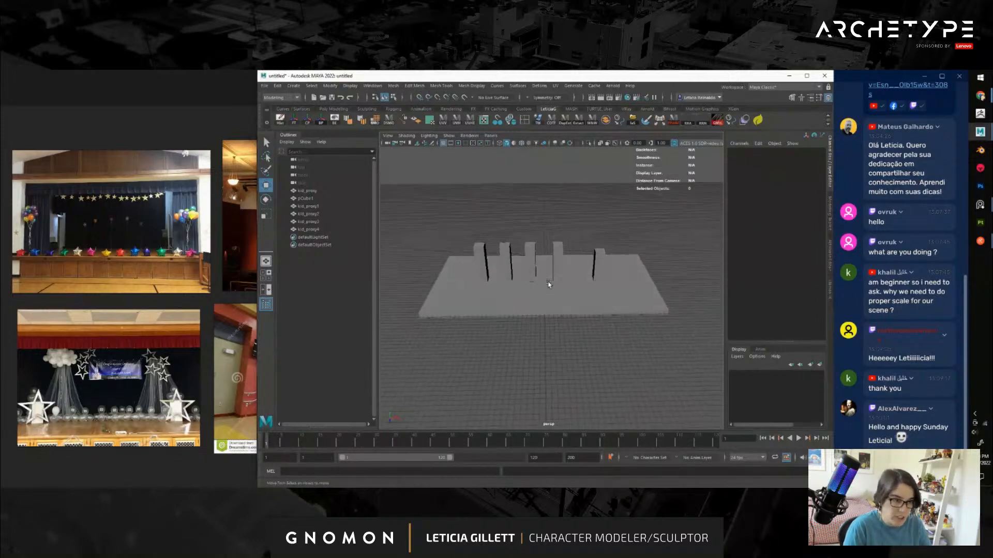
{"action": "left_click", "coordinate": [548, 283]}
{"action": "left_click_drag", "start_coordinate": [612, 292], "coordinate": [545, 284], "text": "alt"}
{"action": "left_click", "coordinate": [580, 303]}
{"action": "scroll", "coordinate": [580, 303], "scroll_direction": "up", "scroll_amount": 5}
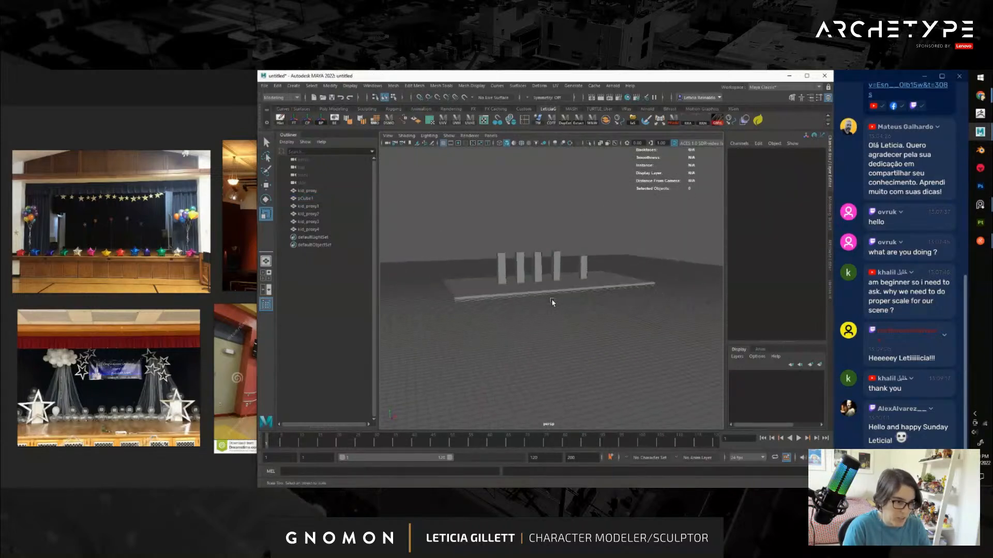
{"action": "left_click", "coordinate": [571, 287]}
{"action": "left_click", "coordinate": [539, 245]}
{"action": "left_click_drag", "start_coordinate": [538, 245], "coordinate": [542, 260]}
{"action": "key", "text": "w"}
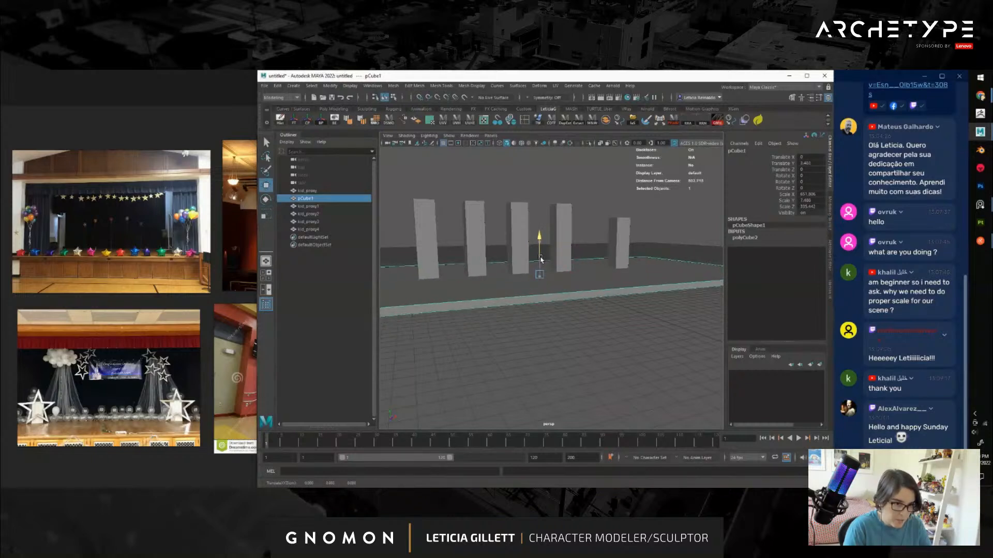
Turn on wireframe-on-shaded display in the perspective view and deselect the slab
{"action": "left_click", "coordinate": [522, 143]}
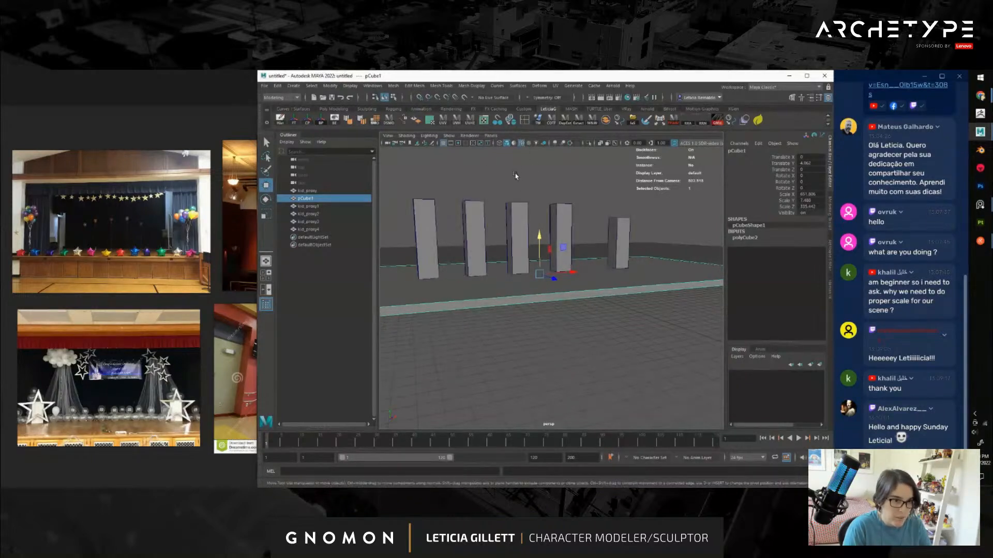
{"action": "left_click", "coordinate": [516, 178]}
{"action": "scroll", "coordinate": [585, 306], "scroll_direction": "down", "scroll_amount": 3}
{"action": "mouse_move", "coordinate": [585, 305]}
{"action": "left_mouse_down", "text": "alt"}
{"action": "mouse_move", "coordinate": [548, 303]}
{"action": "mouse_move", "coordinate": [532, 337]}
{"action": "left_mouse_up", "text": "alt"}
{"action": "scroll", "coordinate": [545, 307], "scroll_direction": "down", "scroll_amount": 4}
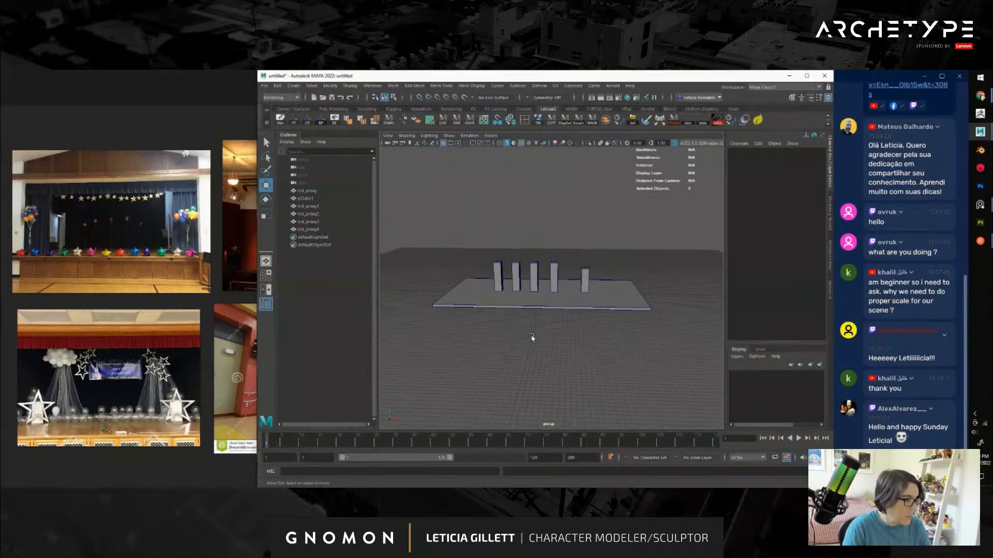
{"action": "scroll", "coordinate": [550, 336], "scroll_direction": "up", "scroll_amount": 5}
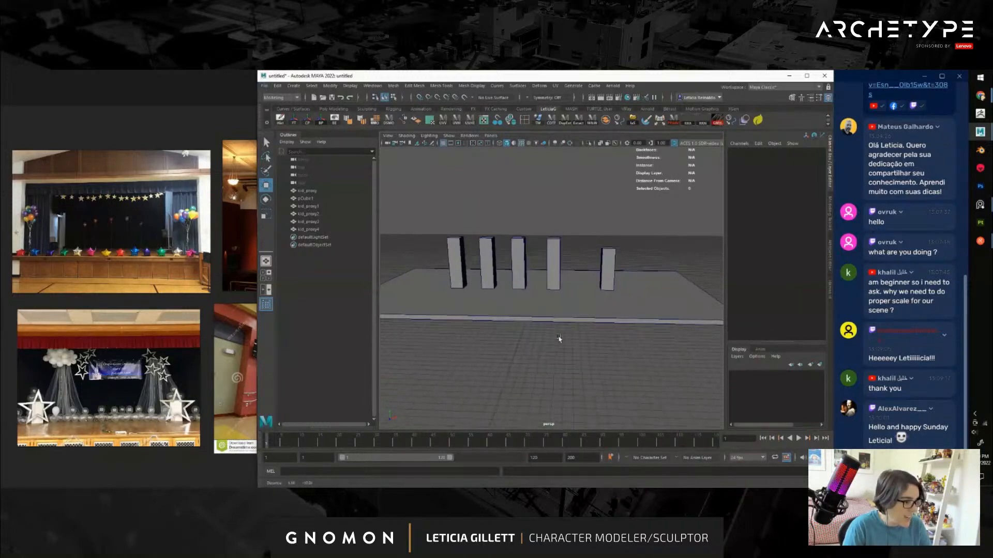
{"action": "mouse_move", "coordinate": [557, 338]}
{"action": "left_mouse_down", "text": "alt"}
{"action": "mouse_move", "coordinate": [644, 337]}
{"action": "mouse_move", "coordinate": [543, 342]}
{"action": "mouse_move", "coordinate": [560, 333]}
{"action": "mouse_move", "coordinate": [500, 366]}
{"action": "mouse_move", "coordinate": [512, 393]}
{"action": "mouse_move", "coordinate": [521, 359]}
{"action": "mouse_move", "coordinate": [544, 352]}
{"action": "mouse_move", "coordinate": [570, 318]}
{"action": "mouse_move", "coordinate": [611, 336]}
{"action": "mouse_move", "coordinate": [523, 348]}
{"action": "mouse_move", "coordinate": [572, 350]}
{"action": "mouse_move", "coordinate": [561, 348]}
{"action": "left_mouse_up", "text": "alt"}
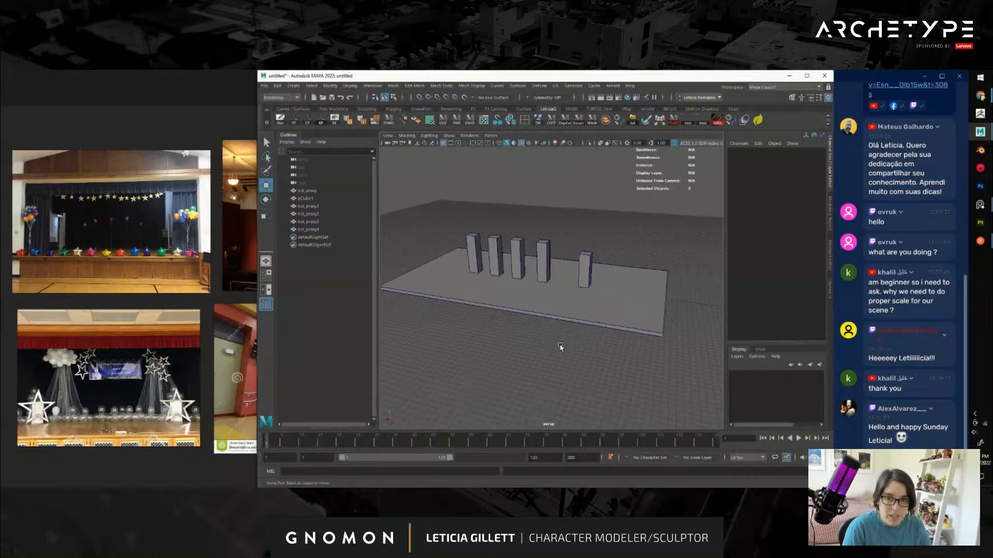
Study the star-balloon stage's platform, curtains and side openings, and compare it with the other theatre photos on the reference board
{"action": "scroll", "coordinate": [134, 263], "scroll_direction": "up", "scroll_amount": 2}
{"action": "scroll", "coordinate": [134, 265], "scroll_direction": "down", "scroll_amount": 1}
{"action": "middle_click_drag", "start_coordinate": [133, 265], "coordinate": [140, 302]}
{"action": "scroll", "coordinate": [157, 270], "scroll_direction": "up", "scroll_amount": 1}
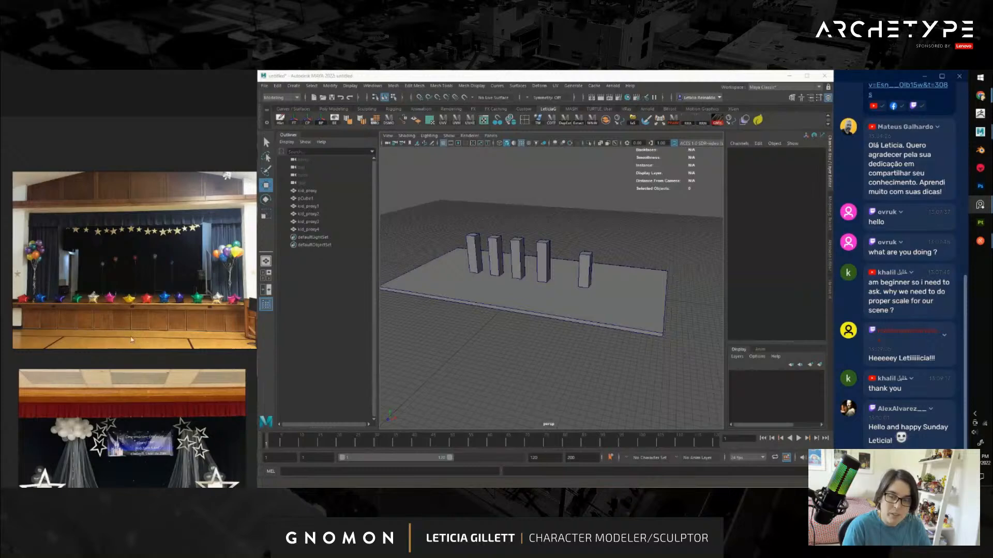
{"action": "scroll", "coordinate": [131, 333], "scroll_direction": "down", "scroll_amount": 2}
{"action": "middle_click_drag", "start_coordinate": [130, 322], "coordinate": [209, 325]}
{"action": "scroll", "coordinate": [131, 260], "scroll_direction": "up", "scroll_amount": 5}
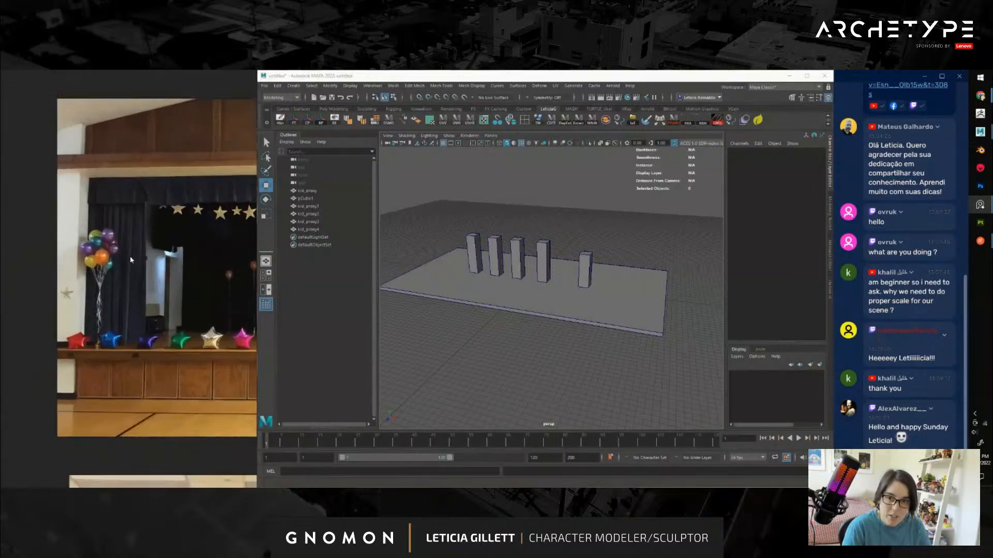
{"action": "scroll", "coordinate": [129, 264], "scroll_direction": "up", "scroll_amount": 2}
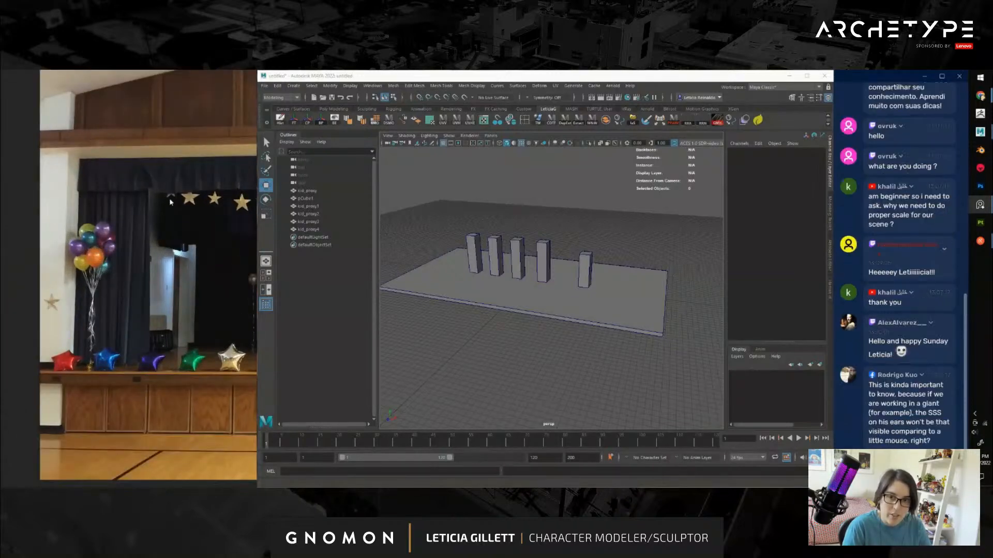
{"action": "scroll", "coordinate": [150, 276], "scroll_direction": "down", "scroll_amount": 4}
{"action": "middle_click_drag", "start_coordinate": [173, 274], "coordinate": [77, 275]}
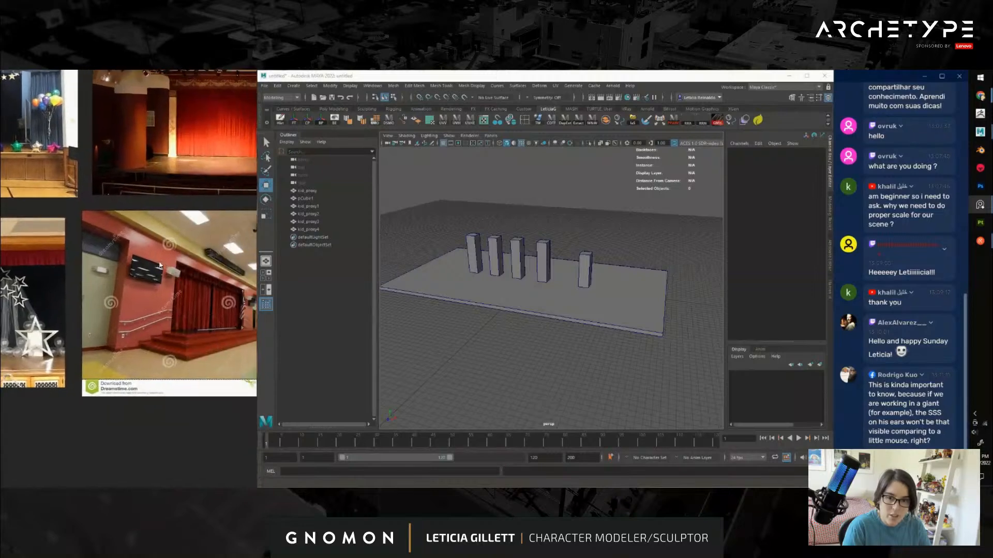
{"action": "middle_click_drag", "start_coordinate": [171, 248], "coordinate": [79, 315]}
{"action": "mouse_move", "coordinate": [238, 296]}
{"action": "middle_mouse_down"}
{"action": "mouse_move", "coordinate": [121, 291]}
{"action": "mouse_move", "coordinate": [90, 306]}
{"action": "middle_mouse_up"}
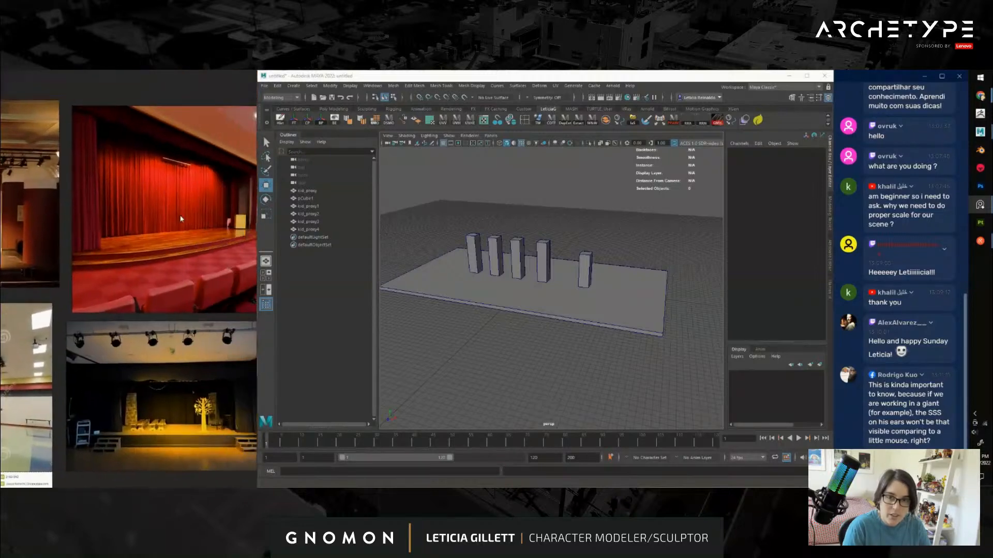
{"action": "middle_click_drag", "start_coordinate": [99, 261], "coordinate": [154, 286]}
{"action": "scroll", "coordinate": [226, 243], "scroll_direction": "up", "scroll_amount": 2}
{"action": "scroll", "coordinate": [256, 280], "scroll_direction": "up", "scroll_amount": 2}
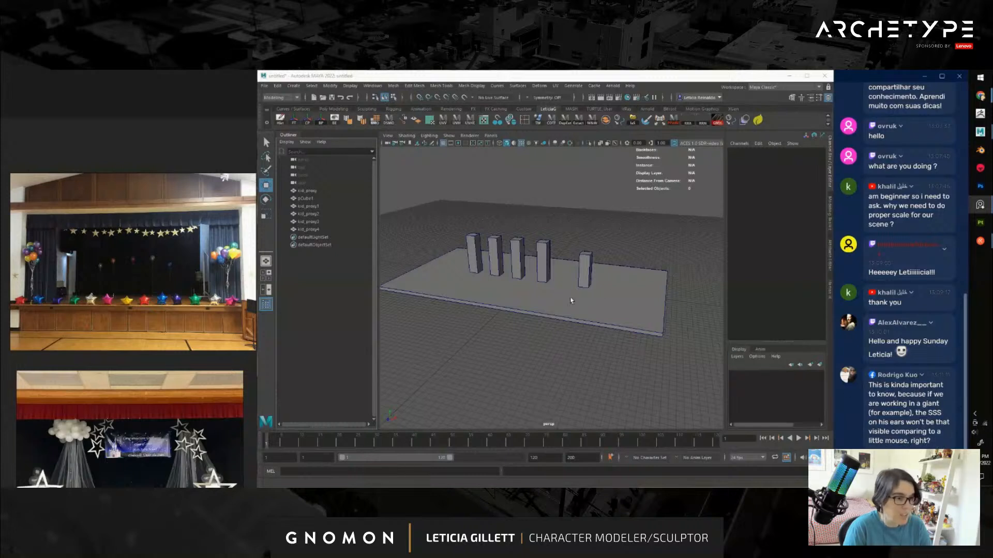
Inspect the row of kid proxies on the slab, comparing their heights and spacing with the star-balloon stage photo
{"action": "scroll", "coordinate": [571, 301], "scroll_direction": "down", "scroll_amount": 3}
{"action": "mouse_move", "coordinate": [571, 301]}
{"action": "left_mouse_down", "text": "alt"}
{"action": "mouse_move", "coordinate": [574, 331]}
{"action": "mouse_move", "coordinate": [571, 292]}
{"action": "mouse_move", "coordinate": [563, 293]}
{"action": "left_mouse_up", "text": "alt"}
{"action": "scroll", "coordinate": [565, 296], "scroll_direction": "up", "scroll_amount": 4}
{"action": "middle_click_drag", "start_coordinate": [563, 293], "coordinate": [568, 304], "text": "alt"}
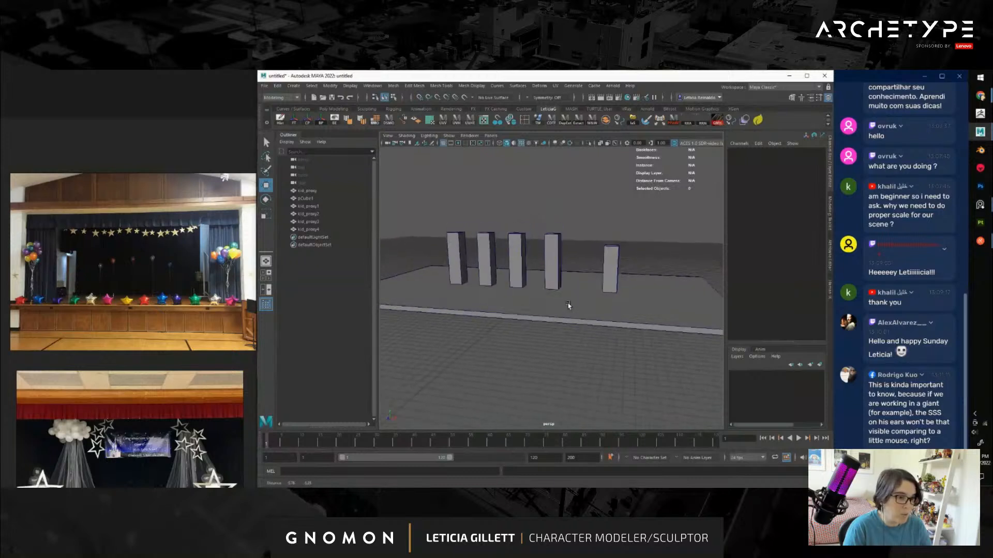
{"action": "left_click_drag", "start_coordinate": [568, 305], "coordinate": [580, 326], "text": "alt"}
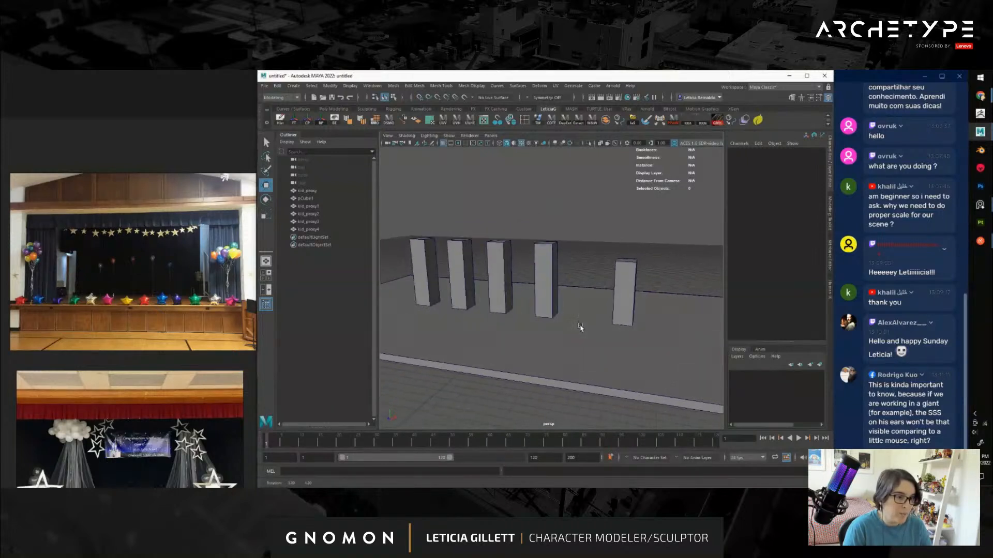
{"action": "left_click", "coordinate": [546, 253]}
{"action": "left_click", "coordinate": [497, 253]}
{"action": "left_click", "coordinate": [459, 250]}
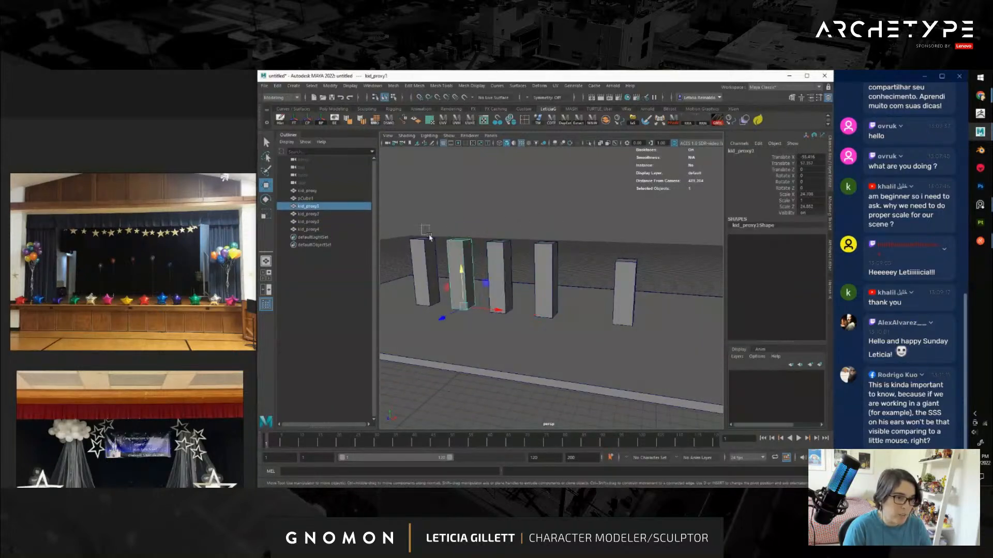
{"action": "left_click", "coordinate": [423, 248]}
{"action": "left_click_drag", "start_coordinate": [416, 215], "coordinate": [640, 270]}
{"action": "left_click", "coordinate": [655, 250]}
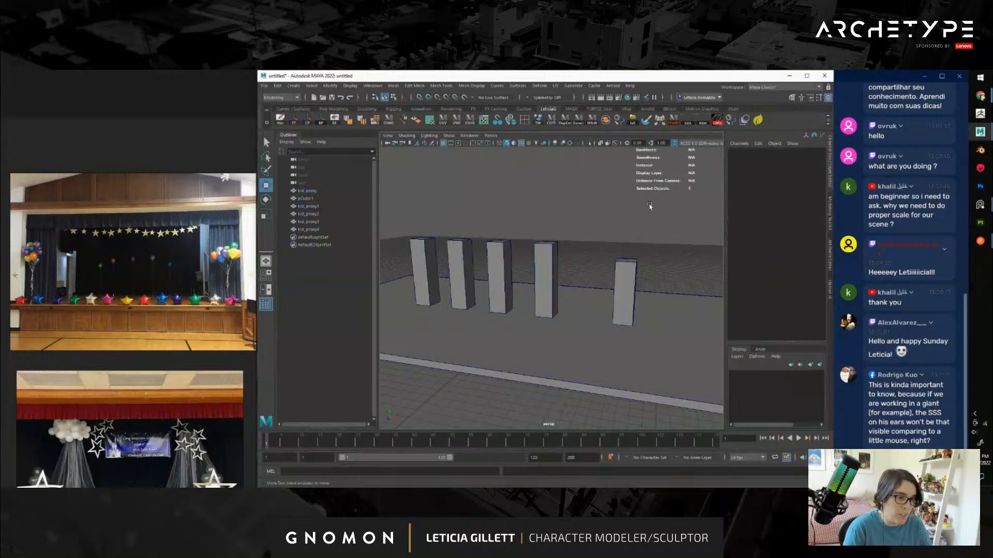
{"action": "left_click_drag", "start_coordinate": [675, 213], "coordinate": [407, 278]}
{"action": "left_click", "coordinate": [594, 308]}
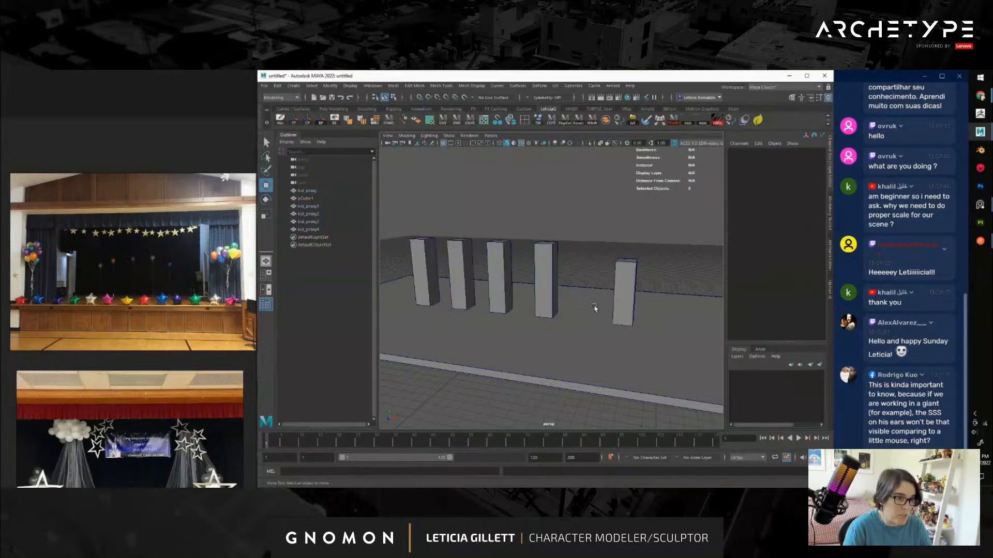
Scale the stage floor slab slightly thinner in Y, and deselect it
{"action": "mouse_move", "coordinate": [594, 308]}
{"action": "left_mouse_down", "text": "alt"}
{"action": "mouse_move", "coordinate": [585, 337]}
{"action": "mouse_move", "coordinate": [556, 341]}
{"action": "mouse_move", "coordinate": [596, 344]}
{"action": "mouse_move", "coordinate": [580, 334]}
{"action": "mouse_move", "coordinate": [594, 325]}
{"action": "mouse_move", "coordinate": [635, 328]}
{"action": "mouse_move", "coordinate": [599, 322]}
{"action": "left_mouse_up", "text": "alt"}
{"action": "left_click", "coordinate": [595, 326]}
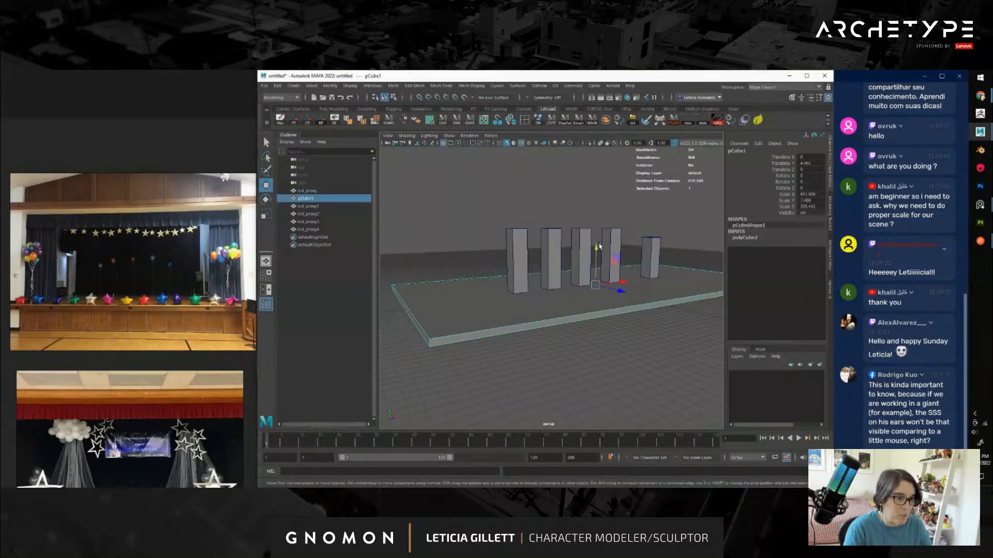
{"action": "key", "text": "r"}
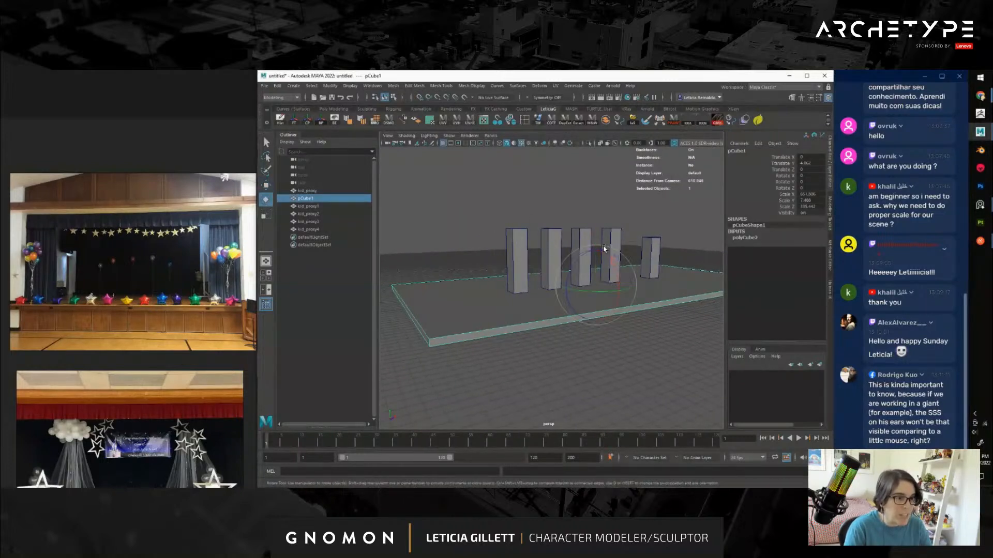
{"action": "left_click", "coordinate": [596, 250]}
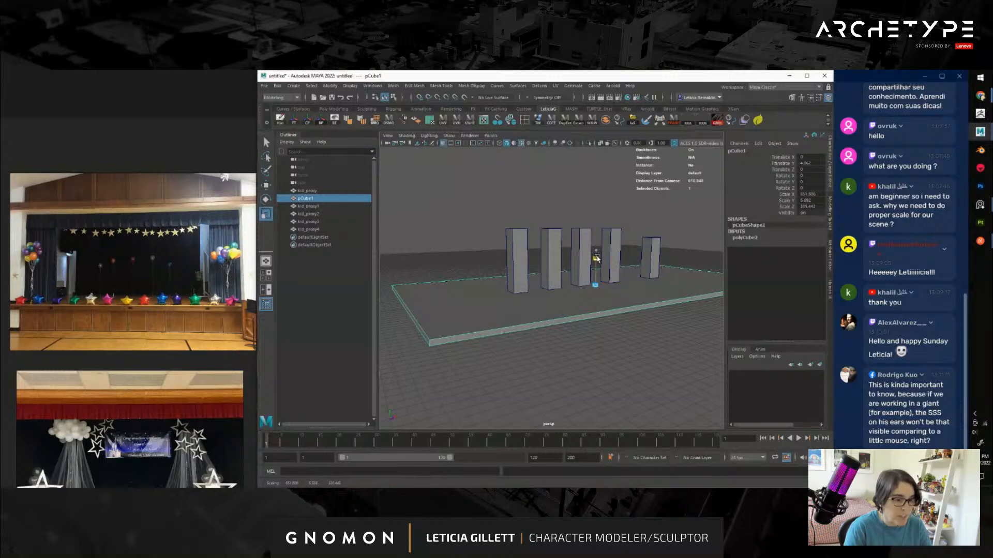
{"action": "key", "text": "w"}
{"action": "left_click_drag", "start_coordinate": [597, 259], "coordinate": [598, 286]}
{"action": "left_click", "coordinate": [629, 273]}
Inspect the thinned slab and the row of kid proxies from the front and from an angle to judge their proportions
{"action": "right_click_drag", "start_coordinate": [599, 286], "coordinate": [564, 324], "text": "alt"}
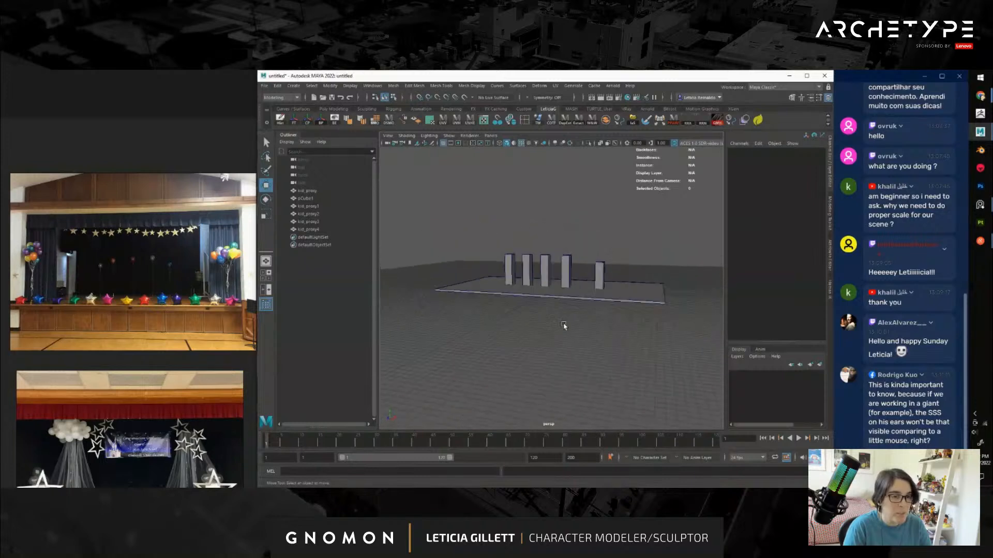
{"action": "mouse_move", "coordinate": [564, 325]}
{"action": "left_mouse_down", "text": "alt"}
{"action": "mouse_move", "coordinate": [567, 311]}
{"action": "mouse_move", "coordinate": [567, 319]}
{"action": "left_mouse_up", "text": "alt"}
{"action": "right_click_drag", "start_coordinate": [568, 319], "coordinate": [581, 321], "text": "alt"}
{"action": "left_click_drag", "start_coordinate": [581, 321], "coordinate": [592, 321], "text": "alt"}
{"action": "right_click_drag", "start_coordinate": [610, 301], "coordinate": [598, 310], "text": "alt"}
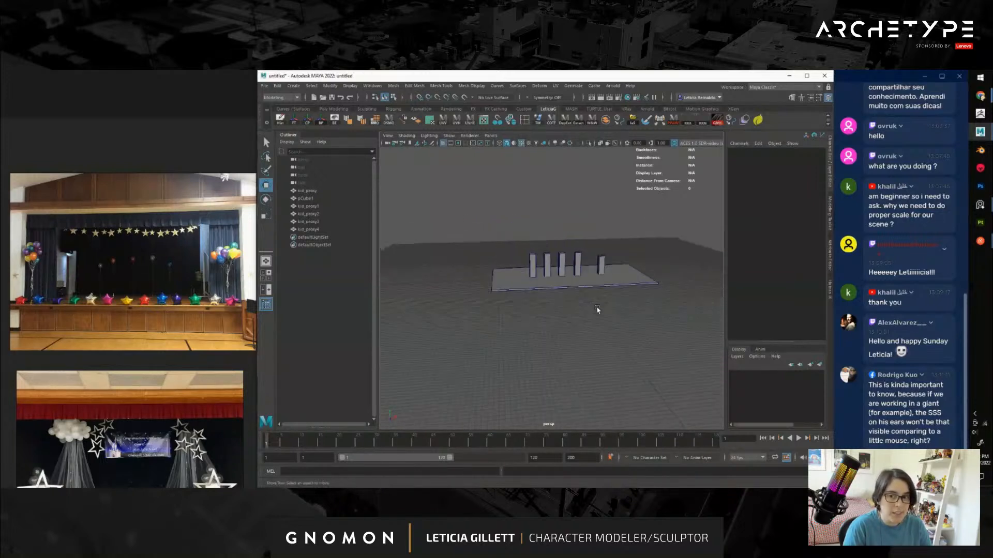
{"action": "middle_click_drag", "start_coordinate": [598, 311], "coordinate": [549, 332], "text": "alt"}
{"action": "left_click_drag", "start_coordinate": [548, 332], "coordinate": [535, 324], "text": "alt"}
{"action": "right_click_drag", "start_coordinate": [534, 324], "coordinate": [529, 331], "text": "alt"}
{"action": "middle_click_drag", "start_coordinate": [530, 332], "coordinate": [543, 333], "text": "alt"}
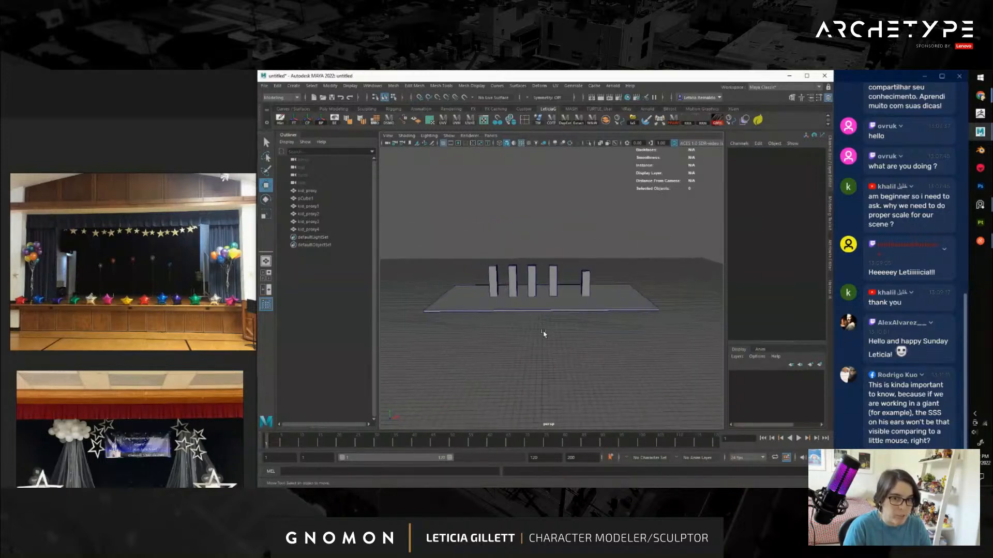
{"action": "left_click_drag", "start_coordinate": [532, 332], "coordinate": [554, 333], "text": "alt"}
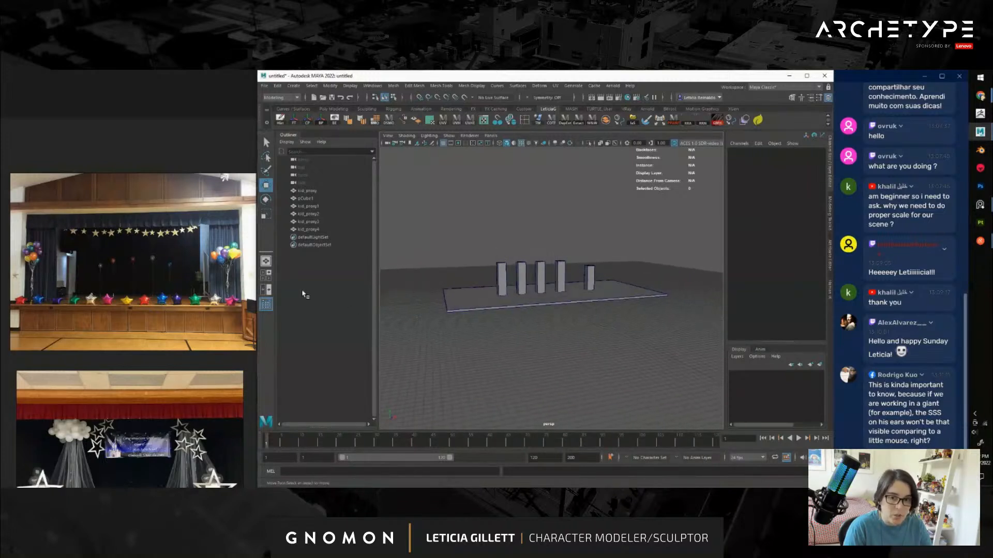
Examine the yellow-lit stage photo with the tree set on the reference board, and return to the star-balloon stage photo
{"action": "scroll", "coordinate": [139, 299], "scroll_direction": "down", "scroll_amount": 4}
{"action": "scroll", "coordinate": [103, 290], "scroll_direction": "down", "scroll_amount": 2}
{"action": "middle_click_drag", "start_coordinate": [139, 299], "coordinate": [21, 308]}
{"action": "scroll", "coordinate": [151, 293], "scroll_direction": "up", "scroll_amount": 3}
{"action": "middle_click_drag", "start_coordinate": [243, 330], "coordinate": [251, 281]}
{"action": "scroll", "coordinate": [117, 349], "scroll_direction": "up", "scroll_amount": 3}
{"action": "scroll", "coordinate": [147, 310], "scroll_direction": "up", "scroll_amount": 3}
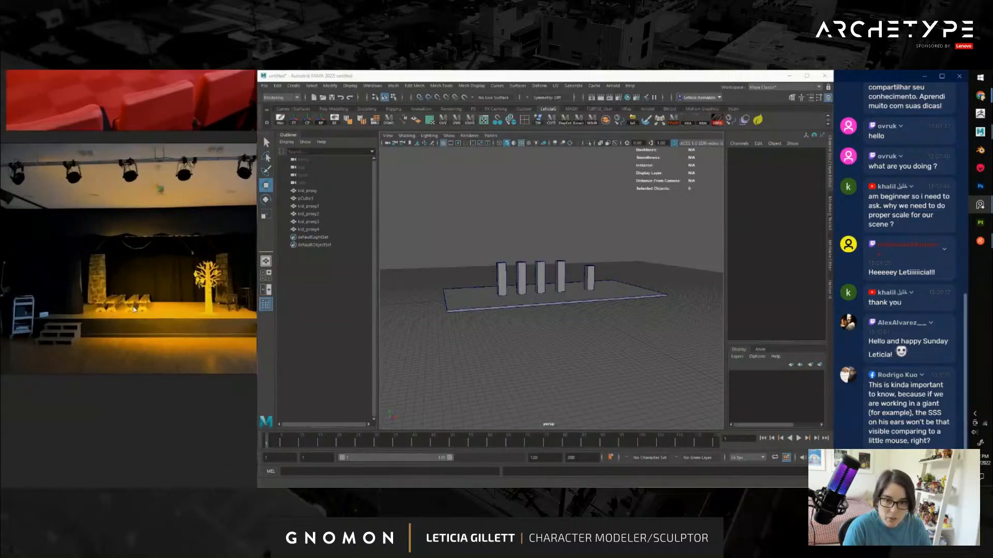
{"action": "scroll", "coordinate": [153, 311], "scroll_direction": "down", "scroll_amount": 3}
{"action": "middle_click_drag", "start_coordinate": [153, 311], "coordinate": [232, 321]}
{"action": "middle_click_drag", "start_coordinate": [31, 258], "coordinate": [202, 307]}
{"action": "scroll", "coordinate": [114, 281], "scroll_direction": "up", "scroll_amount": 1}
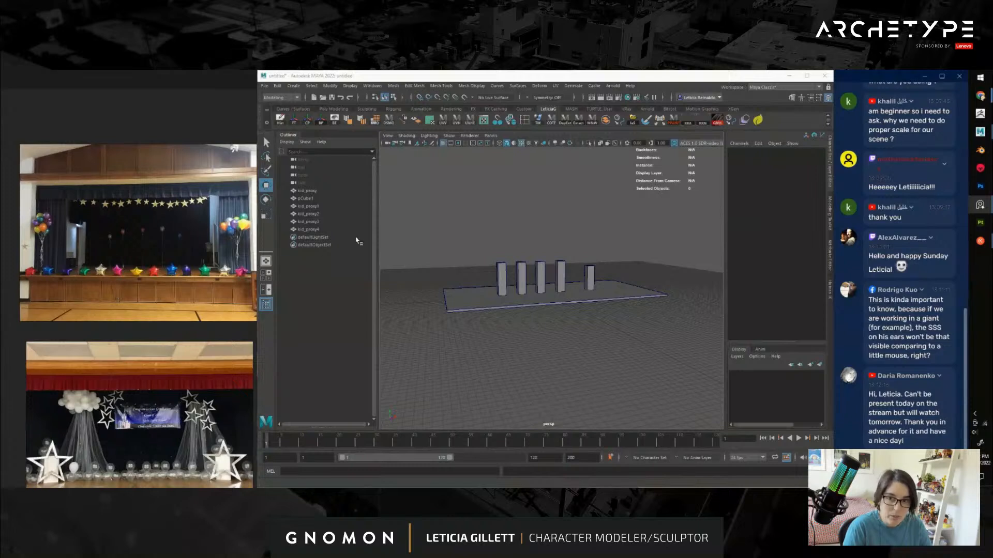
Examine the slab and kid proxies from above and from several angles against the star-balloon stage photo
{"action": "left_click_drag", "start_coordinate": [540, 179], "coordinate": [417, 282], "text": "alt"}
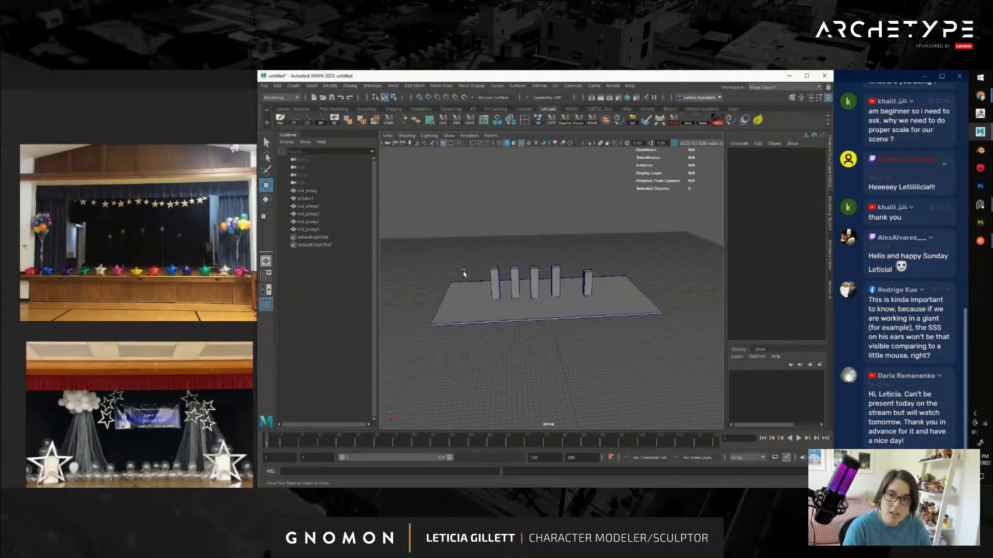
{"action": "scroll", "coordinate": [464, 274], "scroll_direction": "down", "scroll_amount": 3}
{"action": "mouse_move", "coordinate": [541, 319]}
{"action": "left_mouse_down", "text": "alt"}
{"action": "mouse_move", "coordinate": [541, 344]}
{"action": "mouse_move", "coordinate": [528, 350]}
{"action": "mouse_move", "coordinate": [538, 317]}
{"action": "left_mouse_up", "text": "alt"}
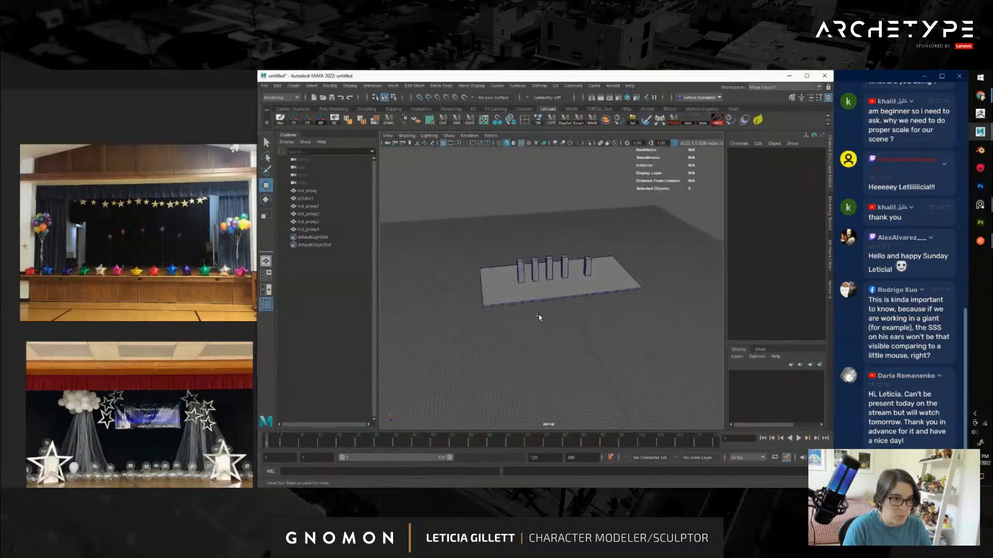
{"action": "right_click_drag", "start_coordinate": [538, 317], "coordinate": [551, 324], "text": "alt"}
{"action": "middle_click_drag", "start_coordinate": [552, 324], "coordinate": [522, 346], "text": "alt"}
{"action": "right_click_drag", "start_coordinate": [522, 346], "coordinate": [561, 335], "text": "alt"}
{"action": "left_click_drag", "start_coordinate": [560, 334], "coordinate": [554, 343], "text": "alt"}
{"action": "right_click_drag", "start_coordinate": [554, 344], "coordinate": [549, 346], "text": "alt"}
{"action": "middle_click_drag", "start_coordinate": [549, 346], "coordinate": [568, 334], "text": "alt"}
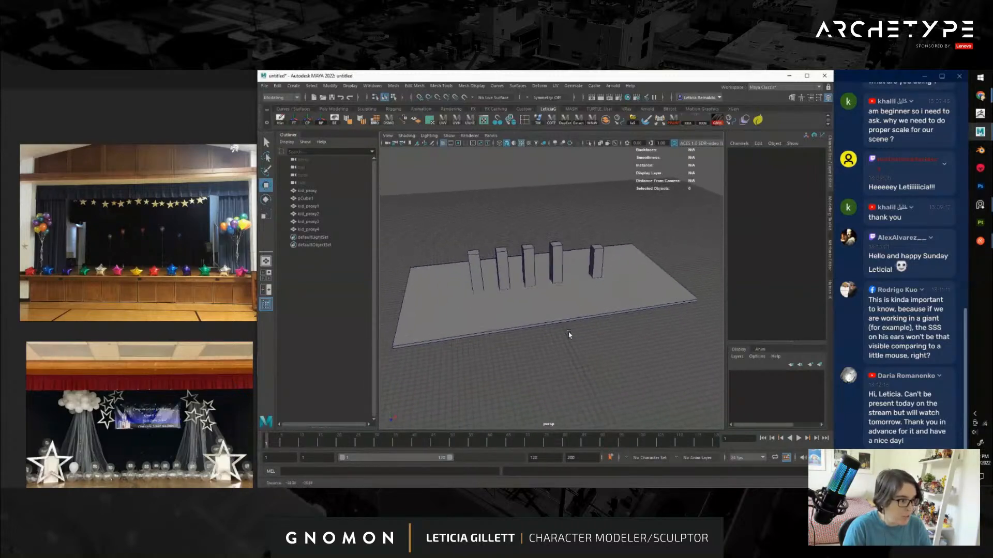
{"action": "mouse_move", "coordinate": [568, 335]}
{"action": "left_mouse_down", "text": "alt"}
{"action": "mouse_move", "coordinate": [559, 336]}
{"action": "mouse_move", "coordinate": [576, 343]}
{"action": "mouse_move", "coordinate": [534, 346]}
{"action": "mouse_move", "coordinate": [548, 334]}
{"action": "mouse_move", "coordinate": [559, 344]}
{"action": "mouse_move", "coordinate": [541, 339]}
{"action": "mouse_move", "coordinate": [587, 334]}
{"action": "left_mouse_up", "text": "alt"}
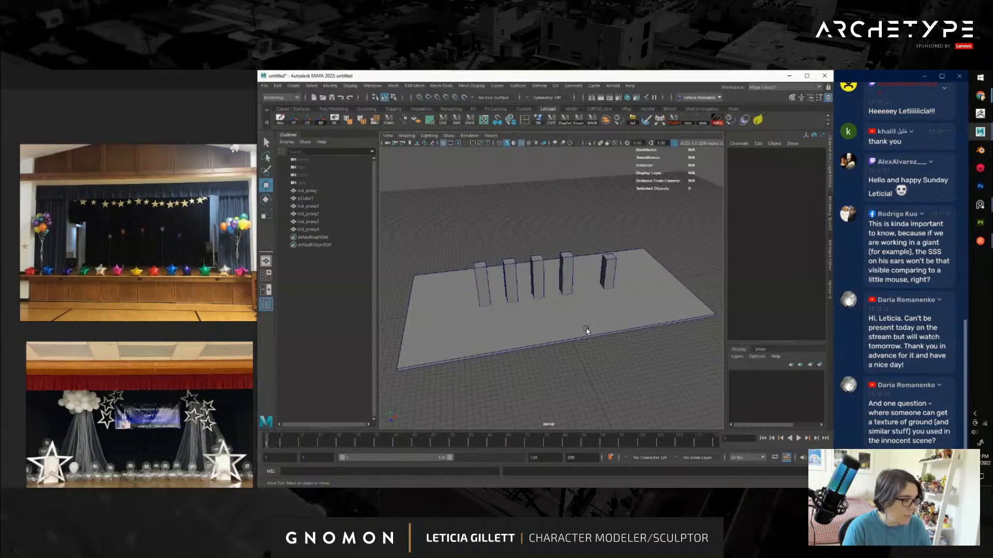
{"action": "left_click_drag", "start_coordinate": [588, 330], "coordinate": [562, 341], "text": "alt"}
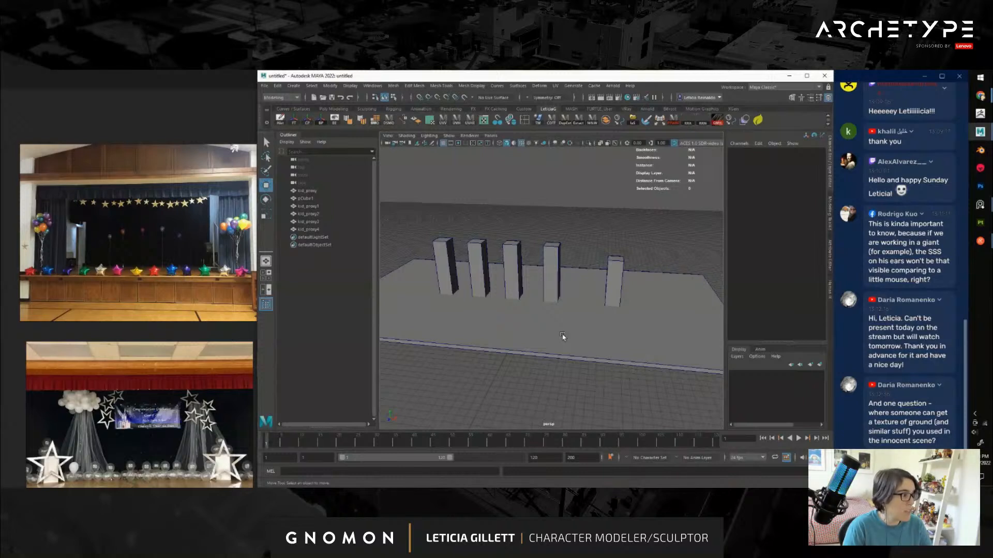
{"action": "left_click_drag", "start_coordinate": [563, 336], "coordinate": [596, 327], "text": "alt"}
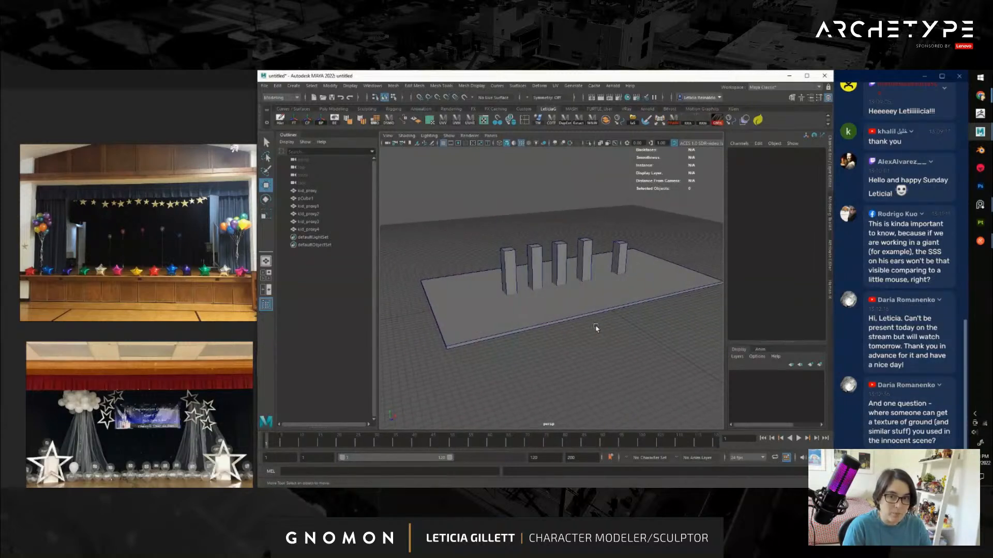
Create a new polygon cube at the origin, among the kid proxies on the stage floor
{"action": "left_click_drag", "start_coordinate": [530, 332], "coordinate": [573, 328], "text": "alt"}
{"action": "scroll", "coordinate": [546, 332], "scroll_direction": "up", "scroll_amount": 5}
{"action": "left_click", "coordinate": [534, 307]}
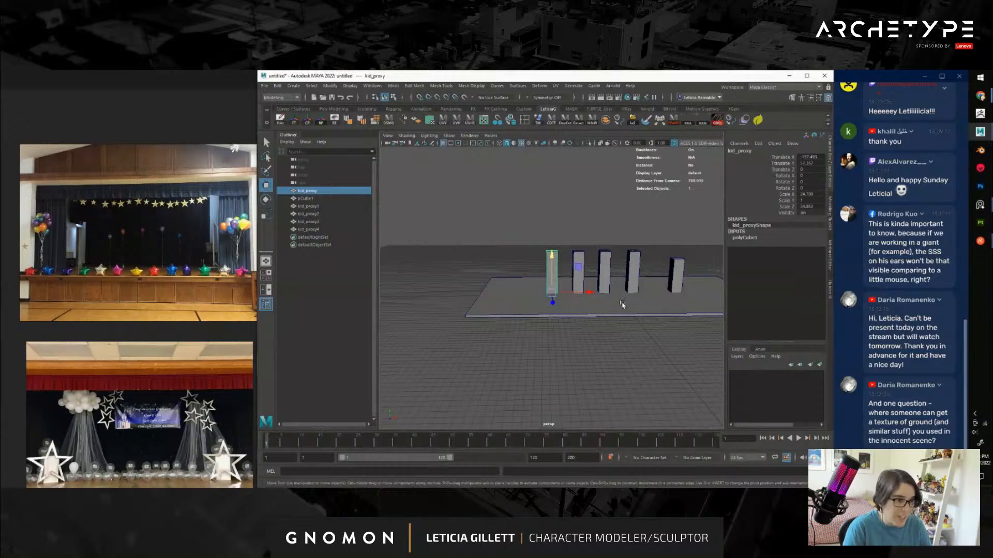
{"action": "key", "text": "space"}
{"action": "left_click", "coordinate": [535, 248]}
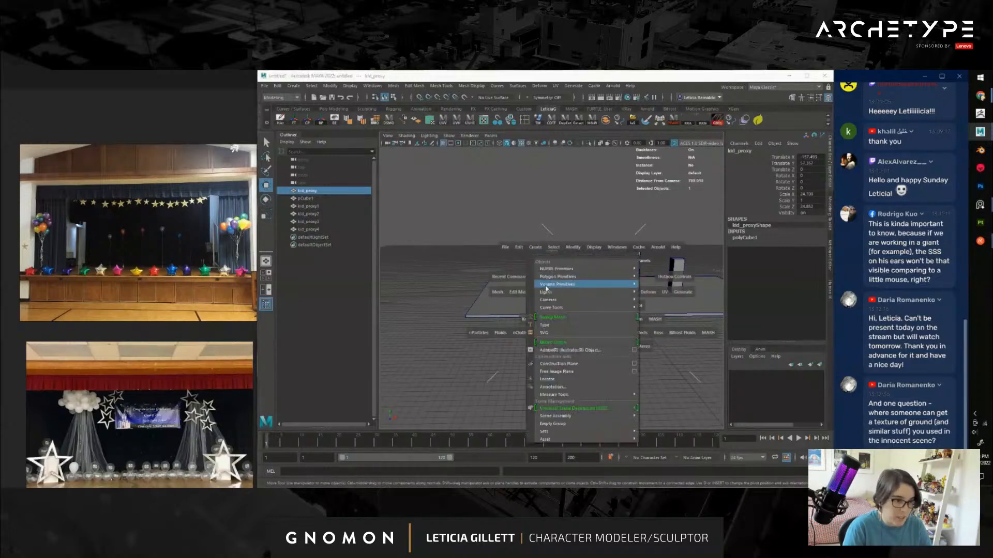
{"action": "mouse_move", "coordinate": [599, 280]}
{"action": "left_click", "coordinate": [657, 285]}
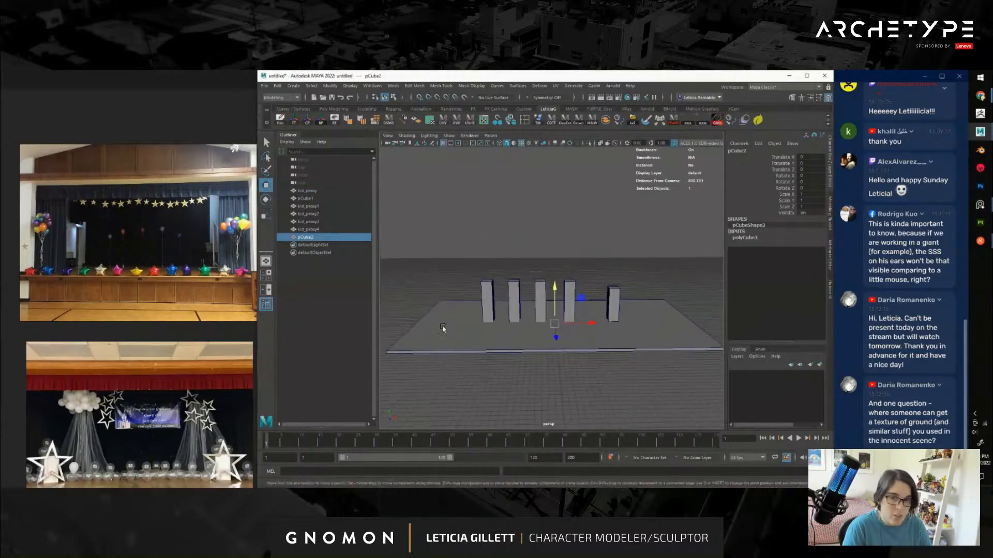
{"action": "scroll", "coordinate": [118, 300], "scroll_direction": "down", "scroll_amount": 3}
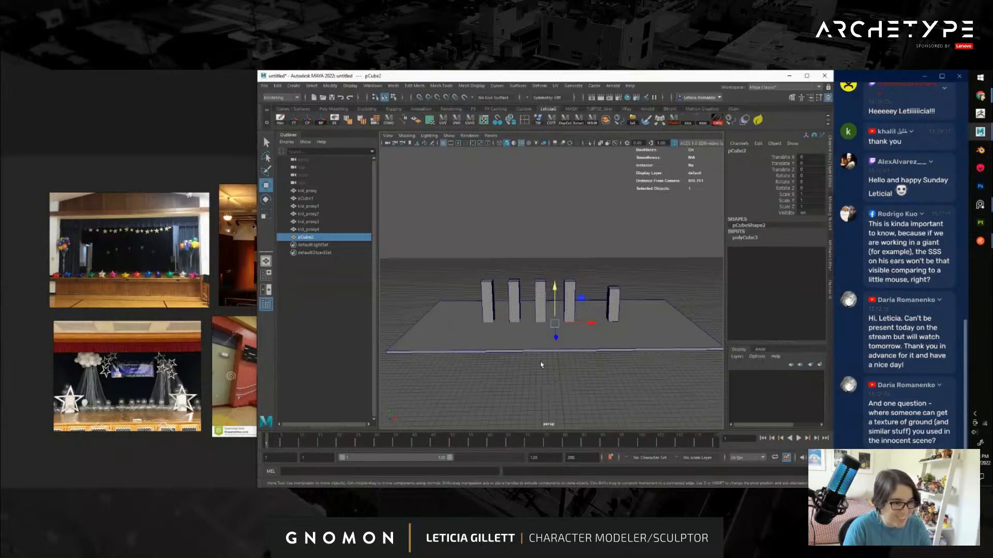
{"action": "mouse_move", "coordinate": [540, 365]}
{"action": "left_mouse_down", "text": "alt"}
{"action": "mouse_move", "coordinate": [573, 377]}
{"action": "mouse_move", "coordinate": [540, 347]}
{"action": "left_mouse_up", "text": "alt"}
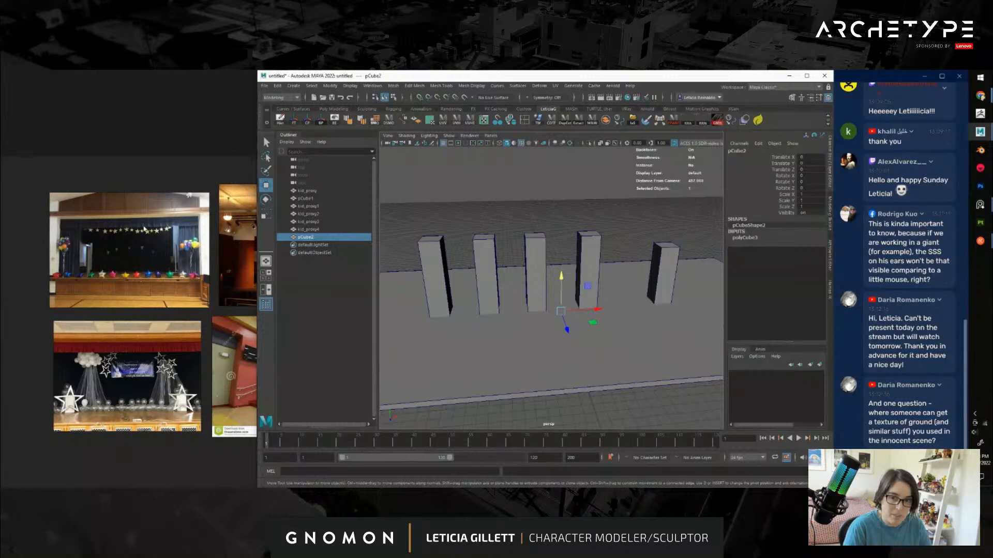
{"action": "left_click_drag", "start_coordinate": [569, 334], "coordinate": [672, 306], "text": "alt"}
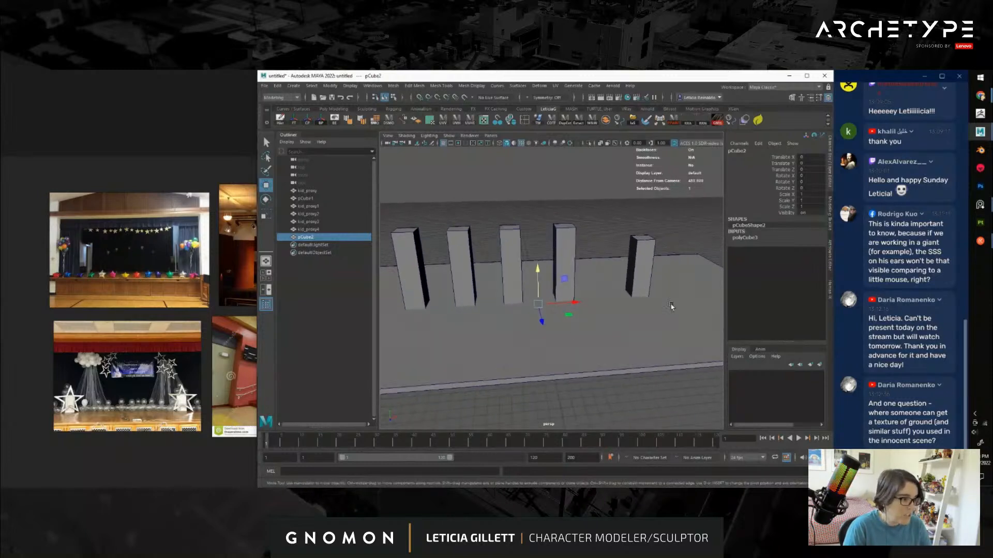
Set the new cube's height to 260 and raise it to about 134 in Y so its base meets the stage floor
{"action": "left_click", "coordinate": [746, 238]}
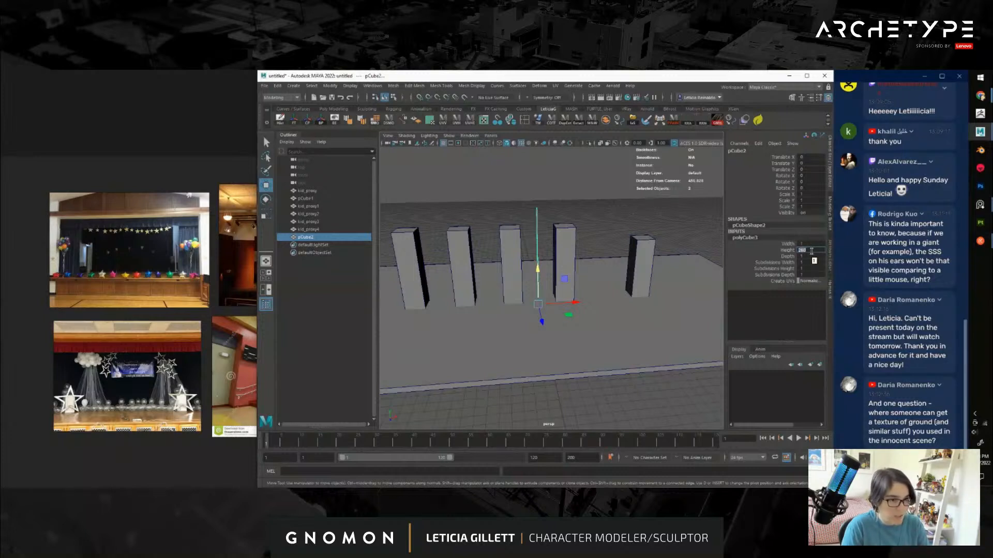
{"action": "scroll", "coordinate": [563, 337], "scroll_direction": "down", "scroll_amount": 6}
{"action": "left_click_drag", "start_coordinate": [563, 337], "coordinate": [551, 297], "text": "alt"}
{"action": "scroll", "coordinate": [551, 296], "scroll_direction": "up", "scroll_amount": 5}
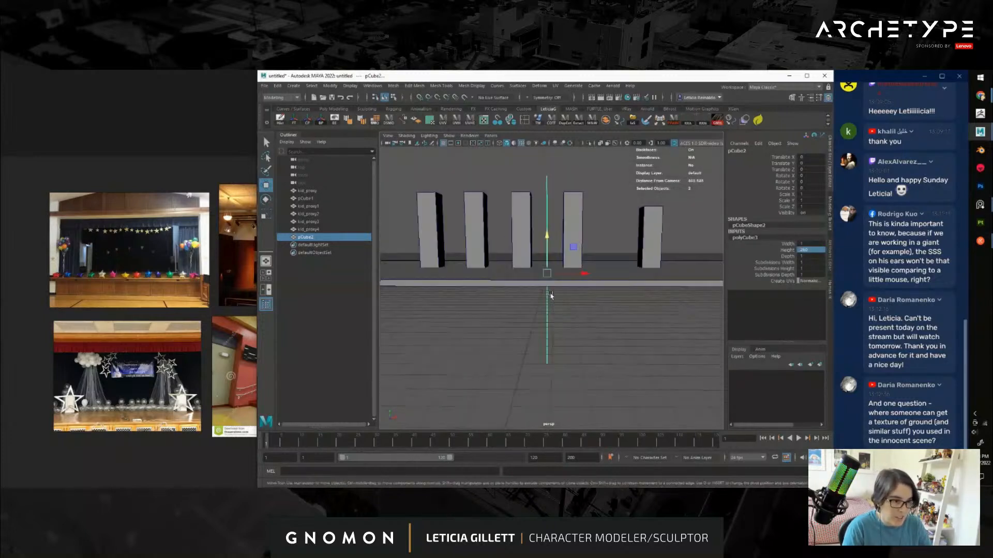
{"action": "left_click_drag", "start_coordinate": [547, 252], "coordinate": [547, 164]}
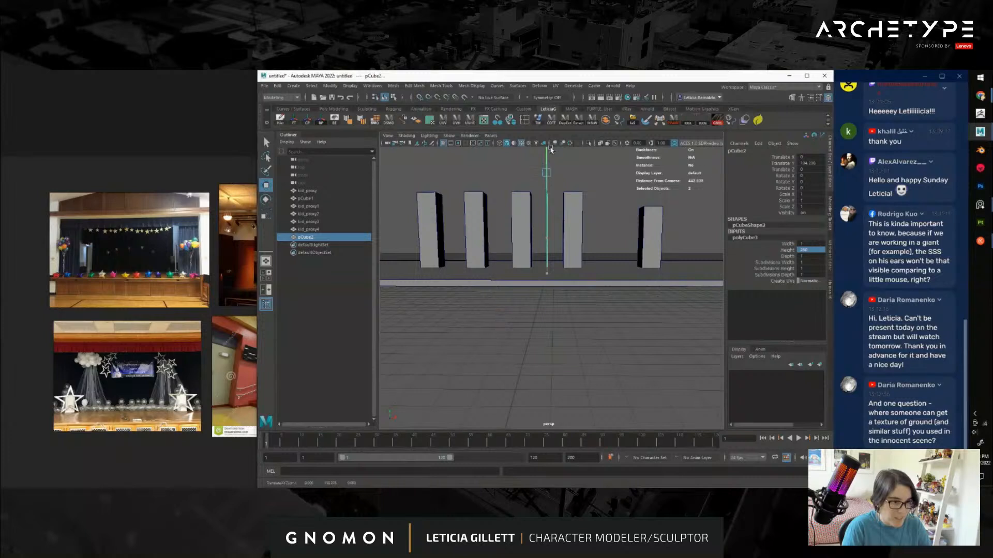
{"action": "scroll", "coordinate": [588, 250], "scroll_direction": "down", "scroll_amount": 7}
{"action": "scroll", "coordinate": [568, 295], "scroll_direction": "up", "scroll_amount": 4}
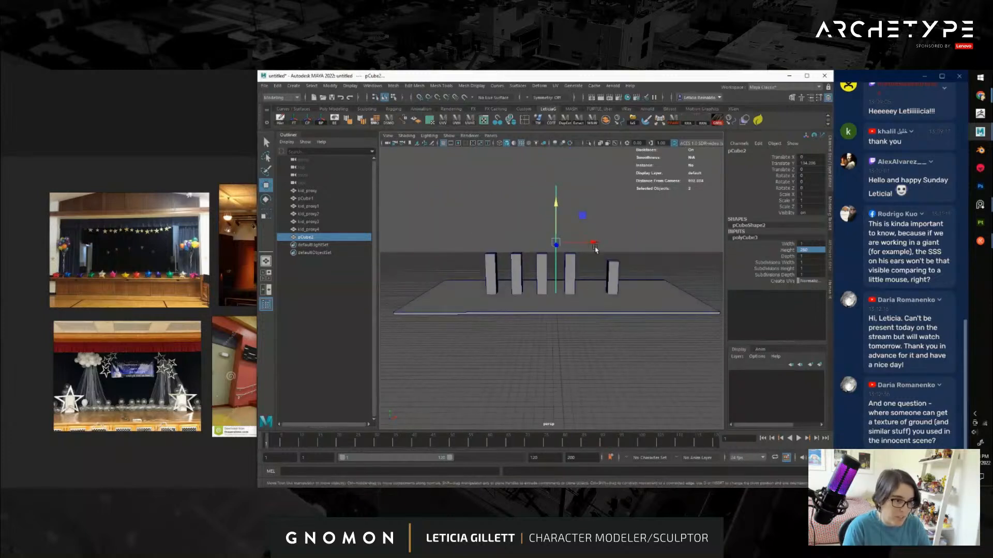
{"action": "key", "text": "r"}
{"action": "key", "text": "ctrl+z"}
{"action": "left_click_drag", "start_coordinate": [643, 241], "coordinate": [693, 249]}
{"action": "left_click_drag", "start_coordinate": [884, 246], "coordinate": [702, 252]}
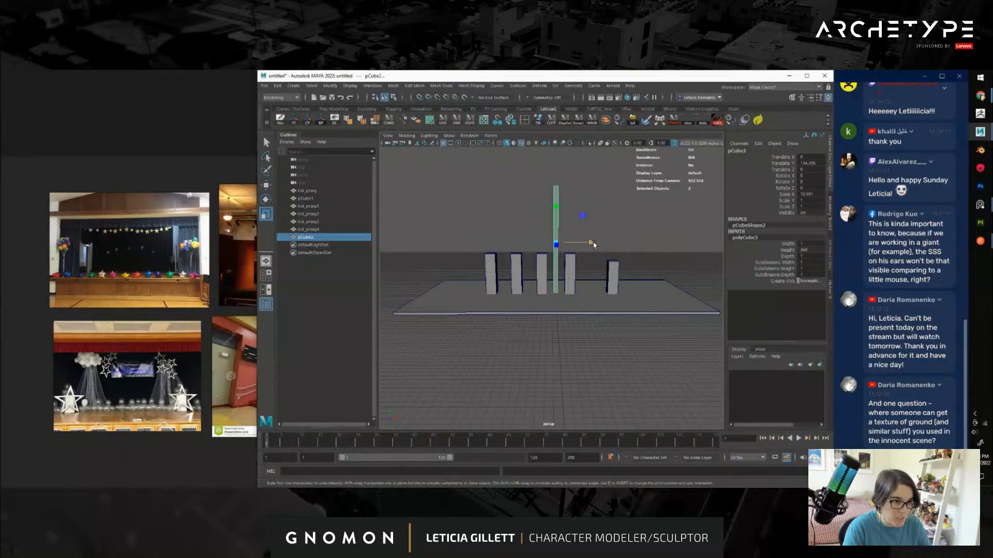
{"action": "left_click_drag", "start_coordinate": [594, 245], "coordinate": [682, 253]}
{"action": "key", "text": "ctrl+z"}
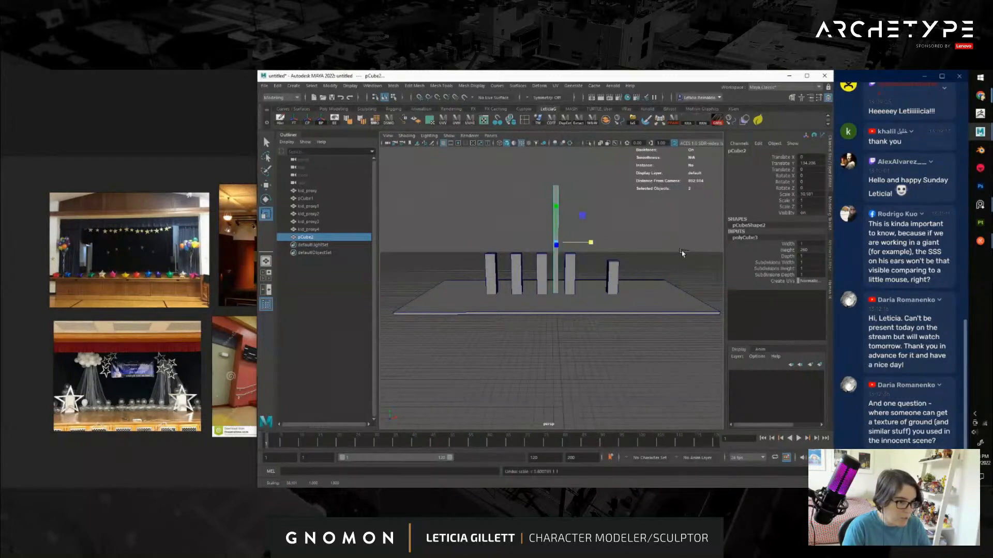
{"action": "key", "text": "ctrl+z"}
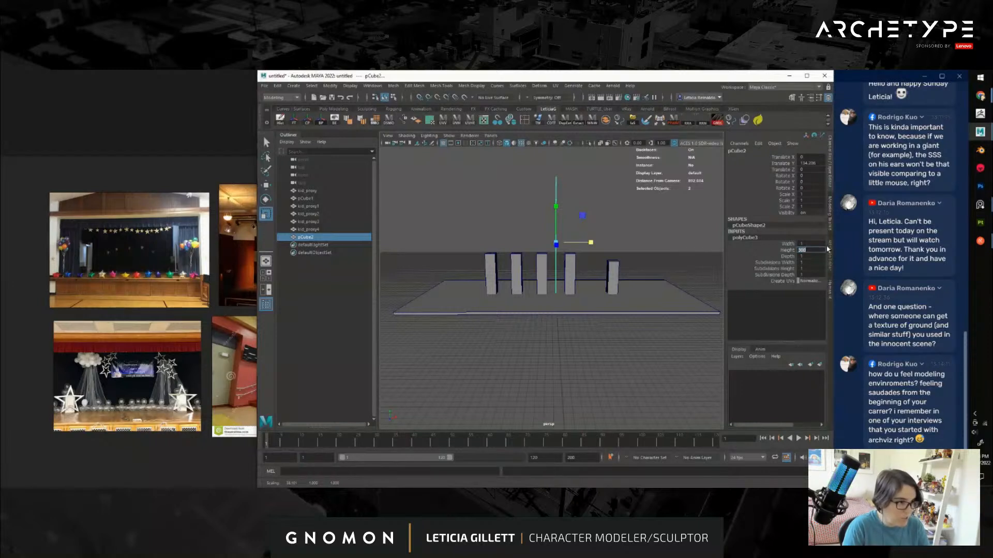
Resize the new cube into a panel 300 high and about 133 wide in X, and position it beside the slab's short end
{"action": "left_click_drag", "start_coordinate": [564, 289], "coordinate": [561, 268], "text": "alt"}
{"action": "key", "text": "w"}
{"action": "key", "text": "r"}
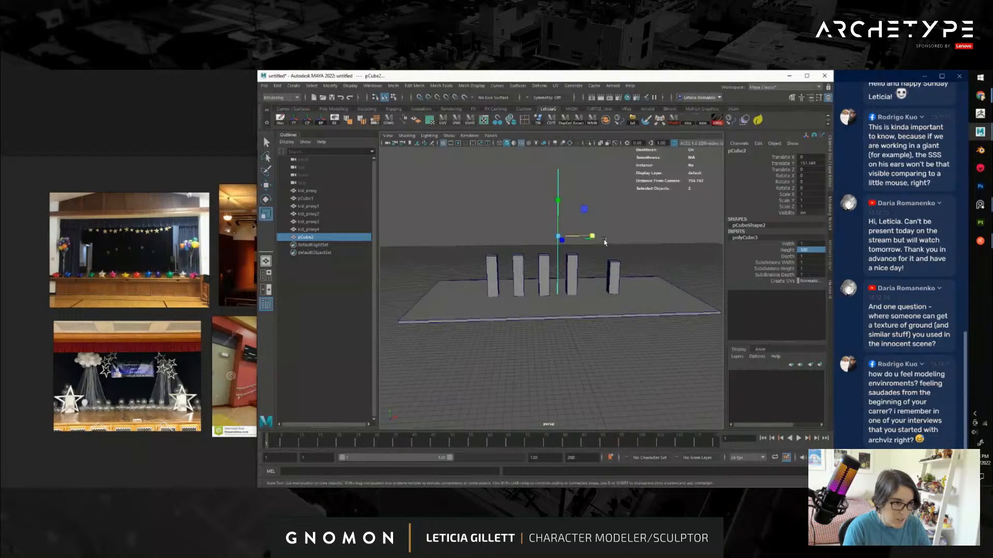
{"action": "left_click_drag", "start_coordinate": [593, 237], "coordinate": [713, 243]}
{"action": "left_click_drag", "start_coordinate": [588, 237], "coordinate": [718, 238]}
{"action": "left_click_drag", "start_coordinate": [584, 236], "coordinate": [466, 241]}
{"action": "key", "text": "w"}
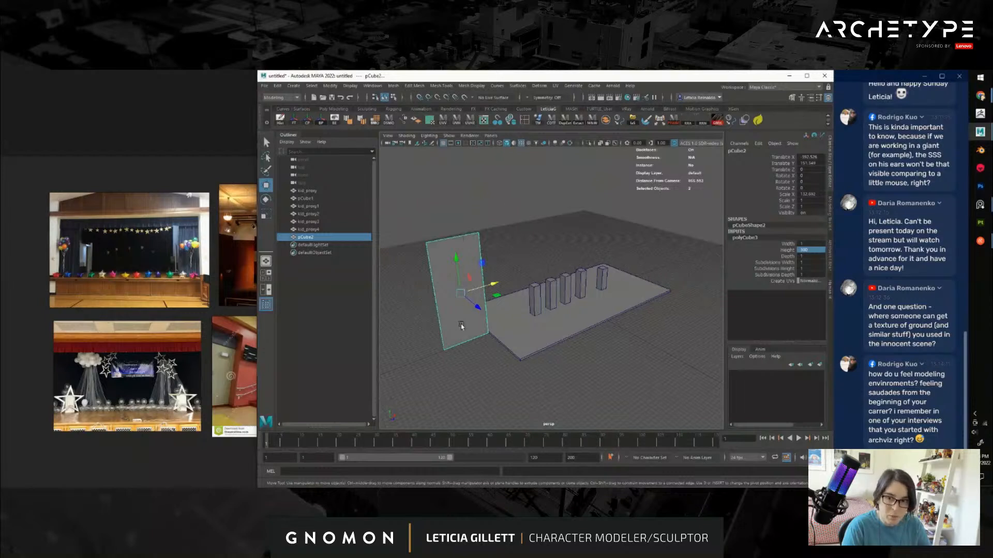
Thicken the side panel in Z and set its Z scale to 15
{"action": "left_click_drag", "start_coordinate": [461, 326], "coordinate": [550, 293], "text": "alt"}
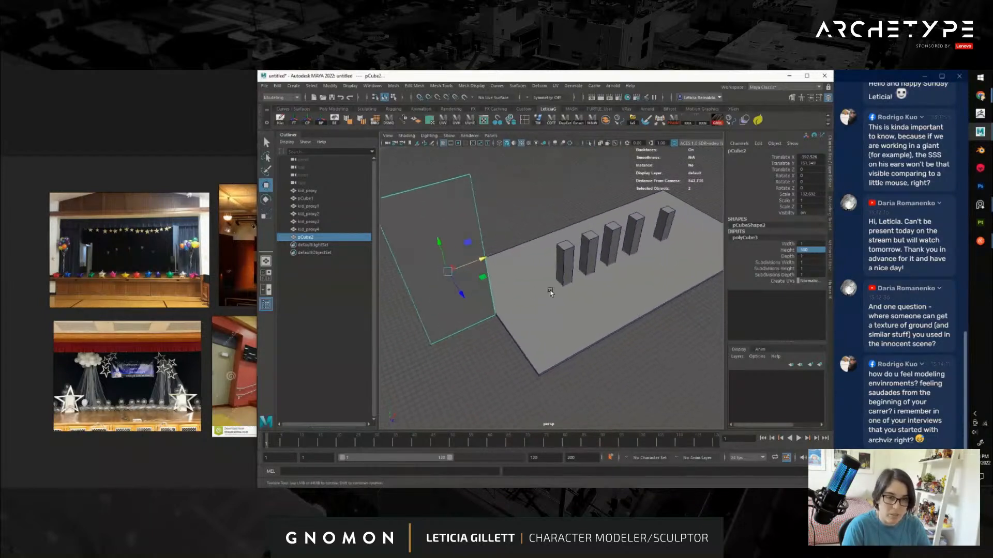
{"action": "key", "text": "r"}
{"action": "left_click_drag", "start_coordinate": [461, 293], "coordinate": [520, 364]}
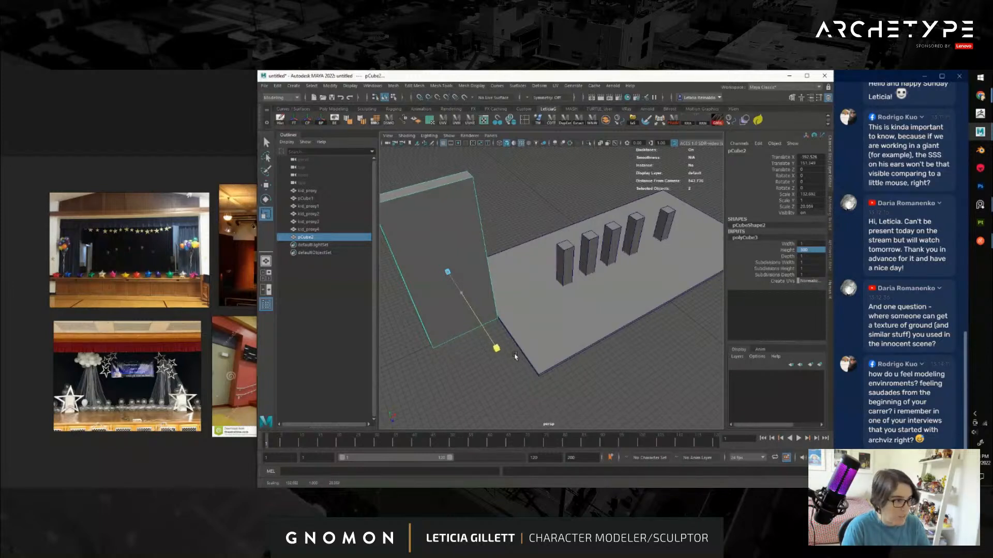
{"action": "left_click_drag", "start_coordinate": [508, 354], "coordinate": [536, 323], "text": "alt"}
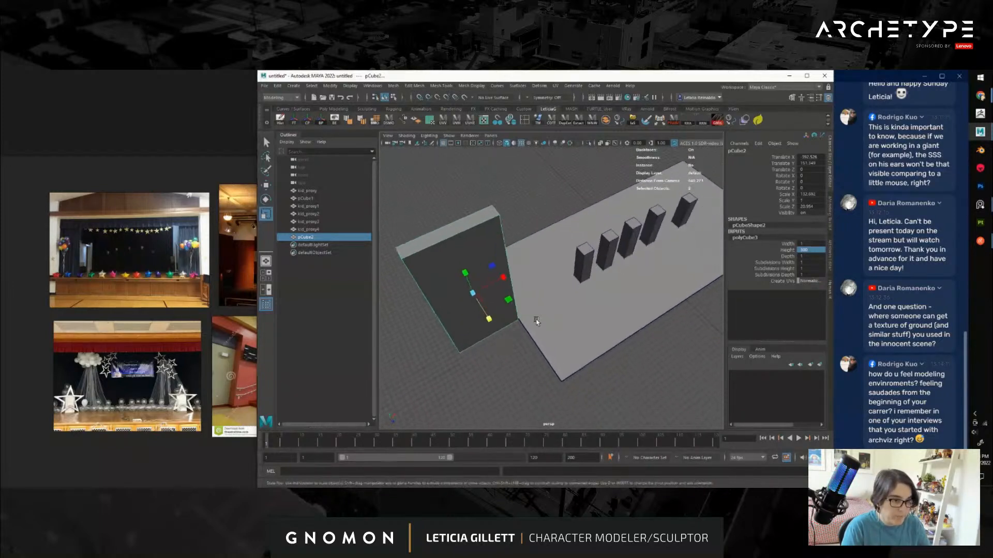
{"action": "middle_click_drag", "start_coordinate": [536, 322], "coordinate": [552, 307], "text": "alt"}
{"action": "left_click_drag", "start_coordinate": [552, 307], "coordinate": [587, 290], "text": "alt"}
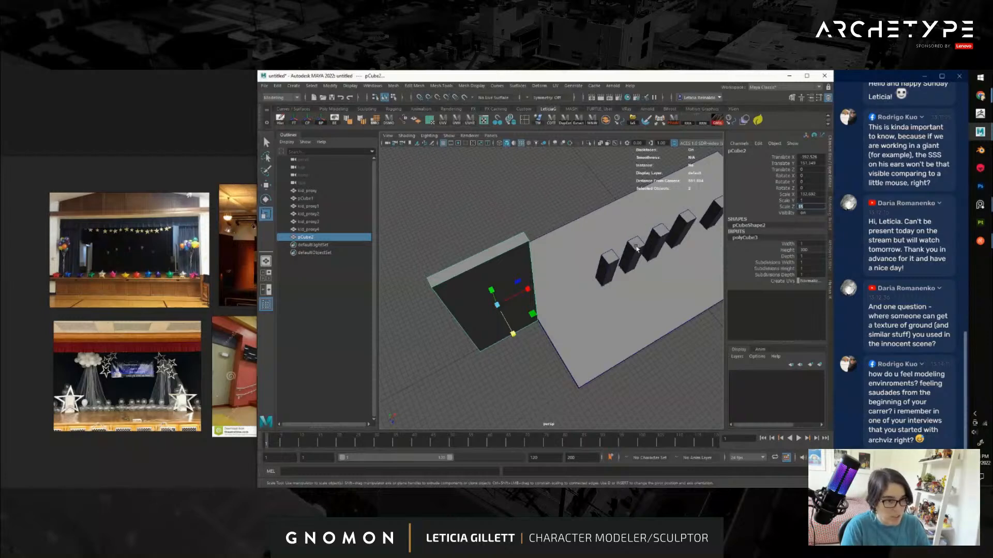
{"action": "mouse_move", "coordinate": [637, 248]}
{"action": "left_mouse_down", "text": "alt"}
{"action": "mouse_move", "coordinate": [636, 225]}
{"action": "mouse_move", "coordinate": [649, 258]}
{"action": "left_mouse_up", "text": "alt"}
Move the side panel to about 140 in Z, bringing it to the slab's front corner
{"action": "left_click", "coordinate": [588, 338]}
{"action": "scroll", "coordinate": [587, 337], "scroll_direction": "down", "scroll_amount": 7}
{"action": "left_click_drag", "start_coordinate": [585, 334], "coordinate": [554, 283], "text": "alt"}
{"action": "left_click", "coordinate": [556, 217]}
{"action": "middle_click_drag", "start_coordinate": [529, 224], "coordinate": [492, 237]}
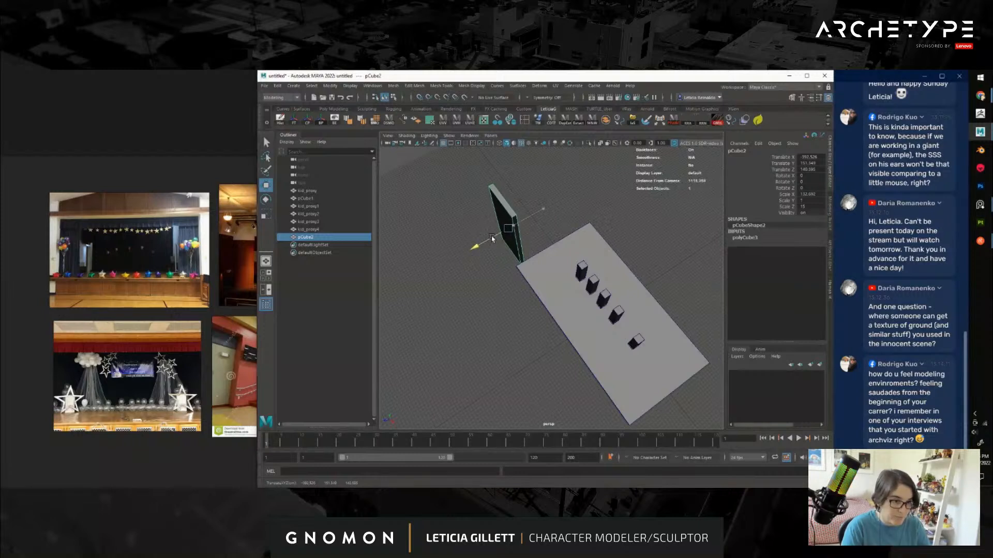
Raise the stage floor slab and all child-height proxies together in Y, leaving the side panel in place
{"action": "left_click", "coordinate": [568, 339]}
{"action": "mouse_move", "coordinate": [568, 339]}
{"action": "left_mouse_down", "text": "alt"}
{"action": "mouse_move", "coordinate": [580, 348]}
{"action": "mouse_move", "coordinate": [570, 335]}
{"action": "mouse_move", "coordinate": [580, 325]}
{"action": "left_mouse_up", "text": "alt"}
{"action": "left_click", "coordinate": [573, 332]}
{"action": "left_click_drag", "start_coordinate": [500, 214], "coordinate": [632, 303], "text": "shift"}
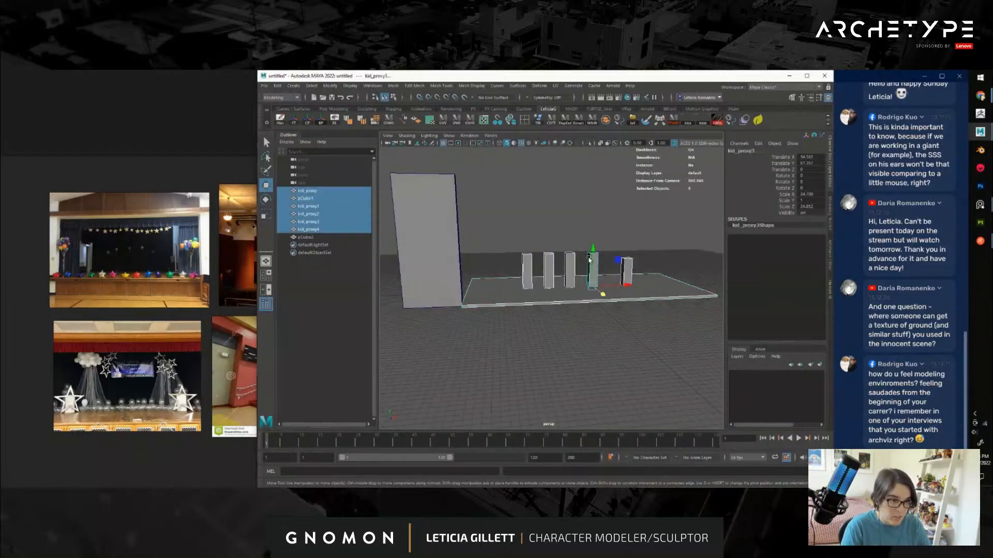
{"action": "left_click_drag", "start_coordinate": [593, 260], "coordinate": [596, 239]}
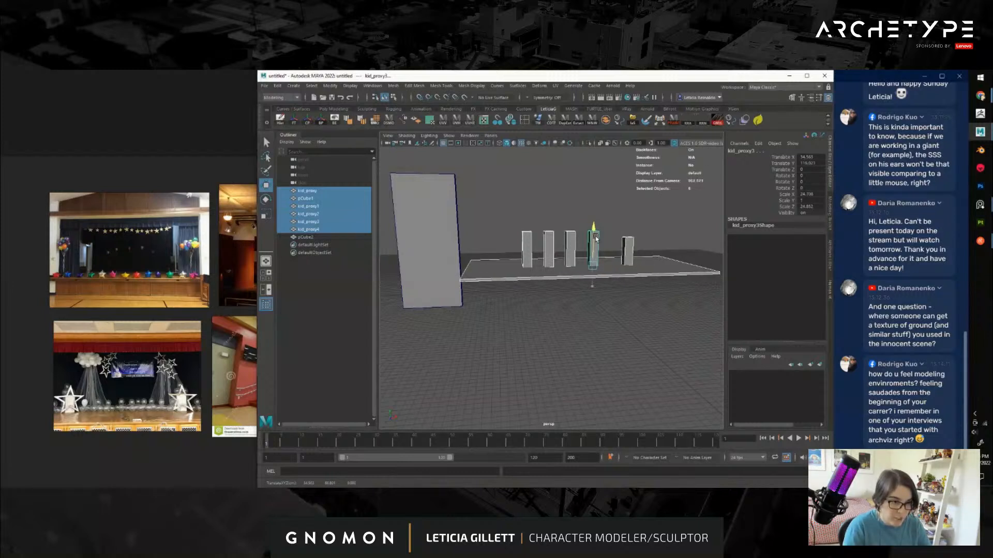
{"action": "left_click_drag", "start_coordinate": [589, 312], "coordinate": [563, 308], "text": "alt"}
Duplicate the floor slab, thicken the copy in Y into a base block, and position it directly beneath the slab
{"action": "left_click", "coordinate": [545, 307]}
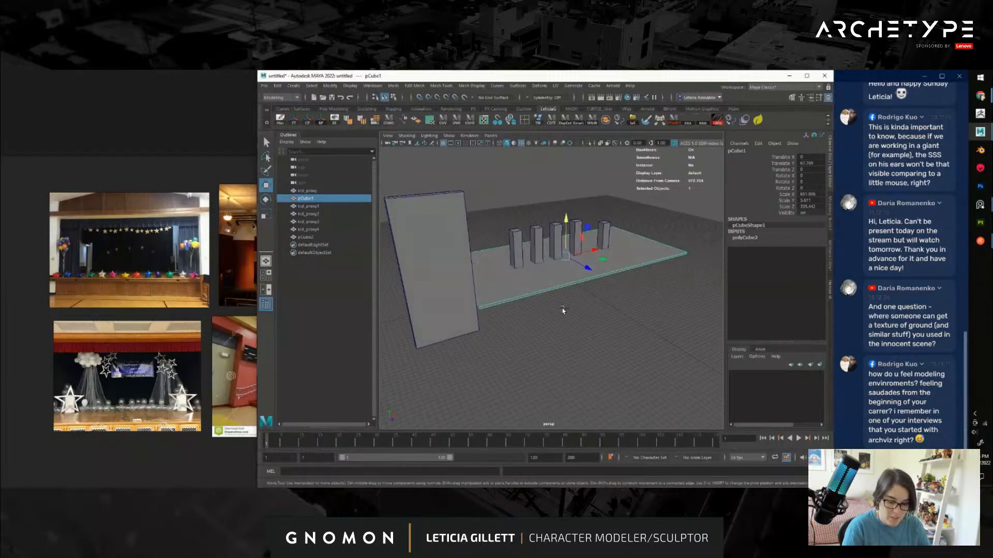
{"action": "key", "text": "ctrl+d"}
{"action": "mouse_move", "coordinate": [565, 219]}
{"action": "left_mouse_down"}
{"action": "mouse_move", "coordinate": [568, 266]}
{"action": "mouse_move", "coordinate": [567, 208]}
{"action": "left_mouse_up"}
{"action": "key", "text": "r"}
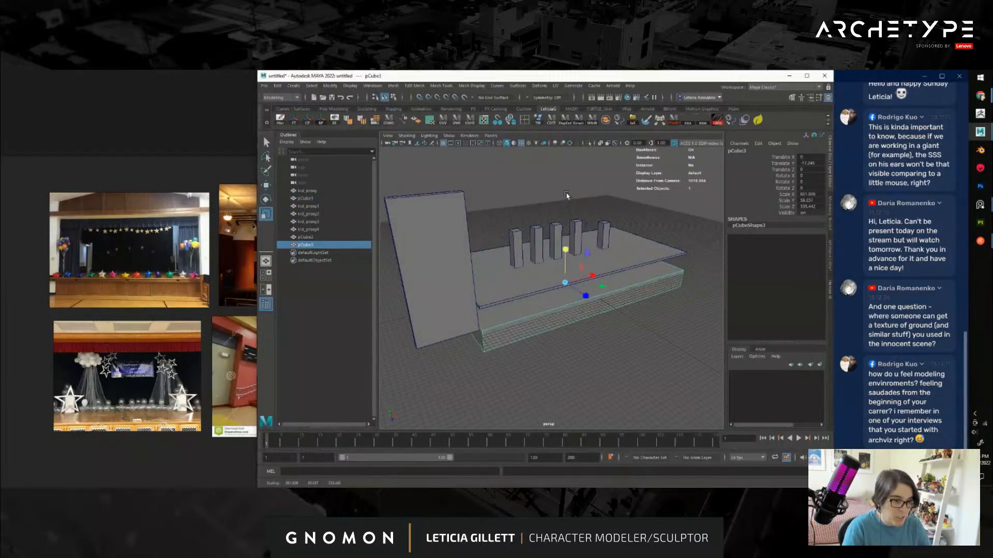
{"action": "key", "text": "w"}
{"action": "left_click_drag", "start_coordinate": [565, 248], "coordinate": [560, 319]}
{"action": "key", "text": "space"}
{"action": "scroll", "coordinate": [575, 298], "scroll_direction": "down", "scroll_amount": 10}
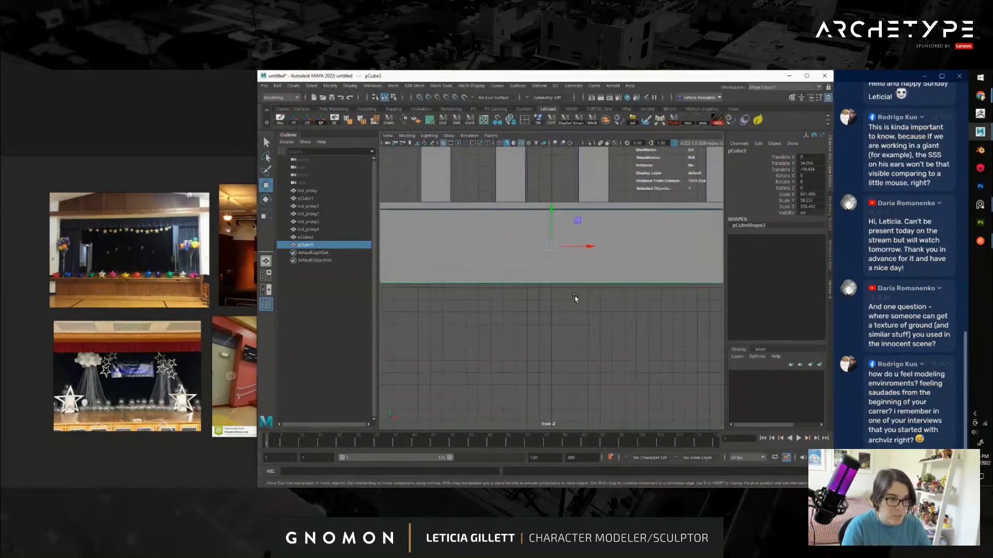
{"action": "scroll", "coordinate": [574, 298], "scroll_direction": "down", "scroll_amount": 5}
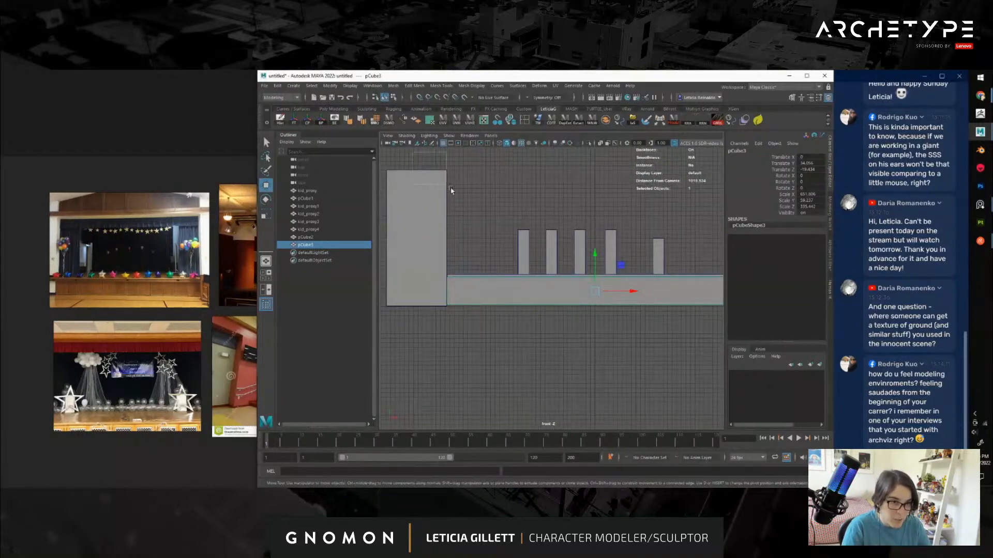
Move the base block's bottom vertices vertically so its underside lines up with the side panel's bottom
{"action": "left_click_drag", "start_coordinate": [451, 190], "coordinate": [719, 356]}
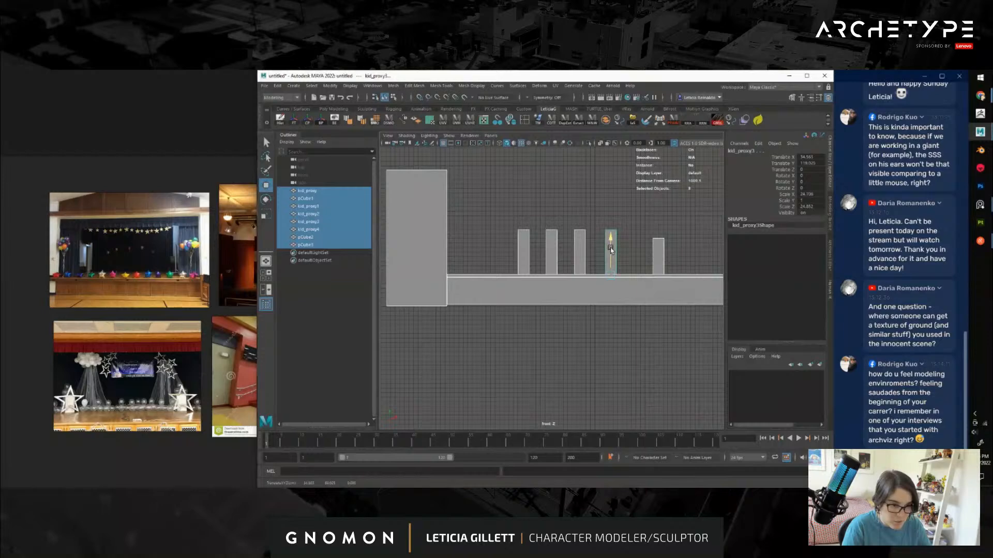
{"action": "key", "text": "ctrl+z"}
{"action": "right_click_drag", "start_coordinate": [515, 267], "coordinate": [476, 270]}
{"action": "scroll", "coordinate": [496, 289], "scroll_direction": "down", "scroll_amount": 3}
{"action": "middle_click_drag", "start_coordinate": [536, 310], "coordinate": [496, 310], "text": "alt"}
{"action": "left_click_drag", "start_coordinate": [419, 291], "coordinate": [464, 302]}
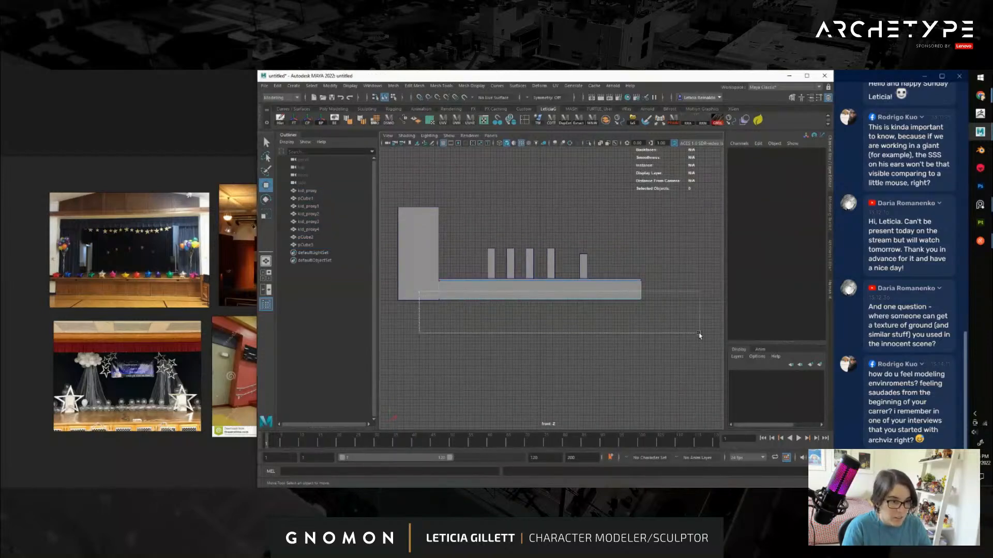
{"action": "left_click_drag", "start_coordinate": [699, 335], "coordinate": [699, 335]}
{"action": "scroll", "coordinate": [526, 288], "scroll_direction": "up", "scroll_amount": 2}
{"action": "middle_click_drag", "start_coordinate": [526, 289], "coordinate": [587, 281], "text": "alt"}
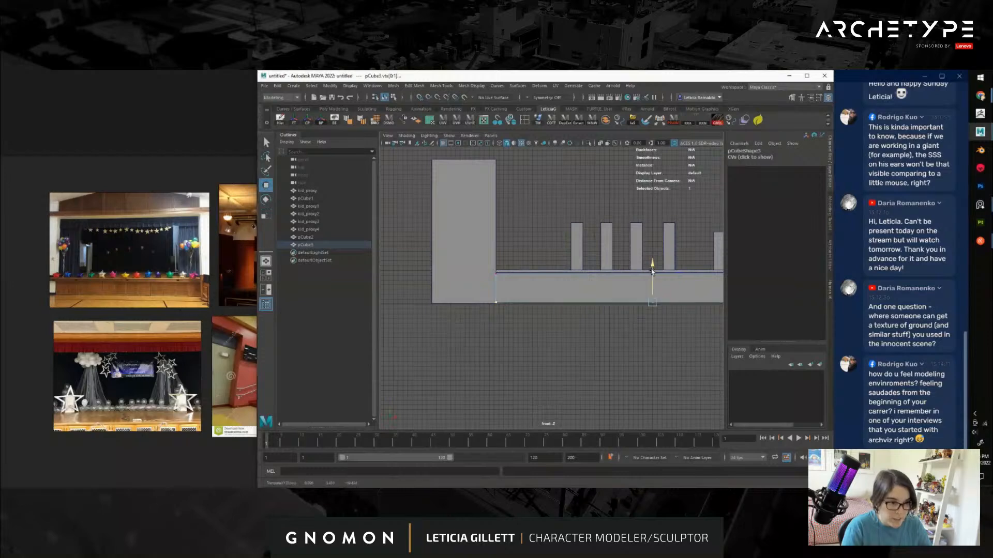
{"action": "left_click_drag", "start_coordinate": [653, 273], "coordinate": [653, 273]}
Move the base block's front vertices back in Z so the floor slab overhangs it slightly
{"action": "key", "text": "space"}
{"action": "left_click_drag", "start_coordinate": [572, 309], "coordinate": [526, 281]}
{"action": "scroll", "coordinate": [552, 285], "scroll_direction": "down", "scroll_amount": 5}
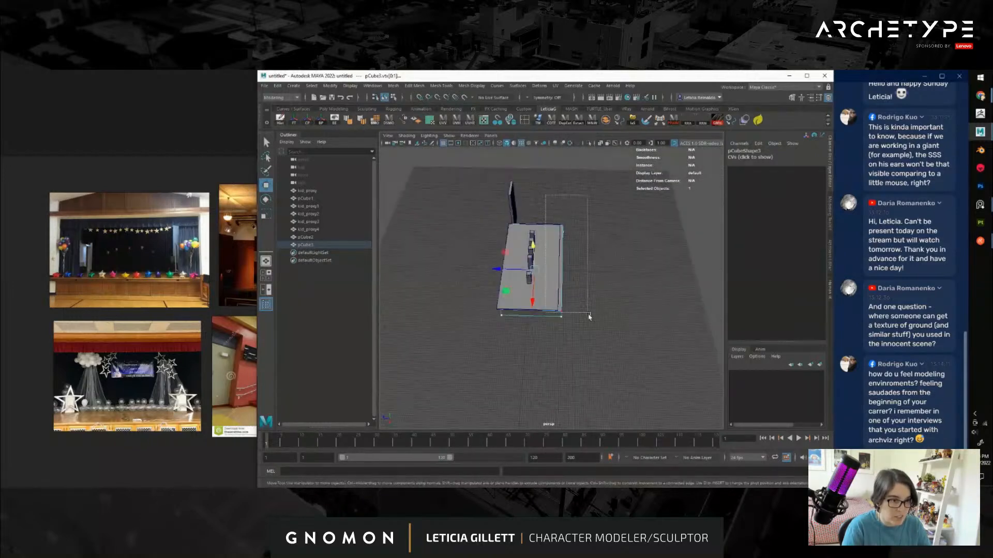
{"action": "left_click_drag", "start_coordinate": [589, 317], "coordinate": [590, 317]}
{"action": "scroll", "coordinate": [589, 336], "scroll_direction": "up", "scroll_amount": 3}
{"action": "left_click_drag", "start_coordinate": [541, 229], "coordinate": [538, 228]}
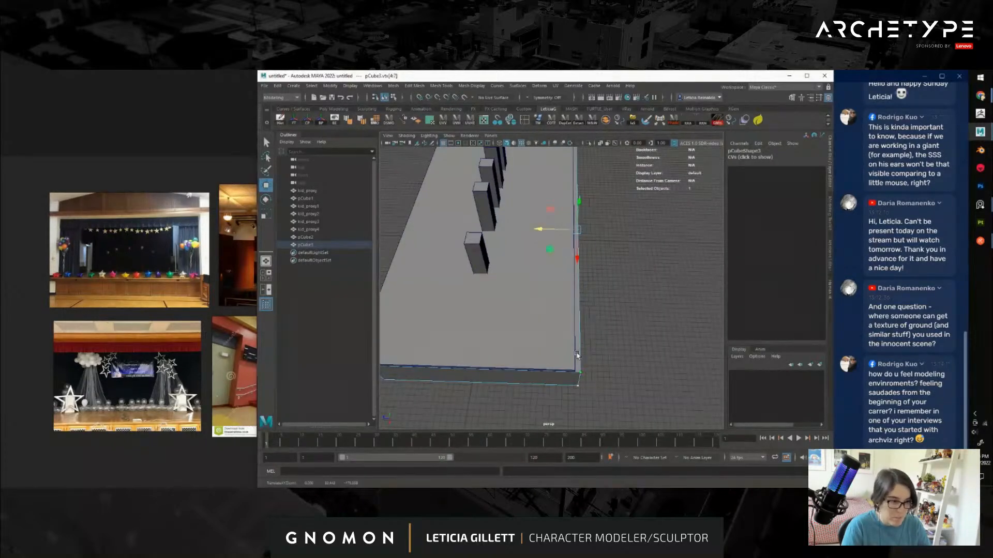
{"action": "scroll", "coordinate": [548, 346], "scroll_direction": "down", "scroll_amount": 5}
{"action": "left_click_drag", "start_coordinate": [573, 365], "coordinate": [664, 313]}
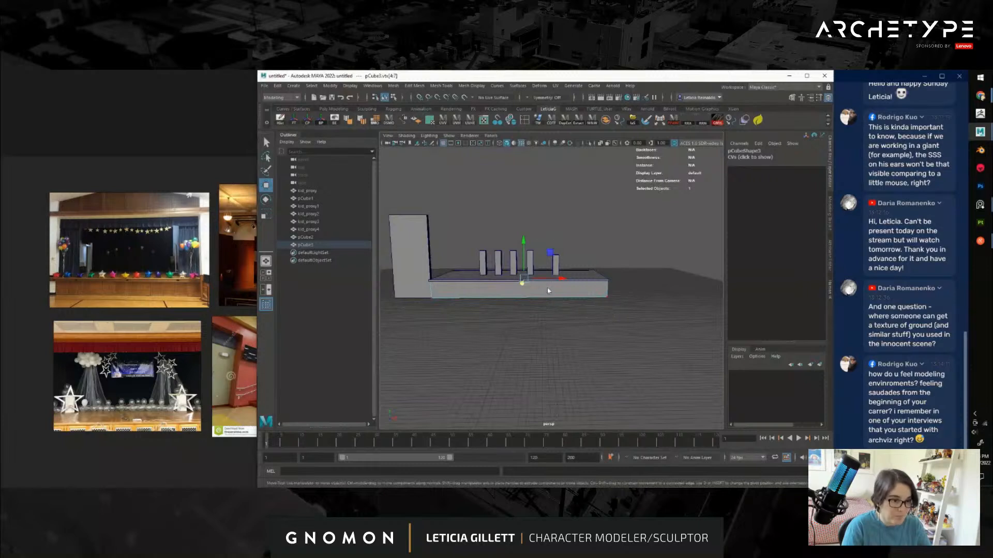
{"action": "right_click_drag", "start_coordinate": [547, 288], "coordinate": [616, 233]}
{"action": "left_click", "coordinate": [626, 223]}
Duplicate the floor slab into a narrow trim strip about 11 thick and 11 deep, and place it along the stage's front edge
{"action": "scroll", "coordinate": [550, 297], "scroll_direction": "down", "scroll_amount": 3}
{"action": "scroll", "coordinate": [563, 307], "scroll_direction": "up", "scroll_amount": 5}
{"action": "left_click_drag", "start_coordinate": [567, 310], "coordinate": [563, 309], "text": "alt"}
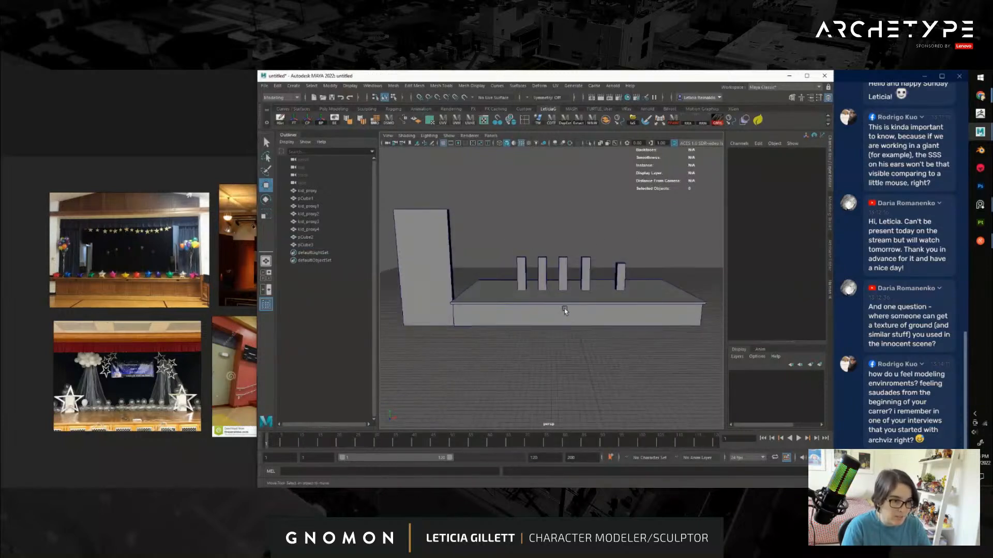
{"action": "middle_click_drag", "start_coordinate": [615, 323], "coordinate": [589, 319], "text": "alt"}
{"action": "left_click_drag", "start_coordinate": [588, 318], "coordinate": [543, 309], "text": "alt"}
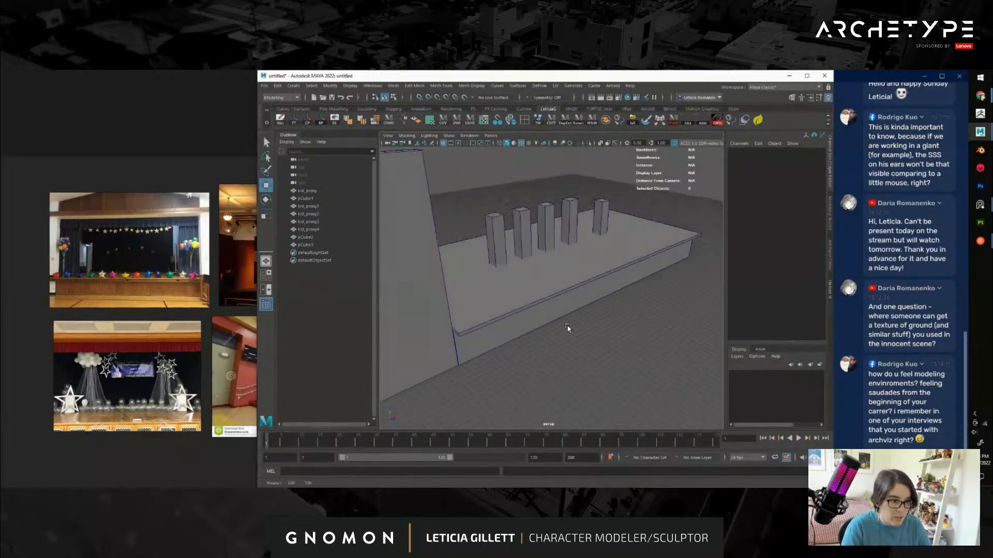
{"action": "left_click", "coordinate": [536, 308]}
{"action": "key", "text": "ctrl+d"}
{"action": "left_click_drag", "start_coordinate": [580, 261], "coordinate": [596, 275]}
{"action": "key", "text": "r"}
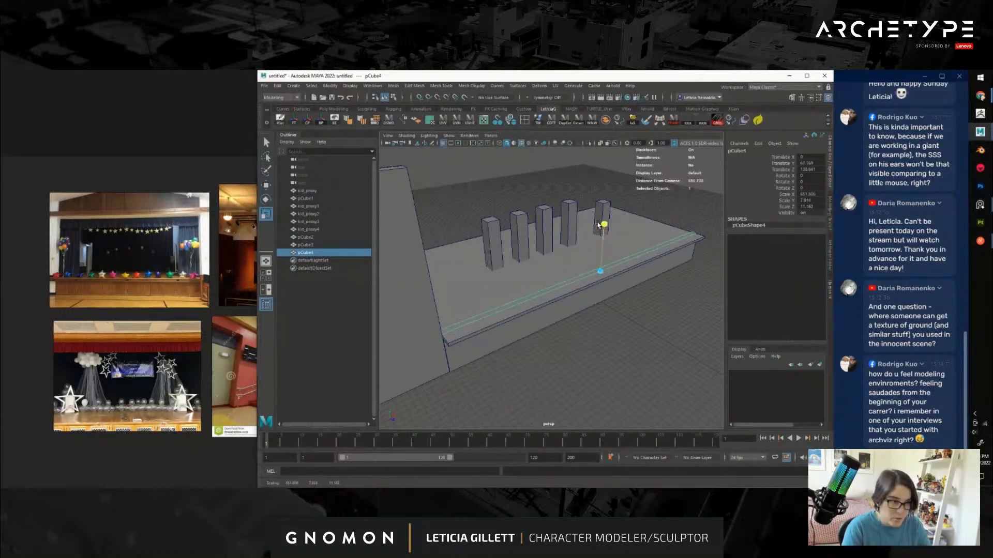
{"action": "key", "text": "w"}
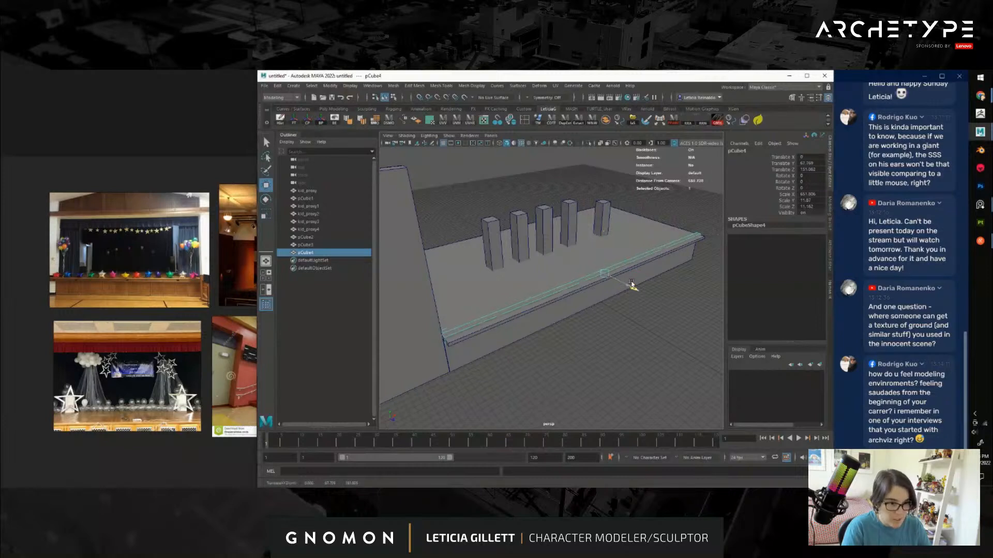
{"action": "left_click_drag", "start_coordinate": [636, 284], "coordinate": [635, 283]}
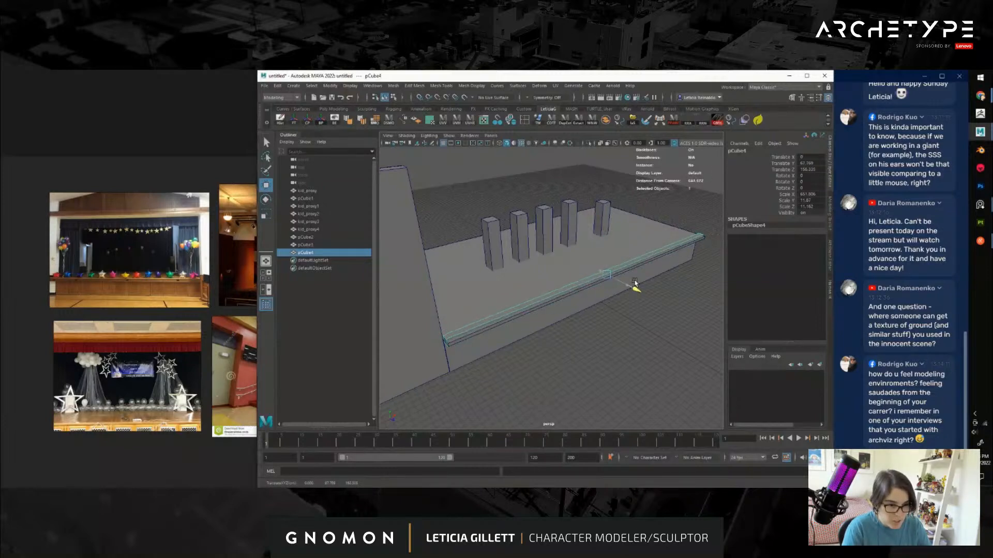
Widen the front trim strip in X so it extends slightly past both ends of the floor slab
{"action": "key", "text": "r"}
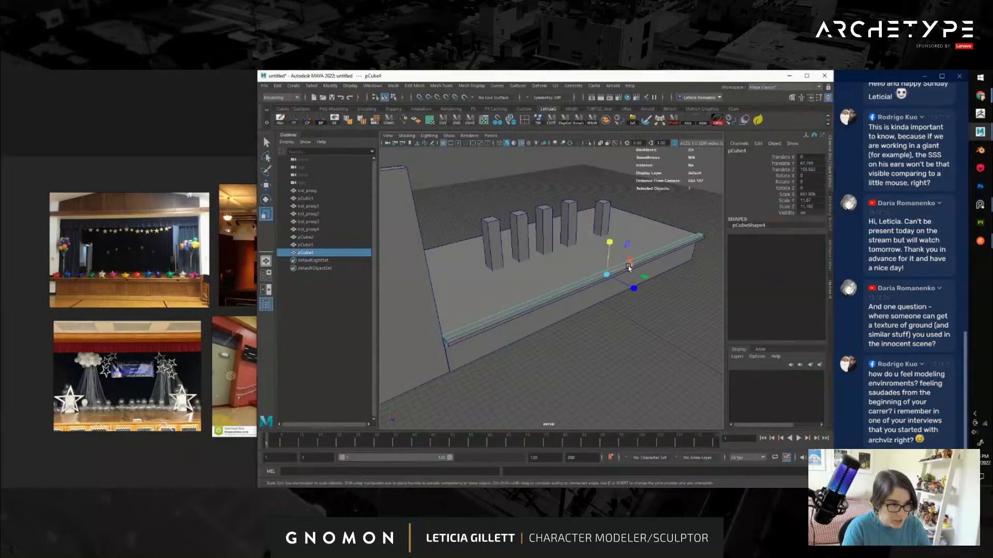
{"action": "left_click_drag", "start_coordinate": [629, 267], "coordinate": [631, 266]}
{"action": "left_click_drag", "start_coordinate": [595, 341], "coordinate": [575, 348], "text": "alt"}
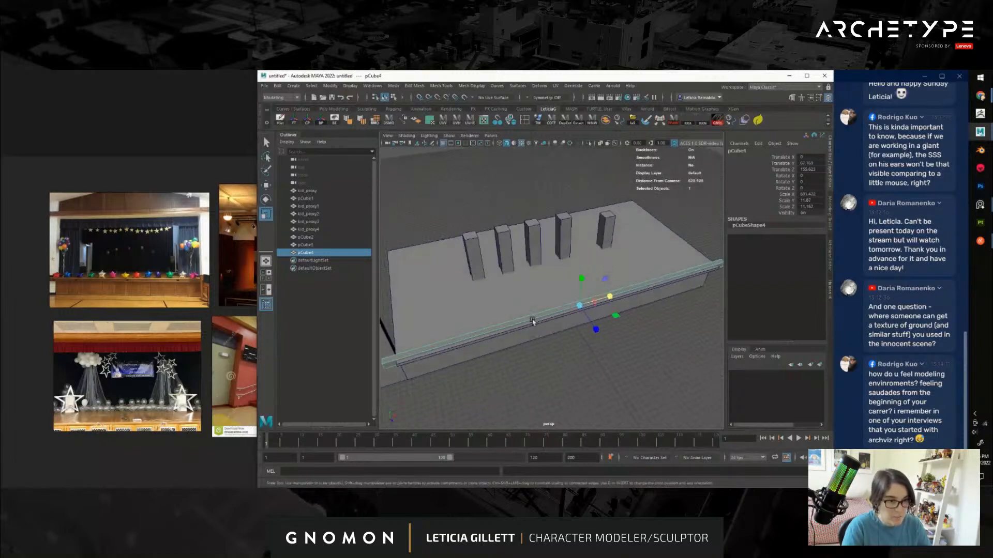
Move the floor slab's front vertices back in Z so the slab ends at the trim strip
{"action": "left_click", "coordinate": [481, 303]}
{"action": "right_click_drag", "start_coordinate": [483, 269], "coordinate": [455, 269]}
{"action": "scroll", "coordinate": [566, 314], "scroll_direction": "down", "scroll_amount": 5}
{"action": "left_click_drag", "start_coordinate": [565, 314], "coordinate": [437, 321], "text": "alt"}
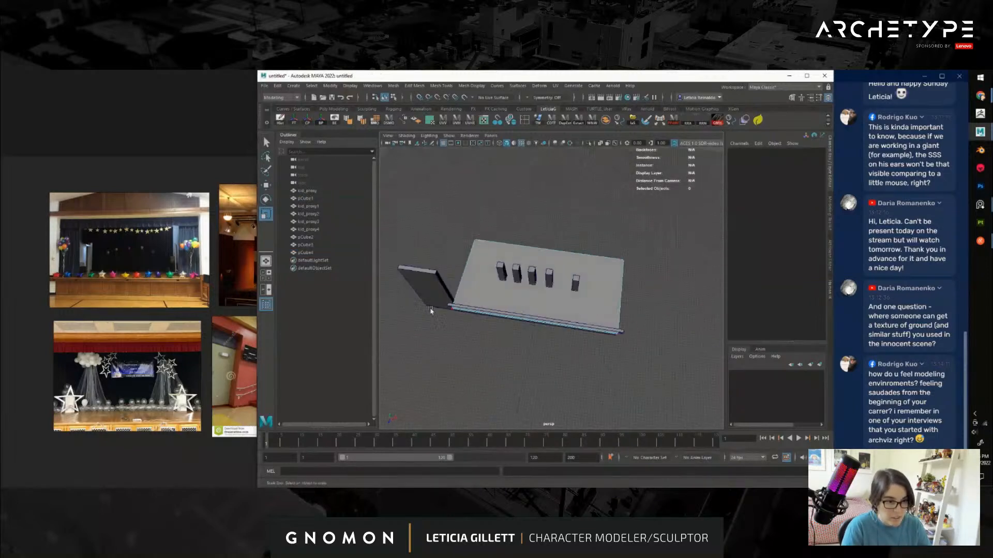
{"action": "left_click_drag", "start_coordinate": [657, 349], "coordinate": [657, 349]}
{"action": "scroll", "coordinate": [543, 360], "scroll_direction": "up", "scroll_amount": 3}
{"action": "left_click_drag", "start_coordinate": [507, 387], "coordinate": [510, 384]}
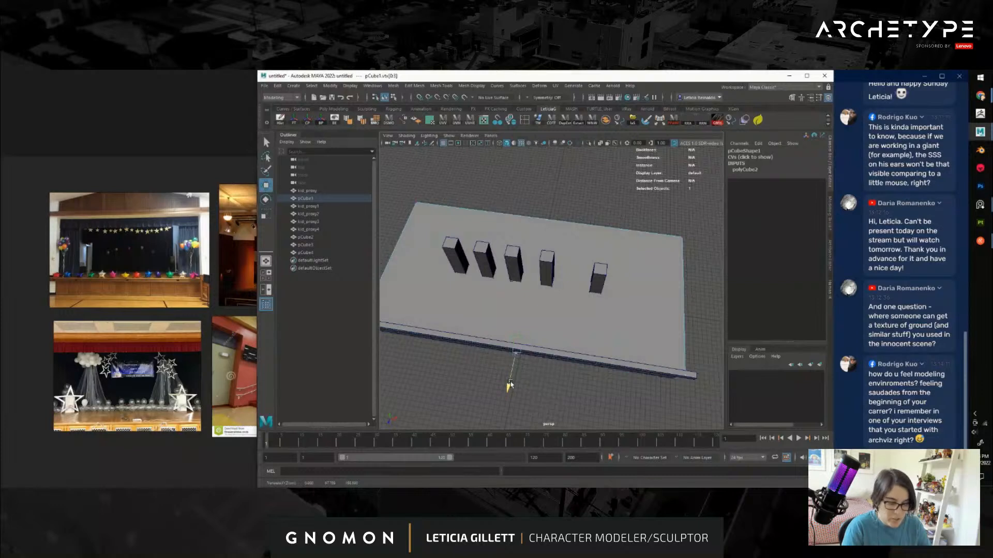
{"action": "right_click_drag", "start_coordinate": [651, 265], "coordinate": [688, 242]}
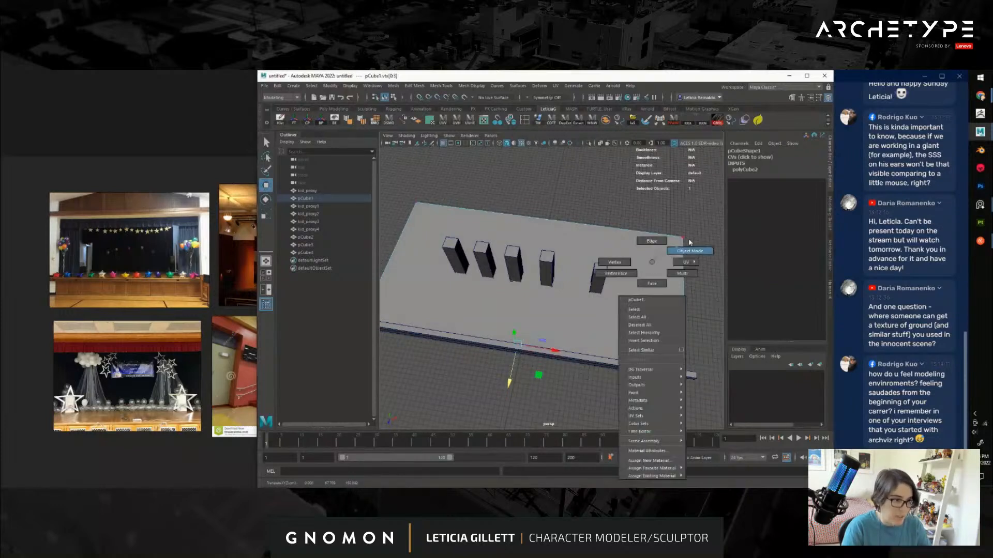
{"action": "scroll", "coordinate": [636, 315], "scroll_direction": "down", "scroll_amount": 5}
{"action": "left_click", "coordinate": [615, 347]}
Raise the side panel's top vertices to make the panel noticeably taller
{"action": "left_click_drag", "start_coordinate": [595, 351], "coordinate": [531, 300], "text": "alt"}
{"action": "scroll", "coordinate": [533, 299], "scroll_direction": "up", "scroll_amount": 4}
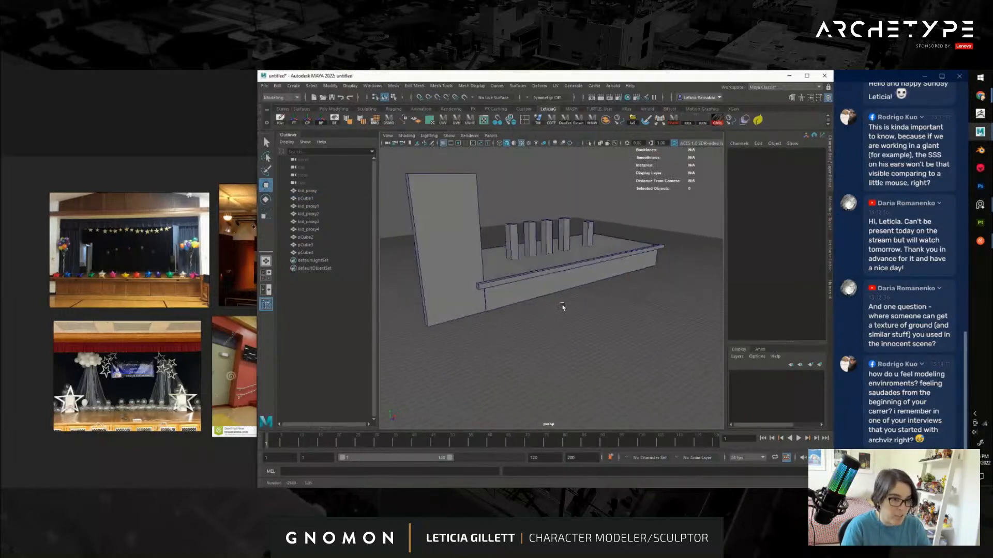
{"action": "left_click_drag", "start_coordinate": [472, 294], "coordinate": [527, 326], "text": "alt"}
{"action": "middle_click_drag", "start_coordinate": [468, 277], "coordinate": [539, 321], "text": "alt"}
{"action": "left_click_drag", "start_coordinate": [540, 321], "coordinate": [480, 270], "text": "alt"}
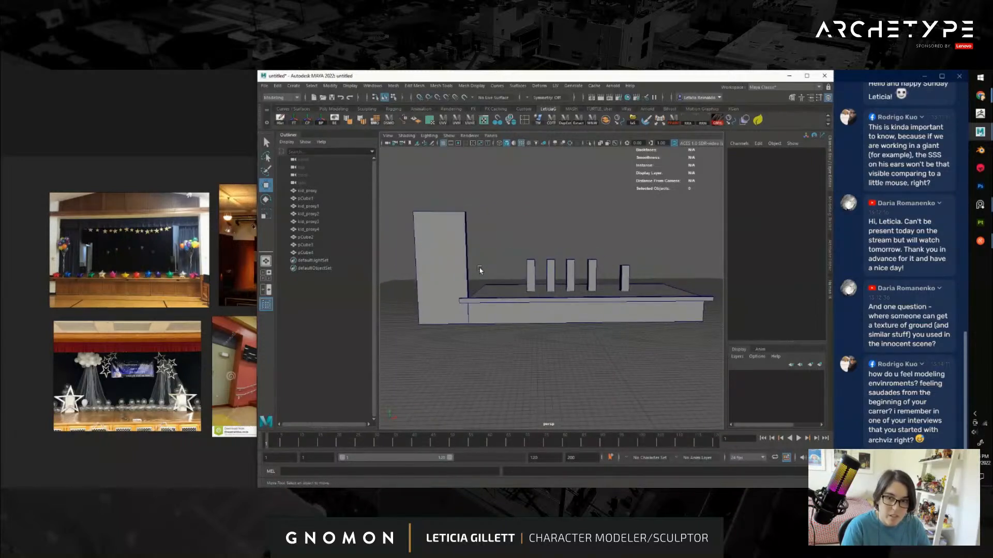
{"action": "left_click", "coordinate": [432, 242]}
{"action": "right_click_drag", "start_coordinate": [447, 221], "coordinate": [415, 221]}
{"action": "left_click_drag", "start_coordinate": [505, 230], "coordinate": [437, 170]}
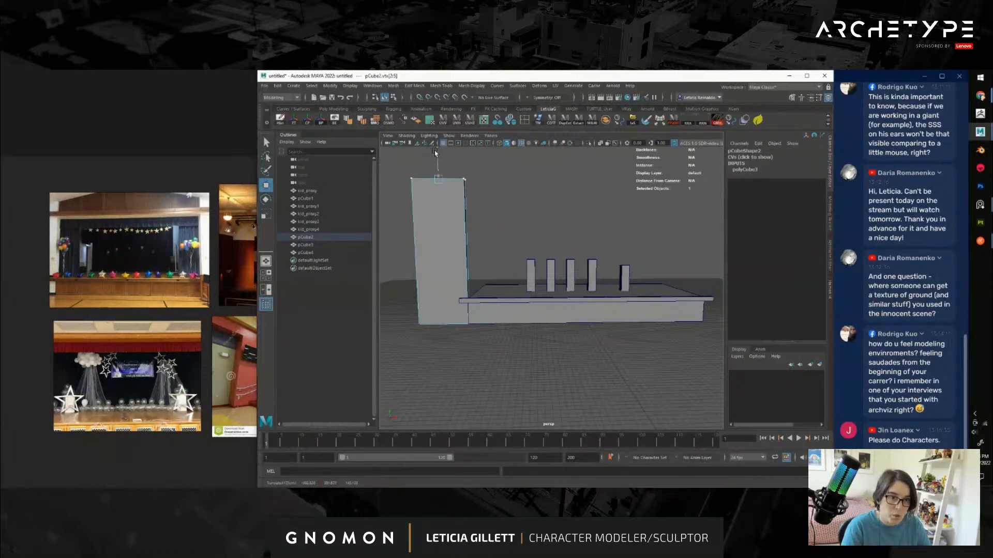
{"action": "left_click_drag", "start_coordinate": [435, 148], "coordinate": [435, 148]}
{"action": "left_click", "coordinate": [506, 173]}
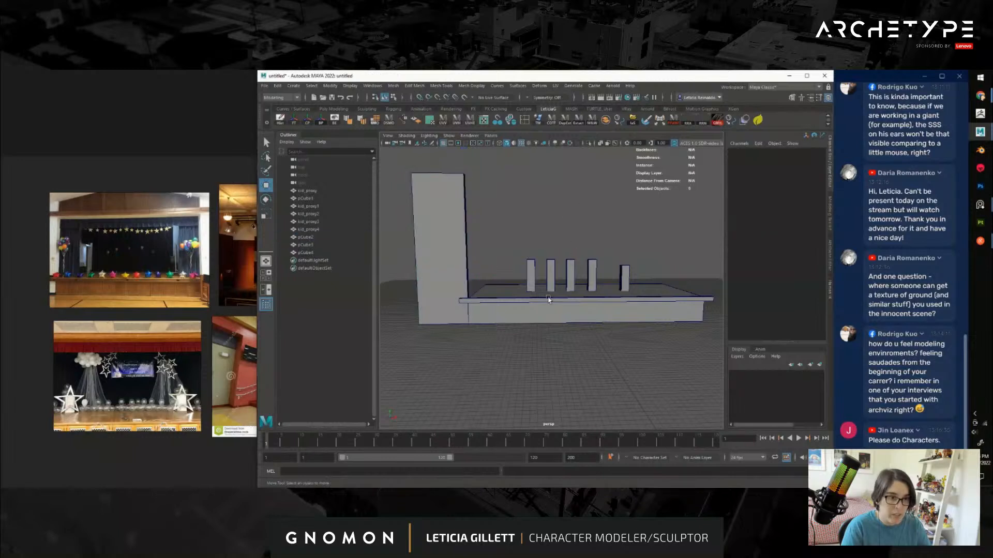
Duplicate the front trim strip and raise the copy in Y to form a crossbeam near the side panel's top
{"action": "left_click", "coordinate": [540, 301]}
{"action": "key", "text": "ctrl+d"}
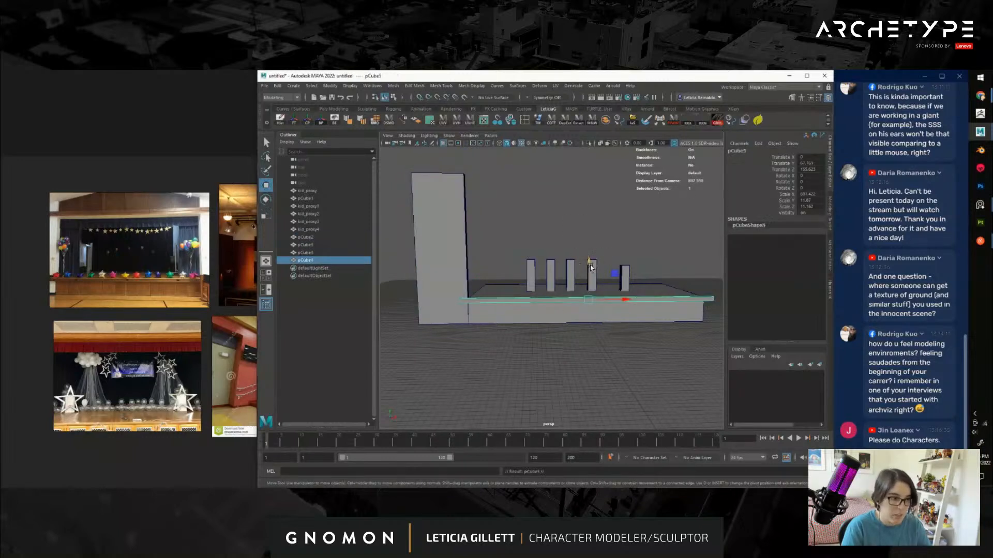
{"action": "left_click_drag", "start_coordinate": [598, 263], "coordinate": [565, 145]}
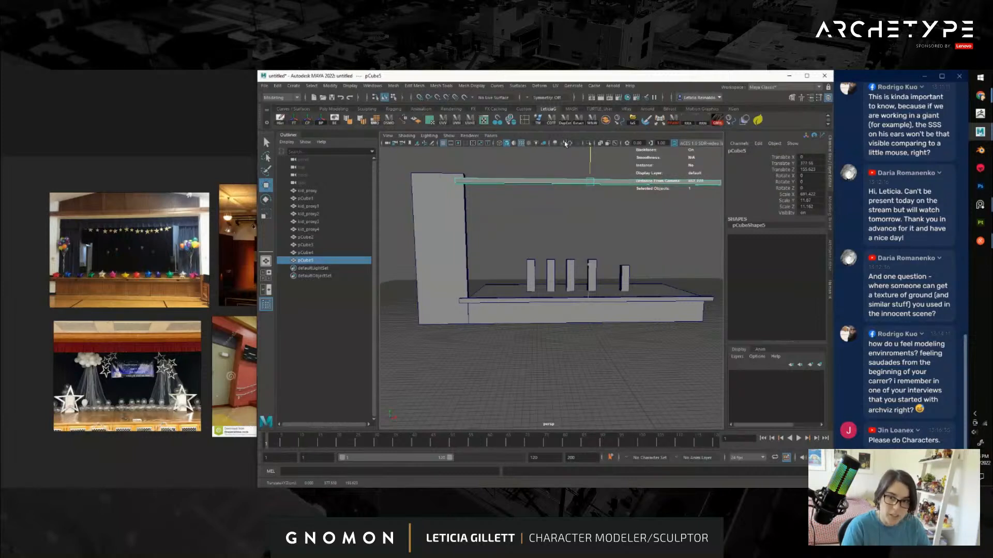
{"action": "left_click", "coordinate": [574, 214]}
{"action": "right_click_drag", "start_coordinate": [580, 225], "coordinate": [620, 319], "text": "alt"}
{"action": "middle_click_drag", "start_coordinate": [680, 331], "coordinate": [636, 345], "text": "alt"}
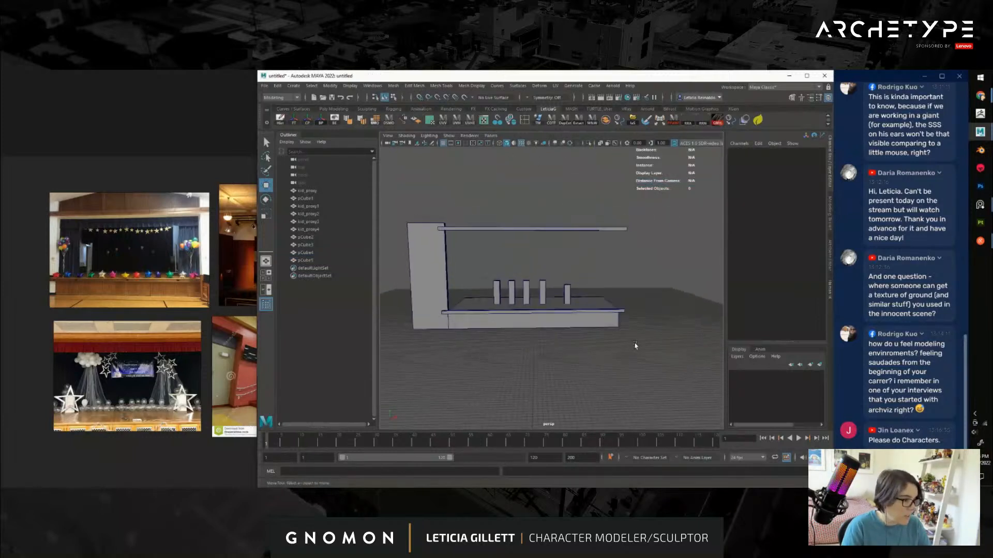
Duplicate the floor slab, scale the copy into a tall thin back wall, and stand it along the slab's rear edge
{"action": "left_click_drag", "start_coordinate": [635, 346], "coordinate": [594, 321], "text": "alt"}
{"action": "left_click", "coordinate": [594, 314]}
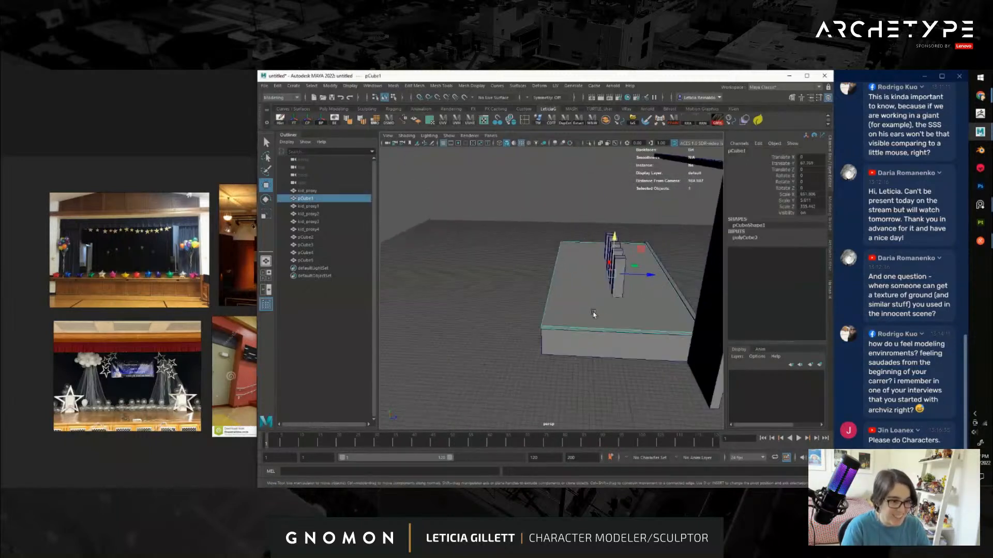
{"action": "key", "text": "ctrl+d"}
{"action": "left_click_drag", "start_coordinate": [649, 274], "coordinate": [493, 275]}
{"action": "key", "text": "r"}
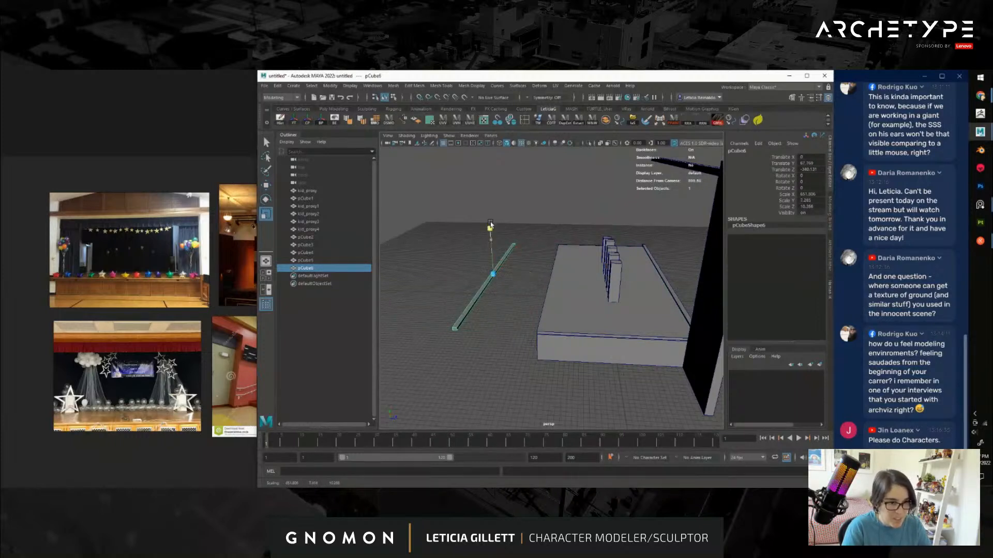
{"action": "left_click_drag", "start_coordinate": [490, 225], "coordinate": [484, 170]}
{"action": "scroll", "coordinate": [542, 273], "scroll_direction": "down", "scroll_amount": 5}
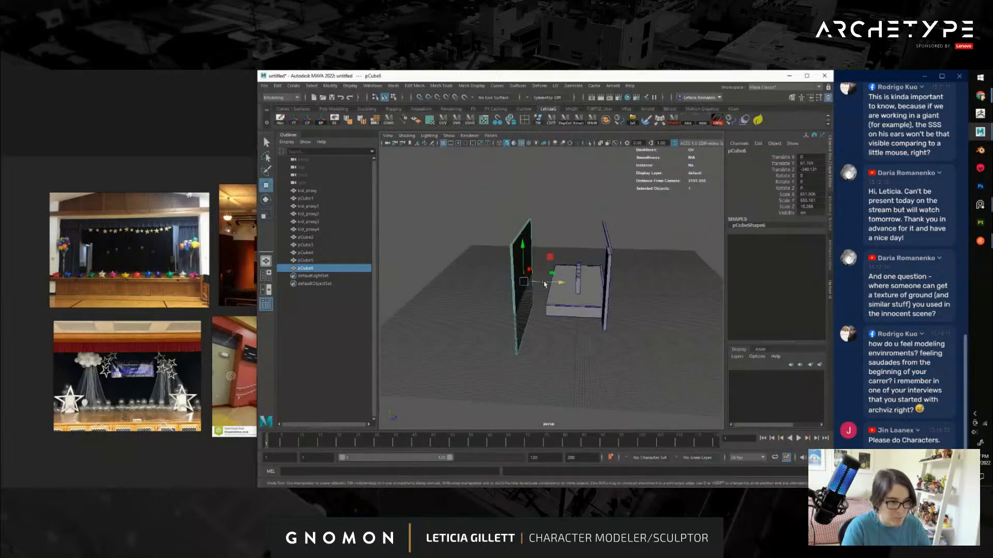
{"action": "left_click_drag", "start_coordinate": [544, 283], "coordinate": [573, 281]}
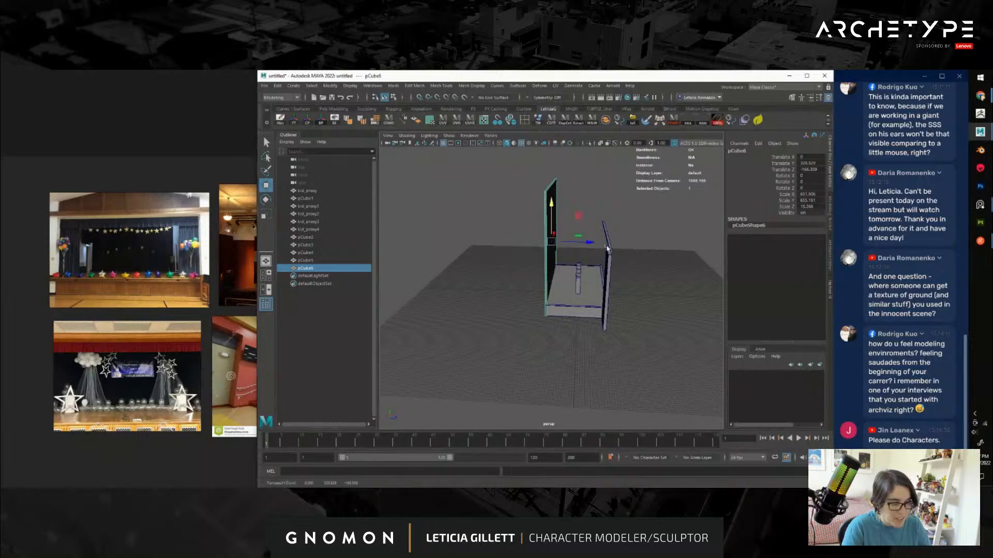
Lower the back wall's top vertices to a little above the crossbeam
{"action": "left_click_drag", "start_coordinate": [607, 249], "coordinate": [537, 243], "text": "alt"}
{"action": "scroll", "coordinate": [537, 243], "scroll_direction": "up", "scroll_amount": 5}
{"action": "right_click", "coordinate": [509, 187]}
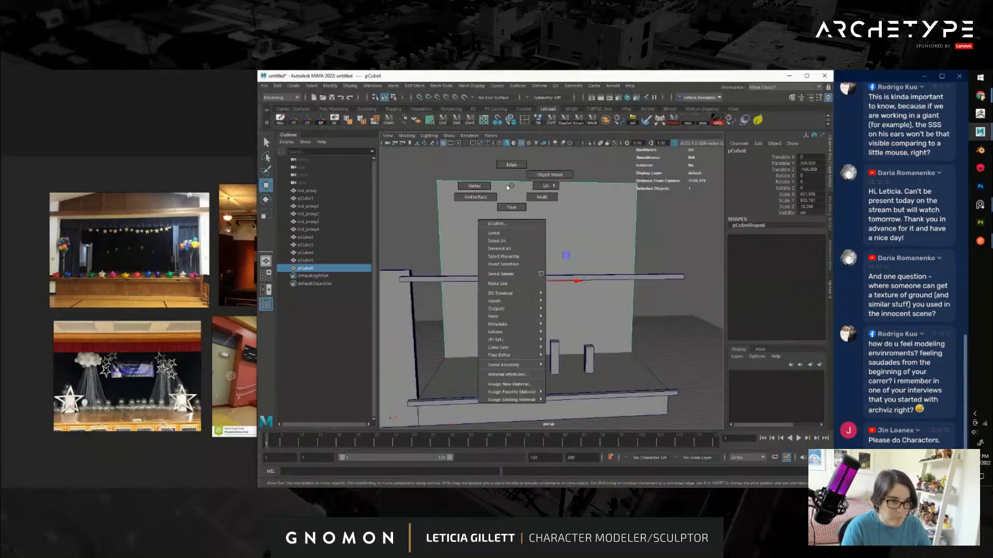
{"action": "left_click", "coordinate": [475, 185]}
{"action": "scroll", "coordinate": [438, 171], "scroll_direction": "down", "scroll_amount": 3}
{"action": "left_click_drag", "start_coordinate": [545, 172], "coordinate": [542, 218]}
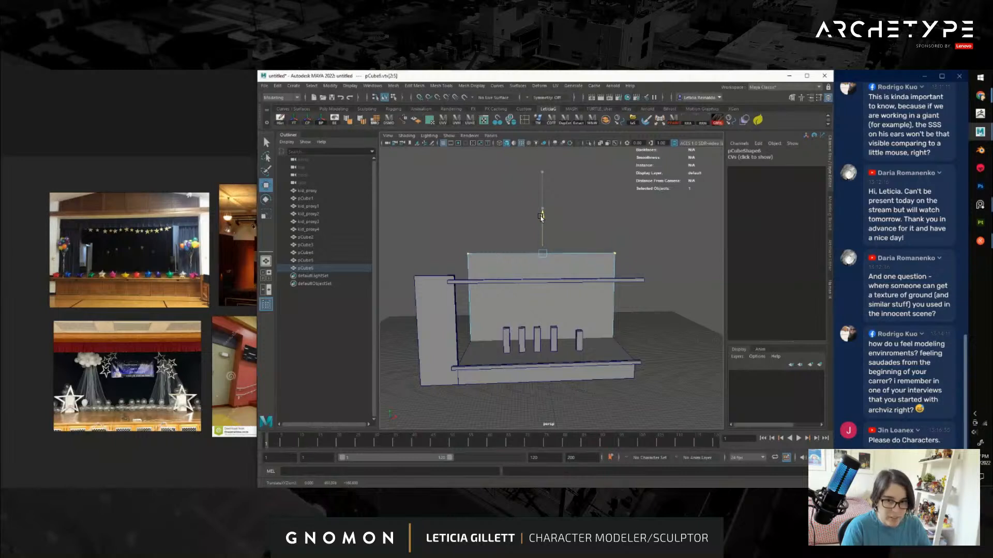
Duplicate the back wall and rotate the copy 90 degrees about X so it lies flat as a ceiling slab
{"action": "left_click_drag", "start_coordinate": [541, 223], "coordinate": [519, 293], "text": "alt"}
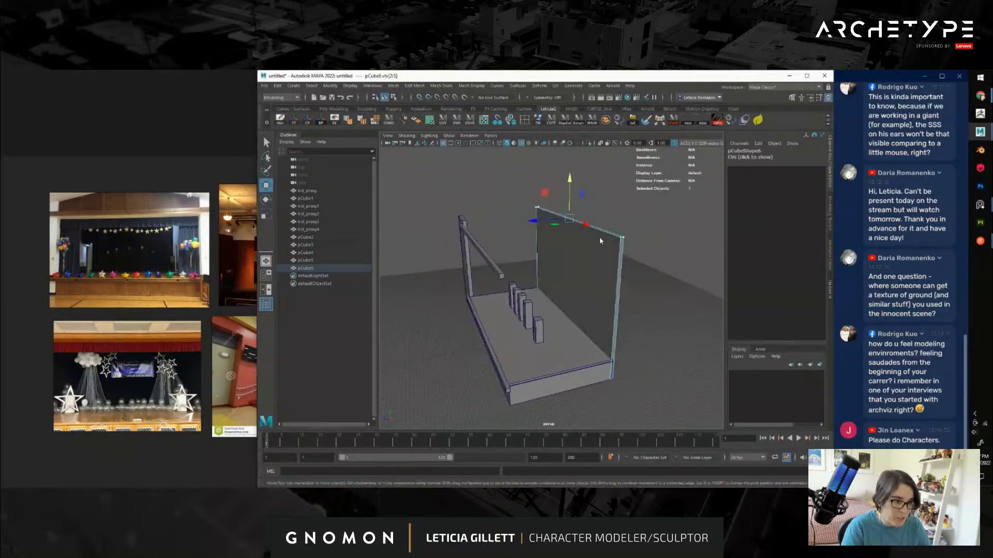
{"action": "right_click_drag", "start_coordinate": [600, 237], "coordinate": [641, 222]}
{"action": "left_click", "coordinate": [662, 222]}
{"action": "left_click_drag", "start_coordinate": [651, 275], "coordinate": [609, 281], "text": "alt"}
{"action": "scroll", "coordinate": [583, 283], "scroll_direction": "down", "scroll_amount": 5}
{"action": "left_click_drag", "start_coordinate": [597, 244], "coordinate": [590, 268], "text": "alt"}
{"action": "left_click", "coordinate": [480, 253]}
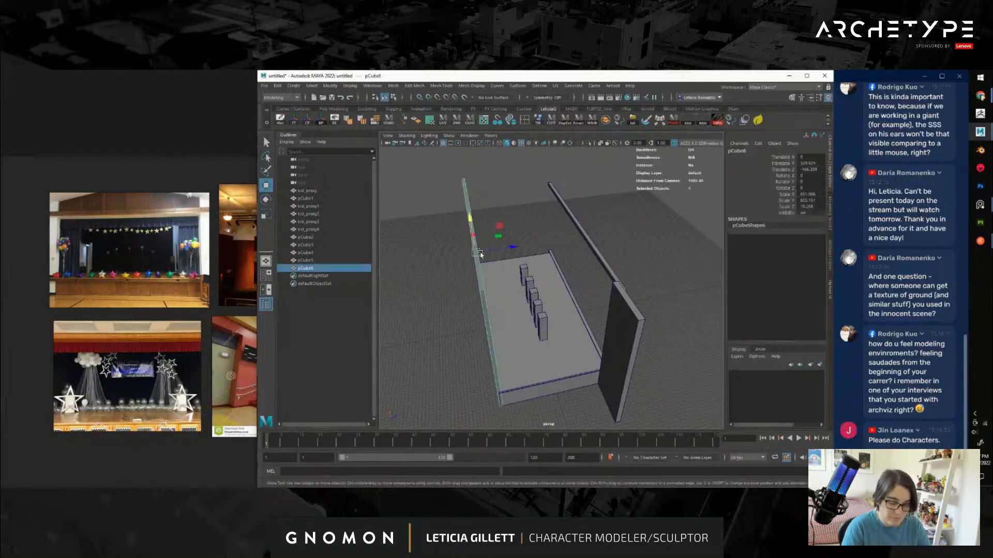
{"action": "key", "text": "ctrl+d"}
{"action": "key", "text": "e"}
{"action": "left_click_drag", "start_coordinate": [484, 225], "coordinate": [569, 242]}
{"action": "key", "text": "w"}
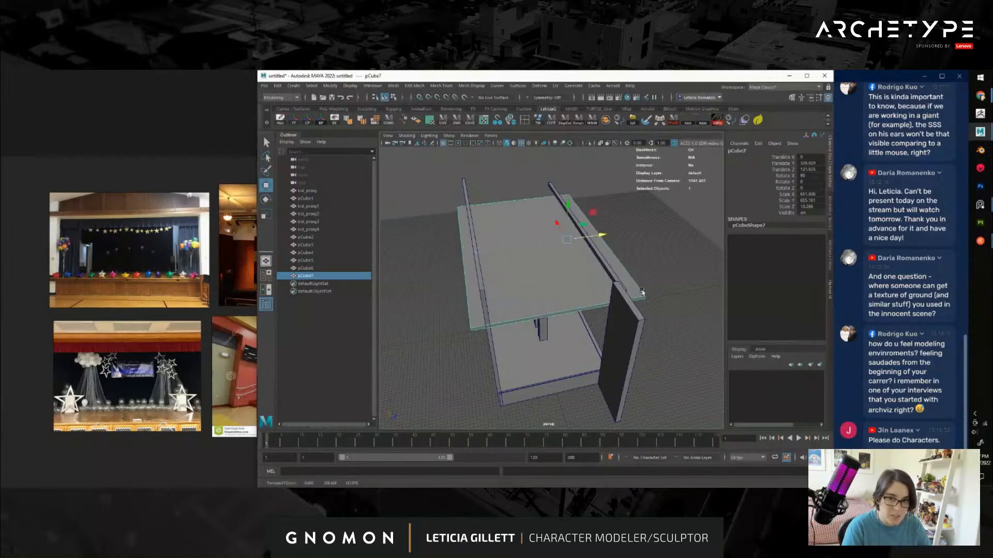
Raise the ceiling slab to crossbeam height and shift it in depth to cover the stage between crossbeam and back wall
{"action": "left_click_drag", "start_coordinate": [641, 292], "coordinate": [523, 288], "text": "alt"}
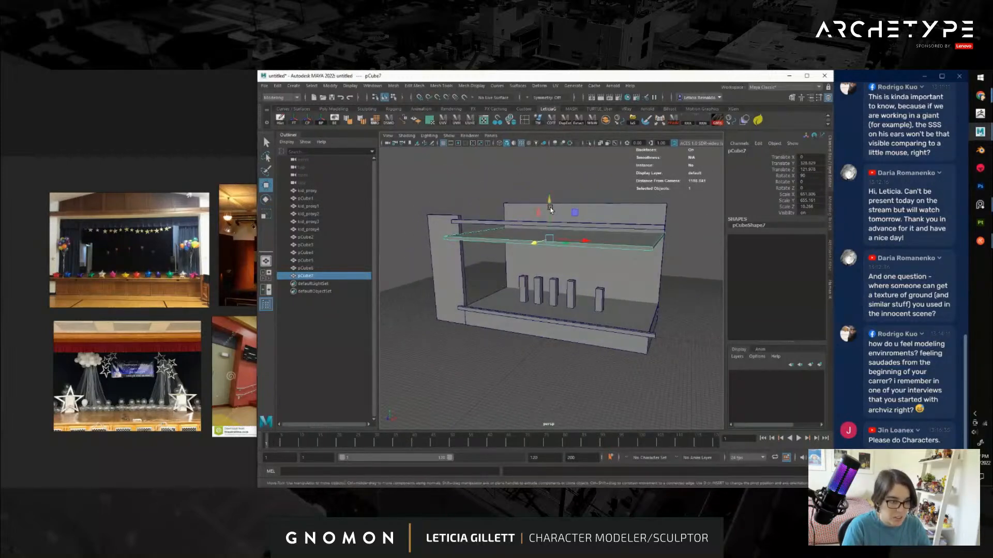
{"action": "left_click_drag", "start_coordinate": [550, 209], "coordinate": [569, 236]}
{"action": "left_click_drag", "start_coordinate": [504, 225], "coordinate": [568, 234]}
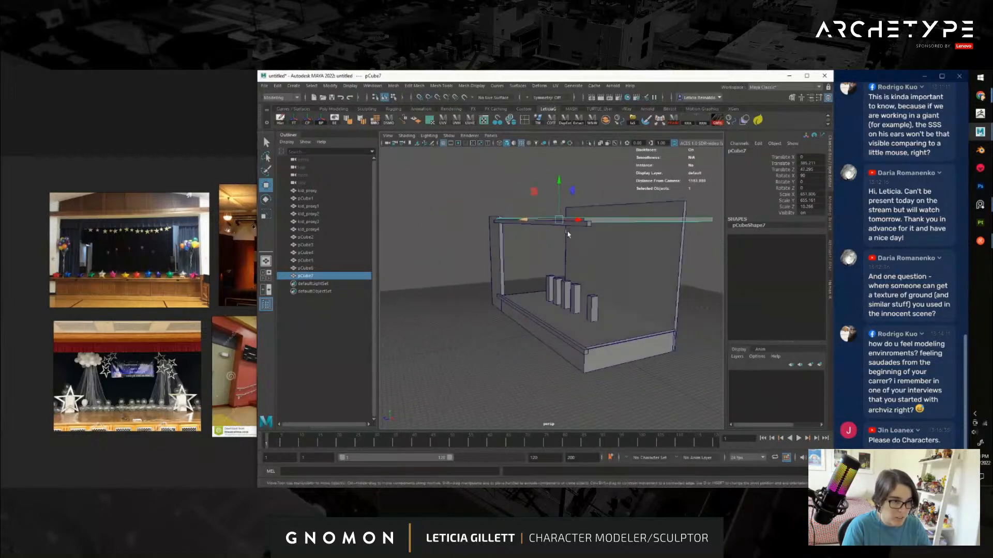
{"action": "left_click_drag", "start_coordinate": [559, 191], "coordinate": [620, 300]}
{"action": "left_click", "coordinate": [569, 197]}
{"action": "scroll", "coordinate": [584, 306], "scroll_direction": "up", "scroll_amount": 4}
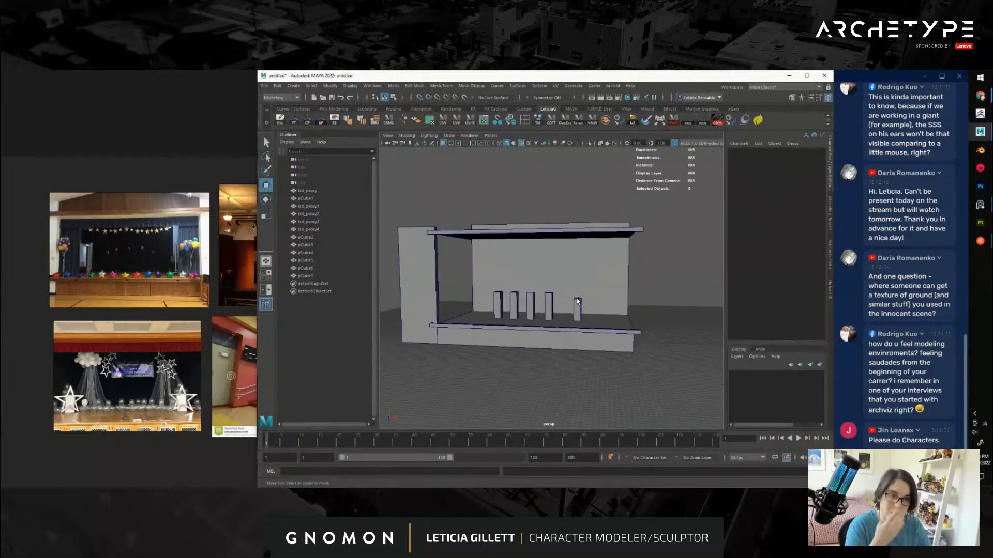
Duplicate the side panel, move the copy toward the back of the stage, and rotate it about Y into an angled side wall
{"action": "left_click_drag", "start_coordinate": [559, 293], "coordinate": [615, 305], "text": "alt"}
{"action": "left_click", "coordinate": [591, 261]}
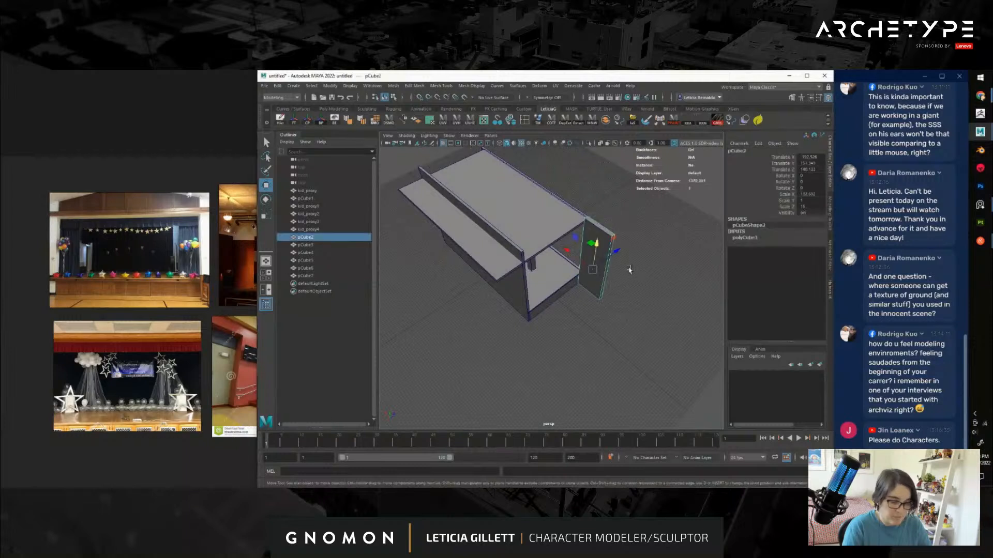
{"action": "left_click_drag", "start_coordinate": [606, 250], "coordinate": [587, 288]}
{"action": "key", "text": "e"}
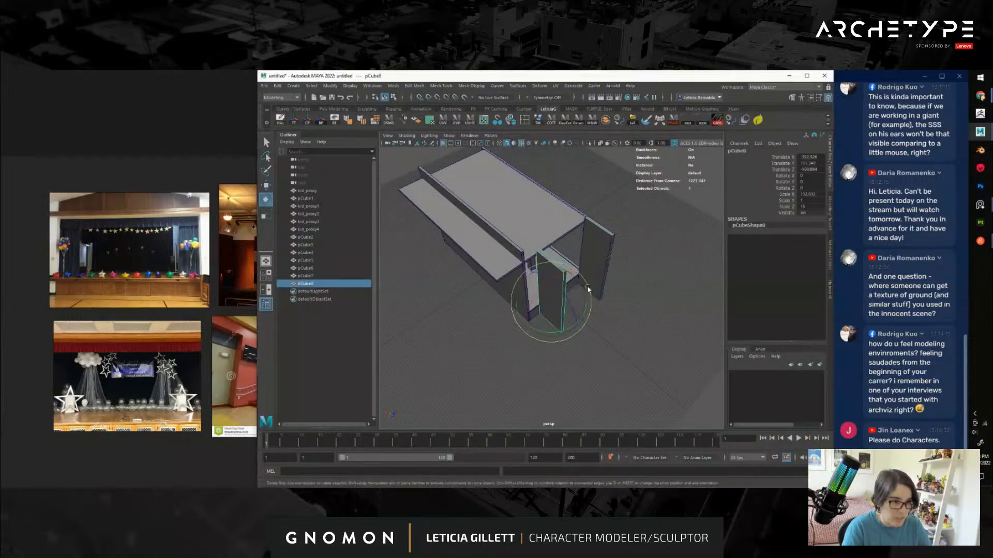
{"action": "left_click_drag", "start_coordinate": [573, 326], "coordinate": [510, 326]}
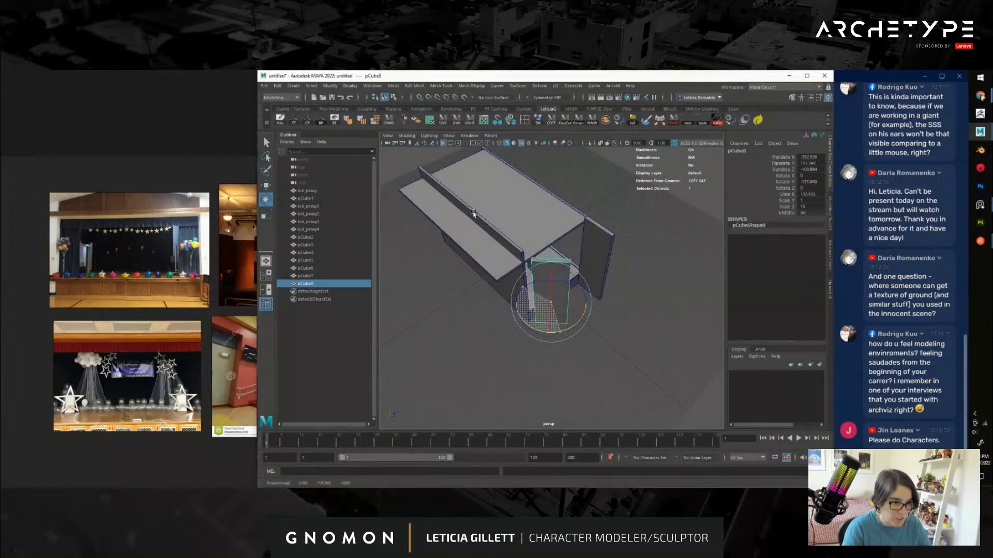
{"action": "key", "text": "w"}
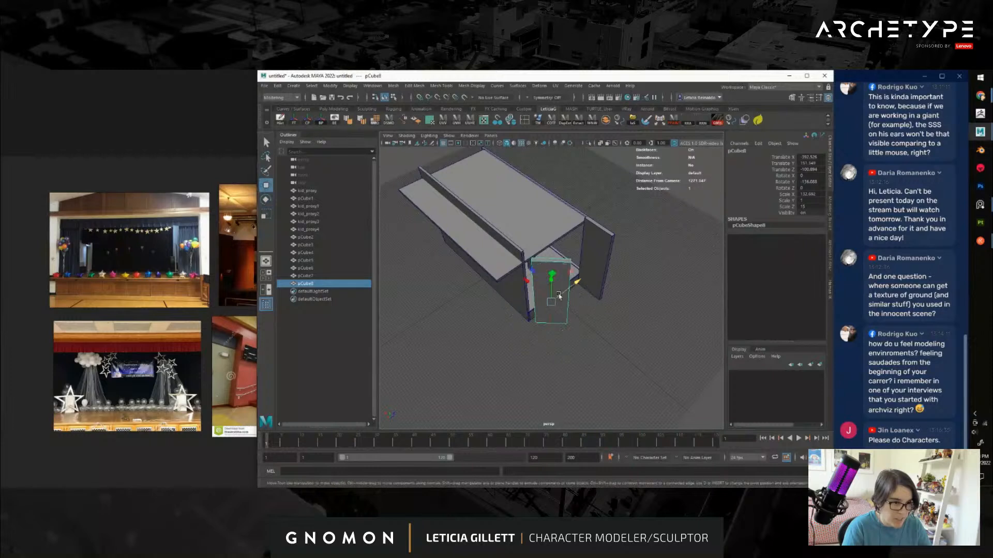
{"action": "left_click_drag", "start_coordinate": [553, 273], "coordinate": [544, 273]}
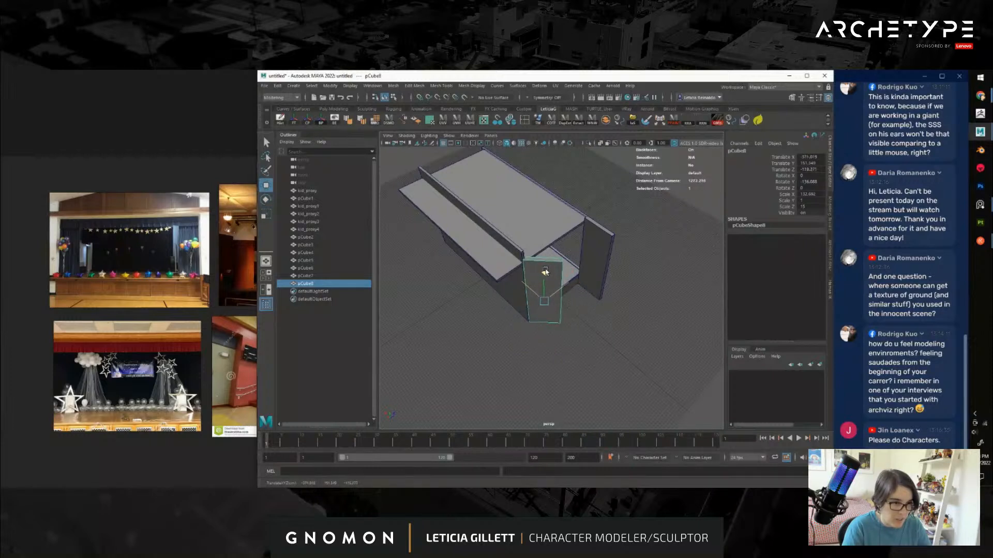
Scale the angled side wall wider and position it to close the gap between the side panel and the back wall
{"action": "key", "text": "r"}
{"action": "left_click_drag", "start_coordinate": [575, 302], "coordinate": [518, 229]}
{"action": "key", "text": "w"}
{"action": "left_click", "coordinate": [665, 312]}
{"action": "left_click", "coordinate": [518, 229]}
{"action": "left_click", "coordinate": [510, 275], "text": "shift"}
{"action": "left_click_drag", "start_coordinate": [539, 310], "coordinate": [605, 310], "text": "alt"}
{"action": "left_click", "coordinate": [598, 300]}
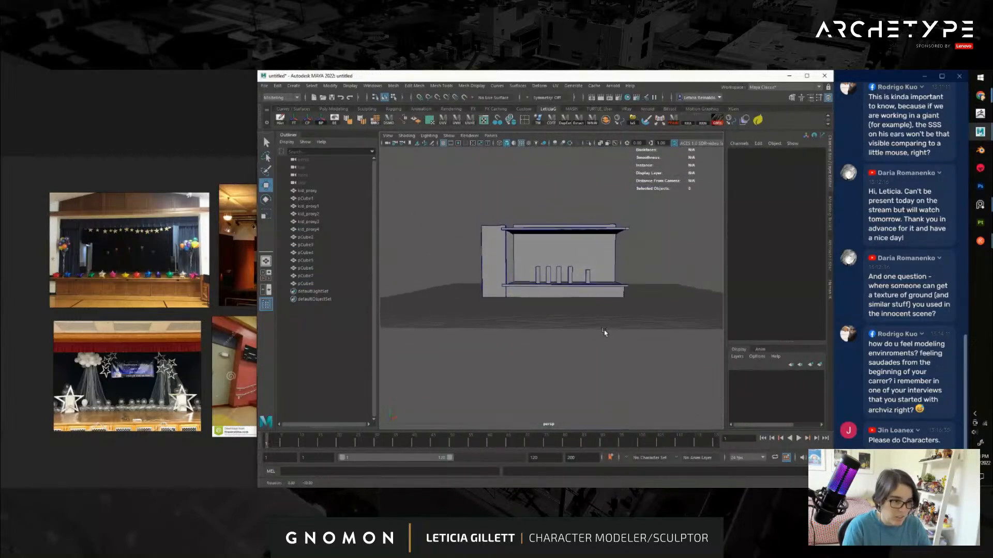
Make the front trim strip slightly thinner in height and lower it to sit along the stage floor's front edge
{"action": "right_click_drag", "start_coordinate": [605, 310], "coordinate": [615, 331], "text": "alt"}
{"action": "left_click_drag", "start_coordinate": [615, 331], "coordinate": [547, 300], "text": "alt"}
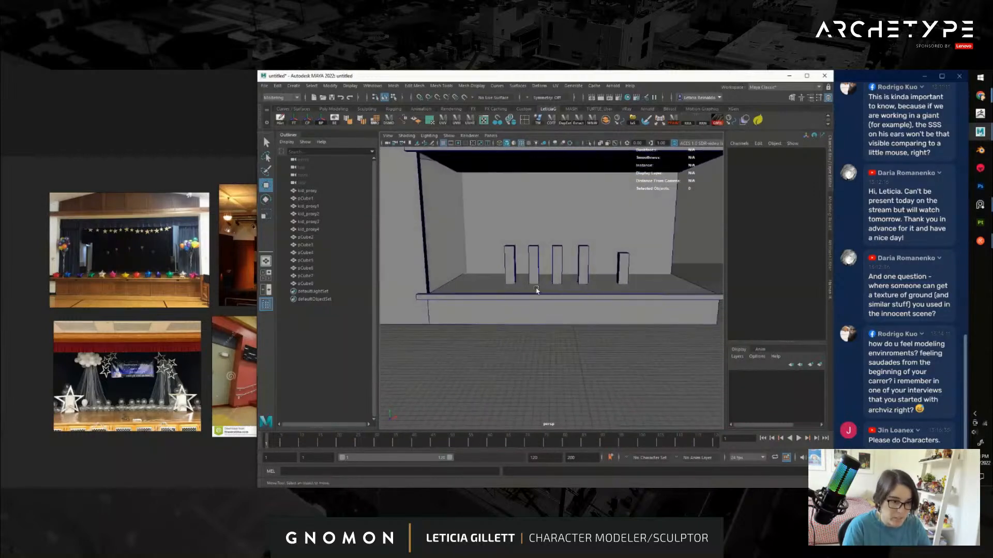
{"action": "key", "text": "r"}
{"action": "left_click", "coordinate": [547, 299]}
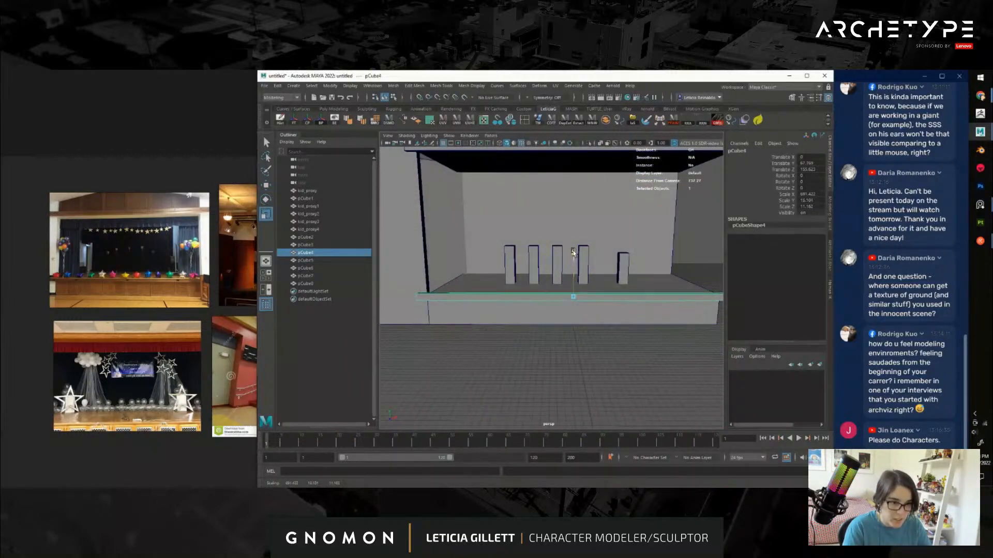
{"action": "key", "text": "w"}
{"action": "left_click_drag", "start_coordinate": [558, 336], "coordinate": [620, 280], "text": "alt"}
{"action": "left_click_drag", "start_coordinate": [609, 219], "coordinate": [608, 226]}
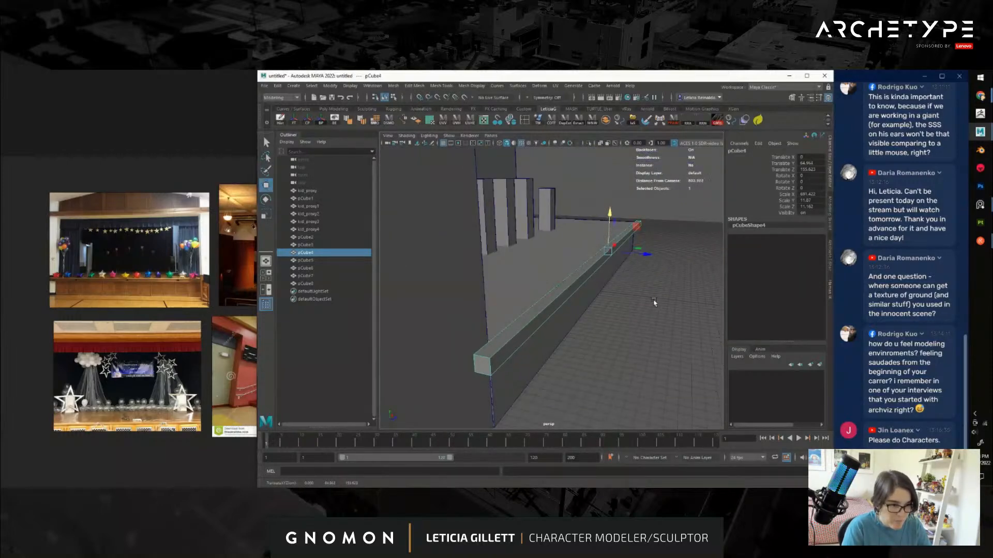
{"action": "left_click", "coordinate": [654, 302]}
Duplicate the front trim strip and scale the copy into a narrow, thin upright panel above the stage floor
{"action": "left_click_drag", "start_coordinate": [654, 303], "coordinate": [527, 293], "text": "alt"}
{"action": "scroll", "coordinate": [560, 321], "scroll_direction": "down", "scroll_amount": 4}
{"action": "scroll", "coordinate": [609, 298], "scroll_direction": "down", "scroll_amount": 6}
{"action": "scroll", "coordinate": [543, 292], "scroll_direction": "up", "scroll_amount": 3}
{"action": "left_click", "coordinate": [551, 339]}
{"action": "key", "text": "ctrl+d"}
{"action": "key", "text": "r"}
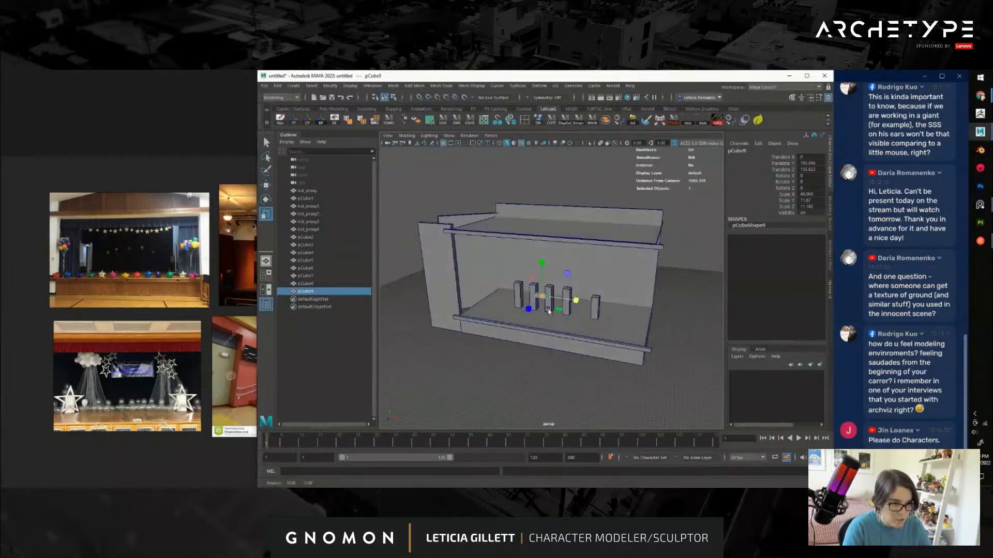
{"action": "scroll", "coordinate": [526, 292], "scroll_direction": "up", "scroll_amount": 5}
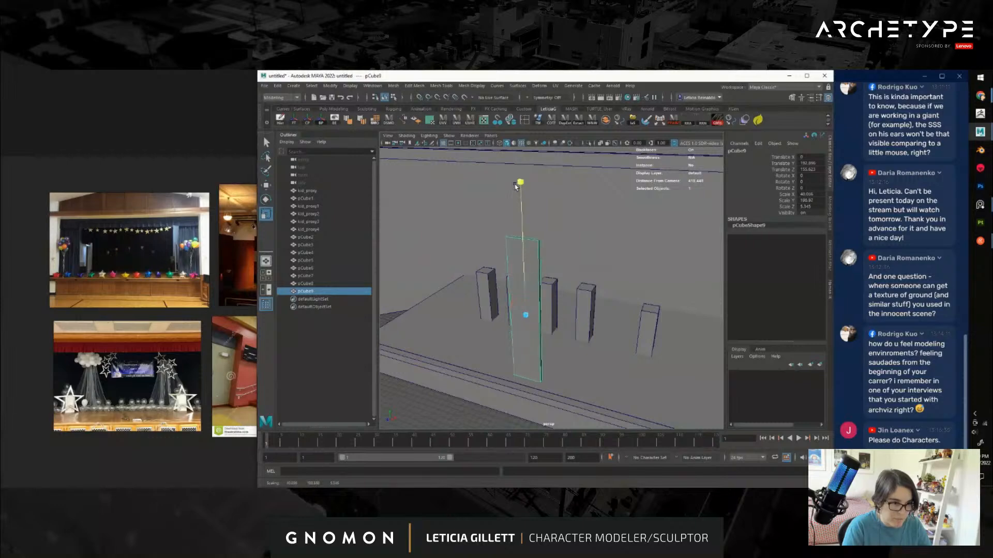
Move the narrow upright panel beside the side panel, just behind the front trim strip
{"action": "scroll", "coordinate": [517, 208], "scroll_direction": "down", "scroll_amount": 6}
{"action": "left_click_drag", "start_coordinate": [517, 208], "coordinate": [555, 213], "text": "alt"}
{"action": "key", "text": "w"}
{"action": "left_click_drag", "start_coordinate": [590, 294], "coordinate": [491, 298]}
{"action": "scroll", "coordinate": [506, 307], "scroll_direction": "up", "scroll_amount": 3}
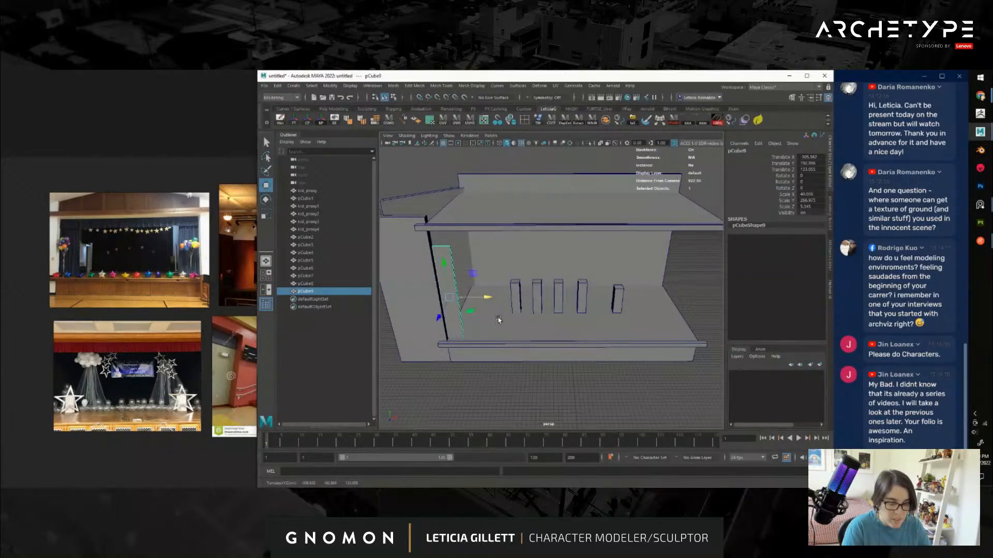
{"action": "scroll", "coordinate": [498, 319], "scroll_direction": "up", "scroll_amount": 2}
{"action": "middle_click_drag", "start_coordinate": [497, 319], "coordinate": [552, 346], "text": "alt"}
{"action": "left_click_drag", "start_coordinate": [552, 347], "coordinate": [509, 323], "text": "alt"}
{"action": "scroll", "coordinate": [512, 343], "scroll_direction": "up", "scroll_amount": 3}
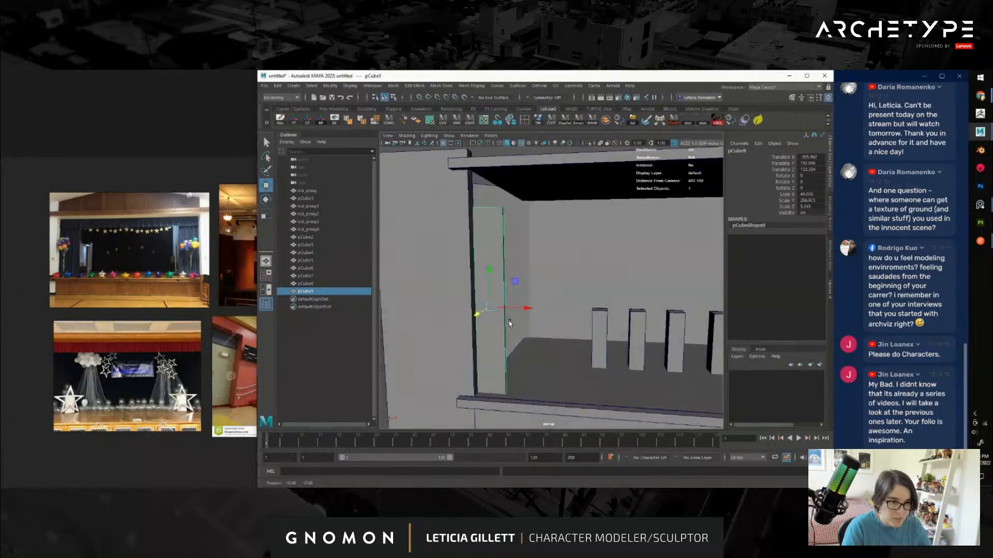
Stretch the narrow upright panel vertically to reach the crossbeam and adjust its position against the side panel
{"action": "left_click_drag", "start_coordinate": [485, 268], "coordinate": [489, 245]}
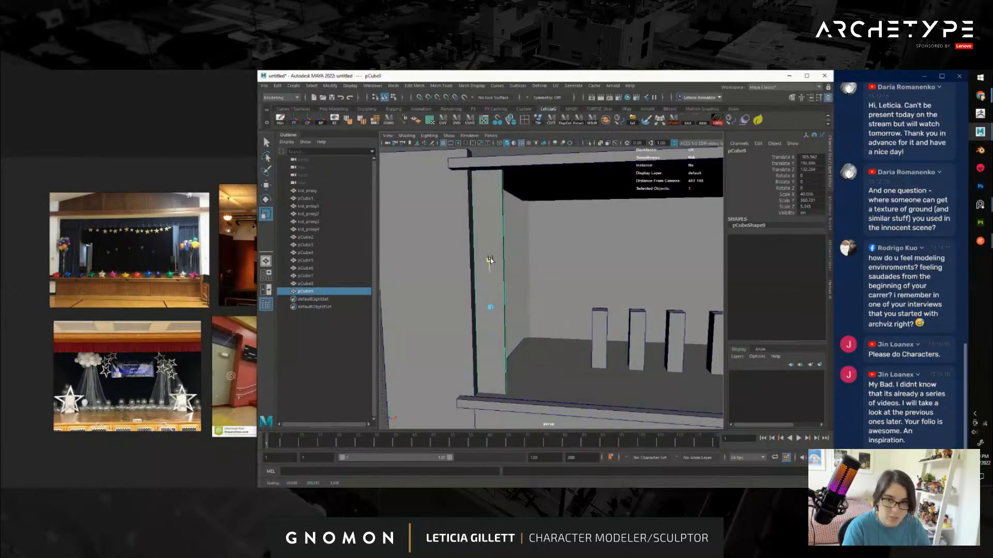
{"action": "key", "text": "w"}
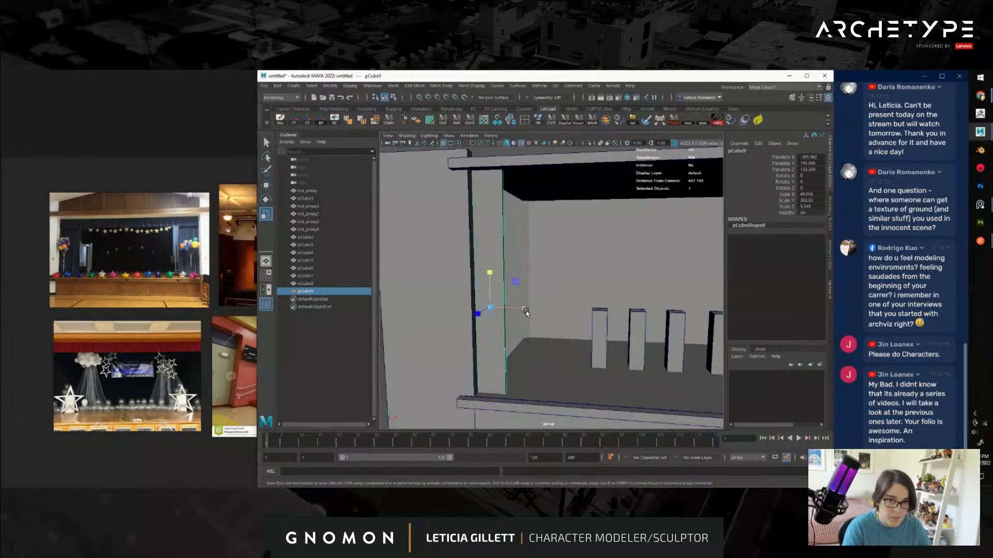
{"action": "left_click_drag", "start_coordinate": [538, 308], "coordinate": [561, 358]}
{"action": "scroll", "coordinate": [529, 308], "scroll_direction": "down", "scroll_amount": 6}
{"action": "left_click", "coordinate": [574, 205]}
Duplicate the front trim strip, raise the copy below the crossbeam, and scale it into a tall, thin valance board
{"action": "scroll", "coordinate": [578, 302], "scroll_direction": "up", "scroll_amount": 4}
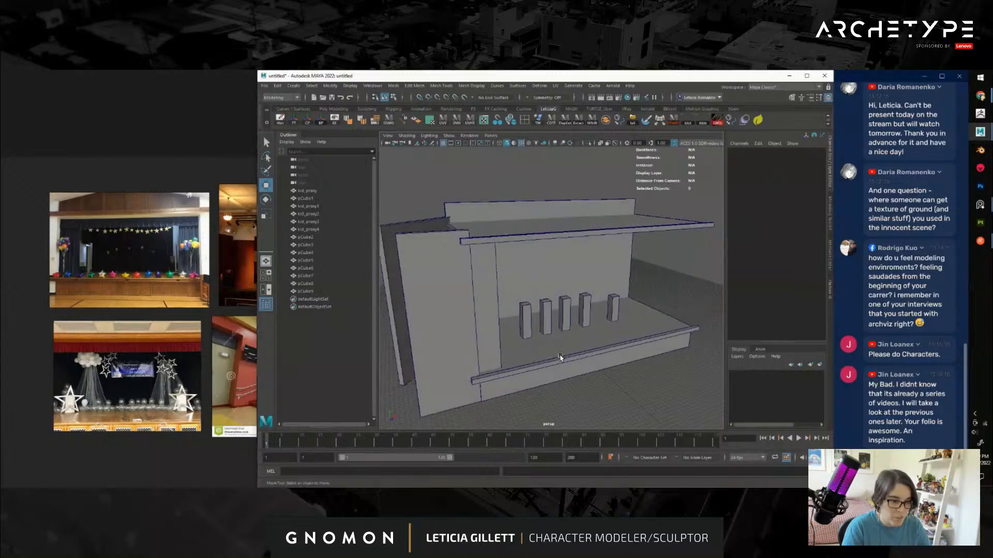
{"action": "left_click", "coordinate": [610, 355]}
{"action": "key", "text": "ctrl+d"}
{"action": "left_click_drag", "start_coordinate": [603, 317], "coordinate": [622, 274]}
{"action": "key", "text": "r"}
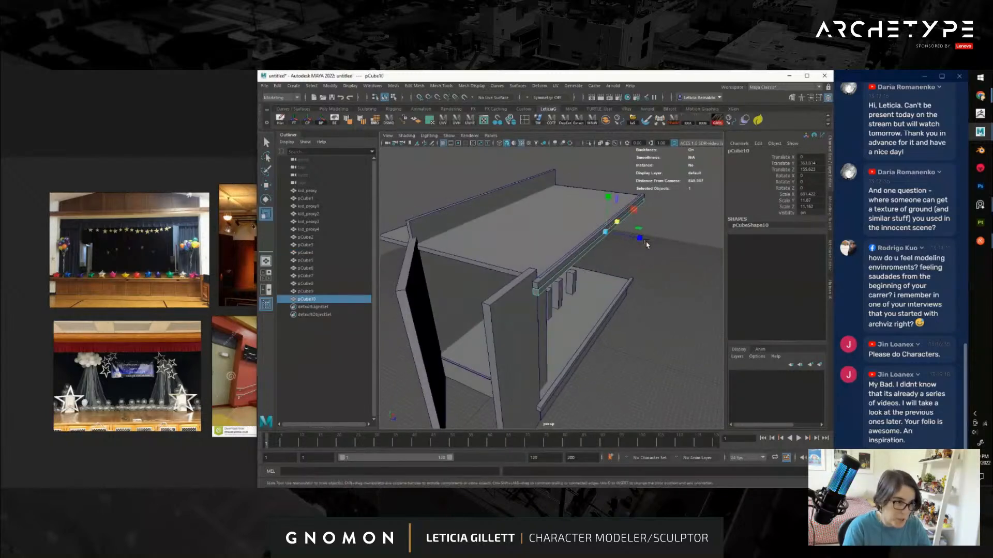
{"action": "left_click_drag", "start_coordinate": [640, 238], "coordinate": [490, 257]}
{"action": "key", "text": "r"}
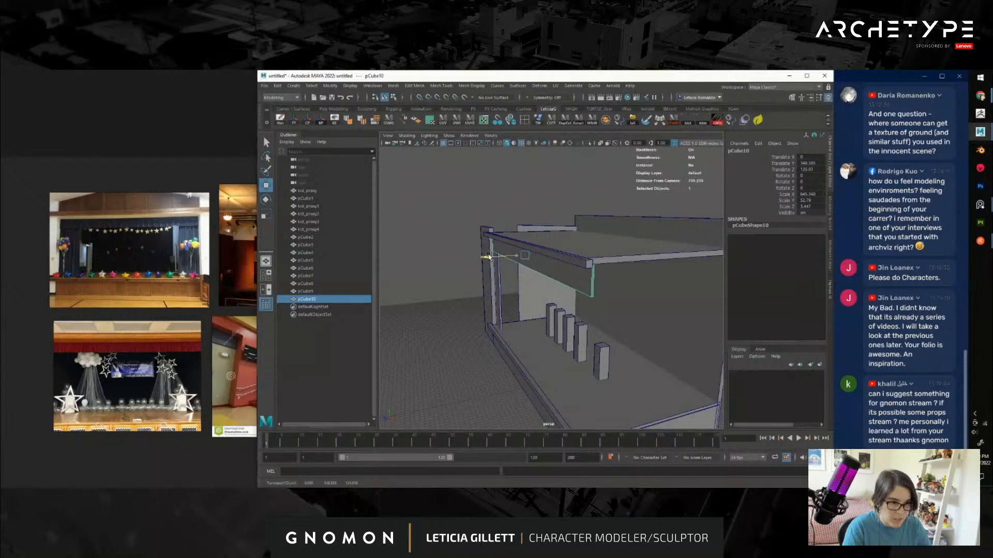
{"action": "left_click", "coordinate": [434, 234]}
Scale the valance board wider in X to span the stage opening out to the side panel
{"action": "left_click_drag", "start_coordinate": [433, 234], "coordinate": [599, 279], "text": "alt"}
{"action": "right_click_drag", "start_coordinate": [600, 279], "coordinate": [561, 295], "text": "alt"}
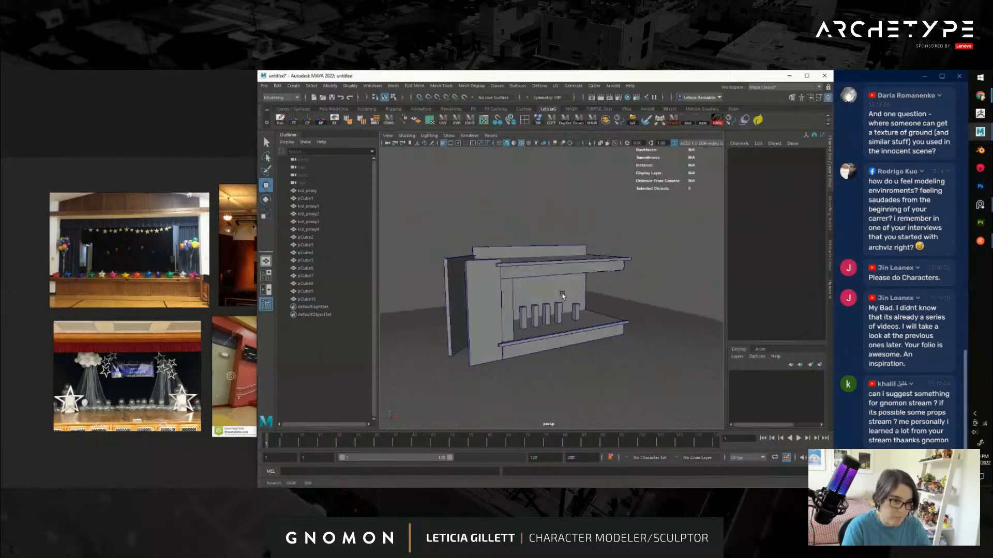
{"action": "left_click_drag", "start_coordinate": [560, 295], "coordinate": [532, 275], "text": "alt"}
{"action": "scroll", "coordinate": [537, 286], "scroll_direction": "up", "scroll_amount": 3}
{"action": "scroll", "coordinate": [525, 275], "scroll_direction": "down", "scroll_amount": 5}
{"action": "scroll", "coordinate": [532, 274], "scroll_direction": "up", "scroll_amount": 5}
{"action": "left_click", "coordinate": [568, 246]}
{"action": "key", "text": "r"}
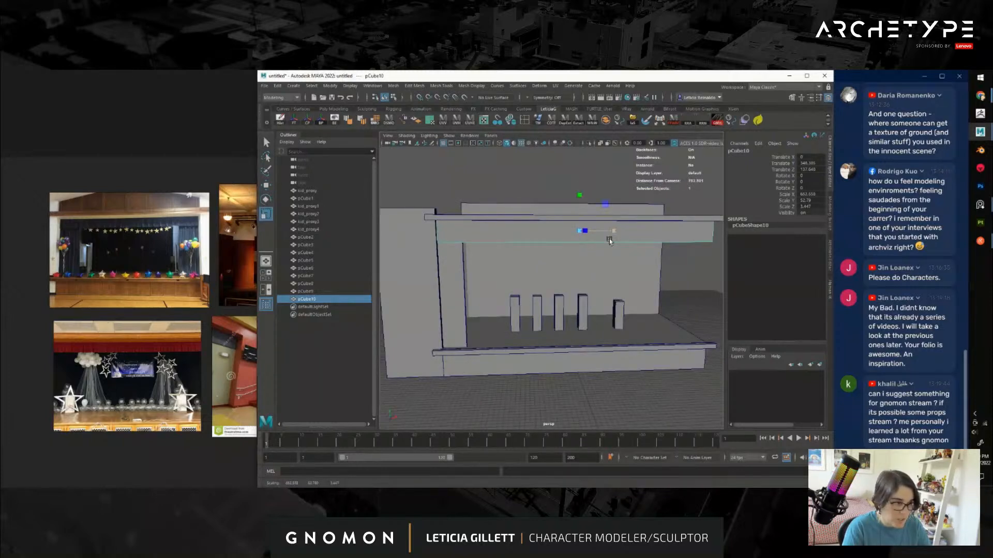
{"action": "left_click", "coordinate": [636, 396]}
Reduce the valance board to a single flat plane by deleting its other faces
{"action": "scroll", "coordinate": [633, 375], "scroll_direction": "down", "scroll_amount": 5}
{"action": "left_click_drag", "start_coordinate": [634, 350], "coordinate": [613, 343], "text": "alt"}
{"action": "scroll", "coordinate": [613, 343], "scroll_direction": "up", "scroll_amount": 5}
{"action": "middle_click_drag", "start_coordinate": [607, 355], "coordinate": [615, 346], "text": "alt"}
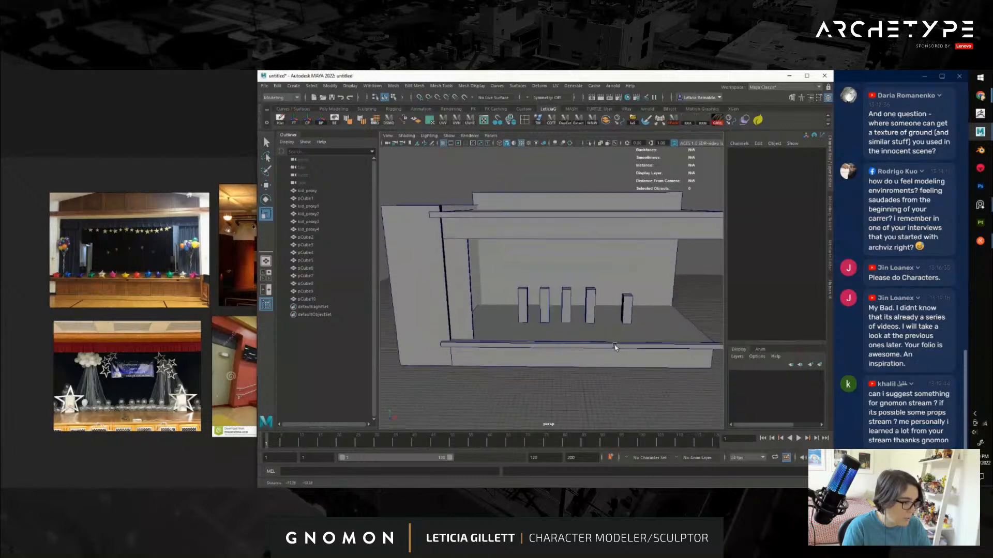
{"action": "left_click_drag", "start_coordinate": [615, 347], "coordinate": [594, 359], "text": "alt"}
{"action": "right_click_drag", "start_coordinate": [594, 359], "coordinate": [615, 330], "text": "alt"}
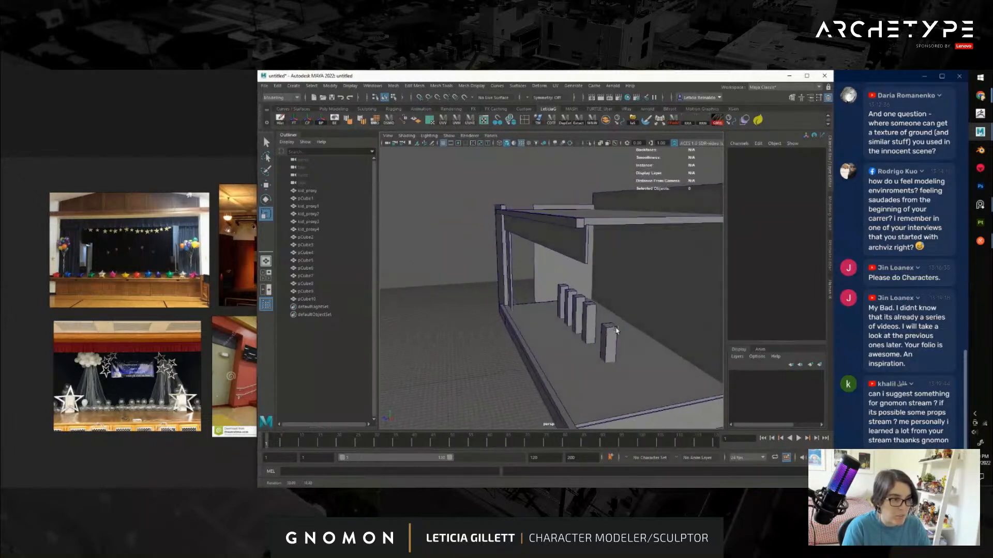
{"action": "left_click_drag", "start_coordinate": [615, 330], "coordinate": [572, 255], "text": "alt"}
{"action": "left_click", "coordinate": [572, 255]}
{"action": "right_click_drag", "start_coordinate": [571, 255], "coordinate": [512, 211]}
{"action": "left_click", "coordinate": [561, 245]}
{"action": "left_click_drag", "start_coordinate": [477, 175], "coordinate": [587, 324], "text": "ctrl+alt"}
{"action": "left_click", "coordinate": [579, 295]}
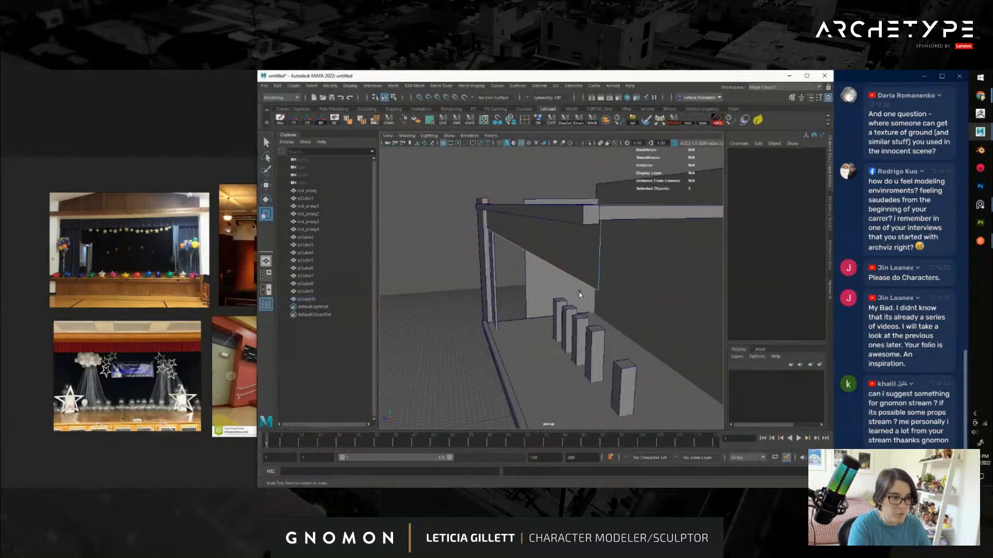
Reduce the narrow upright panel to its front face by removing its remaining faces
{"action": "left_click", "coordinate": [488, 243]}
{"action": "key", "text": "f"}
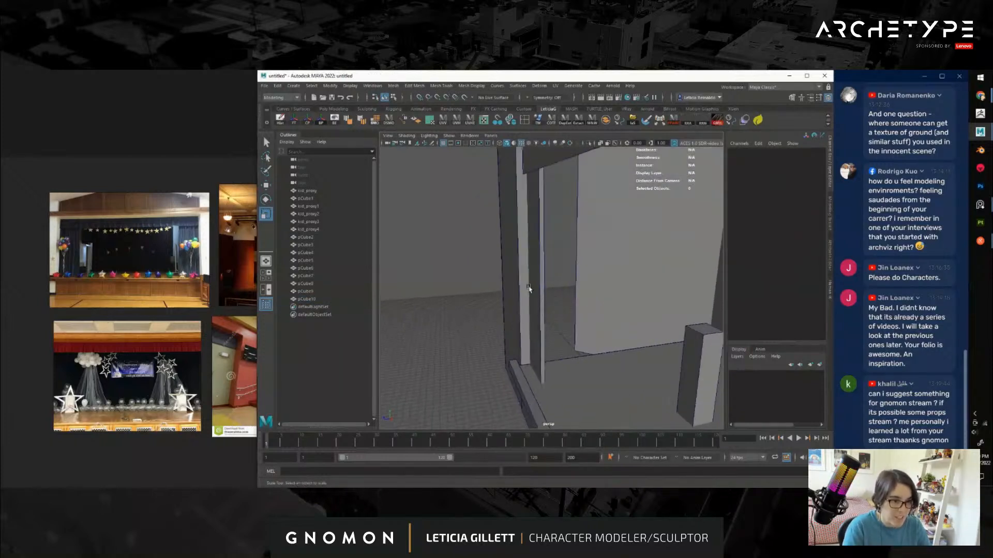
{"action": "key", "text": "F11"}
{"action": "left_click", "coordinate": [537, 227]}
{"action": "right_click_drag", "start_coordinate": [538, 228], "coordinate": [490, 178], "text": "alt"}
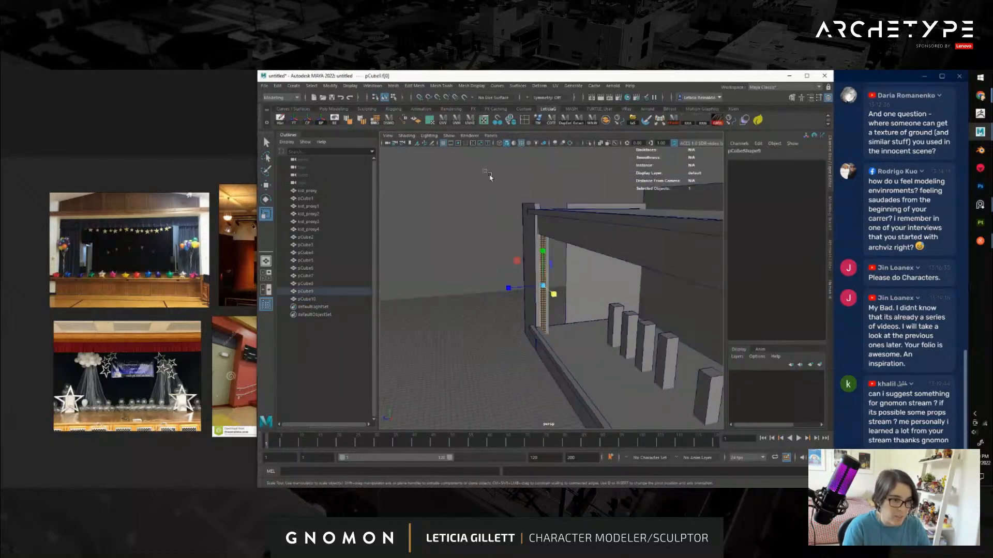
{"action": "left_click", "coordinate": [596, 333]}
{"action": "left_click_drag", "start_coordinate": [596, 332], "coordinate": [550, 285], "text": "alt"}
{"action": "left_click", "coordinate": [475, 260]}
{"action": "left_click", "coordinate": [656, 387]}
{"action": "right_click_drag", "start_coordinate": [656, 388], "coordinate": [618, 357], "text": "alt"}
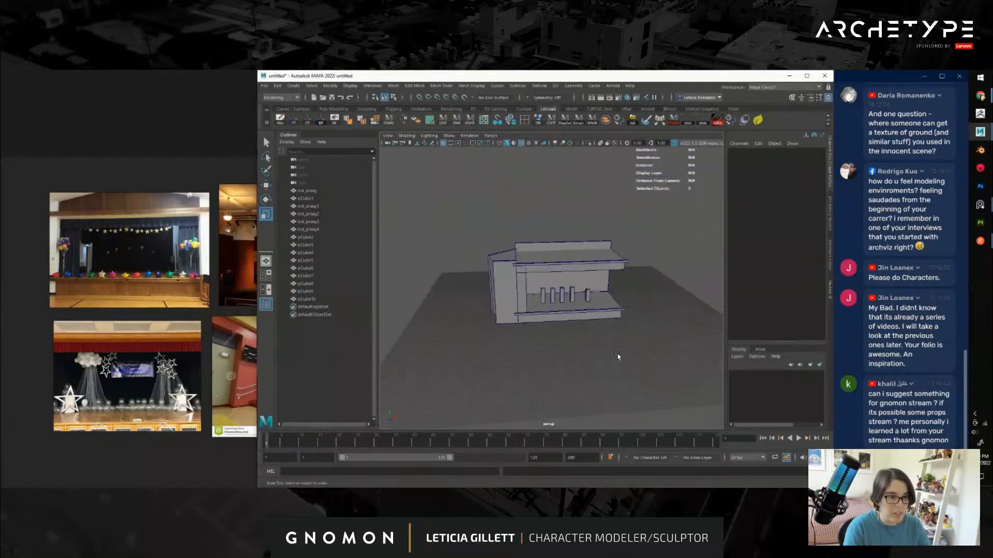
Widen the narrow upright panel by moving its inner vertical edge slightly toward the stage's centre
{"action": "left_click_drag", "start_coordinate": [618, 357], "coordinate": [491, 283], "text": "alt"}
{"action": "scroll", "coordinate": [566, 320], "scroll_direction": "up", "scroll_amount": 3}
{"action": "scroll", "coordinate": [474, 265], "scroll_direction": "up", "scroll_amount": 4}
{"action": "right_click_drag", "start_coordinate": [491, 283], "coordinate": [474, 255]}
{"action": "left_click", "coordinate": [475, 254]}
{"action": "key", "text": "w"}
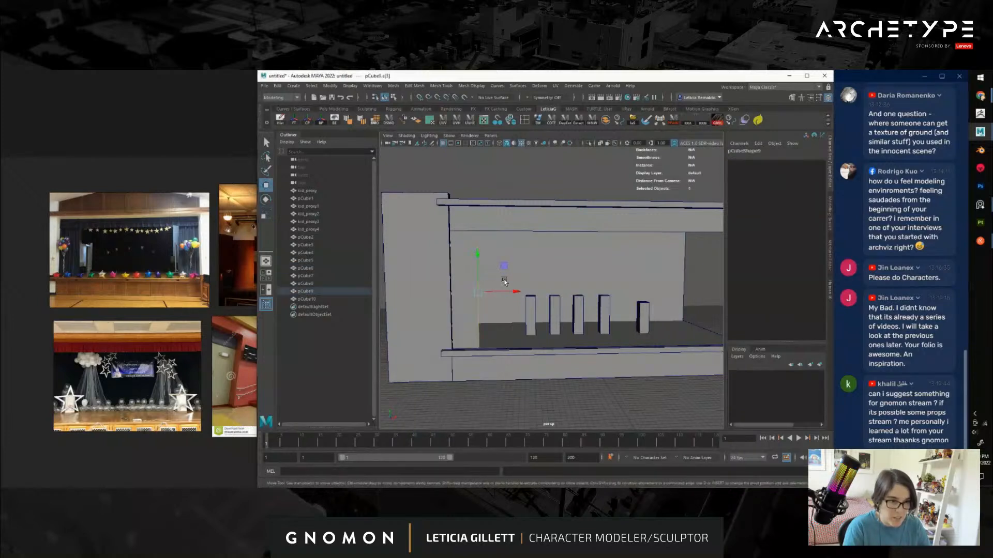
{"action": "left_click_drag", "start_coordinate": [505, 291], "coordinate": [515, 290]}
{"action": "right_click_drag", "start_coordinate": [471, 248], "coordinate": [495, 227]}
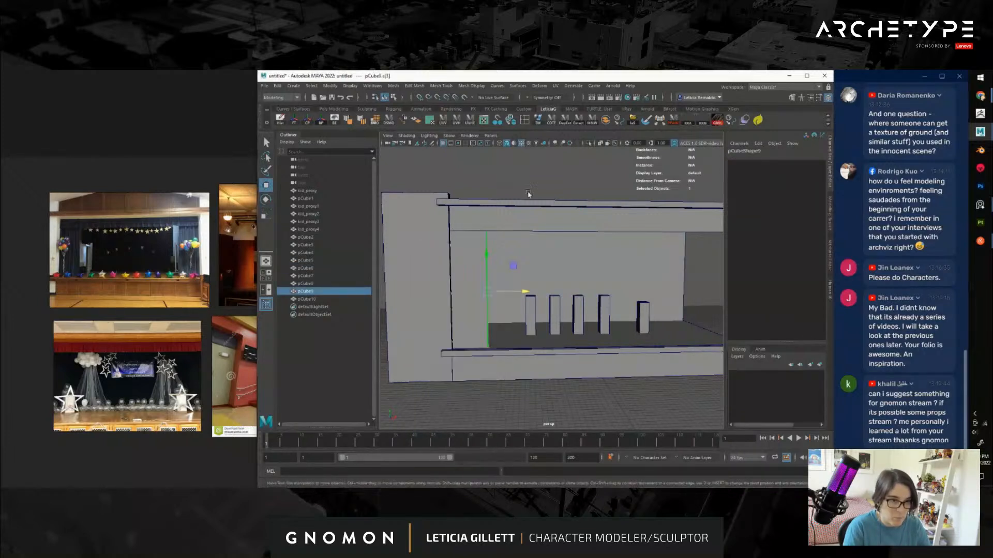
Group the side panel, the angled side wall and the narrow upright panel together
{"action": "left_click", "coordinate": [528, 194]}
{"action": "scroll", "coordinate": [538, 227], "scroll_direction": "down", "scroll_amount": 5}
{"action": "left_click_drag", "start_coordinate": [553, 284], "coordinate": [478, 330], "text": "alt"}
{"action": "left_click", "coordinate": [425, 253], "text": "shift"}
{"action": "left_click_drag", "start_coordinate": [425, 253], "coordinate": [412, 193], "text": "alt"}
{"action": "key", "text": "ctrl+g"}
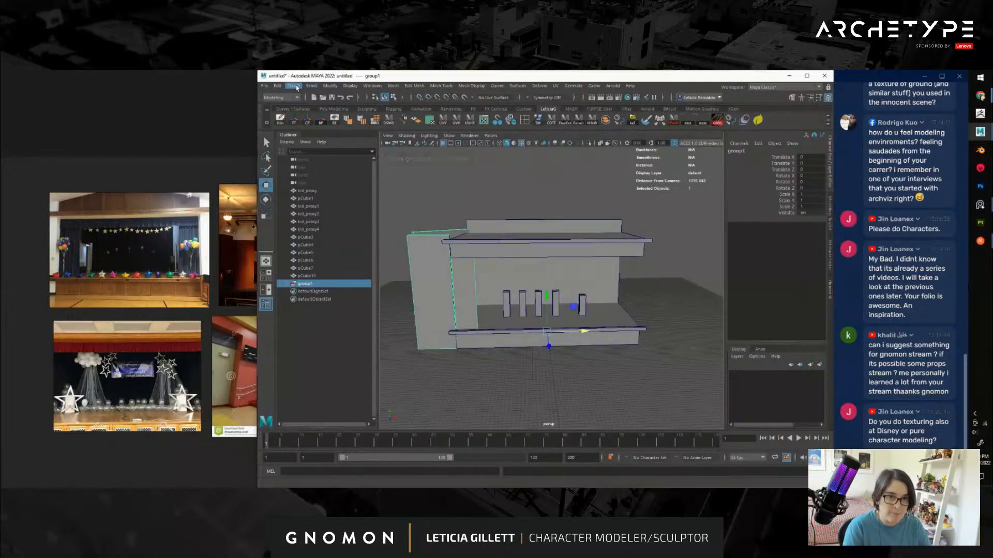
Mirror the grouped side pieces to the stage's opposite side as one instance using Duplicate Special with an X scale of -1
{"action": "left_click", "coordinate": [298, 88]}
{"action": "mouse_move", "coordinate": [335, 88]}
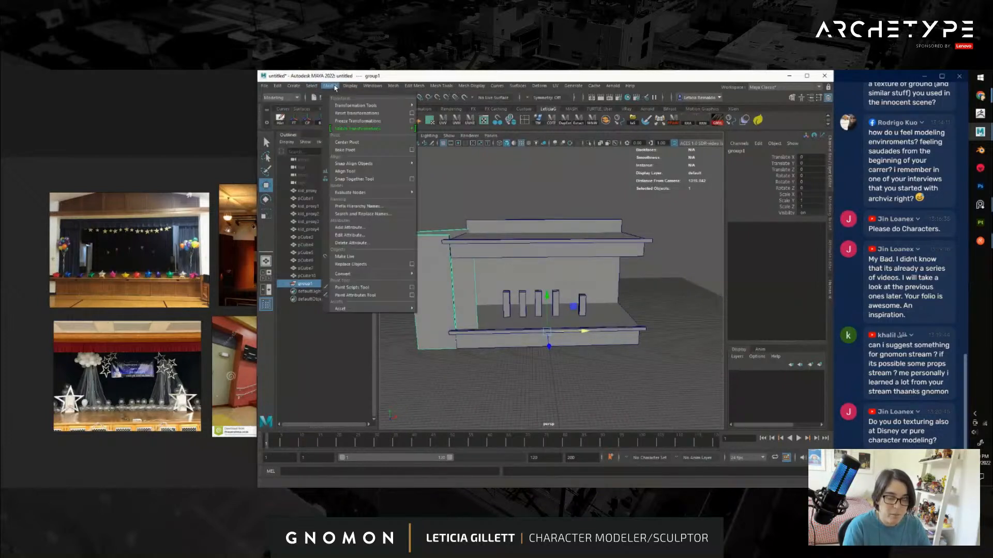
{"action": "mouse_move", "coordinate": [278, 87]}
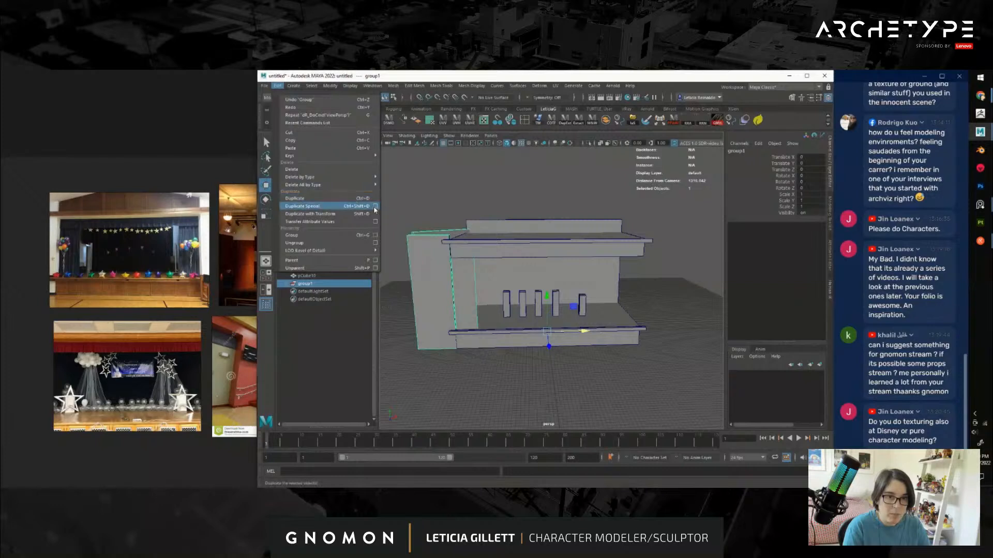
{"action": "left_click", "coordinate": [375, 206]}
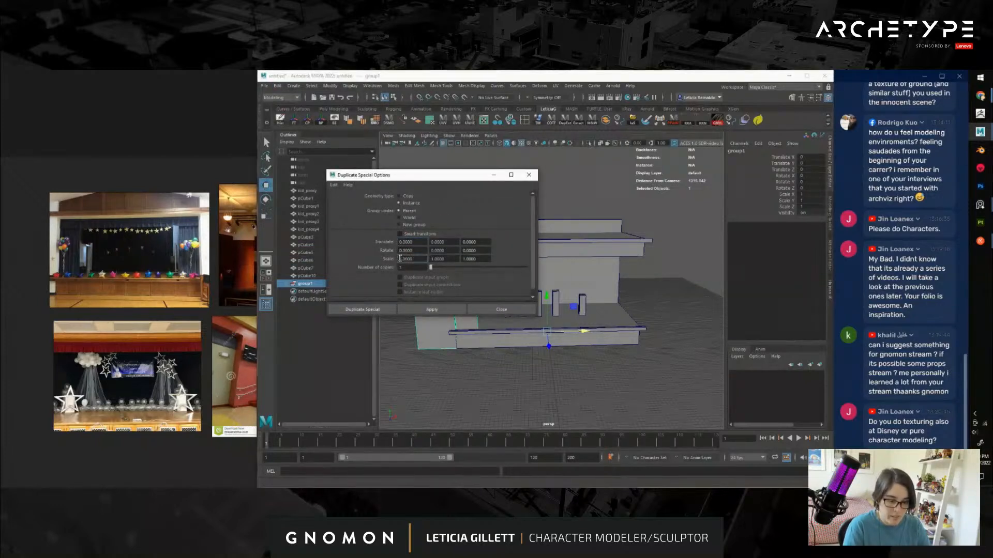
{"action": "left_click", "coordinate": [441, 306]}
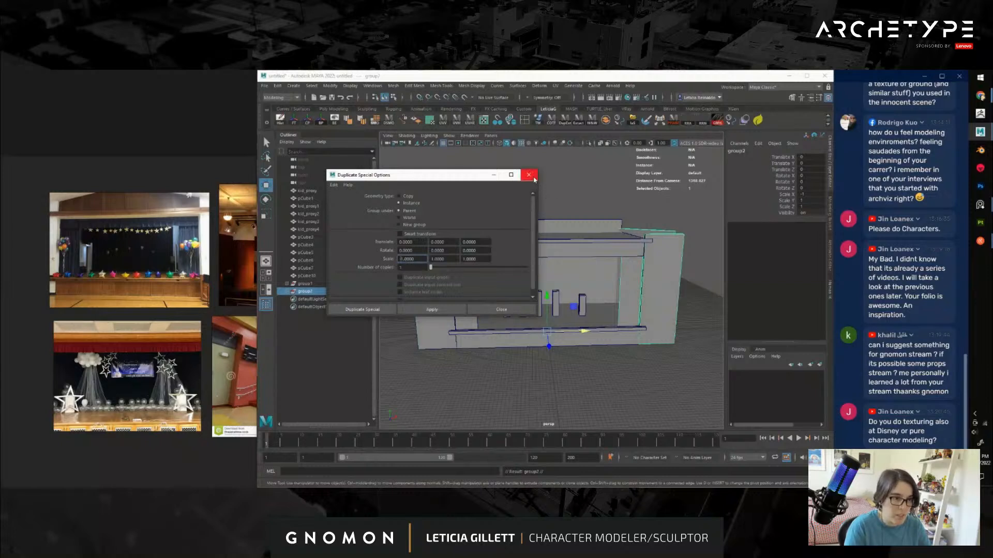
{"action": "left_click", "coordinate": [534, 179]}
{"action": "left_click", "coordinate": [536, 185]}
Try raising the top vertices of the angled side wall to test the mirrored instance, and undo the change
{"action": "left_click", "coordinate": [435, 243]}
{"action": "right_click_drag", "start_coordinate": [435, 242], "coordinate": [397, 238]}
{"action": "left_click_drag", "start_coordinate": [392, 221], "coordinate": [456, 242]}
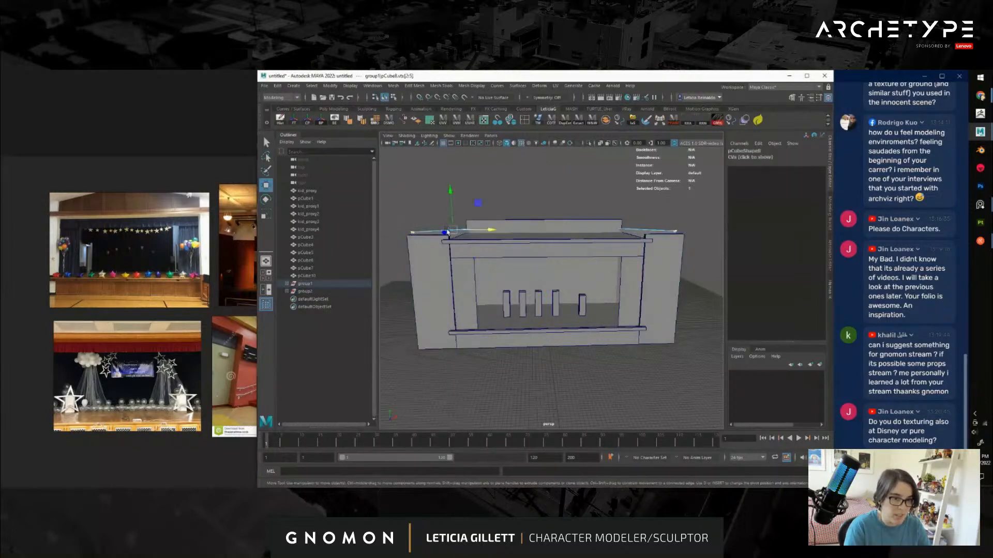
{"action": "left_click_drag", "start_coordinate": [449, 192], "coordinate": [443, 147]}
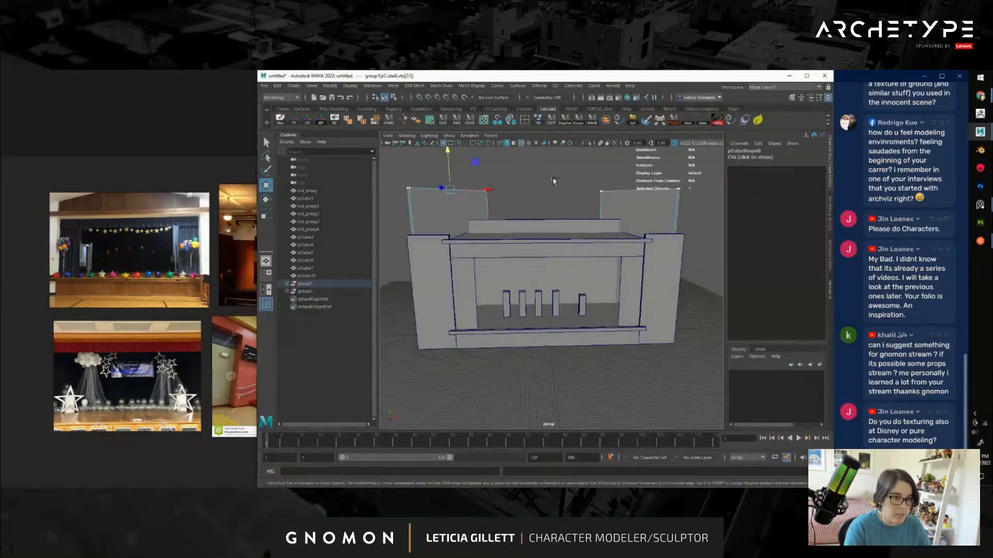
{"action": "key", "text": "ctrl+z"}
{"action": "key", "text": "ctrl+z"}
Examine the mirrored stage block-out from above, from the front, up close and from a distance
{"action": "right_click_drag", "start_coordinate": [584, 274], "coordinate": [536, 284], "text": "alt"}
{"action": "left_click_drag", "start_coordinate": [536, 284], "coordinate": [574, 305], "text": "alt"}
{"action": "right_click_drag", "start_coordinate": [495, 262], "coordinate": [552, 217]}
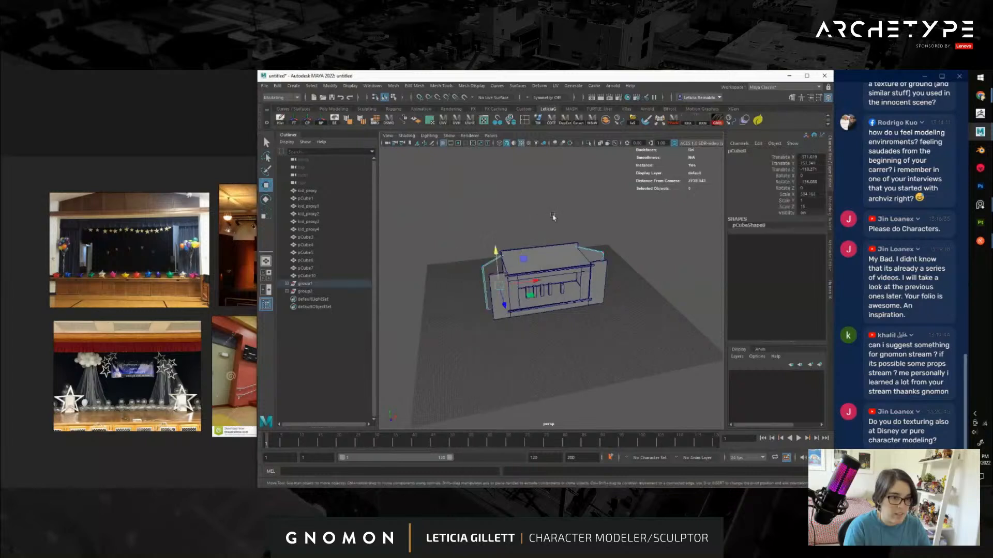
{"action": "left_click", "coordinate": [553, 218]}
{"action": "left_click_drag", "start_coordinate": [563, 305], "coordinate": [533, 282], "text": "alt"}
{"action": "right_click_drag", "start_coordinate": [533, 282], "coordinate": [582, 287], "text": "alt"}
{"action": "left_click_drag", "start_coordinate": [582, 288], "coordinate": [545, 301], "text": "alt"}
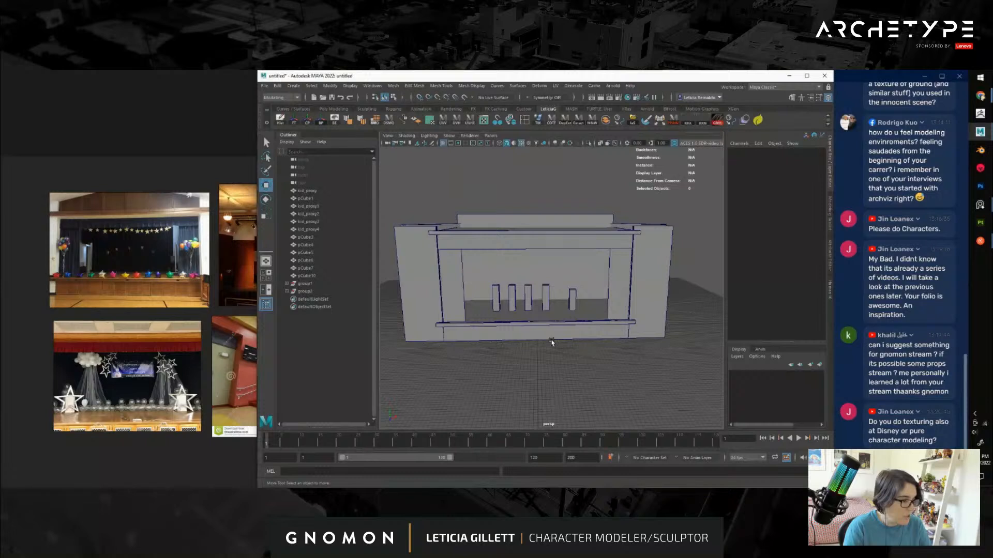
{"action": "left_click_drag", "start_coordinate": [551, 342], "coordinate": [627, 339], "text": "alt"}
{"action": "left_click_drag", "start_coordinate": [595, 325], "coordinate": [532, 299], "text": "alt"}
{"action": "scroll", "coordinate": [552, 321], "scroll_direction": "up", "scroll_amount": 3}
{"action": "scroll", "coordinate": [589, 311], "scroll_direction": "up", "scroll_amount": 3}
{"action": "scroll", "coordinate": [515, 333], "scroll_direction": "down", "scroll_amount": 7}
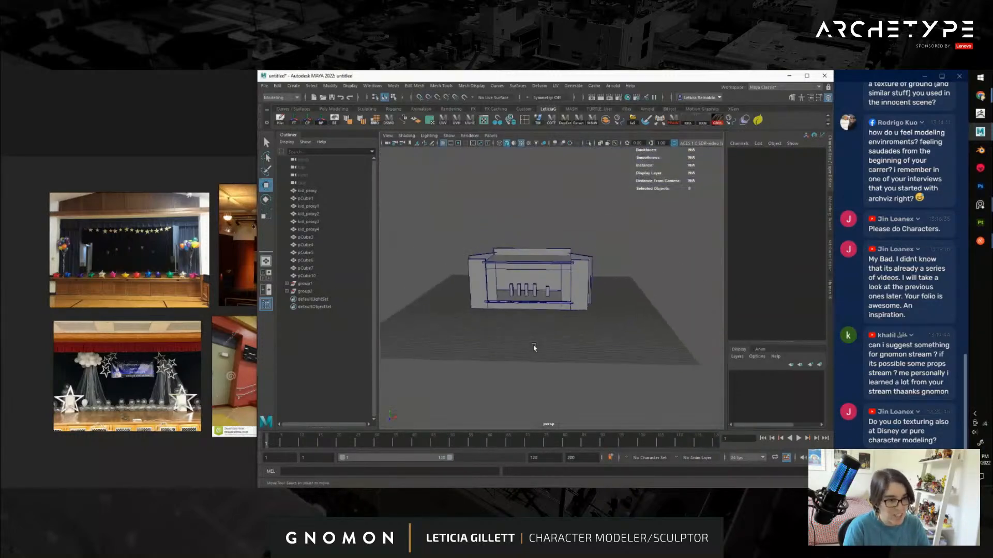
Create a polygon plane and scale it up into a large ground surface around the stage
{"action": "left_click_drag", "start_coordinate": [534, 348], "coordinate": [512, 366], "text": "alt"}
{"action": "key", "text": "space"}
{"action": "left_click", "coordinate": [457, 246]}
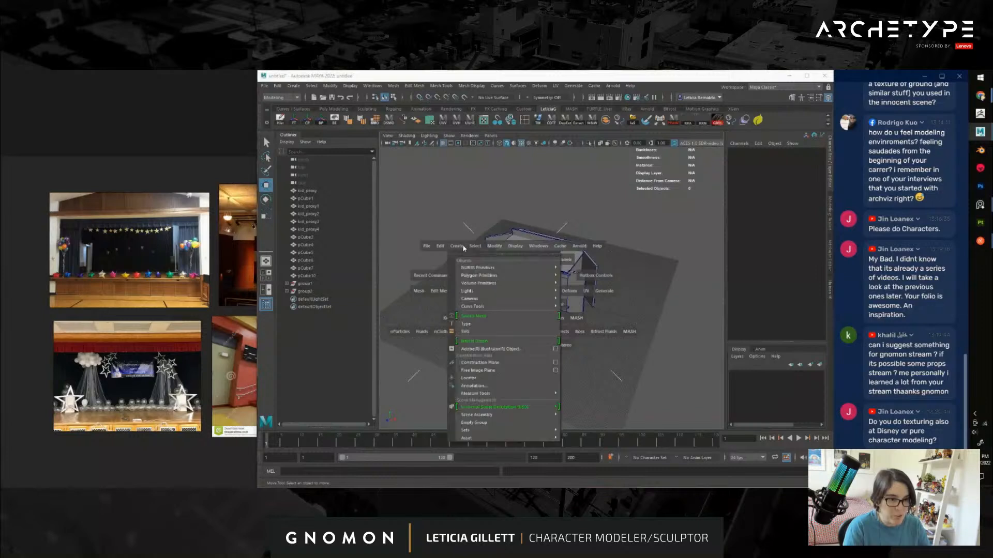
{"action": "mouse_move", "coordinate": [521, 276]}
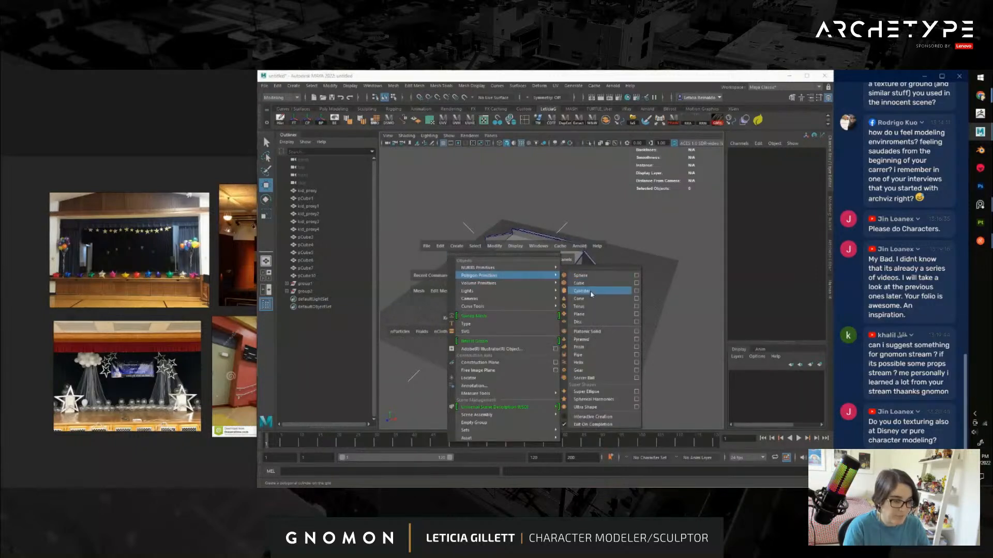
{"action": "left_click", "coordinate": [579, 314]}
{"action": "key", "text": "r"}
{"action": "left_click_drag", "start_coordinate": [539, 292], "coordinate": [641, 301]}
{"action": "left_click", "coordinate": [702, 309]}
Add a new camera to the scene and rename it shotCAM
{"action": "scroll", "coordinate": [570, 298], "scroll_direction": "up", "scroll_amount": 5}
{"action": "middle_click_drag", "start_coordinate": [570, 298], "coordinate": [549, 314], "text": "alt"}
{"action": "mouse_move", "coordinate": [548, 315]}
{"action": "left_mouse_down", "text": "alt"}
{"action": "mouse_move", "coordinate": [627, 312]}
{"action": "mouse_move", "coordinate": [585, 310]}
{"action": "mouse_move", "coordinate": [567, 297]}
{"action": "mouse_move", "coordinate": [546, 306]}
{"action": "mouse_move", "coordinate": [696, 321]}
{"action": "mouse_move", "coordinate": [532, 305]}
{"action": "left_mouse_up", "text": "alt"}
{"action": "scroll", "coordinate": [582, 316], "scroll_direction": "up", "scroll_amount": 3}
{"action": "right_click_drag", "start_coordinate": [533, 305], "coordinate": [556, 319], "text": "alt"}
{"action": "middle_click_drag", "start_coordinate": [556, 319], "coordinate": [530, 315], "text": "alt"}
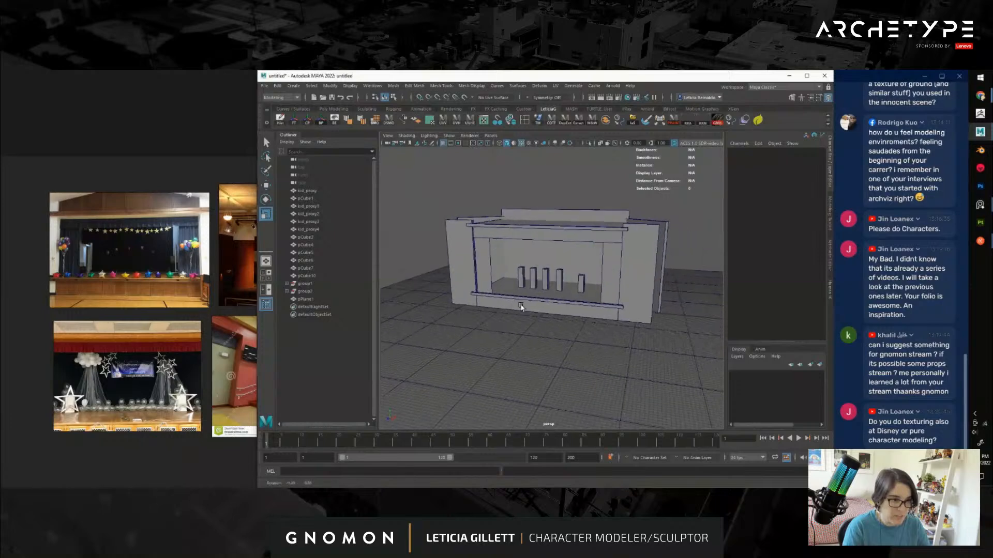
{"action": "left_click_drag", "start_coordinate": [530, 315], "coordinate": [604, 356], "text": "alt"}
{"action": "key", "text": "space"}
{"action": "left_click", "coordinate": [508, 290]}
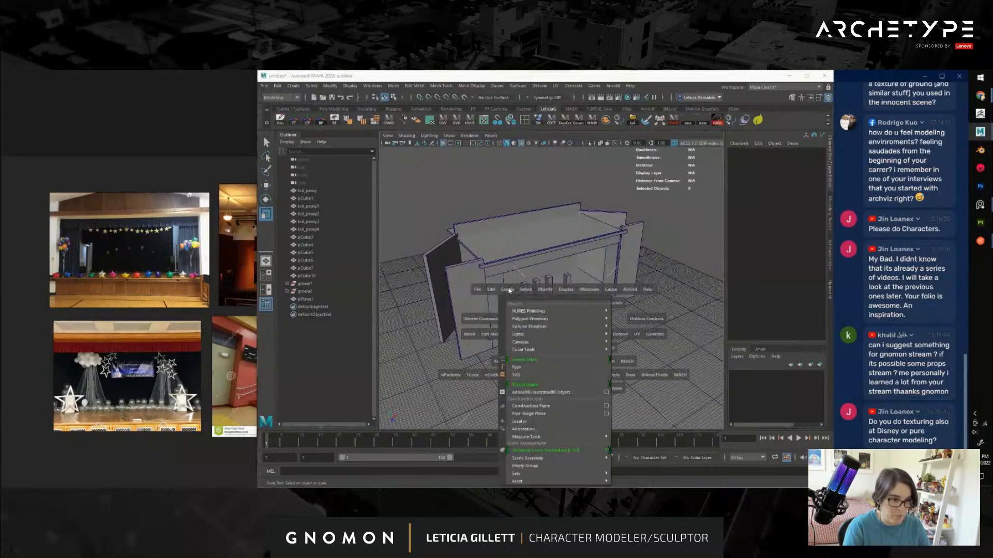
{"action": "mouse_move", "coordinate": [520, 319]}
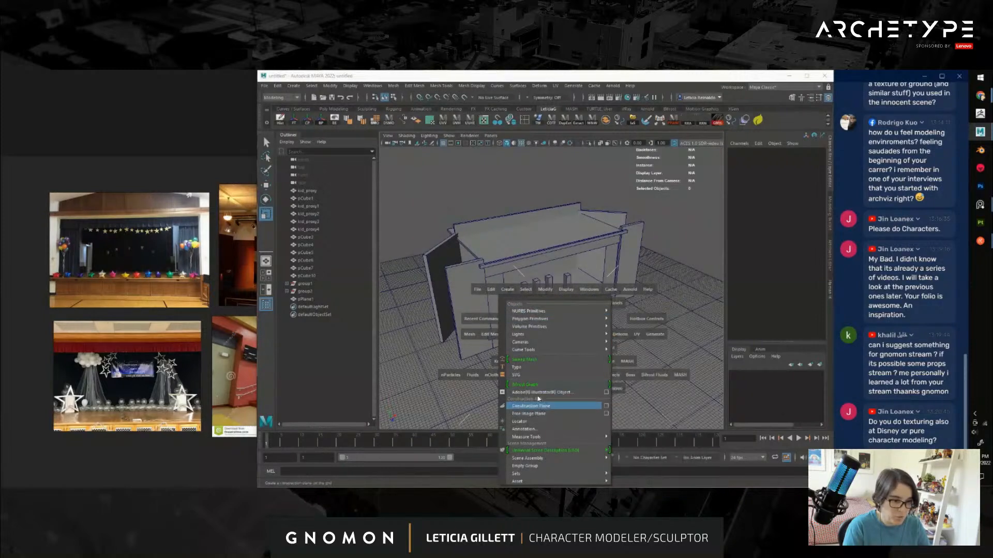
{"action": "mouse_move", "coordinate": [542, 342]}
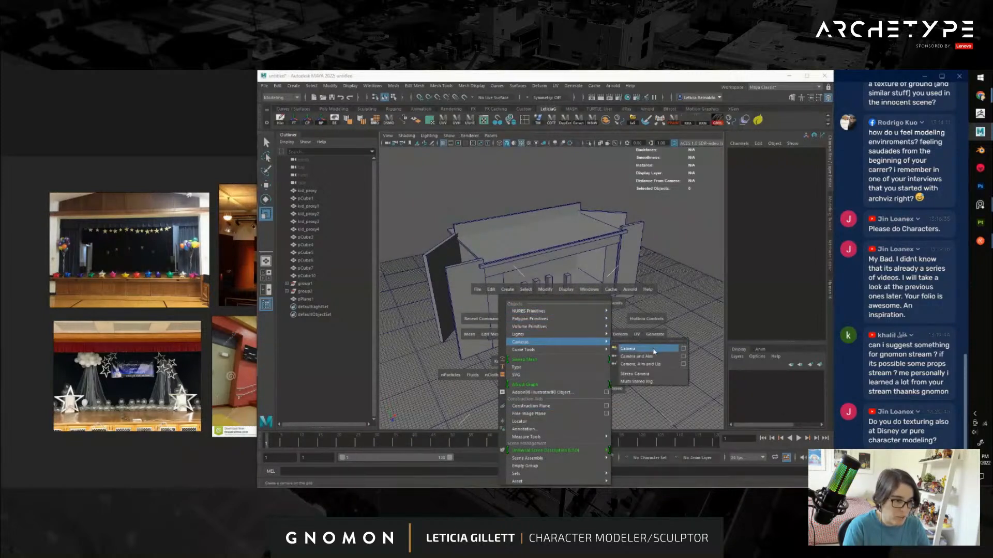
{"action": "left_click", "coordinate": [631, 344]}
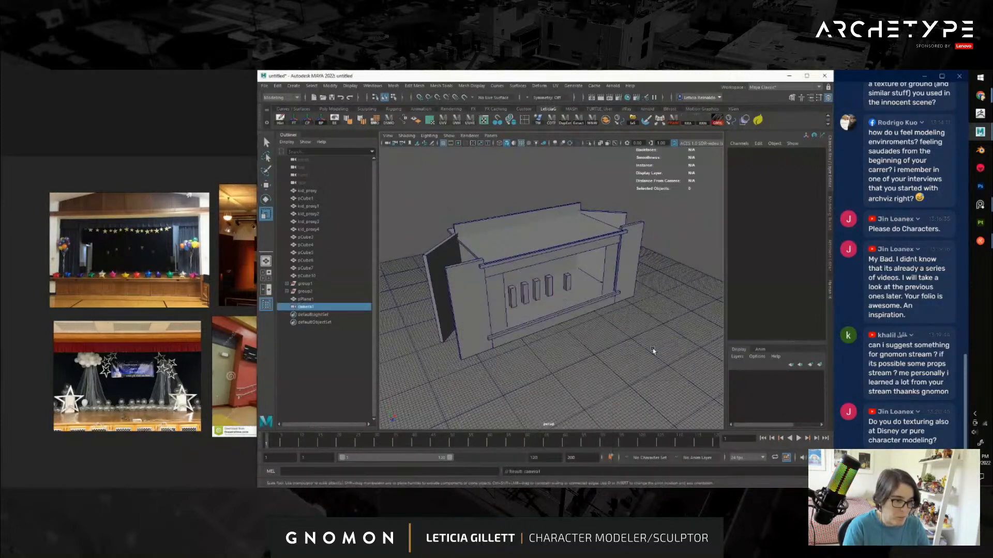
{"action": "double_click", "coordinate": [309, 309]}
{"action": "type", "text": "c"}
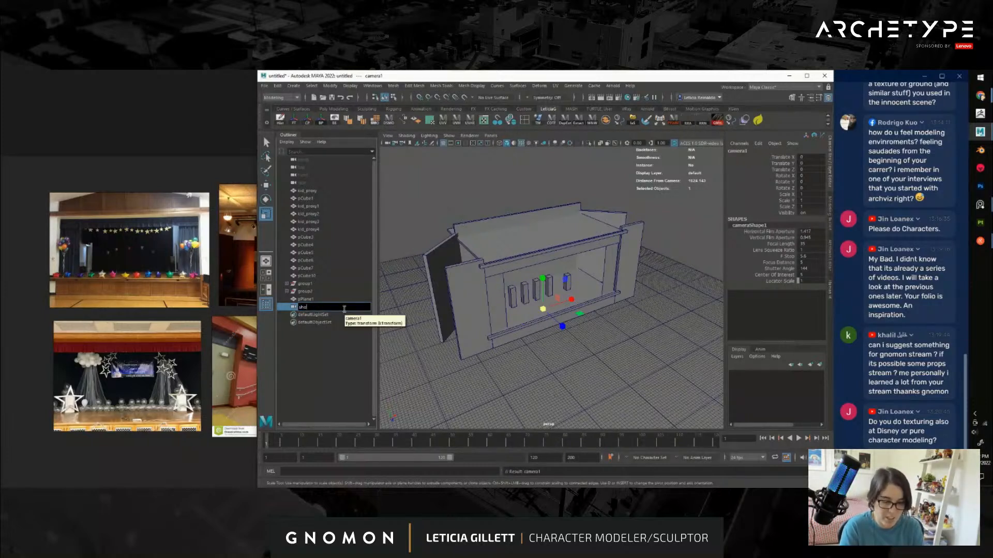
{"action": "key", "text": "Return"}
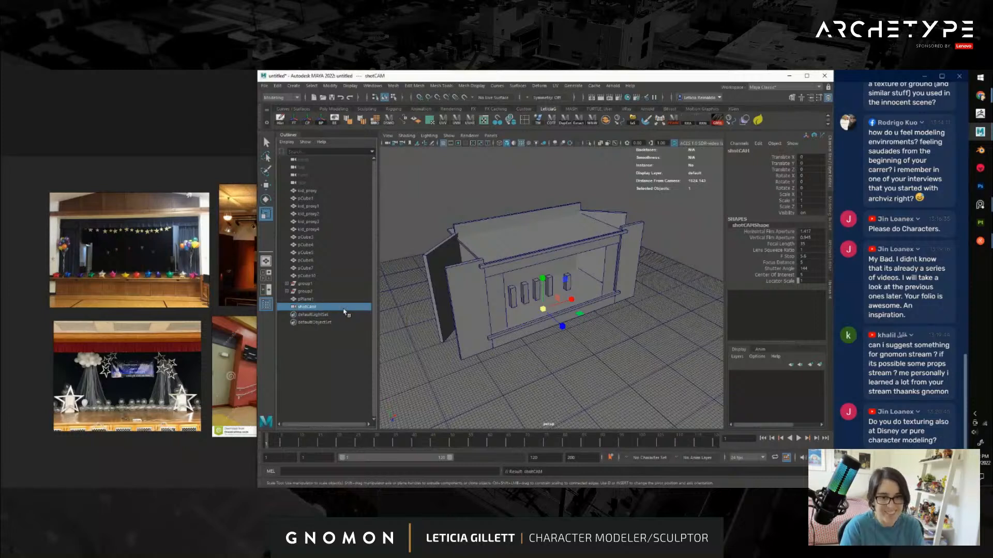
Look through shotCAM with the camera pulled back in front of the stage and the resolution gate displayed
{"action": "left_click", "coordinate": [490, 135]}
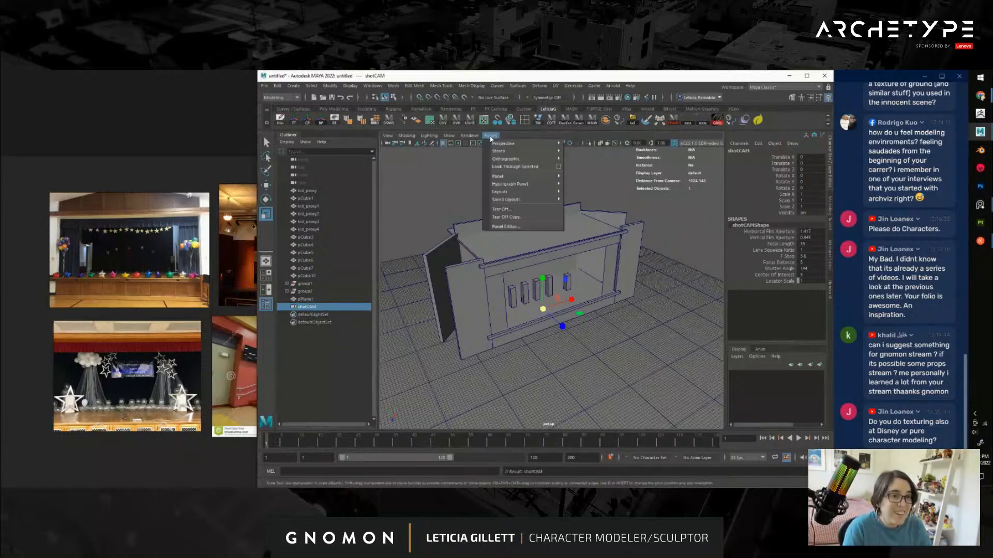
{"action": "mouse_move", "coordinate": [537, 143]}
{"action": "left_click", "coordinate": [595, 152]}
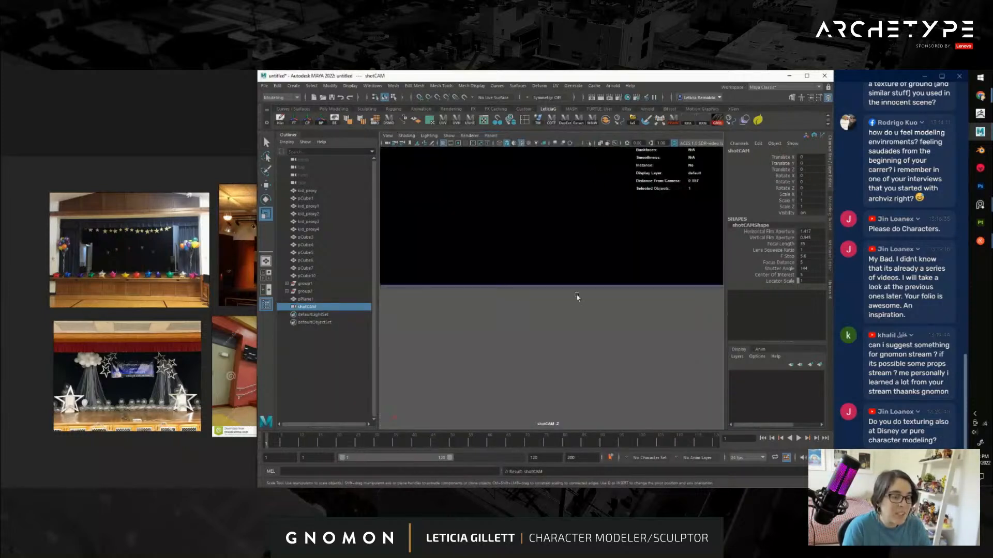
{"action": "scroll", "coordinate": [553, 289], "scroll_direction": "down", "scroll_amount": 5}
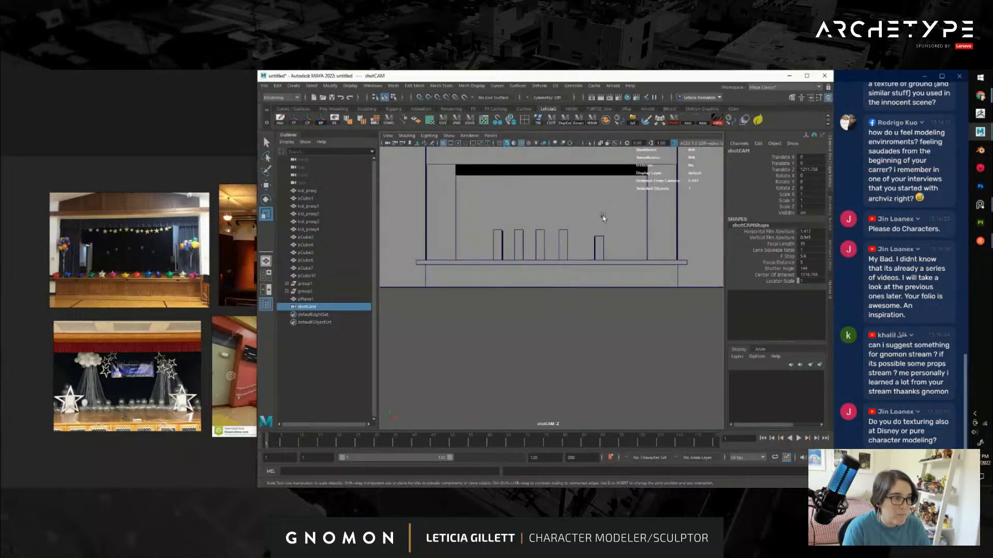
{"action": "middle_click_drag", "start_coordinate": [555, 254], "coordinate": [569, 313], "text": "alt"}
{"action": "left_click", "coordinate": [457, 144]}
Move shotCAM closer and centre it so the stage front fills the resolution gate in a frontal view
{"action": "scroll", "coordinate": [572, 316], "scroll_direction": "up", "scroll_amount": 5}
{"action": "right_click_drag", "start_coordinate": [564, 297], "coordinate": [567, 301], "text": "alt"}
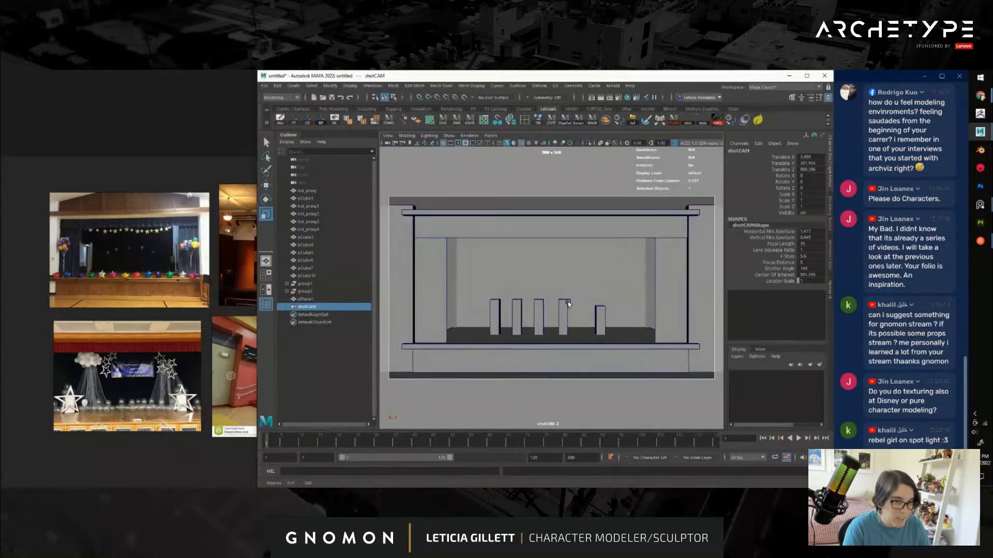
{"action": "scroll", "coordinate": [568, 303], "scroll_direction": "up", "scroll_amount": 3}
{"action": "middle_click_drag", "start_coordinate": [570, 302], "coordinate": [563, 294], "text": "alt"}
{"action": "right_click_drag", "start_coordinate": [551, 278], "coordinate": [553, 280], "text": "alt"}
{"action": "middle_click_drag", "start_coordinate": [540, 282], "coordinate": [538, 284], "text": "alt"}
Orbit shotCAM to a low three-quarter view and move in on the stage opening with the kid proxies
{"action": "left_click_drag", "start_coordinate": [539, 284], "coordinate": [511, 288], "text": "alt"}
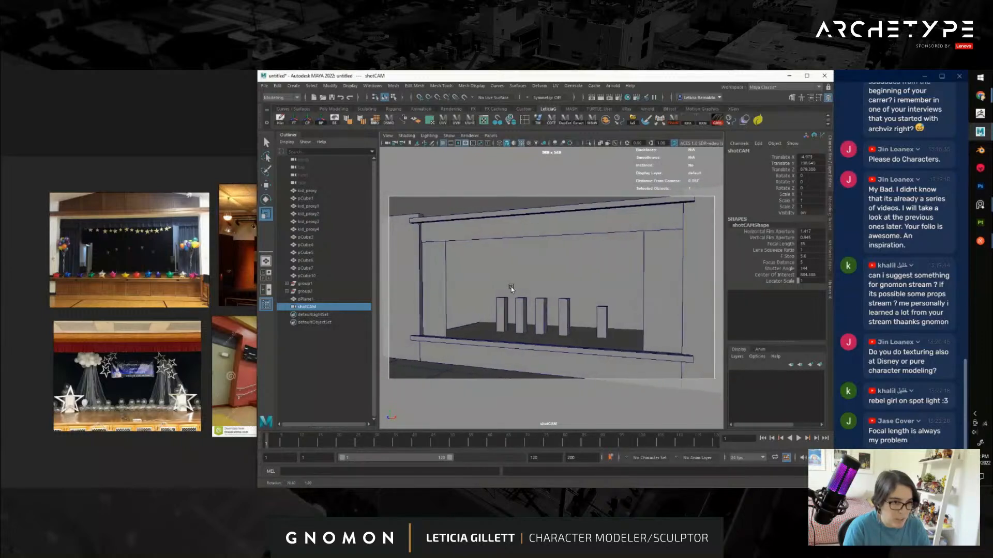
{"action": "middle_click_drag", "start_coordinate": [537, 287], "coordinate": [523, 280], "text": "alt"}
{"action": "right_click_drag", "start_coordinate": [523, 279], "coordinate": [533, 299], "text": "alt"}
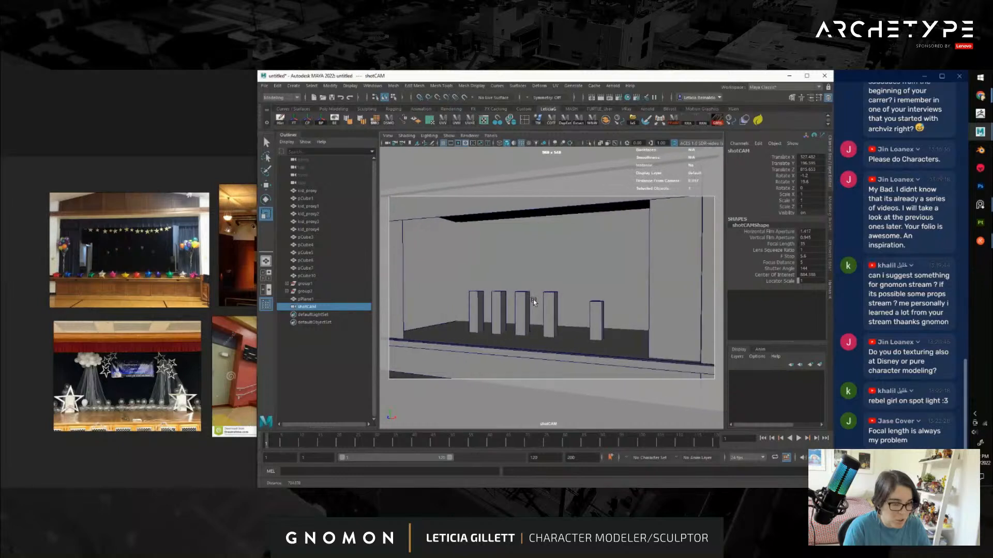
{"action": "left_click_drag", "start_coordinate": [533, 300], "coordinate": [573, 290], "text": "alt"}
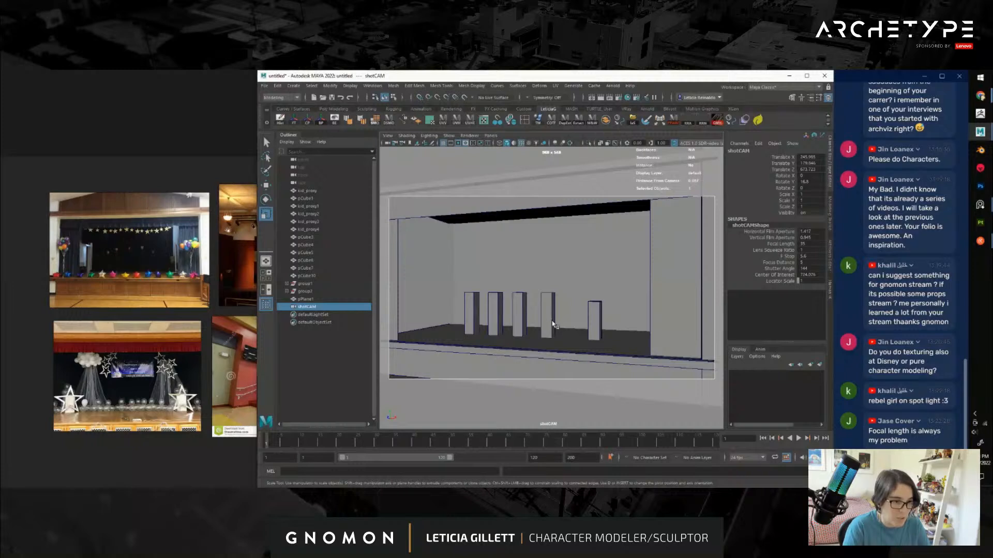
Fine-tune shotCAM's height, distance and tilt so the ceiling, floor edge and kid proxies are framed within the gate
{"action": "middle_click_drag", "start_coordinate": [552, 324], "coordinate": [549, 322], "text": "alt"}
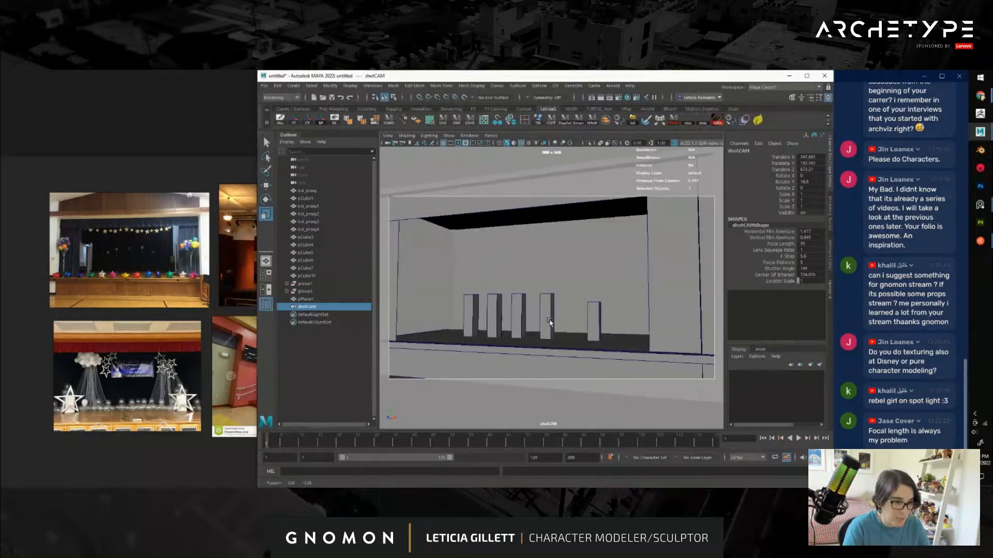
{"action": "left_click_drag", "start_coordinate": [549, 320], "coordinate": [549, 319], "text": "alt"}
{"action": "middle_click_drag", "start_coordinate": [561, 321], "coordinate": [550, 326], "text": "alt"}
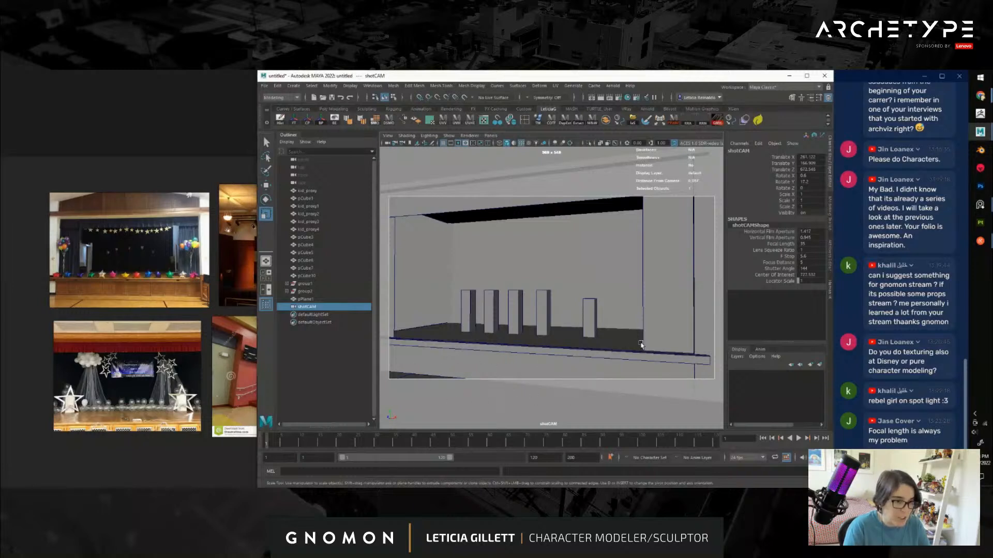
{"action": "right_click_drag", "start_coordinate": [644, 335], "coordinate": [640, 334], "text": "alt"}
{"action": "middle_click_drag", "start_coordinate": [640, 334], "coordinate": [639, 337], "text": "alt"}
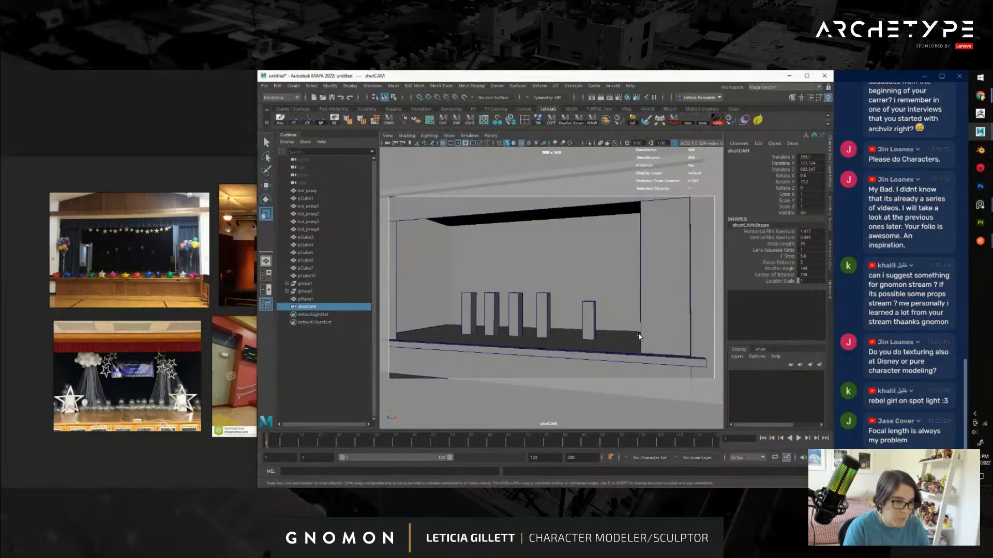
{"action": "left_click_drag", "start_coordinate": [636, 338], "coordinate": [635, 339], "text": "alt"}
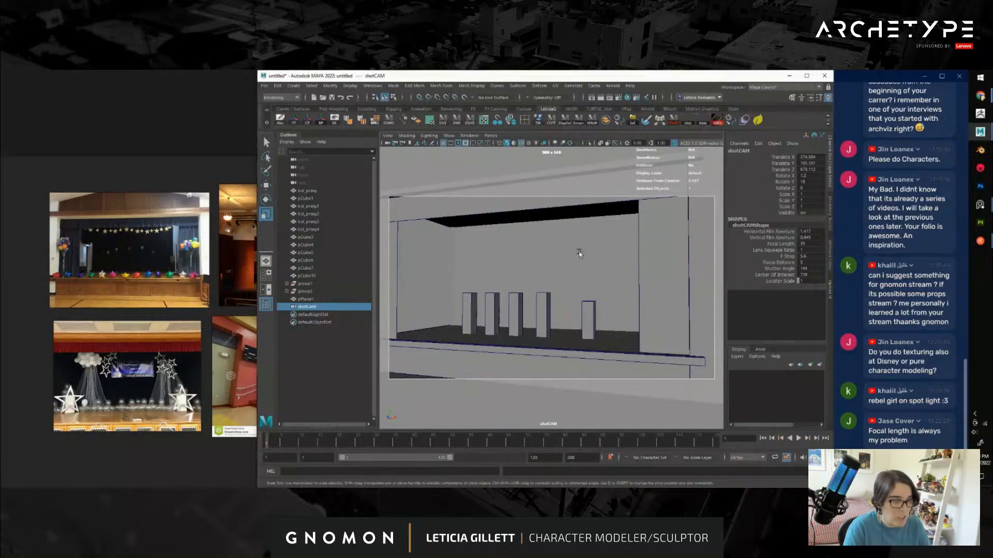
{"action": "middle_click_drag", "start_coordinate": [573, 315], "coordinate": [579, 316], "text": "alt"}
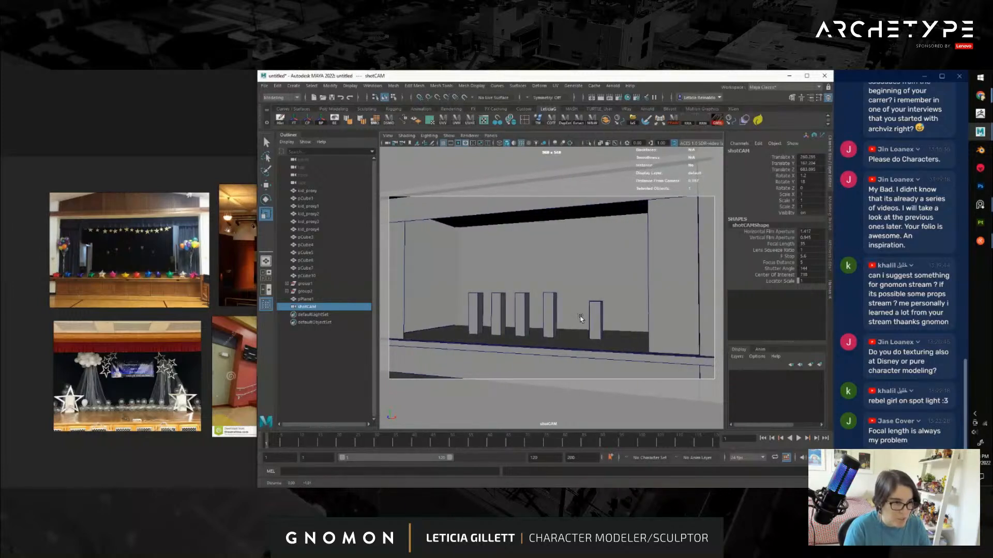
Launch the Epic Pen screen-drawing overlay on top of the camera view
{"action": "left_click", "coordinate": [980, 77]}
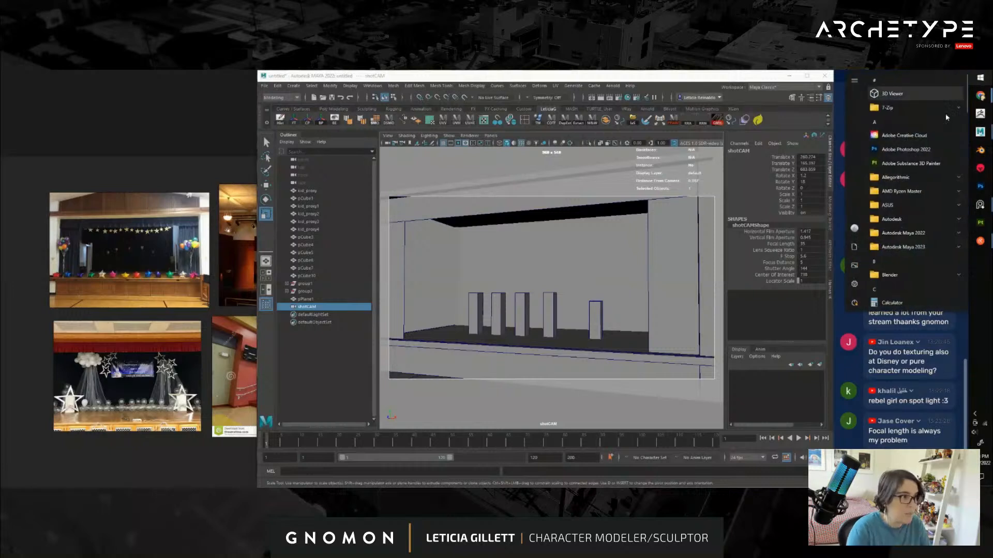
{"action": "type", "text": "epic"}
{"action": "key", "text": "Return"}
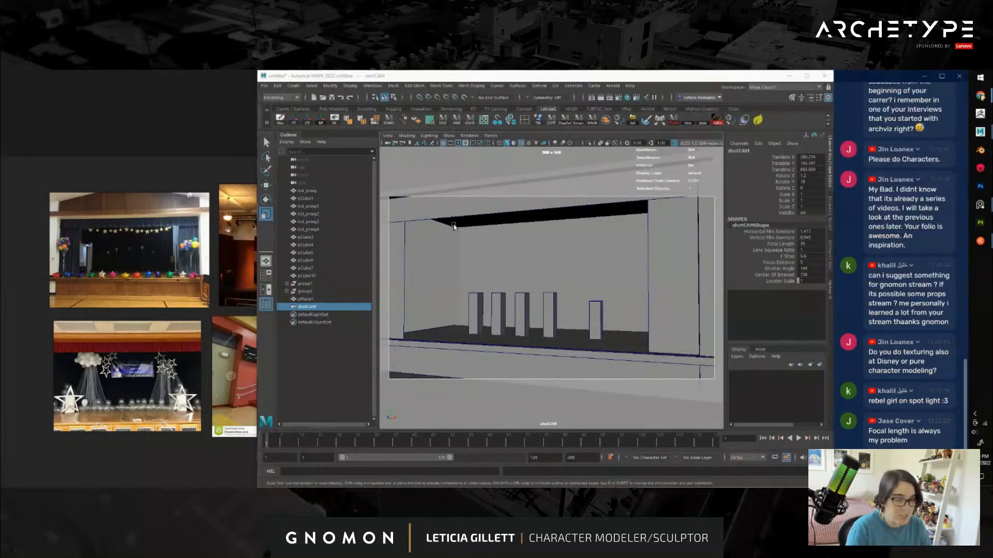
Draw a black vertical guide line across the camera frame through the first kid proxy, and clear it
{"action": "left_click", "coordinate": [337, 178]}
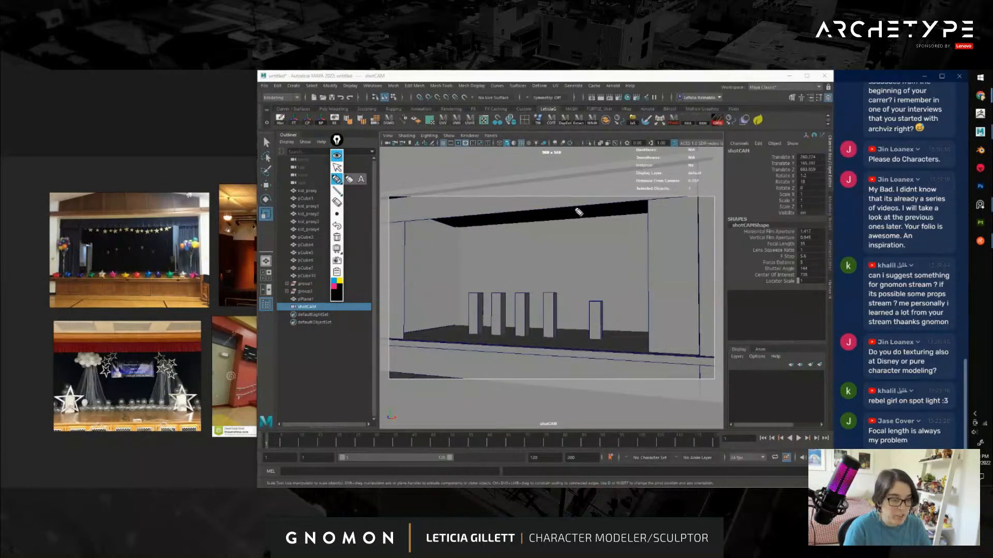
{"action": "left_click_drag", "start_coordinate": [476, 195], "coordinate": [480, 384]}
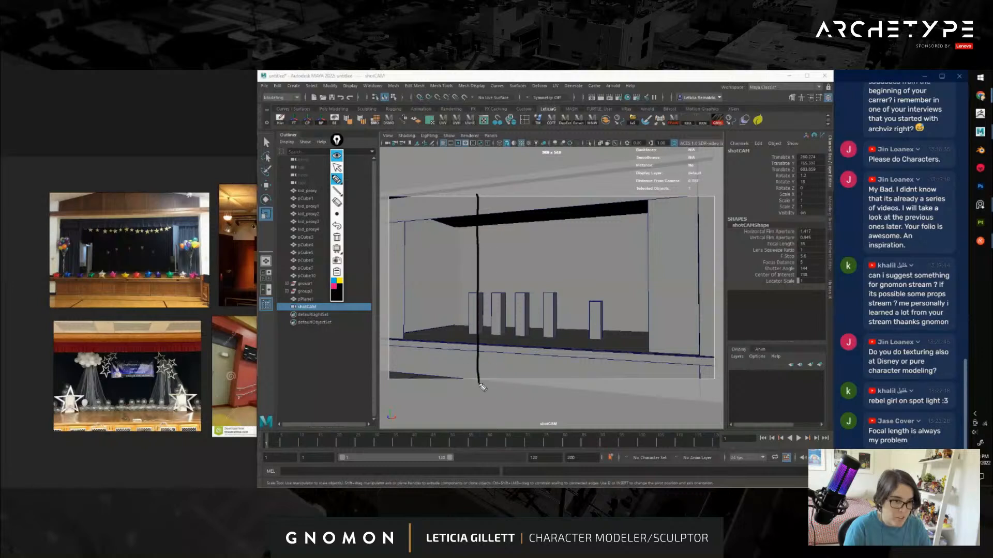
{"action": "left_click", "coordinate": [337, 238]}
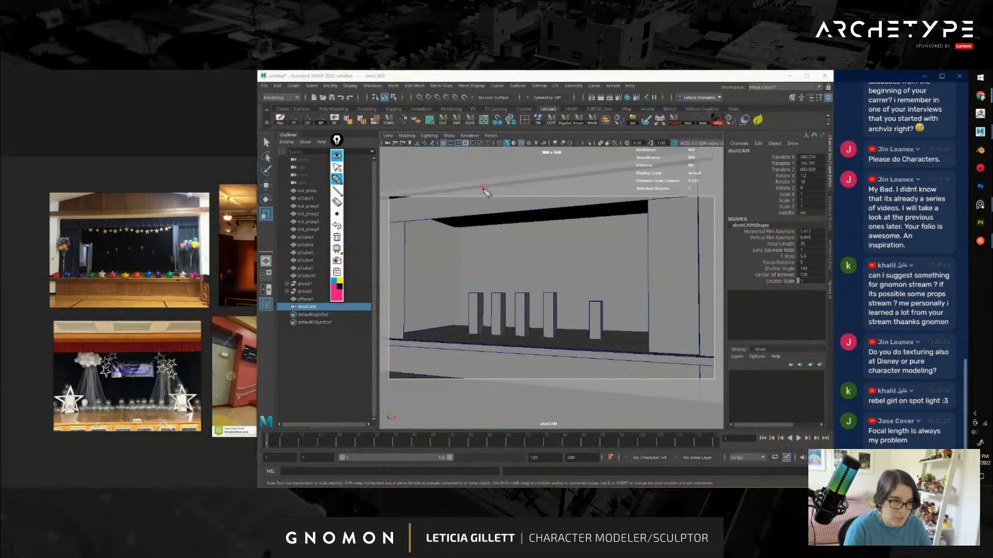
Draw a pink rule-of-thirds grid over the camera frame, circle the intersection by the lone kid proxy, and clear the drawing
{"action": "left_click_drag", "start_coordinate": [482, 188], "coordinate": [480, 386]}
{"action": "left_click_drag", "start_coordinate": [611, 175], "coordinate": [619, 395]}
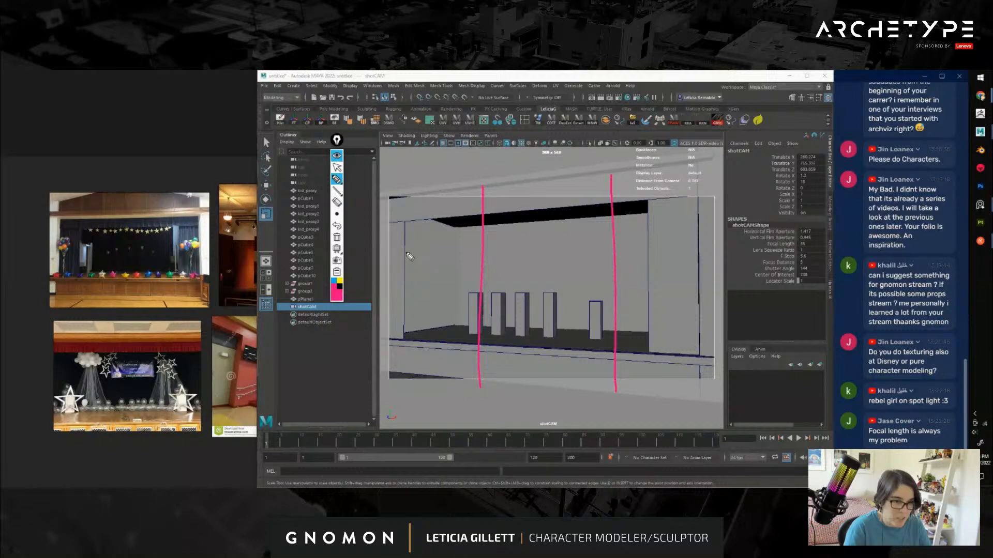
{"action": "left_click_drag", "start_coordinate": [385, 252], "coordinate": [747, 254]}
{"action": "left_click_drag", "start_coordinate": [379, 321], "coordinate": [750, 325]}
{"action": "left_click_drag", "start_coordinate": [622, 321], "coordinate": [611, 348]}
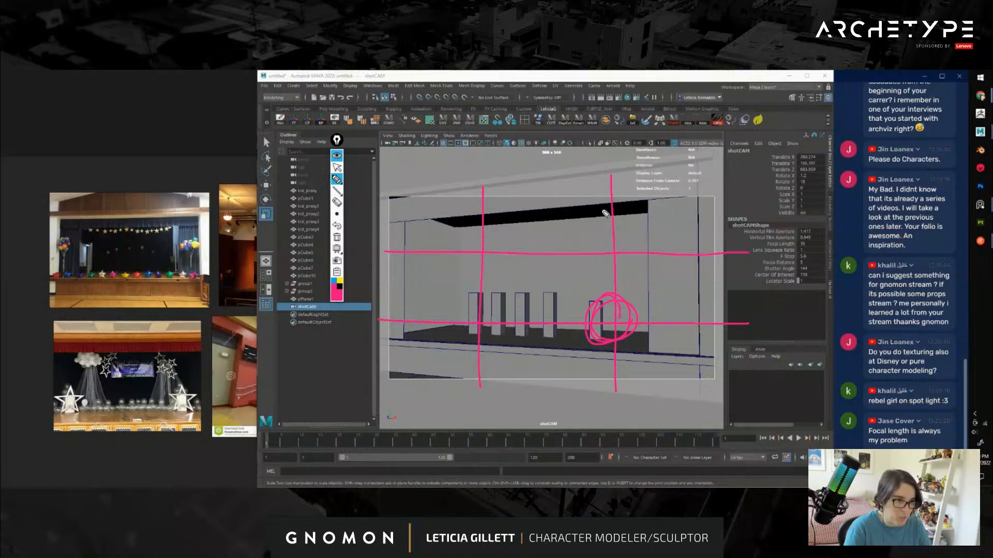
{"action": "left_click", "coordinate": [337, 237]}
{"action": "left_click", "coordinate": [337, 167]}
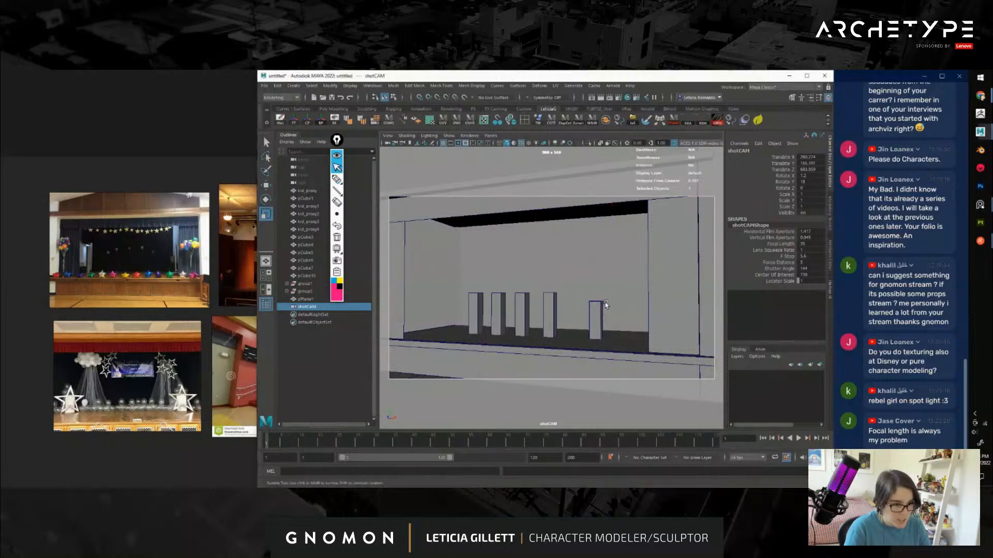
Lower the bottom front edge of the header block above the stage opening to cover more of the ceiling gap
{"action": "left_click_drag", "start_coordinate": [618, 300], "coordinate": [622, 306], "text": "alt"}
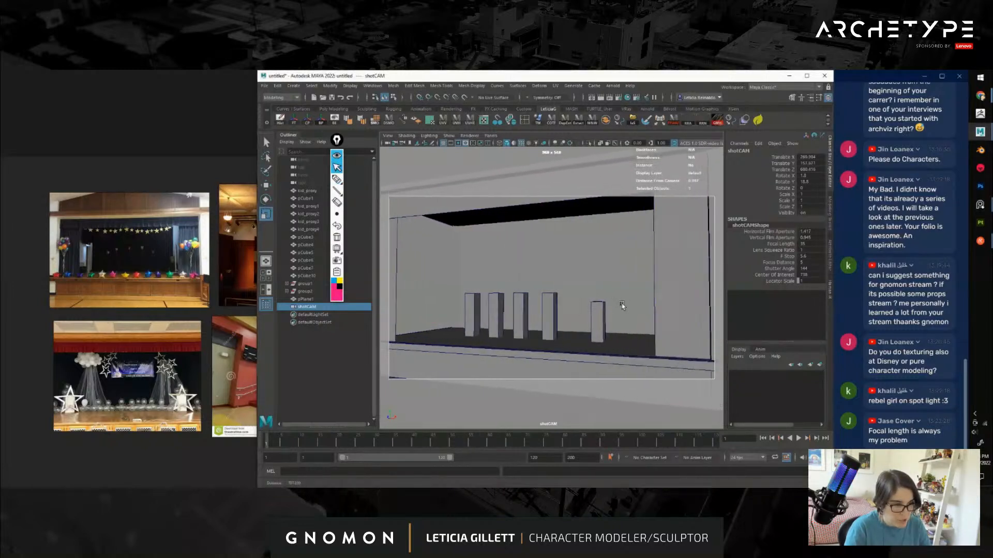
{"action": "scroll", "coordinate": [621, 304], "scroll_direction": "up", "scroll_amount": 1}
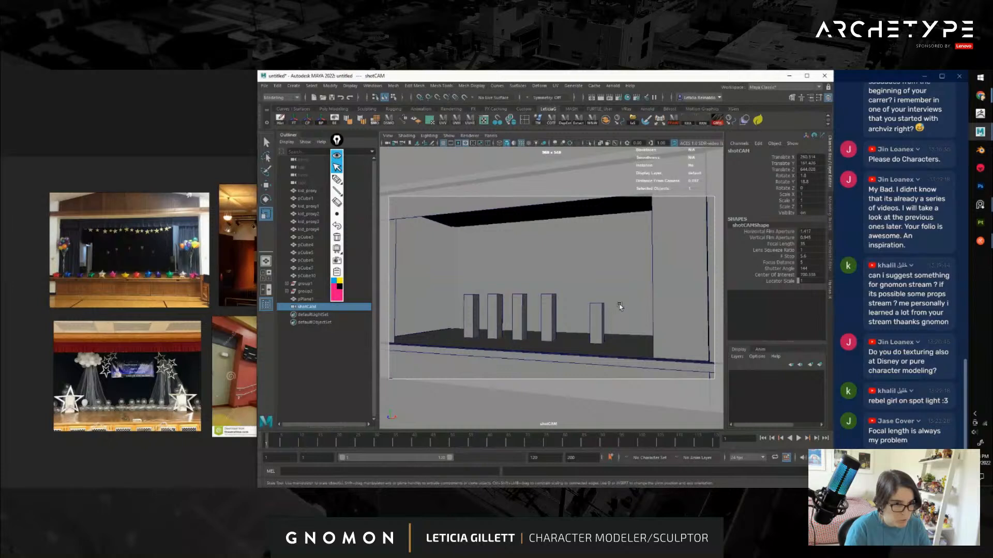
{"action": "left_click", "coordinate": [492, 205]}
{"action": "right_click_drag", "start_coordinate": [484, 201], "coordinate": [481, 177]}
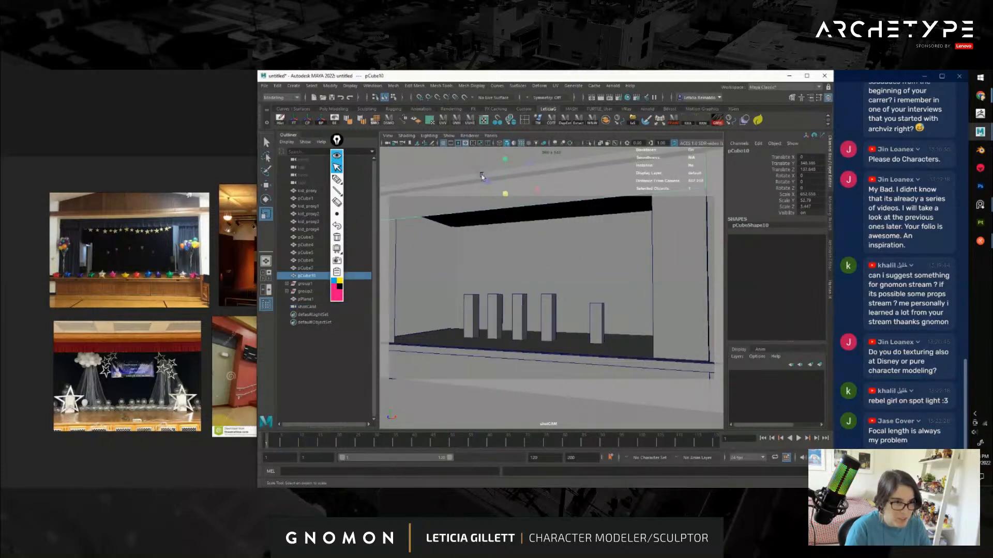
{"action": "left_click", "coordinate": [492, 209]}
{"action": "key", "text": "w"}
{"action": "left_click_drag", "start_coordinate": [506, 175], "coordinate": [506, 185]}
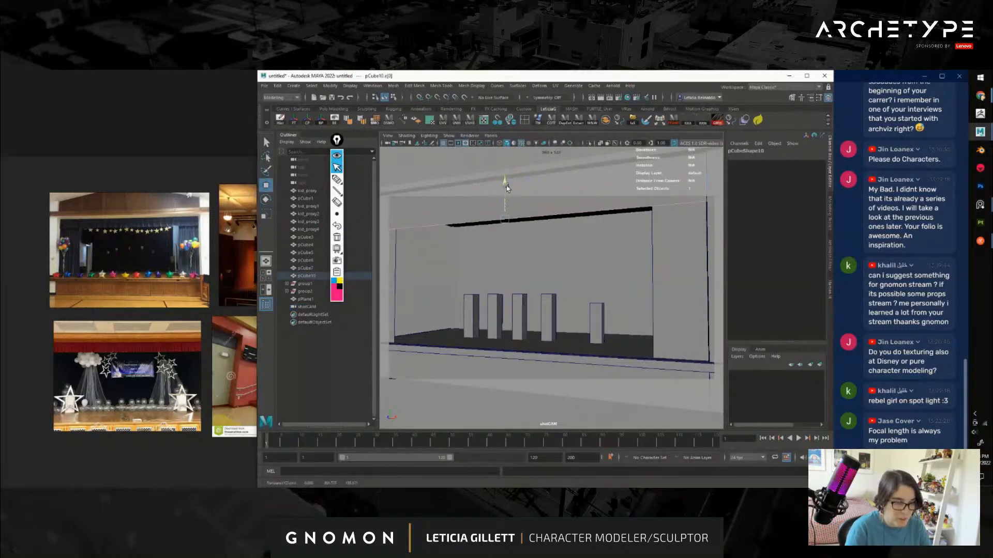
{"action": "right_click_drag", "start_coordinate": [506, 186], "coordinate": [525, 174]}
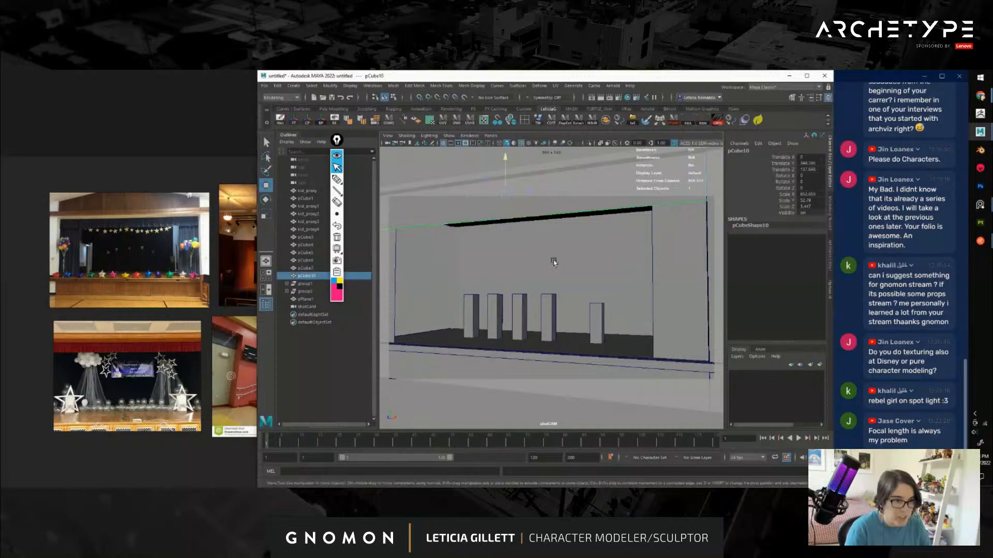
Adjust shotCAM's distance, height and angle to reframe the stage opening under the lowered header
{"action": "middle_click_drag", "start_coordinate": [550, 317], "coordinate": [550, 314], "text": "alt"}
{"action": "scroll", "coordinate": [596, 323], "scroll_direction": "down", "scroll_amount": 2}
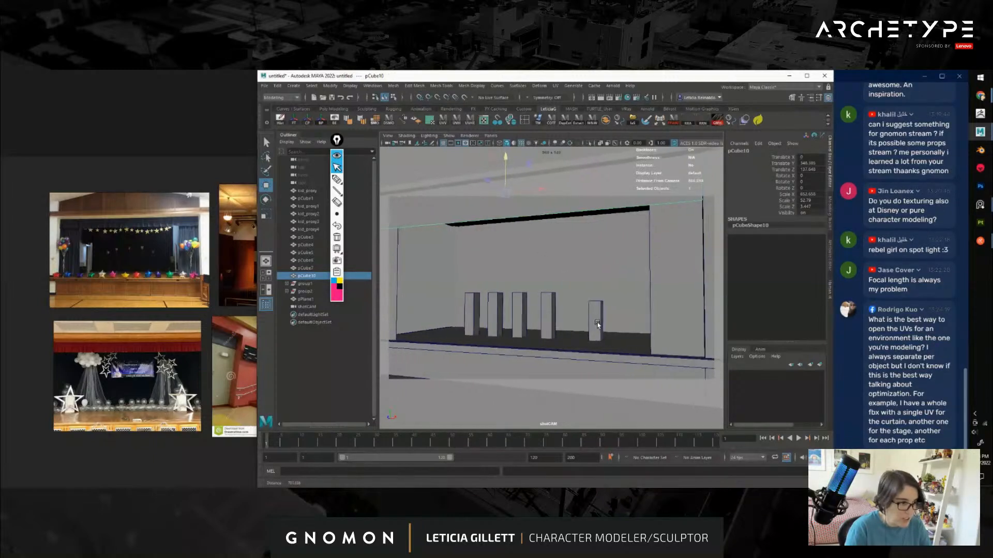
{"action": "scroll", "coordinate": [594, 320], "scroll_direction": "down", "scroll_amount": 3}
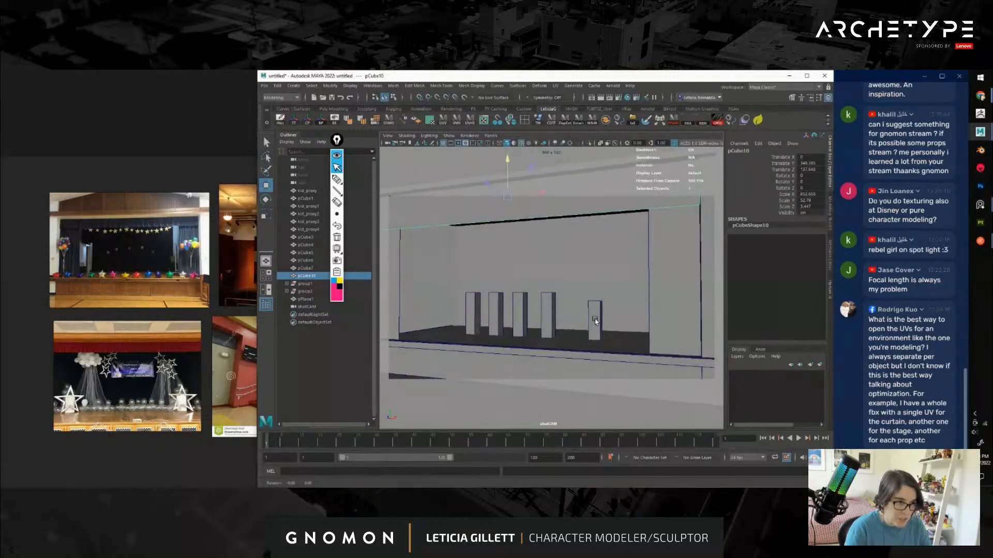
{"action": "right_click_drag", "start_coordinate": [588, 316], "coordinate": [590, 322], "text": "alt"}
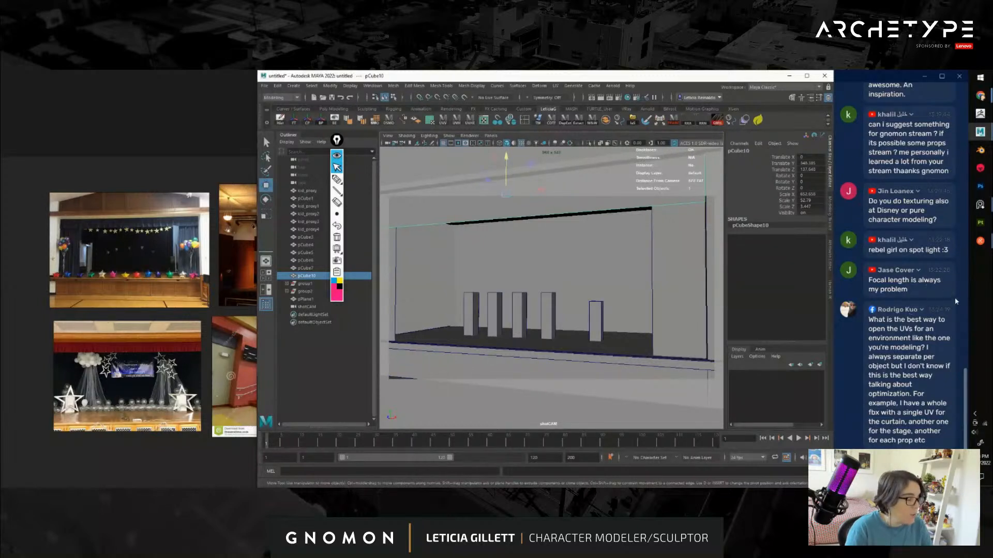
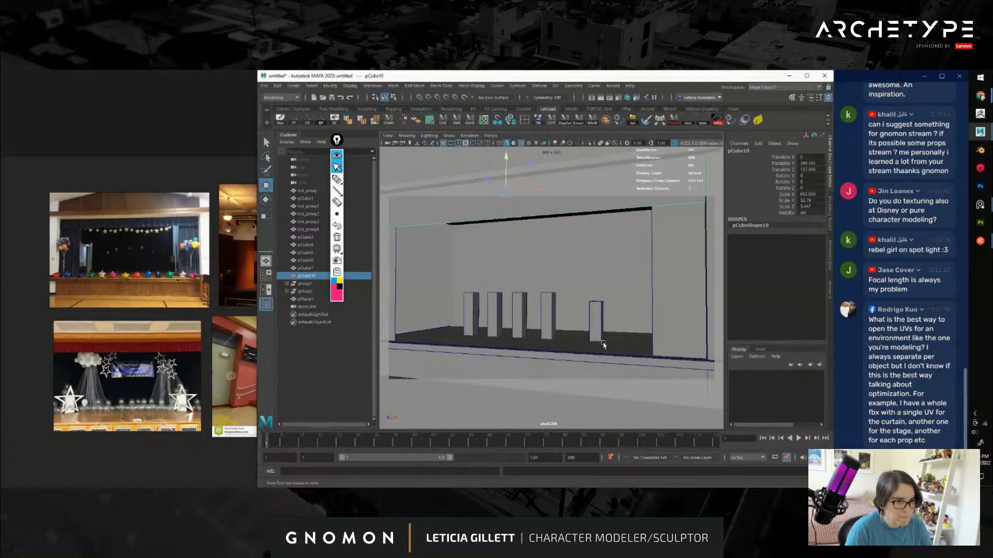
{"action": "left_click_drag", "start_coordinate": [597, 339], "coordinate": [601, 337], "text": "alt"}
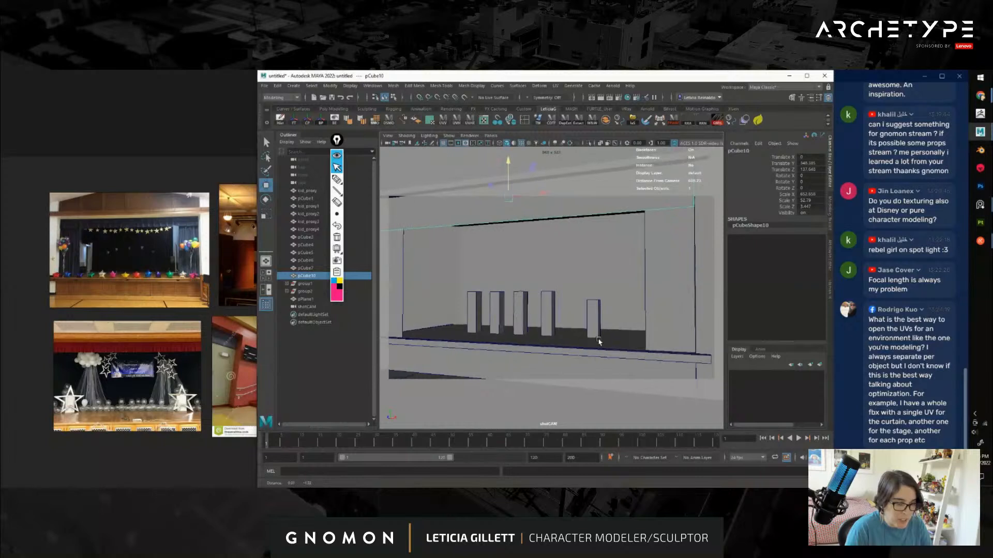
Try a duplicate of the first kid proxy on the floor in front of the stage, and delete it
{"action": "left_click", "coordinate": [475, 310]}
{"action": "key", "text": "ctrl+d"}
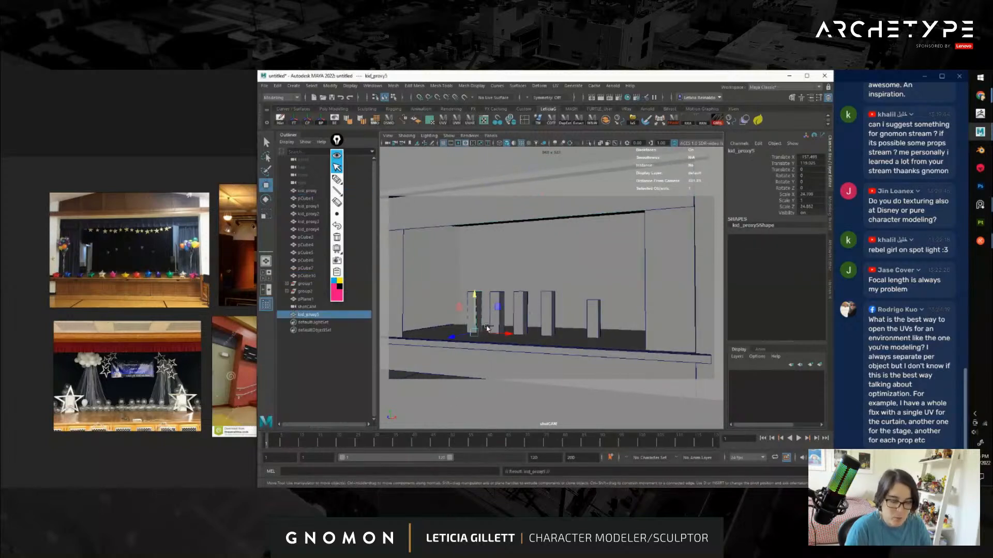
{"action": "left_click_drag", "start_coordinate": [454, 338], "coordinate": [365, 363]}
{"action": "left_click_drag", "start_coordinate": [404, 310], "coordinate": [402, 371]}
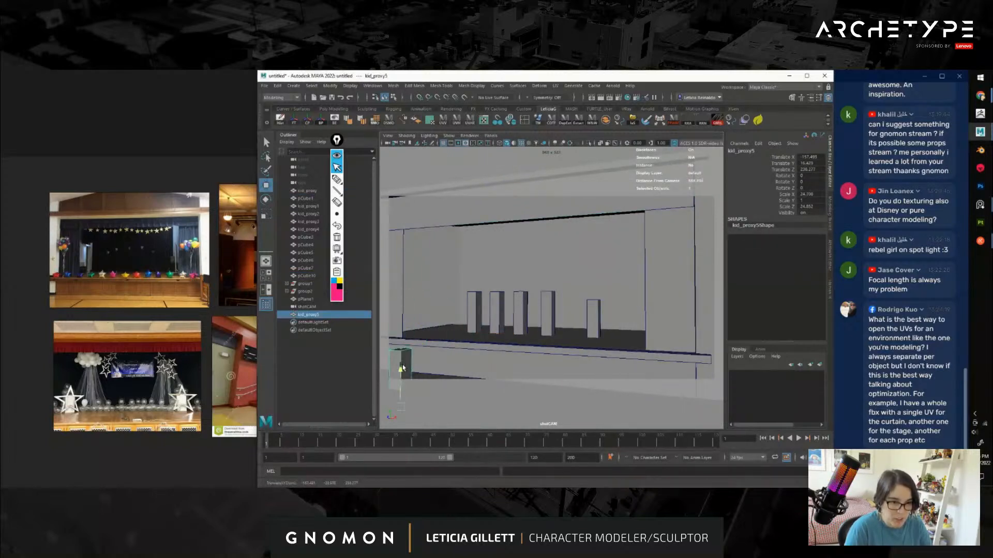
{"action": "left_click_drag", "start_coordinate": [436, 416], "coordinate": [402, 382]}
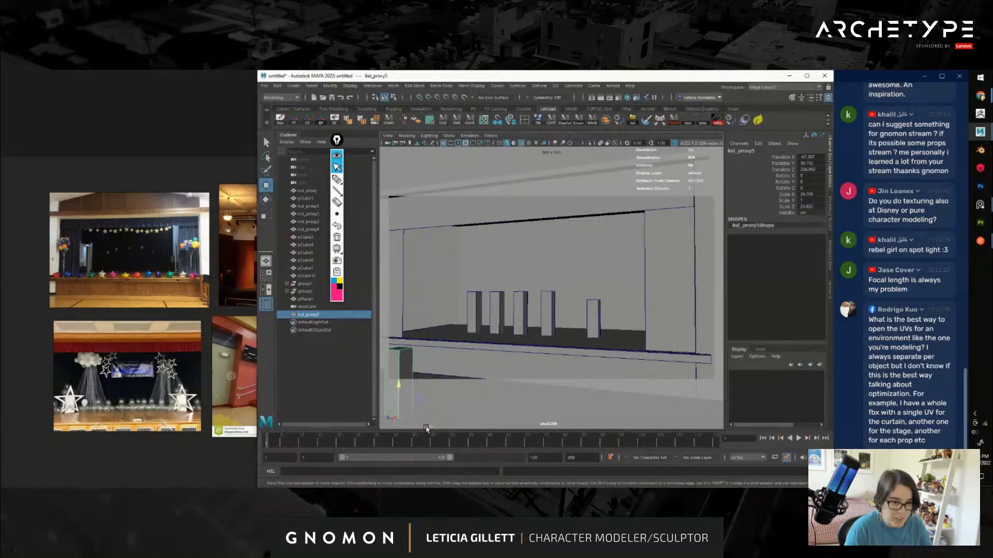
{"action": "left_click_drag", "start_coordinate": [428, 424], "coordinate": [458, 429]}
{"action": "left_click_drag", "start_coordinate": [423, 394], "coordinate": [424, 398]}
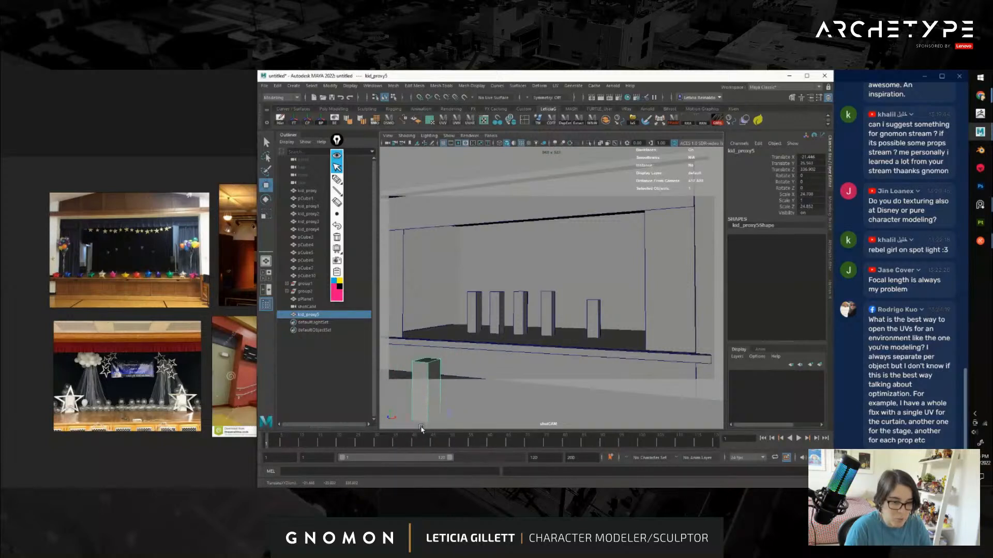
{"action": "key", "text": "Delete"}
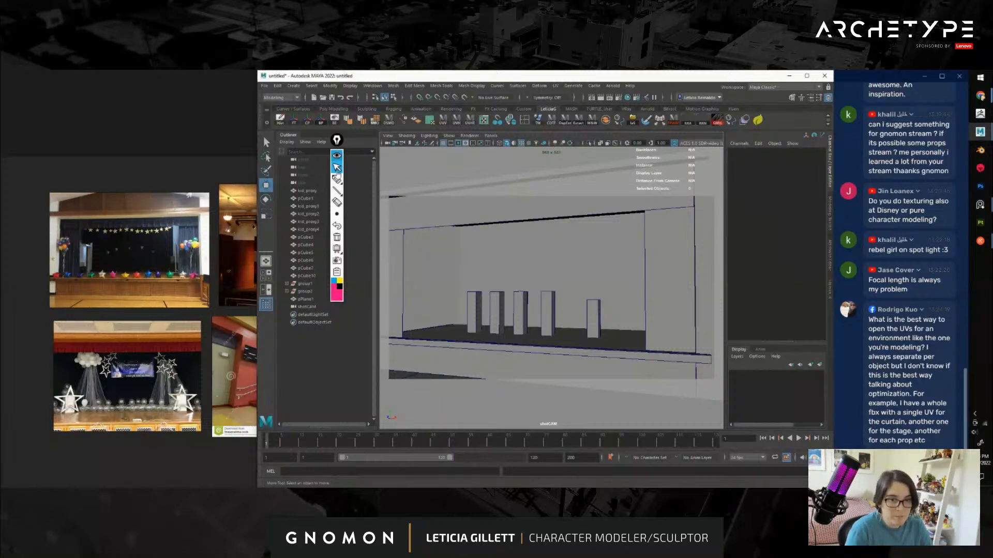
Set shotCAM's focal length to 55
{"action": "left_click", "coordinate": [312, 307]}
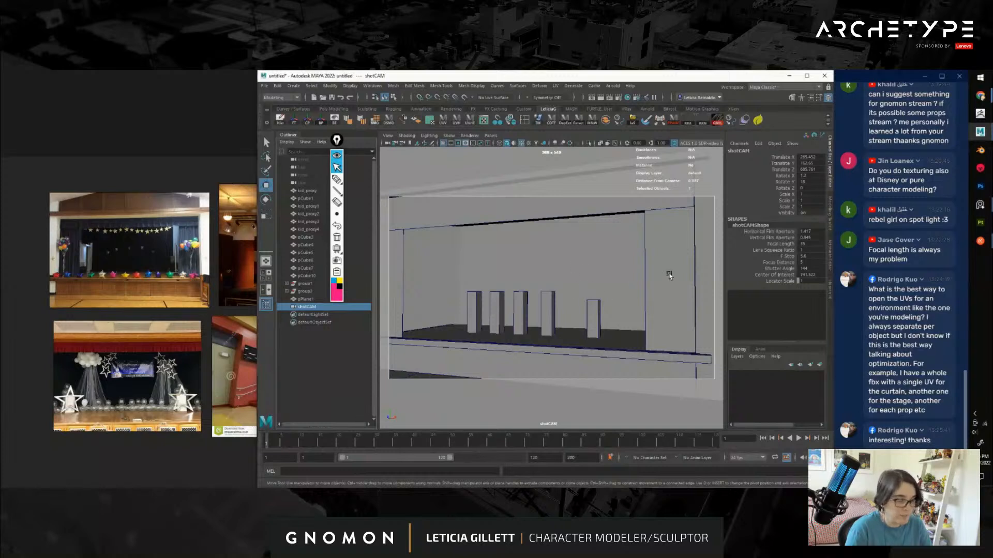
{"action": "key", "text": "ctrl+a"}
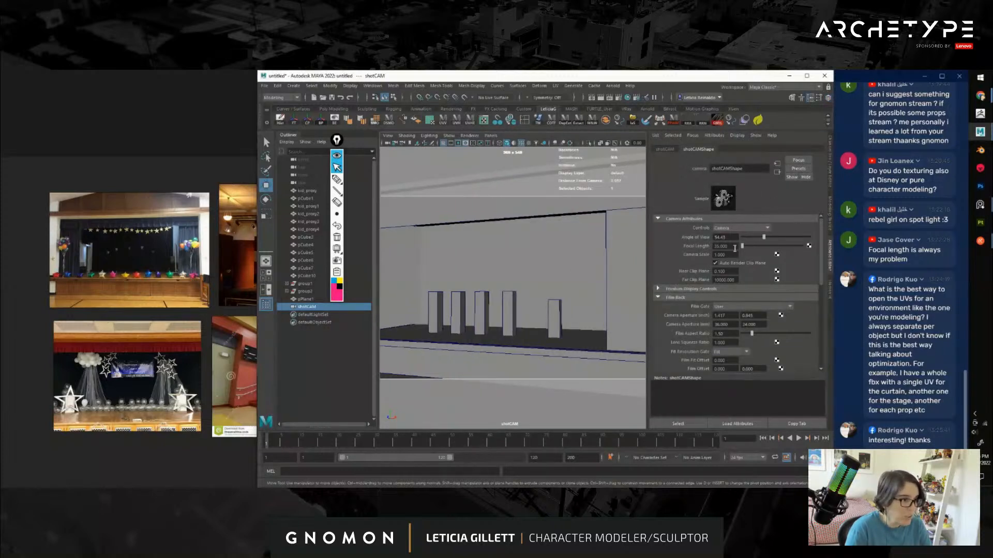
{"action": "left_click", "coordinate": [715, 245]}
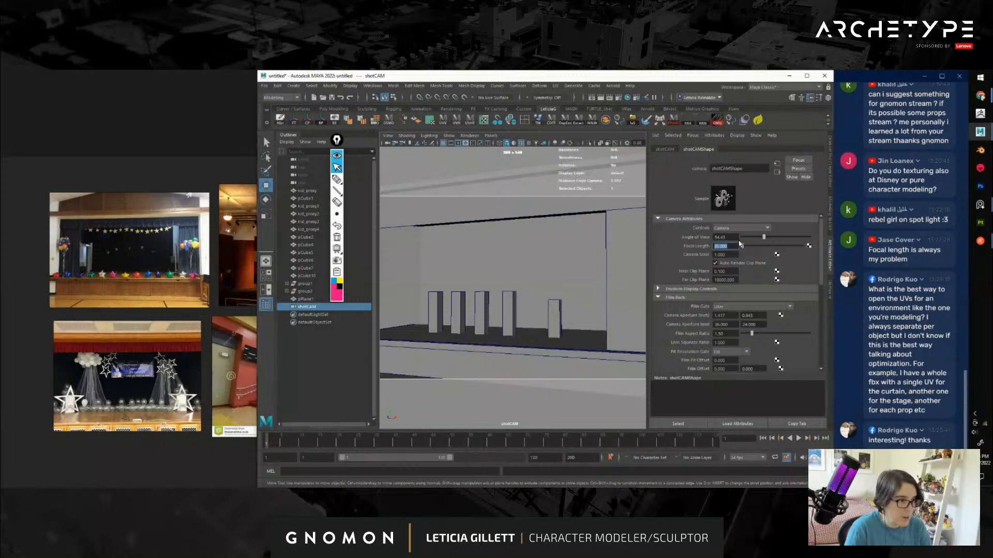
{"action": "key", "text": "Return"}
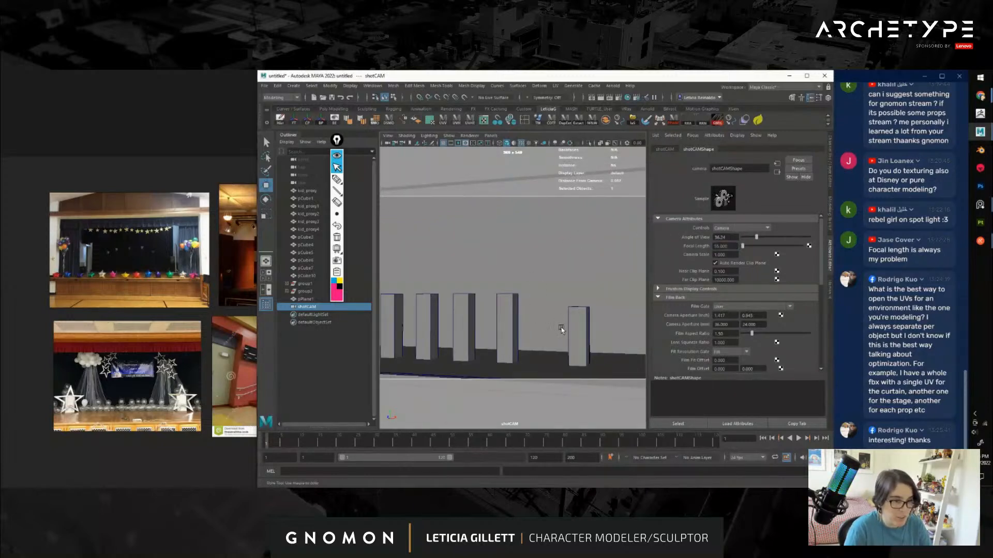
Pull shotCAM back and orbit it until the stage opening and all kid proxies fit the gate again
{"action": "right_click_drag", "start_coordinate": [561, 328], "coordinate": [502, 310], "text": "alt"}
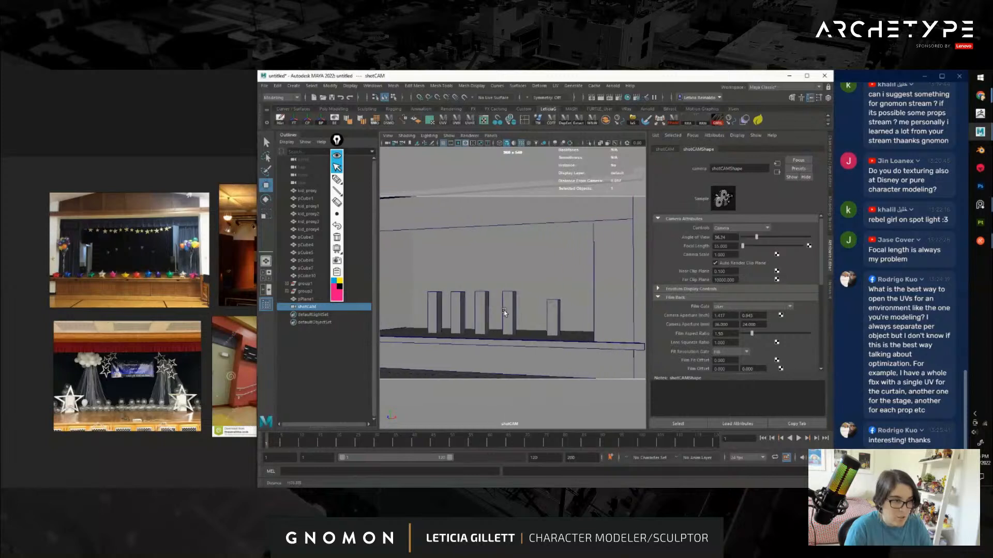
{"action": "key", "text": "ctrl+a"}
{"action": "right_click_drag", "start_coordinate": [596, 321], "coordinate": [577, 331], "text": "alt"}
{"action": "left_click_drag", "start_coordinate": [578, 331], "coordinate": [600, 330], "text": "alt"}
{"action": "right_click_drag", "start_coordinate": [599, 330], "coordinate": [634, 326], "text": "alt"}
{"action": "left_click_drag", "start_coordinate": [634, 325], "coordinate": [557, 321], "text": "alt"}
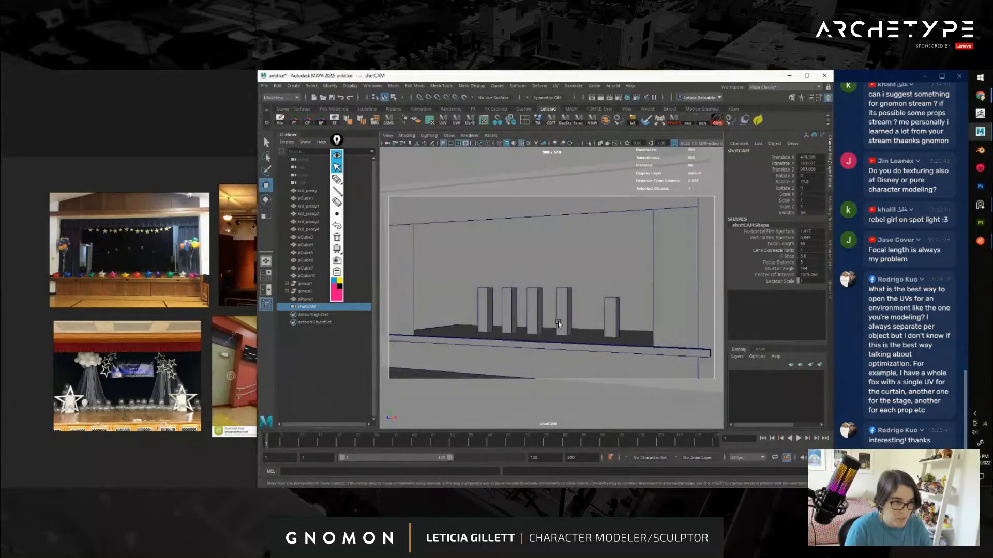
Set shotCAM's focal length to 50 and return to the channel values display
{"action": "key", "text": "ctrl+a"}
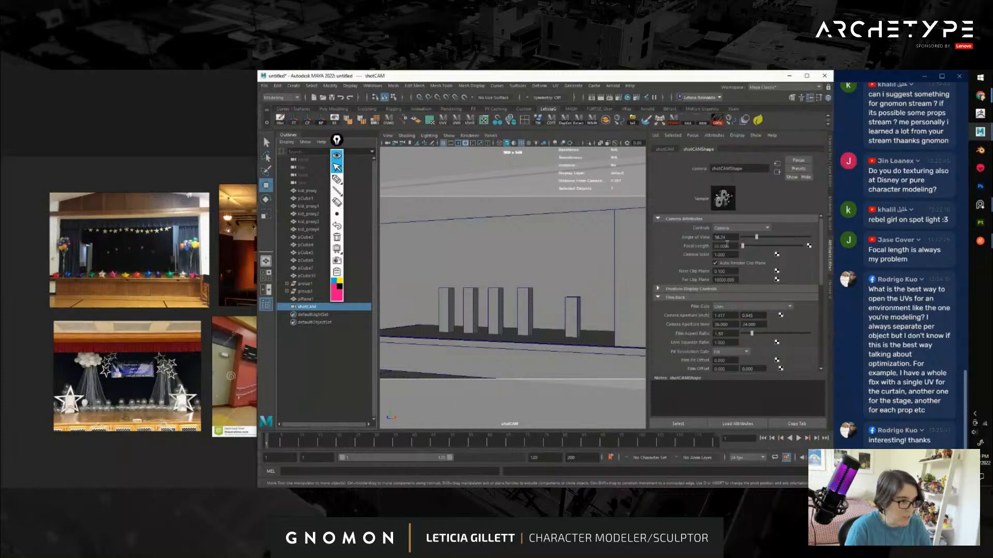
{"action": "left_click_drag", "start_coordinate": [730, 247], "coordinate": [710, 246]}
{"action": "type", "text": "50"}
{"action": "key", "text": "Return"}
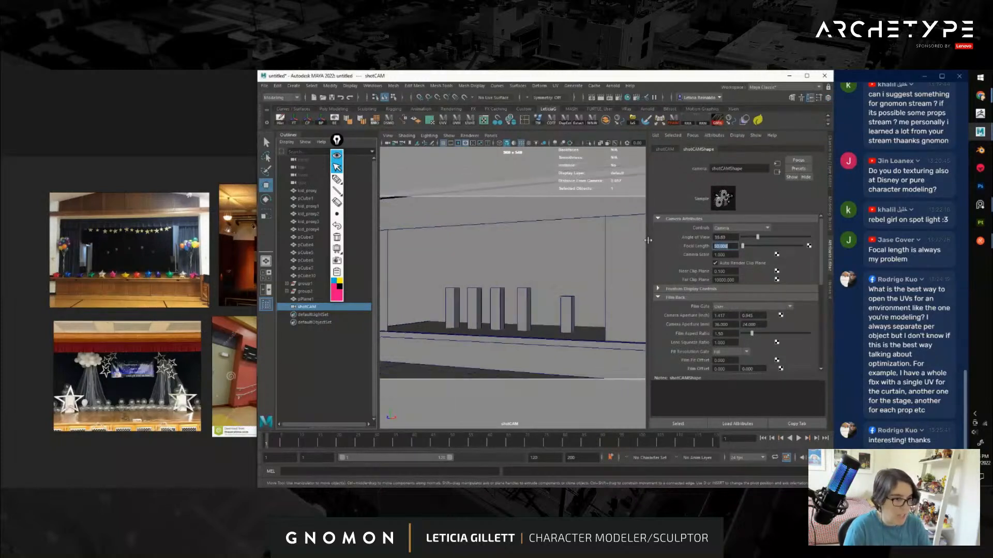
{"action": "left_click", "coordinate": [559, 245]}
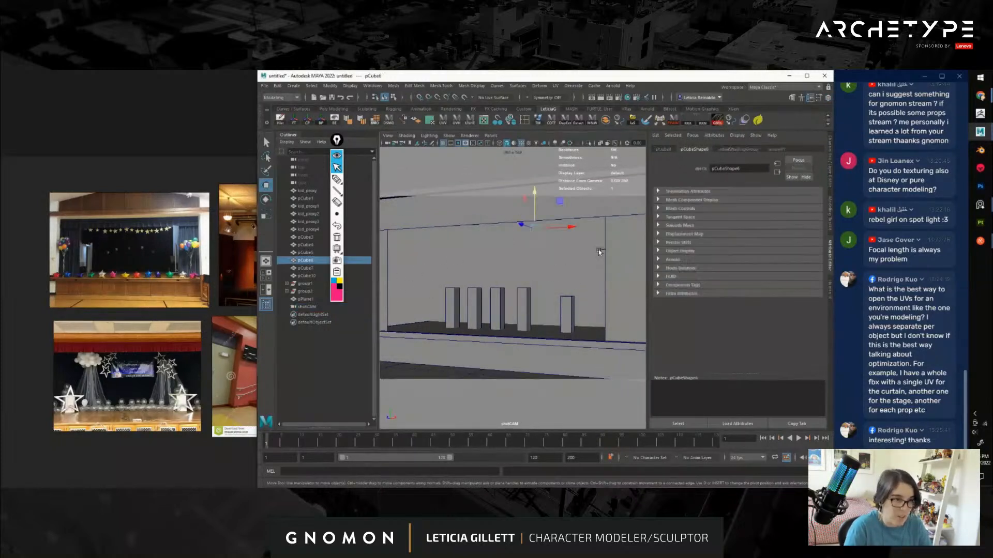
{"action": "key", "text": "ctrl+a"}
Move shotCAM closer and shift its height so the stage opening fills the width of the gate
{"action": "right_click_drag", "start_coordinate": [595, 276], "coordinate": [597, 280], "text": "alt"}
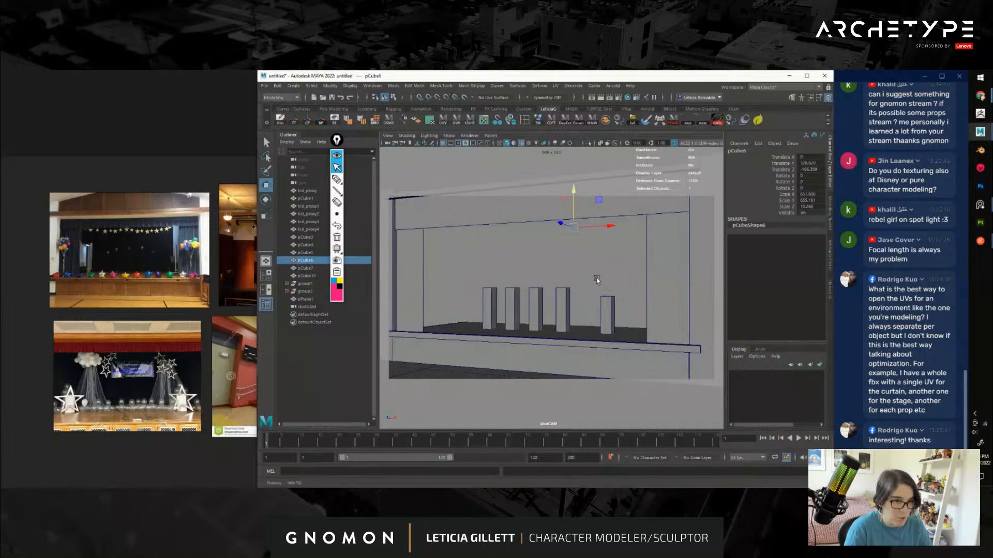
{"action": "middle_click_drag", "start_coordinate": [601, 279], "coordinate": [600, 283], "text": "alt"}
{"action": "right_click_drag", "start_coordinate": [601, 283], "coordinate": [597, 283], "text": "alt"}
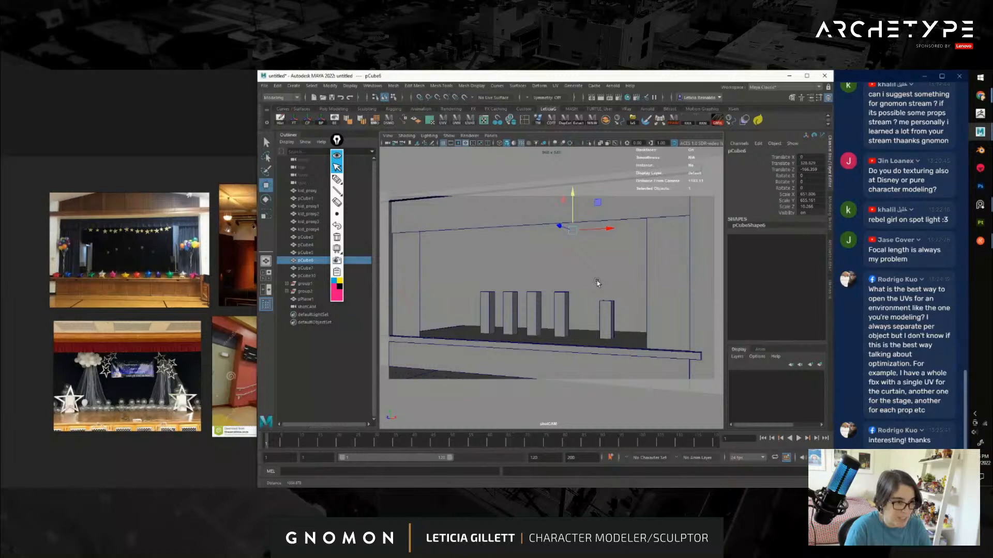
{"action": "right_click_drag", "start_coordinate": [598, 283], "coordinate": [600, 297], "text": "alt"}
{"action": "middle_click_drag", "start_coordinate": [632, 298], "coordinate": [631, 295], "text": "alt"}
{"action": "right_click_drag", "start_coordinate": [631, 295], "coordinate": [637, 296], "text": "alt"}
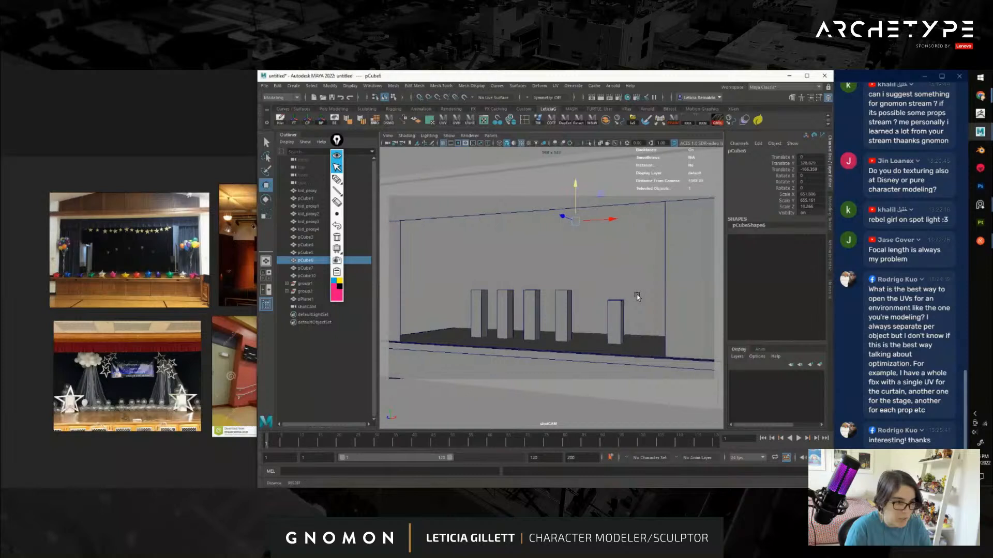
Move the lone kid proxy forward toward the stage's front edge, and park the Epic Pen toolbar outside the Maya window
{"action": "left_click", "coordinate": [611, 331]}
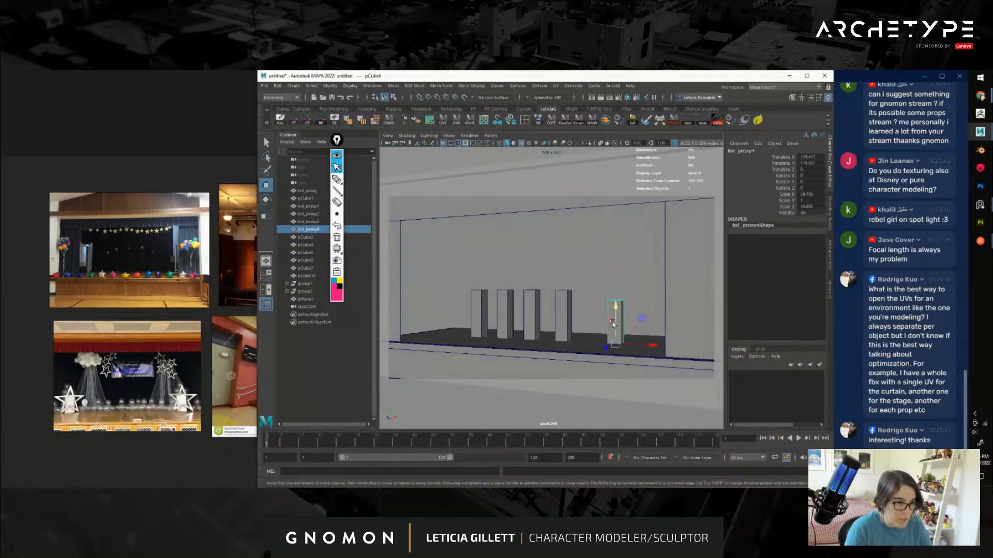
{"action": "mouse_move", "coordinate": [608, 352]}
{"action": "left_mouse_down"}
{"action": "mouse_move", "coordinate": [593, 361]}
{"action": "mouse_move", "coordinate": [605, 343]}
{"action": "mouse_move", "coordinate": [593, 352]}
{"action": "left_mouse_up"}
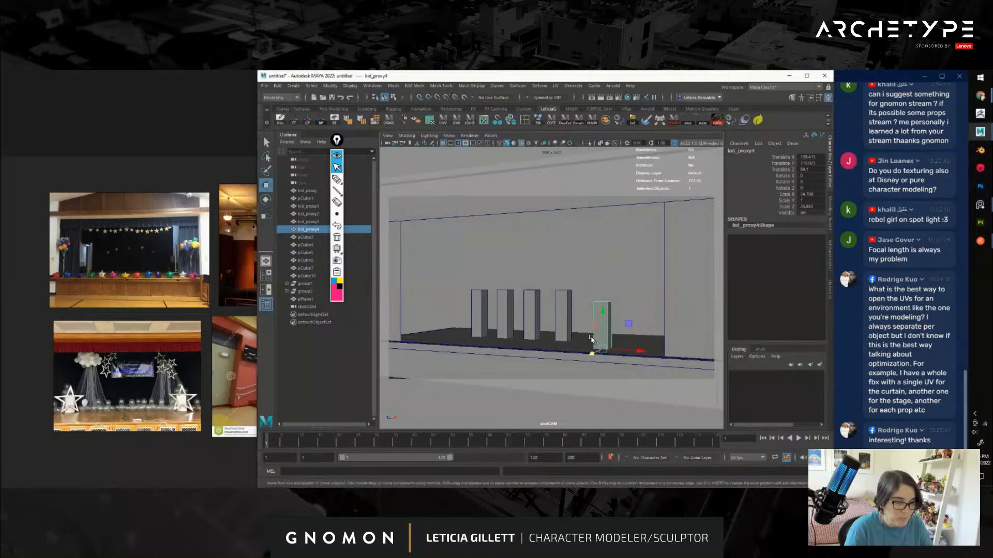
{"action": "left_click_drag", "start_coordinate": [337, 140], "coordinate": [245, 320]}
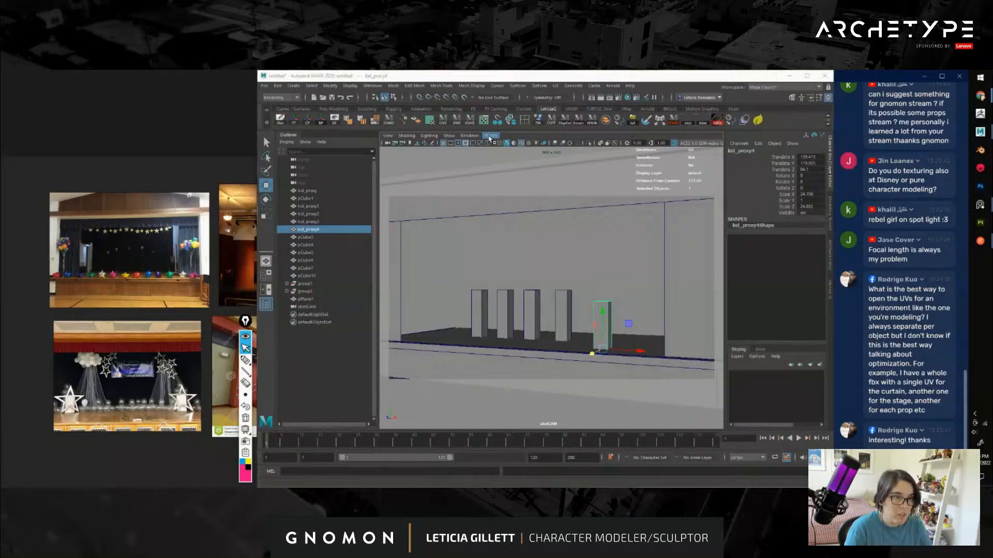
Switch from shotCAM to the perspective view and look at the whole stage set from above the front
{"action": "left_click", "coordinate": [542, 231]}
{"action": "key", "text": "space"}
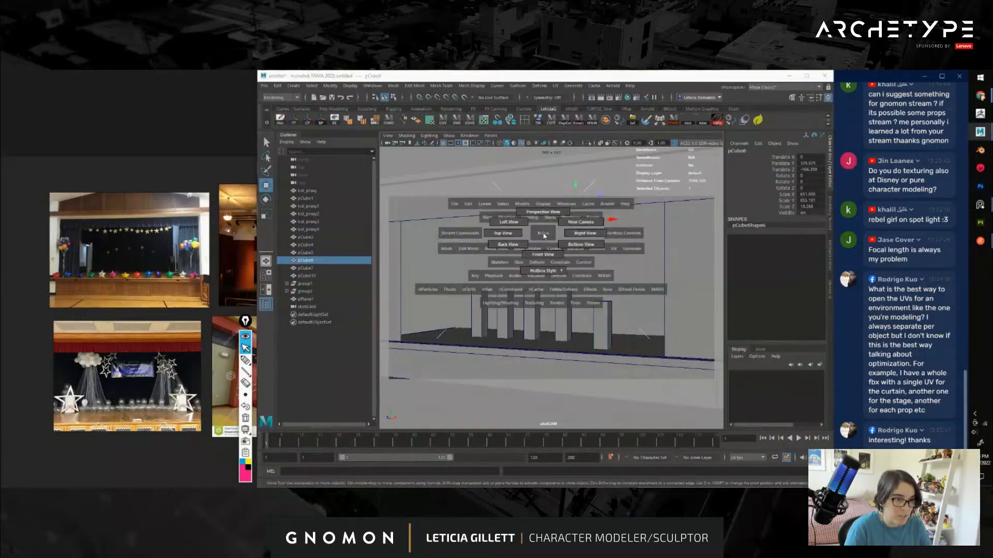
{"action": "left_click_drag", "start_coordinate": [544, 235], "coordinate": [542, 213]}
{"action": "scroll", "coordinate": [569, 264], "scroll_direction": "down", "scroll_amount": 2}
{"action": "left_click", "coordinate": [660, 305]}
{"action": "left_click_drag", "start_coordinate": [660, 306], "coordinate": [612, 330], "text": "alt"}
{"action": "scroll", "coordinate": [595, 327], "scroll_direction": "up", "scroll_amount": 4}
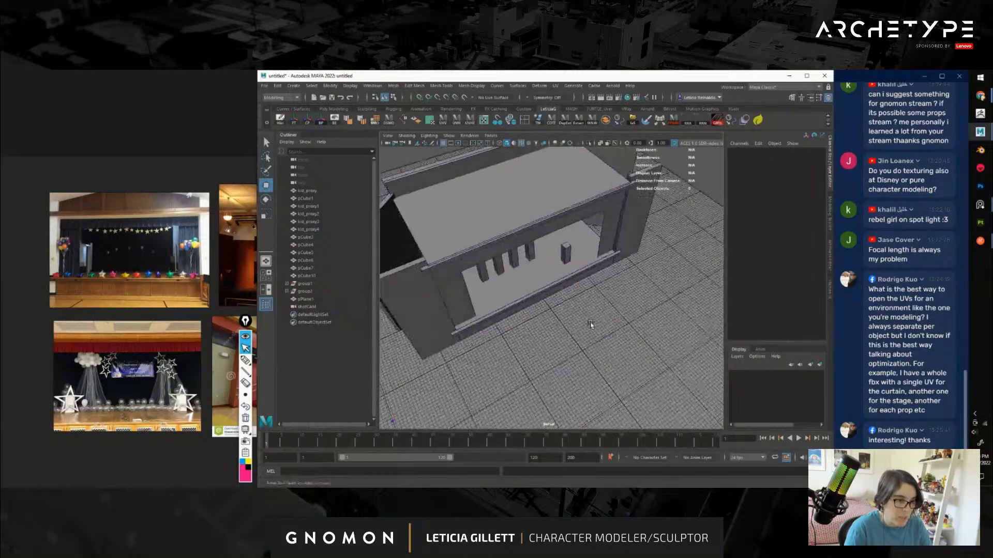
Make the horizontal trim above the stage opening taller, and reposition it vertically on the front wall
{"action": "left_click_drag", "start_coordinate": [597, 373], "coordinate": [649, 334], "text": "alt"}
{"action": "scroll", "coordinate": [607, 317], "scroll_direction": "up", "scroll_amount": 3}
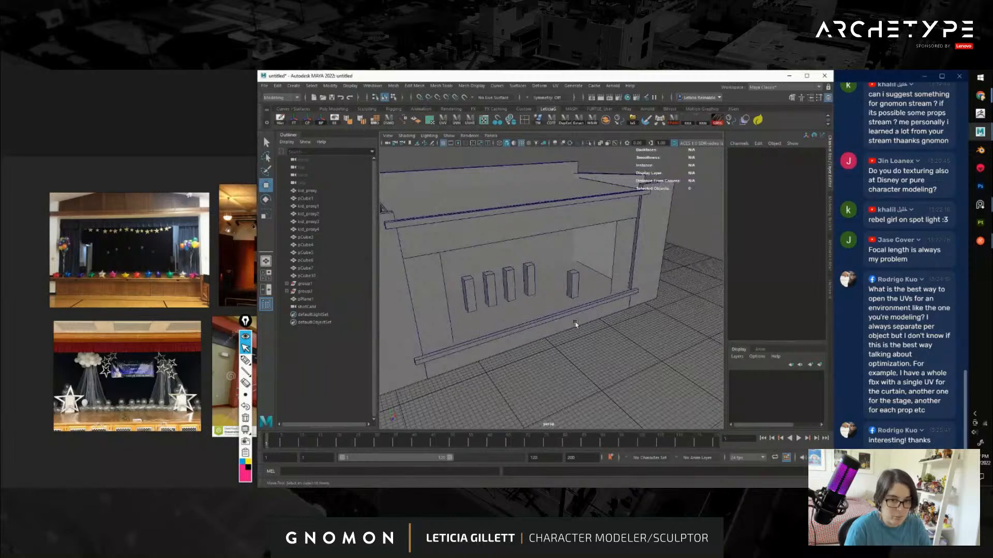
{"action": "left_click_drag", "start_coordinate": [576, 324], "coordinate": [528, 255], "text": "alt"}
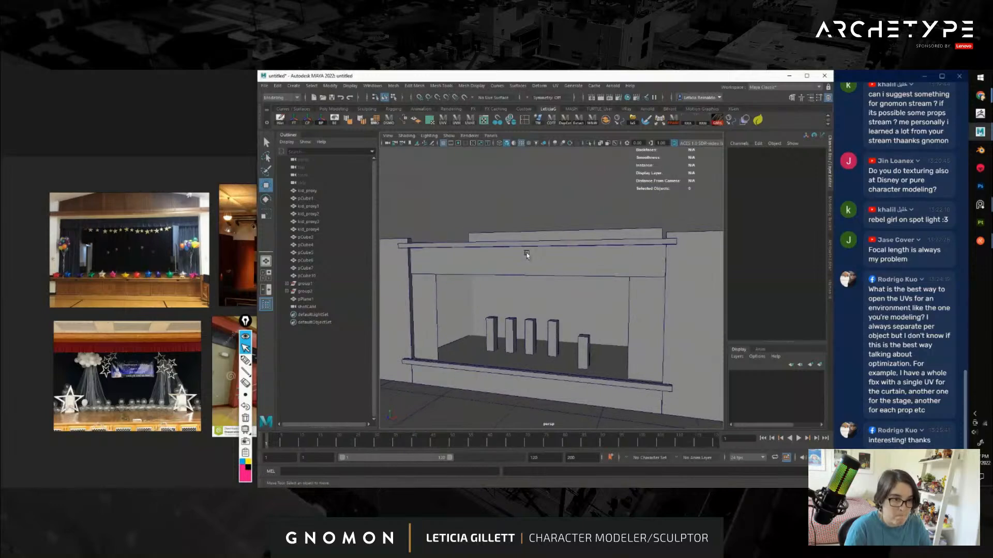
{"action": "left_click", "coordinate": [533, 242]}
{"action": "key", "text": "r"}
{"action": "left_click_drag", "start_coordinate": [519, 209], "coordinate": [519, 167]}
{"action": "key", "text": "w"}
{"action": "left_click_drag", "start_coordinate": [520, 209], "coordinate": [534, 300]}
{"action": "left_click", "coordinate": [538, 212]}
{"action": "scroll", "coordinate": [488, 290], "scroll_direction": "up", "scroll_amount": 3}
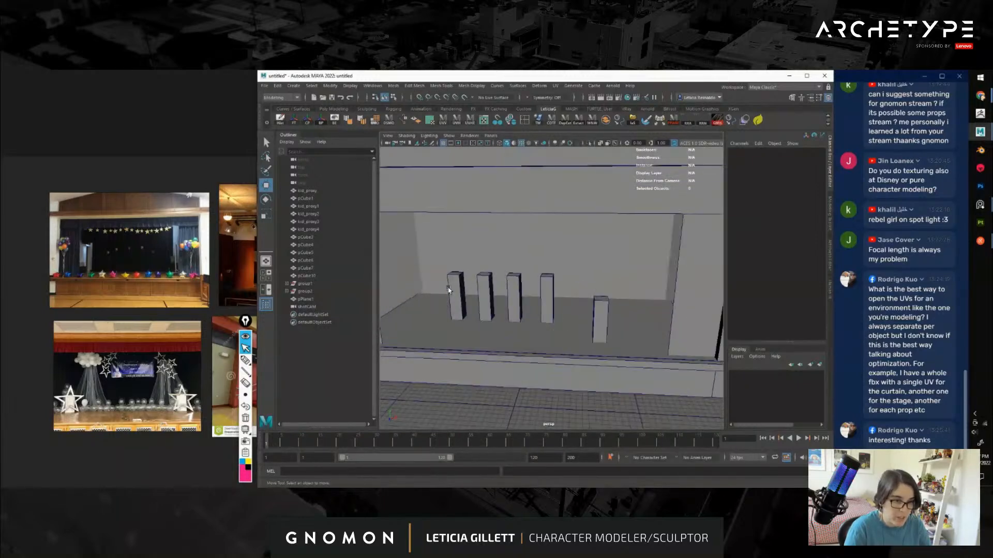
Select all five kid proxies on the stage and create a display layer containing them
{"action": "left_click", "coordinate": [457, 288]}
{"action": "left_click", "coordinate": [486, 270], "text": "shift"}
{"action": "left_click", "coordinate": [457, 288]}
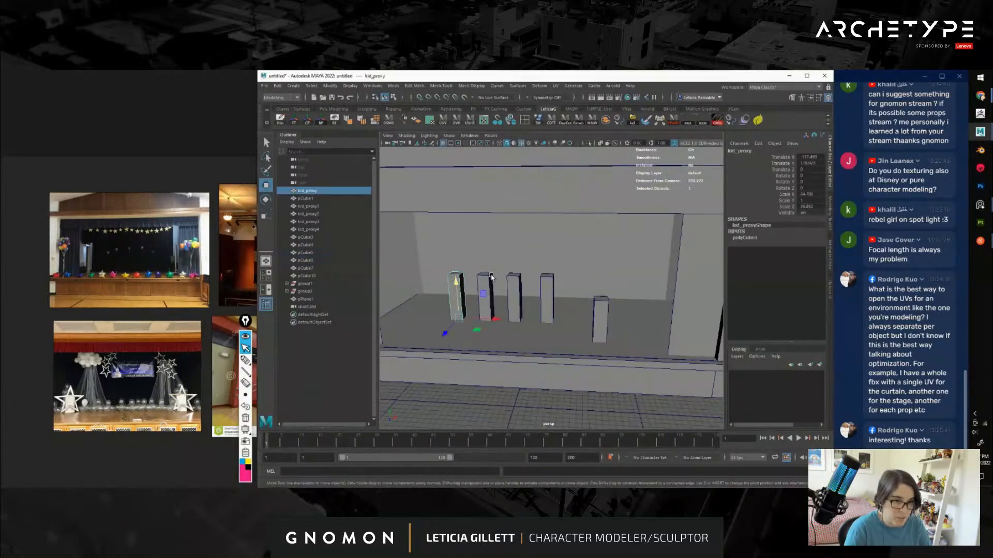
{"action": "left_click", "coordinate": [489, 275], "text": "shift"}
{"action": "left_click", "coordinate": [533, 278], "text": "shift"}
{"action": "key", "text": "ctrl+z"}
{"action": "key", "text": "ctrl+z"}
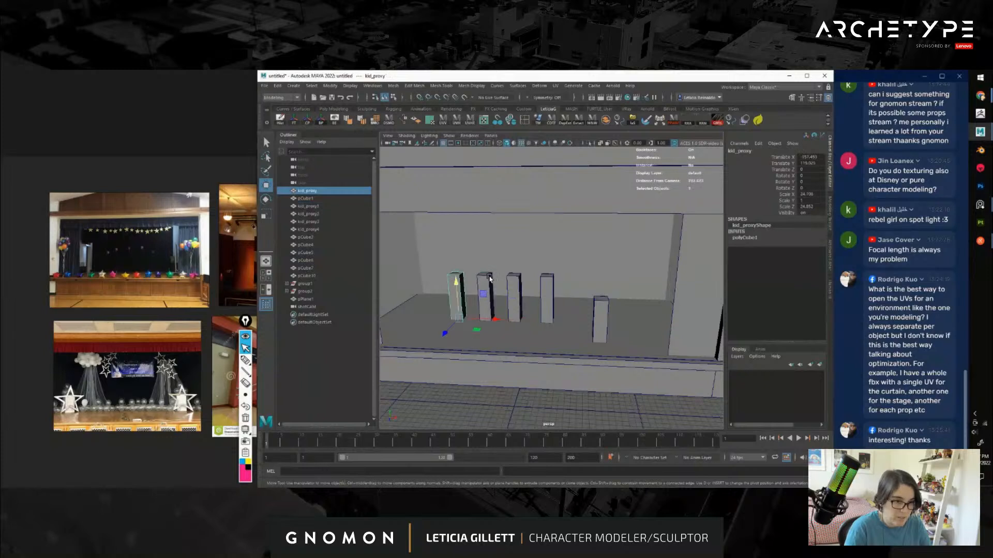
{"action": "left_click", "coordinate": [489, 282], "text": "shift"}
{"action": "left_click", "coordinate": [515, 282], "text": "shift"}
{"action": "left_click", "coordinate": [547, 282], "text": "shift"}
{"action": "left_click", "coordinate": [606, 308], "text": "shift"}
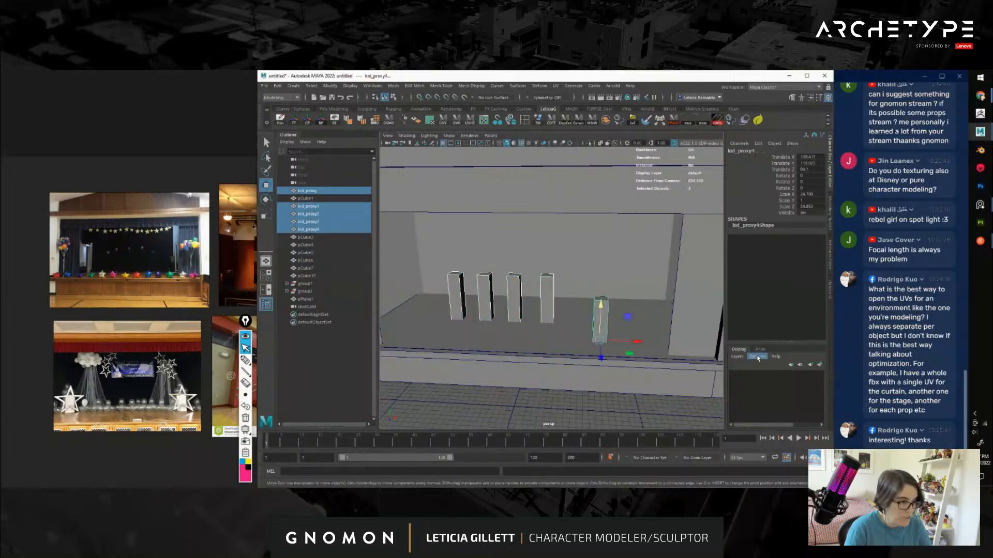
{"action": "left_click", "coordinate": [819, 365]}
Rename the new kid proxy display layer as char
{"action": "double_click", "coordinate": [771, 376]}
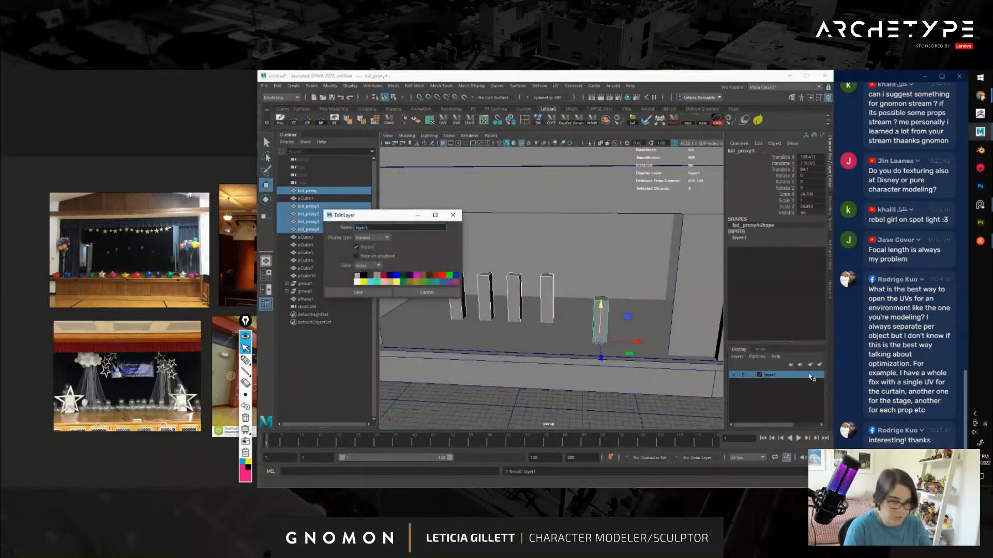
{"action": "double_click", "coordinate": [364, 228]}
{"action": "type", "text": "cahr"}
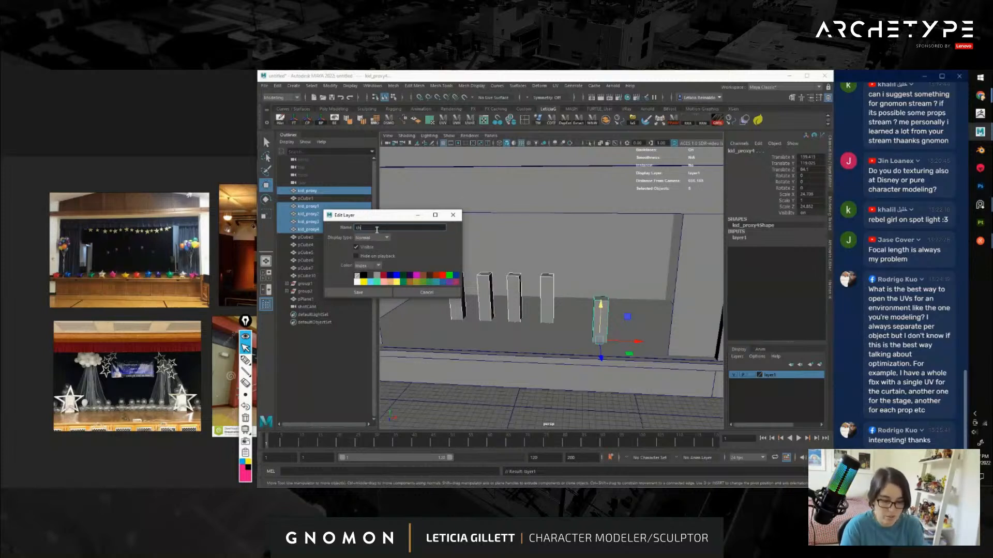
{"action": "type", "text": "ar"}
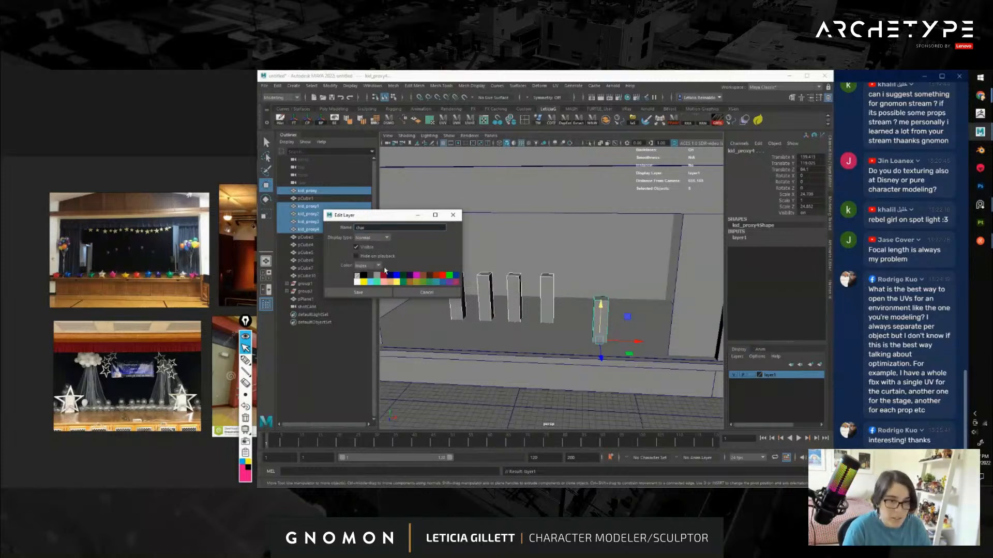
{"action": "left_click", "coordinate": [358, 293]}
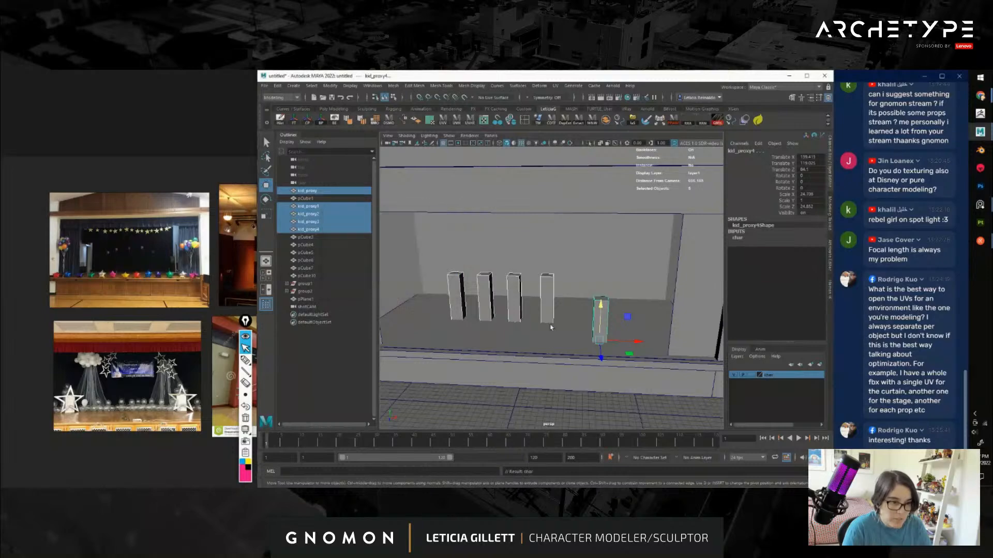
Hide the char layer to check the empty stage, show it again and clear the selection
{"action": "left_click", "coordinate": [734, 375]}
{"action": "scroll", "coordinate": [688, 376], "scroll_direction": "down", "scroll_amount": 4}
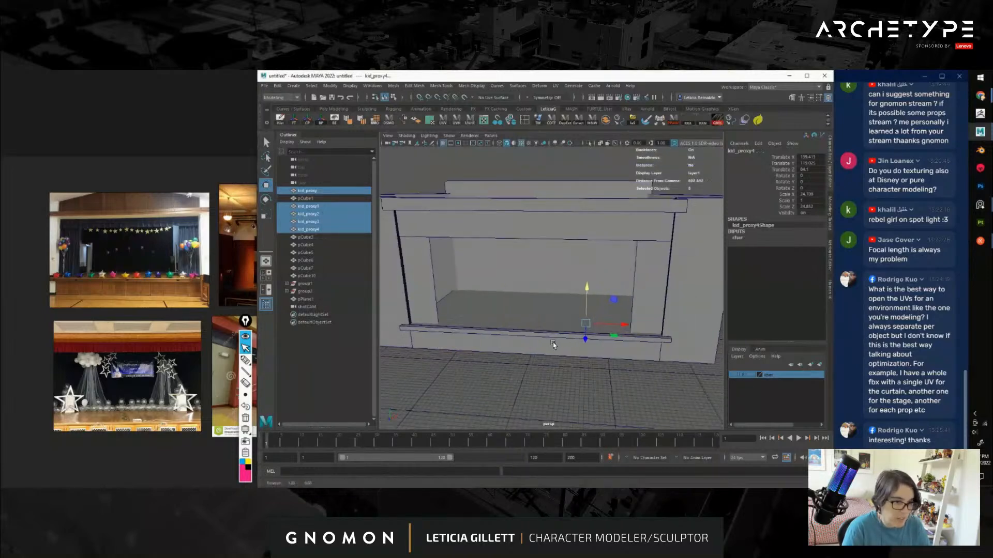
{"action": "left_click_drag", "start_coordinate": [720, 374], "coordinate": [707, 372], "text": "alt"}
{"action": "left_click", "coordinate": [733, 375]}
{"action": "left_click", "coordinate": [499, 185]}
{"action": "scroll", "coordinate": [532, 243], "scroll_direction": "down", "scroll_amount": 3}
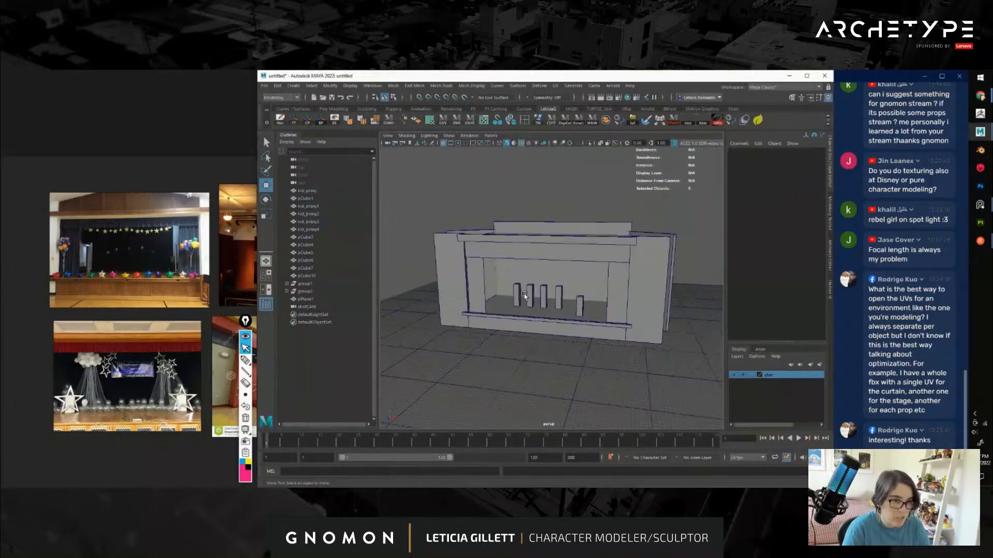
Examine the blocked-out stage front and compare it with the wood-panelled stage front in the balloon reference photo
{"action": "left_click_drag", "start_coordinate": [569, 316], "coordinate": [520, 278], "text": "alt"}
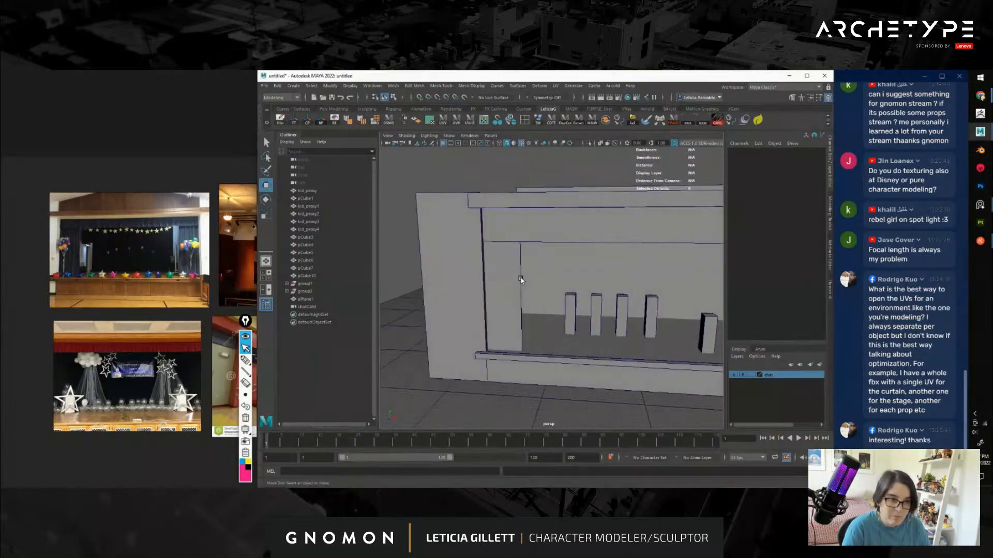
{"action": "scroll", "coordinate": [520, 278], "scroll_direction": "down", "scroll_amount": 2}
{"action": "middle_click_drag", "start_coordinate": [554, 319], "coordinate": [499, 315], "text": "alt"}
{"action": "scroll", "coordinate": [162, 263], "scroll_direction": "up", "scroll_amount": 3}
{"action": "scroll", "coordinate": [162, 264], "scroll_direction": "up", "scroll_amount": 6}
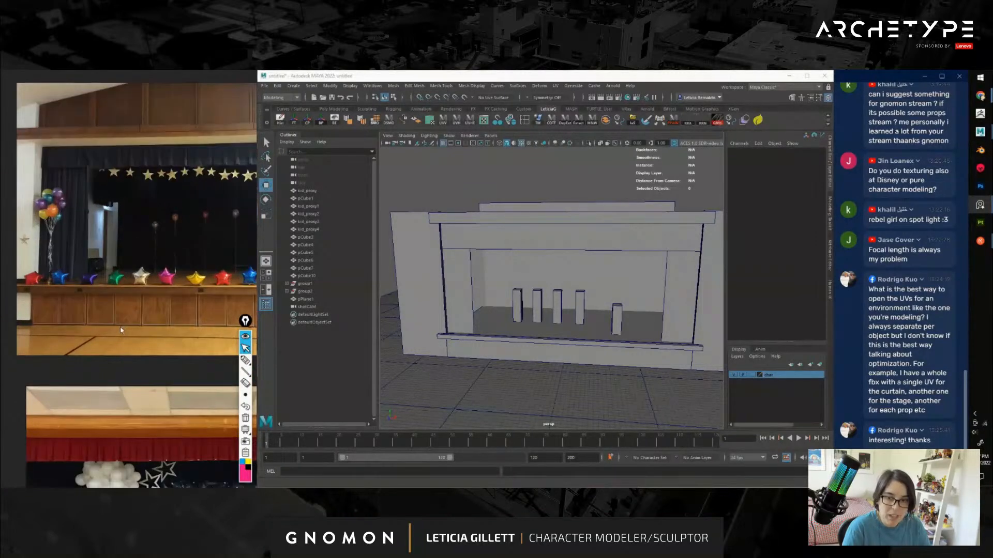
{"action": "scroll", "coordinate": [140, 326], "scroll_direction": "down", "scroll_amount": 2}
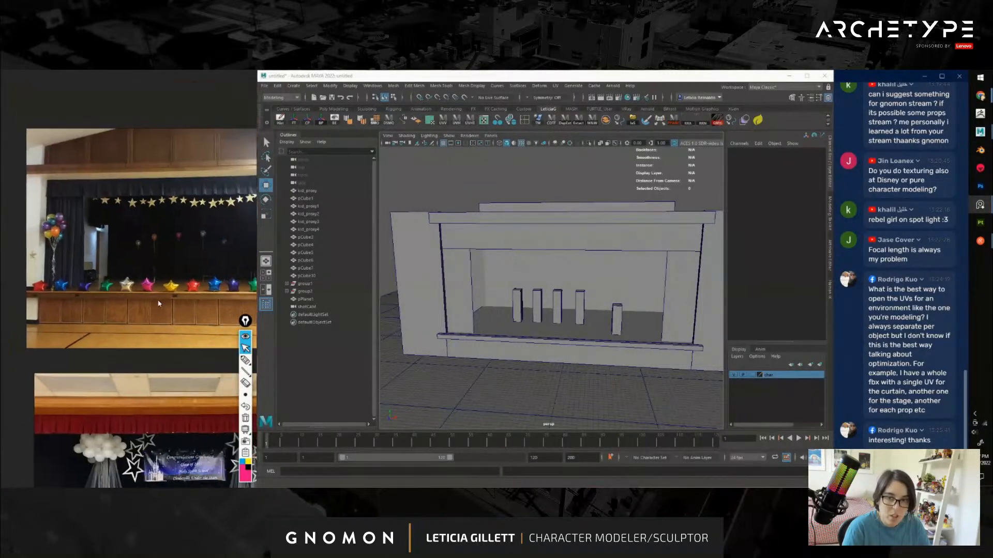
{"action": "mouse_move", "coordinate": [142, 323]}
{"action": "middle_mouse_down"}
{"action": "mouse_move", "coordinate": [71, 329]}
{"action": "mouse_move", "coordinate": [158, 312]}
{"action": "middle_mouse_up"}
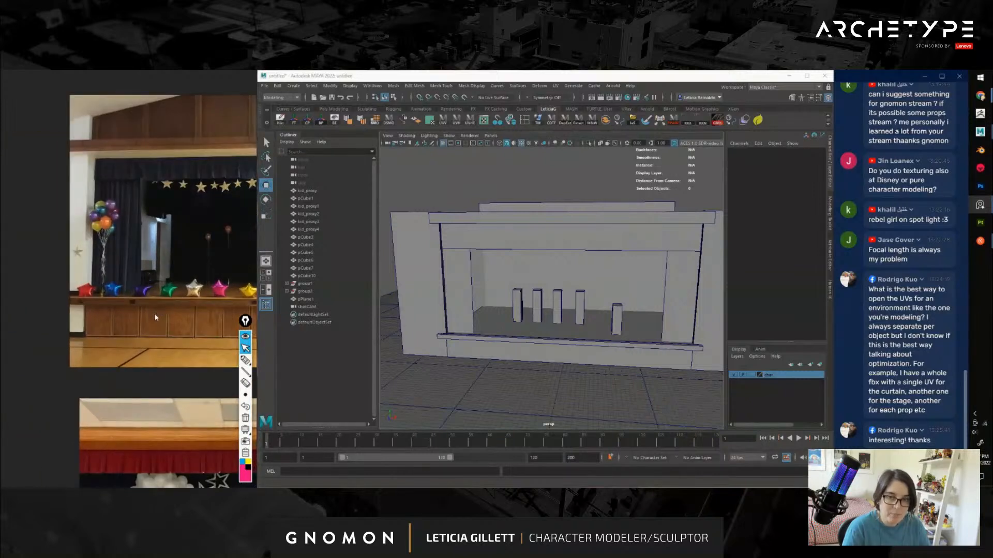
{"action": "scroll", "coordinate": [161, 318], "scroll_direction": "down", "scroll_amount": 3}
{"action": "middle_click_drag", "start_coordinate": [233, 323], "coordinate": [189, 310]}
Scale the ledge along the stage's front edge taller, to a Scale Y of about 13
{"action": "left_click_drag", "start_coordinate": [458, 162], "coordinate": [583, 343], "text": "alt"}
{"action": "middle_click_drag", "start_coordinate": [583, 342], "coordinate": [580, 319], "text": "alt"}
{"action": "scroll", "coordinate": [580, 319], "scroll_direction": "up", "scroll_amount": 3}
{"action": "left_click", "coordinate": [550, 294]}
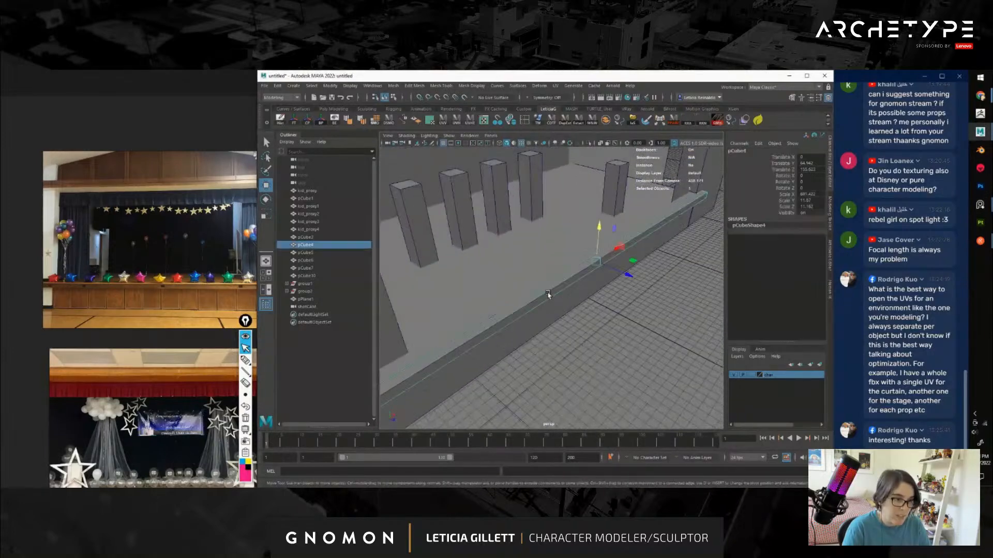
{"action": "mouse_move", "coordinate": [570, 320]}
{"action": "left_mouse_down", "text": "alt"}
{"action": "mouse_move", "coordinate": [611, 324]}
{"action": "mouse_move", "coordinate": [614, 315]}
{"action": "mouse_move", "coordinate": [578, 313]}
{"action": "left_mouse_up", "text": "alt"}
{"action": "left_click_drag", "start_coordinate": [601, 262], "coordinate": [601, 261]}
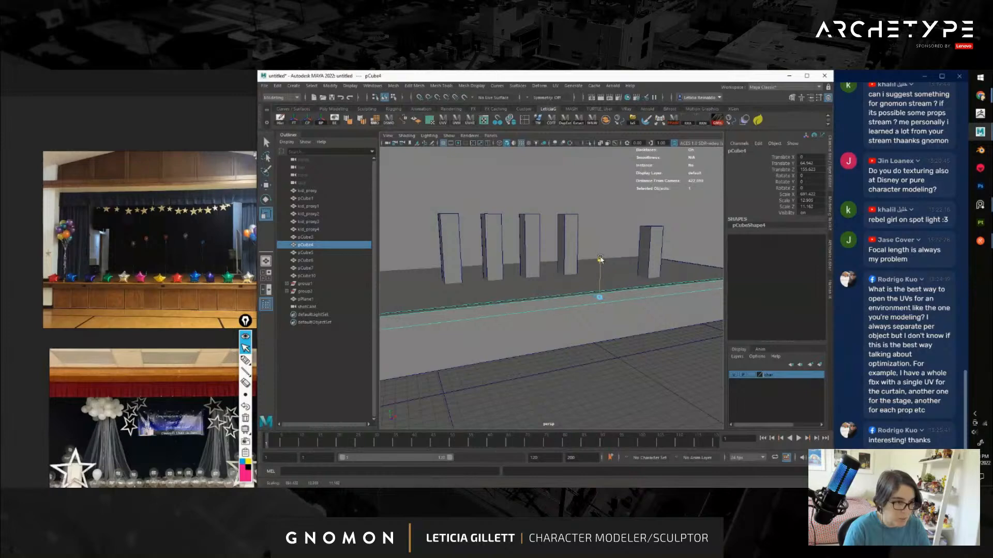
{"action": "left_click", "coordinate": [630, 337]}
Reselect the front ledge and check its thickness against the stage and the kid proxies
{"action": "scroll", "coordinate": [631, 337], "scroll_direction": "down", "scroll_amount": 3}
{"action": "left_click_drag", "start_coordinate": [630, 337], "coordinate": [530, 336], "text": "alt"}
{"action": "scroll", "coordinate": [517, 331], "scroll_direction": "up", "scroll_amount": 4}
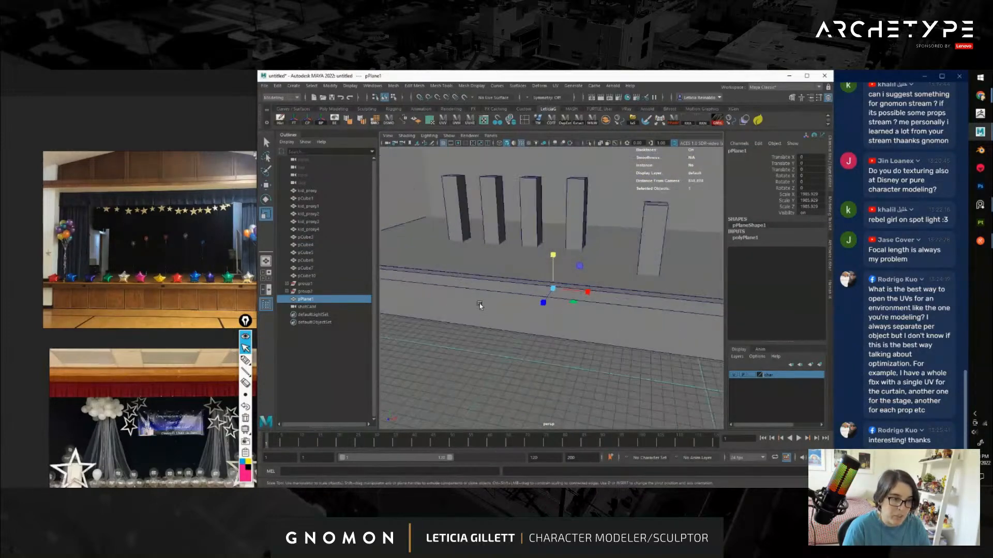
{"action": "middle_click_drag", "start_coordinate": [446, 308], "coordinate": [520, 312], "text": "alt"}
{"action": "left_click", "coordinate": [507, 283]}
{"action": "scroll", "coordinate": [507, 345], "scroll_direction": "down", "scroll_amount": 2}
{"action": "left_click_drag", "start_coordinate": [507, 336], "coordinate": [520, 315], "text": "alt"}
{"action": "middle_click_drag", "start_coordinate": [566, 300], "coordinate": [550, 320], "text": "alt"}
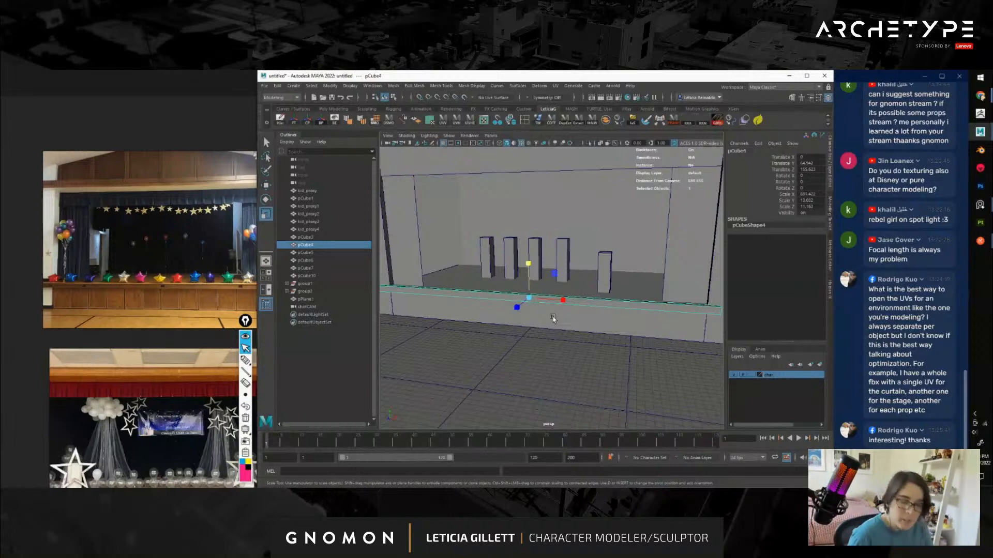
Inspect the ledge's end near the side wall and compare it with the wooden lip and panels in the reference photo
{"action": "left_click_drag", "start_coordinate": [553, 319], "coordinate": [504, 319], "text": "alt"}
{"action": "middle_click_drag", "start_coordinate": [504, 319], "coordinate": [530, 321], "text": "alt"}
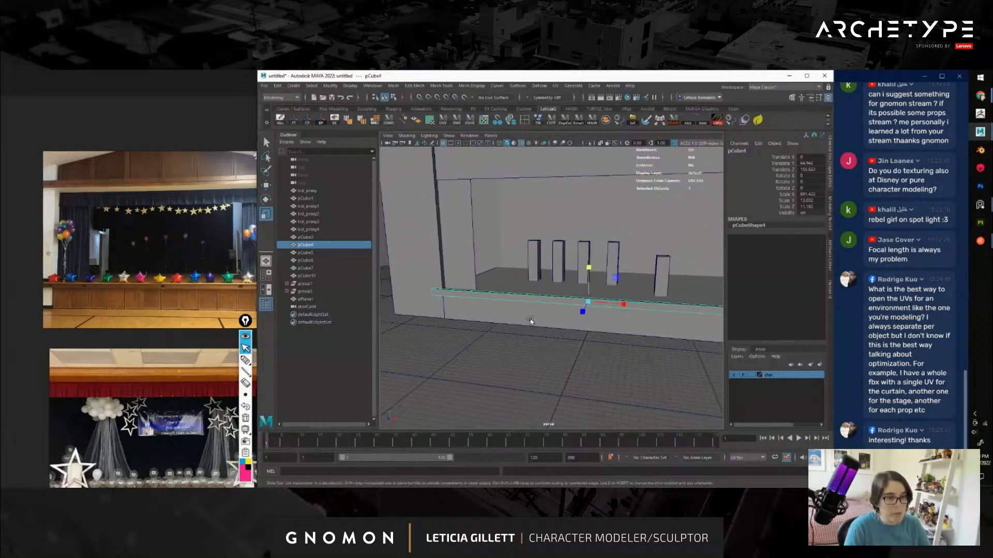
{"action": "left_click_drag", "start_coordinate": [523, 336], "coordinate": [537, 290], "text": "alt"}
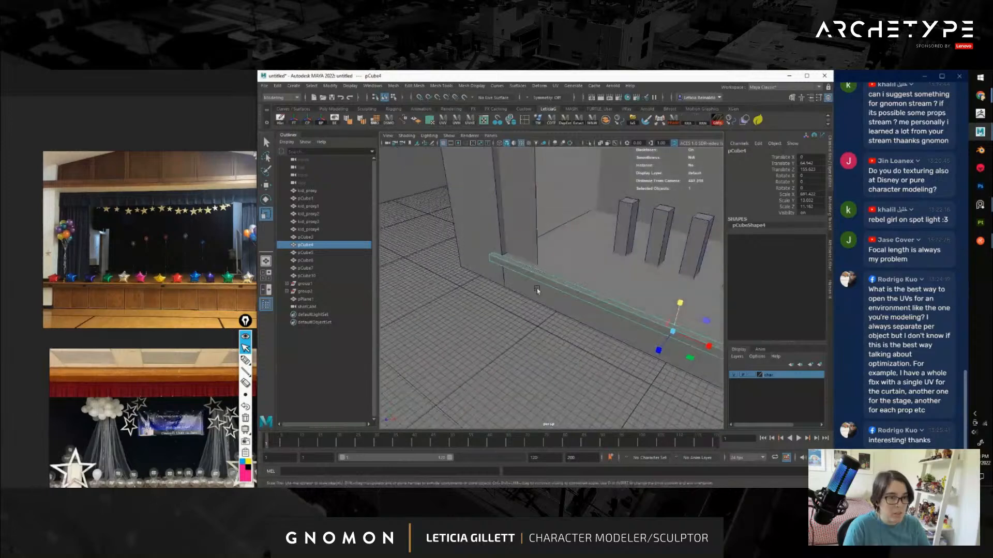
{"action": "right_click_drag", "start_coordinate": [509, 295], "coordinate": [544, 314], "text": "alt"}
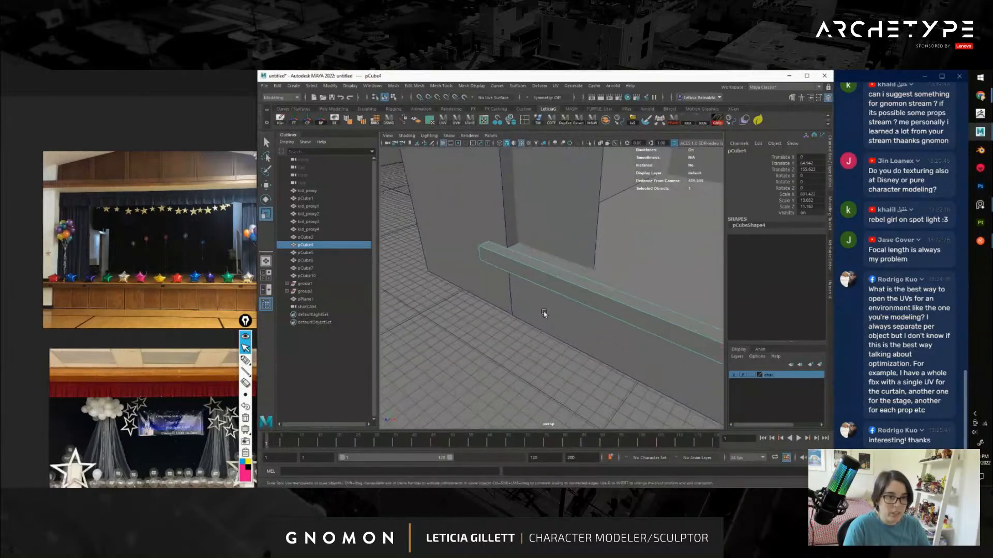
{"action": "scroll", "coordinate": [182, 287], "scroll_direction": "up", "scroll_amount": 8}
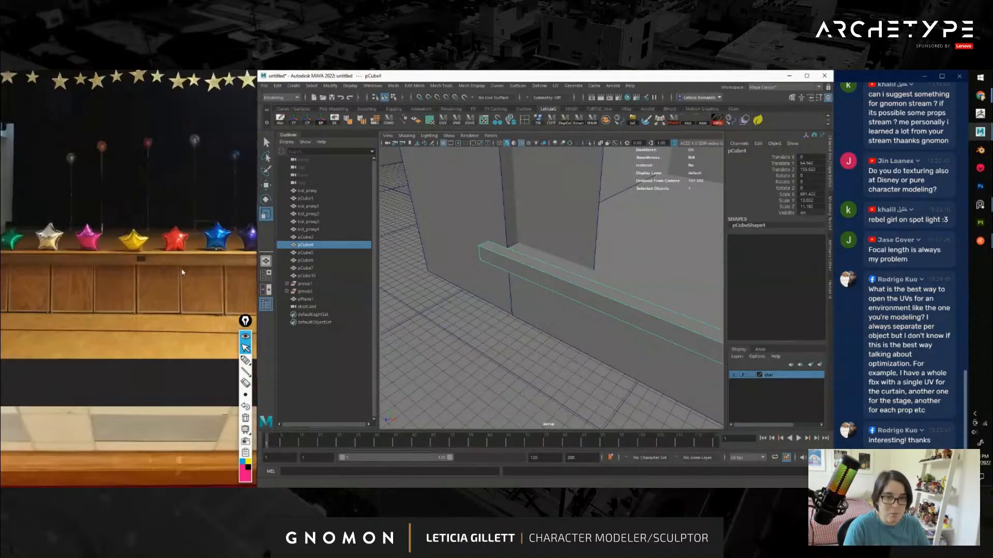
{"action": "scroll", "coordinate": [187, 260], "scroll_direction": "up", "scroll_amount": 2}
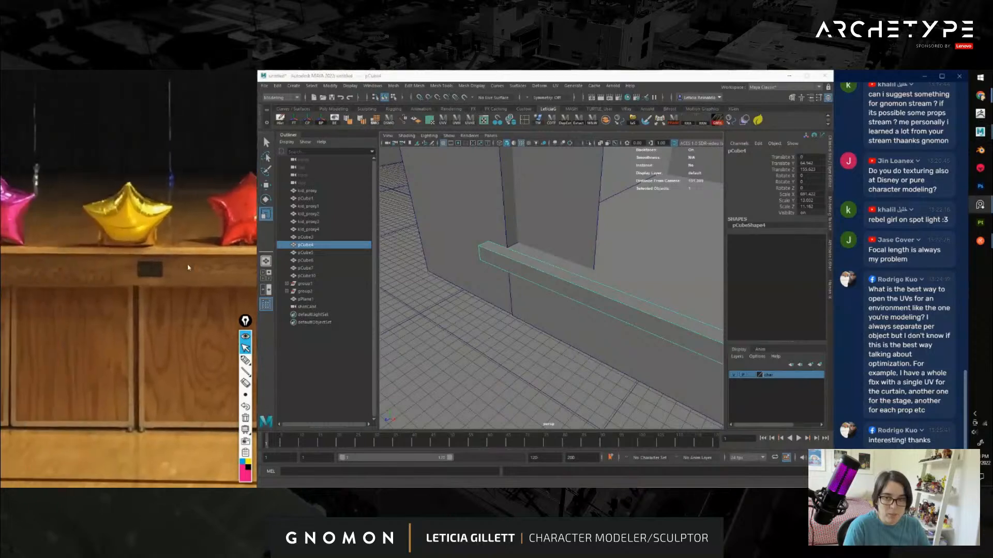
{"action": "scroll", "coordinate": [194, 276], "scroll_direction": "down", "scroll_amount": 8}
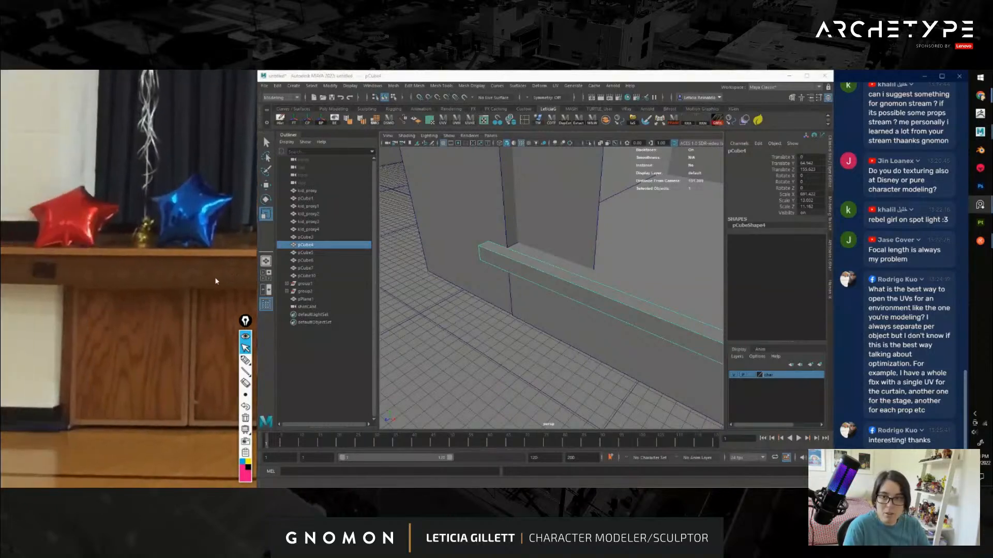
{"action": "scroll", "coordinate": [142, 284], "scroll_direction": "down", "scroll_amount": 4}
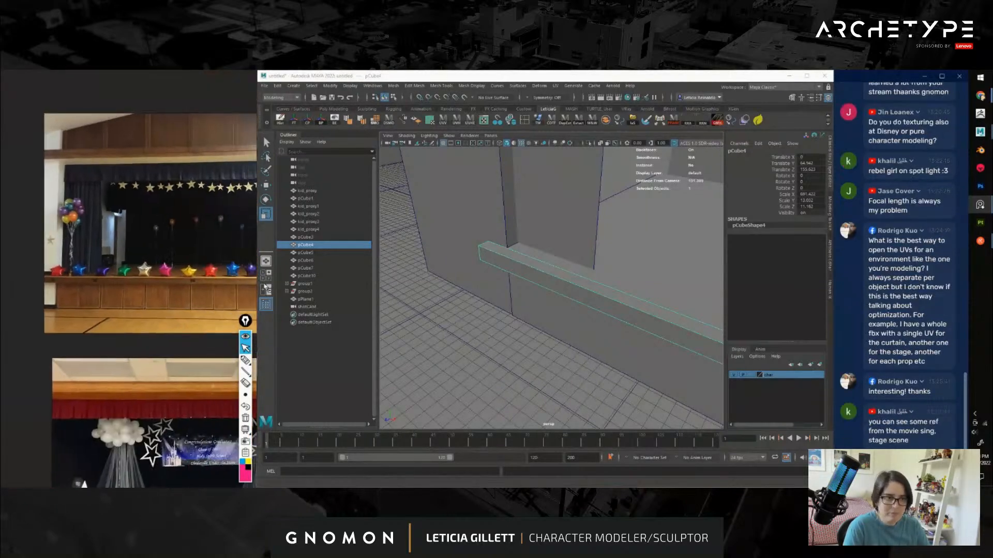
Select a long edge of the front ledge and split its edge ring across the middle of the ledge
{"action": "scroll", "coordinate": [634, 271], "scroll_direction": "up", "scroll_amount": 1}
{"action": "left_click", "coordinate": [578, 285]}
{"action": "right_click_drag", "start_coordinate": [623, 267], "coordinate": [623, 294]}
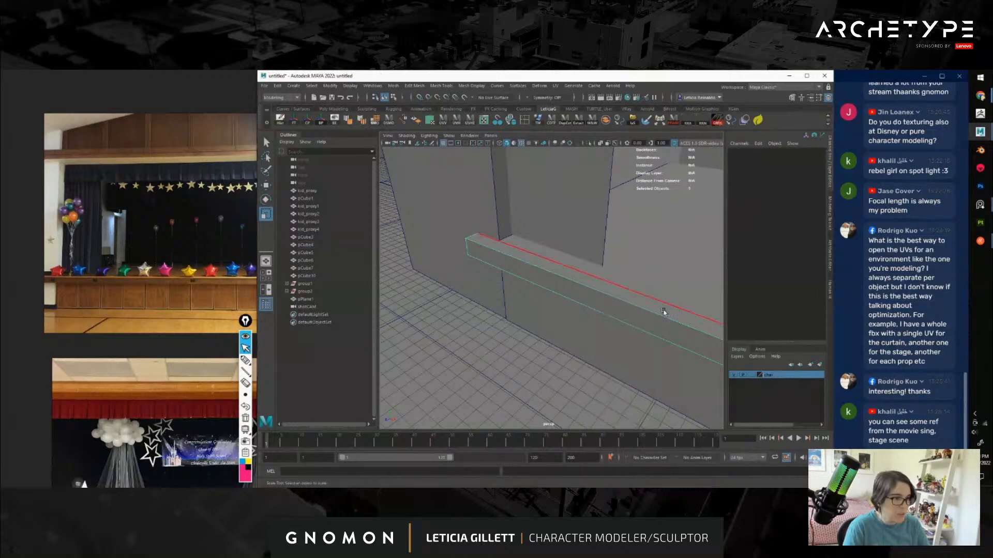
{"action": "middle_click_drag", "start_coordinate": [665, 313], "coordinate": [512, 303], "text": "alt"}
{"action": "left_click_drag", "start_coordinate": [512, 303], "coordinate": [565, 300], "text": "alt"}
{"action": "middle_click_drag", "start_coordinate": [565, 299], "coordinate": [613, 309], "text": "alt"}
{"action": "left_click_drag", "start_coordinate": [613, 310], "coordinate": [589, 328], "text": "alt"}
{"action": "left_click", "coordinate": [586, 278]}
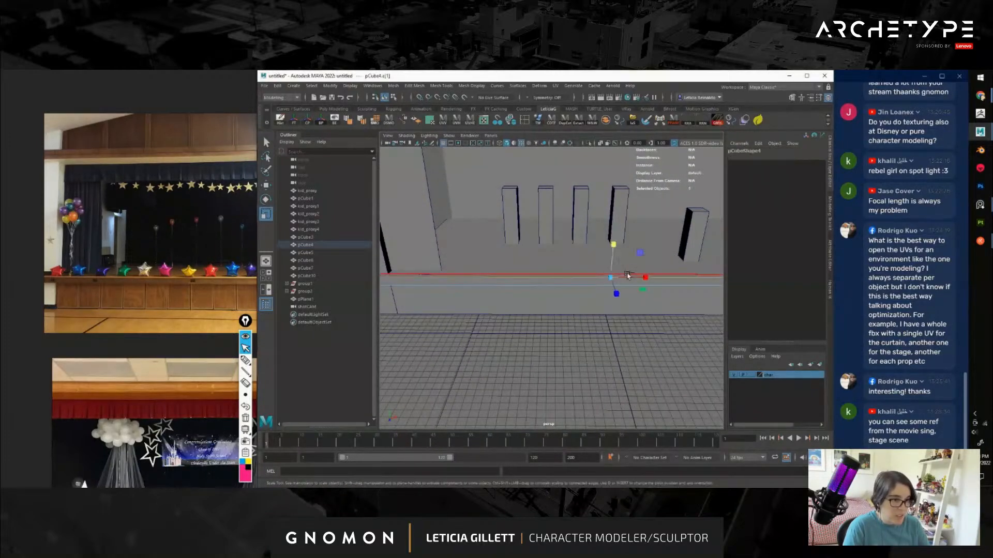
{"action": "right_click_drag", "start_coordinate": [628, 288], "coordinate": [528, 310], "text": "ctrl"}
Repeat the edge ring split on both halves of the front ledge to divide it into quarters
{"action": "scroll", "coordinate": [530, 311], "scroll_direction": "down", "scroll_amount": 5}
{"action": "left_click_drag", "start_coordinate": [529, 311], "coordinate": [532, 321], "text": "alt"}
{"action": "scroll", "coordinate": [532, 322], "scroll_direction": "up", "scroll_amount": 4}
{"action": "scroll", "coordinate": [533, 321], "scroll_direction": "up", "scroll_amount": 2}
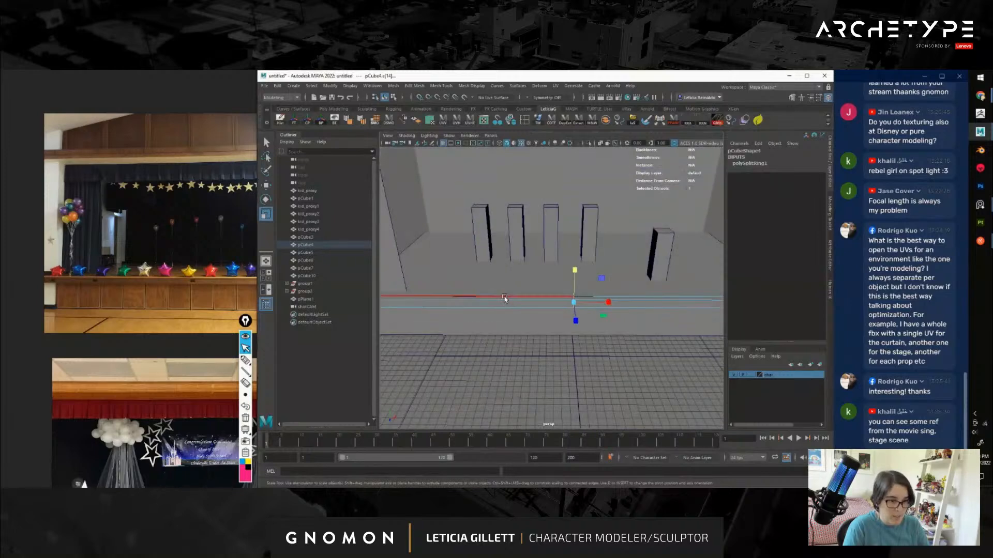
{"action": "left_click", "coordinate": [533, 306]}
{"action": "key", "text": "g"}
{"action": "scroll", "coordinate": [571, 347], "scroll_direction": "down", "scroll_amount": 5}
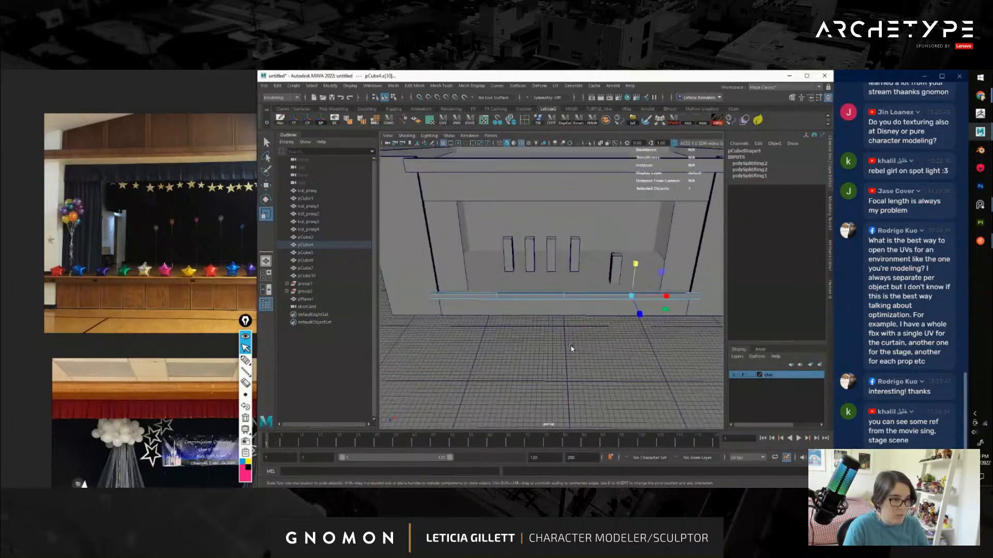
Split each quarter of the front ledge again so the ledge is divided into eight sections
{"action": "left_click_drag", "start_coordinate": [571, 348], "coordinate": [625, 346], "text": "alt"}
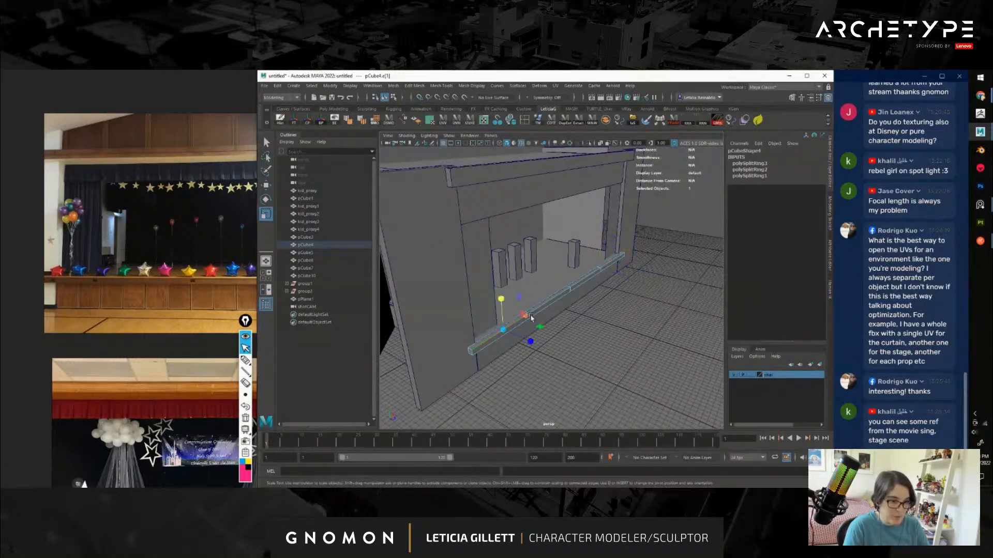
{"action": "left_click", "coordinate": [554, 302]}
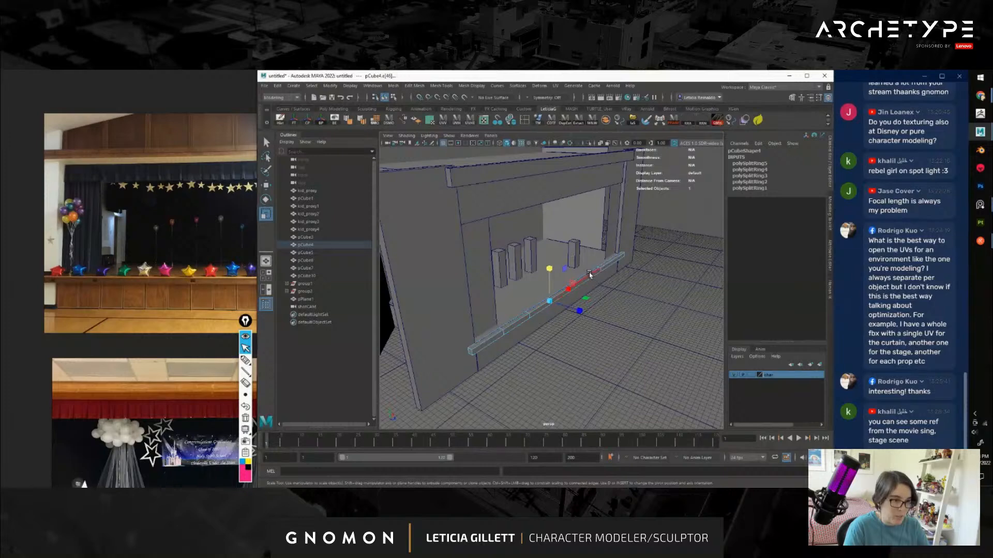
{"action": "key", "text": "g"}
{"action": "left_click_drag", "start_coordinate": [603, 350], "coordinate": [557, 342], "text": "alt"}
{"action": "middle_click_drag", "start_coordinate": [558, 343], "coordinate": [636, 326], "text": "alt"}
{"action": "scroll", "coordinate": [636, 325], "scroll_direction": "up", "scroll_amount": 4}
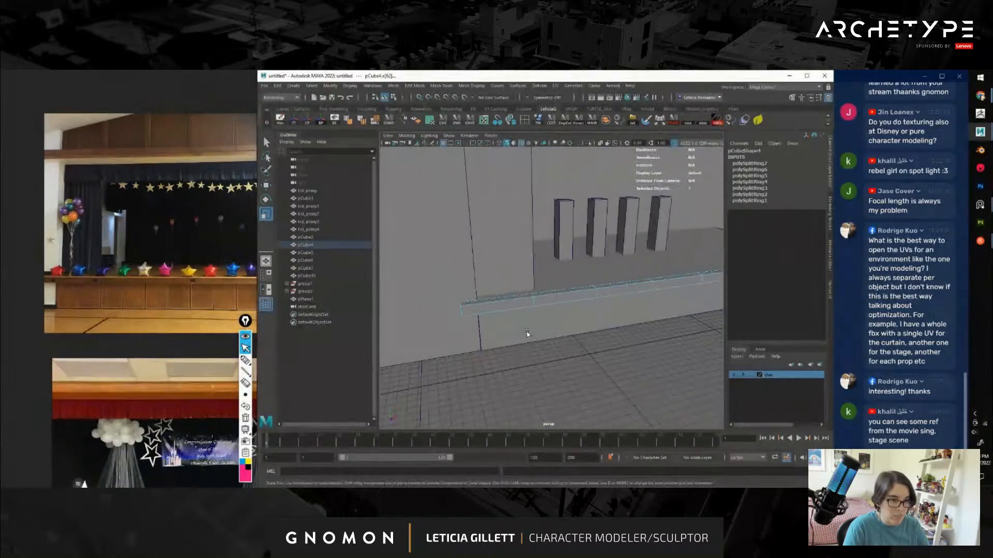
{"action": "left_click_drag", "start_coordinate": [620, 311], "coordinate": [506, 306], "text": "alt"}
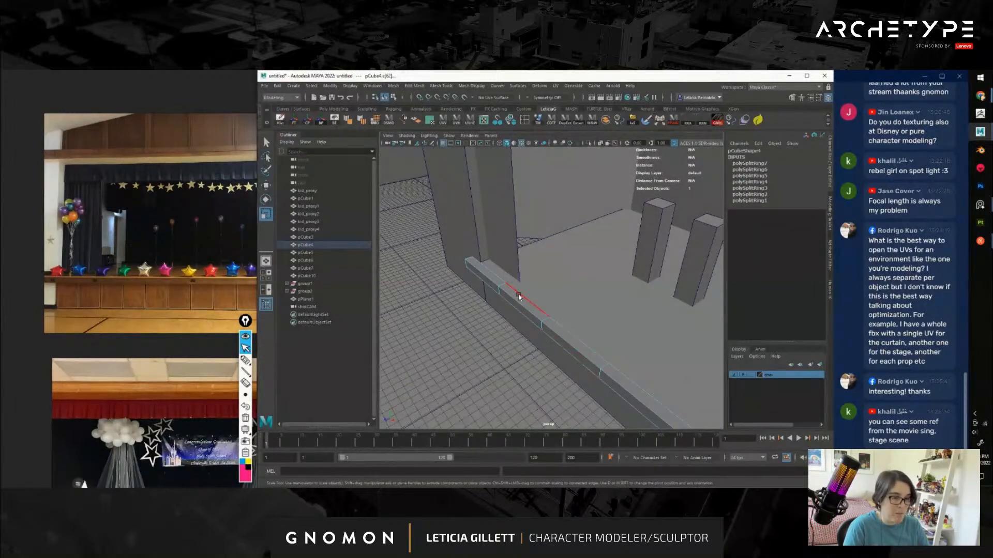
Return the front ledge to object mode, reselect it and examine its new divisions along the stage front
{"action": "right_click_drag", "start_coordinate": [518, 269], "coordinate": [558, 259]}
{"action": "left_click", "coordinate": [479, 355]}
{"action": "left_click_drag", "start_coordinate": [478, 356], "coordinate": [573, 315], "text": "alt"}
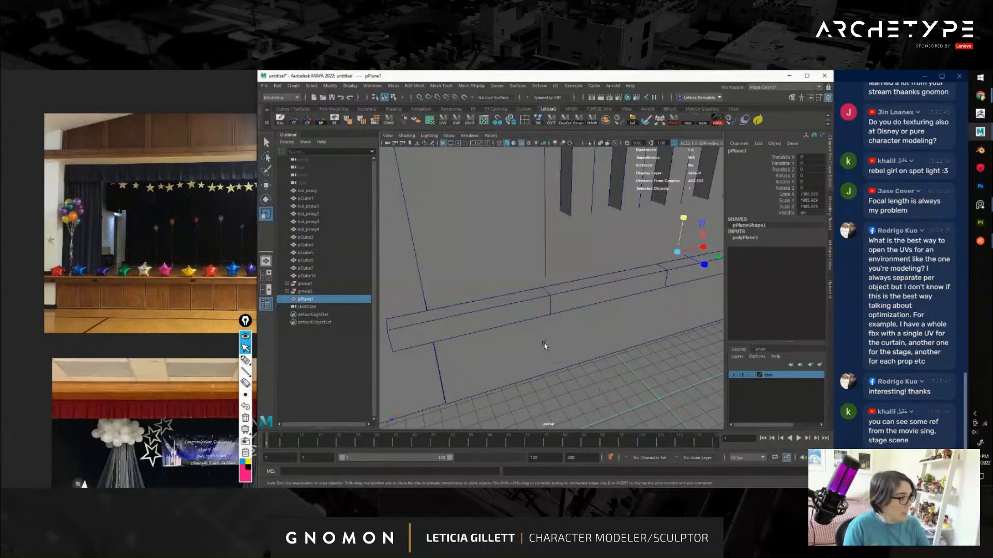
{"action": "mouse_move", "coordinate": [546, 330]}
{"action": "left_mouse_down", "text": "alt"}
{"action": "mouse_move", "coordinate": [532, 323]}
{"action": "mouse_move", "coordinate": [563, 323]}
{"action": "mouse_move", "coordinate": [574, 341]}
{"action": "mouse_move", "coordinate": [592, 332]}
{"action": "mouse_move", "coordinate": [538, 336]}
{"action": "mouse_move", "coordinate": [546, 341]}
{"action": "left_mouse_up", "text": "alt"}
{"action": "left_click", "coordinate": [541, 282]}
{"action": "scroll", "coordinate": [555, 335], "scroll_direction": "down", "scroll_amount": 3}
{"action": "middle_click_drag", "start_coordinate": [520, 344], "coordinate": [603, 340], "text": "alt"}
{"action": "left_click_drag", "start_coordinate": [603, 339], "coordinate": [545, 343], "text": "alt"}
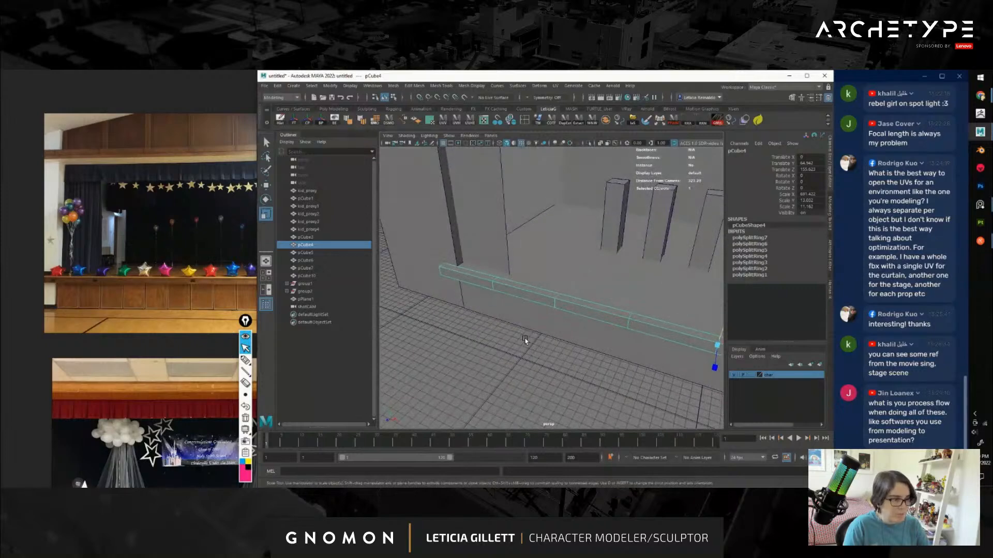
Insert an edge loop close to one end of the front ledge and preview the ledge smoothed
{"action": "middle_click_drag", "start_coordinate": [526, 339], "coordinate": [566, 340], "text": "alt"}
{"action": "scroll", "coordinate": [558, 331], "scroll_direction": "up", "scroll_amount": 5}
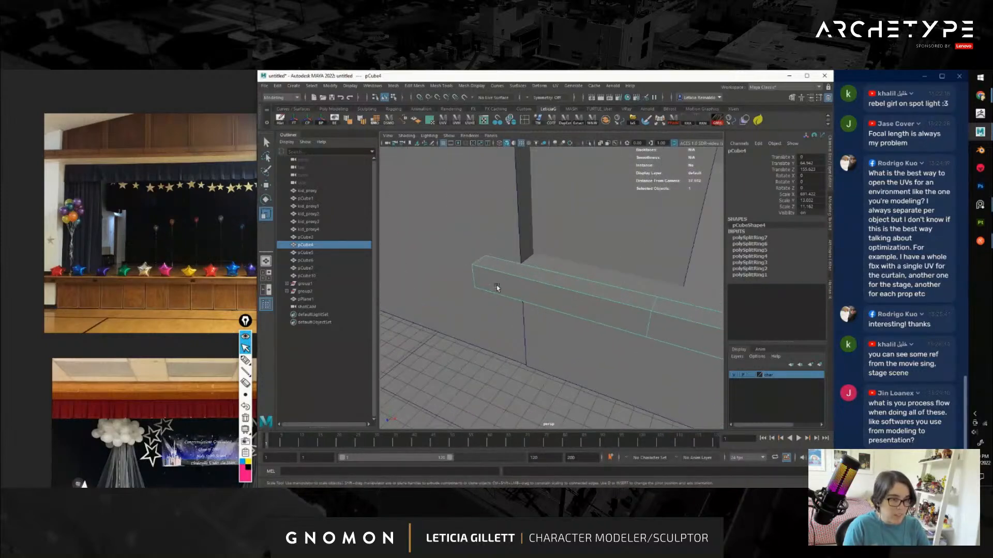
{"action": "right_click_drag", "start_coordinate": [496, 273], "coordinate": [492, 236]}
{"action": "left_click_drag", "start_coordinate": [492, 236], "coordinate": [535, 241], "text": "alt"}
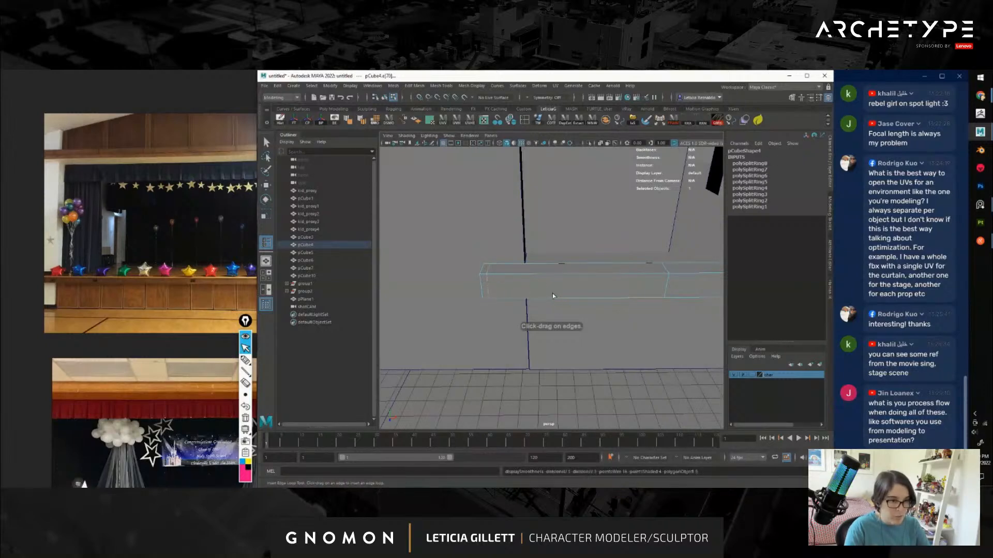
{"action": "key", "text": "3"}
{"action": "key", "text": "1"}
Insert a matching edge loop close to the opposite end of the front ledge
{"action": "right_click_drag", "start_coordinate": [547, 313], "coordinate": [454, 319], "text": "alt"}
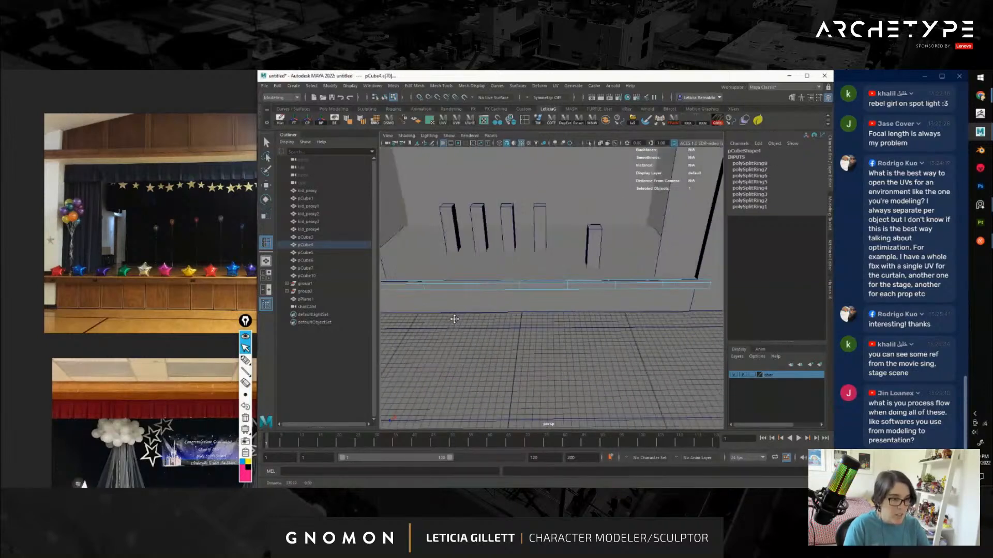
{"action": "middle_click_drag", "start_coordinate": [708, 302], "coordinate": [578, 294], "text": "alt"}
{"action": "right_click_drag", "start_coordinate": [578, 295], "coordinate": [621, 299], "text": "alt"}
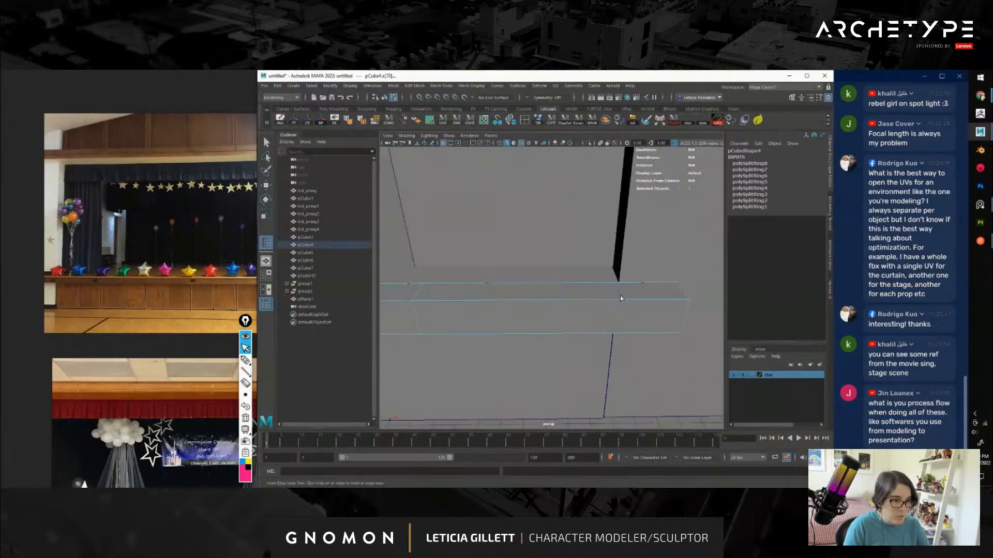
{"action": "left_click", "coordinate": [684, 300]}
Insert two lengthwise edge loops on the ledge's top face, close to its front and back edges
{"action": "left_click_drag", "start_coordinate": [684, 300], "coordinate": [576, 301], "text": "alt"}
{"action": "middle_click_drag", "start_coordinate": [576, 301], "coordinate": [610, 299], "text": "alt"}
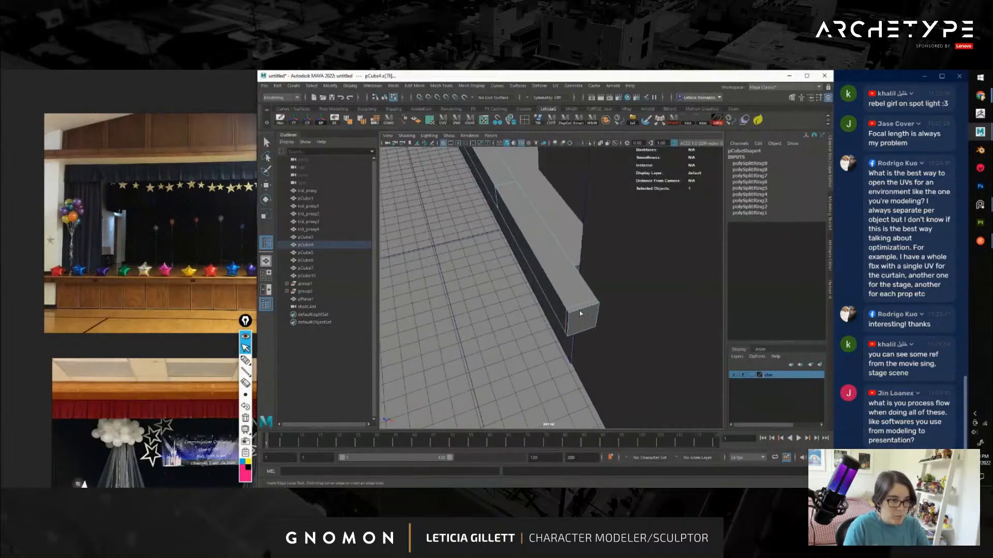
{"action": "right_click_drag", "start_coordinate": [580, 314], "coordinate": [604, 332], "text": "alt"}
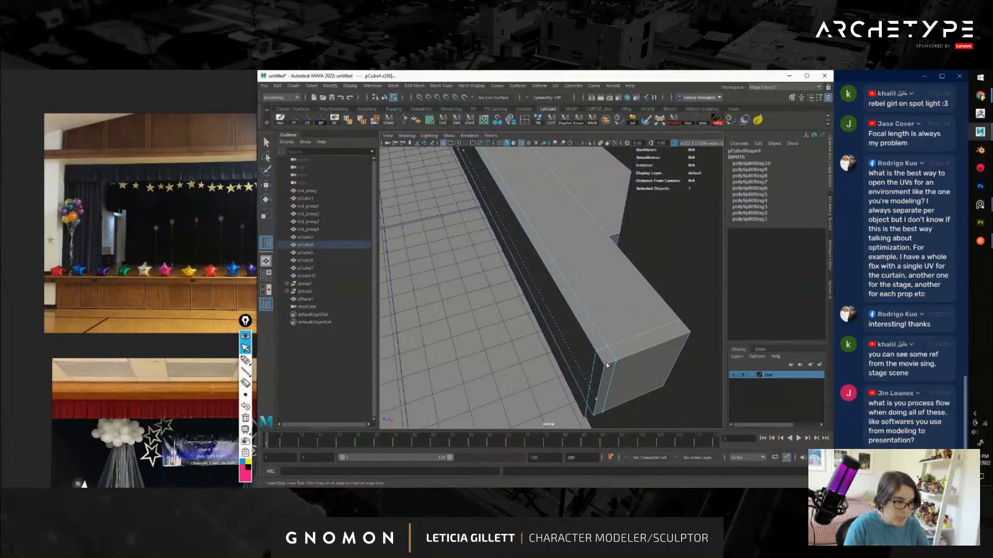
{"action": "left_click_drag", "start_coordinate": [685, 347], "coordinate": [687, 346]}
{"action": "right_click_drag", "start_coordinate": [687, 346], "coordinate": [625, 350], "text": "alt"}
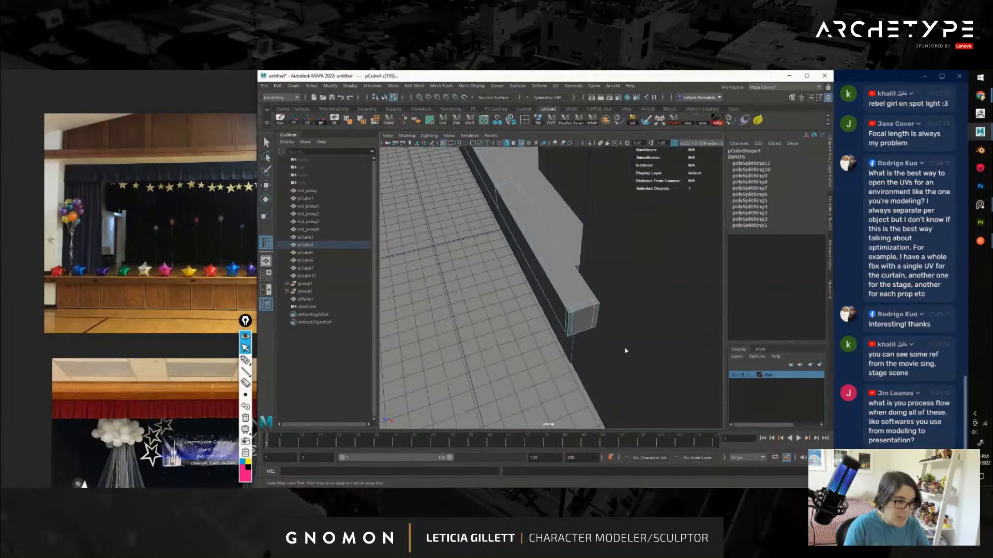
Insert lengthwise edge loops near the upper and lower edges of the ledge's front face and preview the ledge smoothed
{"action": "left_click_drag", "start_coordinate": [625, 350], "coordinate": [676, 336], "text": "alt"}
{"action": "middle_click_drag", "start_coordinate": [676, 337], "coordinate": [581, 331], "text": "alt"}
{"action": "right_click_drag", "start_coordinate": [581, 330], "coordinate": [649, 300], "text": "alt"}
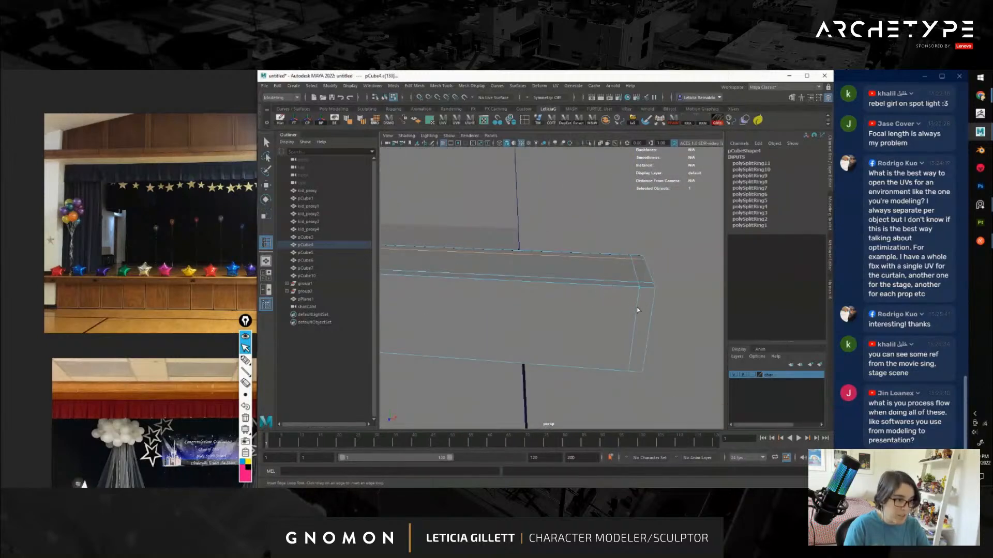
{"action": "left_click_drag", "start_coordinate": [637, 307], "coordinate": [619, 299], "text": "alt"}
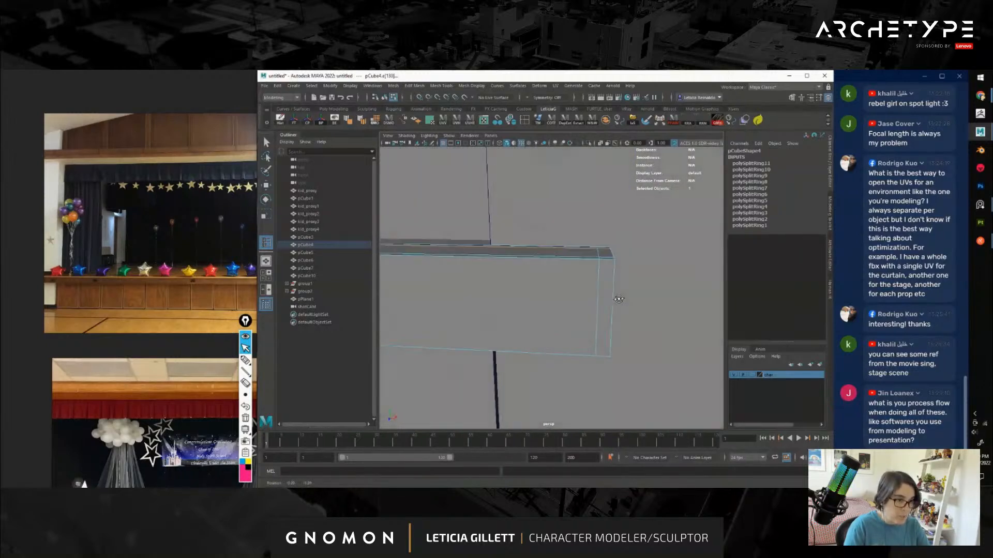
{"action": "left_click", "coordinate": [600, 269]}
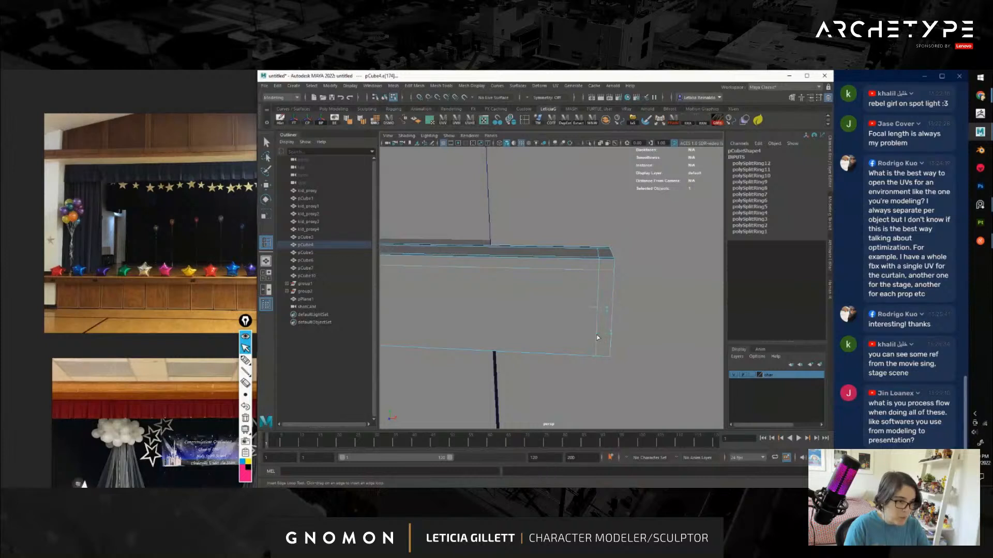
{"action": "key", "text": "w"}
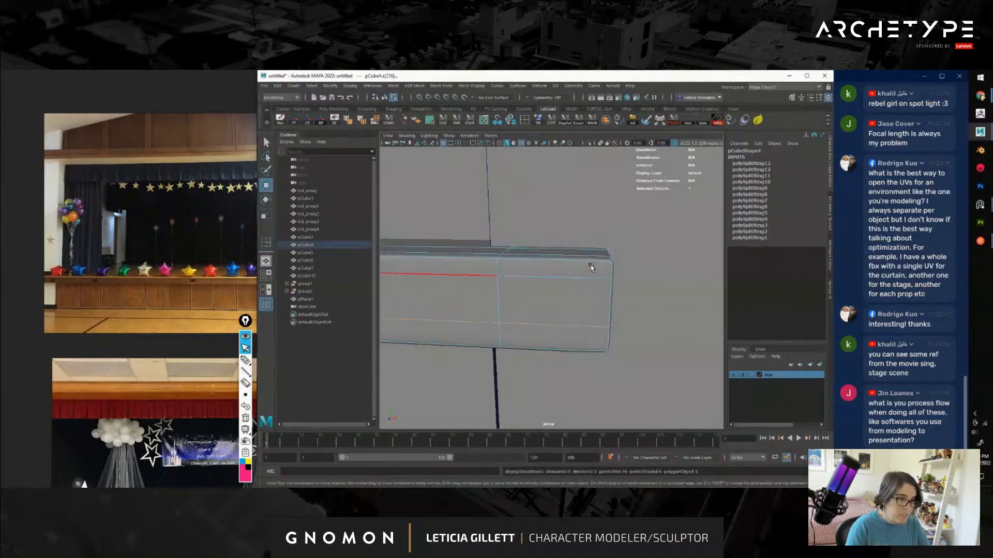
Return the ledge to object mode and examine its rounded edges and ends along the stage front
{"action": "right_click_drag", "start_coordinate": [596, 264], "coordinate": [581, 253]}
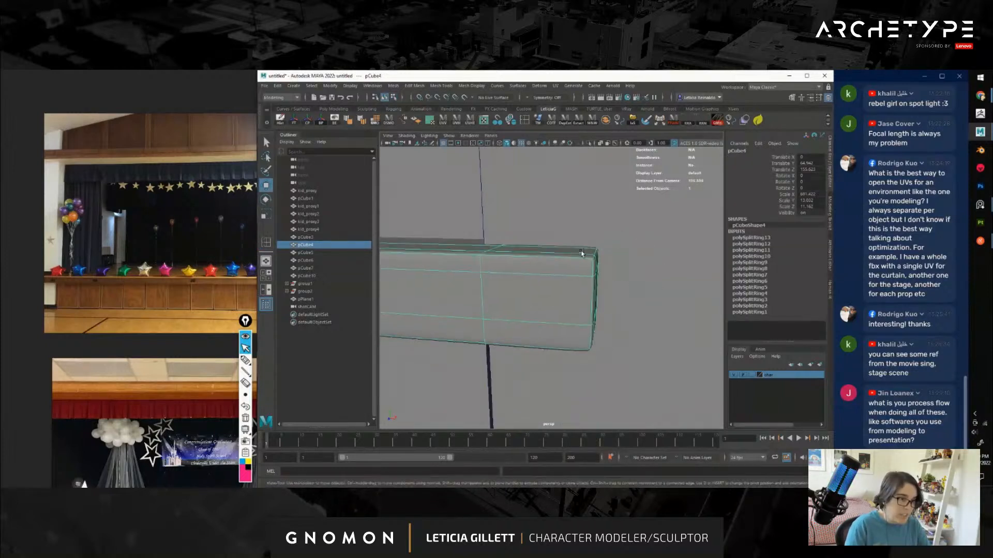
{"action": "right_click_drag", "start_coordinate": [584, 355], "coordinate": [557, 327], "text": "alt"}
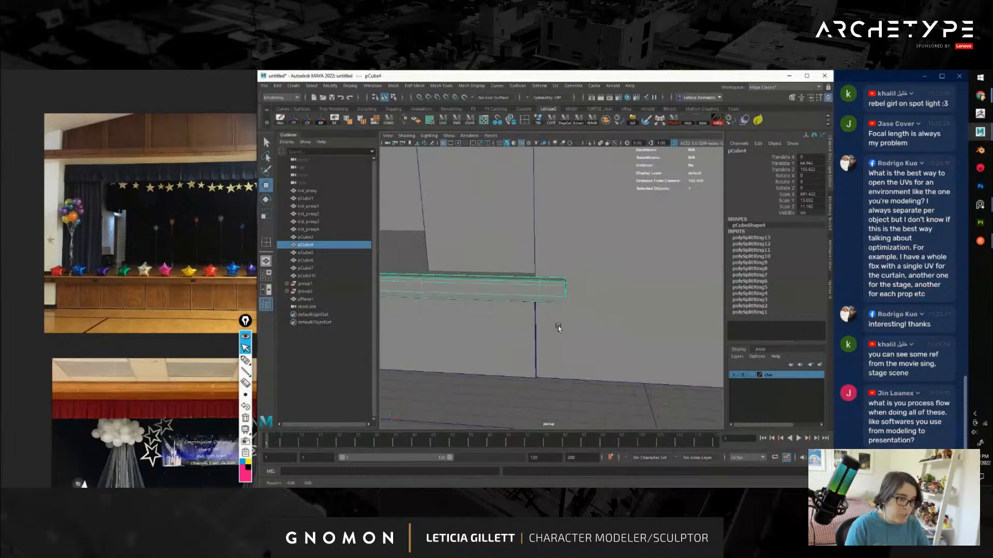
{"action": "left_click_drag", "start_coordinate": [557, 328], "coordinate": [610, 334], "text": "alt"}
{"action": "left_click", "coordinate": [681, 266]}
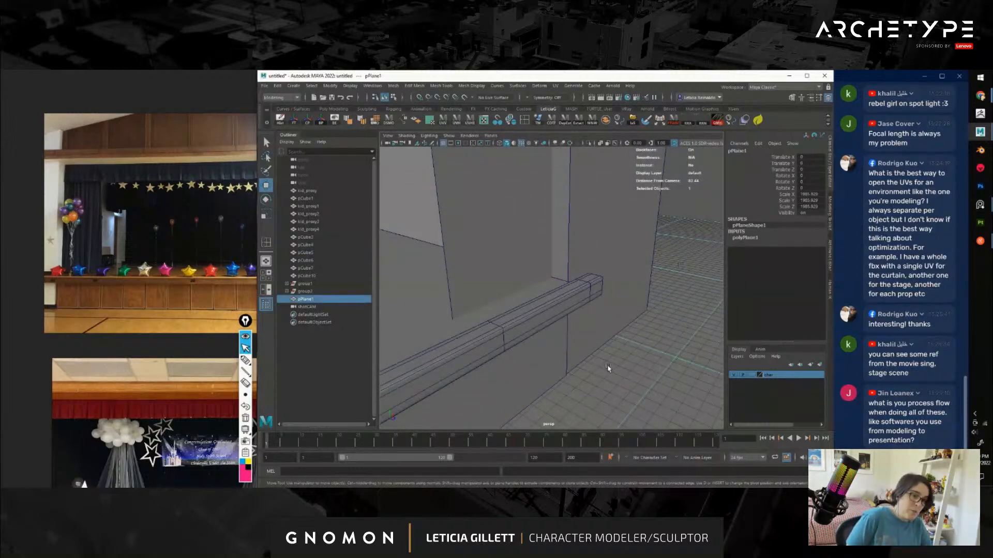
{"action": "right_click_drag", "start_coordinate": [680, 266], "coordinate": [543, 341], "text": "alt"}
{"action": "left_click_drag", "start_coordinate": [628, 346], "coordinate": [496, 345], "text": "alt"}
{"action": "middle_click_drag", "start_coordinate": [497, 346], "coordinate": [573, 345], "text": "alt"}
{"action": "right_click_drag", "start_coordinate": [573, 344], "coordinate": [455, 270], "text": "alt"}
{"action": "left_click_drag", "start_coordinate": [455, 270], "coordinate": [543, 315], "text": "alt"}
{"action": "right_click_drag", "start_coordinate": [543, 315], "coordinate": [583, 294], "text": "alt"}
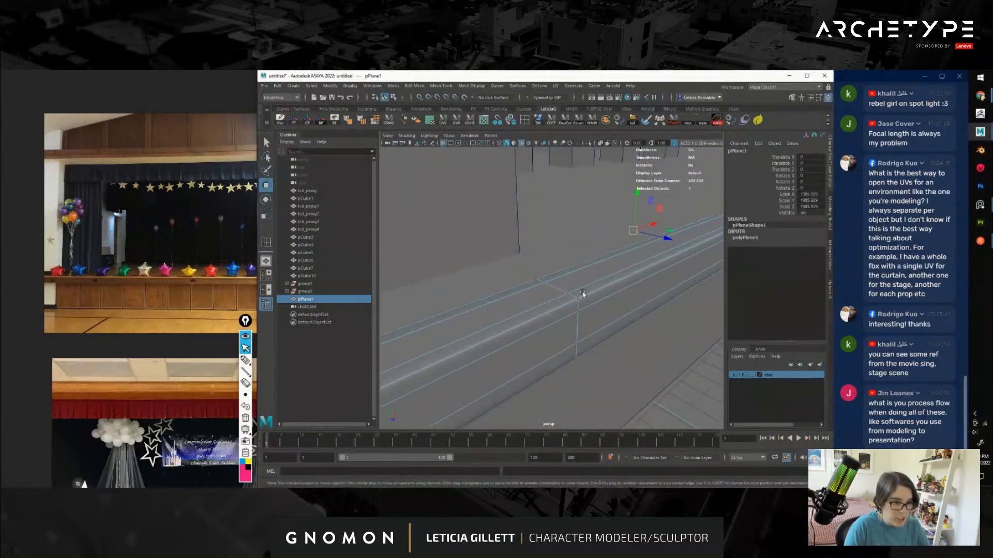
Select the vertices at a middle division of the ledge, adjust them with soft selection and return to object mode
{"action": "left_click_drag", "start_coordinate": [564, 290], "coordinate": [601, 317]}
{"action": "key", "text": "b"}
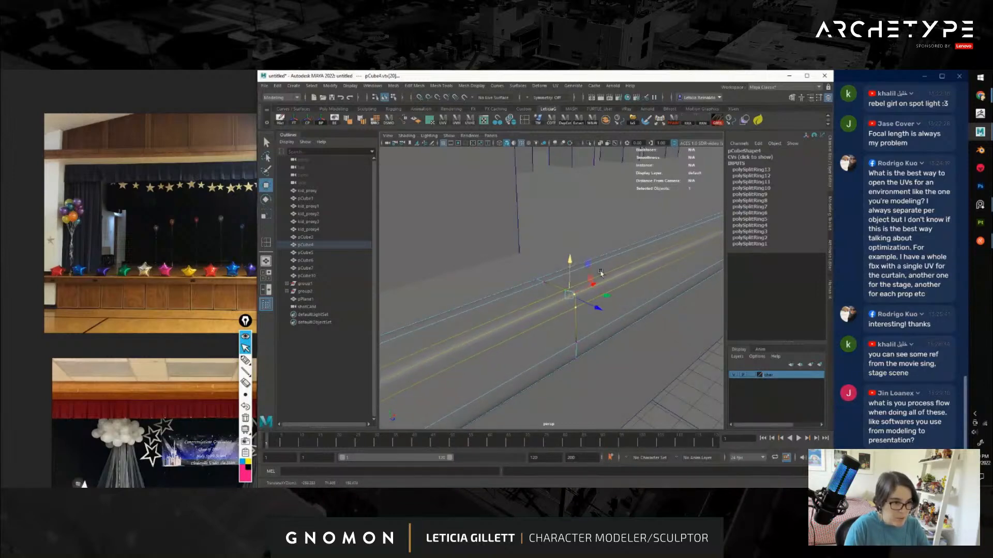
{"action": "right_click_drag", "start_coordinate": [600, 273], "coordinate": [640, 359]}
{"action": "left_click", "coordinate": [640, 358]}
Examine the ledge's shape along the stage front from the front and from above
{"action": "left_click_drag", "start_coordinate": [640, 359], "coordinate": [563, 327], "text": "alt"}
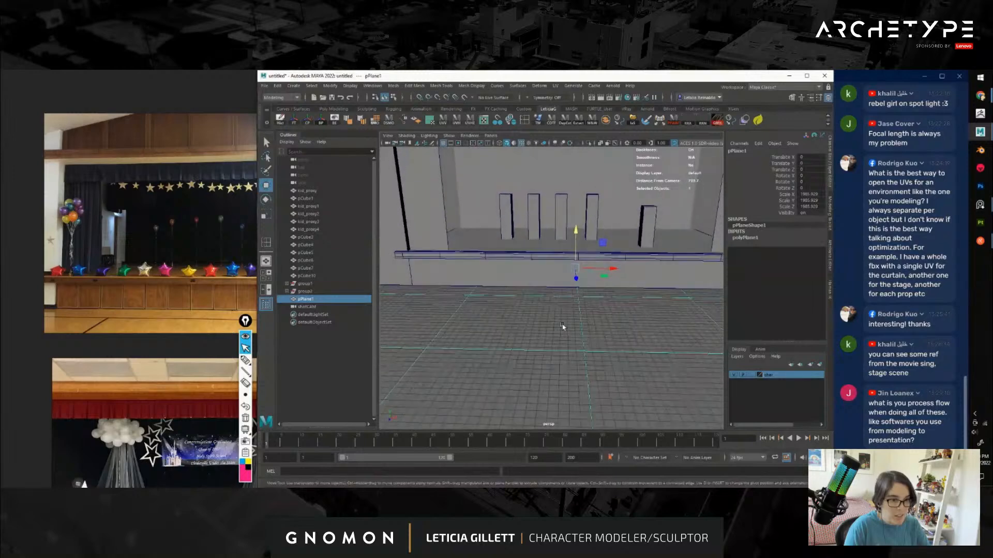
{"action": "middle_click_drag", "start_coordinate": [563, 326], "coordinate": [599, 351], "text": "alt"}
{"action": "right_click_drag", "start_coordinate": [549, 302], "coordinate": [592, 311], "text": "alt"}
{"action": "left_click_drag", "start_coordinate": [592, 311], "coordinate": [603, 325], "text": "alt"}
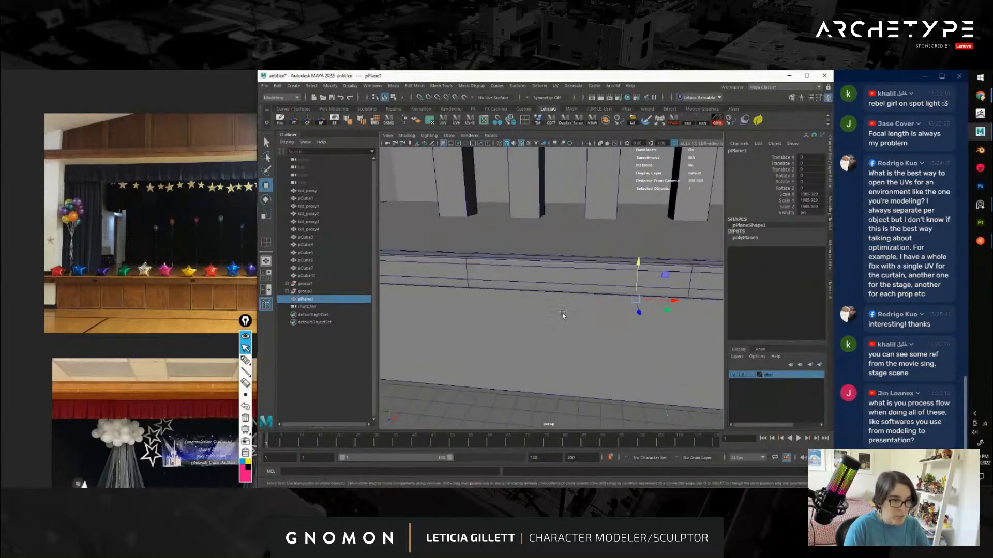
{"action": "right_click_drag", "start_coordinate": [561, 339], "coordinate": [527, 331], "text": "alt"}
{"action": "left_click_drag", "start_coordinate": [646, 331], "coordinate": [624, 362], "text": "alt"}
{"action": "middle_click_drag", "start_coordinate": [625, 362], "coordinate": [623, 342], "text": "alt"}
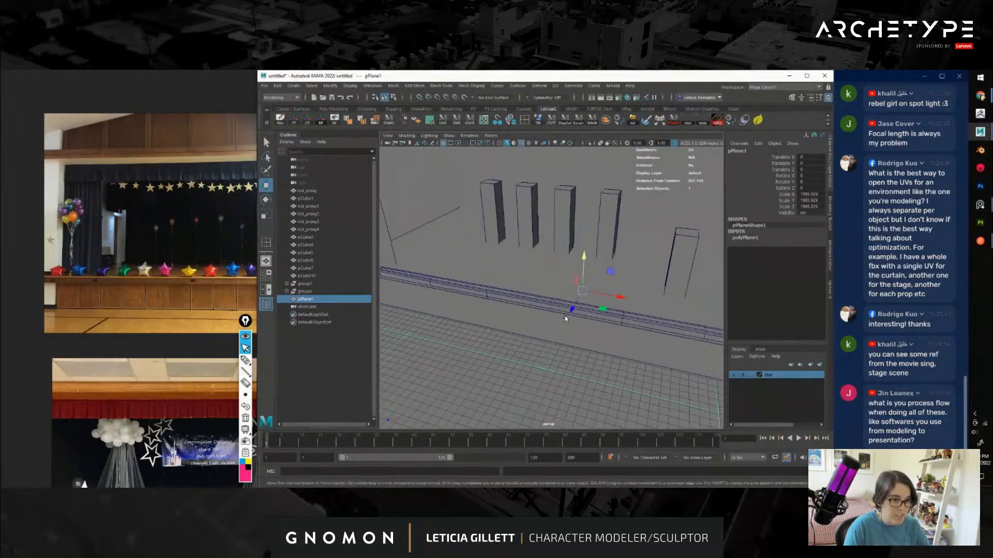
{"action": "right_click_drag", "start_coordinate": [565, 319], "coordinate": [586, 325], "text": "alt"}
{"action": "left_click_drag", "start_coordinate": [586, 324], "coordinate": [574, 280], "text": "alt"}
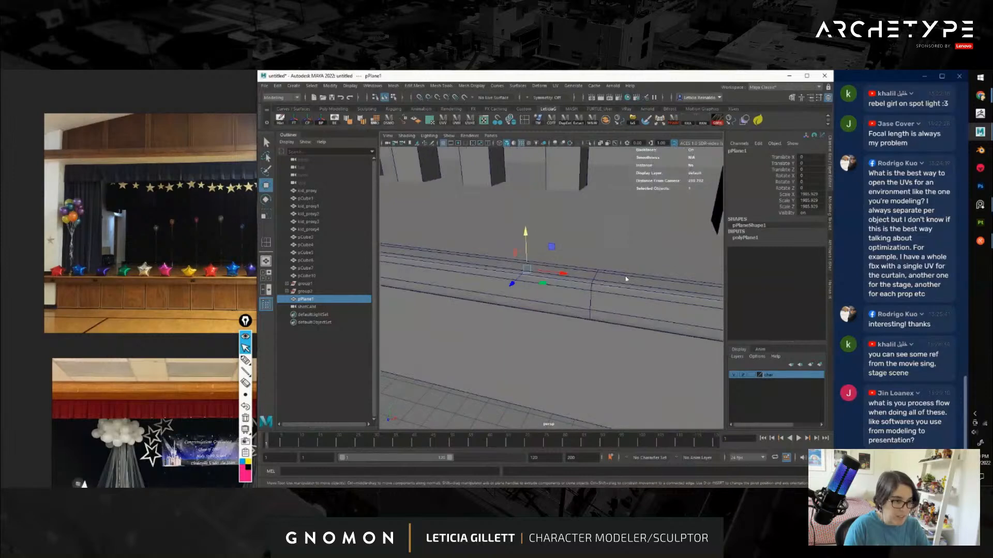
Try to shift the vertices at another division of the front ledge vertically and undo the adjustment
{"action": "right_click_drag", "start_coordinate": [574, 279], "coordinate": [572, 254]}
{"action": "left_click_drag", "start_coordinate": [579, 324], "coordinate": [604, 269]}
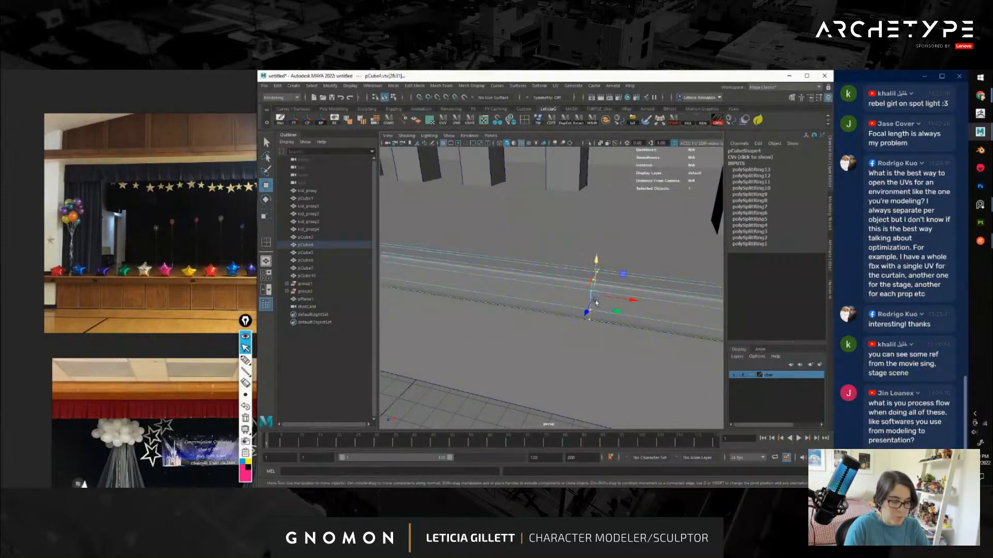
{"action": "left_click_drag", "start_coordinate": [595, 302], "coordinate": [573, 269], "text": "alt"}
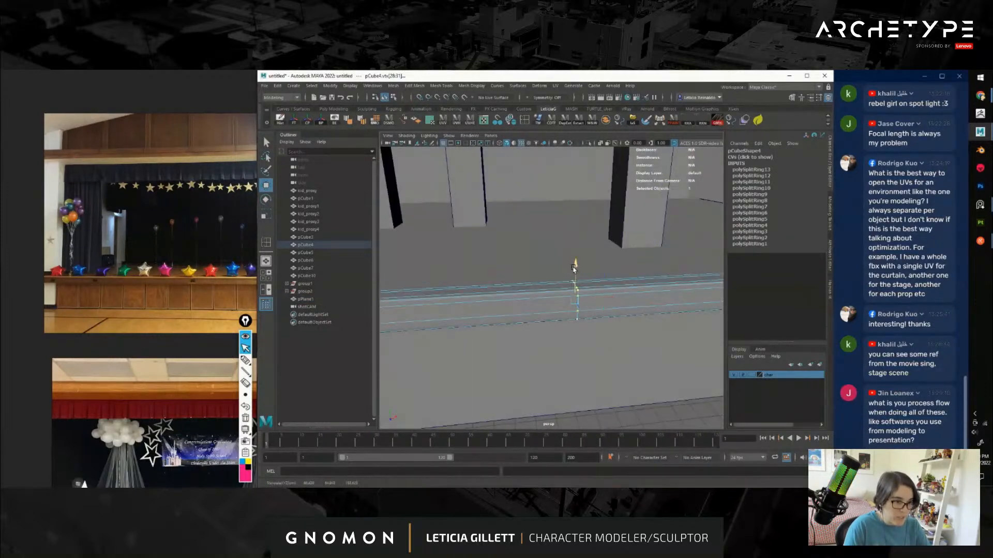
{"action": "key", "text": "ctrl+z"}
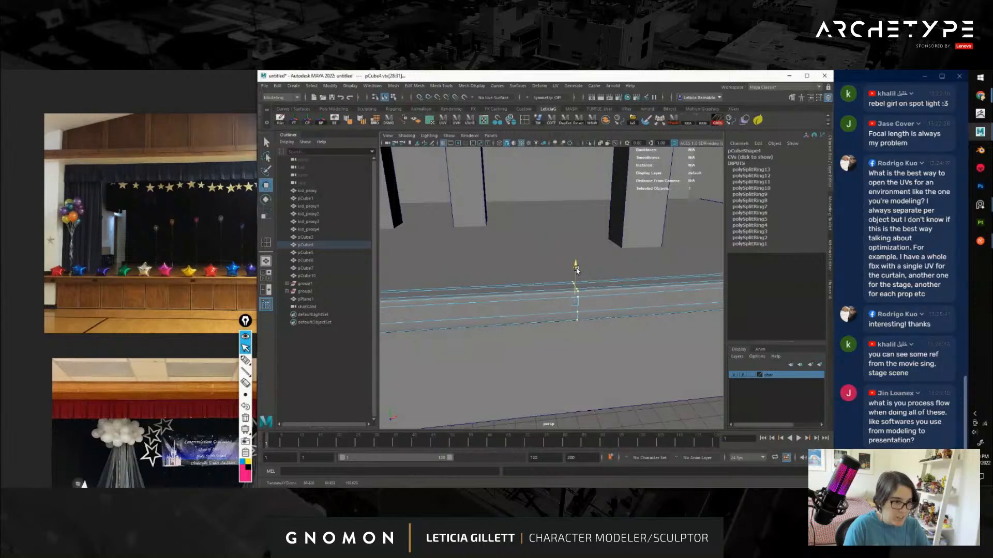
{"action": "key", "text": "ctrl+z"}
Select the vertices on the ledge's front at a division near its far end and lower them slightly
{"action": "right_click_drag", "start_coordinate": [622, 291], "coordinate": [666, 294]}
{"action": "left_click_drag", "start_coordinate": [666, 294], "coordinate": [618, 268], "text": "alt"}
{"action": "right_click_drag", "start_coordinate": [617, 268], "coordinate": [579, 267]}
{"action": "left_click_drag", "start_coordinate": [617, 285], "coordinate": [605, 233], "text": "alt"}
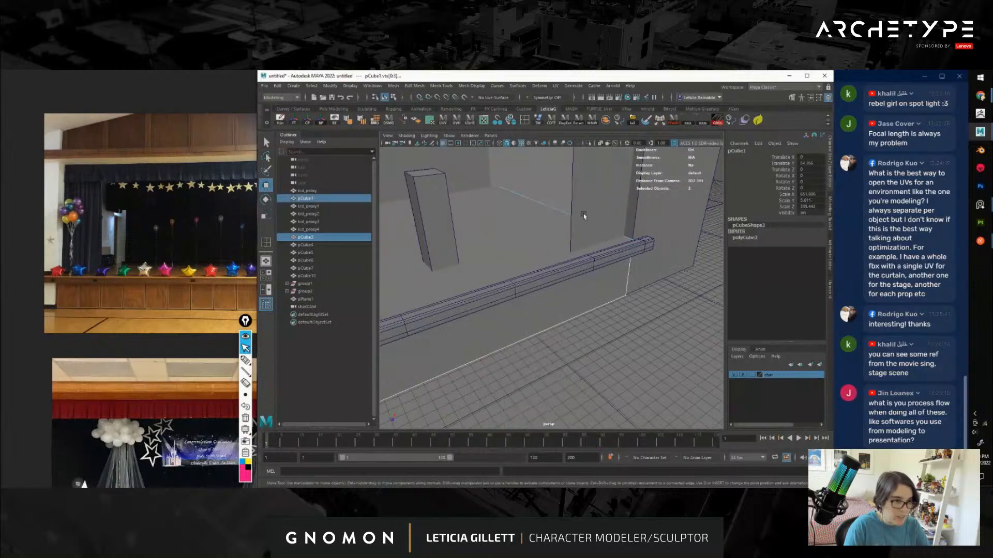
{"action": "left_click", "coordinate": [611, 264]}
{"action": "right_click_drag", "start_coordinate": [601, 259], "coordinate": [559, 257]}
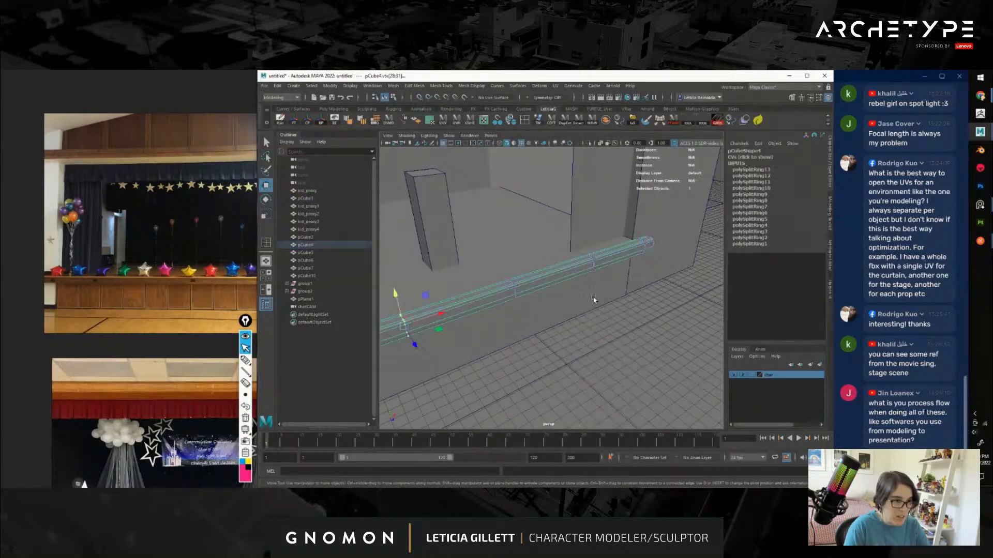
{"action": "scroll", "coordinate": [581, 315], "scroll_direction": "up", "scroll_amount": 5}
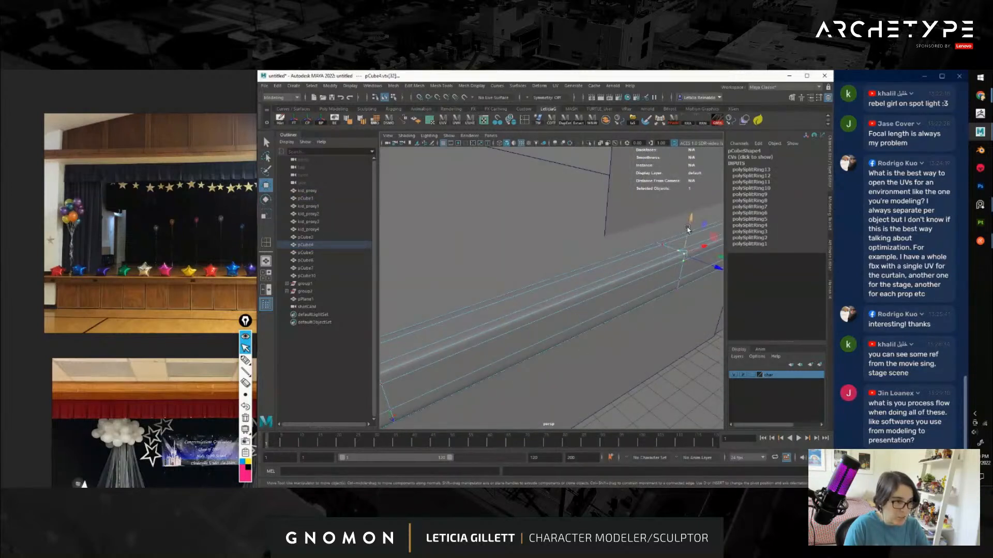
{"action": "left_click_drag", "start_coordinate": [687, 229], "coordinate": [686, 234]}
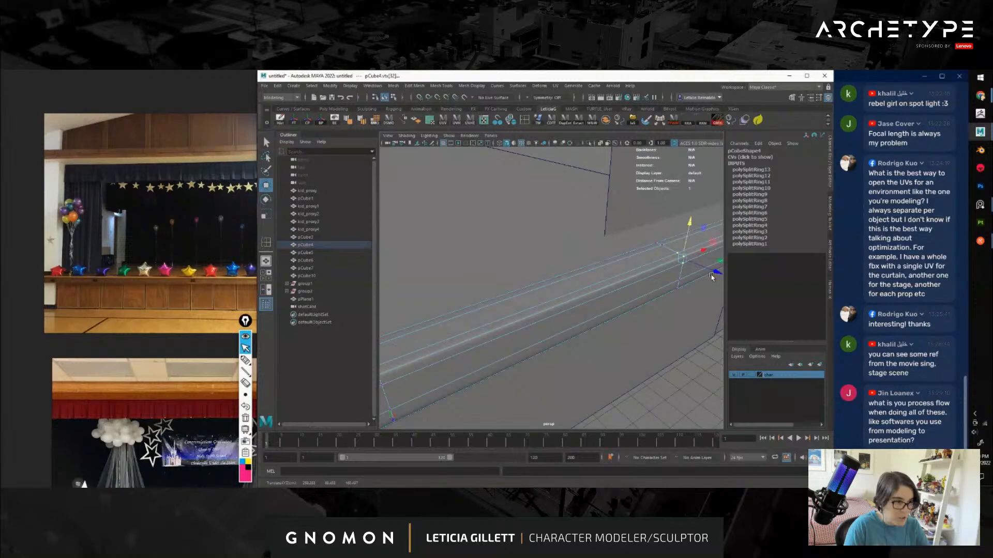
Return the ledge to object mode, clear the selection and check the whole stage front from a distance
{"action": "right_click_drag", "start_coordinate": [656, 249], "coordinate": [692, 238]}
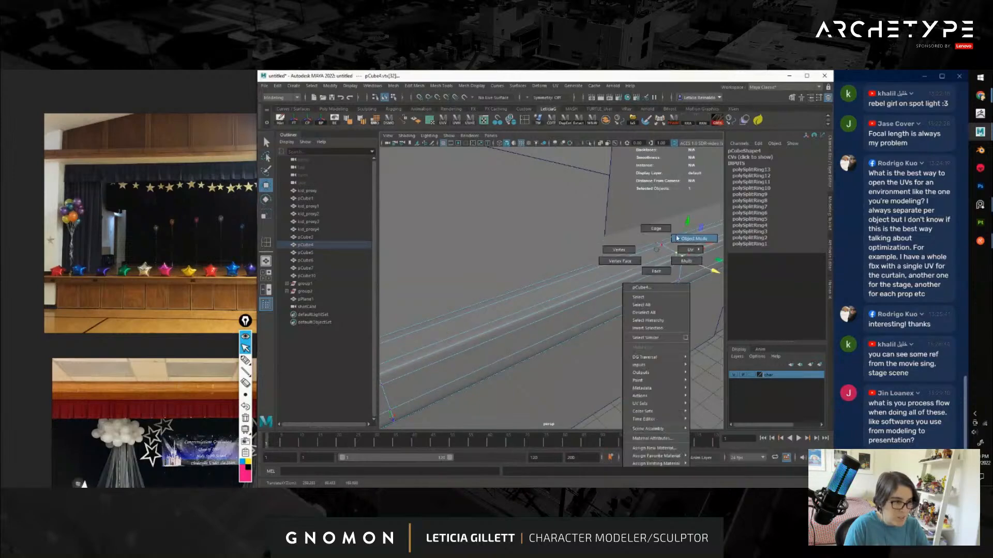
{"action": "scroll", "coordinate": [652, 313], "scroll_direction": "down", "scroll_amount": 10}
{"action": "left_click", "coordinate": [627, 309]}
{"action": "left_click_drag", "start_coordinate": [625, 309], "coordinate": [569, 179], "text": "alt"}
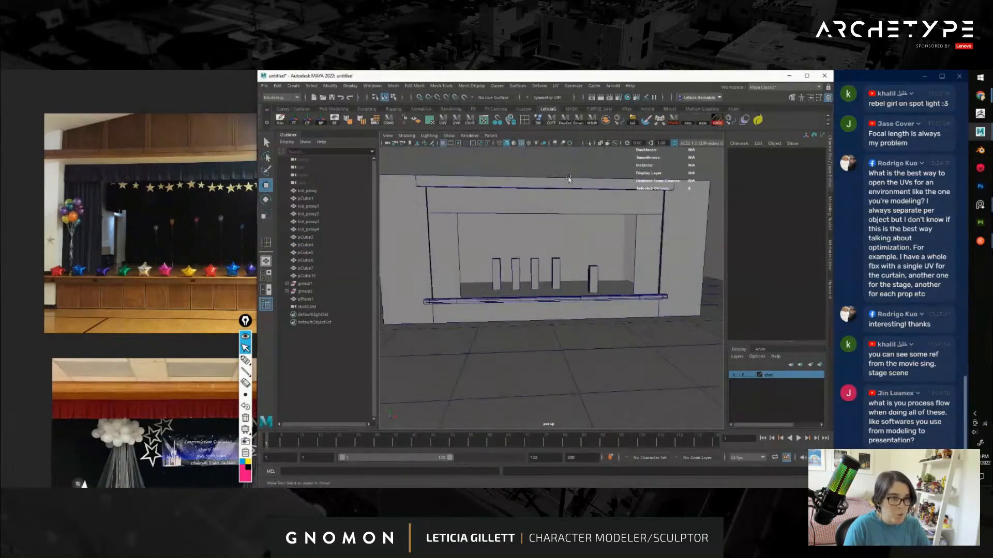
{"action": "left_click_drag", "start_coordinate": [523, 147], "coordinate": [567, 330], "text": "alt"}
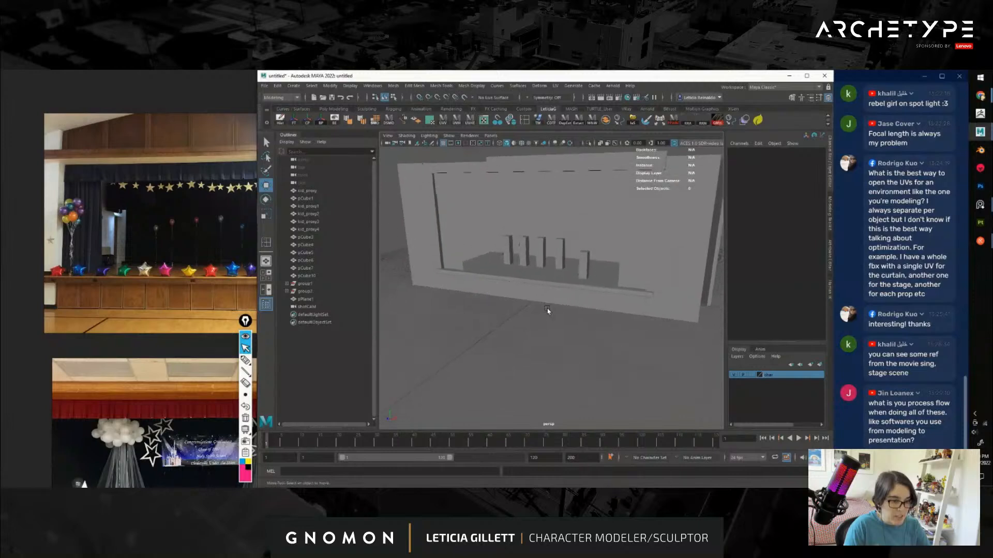
Assign a new Blinn material to the stage front panel, the ledge above it and the top beam
{"action": "scroll", "coordinate": [567, 330], "scroll_direction": "up", "scroll_amount": 5}
{"action": "scroll", "coordinate": [567, 329], "scroll_direction": "up", "scroll_amount": 5}
{"action": "scroll", "coordinate": [569, 330], "scroll_direction": "down", "scroll_amount": 10}
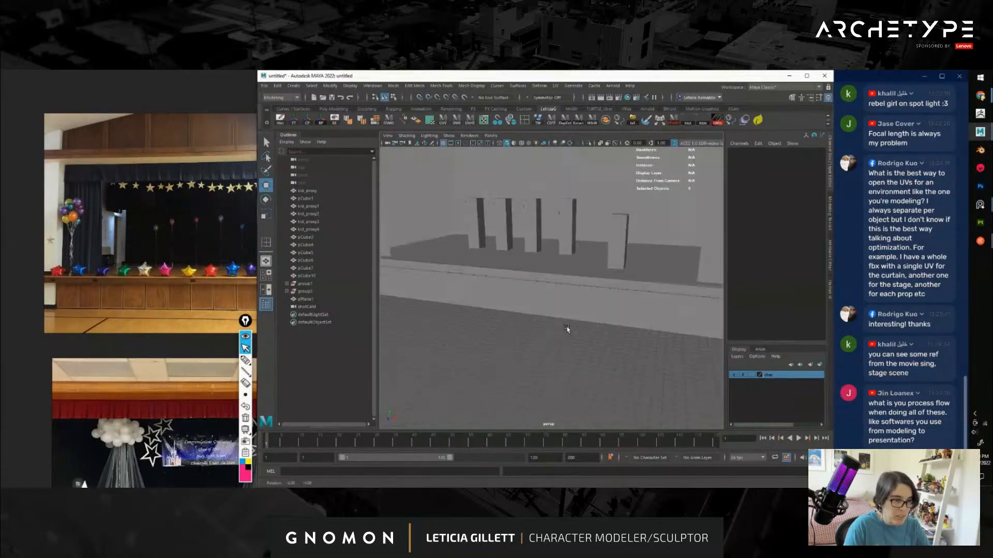
{"action": "scroll", "coordinate": [571, 329], "scroll_direction": "up", "scroll_amount": 5}
{"action": "left_click", "coordinate": [562, 279]}
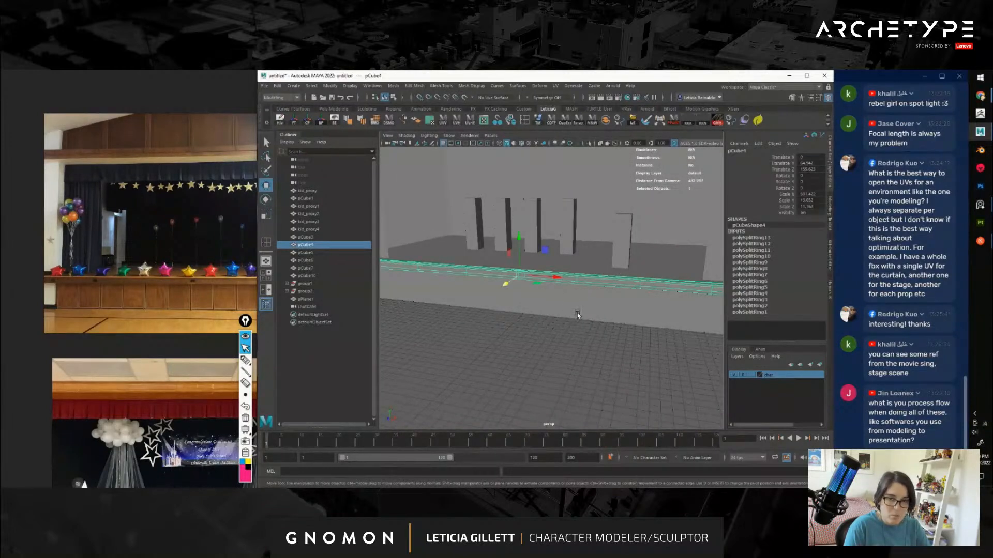
{"action": "left_click", "coordinate": [576, 311], "text": "shift"}
{"action": "key", "text": "f"}
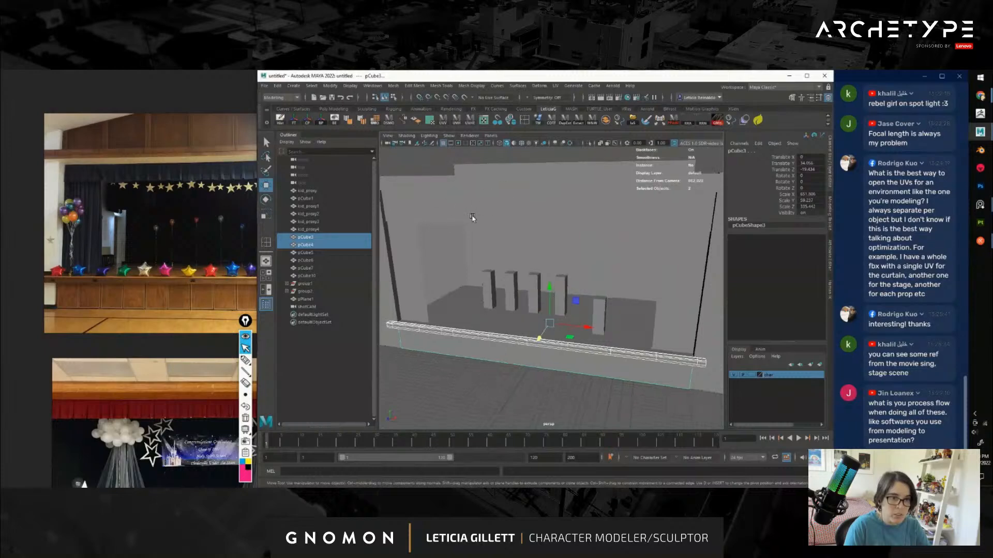
{"action": "left_click_drag", "start_coordinate": [532, 195], "coordinate": [536, 222], "text": "alt"}
{"action": "left_click", "coordinate": [535, 213], "text": "shift"}
{"action": "mouse_move", "coordinate": [567, 258]}
{"action": "left_mouse_down", "text": "alt"}
{"action": "mouse_move", "coordinate": [537, 274]}
{"action": "mouse_move", "coordinate": [577, 287]}
{"action": "mouse_move", "coordinate": [563, 258]}
{"action": "left_mouse_up", "text": "alt"}
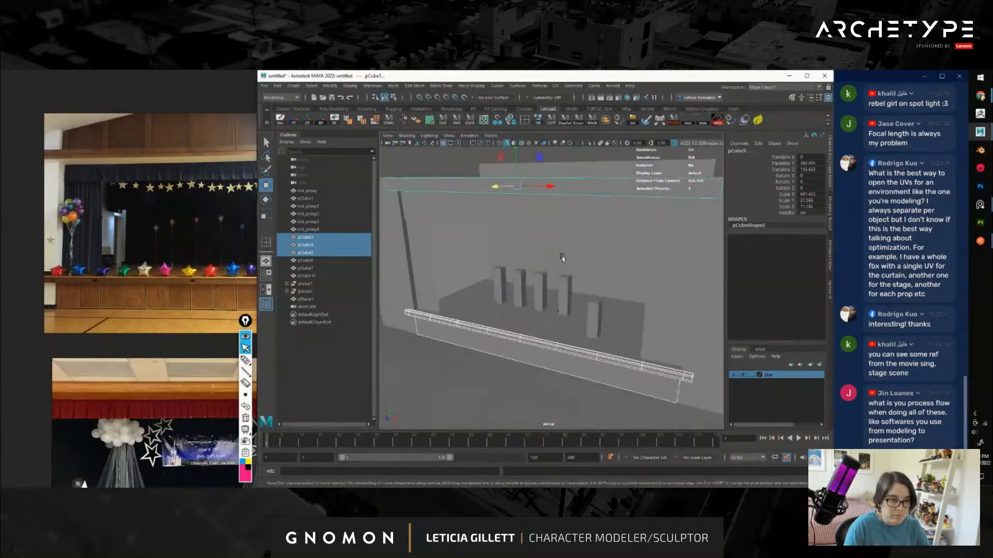
{"action": "right_click", "coordinate": [586, 185]}
{"action": "left_click", "coordinate": [584, 383]}
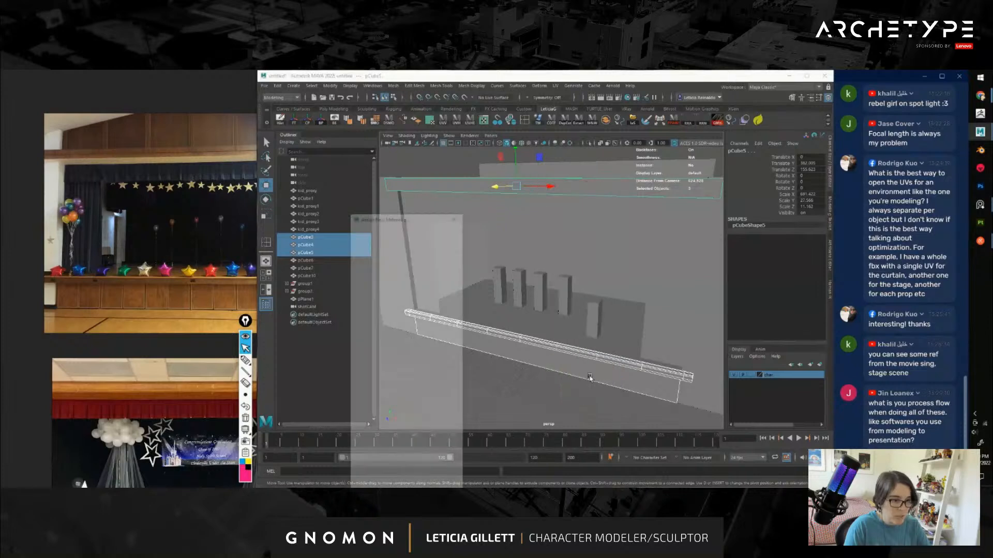
{"action": "left_click", "coordinate": [423, 260]}
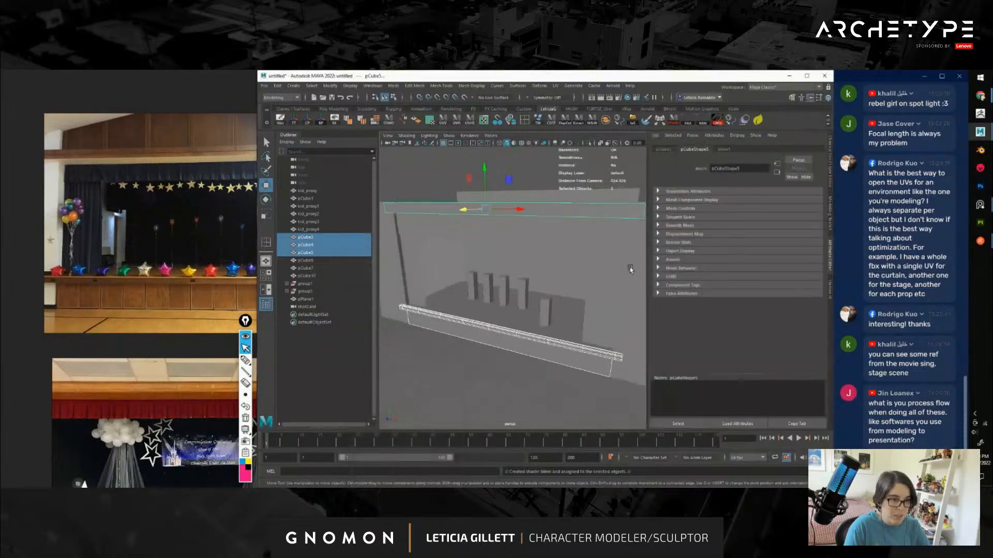
Set the new Blinn material's color to a medium wood brown
{"action": "left_click", "coordinate": [729, 240]}
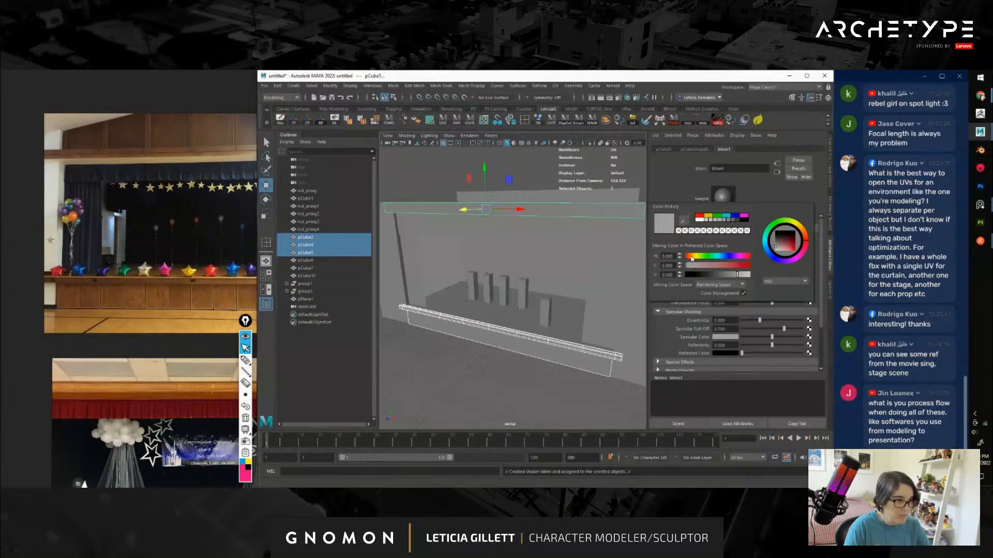
{"action": "mouse_move", "coordinate": [722, 267]}
{"action": "left_mouse_down"}
{"action": "mouse_move", "coordinate": [730, 269]}
{"action": "mouse_move", "coordinate": [714, 267]}
{"action": "left_mouse_up"}
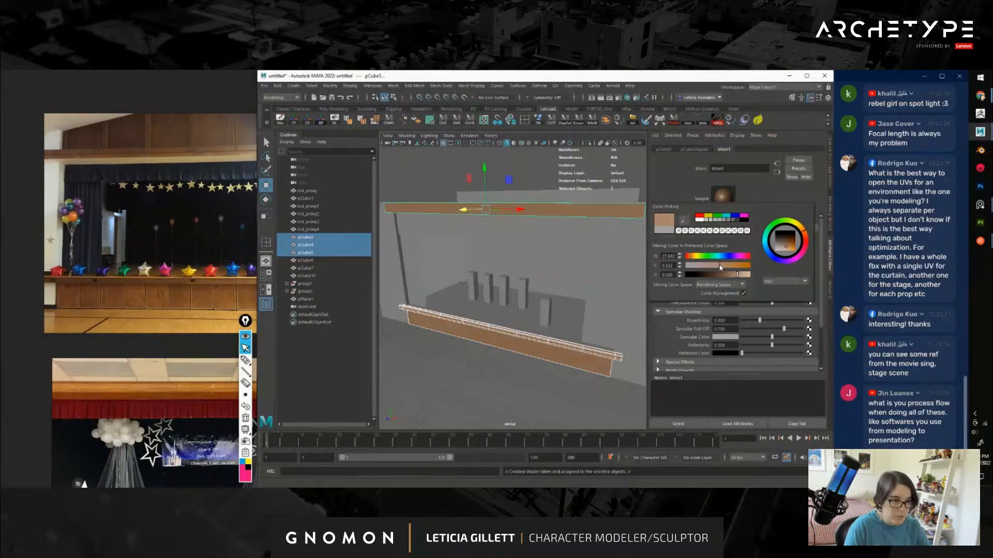
{"action": "left_click_drag", "start_coordinate": [733, 278], "coordinate": [732, 277]}
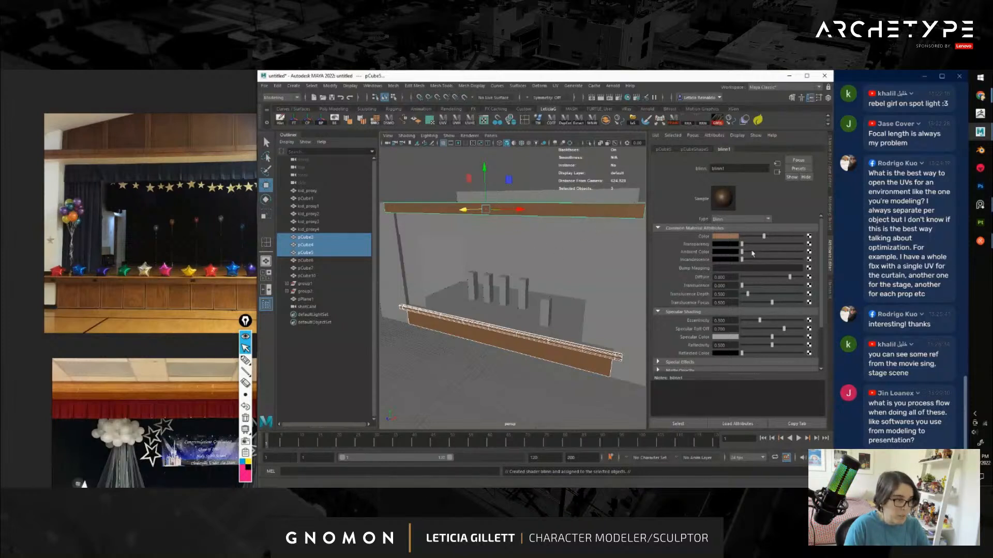
Adjust the position of the lower corner vertex at the end of the stage ledge
{"action": "left_click_drag", "start_coordinate": [504, 351], "coordinate": [569, 359], "text": "alt"}
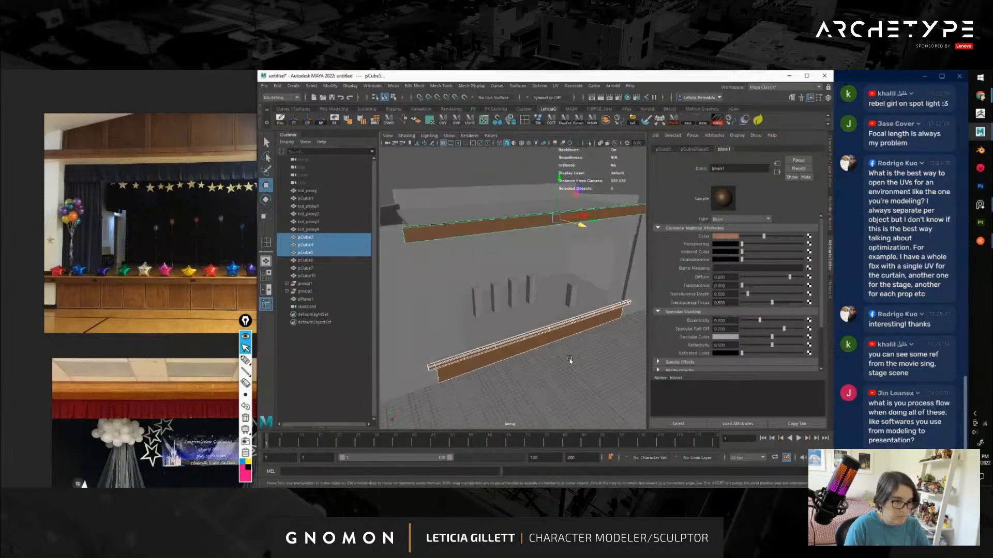
{"action": "scroll", "coordinate": [556, 330], "scroll_direction": "up", "scroll_amount": 8}
{"action": "middle_click_drag", "start_coordinate": [569, 358], "coordinate": [572, 326], "text": "alt"}
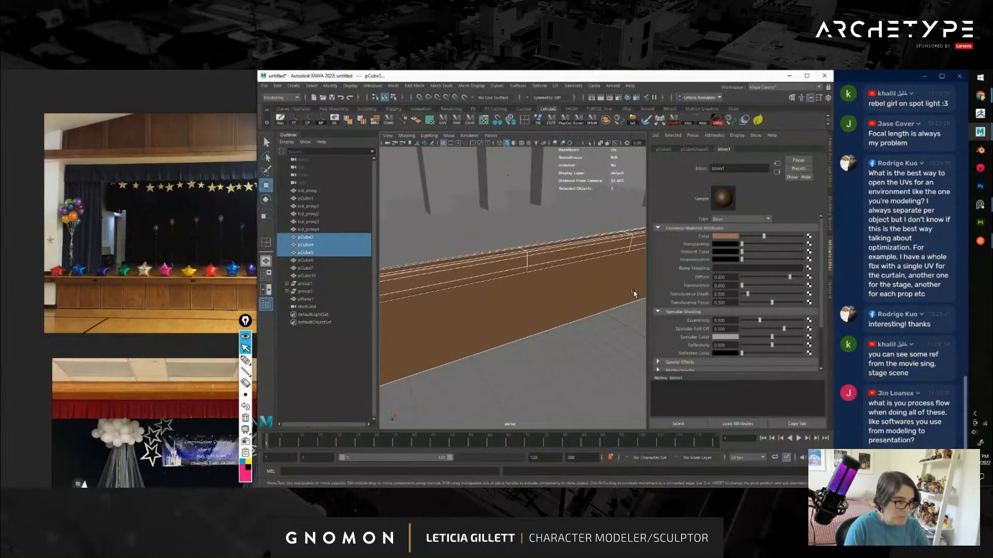
{"action": "left_click", "coordinate": [616, 357]}
{"action": "key", "text": "f"}
{"action": "left_click_drag", "start_coordinate": [527, 353], "coordinate": [600, 349], "text": "alt"}
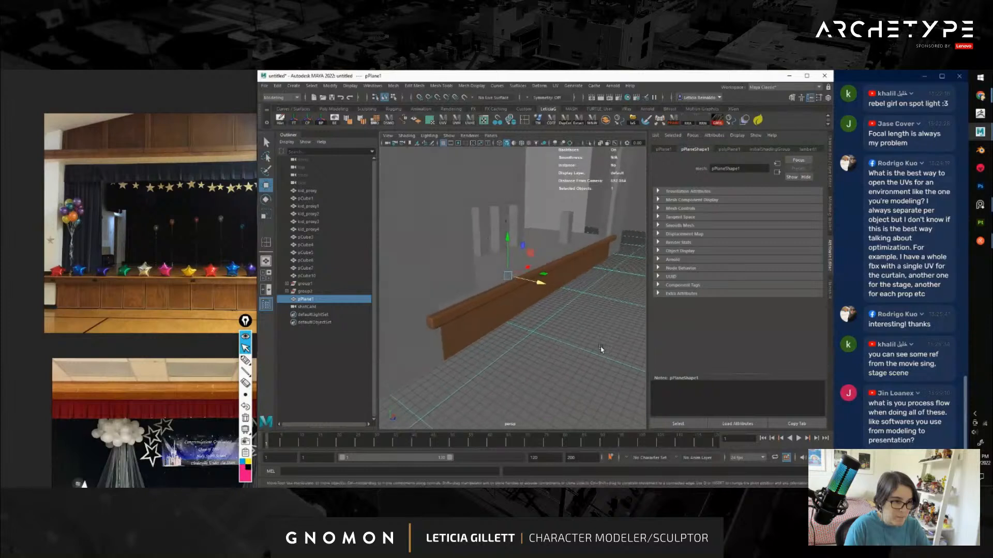
{"action": "left_click", "coordinate": [448, 317]}
{"action": "key", "text": "f"}
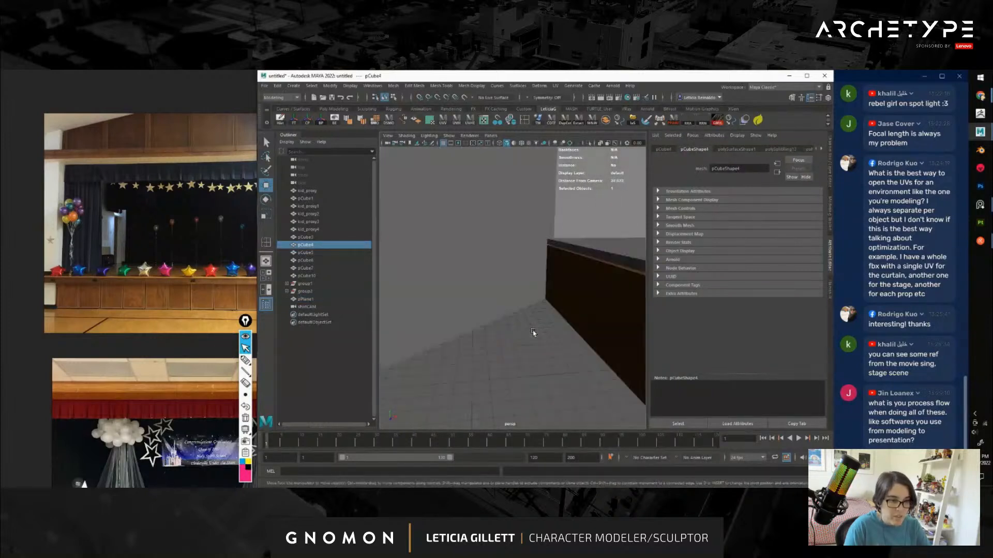
{"action": "right_click_drag", "start_coordinate": [527, 317], "coordinate": [396, 234], "text": "alt"}
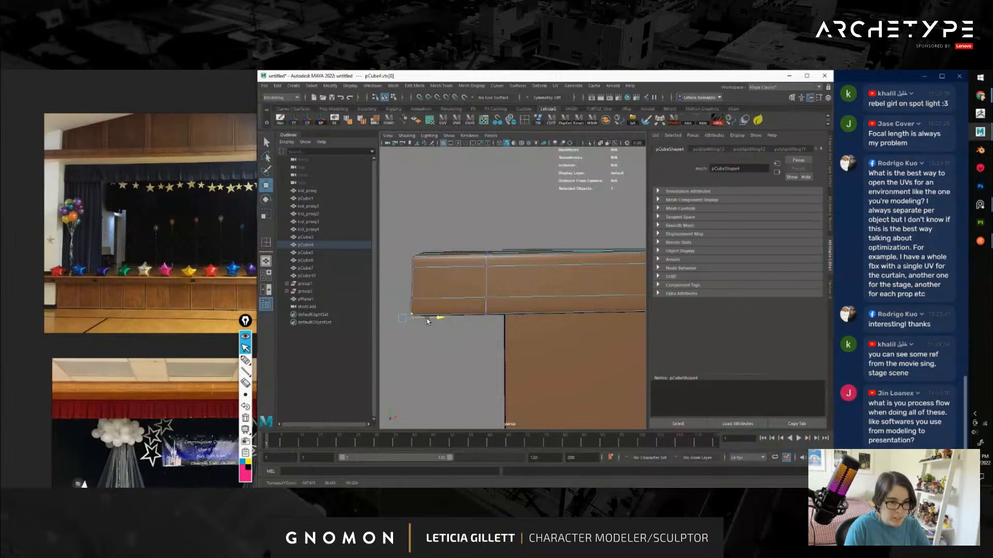
{"action": "right_click_drag", "start_coordinate": [459, 267], "coordinate": [587, 308]}
{"action": "left_click", "coordinate": [522, 313]}
Shift a lower front edge of the stage ledge along its depth to roughen the straight line
{"action": "mouse_move", "coordinate": [587, 309]}
{"action": "left_mouse_down", "text": "alt"}
{"action": "mouse_move", "coordinate": [542, 314]}
{"action": "mouse_move", "coordinate": [596, 316]}
{"action": "left_mouse_up", "text": "alt"}
{"action": "middle_click_drag", "start_coordinate": [596, 316], "coordinate": [483, 334], "text": "alt"}
{"action": "left_click_drag", "start_coordinate": [482, 335], "coordinate": [487, 330], "text": "alt"}
{"action": "mouse_move", "coordinate": [487, 331]}
{"action": "right_mouse_down", "text": "alt"}
{"action": "mouse_move", "coordinate": [490, 309]}
{"action": "mouse_move", "coordinate": [505, 339]}
{"action": "right_mouse_up", "text": "alt"}
{"action": "left_click", "coordinate": [505, 341]}
{"action": "left_click_drag", "start_coordinate": [505, 344], "coordinate": [520, 327], "text": "alt"}
{"action": "middle_click_drag", "start_coordinate": [521, 326], "coordinate": [552, 323], "text": "alt"}
{"action": "scroll", "coordinate": [549, 314], "scroll_direction": "up", "scroll_amount": 5}
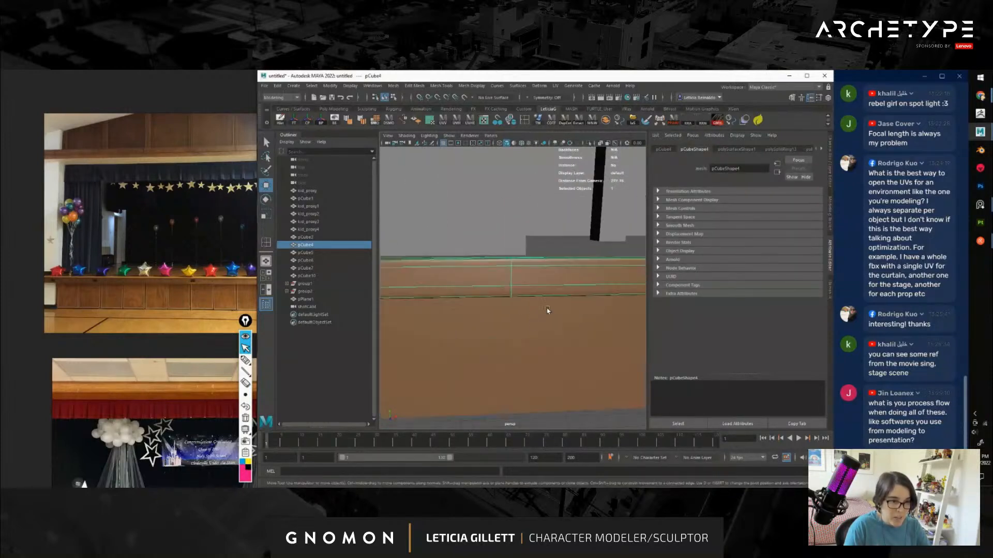
{"action": "mouse_move", "coordinate": [517, 267]}
{"action": "right_mouse_down"}
{"action": "mouse_move", "coordinate": [518, 281]}
{"action": "mouse_move", "coordinate": [513, 249]}
{"action": "right_mouse_up"}
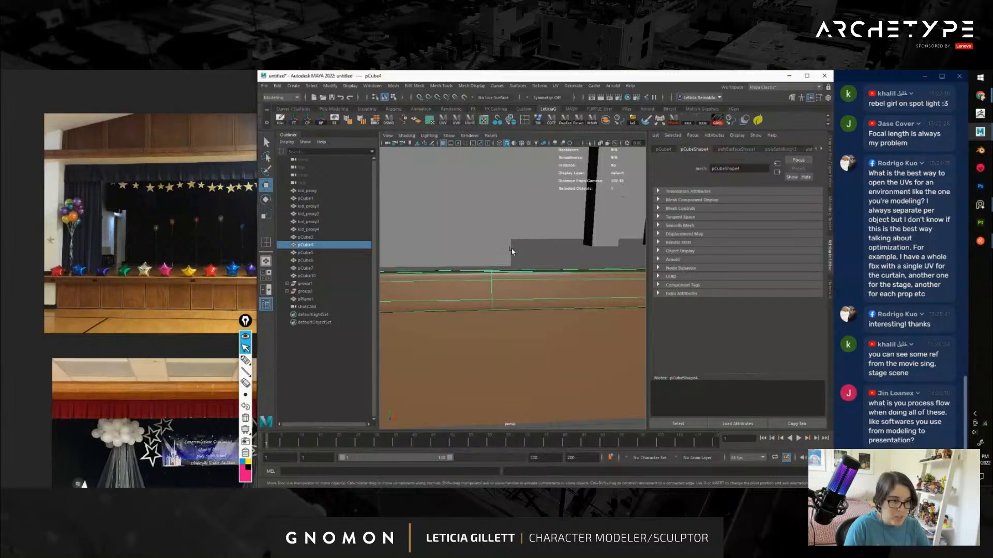
{"action": "left_click_drag", "start_coordinate": [529, 318], "coordinate": [551, 332], "text": "alt"}
{"action": "middle_click_drag", "start_coordinate": [550, 333], "coordinate": [526, 320], "text": "alt"}
{"action": "scroll", "coordinate": [527, 321], "scroll_direction": "down", "scroll_amount": 2}
{"action": "left_click_drag", "start_coordinate": [527, 322], "coordinate": [573, 332], "text": "alt"}
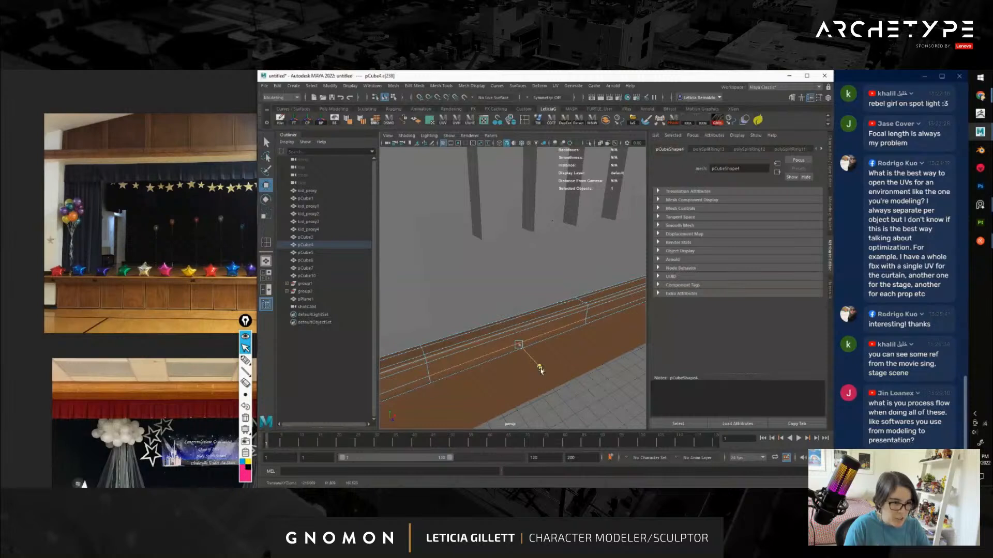
{"action": "right_click_drag", "start_coordinate": [586, 317], "coordinate": [619, 255]}
{"action": "left_click", "coordinate": [624, 334]}
{"action": "scroll", "coordinate": [607, 361], "scroll_direction": "down", "scroll_amount": 6}
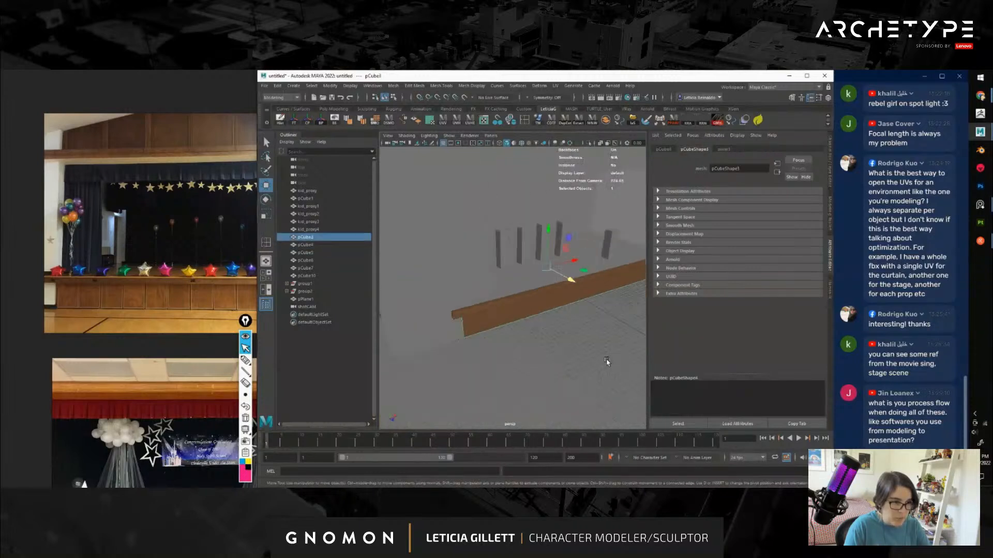
Move a top edge segment of the stage ledge slightly in the vertical direction
{"action": "left_click_drag", "start_coordinate": [607, 361], "coordinate": [597, 367], "text": "alt"}
{"action": "scroll", "coordinate": [597, 367], "scroll_direction": "up", "scroll_amount": 8}
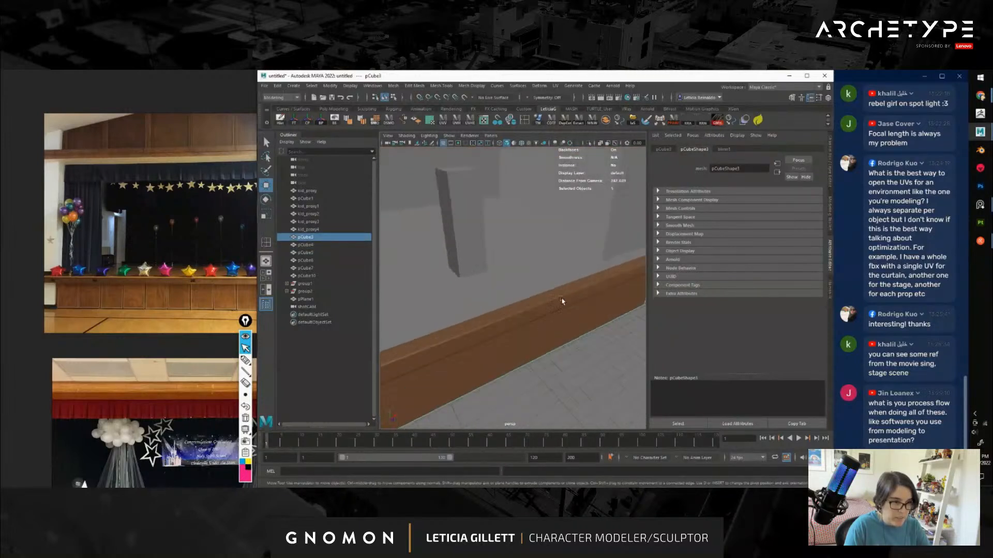
{"action": "left_click", "coordinate": [598, 313]}
{"action": "left_click_drag", "start_coordinate": [598, 313], "coordinate": [572, 265], "text": "alt"}
{"action": "right_click_drag", "start_coordinate": [571, 265], "coordinate": [540, 264]}
{"action": "left_click", "coordinate": [475, 280]}
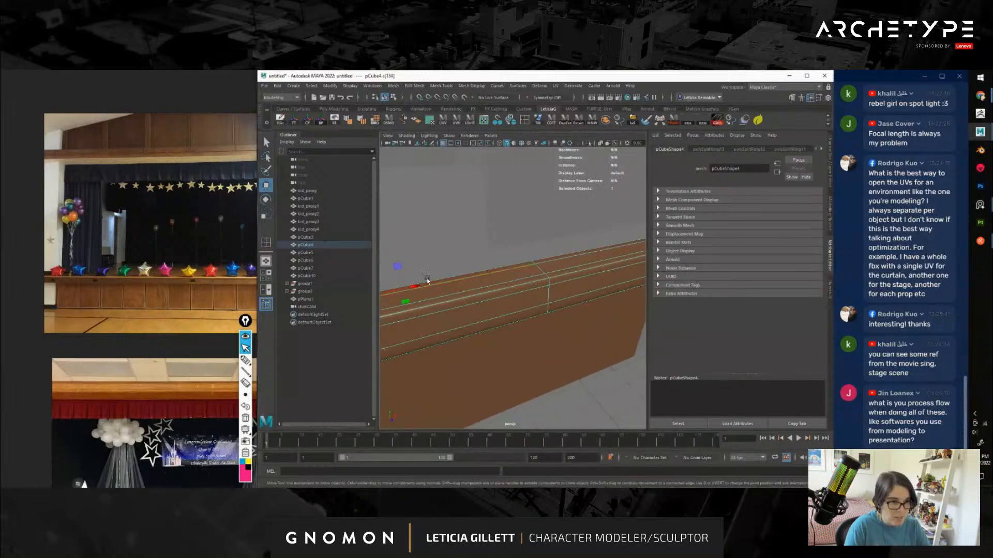
{"action": "left_click_drag", "start_coordinate": [427, 281], "coordinate": [463, 315], "text": "alt"}
{"action": "left_click_drag", "start_coordinate": [476, 261], "coordinate": [478, 264]}
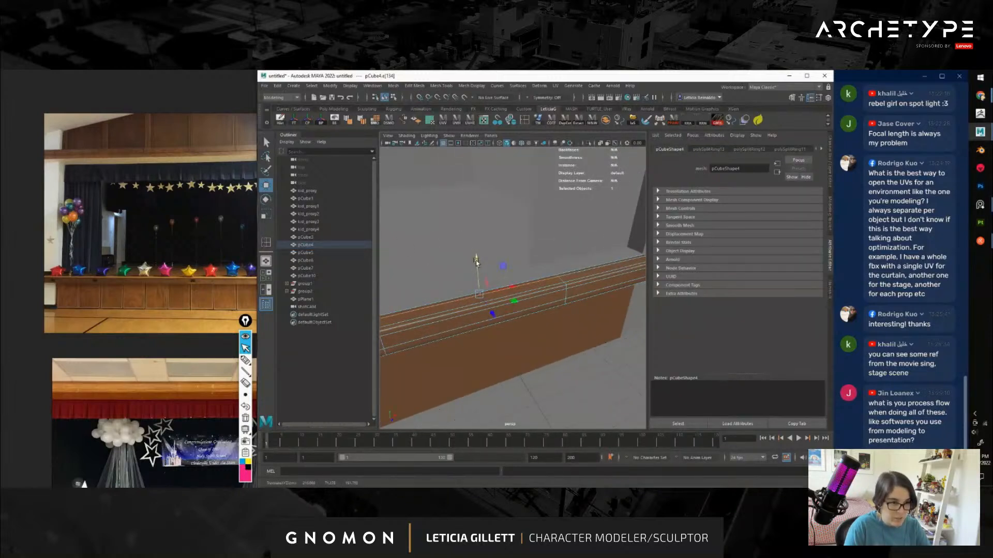
{"action": "right_click_drag", "start_coordinate": [549, 268], "coordinate": [586, 255]}
{"action": "left_click", "coordinate": [612, 356]}
Duplicate the stage ledge and raise the copy to the top beam above the stage opening
{"action": "scroll", "coordinate": [596, 379], "scroll_direction": "down", "scroll_amount": 5}
{"action": "left_click_drag", "start_coordinate": [596, 378], "coordinate": [572, 349], "text": "alt"}
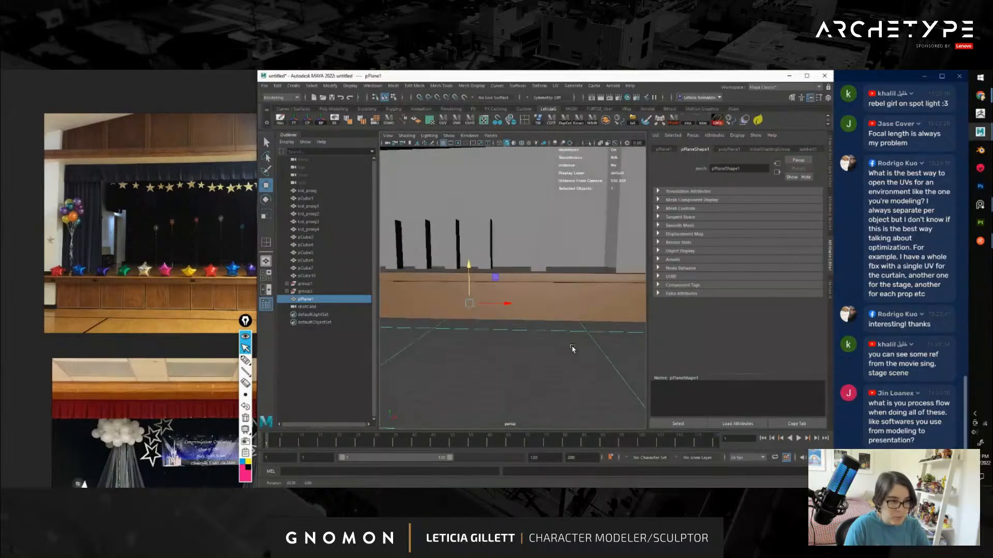
{"action": "middle_click_drag", "start_coordinate": [573, 349], "coordinate": [622, 336], "text": "alt"}
{"action": "left_click_drag", "start_coordinate": [622, 337], "coordinate": [525, 364], "text": "alt"}
{"action": "scroll", "coordinate": [519, 334], "scroll_direction": "down", "scroll_amount": 3}
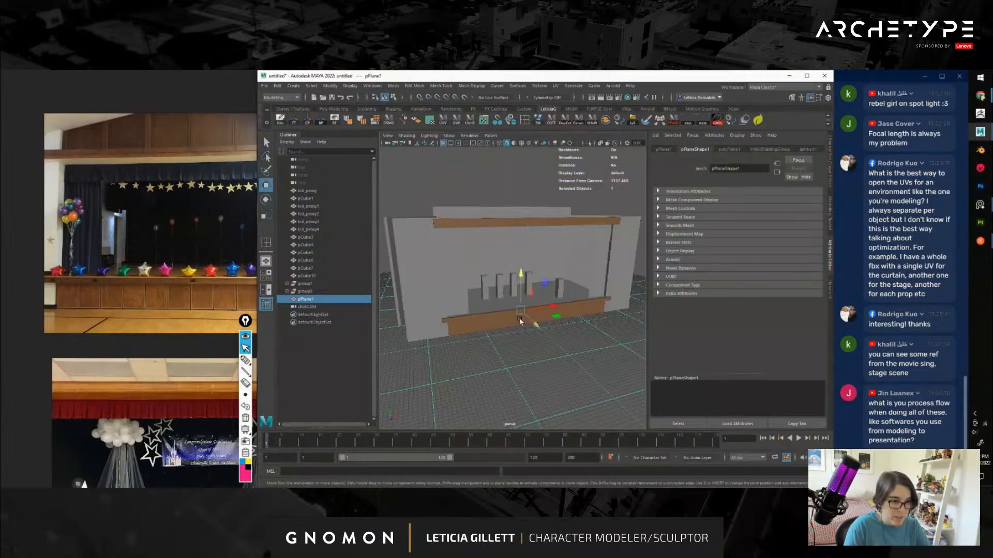
{"action": "left_click_drag", "start_coordinate": [523, 323], "coordinate": [549, 327], "text": "alt"}
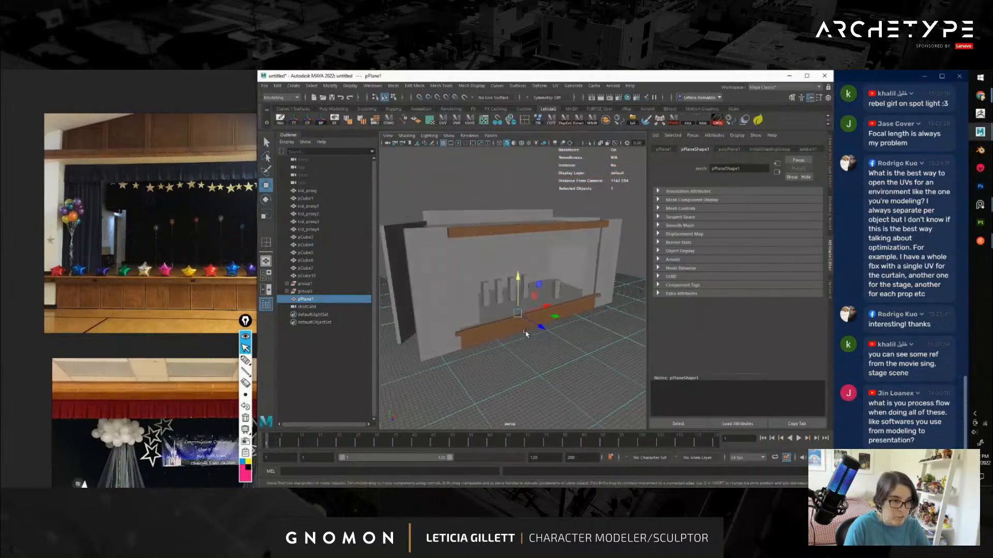
{"action": "scroll", "coordinate": [542, 326], "scroll_direction": "up", "scroll_amount": 5}
{"action": "middle_click_drag", "start_coordinate": [528, 347], "coordinate": [548, 315], "text": "alt"}
{"action": "left_click_drag", "start_coordinate": [527, 342], "coordinate": [573, 339], "text": "shift"}
{"action": "scroll", "coordinate": [541, 319], "scroll_direction": "down", "scroll_amount": 5}
{"action": "scroll", "coordinate": [517, 336], "scroll_direction": "up", "scroll_amount": 5}
{"action": "left_click", "coordinate": [506, 360]}
{"action": "scroll", "coordinate": [538, 355], "scroll_direction": "down", "scroll_amount": 5}
{"action": "key", "text": "ctrl+d"}
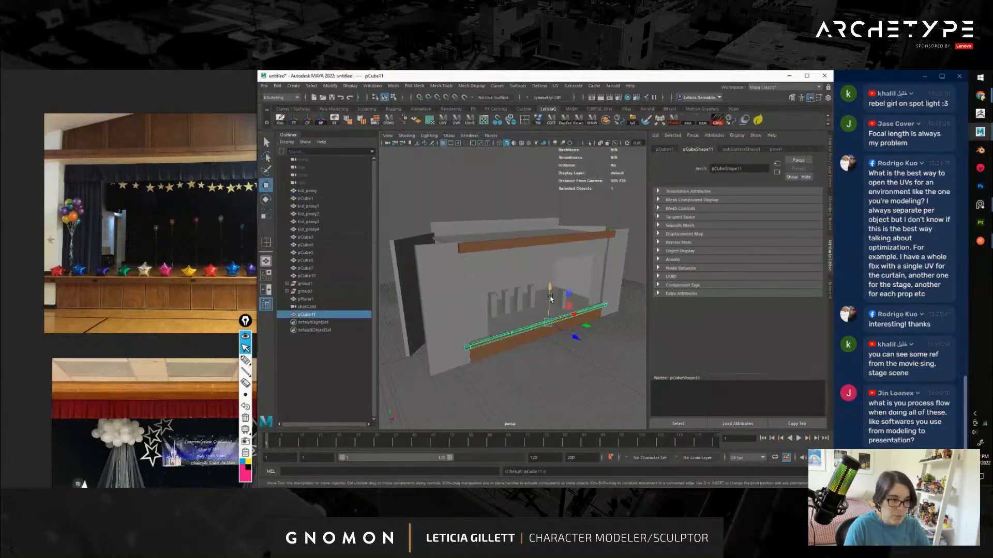
{"action": "left_click_drag", "start_coordinate": [551, 296], "coordinate": [604, 259]}
{"action": "key", "text": "e"}
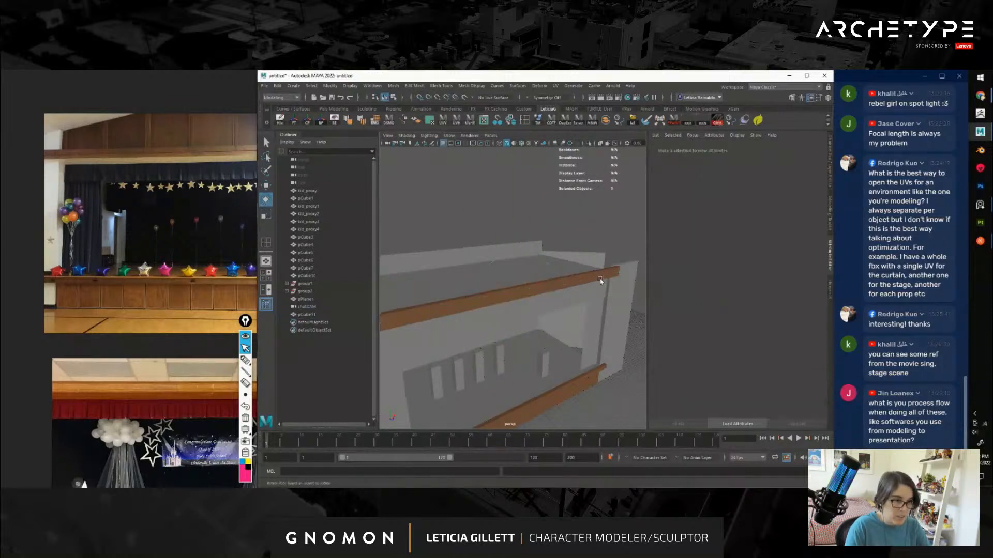
Delete the original top beam and scale the duplicated ledge taller to replace it
{"action": "left_click", "coordinate": [601, 278]}
{"action": "key", "text": "Delete"}
{"action": "left_click", "coordinate": [574, 283]}
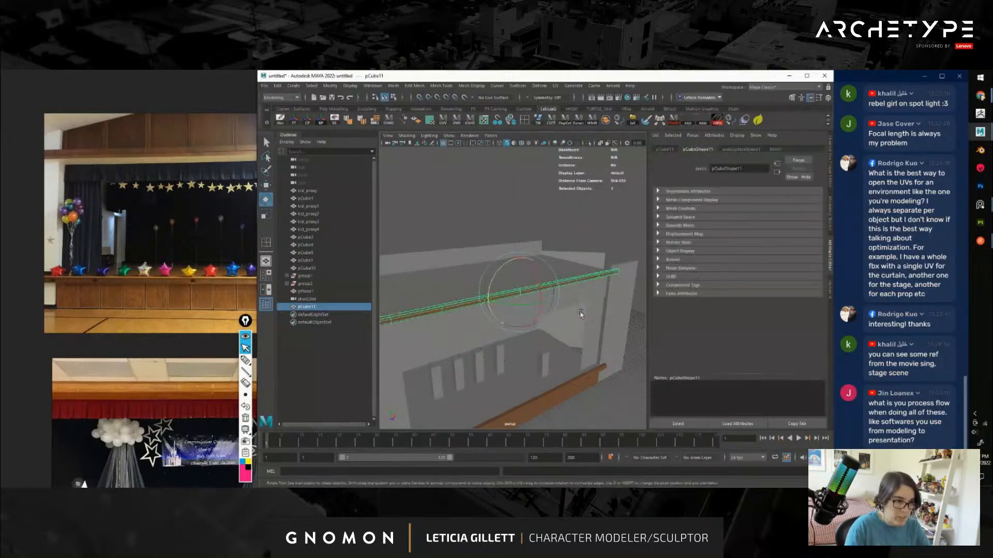
{"action": "left_click_drag", "start_coordinate": [581, 313], "coordinate": [543, 309], "text": "alt"}
{"action": "middle_click_drag", "start_coordinate": [543, 309], "coordinate": [502, 332], "text": "alt"}
{"action": "scroll", "coordinate": [552, 320], "scroll_direction": "up", "scroll_amount": 4}
{"action": "key", "text": "r"}
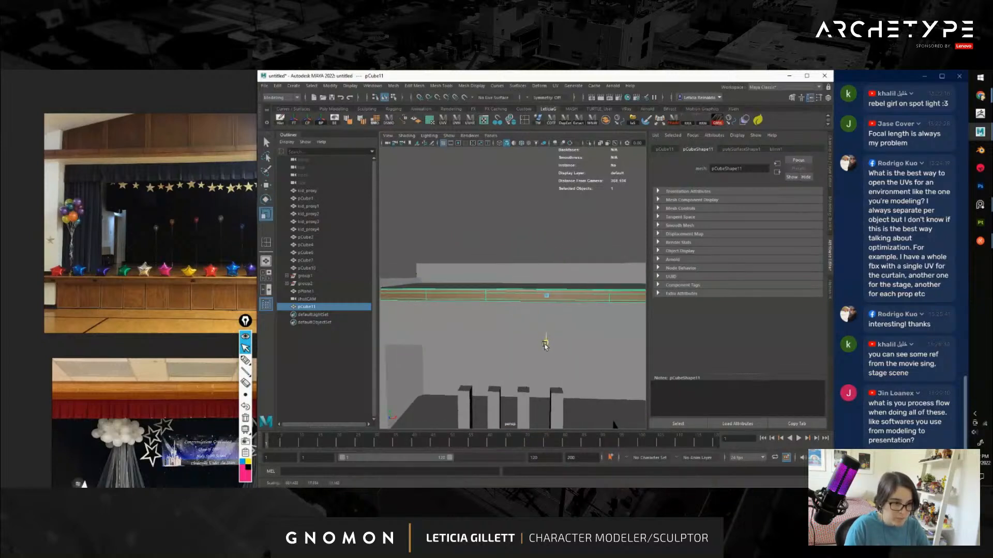
{"action": "left_click_drag", "start_coordinate": [546, 337], "coordinate": [556, 316], "text": "alt"}
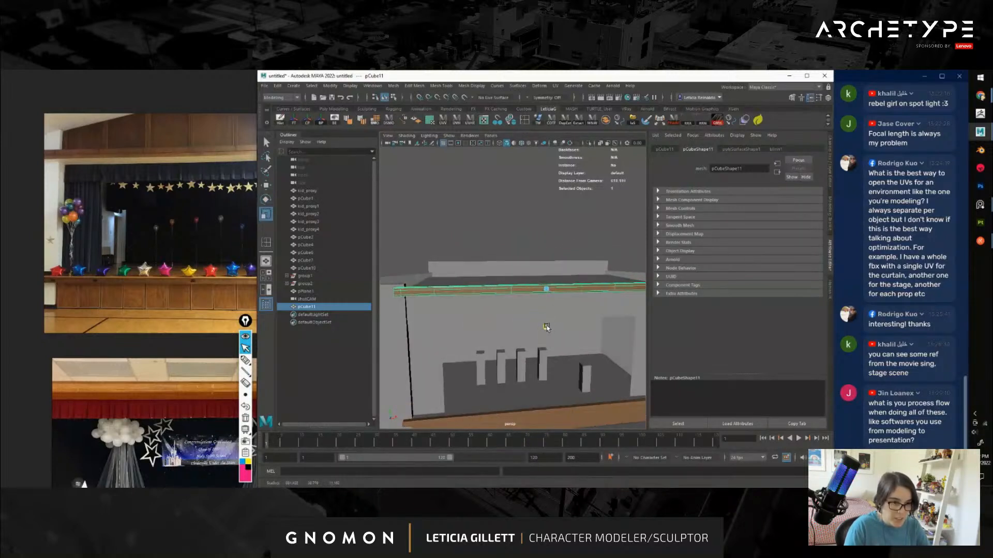
{"action": "key", "text": "w"}
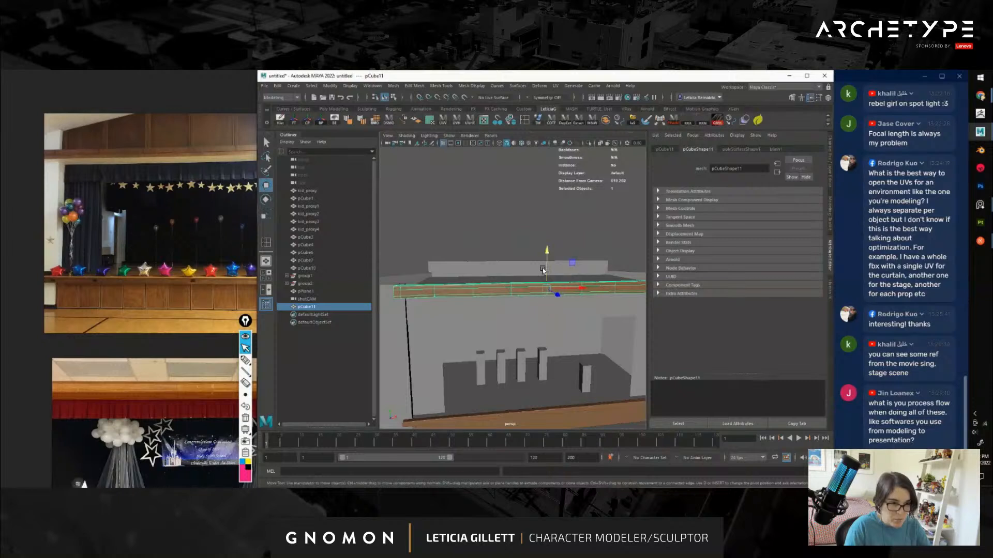
{"action": "left_click", "coordinate": [497, 223]}
Adjust a pair of vertices on the lower edge of the new top beam to vary its outline
{"action": "left_click_drag", "start_coordinate": [497, 223], "coordinate": [528, 328], "text": "alt"}
{"action": "scroll", "coordinate": [532, 338], "scroll_direction": "up", "scroll_amount": 3}
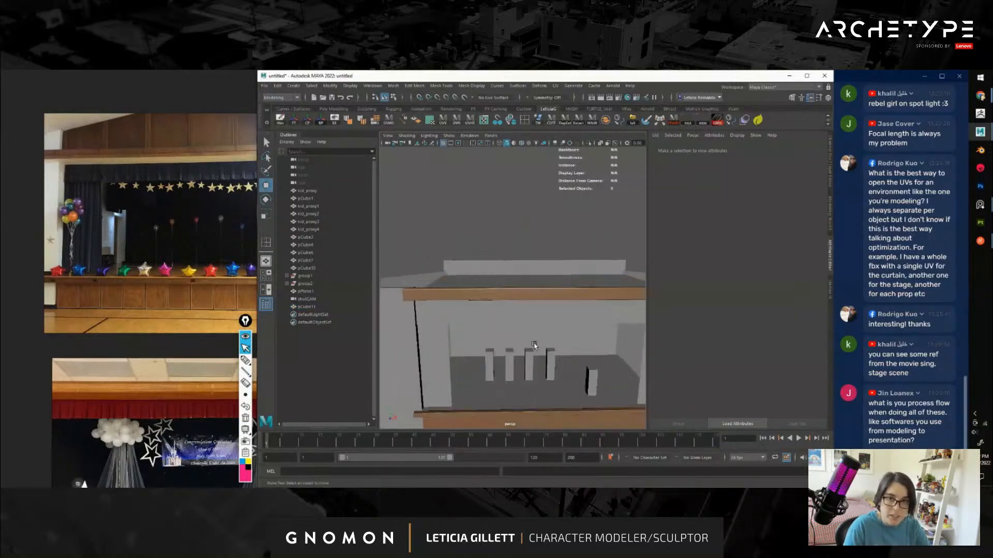
{"action": "middle_click_drag", "start_coordinate": [504, 328], "coordinate": [506, 297], "text": "alt"}
{"action": "scroll", "coordinate": [537, 322], "scroll_direction": "up", "scroll_amount": 3}
{"action": "scroll", "coordinate": [511, 305], "scroll_direction": "up", "scroll_amount": 4}
{"action": "left_click", "coordinate": [465, 281]}
{"action": "scroll", "coordinate": [465, 283], "scroll_direction": "down", "scroll_amount": 3}
{"action": "mouse_move", "coordinate": [507, 298]}
{"action": "left_mouse_down", "text": "alt"}
{"action": "mouse_move", "coordinate": [526, 302]}
{"action": "mouse_move", "coordinate": [495, 287]}
{"action": "left_mouse_up", "text": "alt"}
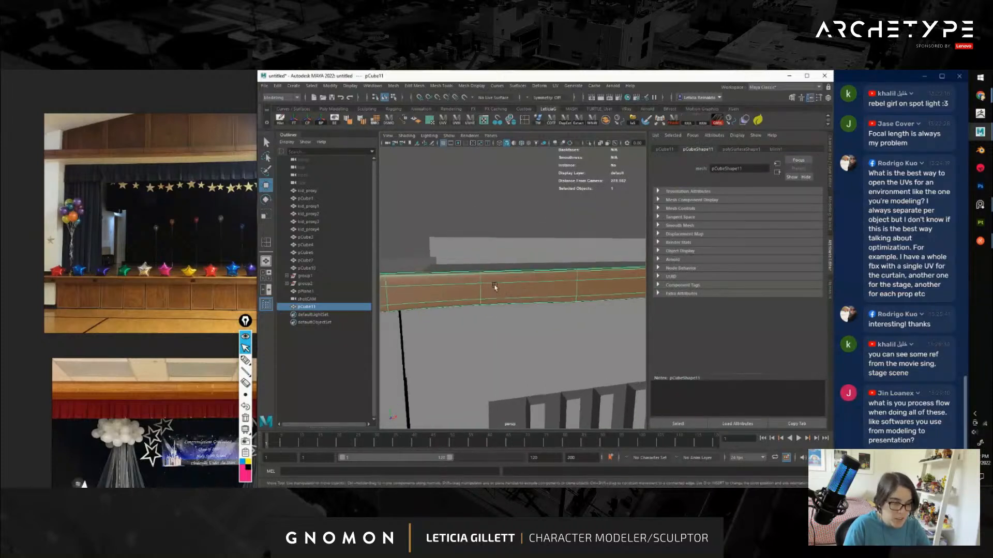
{"action": "middle_click_drag", "start_coordinate": [569, 309], "coordinate": [455, 311], "text": "alt"}
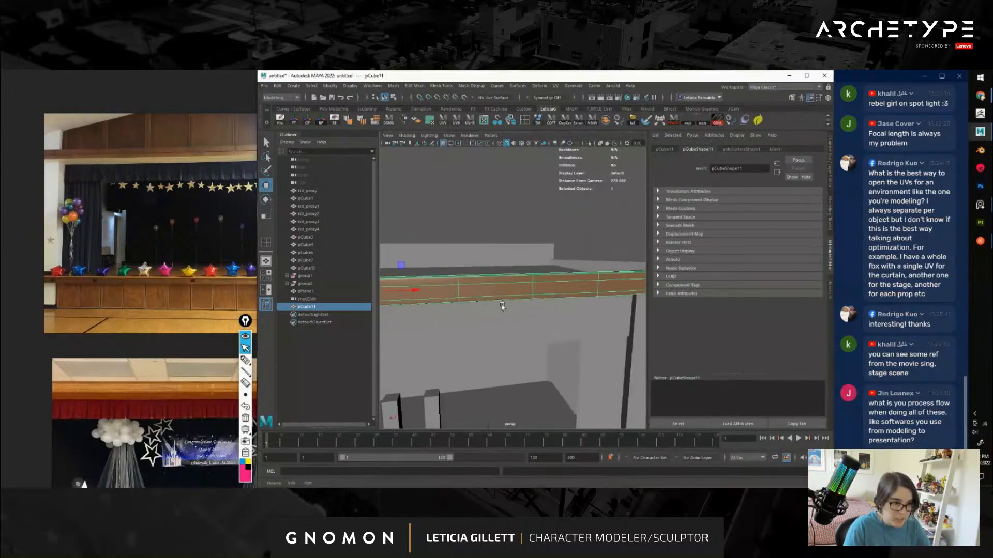
{"action": "right_click_drag", "start_coordinate": [507, 267], "coordinate": [469, 264]}
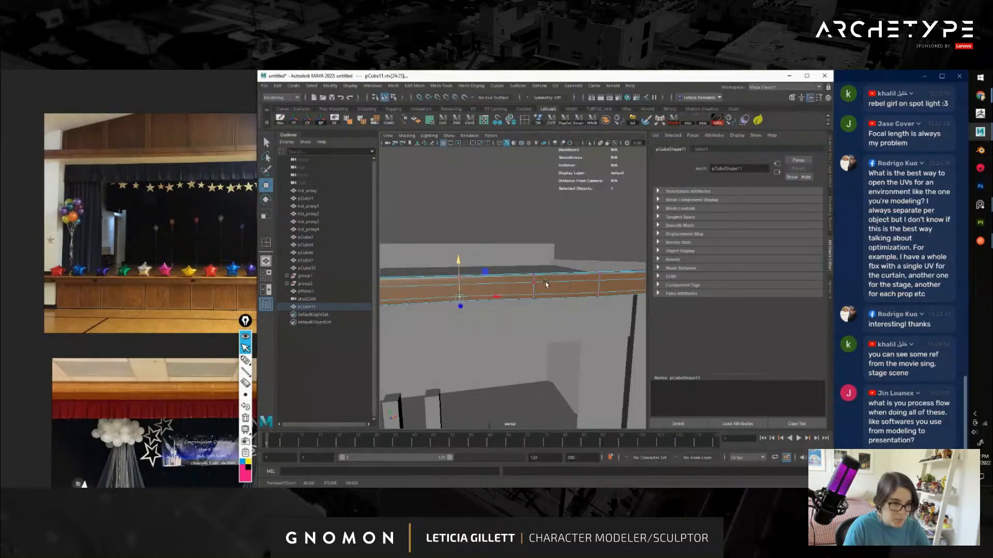
{"action": "right_click_drag", "start_coordinate": [546, 285], "coordinate": [590, 326]}
{"action": "left_click", "coordinate": [594, 228]}
{"action": "left_click_drag", "start_coordinate": [589, 326], "coordinate": [501, 343], "text": "alt"}
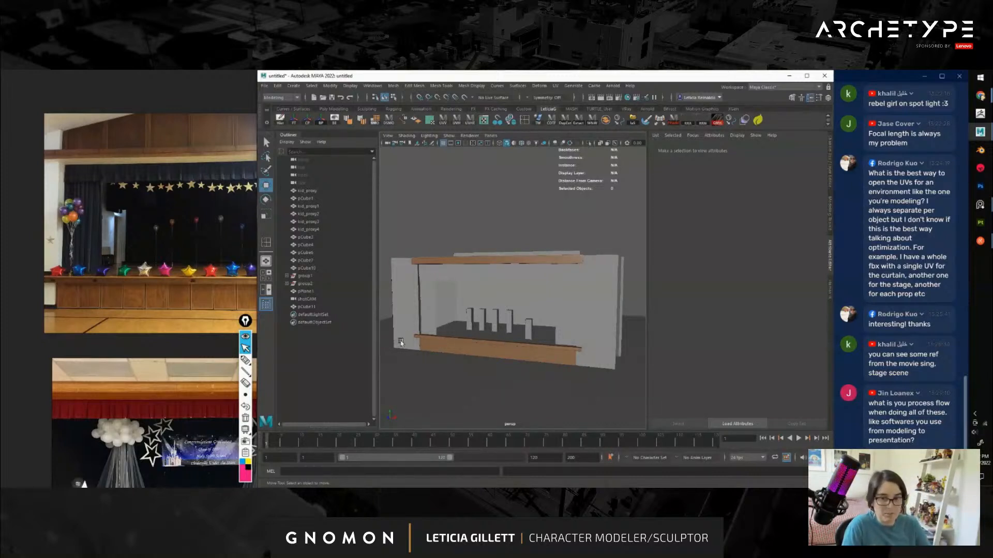
Examine the end of the stage ledge and look through the reference photos of school stages, auditorium seating and curtains
{"action": "right_click_drag", "start_coordinate": [401, 342], "coordinate": [608, 339], "text": "alt"}
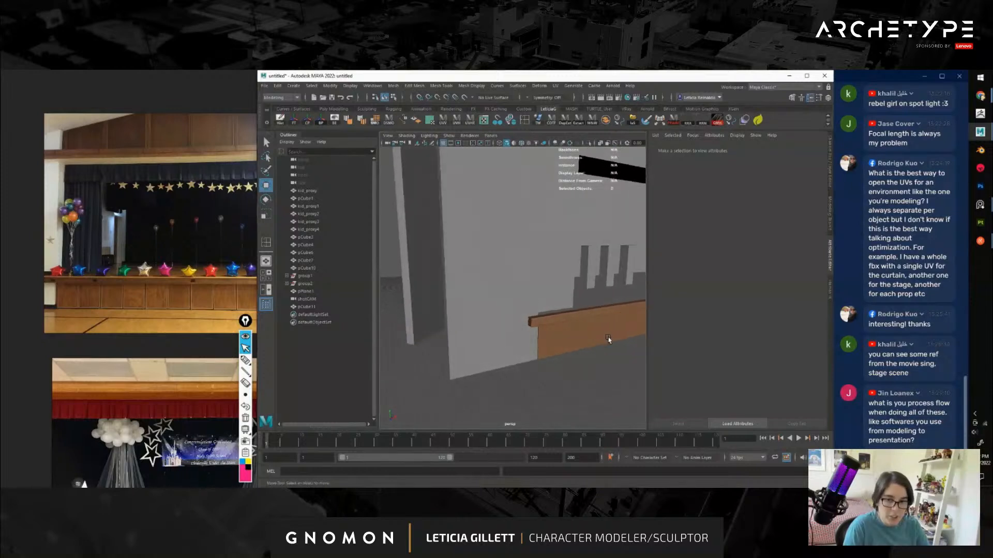
{"action": "left_click_drag", "start_coordinate": [609, 339], "coordinate": [548, 317], "text": "alt"}
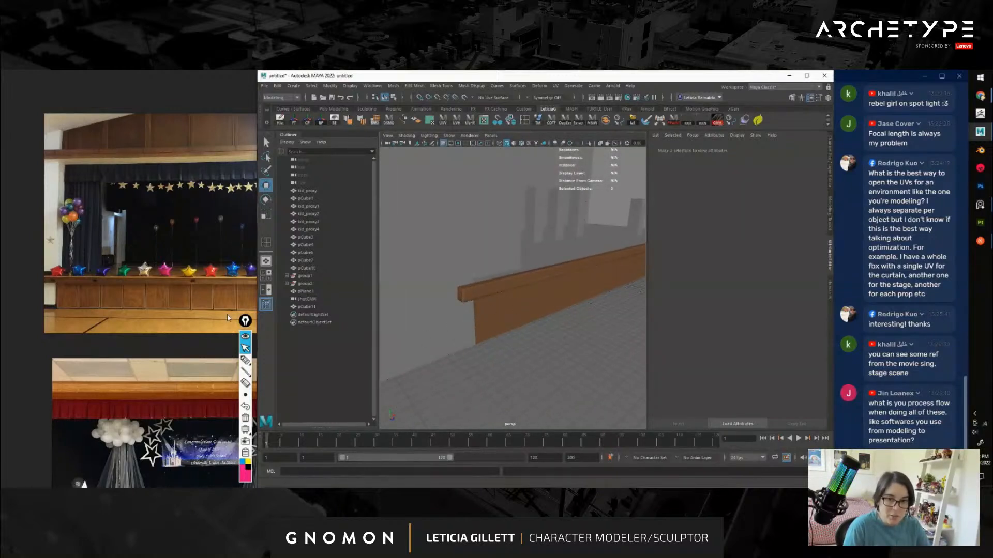
{"action": "scroll", "coordinate": [170, 348], "scroll_direction": "down", "scroll_amount": 4}
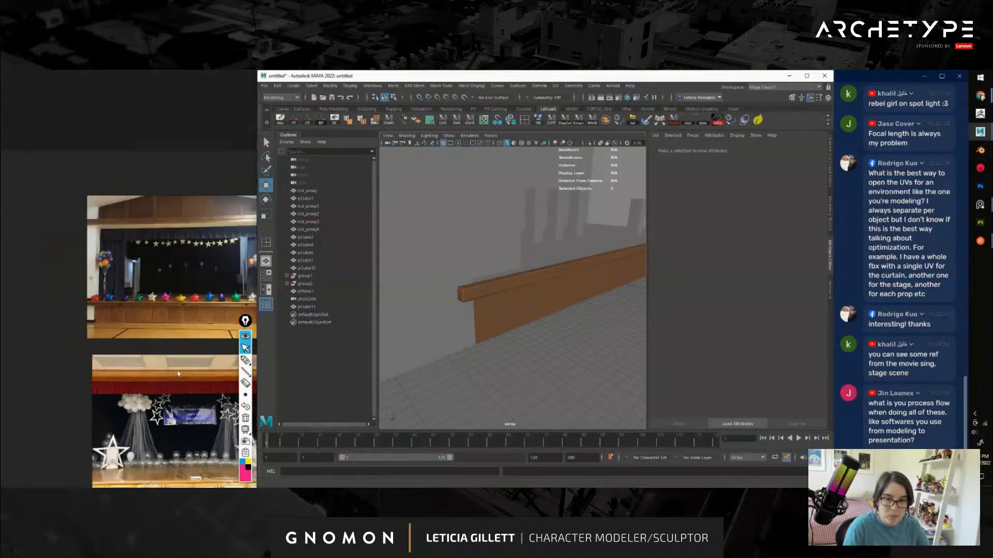
{"action": "scroll", "coordinate": [196, 362], "scroll_direction": "up", "scroll_amount": 4}
{"action": "mouse_move", "coordinate": [171, 385]}
{"action": "middle_mouse_down"}
{"action": "mouse_move", "coordinate": [196, 357]}
{"action": "mouse_move", "coordinate": [230, 366]}
{"action": "mouse_move", "coordinate": [50, 339]}
{"action": "middle_mouse_up"}
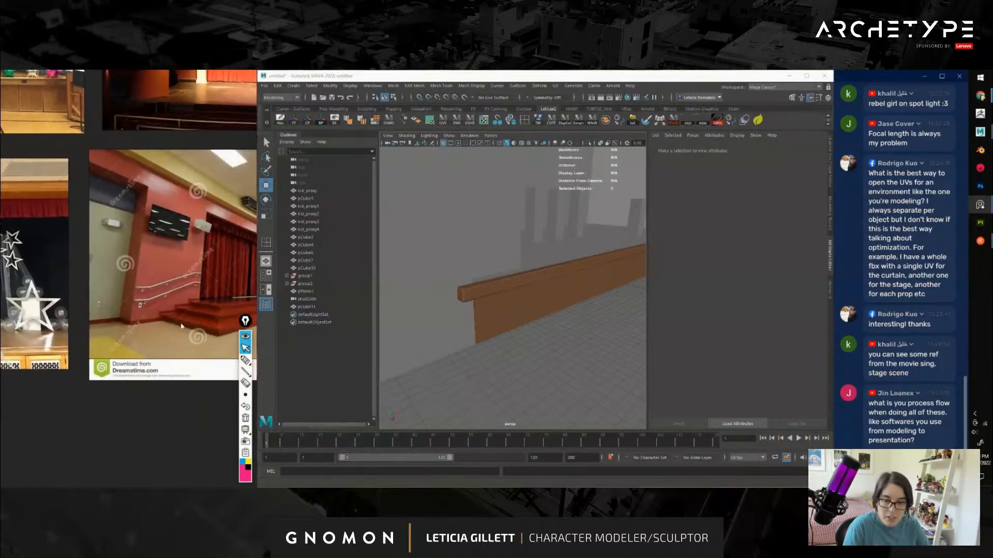
{"action": "middle_click_drag", "start_coordinate": [243, 310], "coordinate": [67, 429]}
{"action": "mouse_move", "coordinate": [235, 330]}
{"action": "middle_mouse_down"}
{"action": "mouse_move", "coordinate": [109, 323]}
{"action": "mouse_move", "coordinate": [21, 304]}
{"action": "middle_mouse_up"}
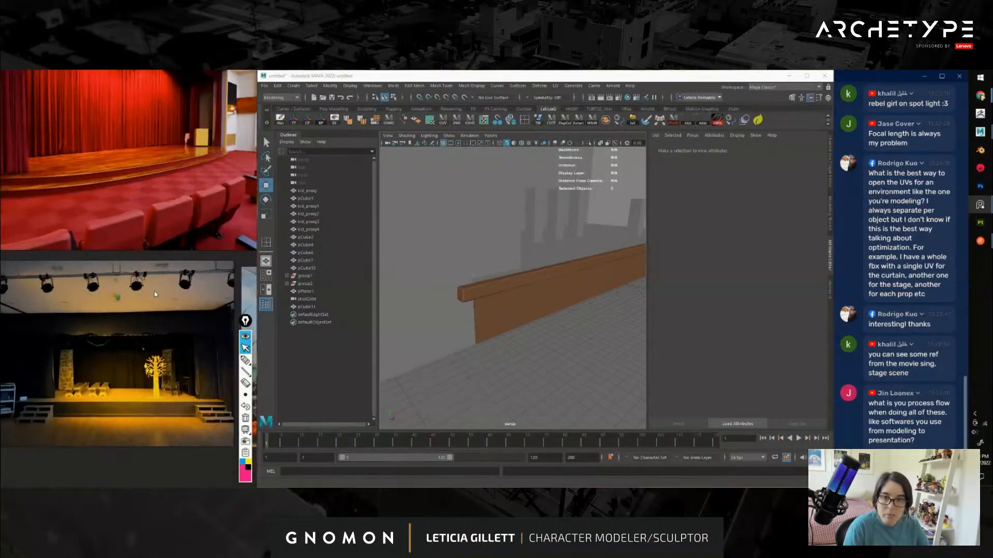
{"action": "middle_click_drag", "start_coordinate": [241, 352], "coordinate": [124, 349]}
{"action": "middle_click_drag", "start_coordinate": [190, 349], "coordinate": [113, 312]}
{"action": "scroll", "coordinate": [113, 311], "scroll_direction": "down", "scroll_amount": 3}
{"action": "middle_click_drag", "start_coordinate": [16, 375], "coordinate": [117, 344]}
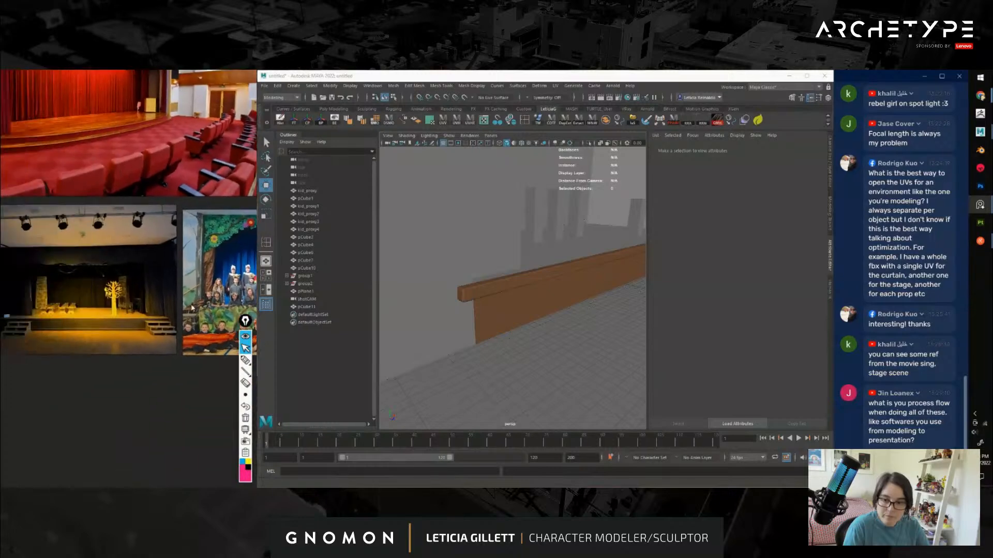
{"action": "scroll", "coordinate": [118, 344], "scroll_direction": "up", "scroll_amount": 4}
{"action": "middle_click_drag", "start_coordinate": [176, 251], "coordinate": [57, 331]}
{"action": "middle_click_drag", "start_coordinate": [181, 269], "coordinate": [73, 357]}
{"action": "middle_click_drag", "start_coordinate": [157, 299], "coordinate": [80, 376]}
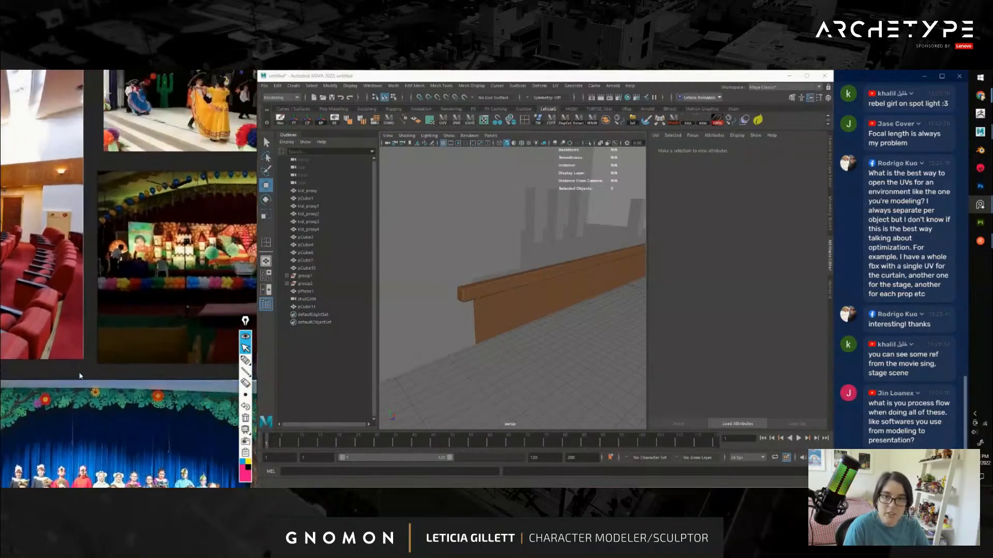
{"action": "middle_click_drag", "start_coordinate": [141, 326], "coordinate": [55, 414]}
{"action": "mouse_move", "coordinate": [148, 411]}
{"action": "middle_mouse_down"}
{"action": "mouse_move", "coordinate": [145, 337]}
{"action": "mouse_move", "coordinate": [155, 346]}
{"action": "mouse_move", "coordinate": [167, 337]}
{"action": "middle_mouse_up"}
{"action": "middle_click_drag", "start_coordinate": [175, 373], "coordinate": [177, 282]}
{"action": "middle_click_drag", "start_coordinate": [188, 353], "coordinate": [197, 341]}
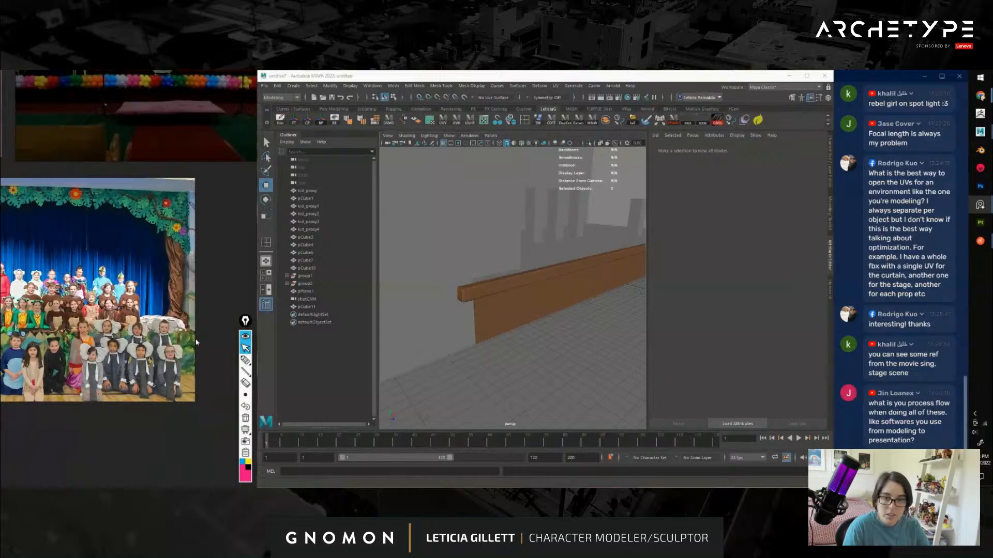
Hide the ground grid in the perspective view
{"action": "left_click", "coordinate": [512, 374]}
{"action": "left_click_drag", "start_coordinate": [569, 357], "coordinate": [468, 287], "text": "alt"}
{"action": "left_click", "coordinate": [528, 306]}
{"action": "scroll", "coordinate": [604, 242], "scroll_direction": "down", "scroll_amount": 5}
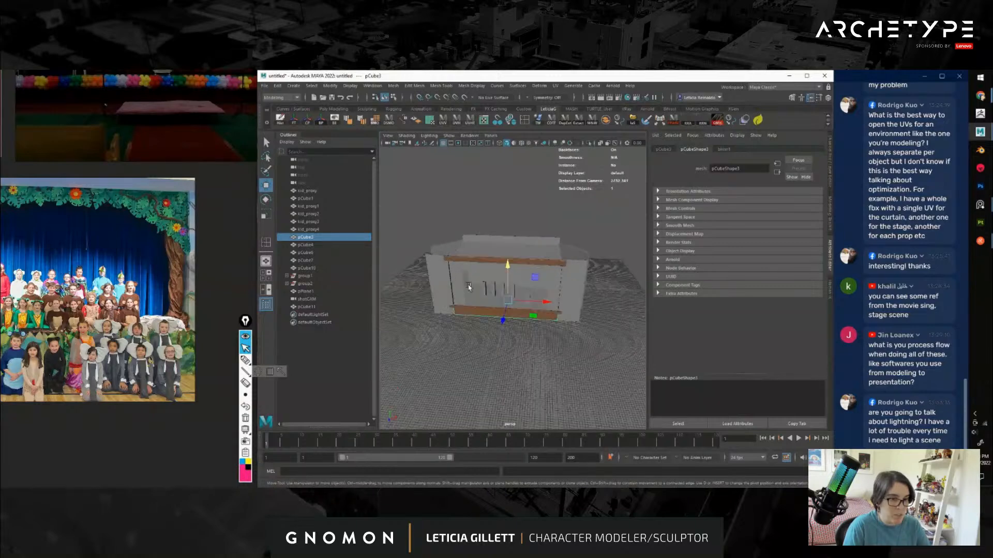
{"action": "left_click", "coordinate": [443, 144]}
{"action": "mouse_move", "coordinate": [522, 305]}
{"action": "left_mouse_down", "text": "alt"}
{"action": "mouse_move", "coordinate": [554, 308]}
{"action": "mouse_move", "coordinate": [517, 309]}
{"action": "mouse_move", "coordinate": [525, 308]}
{"action": "left_mouse_up", "text": "alt"}
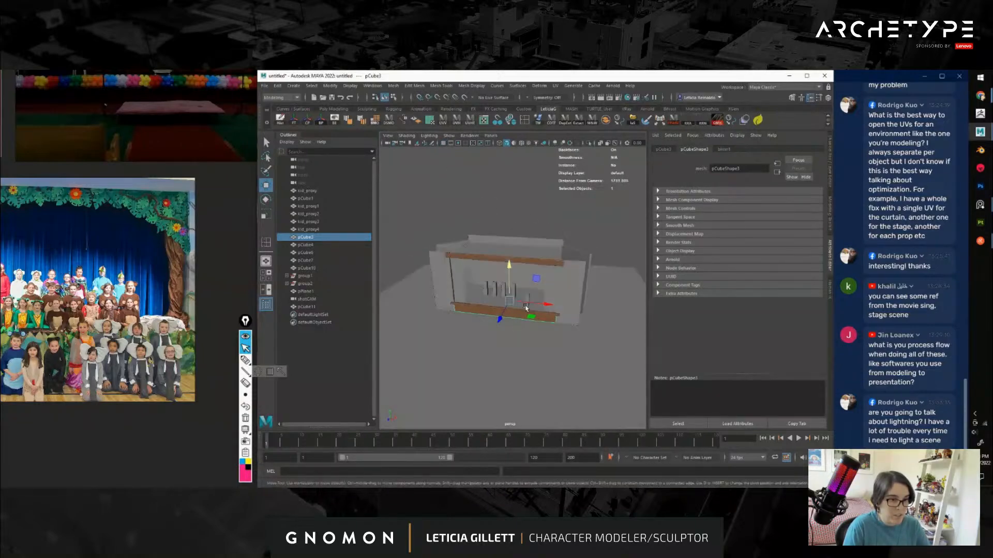
{"action": "scroll", "coordinate": [539, 276], "scroll_direction": "up", "scroll_amount": 5}
{"action": "scroll", "coordinate": [448, 274], "scroll_direction": "down", "scroll_amount": 3}
{"action": "left_click_drag", "start_coordinate": [447, 274], "coordinate": [521, 283], "text": "alt"}
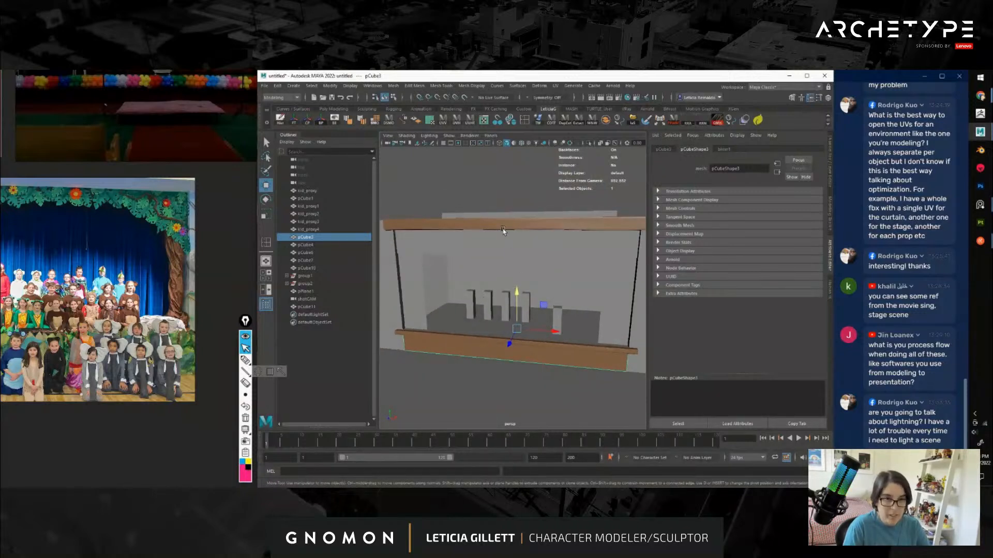
Save the scene as stage_01 in a new maya folder inside GNOMON_STREAM/02_REBEL on the desktop
{"action": "key", "text": "ctrl+s"}
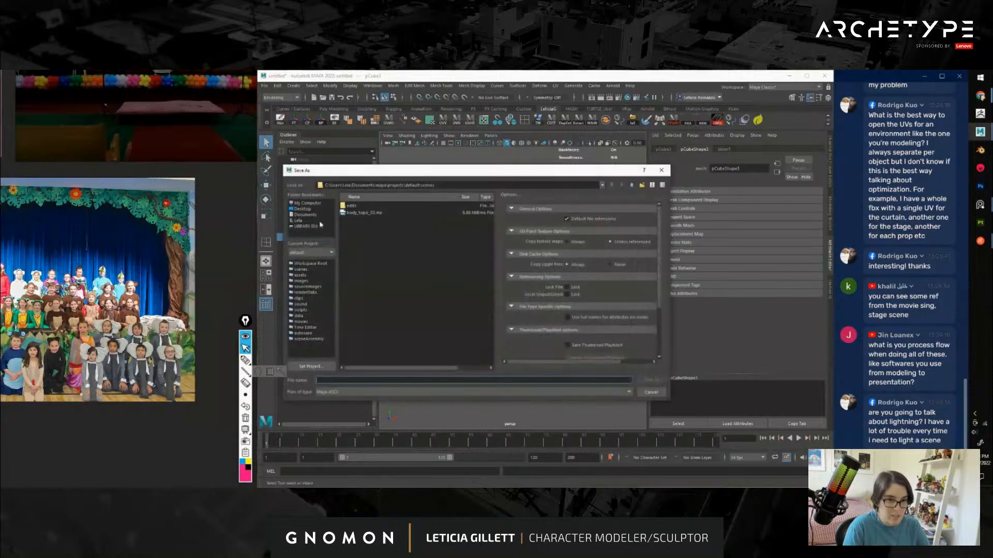
{"action": "left_click", "coordinate": [306, 209]}
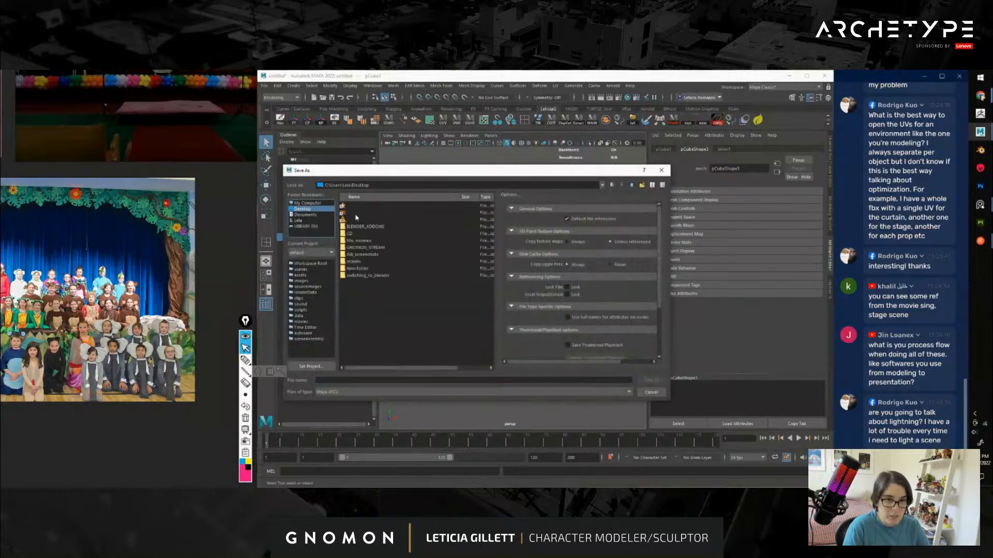
{"action": "double_click", "coordinate": [365, 248]}
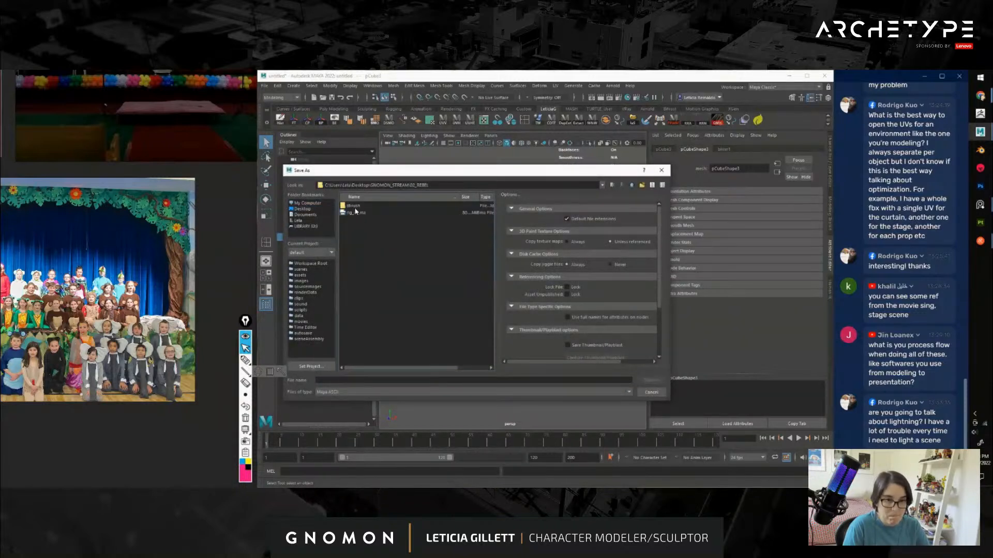
{"action": "left_click", "coordinate": [642, 185]}
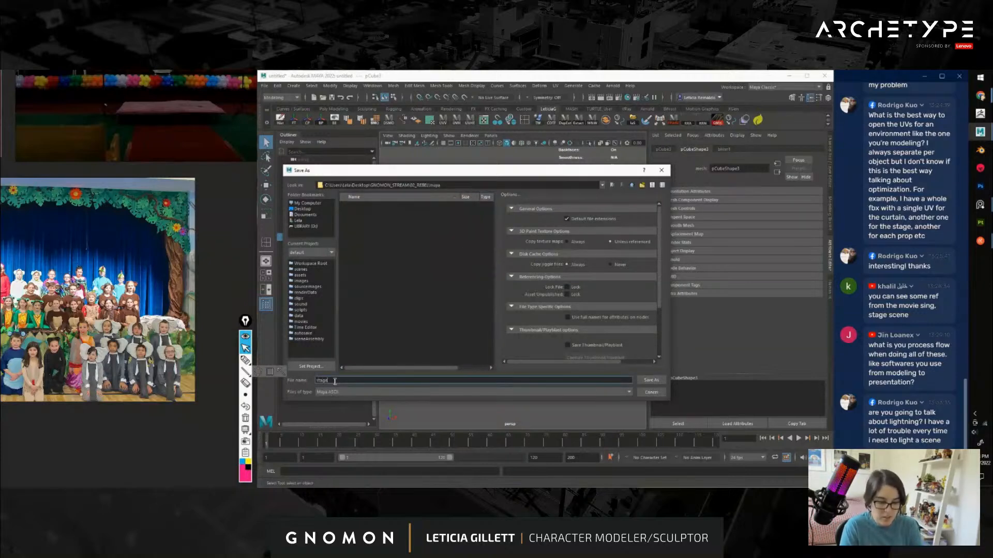
{"action": "key", "text": "Return"}
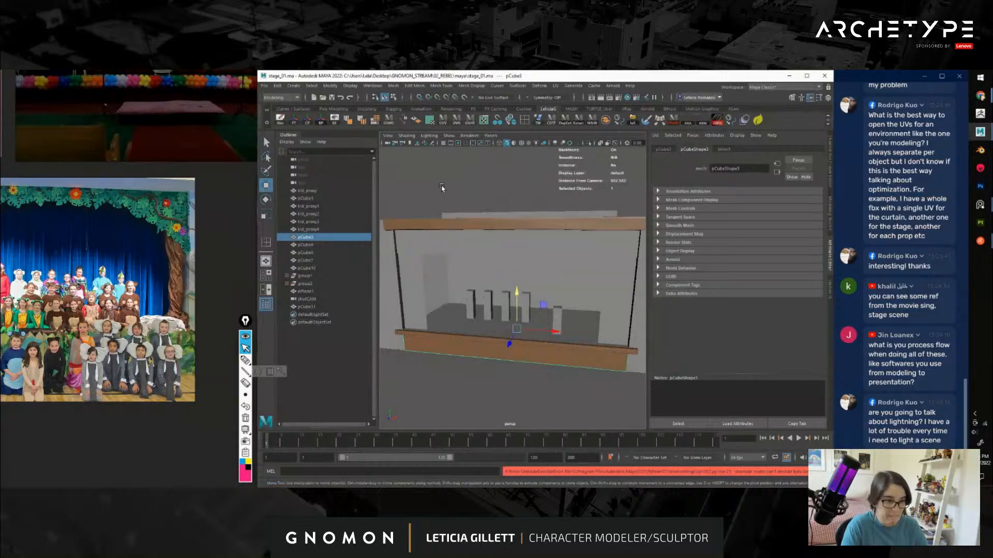
Compare the stage opening with the reference photo of the dark curtains and valance on the wood-trimmed school stage
{"action": "left_click", "coordinate": [442, 188]}
{"action": "left_click_drag", "start_coordinate": [522, 313], "coordinate": [518, 336], "text": "alt"}
{"action": "scroll", "coordinate": [122, 279], "scroll_direction": "down", "scroll_amount": 3}
{"action": "scroll", "coordinate": [122, 280], "scroll_direction": "up", "scroll_amount": 4}
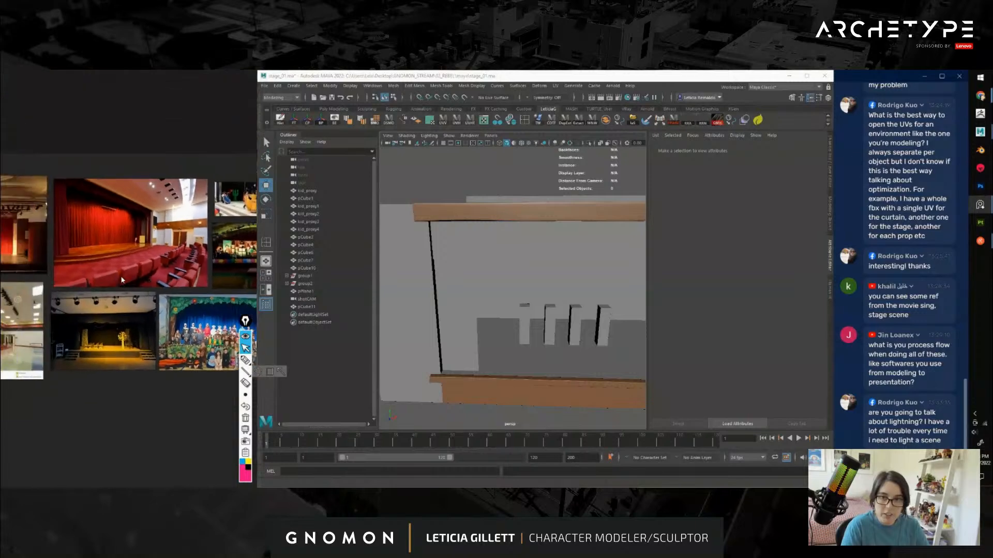
{"action": "middle_click_drag", "start_coordinate": [121, 280], "coordinate": [248, 279]}
{"action": "middle_click_drag", "start_coordinate": [77, 274], "coordinate": [248, 275]}
{"action": "scroll", "coordinate": [124, 261], "scroll_direction": "up", "scroll_amount": 5}
{"action": "middle_click_drag", "start_coordinate": [222, 229], "coordinate": [150, 286]}
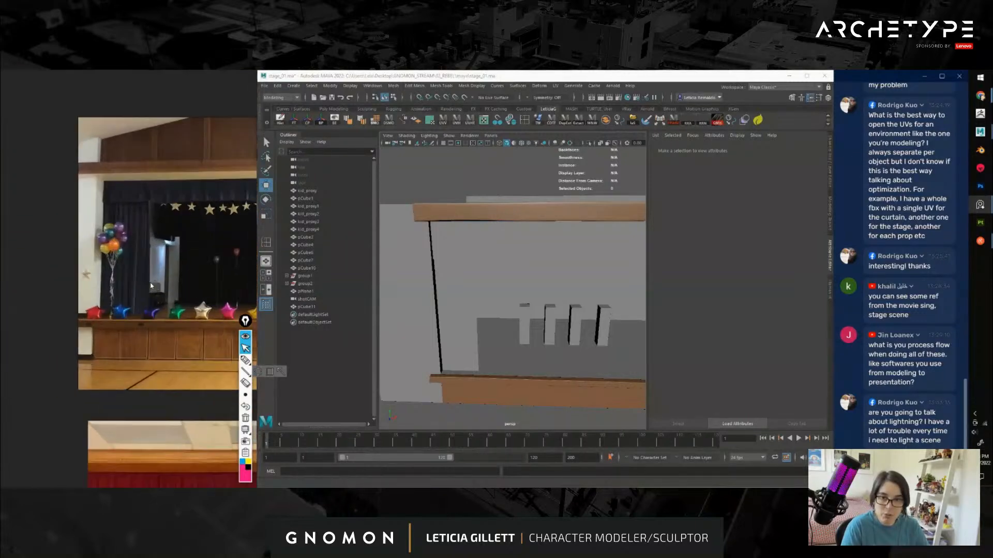
{"action": "middle_click_drag", "start_coordinate": [251, 272], "coordinate": [78, 281]}
{"action": "scroll", "coordinate": [175, 283], "scroll_direction": "down", "scroll_amount": 2}
{"action": "scroll", "coordinate": [79, 281], "scroll_direction": "up", "scroll_amount": 2}
{"action": "middle_click_drag", "start_coordinate": [117, 254], "coordinate": [165, 291]}
Isolate the flat side curtain panel inside the stage opening for editing
{"action": "left_click", "coordinate": [467, 200]}
{"action": "scroll", "coordinate": [503, 265], "scroll_direction": "down", "scroll_amount": 5}
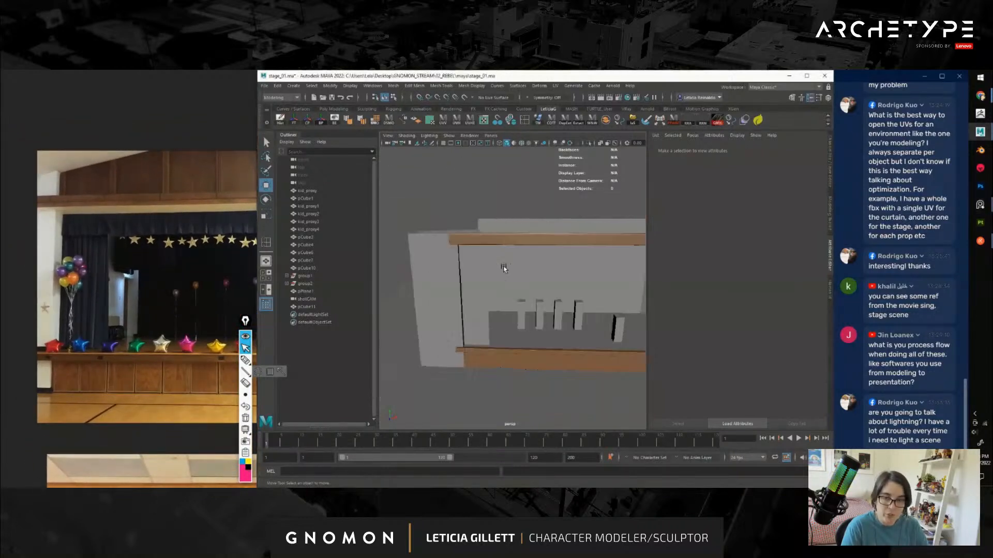
{"action": "middle_click_drag", "start_coordinate": [504, 266], "coordinate": [494, 237], "text": "alt"}
{"action": "scroll", "coordinate": [493, 237], "scroll_direction": "up", "scroll_amount": 4}
{"action": "left_click_drag", "start_coordinate": [494, 236], "coordinate": [558, 154], "text": "alt"}
{"action": "left_click", "coordinate": [536, 285]}
{"action": "left_click", "coordinate": [591, 145]}
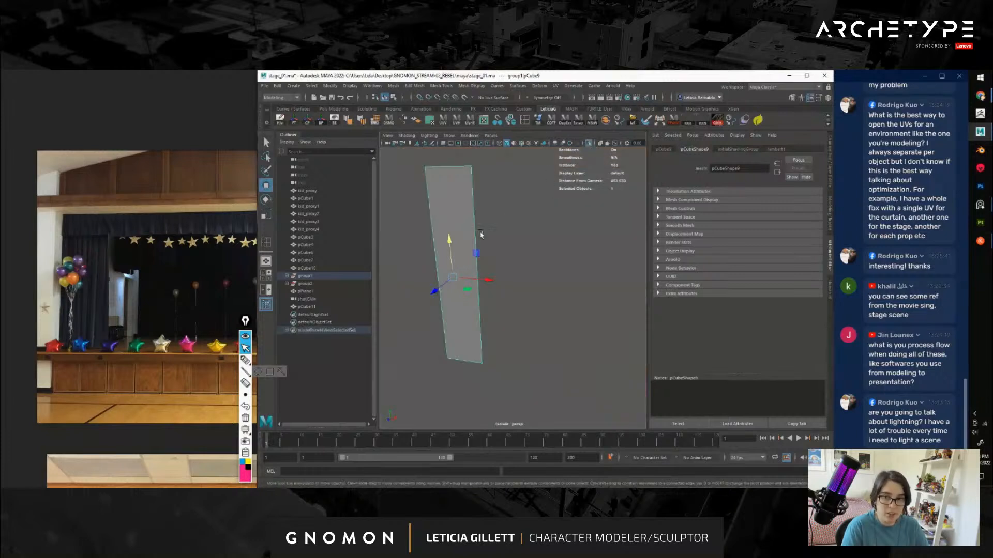
{"action": "left_click_drag", "start_coordinate": [481, 235], "coordinate": [536, 260], "text": "alt"}
{"action": "scroll", "coordinate": [536, 259], "scroll_direction": "up", "scroll_amount": 3}
{"action": "middle_click_drag", "start_coordinate": [536, 259], "coordinate": [504, 212], "text": "alt"}
{"action": "right_click_drag", "start_coordinate": [504, 212], "coordinate": [497, 213], "text": "alt"}
{"action": "middle_click_drag", "start_coordinate": [497, 213], "coordinate": [505, 233], "text": "alt"}
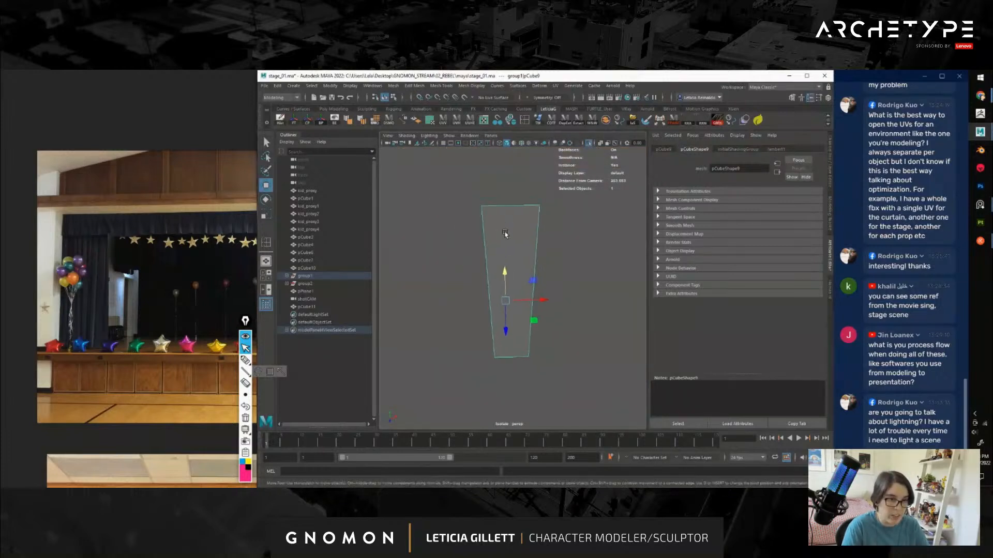
Split the side curtain panel with a series of vertical edge loops across its width
{"action": "right_click_drag", "start_coordinate": [509, 222], "coordinate": [467, 258]}
{"action": "left_click", "coordinate": [496, 207]}
{"action": "key", "text": "g"}
{"action": "left_click", "coordinate": [529, 208]}
{"action": "key", "text": "g"}
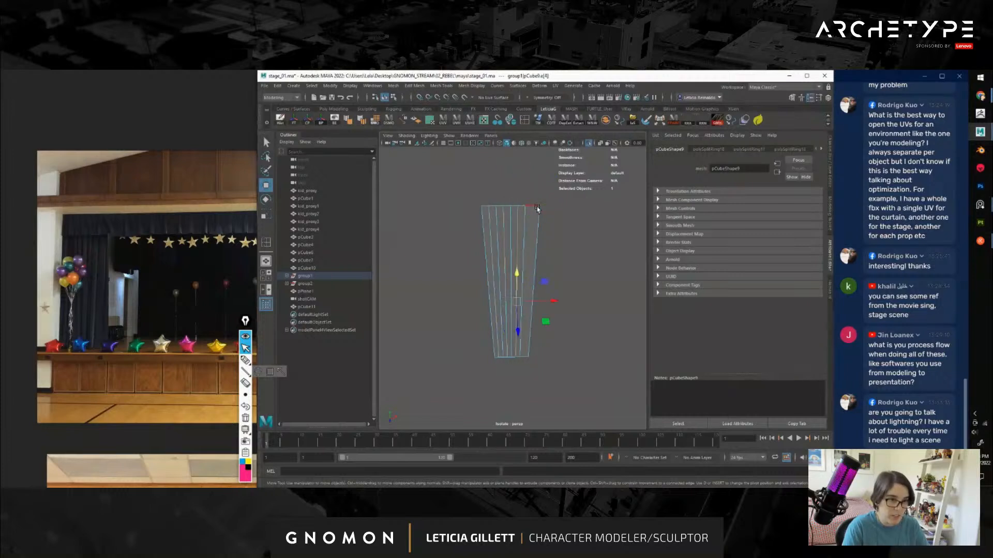
Offset alternating vertical edges of the side curtain in depth to form pleats, and bring the rest of the stage back into view
{"action": "left_click_drag", "start_coordinate": [546, 244], "coordinate": [489, 218], "text": "alt"}
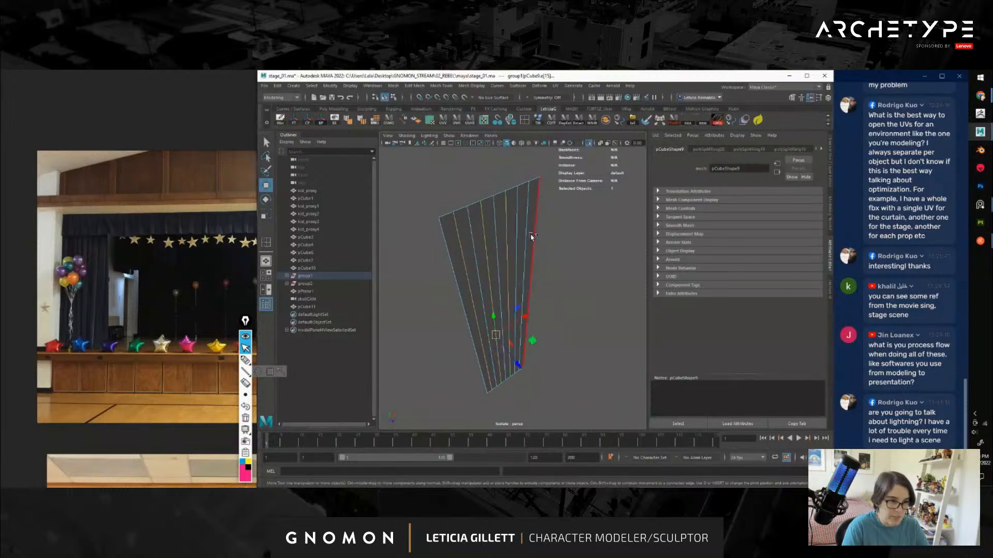
{"action": "left_click_drag", "start_coordinate": [526, 361], "coordinate": [529, 363]}
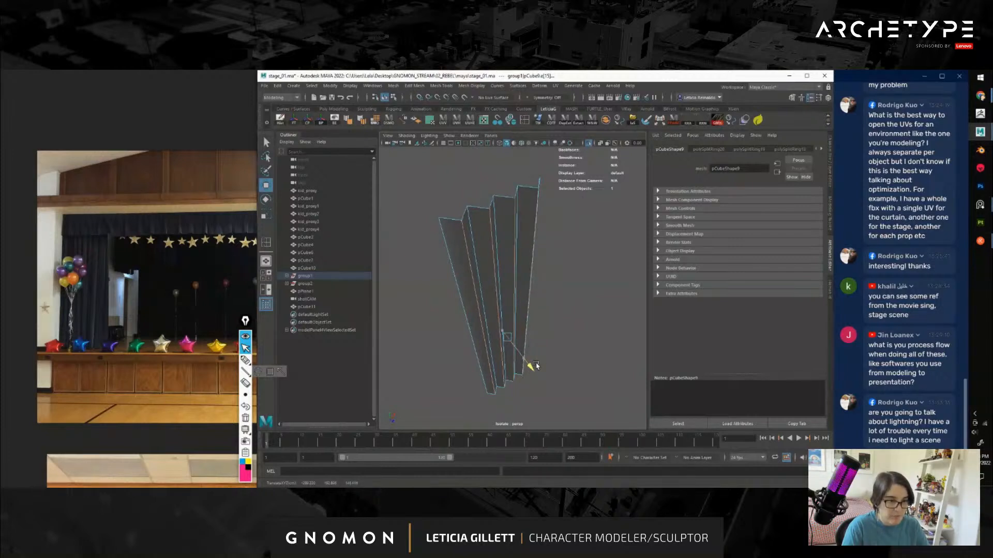
{"action": "left_click", "coordinate": [535, 317]}
{"action": "left_click", "coordinate": [583, 202]}
{"action": "left_click_drag", "start_coordinate": [581, 207], "coordinate": [570, 277], "text": "alt"}
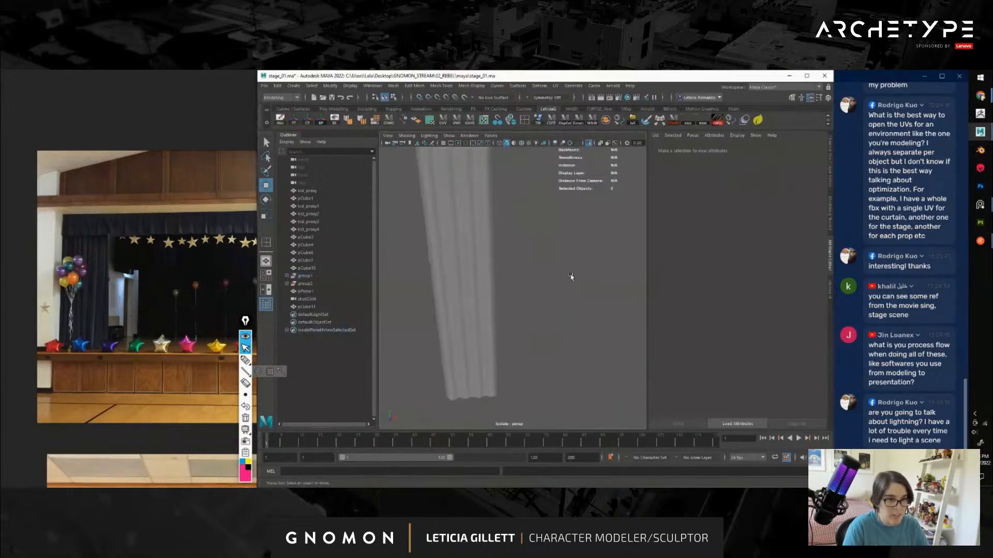
{"action": "mouse_move", "coordinate": [570, 278]}
{"action": "right_mouse_down", "text": "alt"}
{"action": "mouse_move", "coordinate": [563, 292]}
{"action": "mouse_move", "coordinate": [574, 282]}
{"action": "right_mouse_up", "text": "alt"}
{"action": "left_click_drag", "start_coordinate": [535, 295], "coordinate": [468, 295], "text": "alt"}
{"action": "mouse_move", "coordinate": [518, 323]}
{"action": "left_mouse_down", "text": "alt"}
{"action": "mouse_move", "coordinate": [492, 343]}
{"action": "mouse_move", "coordinate": [579, 337]}
{"action": "mouse_move", "coordinate": [532, 331]}
{"action": "left_mouse_up", "text": "alt"}
{"action": "scroll", "coordinate": [532, 331], "scroll_direction": "up", "scroll_amount": 5}
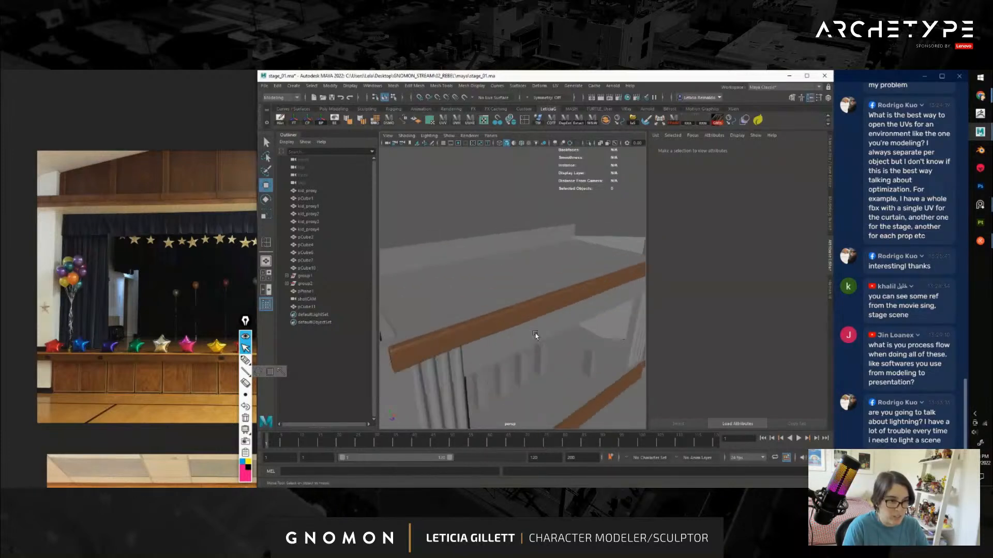
Move the pleated side curtain in depth within the stage opening
{"action": "left_click", "coordinate": [534, 366]}
{"action": "left_click_drag", "start_coordinate": [534, 366], "coordinate": [450, 311], "text": "alt"}
{"action": "left_click", "coordinate": [479, 334]}
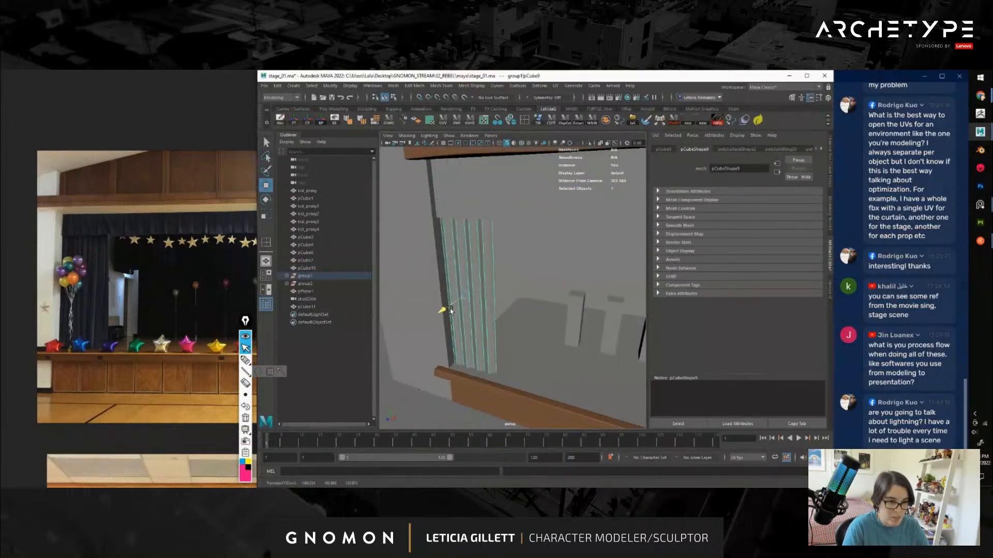
Raise the bottom vertices of the pleated side curtain near the stage ledge
{"action": "right_click_drag", "start_coordinate": [469, 251], "coordinate": [422, 245]}
{"action": "left_click_drag", "start_coordinate": [412, 326], "coordinate": [582, 421]}
{"action": "left_click_drag", "start_coordinate": [472, 372], "coordinate": [471, 338]}
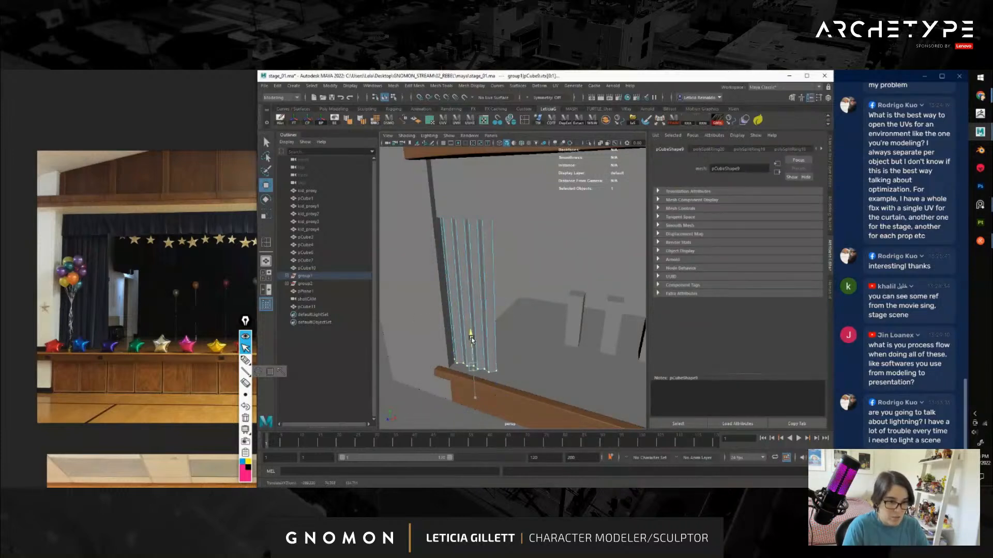
{"action": "right_click_drag", "start_coordinate": [469, 266], "coordinate": [508, 256]}
Isolate the long valance panel above the stage opening and start splitting it with vertical edge loops, beginning at its middle
{"action": "scroll", "coordinate": [537, 276], "scroll_direction": "down", "scroll_amount": 4}
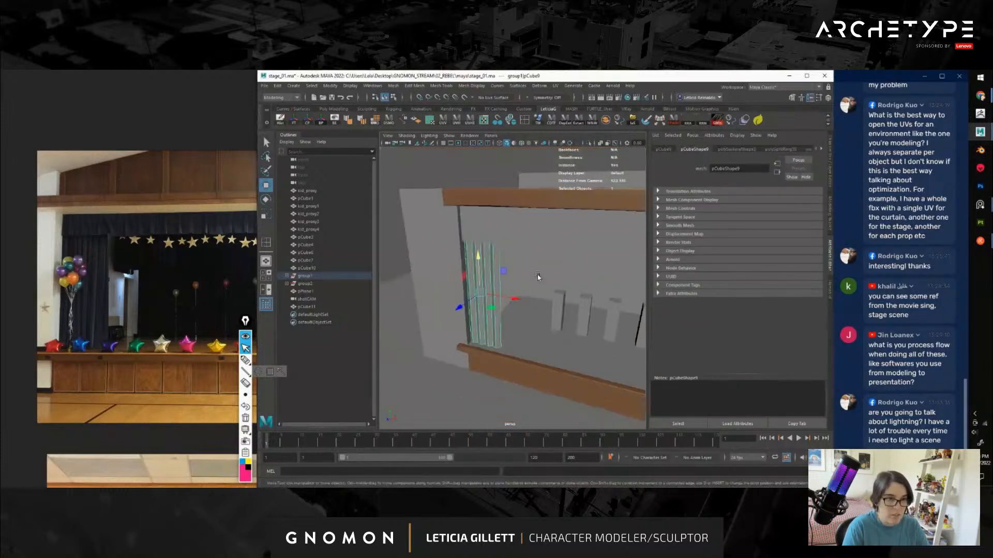
{"action": "left_click_drag", "start_coordinate": [544, 258], "coordinate": [505, 233], "text": "alt"}
{"action": "left_click", "coordinate": [504, 232]}
{"action": "left_click", "coordinate": [589, 143]}
{"action": "key", "text": "f"}
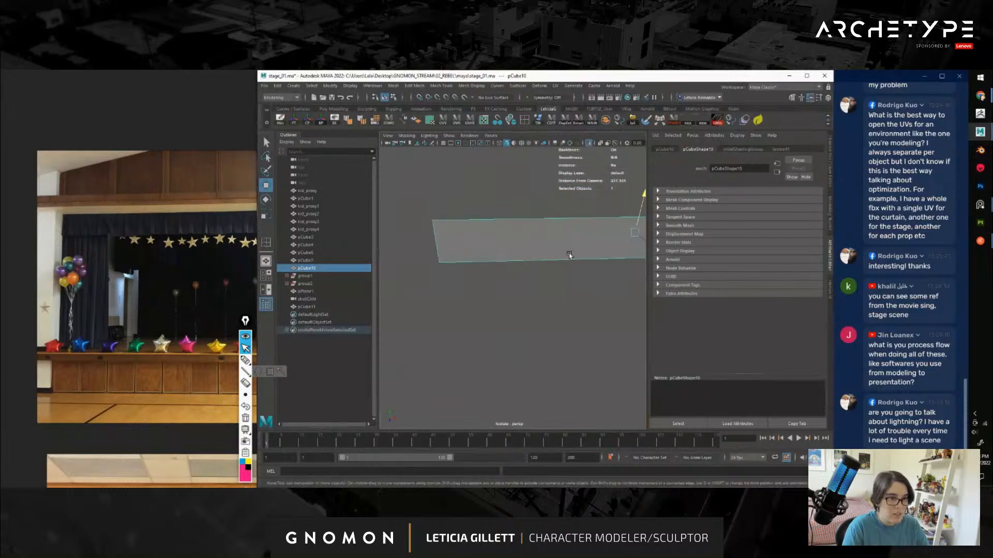
{"action": "key", "text": "F10"}
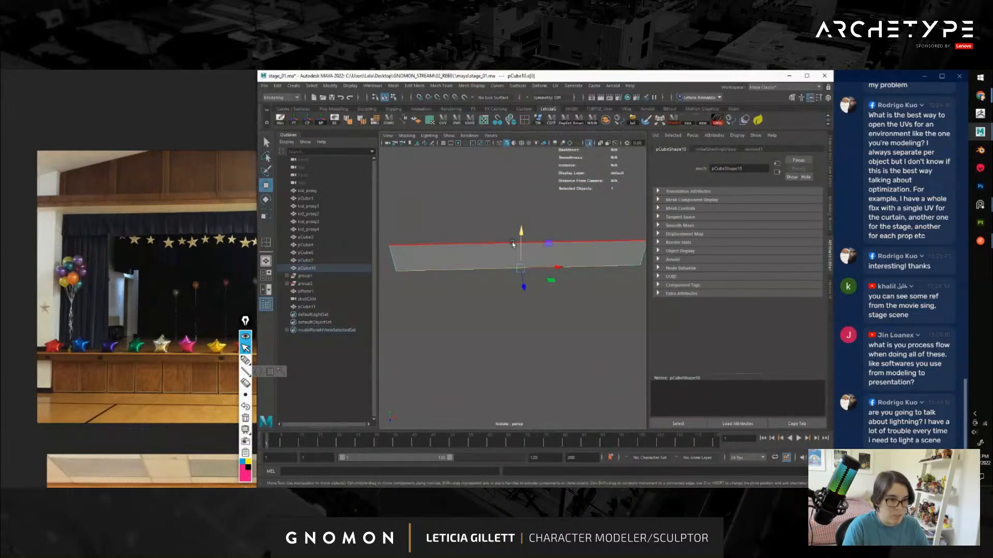
{"action": "left_click", "coordinate": [498, 245]}
{"action": "right_click_drag", "start_coordinate": [525, 245], "coordinate": [500, 295], "text": "ctrl"}
{"action": "left_click", "coordinate": [469, 245]}
{"action": "key", "text": "g"}
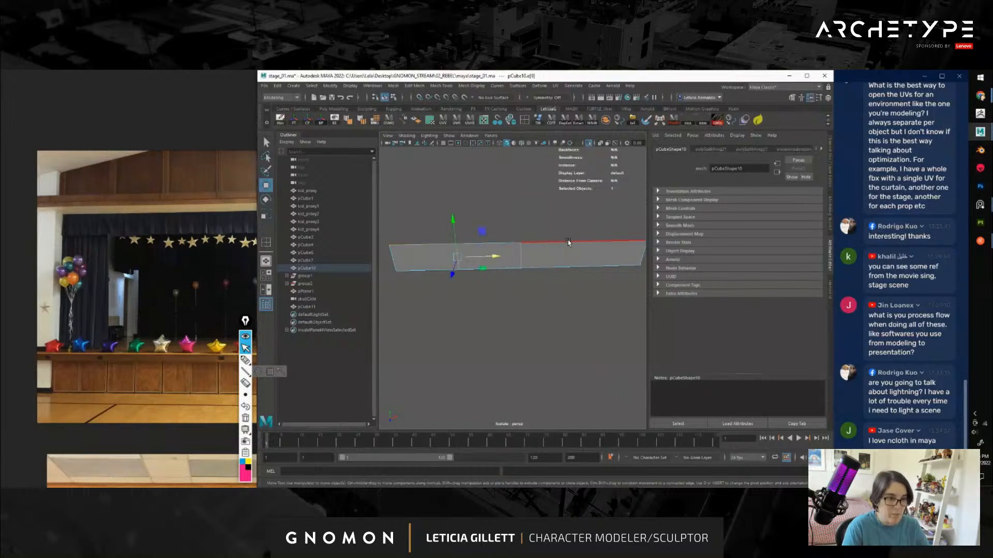
Halve the remaining wide sections of the valance with vertical edge loops to divide it into eight sections
{"action": "left_click", "coordinate": [567, 241]}
{"action": "key", "text": "g"}
{"action": "left_click", "coordinate": [439, 246]}
{"action": "key", "text": "g"}
{"action": "left_click", "coordinate": [498, 244]}
{"action": "key", "text": "g"}
{"action": "left_click", "coordinate": [550, 243]}
{"action": "key", "text": "g"}
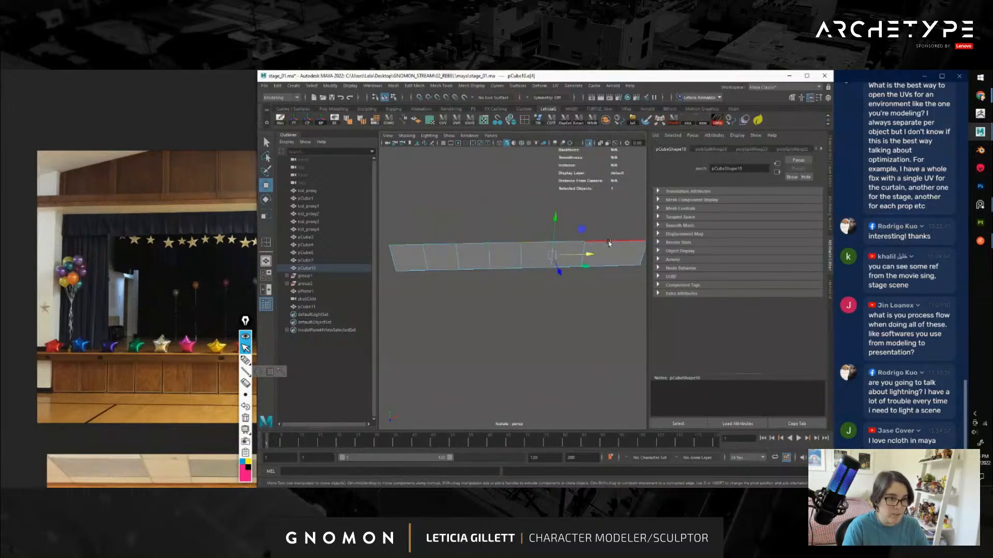
{"action": "left_click", "coordinate": [612, 242]}
{"action": "key", "text": "g"}
Halve each of the valance's eight sections with vertical edge loops to divide the panel into sixteen sections
{"action": "left_click", "coordinate": [410, 249]}
{"action": "key", "text": "g"}
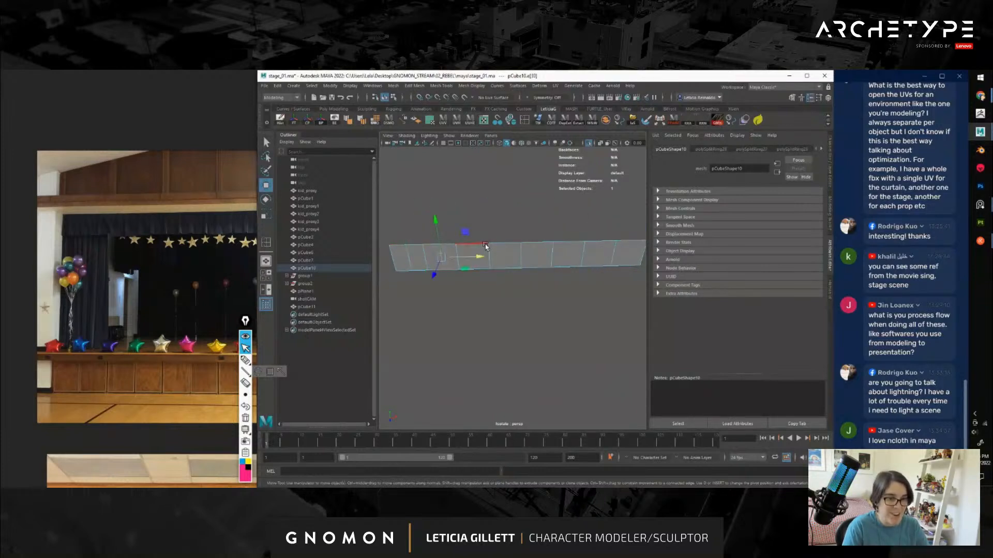
{"action": "left_click", "coordinate": [478, 244]}
{"action": "key", "text": "g"}
{"action": "left_click", "coordinate": [505, 244]}
{"action": "key", "text": "g"}
{"action": "left_click", "coordinate": [541, 243]}
{"action": "key", "text": "g"}
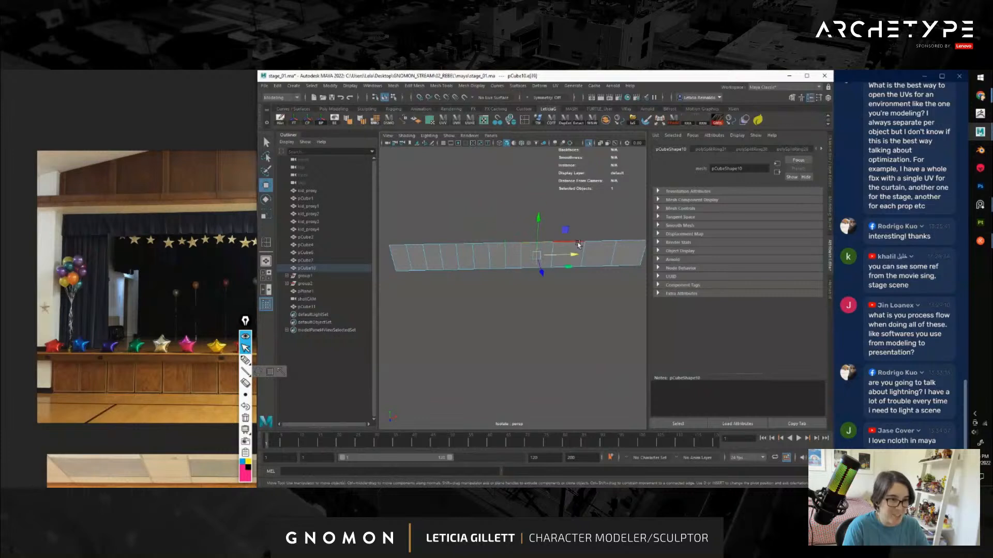
{"action": "left_click", "coordinate": [578, 244]}
{"action": "key", "text": "g"}
{"action": "left_click", "coordinate": [601, 242]}
{"action": "key", "text": "g"}
{"action": "left_click", "coordinate": [634, 242]}
{"action": "key", "text": "g"}
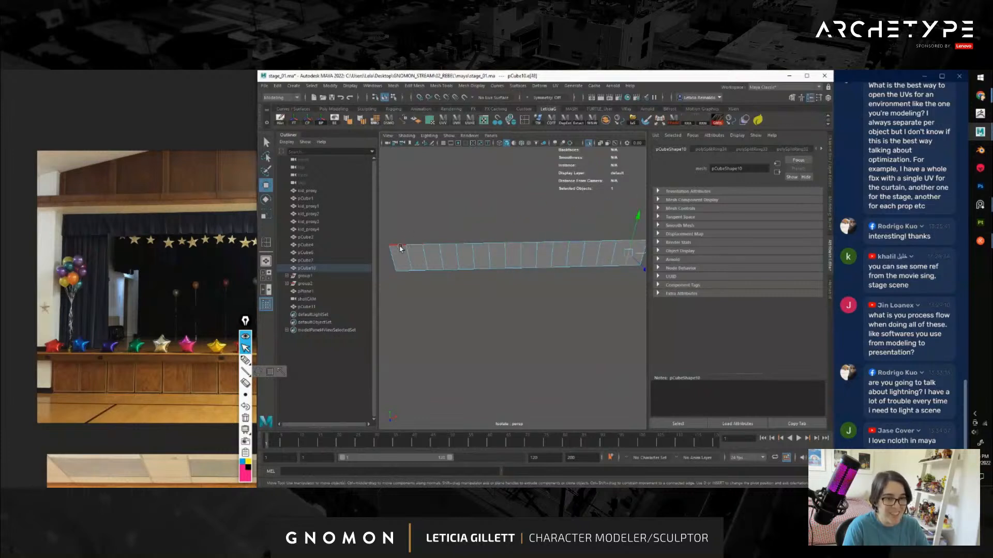
Halve the sixteen valance sections again with vertical edge loops, working along the panel's full length
{"action": "left_click", "coordinate": [399, 248]}
{"action": "key", "text": "g"}
{"action": "left_click", "coordinate": [417, 246]}
{"action": "key", "text": "g"}
{"action": "left_click", "coordinate": [434, 246]}
{"action": "key", "text": "g"}
{"action": "left_click", "coordinate": [451, 246]}
{"action": "key", "text": "g"}
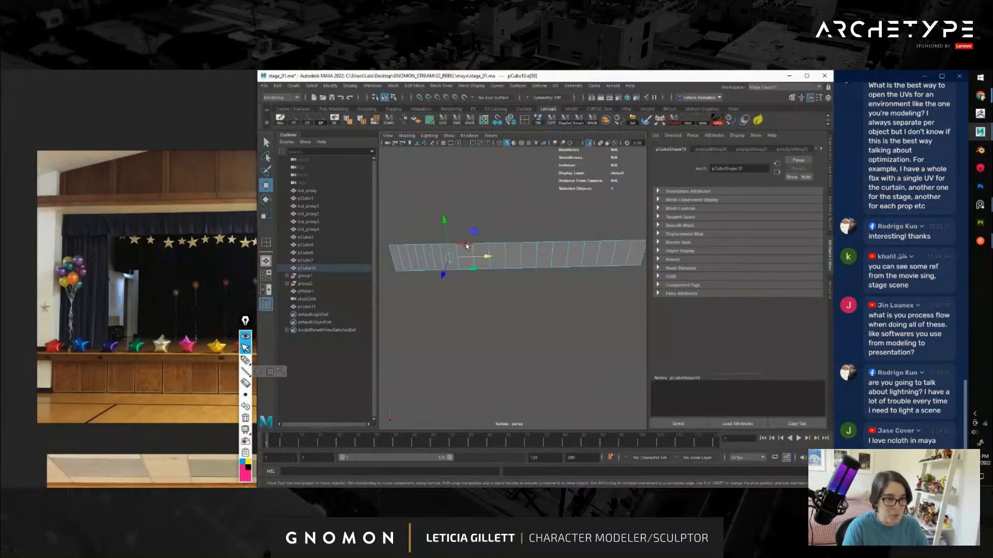
{"action": "left_click", "coordinate": [466, 244]}
{"action": "key", "text": "g"}
{"action": "left_click", "coordinate": [483, 244]}
{"action": "key", "text": "g"}
{"action": "left_click", "coordinate": [501, 243]}
{"action": "key", "text": "g"}
{"action": "left_click", "coordinate": [517, 243]}
{"action": "key", "text": "g"}
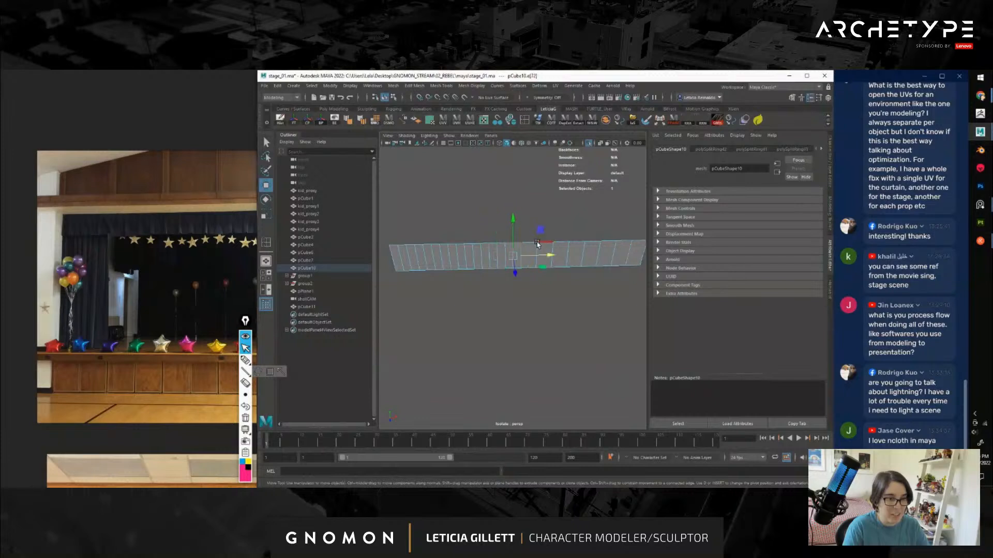
{"action": "left_click", "coordinate": [577, 243]}
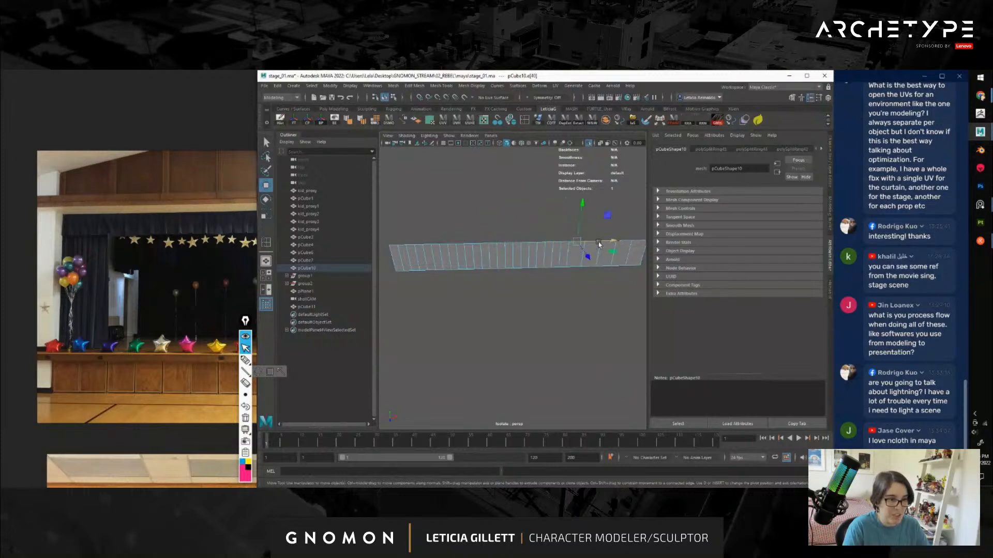
{"action": "key", "text": "g"}
{"action": "left_click", "coordinate": [594, 242]}
{"action": "key", "text": "g"}
{"action": "left_click", "coordinate": [609, 242]}
{"action": "key", "text": "g"}
{"action": "left_click", "coordinate": [638, 241]}
{"action": "key", "text": "g"}
Offset every other vertex along the valance's bottom edge slightly in depth to form shallow zigzag pleats
{"action": "right_click_drag", "start_coordinate": [408, 251], "coordinate": [412, 240]}
{"action": "double_click", "coordinate": [414, 244]}
{"action": "middle_click_drag", "start_coordinate": [419, 281], "coordinate": [478, 288], "text": "alt"}
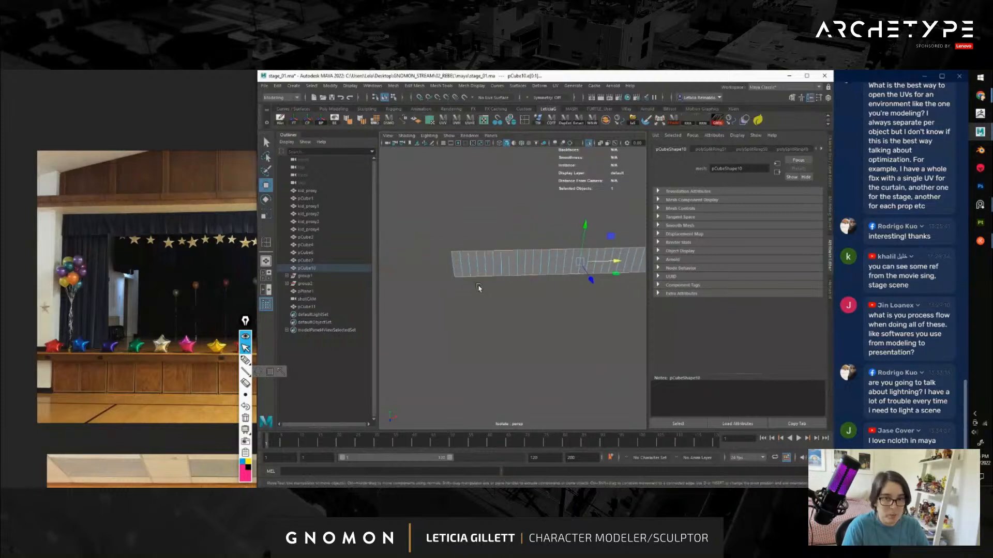
{"action": "scroll", "coordinate": [478, 288], "scroll_direction": "up", "scroll_amount": 4}
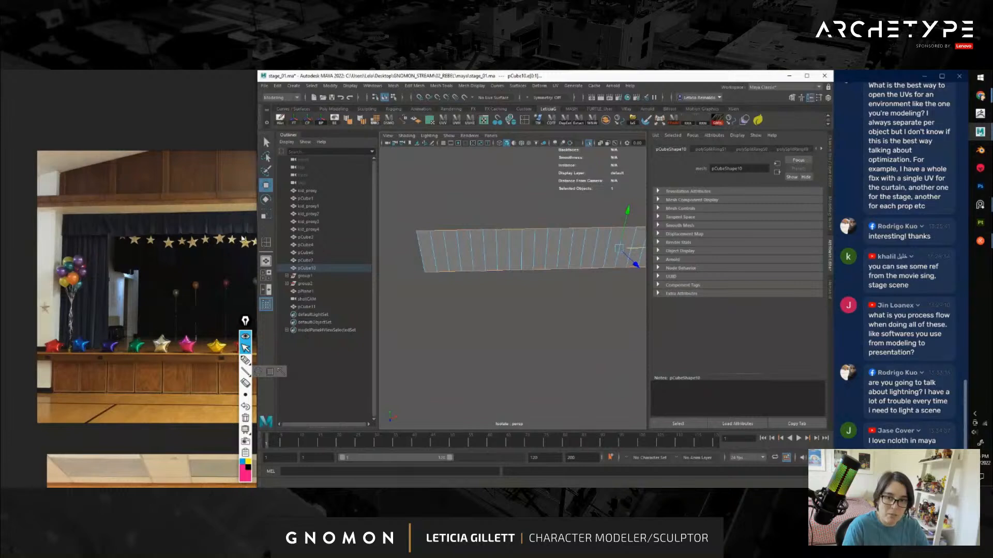
{"action": "right_click_drag", "start_coordinate": [460, 243], "coordinate": [430, 246]}
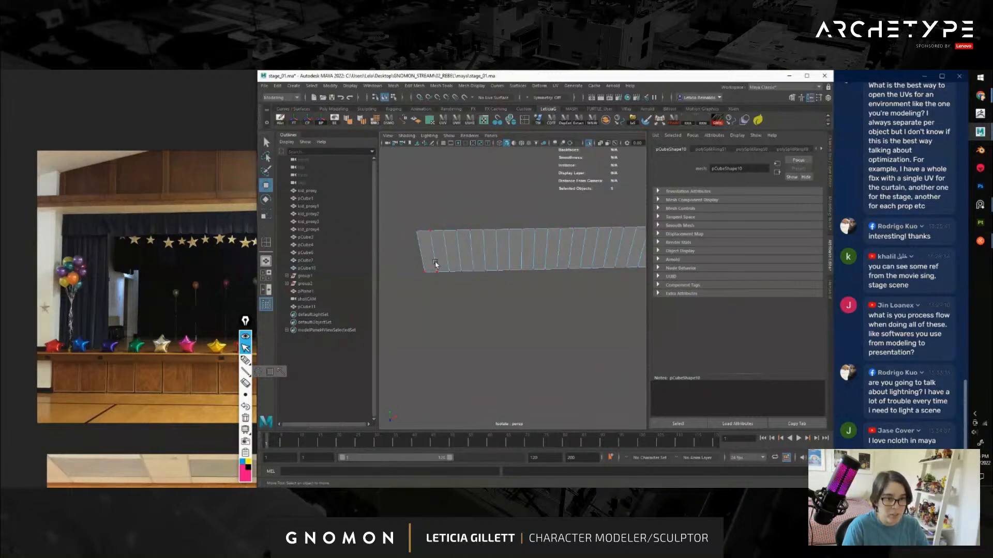
{"action": "left_click", "coordinate": [437, 270]}
{"action": "left_click", "coordinate": [460, 272], "text": "shift"}
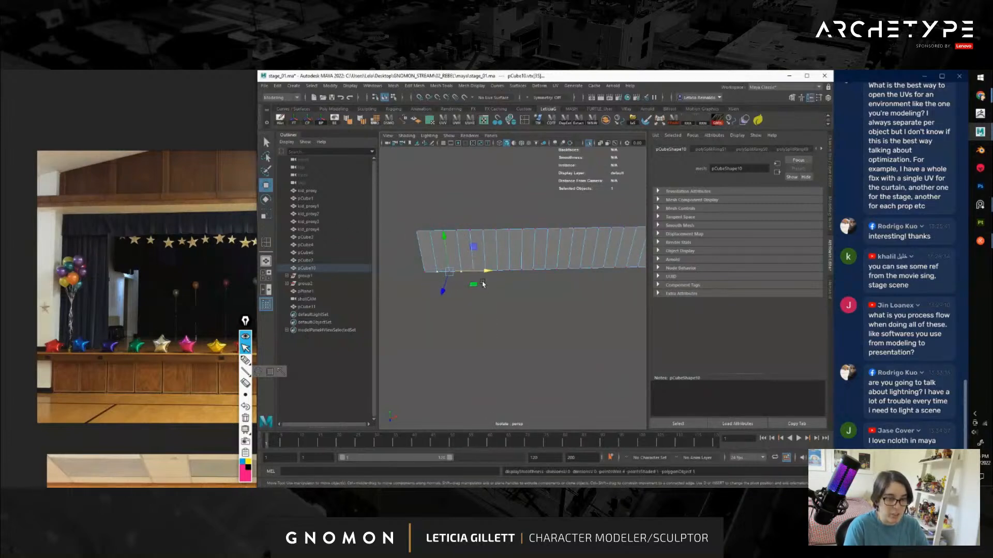
{"action": "key", "text": "q"}
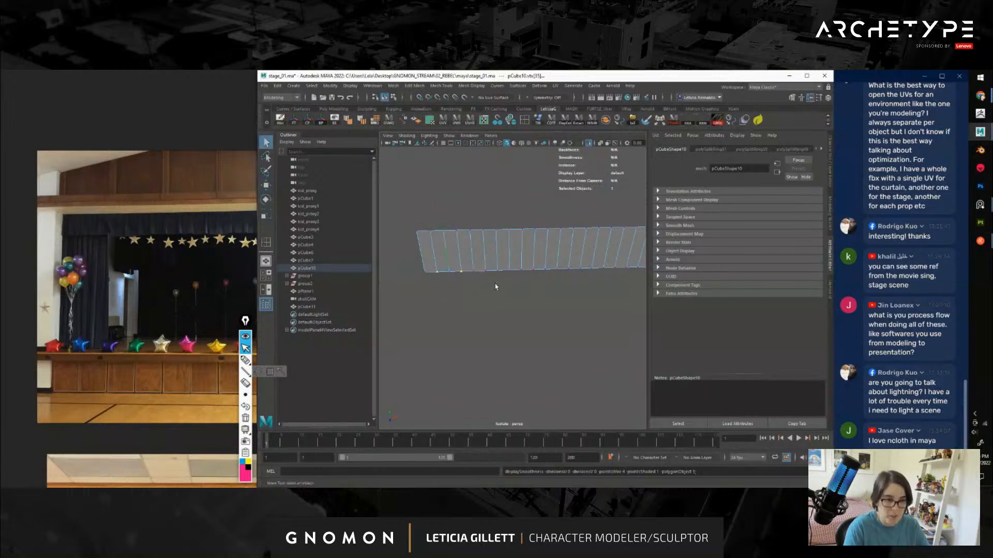
{"action": "left_click", "coordinate": [484, 270], "text": "shift"}
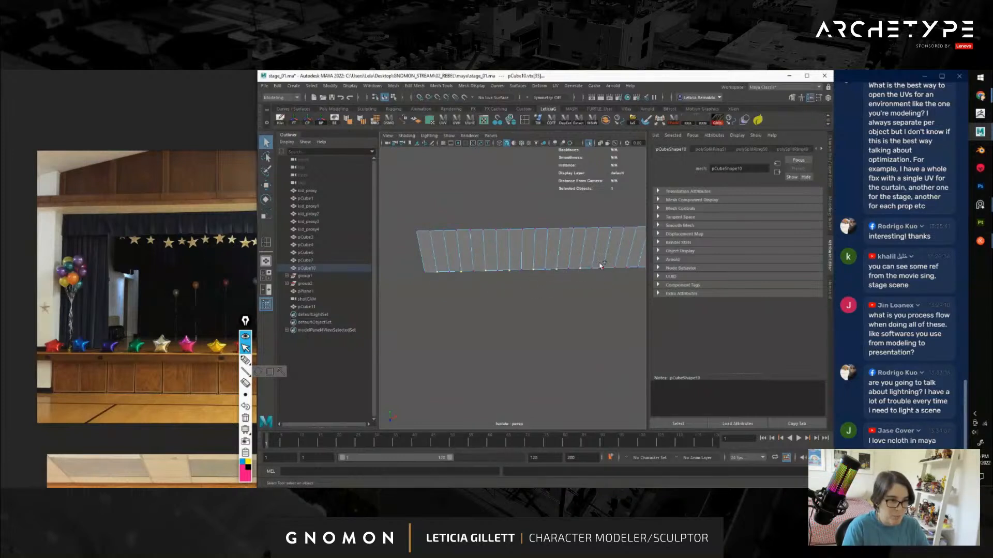
{"action": "middle_click_drag", "start_coordinate": [630, 295], "coordinate": [502, 310], "text": "alt"}
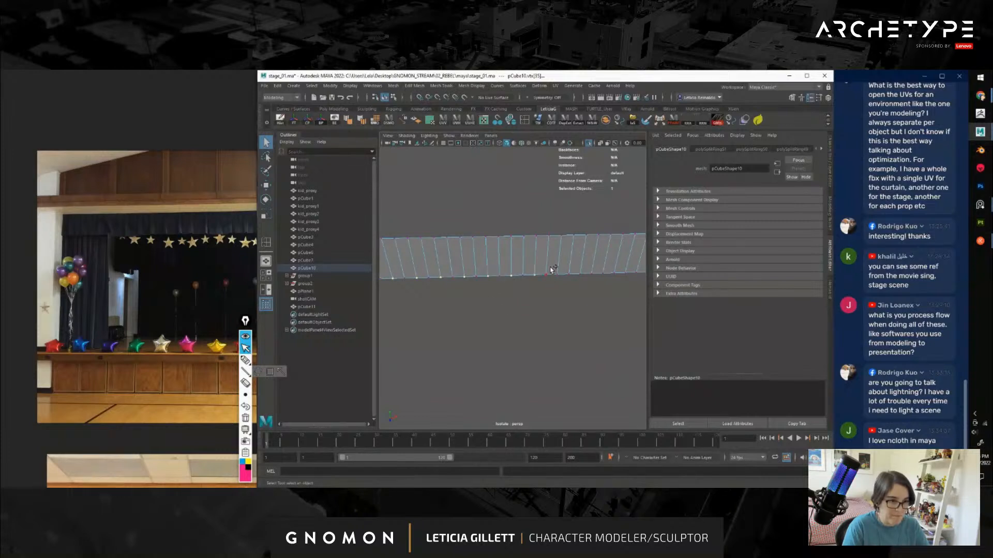
{"action": "middle_click_drag", "start_coordinate": [599, 287], "coordinate": [524, 295], "text": "alt"}
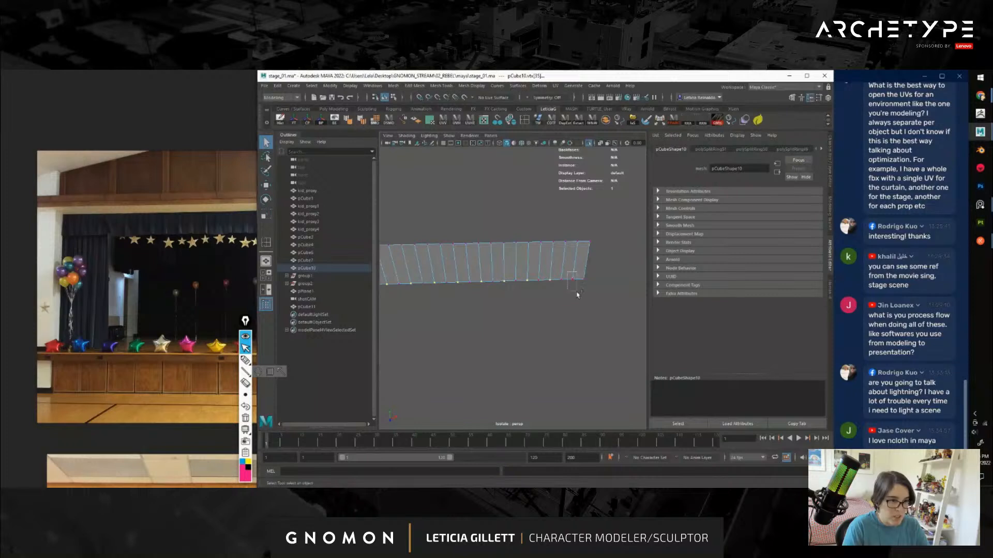
{"action": "left_click_drag", "start_coordinate": [577, 293], "coordinate": [577, 293], "text": "shift"}
{"action": "key", "text": "w"}
{"action": "left_click_drag", "start_coordinate": [493, 315], "coordinate": [535, 331], "text": "alt"}
{"action": "middle_click_drag", "start_coordinate": [534, 331], "coordinate": [584, 304], "text": "alt"}
{"action": "left_click_drag", "start_coordinate": [535, 305], "coordinate": [541, 308]}
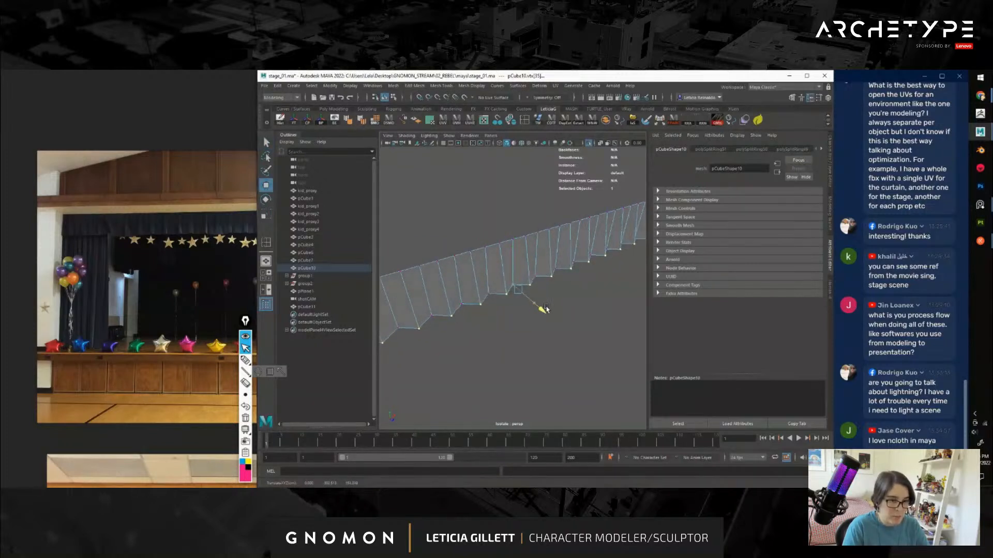
{"action": "left_click_drag", "start_coordinate": [546, 307], "coordinate": [546, 307]}
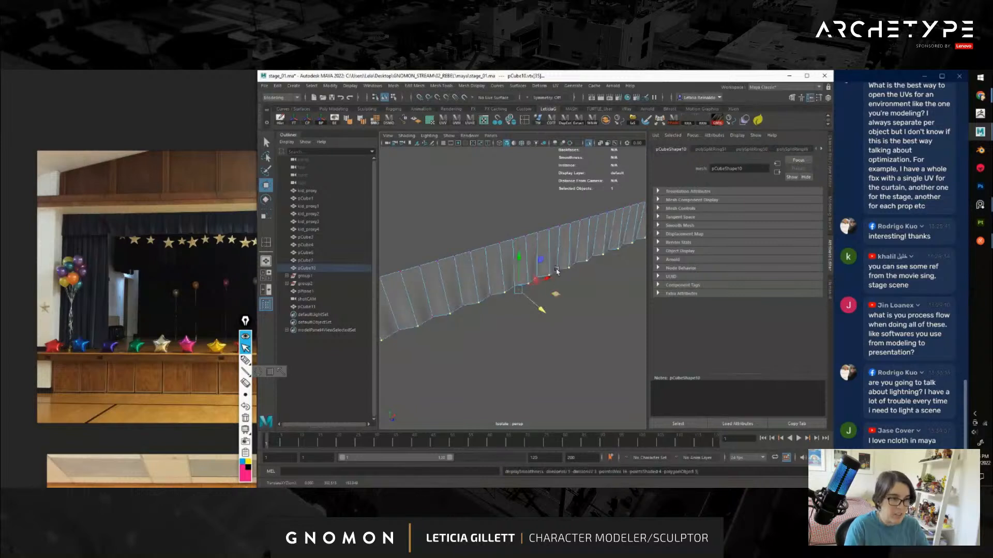
Return the valance to object mode and end its isolation to show the whole stage
{"action": "right_click_drag", "start_coordinate": [568, 224], "coordinate": [602, 213]}
{"action": "left_click", "coordinate": [574, 208]}
{"action": "scroll", "coordinate": [532, 290], "scroll_direction": "down", "scroll_amount": 5}
{"action": "left_click_drag", "start_coordinate": [526, 306], "coordinate": [552, 261], "text": "alt"}
{"action": "left_click", "coordinate": [589, 147]}
{"action": "left_click_drag", "start_coordinate": [491, 268], "coordinate": [479, 269], "text": "alt"}
{"action": "scroll", "coordinate": [473, 275], "scroll_direction": "up", "scroll_amount": 5}
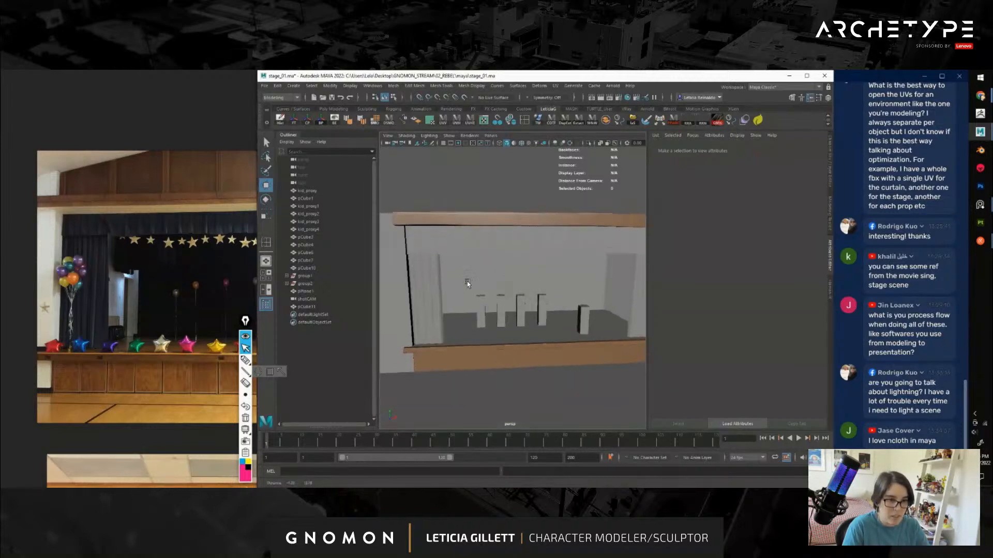
Assign a new Blinn material to the valance and both pleated side curtains
{"action": "middle_click_drag", "start_coordinate": [467, 281], "coordinate": [464, 287], "text": "alt"}
{"action": "left_click", "coordinate": [432, 290]}
{"action": "left_click", "coordinate": [467, 238]}
{"action": "middle_click_drag", "start_coordinate": [564, 277], "coordinate": [541, 278], "text": "alt"}
{"action": "left_click", "coordinate": [611, 278], "text": "shift"}
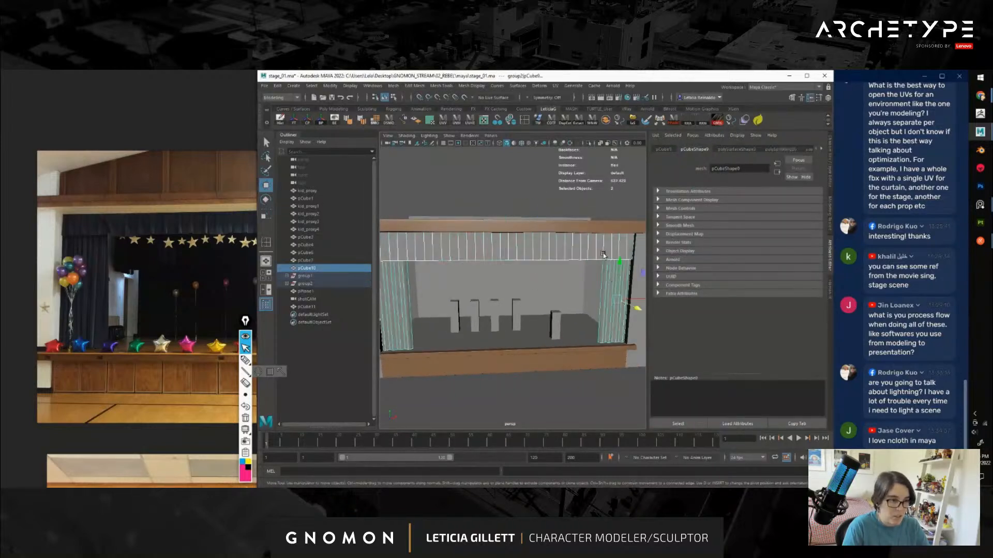
{"action": "right_click", "coordinate": [601, 248]}
{"action": "left_click", "coordinate": [600, 444]}
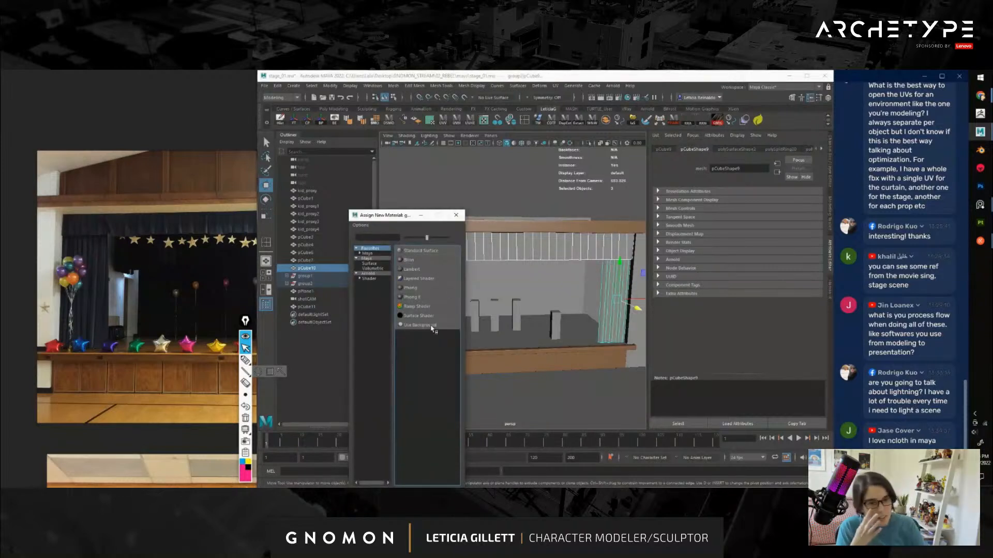
{"action": "left_click", "coordinate": [423, 261]}
Examine the reference board for a stage curtain photo to match the curtain color
{"action": "scroll", "coordinate": [139, 292], "scroll_direction": "down", "scroll_amount": 5}
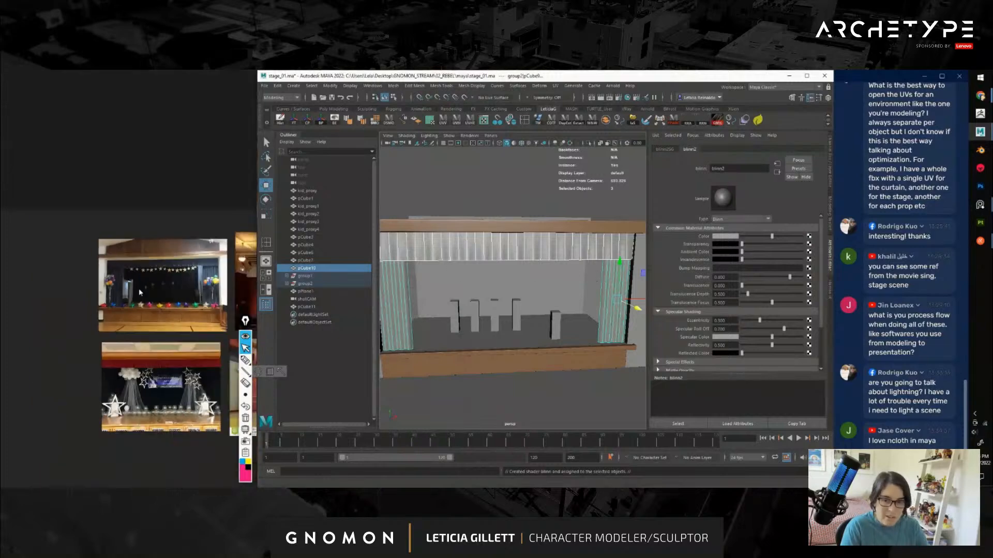
{"action": "middle_click_drag", "start_coordinate": [230, 328], "coordinate": [46, 293]}
{"action": "scroll", "coordinate": [196, 302], "scroll_direction": "up", "scroll_amount": 4}
{"action": "scroll", "coordinate": [196, 300], "scroll_direction": "up", "scroll_amount": 2}
{"action": "scroll", "coordinate": [199, 284], "scroll_direction": "down", "scroll_amount": 2}
{"action": "middle_click_drag", "start_coordinate": [199, 284], "coordinate": [155, 288]}
{"action": "middle_click_drag", "start_coordinate": [167, 241], "coordinate": [184, 282]}
{"action": "scroll", "coordinate": [183, 279], "scroll_direction": "up", "scroll_amount": 3}
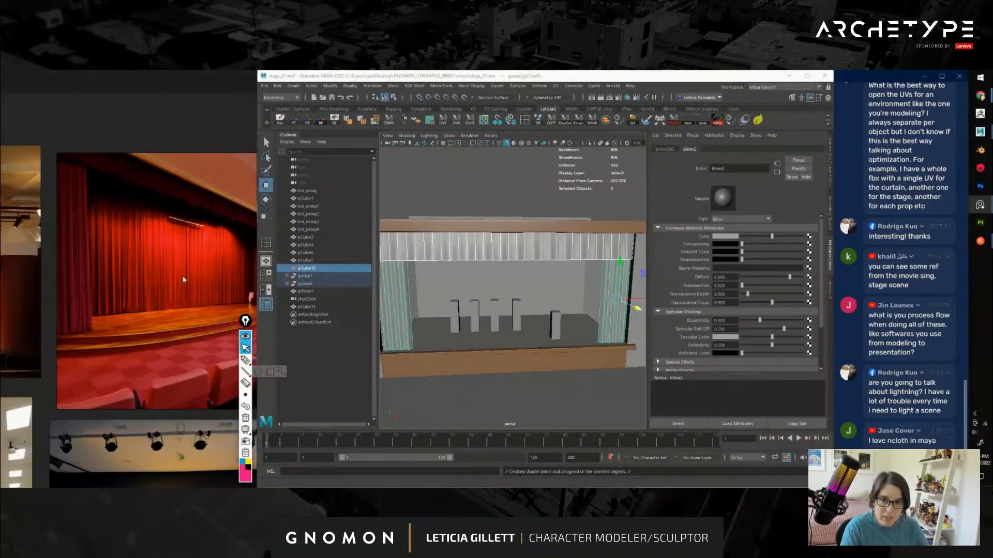
Set the curtain material's color to a saturated dark red
{"action": "left_click", "coordinate": [731, 236]}
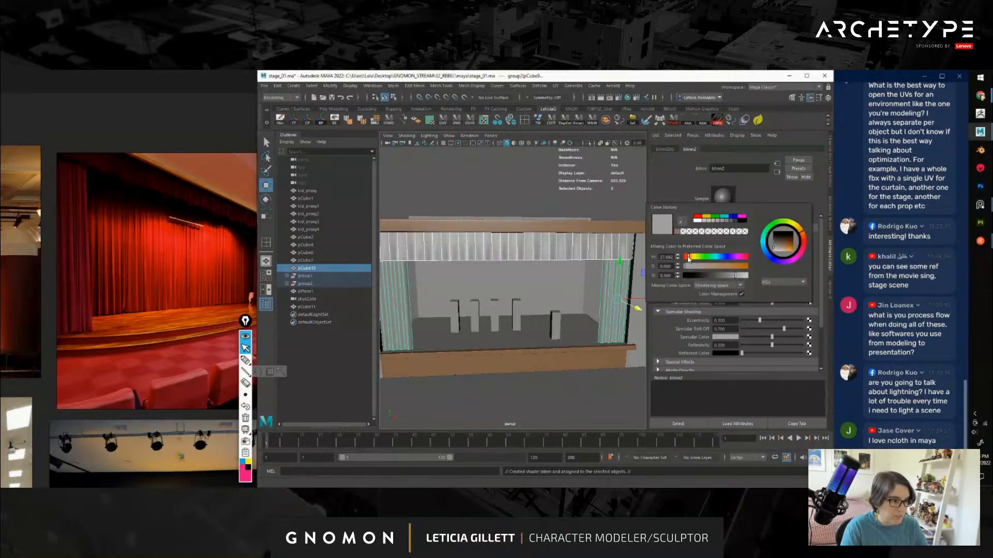
{"action": "left_click_drag", "start_coordinate": [688, 259], "coordinate": [688, 260]}
{"action": "left_click", "coordinate": [737, 266]}
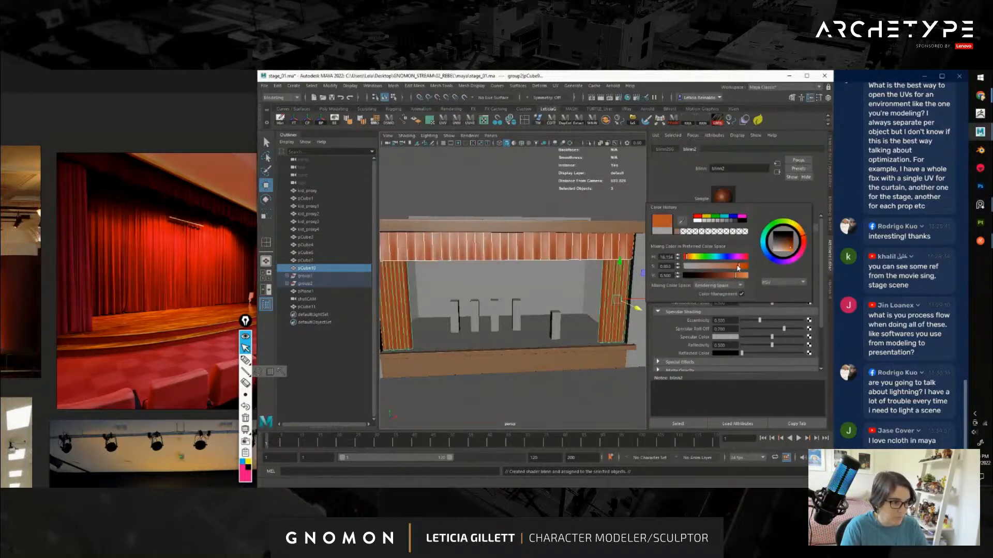
{"action": "left_click", "coordinate": [687, 258]}
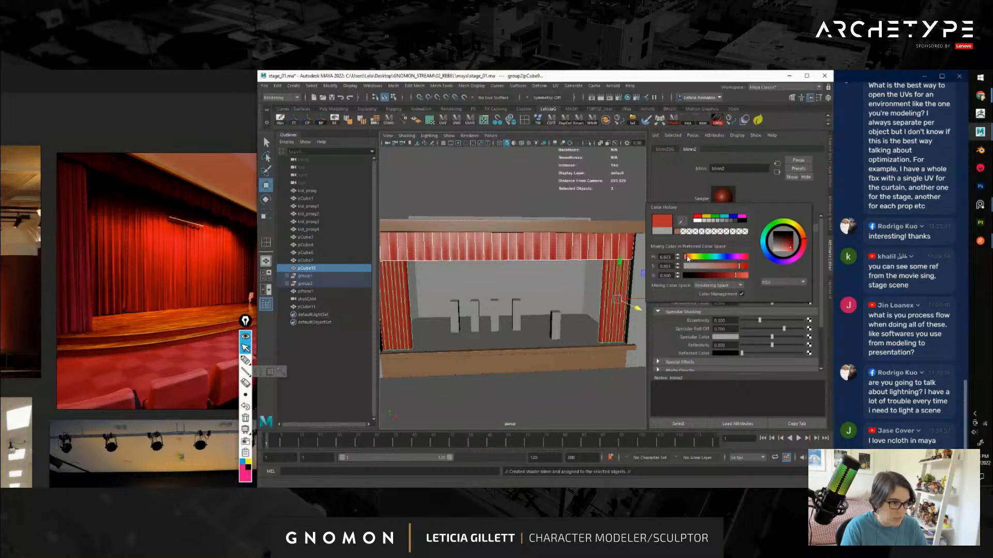
{"action": "left_click_drag", "start_coordinate": [732, 278], "coordinate": [730, 278]}
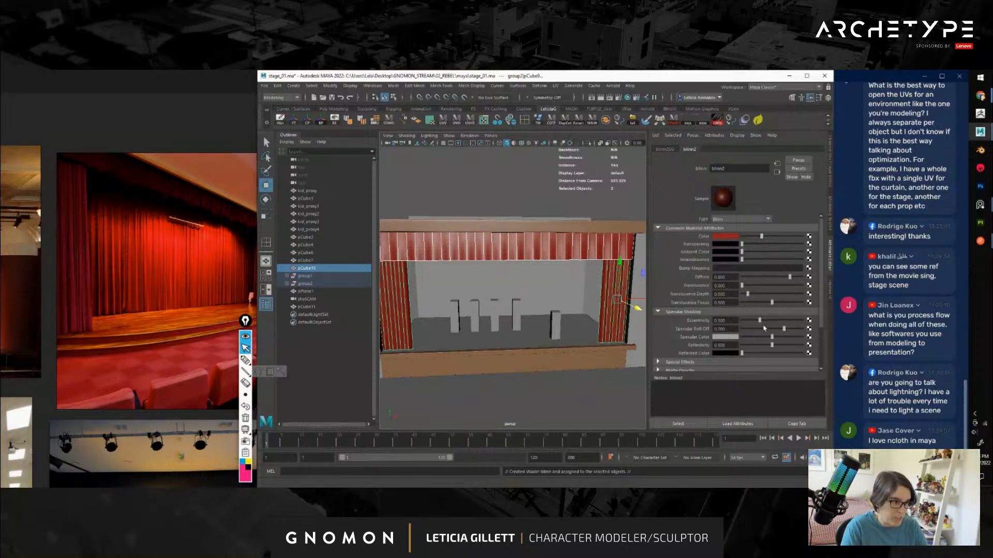
Raise the curtain material's eccentricity slightly and darken its specular color to reduce the shine
{"action": "mouse_move", "coordinate": [759, 320]}
{"action": "left_mouse_down"}
{"action": "mouse_move", "coordinate": [766, 325]}
{"action": "mouse_move", "coordinate": [741, 340]}
{"action": "mouse_move", "coordinate": [752, 339]}
{"action": "mouse_move", "coordinate": [735, 341]}
{"action": "mouse_move", "coordinate": [748, 338]}
{"action": "left_mouse_up"}
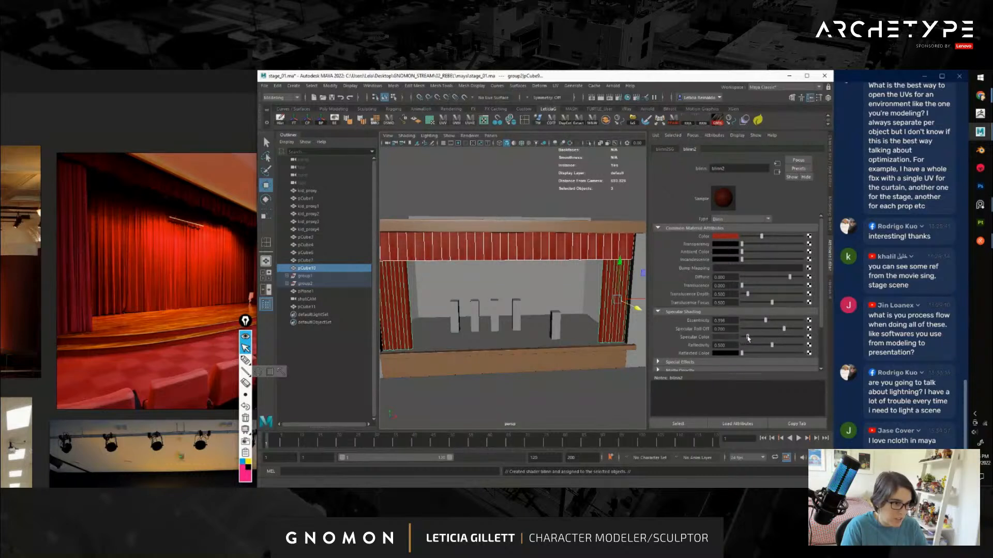
{"action": "left_click", "coordinate": [516, 202]}
{"action": "scroll", "coordinate": [565, 325], "scroll_direction": "down", "scroll_amount": 5}
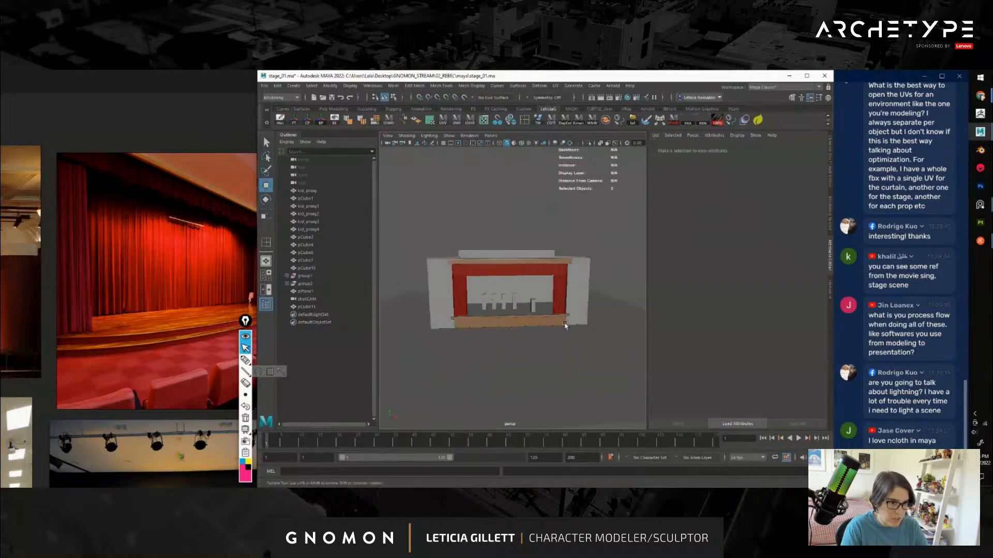
{"action": "left_click_drag", "start_coordinate": [565, 325], "coordinate": [594, 327], "text": "alt"}
{"action": "scroll", "coordinate": [535, 304], "scroll_direction": "up", "scroll_amount": 5}
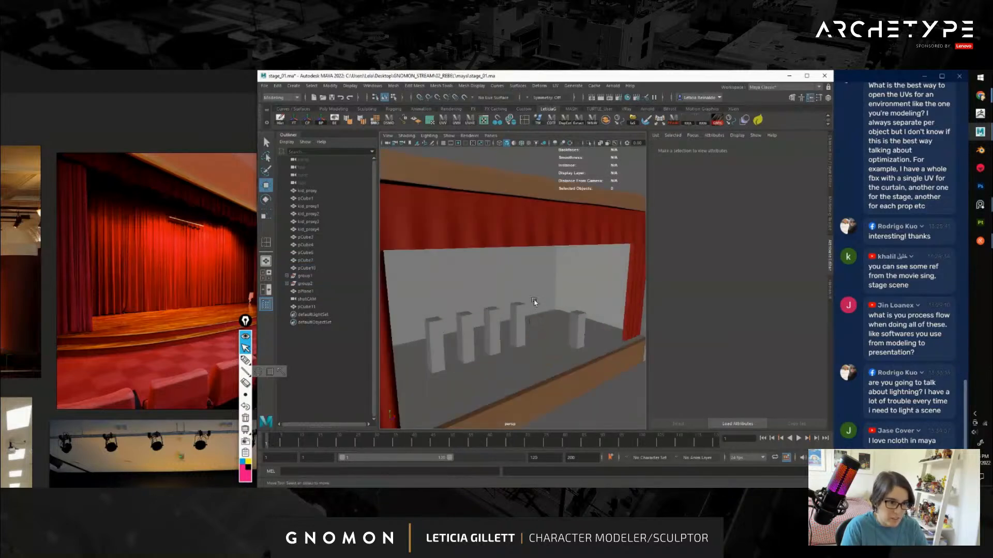
Darken and slightly desaturate the red color of the curtain material
{"action": "right_click_drag", "start_coordinate": [560, 220], "coordinate": [557, 409]}
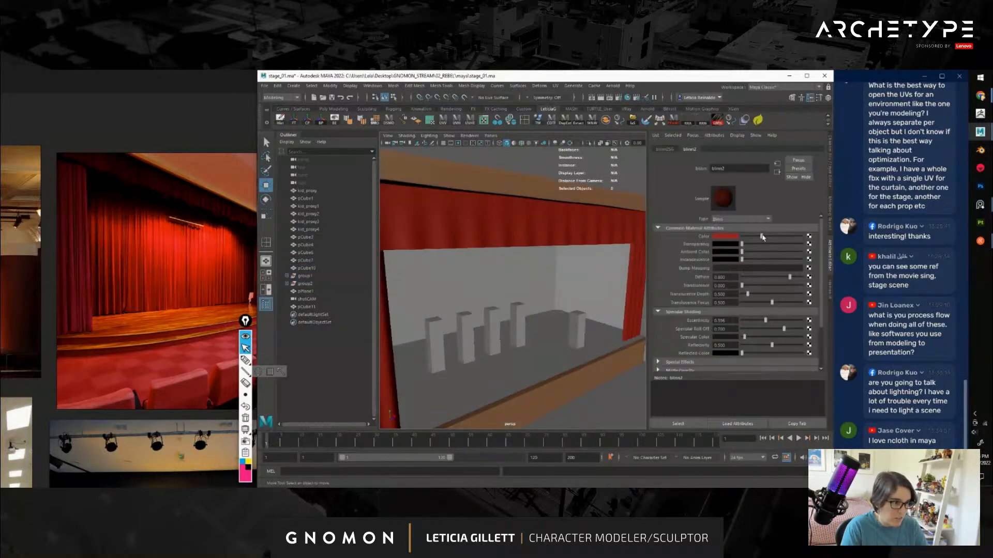
{"action": "left_click", "coordinate": [734, 238]}
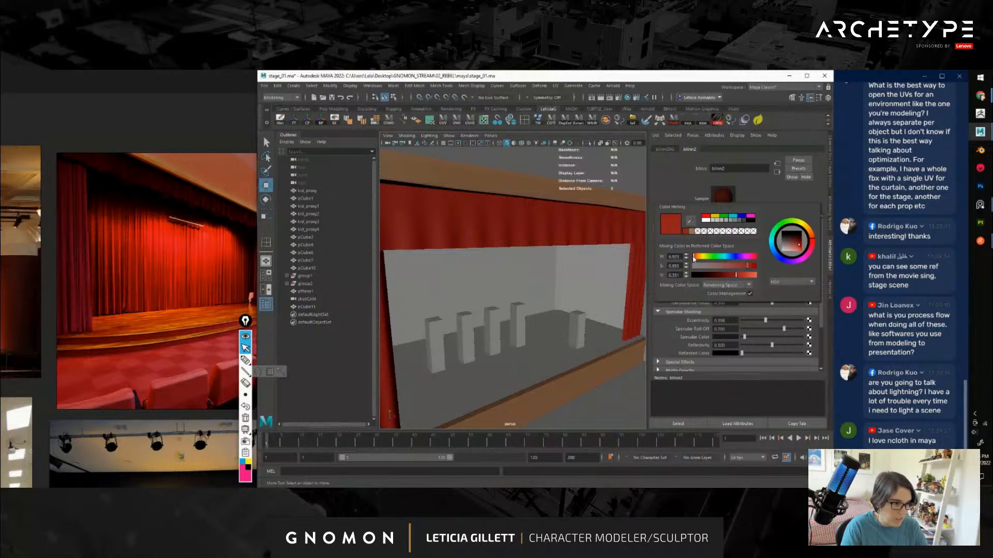
{"action": "left_click_drag", "start_coordinate": [749, 276], "coordinate": [735, 276]}
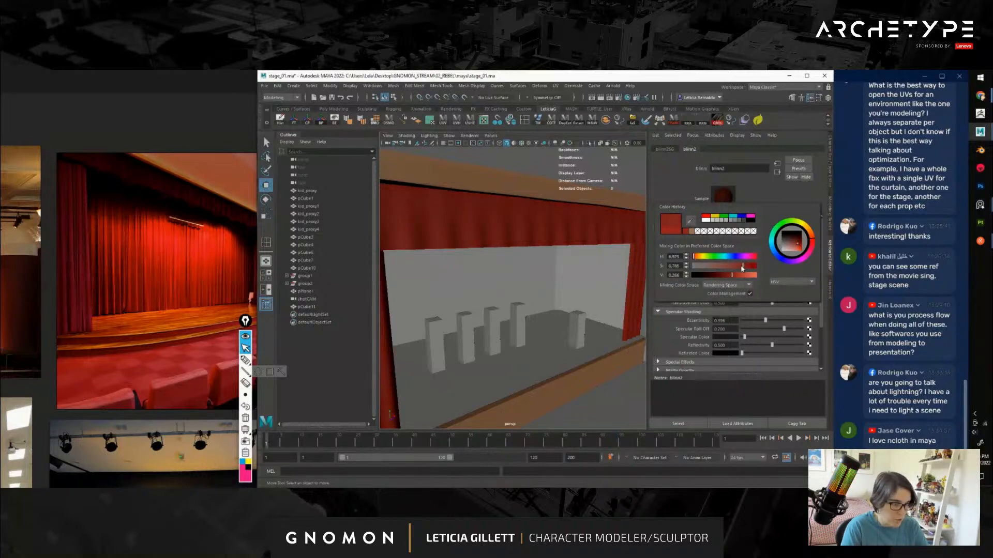
{"action": "scroll", "coordinate": [605, 282], "scroll_direction": "down", "scroll_amount": 5}
{"action": "left_click_drag", "start_coordinate": [604, 282], "coordinate": [507, 295], "text": "alt"}
{"action": "scroll", "coordinate": [251, 297], "scroll_direction": "down", "scroll_amount": 3}
{"action": "scroll", "coordinate": [138, 288], "scroll_direction": "up", "scroll_amount": 3}
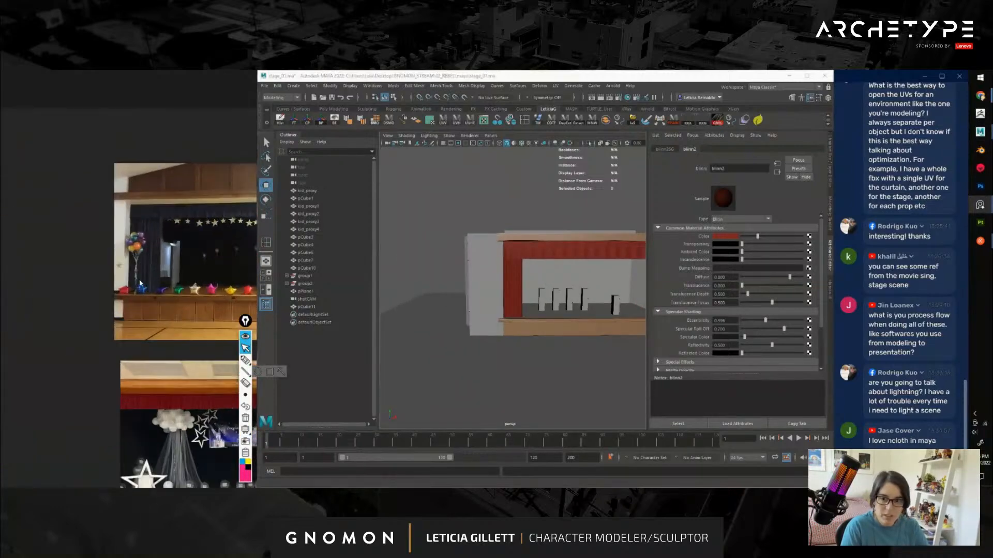
Isolate the side wall panel beside the stage opening
{"action": "left_click_drag", "start_coordinate": [511, 253], "coordinate": [530, 310], "text": "alt"}
{"action": "right_click_drag", "start_coordinate": [529, 312], "coordinate": [536, 290], "text": "alt"}
{"action": "left_click_drag", "start_coordinate": [536, 290], "coordinate": [504, 289], "text": "alt"}
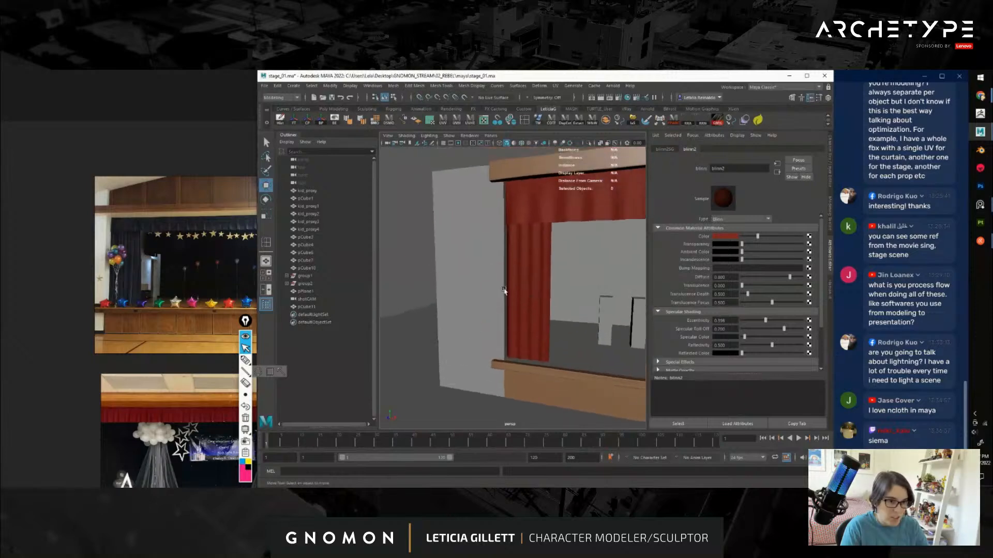
{"action": "left_click", "coordinate": [487, 266]}
{"action": "left_click_drag", "start_coordinate": [574, 157], "coordinate": [580, 185], "text": "alt"}
{"action": "left_click_drag", "start_coordinate": [532, 236], "coordinate": [488, 320], "text": "alt"}
{"action": "left_click", "coordinate": [588, 143]}
{"action": "left_click_drag", "start_coordinate": [522, 233], "coordinate": [500, 212], "text": "alt"}
Insert three horizontal edge loops and one central vertical edge loop across the isolated side wall panel
{"action": "right_click", "coordinate": [501, 212]}
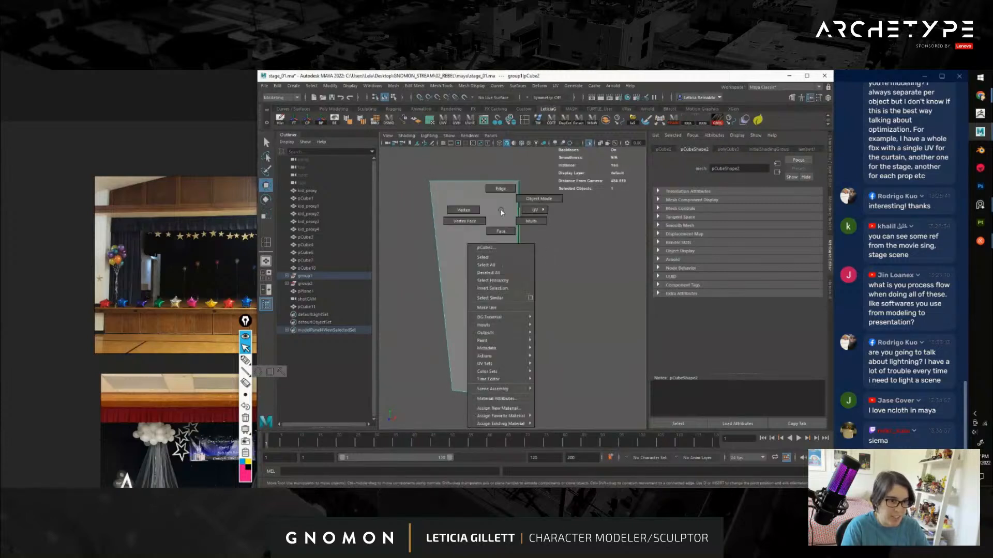
{"action": "left_click", "coordinate": [524, 122]}
{"action": "left_click_drag", "start_coordinate": [522, 256], "coordinate": [519, 305]}
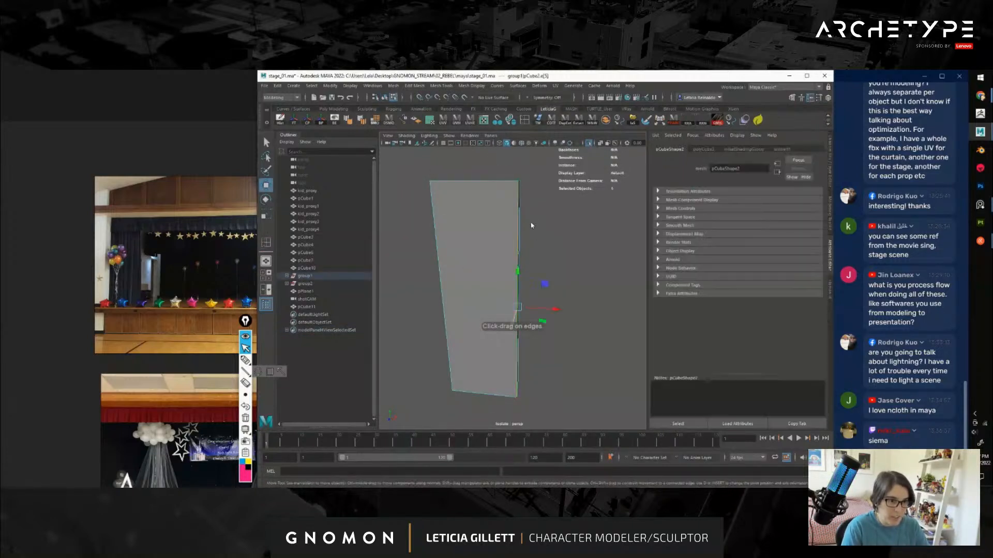
{"action": "left_click", "coordinate": [517, 248]}
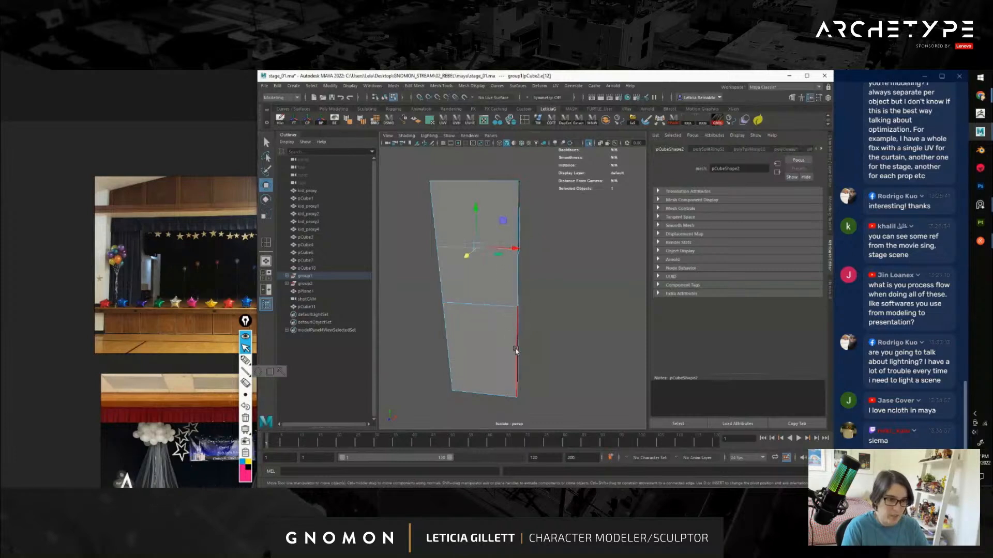
{"action": "left_click", "coordinate": [517, 352]}
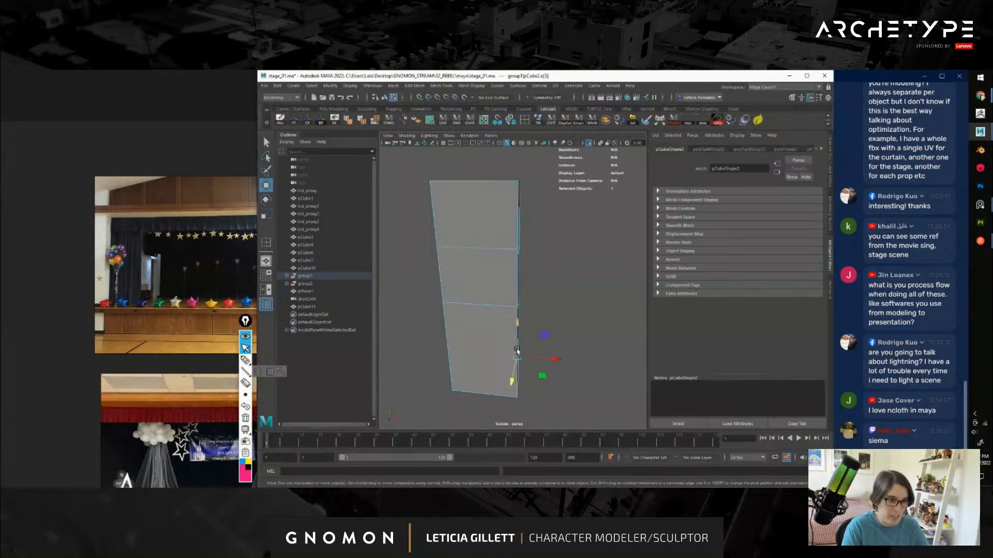
{"action": "left_click", "coordinate": [477, 251]}
{"action": "left_click_drag", "start_coordinate": [522, 242], "coordinate": [515, 250], "text": "alt"}
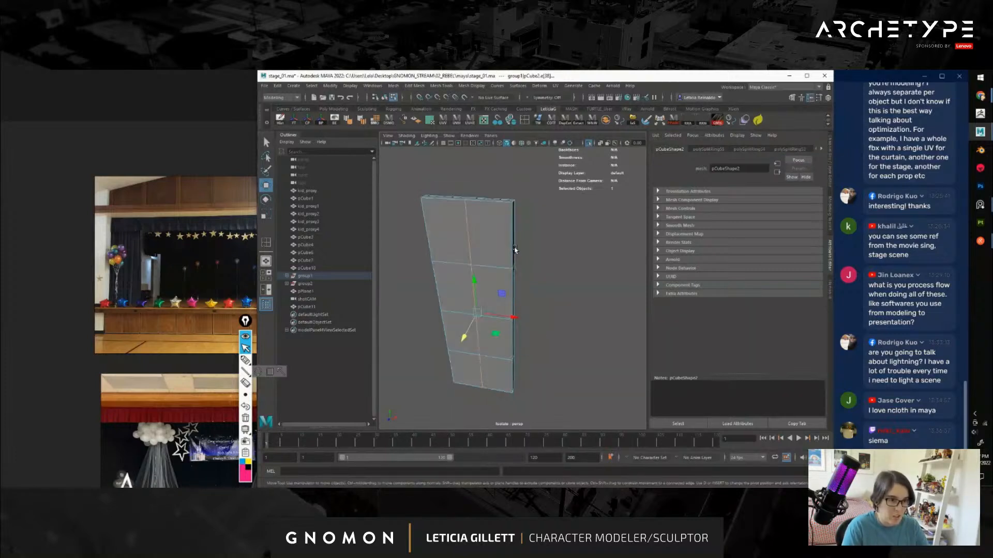
{"action": "middle_click_drag", "start_coordinate": [501, 220], "coordinate": [513, 223], "text": "alt"}
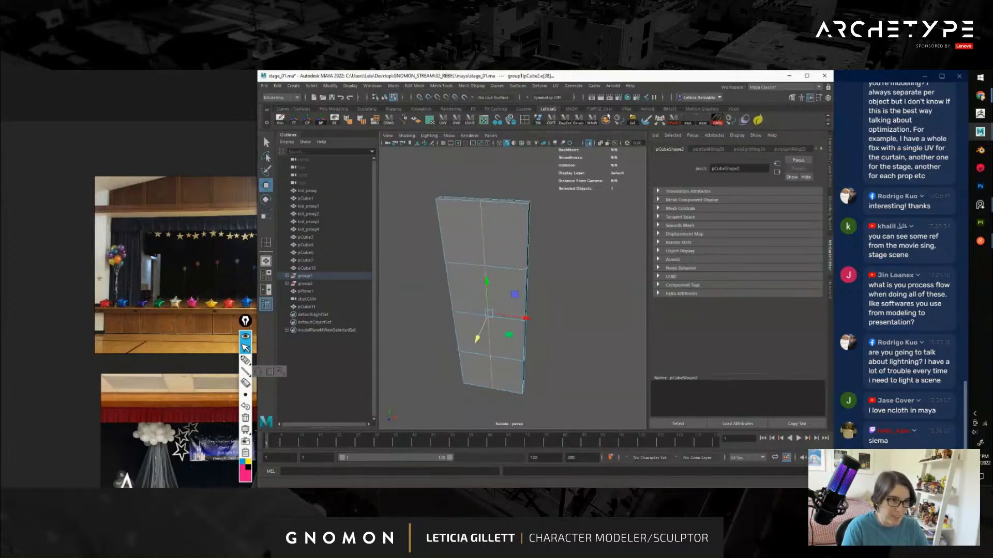
Insert supporting edge loops close to the outer edges of the side wall panel and end its isolation
{"action": "left_click", "coordinate": [524, 120]}
{"action": "scroll", "coordinate": [507, 243], "scroll_direction": "up", "scroll_amount": 4}
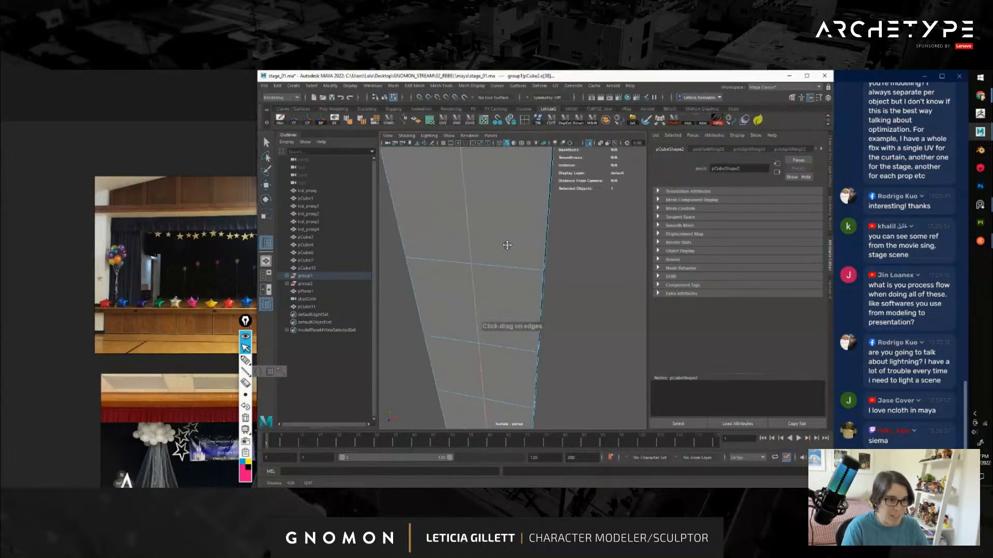
{"action": "left_click_drag", "start_coordinate": [551, 219], "coordinate": [477, 218], "text": "alt"}
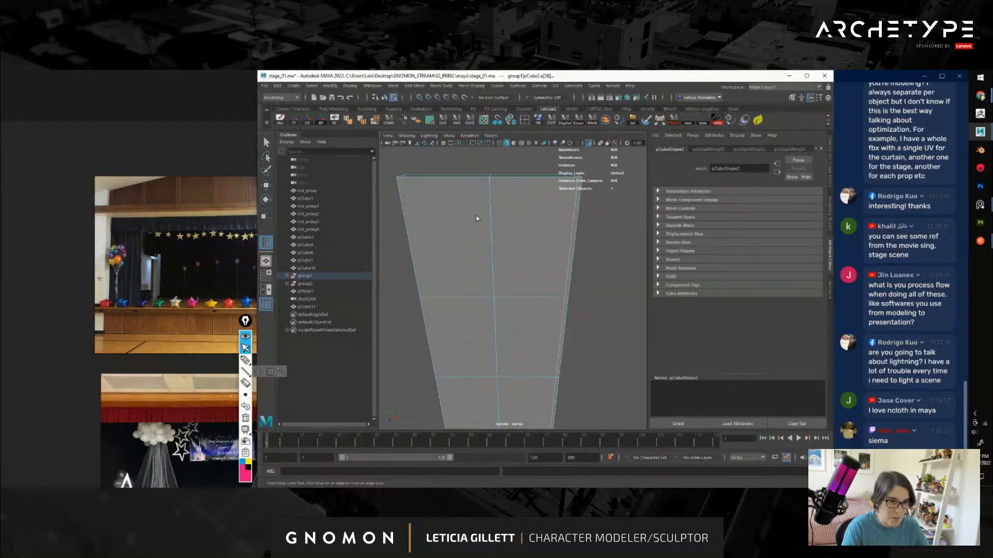
{"action": "left_click", "coordinate": [491, 182]}
{"action": "middle_click_drag", "start_coordinate": [500, 403], "coordinate": [508, 299], "text": "alt"}
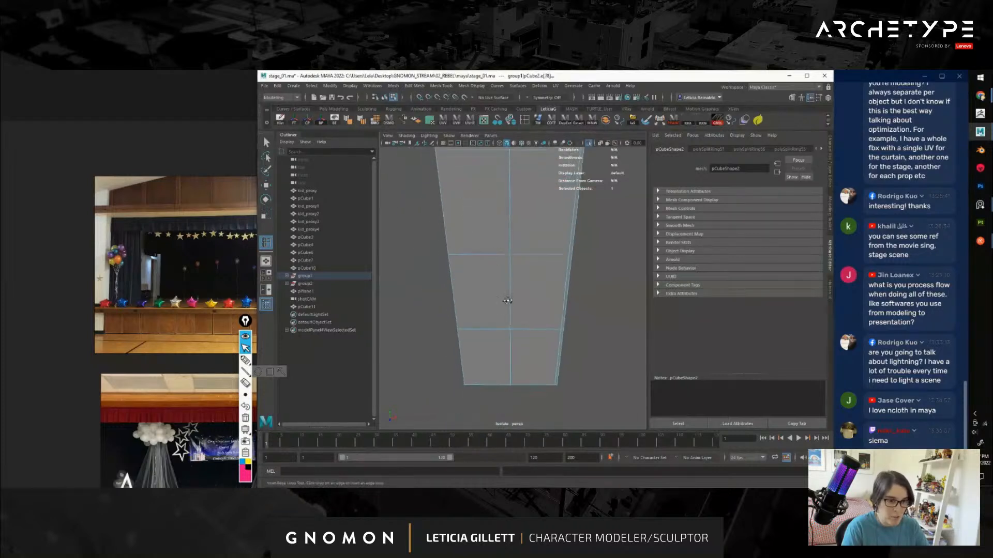
{"action": "left_click_drag", "start_coordinate": [507, 299], "coordinate": [510, 253], "text": "alt"}
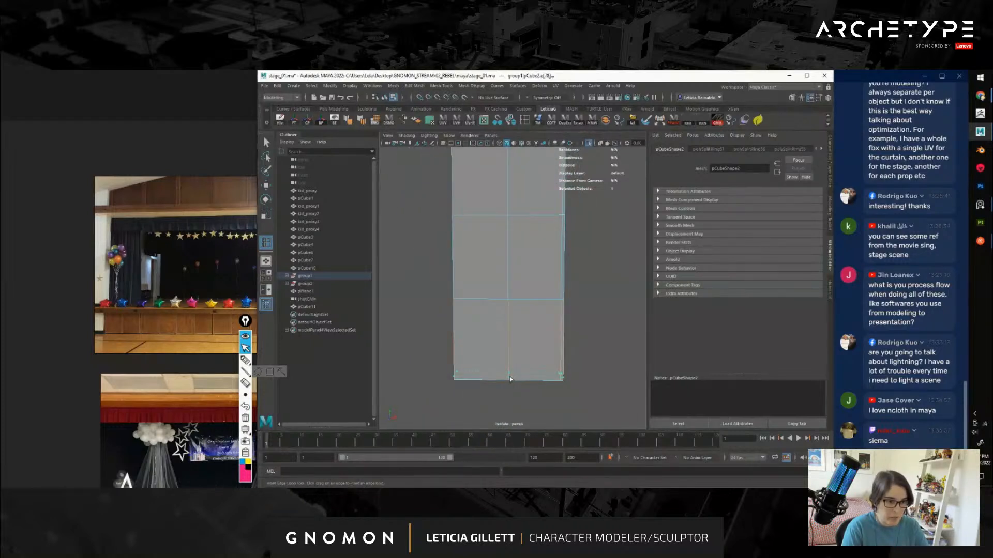
{"action": "left_click", "coordinate": [510, 379]}
{"action": "left_click_drag", "start_coordinate": [510, 379], "coordinate": [502, 309], "text": "alt"}
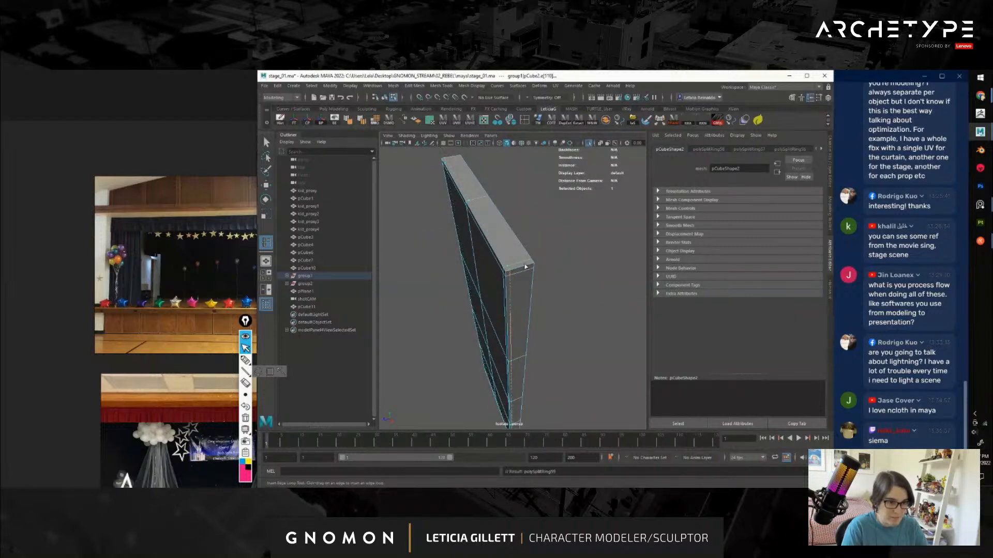
{"action": "left_click", "coordinate": [529, 267]}
{"action": "left_click_drag", "start_coordinate": [529, 268], "coordinate": [547, 178], "text": "alt"}
{"action": "left_click", "coordinate": [483, 210]}
{"action": "left_click", "coordinate": [589, 146]}
Try to adjust the vertex on the side wall panel's edge beside the curtain
{"action": "scroll", "coordinate": [521, 301], "scroll_direction": "up", "scroll_amount": 5}
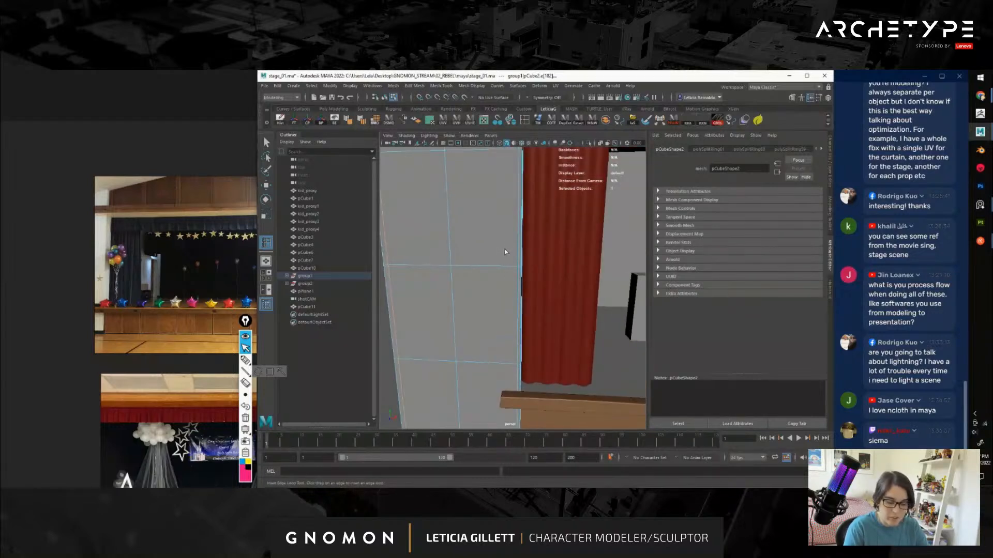
{"action": "key", "text": "w"}
{"action": "left_click", "coordinate": [501, 266]}
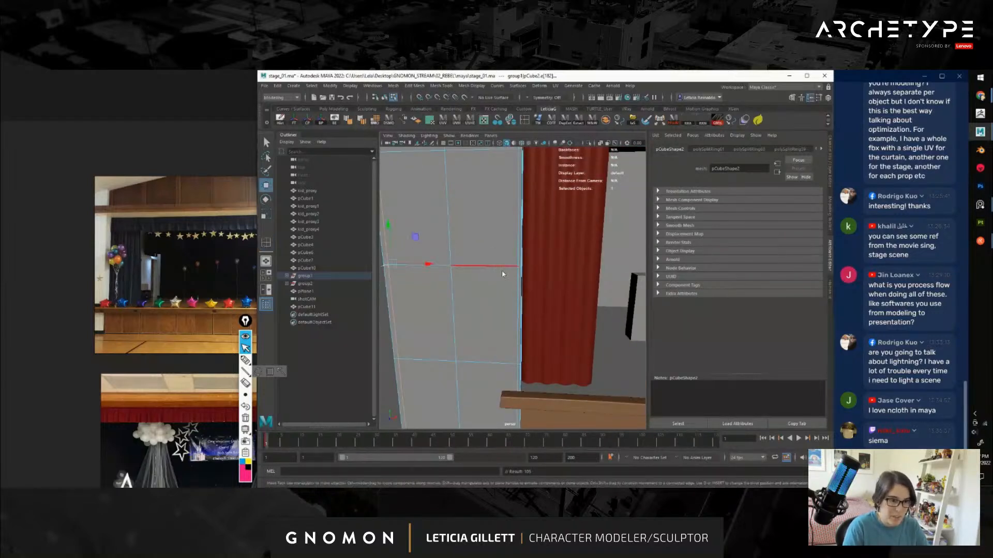
{"action": "right_click_drag", "start_coordinate": [501, 270], "coordinate": [457, 270]}
{"action": "middle_click_drag", "start_coordinate": [500, 341], "coordinate": [501, 300], "text": "alt"}
{"action": "scroll", "coordinate": [503, 302], "scroll_direction": "up", "scroll_amount": 5}
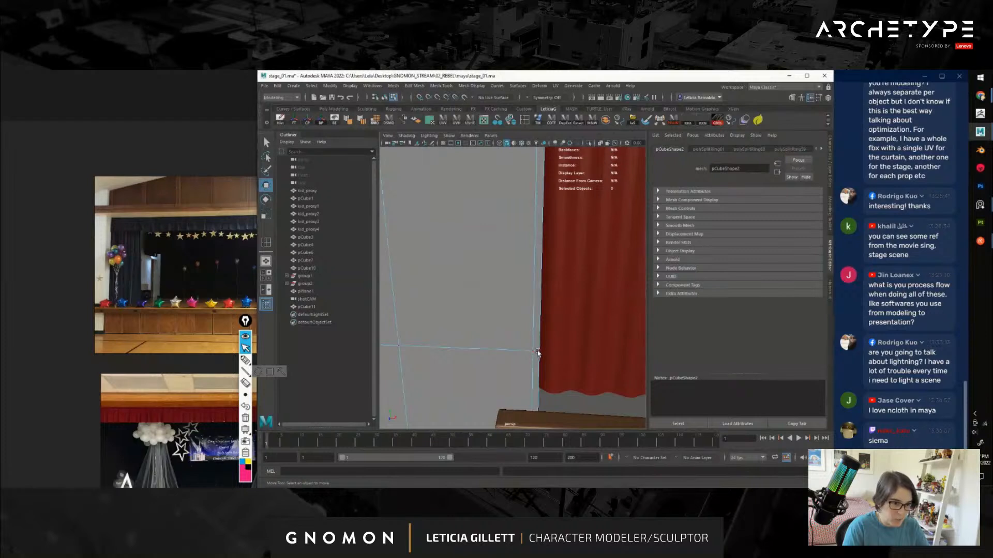
{"action": "left_click", "coordinate": [536, 356]}
{"action": "mouse_move", "coordinate": [541, 362]}
{"action": "left_mouse_down", "text": "alt"}
{"action": "mouse_move", "coordinate": [517, 369]}
{"action": "mouse_move", "coordinate": [529, 364]}
{"action": "left_mouse_up", "text": "alt"}
{"action": "key", "text": "ctrl+z"}
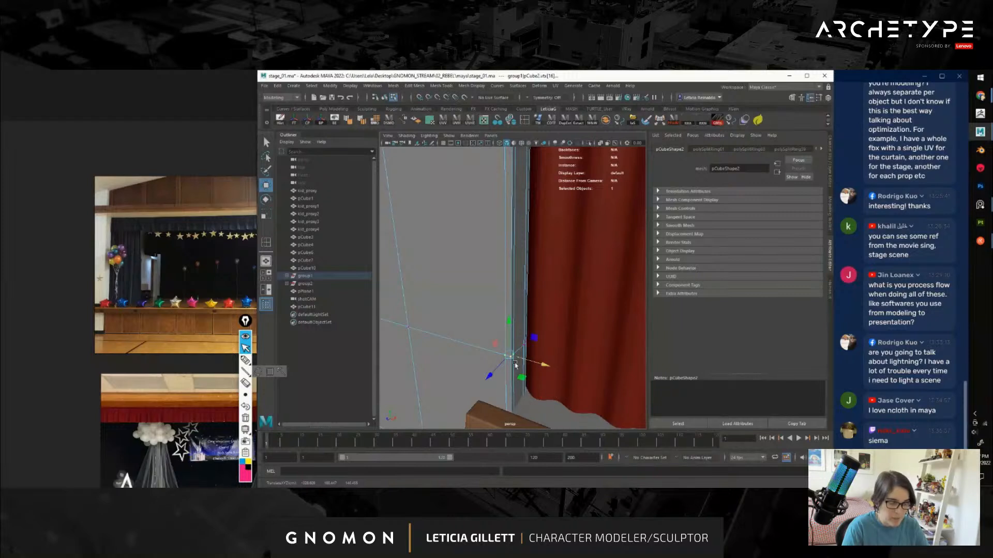
Return the side wall panel to object mode and display it with smooth mesh preview
{"action": "right_click_drag", "start_coordinate": [477, 248], "coordinate": [404, 222]}
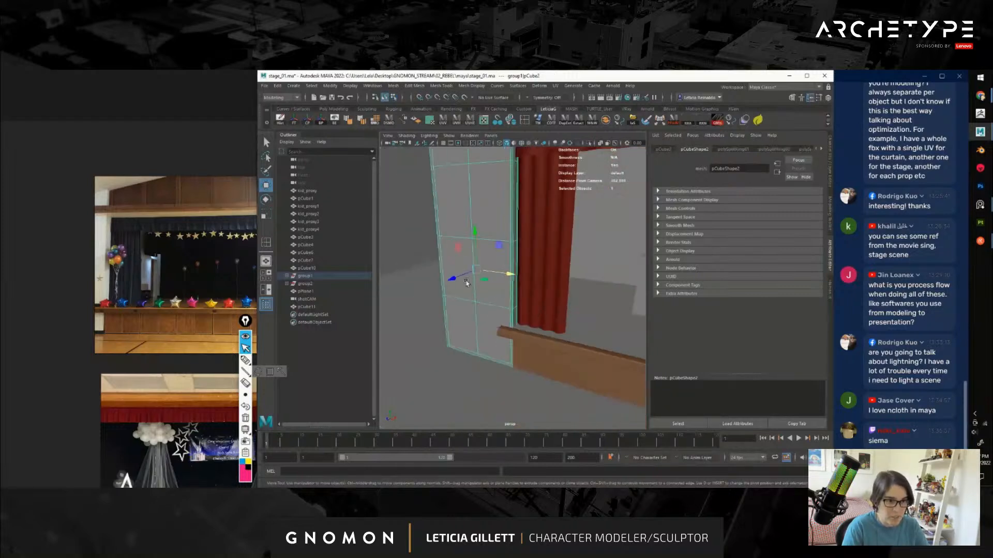
{"action": "left_click", "coordinate": [400, 221]}
{"action": "left_click_drag", "start_coordinate": [482, 275], "coordinate": [512, 280], "text": "alt"}
{"action": "left_click", "coordinate": [507, 275]}
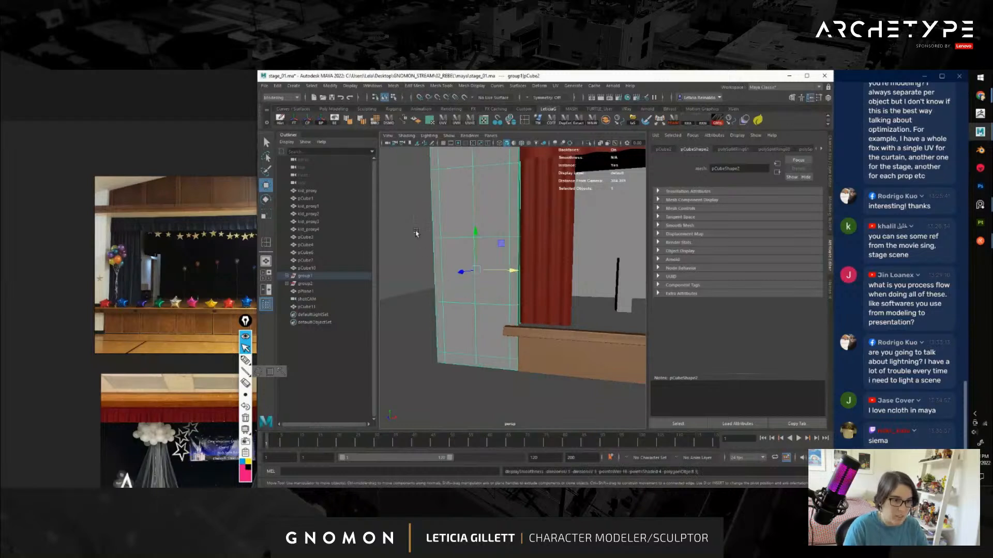
{"action": "left_click", "coordinate": [414, 235]}
{"action": "left_click_drag", "start_coordinate": [497, 315], "coordinate": [514, 337], "text": "alt"}
Assign a new Lambert material to the side walls on both sides of the stage and brighten its color to light grey
{"action": "left_click", "coordinate": [429, 306]}
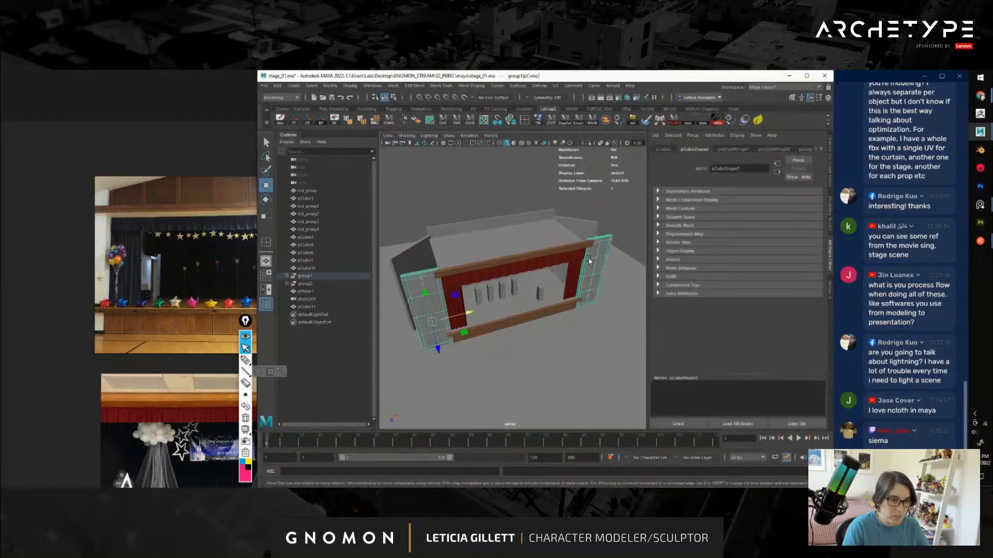
{"action": "left_click", "coordinate": [595, 258], "text": "shift"}
{"action": "left_click_drag", "start_coordinate": [433, 247], "coordinate": [508, 292], "text": "alt"}
{"action": "right_click_drag", "start_coordinate": [418, 256], "coordinate": [416, 455]}
{"action": "left_click", "coordinate": [425, 269]}
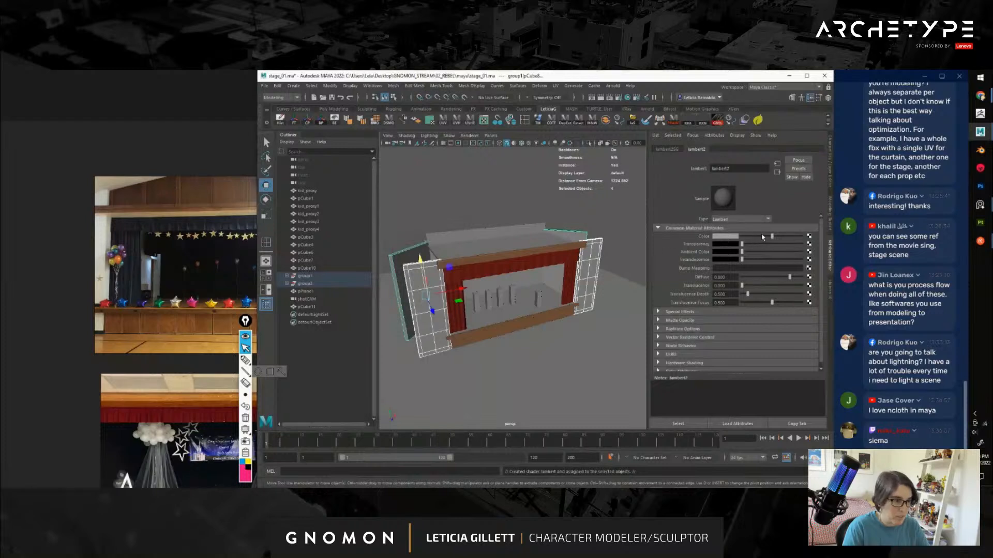
{"action": "left_click_drag", "start_coordinate": [775, 236], "coordinate": [786, 237]}
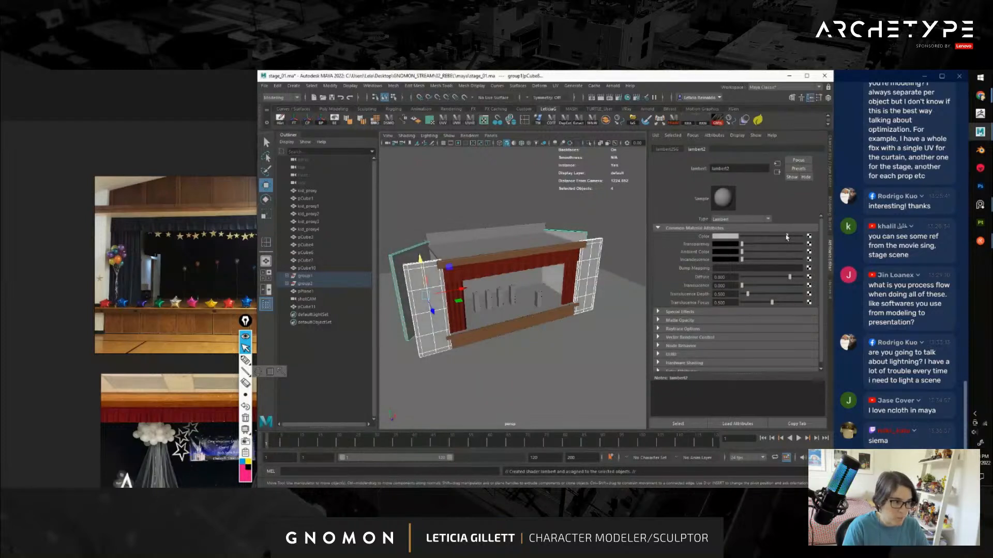
{"action": "left_click", "coordinate": [625, 214]}
{"action": "left_click_drag", "start_coordinate": [623, 227], "coordinate": [582, 288], "text": "alt"}
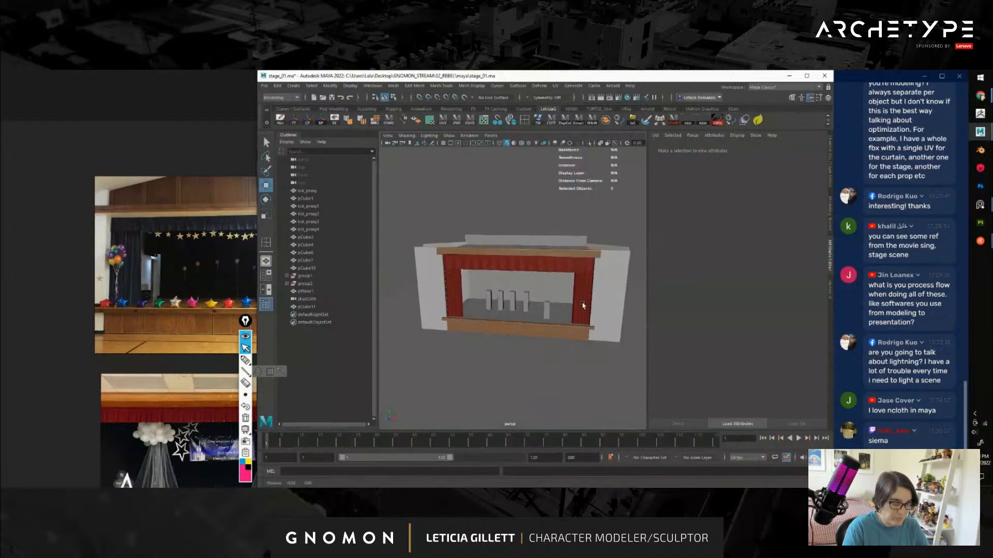
Assign the existing light grey wall material to the stage's interior walls
{"action": "scroll", "coordinate": [581, 307], "scroll_direction": "up", "scroll_amount": 4}
{"action": "middle_click_drag", "start_coordinate": [575, 313], "coordinate": [576, 294], "text": "alt"}
{"action": "scroll", "coordinate": [576, 293], "scroll_direction": "up", "scroll_amount": 2}
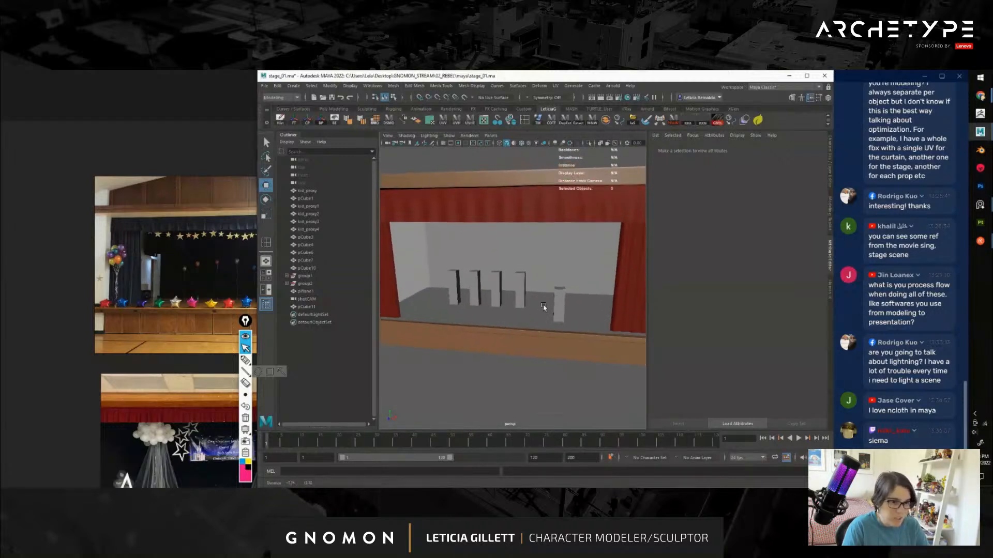
{"action": "left_click_drag", "start_coordinate": [577, 294], "coordinate": [511, 229], "text": "alt"}
{"action": "left_click", "coordinate": [512, 229]}
{"action": "right_click_drag", "start_coordinate": [520, 205], "coordinate": [524, 420]}
{"action": "right_click_drag", "start_coordinate": [587, 434], "coordinate": [585, 443]}
{"action": "left_click", "coordinate": [464, 176]}
Compare the stage model with the reference photo of the wood-panelled stage front
{"action": "left_click_drag", "start_coordinate": [494, 321], "coordinate": [500, 293], "text": "alt"}
{"action": "scroll", "coordinate": [508, 327], "scroll_direction": "down", "scroll_amount": 5}
{"action": "left_click_drag", "start_coordinate": [523, 327], "coordinate": [460, 319], "text": "alt"}
{"action": "scroll", "coordinate": [534, 334], "scroll_direction": "up", "scroll_amount": 3}
{"action": "scroll", "coordinate": [516, 321], "scroll_direction": "up", "scroll_amount": 2}
{"action": "scroll", "coordinate": [224, 264], "scroll_direction": "up", "scroll_amount": 2}
{"action": "middle_click_drag", "start_coordinate": [223, 263], "coordinate": [179, 305]}
{"action": "scroll", "coordinate": [200, 257], "scroll_direction": "up", "scroll_amount": 2}
{"action": "scroll", "coordinate": [139, 313], "scroll_direction": "down", "scroll_amount": 2}
{"action": "scroll", "coordinate": [168, 310], "scroll_direction": "up", "scroll_amount": 2}
{"action": "middle_click_drag", "start_coordinate": [211, 246], "coordinate": [119, 272]}
Examine the whole stage block-out and the surrounding floor from the front and from above
{"action": "left_click", "coordinate": [428, 195]}
{"action": "scroll", "coordinate": [494, 261], "scroll_direction": "down", "scroll_amount": 5}
{"action": "left_click_drag", "start_coordinate": [496, 262], "coordinate": [534, 305], "text": "alt"}
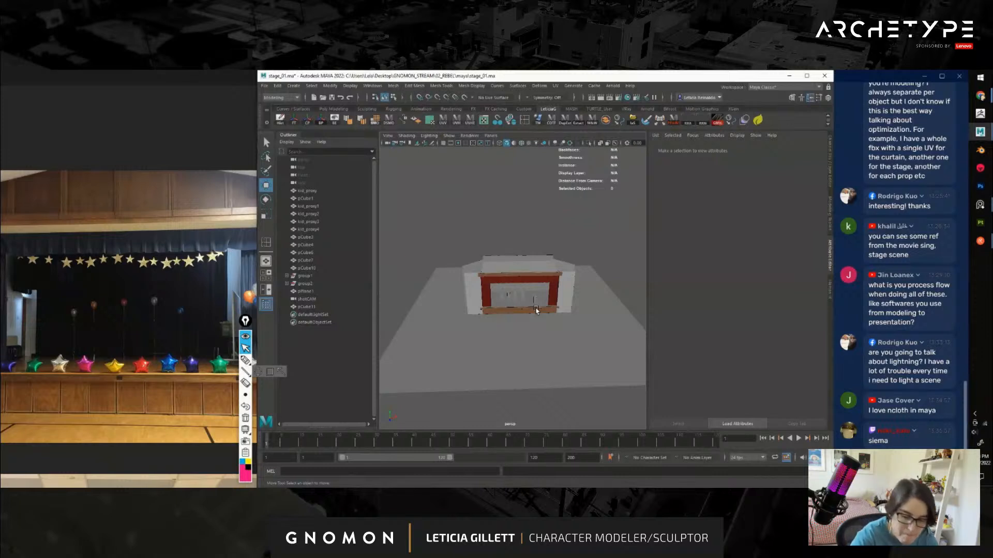
{"action": "scroll", "coordinate": [518, 321], "scroll_direction": "up", "scroll_amount": 4}
{"action": "left_click_drag", "start_coordinate": [515, 319], "coordinate": [574, 356], "text": "alt"}
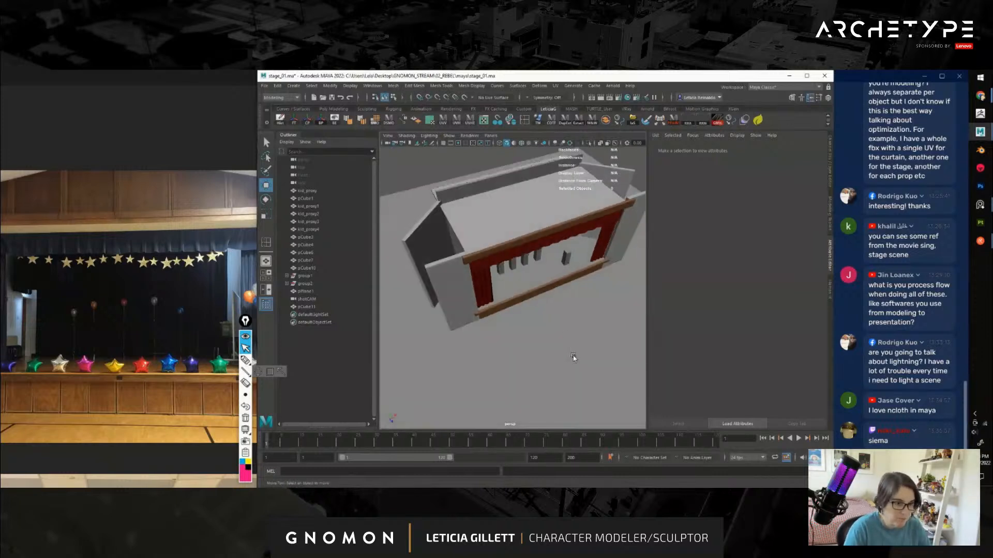
{"action": "middle_click_drag", "start_coordinate": [574, 357], "coordinate": [541, 320], "text": "alt"}
{"action": "mouse_move", "coordinate": [541, 319]}
{"action": "left_mouse_down", "text": "alt"}
{"action": "mouse_move", "coordinate": [544, 311]}
{"action": "mouse_move", "coordinate": [510, 326]}
{"action": "mouse_move", "coordinate": [530, 305]}
{"action": "left_mouse_up", "text": "alt"}
{"action": "scroll", "coordinate": [526, 314], "scroll_direction": "down", "scroll_amount": 5}
{"action": "scroll", "coordinate": [510, 326], "scroll_direction": "up", "scroll_amount": 3}
{"action": "key", "text": "space"}
{"action": "left_click", "coordinate": [475, 276]}
{"action": "mouse_move", "coordinate": [493, 305]}
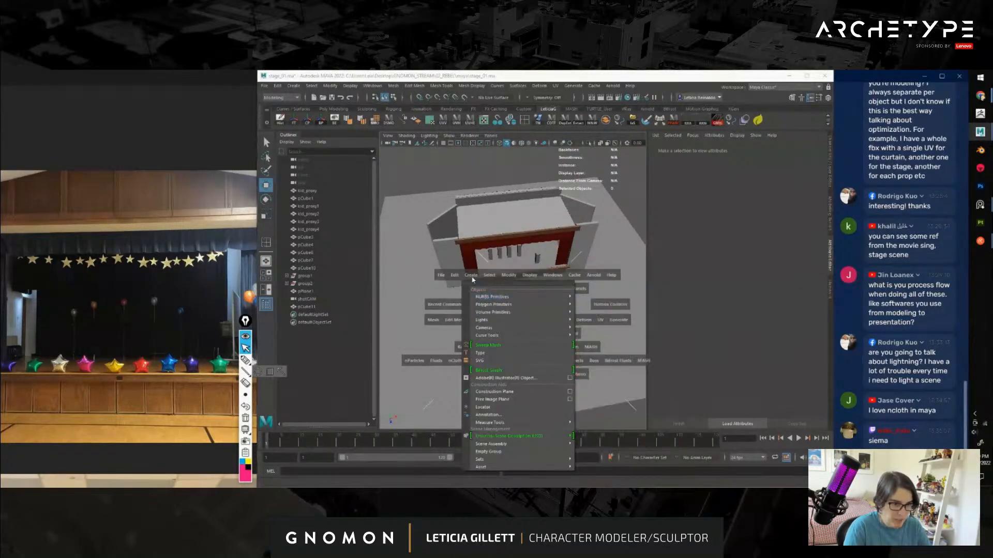
{"action": "left_click", "coordinate": [471, 277]}
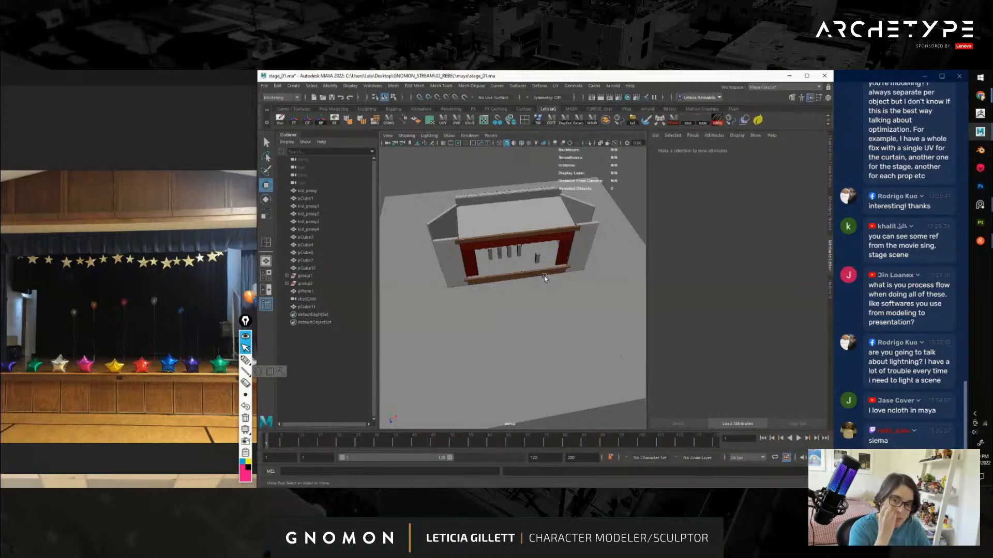
Examine the other reference photos for stage decorations, backdrops, overhead lights, stairs and the prop tree
{"action": "scroll", "coordinate": [159, 302], "scroll_direction": "down", "scroll_amount": 5}
{"action": "middle_click_drag", "start_coordinate": [158, 303], "coordinate": [152, 194]}
{"action": "scroll", "coordinate": [151, 194], "scroll_direction": "up", "scroll_amount": 1}
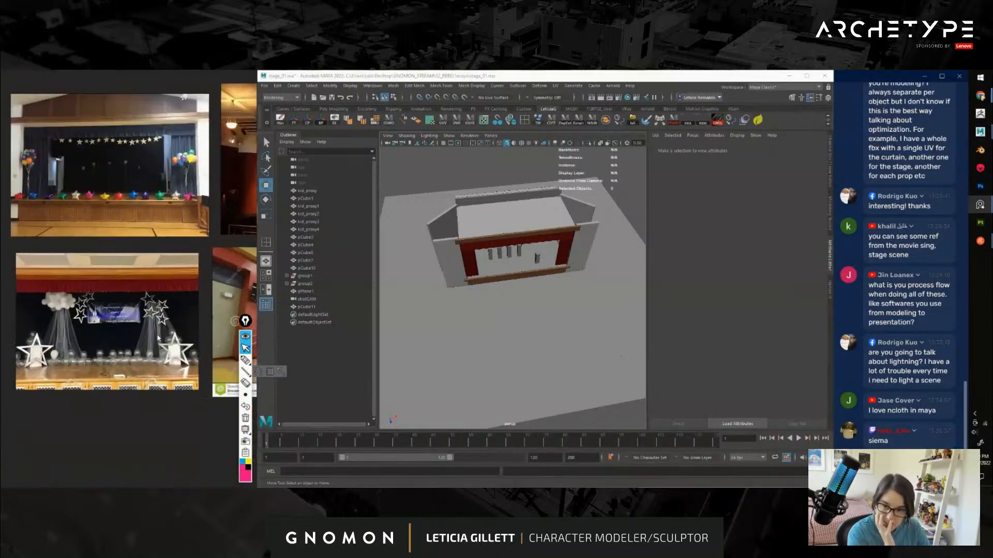
{"action": "mouse_move", "coordinate": [232, 336]}
{"action": "middle_mouse_down"}
{"action": "mouse_move", "coordinate": [207, 295]}
{"action": "mouse_move", "coordinate": [89, 339]}
{"action": "mouse_move", "coordinate": [12, 335]}
{"action": "mouse_move", "coordinate": [189, 319]}
{"action": "mouse_move", "coordinate": [80, 300]}
{"action": "middle_mouse_up"}
{"action": "scroll", "coordinate": [103, 305], "scroll_direction": "down", "scroll_amount": 2}
{"action": "scroll", "coordinate": [178, 316], "scroll_direction": "up", "scroll_amount": 3}
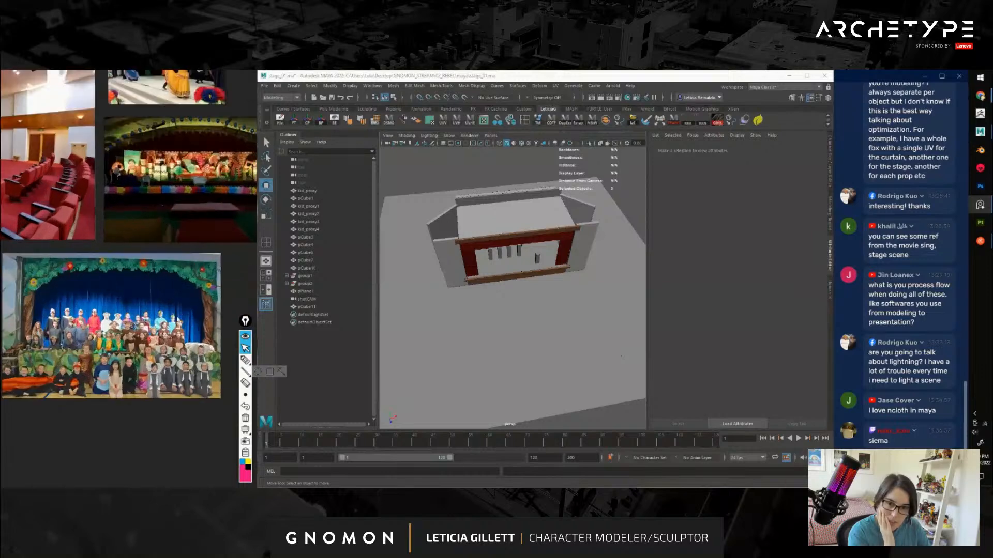
{"action": "middle_click_drag", "start_coordinate": [187, 222], "coordinate": [136, 355]}
{"action": "scroll", "coordinate": [137, 355], "scroll_direction": "up", "scroll_amount": 2}
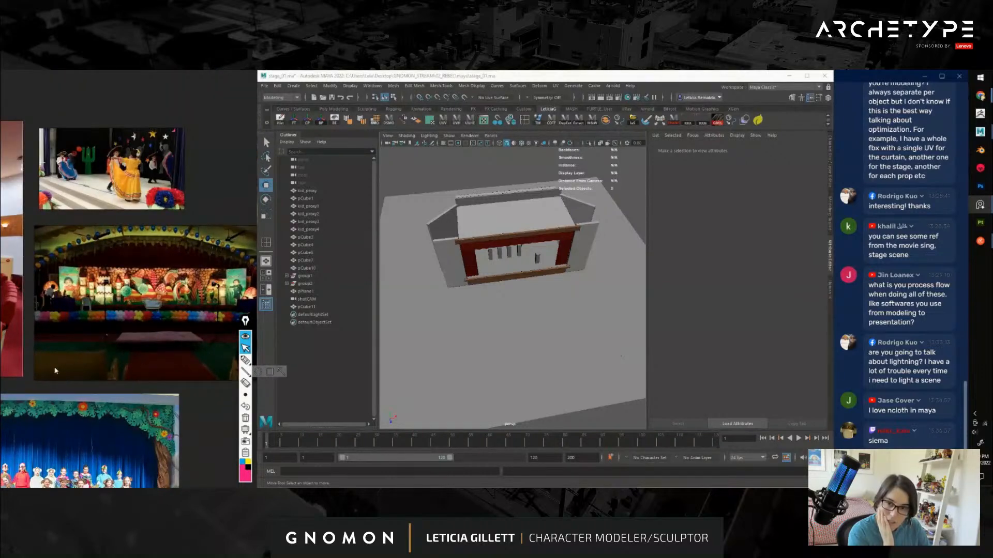
{"action": "scroll", "coordinate": [99, 361], "scroll_direction": "down", "scroll_amount": 3}
{"action": "middle_click_drag", "start_coordinate": [99, 363], "coordinate": [198, 240]}
{"action": "scroll", "coordinate": [173, 323], "scroll_direction": "up", "scroll_amount": 3}
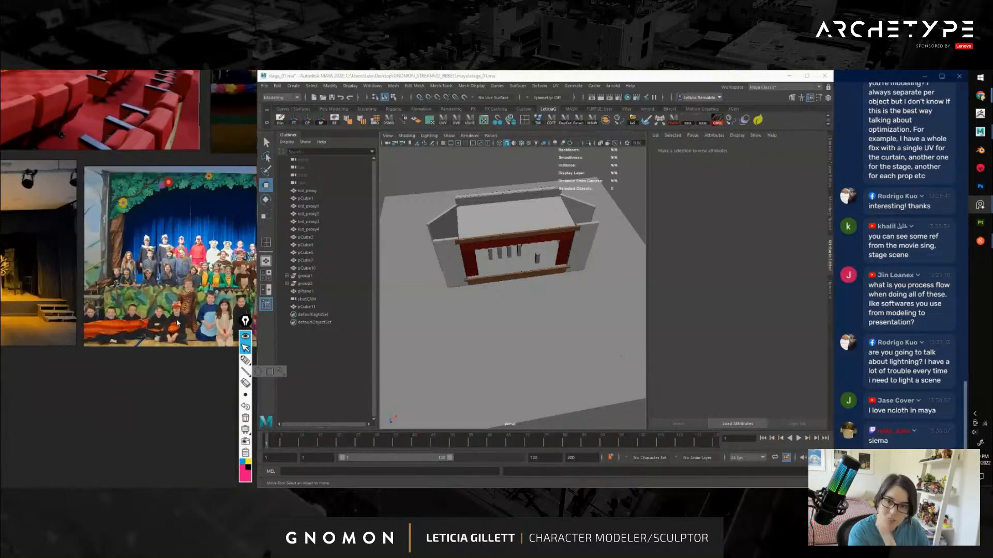
{"action": "middle_click_drag", "start_coordinate": [177, 323], "coordinate": [233, 310]}
{"action": "middle_click_drag", "start_coordinate": [79, 319], "coordinate": [230, 298]}
{"action": "middle_click_drag", "start_coordinate": [112, 304], "coordinate": [125, 300]}
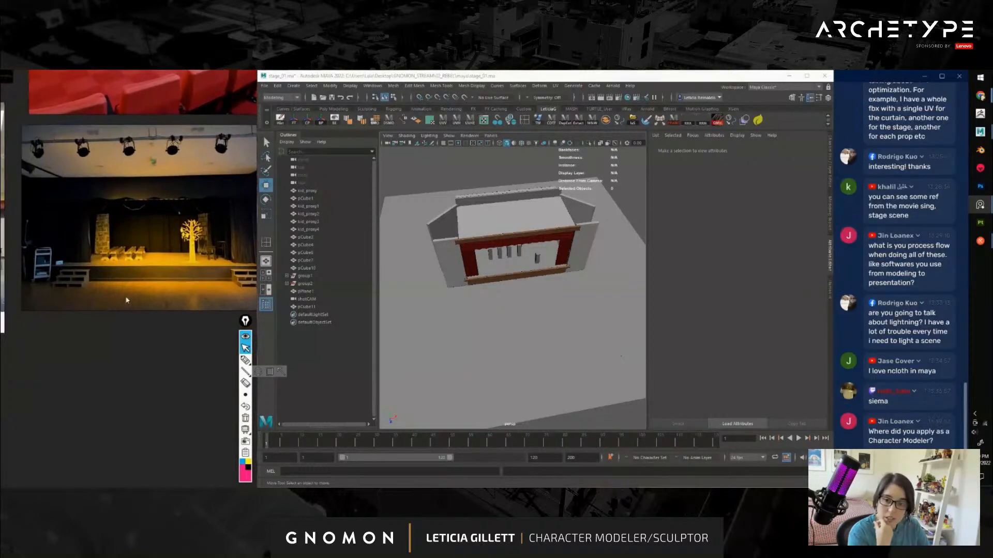
{"action": "scroll", "coordinate": [127, 300], "scroll_direction": "up", "scroll_amount": 3}
{"action": "middle_click_drag", "start_coordinate": [204, 180], "coordinate": [164, 199]}
{"action": "scroll", "coordinate": [163, 200], "scroll_direction": "up", "scroll_amount": 2}
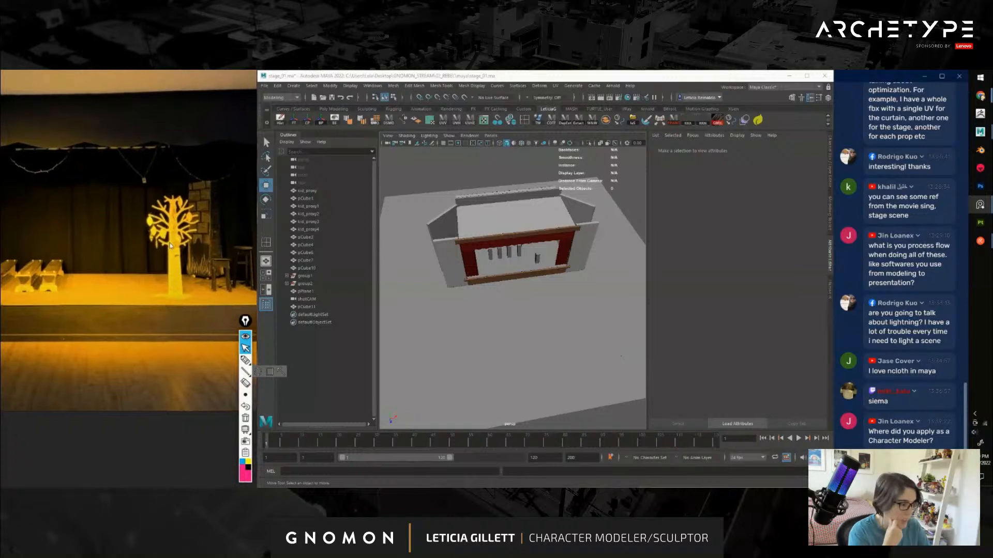
{"action": "middle_click_drag", "start_coordinate": [170, 243], "coordinate": [182, 273]}
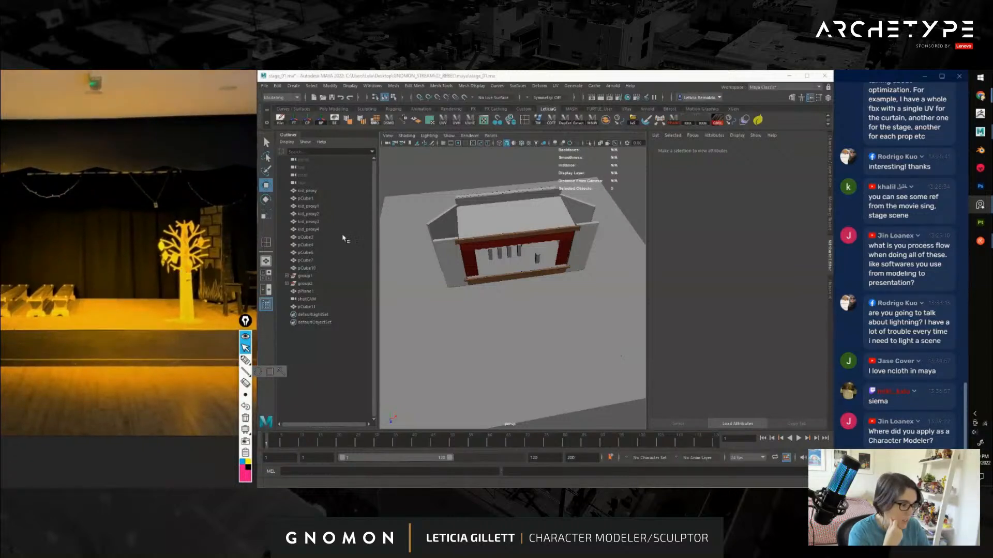
{"action": "left_click_drag", "start_coordinate": [530, 328], "coordinate": [523, 329], "text": "alt"}
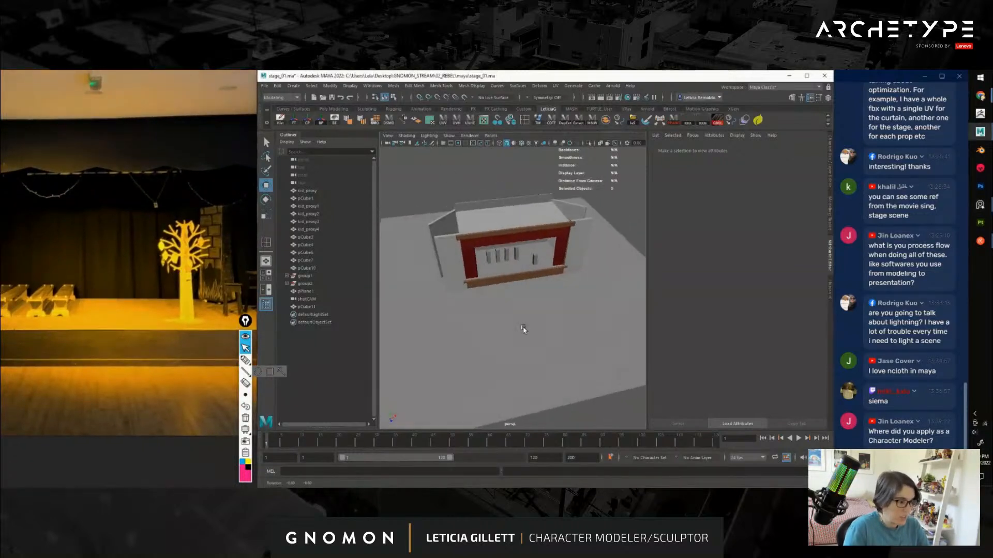
{"action": "middle_click_drag", "start_coordinate": [508, 337], "coordinate": [498, 292], "text": "alt"}
{"action": "right_click_drag", "start_coordinate": [498, 292], "coordinate": [556, 281], "text": "alt"}
{"action": "left_click_drag", "start_coordinate": [563, 285], "coordinate": [545, 293], "text": "alt"}
{"action": "mouse_move", "coordinate": [545, 292]}
{"action": "right_mouse_down", "text": "alt"}
{"action": "mouse_move", "coordinate": [534, 306]}
{"action": "mouse_move", "coordinate": [556, 302]}
{"action": "right_mouse_up", "text": "alt"}
{"action": "left_click_drag", "start_coordinate": [556, 301], "coordinate": [524, 293], "text": "alt"}
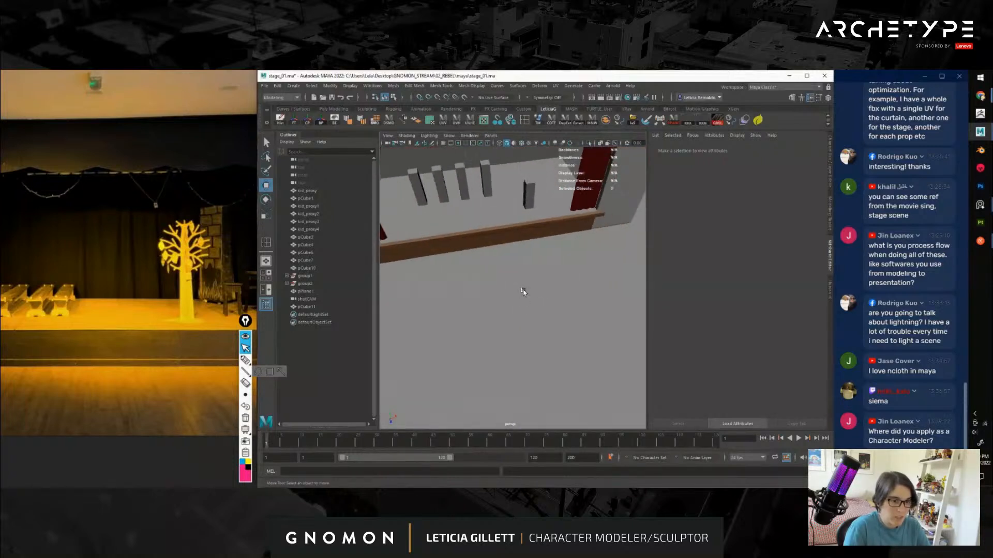
Create a polygon cylinder and place it on the open floor in front of the stage
{"action": "right_click_drag", "start_coordinate": [524, 293], "coordinate": [518, 271], "text": "alt"}
{"action": "left_click_drag", "start_coordinate": [530, 297], "coordinate": [537, 249], "text": "alt"}
{"action": "middle_click_drag", "start_coordinate": [537, 248], "coordinate": [542, 221], "text": "alt"}
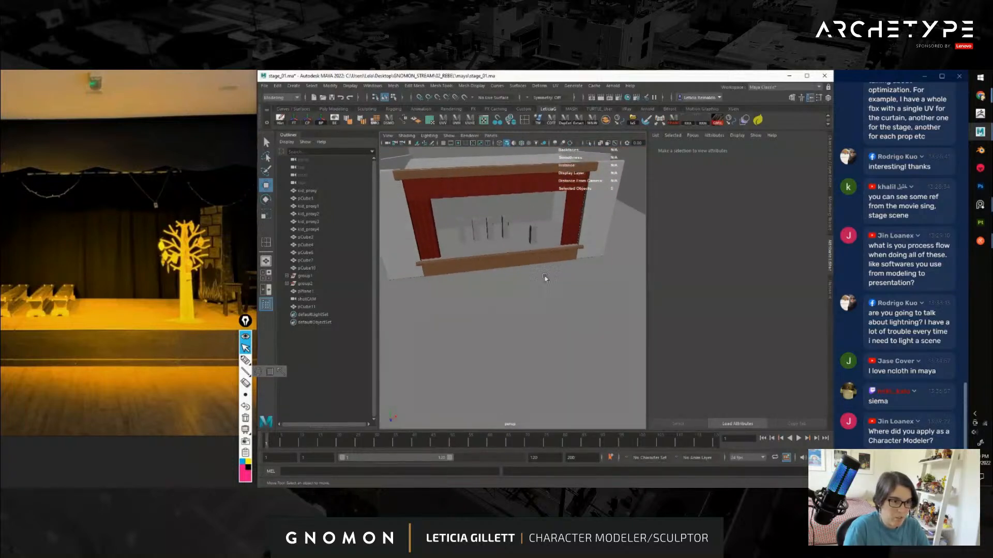
{"action": "key", "text": "space"}
{"action": "left_click", "coordinate": [487, 250]}
{"action": "mouse_move", "coordinate": [589, 280]}
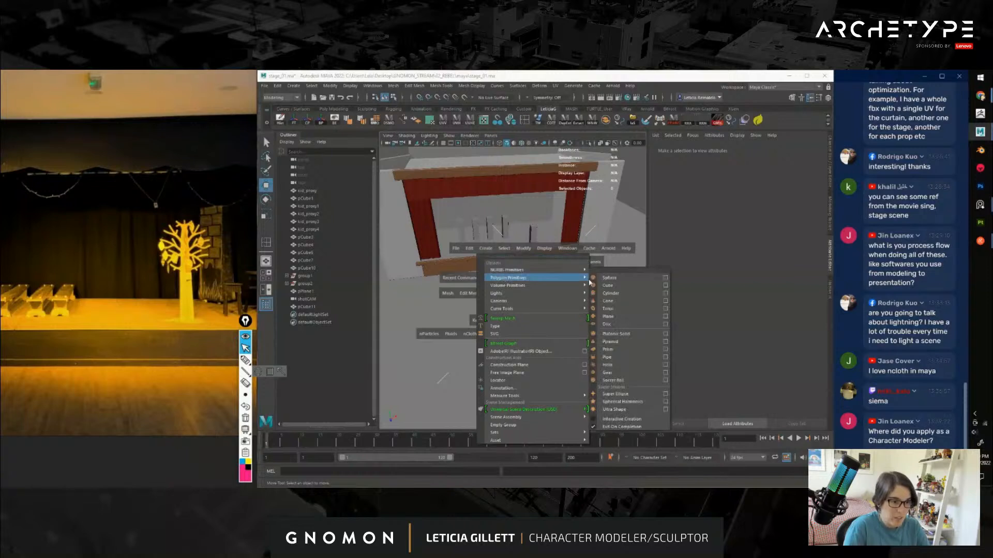
{"action": "left_click", "coordinate": [624, 297]}
{"action": "left_click_drag", "start_coordinate": [595, 289], "coordinate": [509, 275], "text": "alt"}
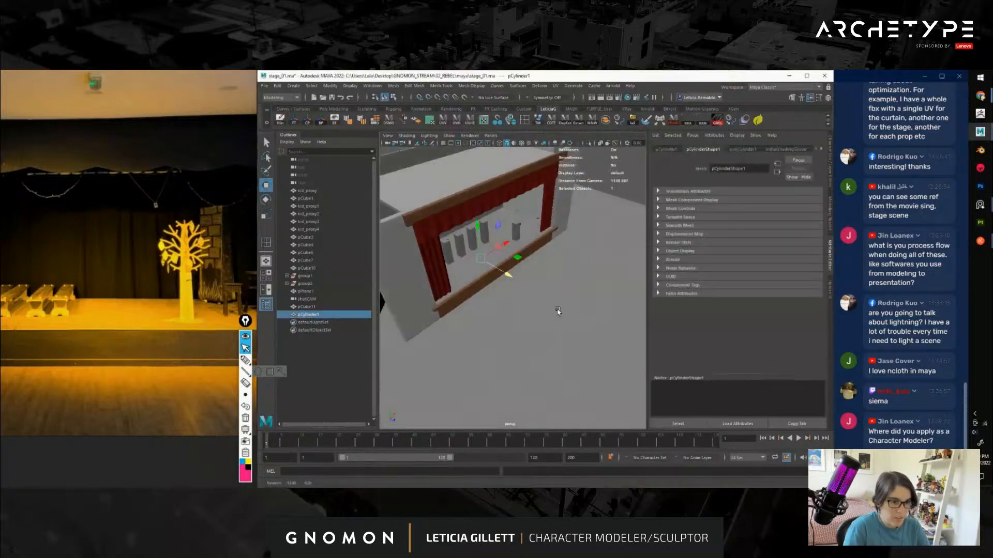
{"action": "middle_click_drag", "start_coordinate": [594, 317], "coordinate": [540, 313], "text": "alt"}
{"action": "scroll", "coordinate": [530, 308], "scroll_direction": "up", "scroll_amount": 7}
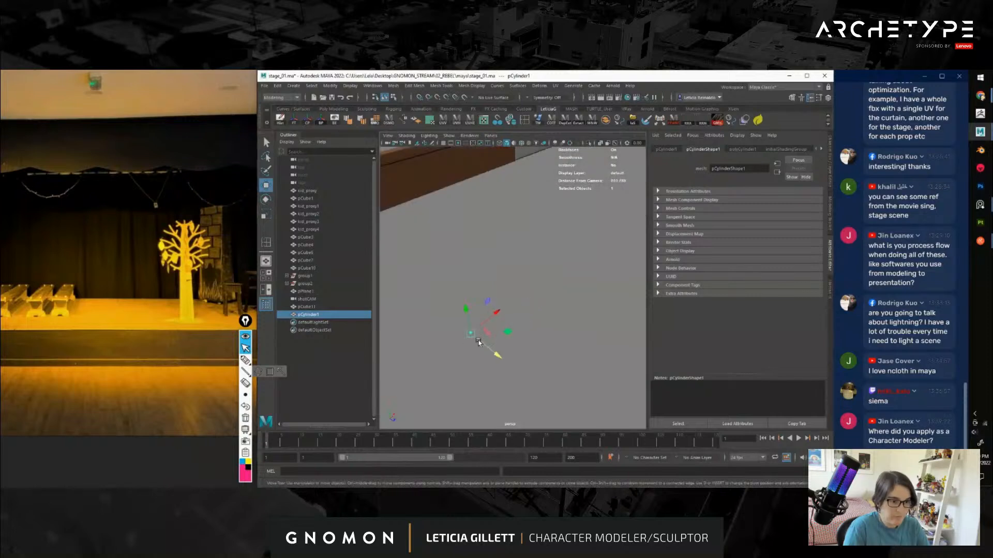
{"action": "middle_click_drag", "start_coordinate": [480, 343], "coordinate": [547, 312], "text": "alt"}
{"action": "scroll", "coordinate": [546, 313], "scroll_direction": "up", "scroll_amount": 3}
{"action": "middle_click_drag", "start_coordinate": [602, 295], "coordinate": [588, 296], "text": "alt"}
{"action": "key", "text": "f"}
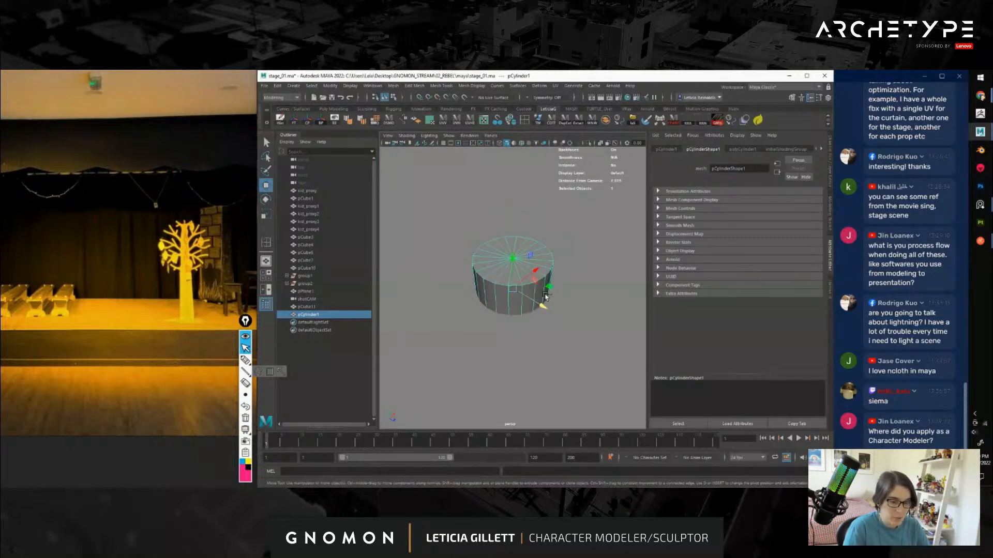
Set the cylinder's axis subdivisions to 8 and flatten it vertically into a thin octagonal disc
{"action": "key", "text": "ctrl+a"}
{"action": "mouse_move", "coordinate": [628, 302]}
{"action": "left_mouse_down", "text": "alt"}
{"action": "mouse_move", "coordinate": [627, 342]}
{"action": "mouse_move", "coordinate": [622, 311]}
{"action": "left_mouse_up", "text": "alt"}
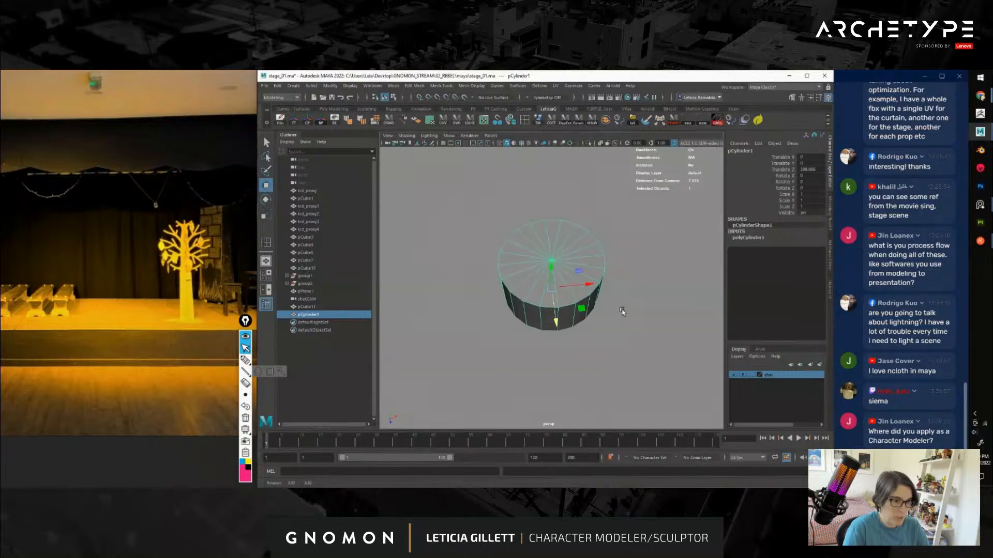
{"action": "left_click", "coordinate": [748, 237]}
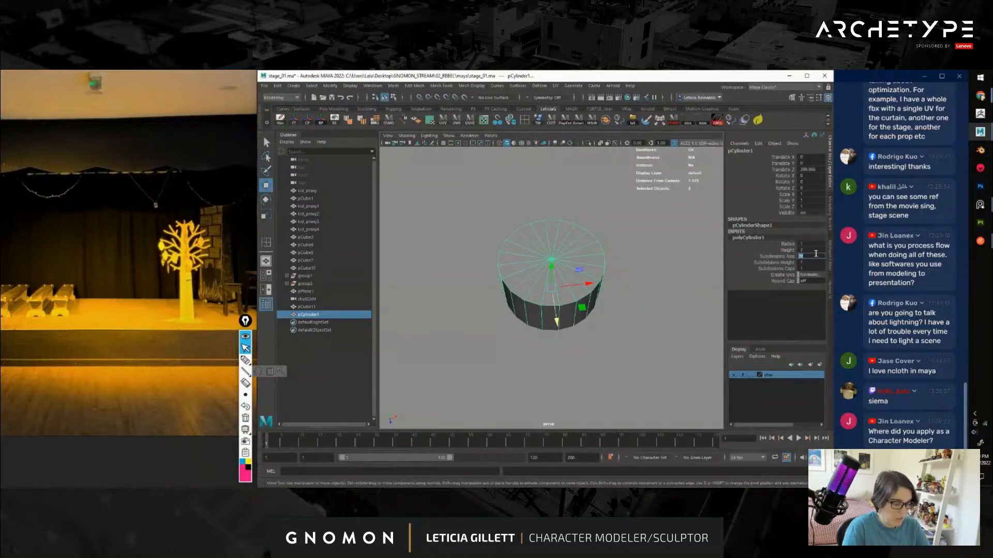
{"action": "key", "text": "Return"}
{"action": "left_click_drag", "start_coordinate": [550, 271], "coordinate": [547, 233], "text": "alt"}
{"action": "key", "text": "r"}
{"action": "key", "text": "w"}
{"action": "key", "text": "r"}
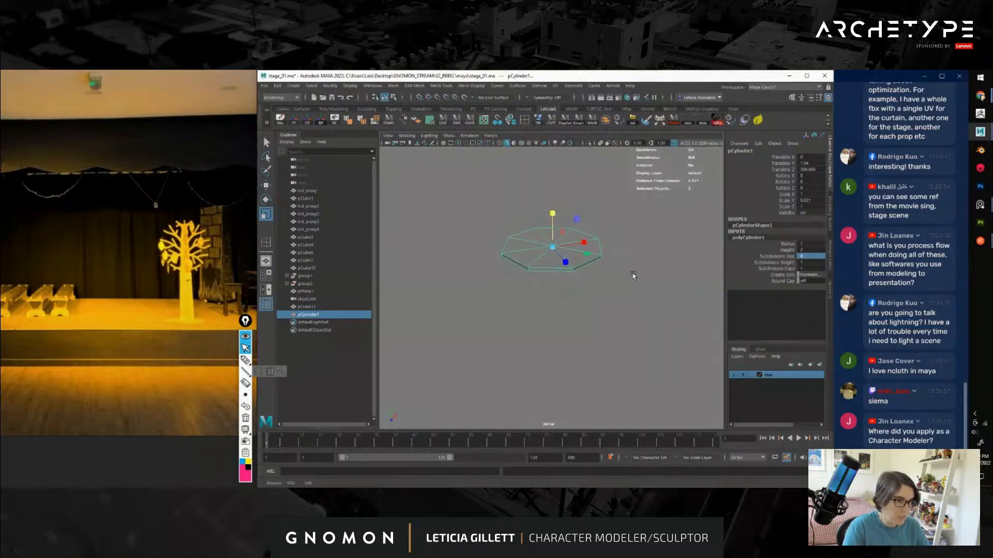
Delete the disc's other faces, keeping only one flat octagonal cap of eight triangles
{"action": "left_click_drag", "start_coordinate": [598, 323], "coordinate": [622, 304], "text": "alt"}
{"action": "scroll", "coordinate": [622, 304], "scroll_direction": "up", "scroll_amount": 2}
{"action": "scroll", "coordinate": [623, 304], "scroll_direction": "up", "scroll_amount": 1}
{"action": "right_click_drag", "start_coordinate": [525, 243], "coordinate": [499, 235]}
{"action": "left_click_drag", "start_coordinate": [499, 234], "coordinate": [527, 281]}
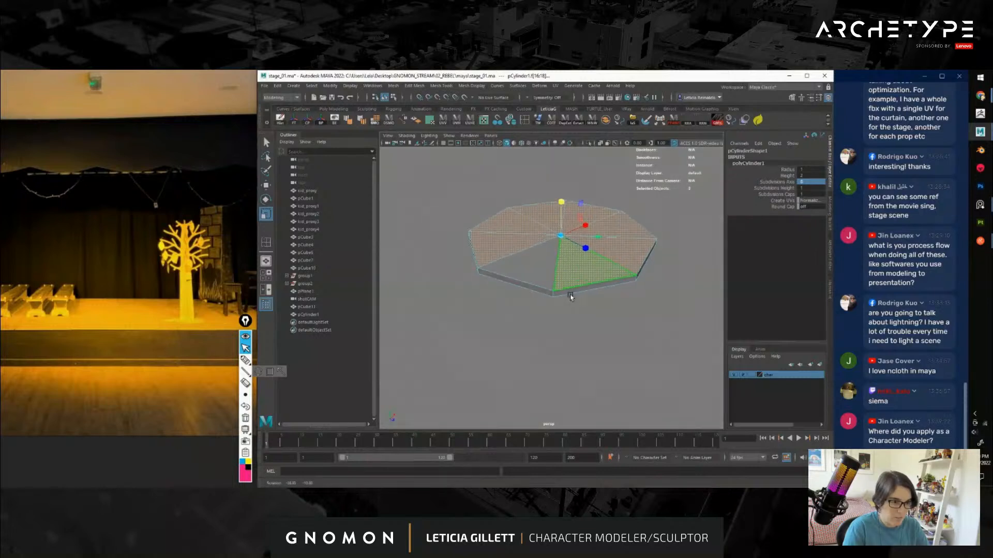
{"action": "left_click", "coordinate": [528, 264]}
{"action": "double_click", "coordinate": [507, 240]}
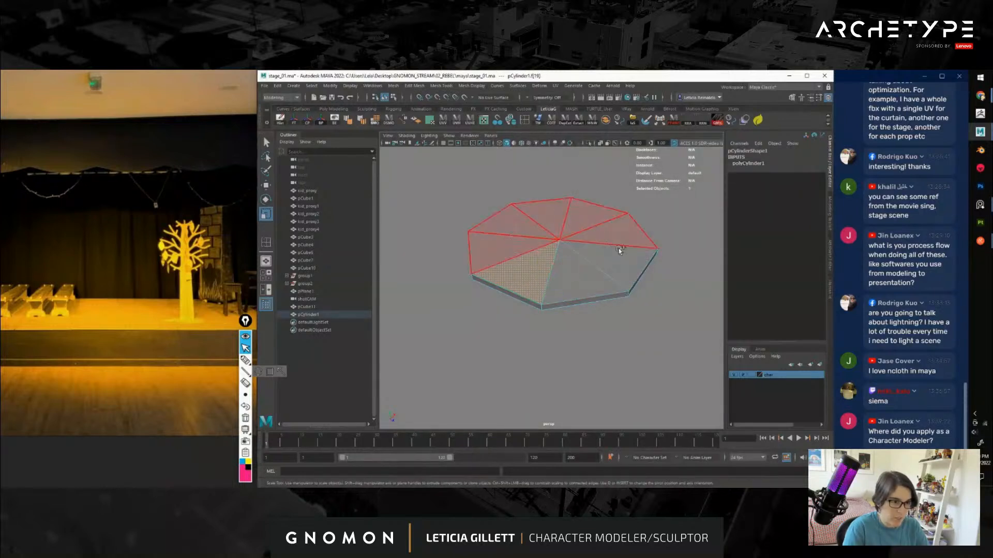
{"action": "left_click_drag", "start_coordinate": [508, 240], "coordinate": [538, 272], "text": "alt"}
{"action": "scroll", "coordinate": [541, 276], "scroll_direction": "down", "scroll_amount": 2}
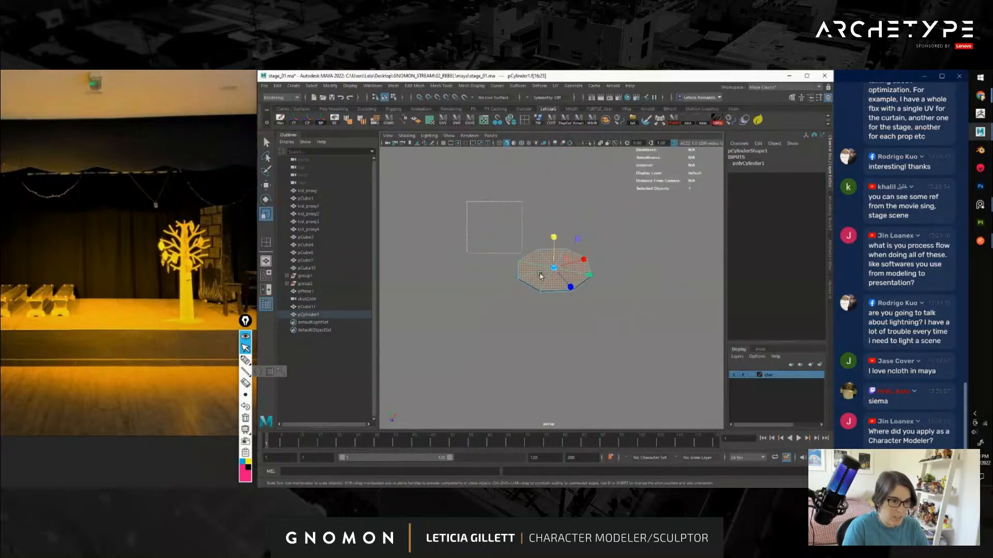
{"action": "left_click", "coordinate": [599, 288]}
{"action": "key", "text": "w"}
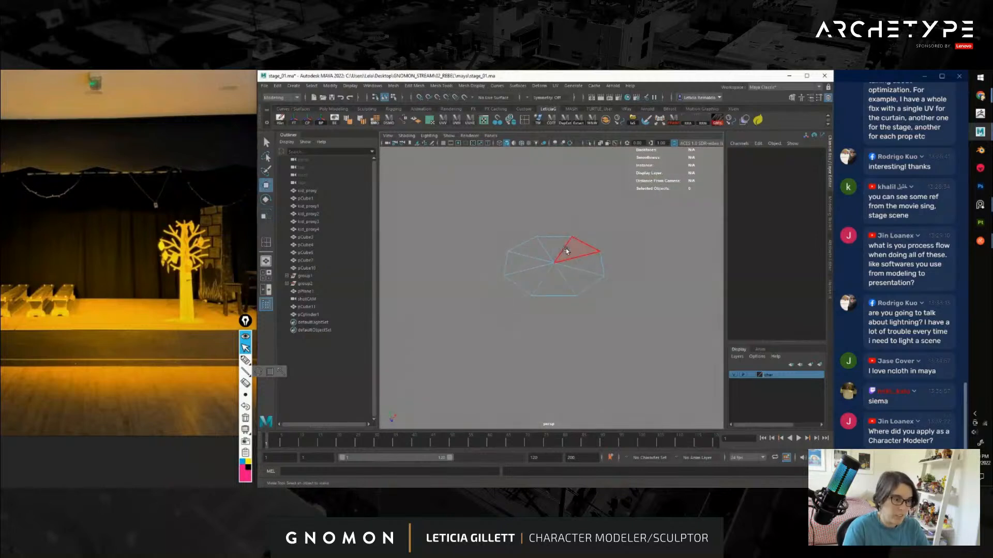
{"action": "key", "text": "F8"}
{"action": "left_click_drag", "start_coordinate": [588, 293], "coordinate": [543, 260], "text": "alt"}
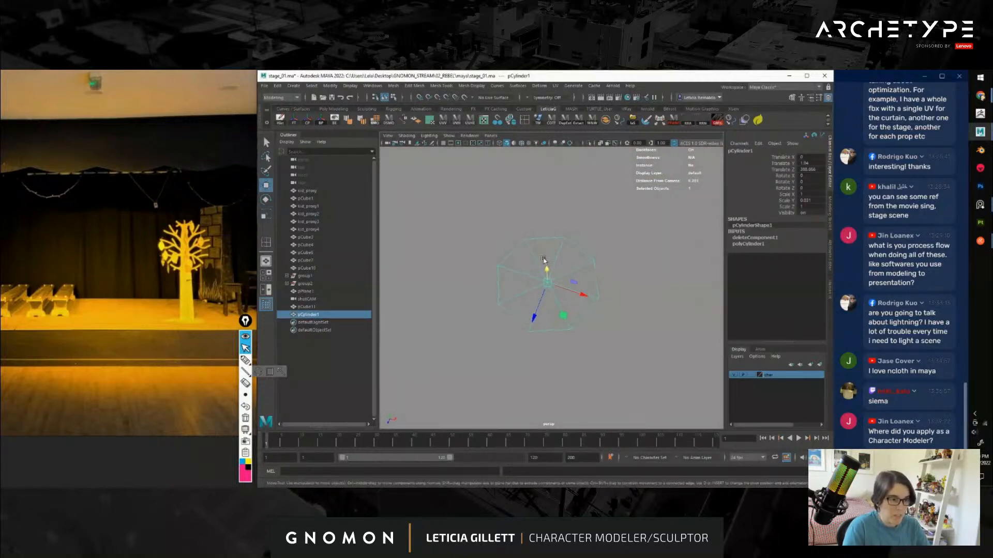
{"action": "left_click_drag", "start_coordinate": [613, 288], "coordinate": [578, 296], "text": "alt"}
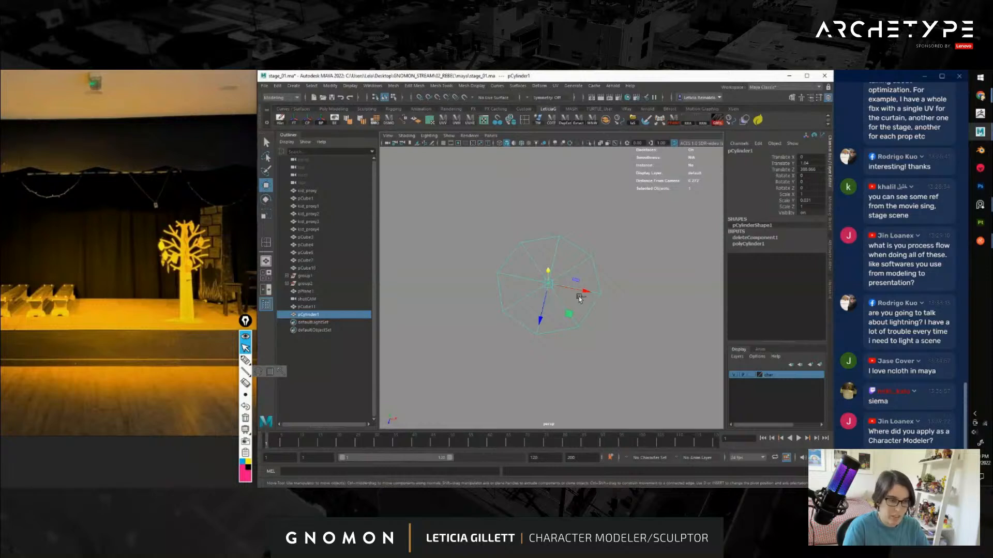
Duplicate the flat octagon and delete all of the copy's faces except one triangular wedge
{"action": "key", "text": "ctrl+d"}
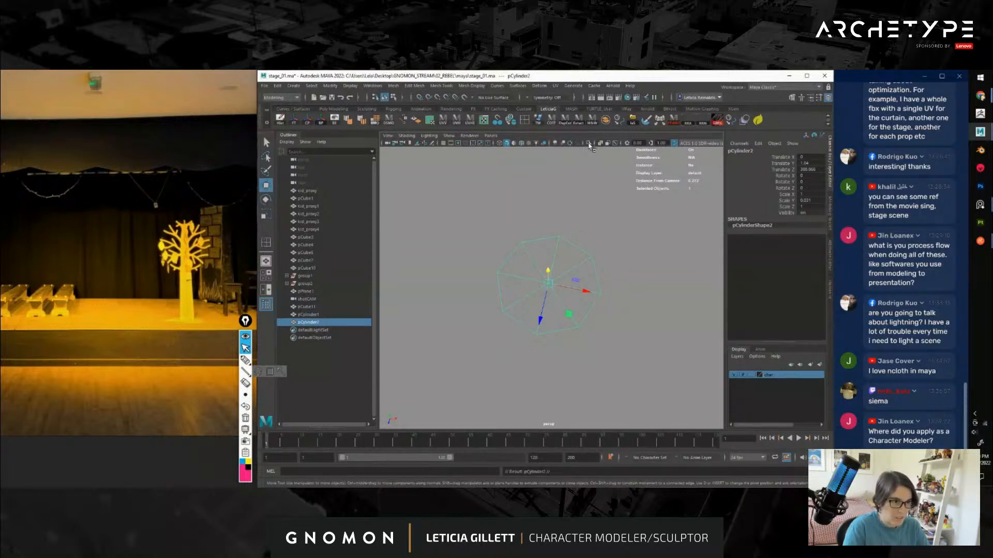
{"action": "left_click", "coordinate": [589, 143]}
{"action": "right_click_drag", "start_coordinate": [552, 253], "coordinate": [551, 276]}
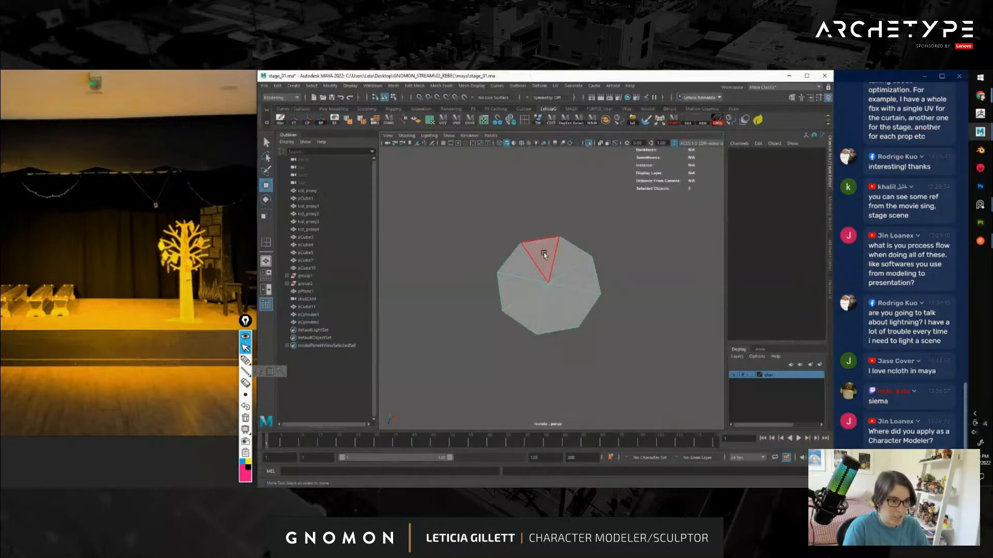
{"action": "left_click", "coordinate": [543, 256]}
{"action": "key", "text": "ctrl+shift+i"}
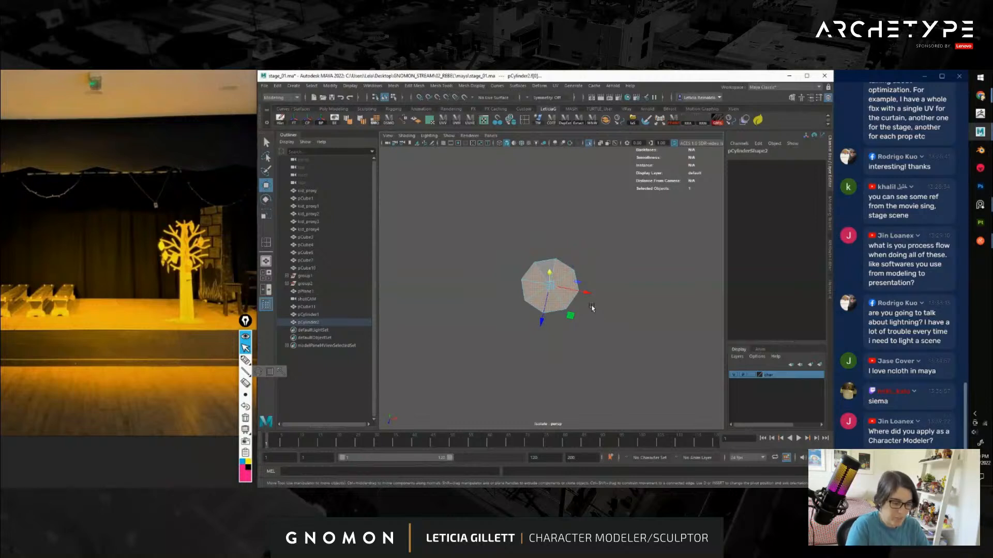
{"action": "key", "text": "Delete"}
{"action": "left_click", "coordinate": [545, 268]}
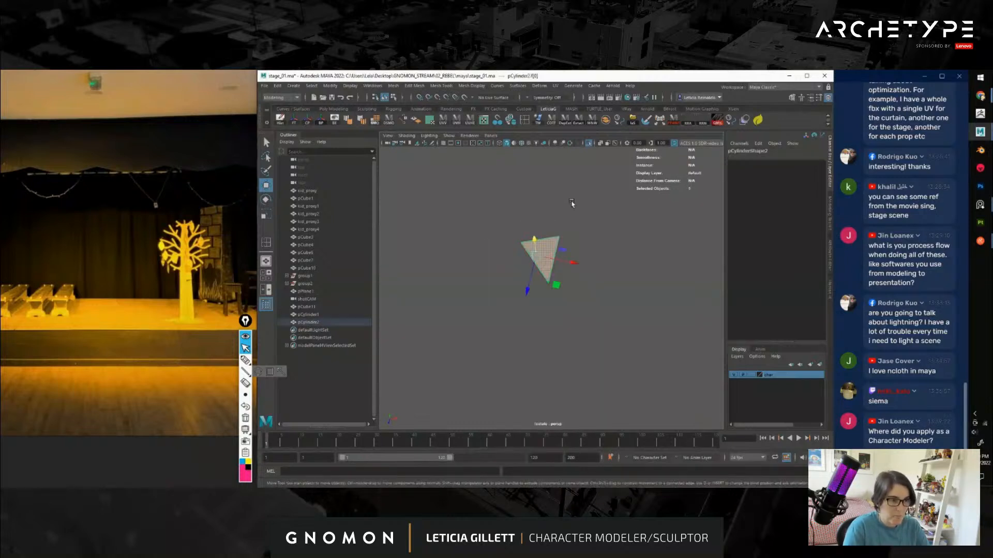
{"action": "left_click", "coordinate": [588, 145]}
Show wireframe on the shaded view, then move and rotate the wedge to point outward from the octagon's edge
{"action": "left_click_drag", "start_coordinate": [590, 262], "coordinate": [573, 295], "text": "alt"}
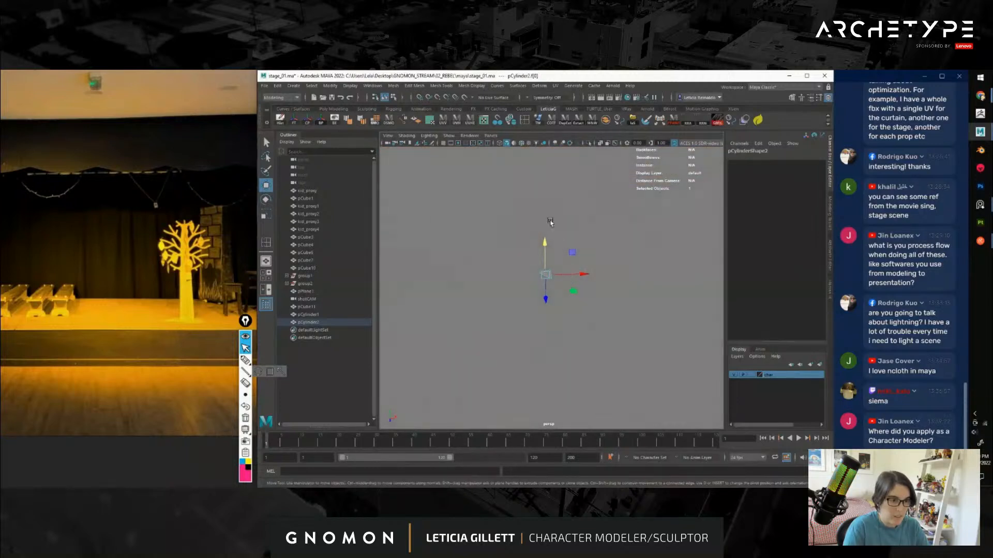
{"action": "left_click", "coordinate": [522, 144]}
{"action": "scroll", "coordinate": [548, 289], "scroll_direction": "up", "scroll_amount": 3}
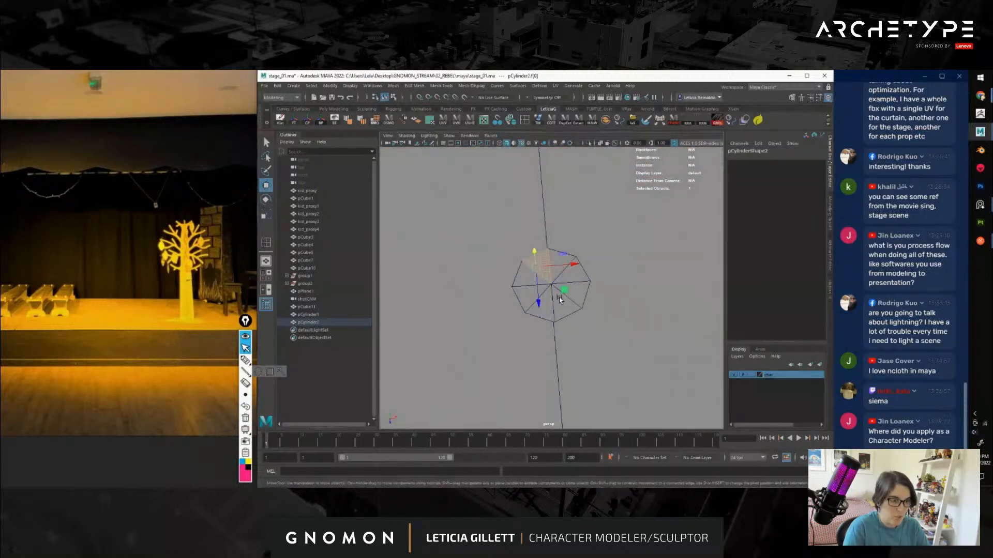
{"action": "left_click_drag", "start_coordinate": [548, 300], "coordinate": [565, 253], "text": "alt"}
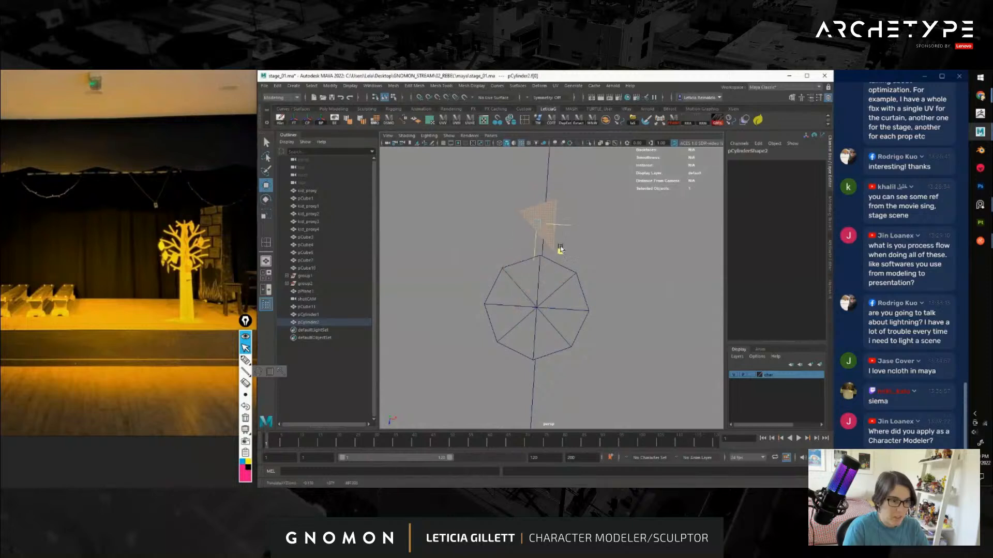
{"action": "key", "text": "e"}
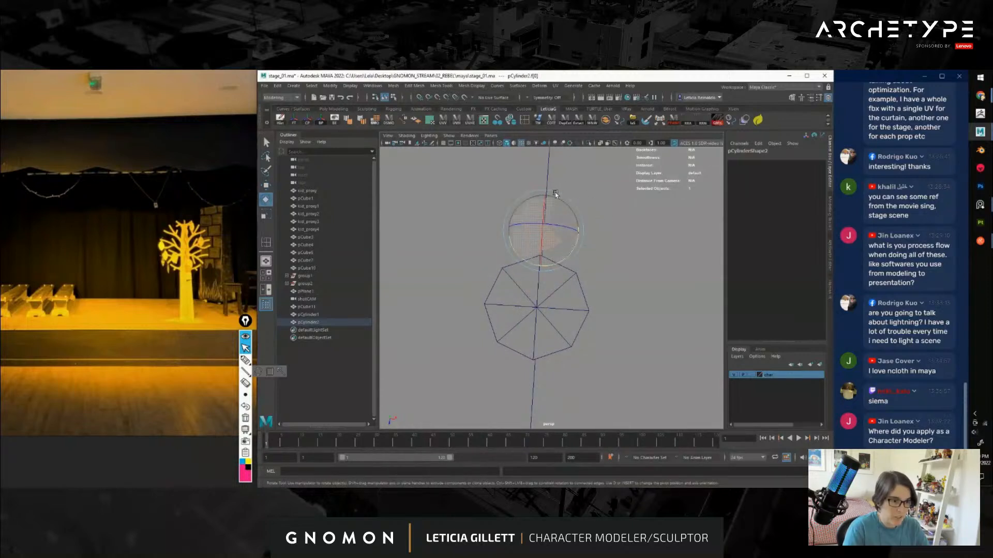
{"action": "key", "text": "w"}
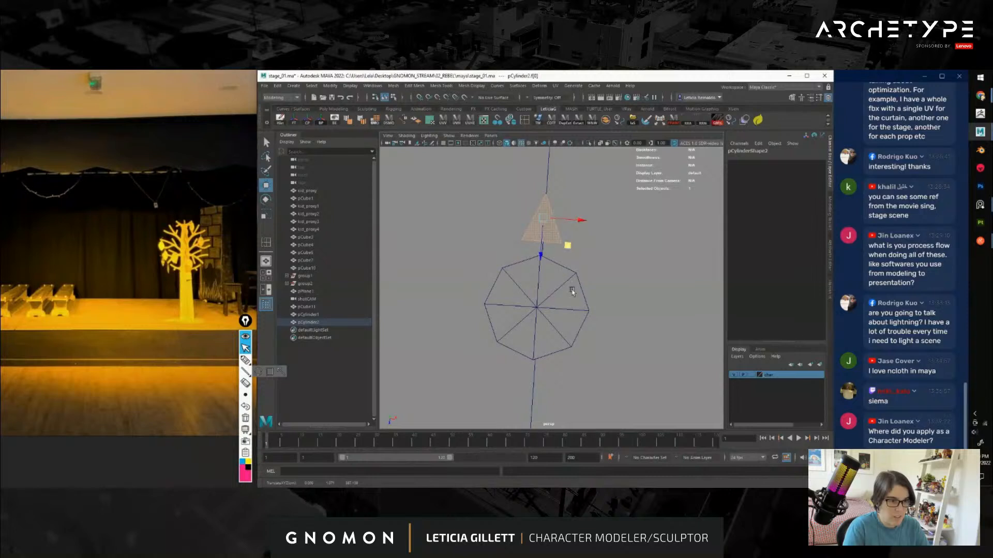
{"action": "left_click_drag", "start_coordinate": [572, 288], "coordinate": [530, 249], "text": "alt"}
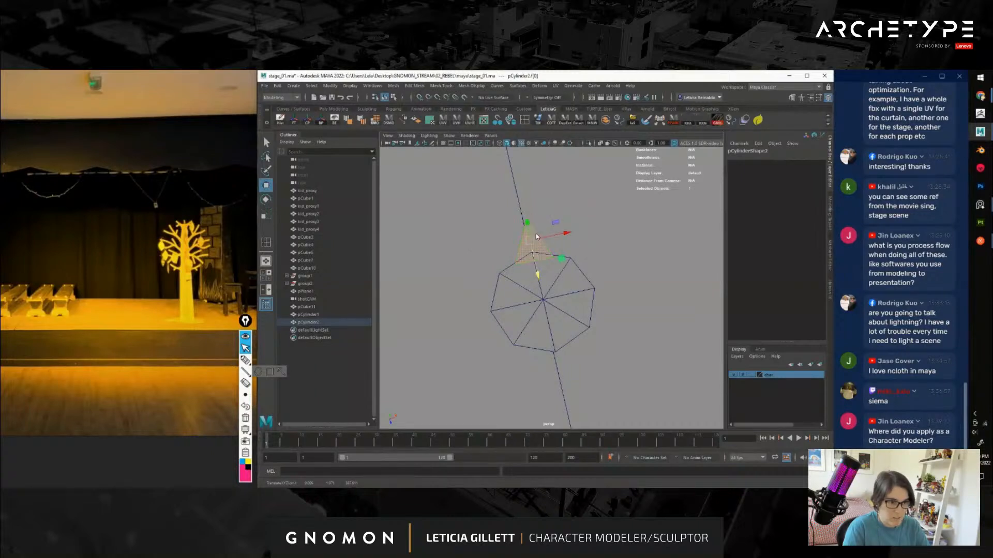
Duplicate the triangle four times, rotating each copy further around the octagon's centre to form a five-pointed star
{"action": "right_click_drag", "start_coordinate": [536, 237], "coordinate": [565, 216]}
{"action": "left_click_drag", "start_coordinate": [563, 295], "coordinate": [541, 323], "text": "alt"}
{"action": "key", "text": "ctrl+d"}
{"action": "key", "text": "e"}
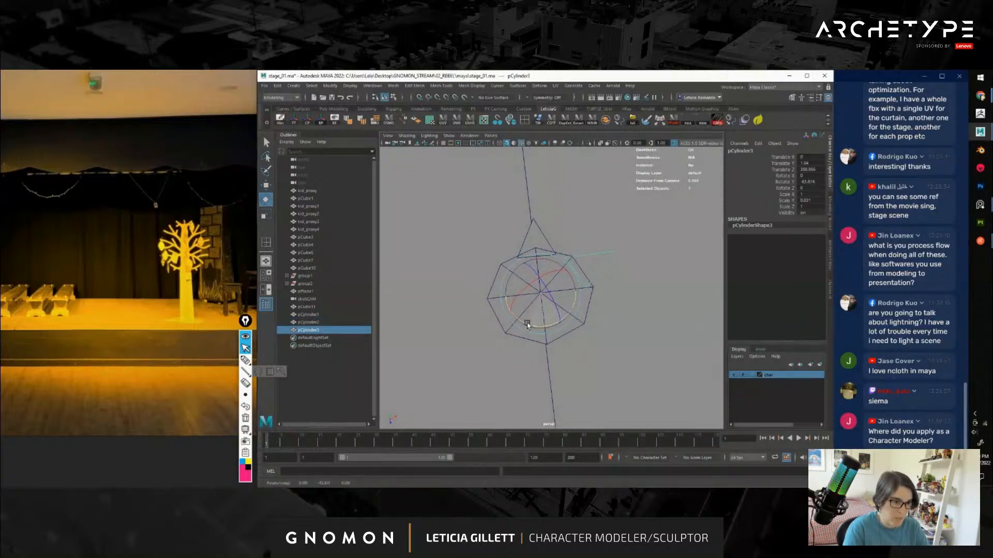
{"action": "key", "text": "ctrl+d"}
{"action": "left_click_drag", "start_coordinate": [527, 324], "coordinate": [500, 334]}
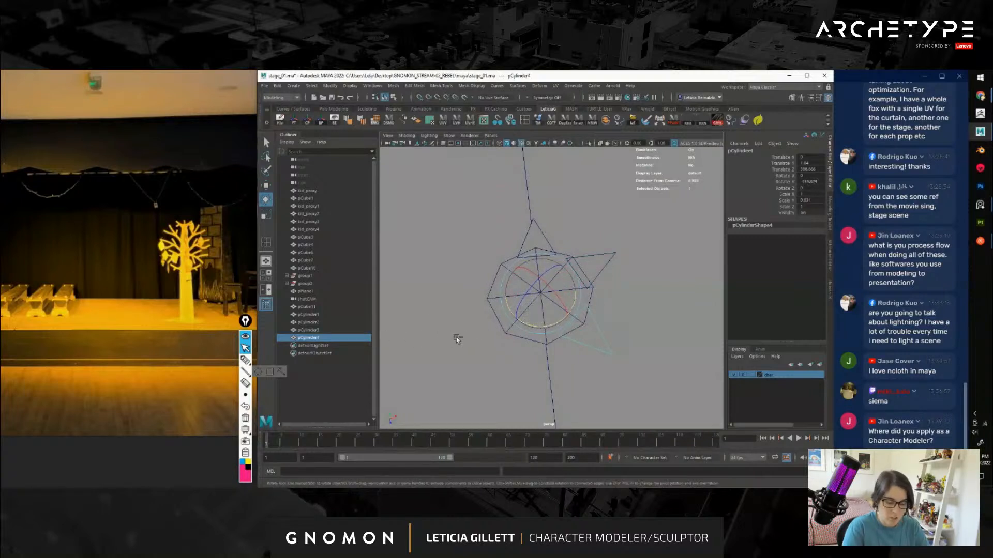
{"action": "key", "text": "ctrl+d"}
{"action": "left_click_drag", "start_coordinate": [538, 327], "coordinate": [499, 329]}
{"action": "key", "text": "ctrl+d"}
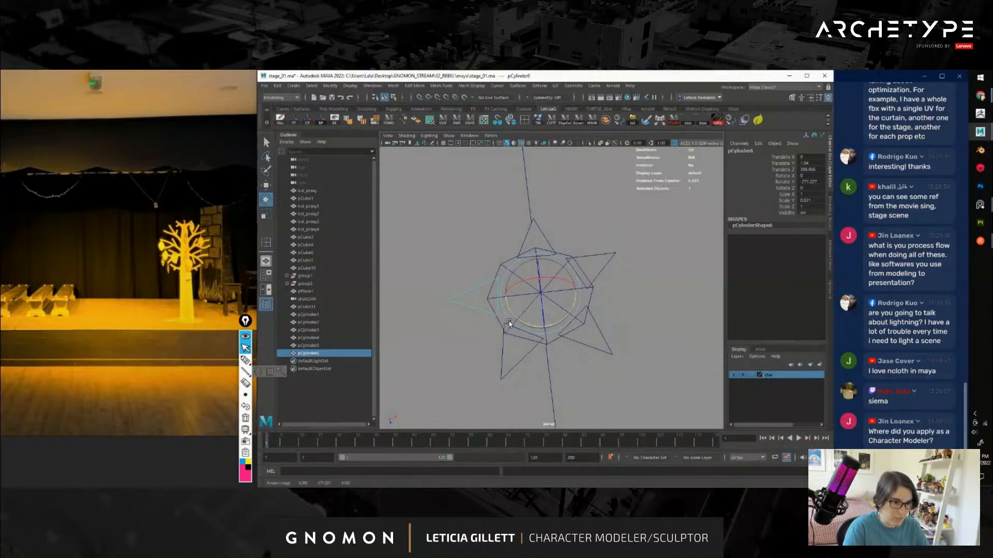
Rotate the original triangle slightly around the octagon's centre to even out the spacing of the star's points
{"action": "left_click", "coordinate": [540, 240]}
{"action": "left_click", "coordinate": [561, 255]}
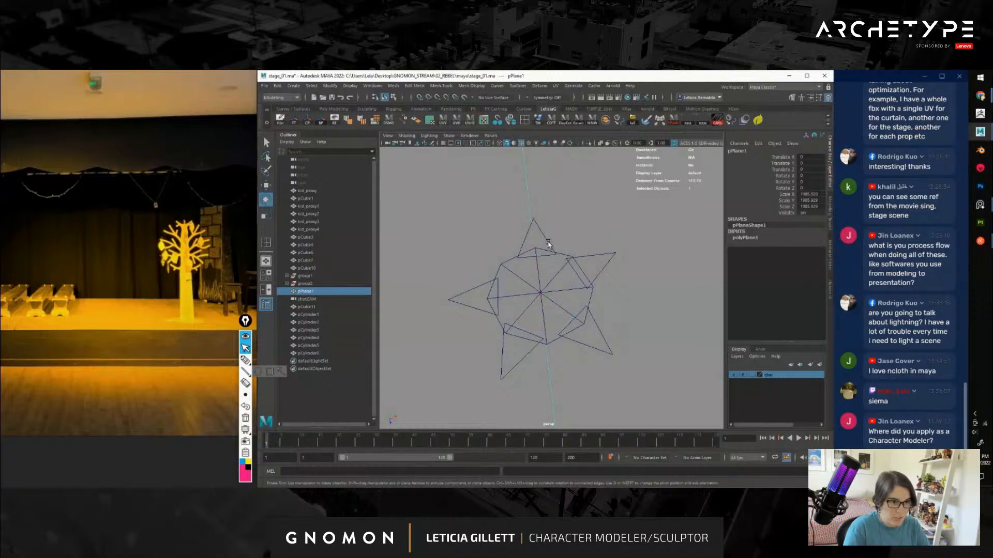
{"action": "left_click", "coordinate": [548, 244]}
{"action": "left_click_drag", "start_coordinate": [565, 295], "coordinate": [568, 307]}
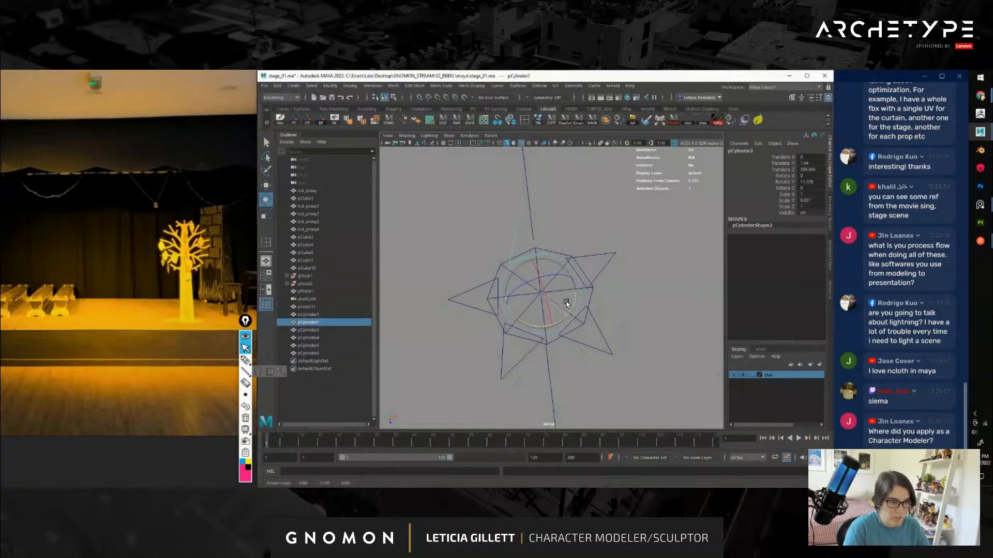
{"action": "left_click", "coordinate": [641, 291]}
{"action": "right_click_drag", "start_coordinate": [641, 291], "coordinate": [584, 352], "text": "alt"}
{"action": "left_click_drag", "start_coordinate": [584, 352], "coordinate": [623, 314], "text": "alt"}
{"action": "left_click_drag", "start_coordinate": [672, 348], "coordinate": [578, 345], "text": "alt"}
{"action": "scroll", "coordinate": [562, 345], "scroll_direction": "down", "scroll_amount": 4}
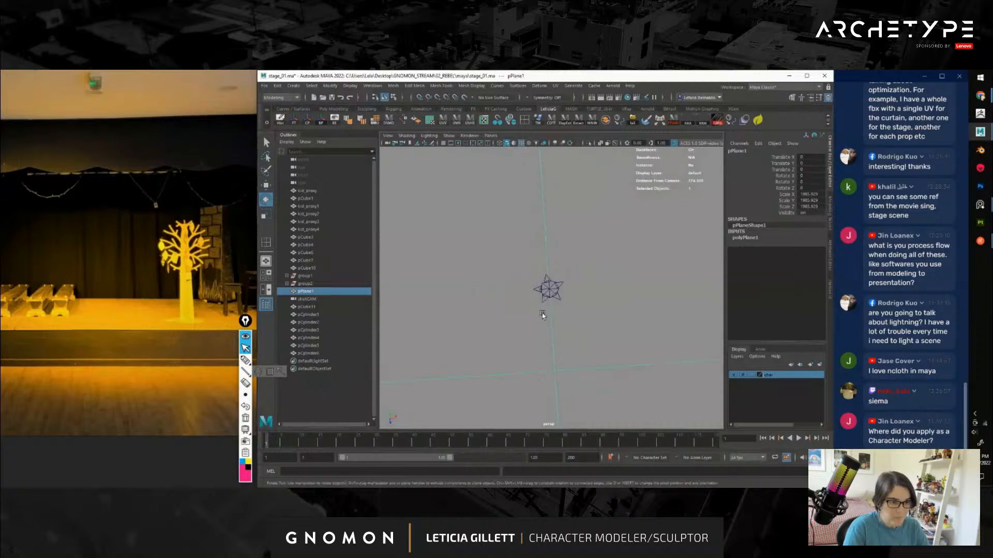
{"action": "mouse_move", "coordinate": [543, 315]}
{"action": "left_mouse_down", "text": "alt"}
{"action": "mouse_move", "coordinate": [538, 355]}
{"action": "mouse_move", "coordinate": [532, 323]}
{"action": "left_mouse_up", "text": "alt"}
{"action": "scroll", "coordinate": [533, 322], "scroll_direction": "up", "scroll_amount": 3}
{"action": "scroll", "coordinate": [533, 321], "scroll_direction": "up", "scroll_amount": 3}
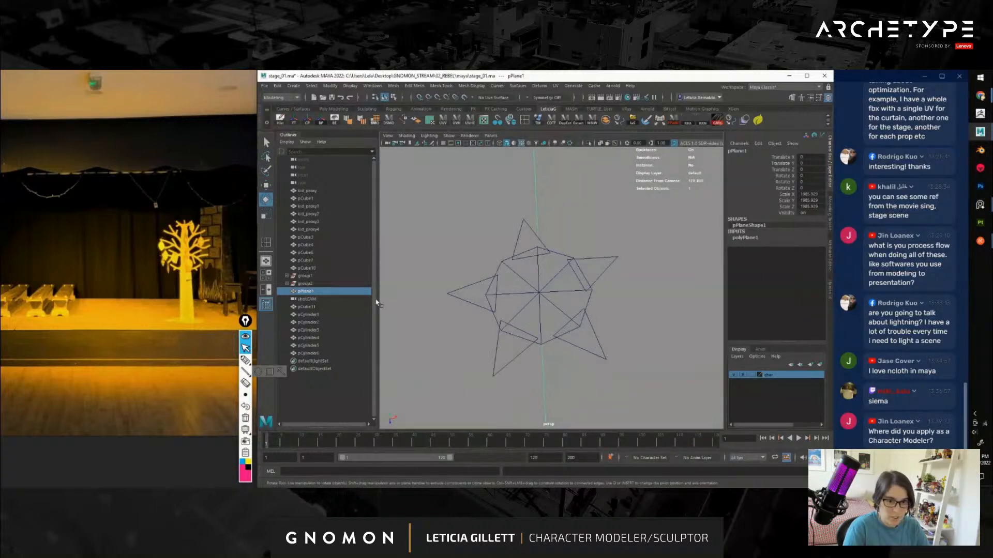
Group the octagon and its five surrounding triangles into one star object
{"action": "left_click", "coordinate": [314, 315]}
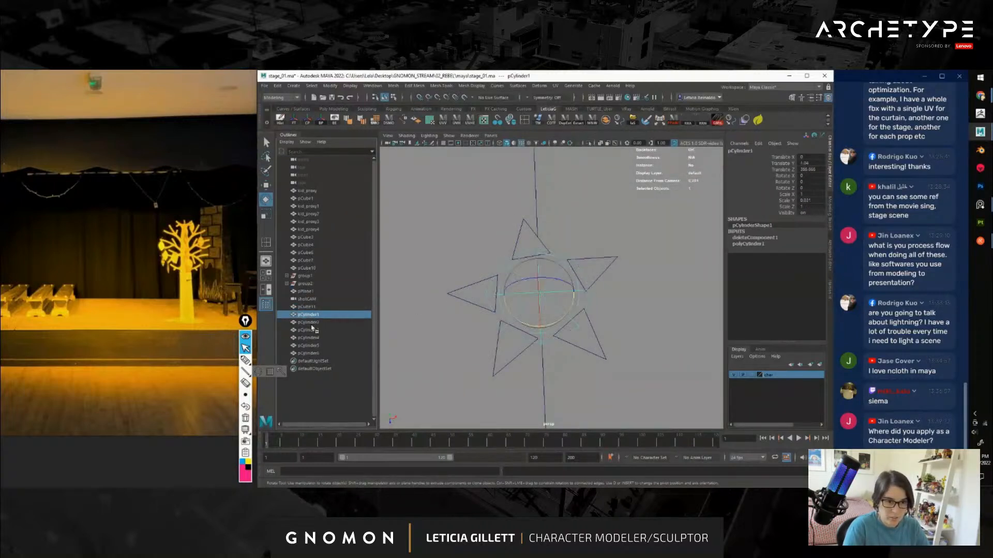
{"action": "left_click", "coordinate": [339, 353], "text": "shift"}
{"action": "key", "text": "ctrl+g"}
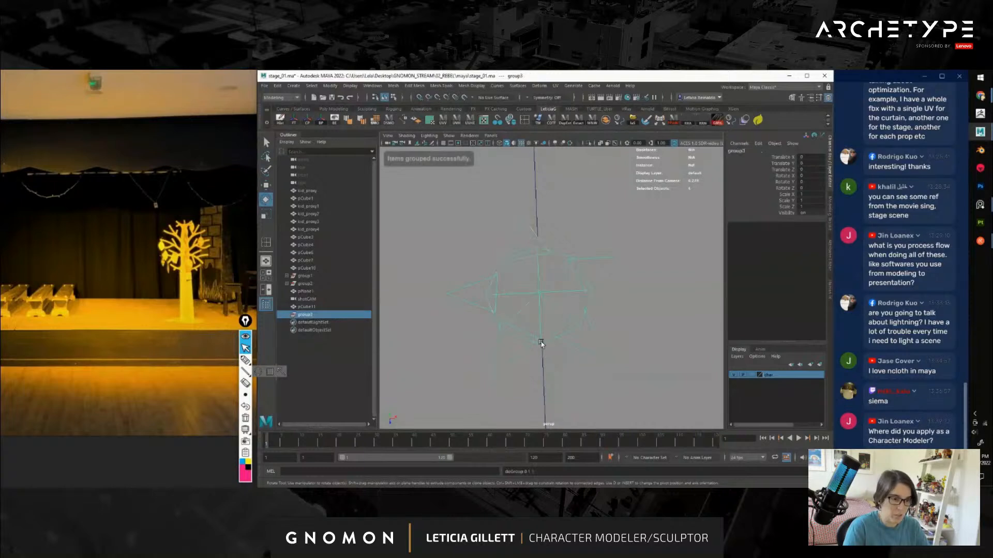
Assign a new Lambert material to the star group
{"action": "mouse_move", "coordinate": [586, 305]}
{"action": "left_mouse_down", "text": "alt"}
{"action": "mouse_move", "coordinate": [568, 319]}
{"action": "mouse_move", "coordinate": [561, 297]}
{"action": "mouse_move", "coordinate": [580, 308]}
{"action": "left_mouse_up", "text": "alt"}
{"action": "key", "text": "w"}
{"action": "scroll", "coordinate": [546, 277], "scroll_direction": "down", "scroll_amount": 3}
{"action": "right_click", "coordinate": [542, 267]}
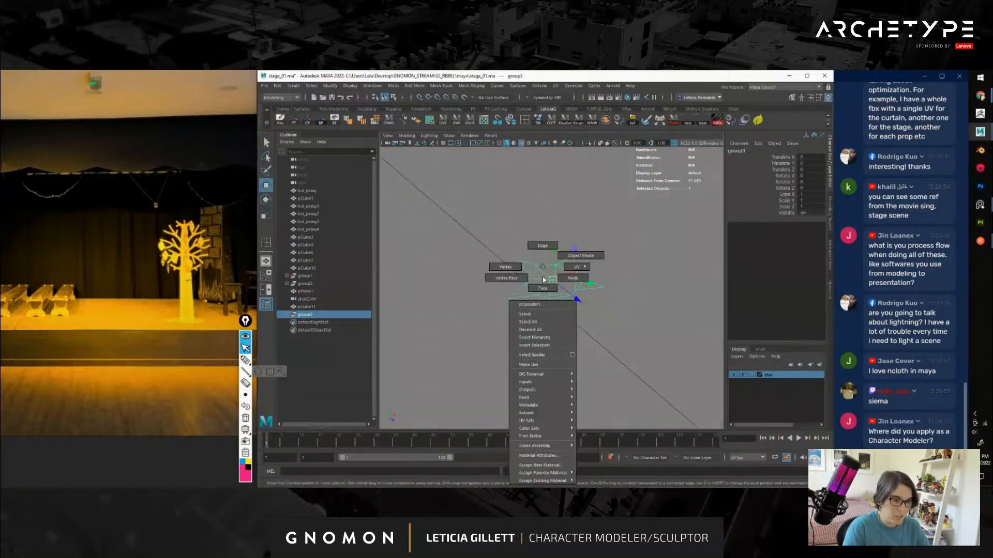
{"action": "left_click", "coordinate": [539, 465]}
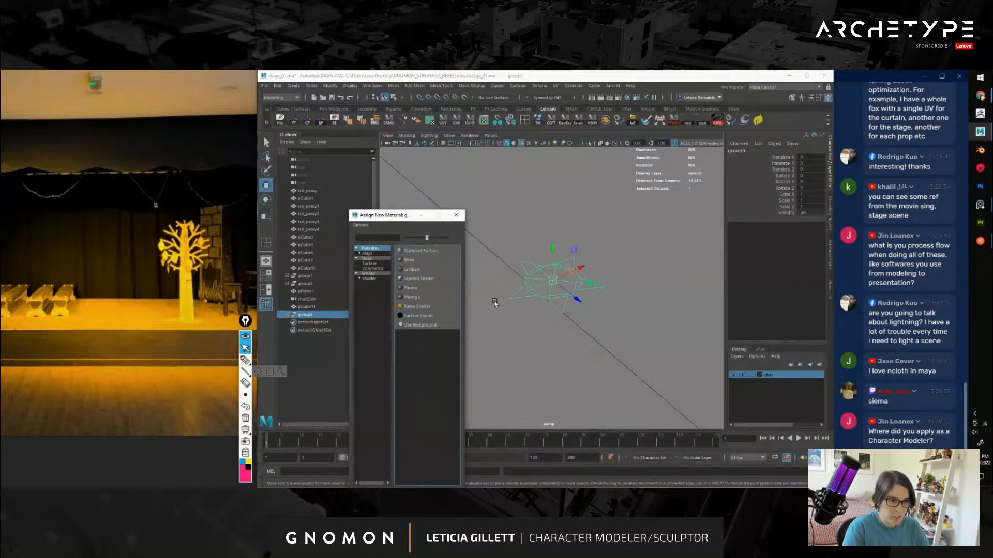
{"action": "left_click", "coordinate": [424, 271]}
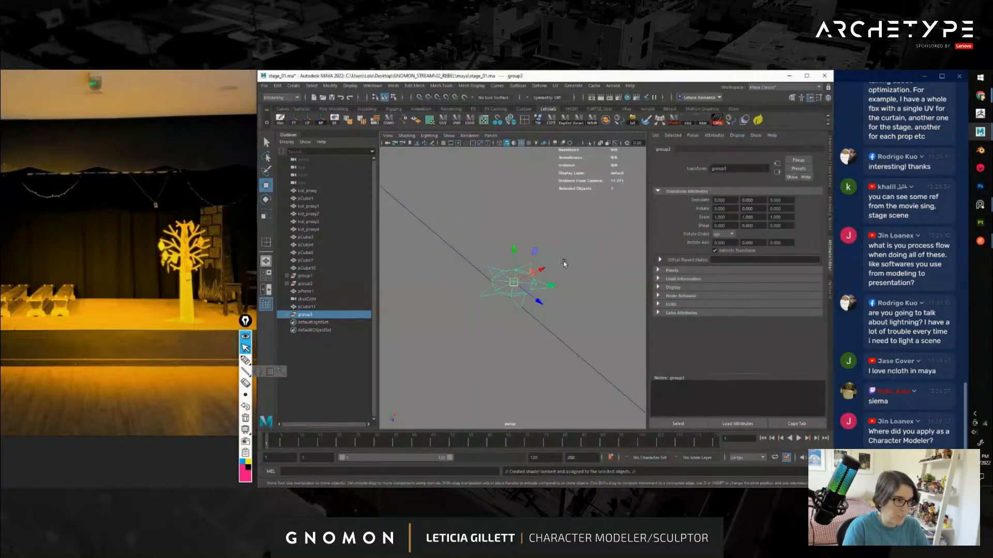
Set the colour of the star's Lambert material to a golden orange
{"action": "right_click_drag", "start_coordinate": [514, 283], "coordinate": [517, 480]}
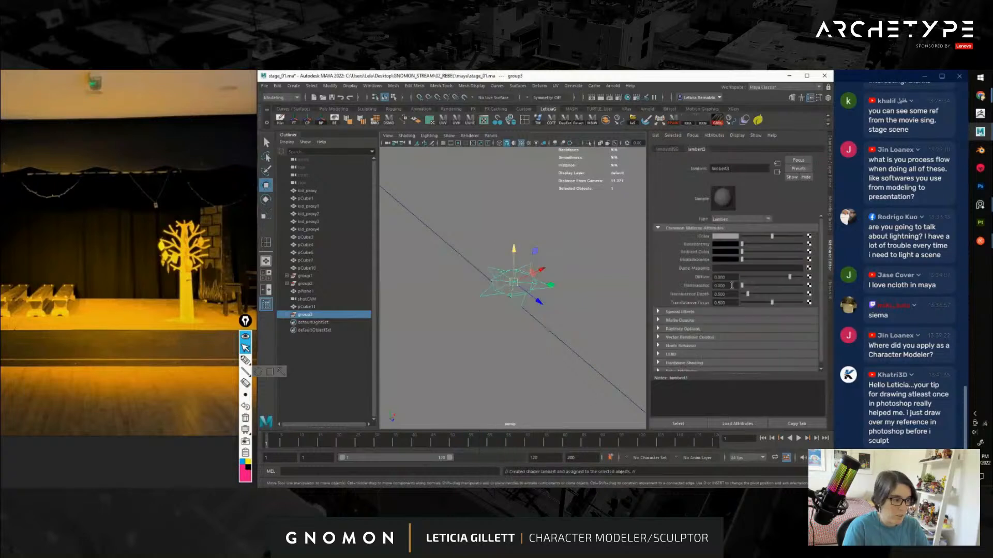
{"action": "left_click", "coordinate": [726, 237]}
{"action": "left_click", "coordinate": [698, 258]}
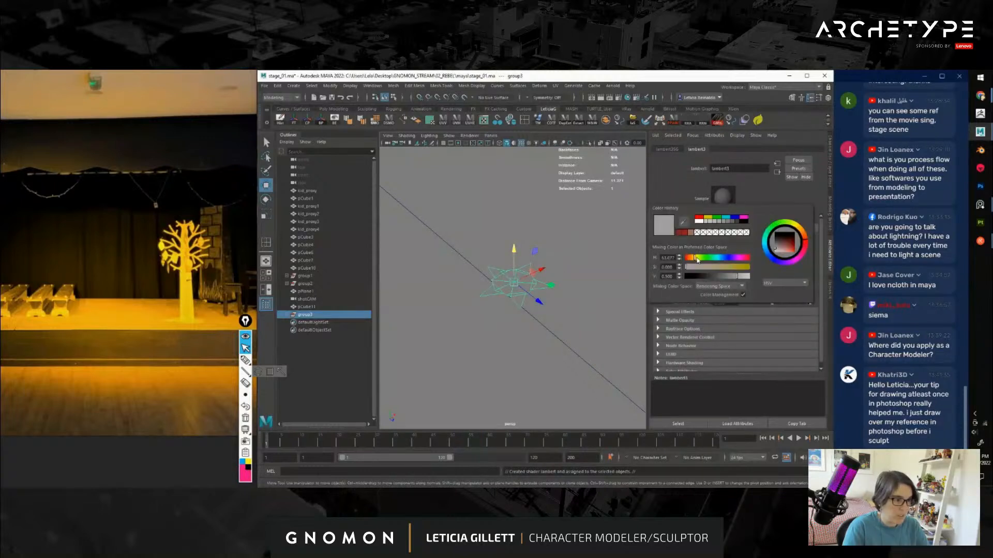
{"action": "left_click_drag", "start_coordinate": [724, 270], "coordinate": [694, 262]}
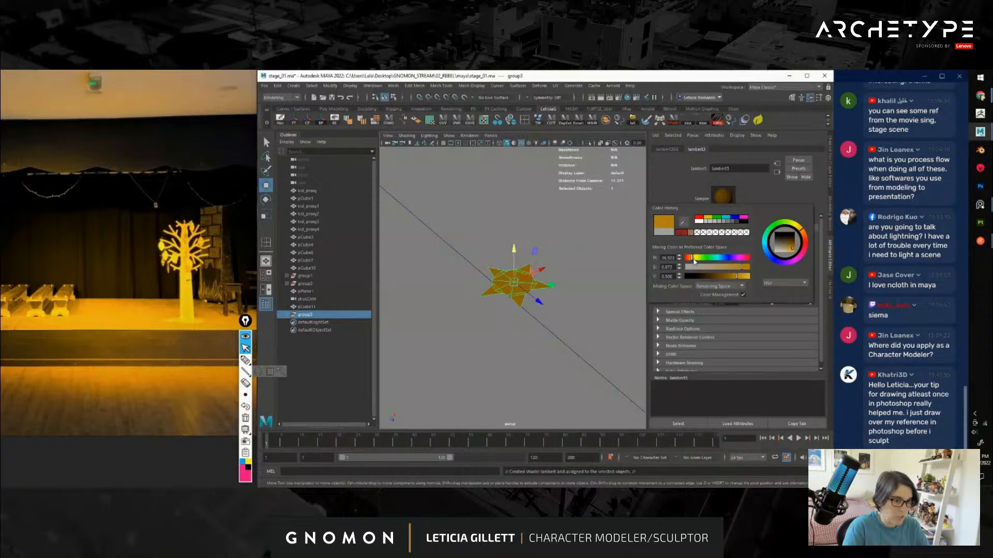
Rotate the star group 90° about X so that it stands upright facing the auditorium
{"action": "right_click_drag", "start_coordinate": [574, 308], "coordinate": [543, 302], "text": "alt"}
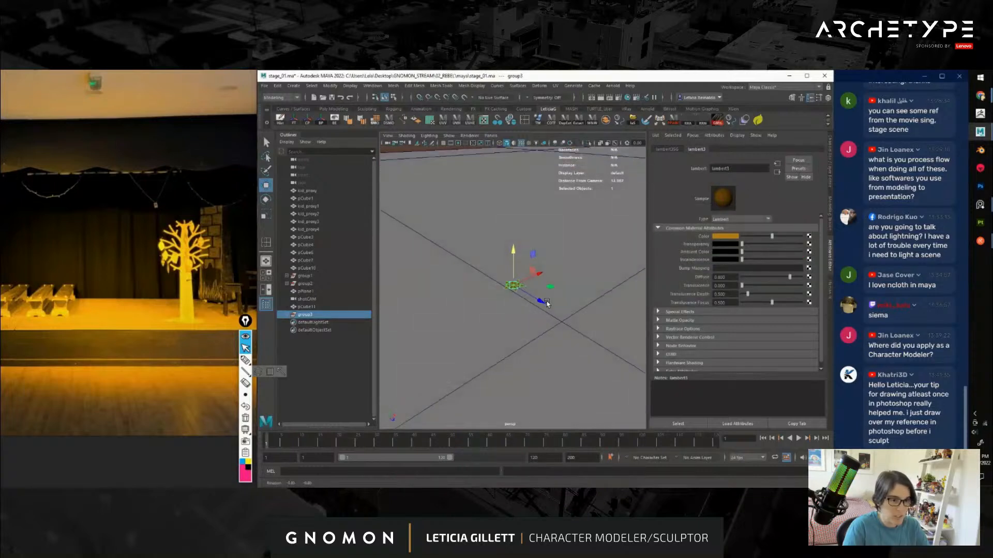
{"action": "mouse_move", "coordinate": [543, 301]}
{"action": "left_mouse_down", "text": "alt"}
{"action": "mouse_move", "coordinate": [542, 285]}
{"action": "mouse_move", "coordinate": [553, 313]}
{"action": "left_mouse_up", "text": "alt"}
{"action": "key", "text": "e"}
{"action": "right_click_drag", "start_coordinate": [553, 313], "coordinate": [550, 328], "text": "alt"}
{"action": "left_click_drag", "start_coordinate": [550, 328], "coordinate": [523, 310], "text": "alt"}
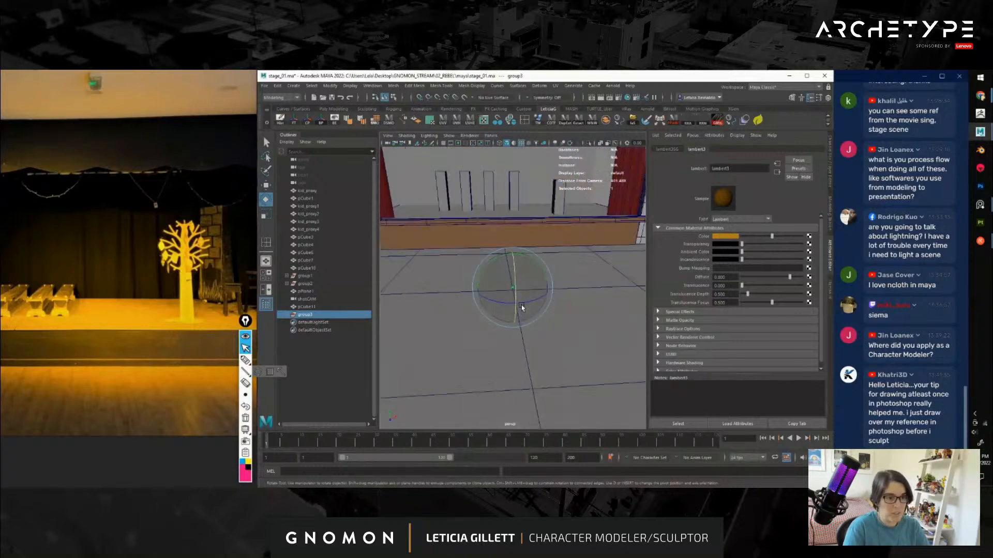
Scale the star group up to about 25 and move it up in front of the stage opening
{"action": "key", "text": "w"}
{"action": "right_click_drag", "start_coordinate": [547, 301], "coordinate": [539, 321], "text": "alt"}
{"action": "left_click_drag", "start_coordinate": [539, 321], "coordinate": [537, 335], "text": "alt"}
{"action": "right_click_drag", "start_coordinate": [538, 335], "coordinate": [543, 313], "text": "alt"}
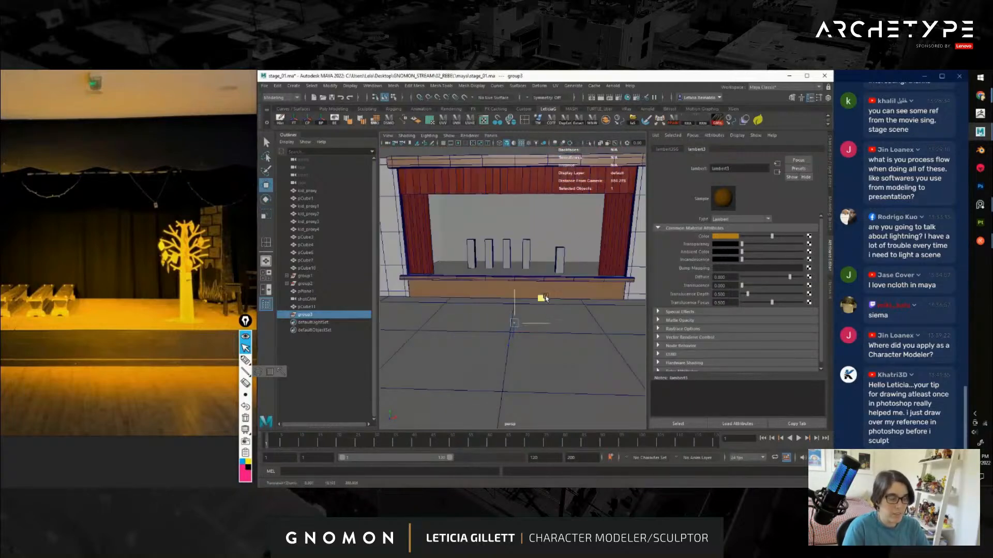
{"action": "key", "text": "r"}
{"action": "left_click_drag", "start_coordinate": [575, 210], "coordinate": [504, 219], "text": "alt"}
{"action": "key", "text": "w"}
{"action": "left_click_drag", "start_coordinate": [566, 246], "coordinate": [521, 263], "text": "alt"}
{"action": "middle_click_drag", "start_coordinate": [522, 263], "coordinate": [472, 282], "text": "alt"}
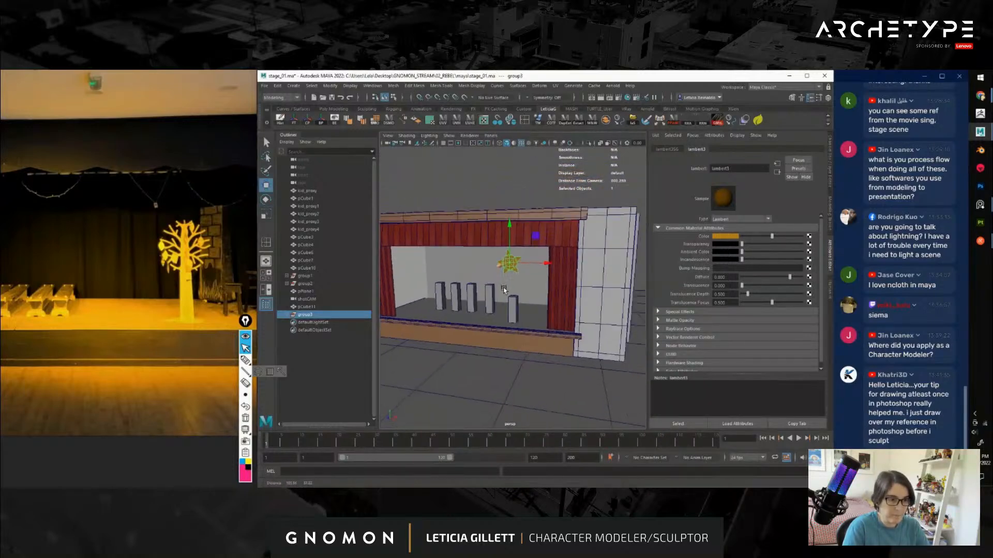
Place the star below the overhead curtain near the right-hand side curtain and rotate it about 45° around its own centre
{"action": "right_click_drag", "start_coordinate": [472, 282], "coordinate": [511, 288], "text": "alt"}
{"action": "left_click_drag", "start_coordinate": [511, 287], "coordinate": [544, 266], "text": "alt"}
{"action": "middle_click_drag", "start_coordinate": [522, 211], "coordinate": [540, 206]}
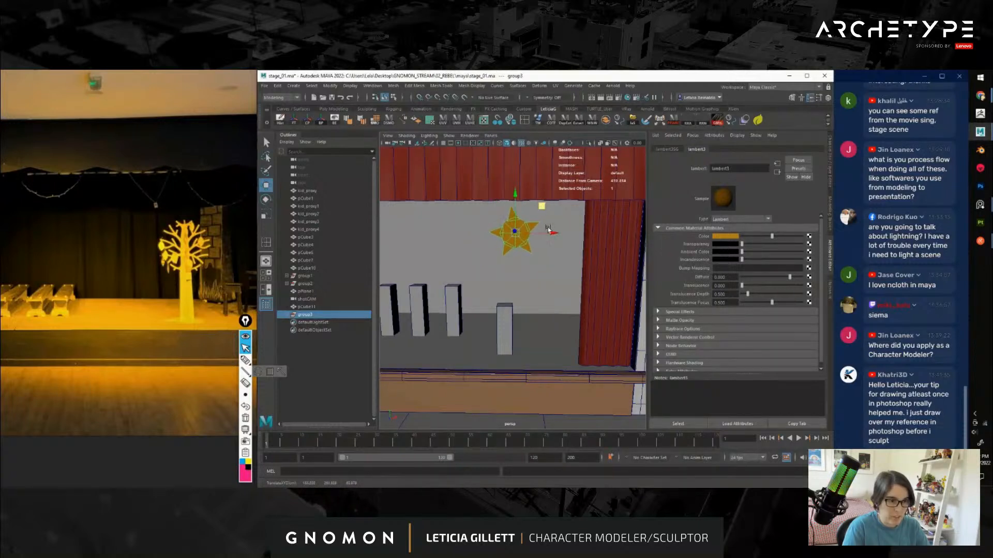
{"action": "key", "text": "e"}
{"action": "left_click_drag", "start_coordinate": [536, 260], "coordinate": [531, 234]}
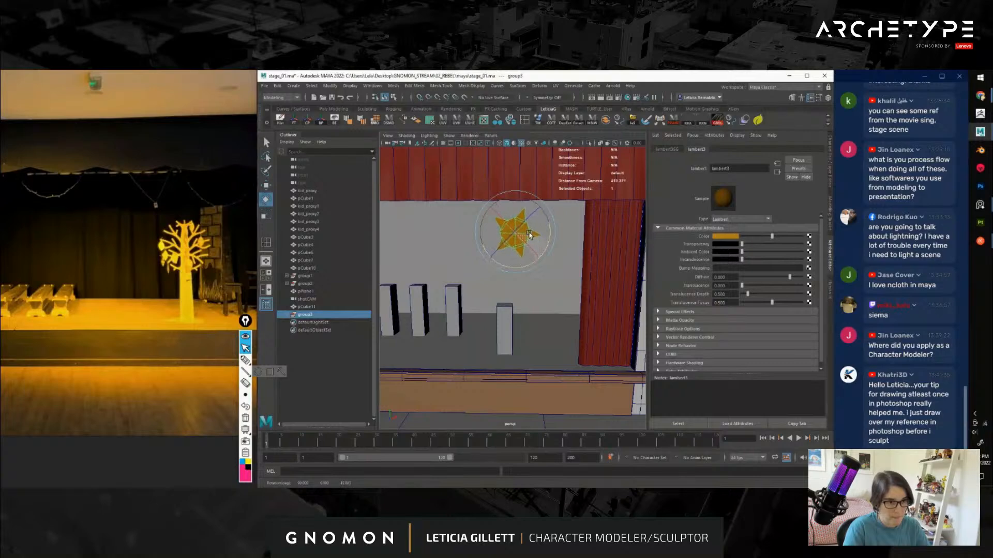
Rotate the star's triangles around the octagon and add a duplicate to form six evenly spaced points
{"action": "scroll", "coordinate": [533, 277], "scroll_direction": "down", "scroll_amount": 3}
{"action": "mouse_move", "coordinate": [534, 287]}
{"action": "left_mouse_down", "text": "alt"}
{"action": "mouse_move", "coordinate": [536, 279]}
{"action": "mouse_move", "coordinate": [524, 283]}
{"action": "mouse_move", "coordinate": [526, 310]}
{"action": "mouse_move", "coordinate": [534, 281]}
{"action": "left_mouse_up", "text": "alt"}
{"action": "scroll", "coordinate": [524, 283], "scroll_direction": "up", "scroll_amount": 3}
{"action": "key", "text": "f"}
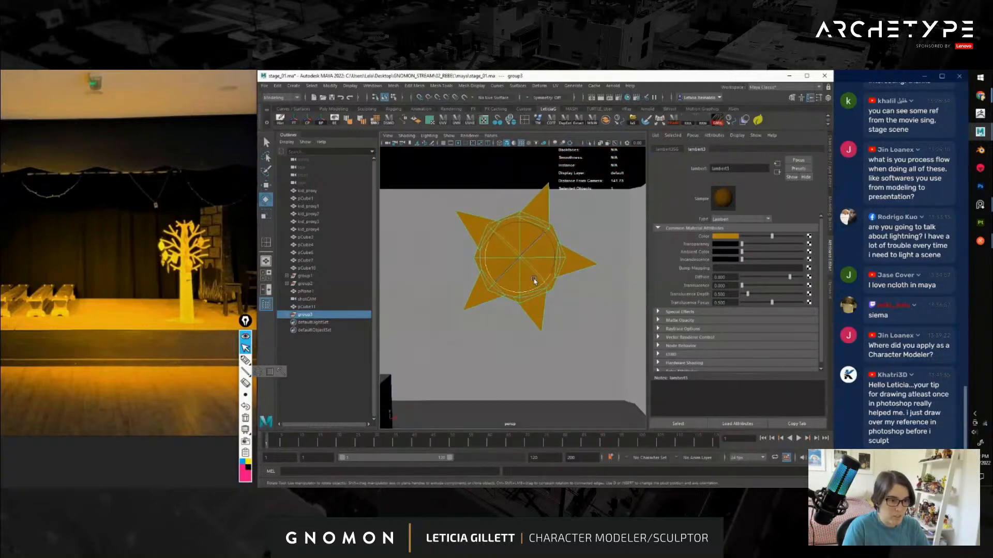
{"action": "left_click", "coordinate": [535, 203]}
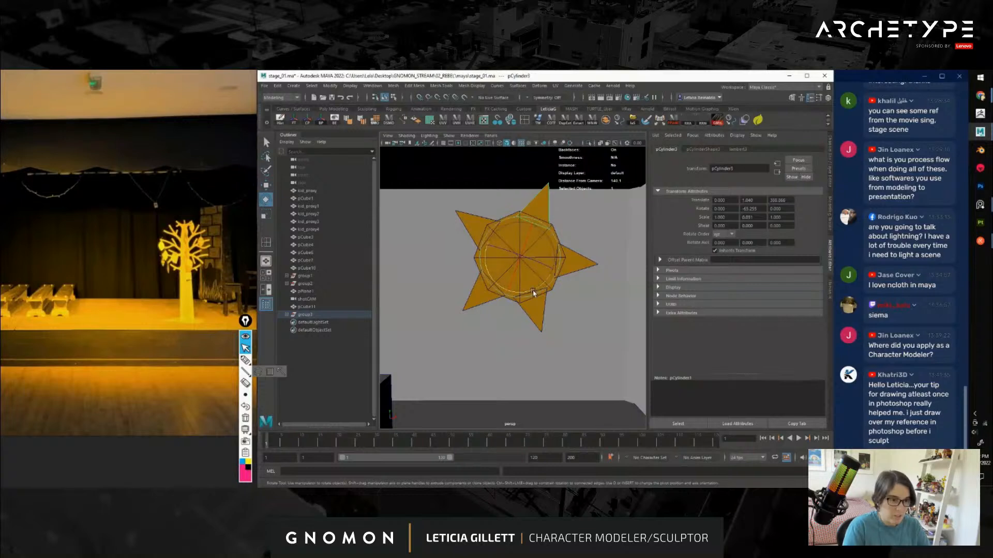
{"action": "left_click_drag", "start_coordinate": [533, 293], "coordinate": [480, 265]}
{"action": "left_click", "coordinate": [541, 323]}
{"action": "right_click_drag", "start_coordinate": [589, 292], "coordinate": [525, 216], "text": "alt"}
{"action": "left_click", "coordinate": [525, 215]}
{"action": "left_click_drag", "start_coordinate": [533, 263], "coordinate": [614, 290], "text": "alt"}
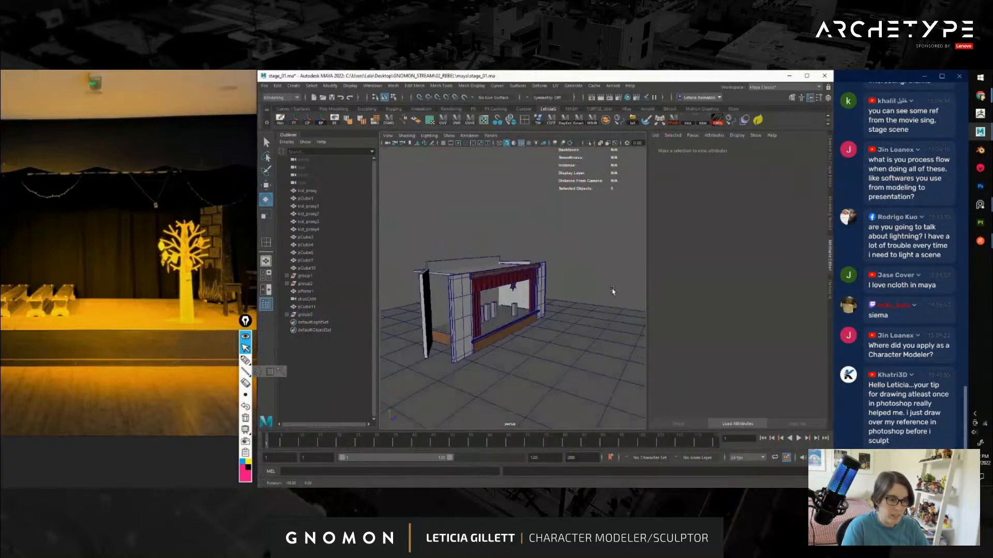
Move the whole star group back along Z, deeper into the stage
{"action": "right_click_drag", "start_coordinate": [613, 291], "coordinate": [646, 305], "text": "alt"}
{"action": "left_click", "coordinate": [322, 315]}
{"action": "key", "text": "w"}
{"action": "left_click_drag", "start_coordinate": [468, 321], "coordinate": [495, 306], "text": "alt"}
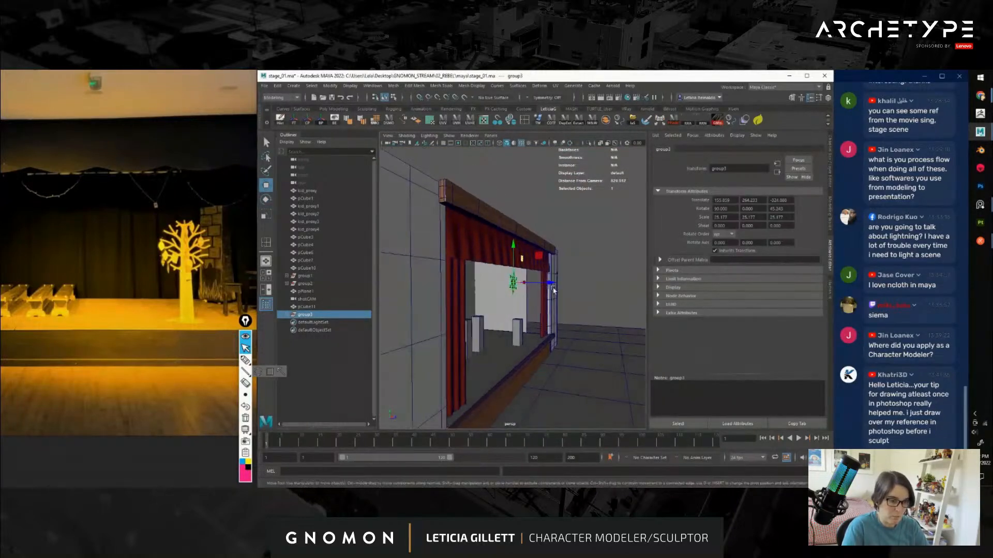
{"action": "left_click_drag", "start_coordinate": [545, 283], "coordinate": [526, 285]}
{"action": "left_click_drag", "start_coordinate": [555, 324], "coordinate": [523, 293], "text": "alt"}
Look through shotCAM to move the star higher and further back on the stage, and return to the perspective view
{"action": "key", "text": "space"}
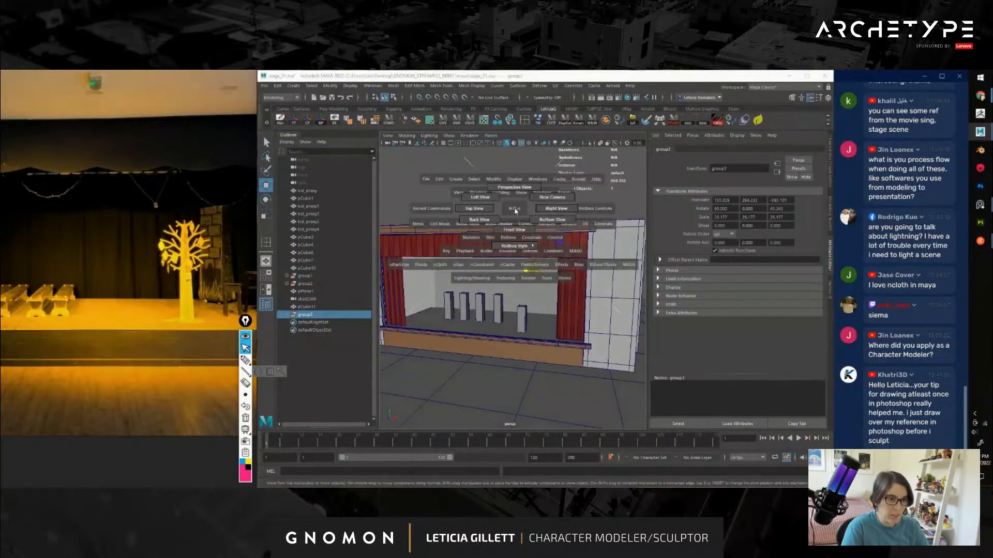
{"action": "left_click_drag", "start_coordinate": [514, 211], "coordinate": [515, 210]}
{"action": "left_click", "coordinate": [491, 135]}
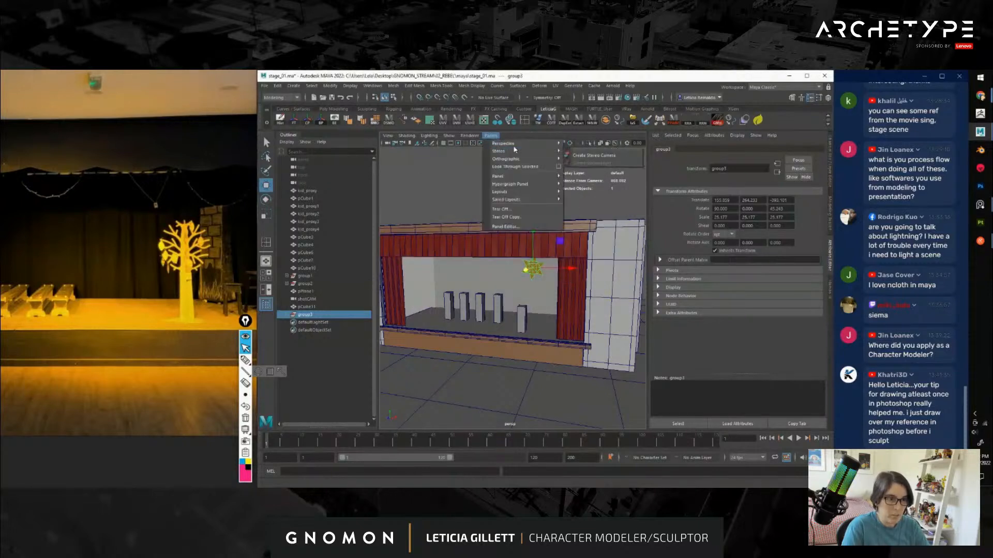
{"action": "left_click", "coordinate": [588, 154]}
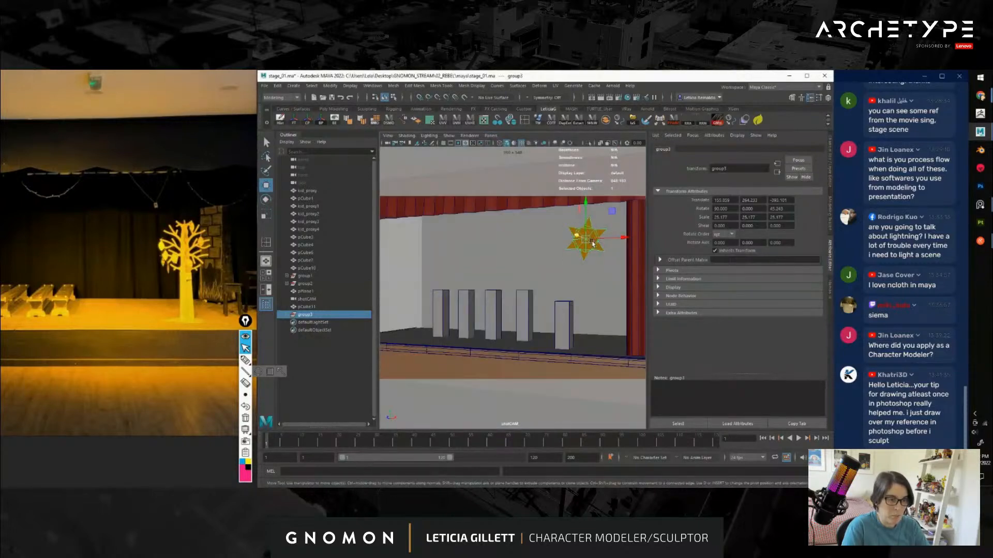
{"action": "left_click_drag", "start_coordinate": [577, 236], "coordinate": [622, 235]}
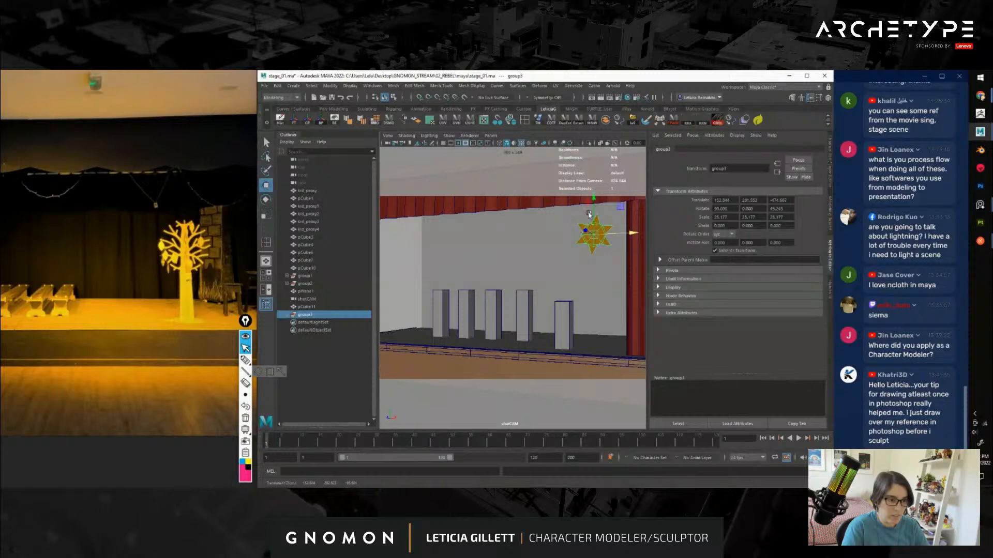
{"action": "key", "text": "space"}
{"action": "left_click_drag", "start_coordinate": [515, 280], "coordinate": [536, 288]}
{"action": "left_click", "coordinate": [492, 208]}
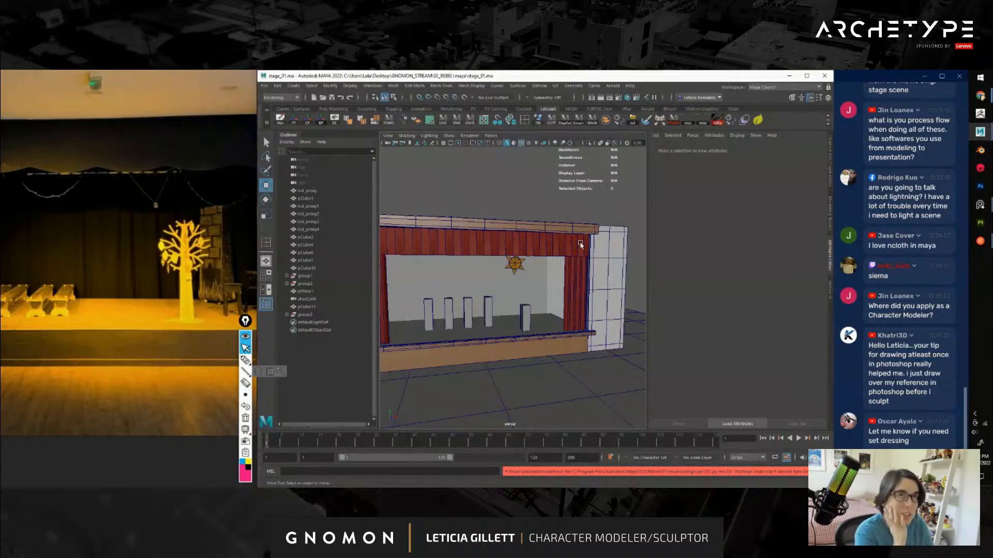
Examine the star's placement behind the curtains and the surrounding walls and trim from several angles
{"action": "left_click_drag", "start_coordinate": [546, 244], "coordinate": [489, 358], "text": "alt"}
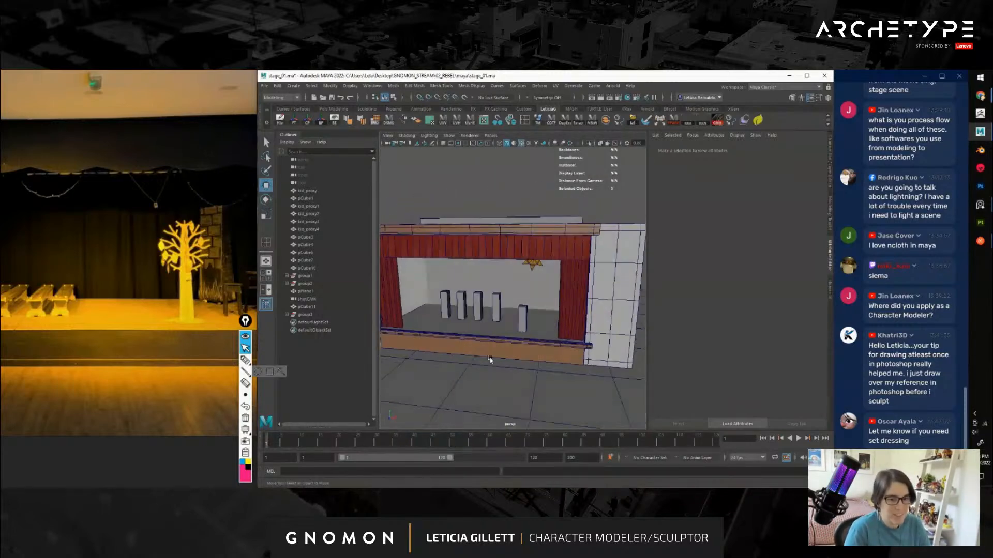
{"action": "left_click", "coordinate": [310, 316]}
{"action": "key", "text": "f"}
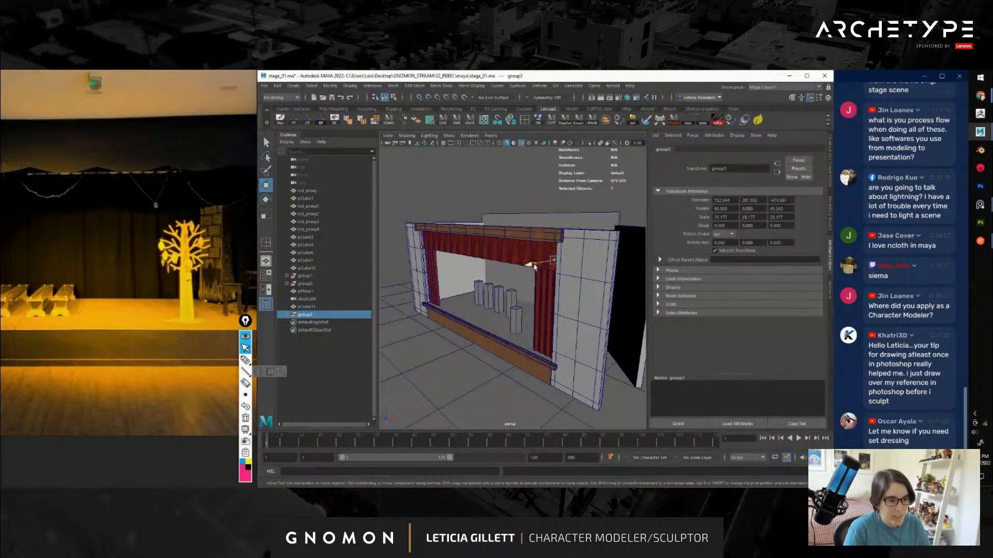
{"action": "left_click_drag", "start_coordinate": [528, 269], "coordinate": [546, 309], "text": "alt"}
{"action": "left_click", "coordinate": [547, 309]}
{"action": "left_click_drag", "start_coordinate": [576, 223], "coordinate": [481, 259]}
{"action": "left_click", "coordinate": [619, 232]}
{"action": "middle_click_drag", "start_coordinate": [498, 328], "coordinate": [525, 295], "text": "alt"}
{"action": "scroll", "coordinate": [525, 295], "scroll_direction": "up", "scroll_amount": 5}
{"action": "left_click_drag", "start_coordinate": [525, 295], "coordinate": [499, 308], "text": "alt"}
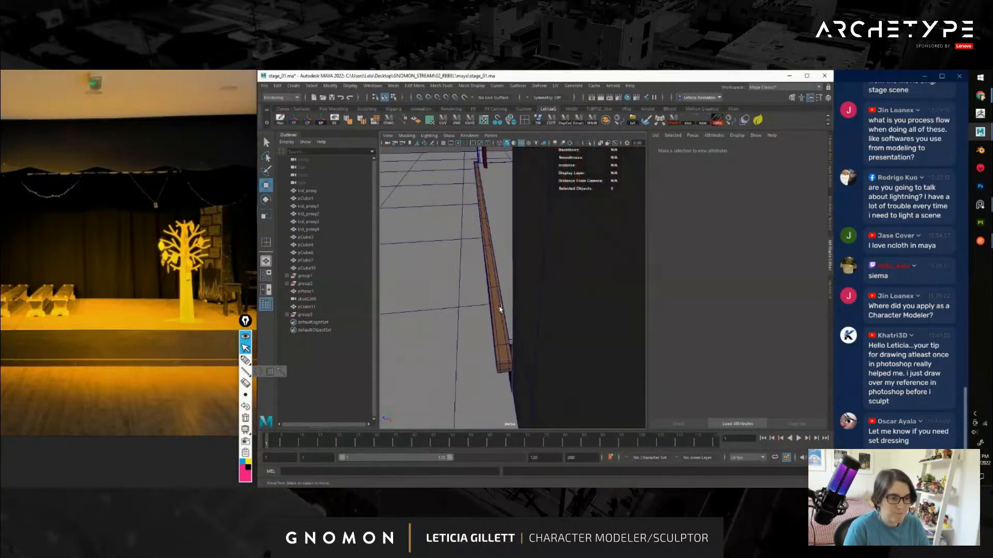
{"action": "left_click", "coordinate": [500, 309]}
{"action": "left_click_drag", "start_coordinate": [448, 191], "coordinate": [450, 190]}
{"action": "scroll", "coordinate": [470, 276], "scroll_direction": "down", "scroll_amount": 8}
{"action": "left_click_drag", "start_coordinate": [470, 276], "coordinate": [590, 273], "text": "alt"}
{"action": "left_click", "coordinate": [589, 272]}
{"action": "scroll", "coordinate": [540, 298], "scroll_direction": "up", "scroll_amount": 5}
{"action": "mouse_move", "coordinate": [507, 289]}
{"action": "left_mouse_down", "text": "alt"}
{"action": "mouse_move", "coordinate": [541, 298]}
{"action": "mouse_move", "coordinate": [512, 287]}
{"action": "left_mouse_up", "text": "alt"}
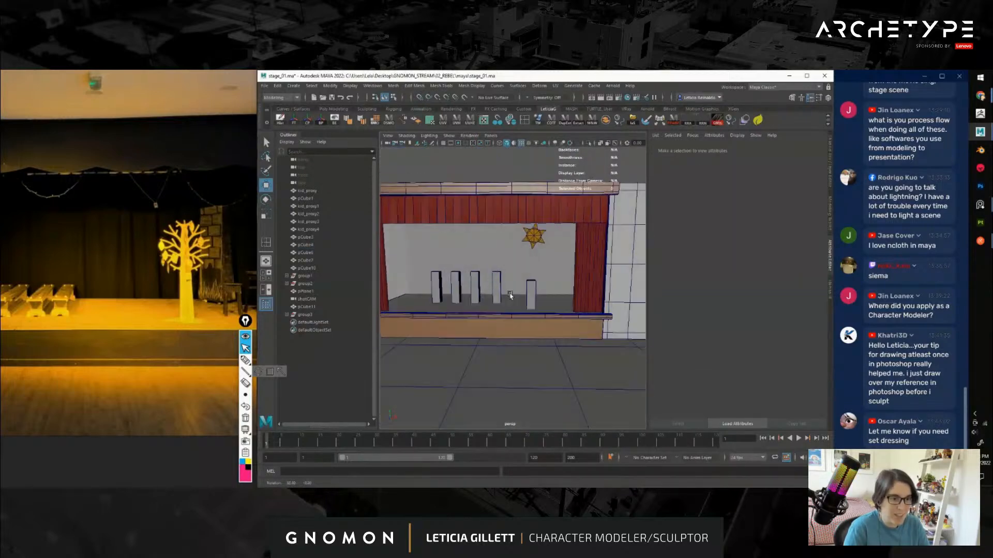
{"action": "scroll", "coordinate": [507, 284], "scroll_direction": "up", "scroll_amount": 5}
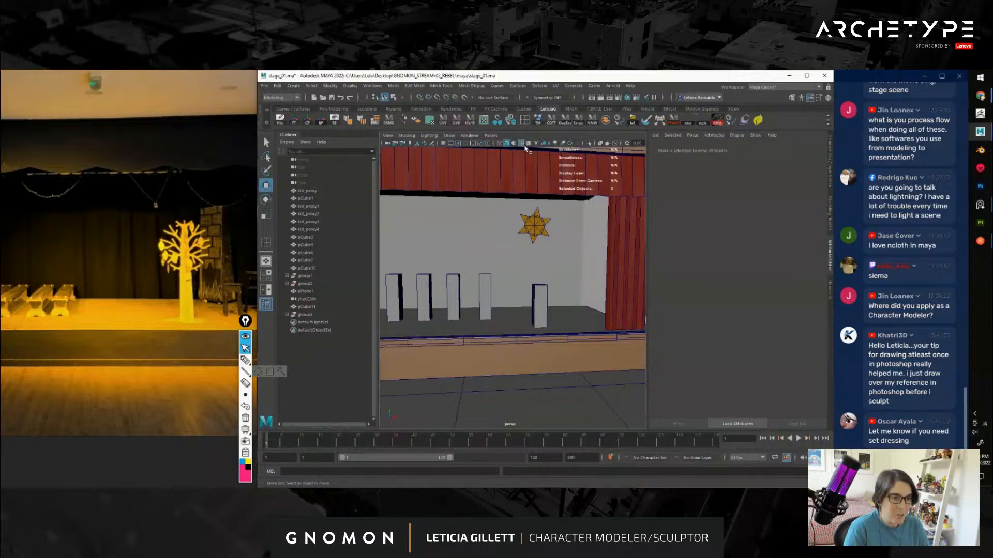
Hide the wireframe overlay to check the star in plain shading, and show it again
{"action": "left_click", "coordinate": [522, 144]}
{"action": "mouse_move", "coordinate": [565, 244]}
{"action": "left_mouse_down", "text": "alt"}
{"action": "mouse_move", "coordinate": [596, 254]}
{"action": "mouse_move", "coordinate": [565, 248]}
{"action": "left_mouse_up", "text": "alt"}
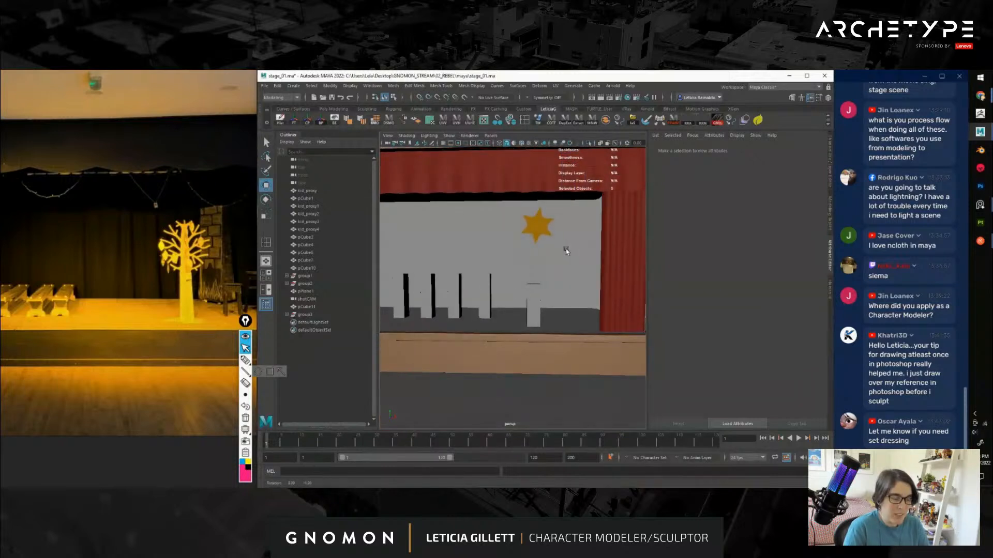
{"action": "left_click", "coordinate": [521, 143]}
Scale three alternate triangular points of the star individually to adjust their length
{"action": "scroll", "coordinate": [536, 294], "scroll_direction": "up", "scroll_amount": 8}
{"action": "scroll", "coordinate": [530, 233], "scroll_direction": "down", "scroll_amount": 2}
{"action": "scroll", "coordinate": [473, 180], "scroll_direction": "up", "scroll_amount": 5}
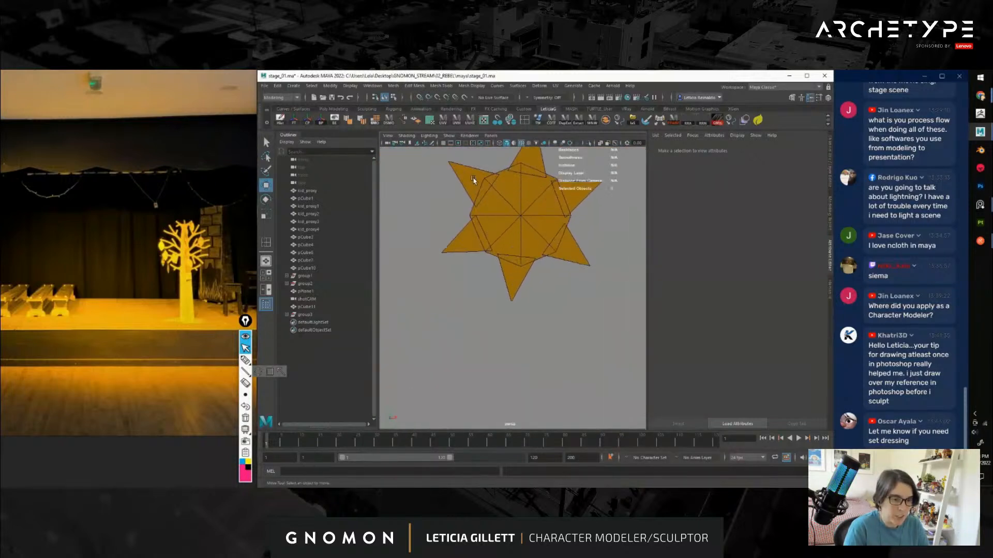
{"action": "left_click", "coordinate": [511, 194]}
{"action": "key", "text": "r"}
{"action": "left_click_drag", "start_coordinate": [546, 189], "coordinate": [539, 190]}
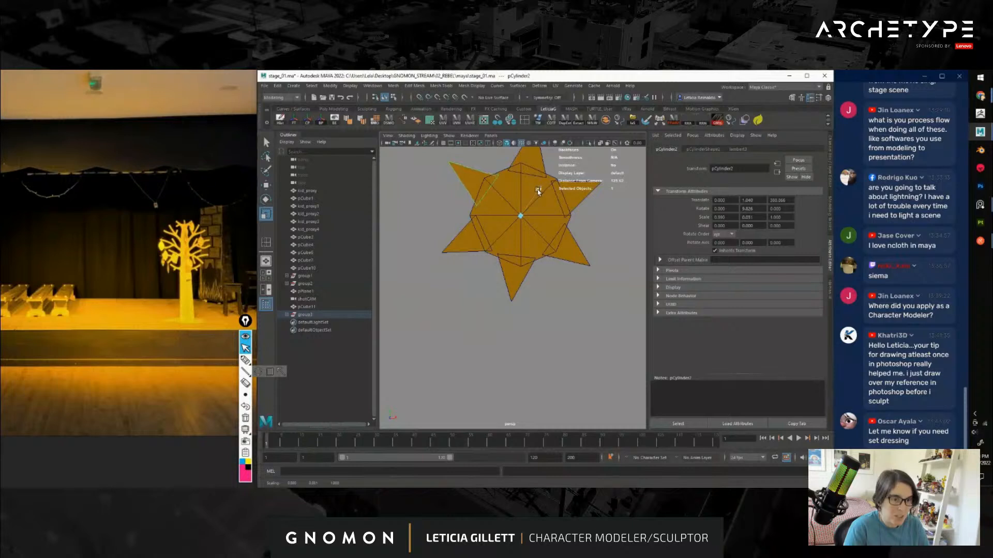
{"action": "left_click", "coordinate": [526, 280]}
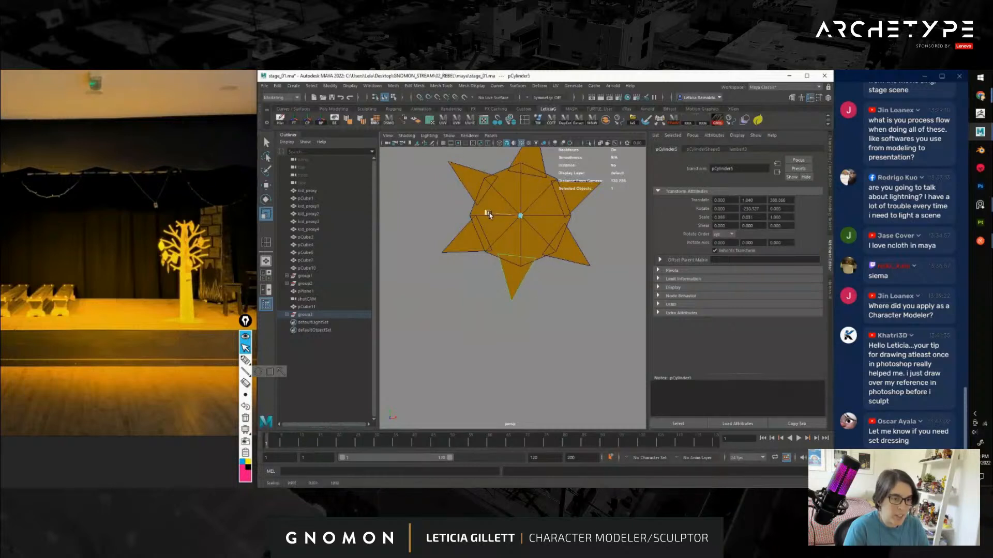
{"action": "left_click", "coordinate": [574, 202]}
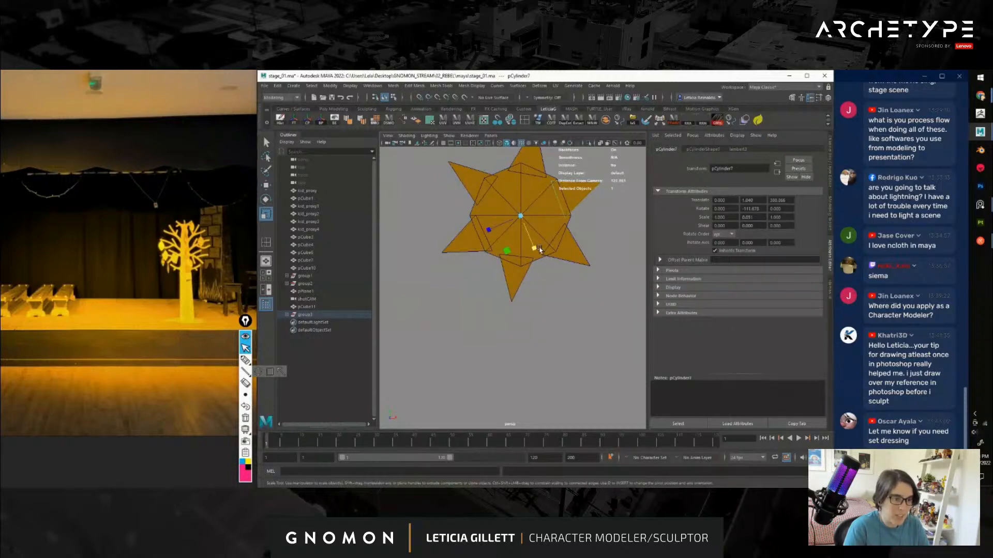
{"action": "left_click_drag", "start_coordinate": [539, 250], "coordinate": [526, 286]}
{"action": "scroll", "coordinate": [538, 247], "scroll_direction": "down", "scroll_amount": 15}
{"action": "left_click", "coordinate": [527, 203]}
{"action": "scroll", "coordinate": [526, 286], "scroll_direction": "up", "scroll_amount": 3}
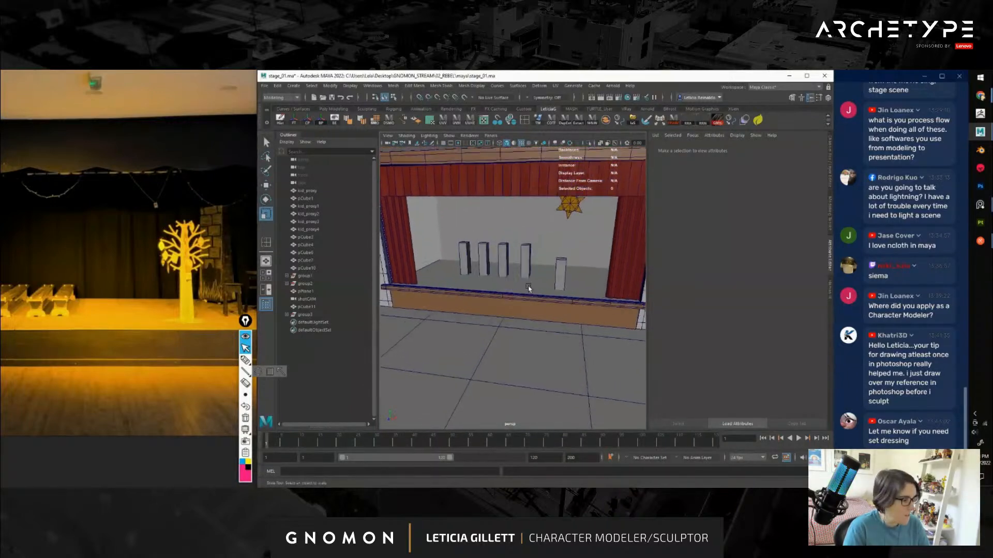
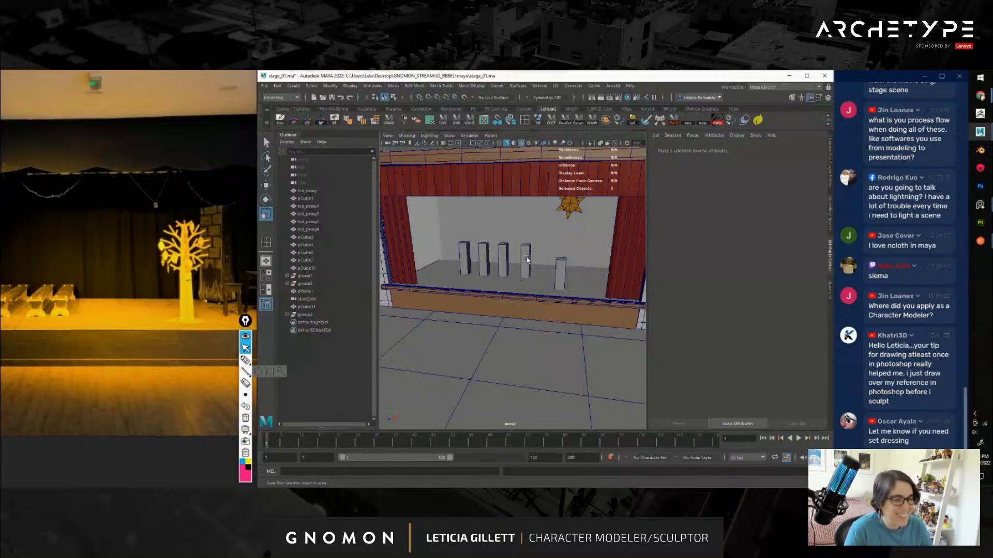
Adjust individual vertices along the lower edge of the upper red curtain valance to make its hem uneven
{"action": "scroll", "coordinate": [527, 260], "scroll_direction": "down", "scroll_amount": 5}
{"action": "left_click_drag", "start_coordinate": [527, 261], "coordinate": [586, 290], "text": "alt"}
{"action": "left_click_drag", "start_coordinate": [625, 310], "coordinate": [528, 279], "text": "alt"}
{"action": "right_click_drag", "start_coordinate": [486, 279], "coordinate": [517, 278], "text": "alt"}
{"action": "middle_click_drag", "start_coordinate": [535, 266], "coordinate": [538, 296], "text": "alt"}
{"action": "left_click_drag", "start_coordinate": [538, 296], "coordinate": [577, 299], "text": "alt"}
{"action": "scroll", "coordinate": [569, 298], "scroll_direction": "up", "scroll_amount": 5}
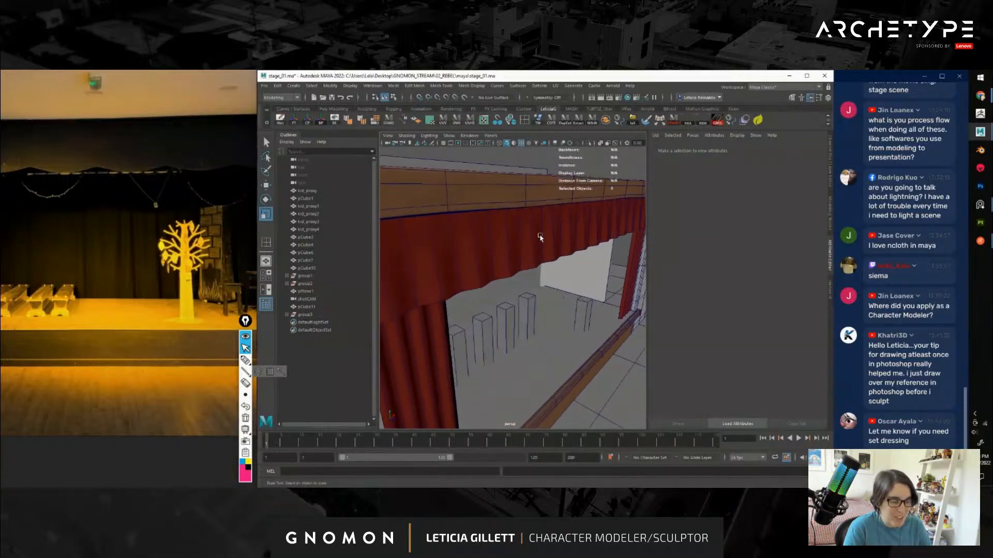
{"action": "right_click_drag", "start_coordinate": [540, 239], "coordinate": [459, 283]}
{"action": "left_click", "coordinate": [492, 279]}
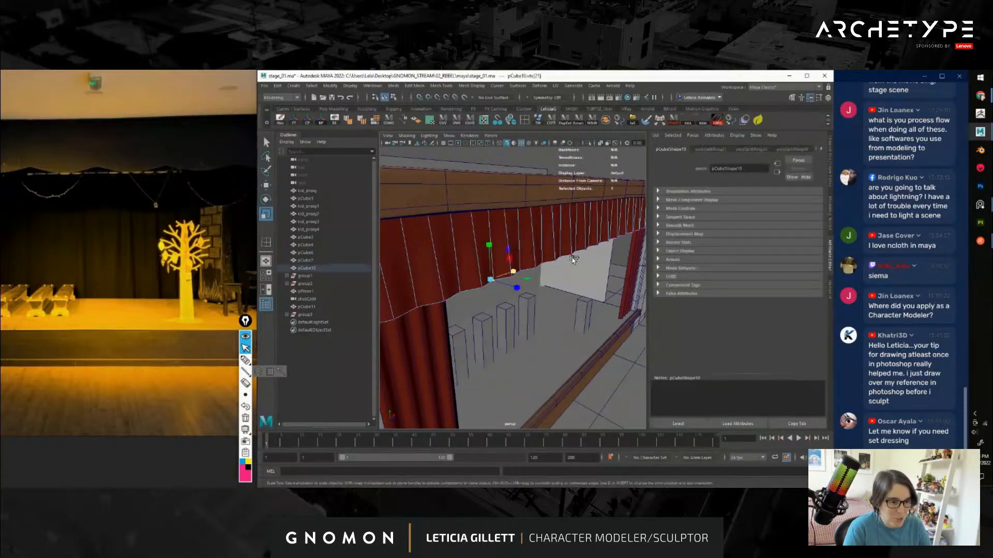
{"action": "left_click_drag", "start_coordinate": [572, 257], "coordinate": [544, 272], "text": "alt"}
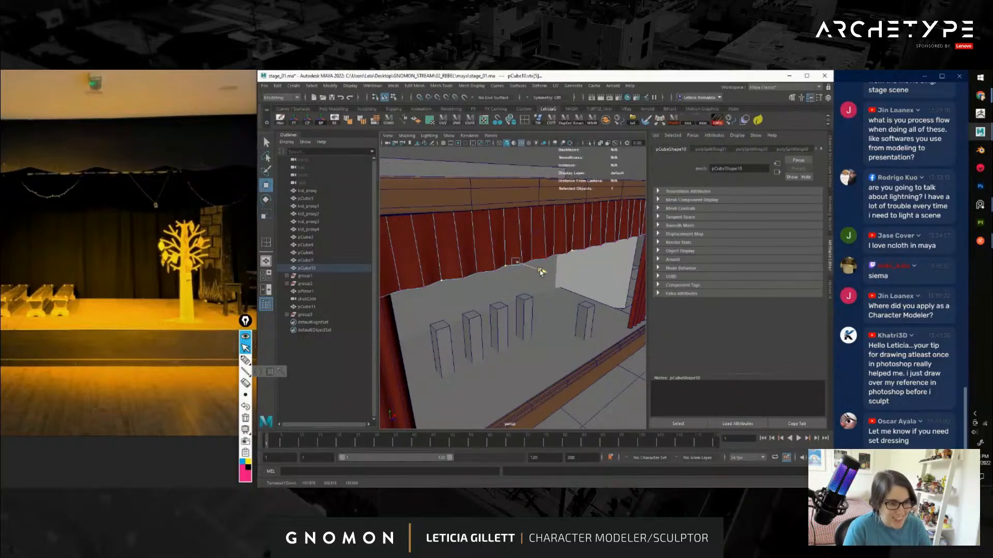
{"action": "left_click_drag", "start_coordinate": [577, 274], "coordinate": [570, 250], "text": "alt"}
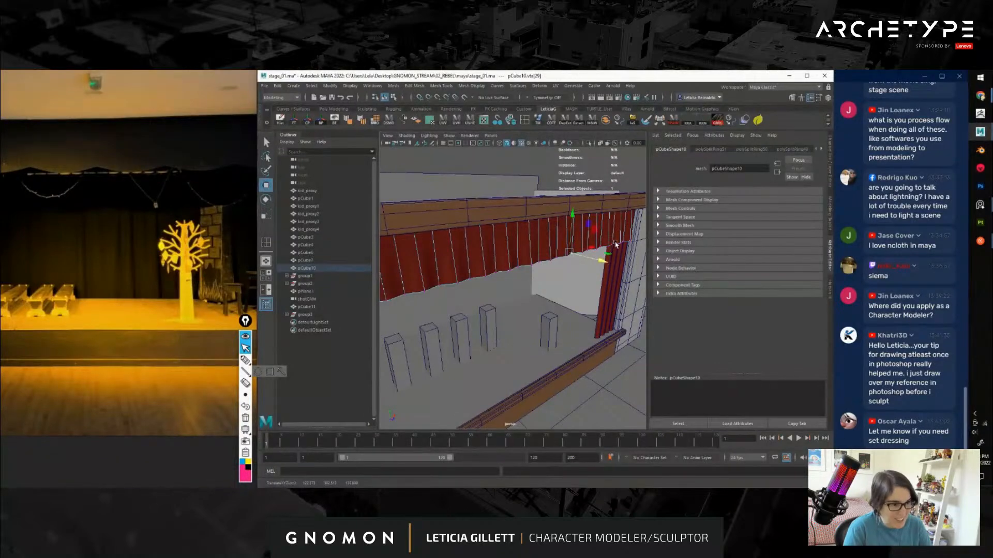
{"action": "left_click_drag", "start_coordinate": [641, 235], "coordinate": [592, 276], "text": "alt"}
{"action": "left_click", "coordinate": [589, 271]}
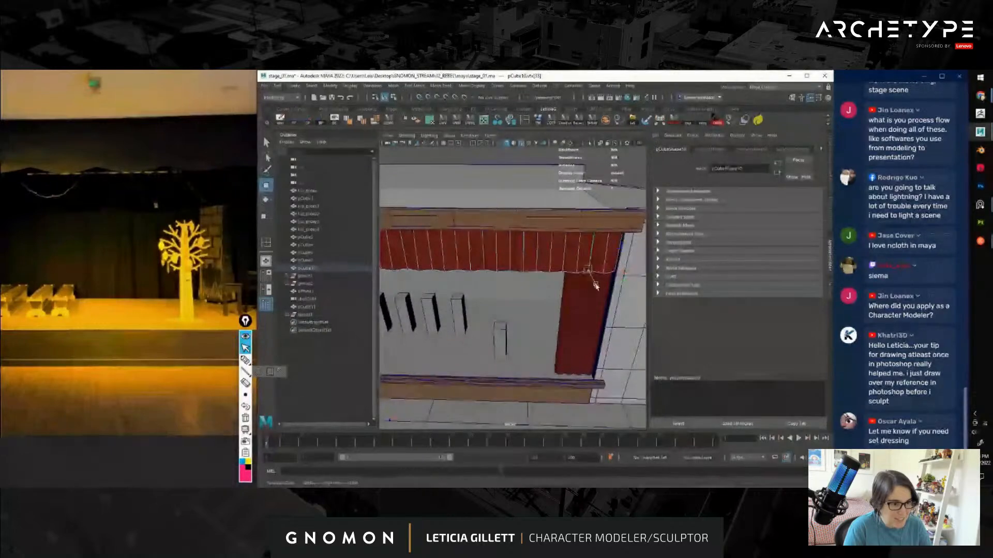
Return to object selection, deselect the valance and view the whole stage from the front
{"action": "right_click_drag", "start_coordinate": [540, 254], "coordinate": [580, 233]}
{"action": "key", "text": "a"}
{"action": "left_click", "coordinate": [492, 195]}
{"action": "left_click_drag", "start_coordinate": [492, 243], "coordinate": [533, 220], "text": "alt"}
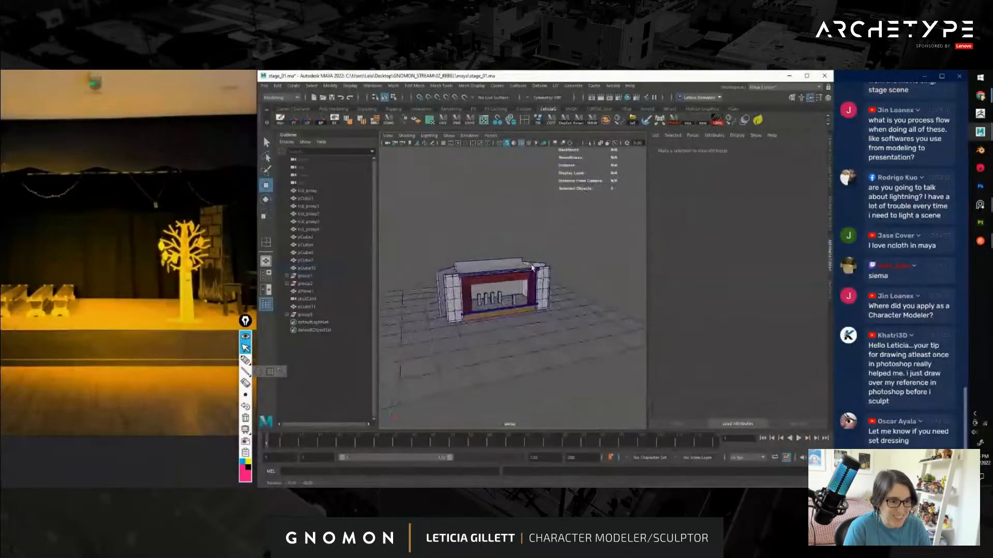
{"action": "scroll", "coordinate": [517, 311], "scroll_direction": "up", "scroll_amount": 8}
{"action": "left_click_drag", "start_coordinate": [517, 311], "coordinate": [558, 288], "text": "alt"}
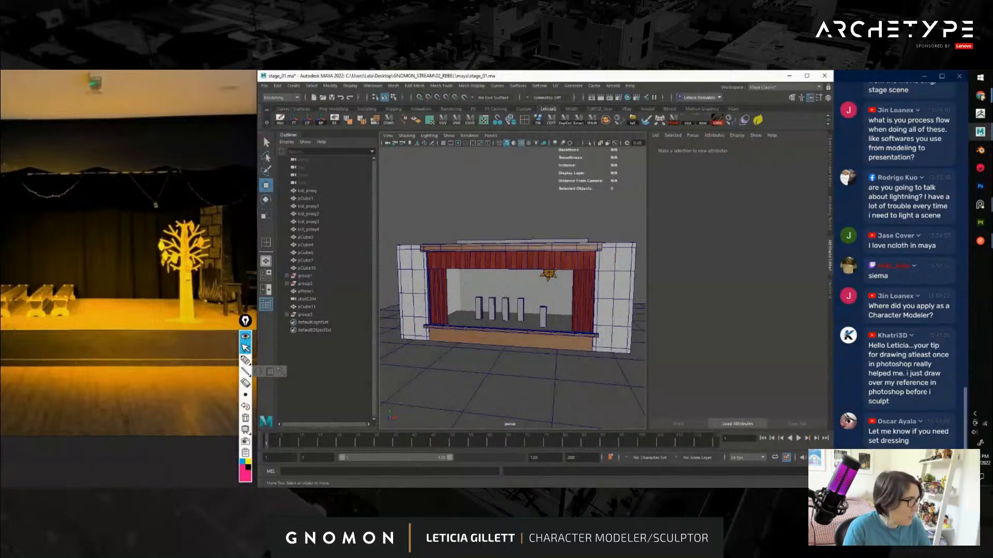
Switch to the Chrome browser, reposition its window and open the suggested ArtStation artist profile
{"action": "key", "text": "alt+Tab"}
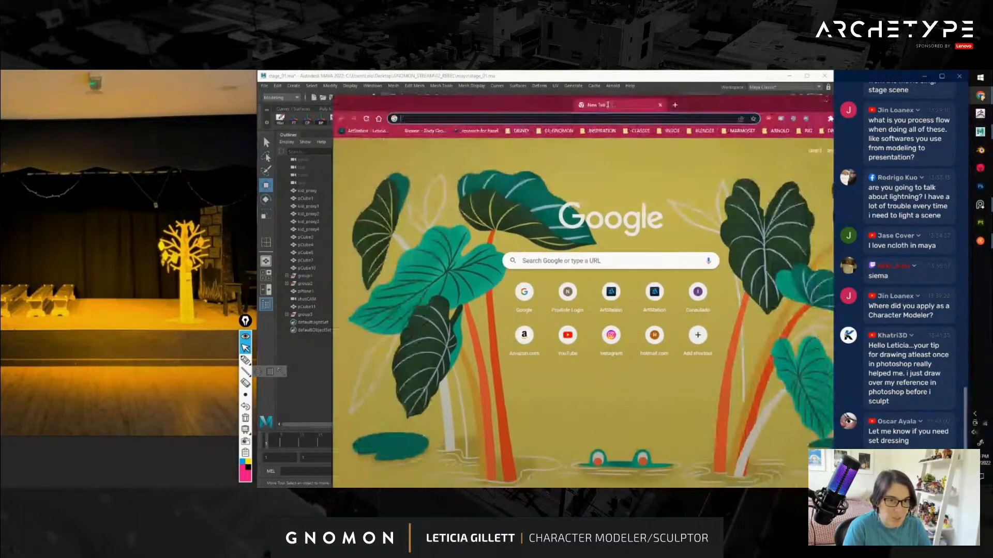
{"action": "left_click_drag", "start_coordinate": [608, 105], "coordinate": [487, 96]}
{"action": "type", "text": "art"}
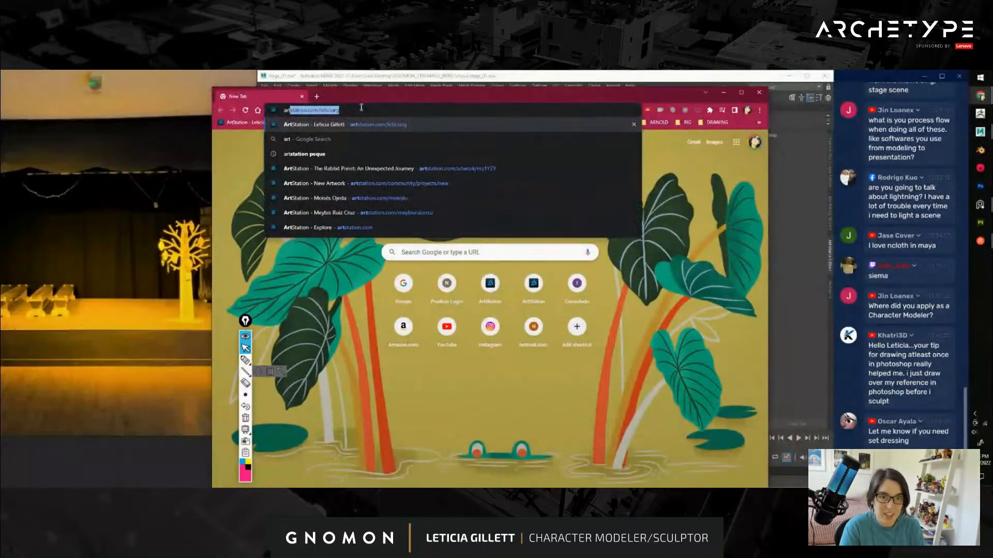
{"action": "key", "text": "Return"}
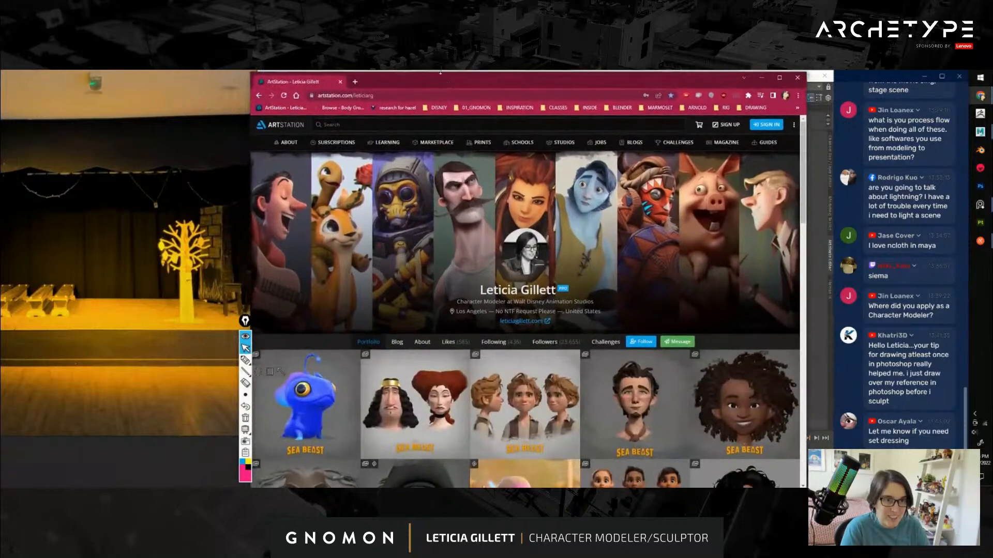
{"action": "key", "text": "alt+Tab"}
{"action": "left_click", "coordinate": [254, 91]}
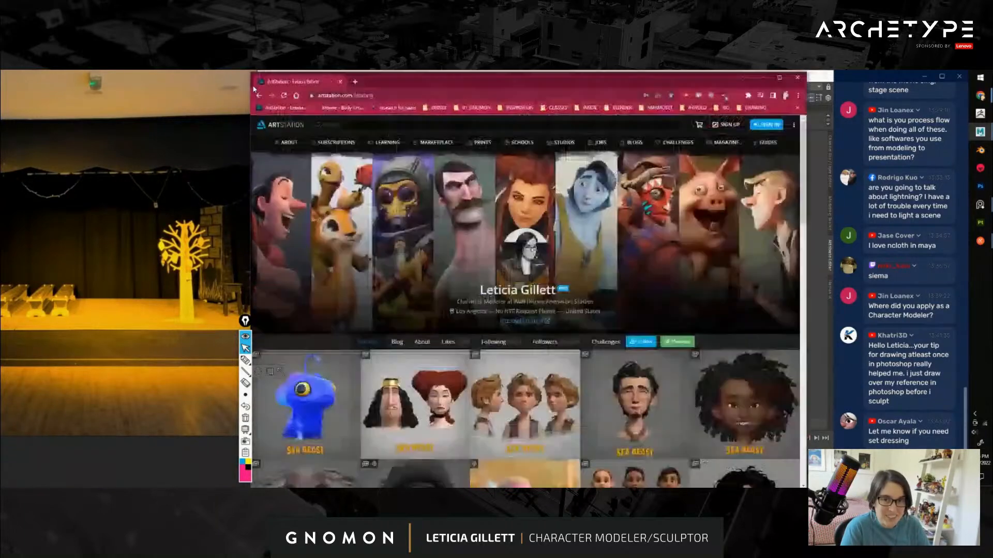
Search ArtStation for the artist mentioned in the chat by full name and open the first matching profile
{"action": "left_click", "coordinate": [343, 124]}
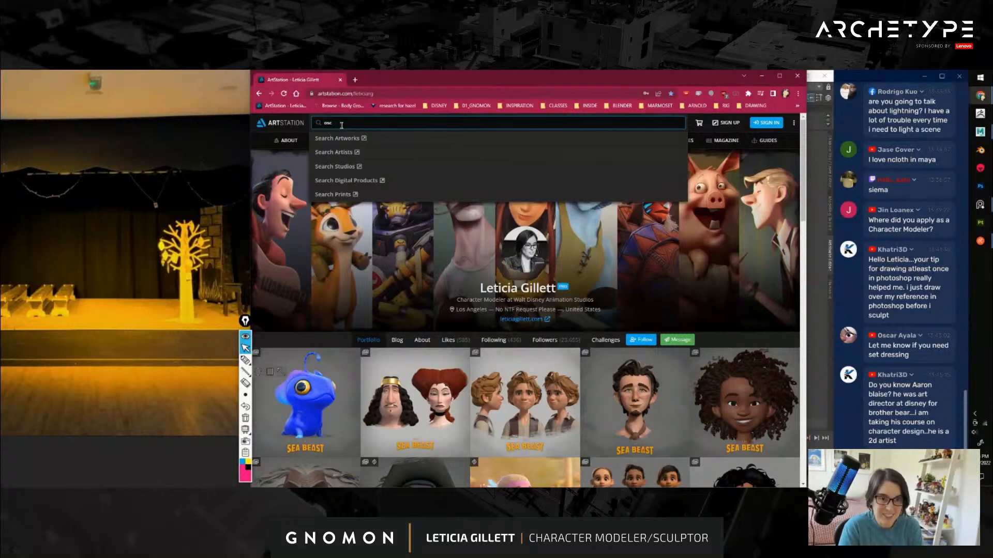
{"action": "type", "text": "oscar ay"}
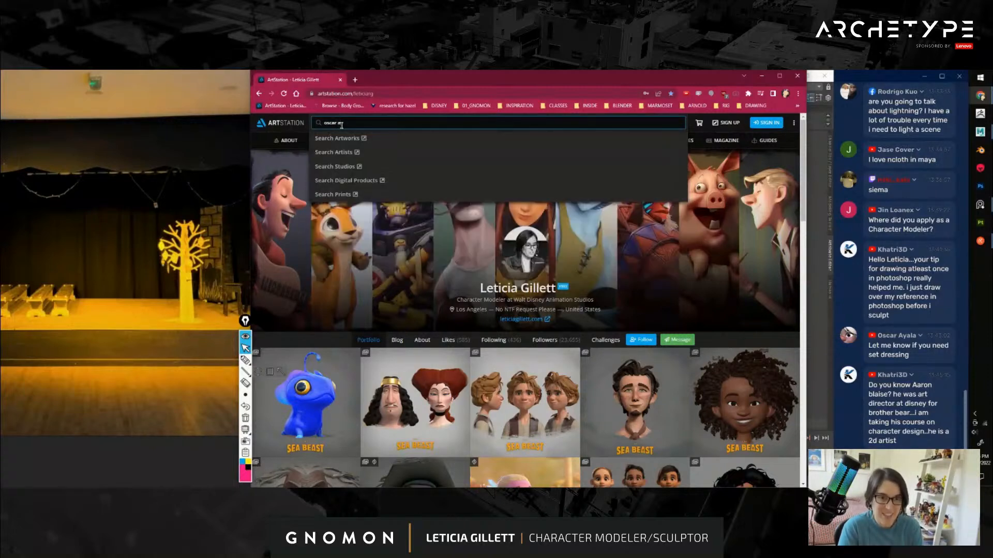
{"action": "type", "text": "ala"}
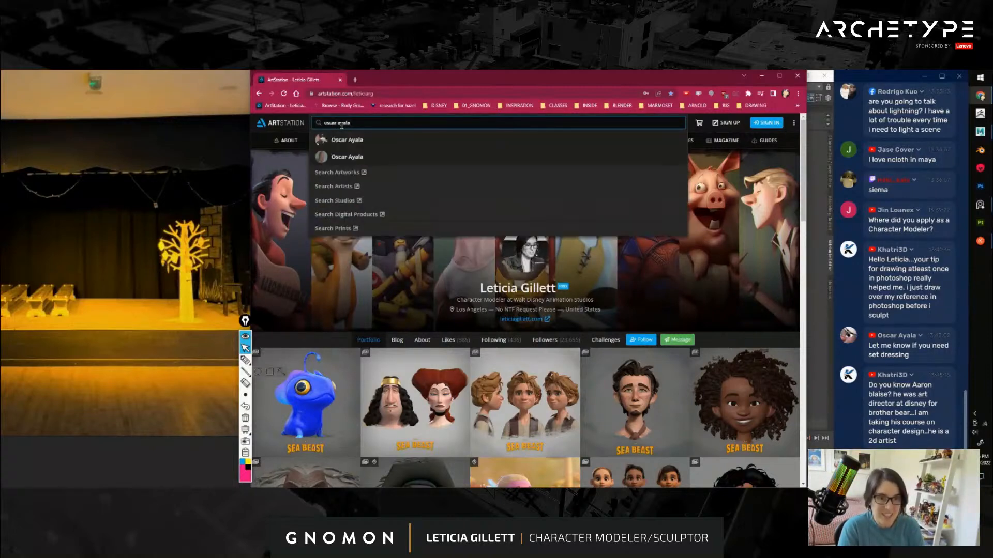
{"action": "left_click", "coordinate": [337, 139]}
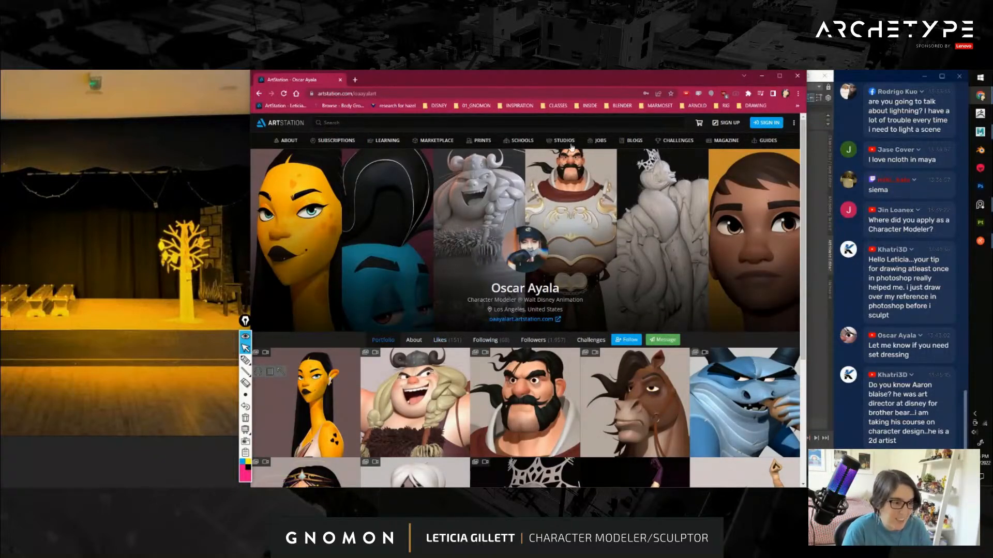
{"action": "left_click_drag", "start_coordinate": [515, 81], "coordinate": [498, 76]}
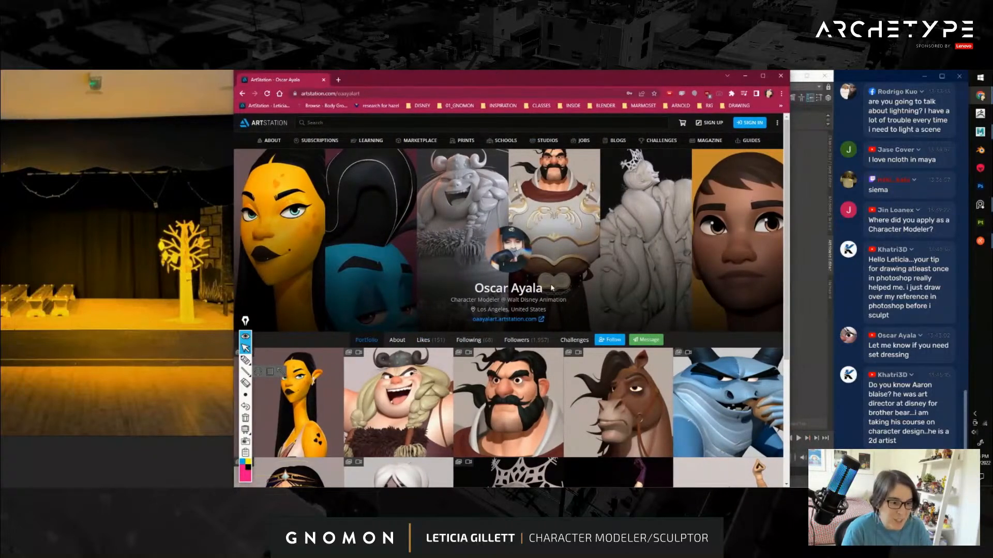
Browse the artist's portfolio thumbnails for character modeling work
{"action": "scroll", "coordinate": [552, 288], "scroll_direction": "down", "scroll_amount": 4}
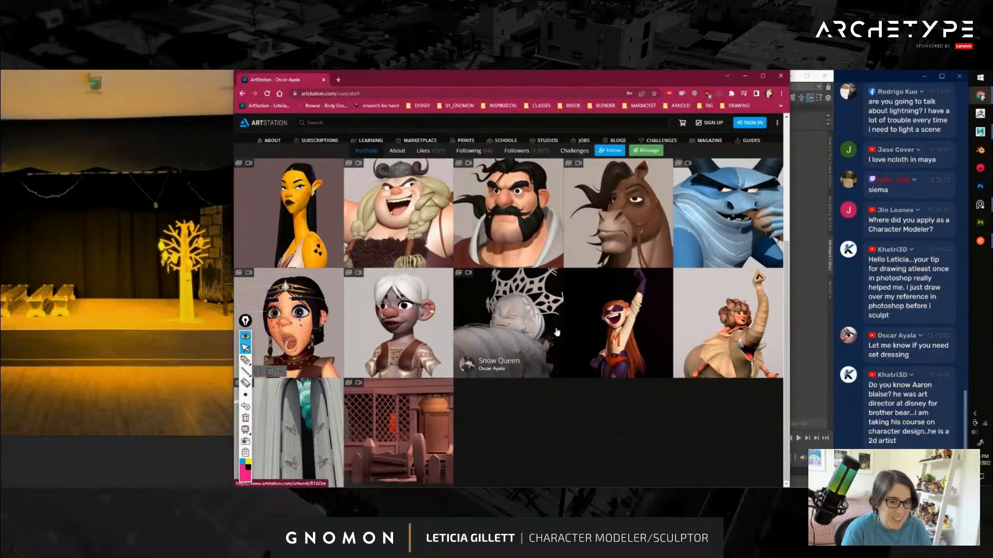
{"action": "scroll", "coordinate": [556, 332], "scroll_direction": "up", "scroll_amount": 1}
{"action": "scroll", "coordinate": [562, 323], "scroll_direction": "up", "scroll_amount": 2}
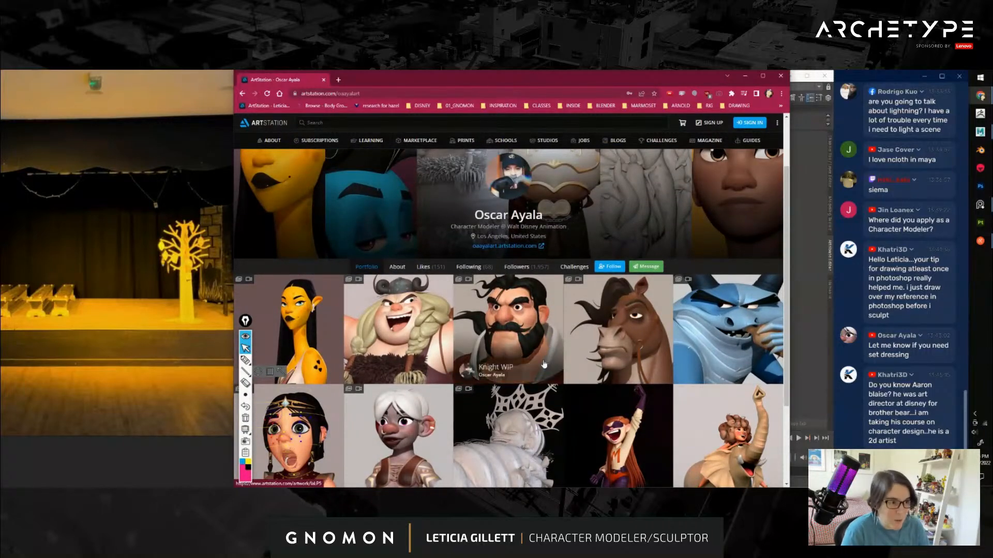
{"action": "scroll", "coordinate": [543, 364], "scroll_direction": "up", "scroll_amount": 2}
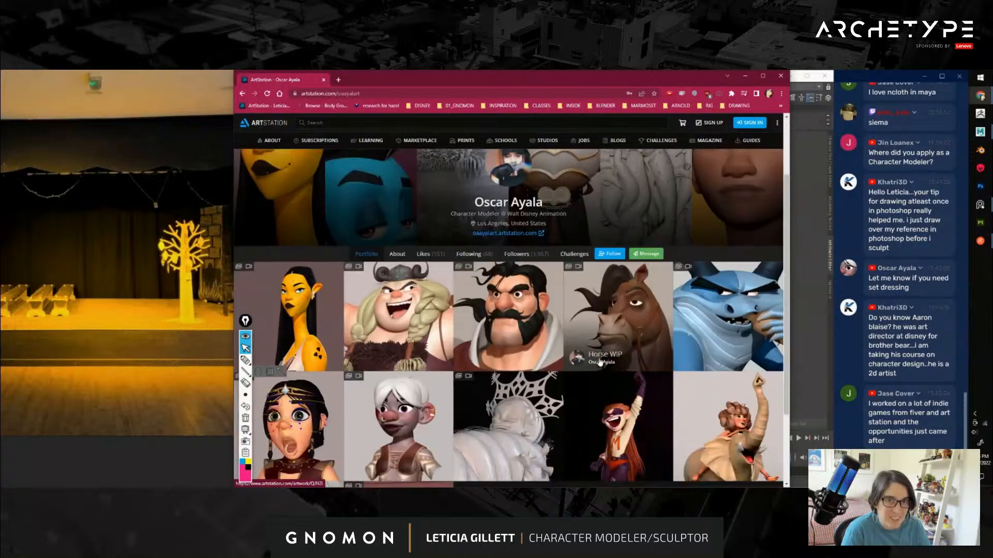
{"action": "scroll", "coordinate": [576, 351], "scroll_direction": "down", "scroll_amount": 4}
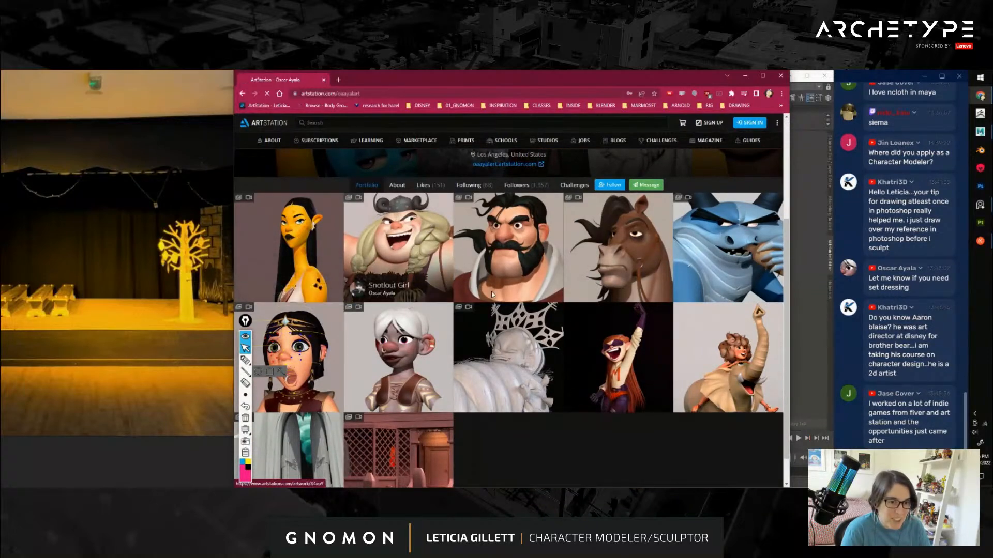
Open the Snotlout Girl project and examine its character renders down to the sea creature and torch details
{"action": "left_click", "coordinate": [406, 248]}
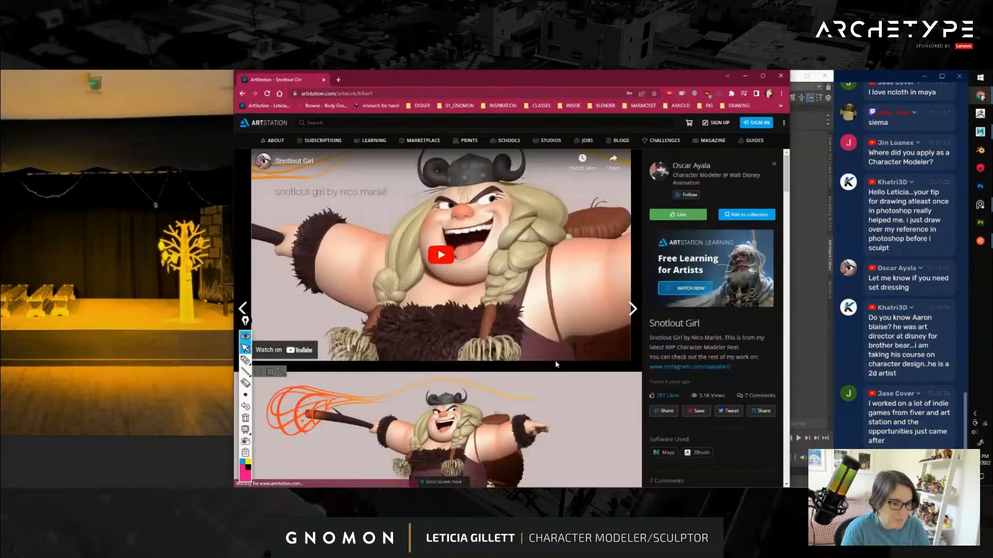
{"action": "scroll", "coordinate": [558, 365], "scroll_direction": "down", "scroll_amount": 4}
{"action": "scroll", "coordinate": [556, 360], "scroll_direction": "down", "scroll_amount": 8}
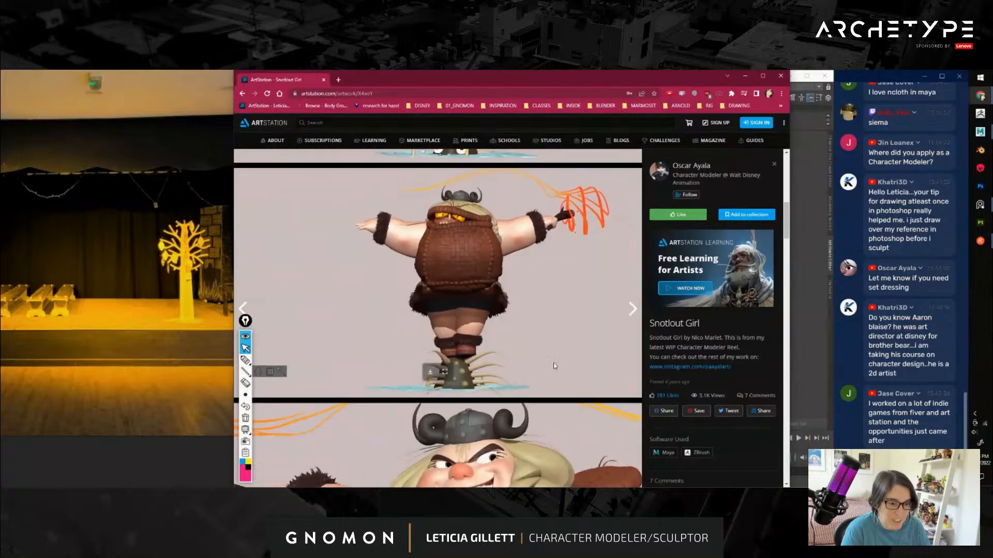
{"action": "scroll", "coordinate": [554, 365], "scroll_direction": "down", "scroll_amount": 3}
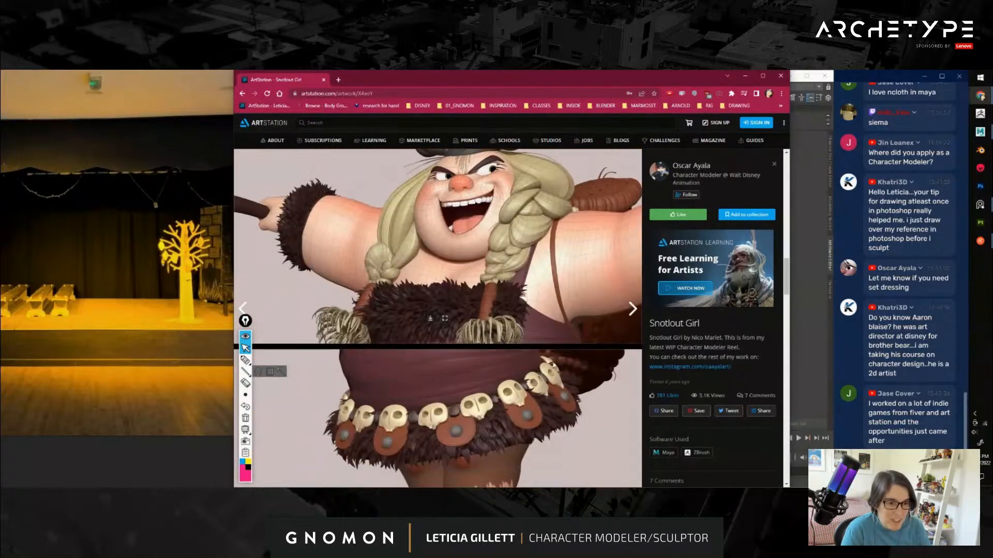
{"action": "scroll", "coordinate": [528, 318], "scroll_direction": "down", "scroll_amount": 8}
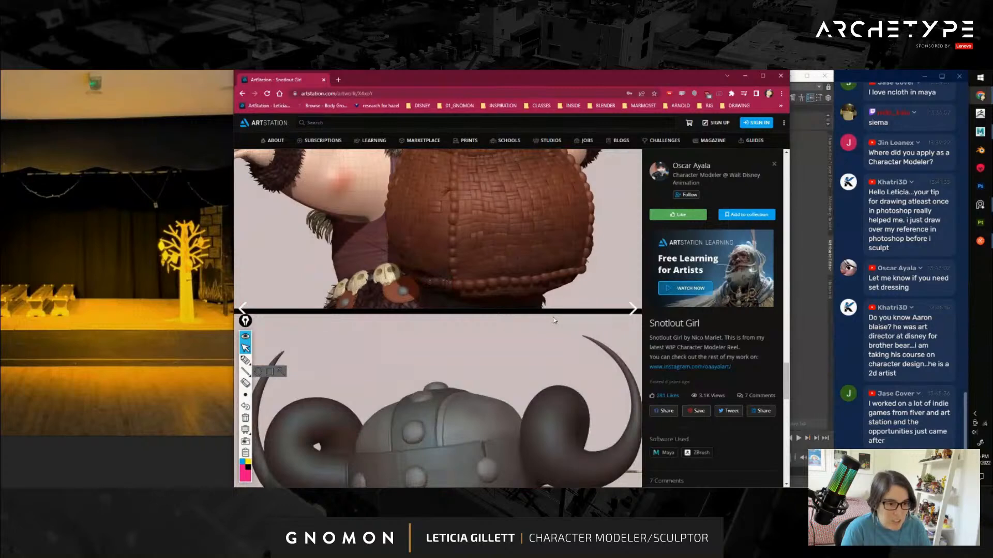
{"action": "scroll", "coordinate": [554, 320], "scroll_direction": "down", "scroll_amount": 10}
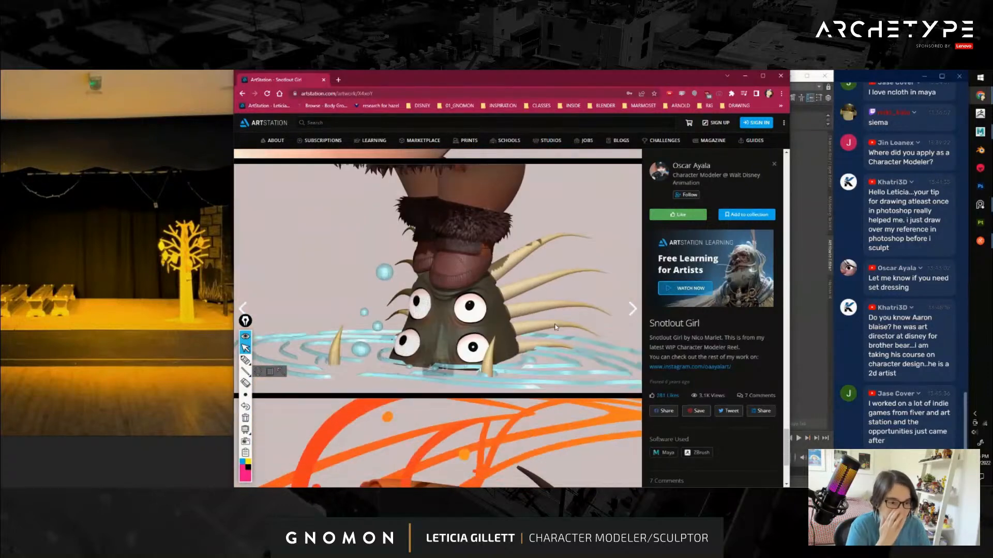
{"action": "scroll", "coordinate": [554, 327], "scroll_direction": "down", "scroll_amount": 3}
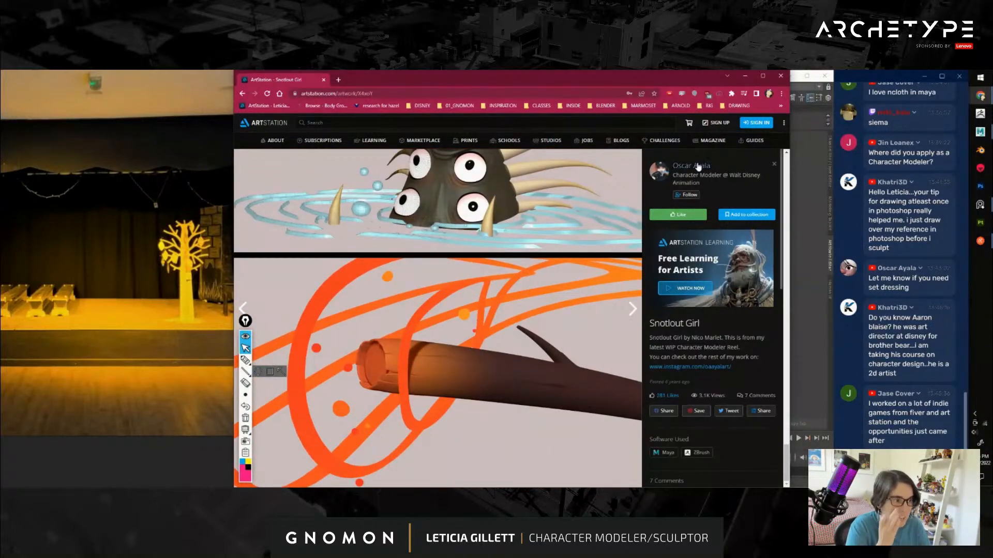
Return to the artist's portfolio page from the project, and close the browser to get back to Maya
{"action": "left_click", "coordinate": [698, 166]}
{"action": "scroll", "coordinate": [587, 269], "scroll_direction": "down", "scroll_amount": 2}
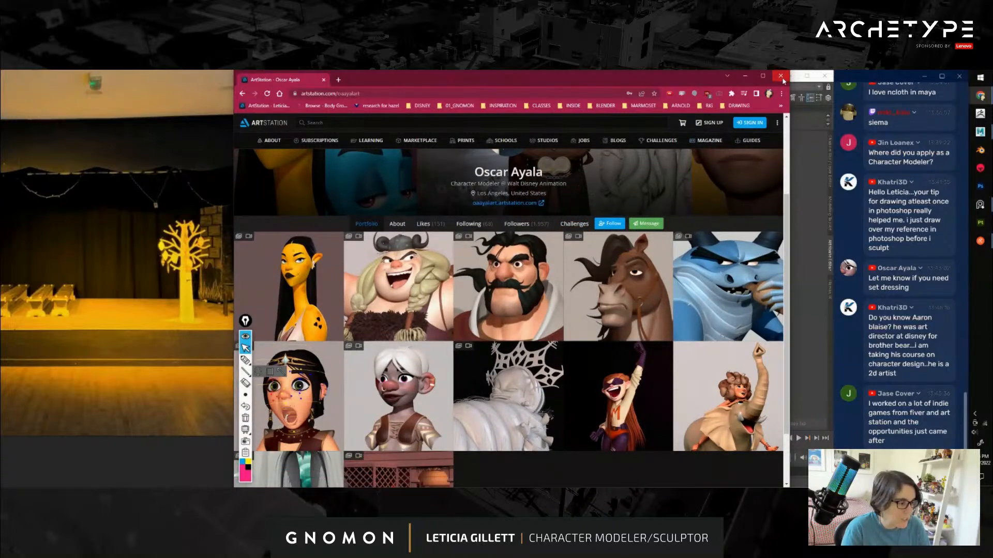
{"action": "left_click", "coordinate": [781, 77]}
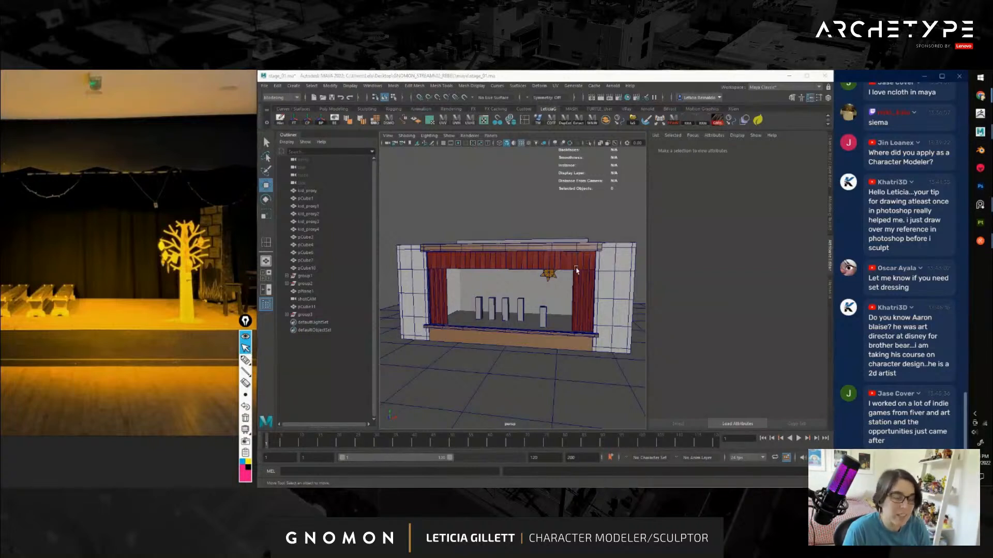
Select the wooden trim beam above the curtains and adjust its vertices slightly to break up its straight shape
{"action": "scroll", "coordinate": [548, 342], "scroll_direction": "down", "scroll_amount": 4}
{"action": "left_click_drag", "start_coordinate": [536, 338], "coordinate": [529, 318], "text": "alt"}
{"action": "scroll", "coordinate": [522, 334], "scroll_direction": "up", "scroll_amount": 4}
{"action": "scroll", "coordinate": [520, 333], "scroll_direction": "up", "scroll_amount": 3}
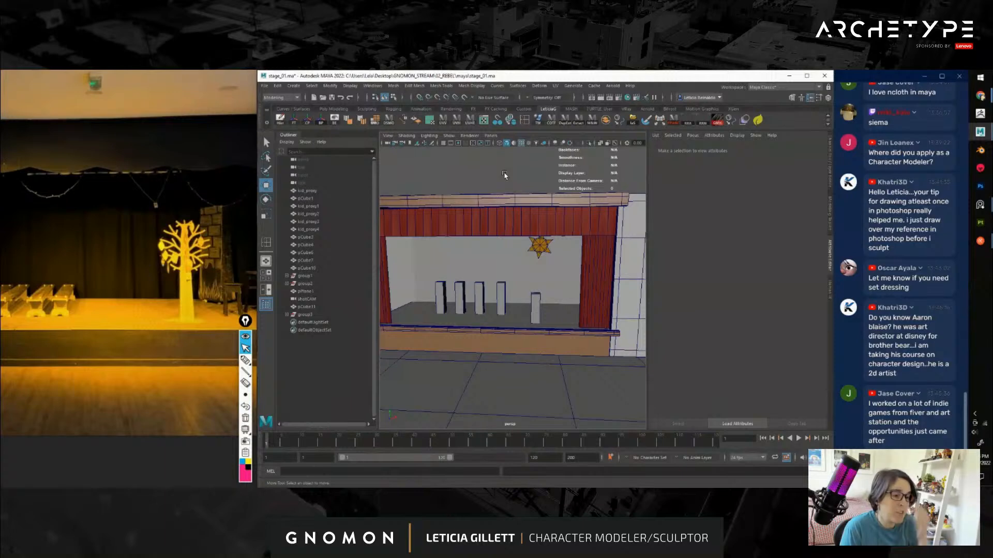
{"action": "left_click_drag", "start_coordinate": [531, 278], "coordinate": [503, 231], "text": "alt"}
{"action": "left_click", "coordinate": [503, 230]}
{"action": "right_click_drag", "start_coordinate": [514, 259], "coordinate": [570, 284], "text": "alt"}
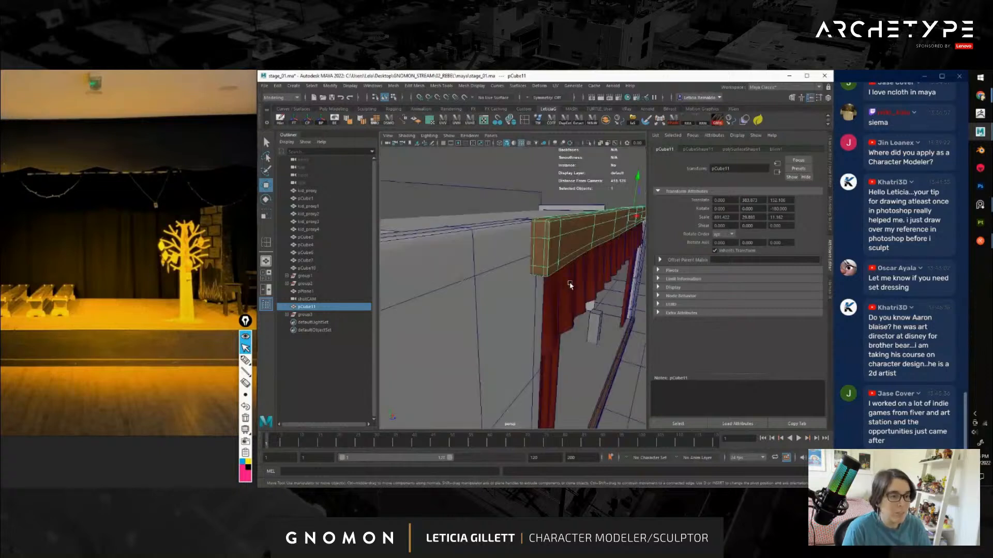
{"action": "left_click_drag", "start_coordinate": [569, 284], "coordinate": [539, 288], "text": "alt"}
{"action": "key", "text": "1"}
{"action": "right_click_drag", "start_coordinate": [483, 264], "coordinate": [438, 252]}
{"action": "left_click", "coordinate": [471, 271]}
{"action": "left_click_drag", "start_coordinate": [585, 260], "coordinate": [564, 246], "text": "alt"}
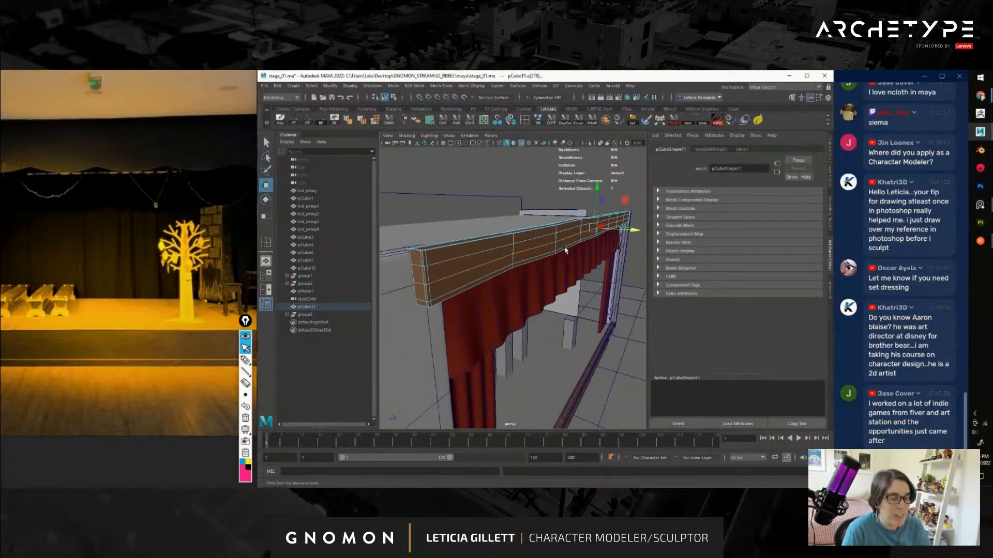
{"action": "right_click_drag", "start_coordinate": [564, 245], "coordinate": [568, 248], "text": "alt"}
{"action": "left_click", "coordinate": [506, 209]}
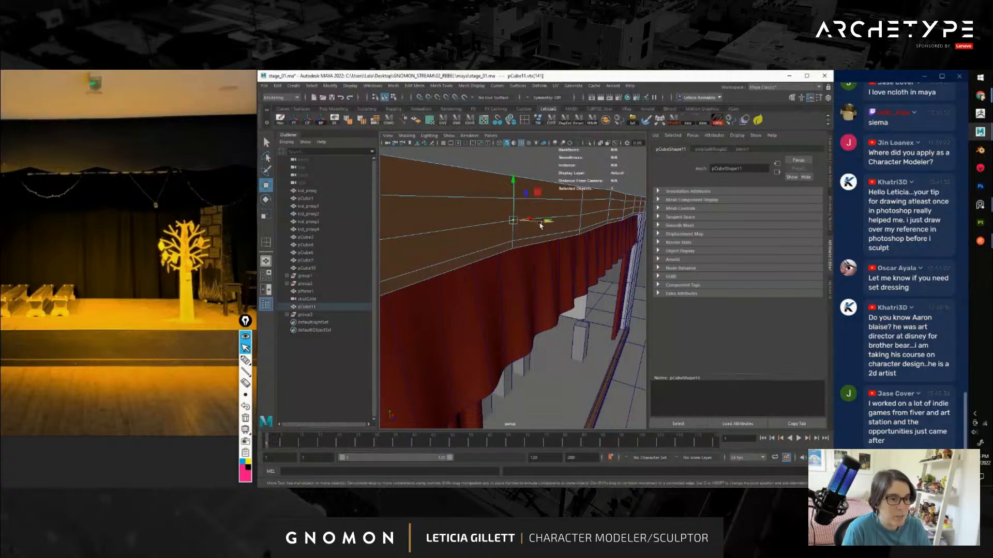
{"action": "left_click_drag", "start_coordinate": [538, 224], "coordinate": [539, 224]}
Leave vertex editing and compare the whole stage with a closer view of the tree in the reference photo
{"action": "right_click_drag", "start_coordinate": [579, 243], "coordinate": [553, 242], "text": "alt"}
{"action": "right_click_drag", "start_coordinate": [562, 237], "coordinate": [577, 226]}
{"action": "left_click", "coordinate": [623, 251]}
{"action": "right_click_drag", "start_coordinate": [631, 253], "coordinate": [535, 278], "text": "alt"}
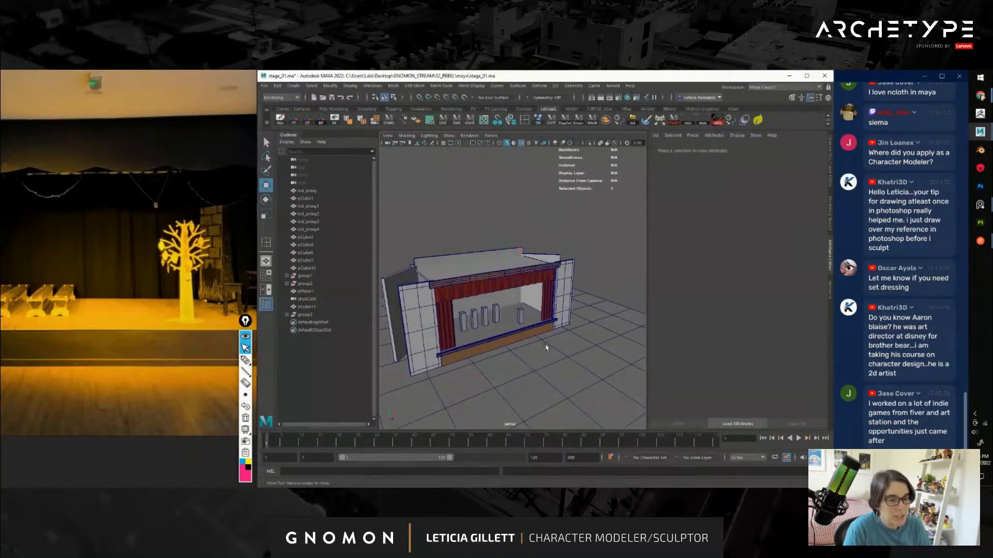
{"action": "left_click_drag", "start_coordinate": [535, 278], "coordinate": [550, 290], "text": "alt"}
{"action": "right_click_drag", "start_coordinate": [551, 290], "coordinate": [567, 305], "text": "alt"}
{"action": "left_click_drag", "start_coordinate": [567, 305], "coordinate": [543, 321], "text": "alt"}
{"action": "left_click", "coordinate": [160, 212]}
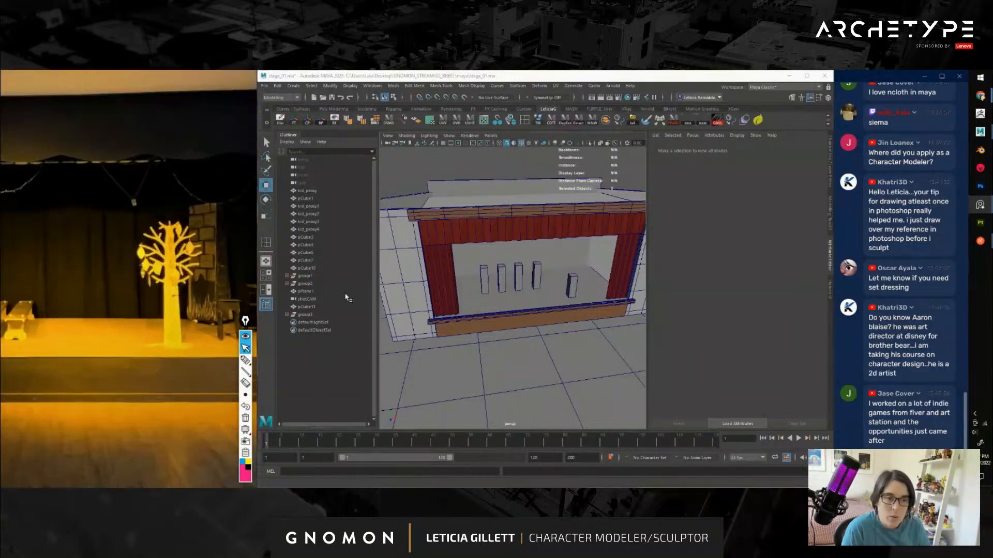
{"action": "left_click", "coordinate": [347, 298]}
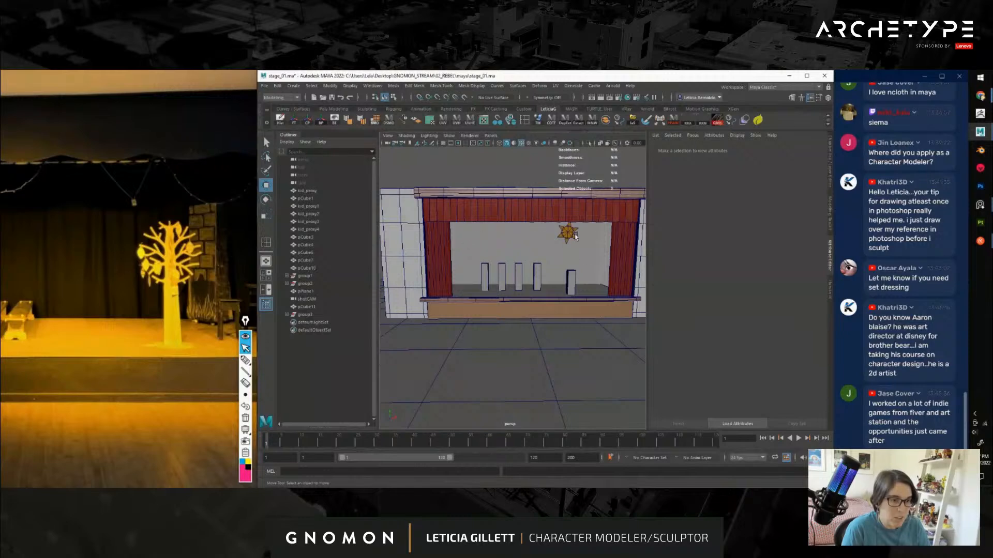
Compare the blocked-out stage from several angles with the theatre stage reference photos
{"action": "left_click_drag", "start_coordinate": [607, 271], "coordinate": [432, 287], "text": "alt"}
{"action": "mouse_move", "coordinate": [525, 283]}
{"action": "left_mouse_down", "text": "alt"}
{"action": "mouse_move", "coordinate": [541, 285]}
{"action": "mouse_move", "coordinate": [519, 282]}
{"action": "left_mouse_up", "text": "alt"}
{"action": "scroll", "coordinate": [175, 290], "scroll_direction": "down", "scroll_amount": 10}
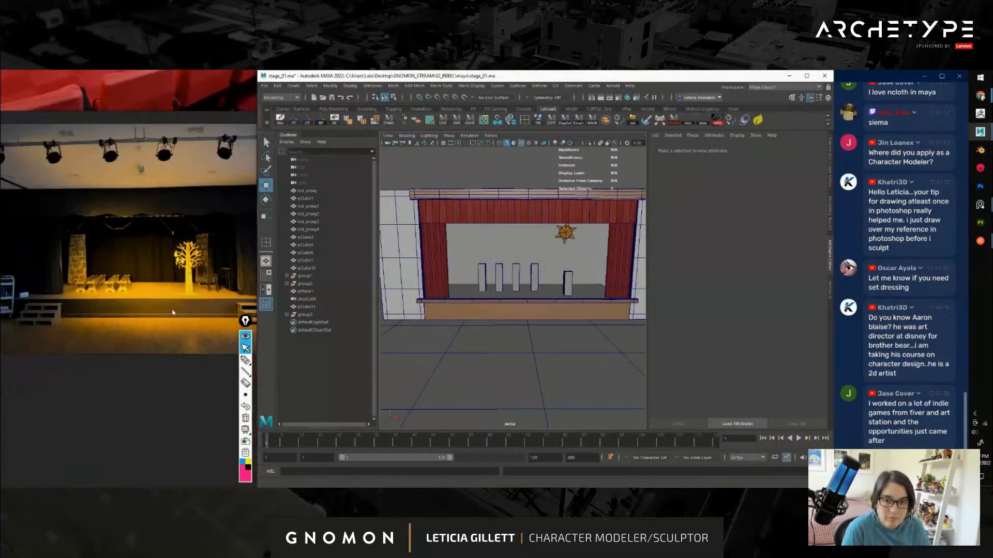
{"action": "scroll", "coordinate": [161, 353], "scroll_direction": "up", "scroll_amount": 10}
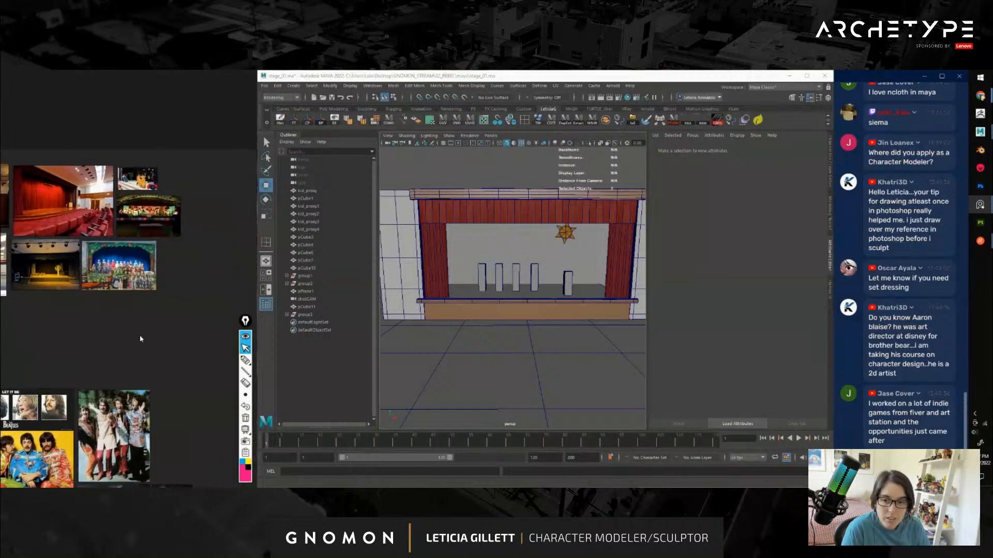
{"action": "scroll", "coordinate": [164, 290], "scroll_direction": "down", "scroll_amount": 5}
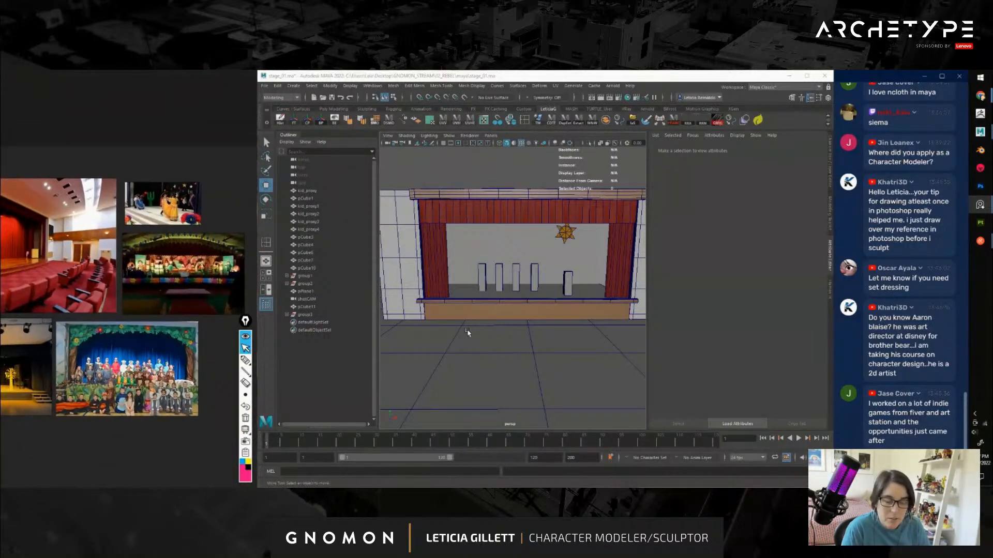
{"action": "left_click_drag", "start_coordinate": [513, 352], "coordinate": [576, 318], "text": "alt"}
{"action": "scroll", "coordinate": [509, 313], "scroll_direction": "down", "scroll_amount": 8}
{"action": "scroll", "coordinate": [518, 312], "scroll_direction": "up", "scroll_amount": 3}
{"action": "scroll", "coordinate": [522, 296], "scroll_direction": "up", "scroll_amount": 7}
{"action": "scroll", "coordinate": [556, 288], "scroll_direction": "down", "scroll_amount": 4}
{"action": "scroll", "coordinate": [558, 317], "scroll_direction": "up", "scroll_amount": 3}
{"action": "scroll", "coordinate": [604, 324], "scroll_direction": "down", "scroll_amount": 3}
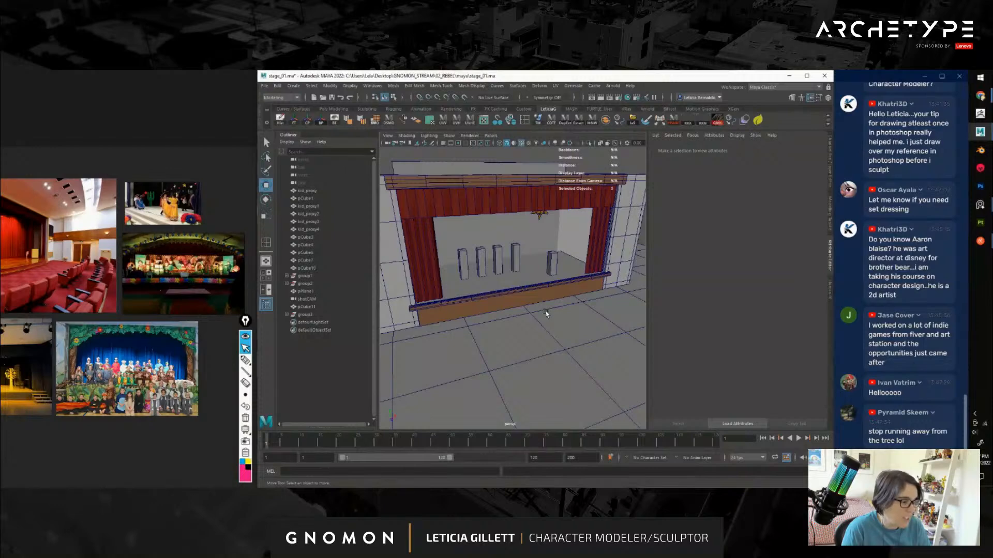
Examine the yellow tree prop in the stage reference photo up close
{"action": "middle_click_drag", "start_coordinate": [182, 271], "coordinate": [205, 304]}
{"action": "scroll", "coordinate": [182, 282], "scroll_direction": "down", "scroll_amount": 4}
{"action": "middle_click_drag", "start_coordinate": [37, 290], "coordinate": [52, 275]}
{"action": "scroll", "coordinate": [186, 285], "scroll_direction": "up", "scroll_amount": 1}
{"action": "middle_click_drag", "start_coordinate": [233, 289], "coordinate": [251, 264]}
{"action": "scroll", "coordinate": [122, 292], "scroll_direction": "up", "scroll_amount": 3}
{"action": "scroll", "coordinate": [126, 331], "scroll_direction": "up", "scroll_amount": 6}
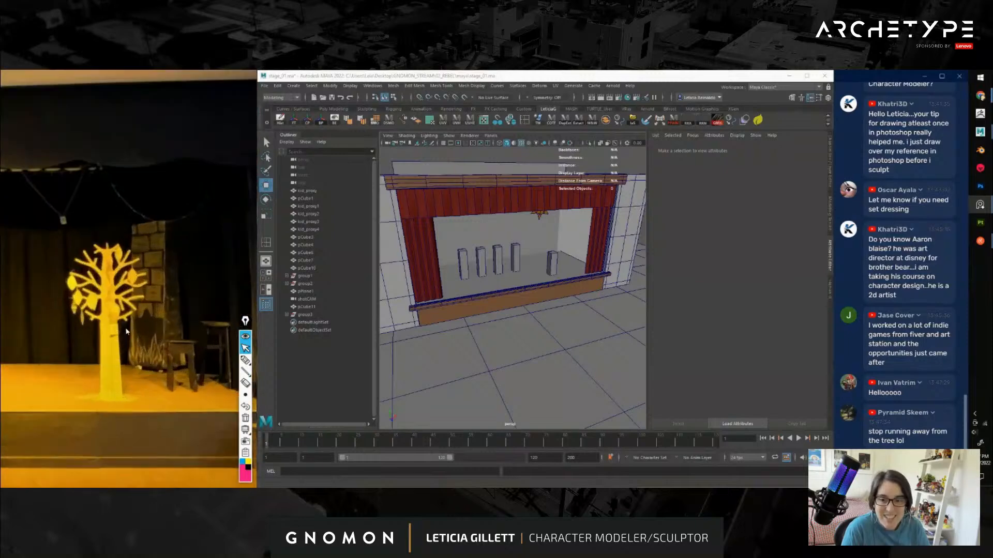
Hide the large floor plane under the stage and show the viewport grid
{"action": "scroll", "coordinate": [538, 345], "scroll_direction": "down", "scroll_amount": 5}
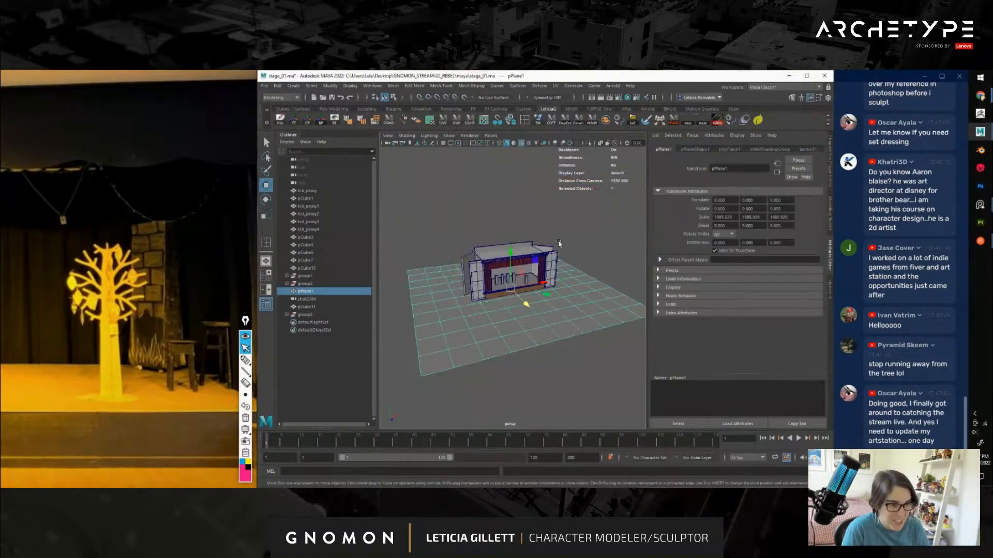
{"action": "scroll", "coordinate": [525, 337], "scroll_direction": "up", "scroll_amount": 3}
{"action": "left_click_drag", "start_coordinate": [525, 337], "coordinate": [531, 313], "text": "alt"}
{"action": "scroll", "coordinate": [529, 310], "scroll_direction": "down", "scroll_amount": 5}
{"action": "scroll", "coordinate": [526, 301], "scroll_direction": "up", "scroll_amount": 3}
{"action": "left_click", "coordinate": [521, 279]}
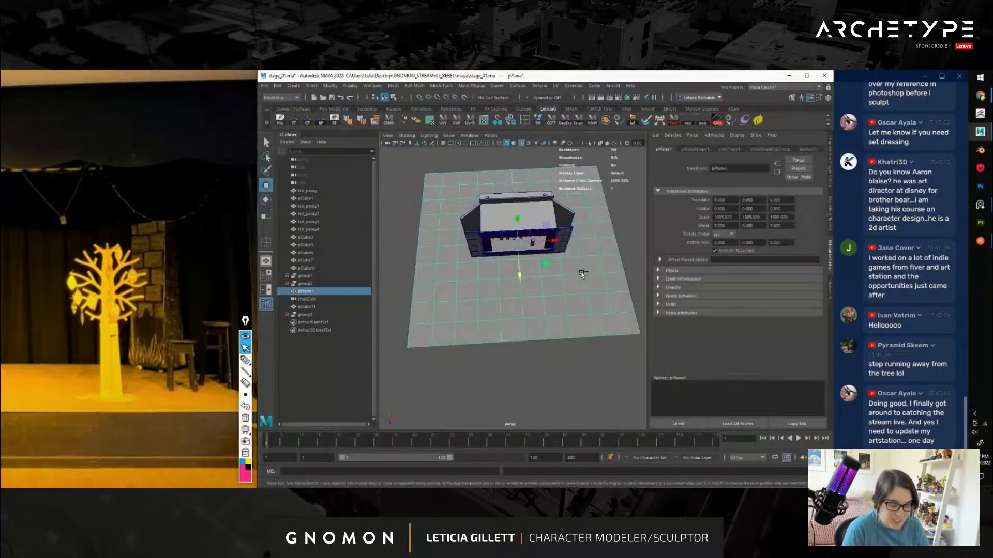
{"action": "key", "text": "ctrl+h"}
{"action": "left_click_drag", "start_coordinate": [559, 281], "coordinate": [527, 254], "text": "alt"}
{"action": "middle_click_drag", "start_coordinate": [527, 255], "coordinate": [520, 283], "text": "alt"}
{"action": "left_click", "coordinate": [443, 143]}
{"action": "scroll", "coordinate": [519, 284], "scroll_direction": "up", "scroll_amount": 3}
Create a polygon cube, place it in front of the stage and scale it up evenly
{"action": "key", "text": "space"}
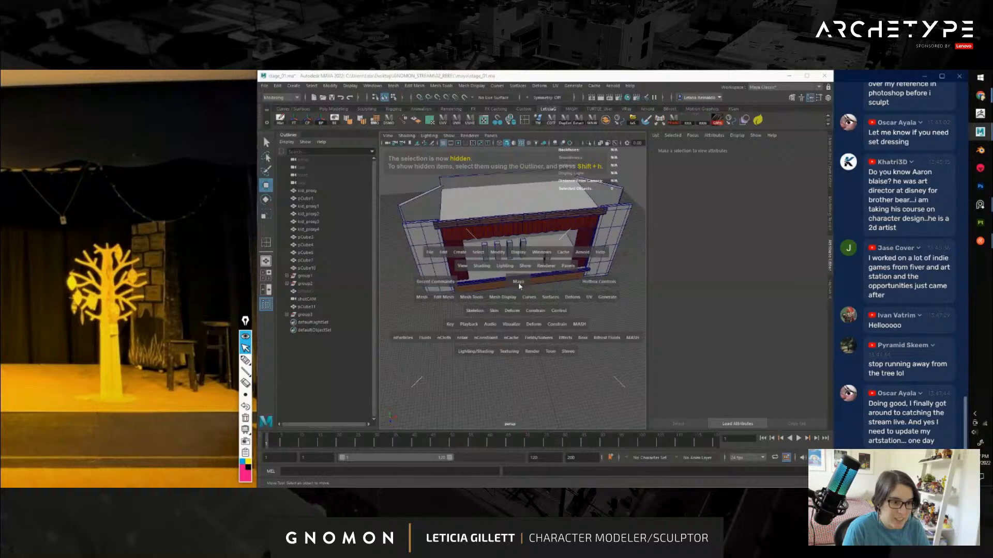
{"action": "left_click", "coordinate": [461, 253]}
{"action": "mouse_move", "coordinate": [548, 282]}
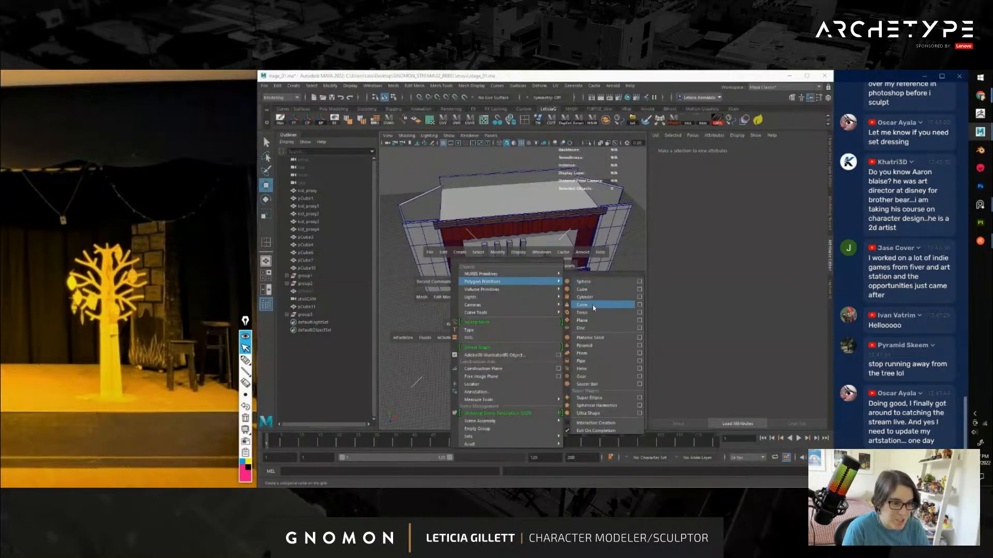
{"action": "left_click", "coordinate": [587, 289]}
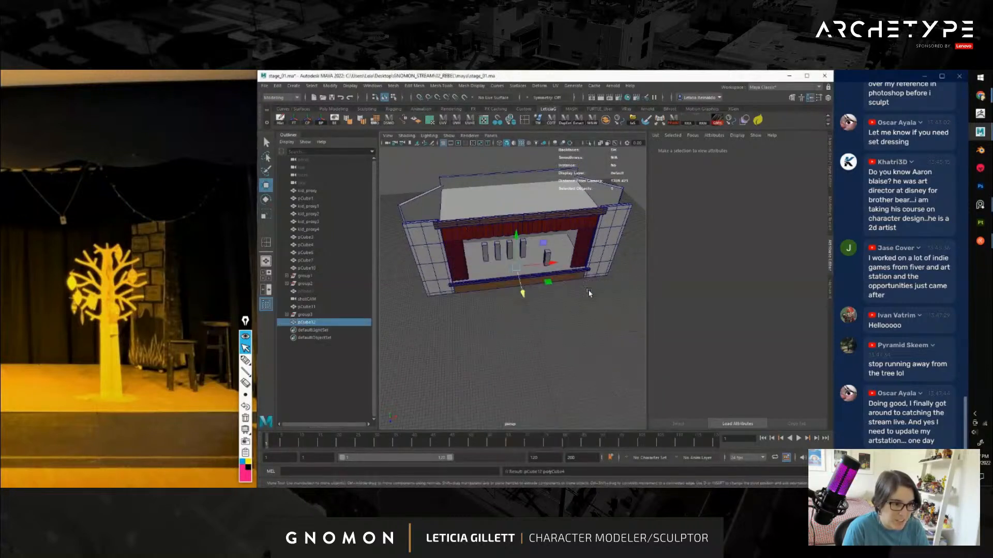
{"action": "left_click_drag", "start_coordinate": [512, 289], "coordinate": [561, 335], "text": "alt"}
{"action": "right_click_drag", "start_coordinate": [561, 335], "coordinate": [587, 343], "text": "alt"}
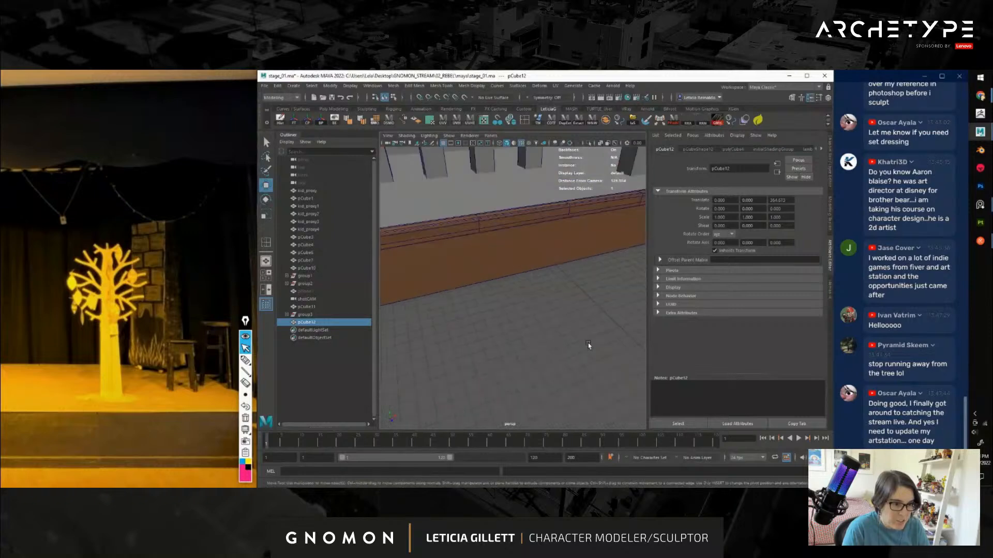
{"action": "middle_click_drag", "start_coordinate": [587, 343], "coordinate": [504, 294], "text": "alt"}
{"action": "key", "text": "r"}
{"action": "left_click_drag", "start_coordinate": [561, 348], "coordinate": [543, 331]}
In the front view, delete the cube's other faces so that a single flat front face remains
{"action": "key", "text": "space"}
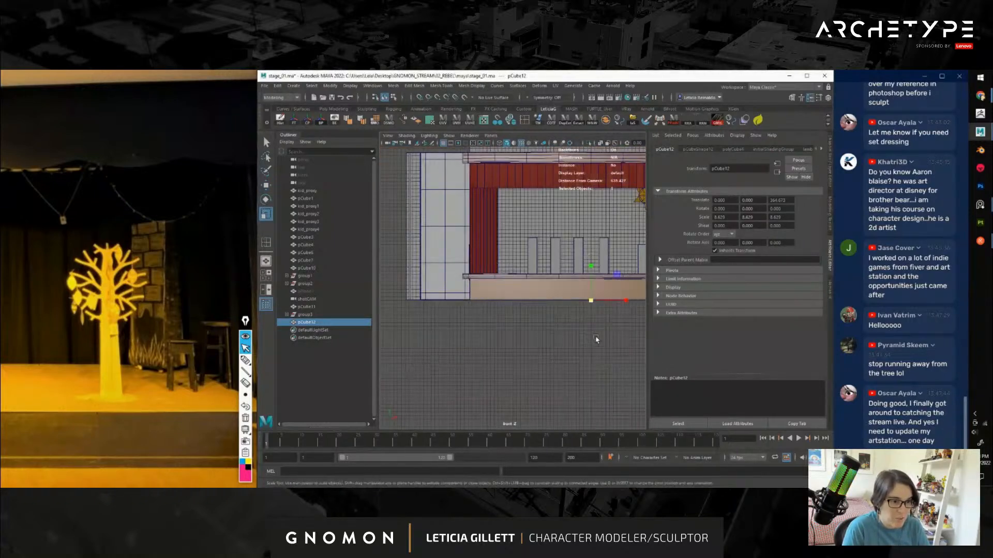
{"action": "right_click_drag", "start_coordinate": [596, 340], "coordinate": [613, 351], "text": "alt"}
{"action": "middle_click_drag", "start_coordinate": [613, 352], "coordinate": [547, 335], "text": "alt"}
{"action": "right_click_drag", "start_coordinate": [547, 334], "coordinate": [553, 355], "text": "alt"}
{"action": "middle_click_drag", "start_coordinate": [553, 355], "coordinate": [465, 318], "text": "alt"}
{"action": "right_click_drag", "start_coordinate": [465, 318], "coordinate": [500, 335], "text": "alt"}
{"action": "middle_click_drag", "start_coordinate": [486, 334], "coordinate": [510, 329], "text": "alt"}
{"action": "right_click_drag", "start_coordinate": [509, 328], "coordinate": [525, 337], "text": "alt"}
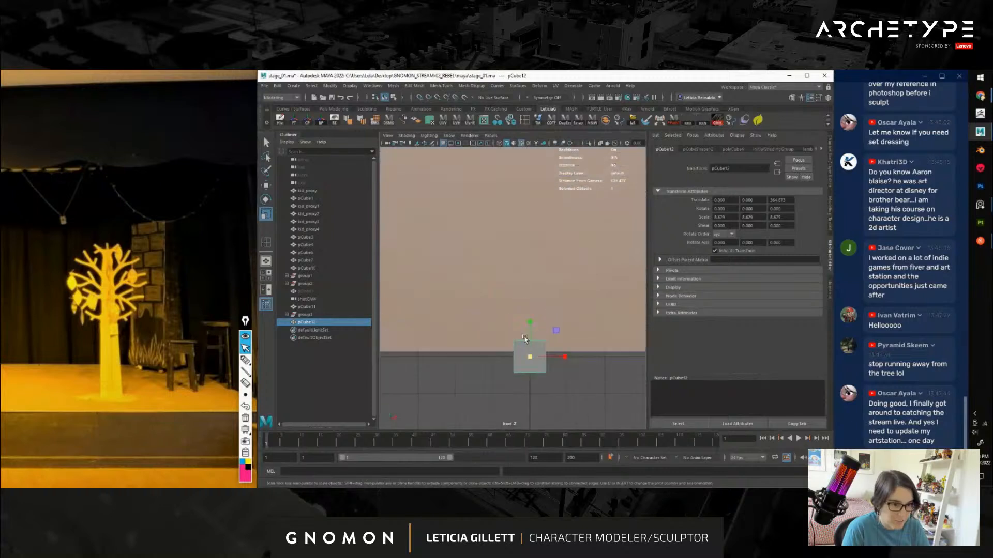
{"action": "middle_click_drag", "start_coordinate": [538, 372], "coordinate": [533, 308], "text": "alt"}
{"action": "right_click_drag", "start_coordinate": [515, 287], "coordinate": [512, 308]}
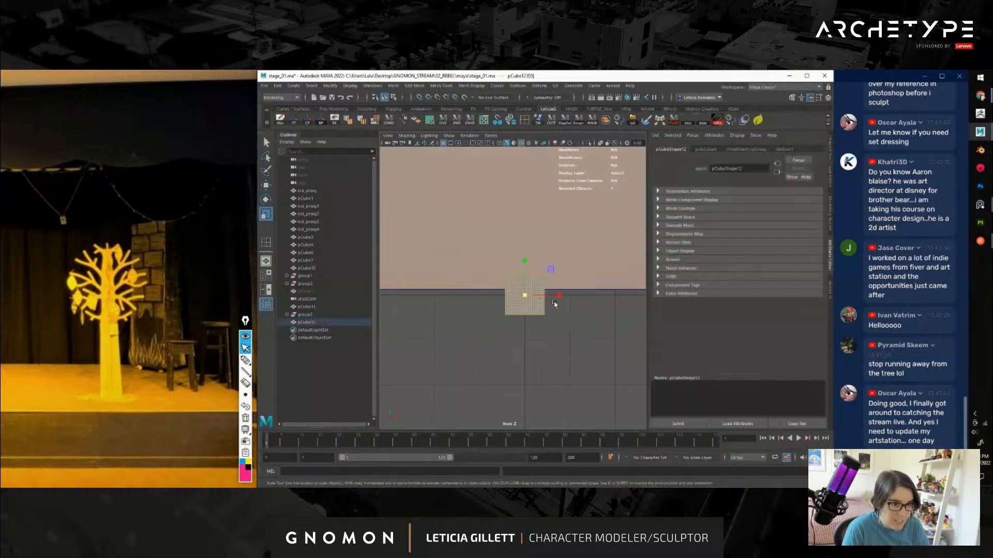
{"action": "left_click_drag", "start_coordinate": [554, 304], "coordinate": [465, 230]}
{"action": "right_click_drag", "start_coordinate": [516, 287], "coordinate": [520, 266]}
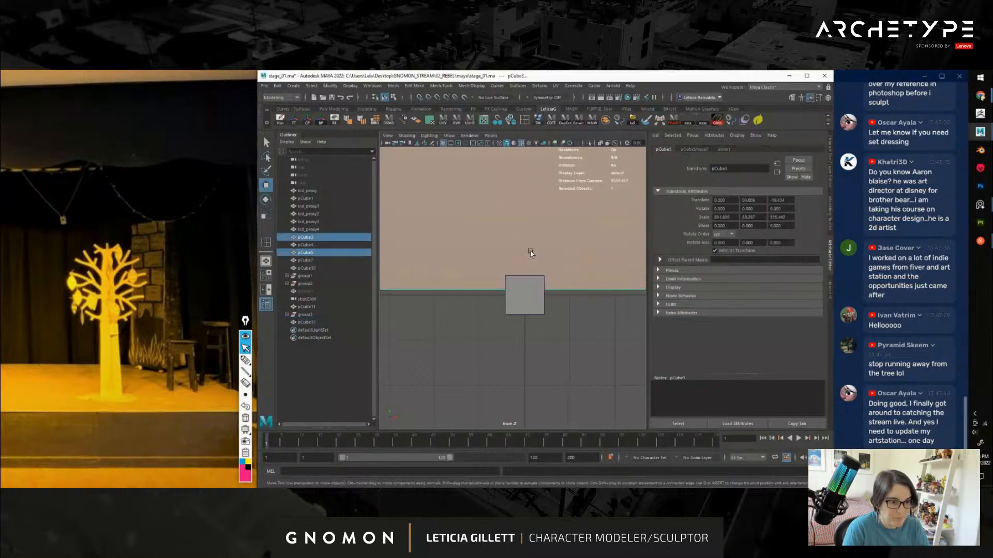
Scale the flat face up to about 34 and raise it so its lower edge rests on the ground
{"action": "left_click_drag", "start_coordinate": [528, 268], "coordinate": [523, 250]}
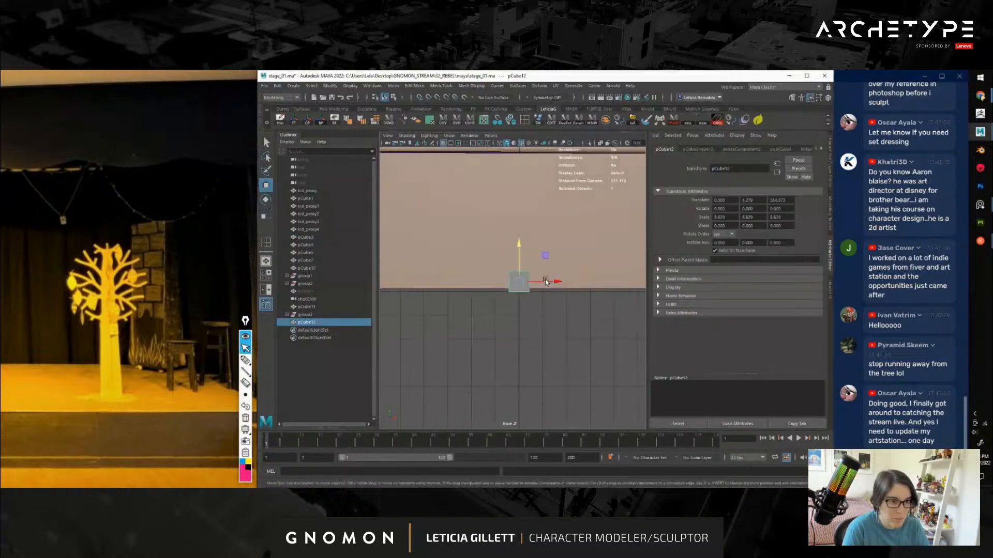
{"action": "scroll", "coordinate": [520, 273], "scroll_direction": "down", "scroll_amount": 6}
{"action": "middle_click_drag", "start_coordinate": [520, 273], "coordinate": [516, 326], "text": "alt"}
{"action": "key", "text": "r"}
{"action": "left_click_drag", "start_coordinate": [516, 325], "coordinate": [516, 289]}
{"action": "key", "text": "w"}
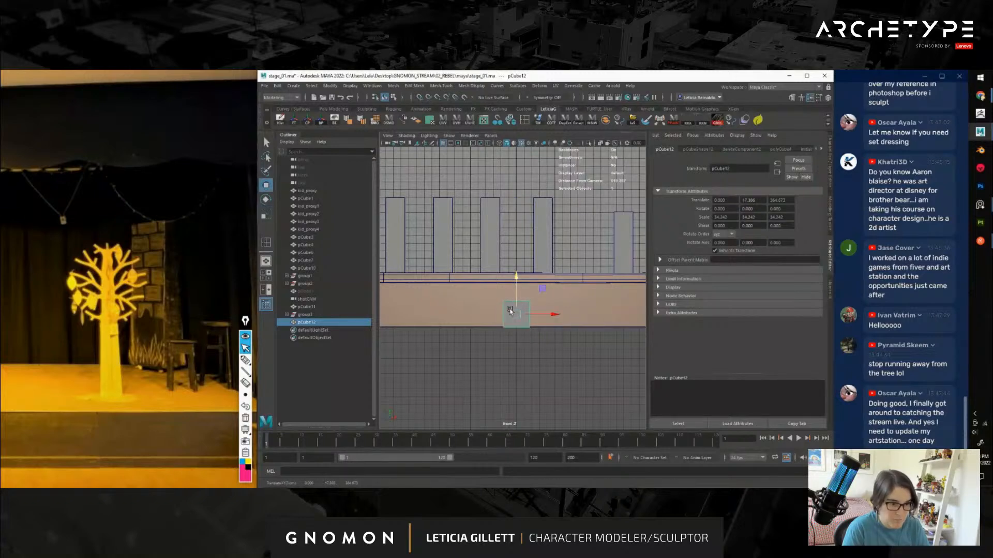
Raise the face's top edge high above the proxy figures and narrow it into a tapered tree trunk
{"action": "right_click_drag", "start_coordinate": [510, 311], "coordinate": [488, 310]}
{"action": "left_click", "coordinate": [516, 302]}
{"action": "left_click_drag", "start_coordinate": [516, 266], "coordinate": [517, 120]}
{"action": "key", "text": "r"}
{"action": "middle_click_drag", "start_coordinate": [521, 230], "coordinate": [522, 290], "text": "alt"}
{"action": "left_click_drag", "start_coordinate": [553, 220], "coordinate": [537, 218]}
{"action": "scroll", "coordinate": [536, 284], "scroll_direction": "down", "scroll_amount": 4}
{"action": "scroll", "coordinate": [537, 302], "scroll_direction": "up", "scroll_amount": 2}
{"action": "middle_click_drag", "start_coordinate": [537, 284], "coordinate": [549, 313], "text": "alt"}
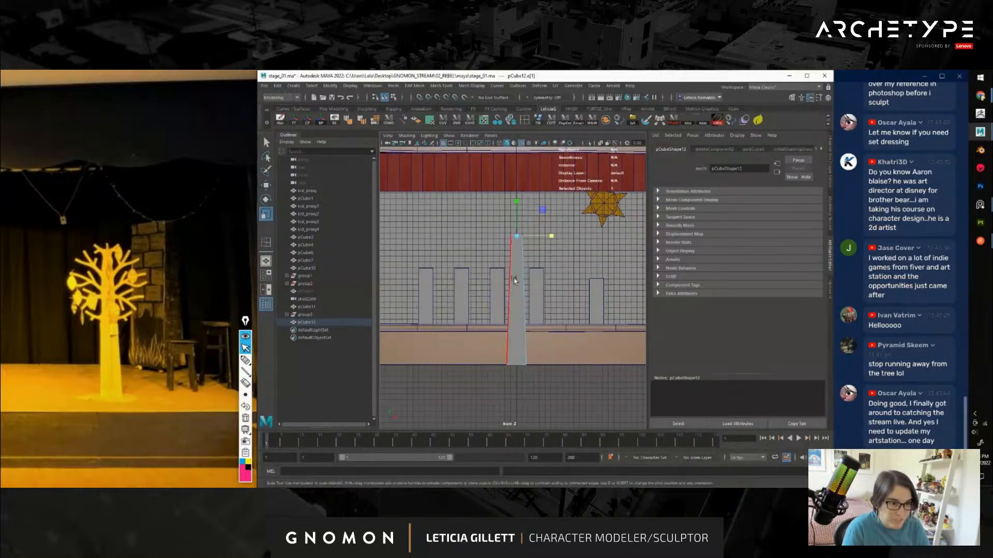
Scale the whole trunk down to about 25.8 and raise it to stand at stage floor height
{"action": "right_click_drag", "start_coordinate": [513, 267], "coordinate": [547, 255]}
{"action": "left_click_drag", "start_coordinate": [517, 356], "coordinate": [494, 360]}
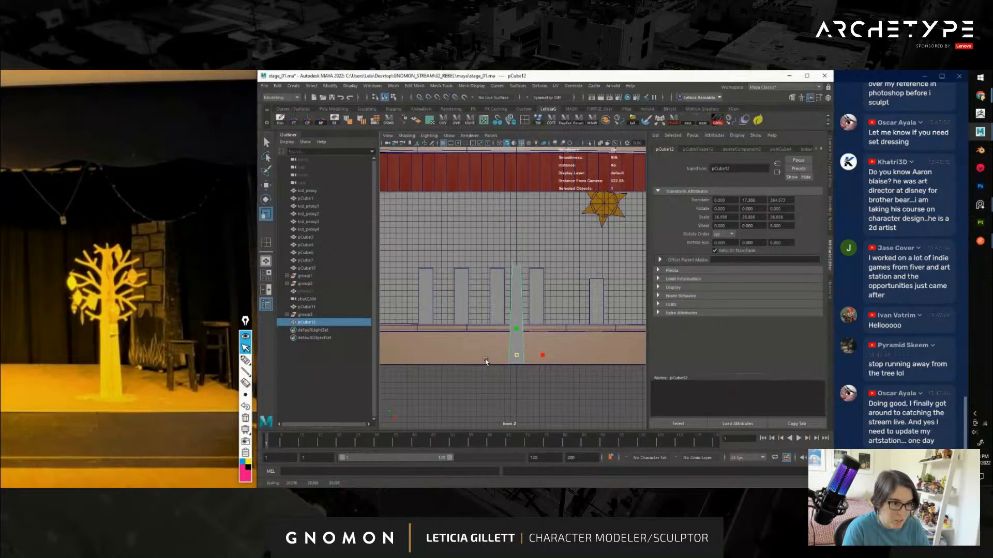
{"action": "key", "text": "w"}
{"action": "left_click_drag", "start_coordinate": [515, 328], "coordinate": [519, 289]}
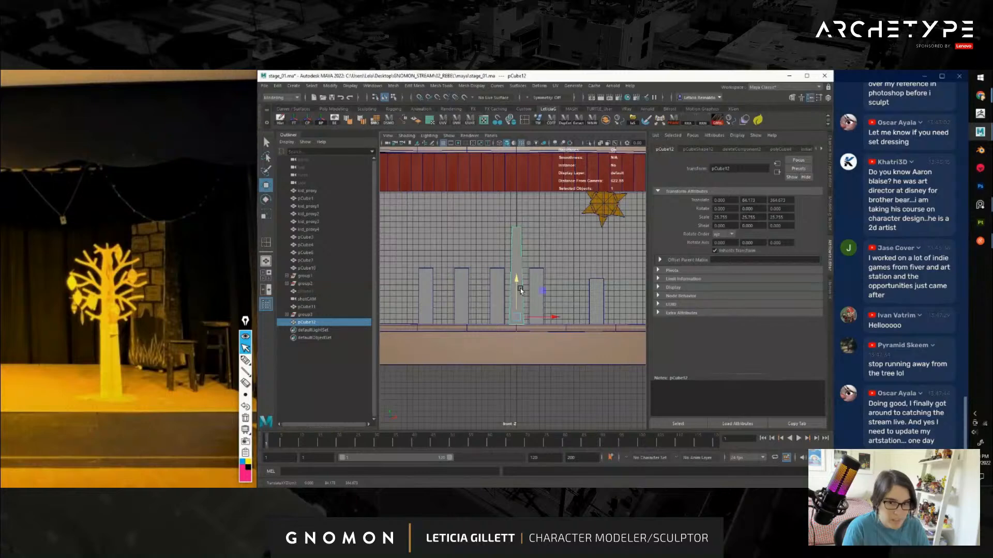
Fine-tune the trunk's width and slightly widen its top edge
{"action": "key", "text": "r"}
{"action": "left_click", "coordinate": [549, 318]}
{"action": "scroll", "coordinate": [518, 243], "scroll_direction": "up", "scroll_amount": 5}
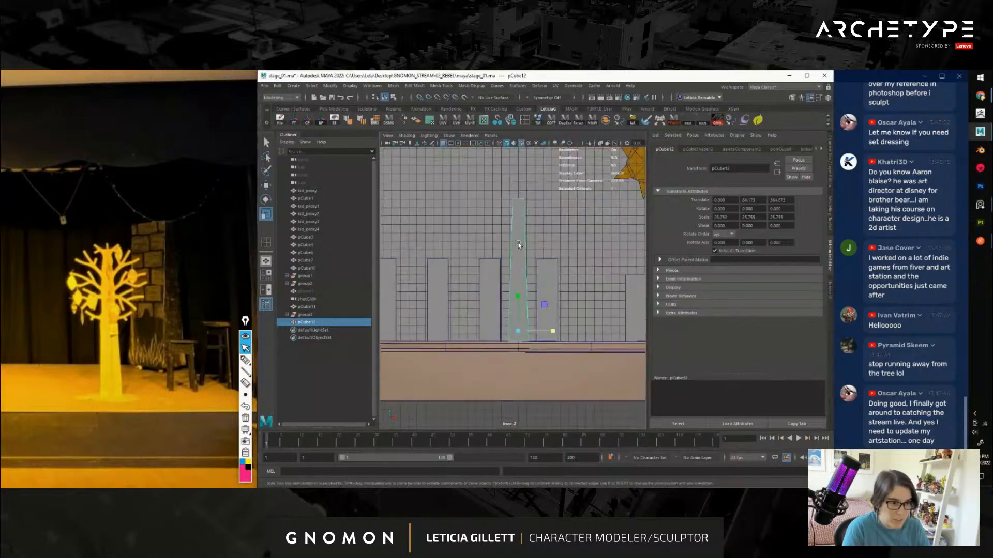
{"action": "right_click_drag", "start_coordinate": [513, 198], "coordinate": [513, 171]}
{"action": "left_click", "coordinate": [517, 187]}
{"action": "left_click_drag", "start_coordinate": [542, 187], "coordinate": [547, 188]}
{"action": "right_click_drag", "start_coordinate": [518, 207], "coordinate": [538, 187]}
{"action": "middle_click_drag", "start_coordinate": [538, 276], "coordinate": [538, 241], "text": "alt"}
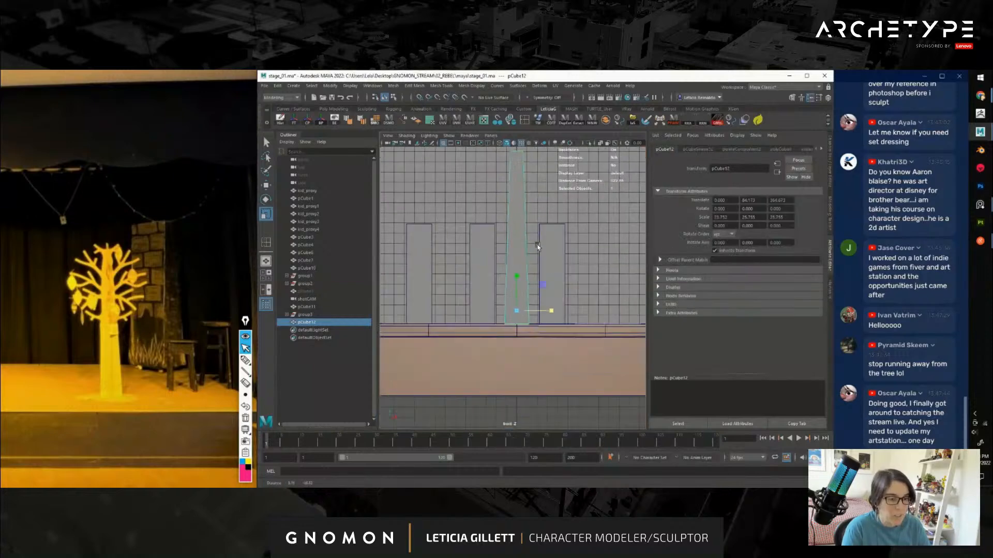
Split the trunk lengthwise down its middle with a new edge
{"action": "scroll", "coordinate": [538, 258], "scroll_direction": "up", "scroll_amount": 4}
{"action": "scroll", "coordinate": [538, 302], "scroll_direction": "down", "scroll_amount": 5}
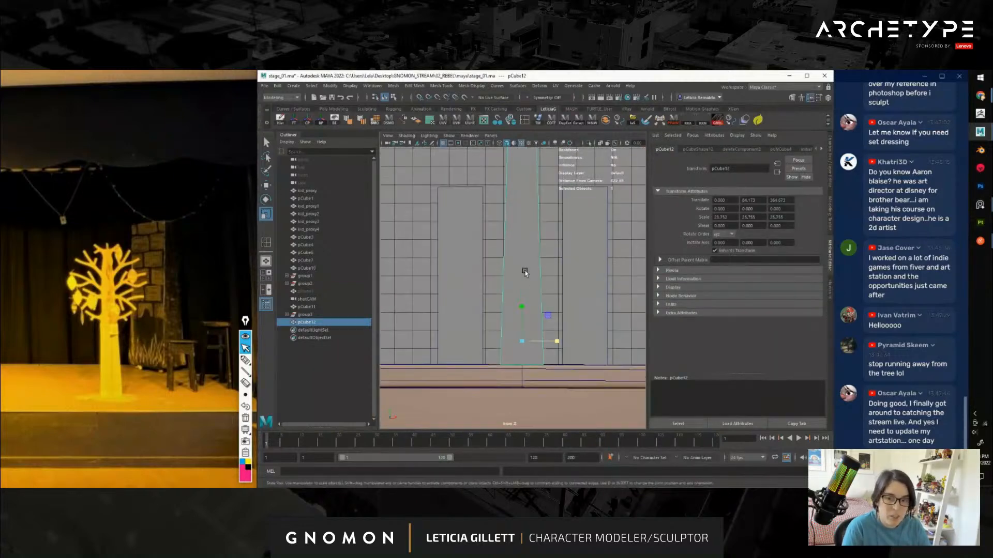
{"action": "scroll", "coordinate": [521, 292], "scroll_direction": "down", "scroll_amount": 2}
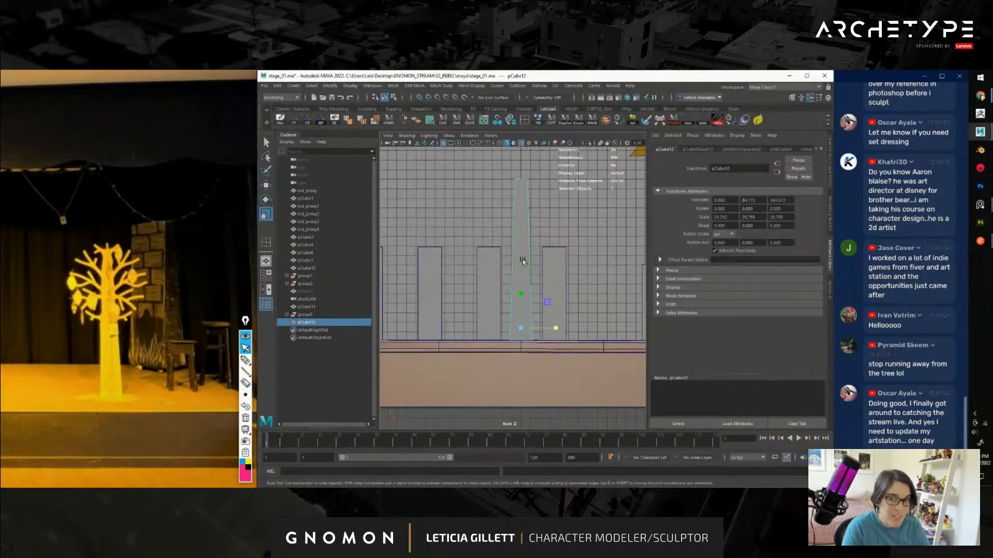
{"action": "middle_click_drag", "start_coordinate": [523, 261], "coordinate": [523, 274], "text": "alt"}
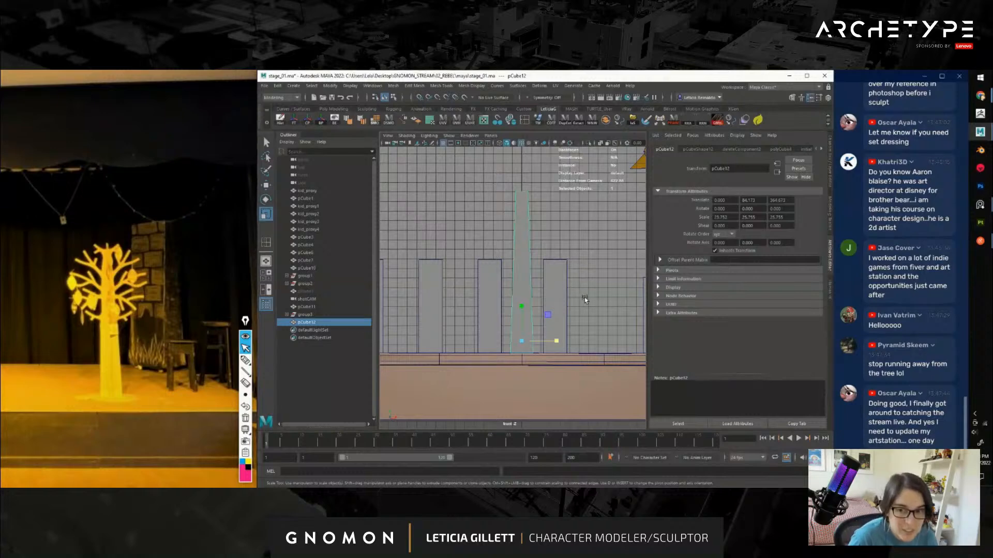
{"action": "scroll", "coordinate": [515, 236], "scroll_direction": "up", "scroll_amount": 3}
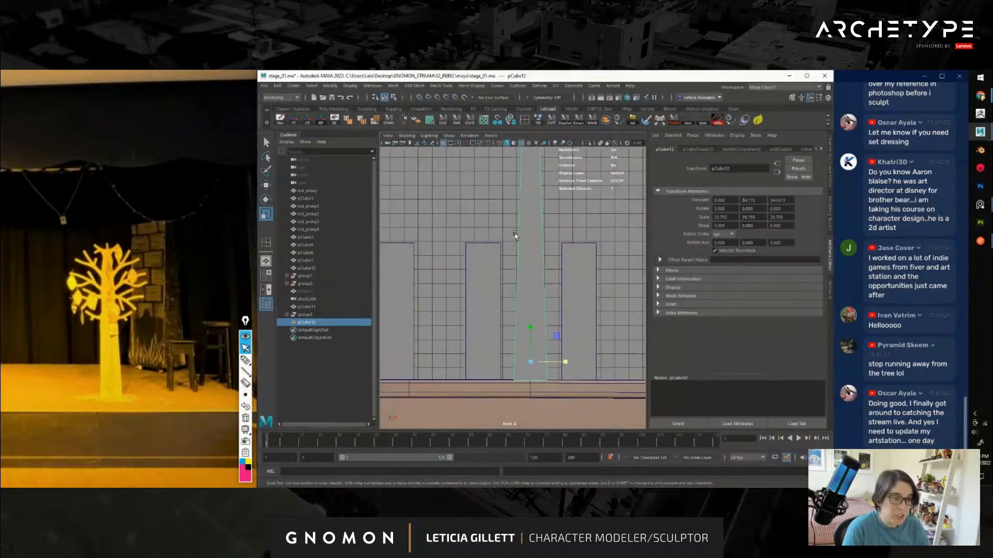
{"action": "right_click_drag", "start_coordinate": [535, 209], "coordinate": [533, 176]}
{"action": "middle_click_drag", "start_coordinate": [530, 155], "coordinate": [521, 194], "text": "alt"}
{"action": "middle_click_drag", "start_coordinate": [524, 388], "coordinate": [541, 284], "text": "alt"}
{"action": "left_click", "coordinate": [541, 316]}
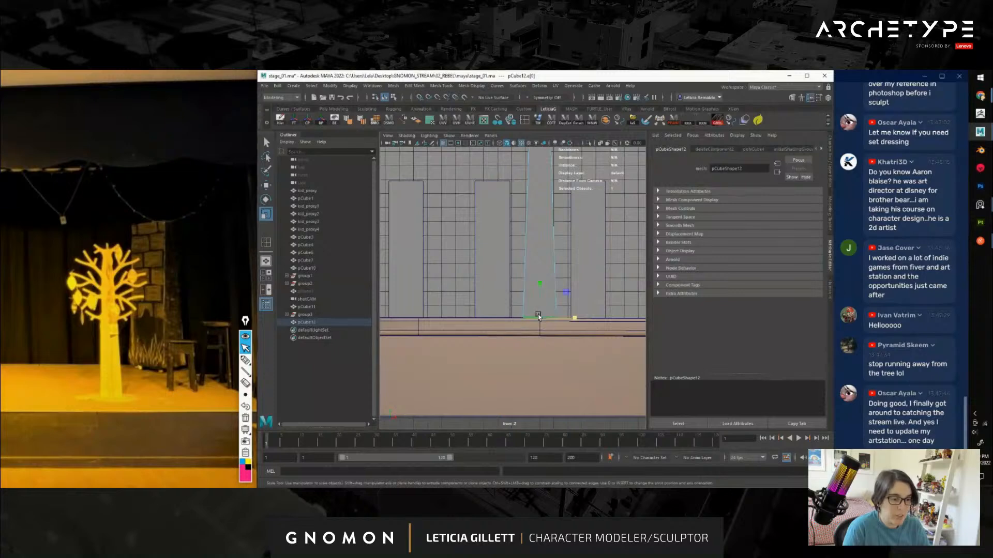
{"action": "right_click_drag", "start_coordinate": [543, 267], "coordinate": [473, 284], "text": "ctrl"}
{"action": "middle_click_drag", "start_coordinate": [547, 262], "coordinate": [532, 327], "text": "alt"}
Insert two horizontal edge loops across the upper part of the trunk
{"action": "scroll", "coordinate": [530, 335], "scroll_direction": "up", "scroll_amount": 2}
{"action": "scroll", "coordinate": [529, 334], "scroll_direction": "down", "scroll_amount": 2}
{"action": "left_click", "coordinate": [524, 121]}
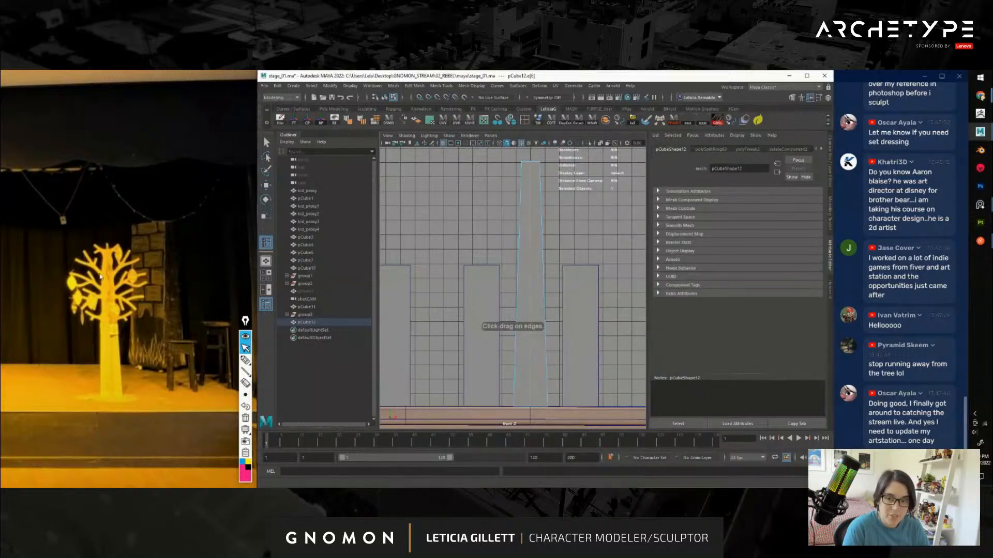
{"action": "left_click", "coordinate": [530, 213]}
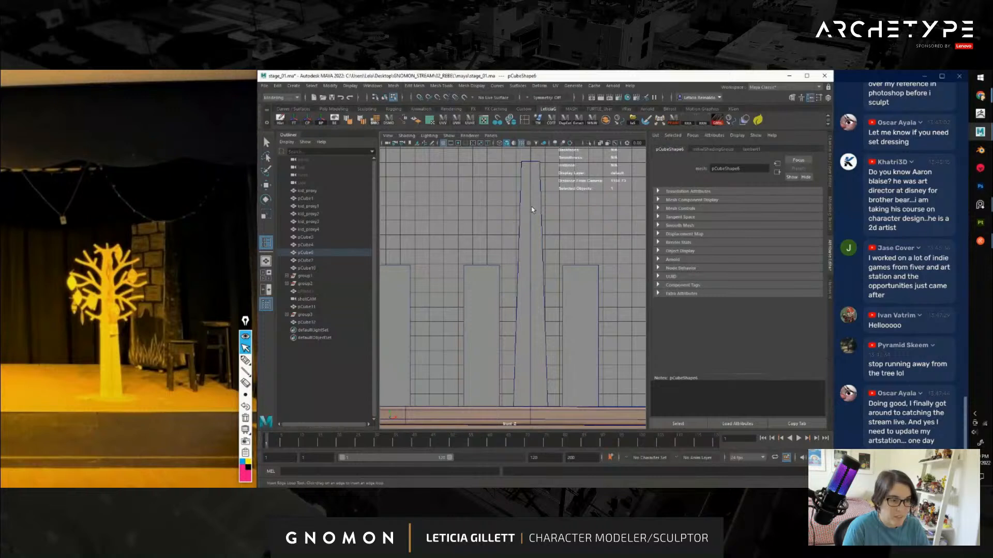
{"action": "left_click", "coordinate": [532, 209]}
{"action": "left_click", "coordinate": [526, 217]}
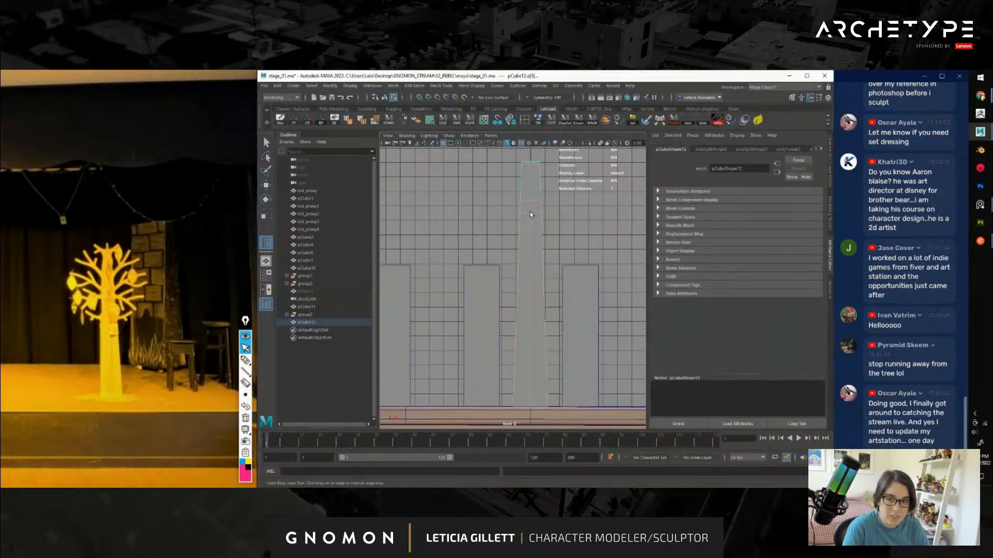
Extrude the trunk's left edge between the two loops up and outward as a branch, adjusting its end's angle and width
{"action": "middle_click_drag", "start_coordinate": [532, 213], "coordinate": [528, 287], "text": "alt"}
{"action": "scroll", "coordinate": [532, 287], "scroll_direction": "up", "scroll_amount": 5}
{"action": "key", "text": "w"}
{"action": "right_click_drag", "start_coordinate": [527, 267], "coordinate": [527, 284]}
{"action": "left_click", "coordinate": [522, 270]}
{"action": "left_click_drag", "start_coordinate": [547, 248], "coordinate": [504, 223], "text": "shift"}
{"action": "key", "text": "e"}
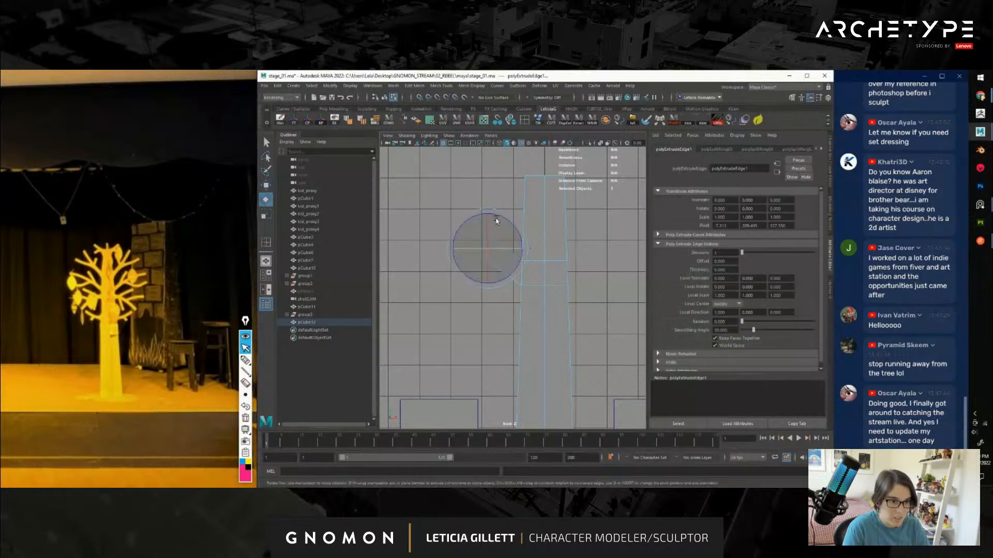
{"action": "key", "text": "r"}
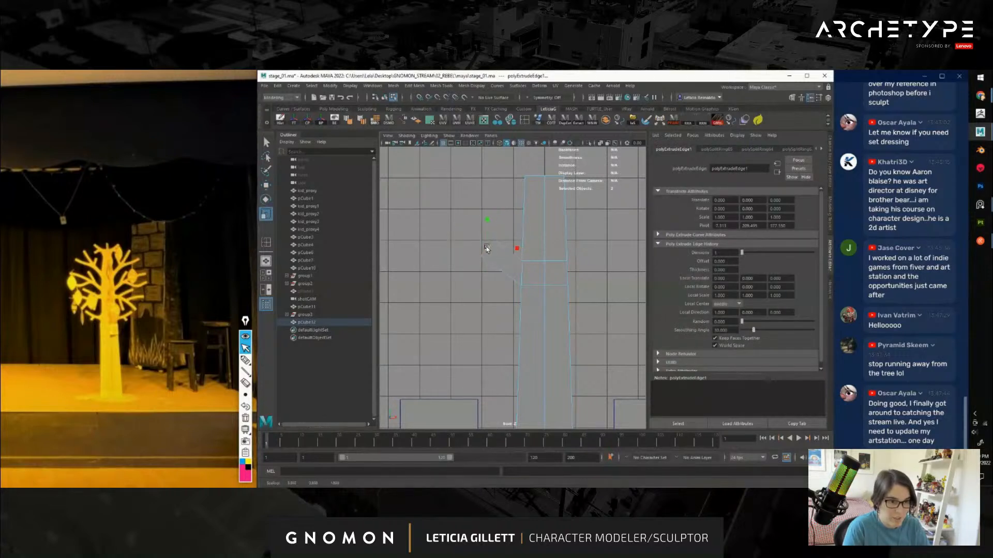
{"action": "middle_click_drag", "start_coordinate": [482, 254], "coordinate": [499, 280], "text": "alt"}
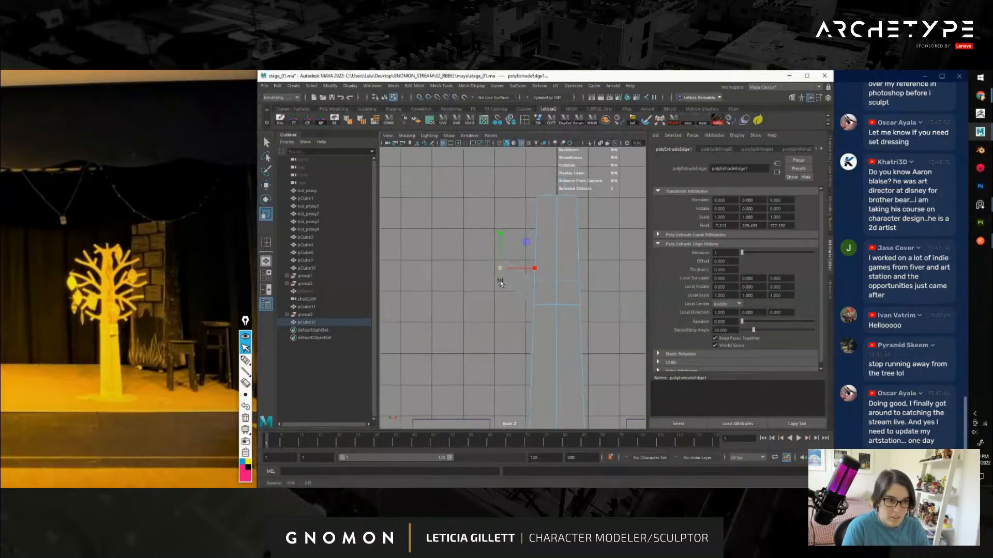
{"action": "right_click_drag", "start_coordinate": [500, 279], "coordinate": [512, 288], "text": "alt"}
Extrude the left branch's end further up and outward, then narrow its tip
{"action": "key", "text": "w"}
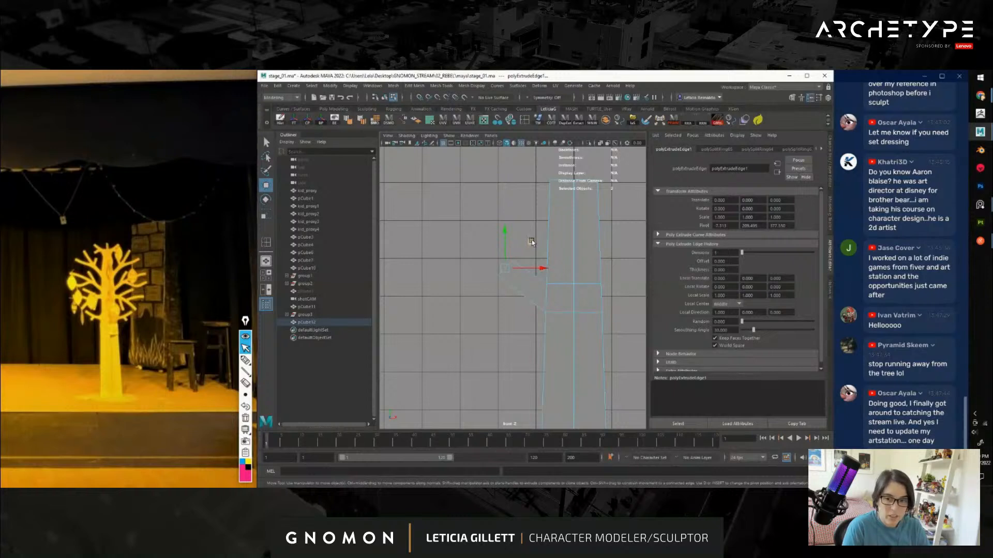
{"action": "middle_click_drag", "start_coordinate": [532, 240], "coordinate": [470, 210]}
{"action": "key", "text": "ctrl+e"}
{"action": "key", "text": "ctrl+e"}
{"action": "key", "text": "r"}
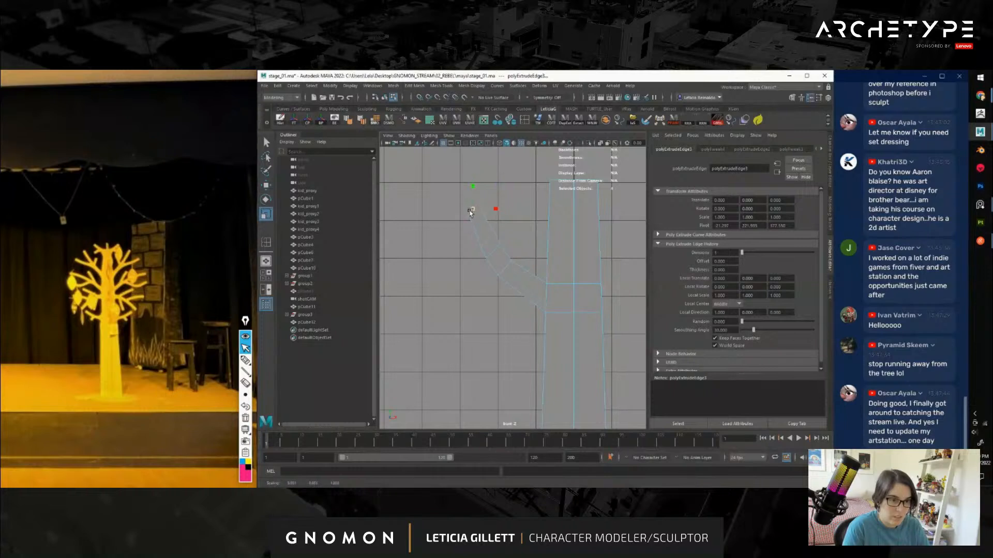
Extrude a short twig from the branch's upper inner edge up towards the trunk, and adjust its tip's width and position
{"action": "left_click", "coordinate": [508, 250]}
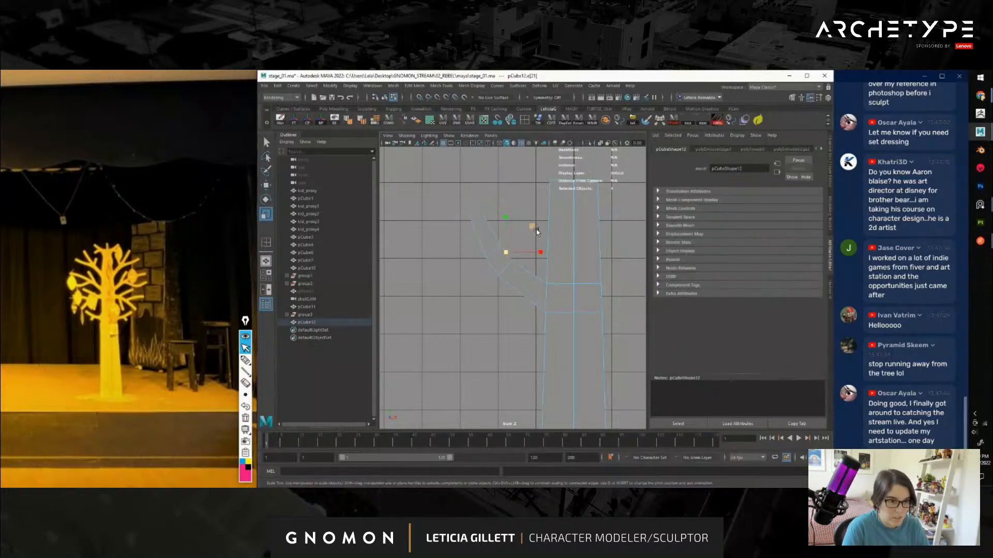
{"action": "key", "text": "ctrl+e"}
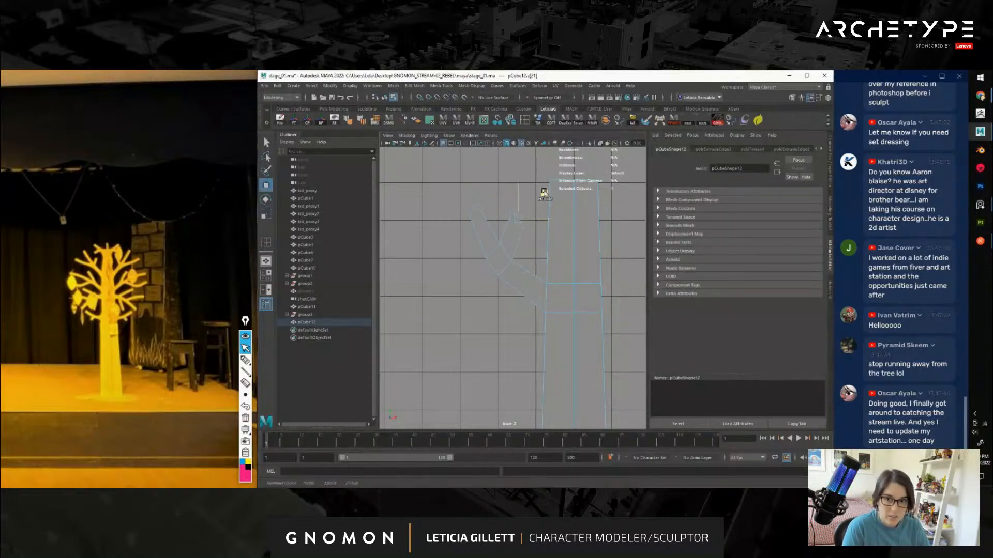
{"action": "key", "text": "r"}
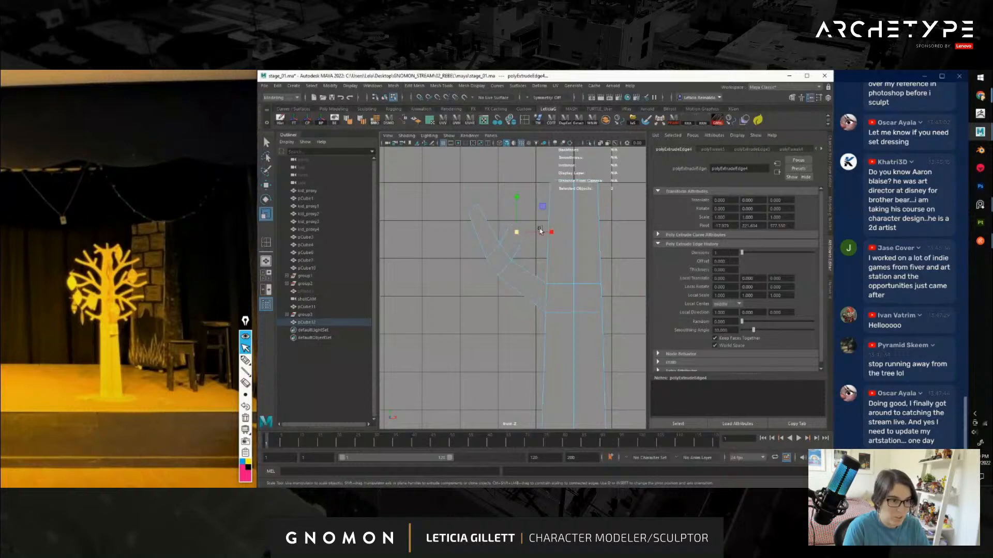
{"action": "left_click_drag", "start_coordinate": [518, 232], "coordinate": [515, 232]}
{"action": "key", "text": "w"}
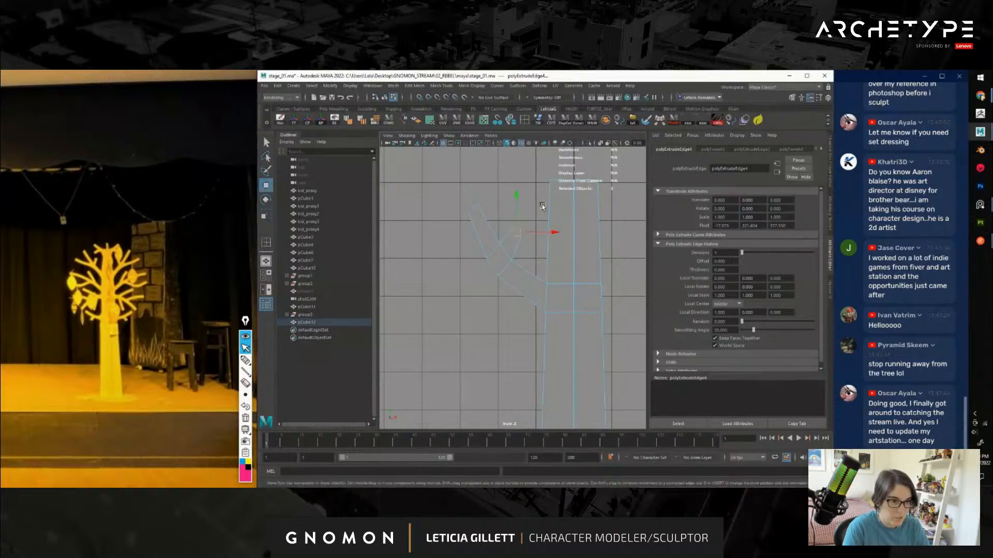
Reposition the edge at the branch's fork, then extrude a tapered twig horizontally outward from the branch's outer side
{"action": "left_click", "coordinate": [510, 267]}
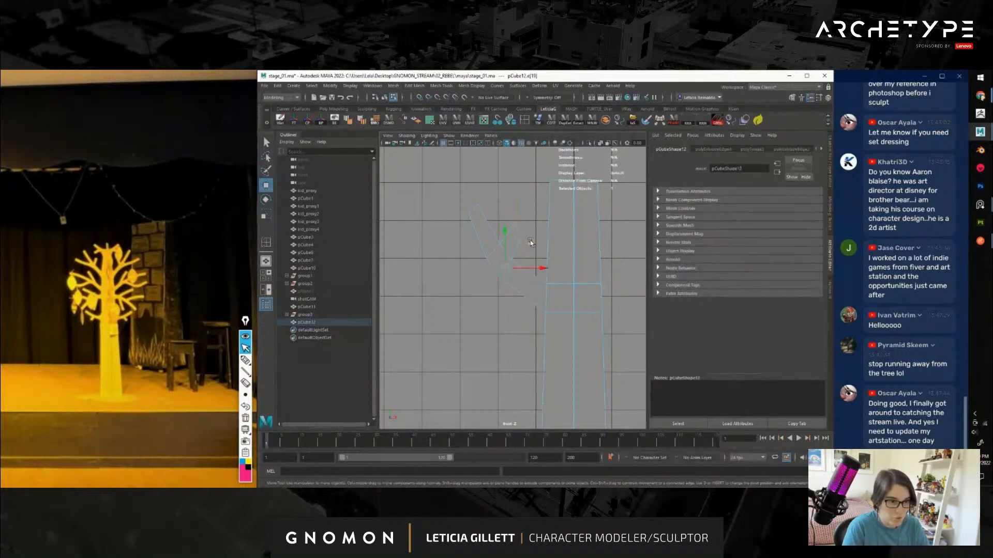
{"action": "left_click_drag", "start_coordinate": [531, 243], "coordinate": [528, 241], "text": "ctrl+shift"}
{"action": "right_click", "coordinate": [481, 243]}
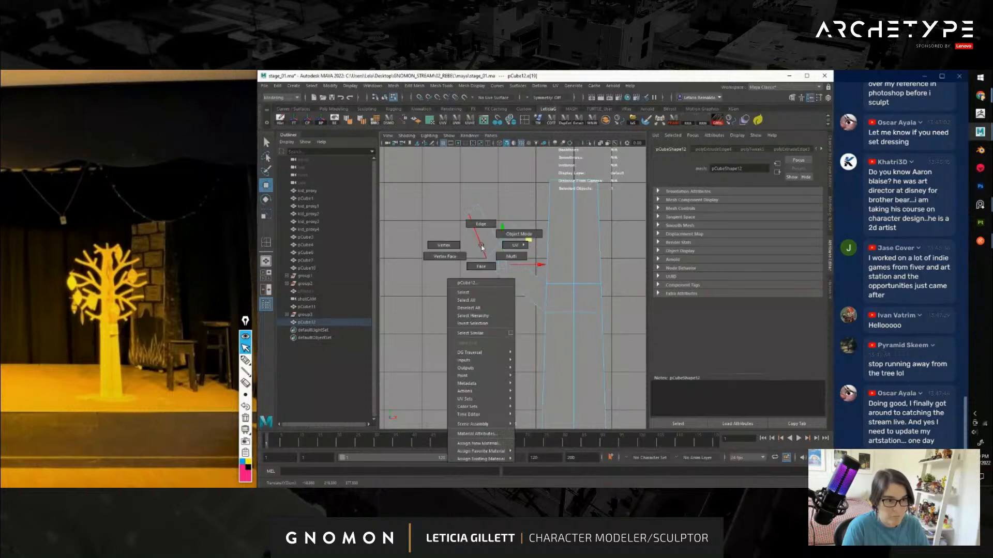
{"action": "left_click", "coordinate": [491, 261]}
{"action": "left_click_drag", "start_coordinate": [518, 243], "coordinate": [464, 243], "text": "shift"}
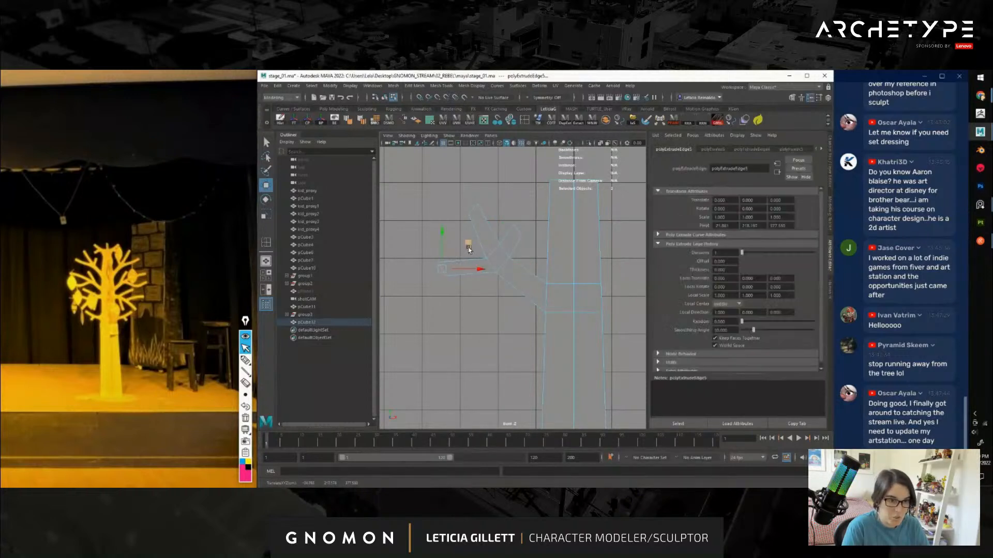
{"action": "key", "text": "r"}
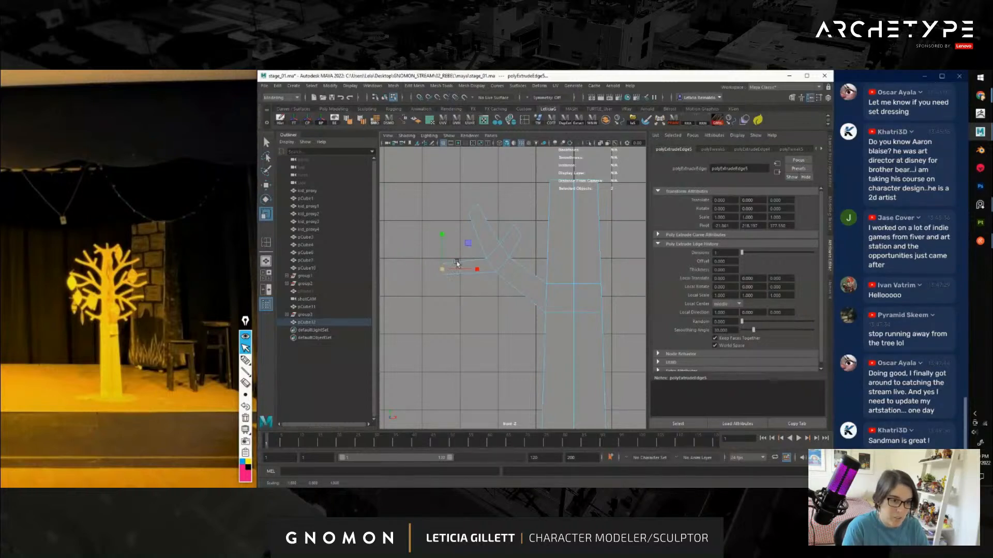
{"action": "key", "text": "w"}
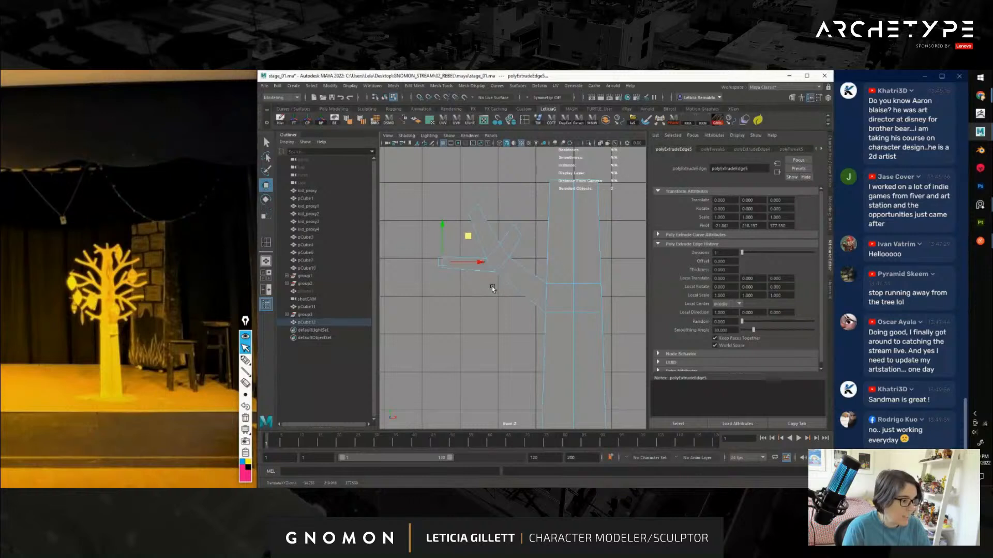
Adjust the upper twig tips, moving the inner twig's end edge and scaling it narrower
{"action": "left_click", "coordinate": [473, 210]}
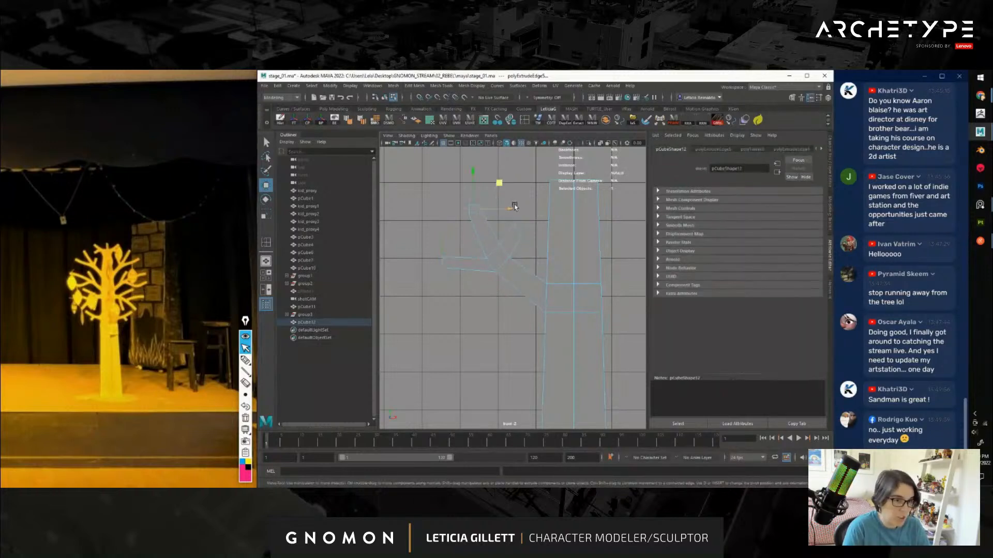
{"action": "key", "text": "r"}
{"action": "left_click", "coordinate": [515, 231]}
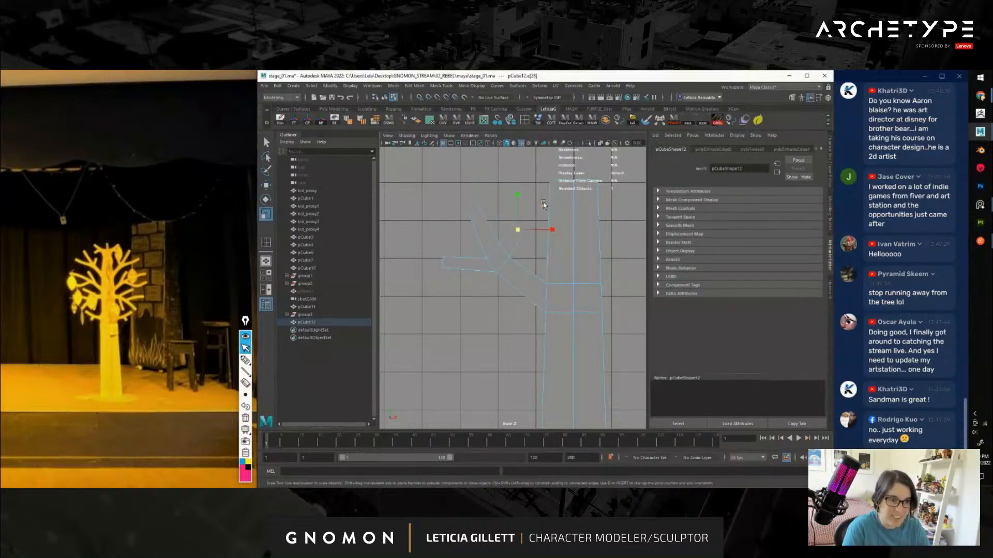
{"action": "key", "text": "w"}
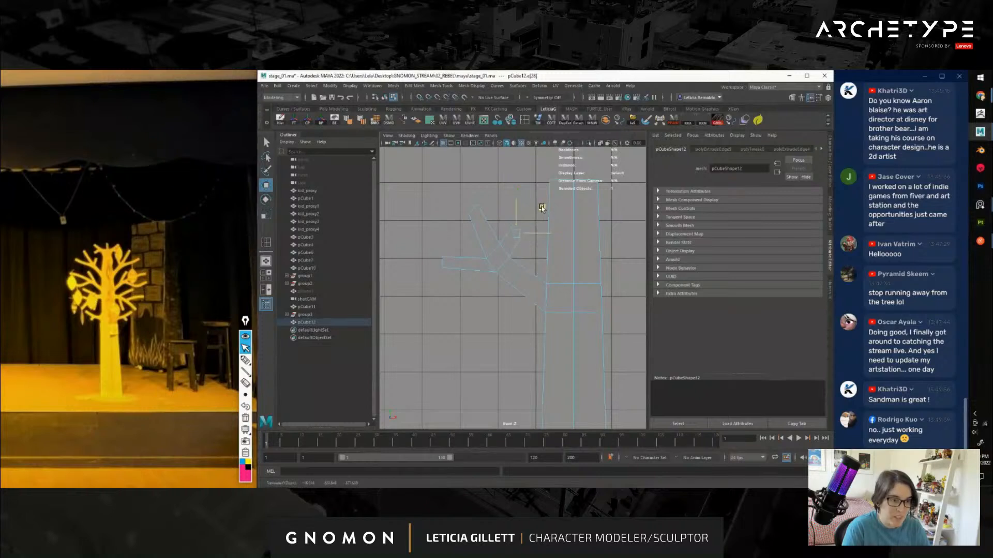
{"action": "key", "text": "r"}
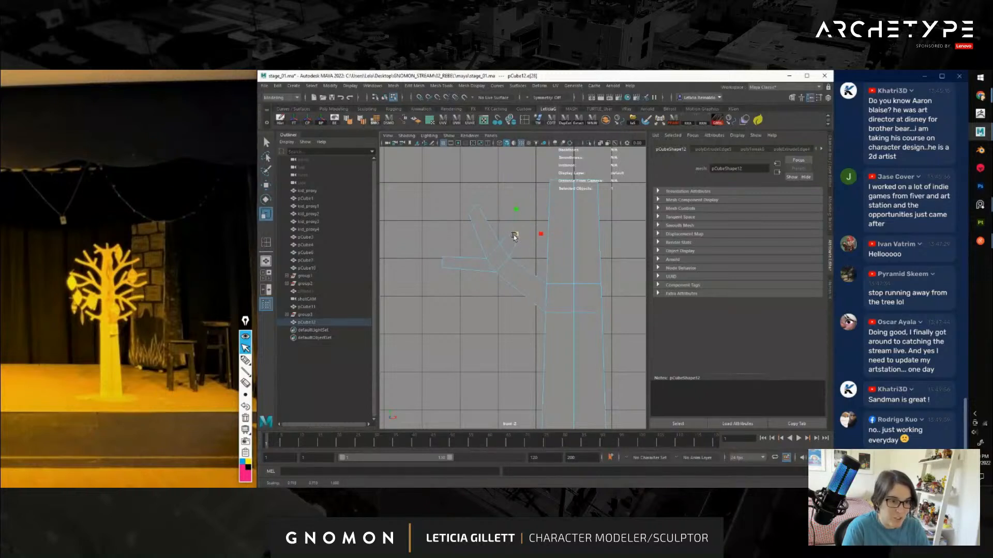
Move the vertices at the branch's fork to refine the joint, and adjust the angle of the outward twig's tip
{"action": "right_click_drag", "start_coordinate": [504, 248], "coordinate": [504, 230]}
{"action": "left_click", "coordinate": [506, 253]}
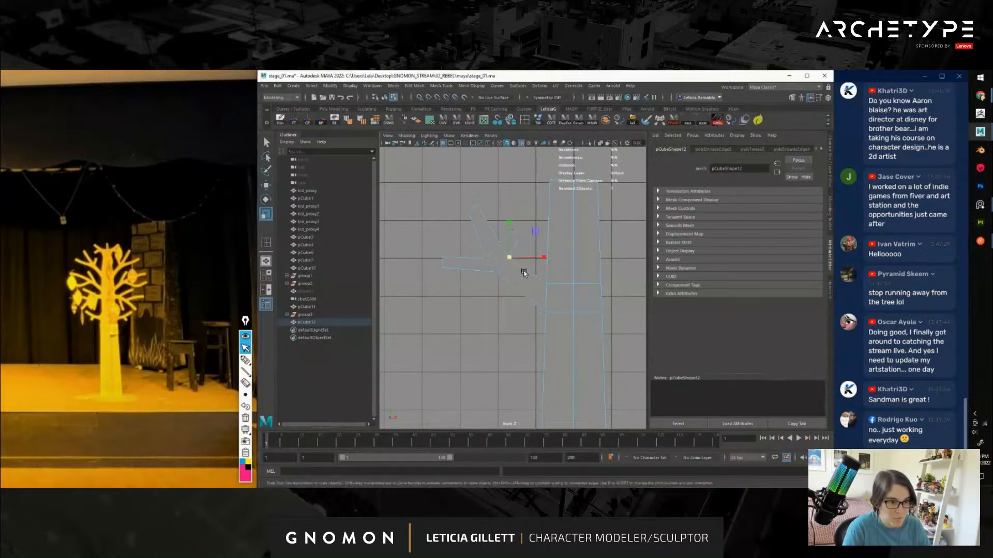
{"action": "key", "text": "w"}
{"action": "left_click_drag", "start_coordinate": [509, 257], "coordinate": [504, 251]}
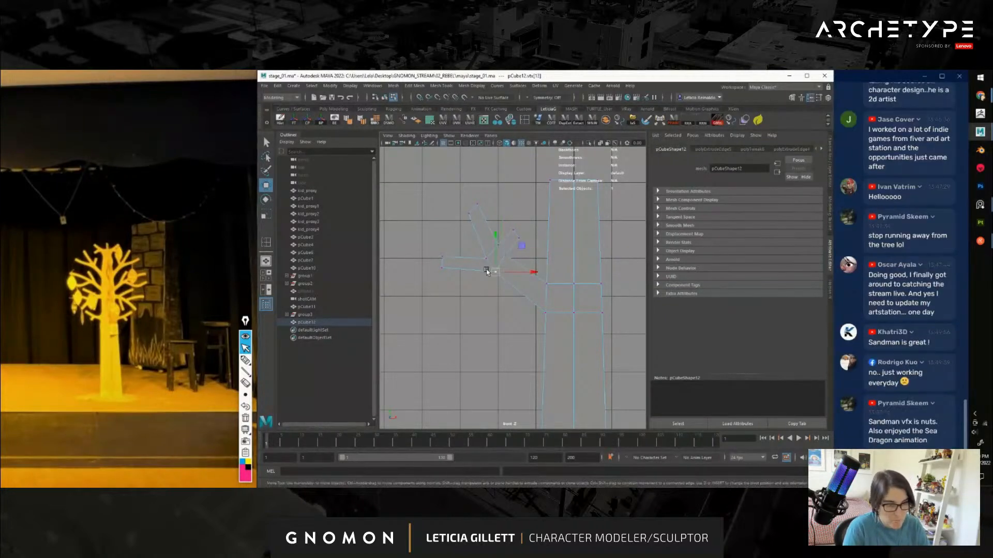
{"action": "left_click_drag", "start_coordinate": [431, 246], "coordinate": [465, 284]}
{"action": "key", "text": "e"}
{"action": "left_click_drag", "start_coordinate": [457, 232], "coordinate": [463, 239]}
{"action": "key", "text": "w"}
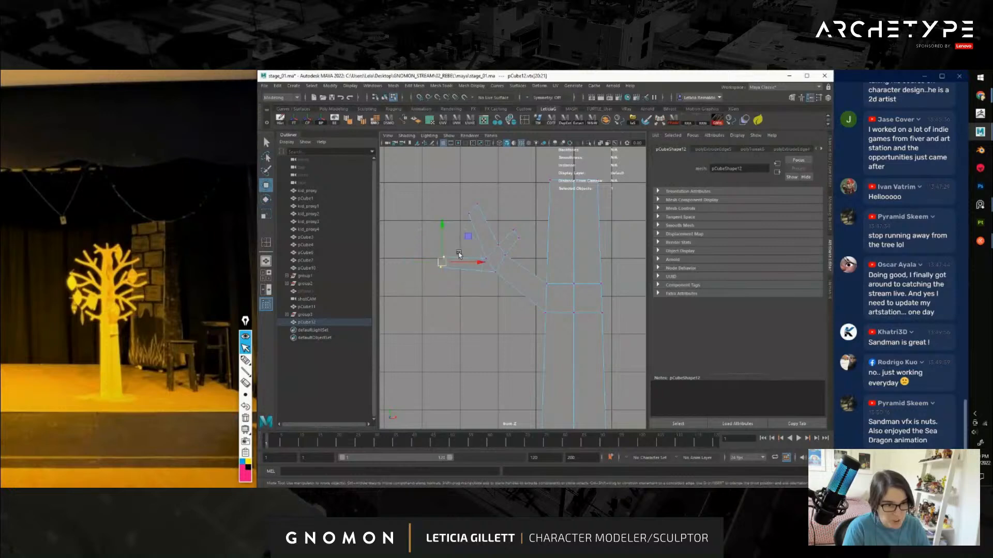
Insert two closely spaced horizontal edge loops across the trunk below the first branch
{"action": "scroll", "coordinate": [517, 326], "scroll_direction": "down", "scroll_amount": 3}
{"action": "middle_click_drag", "start_coordinate": [517, 326], "coordinate": [535, 296], "text": "alt"}
{"action": "scroll", "coordinate": [534, 295], "scroll_direction": "up", "scroll_amount": 2}
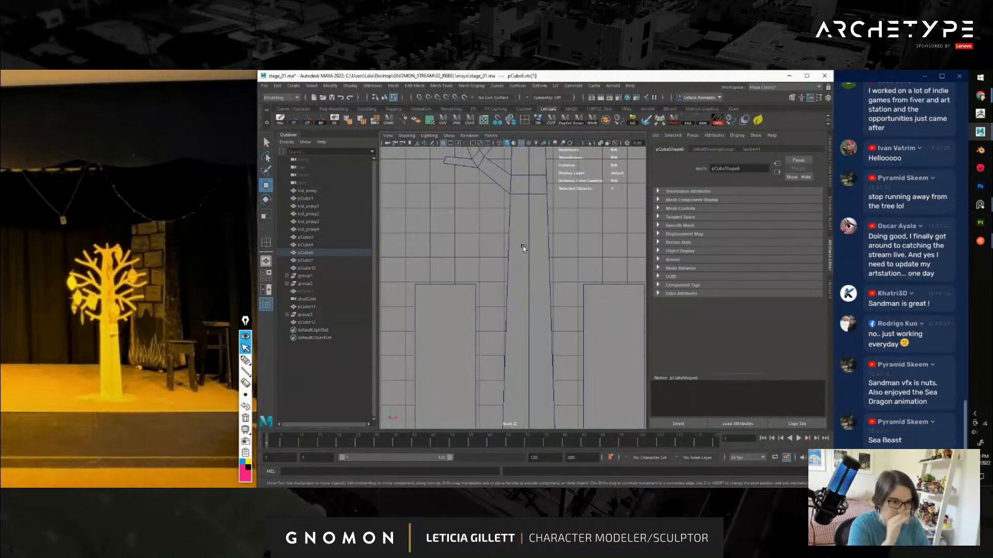
{"action": "scroll", "coordinate": [533, 300], "scroll_direction": "down", "scroll_amount": 4}
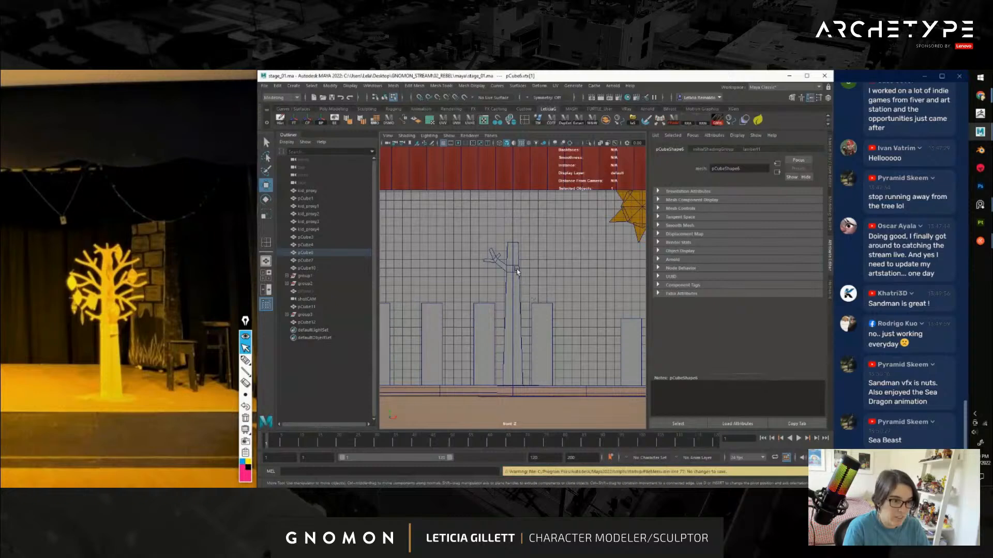
{"action": "left_click_drag", "start_coordinate": [517, 269], "coordinate": [504, 256]}
{"action": "scroll", "coordinate": [512, 277], "scroll_direction": "up", "scroll_amount": 4}
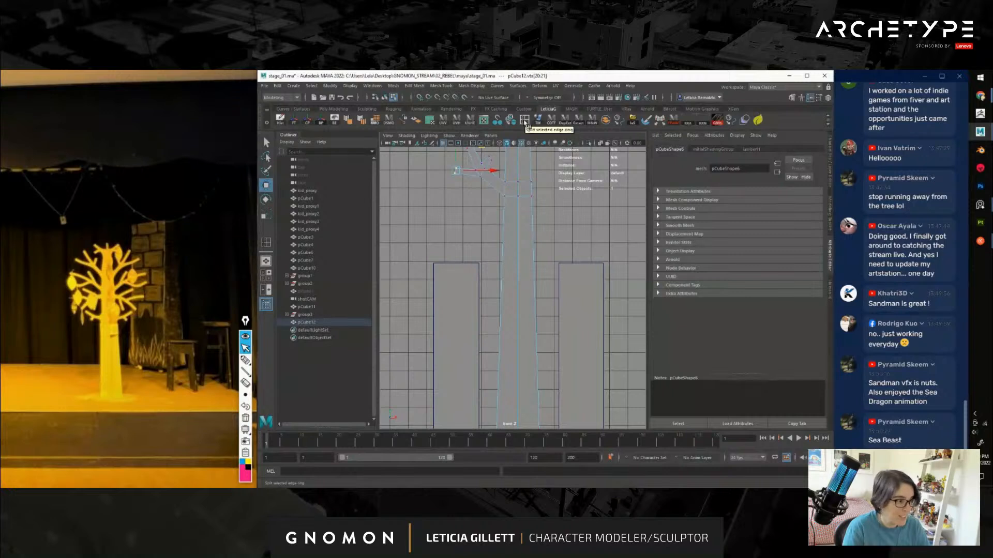
{"action": "left_click", "coordinate": [524, 122]}
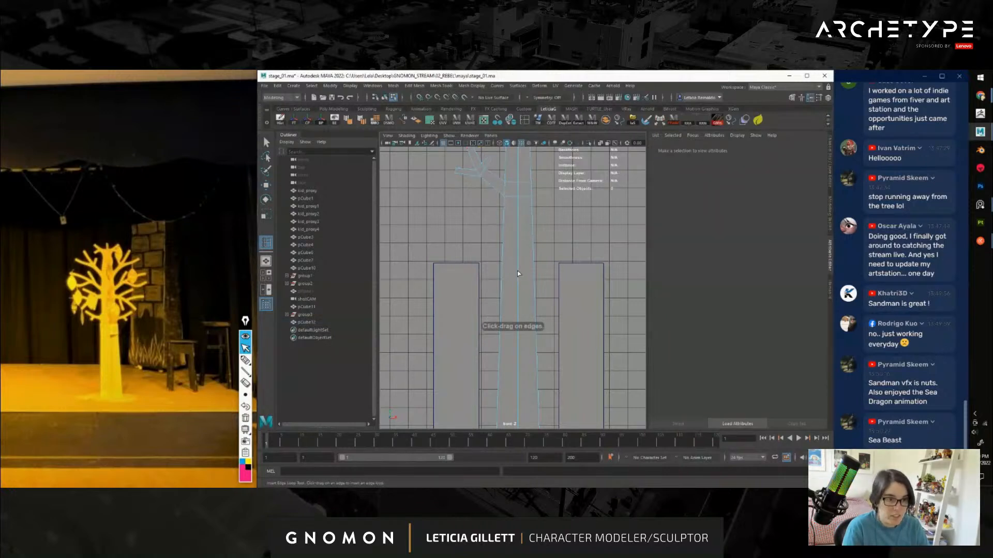
{"action": "left_click", "coordinate": [516, 256]}
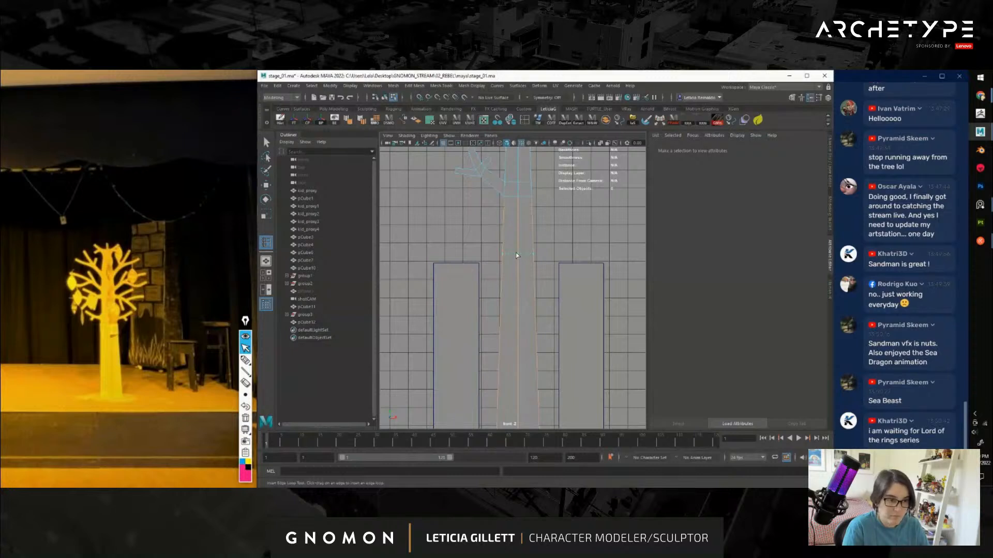
{"action": "left_click", "coordinate": [517, 254]}
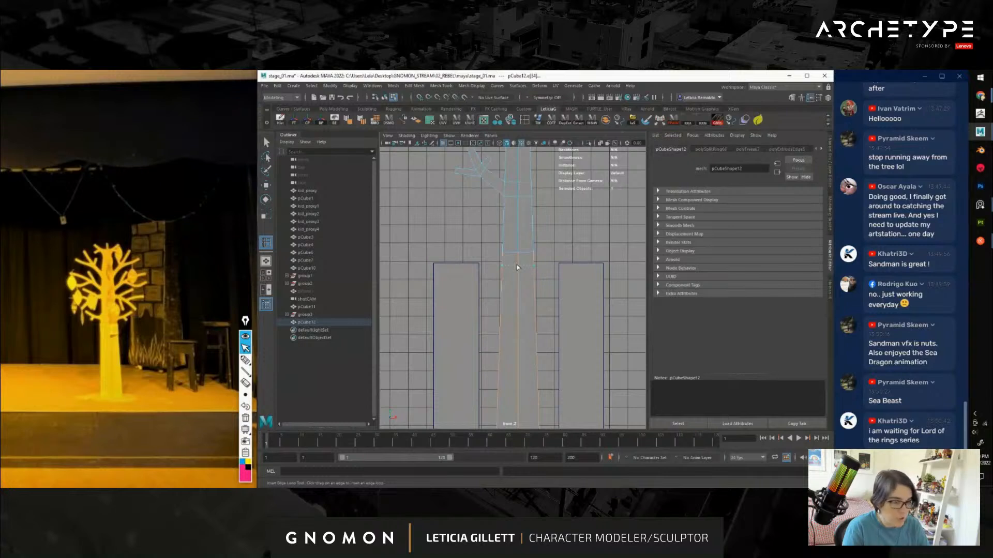
{"action": "left_click", "coordinate": [516, 265]}
Extrude the trunk's left edge between the new loops up and outward as a second, lower branch with a tapered end
{"action": "key", "text": "w"}
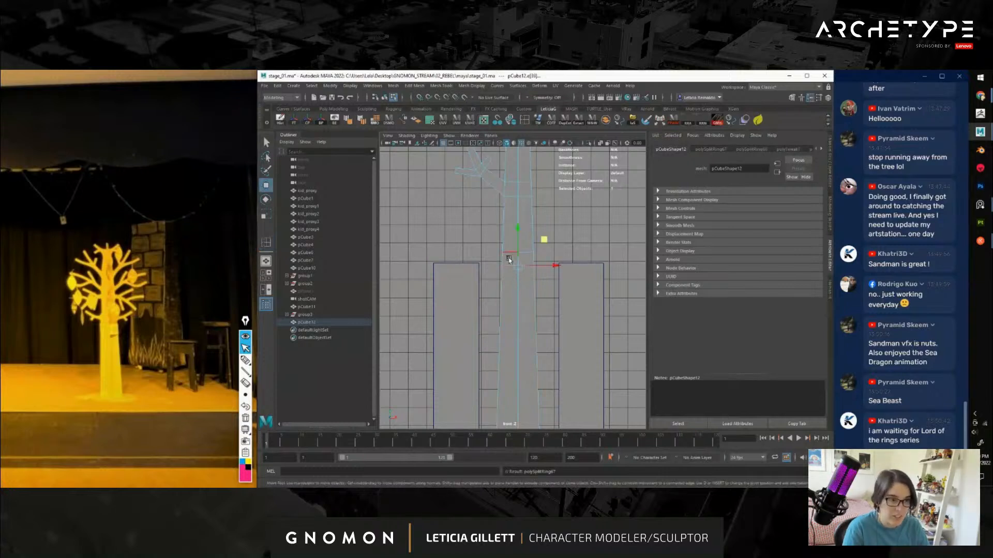
{"action": "left_click", "coordinate": [503, 258]}
{"action": "left_click_drag", "start_coordinate": [528, 234], "coordinate": [410, 225], "text": "shift"}
{"action": "key", "text": "r"}
{"action": "middle_click_drag", "start_coordinate": [448, 252], "coordinate": [487, 262], "text": "alt"}
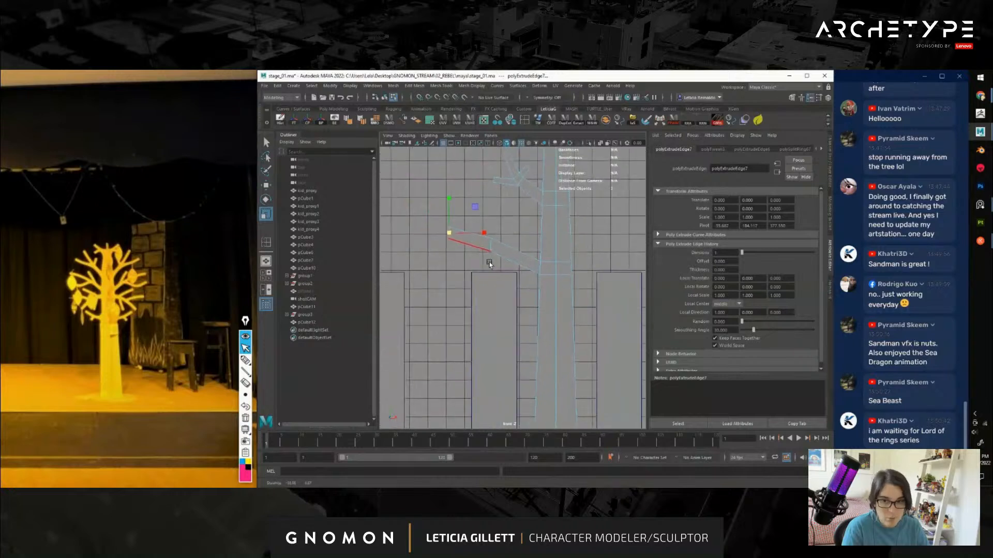
{"action": "right_click_drag", "start_coordinate": [488, 262], "coordinate": [501, 277], "text": "alt"}
{"action": "middle_click_drag", "start_coordinate": [522, 278], "coordinate": [501, 281], "text": "alt"}
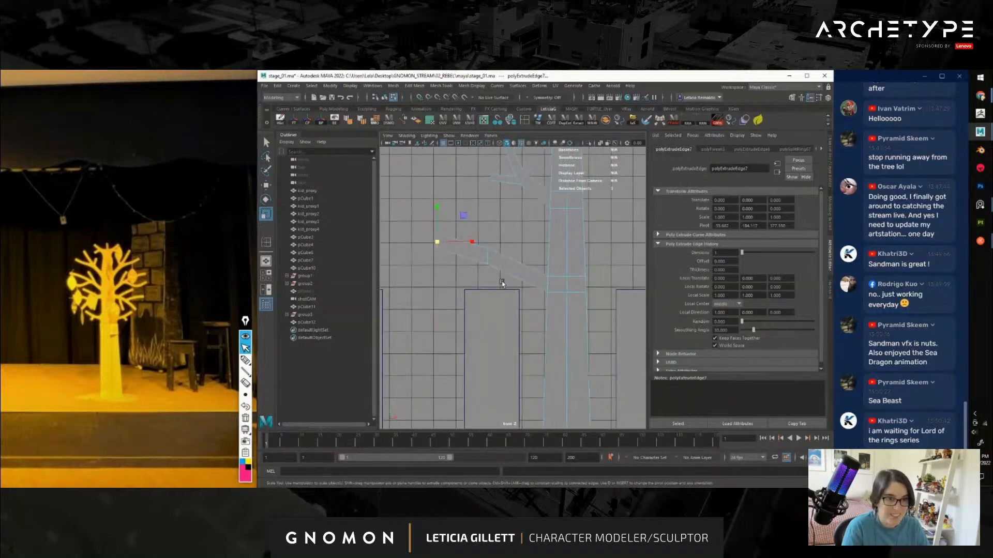
Insert an edge loop across the lower branch and extrude a narrow twig upward from the resulting short top edge
{"action": "left_click", "coordinate": [524, 120]}
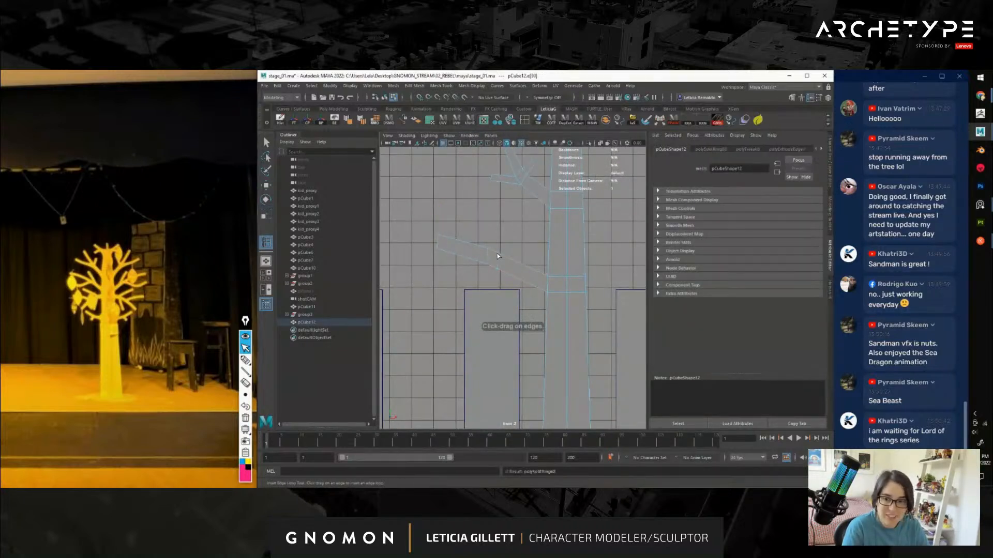
{"action": "left_click", "coordinate": [498, 256]}
{"action": "key", "text": "w"}
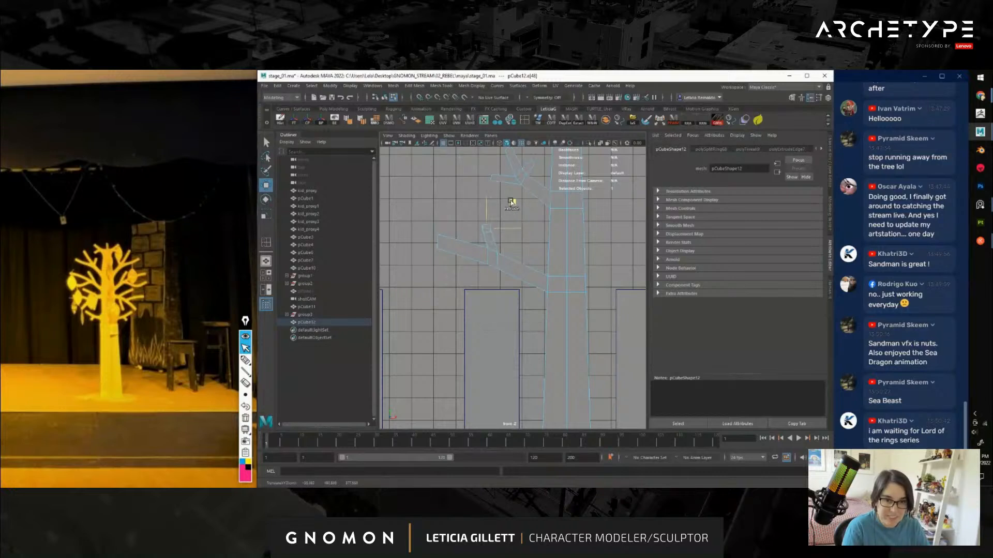
{"action": "key", "text": "ctrl+e"}
{"action": "key", "text": "e"}
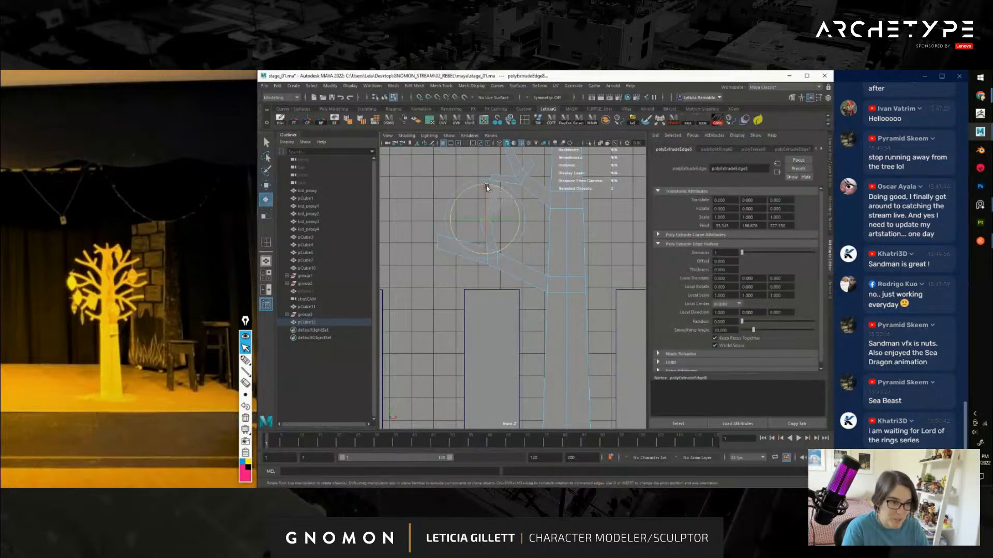
{"action": "key", "text": "r"}
{"action": "left_click_drag", "start_coordinate": [487, 215], "coordinate": [484, 218]}
{"action": "key", "text": "e"}
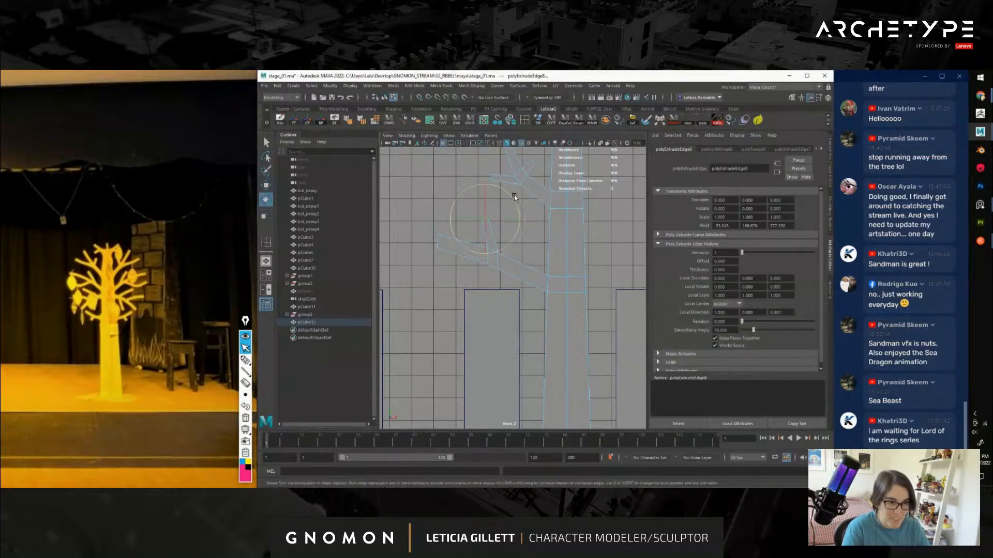
{"action": "key", "text": "w"}
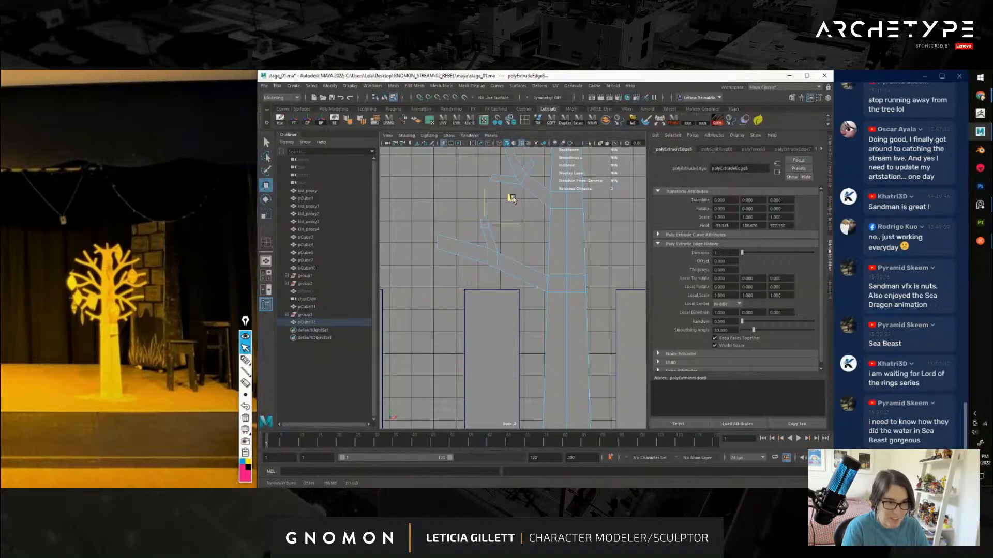
Nudge the vertices at the lower branch's fork and outer tip upward to refine its silhouette
{"action": "right_click_drag", "start_coordinate": [465, 267], "coordinate": [480, 274], "text": "alt"}
{"action": "middle_click_drag", "start_coordinate": [480, 274], "coordinate": [496, 279], "text": "alt"}
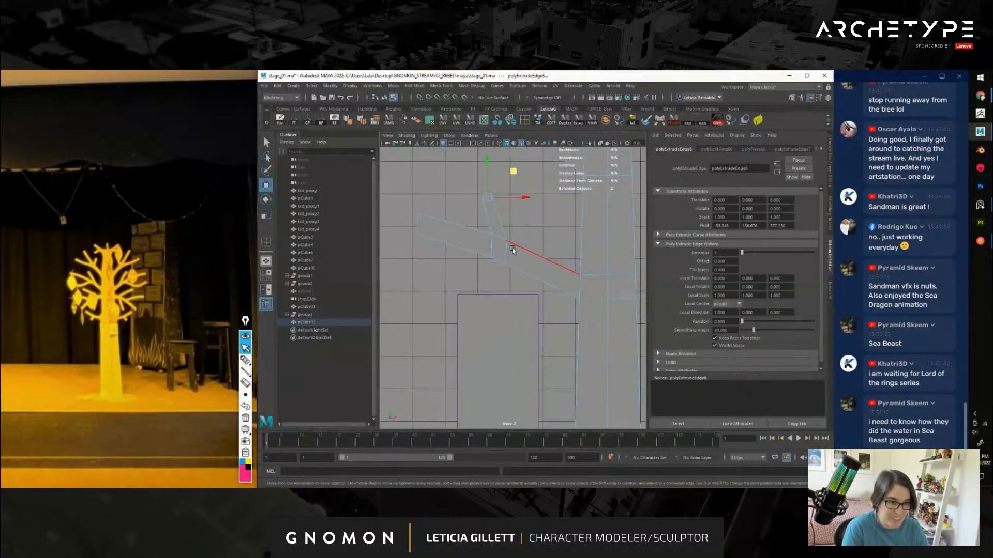
{"action": "right_click_drag", "start_coordinate": [512, 249], "coordinate": [472, 249]}
{"action": "left_click_drag", "start_coordinate": [471, 249], "coordinate": [517, 268]}
{"action": "middle_click_drag", "start_coordinate": [521, 236], "coordinate": [520, 229]}
{"action": "left_click_drag", "start_coordinate": [407, 224], "coordinate": [444, 248]}
{"action": "middle_click_drag", "start_coordinate": [442, 210], "coordinate": [442, 208]}
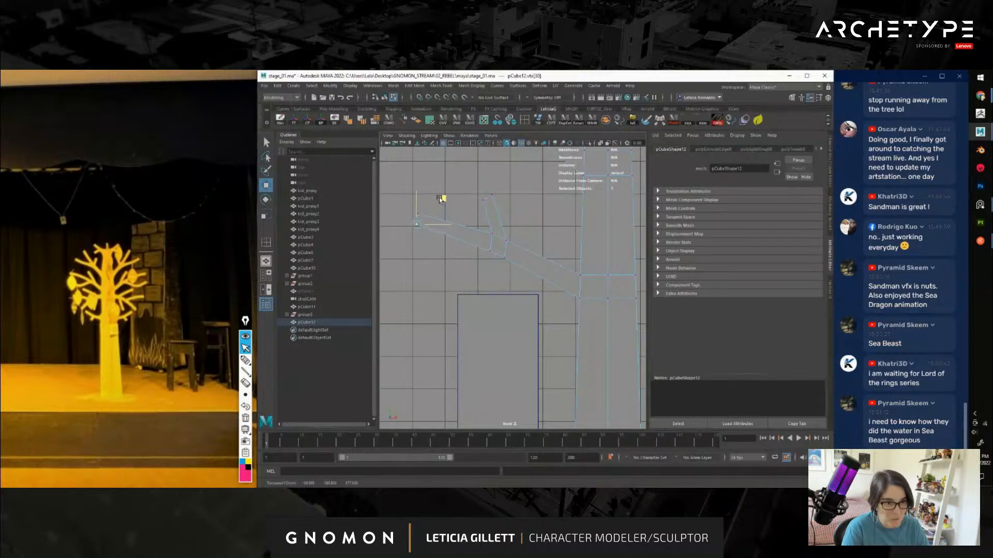
Extrude the bottom edge at the lower branch's fork outward in two segments as a downward twig, angling and shrinking its end edge
{"action": "middle_click_drag", "start_coordinate": [487, 282], "coordinate": [522, 269], "text": "alt"}
{"action": "scroll", "coordinate": [522, 288], "scroll_direction": "down", "scroll_amount": 2}
{"action": "scroll", "coordinate": [509, 296], "scroll_direction": "up", "scroll_amount": 2}
{"action": "right_click", "coordinate": [515, 210]}
{"action": "left_click", "coordinate": [514, 187]}
{"action": "left_click", "coordinate": [513, 222]}
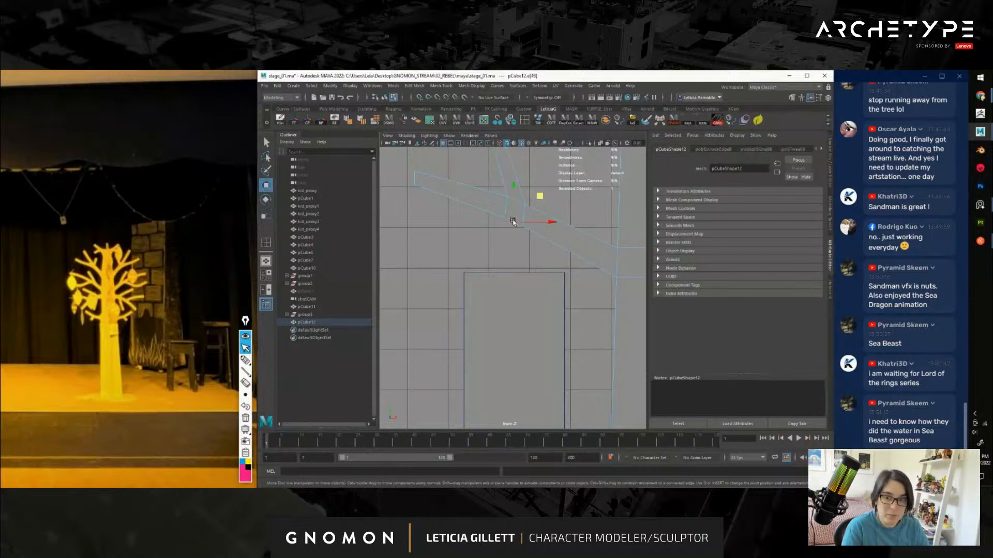
{"action": "key", "text": "ctrl+e"}
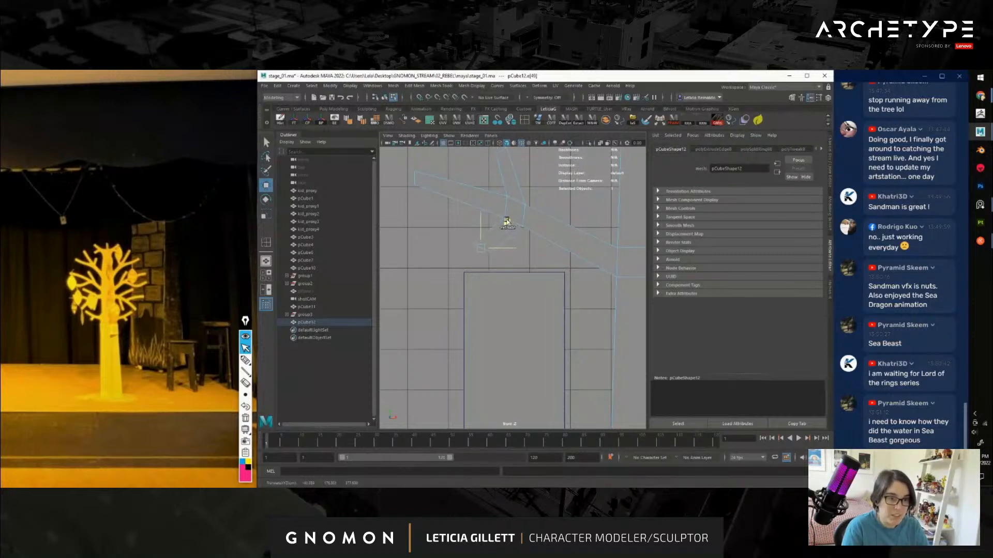
{"action": "key", "text": "ctrl+e"}
{"action": "key", "text": "e"}
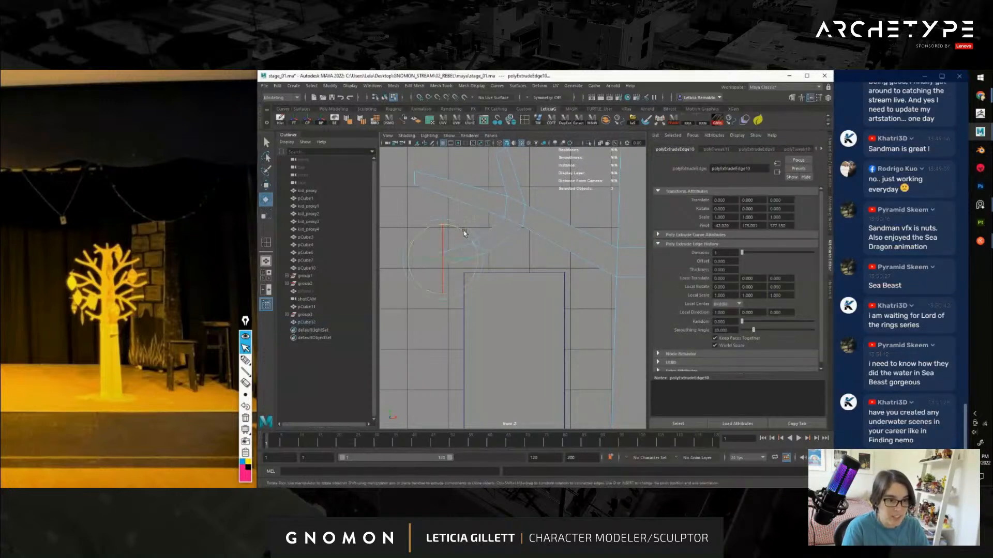
{"action": "key", "text": "r"}
{"action": "left_click_drag", "start_coordinate": [443, 257], "coordinate": [437, 263]}
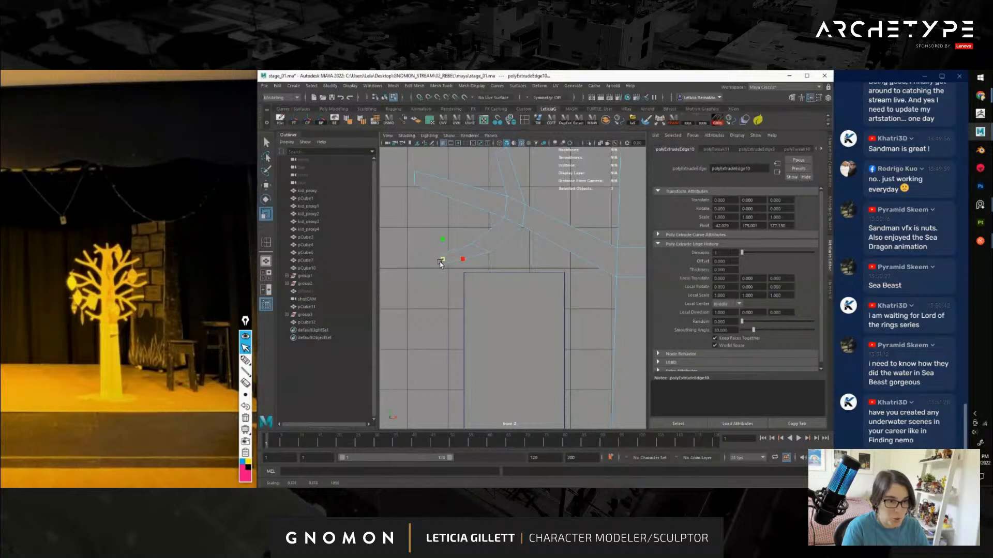
Adjust the angle and width of the new downward twig's middle edge to smooth its bend
{"action": "left_click", "coordinate": [469, 248]}
{"action": "key", "text": "e"}
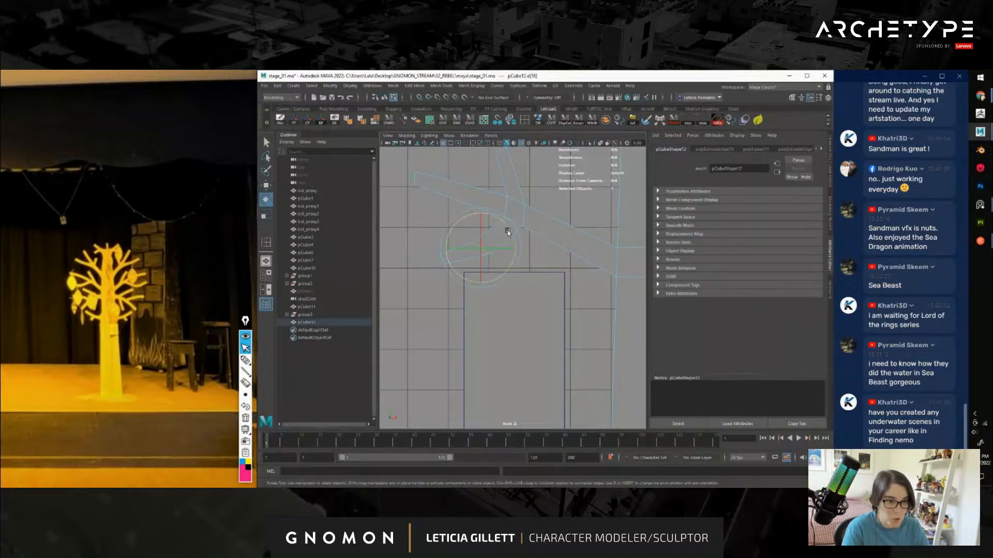
{"action": "key", "text": "r"}
{"action": "left_click_drag", "start_coordinate": [488, 249], "coordinate": [479, 251]}
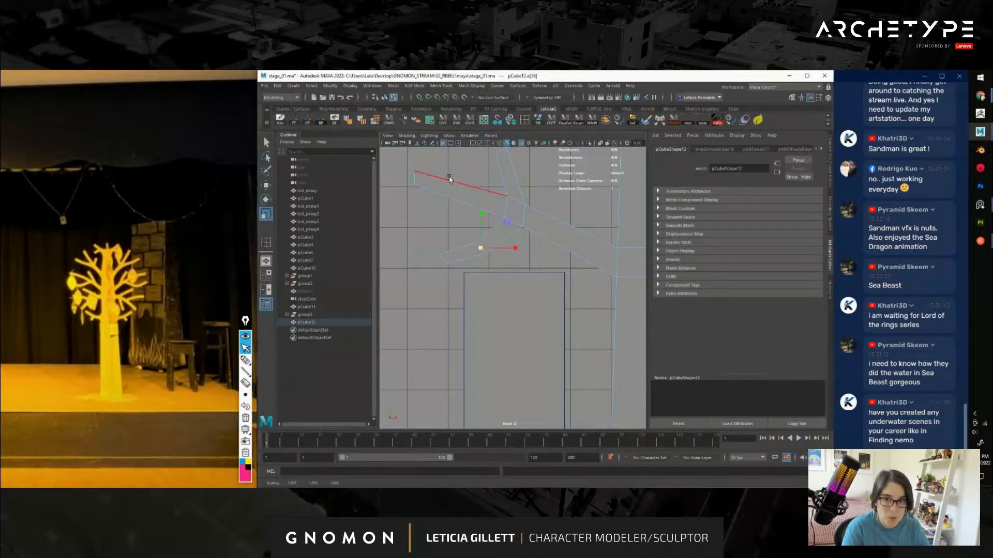
Insert an edge loop across the lower branch's outer segment and shift it slightly upward to bend the branch
{"action": "left_click", "coordinate": [524, 120]}
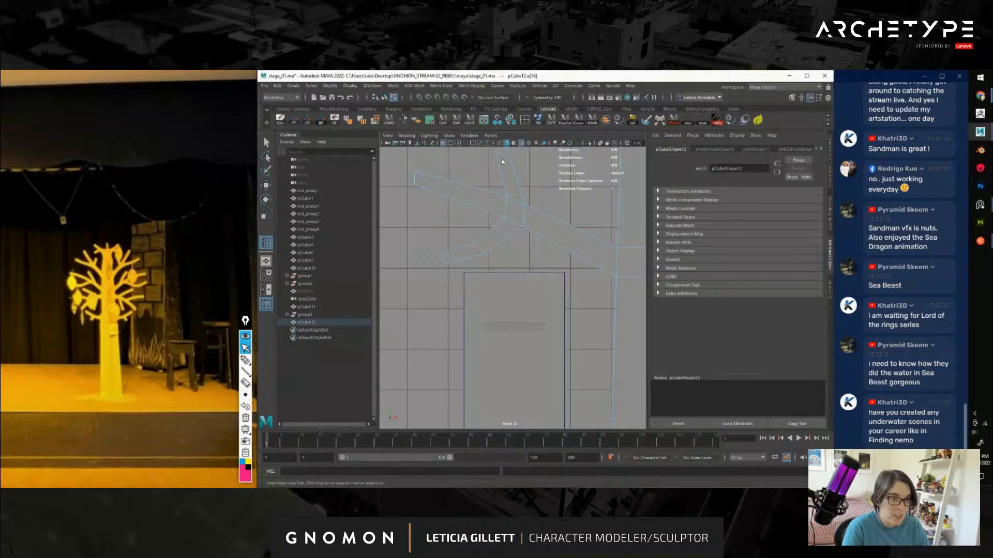
{"action": "left_click", "coordinate": [464, 184]}
{"action": "key", "text": "w"}
{"action": "left_click_drag", "start_coordinate": [489, 173], "coordinate": [491, 169]}
{"action": "middle_click_drag", "start_coordinate": [514, 174], "coordinate": [485, 219], "text": "alt"}
Insert an edge loop across the lower branch's upward twig to bend it, and narrow the twig's tip
{"action": "key", "text": "y"}
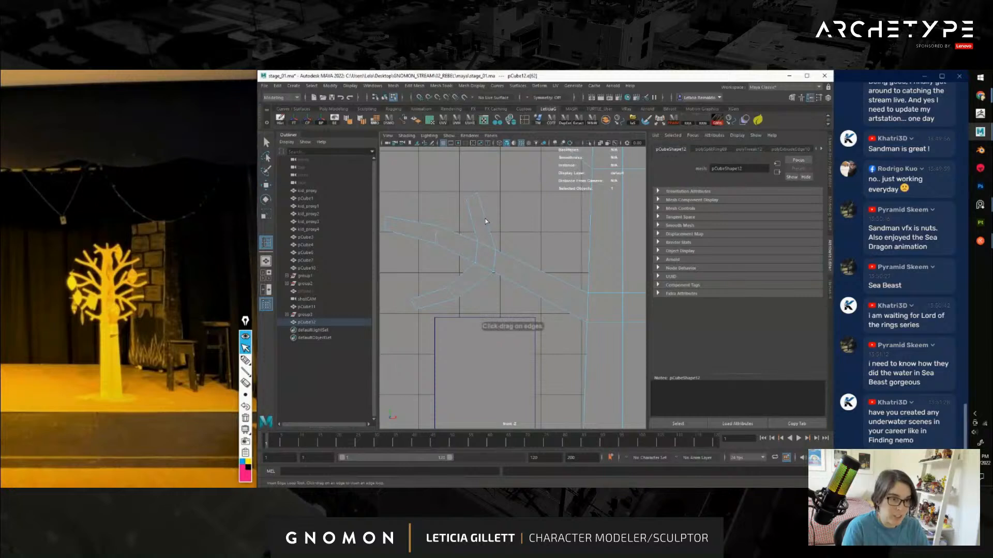
{"action": "left_click", "coordinate": [485, 221]}
{"action": "key", "text": "w"}
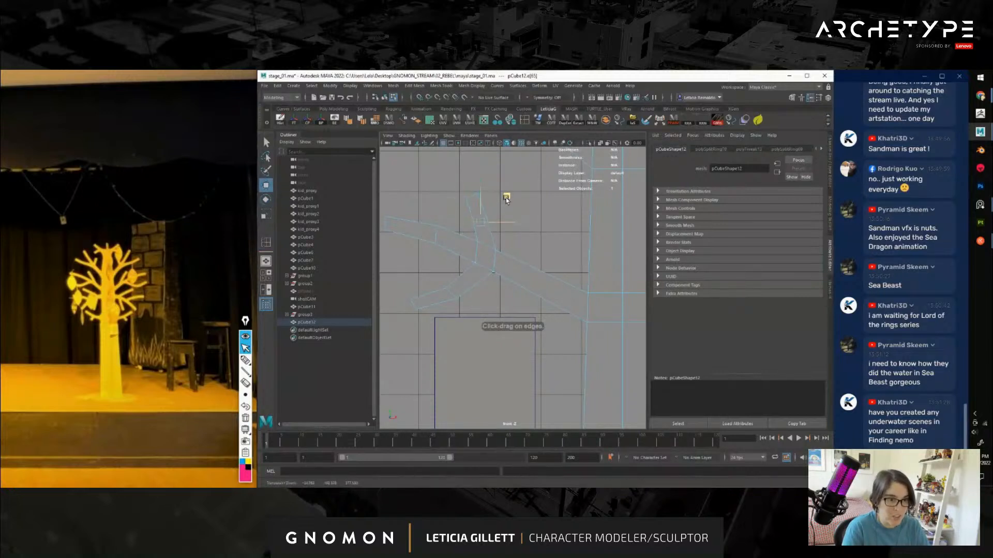
{"action": "middle_click_drag", "start_coordinate": [506, 200], "coordinate": [510, 202]}
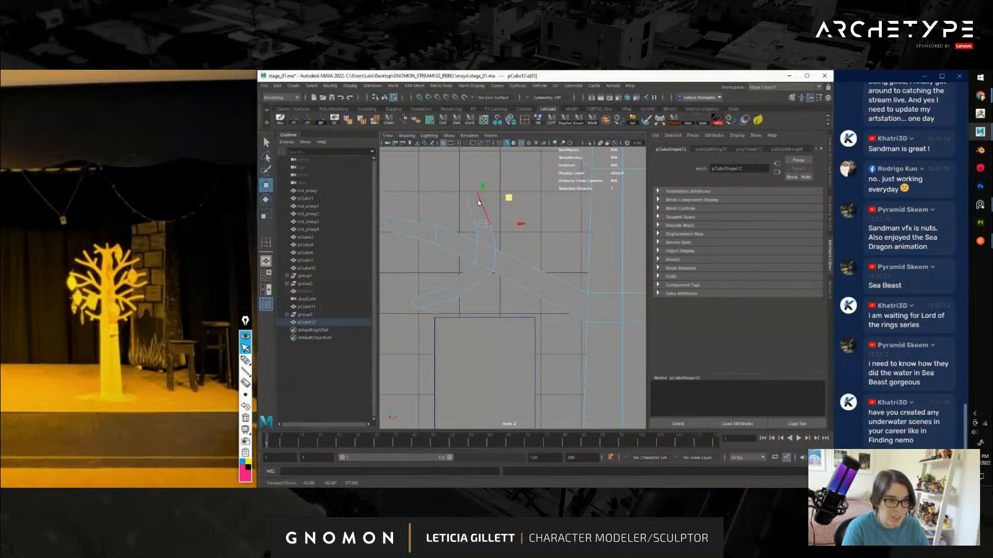
{"action": "key", "text": "ctrl+z"}
{"action": "key", "text": "r"}
{"action": "left_click_drag", "start_coordinate": [472, 195], "coordinate": [469, 198]}
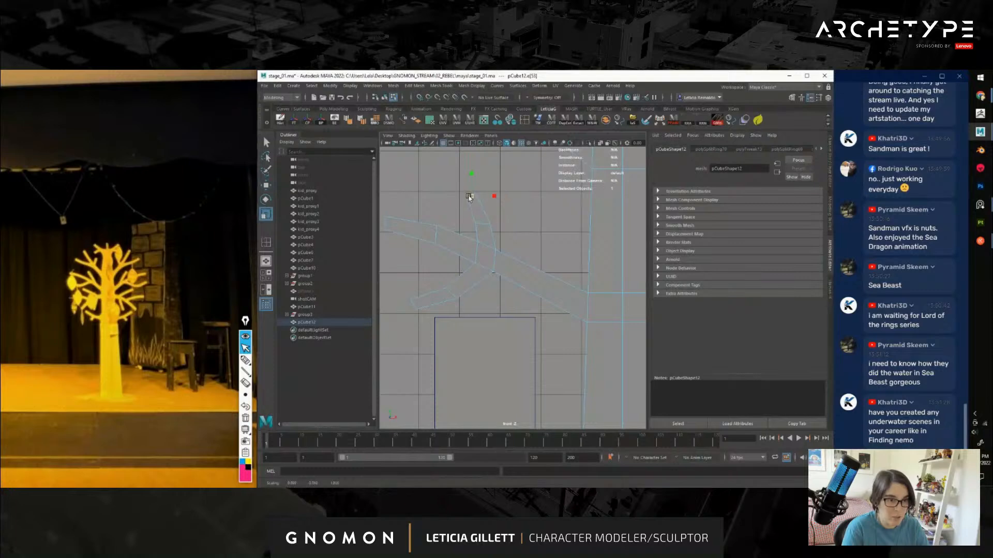
Raise the outer vertices of the lower branch, including its fork and twigs, relative to the trunk
{"action": "left_click", "coordinate": [529, 236]}
{"action": "scroll", "coordinate": [538, 290], "scroll_direction": "down", "scroll_amount": 8}
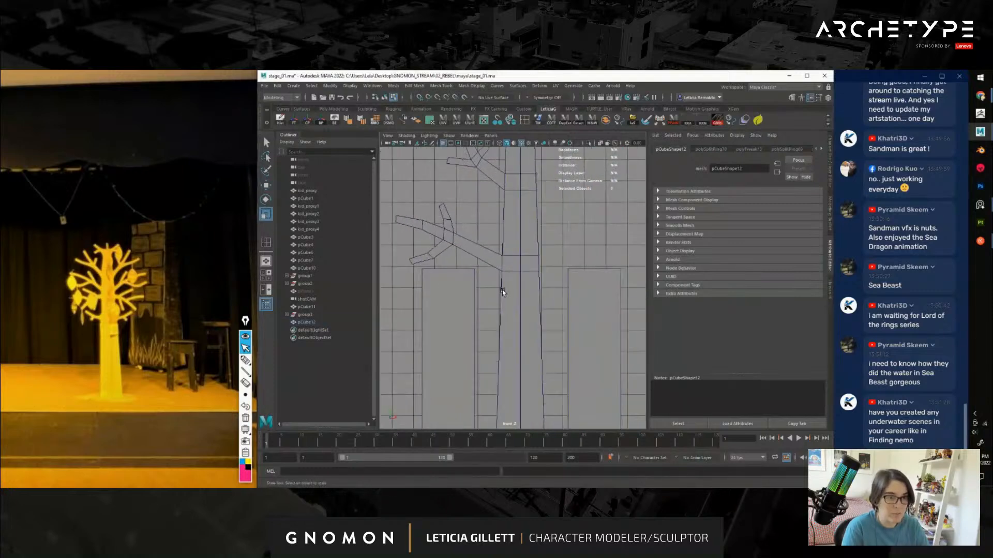
{"action": "scroll", "coordinate": [509, 295], "scroll_direction": "up", "scroll_amount": 5}
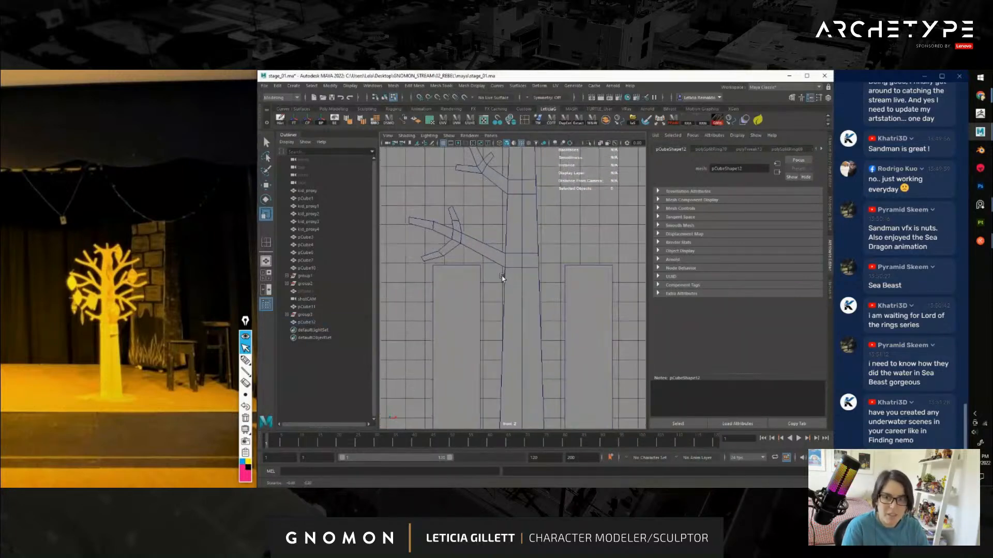
{"action": "right_click_drag", "start_coordinate": [461, 238], "coordinate": [424, 237]}
{"action": "left_click_drag", "start_coordinate": [398, 202], "coordinate": [473, 202]}
{"action": "key", "text": "w"}
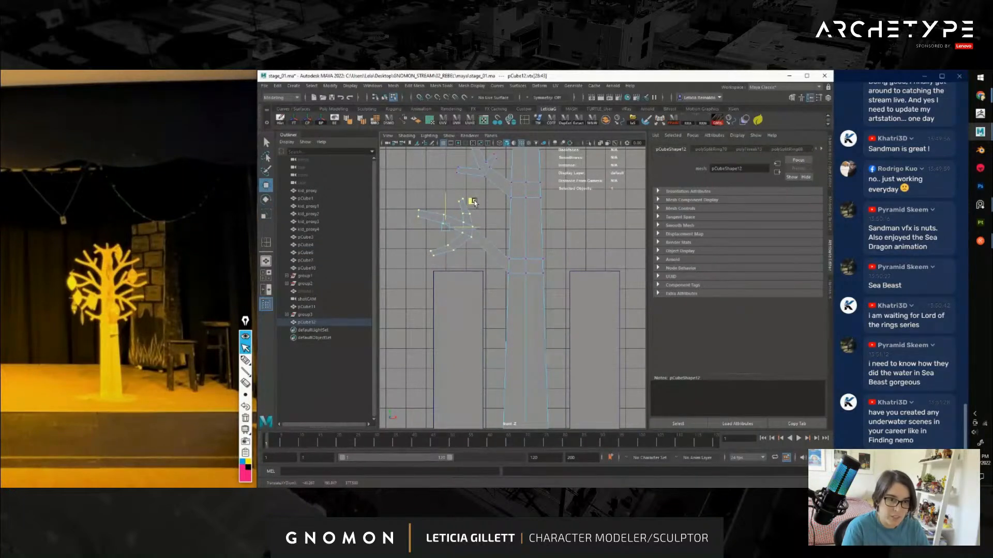
{"action": "scroll", "coordinate": [475, 205], "scroll_direction": "down", "scroll_amount": 3}
{"action": "right_click_drag", "start_coordinate": [479, 225], "coordinate": [502, 214]}
Check the tree's proportions against the stage and save the scene
{"action": "scroll", "coordinate": [519, 331], "scroll_direction": "down", "scroll_amount": 4}
{"action": "middle_click_drag", "start_coordinate": [517, 339], "coordinate": [515, 292], "text": "alt"}
{"action": "scroll", "coordinate": [514, 292], "scroll_direction": "up", "scroll_amount": 8}
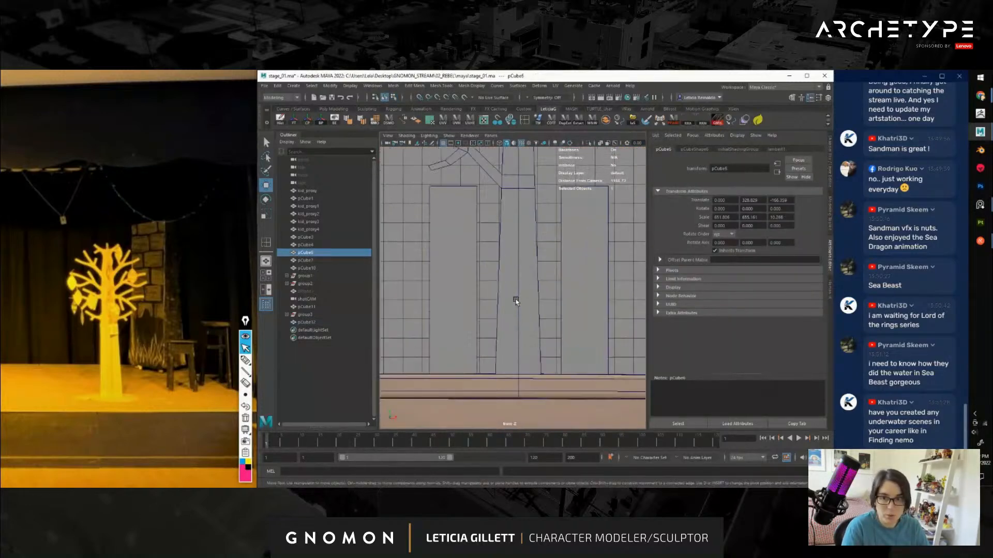
{"action": "scroll", "coordinate": [517, 300], "scroll_direction": "down", "scroll_amount": 6}
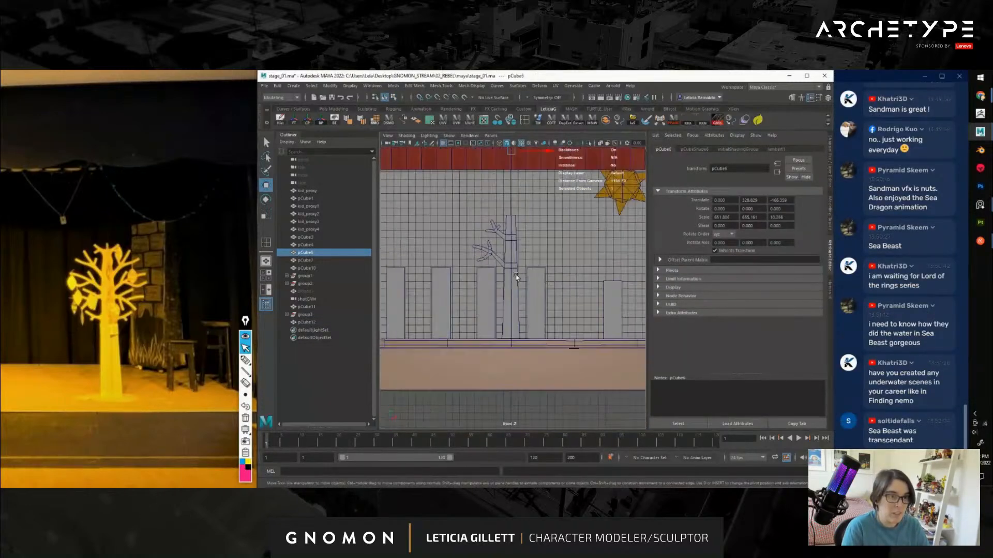
{"action": "scroll", "coordinate": [509, 310], "scroll_direction": "up", "scroll_amount": 2}
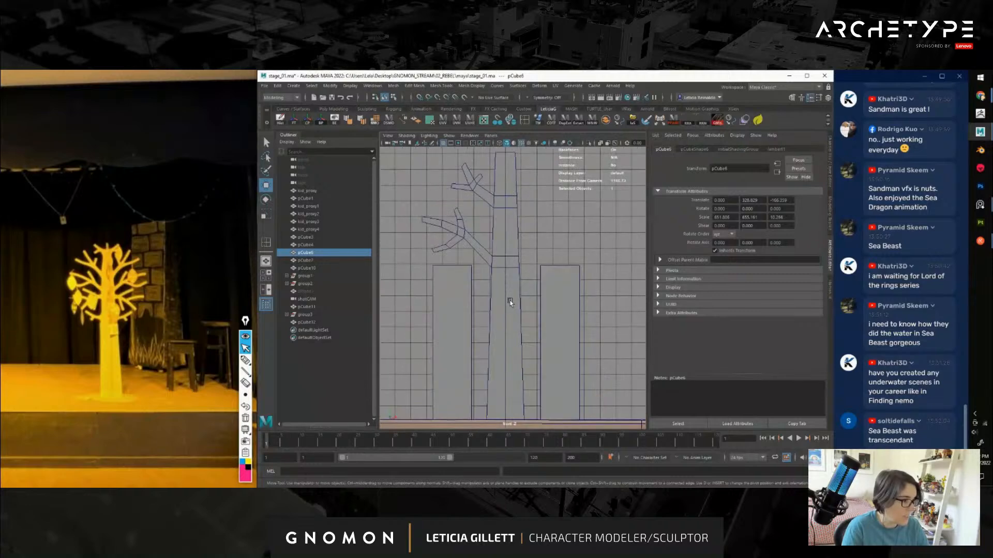
{"action": "key", "text": "ctrl+s"}
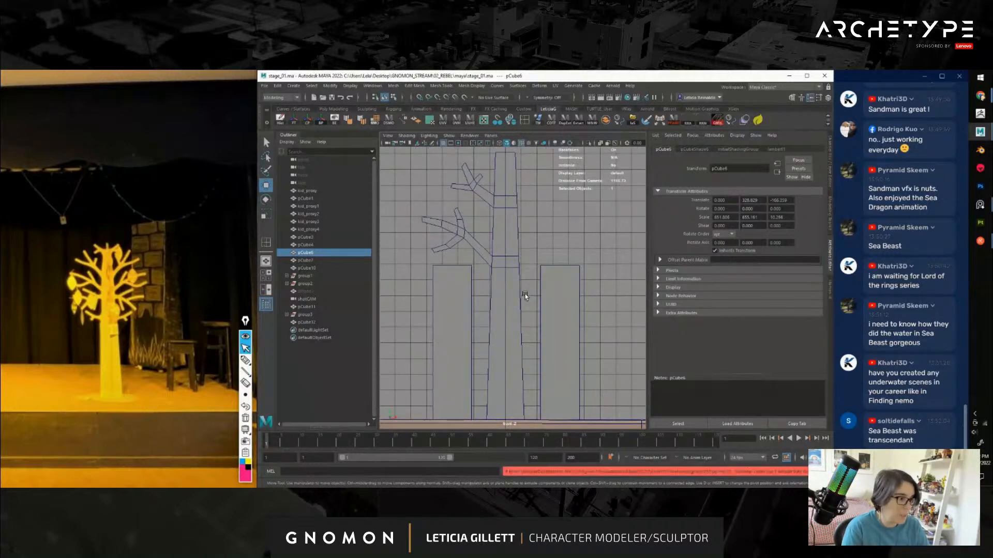
Raise the two vertices where the lower branch joins the trunk's left edge to soften the junction
{"action": "scroll", "coordinate": [525, 296], "scroll_direction": "down", "scroll_amount": 4}
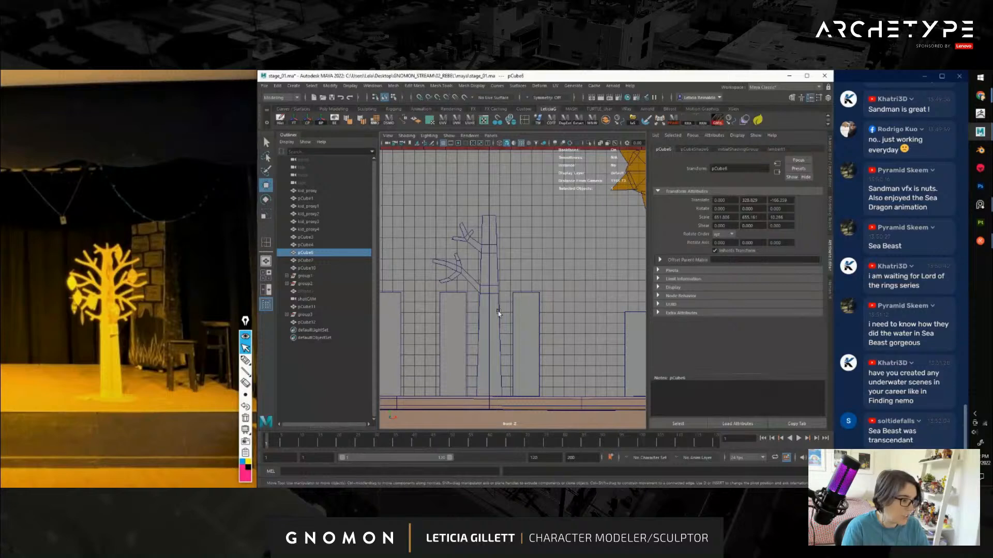
{"action": "scroll", "coordinate": [499, 313], "scroll_direction": "up", "scroll_amount": 5}
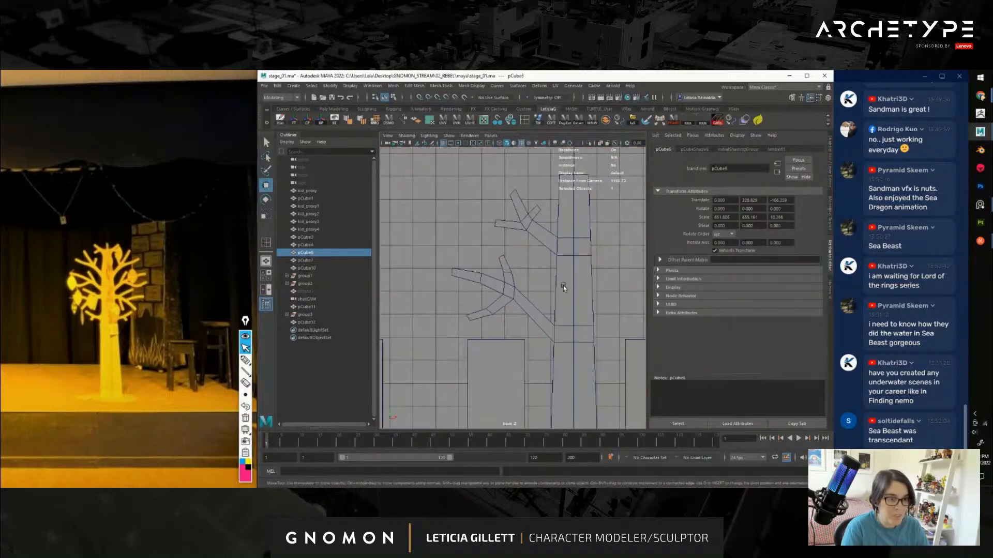
{"action": "left_click", "coordinate": [564, 289]}
{"action": "middle_click_drag", "start_coordinate": [576, 325], "coordinate": [527, 286], "text": "alt"}
{"action": "scroll", "coordinate": [519, 284], "scroll_direction": "up", "scroll_amount": 3}
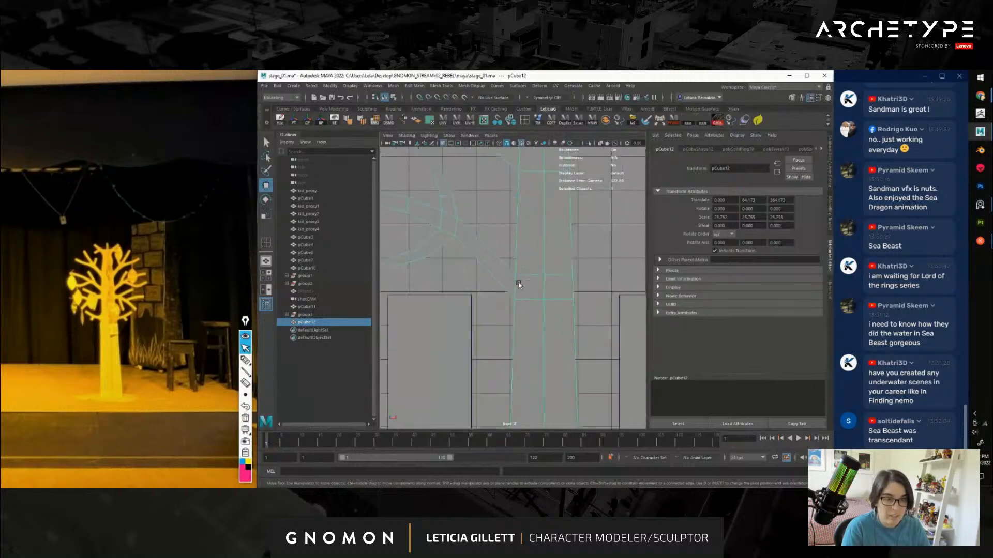
{"action": "right_click_drag", "start_coordinate": [522, 242], "coordinate": [491, 242]}
{"action": "left_click_drag", "start_coordinate": [507, 268], "coordinate": [533, 329]}
{"action": "left_click", "coordinate": [516, 273]}
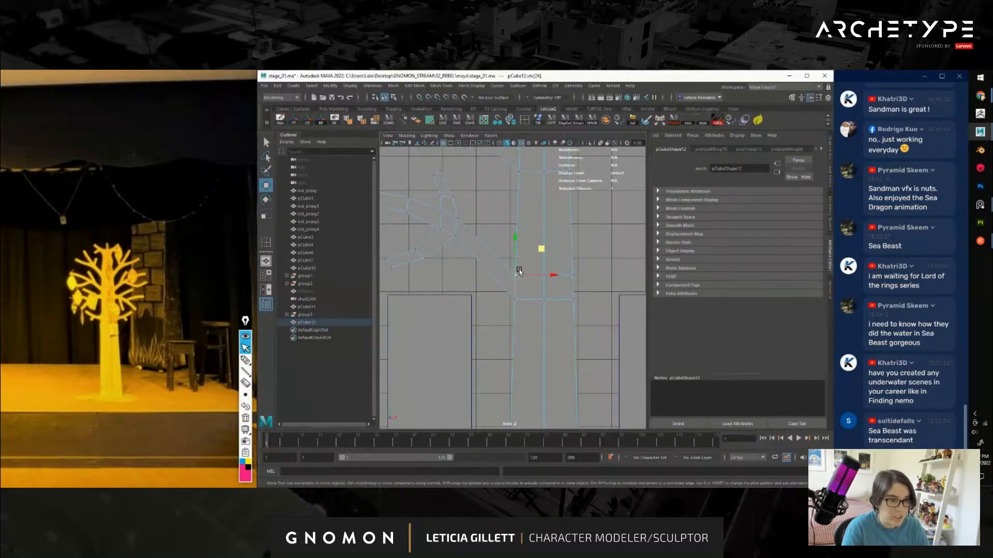
{"action": "left_click_drag", "start_coordinate": [515, 265], "coordinate": [514, 262]}
{"action": "left_click_drag", "start_coordinate": [502, 296], "coordinate": [510, 266]}
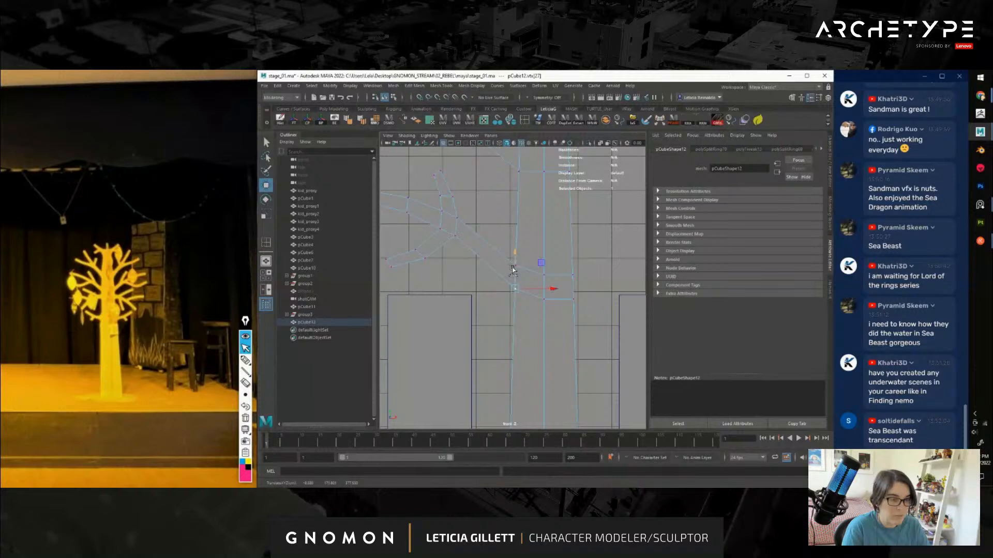
Raise the lower vertex at the upper branch's base and nudge the vertex under its fork to refine the silhouette
{"action": "scroll", "coordinate": [533, 289], "scroll_direction": "down", "scroll_amount": 3}
{"action": "middle_click_drag", "start_coordinate": [538, 297], "coordinate": [547, 344], "text": "alt"}
{"action": "left_click_drag", "start_coordinate": [518, 234], "coordinate": [540, 260]}
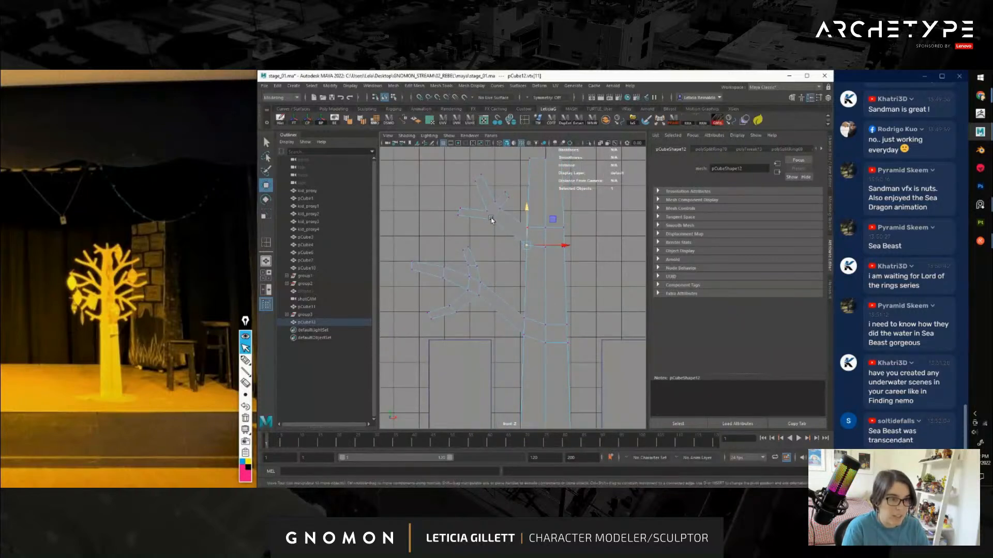
{"action": "left_click_drag", "start_coordinate": [489, 213], "coordinate": [497, 221]}
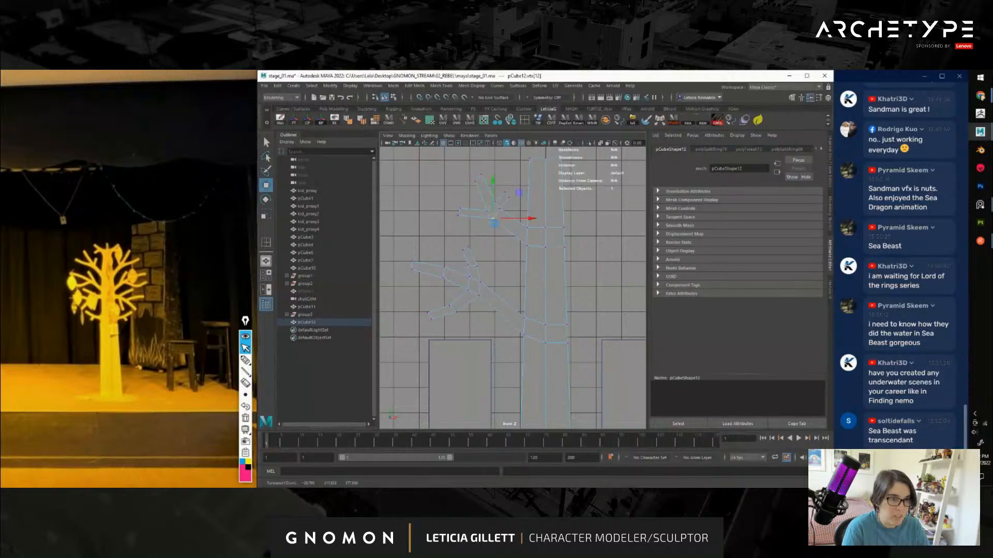
{"action": "right_click_drag", "start_coordinate": [455, 225], "coordinate": [490, 207]}
{"action": "left_click", "coordinate": [512, 200]}
{"action": "middle_click_drag", "start_coordinate": [514, 201], "coordinate": [532, 255], "text": "alt"}
{"action": "scroll", "coordinate": [519, 324], "scroll_direction": "down", "scroll_amount": 3}
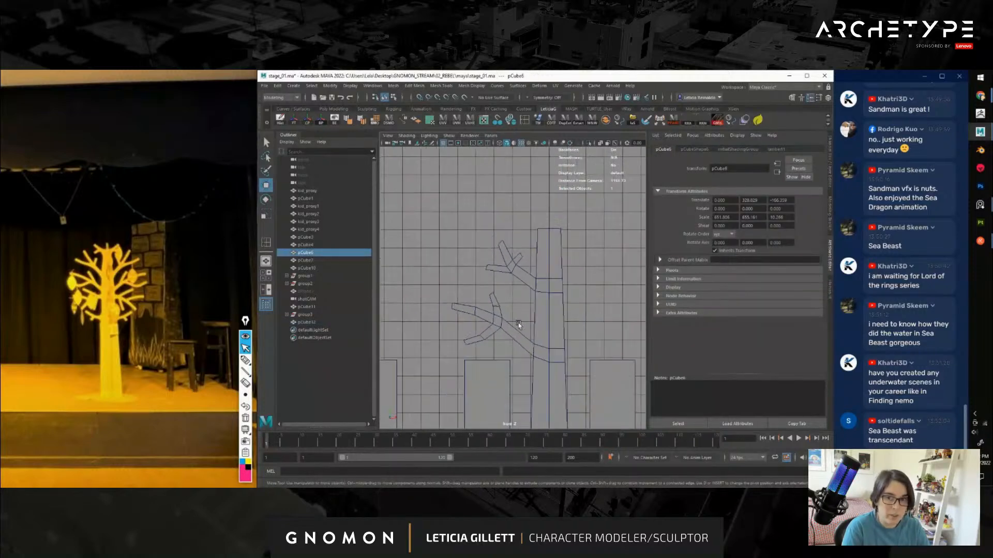
Insert a horizontal edge loop across the tree trunk just below its top end
{"action": "scroll", "coordinate": [517, 329], "scroll_direction": "up", "scroll_amount": 5}
{"action": "left_click", "coordinate": [507, 254]}
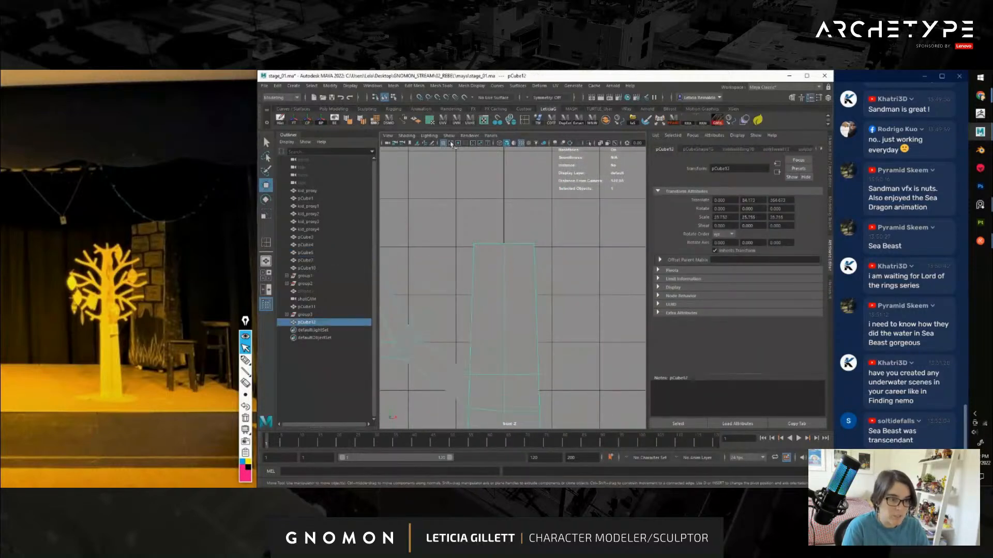
{"action": "left_click", "coordinate": [526, 119]}
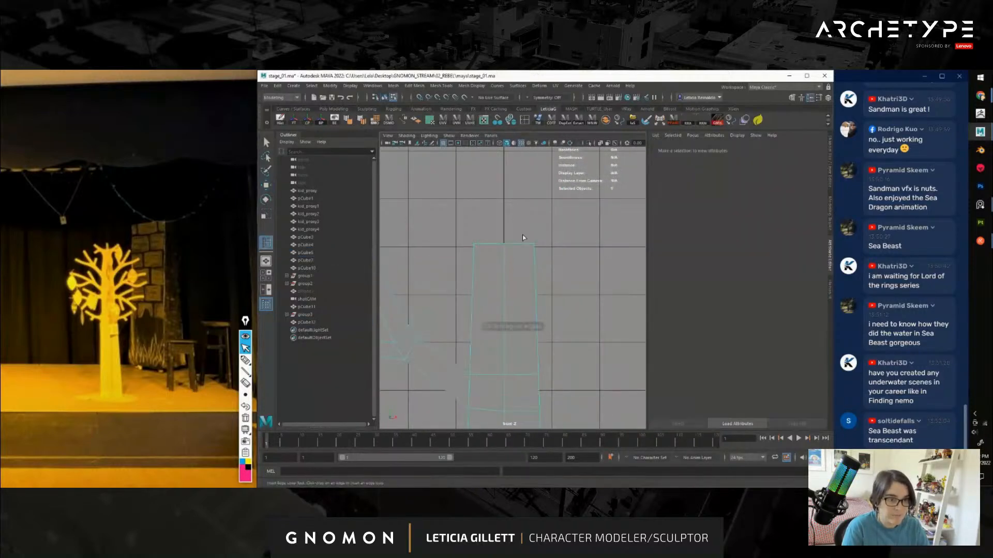
{"action": "left_click", "coordinate": [504, 259]}
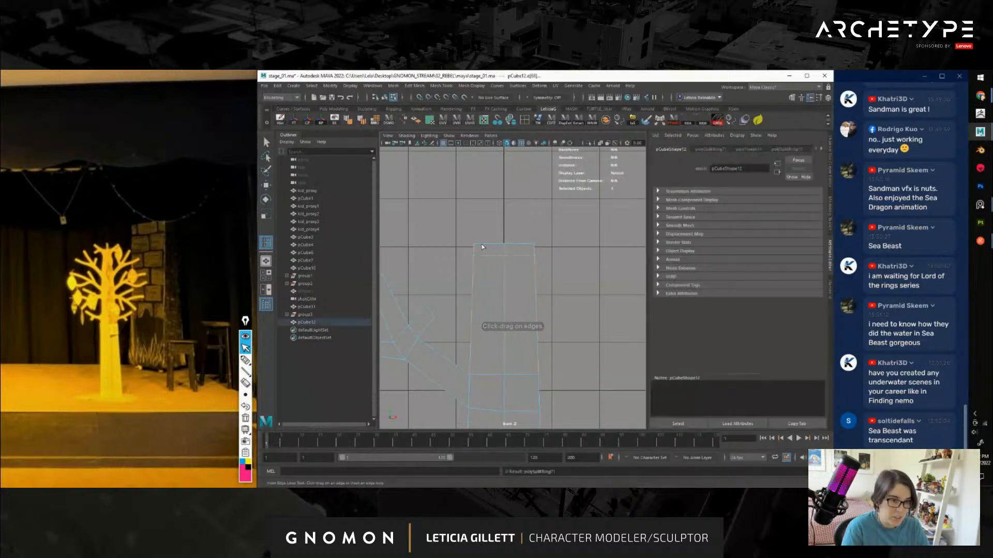
Extrude the trunk's short left edge above the new loop up and outward as a top branch, and narrow its tip
{"action": "key", "text": "w"}
{"action": "left_click", "coordinate": [475, 248]}
{"action": "left_click_drag", "start_coordinate": [500, 224], "coordinate": [470, 205], "text": "shift"}
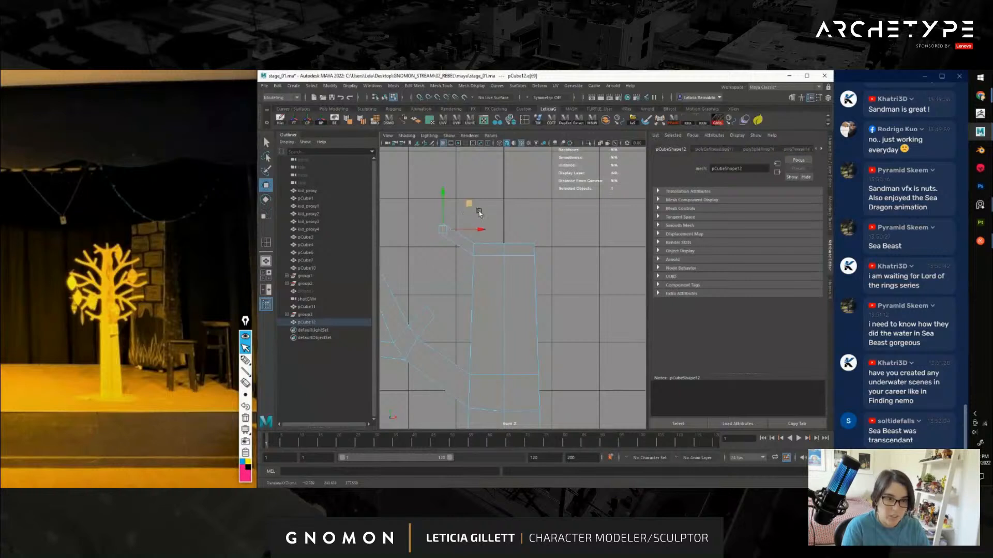
{"action": "middle_click_drag", "start_coordinate": [485, 255], "coordinate": [543, 271], "text": "alt"}
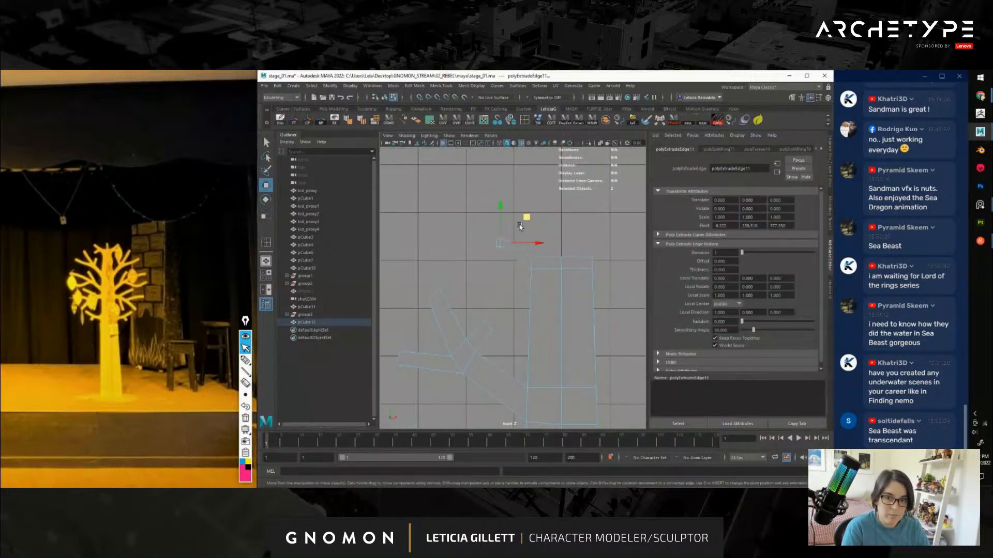
{"action": "key", "text": "e"}
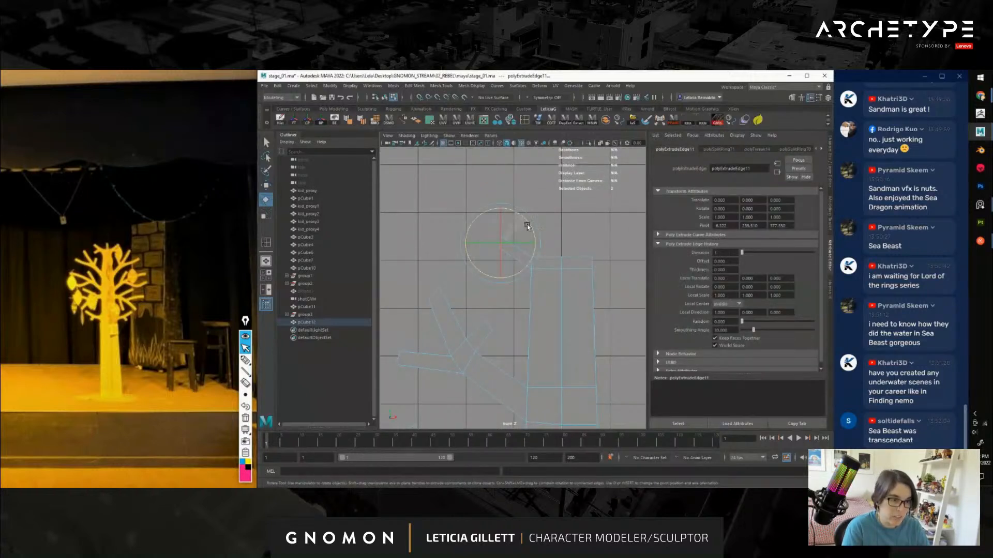
{"action": "key", "text": "r"}
{"action": "left_click_drag", "start_coordinate": [512, 241], "coordinate": [500, 244]}
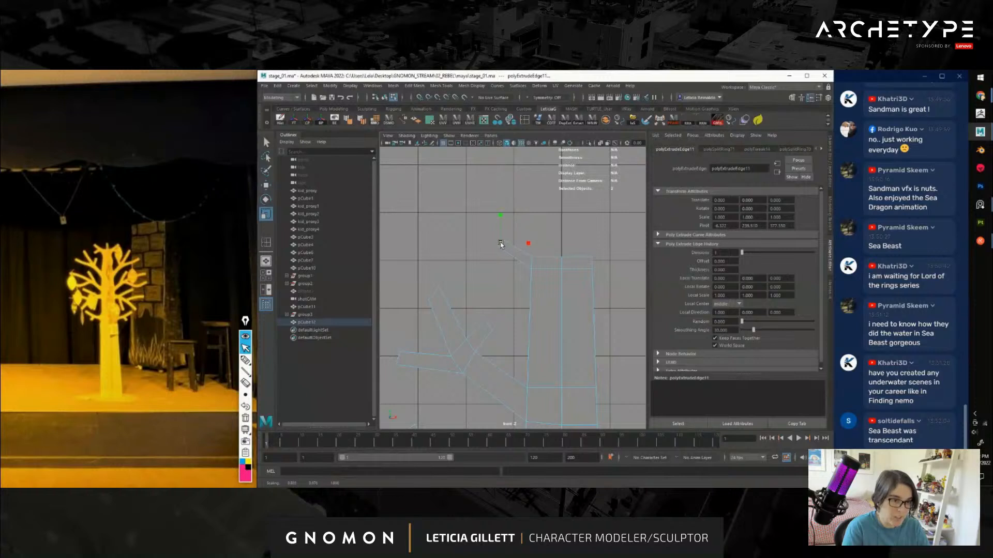
Insert two closely spaced edge loops across the new top branch, partway between the trunk and the tip
{"action": "key", "text": "w"}
{"action": "scroll", "coordinate": [536, 253], "scroll_direction": "up", "scroll_amount": 2}
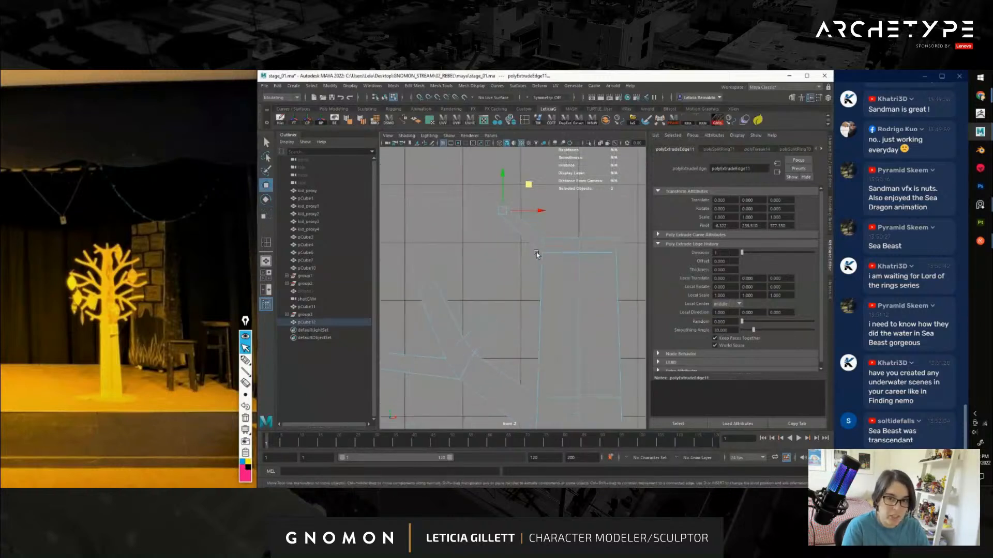
{"action": "scroll", "coordinate": [535, 254], "scroll_direction": "up", "scroll_amount": 2}
{"action": "left_click", "coordinate": [525, 120]}
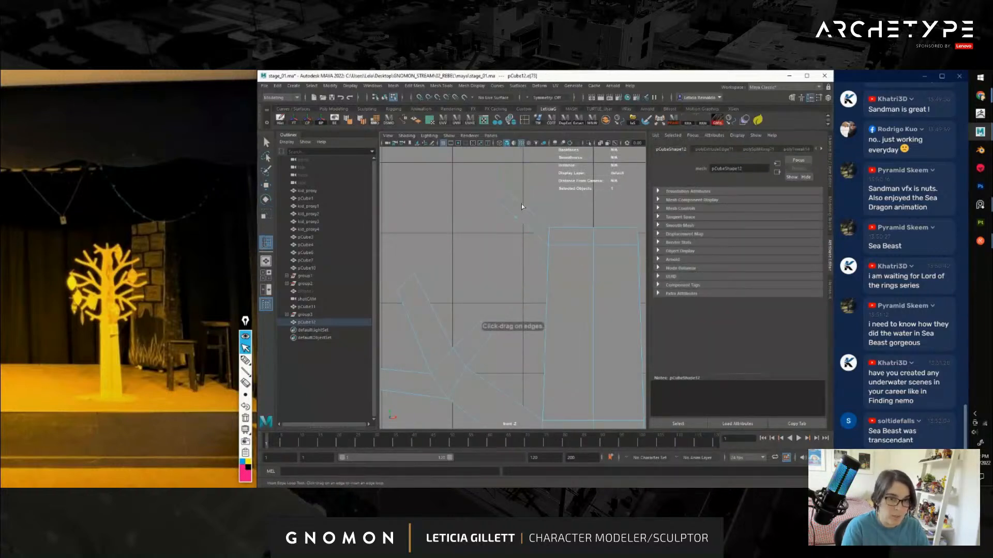
{"action": "left_click", "coordinate": [529, 212]}
{"action": "key", "text": "w"}
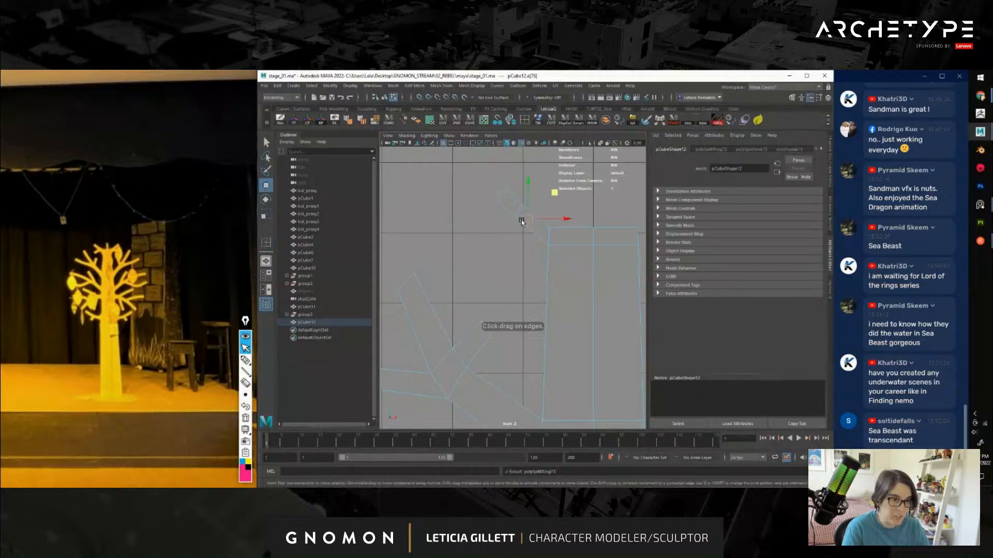
Extrude the top branch's short lower edge between the two loops down and outward as a side fork, and narrow its end
{"action": "left_click", "coordinate": [516, 219]}
{"action": "left_click_drag", "start_coordinate": [549, 195], "coordinate": [508, 249], "text": "shift"}
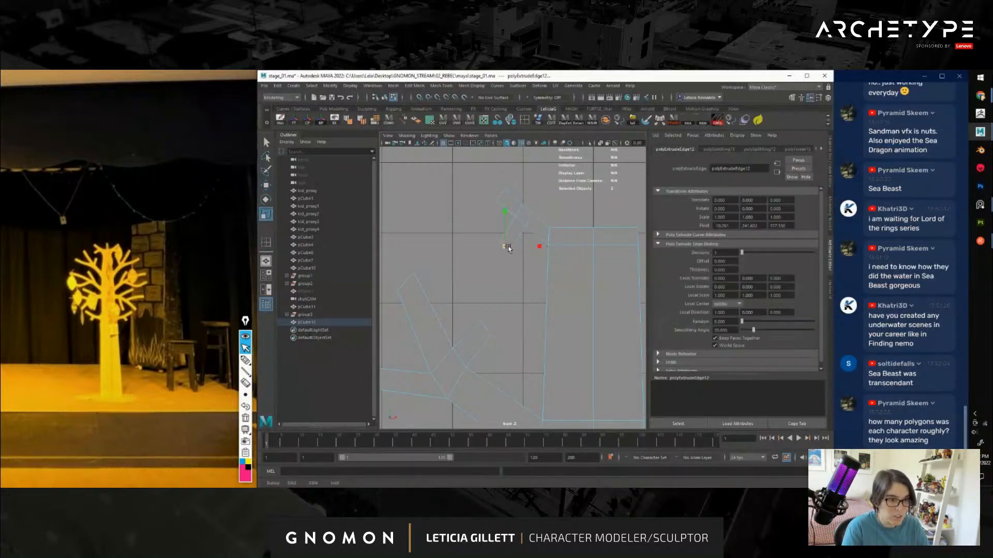
{"action": "middle_click_drag", "start_coordinate": [555, 246], "coordinate": [525, 269], "text": "alt"}
{"action": "left_click", "coordinate": [537, 234]}
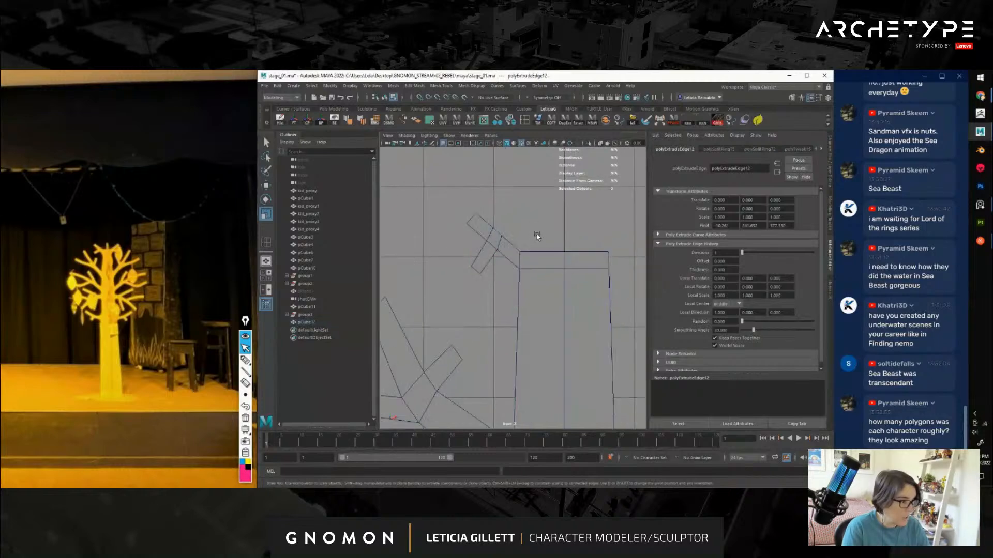
Examine the tree from its base to its top branches, checking the trunk and branch proportions against the stage behind
{"action": "scroll", "coordinate": [541, 299], "scroll_direction": "down", "scroll_amount": 5}
{"action": "scroll", "coordinate": [543, 305], "scroll_direction": "down", "scroll_amount": 4}
{"action": "middle_click_drag", "start_coordinate": [547, 342], "coordinate": [532, 297], "text": "alt"}
{"action": "scroll", "coordinate": [531, 303], "scroll_direction": "down", "scroll_amount": 4}
{"action": "scroll", "coordinate": [532, 305], "scroll_direction": "down", "scroll_amount": 3}
{"action": "middle_click_drag", "start_coordinate": [545, 336], "coordinate": [551, 288], "text": "alt"}
{"action": "scroll", "coordinate": [549, 288], "scroll_direction": "up", "scroll_amount": 2}
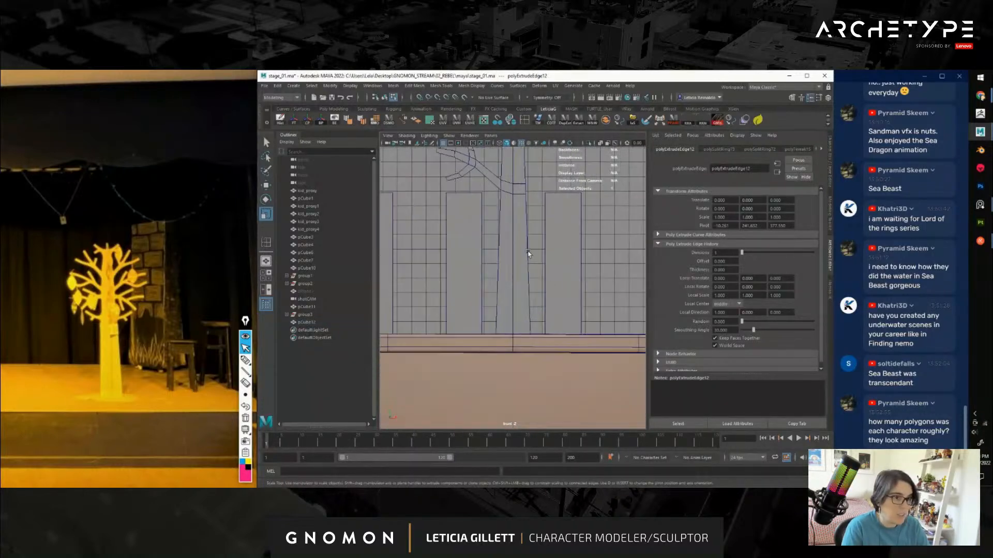
{"action": "middle_click_drag", "start_coordinate": [523, 247], "coordinate": [527, 305], "text": "alt"}
{"action": "scroll", "coordinate": [526, 305], "scroll_direction": "up", "scroll_amount": 3}
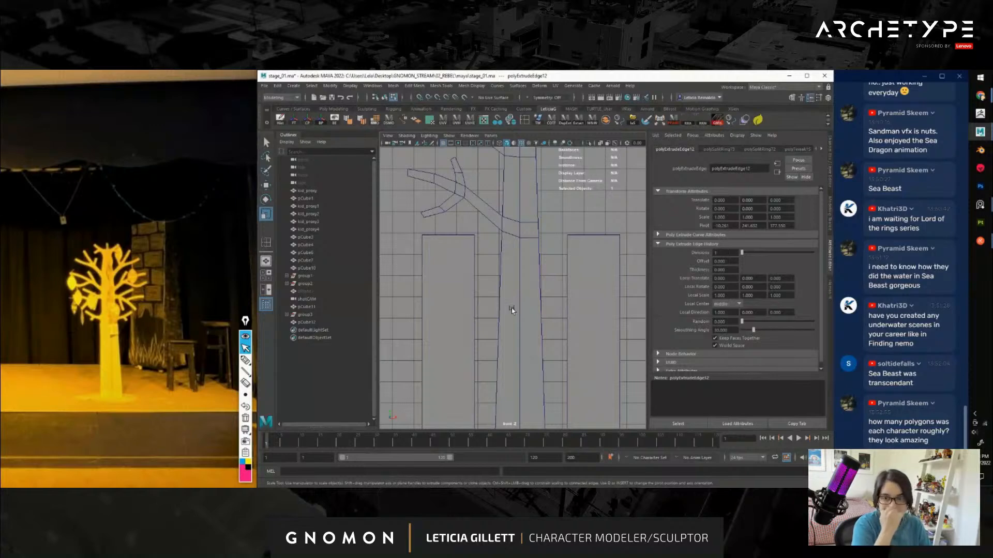
{"action": "scroll", "coordinate": [517, 242], "scroll_direction": "down", "scroll_amount": 4}
{"action": "scroll", "coordinate": [532, 261], "scroll_direction": "up", "scroll_amount": 4}
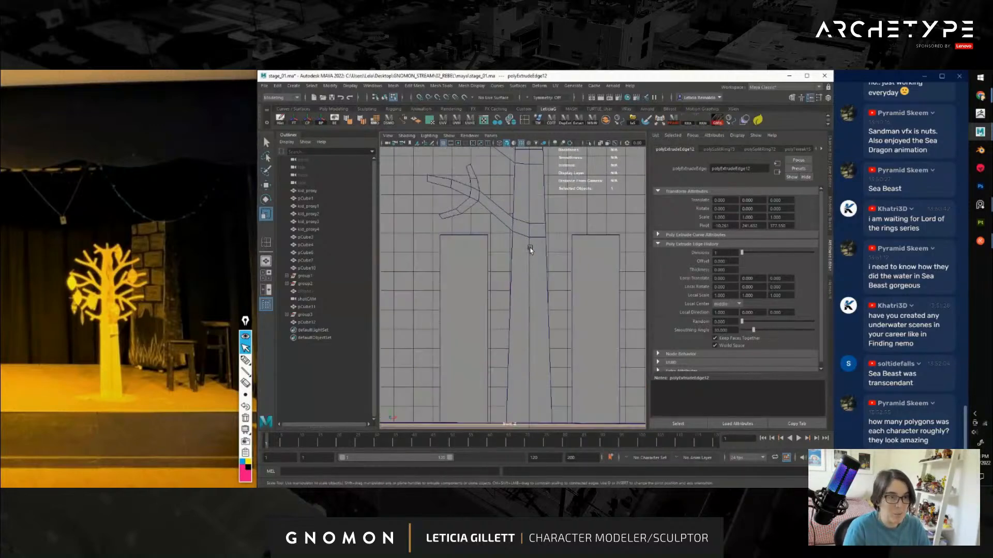
{"action": "middle_click_drag", "start_coordinate": [516, 260], "coordinate": [526, 268], "text": "alt"}
{"action": "scroll", "coordinate": [526, 268], "scroll_direction": "down", "scroll_amount": 2}
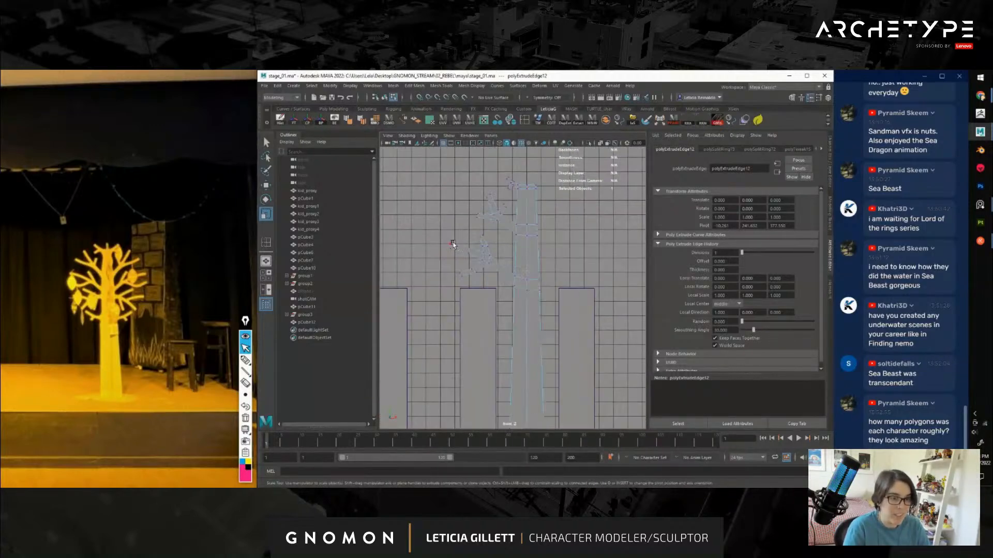
Scale the tree's middle left branch through its vertices and adjust the trunk vertices at that branch's base
{"action": "left_click_drag", "start_coordinate": [510, 283], "coordinate": [495, 301]}
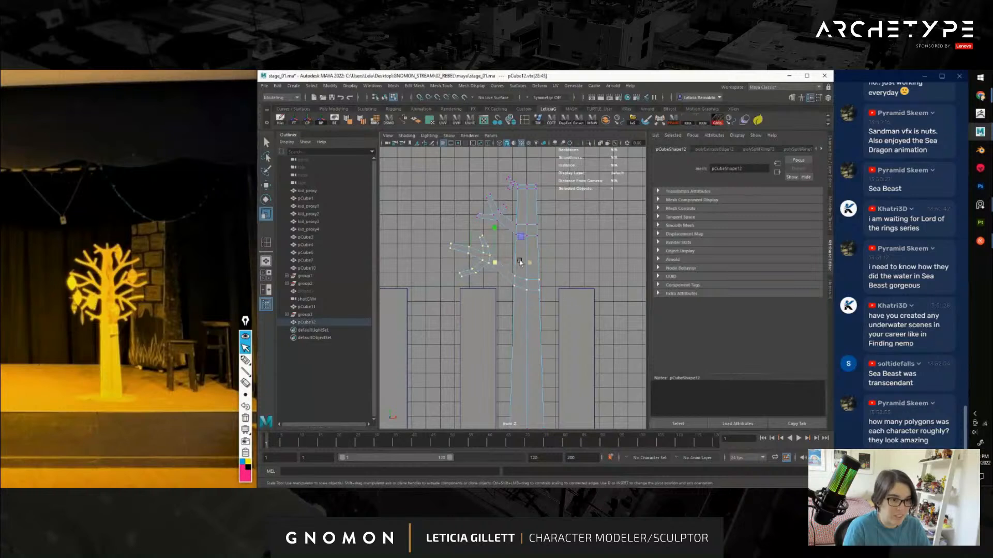
{"action": "key", "text": "w"}
{"action": "left_click_drag", "start_coordinate": [496, 245], "coordinate": [581, 265]}
{"action": "scroll", "coordinate": [531, 294], "scroll_direction": "up", "scroll_amount": 5}
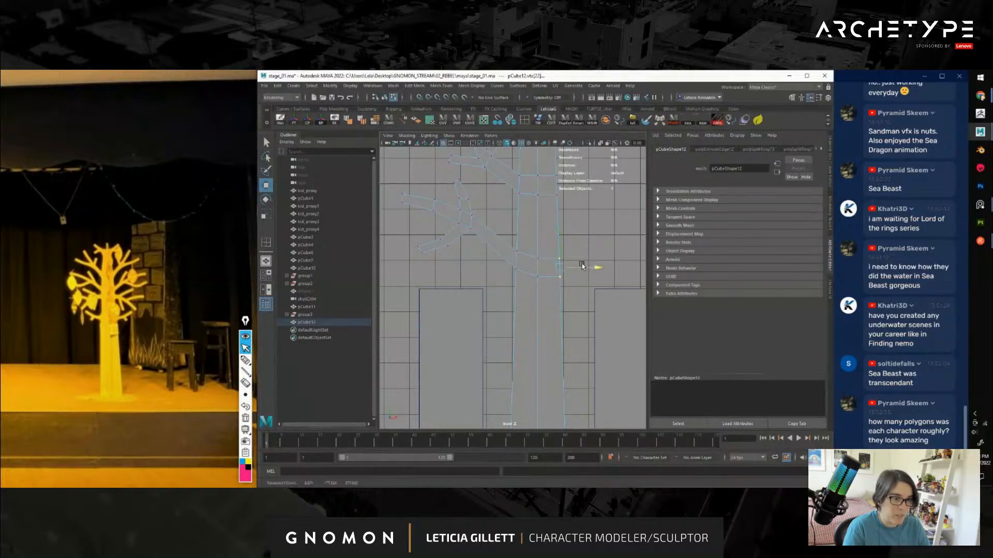
{"action": "right_click_drag", "start_coordinate": [508, 204], "coordinate": [539, 193]}
{"action": "left_click", "coordinate": [535, 208]}
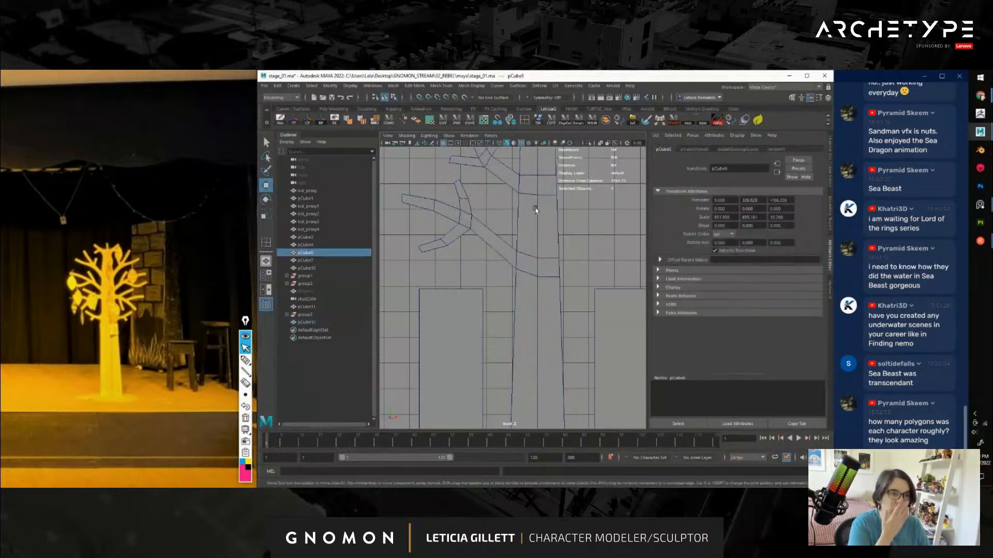
{"action": "middle_click_drag", "start_coordinate": [506, 224], "coordinate": [504, 229], "text": "alt"}
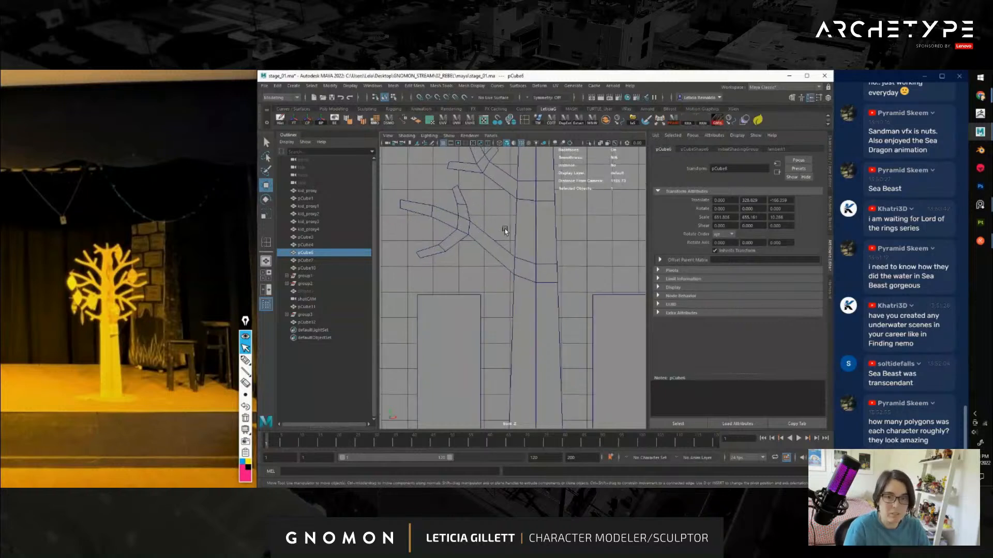
Move the outer vertices of the middle left branch slightly closer to the trunk
{"action": "right_click_drag", "start_coordinate": [462, 216], "coordinate": [414, 211]}
{"action": "left_click_drag", "start_coordinate": [404, 199], "coordinate": [490, 268]}
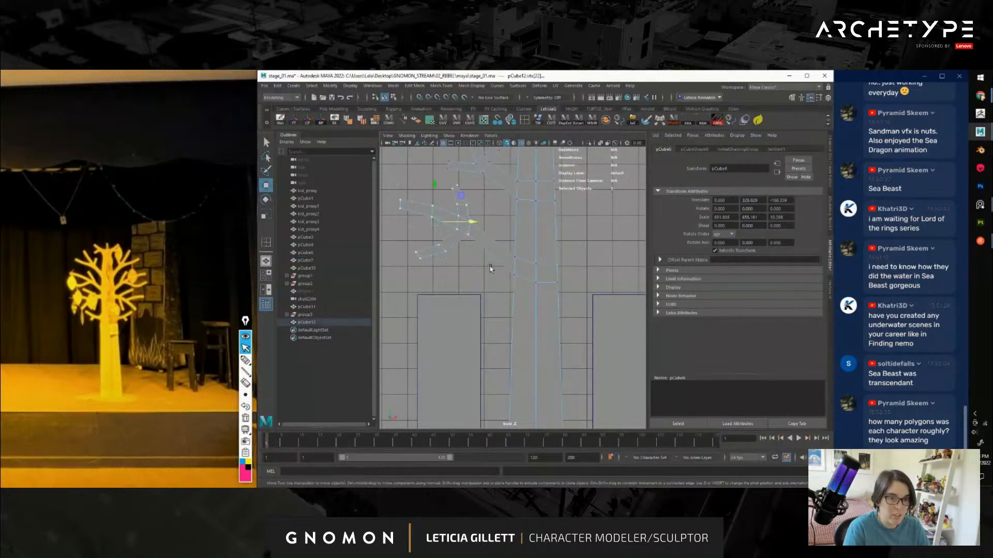
{"action": "middle_click_drag", "start_coordinate": [462, 197], "coordinate": [475, 200]}
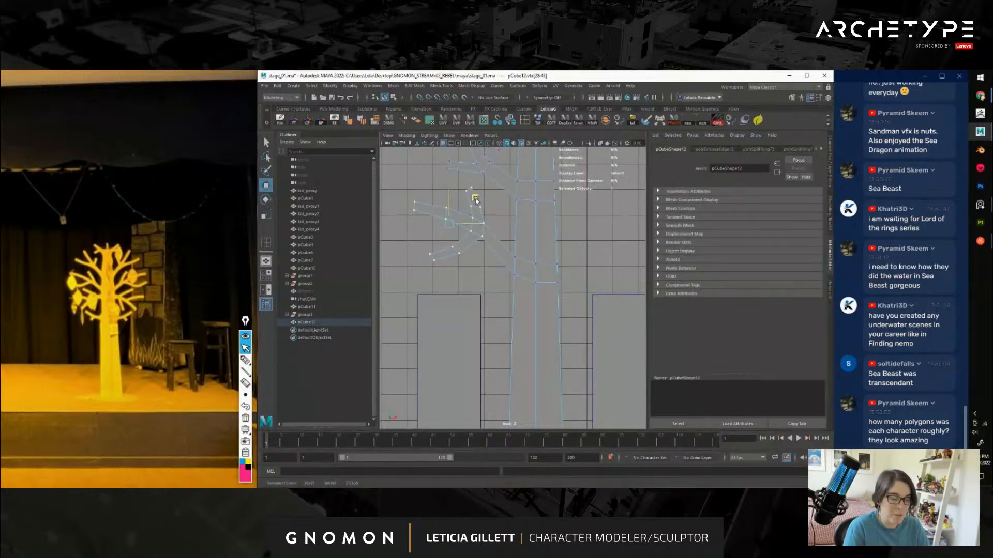
{"action": "middle_click_drag", "start_coordinate": [546, 249], "coordinate": [541, 309], "text": "alt"}
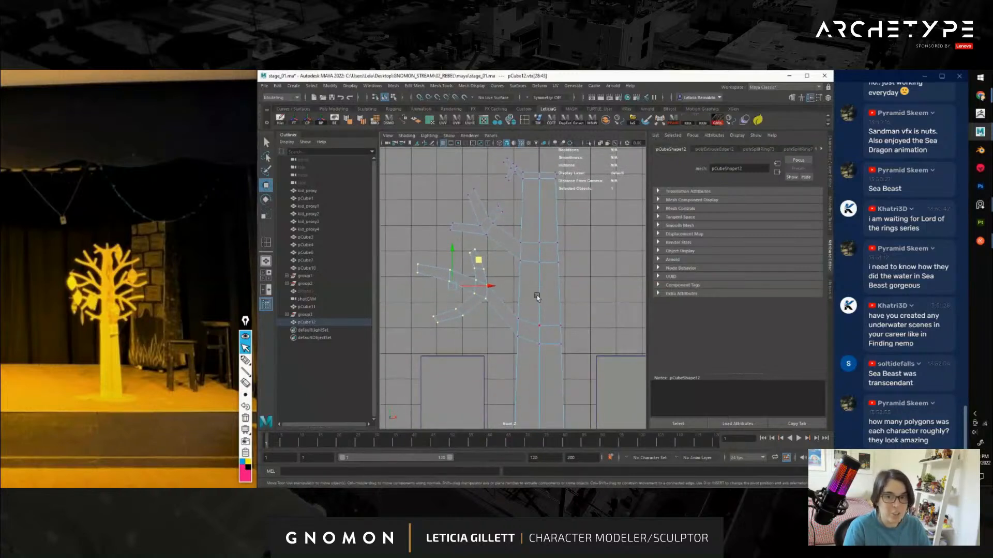
Reposition the fork vertices of the upper left branch to refine its shape
{"action": "left_click", "coordinate": [487, 232]}
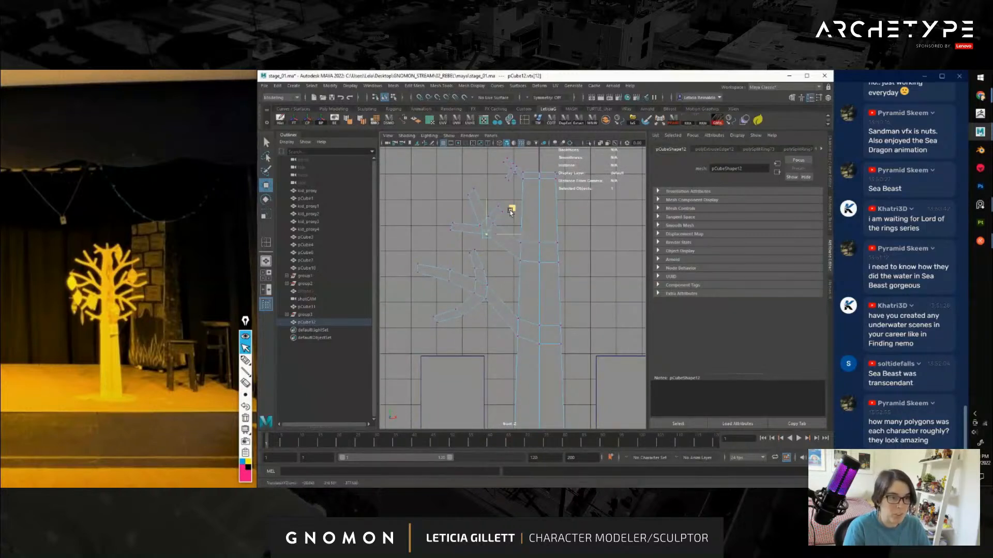
{"action": "mouse_move", "coordinate": [492, 216]}
{"action": "left_mouse_down"}
{"action": "mouse_move", "coordinate": [488, 226]}
{"action": "mouse_move", "coordinate": [505, 202]}
{"action": "left_mouse_up"}
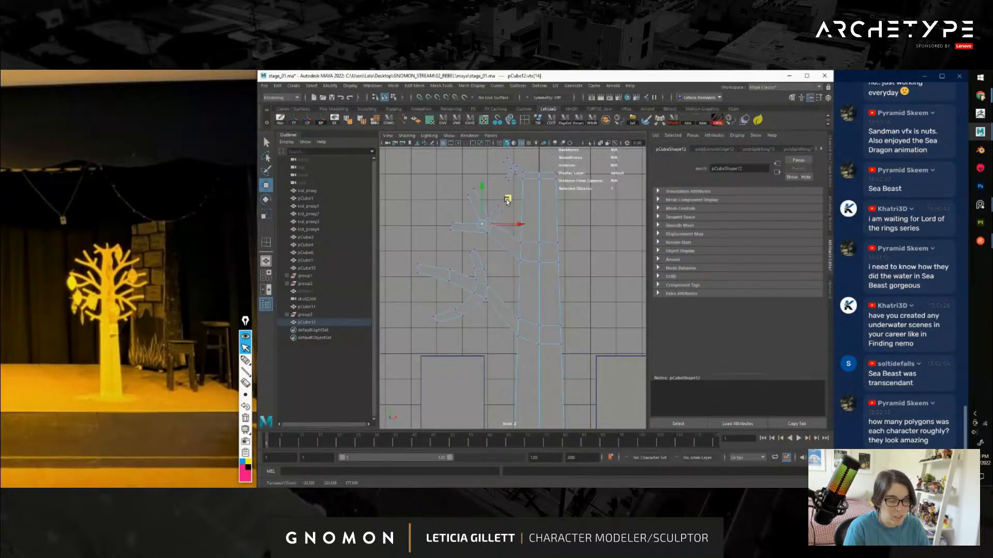
{"action": "left_click", "coordinate": [305, 252]}
Insert an edge loop across the trunk below the middle branch and extrude the trunk's left edge outward as a new lowest branch
{"action": "middle_click_drag", "start_coordinate": [521, 315], "coordinate": [519, 253], "text": "alt"}
{"action": "left_click", "coordinate": [516, 263]}
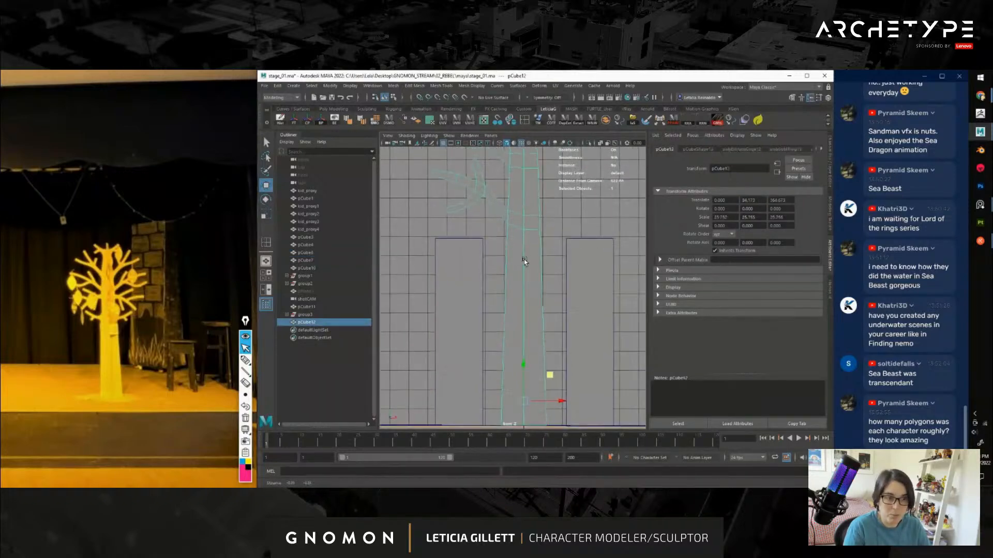
{"action": "left_click", "coordinate": [525, 121]}
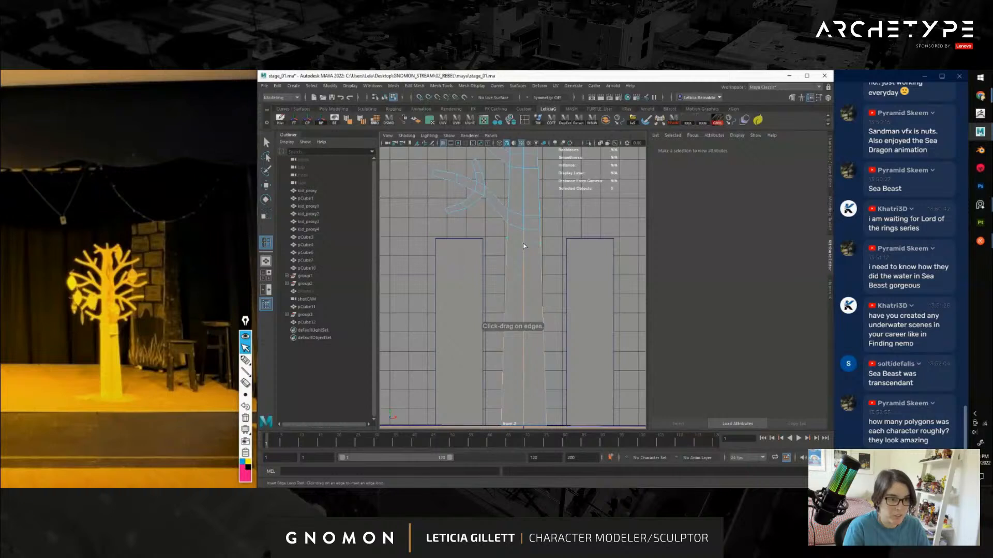
{"action": "left_click", "coordinate": [525, 256]}
{"action": "key", "text": "w"}
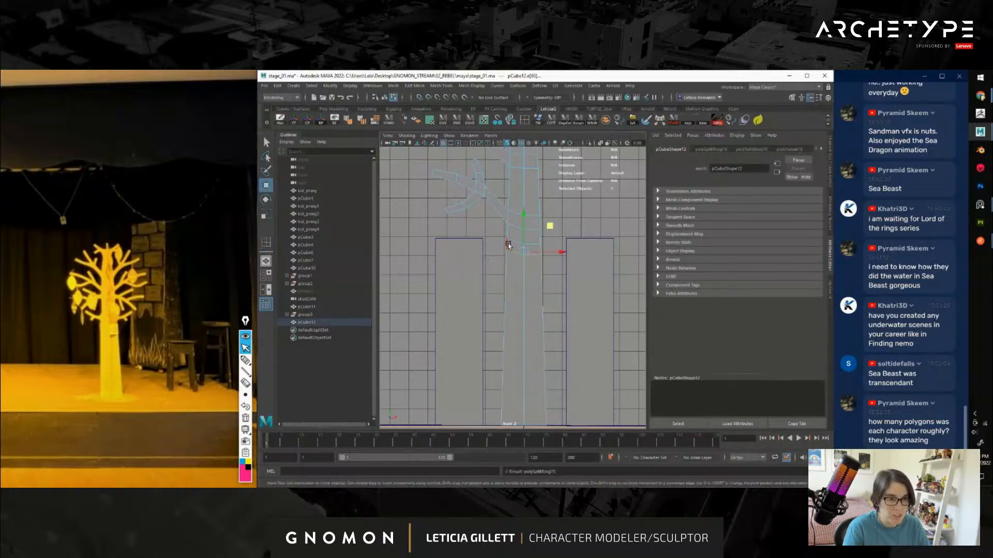
{"action": "left_click_drag", "start_coordinate": [524, 220], "coordinate": [473, 226], "text": "shift"}
{"action": "key", "text": "f"}
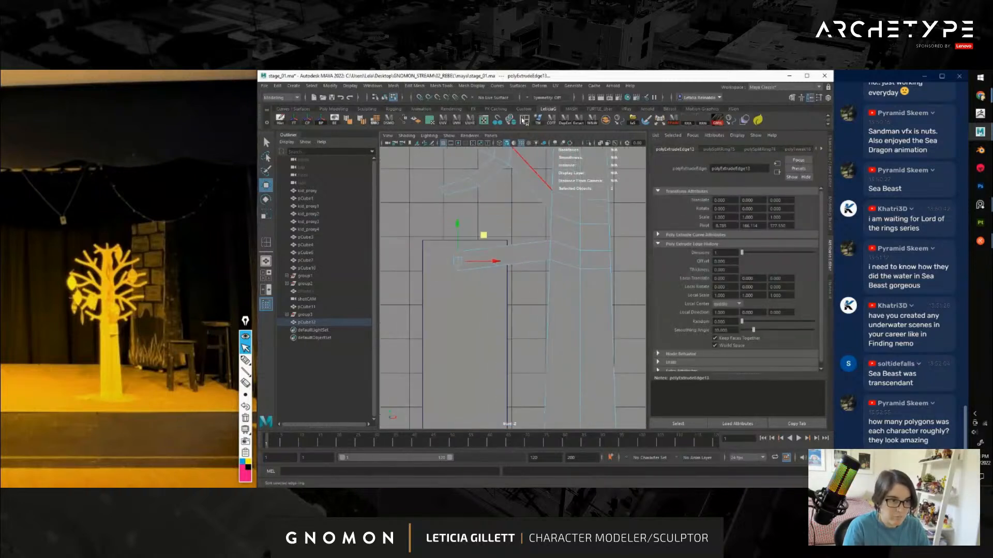
Add an edge loop to the lowest branch, extrude its upper edge up and left as a twig, and narrow the twig's tip
{"action": "left_click", "coordinate": [523, 120]}
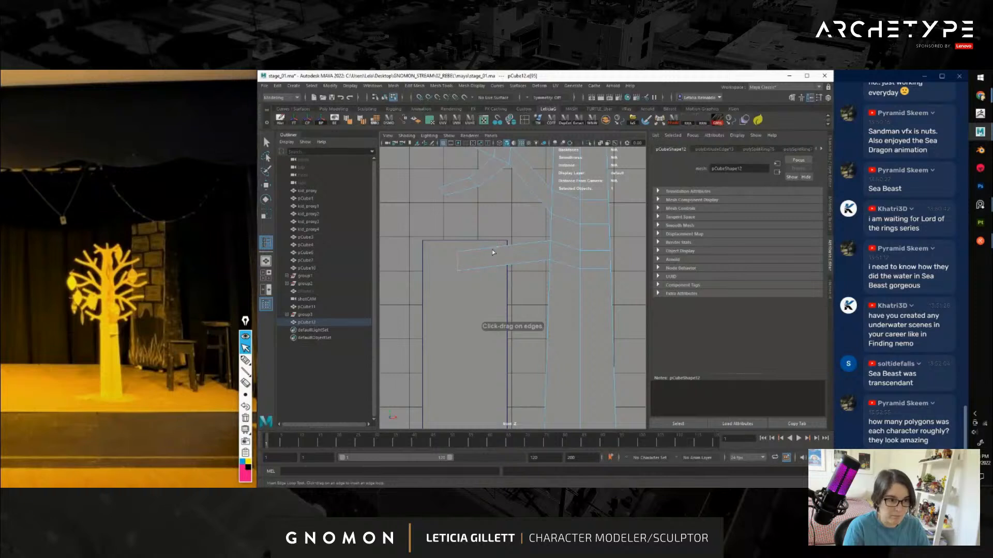
{"action": "left_click", "coordinate": [499, 251]}
{"action": "key", "text": "w"}
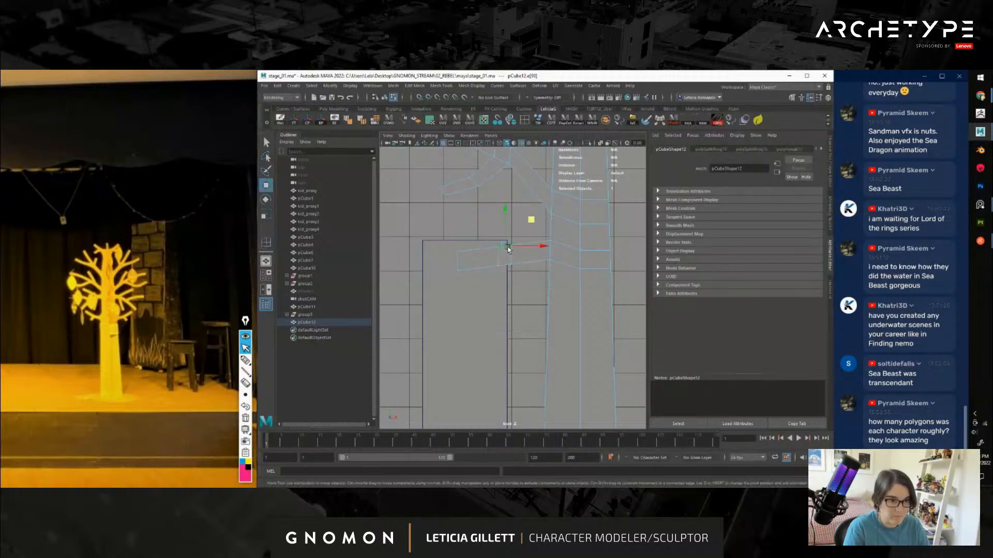
{"action": "left_click_drag", "start_coordinate": [530, 220], "coordinate": [494, 192], "text": "shift"}
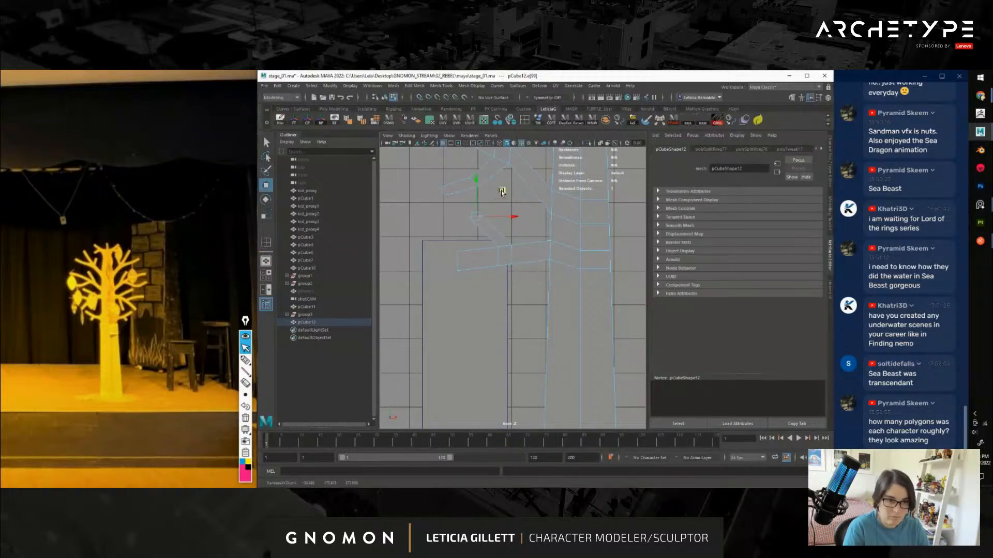
{"action": "key", "text": "e"}
{"action": "key", "text": "r"}
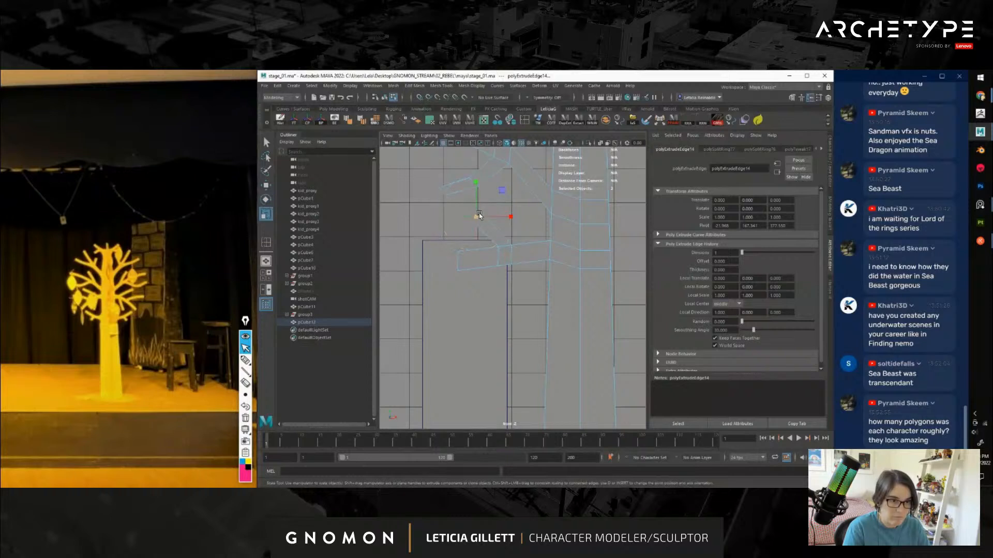
{"action": "left_click_drag", "start_coordinate": [478, 215], "coordinate": [498, 192]}
{"action": "key", "text": "w"}
Insert an edge loop midway along the upper twig and shift its edge to give the twig a slight bend
{"action": "left_click", "coordinate": [524, 120]}
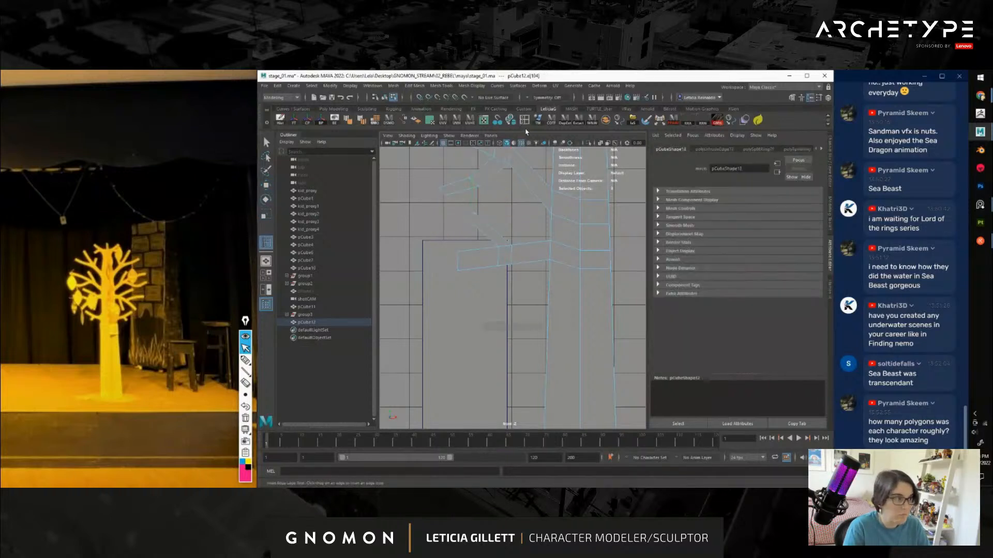
{"action": "left_click", "coordinate": [492, 230]}
{"action": "key", "text": "w"}
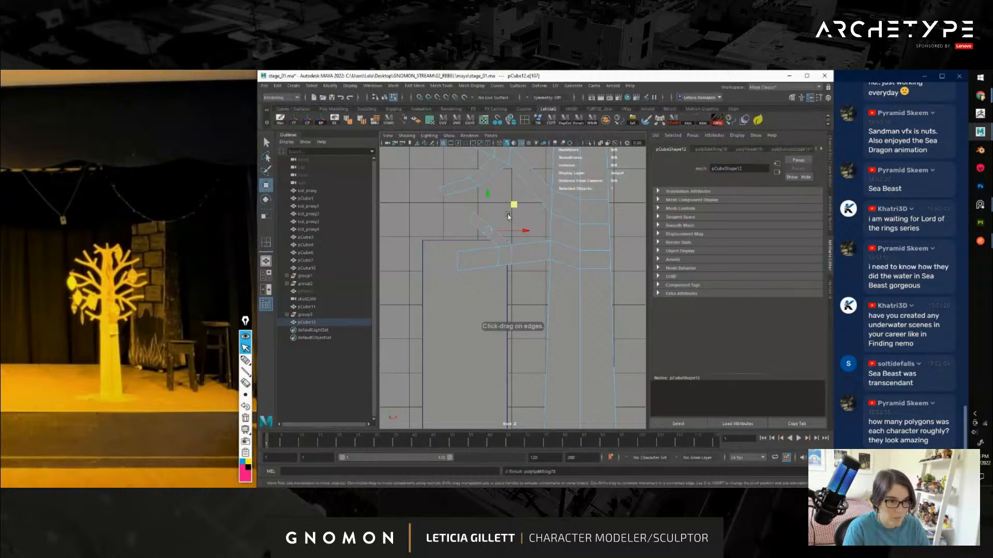
{"action": "left_click_drag", "start_coordinate": [519, 204], "coordinate": [520, 204]}
{"action": "middle_click_drag", "start_coordinate": [510, 274], "coordinate": [510, 248], "text": "alt"}
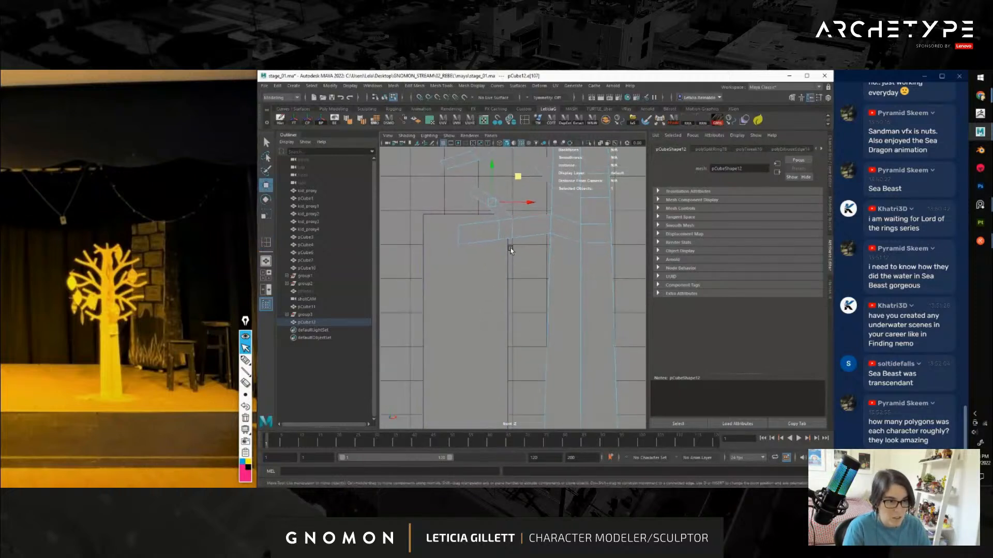
Reshape the outer end of the lowest branch by moving its tip and fork vertices into a tapered form
{"action": "right_click_drag", "start_coordinate": [473, 223], "coordinate": [443, 224]}
{"action": "left_click", "coordinate": [459, 244]}
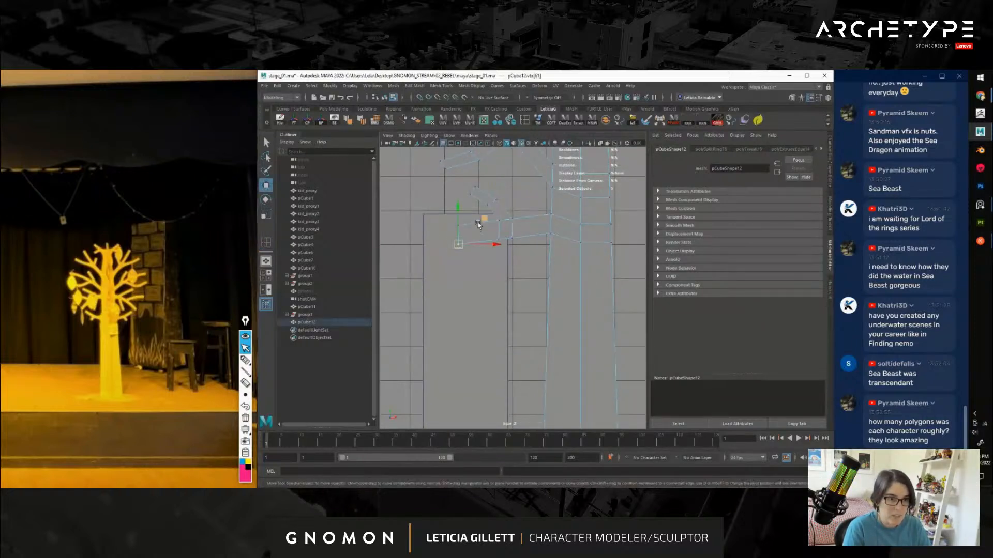
{"action": "left_click_drag", "start_coordinate": [478, 222], "coordinate": [515, 206]}
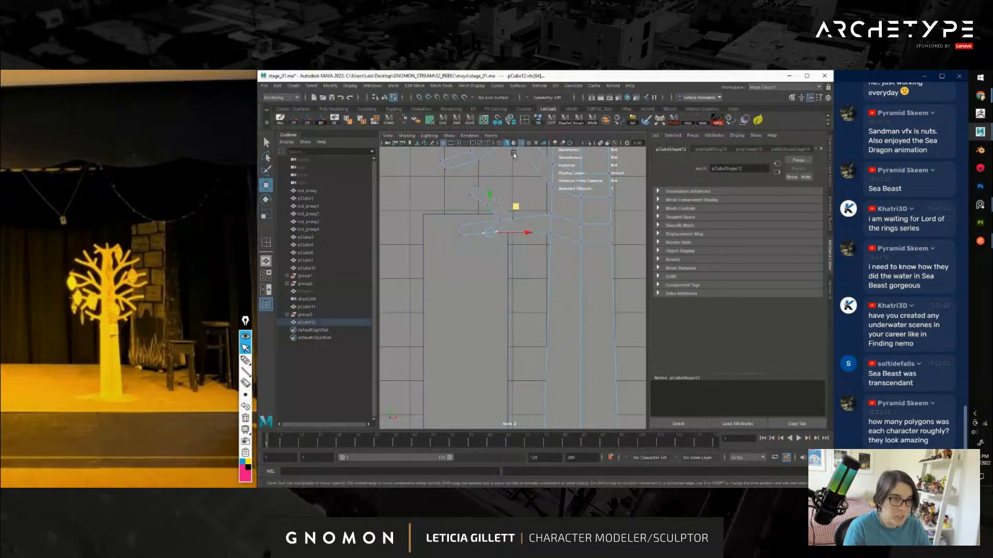
Extrude the lower edge of the lowest branch down and left as a second twig and narrow its tip
{"action": "right_click_drag", "start_coordinate": [510, 221], "coordinate": [510, 201]}
{"action": "left_click", "coordinate": [492, 232]}
{"action": "left_click_drag", "start_coordinate": [516, 207], "coordinate": [494, 240], "text": "shift"}
{"action": "key", "text": "e"}
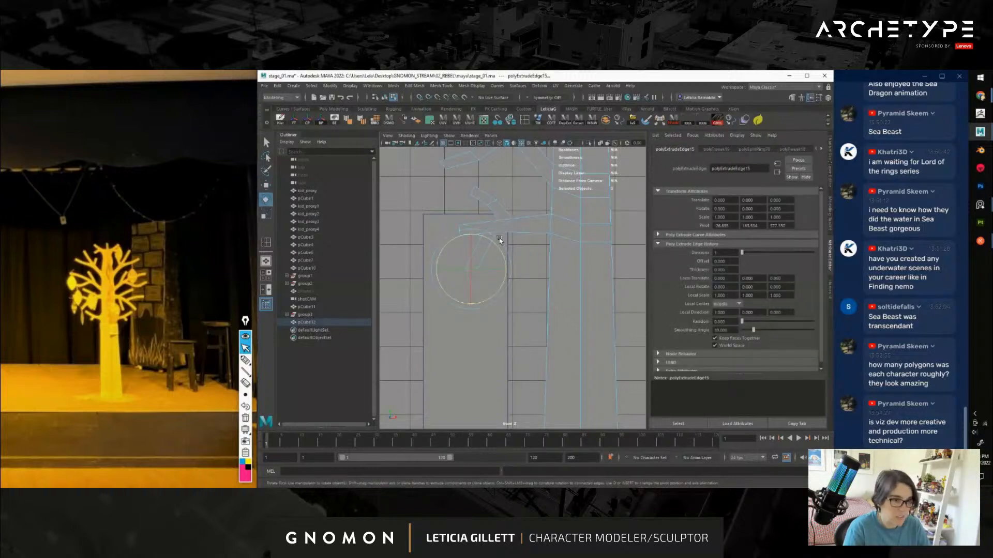
{"action": "key", "text": "r"}
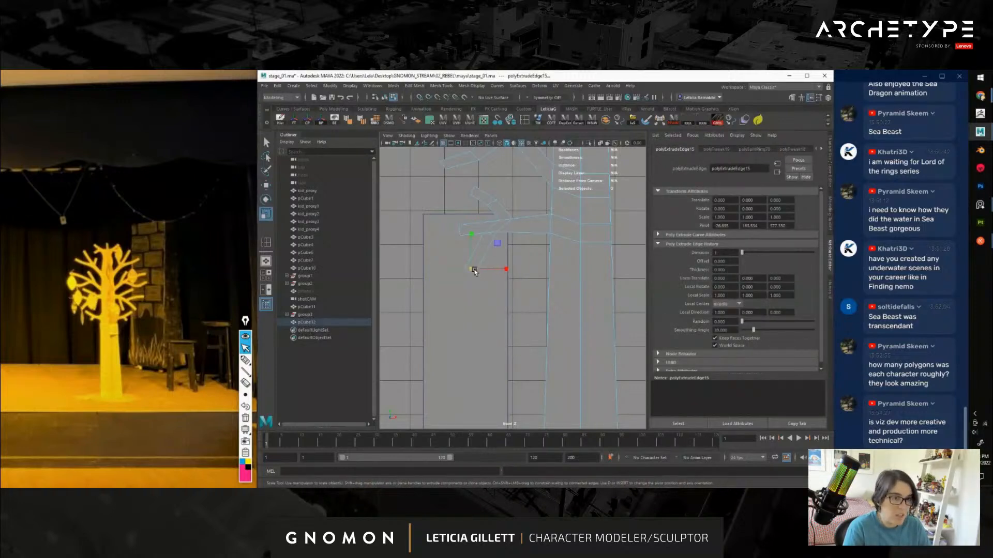
{"action": "left_click_drag", "start_coordinate": [474, 271], "coordinate": [483, 225]}
Insert an edge loop midway along the downward twig, shift its edge to bend the twig, and return to object selection
{"action": "left_click", "coordinate": [525, 121]}
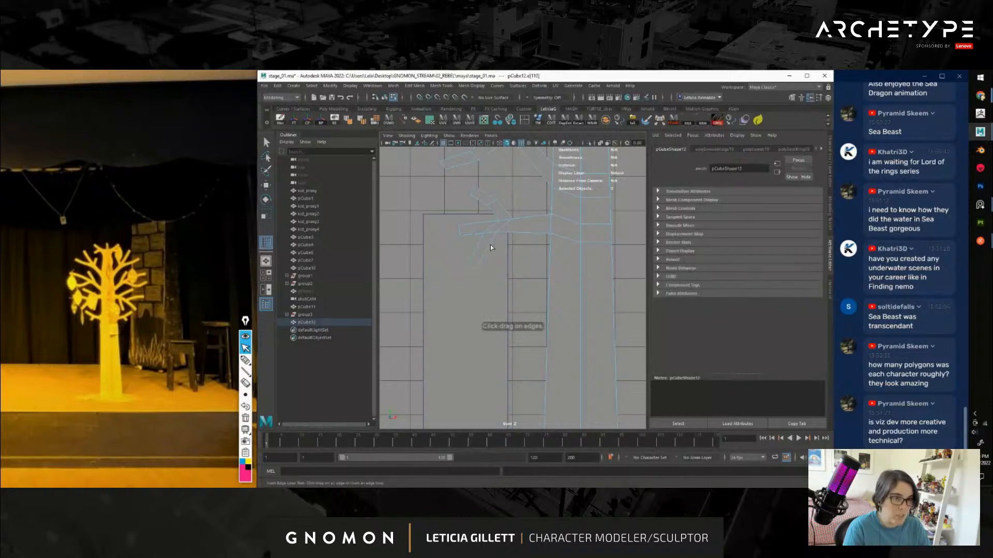
{"action": "left_click", "coordinate": [486, 252]}
{"action": "key", "text": "w"}
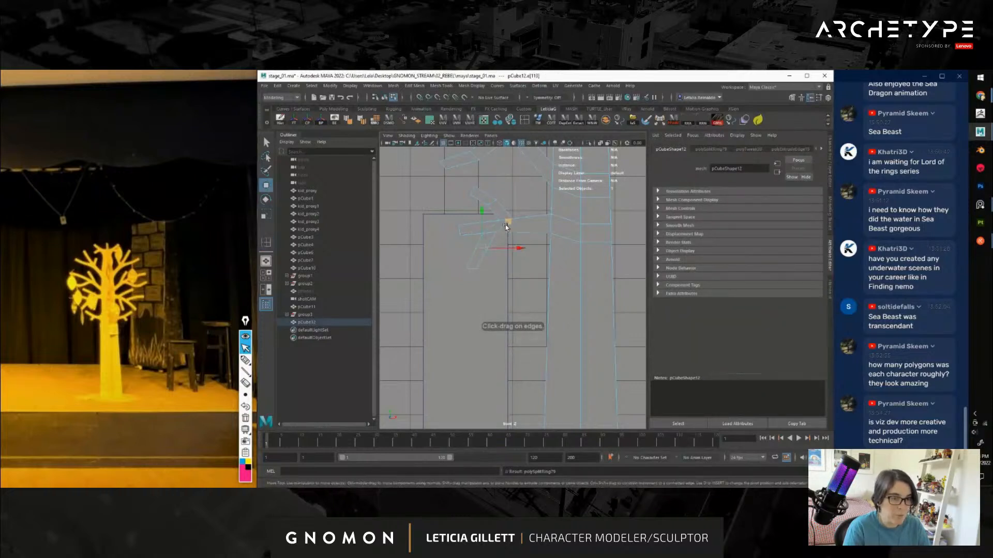
{"action": "left_click_drag", "start_coordinate": [506, 221], "coordinate": [501, 226]}
{"action": "key", "text": "e"}
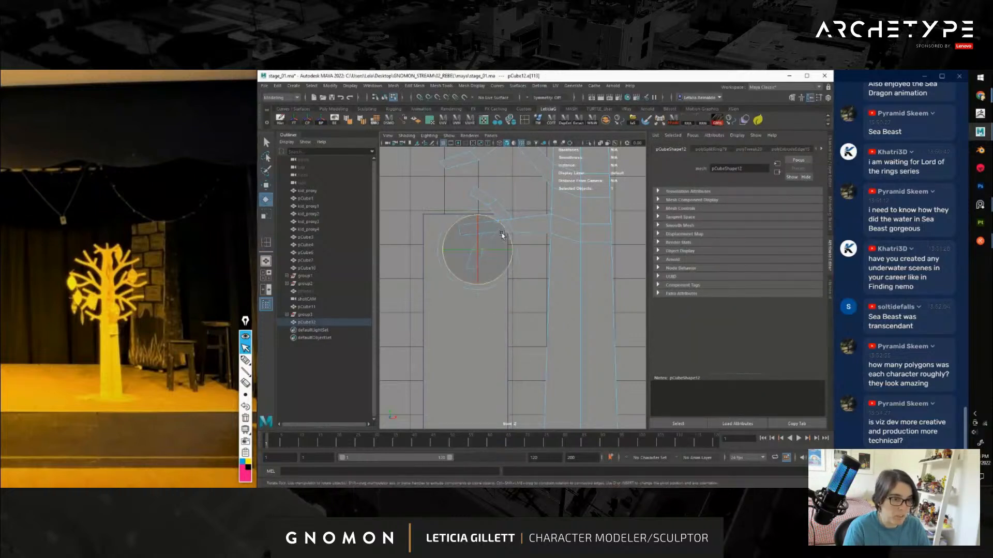
{"action": "right_click_drag", "start_coordinate": [565, 213], "coordinate": [605, 199]}
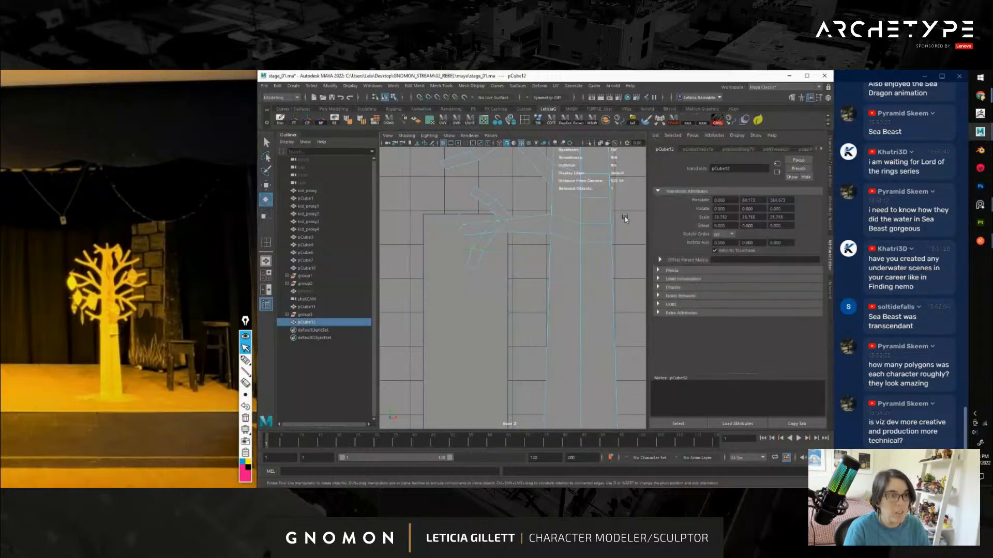
{"action": "left_click", "coordinate": [624, 217]}
Move all outer vertices of the lowest left branch together to adjust its placement beside the trunk, then deselect the tree
{"action": "scroll", "coordinate": [568, 267], "scroll_direction": "down", "scroll_amount": 7}
{"action": "scroll", "coordinate": [555, 268], "scroll_direction": "up", "scroll_amount": 1}
{"action": "middle_click_drag", "start_coordinate": [542, 276], "coordinate": [524, 280], "text": "alt"}
{"action": "scroll", "coordinate": [524, 280], "scroll_direction": "up", "scroll_amount": 4}
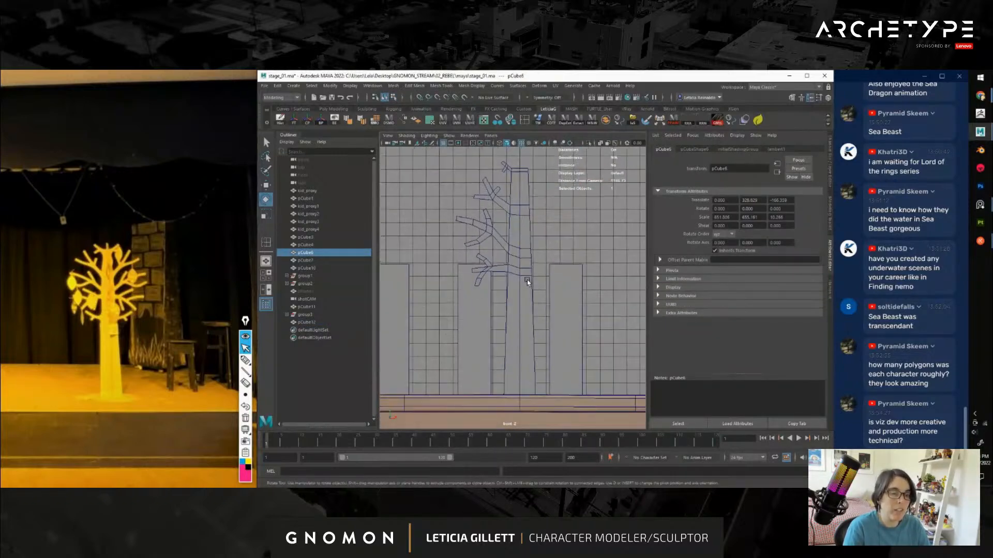
{"action": "right_click_drag", "start_coordinate": [473, 251], "coordinate": [417, 242]}
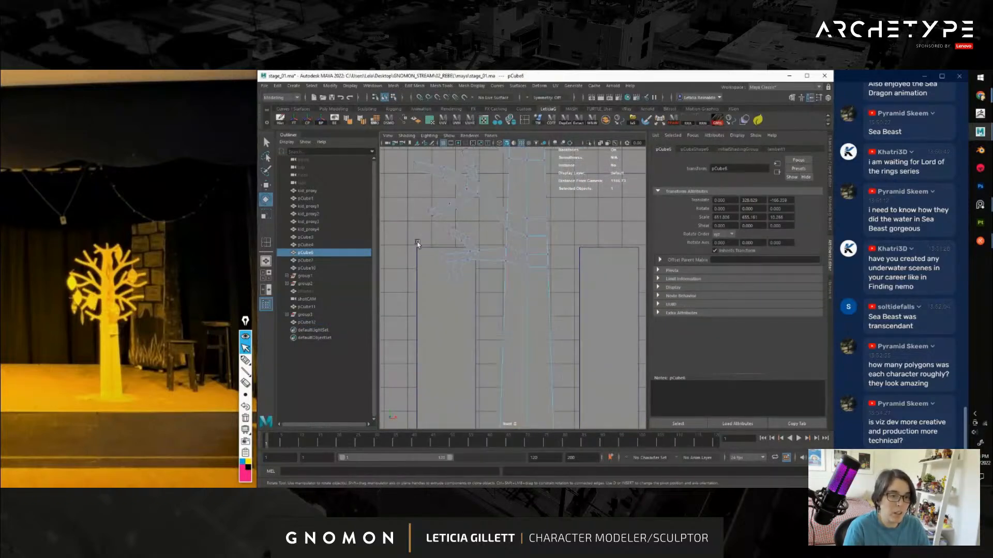
{"action": "left_click_drag", "start_coordinate": [426, 222], "coordinate": [487, 299]}
{"action": "key", "text": "w"}
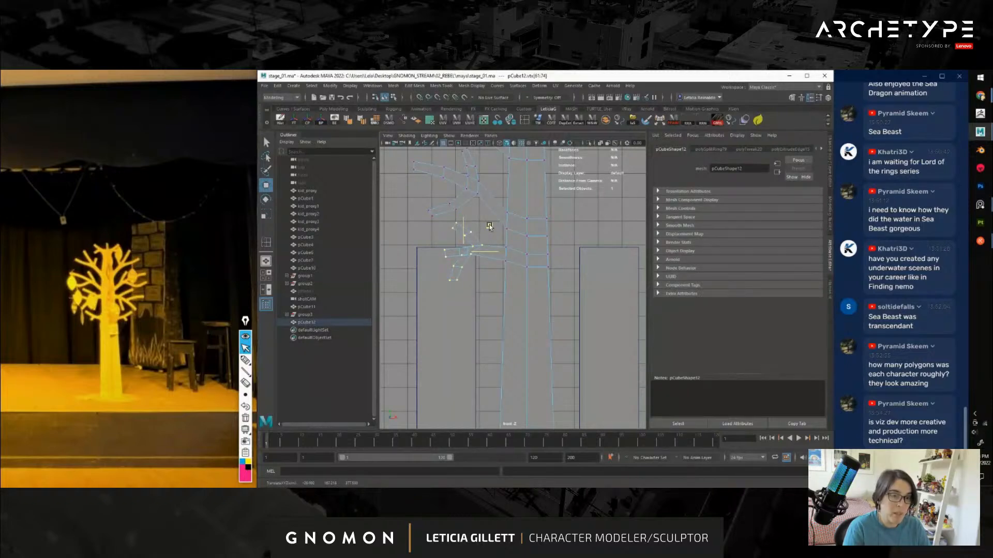
{"action": "middle_click_drag", "start_coordinate": [500, 272], "coordinate": [513, 263], "text": "alt"}
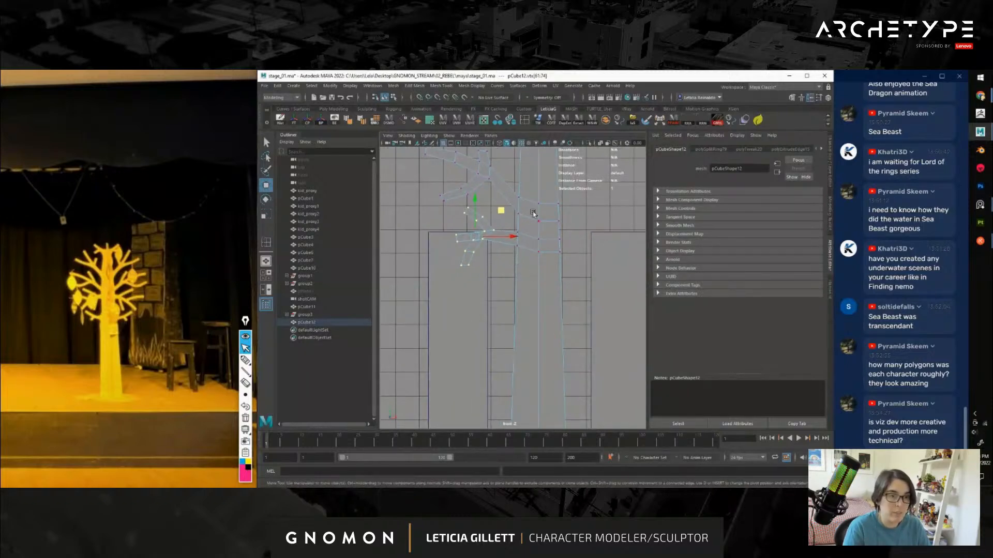
{"action": "scroll", "coordinate": [548, 287], "scroll_direction": "down", "scroll_amount": 5}
{"action": "left_click", "coordinate": [549, 305]}
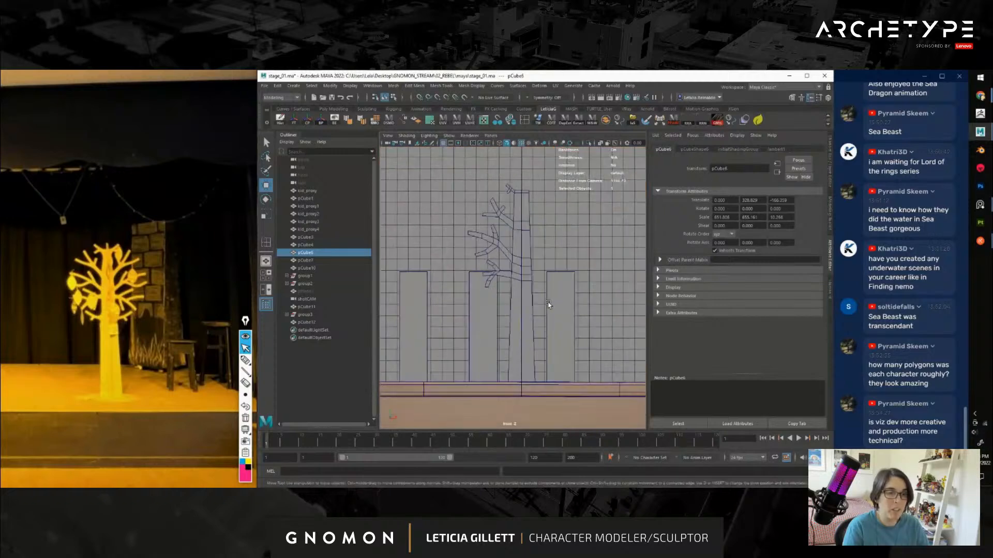
Insert an edge loop across the tree trunk below its lowest branch
{"action": "scroll", "coordinate": [549, 305], "scroll_direction": "up", "scroll_amount": 4}
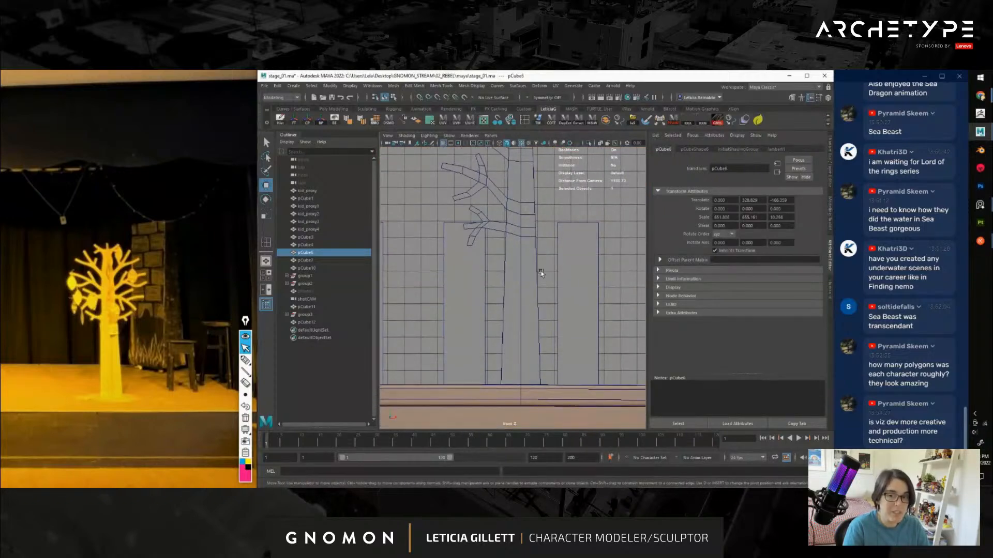
{"action": "scroll", "coordinate": [547, 284], "scroll_direction": "up", "scroll_amount": 5}
{"action": "left_click", "coordinate": [526, 171]}
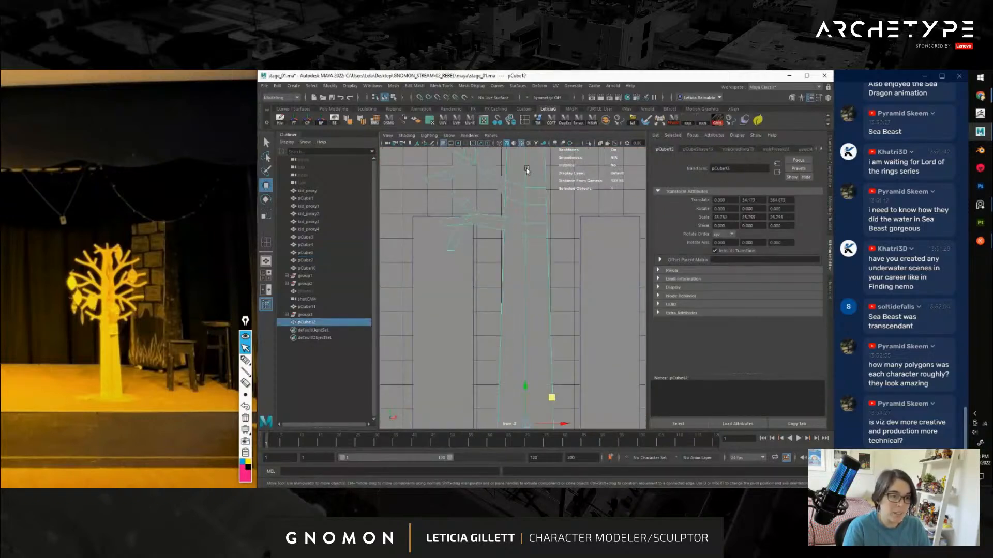
{"action": "left_click", "coordinate": [524, 120]}
{"action": "middle_click_drag", "start_coordinate": [536, 274], "coordinate": [542, 242], "text": "alt"}
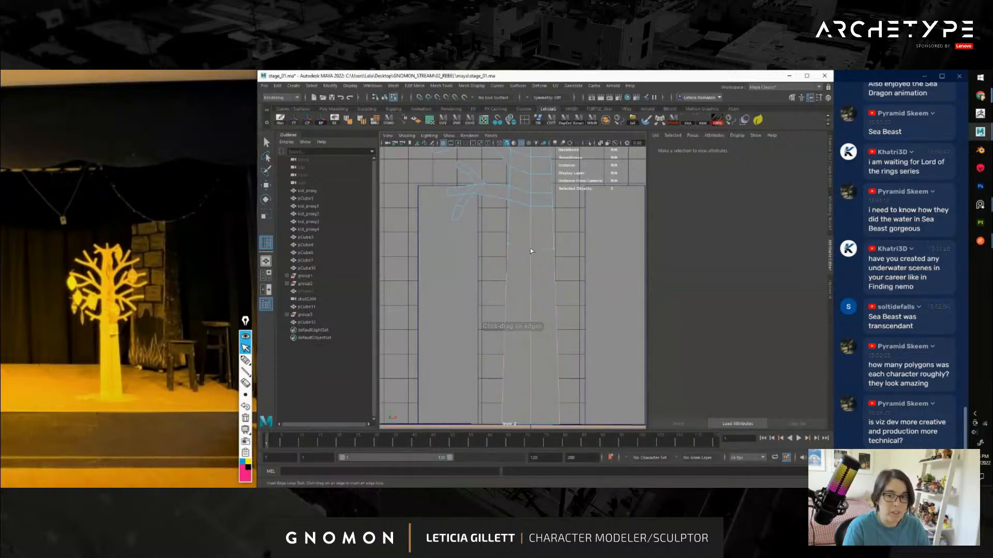
{"action": "left_click", "coordinate": [532, 247]}
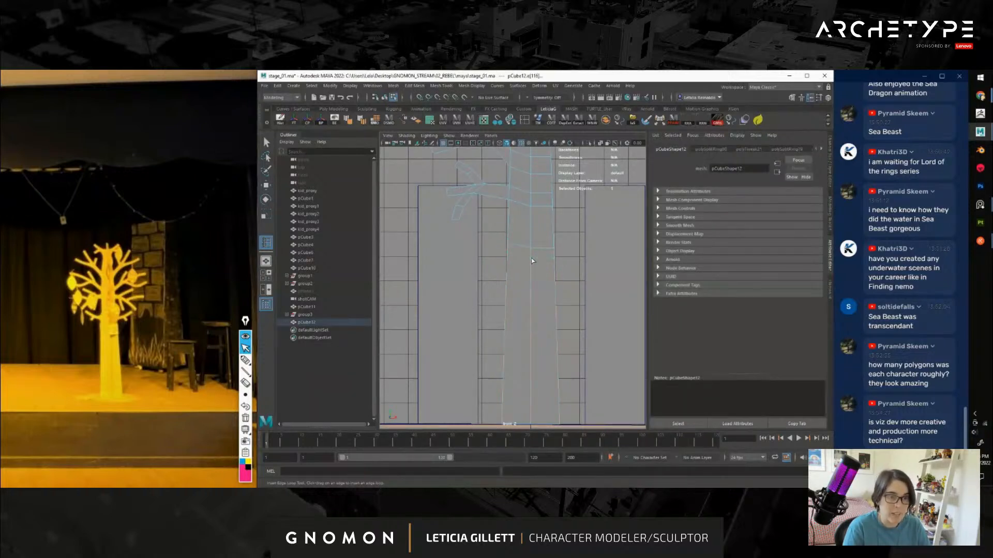
Extrude the trunk's left edge above the new loop outward and upward as another branch and scale down its tip
{"action": "left_click", "coordinate": [553, 228]}
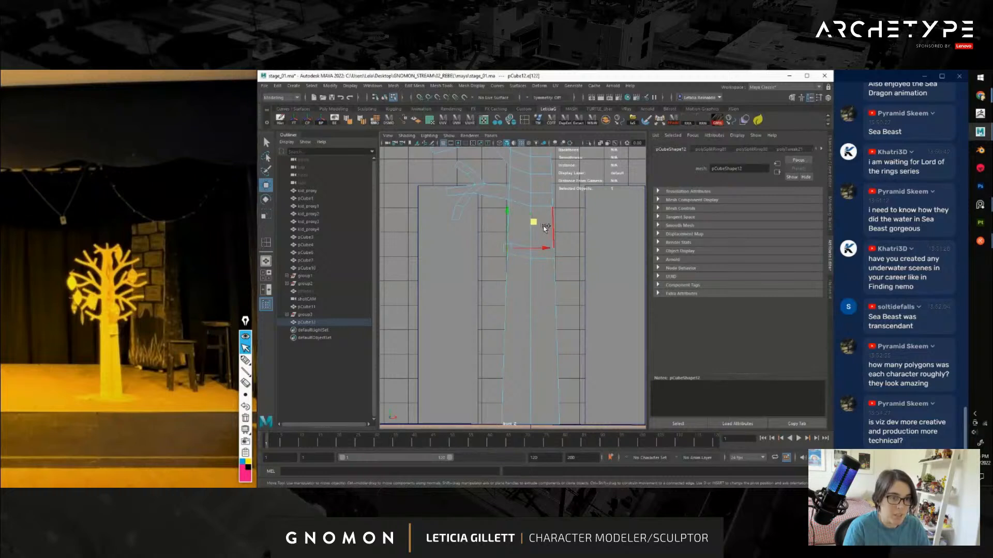
{"action": "key", "text": "w"}
{"action": "left_click_drag", "start_coordinate": [504, 219], "coordinate": [486, 208], "text": "shift"}
{"action": "scroll", "coordinate": [453, 240], "scroll_direction": "up", "scroll_amount": 2}
{"action": "key", "text": "r"}
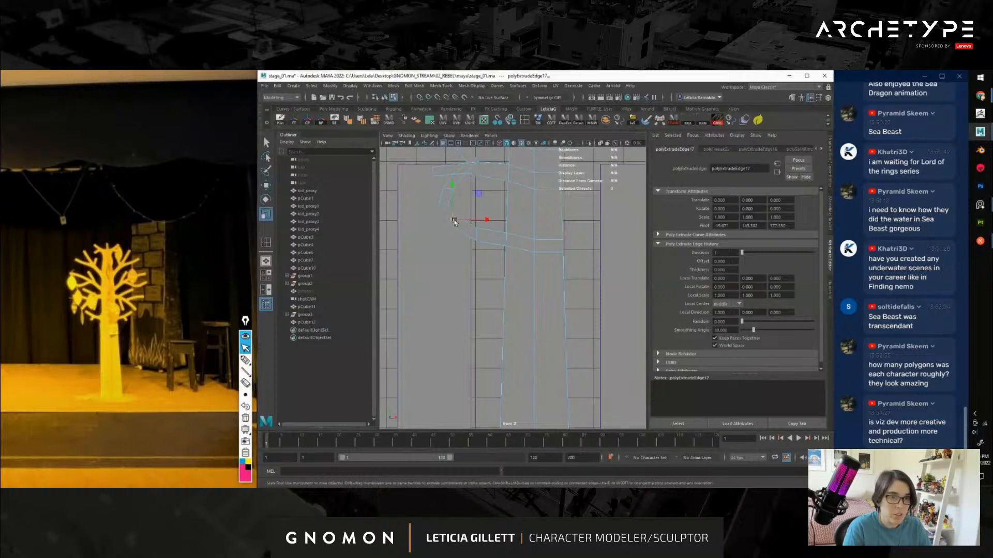
Insert an edge loop along the new lowest branch, extrude its lower edge downward as a twig, and return to object selection
{"action": "key", "text": "y"}
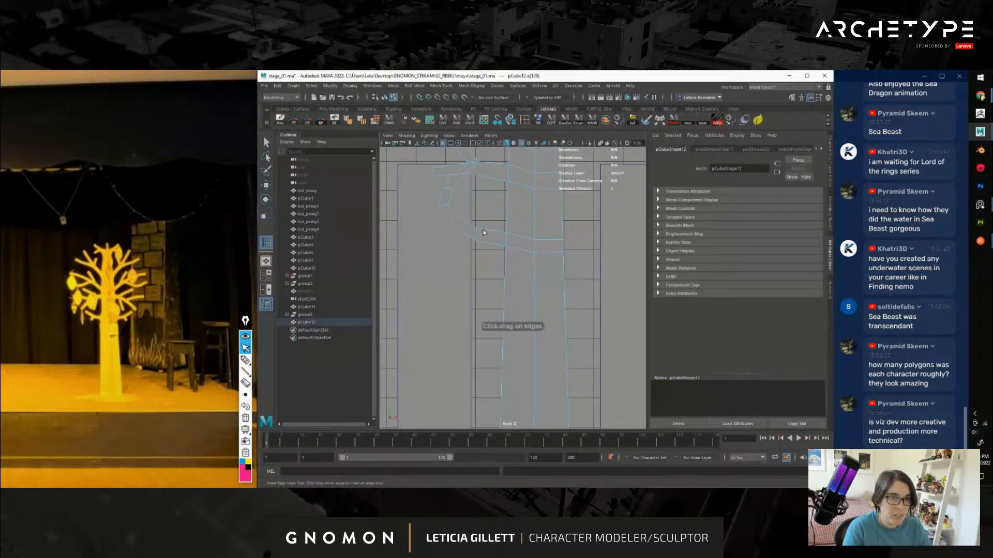
{"action": "left_click", "coordinate": [485, 229]}
{"action": "key", "text": "w"}
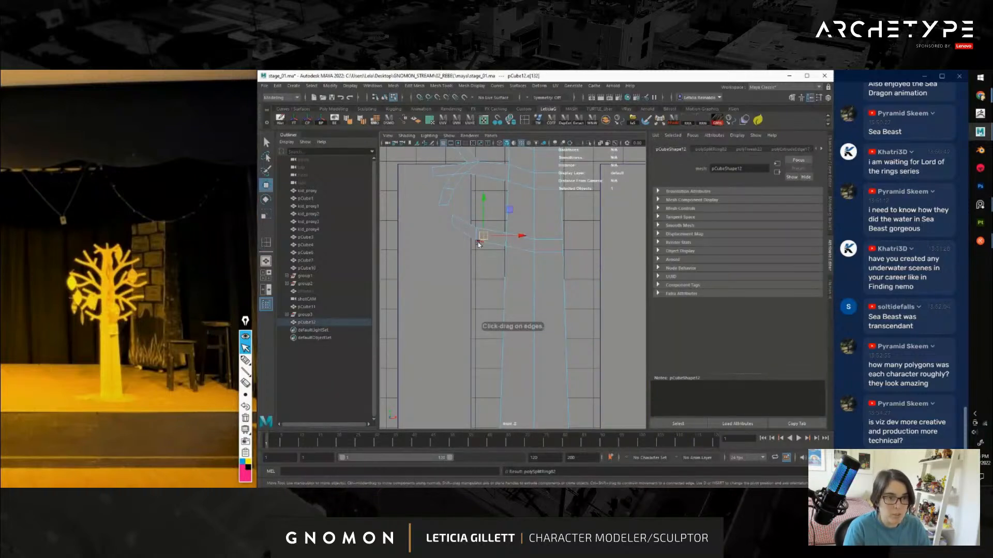
{"action": "left_click", "coordinate": [513, 219]}
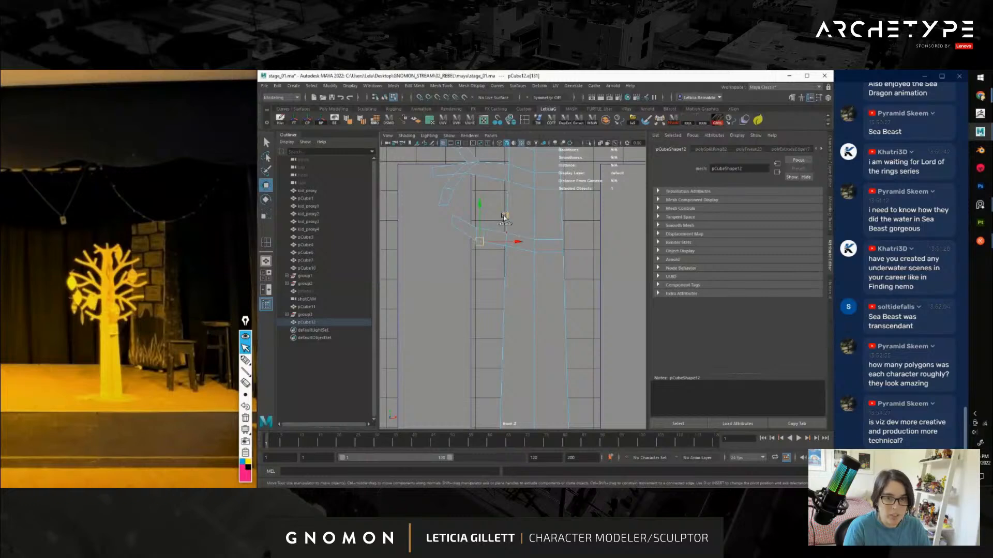
{"action": "middle_click_drag", "start_coordinate": [504, 217], "coordinate": [493, 231], "text": "shift"}
{"action": "key", "text": "r"}
{"action": "left_click_drag", "start_coordinate": [497, 232], "coordinate": [475, 258], "text": "shift"}
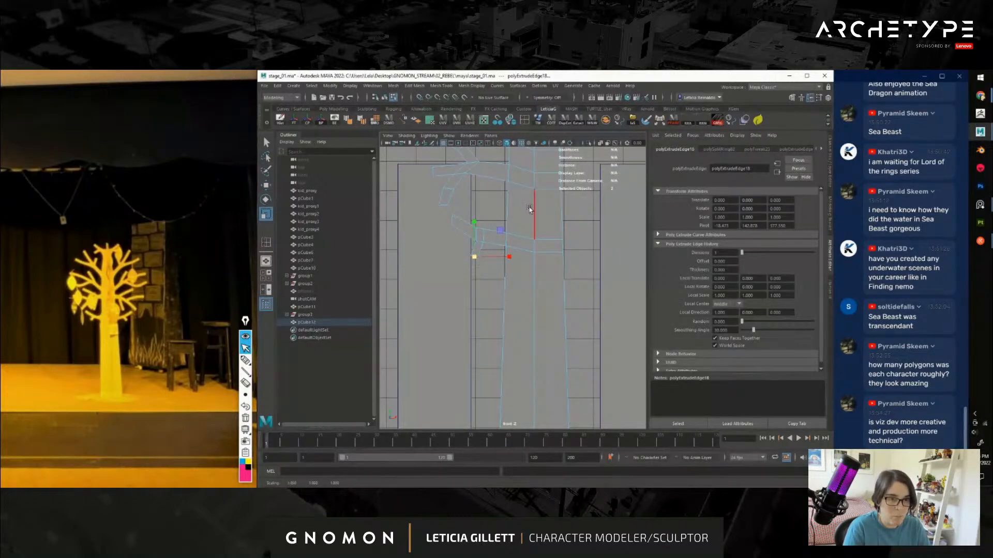
{"action": "right_click_drag", "start_coordinate": [529, 208], "coordinate": [549, 190]}
{"action": "scroll", "coordinate": [547, 270], "scroll_direction": "down", "scroll_amount": 8}
{"action": "middle_click_drag", "start_coordinate": [548, 269], "coordinate": [551, 282], "text": "alt"}
{"action": "scroll", "coordinate": [552, 282], "scroll_direction": "up", "scroll_amount": 3}
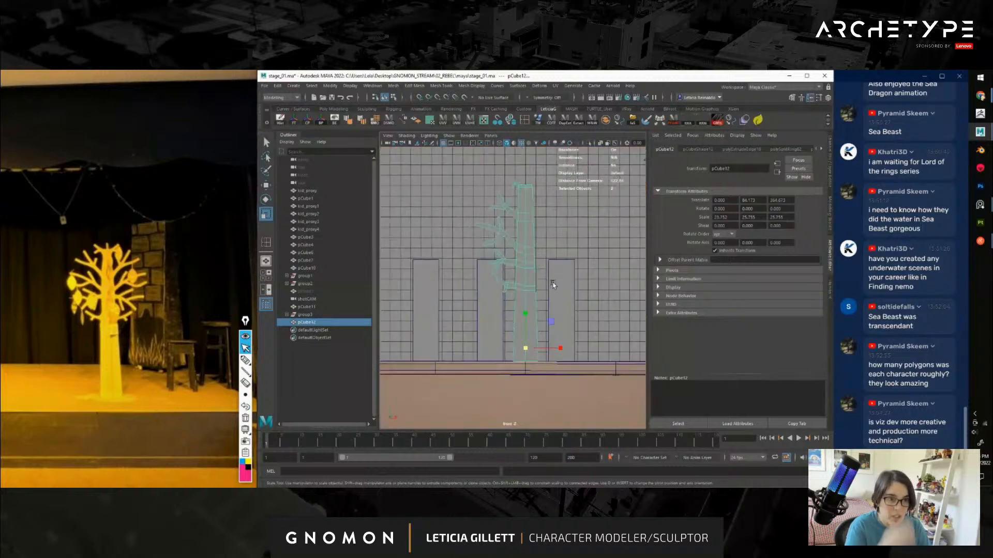
Move the branch and trunk vertices below the treetop slightly upward together and deselect the tree
{"action": "right_click_drag", "start_coordinate": [507, 205], "coordinate": [471, 206]}
{"action": "left_click_drag", "start_coordinate": [469, 186], "coordinate": [566, 331]}
{"action": "key", "text": "w"}
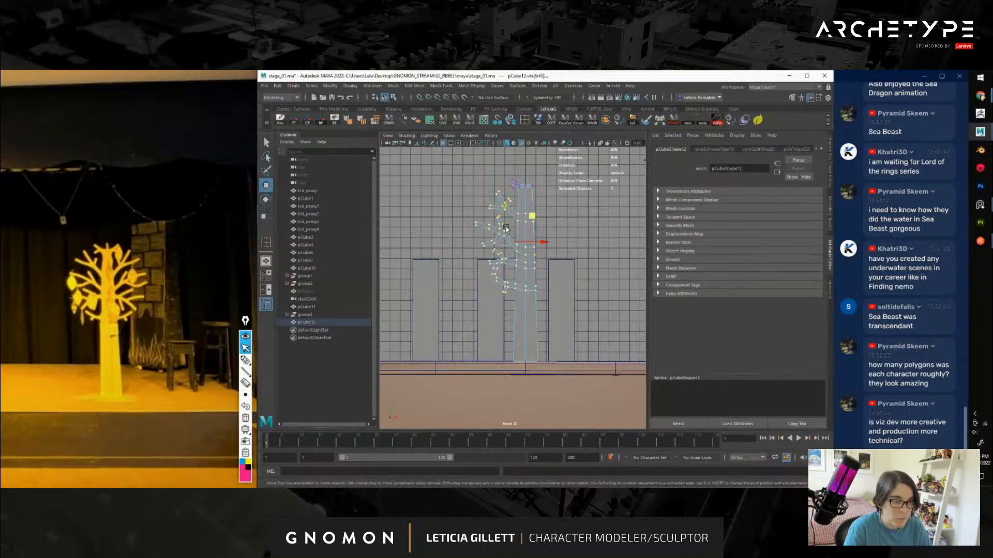
{"action": "left_click_drag", "start_coordinate": [507, 226], "coordinate": [507, 222]}
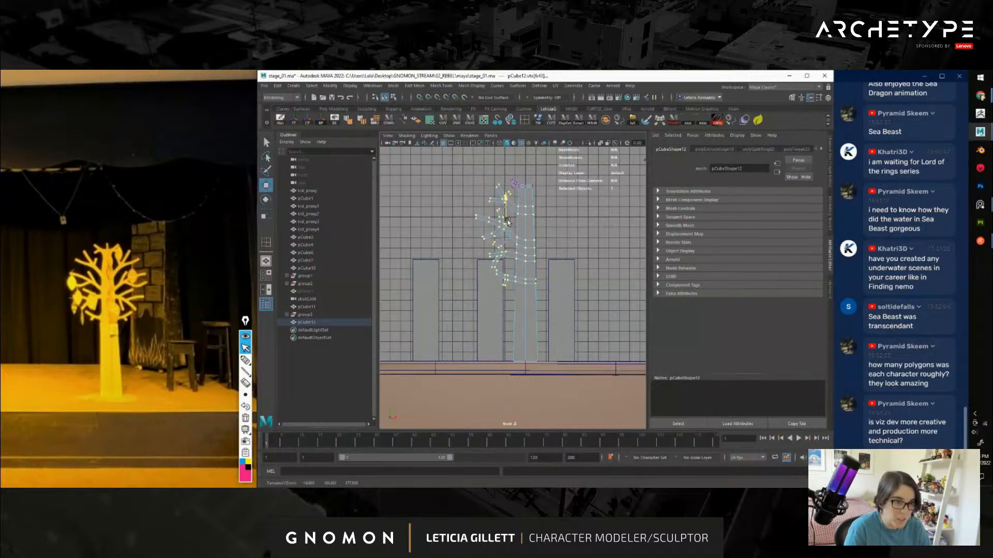
{"action": "left_click", "coordinate": [543, 295]}
{"action": "scroll", "coordinate": [543, 296], "scroll_direction": "down", "scroll_amount": 1}
{"action": "scroll", "coordinate": [541, 294], "scroll_direction": "down", "scroll_amount": 3}
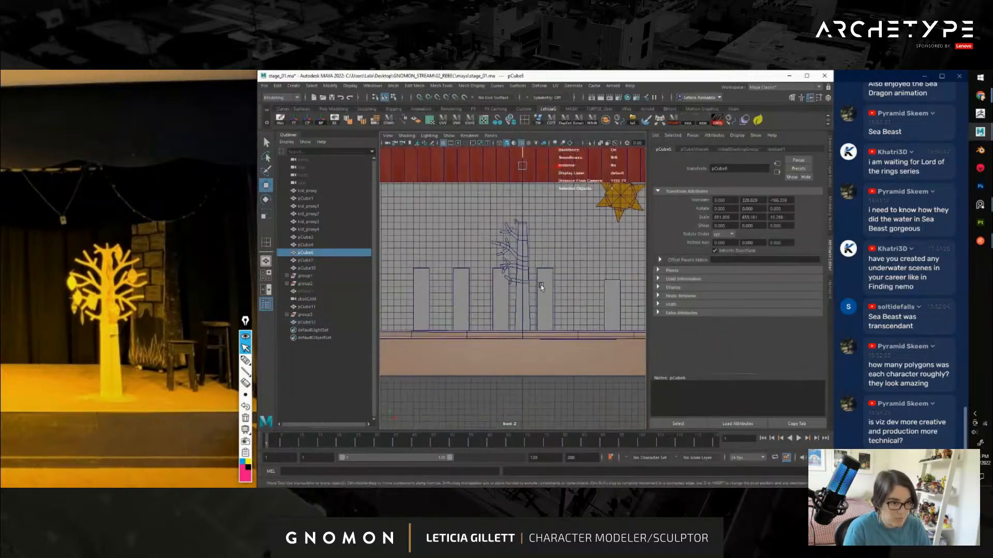
Delete the faces on the right half of the tree, keeping the side with the branches
{"action": "scroll", "coordinate": [538, 285], "scroll_direction": "up", "scroll_amount": 6}
{"action": "right_click_drag", "start_coordinate": [518, 205], "coordinate": [522, 247]}
{"action": "scroll", "coordinate": [535, 265], "scroll_direction": "down", "scroll_amount": 4}
{"action": "left_click_drag", "start_coordinate": [545, 177], "coordinate": [518, 355]}
{"action": "key", "text": "Delete"}
Mirror the half tree across the world X axis, switching the direction to keep the branched side, with merge threshold 0.1
{"action": "scroll", "coordinate": [509, 259], "scroll_direction": "up", "scroll_amount": 4}
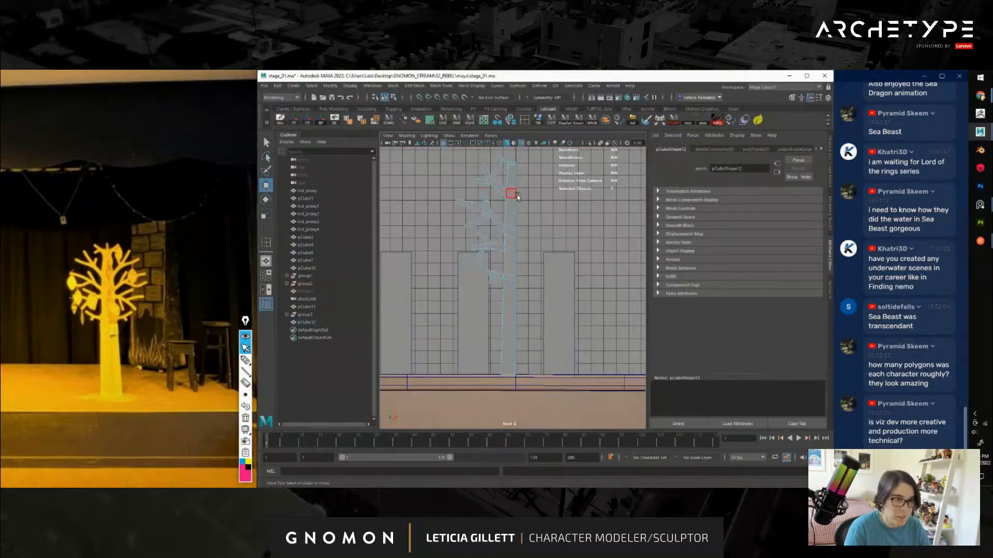
{"action": "right_click_drag", "start_coordinate": [510, 204], "coordinate": [517, 302]}
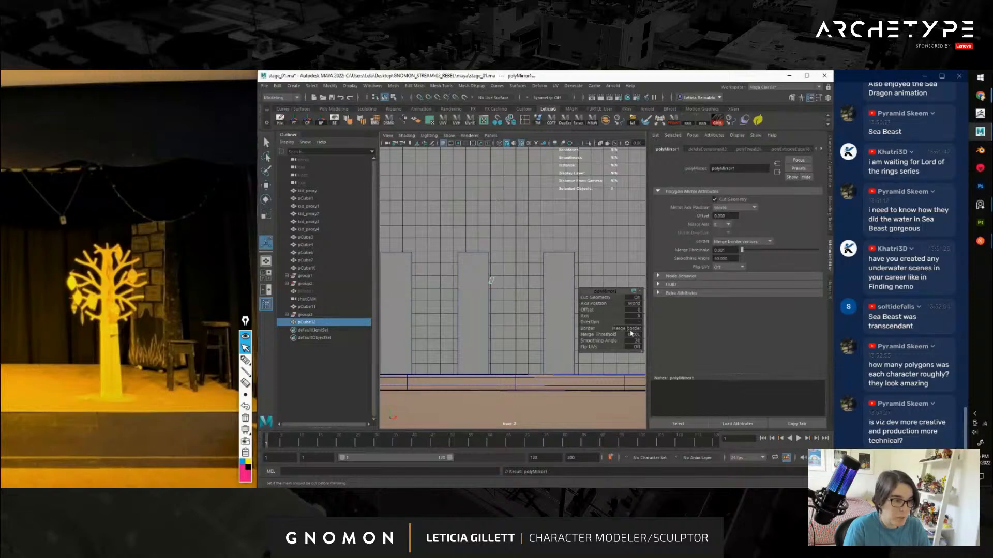
{"action": "left_click", "coordinate": [640, 323]}
{"action": "left_click", "coordinate": [652, 328]}
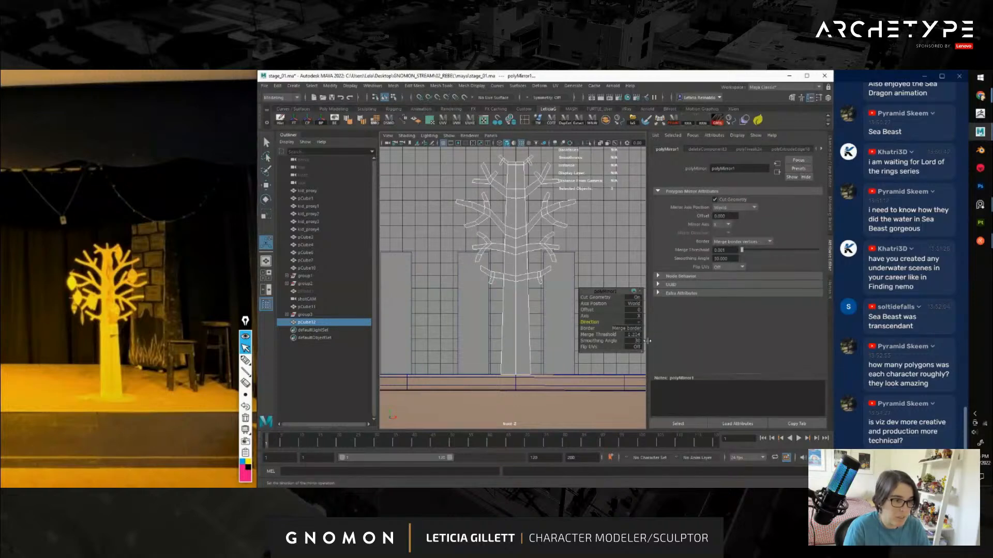
{"action": "type", "text": ".1"}
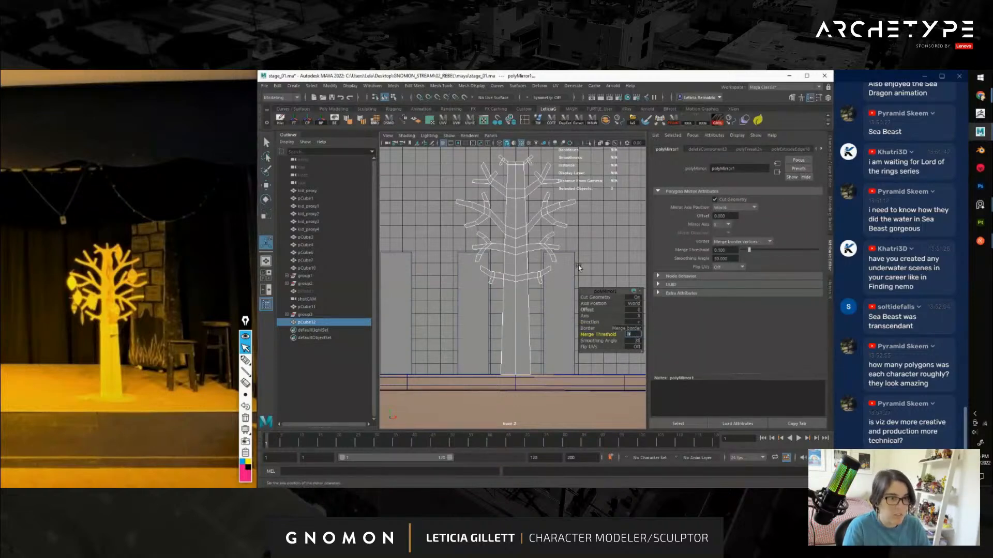
{"action": "left_click", "coordinate": [578, 241]}
Reposition the vertices of the upper right branch and raise its outer twig tip to break the symmetry
{"action": "middle_click_drag", "start_coordinate": [578, 241], "coordinate": [570, 266], "text": "alt"}
{"action": "right_click_drag", "start_coordinate": [548, 259], "coordinate": [561, 253], "text": "alt"}
{"action": "middle_click_drag", "start_coordinate": [557, 254], "coordinate": [532, 295], "text": "alt"}
{"action": "right_click_drag", "start_coordinate": [504, 276], "coordinate": [509, 238], "text": "alt"}
{"action": "key", "text": "w"}
{"action": "left_click_drag", "start_coordinate": [519, 222], "coordinate": [547, 202]}
{"action": "left_click_drag", "start_coordinate": [579, 240], "coordinate": [562, 256]}
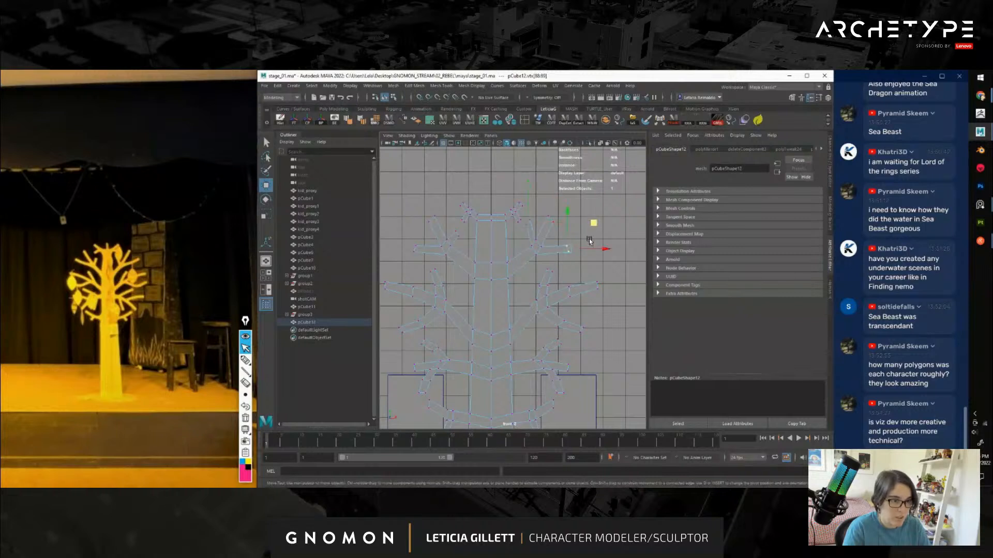
{"action": "left_click_drag", "start_coordinate": [594, 223], "coordinate": [588, 209]}
{"action": "middle_click_drag", "start_coordinate": [569, 285], "coordinate": [556, 251], "text": "alt"}
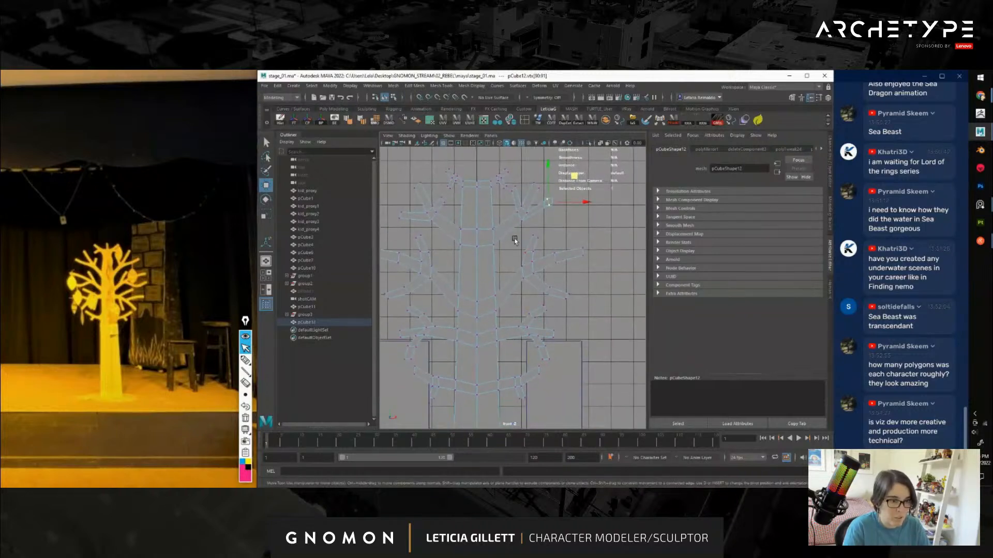
Rotate the outer vertices of the middle right branch upward, move them closer to the trunk, and deselect
{"action": "left_click_drag", "start_coordinate": [513, 235], "coordinate": [578, 301]}
{"action": "key", "text": "e"}
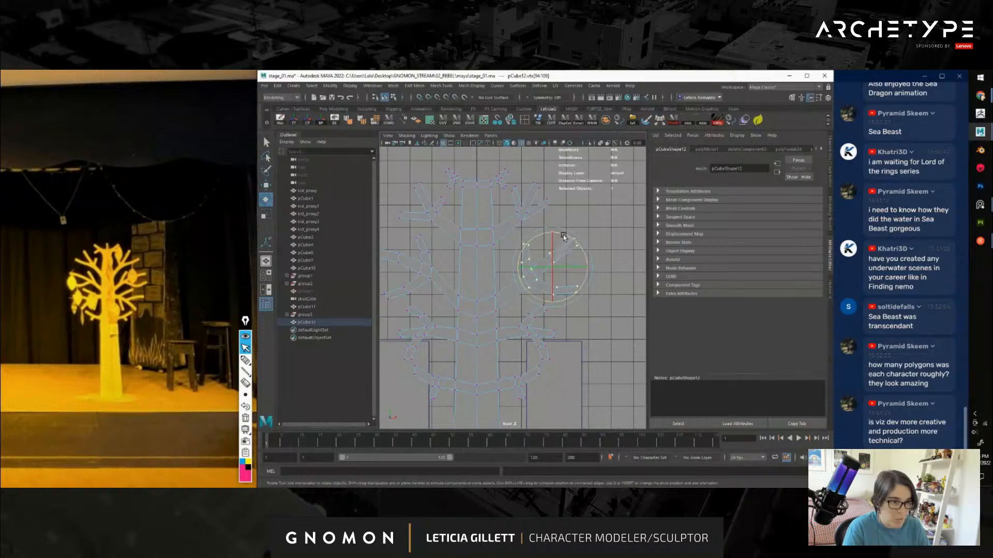
{"action": "key", "text": "w"}
{"action": "left_click_drag", "start_coordinate": [575, 239], "coordinate": [555, 240]}
{"action": "key", "text": "e"}
{"action": "key", "text": "w"}
{"action": "left_click", "coordinate": [564, 229]}
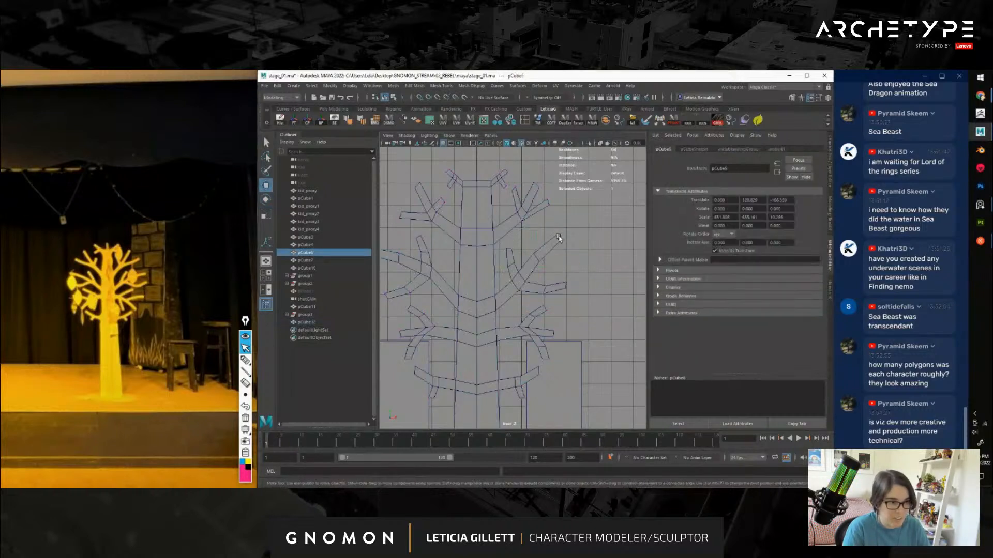
Reshape the middle right branch by moving the tips of its upper and lower twigs inward
{"action": "left_click", "coordinate": [558, 237], "text": "shift"}
{"action": "right_click_drag", "start_coordinate": [549, 242], "coordinate": [517, 243]}
{"action": "left_click", "coordinate": [555, 235]}
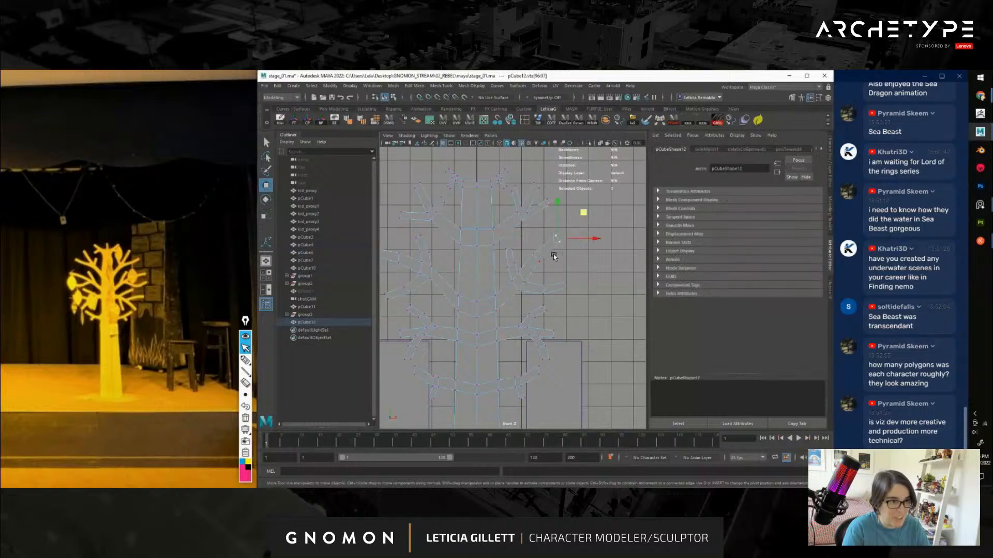
{"action": "left_click_drag", "start_coordinate": [580, 213], "coordinate": [568, 211]}
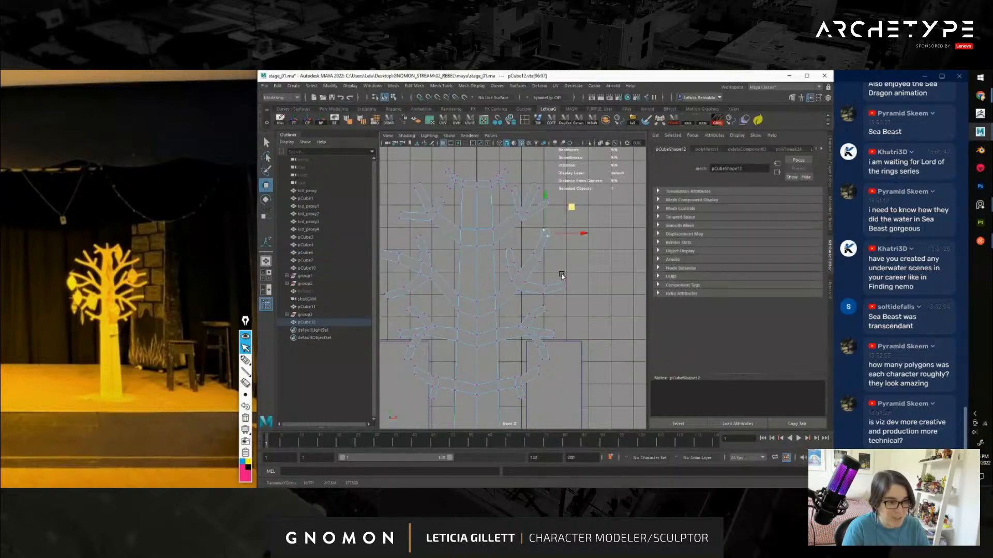
{"action": "mouse_move", "coordinate": [562, 276]}
{"action": "left_mouse_down"}
{"action": "mouse_move", "coordinate": [568, 295]}
{"action": "mouse_move", "coordinate": [548, 288]}
{"action": "left_mouse_up"}
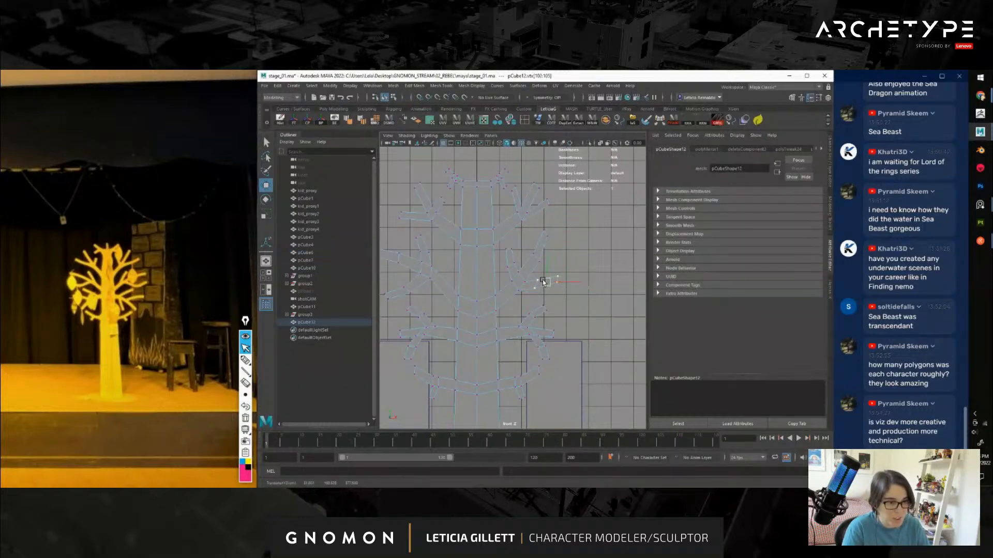
{"action": "left_click", "coordinate": [550, 301]}
Raise the trunk-side vertices where the middle right branch joins the trunk
{"action": "middle_click_drag", "start_coordinate": [551, 303], "coordinate": [546, 245], "text": "alt"}
{"action": "scroll", "coordinate": [543, 259], "scroll_direction": "down", "scroll_amount": 1}
{"action": "scroll", "coordinate": [517, 248], "scroll_direction": "up", "scroll_amount": 1}
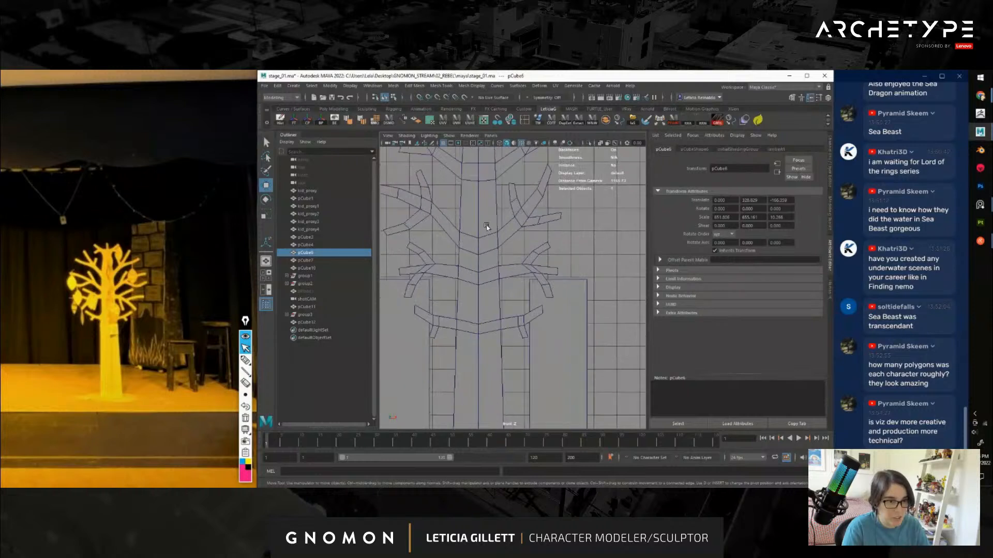
{"action": "left_click", "coordinate": [488, 212]}
{"action": "right_click", "coordinate": [489, 209]}
{"action": "right_click_drag", "start_coordinate": [489, 211], "coordinate": [452, 209]}
{"action": "middle_click_drag", "start_coordinate": [532, 190], "coordinate": [530, 213], "text": "alt"}
{"action": "mouse_move", "coordinate": [485, 241]}
{"action": "left_mouse_down"}
{"action": "mouse_move", "coordinate": [511, 284]}
{"action": "mouse_move", "coordinate": [493, 226]}
{"action": "left_mouse_up"}
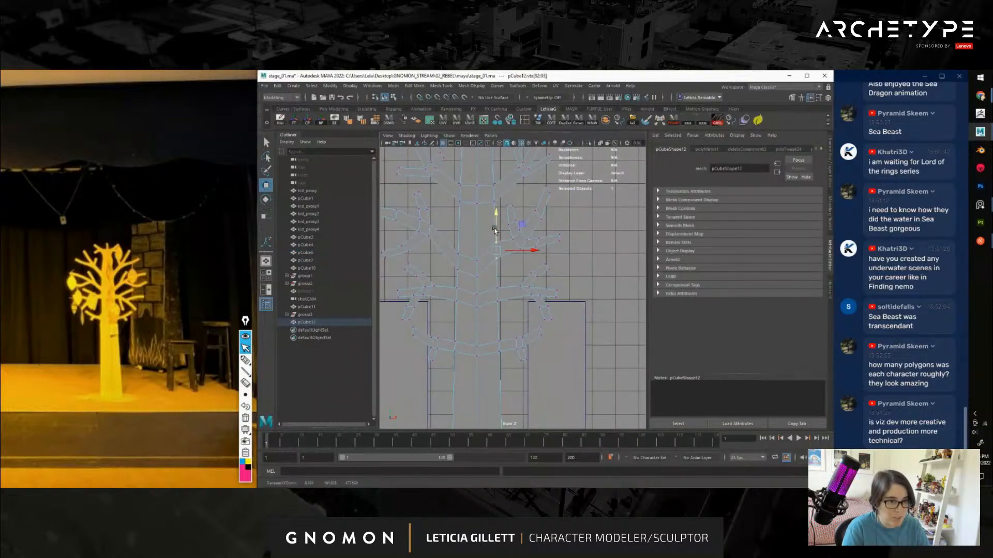
Rotate and raise the outer vertices of the right branch second from the bottom
{"action": "middle_click_drag", "start_coordinate": [553, 288], "coordinate": [546, 259], "text": "alt"}
{"action": "left_click_drag", "start_coordinate": [509, 232], "coordinate": [575, 292]}
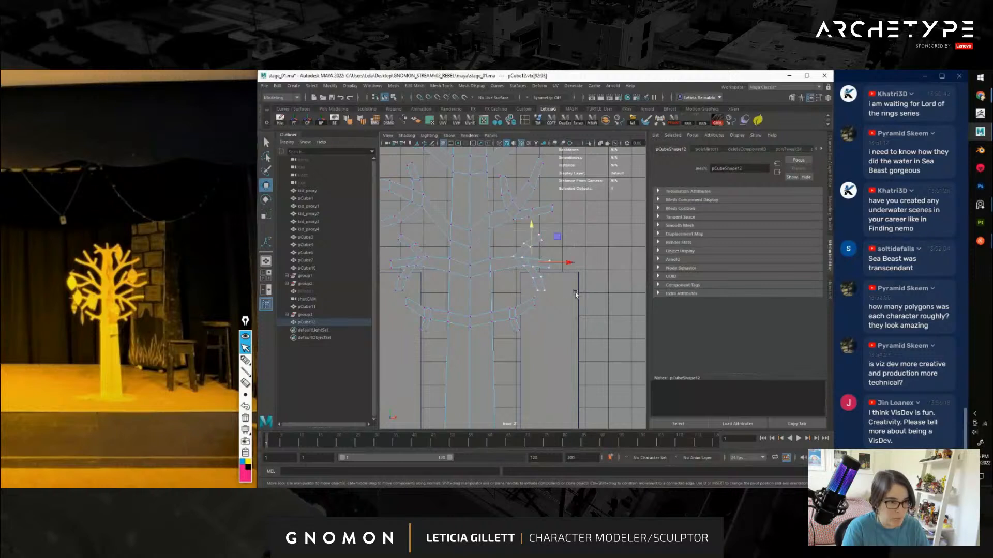
{"action": "key", "text": "e"}
{"action": "key", "text": "w"}
{"action": "left_click_drag", "start_coordinate": [558, 242], "coordinate": [550, 228]}
{"action": "middle_click_drag", "start_coordinate": [533, 323], "coordinate": [536, 304], "text": "alt"}
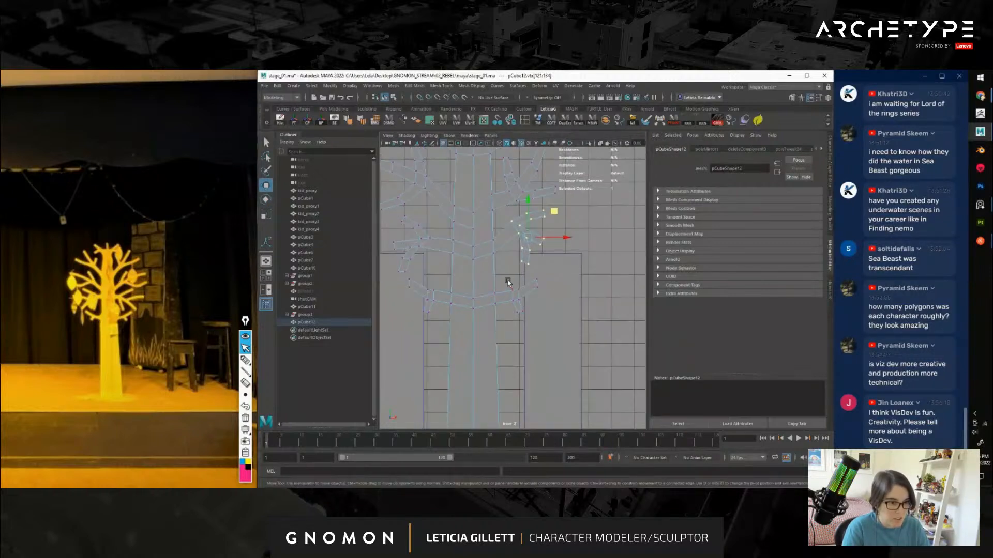
Extrude the upper edge of the lowest right branch upward as an additional twig
{"action": "scroll", "coordinate": [525, 316], "scroll_direction": "up", "scroll_amount": 2}
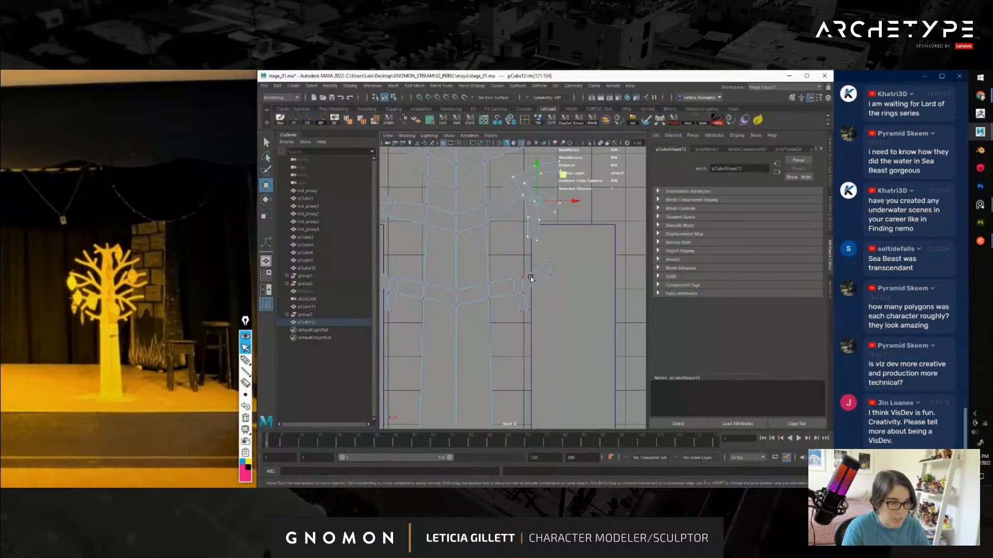
{"action": "right_click_drag", "start_coordinate": [531, 266], "coordinate": [523, 247]}
{"action": "right_click", "coordinate": [524, 280]}
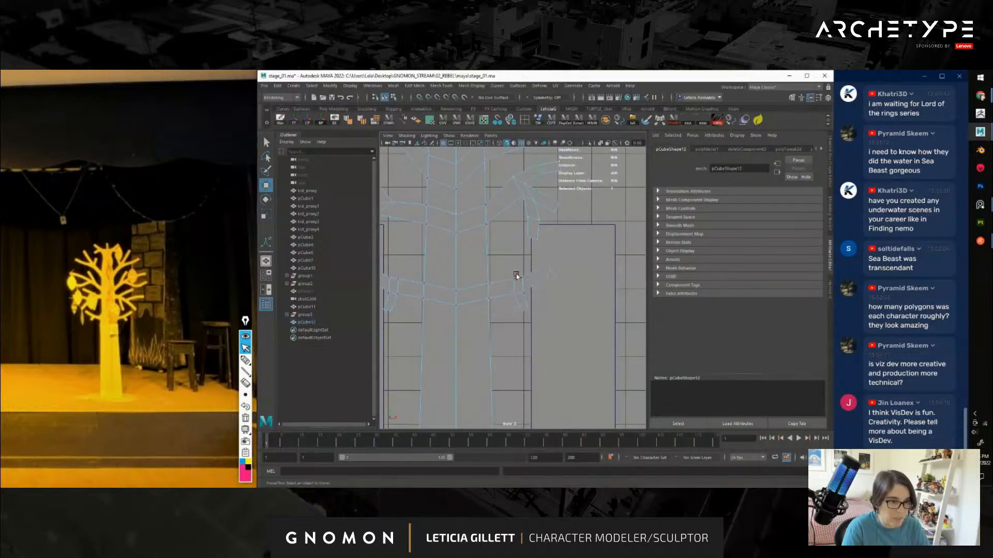
{"action": "left_click", "coordinate": [518, 278]}
{"action": "left_click_drag", "start_coordinate": [546, 253], "coordinate": [555, 235], "text": "shift"}
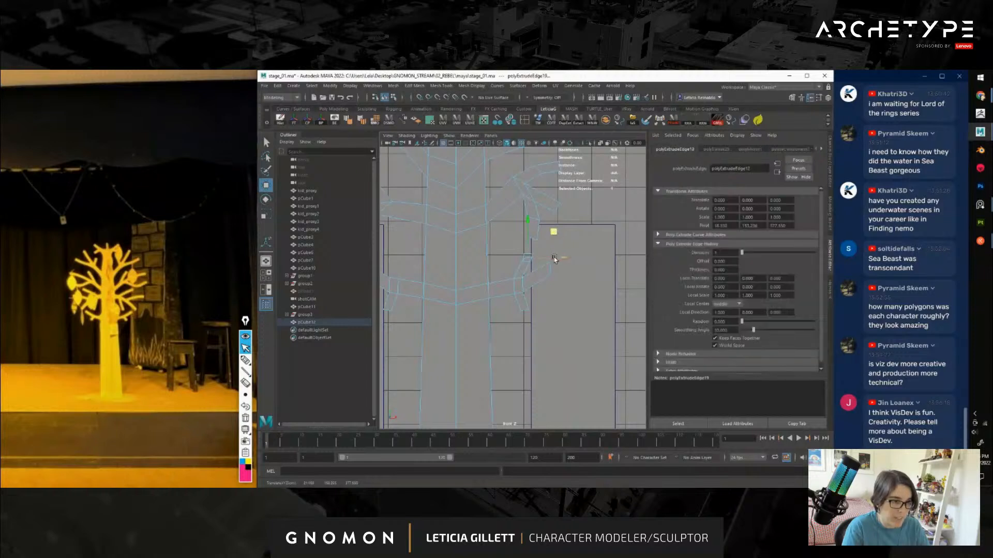
Adjust the outer tip vertices of the lowest right branch and shift its downward twig's tip outward
{"action": "right_click_drag", "start_coordinate": [546, 271], "coordinate": [539, 269]}
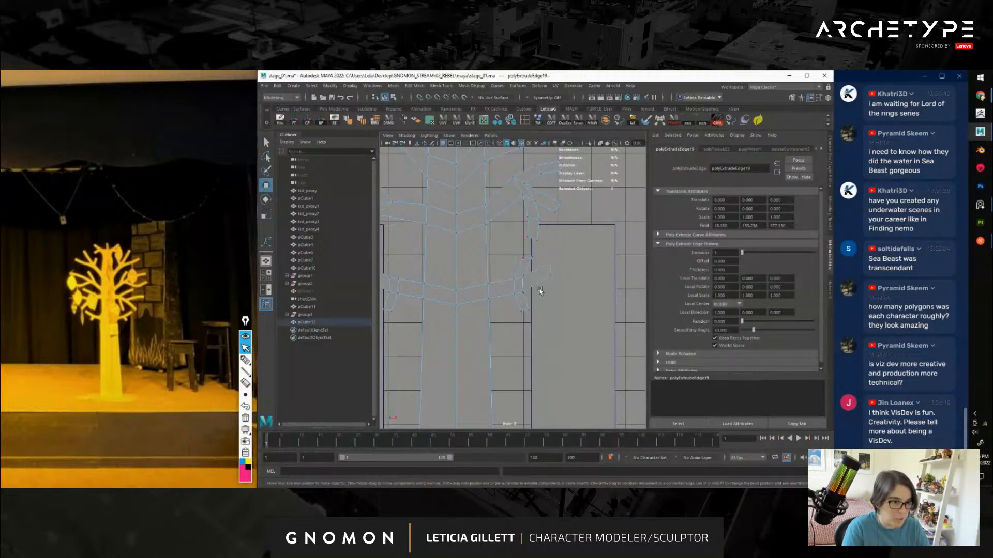
{"action": "left_click_drag", "start_coordinate": [533, 288], "coordinate": [574, 229]}
{"action": "key", "text": "r"}
{"action": "key", "text": "w"}
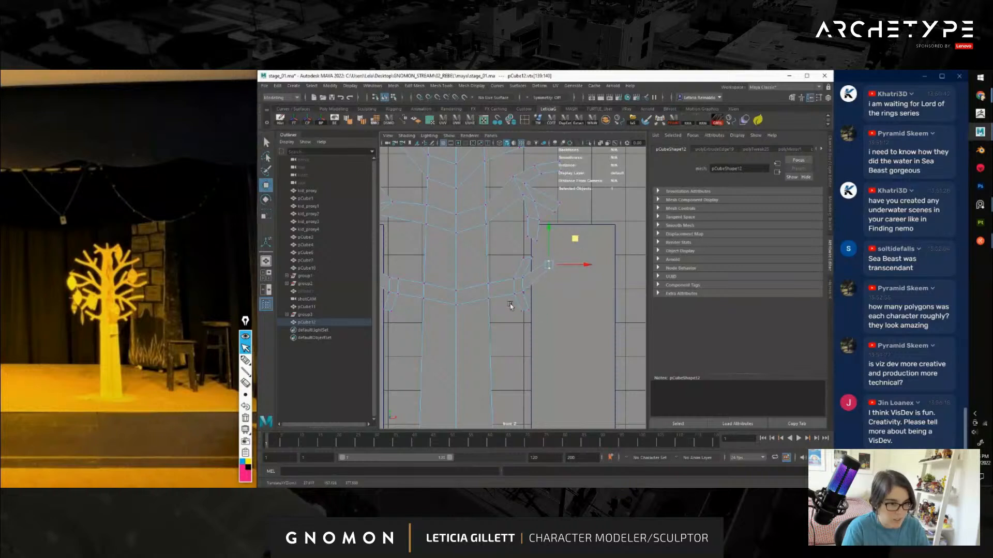
{"action": "left_click_drag", "start_coordinate": [510, 305], "coordinate": [536, 319]}
{"action": "mouse_move", "coordinate": [550, 285]}
{"action": "left_mouse_down"}
{"action": "mouse_move", "coordinate": [560, 276]}
{"action": "mouse_move", "coordinate": [559, 292]}
{"action": "left_mouse_up"}
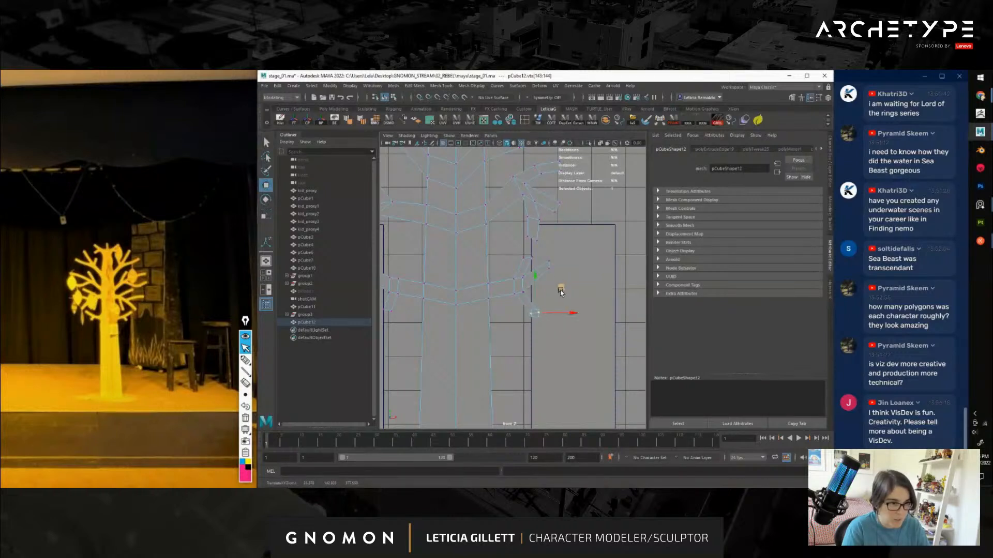
Rotate and shift the tip of the lowest right branch's downward twig, and move that branch's whole forked end outward
{"action": "key", "text": "e"}
{"action": "key", "text": "w"}
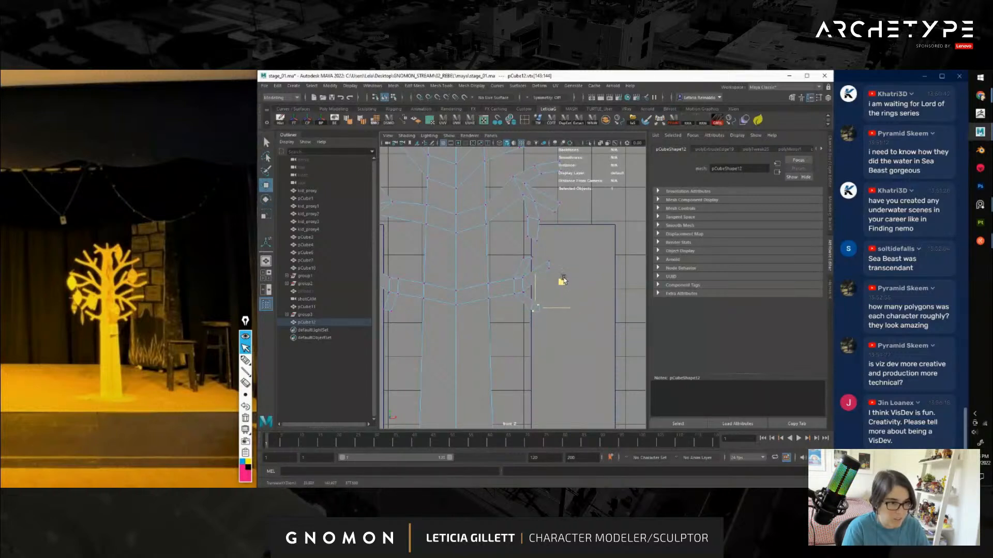
{"action": "left_click_drag", "start_coordinate": [504, 253], "coordinate": [575, 313]}
{"action": "left_click_drag", "start_coordinate": [557, 258], "coordinate": [569, 251]}
{"action": "left_click", "coordinate": [511, 274]}
{"action": "scroll", "coordinate": [510, 278], "scroll_direction": "down", "scroll_amount": 8}
{"action": "middle_click_drag", "start_coordinate": [508, 283], "coordinate": [520, 309], "text": "alt"}
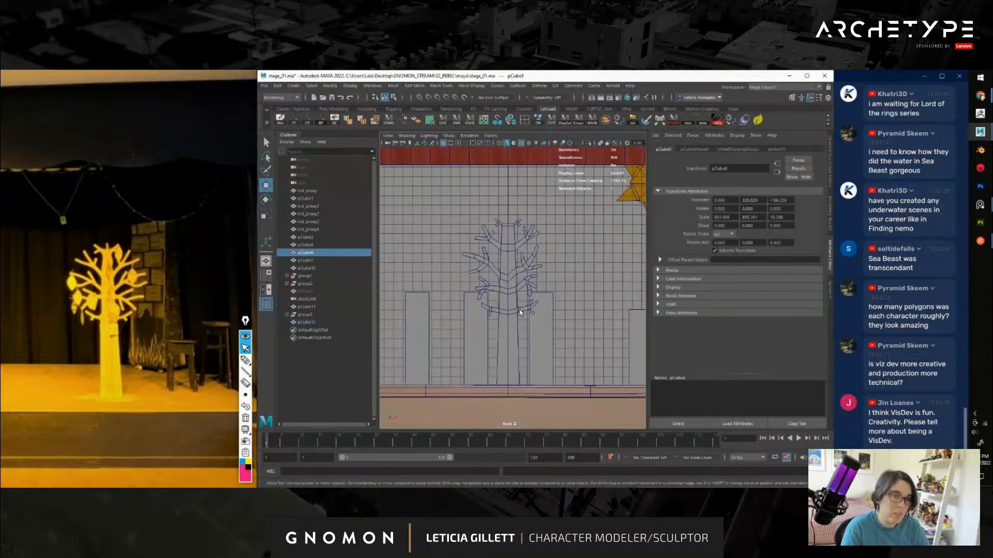
Move the vertices of the middle right branches outward and adjust their height along the trunk
{"action": "scroll", "coordinate": [519, 309], "scroll_direction": "up", "scroll_amount": 1}
{"action": "scroll", "coordinate": [520, 309], "scroll_direction": "up", "scroll_amount": 2}
{"action": "right_click_drag", "start_coordinate": [526, 257], "coordinate": [548, 240]}
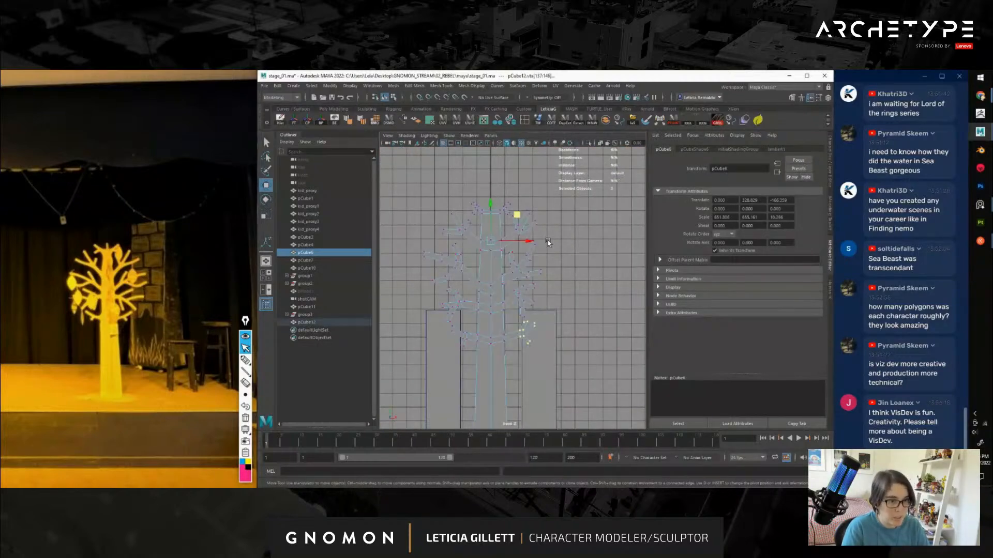
{"action": "left_click_drag", "start_coordinate": [553, 235], "coordinate": [507, 288]}
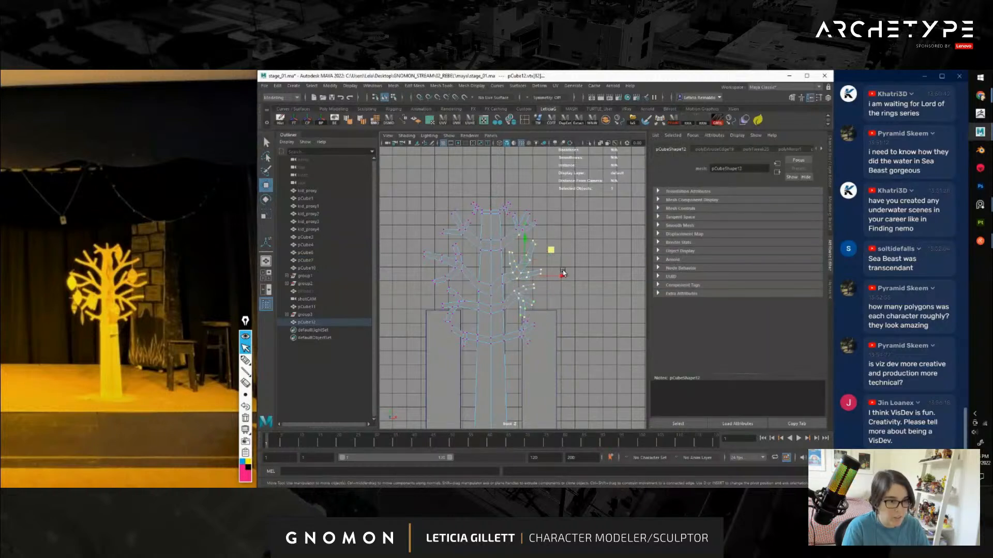
{"action": "left_click", "coordinate": [564, 273]}
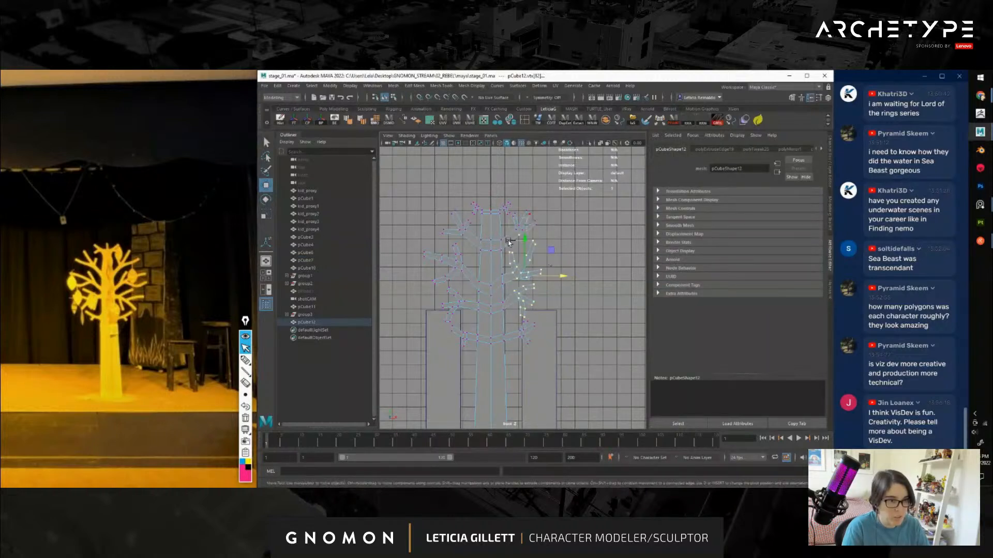
{"action": "left_click_drag", "start_coordinate": [563, 284], "coordinate": [534, 246]}
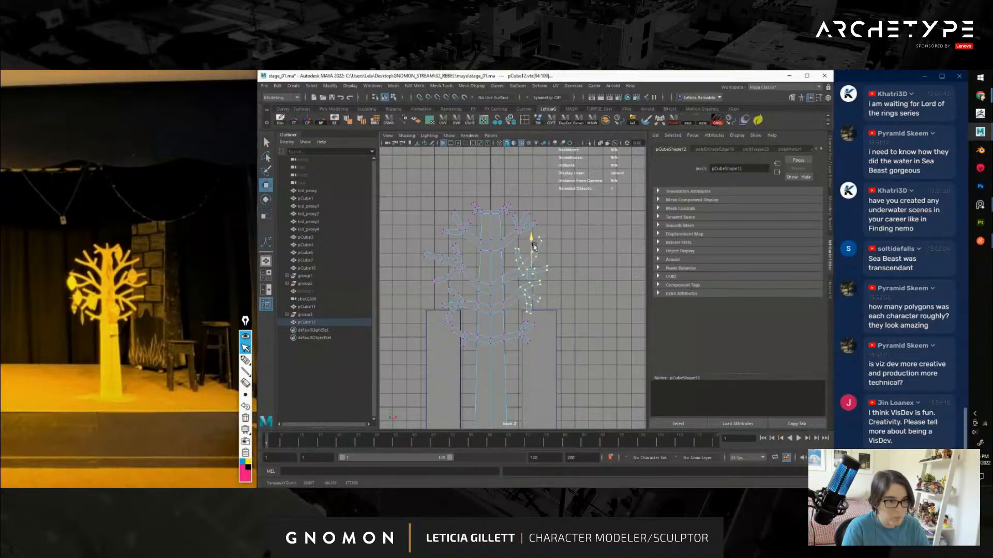
{"action": "middle_click_drag", "start_coordinate": [534, 246], "coordinate": [512, 300], "text": "alt"}
{"action": "right_click_drag", "start_coordinate": [512, 300], "coordinate": [516, 284], "text": "alt"}
{"action": "middle_click_drag", "start_coordinate": [516, 284], "coordinate": [534, 271], "text": "alt"}
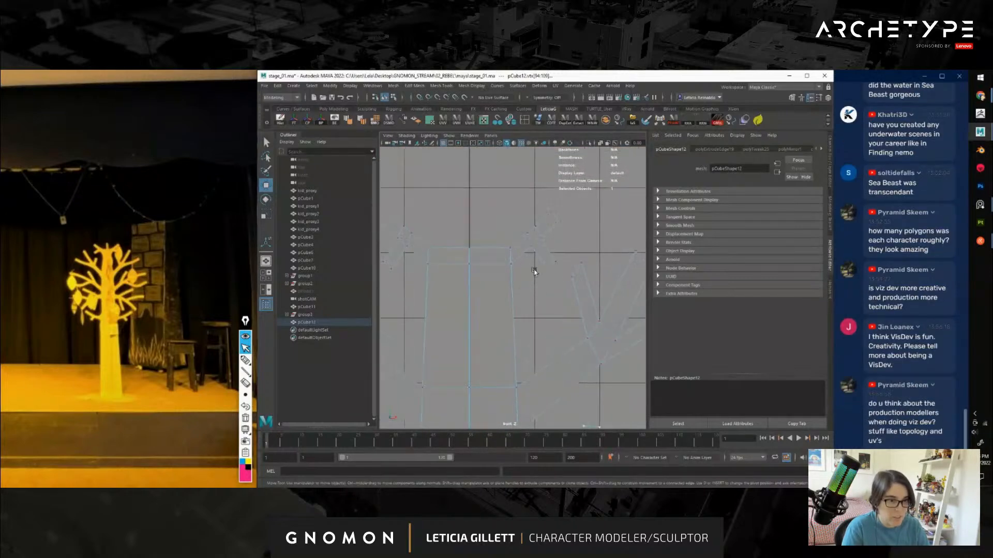
Delete the forked end of the small twig at the trunk's top right corner and extrude a new fork from its edges
{"action": "right_click", "coordinate": [543, 249]}
{"action": "key", "text": "Delete"}
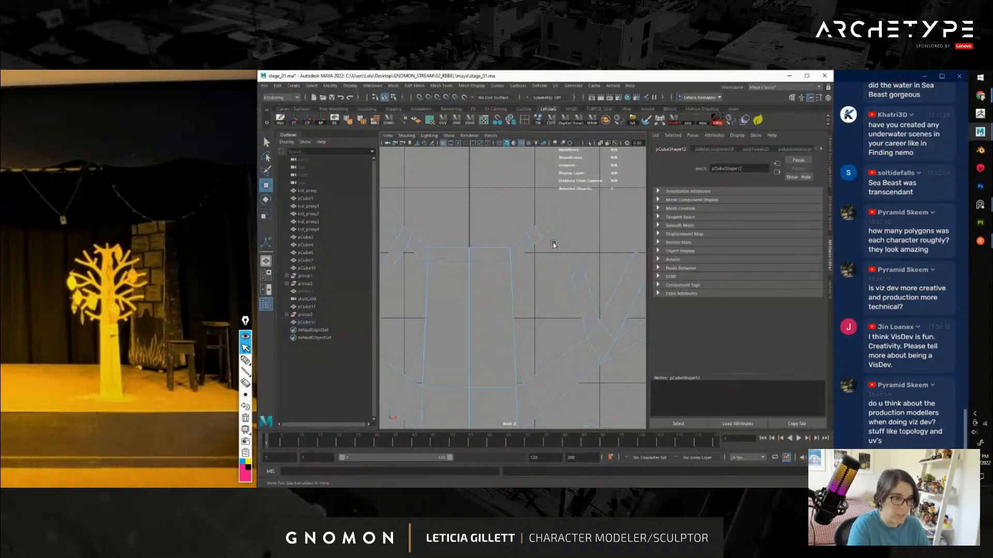
{"action": "mouse_move", "coordinate": [535, 235]}
{"action": "right_mouse_down"}
{"action": "mouse_move", "coordinate": [535, 207]}
{"action": "mouse_move", "coordinate": [533, 243]}
{"action": "right_mouse_up"}
{"action": "left_click", "coordinate": [558, 209]}
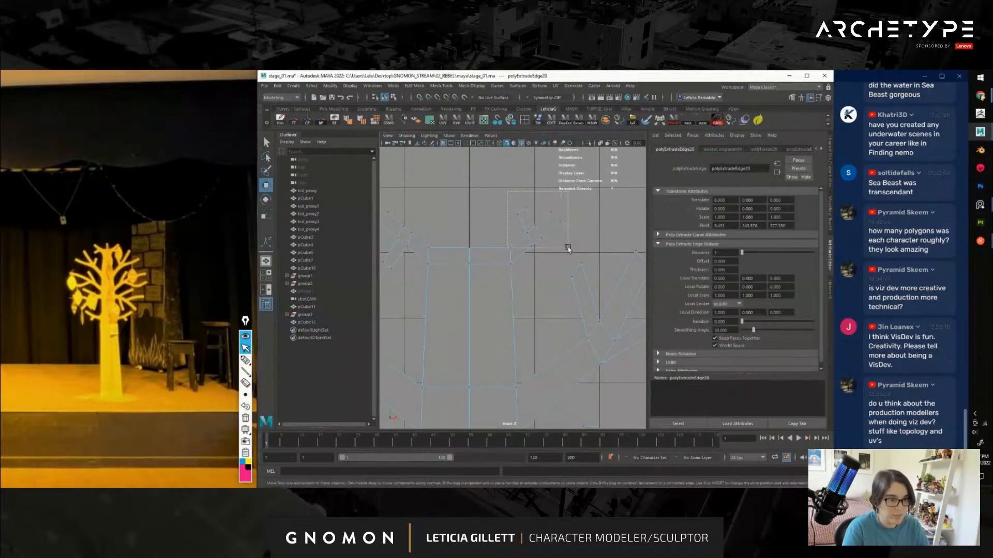
Rotate and reposition the vertices of the top right twig's new fork
{"action": "key", "text": "e"}
{"action": "key", "text": "w"}
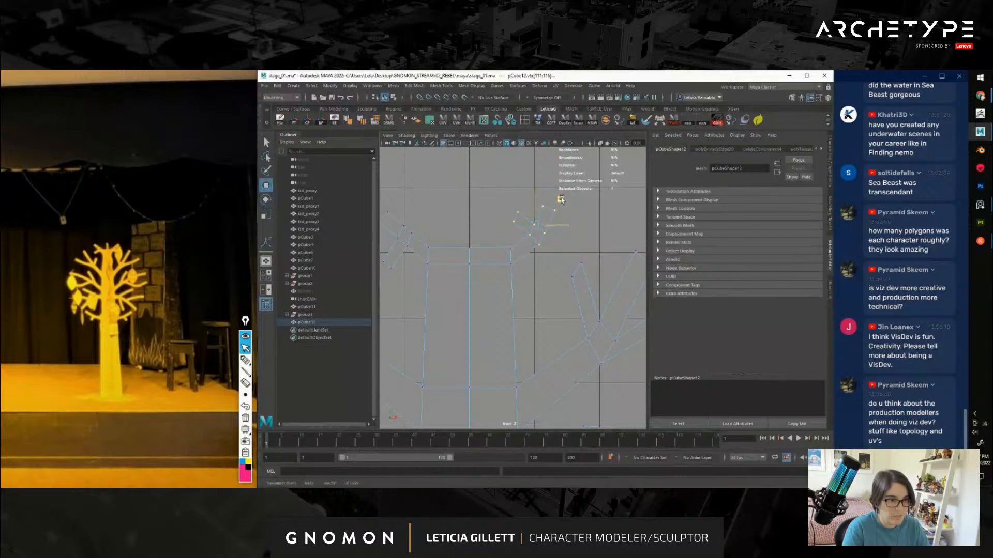
{"action": "key", "text": "f"}
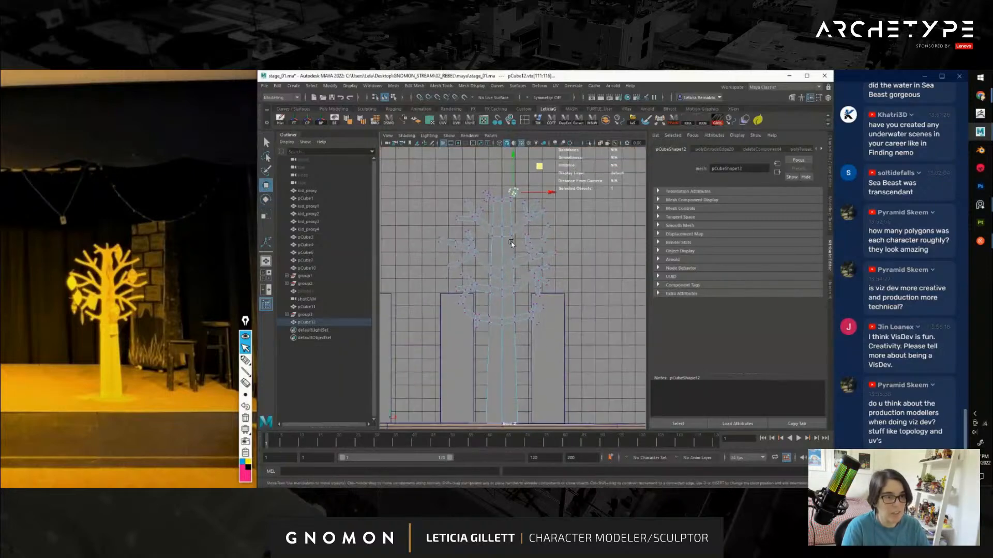
Duplicate the finished tree in the perspective view and rotate the copy 90 degrees around Y so the two cross
{"action": "key", "text": "F8"}
{"action": "key", "text": "space"}
{"action": "left_click_drag", "start_coordinate": [540, 247], "coordinate": [553, 302]}
{"action": "scroll", "coordinate": [552, 302], "scroll_direction": "up", "scroll_amount": 8}
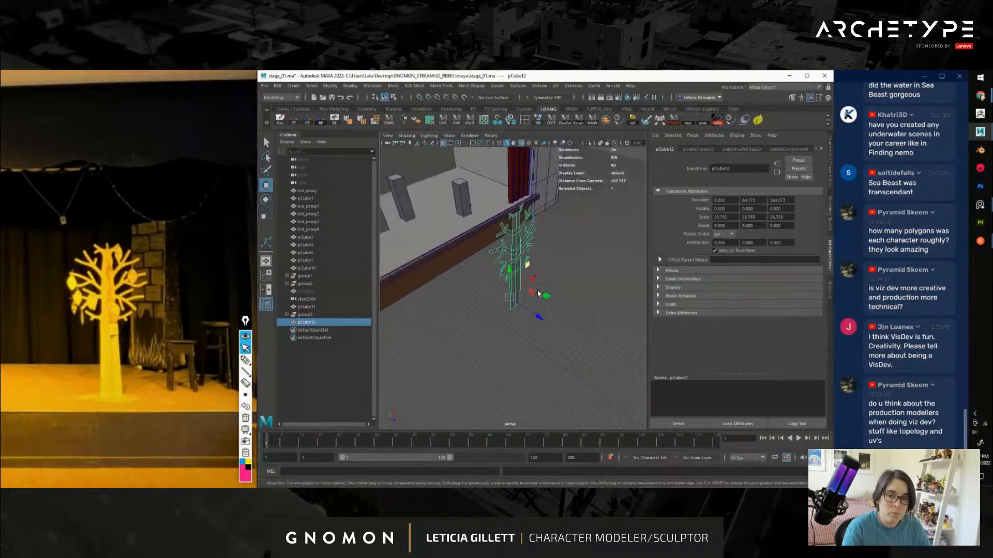
{"action": "scroll", "coordinate": [548, 305], "scroll_direction": "up", "scroll_amount": 10}
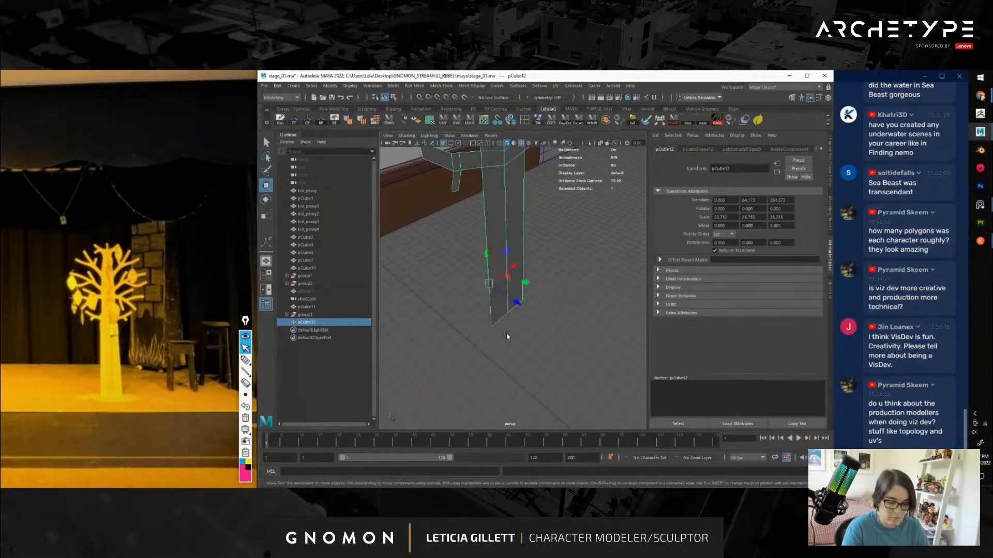
{"action": "scroll", "coordinate": [514, 326], "scroll_direction": "down", "scroll_amount": 8}
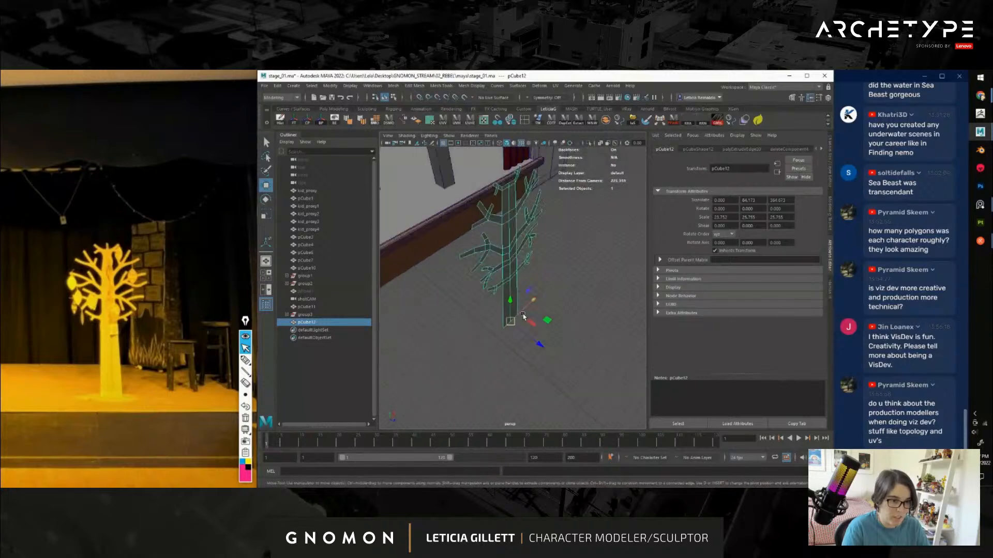
{"action": "key", "text": "ctrl+d"}
{"action": "key", "text": "e"}
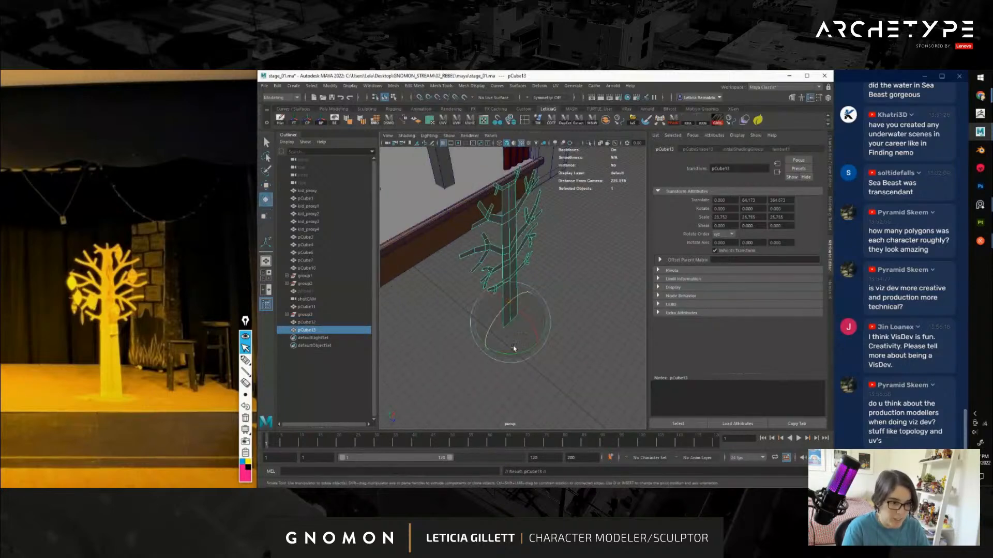
{"action": "left_click_drag", "start_coordinate": [511, 356], "coordinate": [557, 349]}
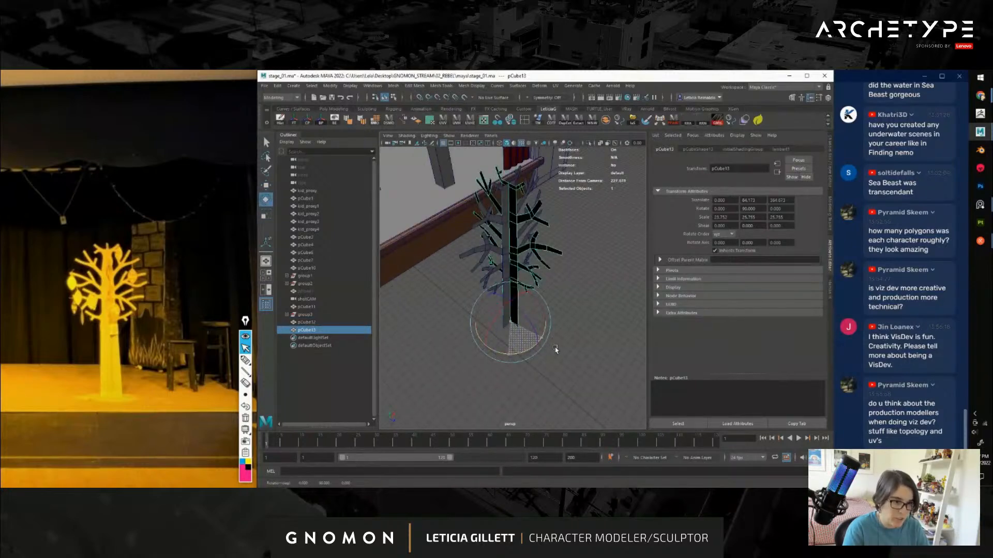
{"action": "left_click", "coordinate": [587, 326]}
{"action": "scroll", "coordinate": [517, 315], "scroll_direction": "down", "scroll_amount": 10}
{"action": "scroll", "coordinate": [535, 310], "scroll_direction": "up", "scroll_amount": 4}
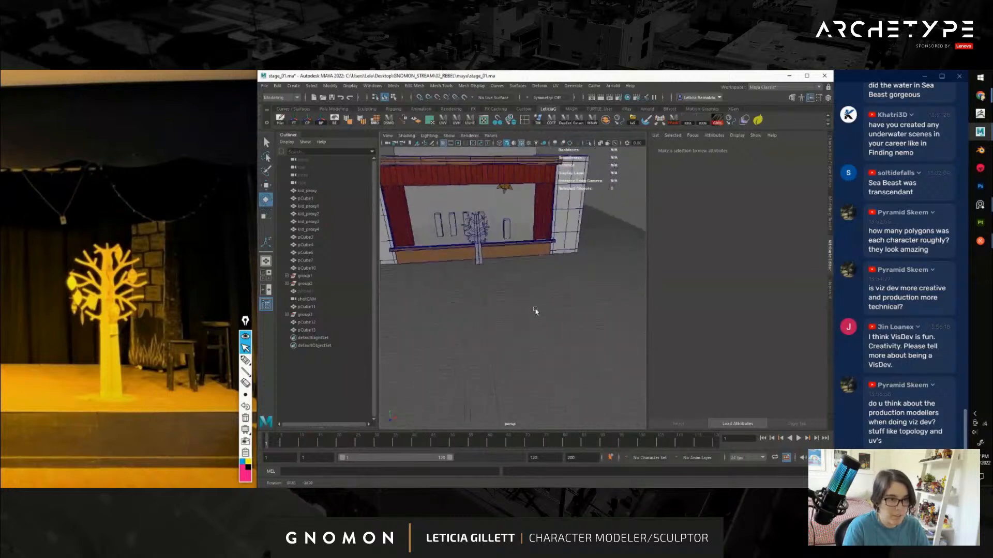
Rotate the duplicated tree again about its vertical axis
{"action": "left_click_drag", "start_coordinate": [535, 310], "coordinate": [522, 294], "text": "alt"}
{"action": "scroll", "coordinate": [538, 331], "scroll_direction": "up", "scroll_amount": 6}
{"action": "left_click", "coordinate": [520, 291]}
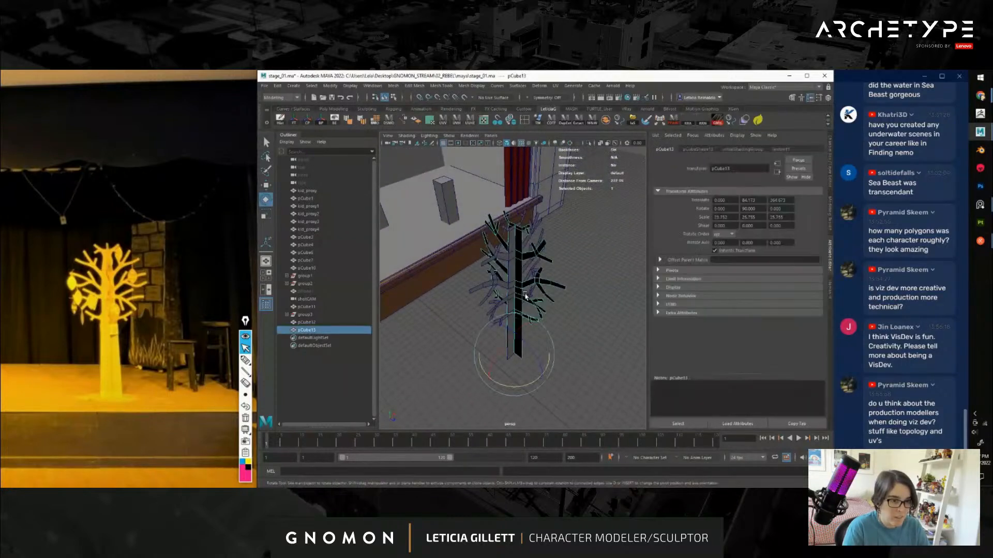
{"action": "left_click_drag", "start_coordinate": [518, 386], "coordinate": [542, 311]}
{"action": "left_click", "coordinate": [575, 271]}
Create a polygon cylinder near the foot of the tree and scale it into a flat, wide disc
{"action": "key", "text": "space"}
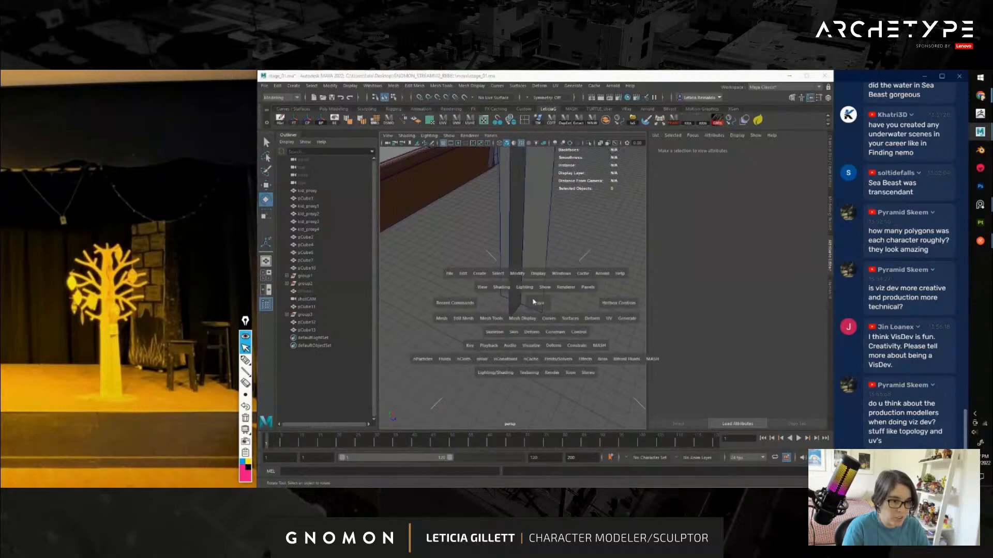
{"action": "left_click_drag", "start_coordinate": [480, 273], "coordinate": [604, 319]}
{"action": "right_click_drag", "start_coordinate": [603, 321], "coordinate": [514, 304], "text": "alt"}
{"action": "key", "text": "w"}
{"action": "left_click_drag", "start_coordinate": [403, 272], "coordinate": [511, 329]}
{"action": "key", "text": "r"}
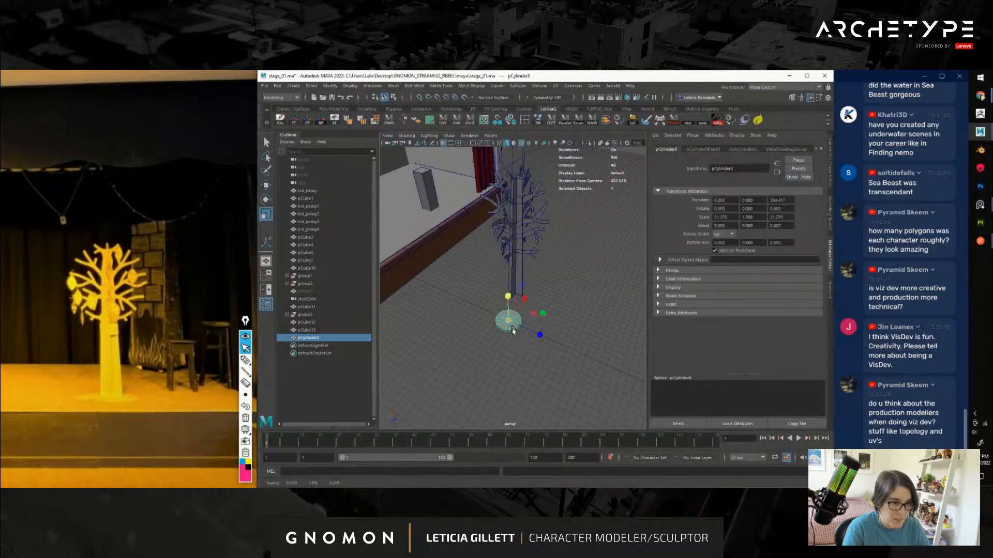
Reduce the disc's axis subdivisions to eight
{"action": "key", "text": "ctrl+a"}
{"action": "double_click", "coordinate": [813, 255]}
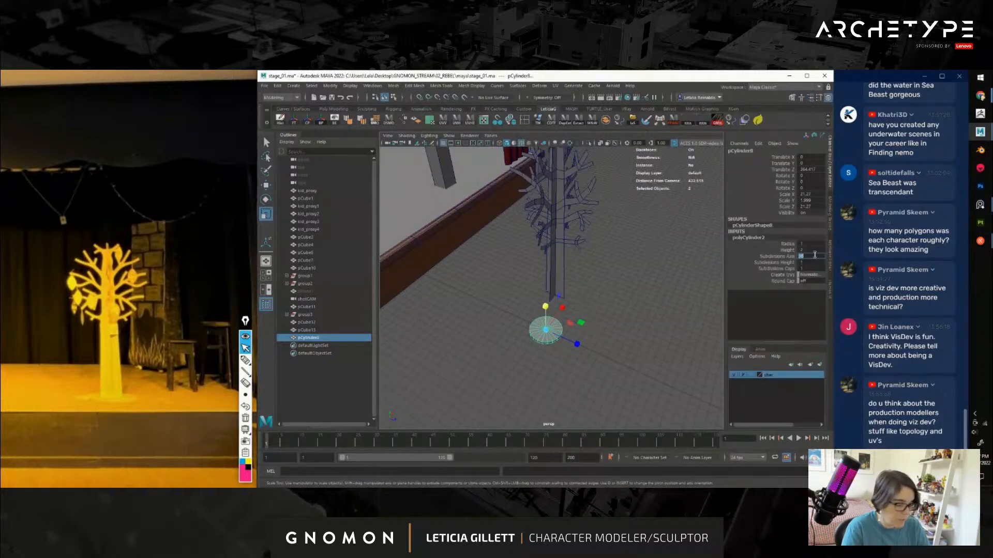
{"action": "left_click", "coordinate": [633, 306]}
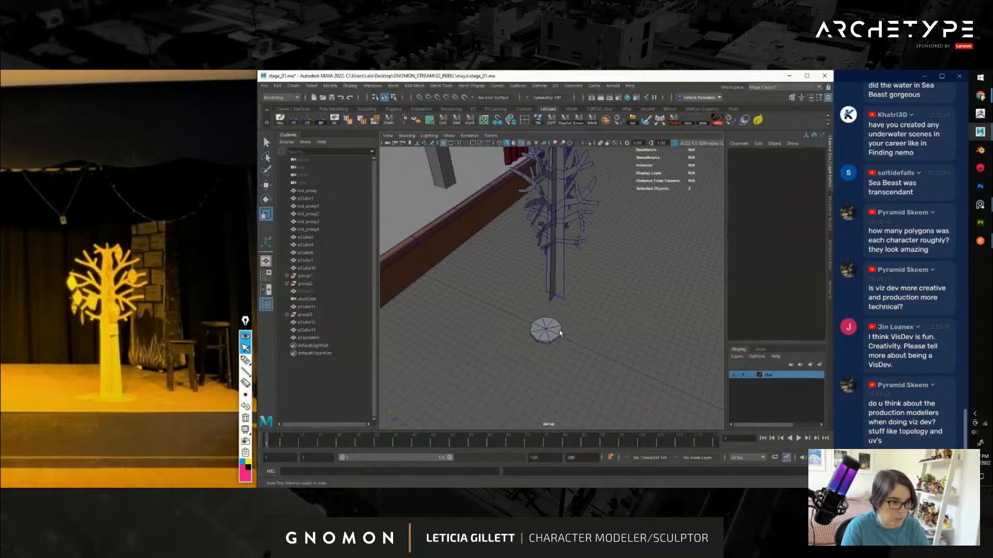
Thin the disc and position it centred under the crossed trunks as the tree's base
{"action": "left_click", "coordinate": [555, 333]}
{"action": "left_click_drag", "start_coordinate": [555, 352], "coordinate": [574, 280], "text": "alt"}
{"action": "key", "text": "w"}
{"action": "scroll", "coordinate": [574, 298], "scroll_direction": "up", "scroll_amount": 2}
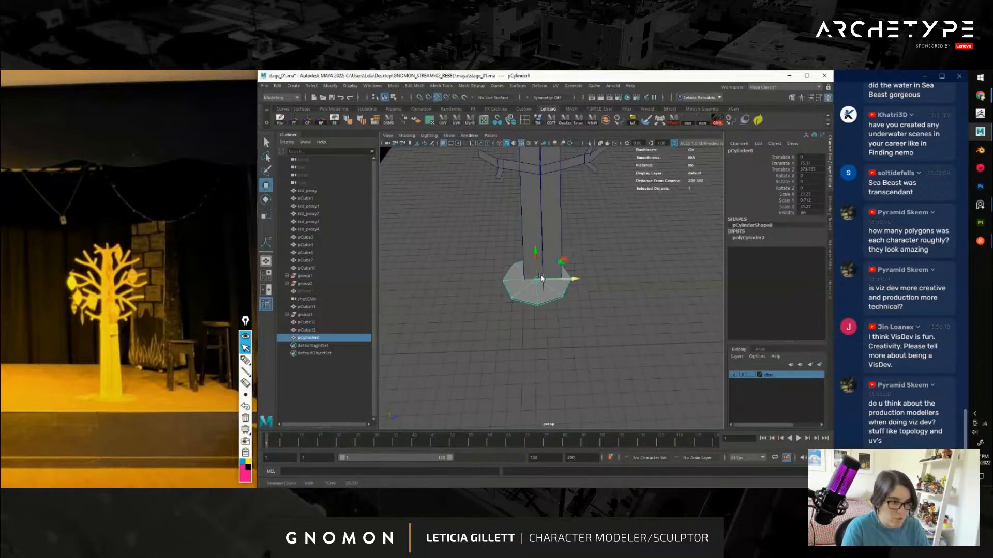
{"action": "left_click_drag", "start_coordinate": [541, 278], "coordinate": [539, 329]}
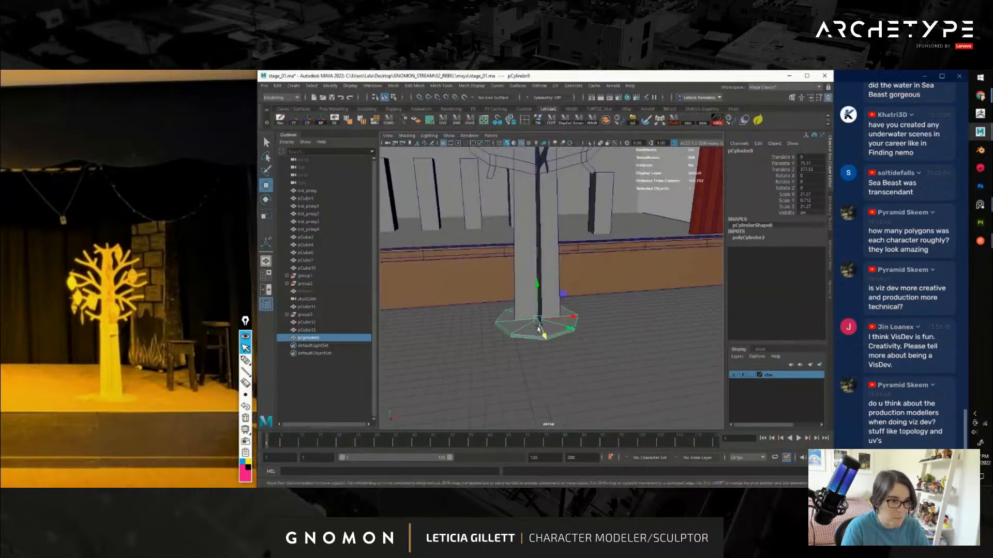
{"action": "left_click", "coordinate": [641, 335]}
{"action": "scroll", "coordinate": [641, 335], "scroll_direction": "down", "scroll_amount": 5}
{"action": "left_click_drag", "start_coordinate": [610, 333], "coordinate": [682, 350], "text": "alt"}
{"action": "scroll", "coordinate": [622, 317], "scroll_direction": "down", "scroll_amount": 5}
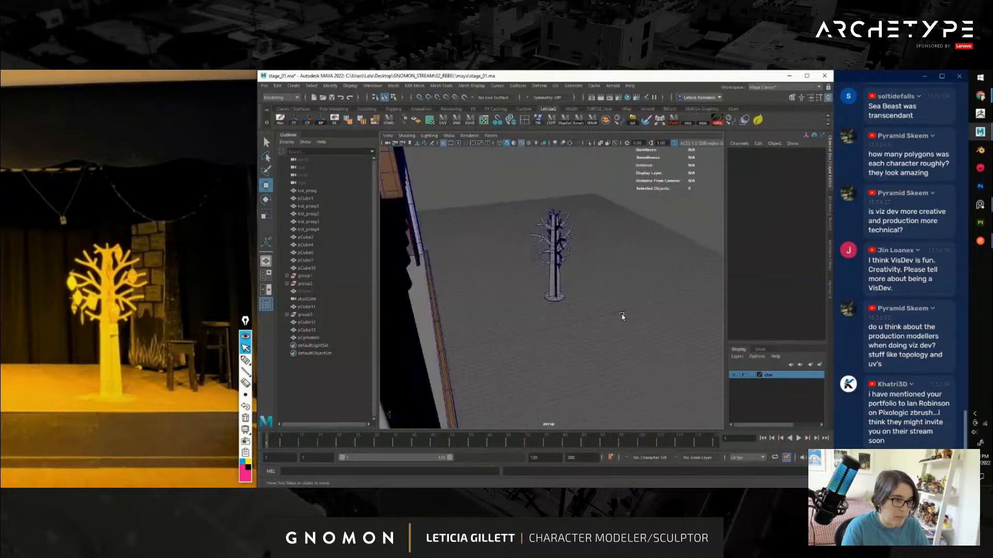
{"action": "left_click_drag", "start_coordinate": [622, 316], "coordinate": [570, 306], "text": "alt"}
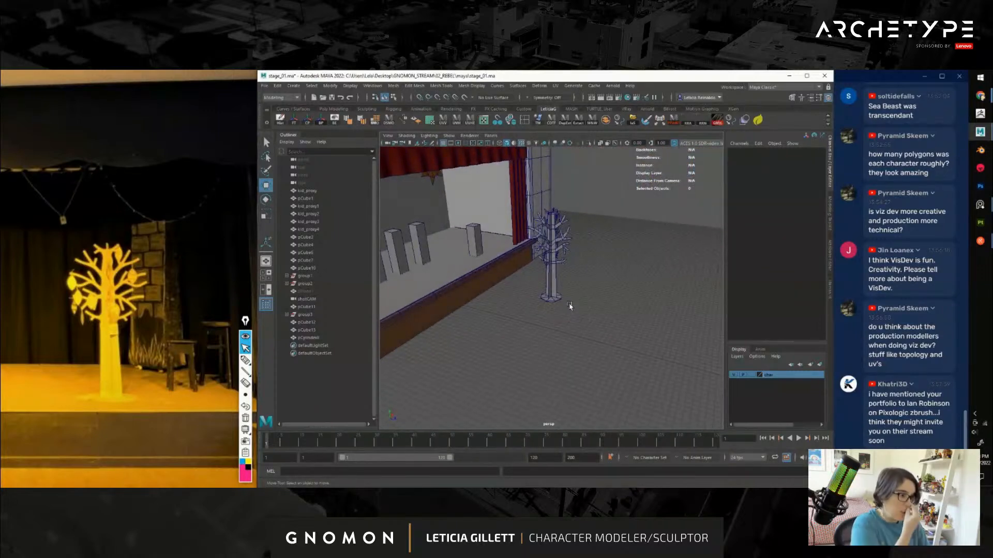
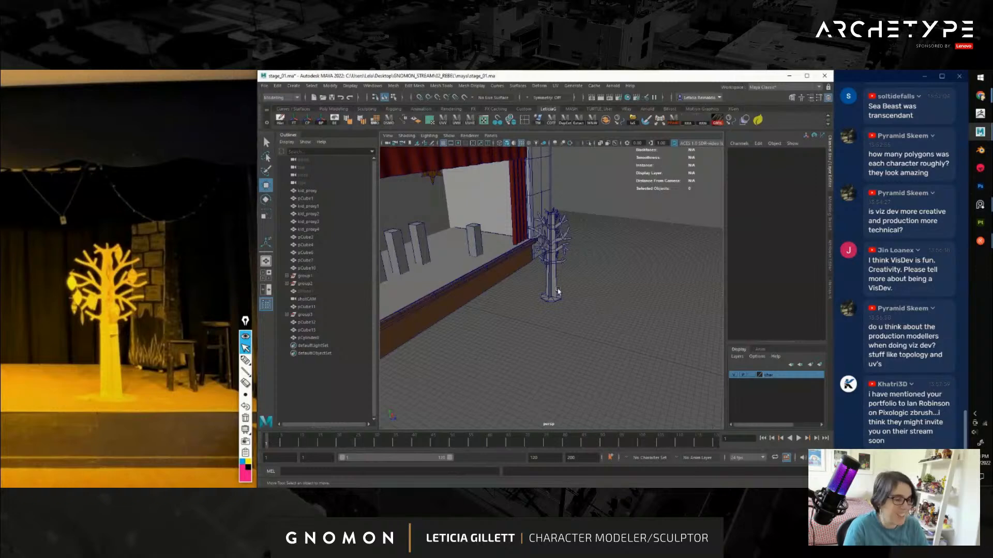
Group the two crossed tree meshes with the base disc and place the group's pivot at the centre of the base's underside
{"action": "left_click_drag", "start_coordinate": [575, 294], "coordinate": [508, 353], "text": "alt"}
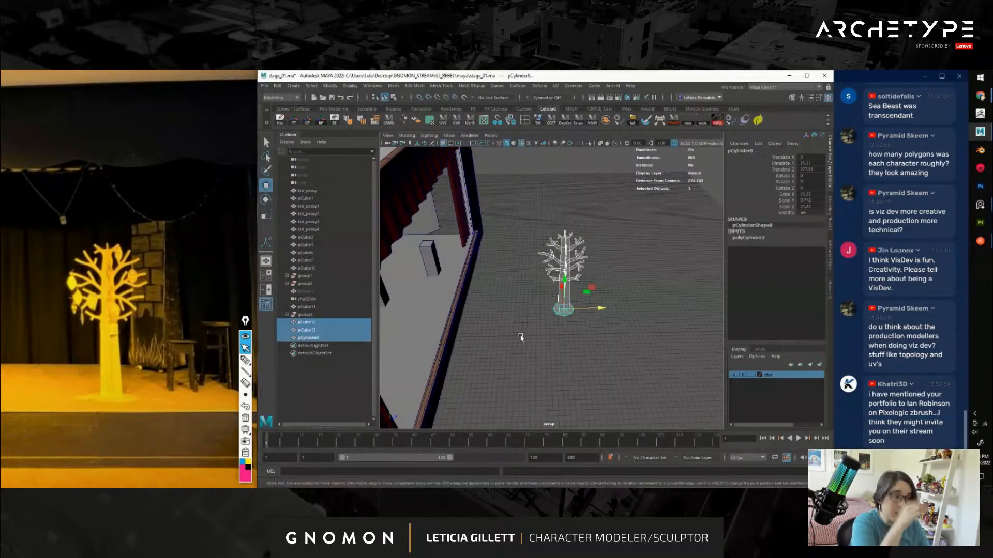
{"action": "left_click_drag", "start_coordinate": [553, 295], "coordinate": [569, 311], "text": "alt"}
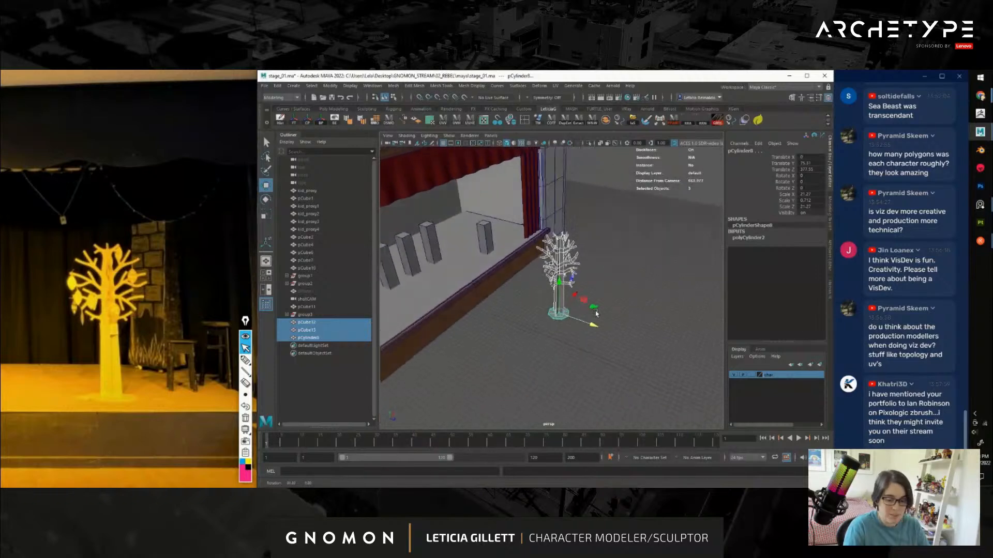
{"action": "key", "text": "ctrl+g"}
{"action": "right_click_drag", "start_coordinate": [569, 310], "coordinate": [579, 351], "text": "alt"}
{"action": "left_click_drag", "start_coordinate": [579, 352], "coordinate": [574, 339], "text": "alt"}
{"action": "right_click_drag", "start_coordinate": [573, 339], "coordinate": [629, 357], "text": "alt"}
{"action": "left_click_drag", "start_coordinate": [628, 356], "coordinate": [607, 300], "text": "alt"}
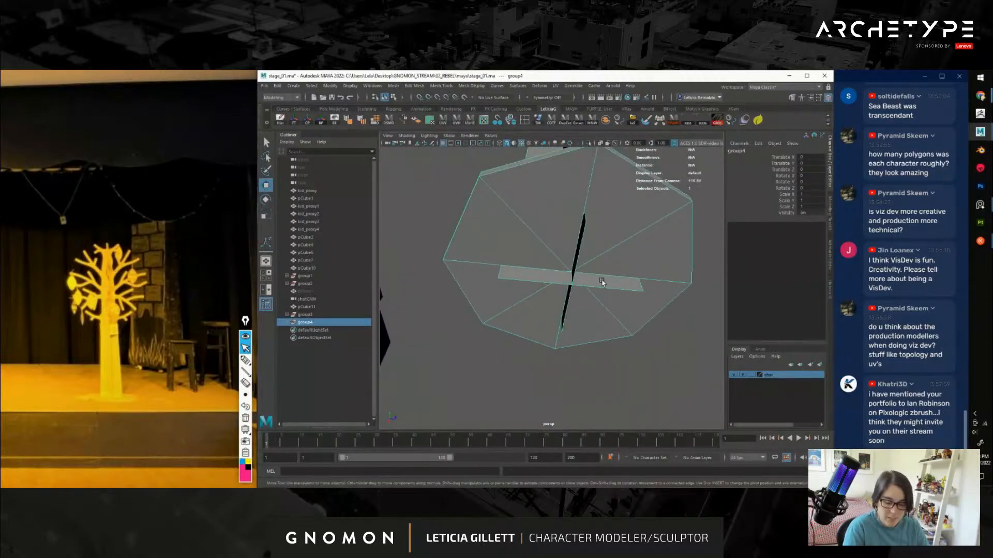
{"action": "right_click_drag", "start_coordinate": [566, 281], "coordinate": [548, 217], "text": "alt"}
{"action": "left_click_drag", "start_coordinate": [548, 217], "coordinate": [511, 245], "text": "alt"}
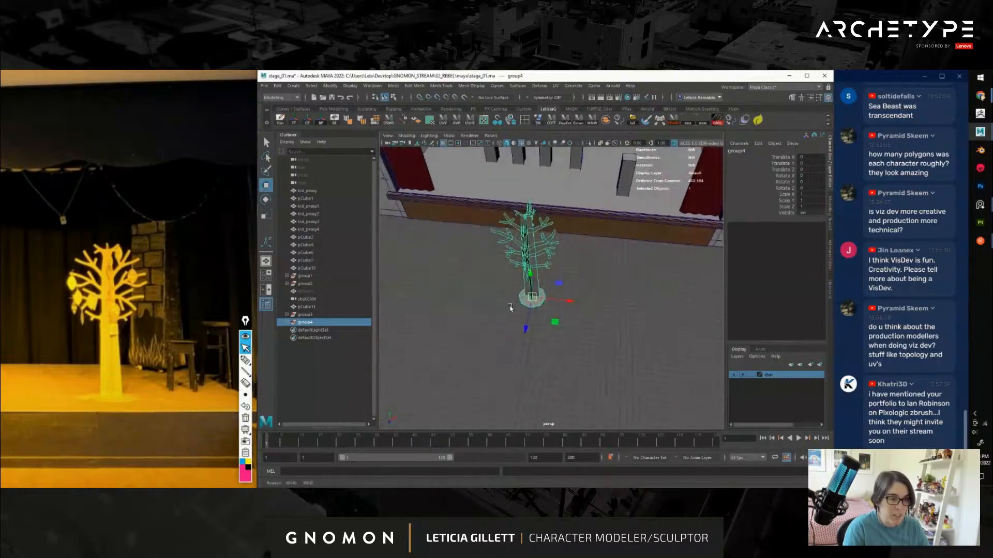
Move the tree group onto the stage, beside the left end of the row of standing blocks
{"action": "right_click_drag", "start_coordinate": [511, 246], "coordinate": [521, 326], "text": "alt"}
{"action": "left_click_drag", "start_coordinate": [521, 326], "coordinate": [572, 315], "text": "alt"}
{"action": "right_click_drag", "start_coordinate": [571, 316], "coordinate": [609, 330], "text": "alt"}
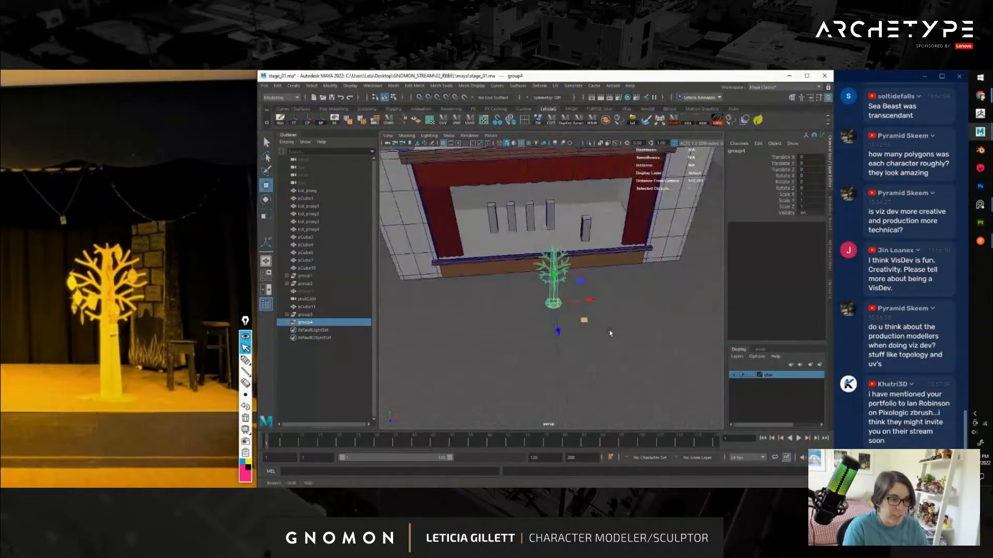
{"action": "left_click_drag", "start_coordinate": [609, 330], "coordinate": [657, 331], "text": "alt"}
{"action": "left_click_drag", "start_coordinate": [595, 305], "coordinate": [524, 294]}
{"action": "right_click_drag", "start_coordinate": [523, 293], "coordinate": [542, 321], "text": "alt"}
{"action": "left_click_drag", "start_coordinate": [541, 321], "coordinate": [539, 348], "text": "alt"}
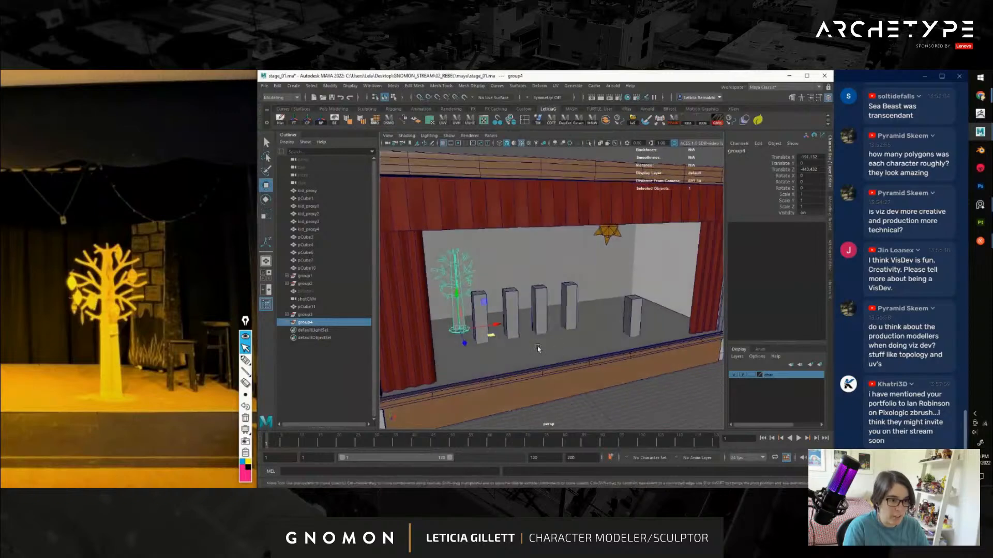
{"action": "middle_click_drag", "start_coordinate": [539, 347], "coordinate": [584, 331], "text": "alt"}
{"action": "left_click_drag", "start_coordinate": [548, 324], "coordinate": [577, 310]}
Lower the tree group until its base rests on the stage floor
{"action": "key", "text": "f"}
{"action": "right_click_drag", "start_coordinate": [578, 310], "coordinate": [568, 333], "text": "alt"}
{"action": "middle_click_drag", "start_coordinate": [568, 333], "coordinate": [577, 294], "text": "alt"}
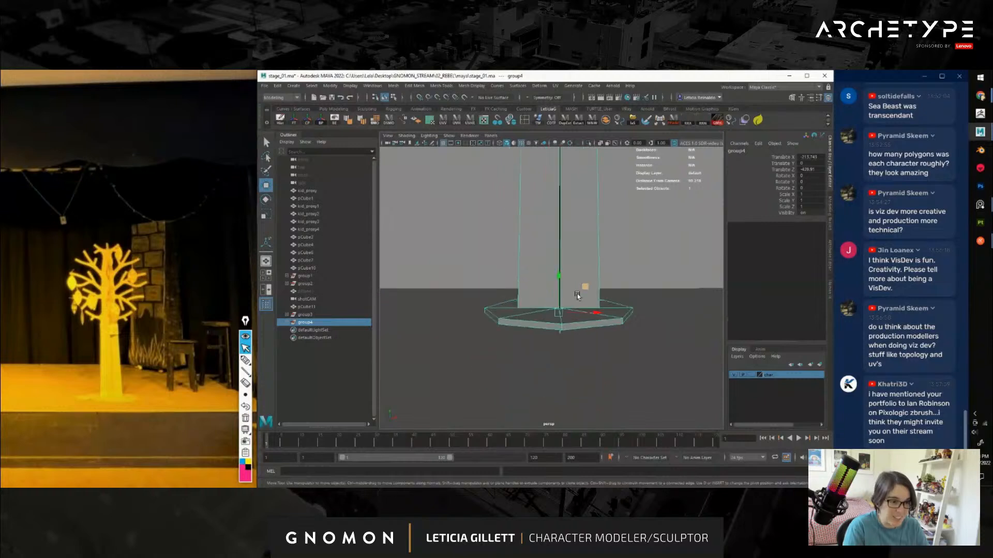
{"action": "left_click_drag", "start_coordinate": [558, 275], "coordinate": [587, 324]}
{"action": "scroll", "coordinate": [579, 313], "scroll_direction": "down", "scroll_amount": 12}
{"action": "middle_click_drag", "start_coordinate": [587, 323], "coordinate": [560, 317], "text": "alt"}
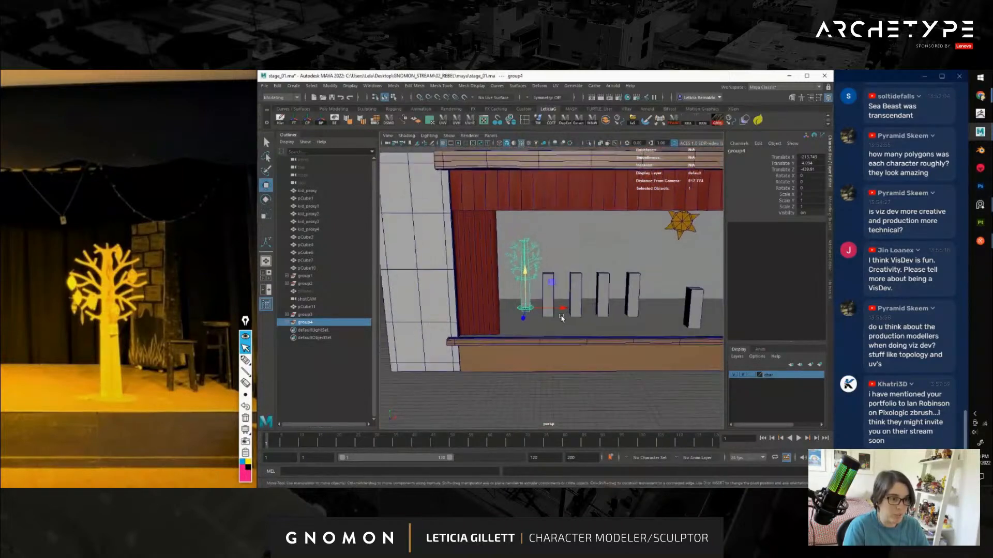
Scale the tree group up uniformly to about 1.33 from its base on the stage floor
{"action": "scroll", "coordinate": [560, 316], "scroll_direction": "up", "scroll_amount": 6}
{"action": "key", "text": "r"}
{"action": "mouse_move", "coordinate": [507, 322]}
{"action": "left_mouse_down"}
{"action": "mouse_move", "coordinate": [571, 323]}
{"action": "mouse_move", "coordinate": [531, 309]}
{"action": "mouse_move", "coordinate": [526, 321]}
{"action": "left_mouse_up"}
Reverse the normals of the tree mesh that is shaded black
{"action": "left_click", "coordinate": [506, 218]}
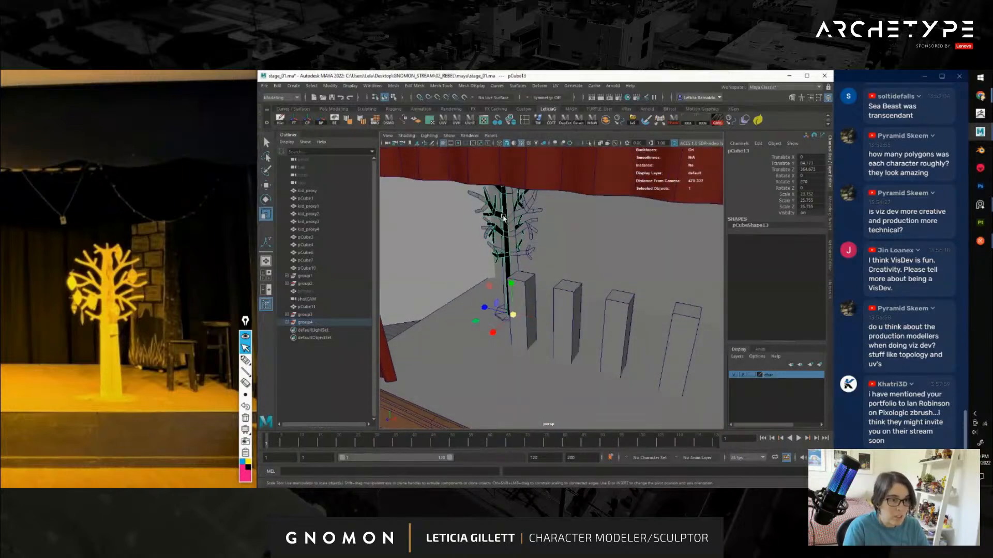
{"action": "left_click", "coordinate": [417, 122]}
{"action": "left_click_drag", "start_coordinate": [470, 220], "coordinate": [495, 191], "text": "alt"}
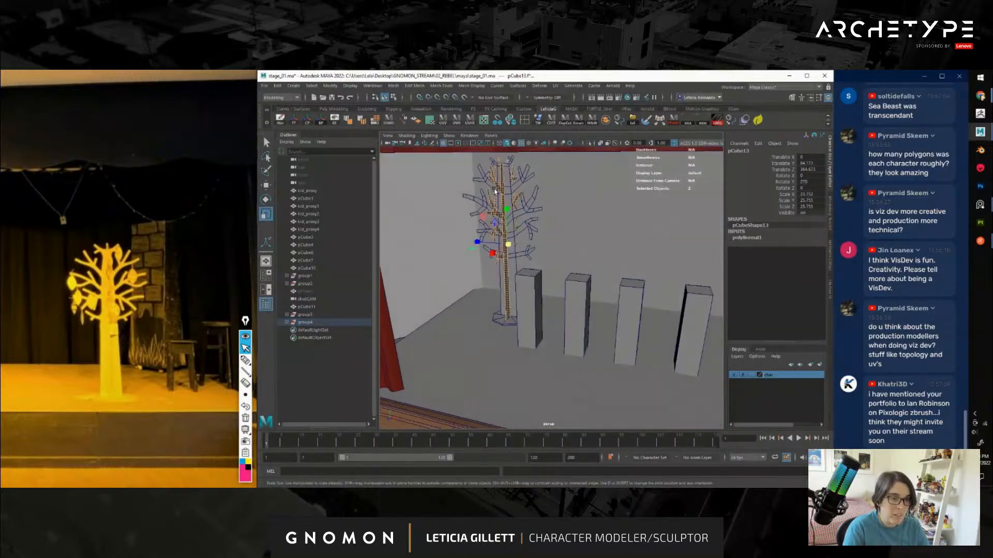
{"action": "right_click_drag", "start_coordinate": [498, 188], "coordinate": [519, 181]}
{"action": "left_click_drag", "start_coordinate": [560, 265], "coordinate": [569, 266], "text": "alt"}
{"action": "scroll", "coordinate": [569, 266], "scroll_direction": "down", "scroll_amount": 8}
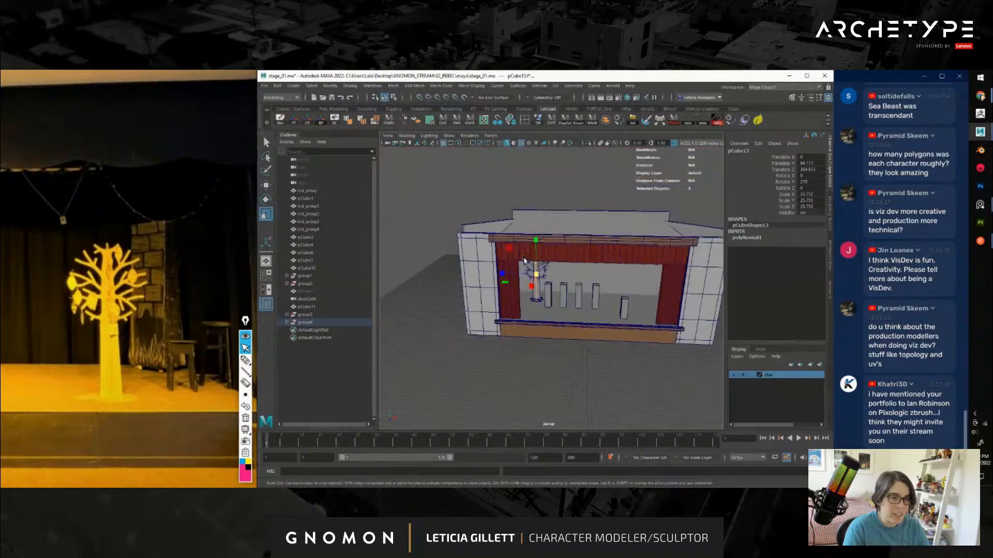
{"action": "left_click", "coordinate": [414, 205]}
Rotate the tree group to about -16 degrees in Y and nudge it sideways towards the curtain
{"action": "scroll", "coordinate": [532, 275], "scroll_direction": "up", "scroll_amount": 10}
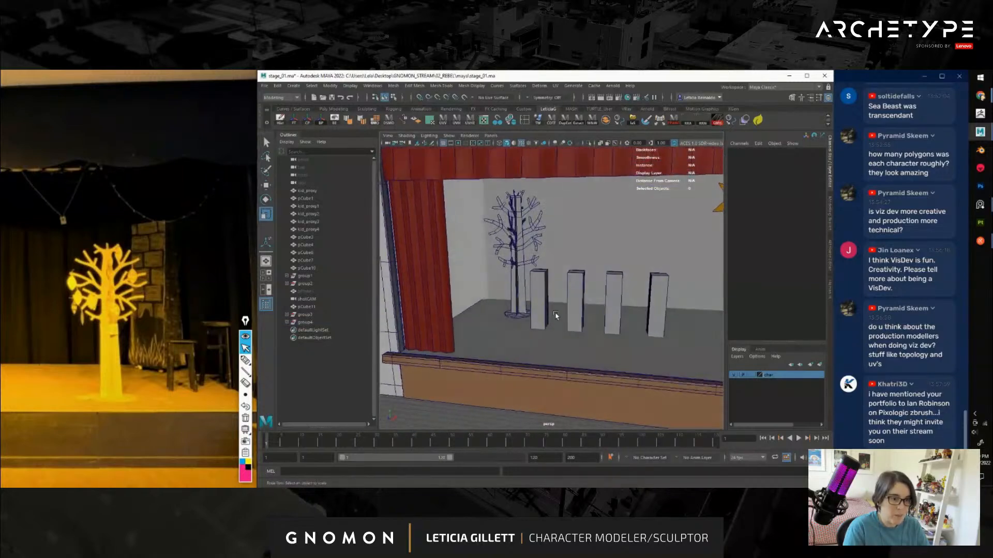
{"action": "left_click", "coordinate": [542, 319]}
{"action": "left_click", "coordinate": [305, 322]}
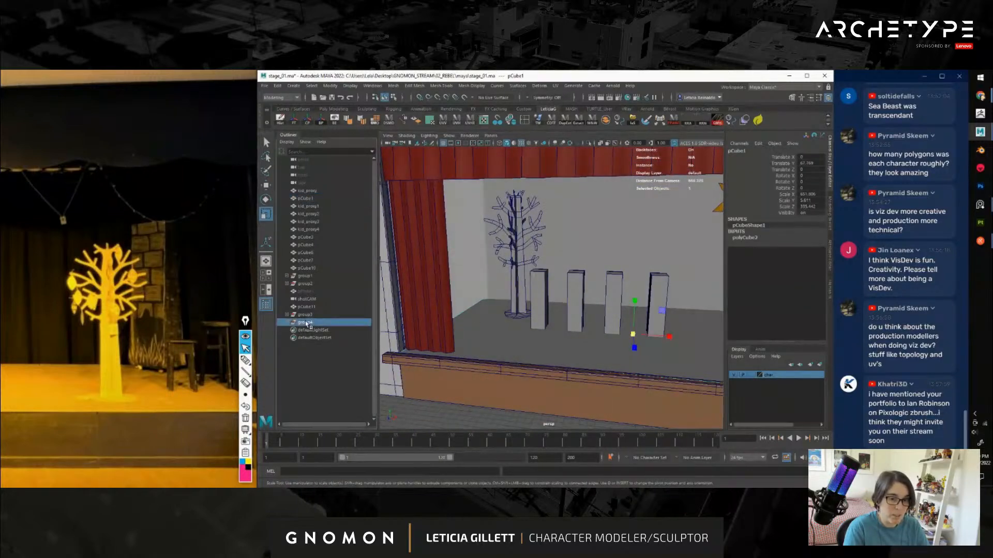
{"action": "key", "text": "f"}
{"action": "key", "text": "e"}
{"action": "left_click_drag", "start_coordinate": [530, 331], "coordinate": [527, 310]}
{"action": "key", "text": "w"}
{"action": "scroll", "coordinate": [532, 304], "scroll_direction": "down", "scroll_amount": 5}
{"action": "left_click", "coordinate": [521, 315]}
{"action": "scroll", "coordinate": [578, 314], "scroll_direction": "up", "scroll_amount": 3}
{"action": "scroll", "coordinate": [523, 307], "scroll_direction": "up", "scroll_amount": 3}
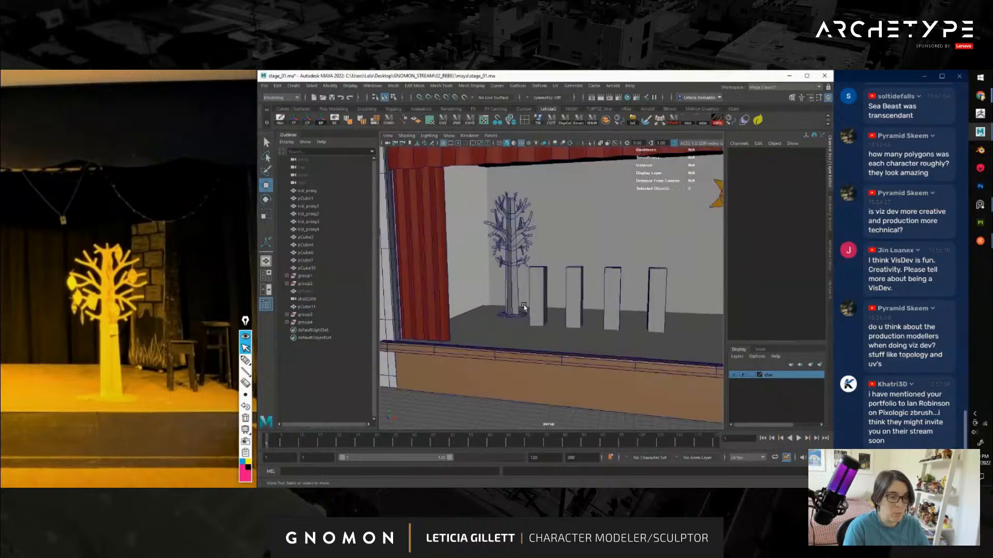
Assign a new Lambert material to the whole tree group
{"action": "left_click", "coordinate": [305, 322]}
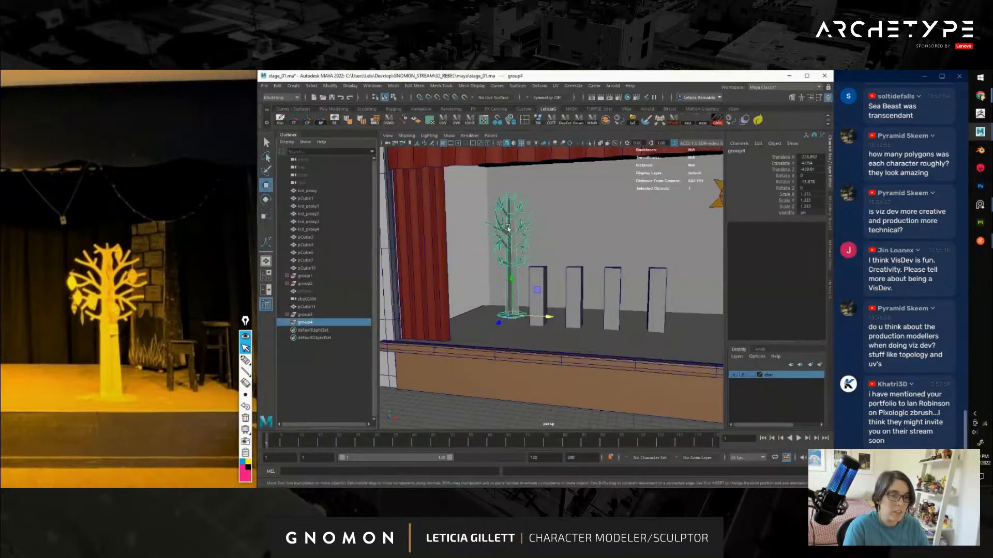
{"action": "right_click_drag", "start_coordinate": [507, 228], "coordinate": [519, 414]}
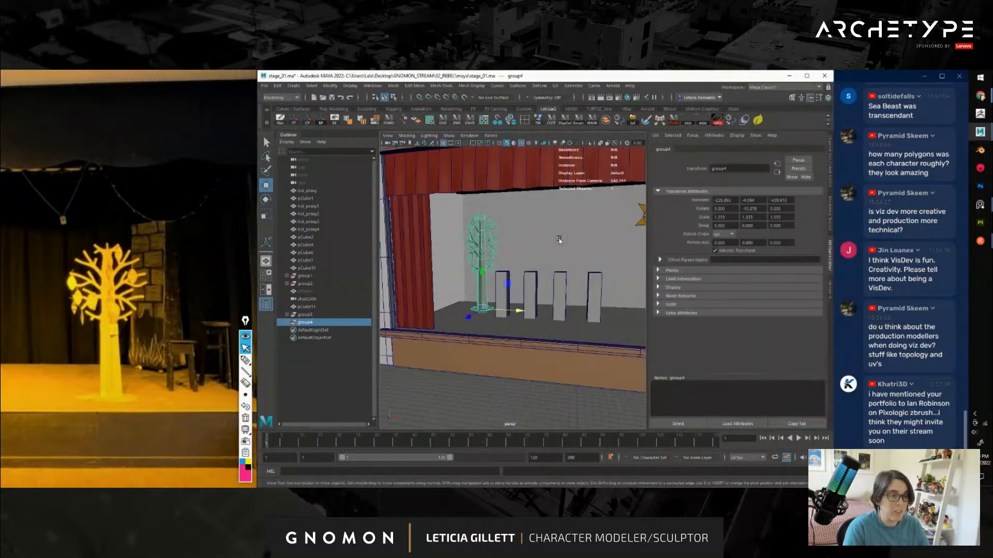
{"action": "right_click_drag", "start_coordinate": [480, 239], "coordinate": [481, 435]}
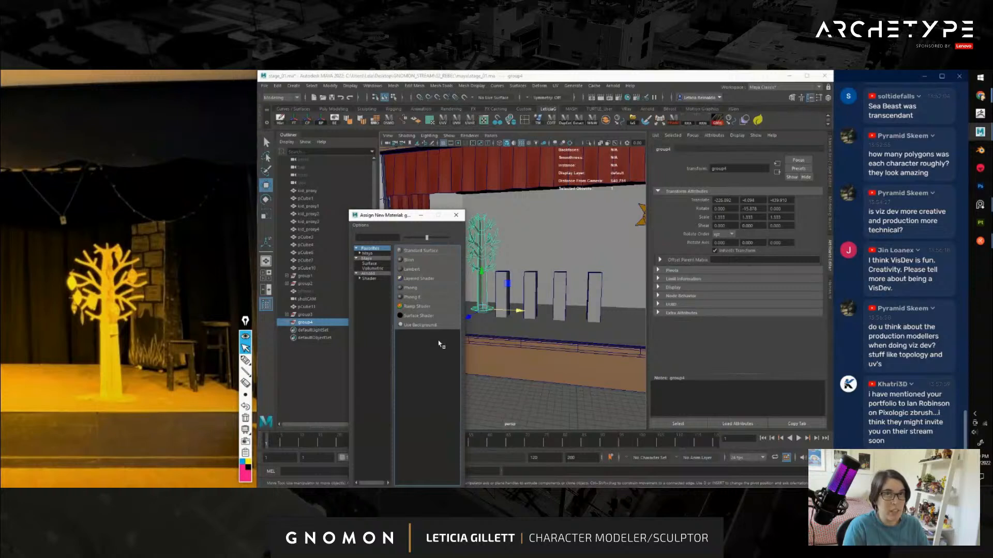
{"action": "left_click", "coordinate": [424, 270]}
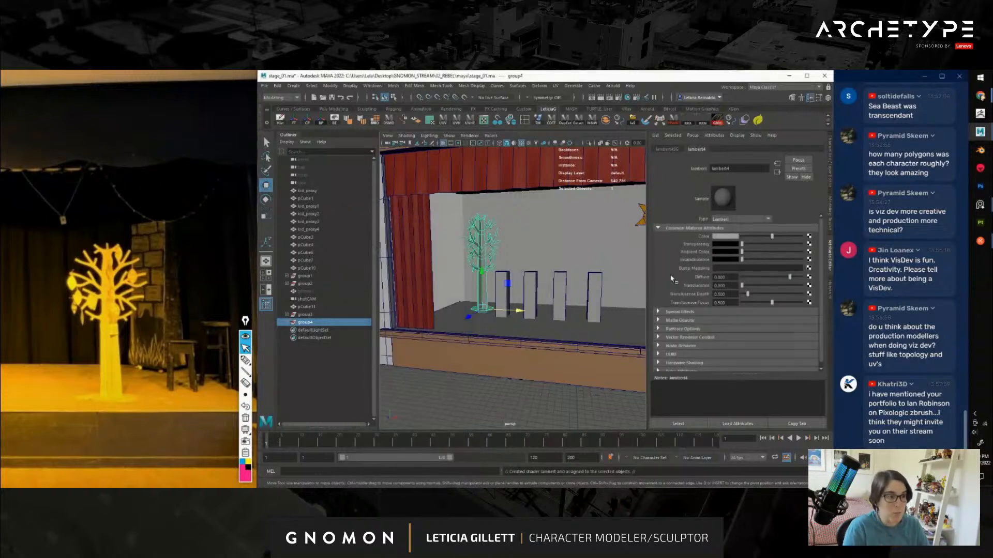
Set the tree material's colour to a muted, slightly yellowish green
{"action": "left_click", "coordinate": [726, 236]}
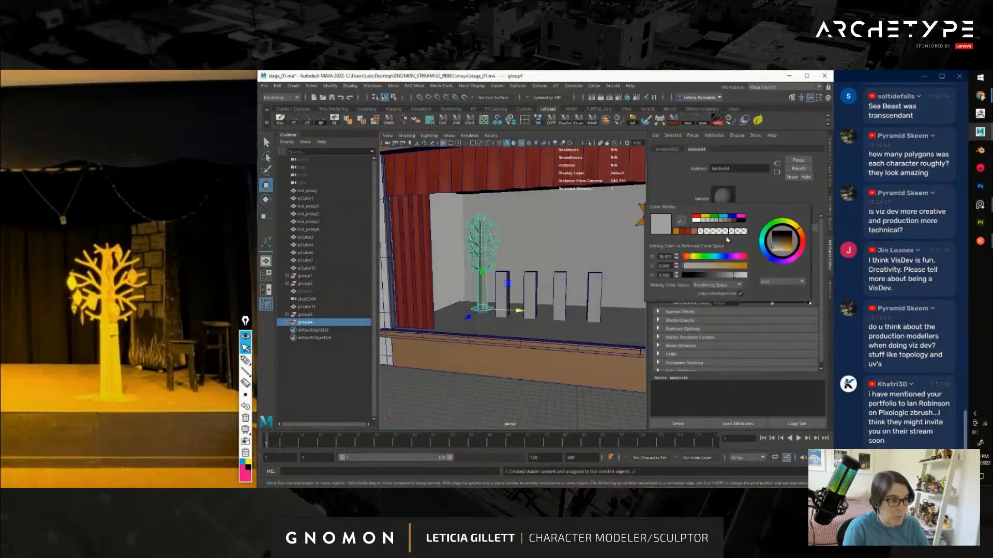
{"action": "left_click", "coordinate": [704, 256]}
{"action": "left_click", "coordinate": [732, 266]}
{"action": "left_click_drag", "start_coordinate": [733, 275], "coordinate": [720, 276]}
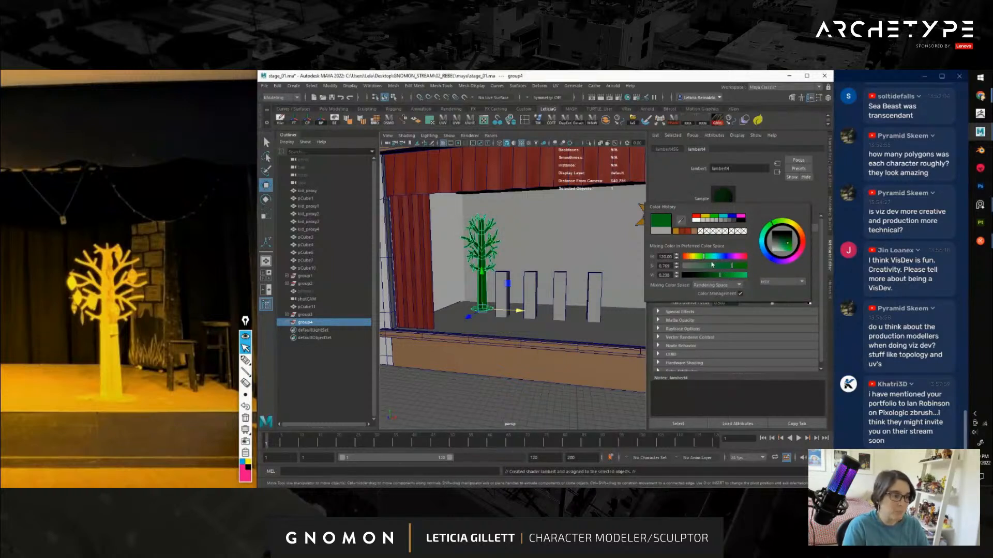
{"action": "left_click", "coordinate": [699, 257]}
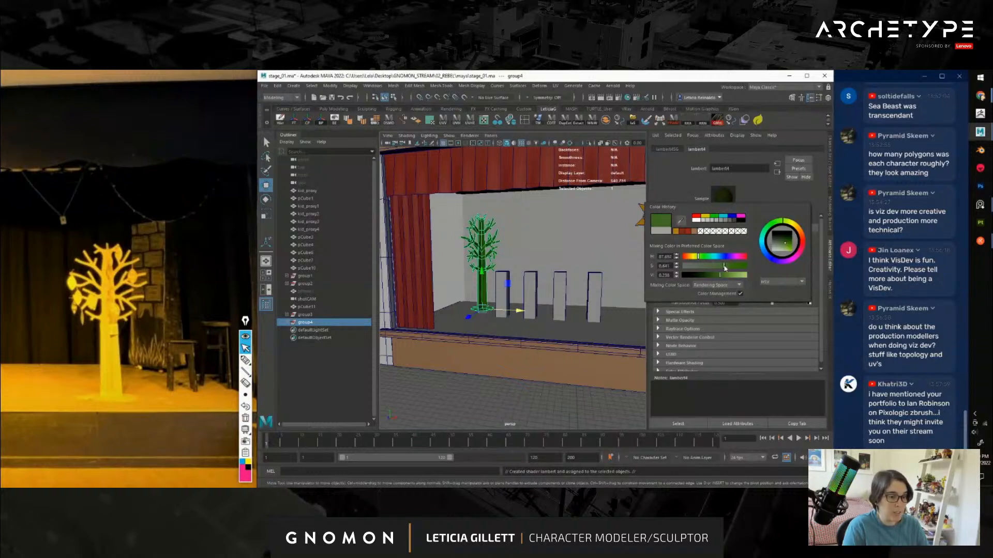
{"action": "left_click_drag", "start_coordinate": [723, 276], "coordinate": [730, 277]}
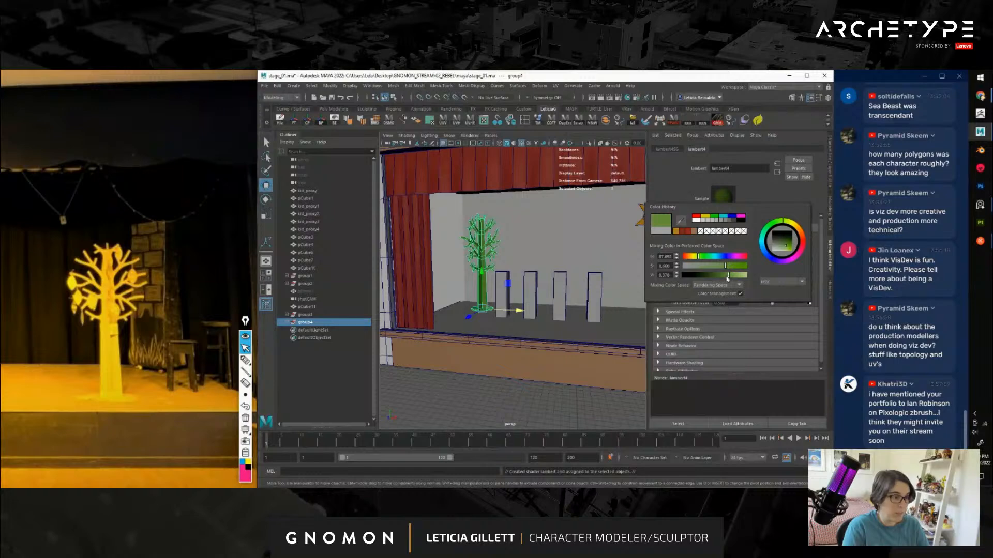
{"action": "scroll", "coordinate": [463, 247], "scroll_direction": "down", "scroll_amount": 8}
{"action": "left_click", "coordinate": [445, 196]}
Check the green tree's placement on the stage from the front and through the shotCAM camera
{"action": "scroll", "coordinate": [505, 301], "scroll_direction": "up", "scroll_amount": 6}
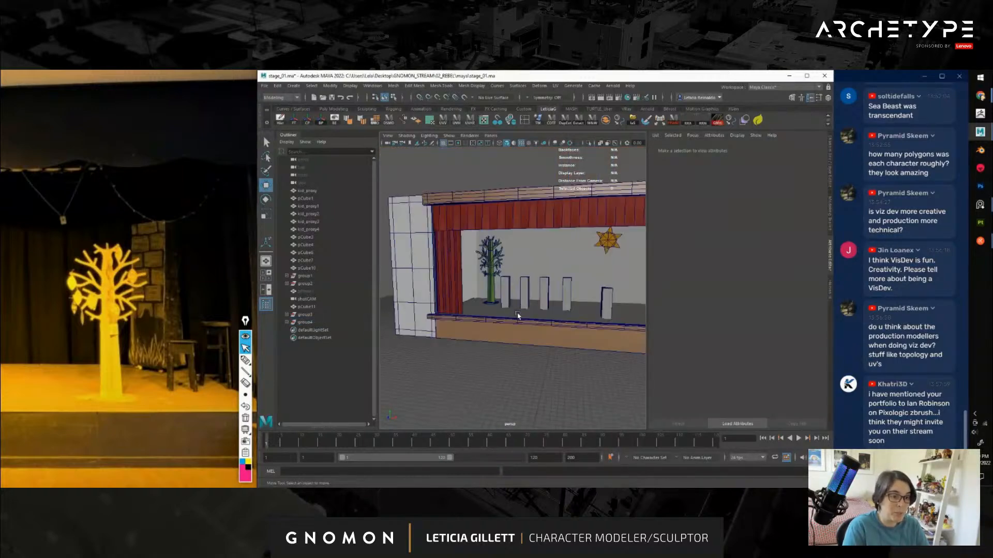
{"action": "left_click_drag", "start_coordinate": [517, 316], "coordinate": [527, 303], "text": "alt"}
{"action": "left_click_drag", "start_coordinate": [578, 251], "coordinate": [563, 256], "text": "alt"}
{"action": "middle_click_drag", "start_coordinate": [548, 254], "coordinate": [529, 286], "text": "alt"}
{"action": "mouse_move", "coordinate": [500, 290]}
{"action": "left_mouse_down", "text": "alt"}
{"action": "mouse_move", "coordinate": [468, 275]}
{"action": "mouse_move", "coordinate": [518, 281]}
{"action": "left_mouse_up", "text": "alt"}
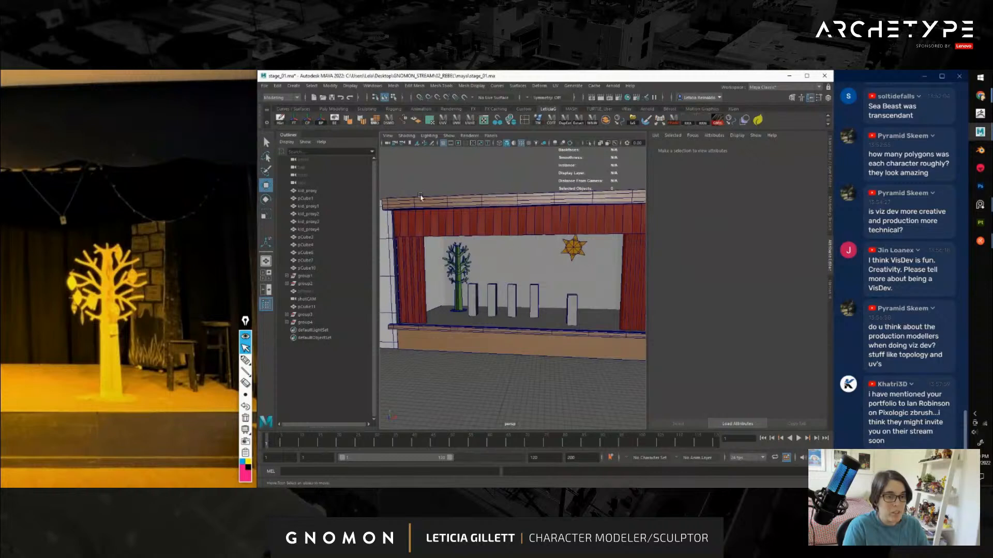
{"action": "left_click", "coordinate": [490, 135]}
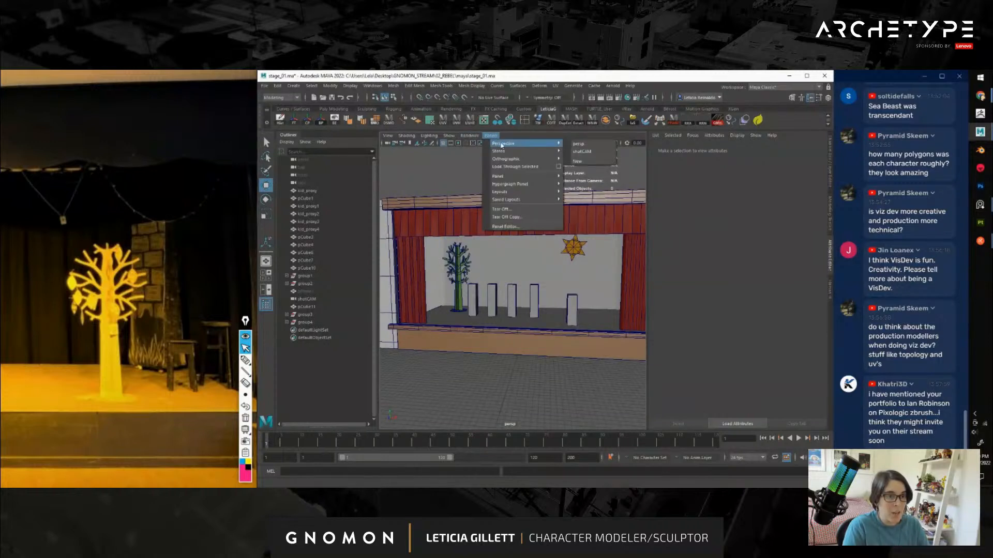
{"action": "left_click", "coordinate": [591, 158]}
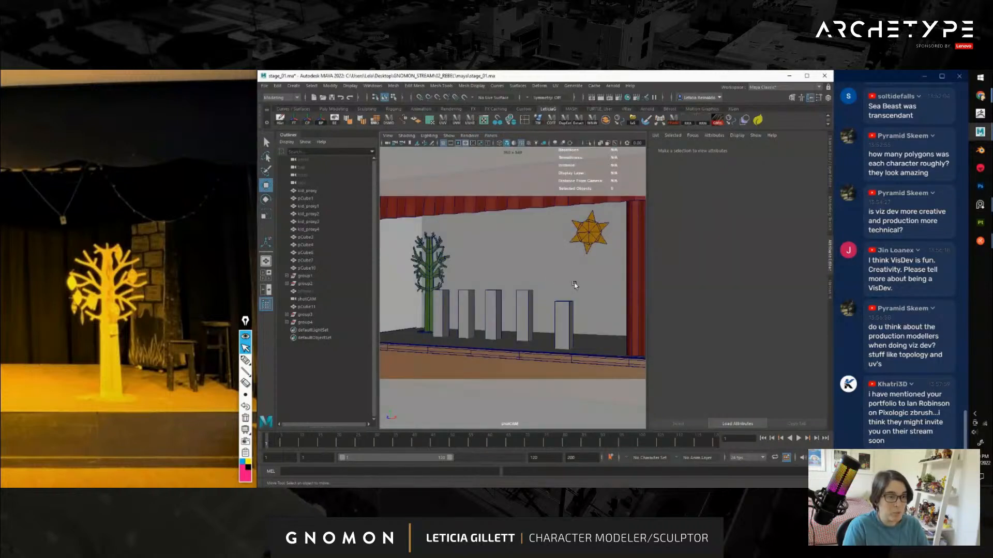
{"action": "right_click_drag", "start_coordinate": [575, 285], "coordinate": [549, 276], "text": "alt"}
{"action": "left_click_drag", "start_coordinate": [557, 285], "coordinate": [553, 288], "text": "alt"}
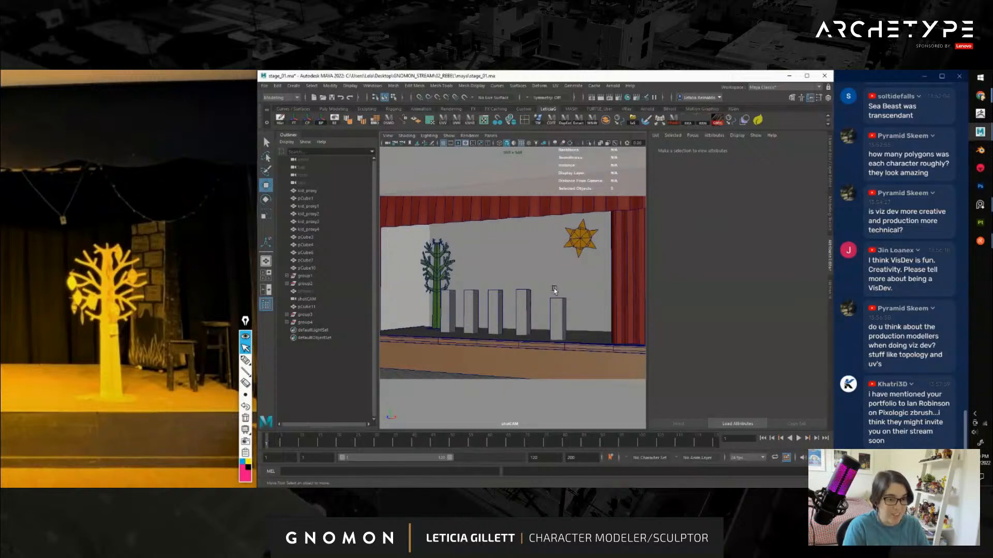
{"action": "key", "text": "ctrl+a"}
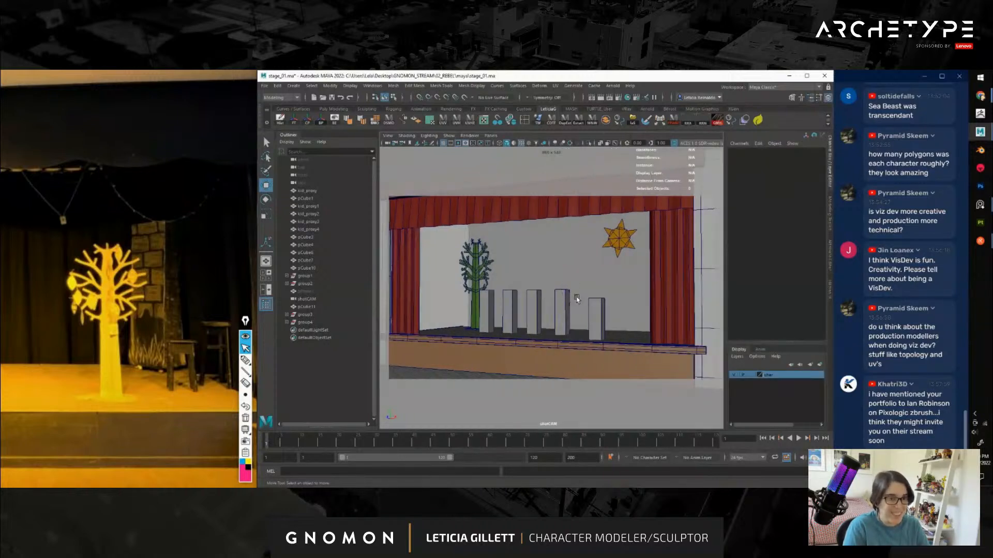
{"action": "left_click_drag", "start_coordinate": [588, 307], "coordinate": [588, 305], "text": "alt"}
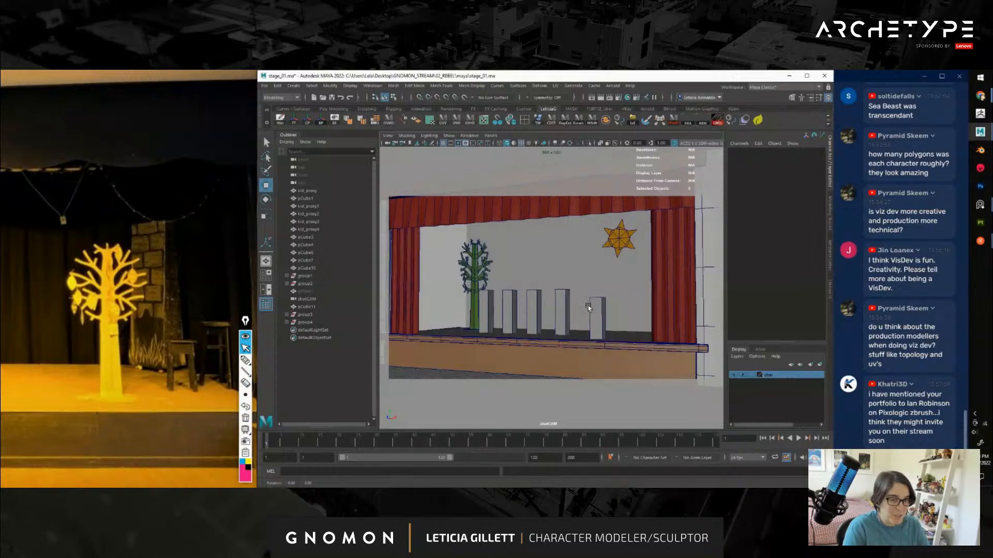
{"action": "right_click_drag", "start_coordinate": [562, 307], "coordinate": [567, 307], "text": "alt"}
{"action": "left_click_drag", "start_coordinate": [567, 308], "coordinate": [563, 336], "text": "alt"}
{"action": "key", "text": "space"}
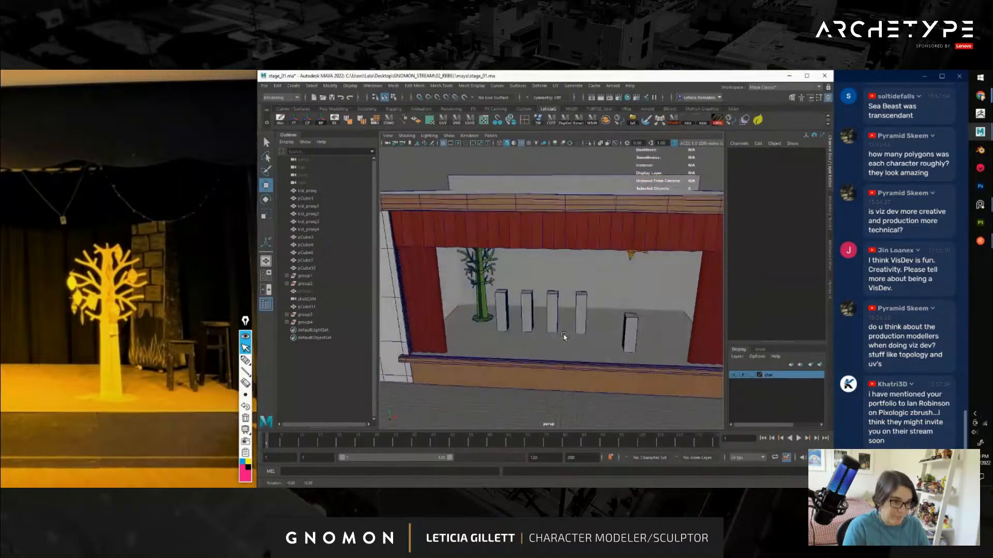
{"action": "right_click_drag", "start_coordinate": [564, 337], "coordinate": [572, 316], "text": "alt"}
{"action": "left_click_drag", "start_coordinate": [572, 317], "coordinate": [529, 303], "text": "alt"}
{"action": "scroll", "coordinate": [534, 309], "scroll_direction": "up", "scroll_amount": 6}
{"action": "left_click", "coordinate": [509, 292]}
{"action": "key", "text": "r"}
{"action": "scroll", "coordinate": [535, 314], "scroll_direction": "down", "scroll_amount": 8}
{"action": "left_click", "coordinate": [395, 271]}
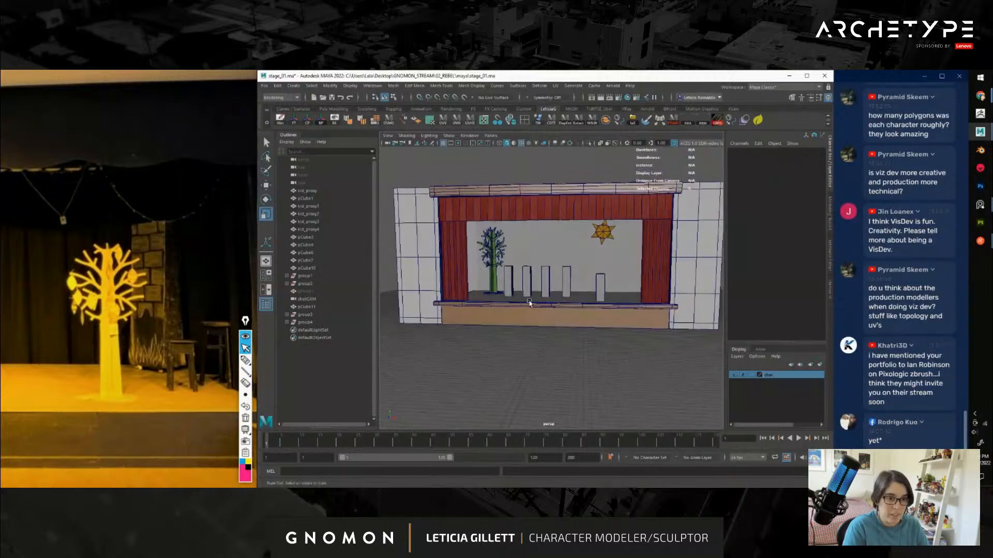
{"action": "middle_click_drag", "start_coordinate": [530, 303], "coordinate": [555, 315], "text": "alt"}
{"action": "mouse_move", "coordinate": [566, 327]}
{"action": "left_mouse_down", "text": "alt"}
{"action": "mouse_move", "coordinate": [555, 327]}
{"action": "mouse_move", "coordinate": [593, 320]}
{"action": "mouse_move", "coordinate": [575, 316]}
{"action": "left_mouse_up", "text": "alt"}
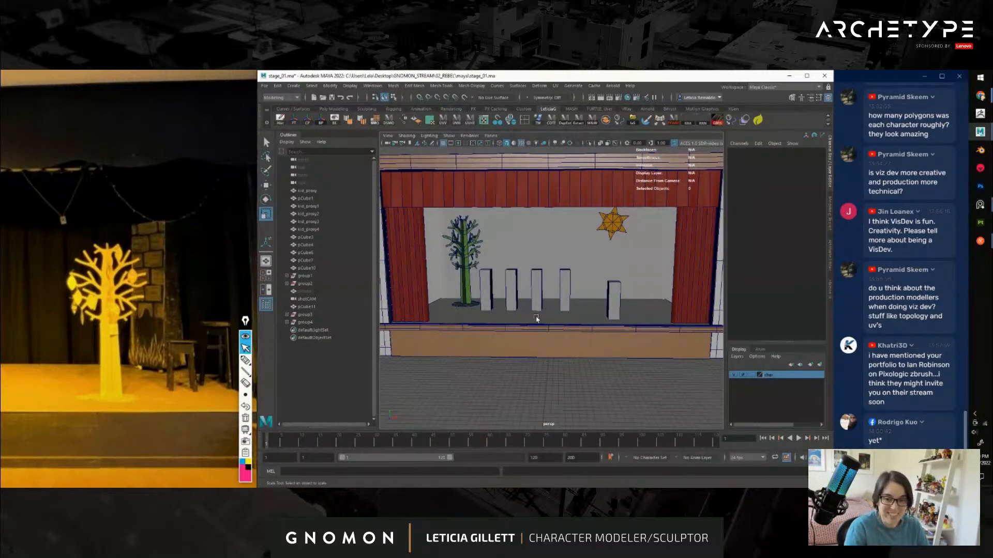
{"action": "mouse_move", "coordinate": [536, 319]}
{"action": "left_mouse_down", "text": "alt"}
{"action": "mouse_move", "coordinate": [549, 311]}
{"action": "mouse_move", "coordinate": [565, 326]}
{"action": "mouse_move", "coordinate": [600, 328]}
{"action": "mouse_move", "coordinate": [538, 334]}
{"action": "mouse_move", "coordinate": [550, 333]}
{"action": "left_mouse_up", "text": "alt"}
{"action": "scroll", "coordinate": [549, 310], "scroll_direction": "down", "scroll_amount": 4}
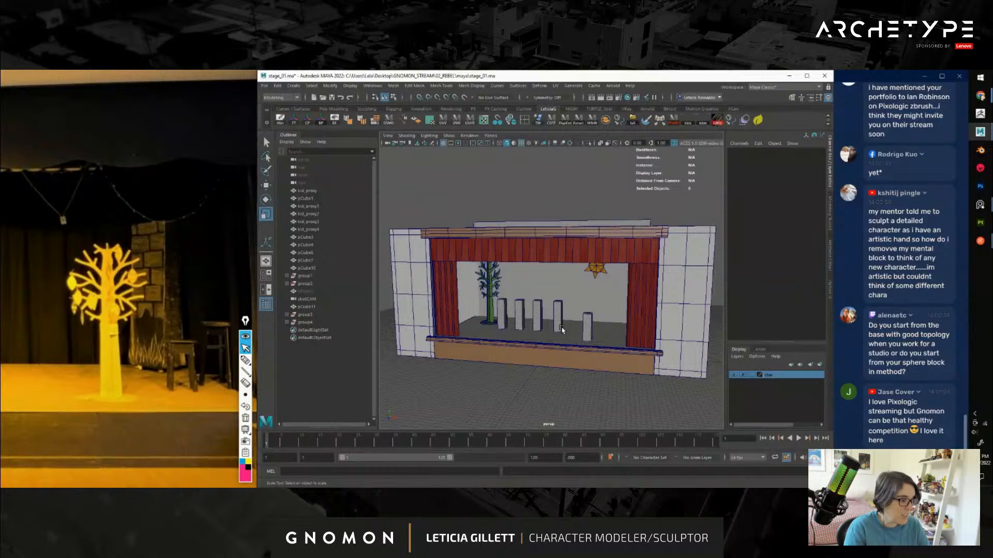
{"action": "left_click_drag", "start_coordinate": [579, 341], "coordinate": [636, 355], "text": "alt"}
{"action": "left_click_drag", "start_coordinate": [562, 363], "coordinate": [557, 347], "text": "alt"}
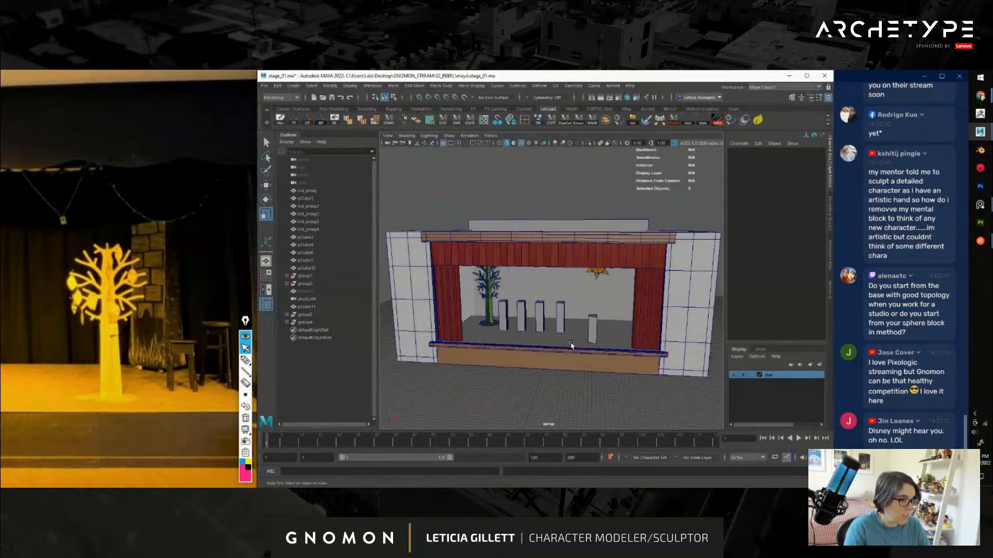
{"action": "left_click_drag", "start_coordinate": [571, 346], "coordinate": [570, 353], "text": "alt"}
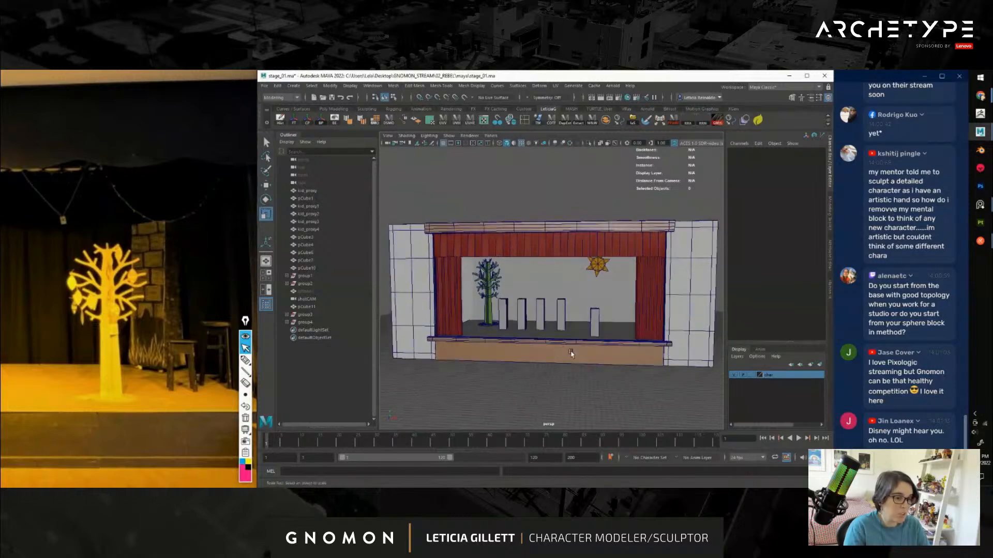
Adjust the tree group's position across the stage floor beside the row of standing blocks
{"action": "scroll", "coordinate": [571, 353], "scroll_direction": "up", "scroll_amount": 10}
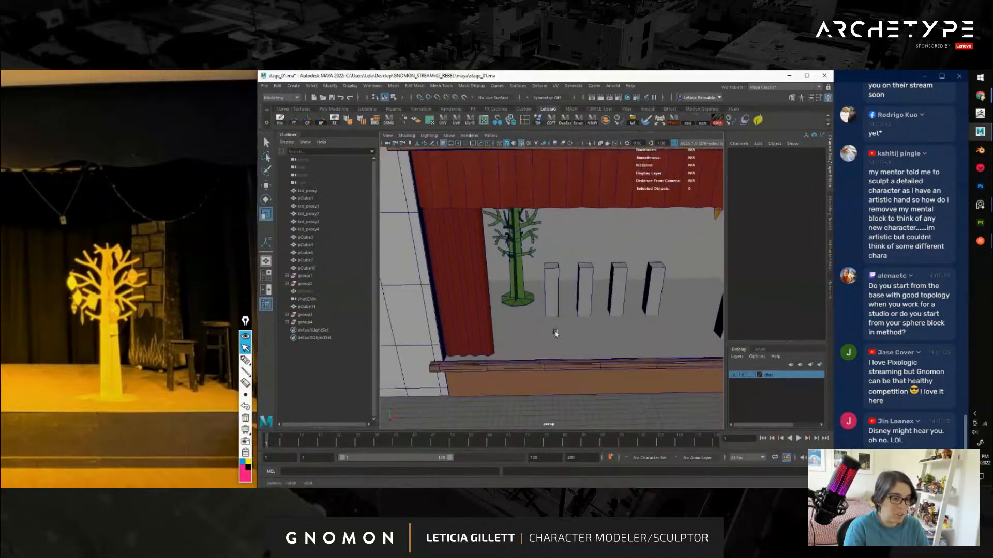
{"action": "scroll", "coordinate": [555, 334], "scroll_direction": "up", "scroll_amount": 3}
{"action": "left_click", "coordinate": [322, 322]}
{"action": "key", "text": "w"}
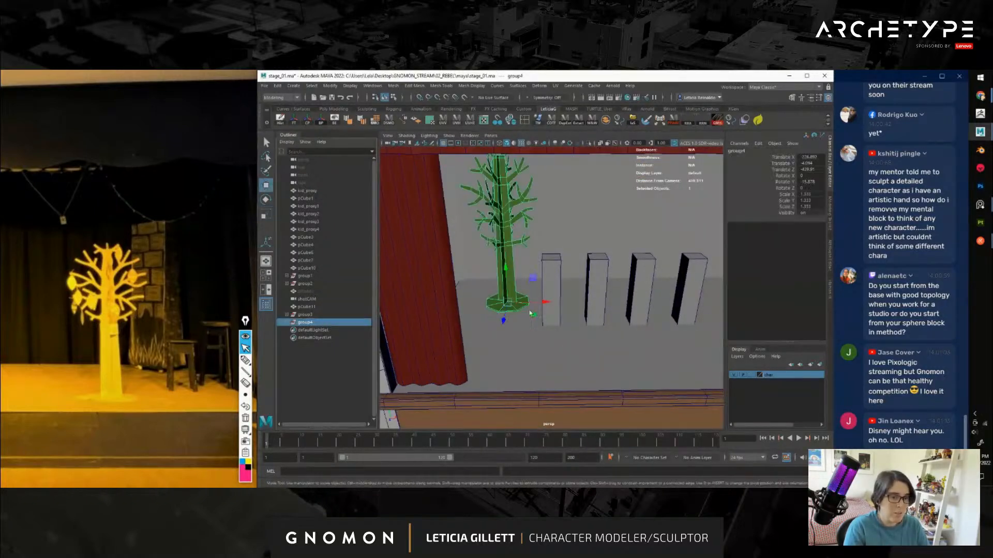
{"action": "left_click_drag", "start_coordinate": [537, 317], "coordinate": [578, 345]}
{"action": "scroll", "coordinate": [518, 335], "scroll_direction": "down", "scroll_amount": 5}
{"action": "left_click", "coordinate": [405, 225]}
{"action": "scroll", "coordinate": [571, 336], "scroll_direction": "up", "scroll_amount": 5}
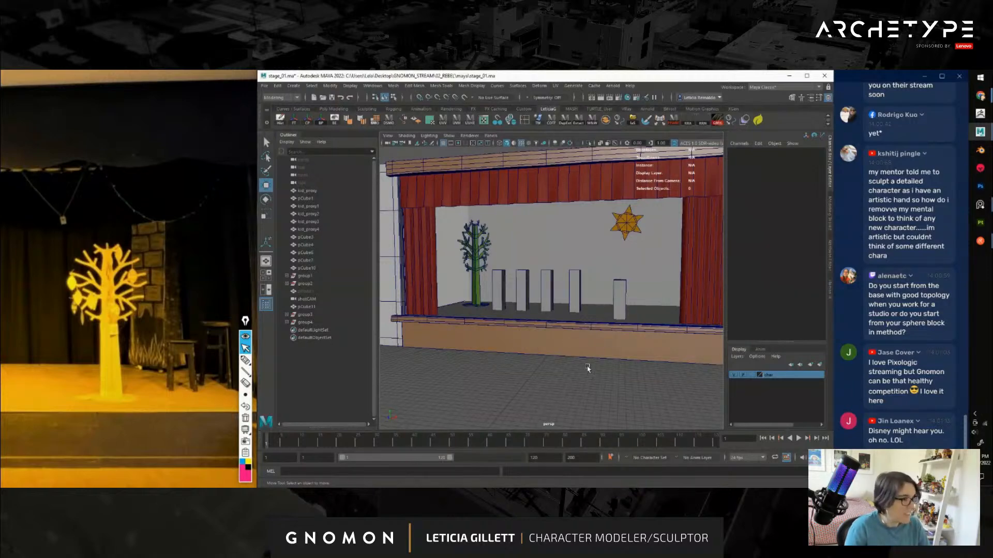
{"action": "left_click_drag", "start_coordinate": [565, 363], "coordinate": [564, 369], "text": "alt"}
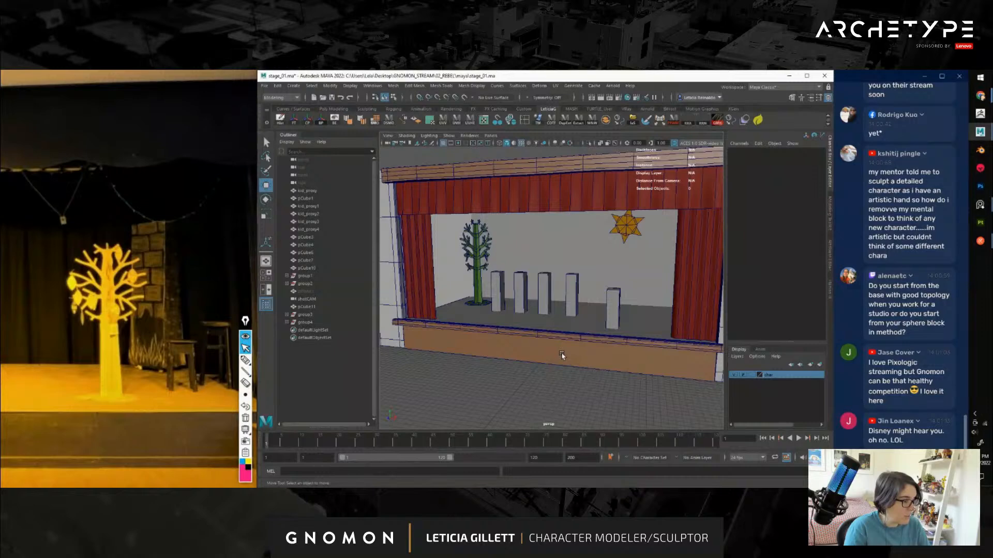
{"action": "mouse_move", "coordinate": [569, 362]}
{"action": "left_mouse_down", "text": "alt"}
{"action": "mouse_move", "coordinate": [516, 377]}
{"action": "mouse_move", "coordinate": [522, 393]}
{"action": "mouse_move", "coordinate": [566, 344]}
{"action": "mouse_move", "coordinate": [593, 370]}
{"action": "mouse_move", "coordinate": [650, 372]}
{"action": "mouse_move", "coordinate": [585, 370]}
{"action": "mouse_move", "coordinate": [586, 357]}
{"action": "left_mouse_up", "text": "alt"}
{"action": "scroll", "coordinate": [558, 358], "scroll_direction": "down", "scroll_amount": 5}
{"action": "scroll", "coordinate": [584, 357], "scroll_direction": "up", "scroll_amount": 4}
{"action": "scroll", "coordinate": [583, 364], "scroll_direction": "up", "scroll_amount": 3}
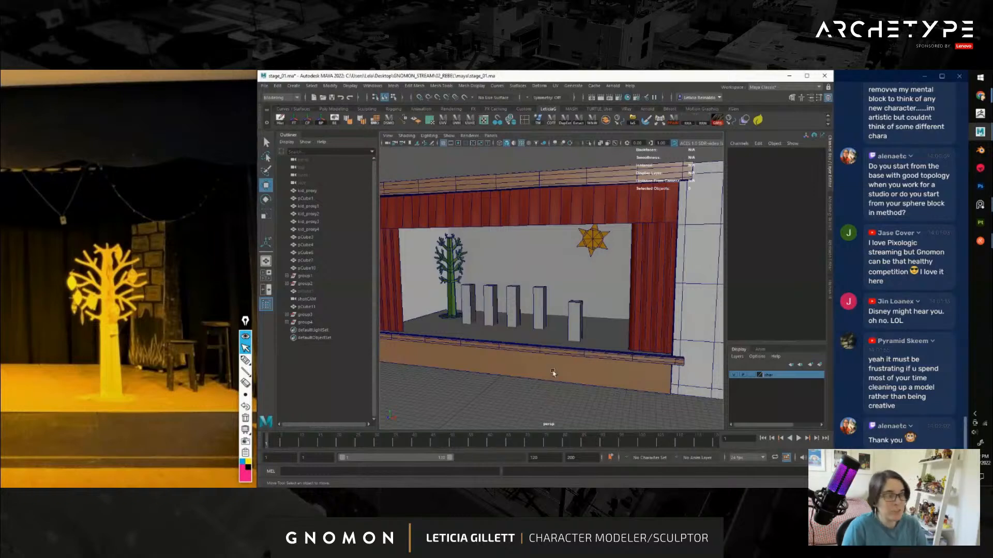
Widen one of the two crossed tree meshes along its width so its branches spread further from the trunk
{"action": "left_click_drag", "start_coordinate": [583, 358], "coordinate": [559, 310], "text": "alt"}
{"action": "right_click_drag", "start_coordinate": [559, 311], "coordinate": [523, 253], "text": "alt"}
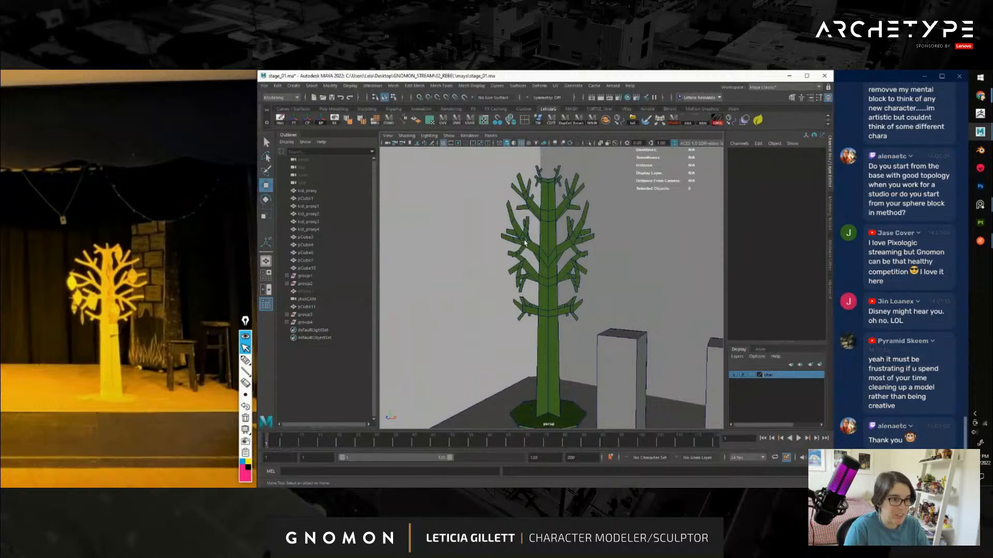
{"action": "left_click", "coordinate": [525, 242]}
{"action": "key", "text": "r"}
{"action": "left_click_drag", "start_coordinate": [548, 386], "coordinate": [531, 393], "text": "alt"}
{"action": "middle_click_drag", "start_coordinate": [531, 393], "coordinate": [522, 350], "text": "alt"}
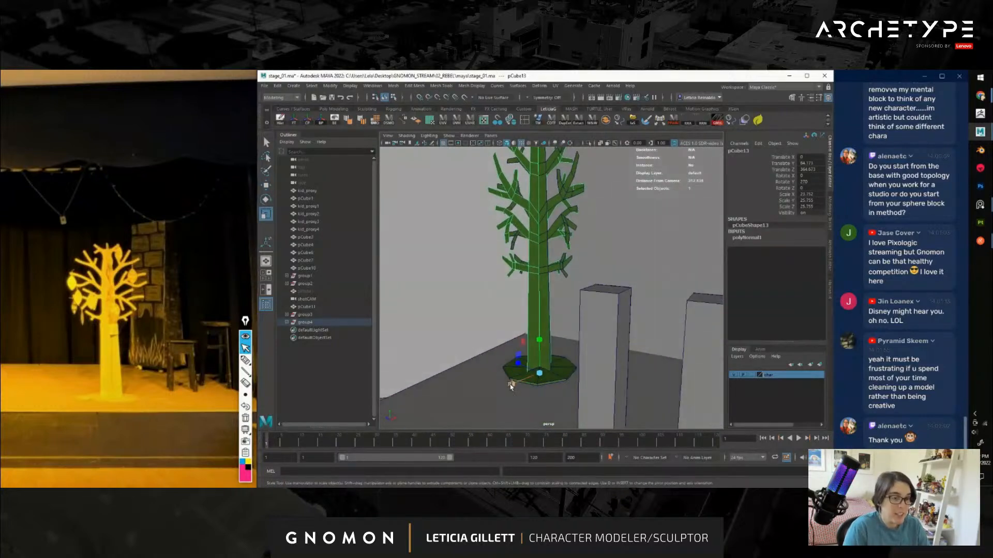
{"action": "left_click_drag", "start_coordinate": [511, 385], "coordinate": [505, 391]}
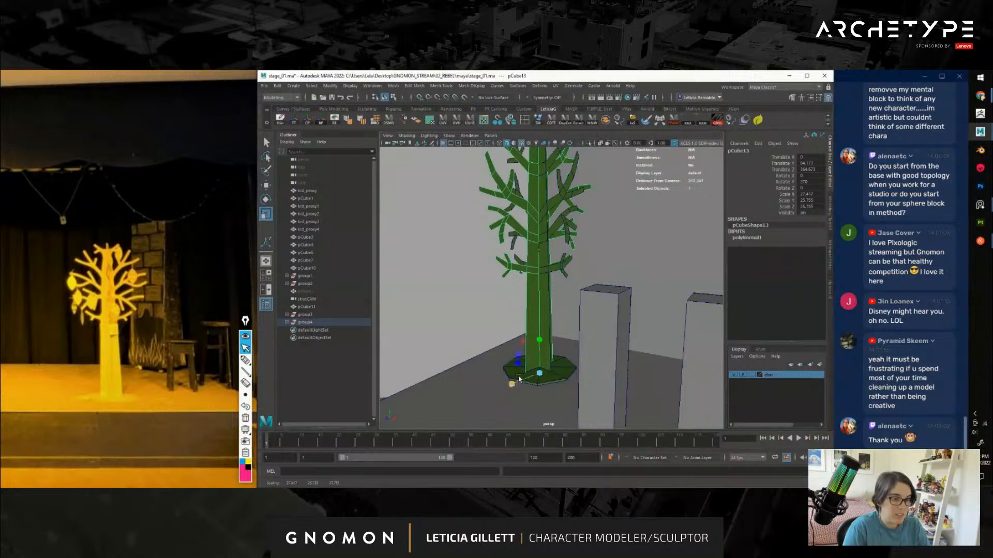
Reposition the vertices of the lowest side branch on the widened tree mesh to change its angle
{"action": "left_click_drag", "start_coordinate": [536, 338], "coordinate": [509, 331], "text": "alt"}
{"action": "right_click_drag", "start_coordinate": [498, 320], "coordinate": [513, 304], "text": "alt"}
{"action": "right_click_drag", "start_coordinate": [505, 269], "coordinate": [470, 263]}
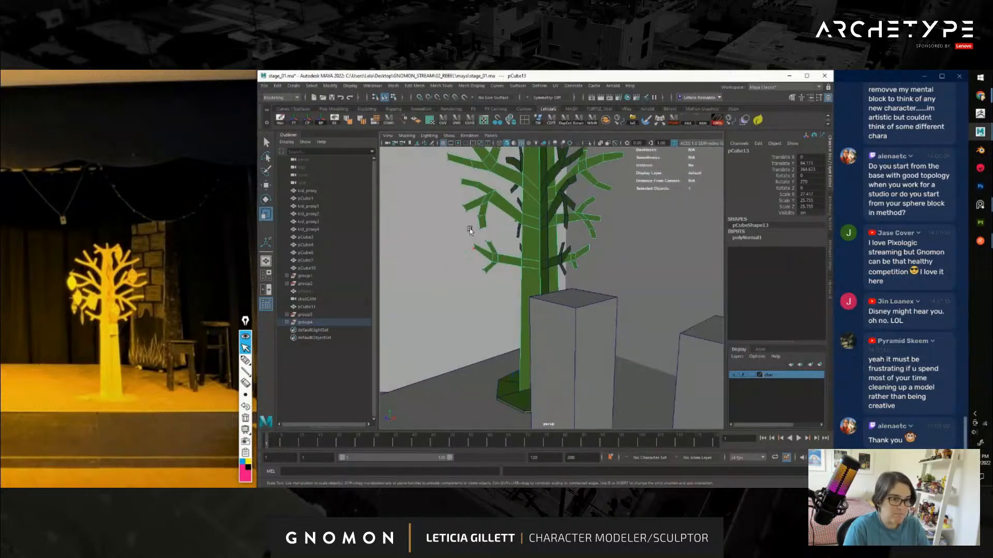
{"action": "left_click_drag", "start_coordinate": [471, 232], "coordinate": [519, 276]}
{"action": "key", "text": "w"}
{"action": "mouse_move", "coordinate": [485, 235]}
{"action": "left_mouse_down"}
{"action": "mouse_move", "coordinate": [461, 228]}
{"action": "mouse_move", "coordinate": [484, 250]}
{"action": "mouse_move", "coordinate": [465, 244]}
{"action": "mouse_move", "coordinate": [517, 245]}
{"action": "mouse_move", "coordinate": [594, 280]}
{"action": "mouse_move", "coordinate": [517, 262]}
{"action": "mouse_move", "coordinate": [463, 233]}
{"action": "mouse_move", "coordinate": [463, 241]}
{"action": "mouse_move", "coordinate": [556, 255]}
{"action": "mouse_move", "coordinate": [497, 286]}
{"action": "mouse_move", "coordinate": [460, 235]}
{"action": "mouse_move", "coordinate": [494, 229]}
{"action": "left_mouse_up"}
{"action": "key", "text": "ctrl+z"}
{"action": "key", "text": "w"}
{"action": "key", "text": "e"}
{"action": "left_click", "coordinate": [493, 243]}
{"action": "key", "text": "w"}
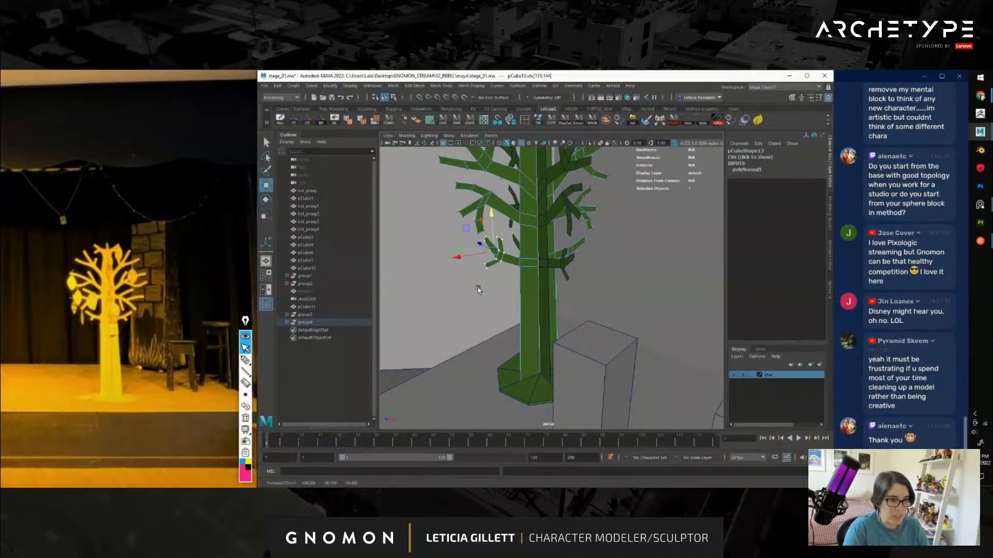
Nudge the tip vertices of the middle and upper side branches on the same tree mesh to vary their shapes
{"action": "left_click_drag", "start_coordinate": [478, 287], "coordinate": [482, 241], "text": "alt"}
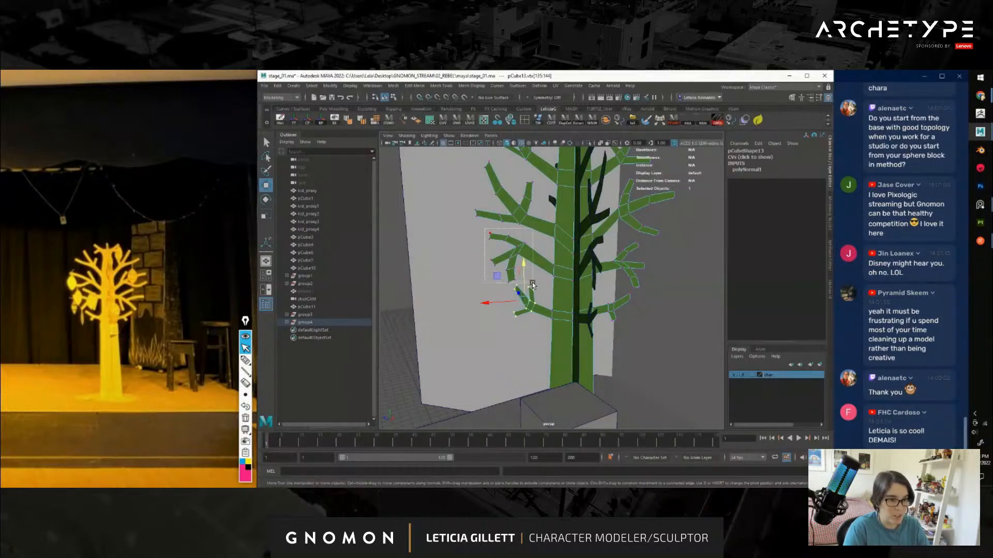
{"action": "left_click_drag", "start_coordinate": [533, 284], "coordinate": [502, 268]}
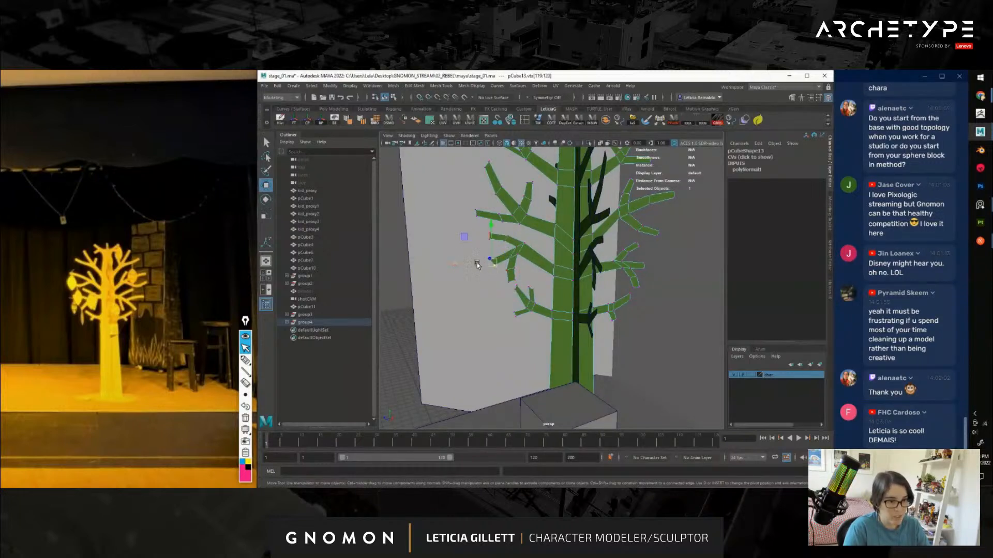
{"action": "left_click_drag", "start_coordinate": [464, 237], "coordinate": [457, 243]}
{"action": "left_click_drag", "start_coordinate": [517, 308], "coordinate": [558, 293], "text": "alt"}
{"action": "left_click_drag", "start_coordinate": [653, 247], "coordinate": [580, 264], "text": "alt"}
{"action": "left_click_drag", "start_coordinate": [651, 282], "coordinate": [523, 245]}
{"action": "left_click_drag", "start_coordinate": [459, 189], "coordinate": [467, 201]}
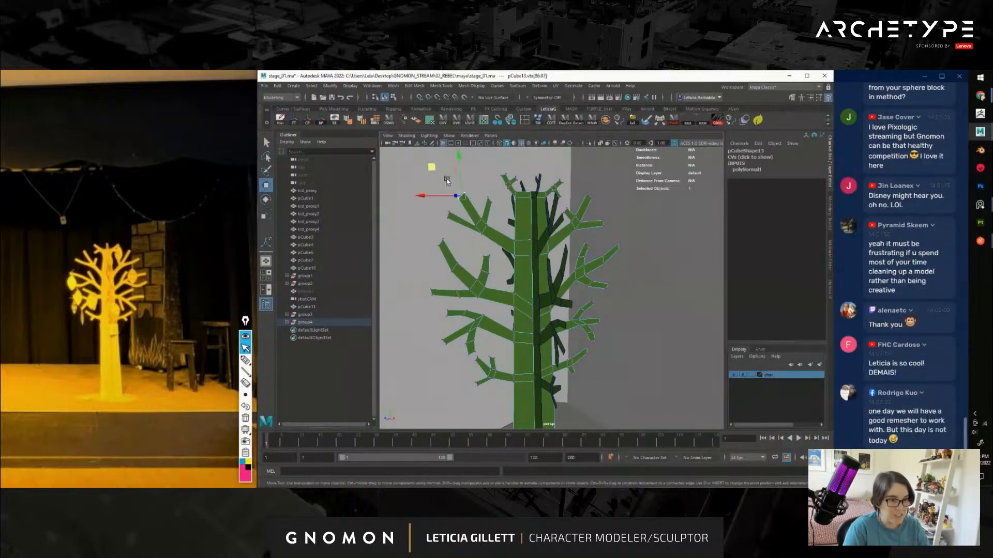
{"action": "left_click_drag", "start_coordinate": [432, 168], "coordinate": [433, 170]}
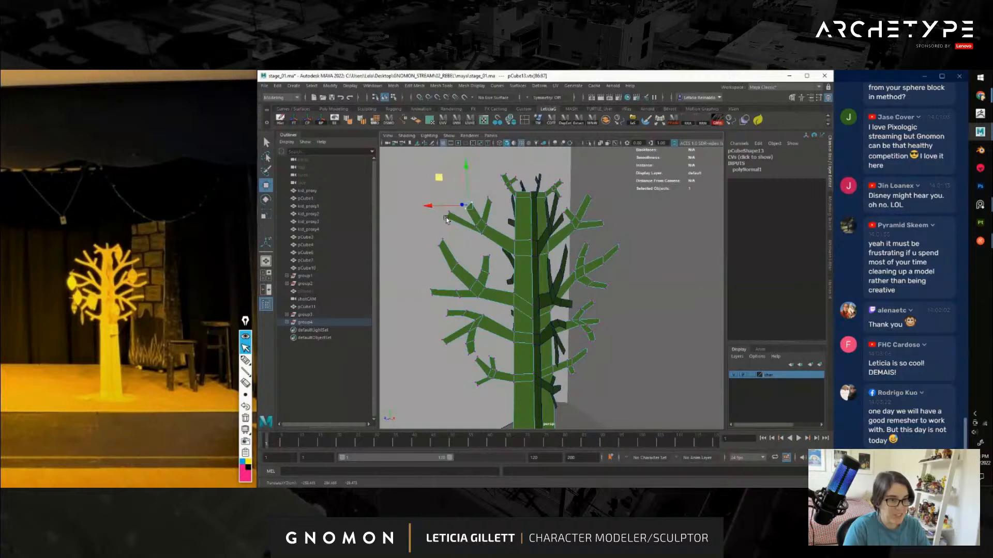
{"action": "left_click_drag", "start_coordinate": [439, 208], "coordinate": [454, 223]}
{"action": "left_click_drag", "start_coordinate": [414, 192], "coordinate": [496, 267]}
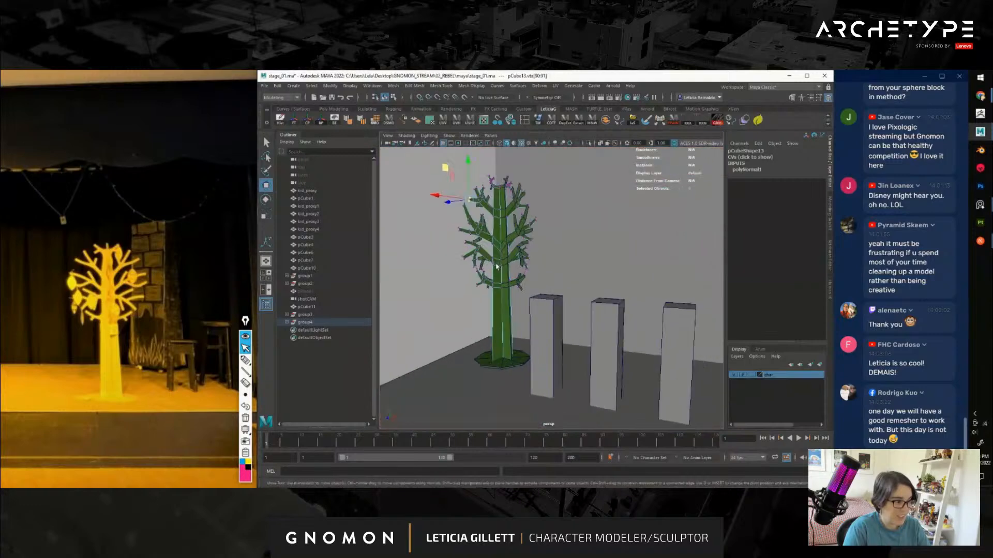
Leave vertex editing and examine the tree and the whole stage set from the front
{"action": "key", "text": "F8"}
{"action": "left_click", "coordinate": [569, 223]}
{"action": "key", "text": "f"}
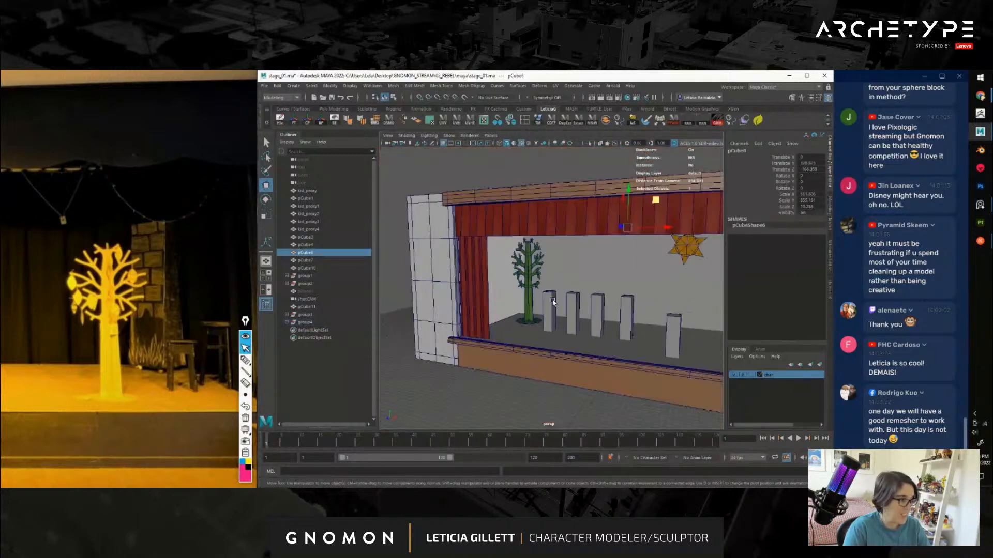
{"action": "left_click_drag", "start_coordinate": [569, 223], "coordinate": [548, 310], "text": "alt"}
{"action": "scroll", "coordinate": [538, 305], "scroll_direction": "up", "scroll_amount": 5}
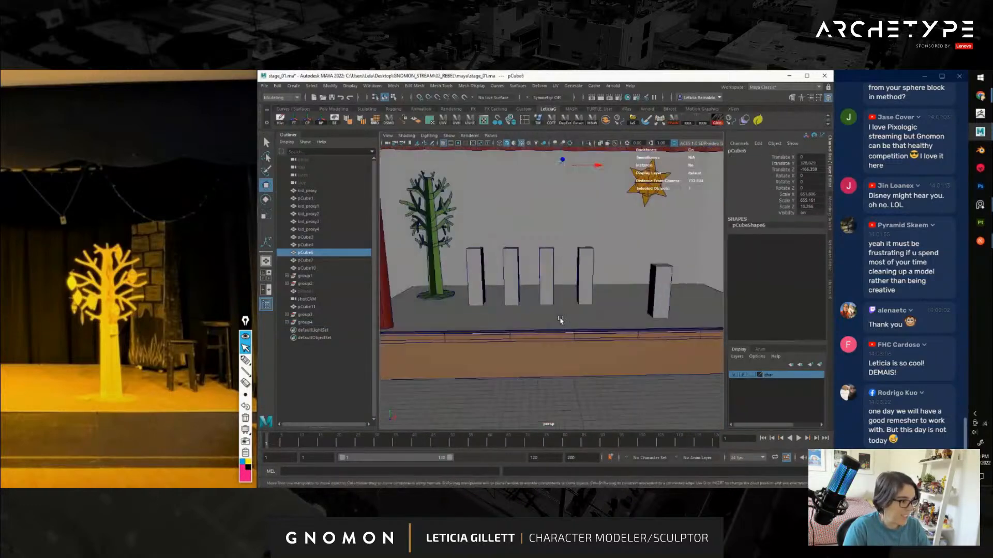
{"action": "scroll", "coordinate": [562, 333], "scroll_direction": "down", "scroll_amount": 5}
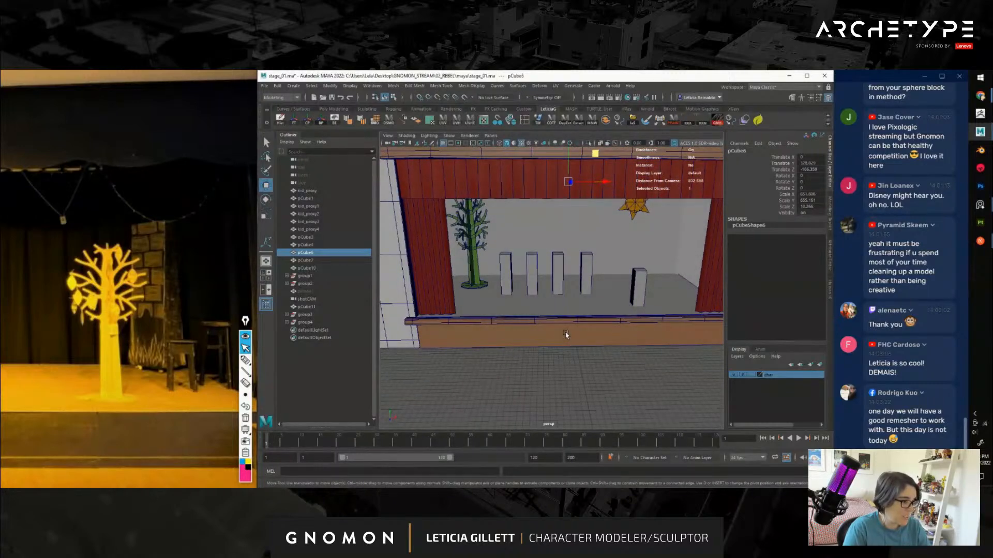
{"action": "scroll", "coordinate": [562, 331], "scroll_direction": "down", "scroll_amount": 3}
{"action": "left_click_drag", "start_coordinate": [563, 329], "coordinate": [574, 326], "text": "alt"}
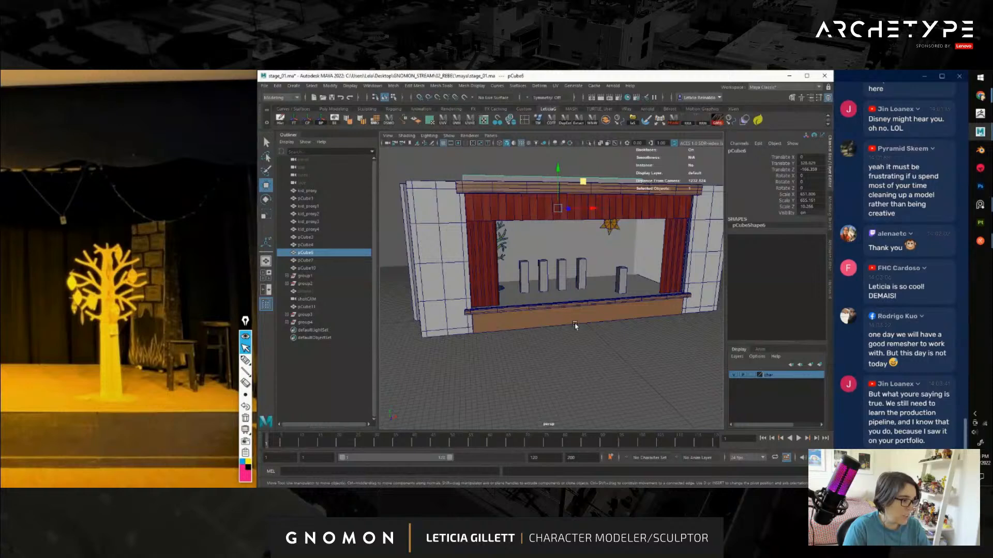
{"action": "mouse_move", "coordinate": [563, 324]}
{"action": "left_mouse_down", "text": "alt"}
{"action": "mouse_move", "coordinate": [587, 323]}
{"action": "mouse_move", "coordinate": [573, 334]}
{"action": "left_mouse_up", "text": "alt"}
Lower the back wall's top vertices and snap them to the height of the stage roof
{"action": "left_click", "coordinate": [518, 268]}
{"action": "left_click_drag", "start_coordinate": [517, 267], "coordinate": [483, 155], "text": "alt"}
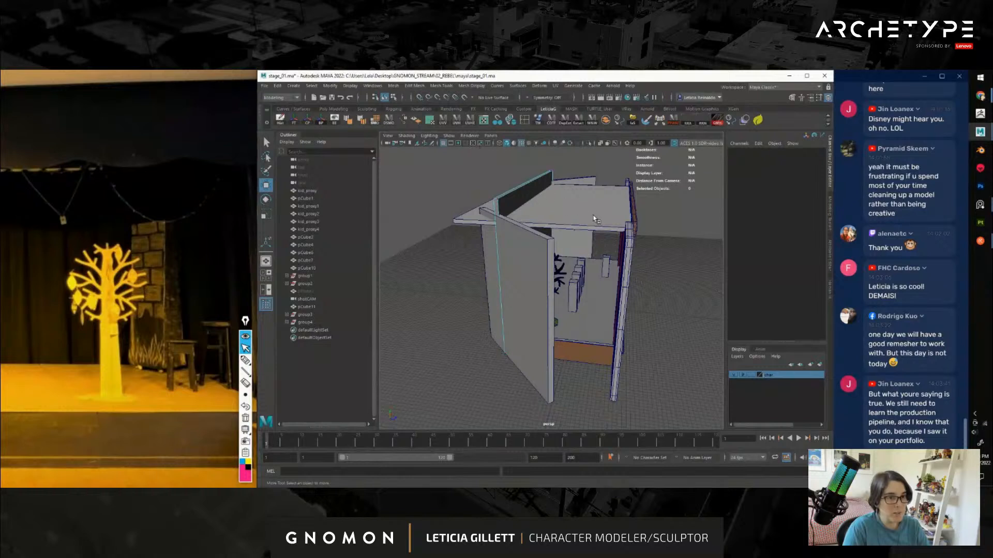
{"action": "middle_click_drag", "start_coordinate": [560, 217], "coordinate": [567, 274], "text": "alt"}
{"action": "left_click_drag", "start_coordinate": [471, 173], "coordinate": [588, 270]}
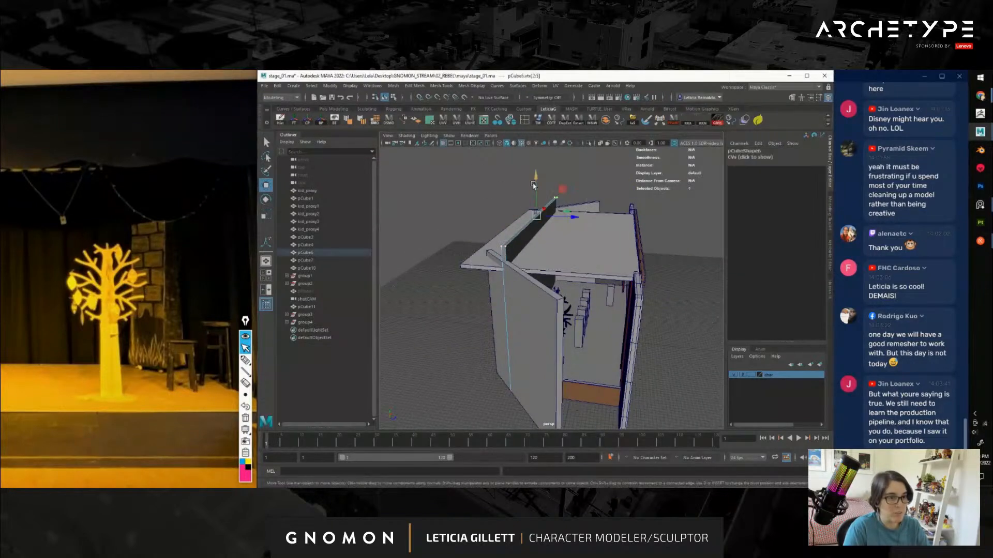
{"action": "left_click_drag", "start_coordinate": [533, 186], "coordinate": [537, 281]}
{"action": "middle_click_drag", "start_coordinate": [476, 271], "coordinate": [463, 266]}
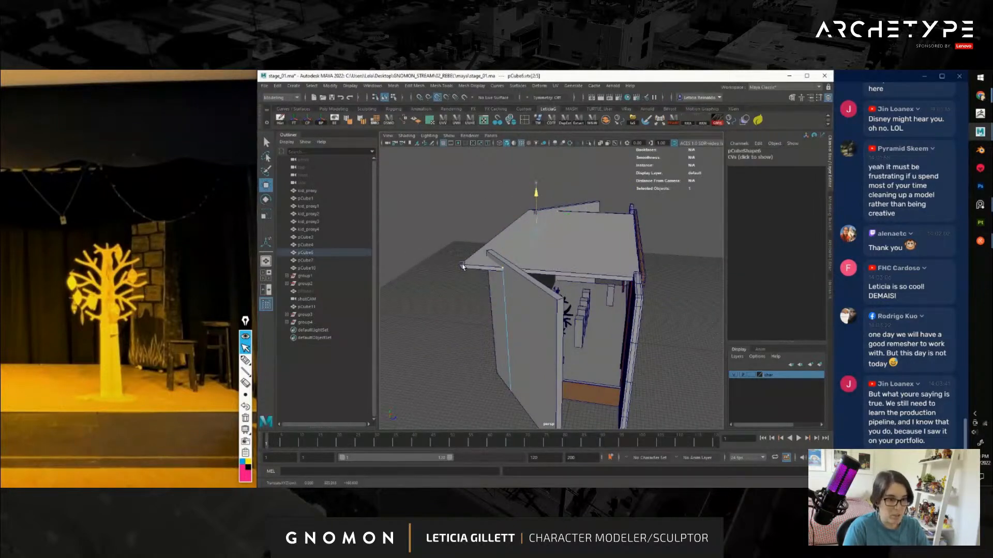
{"action": "left_click_drag", "start_coordinate": [581, 316], "coordinate": [499, 287], "text": "alt"}
{"action": "right_click_drag", "start_coordinate": [472, 250], "coordinate": [497, 230]}
{"action": "left_click", "coordinate": [509, 207]}
Select all top vertices of the stage's side walls and snap them down to the roof's height
{"action": "right_click_drag", "start_coordinate": [620, 311], "coordinate": [569, 310], "text": "alt"}
{"action": "left_click_drag", "start_coordinate": [568, 310], "coordinate": [528, 292], "text": "alt"}
{"action": "scroll", "coordinate": [521, 317], "scroll_direction": "up", "scroll_amount": 3}
{"action": "left_click", "coordinate": [478, 218]}
{"action": "right_click_drag", "start_coordinate": [477, 219], "coordinate": [447, 219]}
{"action": "left_click_drag", "start_coordinate": [425, 192], "coordinate": [569, 228]}
{"action": "scroll", "coordinate": [520, 220], "scroll_direction": "up", "scroll_amount": 4}
{"action": "scroll", "coordinate": [520, 221], "scroll_direction": "down", "scroll_amount": 3}
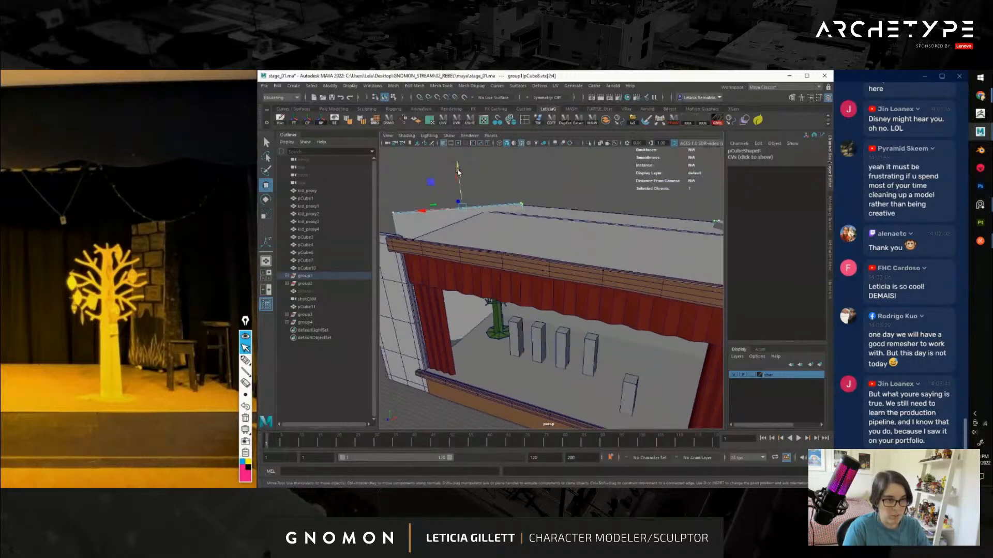
{"action": "mouse_move", "coordinate": [544, 214]}
{"action": "middle_mouse_down"}
{"action": "mouse_move", "coordinate": [544, 203]}
{"action": "mouse_move", "coordinate": [527, 208]}
{"action": "middle_mouse_up"}
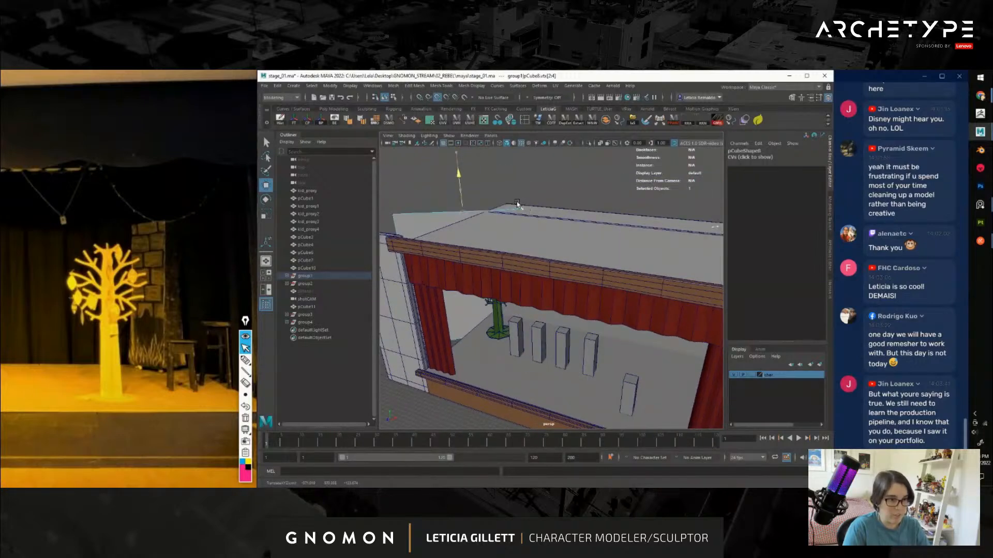
{"action": "left_click_drag", "start_coordinate": [413, 221], "coordinate": [506, 236], "text": "alt"}
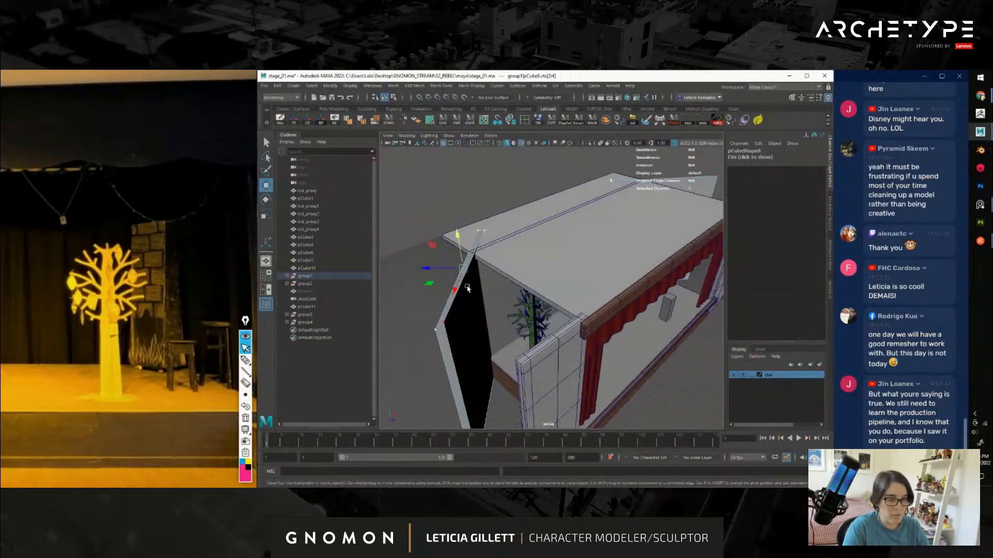
{"action": "left_click_drag", "start_coordinate": [467, 288], "coordinate": [452, 264], "text": "alt"}
{"action": "key", "text": "ctrl+z"}
{"action": "left_click_drag", "start_coordinate": [444, 207], "coordinate": [444, 182]}
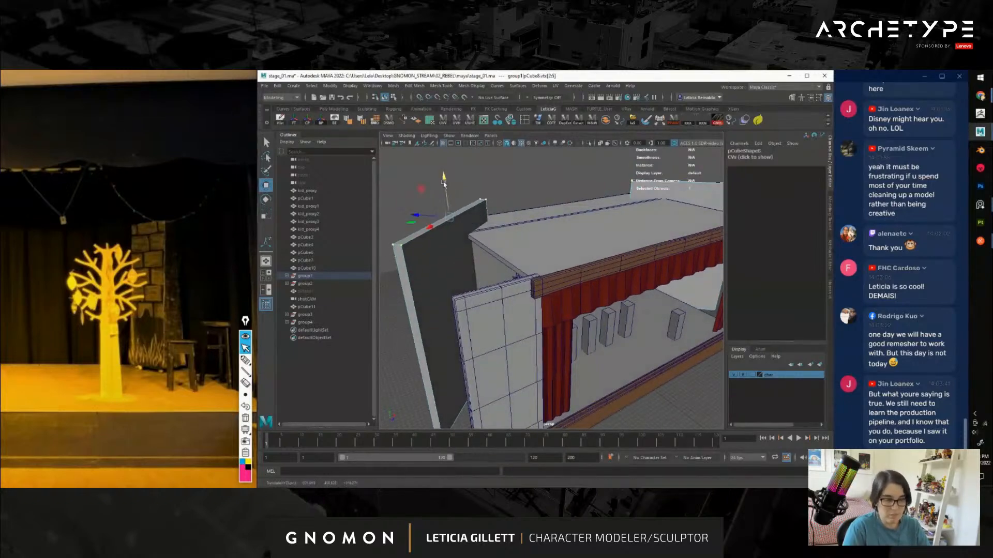
{"action": "middle_click_drag", "start_coordinate": [473, 239], "coordinate": [471, 236]}
{"action": "right_click_drag", "start_coordinate": [459, 238], "coordinate": [493, 227]}
{"action": "left_click", "coordinate": [527, 194]}
Frame the whole stage from the front and save the scene
{"action": "key", "text": "f"}
{"action": "left_click_drag", "start_coordinate": [571, 296], "coordinate": [572, 336], "text": "alt"}
{"action": "scroll", "coordinate": [575, 313], "scroll_direction": "up", "scroll_amount": 3}
{"action": "scroll", "coordinate": [535, 304], "scroll_direction": "up", "scroll_amount": 3}
{"action": "key", "text": "ctrl+s"}
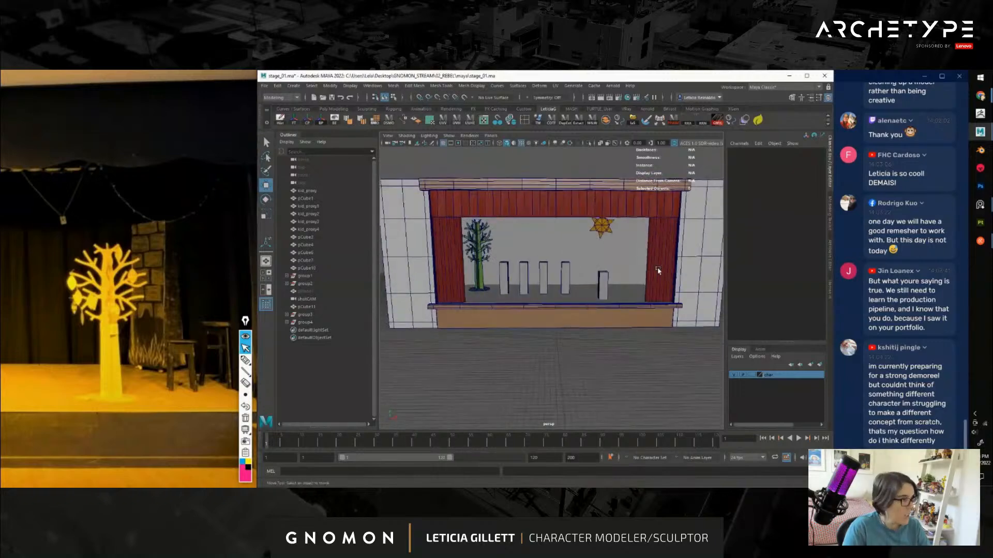
Switch to ZBrush, dismiss its home page and open the project rebel_08
{"action": "left_click", "coordinate": [982, 117]}
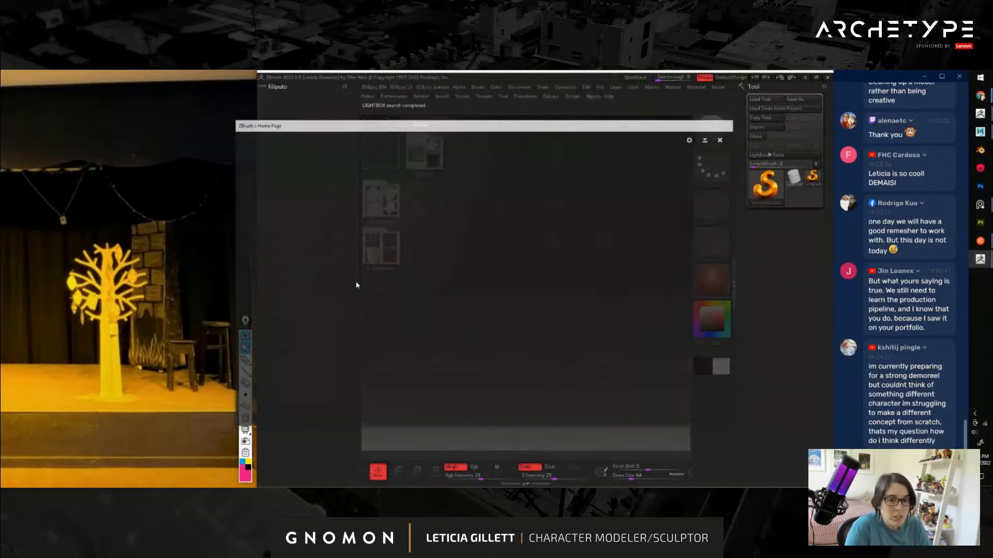
{"action": "left_click", "coordinate": [721, 140]}
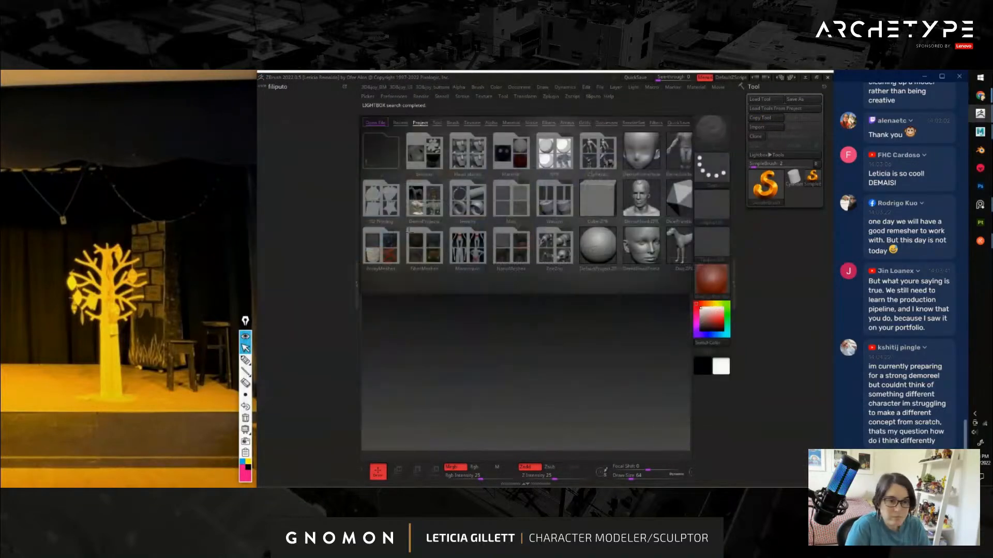
{"action": "left_click", "coordinate": [355, 282]}
{"action": "left_click", "coordinate": [504, 87]}
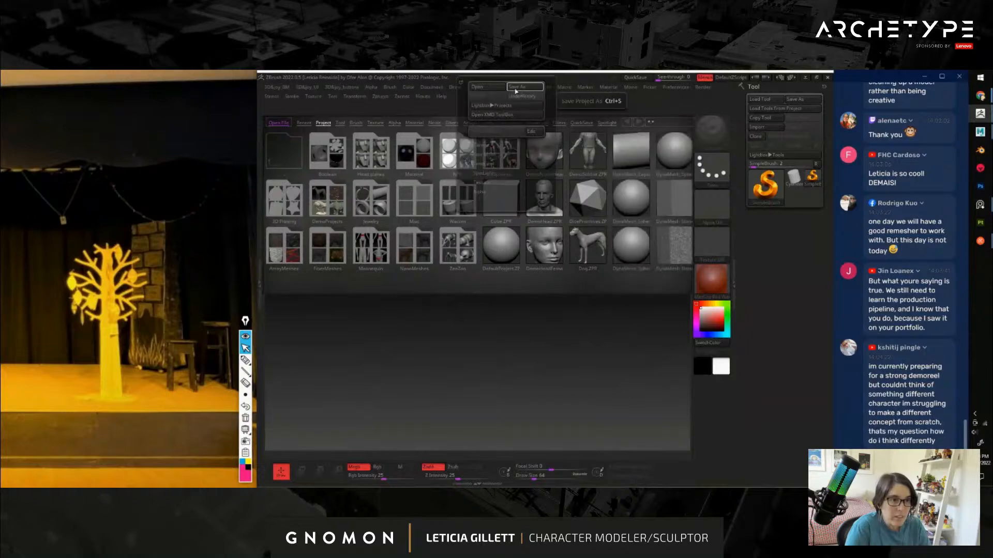
{"action": "left_click", "coordinate": [486, 87]}
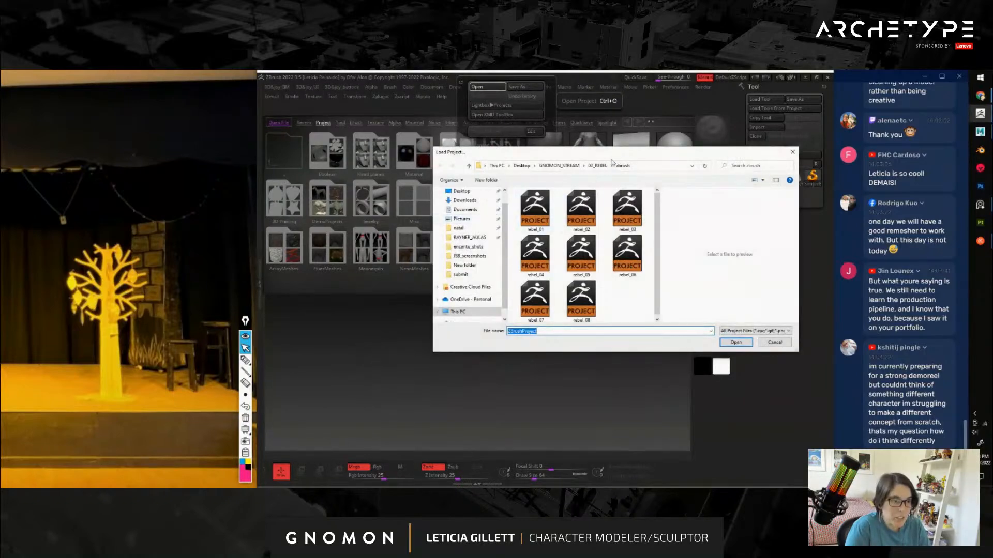
{"action": "left_click", "coordinate": [587, 299]}
{"action": "left_click", "coordinate": [734, 342]}
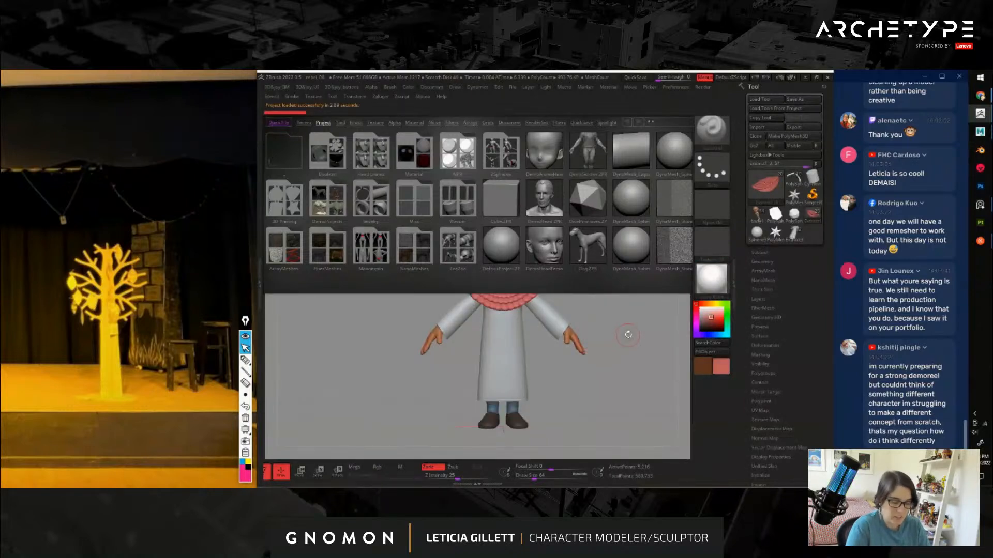
Make the posed boy holding the book the active tool and face him to the front
{"action": "left_click", "coordinate": [758, 215]}
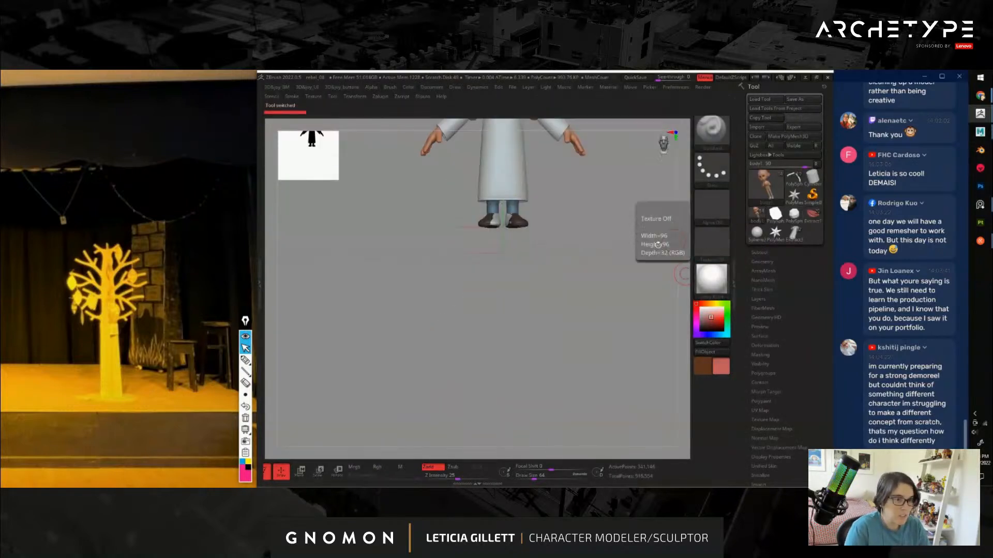
{"action": "left_click", "coordinate": [795, 234]}
{"action": "left_click_drag", "start_coordinate": [611, 240], "coordinate": [376, 282]}
{"action": "left_click_drag", "start_coordinate": [556, 344], "coordinate": [522, 341], "text": "shift"}
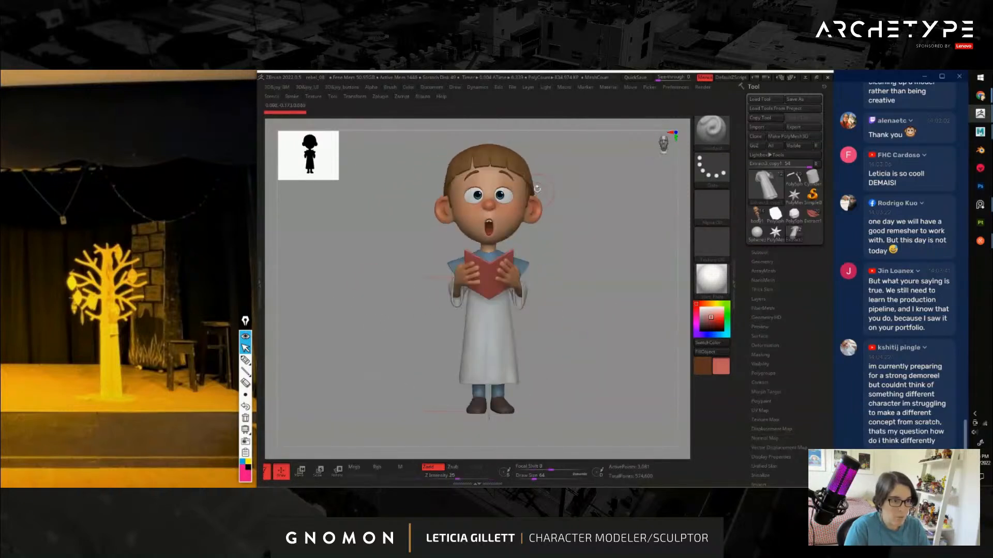
Apply dynamic subdivision to the boy's hair, book and white robe subtools
{"action": "left_click", "coordinate": [508, 172], "text": "alt"}
{"action": "left_click", "coordinate": [762, 262]}
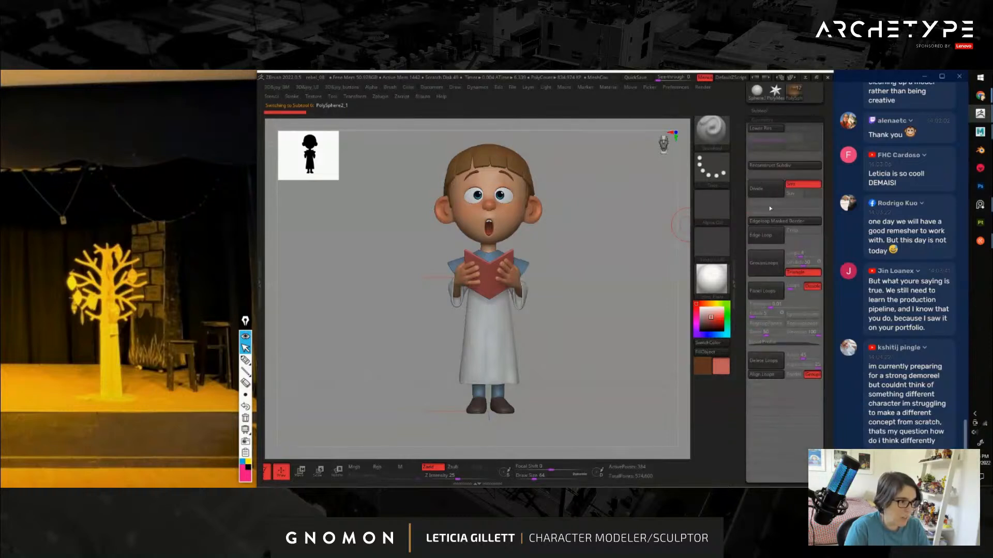
{"action": "left_click", "coordinate": [767, 193]}
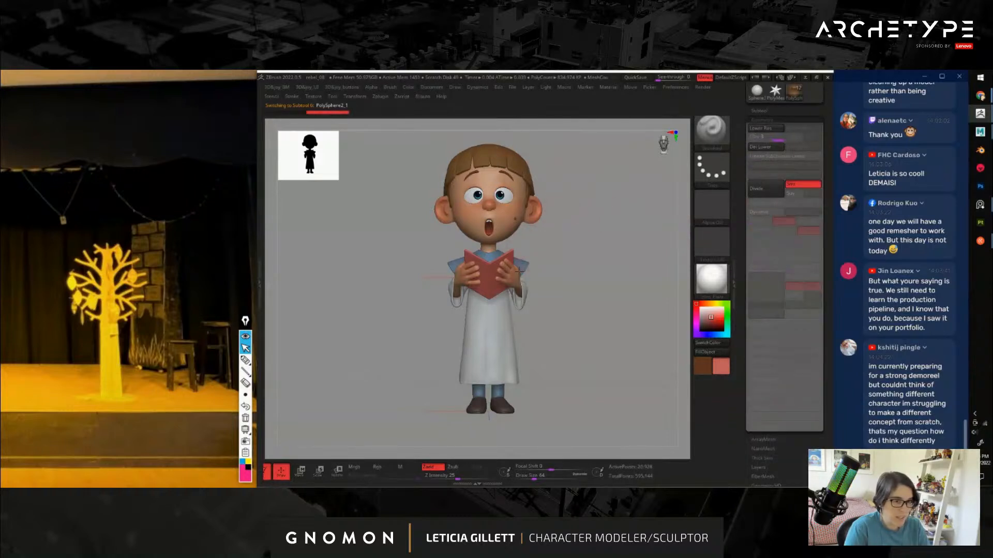
{"action": "left_click", "coordinate": [494, 273], "text": "alt"}
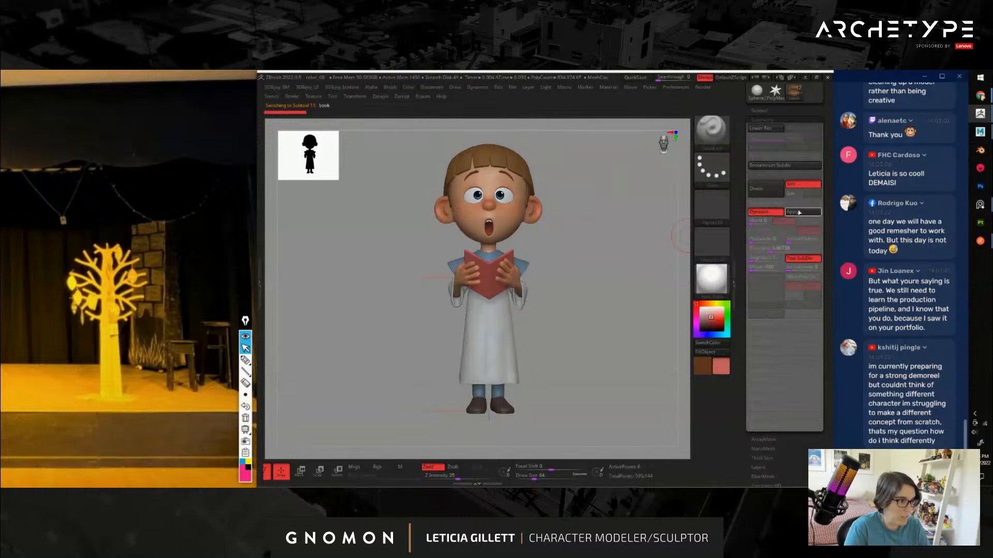
{"action": "left_click", "coordinate": [522, 296], "text": "alt"}
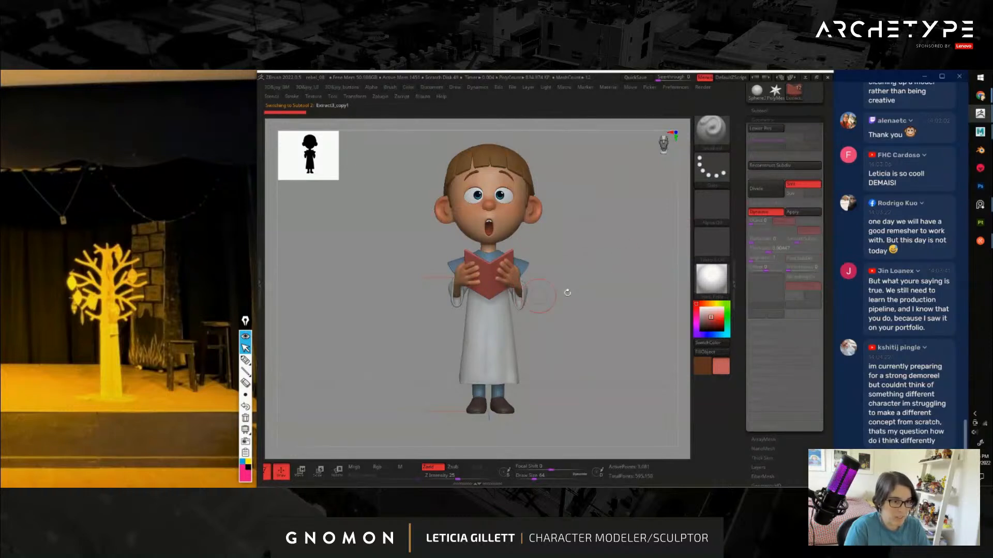
{"action": "left_click", "coordinate": [796, 212]}
Apply dynamic subdivision to the boy's blue collar, trousers and shoes, and return to the front view
{"action": "left_click", "coordinate": [525, 260], "text": "alt"}
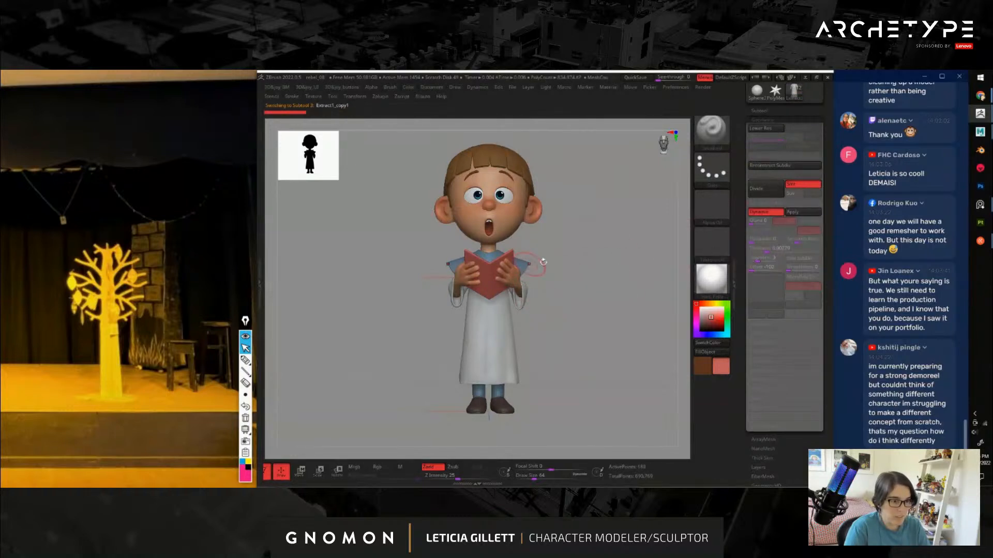
{"action": "left_click", "coordinate": [799, 212]}
{"action": "left_click_drag", "start_coordinate": [564, 394], "coordinate": [539, 398], "text": "shift"}
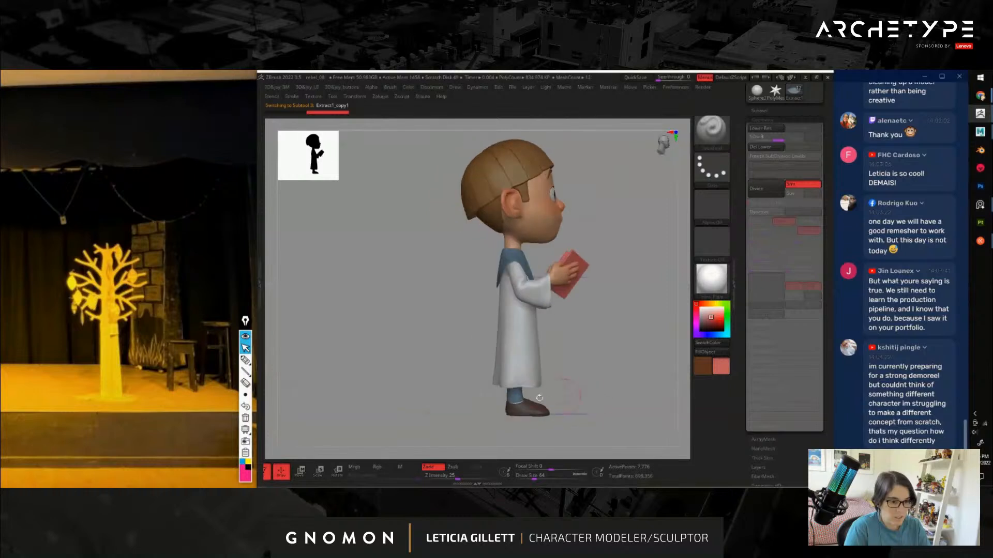
{"action": "left_click", "coordinate": [514, 397], "text": "alt"}
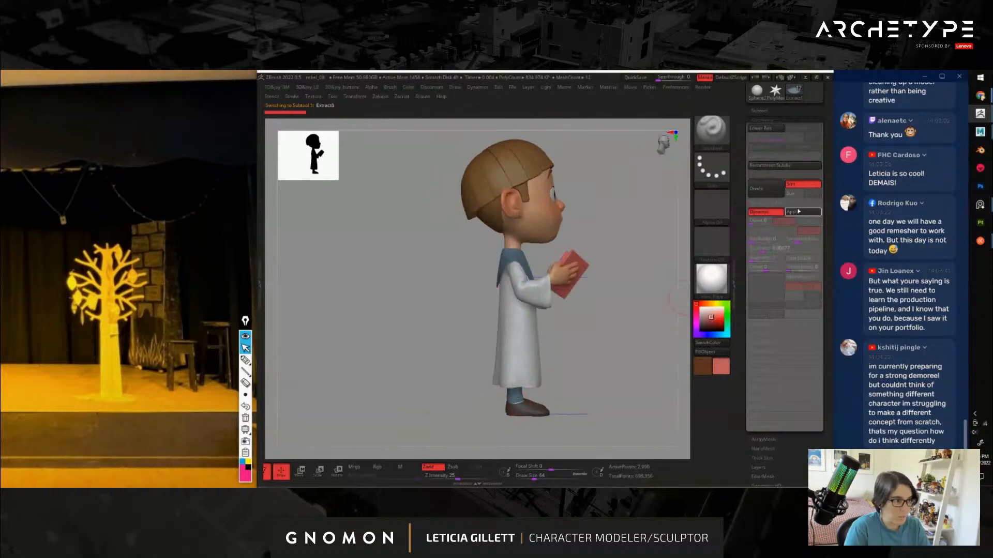
{"action": "left_click", "coordinate": [536, 409], "text": "alt"}
{"action": "left_click", "coordinate": [799, 213]}
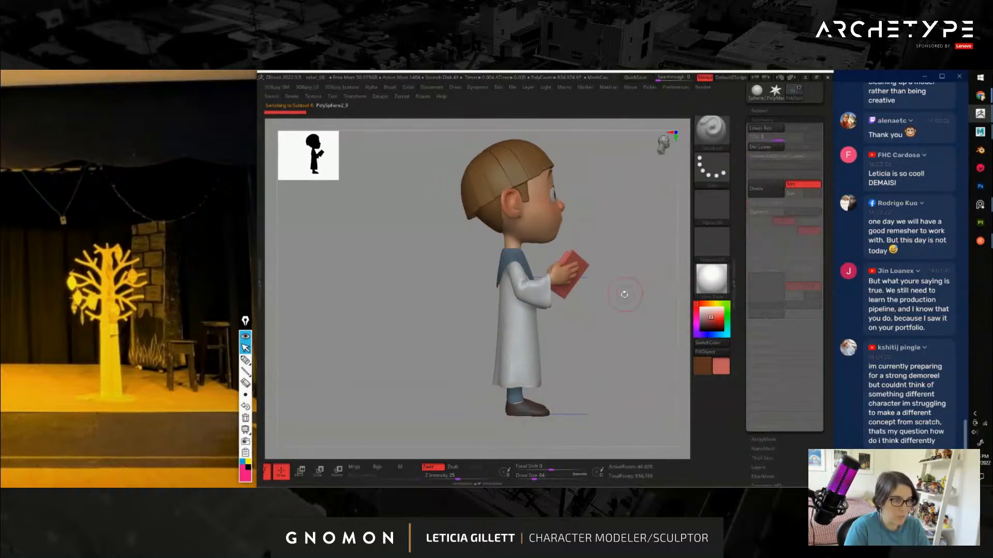
{"action": "left_click_drag", "start_coordinate": [624, 294], "coordinate": [577, 318], "text": "shift"}
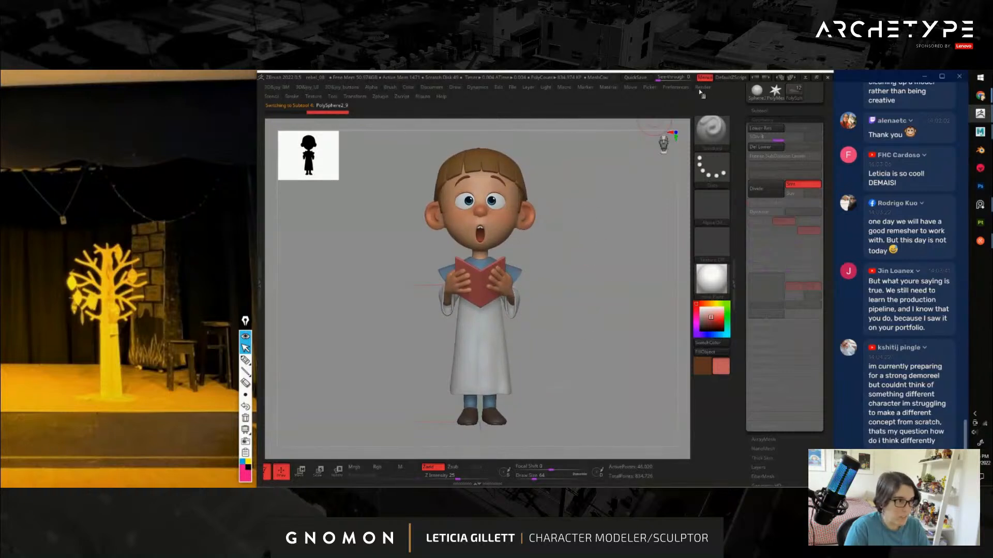
Export the boy's visible subtools as an FBX file named singing_char_stage in the zbrush folder
{"action": "left_click", "coordinate": [379, 97]}
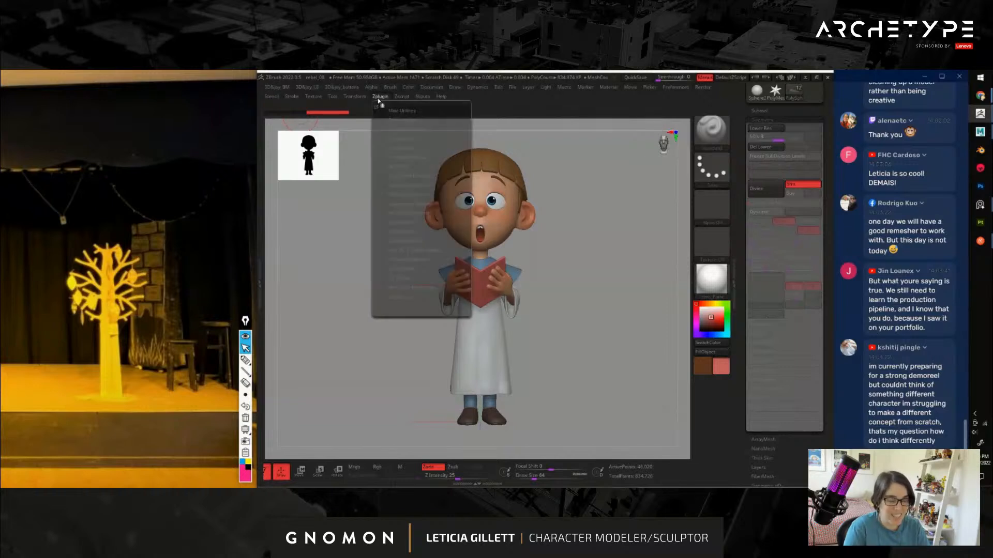
{"action": "left_click", "coordinate": [409, 196]}
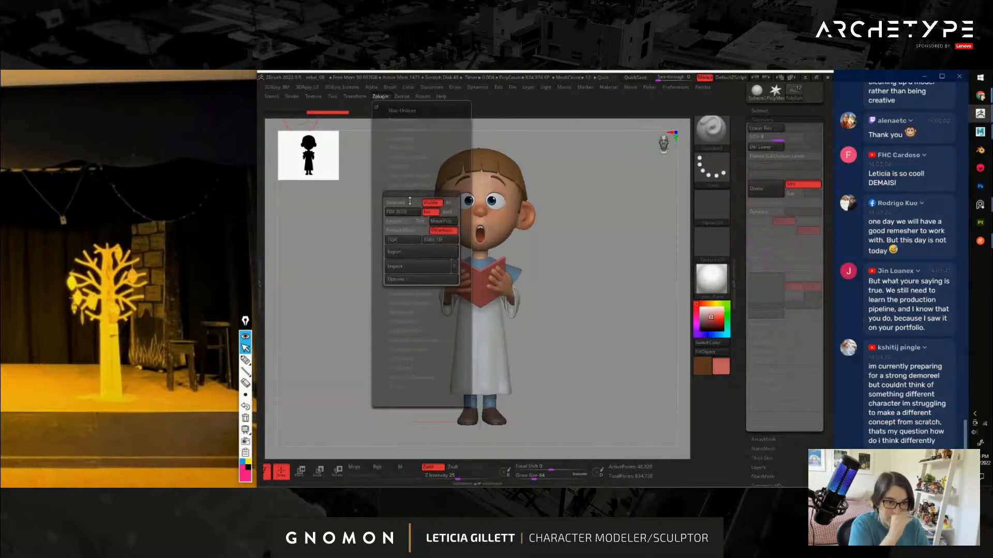
{"action": "left_click", "coordinate": [420, 253]}
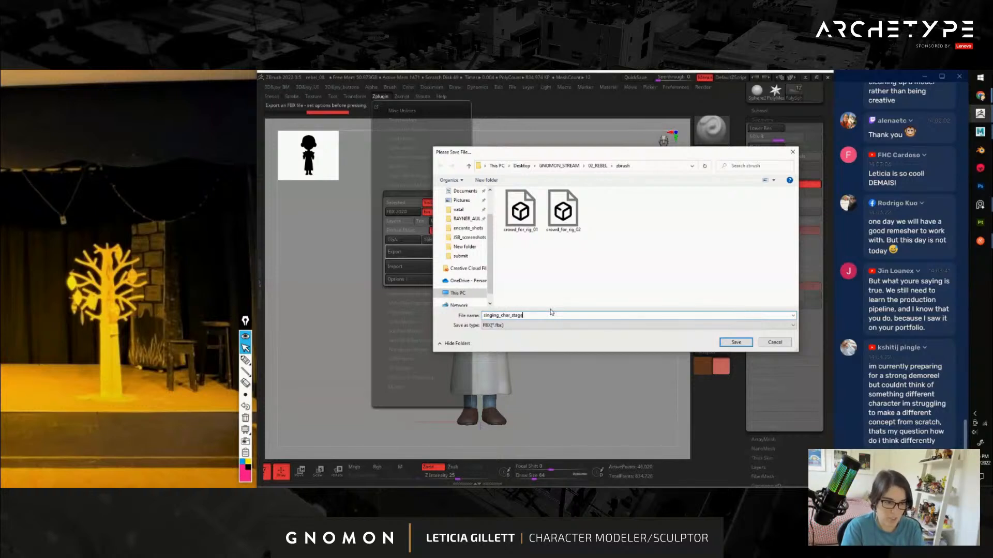
{"action": "key", "text": "Return"}
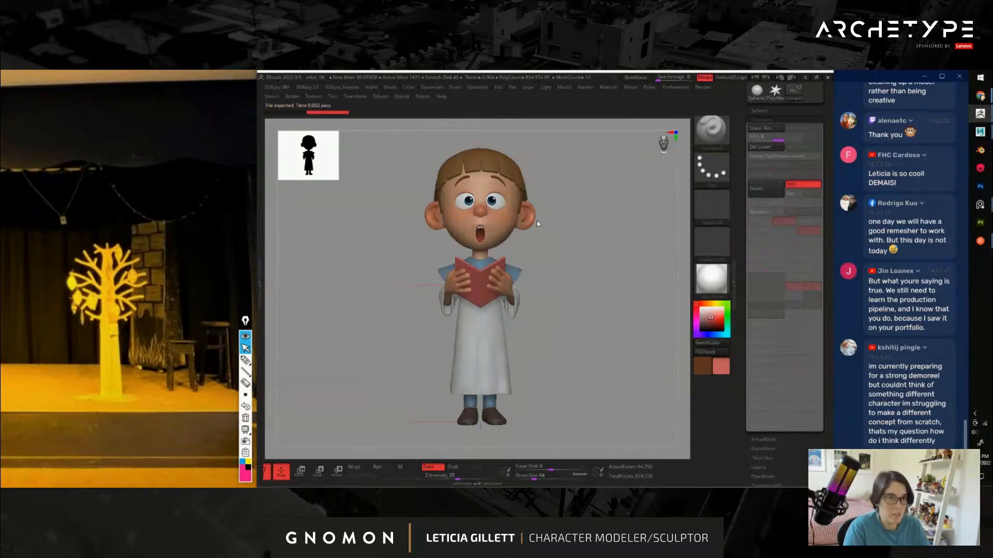
{"action": "key", "text": "shift+d"}
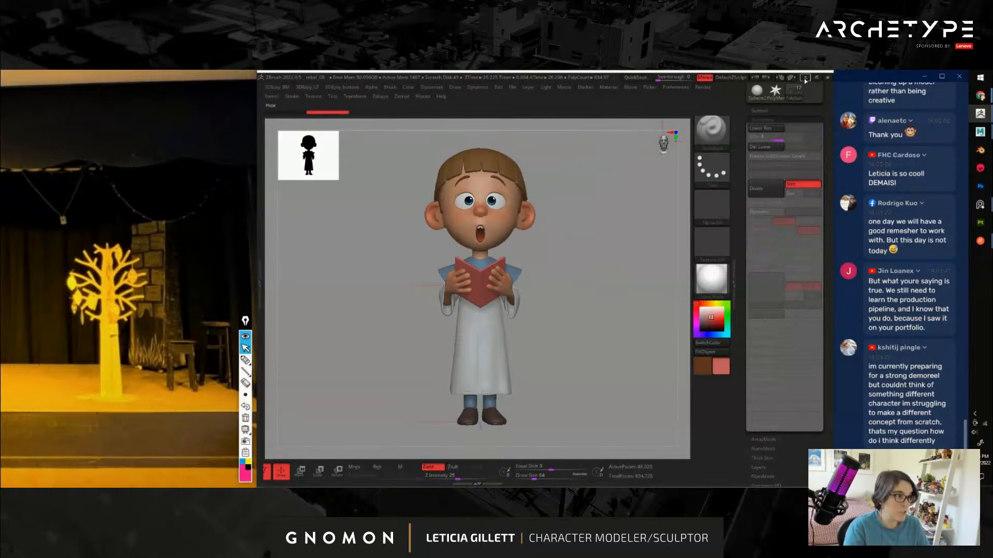
Switch to Maya, bring the whole stage into view and start importing a file into the scene
{"action": "key", "text": "alt+Tab"}
{"action": "right_click_drag", "start_coordinate": [551, 358], "coordinate": [510, 342], "text": "alt"}
{"action": "left_click_drag", "start_coordinate": [509, 342], "coordinate": [520, 319], "text": "alt"}
{"action": "scroll", "coordinate": [519, 319], "scroll_direction": "up", "scroll_amount": 5}
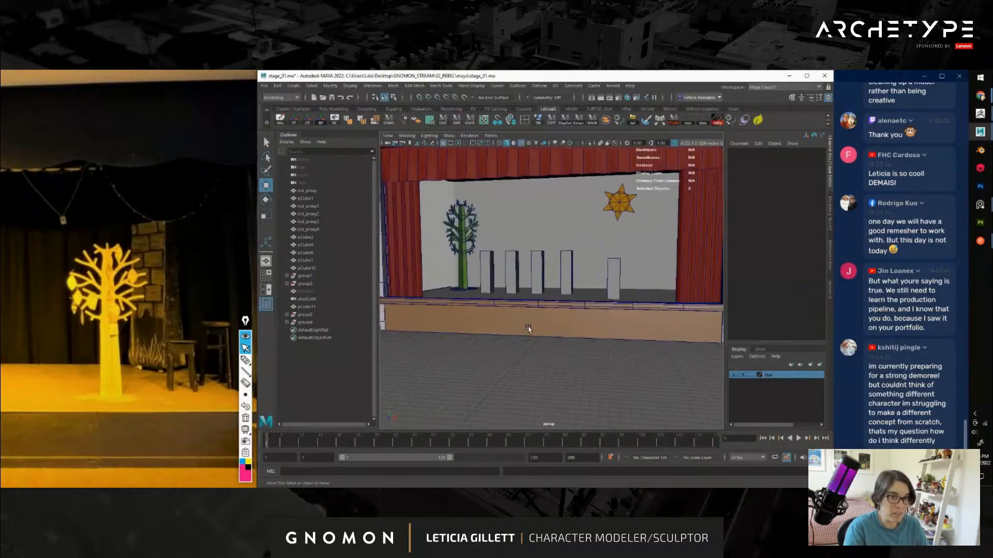
{"action": "left_click", "coordinate": [264, 86]}
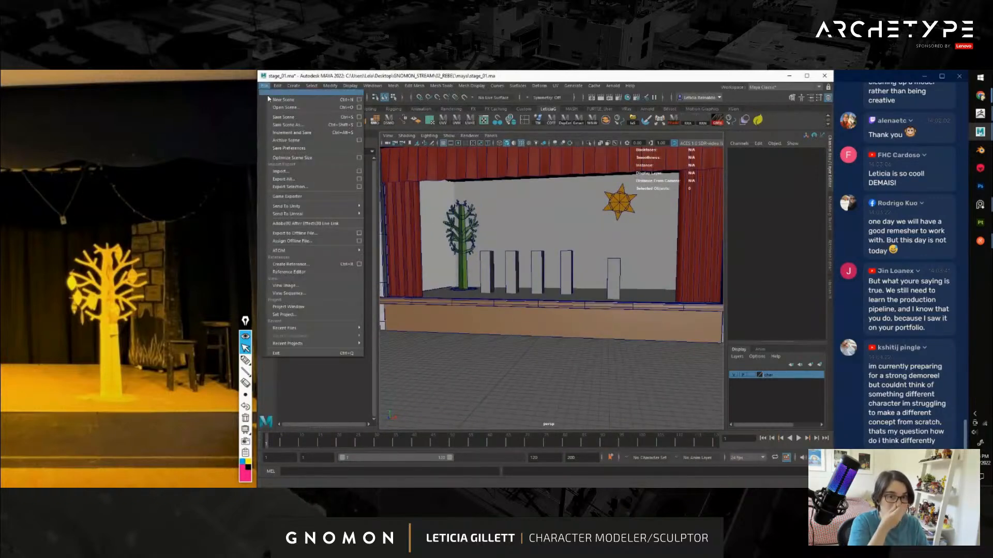
{"action": "left_click", "coordinate": [292, 172]}
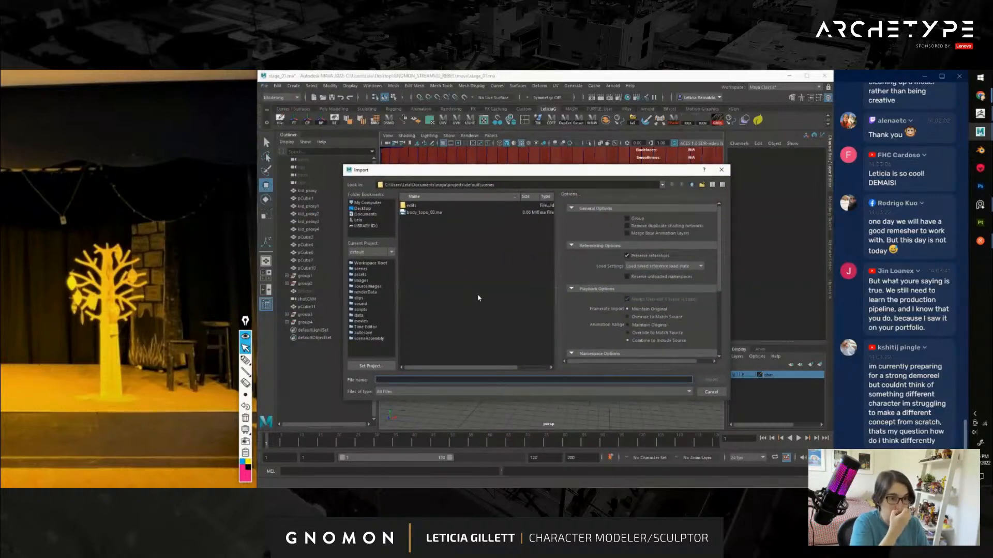
Import singing_char_stage.fbx from the zbrush folder inside GNOMON_STREAM and 02_REBEL on the desktop
{"action": "left_click", "coordinate": [362, 209]}
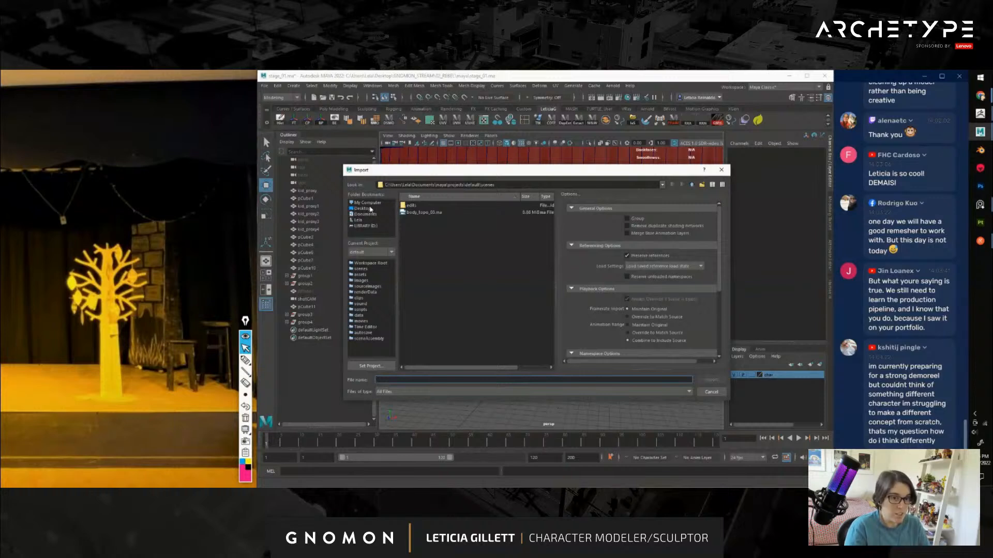
{"action": "double_click", "coordinate": [426, 247]}
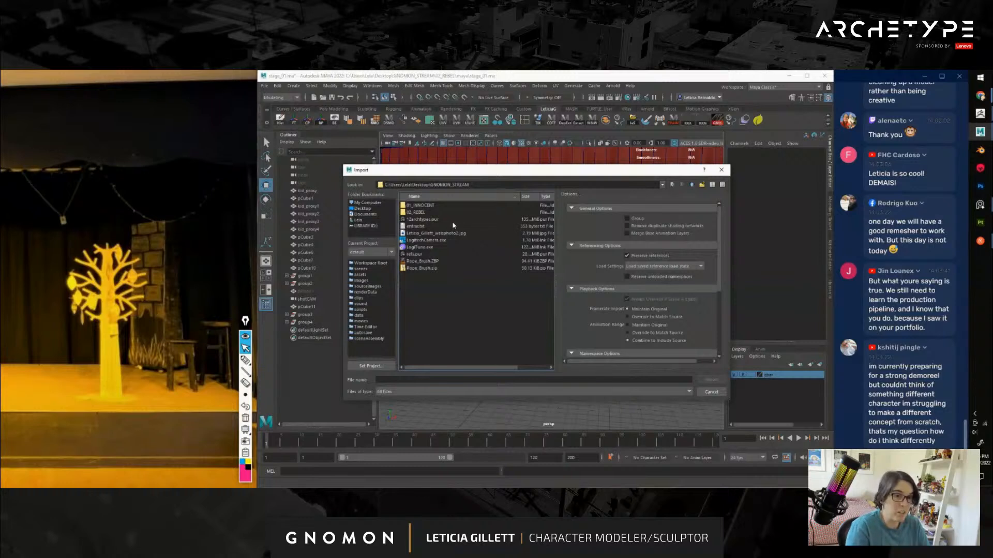
{"action": "double_click", "coordinate": [418, 213]}
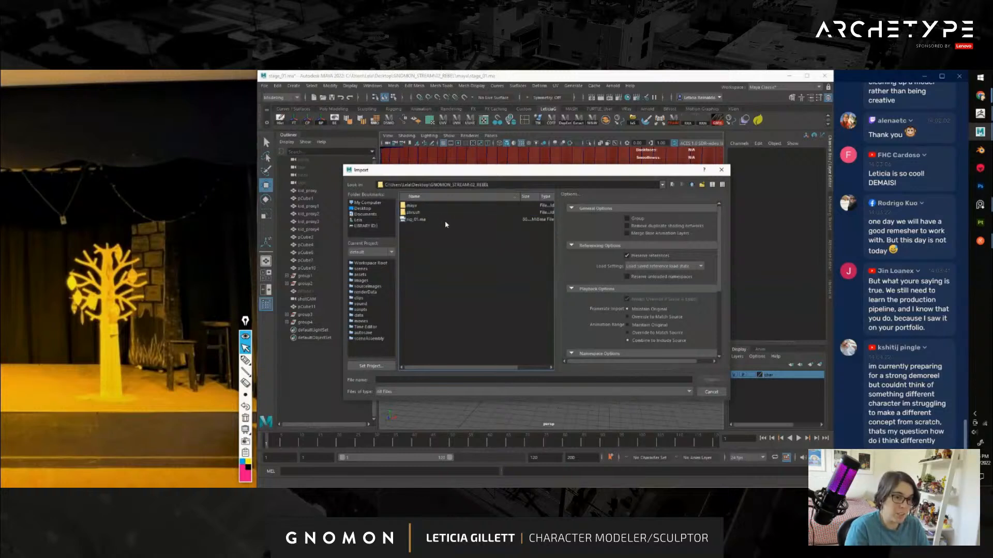
{"action": "double_click", "coordinate": [416, 213]}
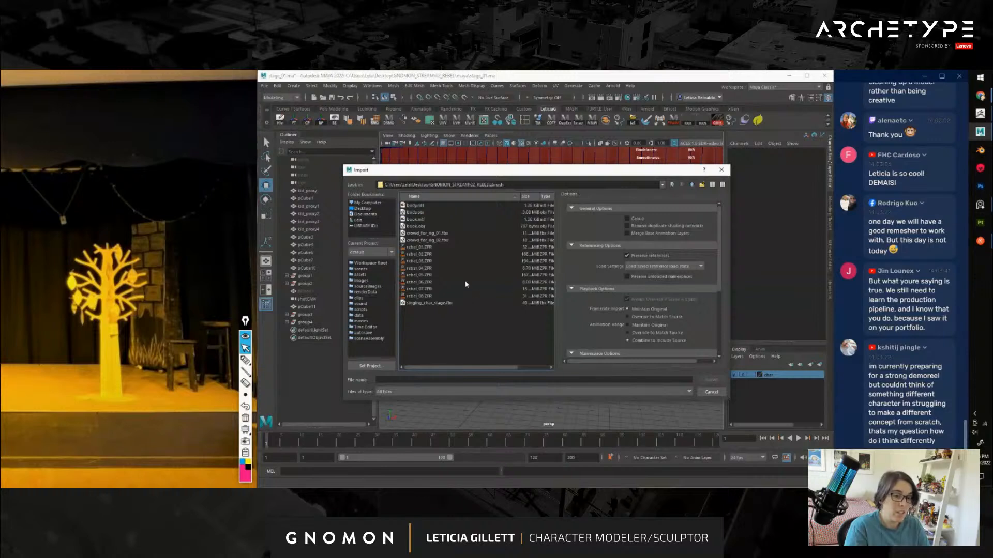
{"action": "left_click_drag", "start_coordinate": [477, 175], "coordinate": [485, 171]}
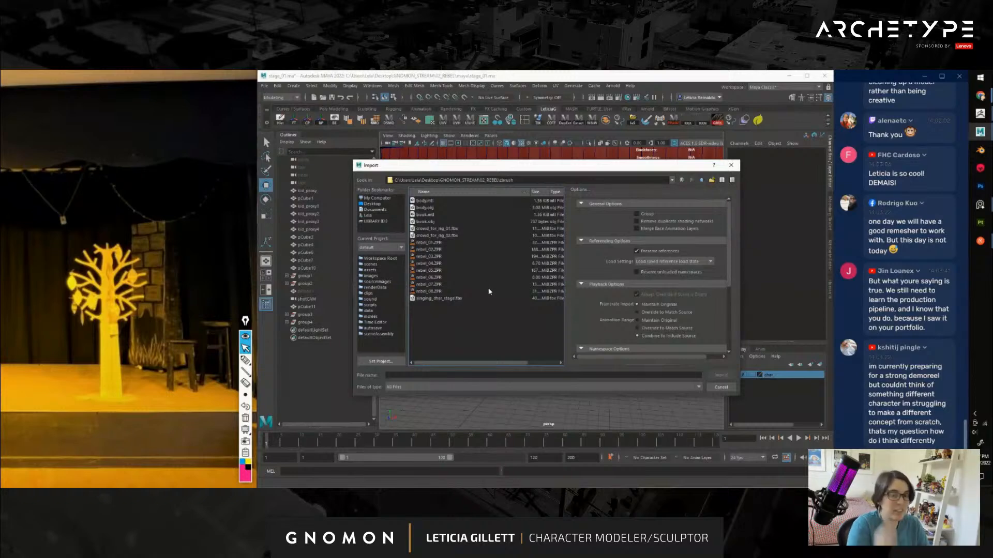
{"action": "left_click", "coordinate": [449, 300]}
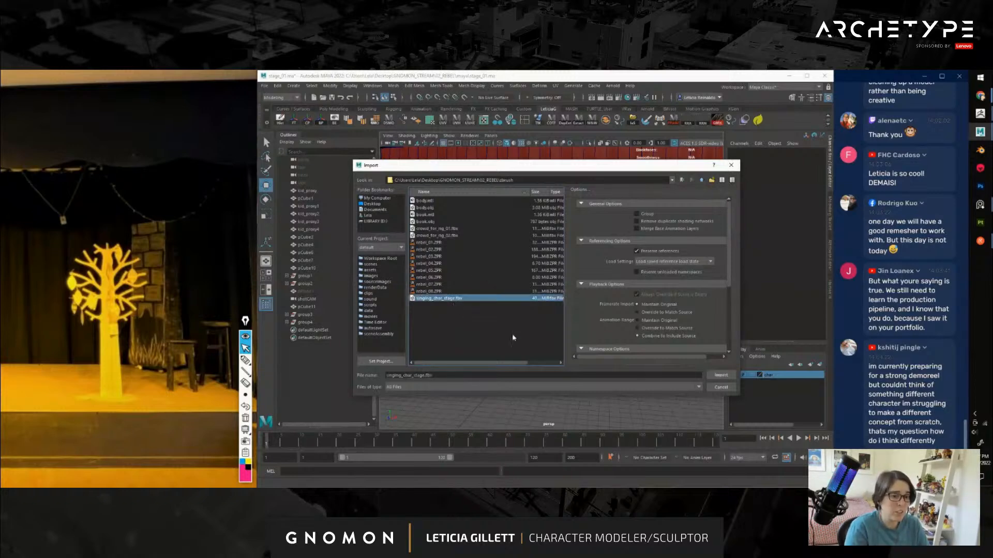
{"action": "left_click", "coordinate": [721, 374]}
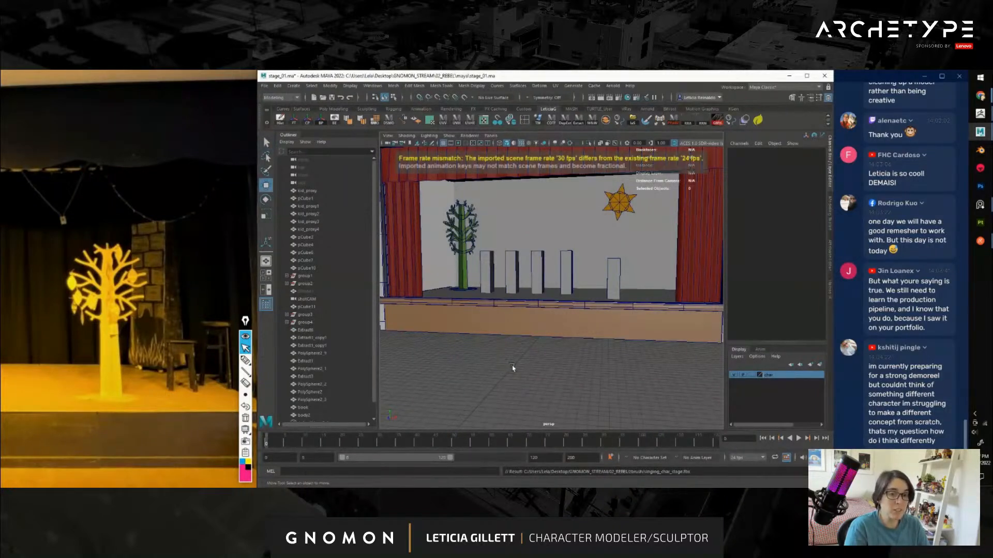
Group all the imported character parts and raise the group to about 73 units in Y
{"action": "left_click_drag", "start_coordinate": [311, 333], "coordinate": [305, 415]}
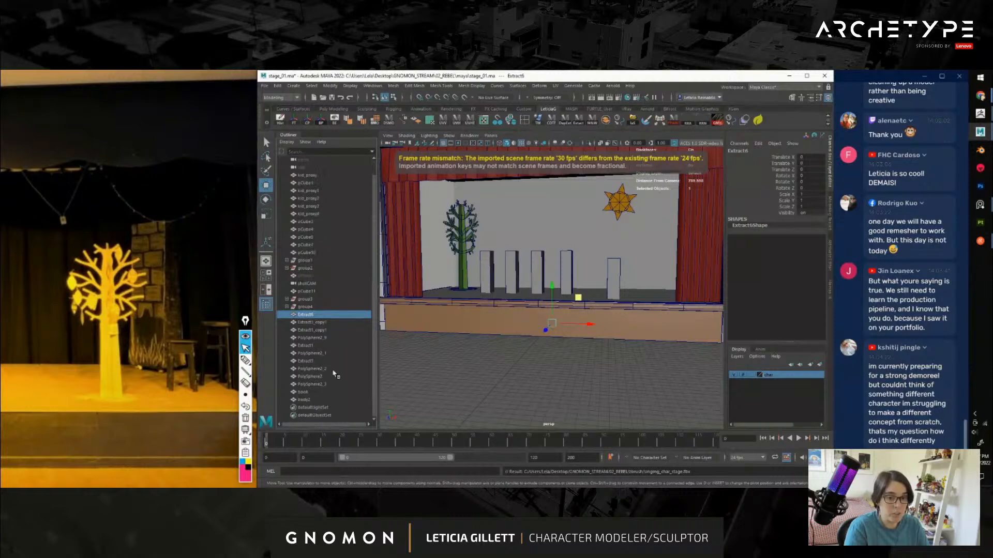
{"action": "key", "text": "ctrl+g"}
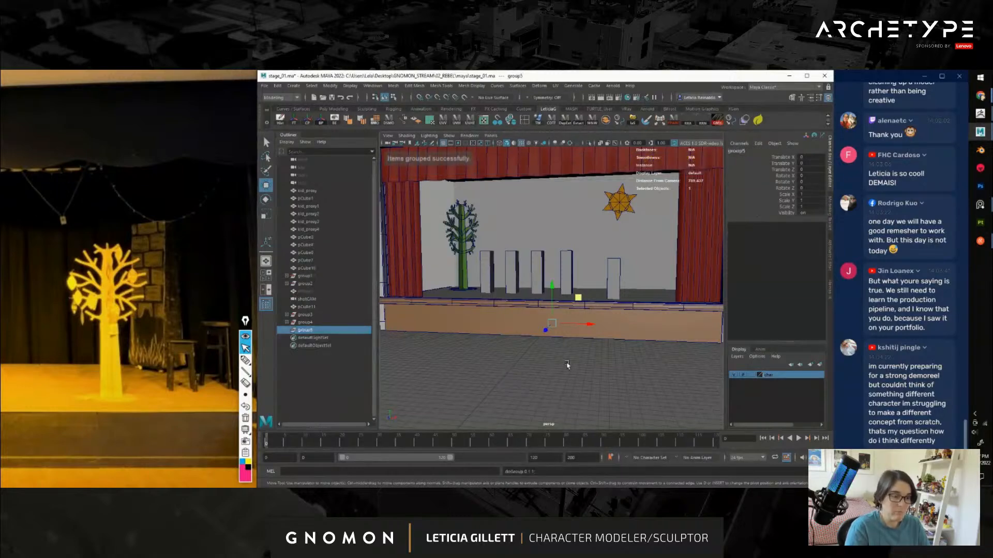
{"action": "left_click_drag", "start_coordinate": [553, 356], "coordinate": [562, 282], "text": "alt"}
{"action": "key", "text": "f"}
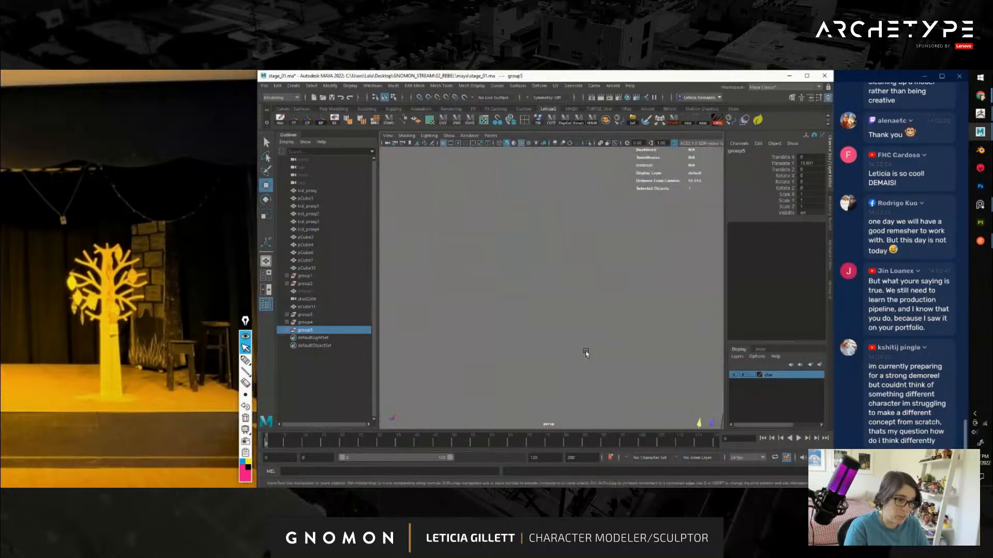
Scale the boy group up uniformly by a factor of about 40.6 to suit the kid proxy blocks
{"action": "key", "text": "r"}
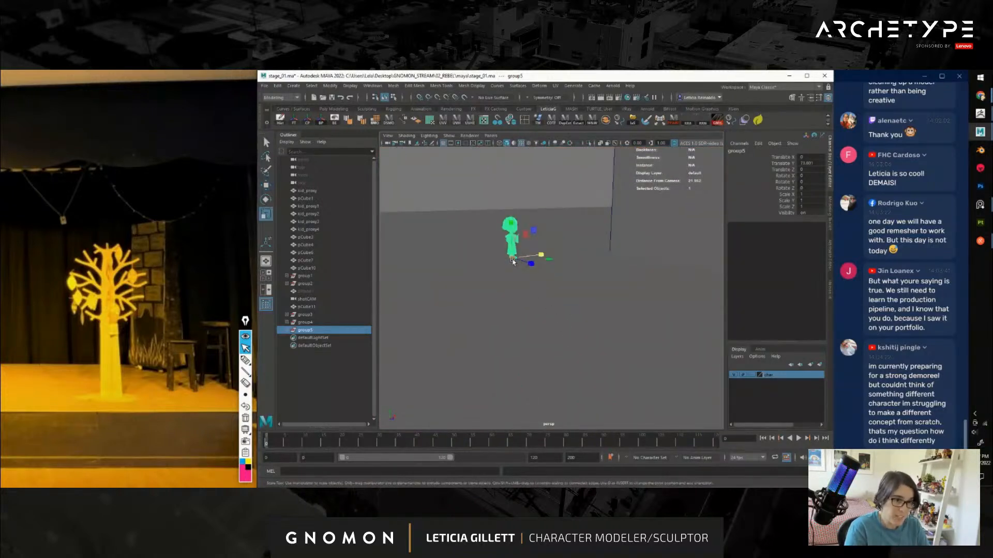
{"action": "left_click_drag", "start_coordinate": [515, 259], "coordinate": [690, 277]}
{"action": "right_click_drag", "start_coordinate": [683, 290], "coordinate": [572, 310], "text": "alt"}
{"action": "left_click_drag", "start_coordinate": [571, 310], "coordinate": [587, 314], "text": "alt"}
{"action": "right_click_drag", "start_coordinate": [588, 314], "coordinate": [553, 327], "text": "alt"}
{"action": "left_click_drag", "start_coordinate": [535, 297], "coordinate": [667, 314]}
{"action": "right_click_drag", "start_coordinate": [666, 314], "coordinate": [611, 322], "text": "alt"}
{"action": "left_click_drag", "start_coordinate": [611, 322], "coordinate": [539, 296], "text": "alt"}
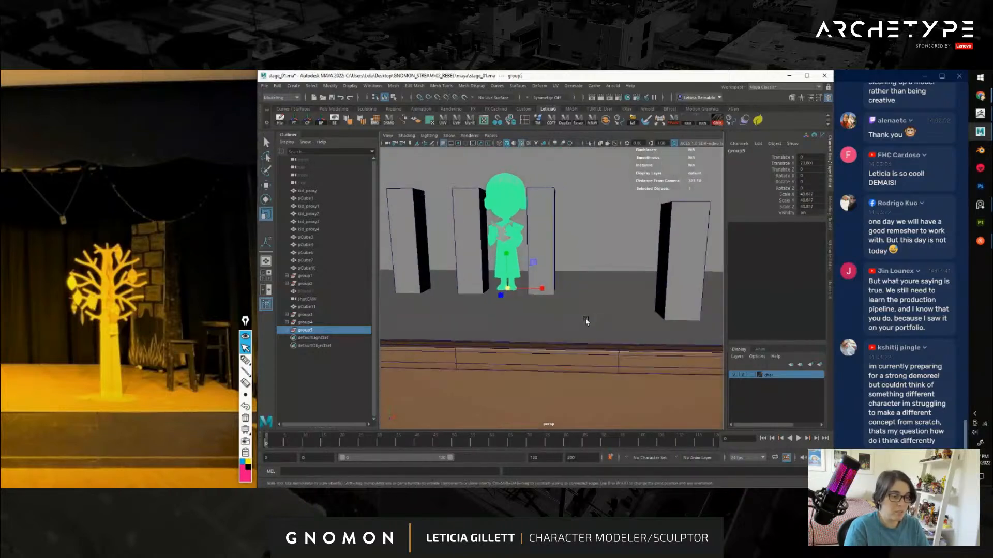
In the front view, lower the boy's feet onto the stage floor and reduce his uniform scale to about 37
{"action": "key", "text": "space"}
{"action": "key", "text": "space"}
{"action": "left_click", "coordinate": [539, 296]}
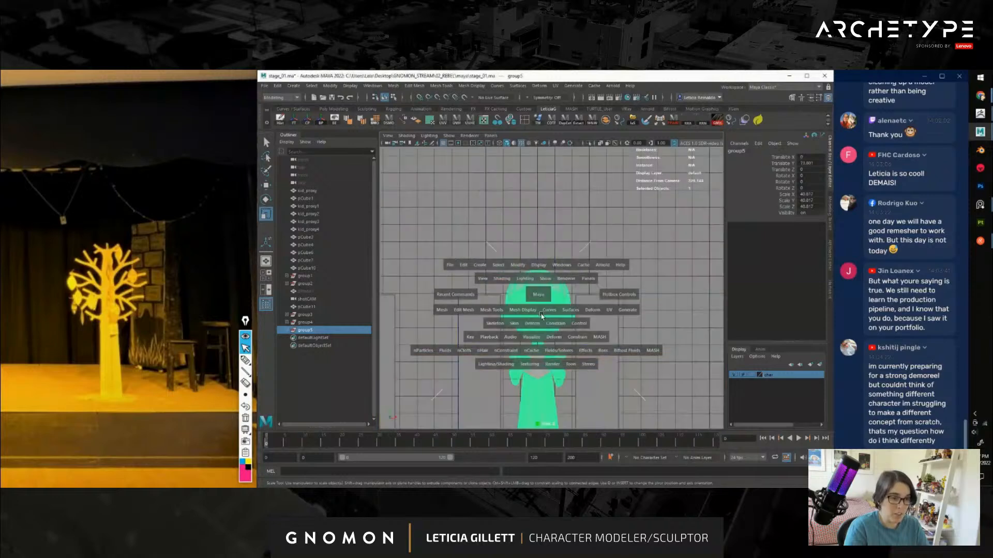
{"action": "scroll", "coordinate": [548, 295], "scroll_direction": "up", "scroll_amount": 5}
{"action": "scroll", "coordinate": [555, 295], "scroll_direction": "up", "scroll_amount": 1}
{"action": "key", "text": "w"}
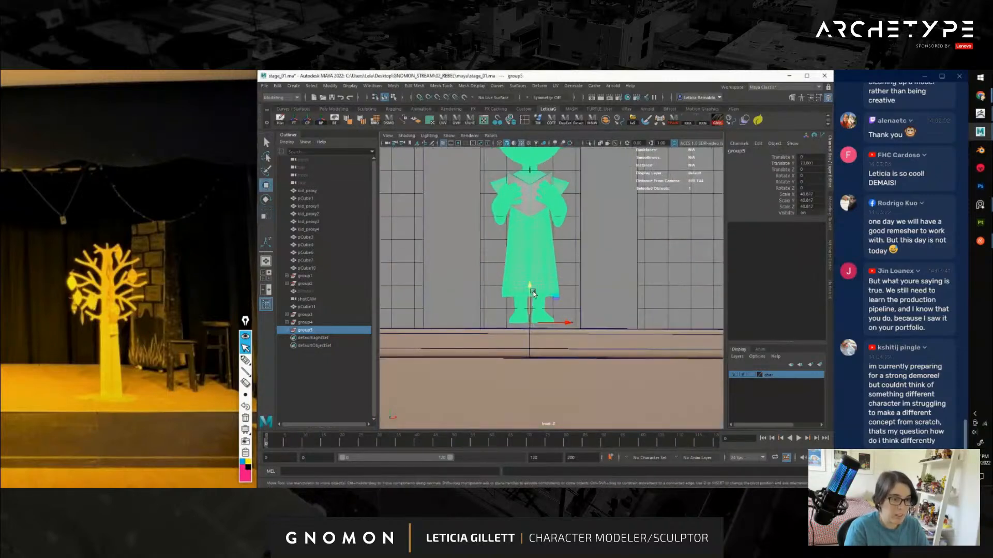
{"action": "left_click_drag", "start_coordinate": [529, 296], "coordinate": [529, 304]}
{"action": "key", "text": "f"}
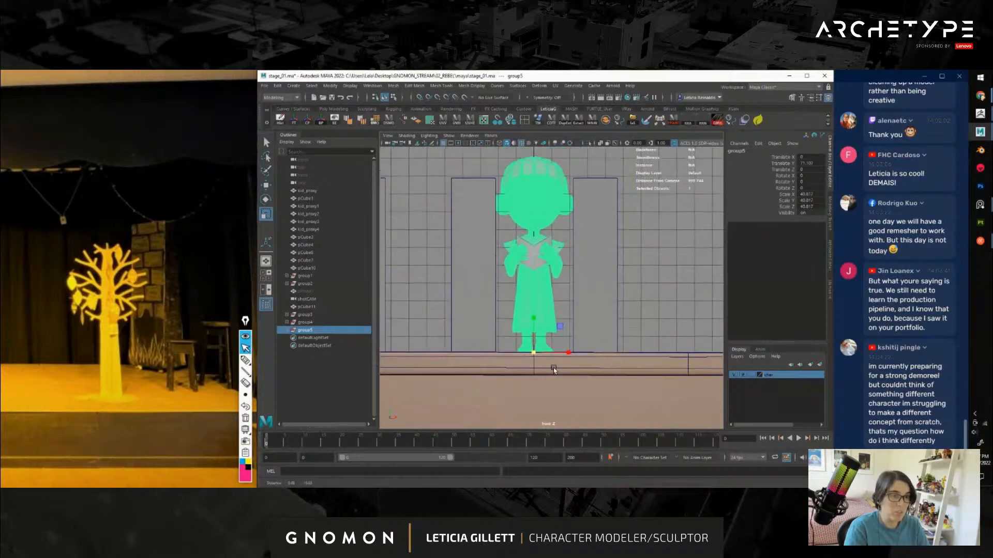
{"action": "key", "text": "r"}
{"action": "left_click_drag", "start_coordinate": [534, 362], "coordinate": [514, 367]}
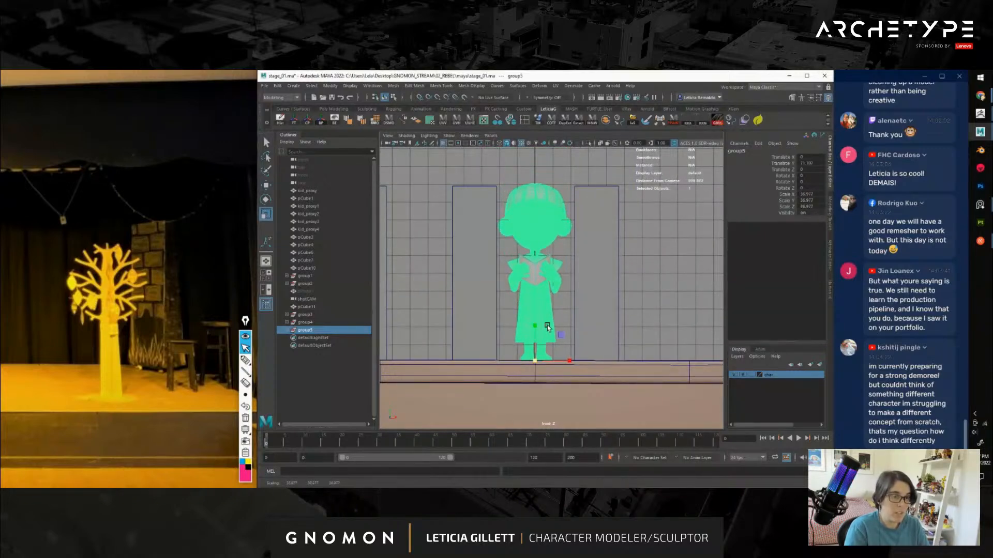
Return to the perspective view and slide the boy along X onto the proxy block nearest the tree
{"action": "key", "text": "space"}
{"action": "mouse_move", "coordinate": [546, 330]}
{"action": "left_mouse_down"}
{"action": "mouse_move", "coordinate": [553, 307]}
{"action": "mouse_move", "coordinate": [550, 337]}
{"action": "left_mouse_up"}
{"action": "middle_click_drag", "start_coordinate": [549, 337], "coordinate": [619, 324], "text": "alt"}
{"action": "key", "text": "w"}
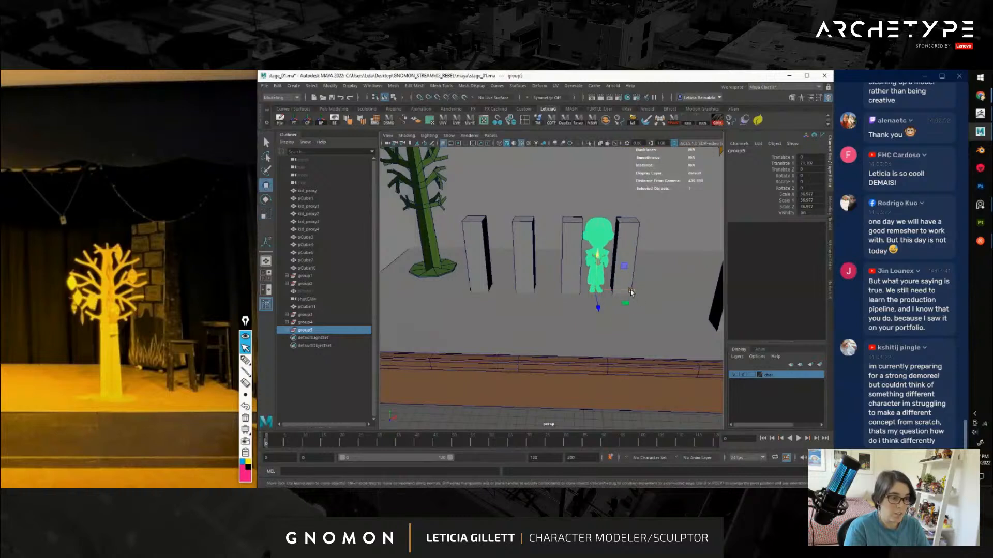
{"action": "left_click_drag", "start_coordinate": [632, 290], "coordinate": [515, 291]}
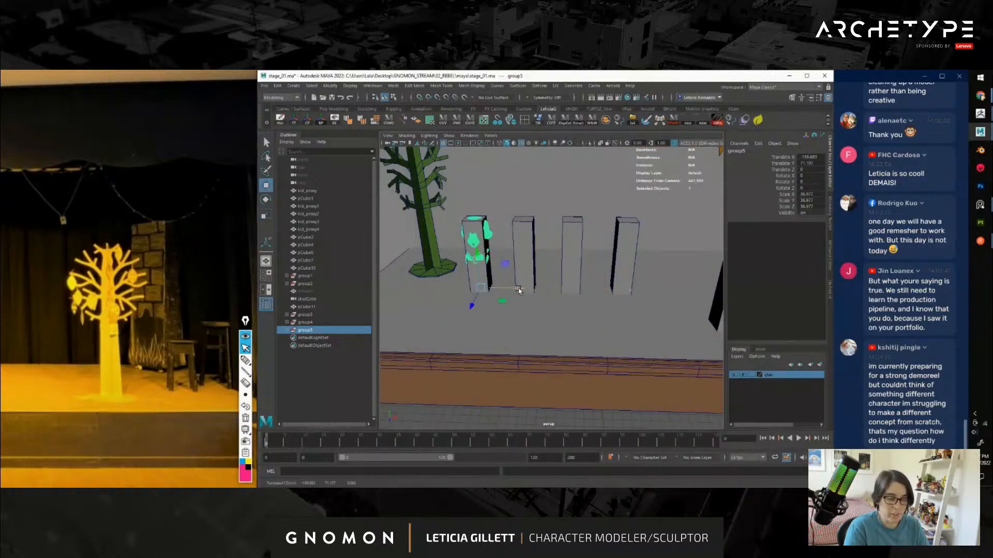
Duplicate the boy group three times and place the copies on the second, third and fourth proxy blocks
{"action": "key", "text": "ctrl+d"}
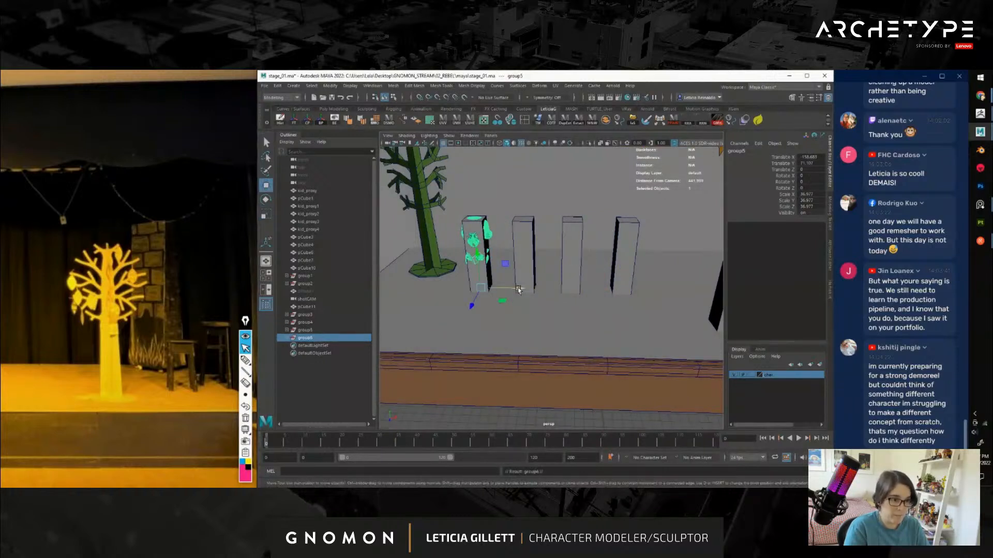
{"action": "left_click_drag", "start_coordinate": [517, 288], "coordinate": [564, 291]}
{"action": "key", "text": "ctrl+d"}
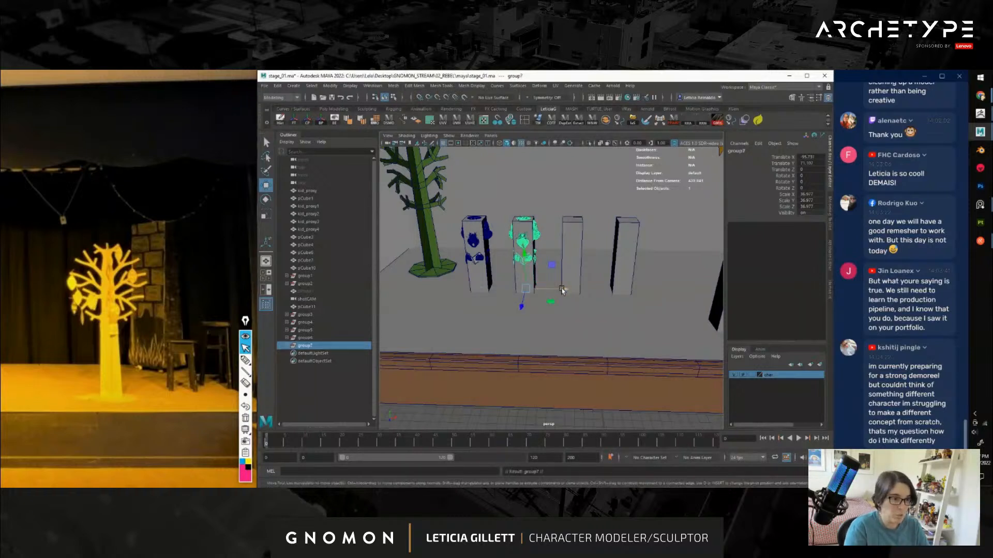
{"action": "left_click_drag", "start_coordinate": [562, 290], "coordinate": [646, 290]}
{"action": "key", "text": "ctrl+d"}
{"action": "middle_click_drag", "start_coordinate": [666, 312], "coordinate": [547, 306], "text": "alt"}
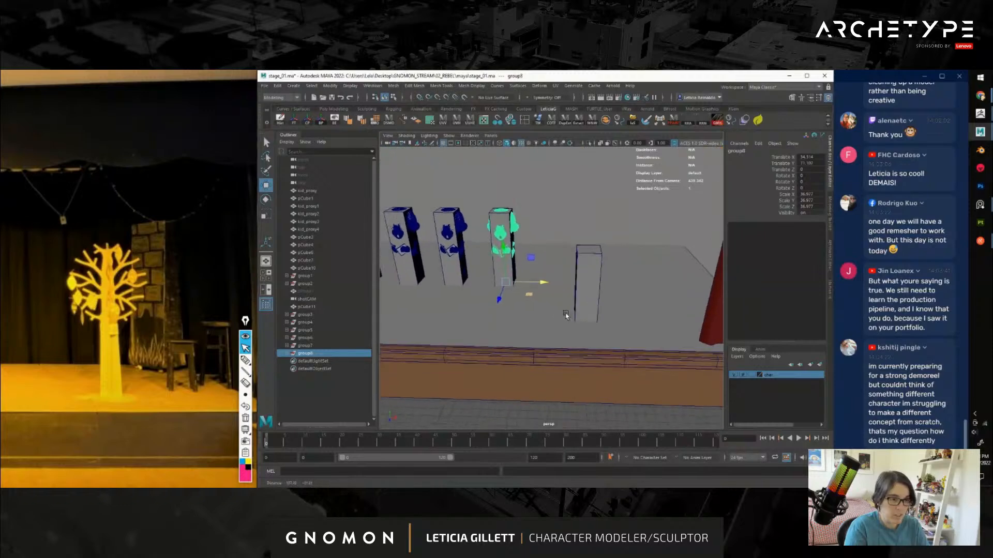
Duplicate the boy once more and move the copy onto the separate proxy block nearer the stage front
{"action": "key", "text": "ctrl+d"}
{"action": "left_click_drag", "start_coordinate": [532, 293], "coordinate": [613, 331]}
{"action": "scroll", "coordinate": [698, 346], "scroll_direction": "down", "scroll_amount": 3}
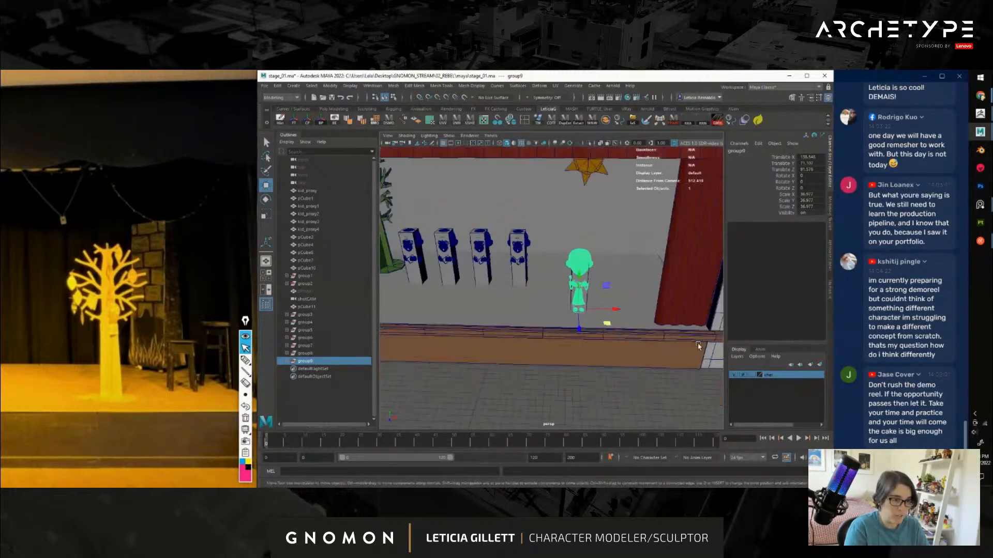
Hide the display layer holding the proxy blocks and turn off the wireframe overlay on shaded objects
{"action": "left_click", "coordinate": [735, 375]}
{"action": "scroll", "coordinate": [594, 377], "scroll_direction": "down", "scroll_amount": 5}
{"action": "left_click", "coordinate": [554, 377]}
{"action": "mouse_move", "coordinate": [554, 377]}
{"action": "left_mouse_down", "text": "alt"}
{"action": "mouse_move", "coordinate": [536, 357]}
{"action": "mouse_move", "coordinate": [551, 295]}
{"action": "mouse_move", "coordinate": [576, 339]}
{"action": "left_mouse_up", "text": "alt"}
{"action": "left_click", "coordinate": [521, 143]}
Examine the placement of the five boys on the stage from several distances and angles
{"action": "scroll", "coordinate": [576, 357], "scroll_direction": "up", "scroll_amount": 4}
{"action": "middle_click_drag", "start_coordinate": [575, 362], "coordinate": [564, 337], "text": "alt"}
{"action": "mouse_move", "coordinate": [564, 336]}
{"action": "left_mouse_down", "text": "alt"}
{"action": "mouse_move", "coordinate": [570, 316]}
{"action": "mouse_move", "coordinate": [530, 315]}
{"action": "mouse_move", "coordinate": [594, 316]}
{"action": "mouse_move", "coordinate": [558, 314]}
{"action": "mouse_move", "coordinate": [563, 302]}
{"action": "mouse_move", "coordinate": [601, 317]}
{"action": "mouse_move", "coordinate": [556, 318]}
{"action": "left_mouse_up", "text": "alt"}
{"action": "scroll", "coordinate": [543, 310], "scroll_direction": "down", "scroll_amount": 5}
{"action": "scroll", "coordinate": [547, 306], "scroll_direction": "up", "scroll_amount": 3}
{"action": "scroll", "coordinate": [554, 334], "scroll_direction": "up", "scroll_amount": 3}
{"action": "scroll", "coordinate": [554, 334], "scroll_direction": "up", "scroll_amount": 4}
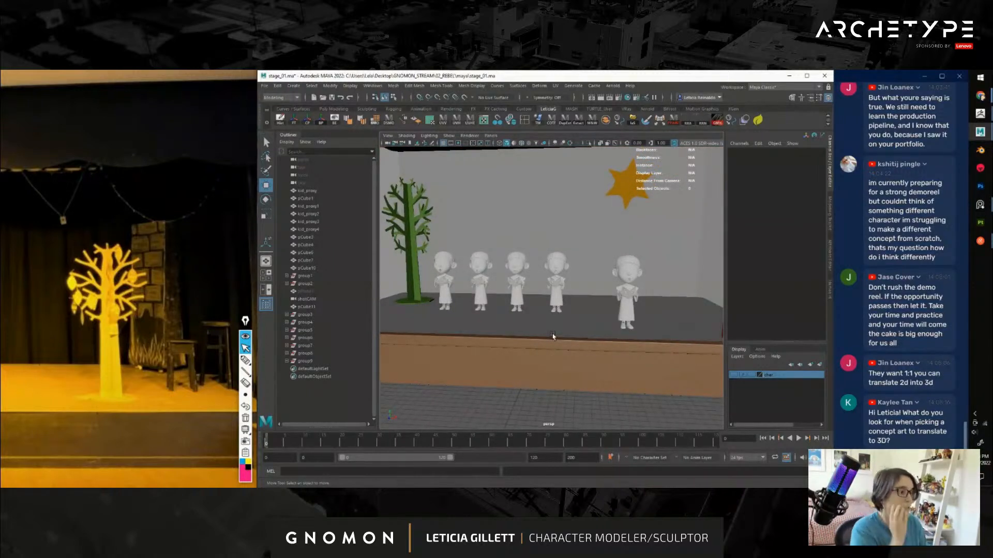
{"action": "scroll", "coordinate": [562, 328], "scroll_direction": "down", "scroll_amount": 4}
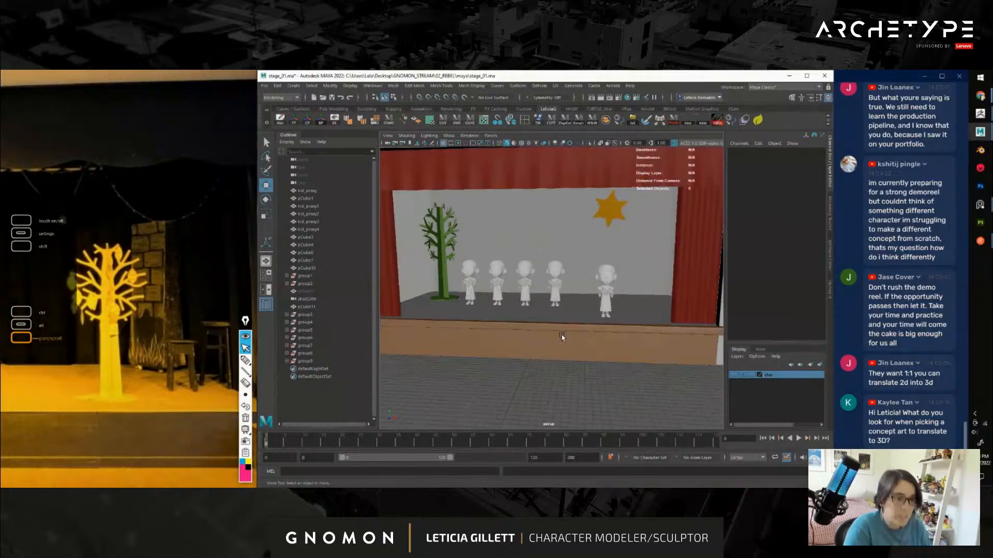
{"action": "mouse_move", "coordinate": [570, 346]}
{"action": "left_mouse_down", "text": "alt"}
{"action": "mouse_move", "coordinate": [625, 350]}
{"action": "mouse_move", "coordinate": [566, 346]}
{"action": "left_mouse_up", "text": "alt"}
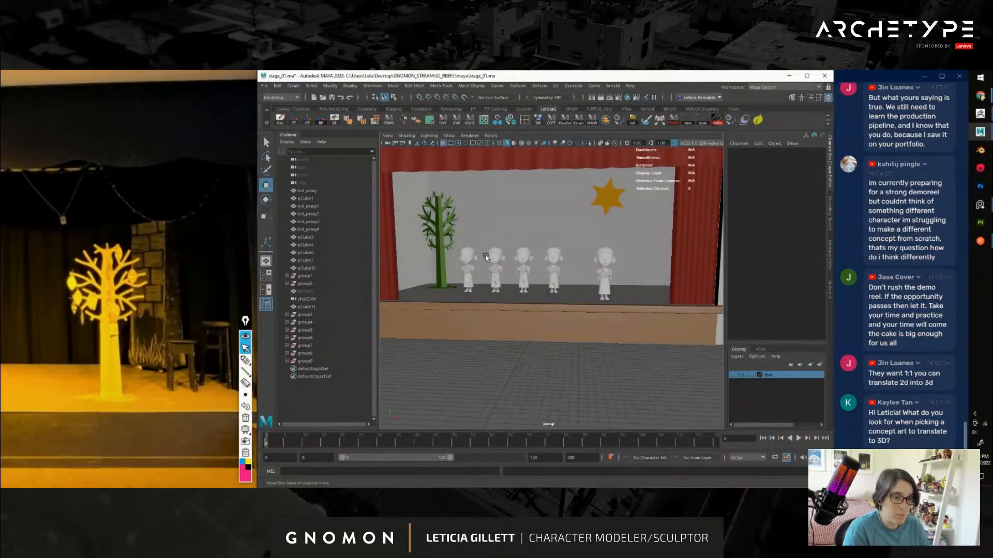
{"action": "left_click_drag", "start_coordinate": [485, 256], "coordinate": [551, 271], "text": "alt"}
{"action": "left_click_drag", "start_coordinate": [607, 301], "coordinate": [562, 313], "text": "alt"}
Select the five boy groups and scale them up uniformly to about 46.9
{"action": "left_click", "coordinate": [310, 315]}
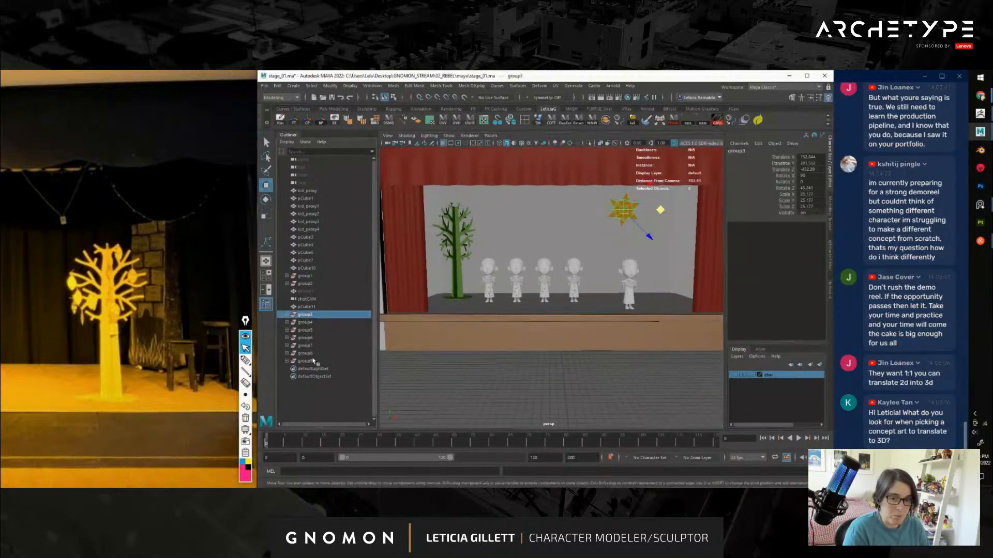
{"action": "left_click", "coordinate": [313, 362], "text": "shift"}
{"action": "left_click", "coordinate": [310, 331]}
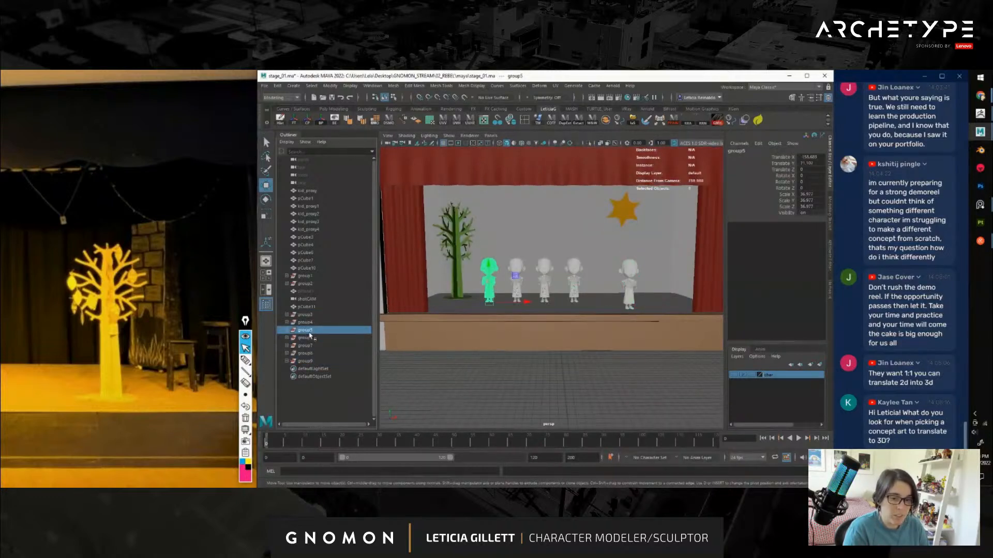
{"action": "left_click", "coordinate": [305, 362], "text": "shift"}
{"action": "key", "text": "r"}
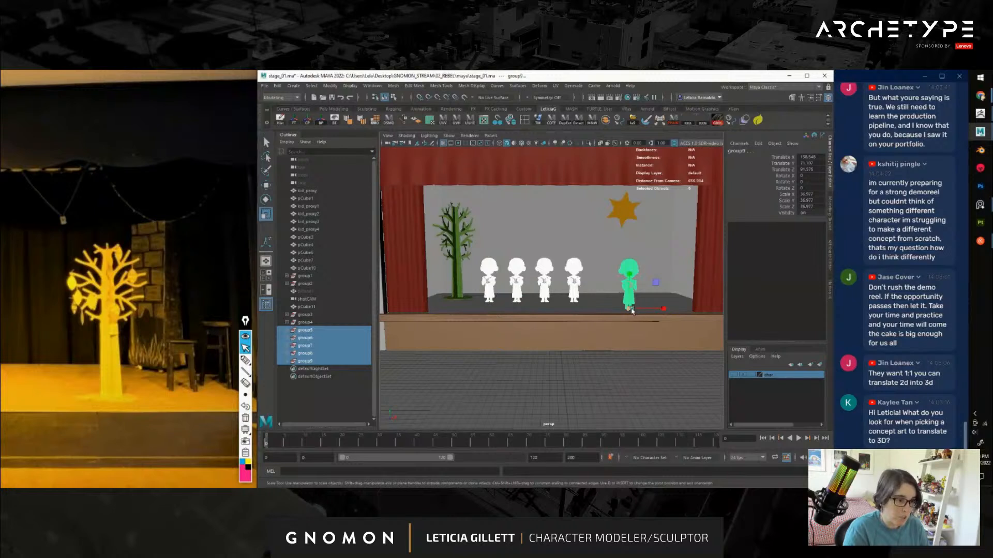
{"action": "left_click_drag", "start_coordinate": [631, 310], "coordinate": [645, 311]}
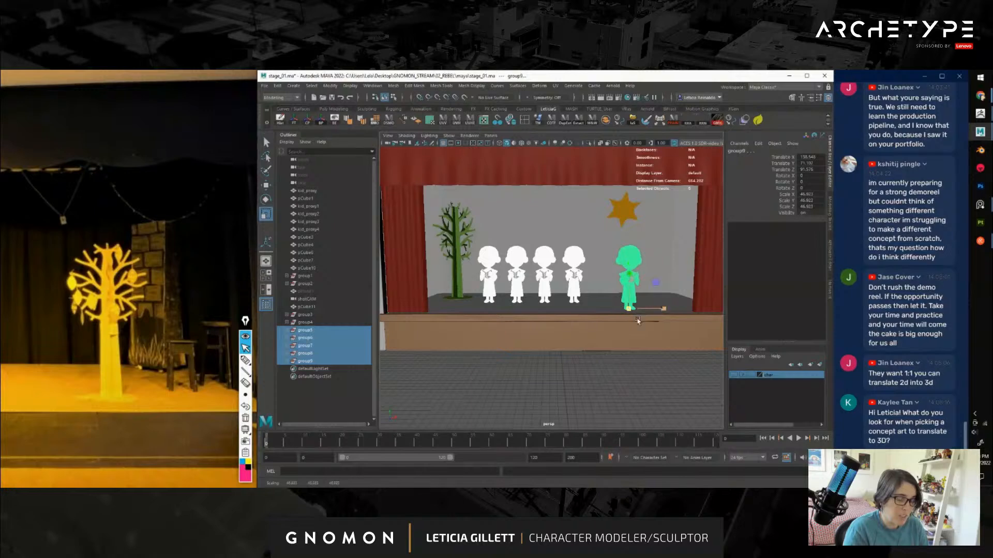
{"action": "left_click", "coordinate": [556, 358]}
Check the size of the boys on the stage from different distances and through the shotCAM camera
{"action": "scroll", "coordinate": [553, 357], "scroll_direction": "down", "scroll_amount": 7}
{"action": "left_click_drag", "start_coordinate": [554, 355], "coordinate": [579, 356], "text": "alt"}
{"action": "scroll", "coordinate": [536, 348], "scroll_direction": "up", "scroll_amount": 5}
{"action": "scroll", "coordinate": [565, 356], "scroll_direction": "up", "scroll_amount": 5}
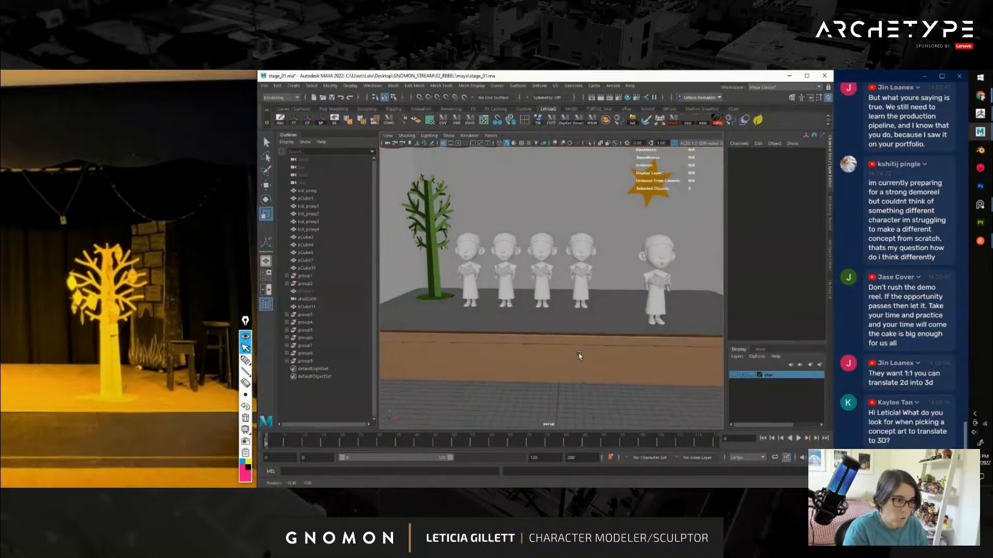
{"action": "scroll", "coordinate": [579, 356], "scroll_direction": "down", "scroll_amount": 10}
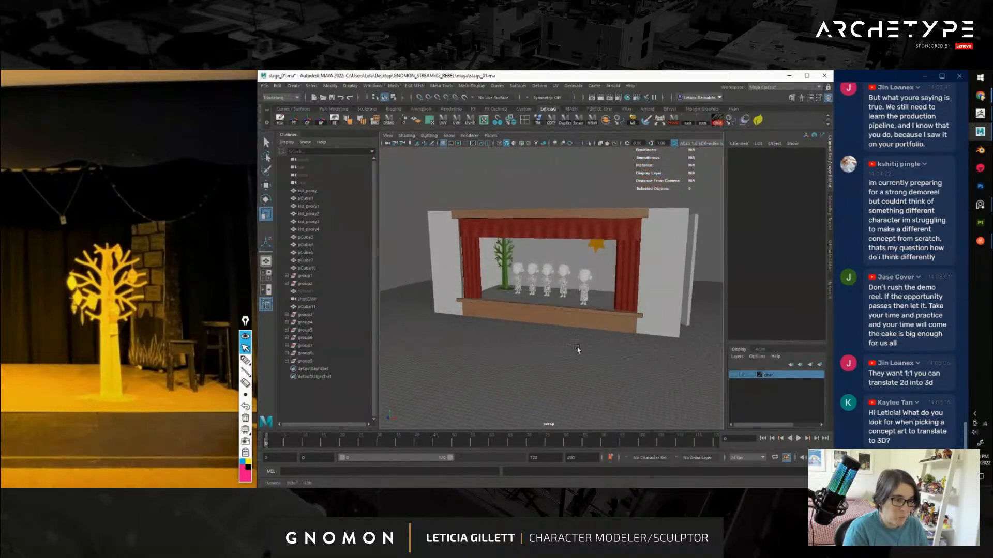
{"action": "scroll", "coordinate": [578, 350], "scroll_direction": "up", "scroll_amount": 5}
{"action": "left_click", "coordinate": [490, 135]}
{"action": "mouse_move", "coordinate": [548, 144]}
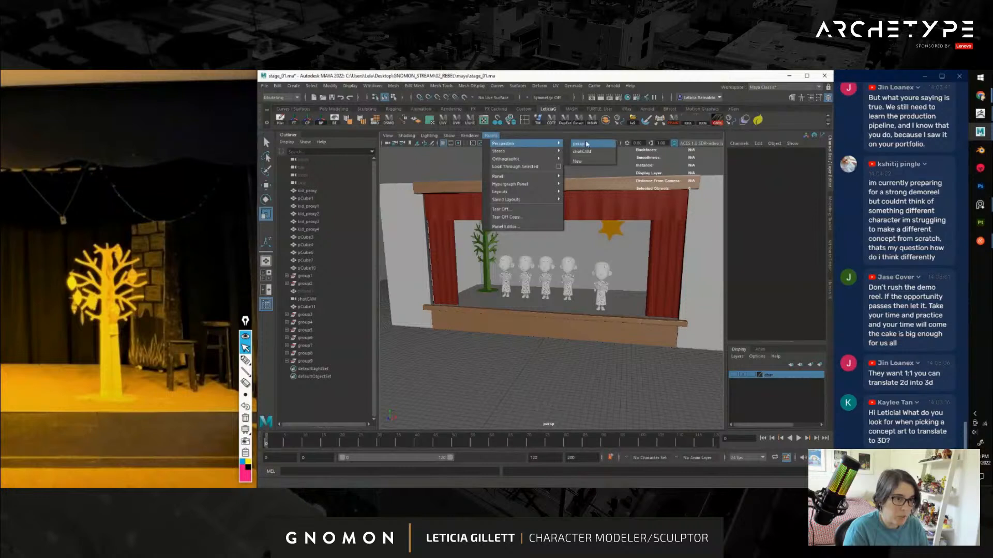
{"action": "left_click", "coordinate": [587, 143]}
{"action": "left_click", "coordinate": [490, 136]}
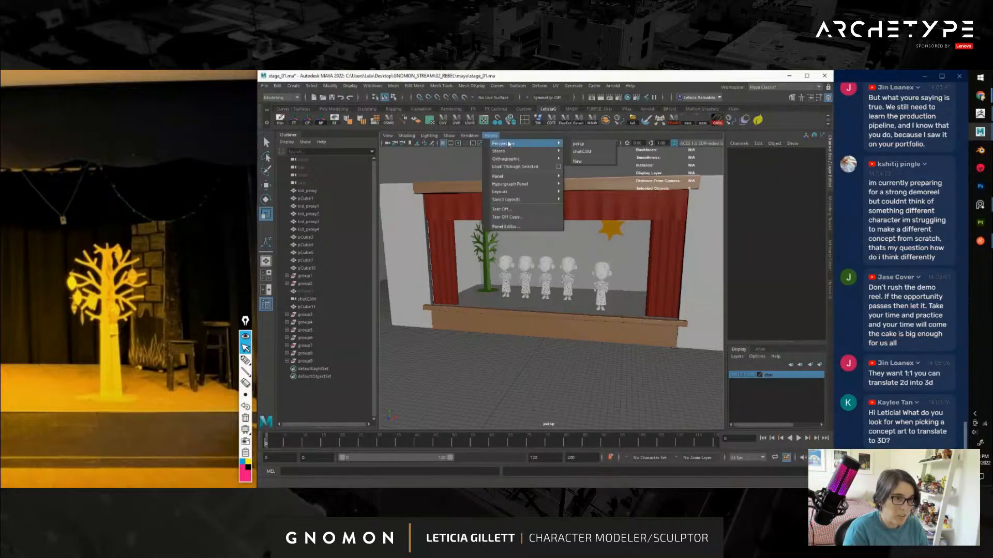
{"action": "left_click", "coordinate": [596, 151]}
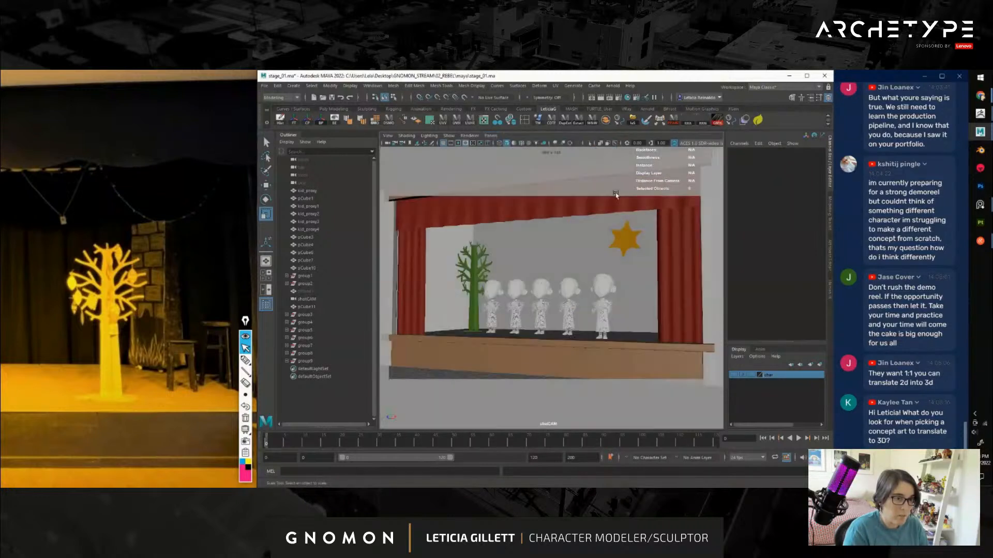
Rotate the separate boy nearest the stage front about 17 degrees around the vertical axis
{"action": "left_click", "coordinate": [305, 360]}
{"action": "key", "text": "e"}
{"action": "left_click_drag", "start_coordinate": [603, 335], "coordinate": [627, 350]}
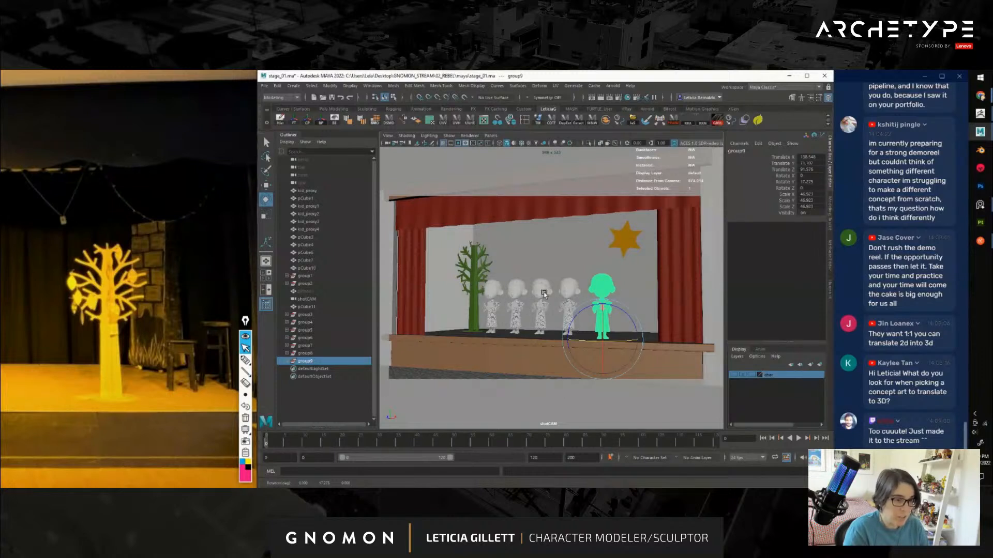
Return to the perspective view and examine the five boys on the stage from above and from the front
{"action": "key", "text": "space"}
{"action": "left_click_drag", "start_coordinate": [543, 293], "coordinate": [558, 274]}
{"action": "left_click_drag", "start_coordinate": [567, 315], "coordinate": [576, 338], "text": "alt"}
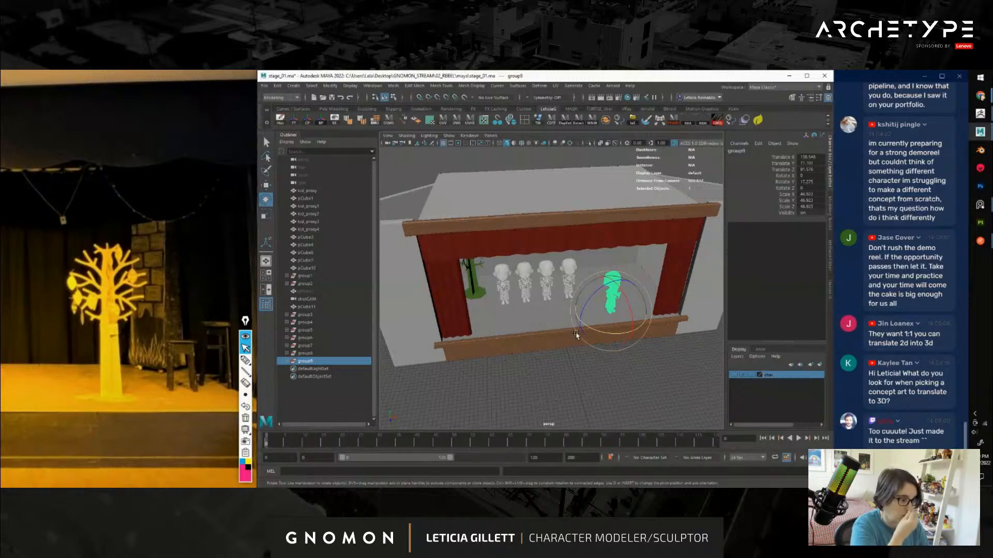
{"action": "left_click", "coordinate": [568, 382]}
{"action": "left_click_drag", "start_coordinate": [585, 391], "coordinate": [590, 357], "text": "alt"}
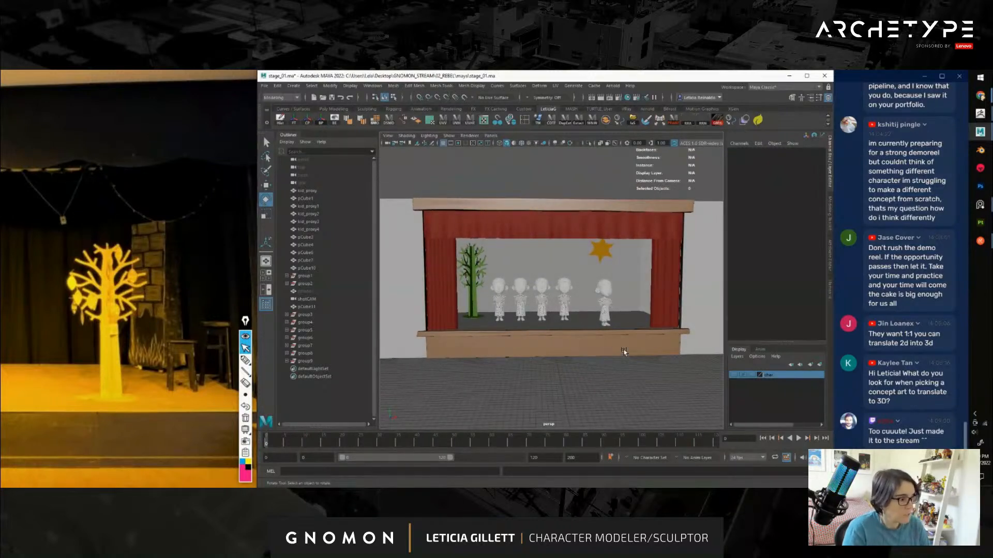
{"action": "mouse_move", "coordinate": [624, 351]}
{"action": "left_mouse_down", "text": "alt"}
{"action": "mouse_move", "coordinate": [610, 359]}
{"action": "mouse_move", "coordinate": [622, 358]}
{"action": "left_mouse_up", "text": "alt"}
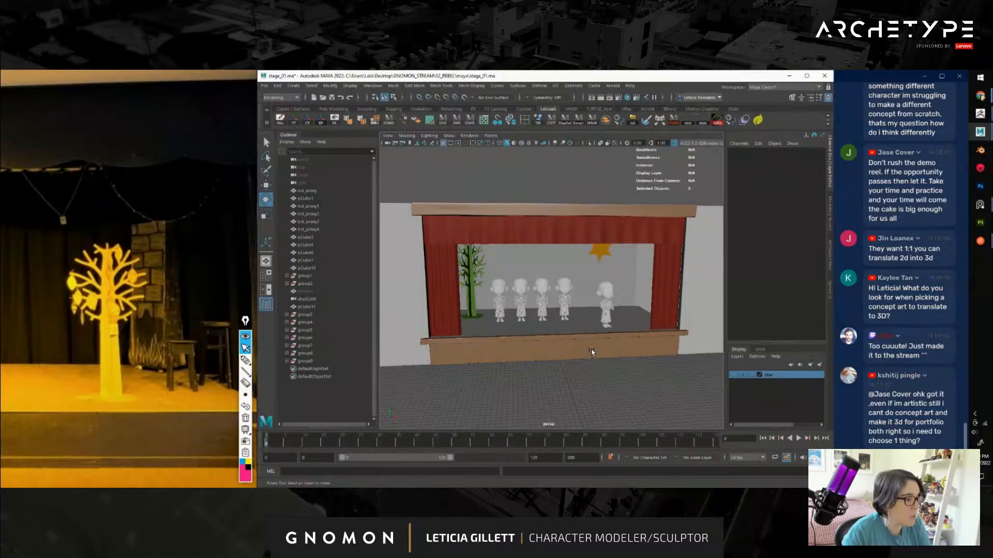
{"action": "left_click_drag", "start_coordinate": [619, 344], "coordinate": [558, 338], "text": "alt"}
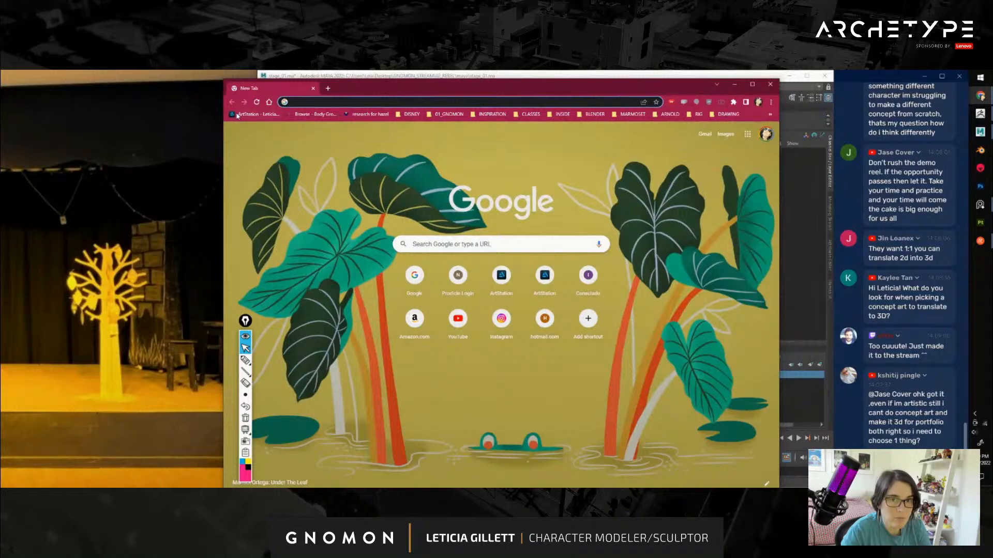
Switch to Chrome, open the artist's ArtStation portfolio and view the FUNERAL project's renders alongside the concept art
{"action": "left_click", "coordinate": [236, 115]}
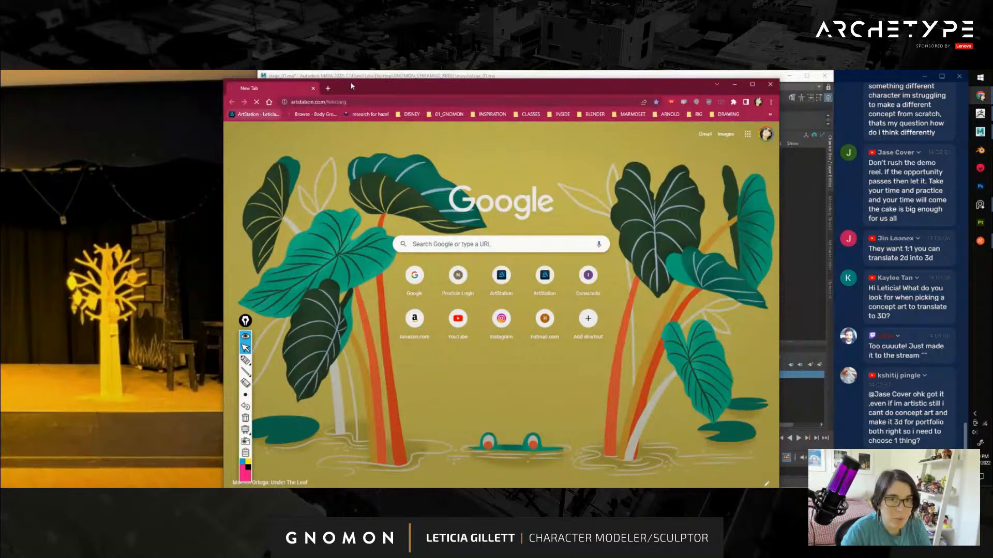
{"action": "left_click_drag", "start_coordinate": [521, 84], "coordinate": [568, 75]}
{"action": "scroll", "coordinate": [538, 298], "scroll_direction": "down", "scroll_amount": 15}
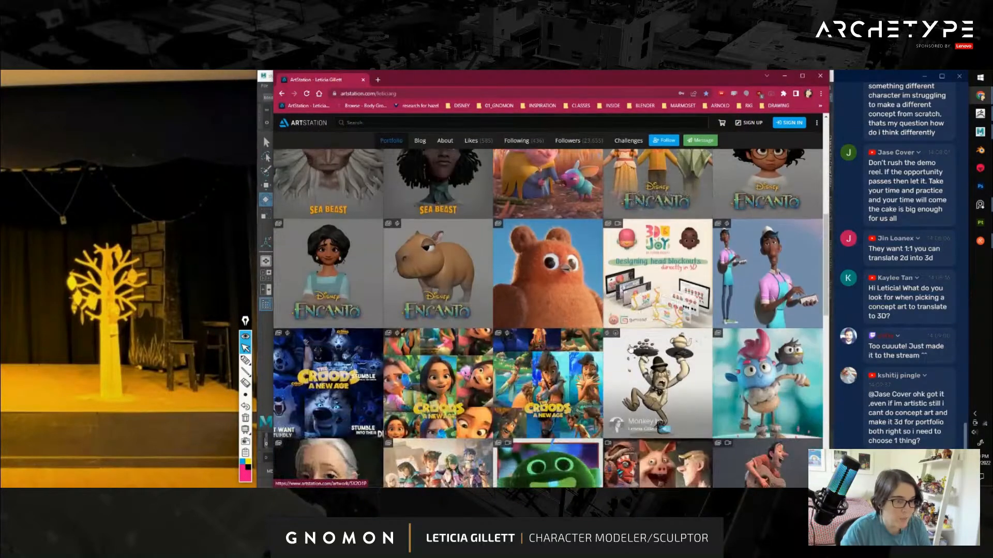
{"action": "scroll", "coordinate": [625, 354], "scroll_direction": "down", "scroll_amount": 2}
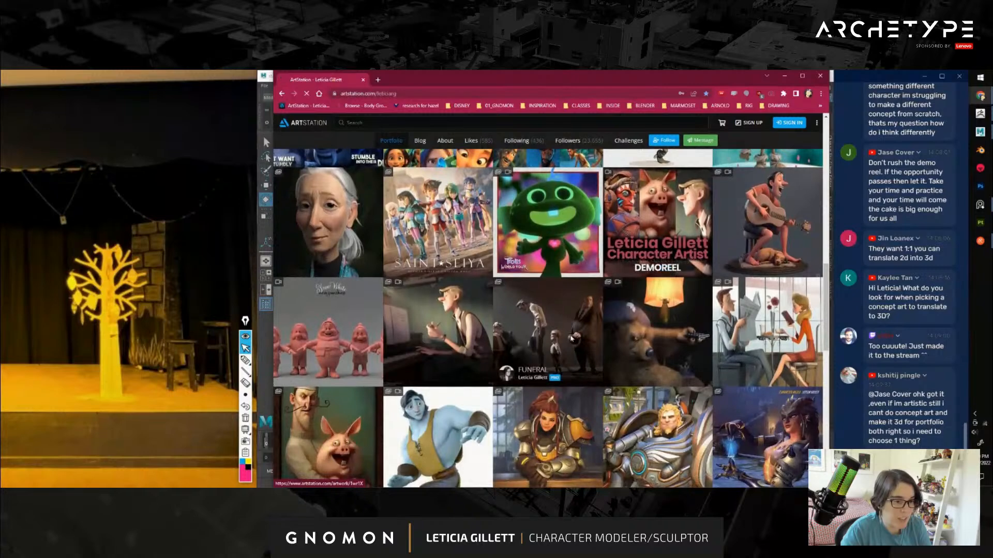
{"action": "left_click", "coordinate": [530, 355]}
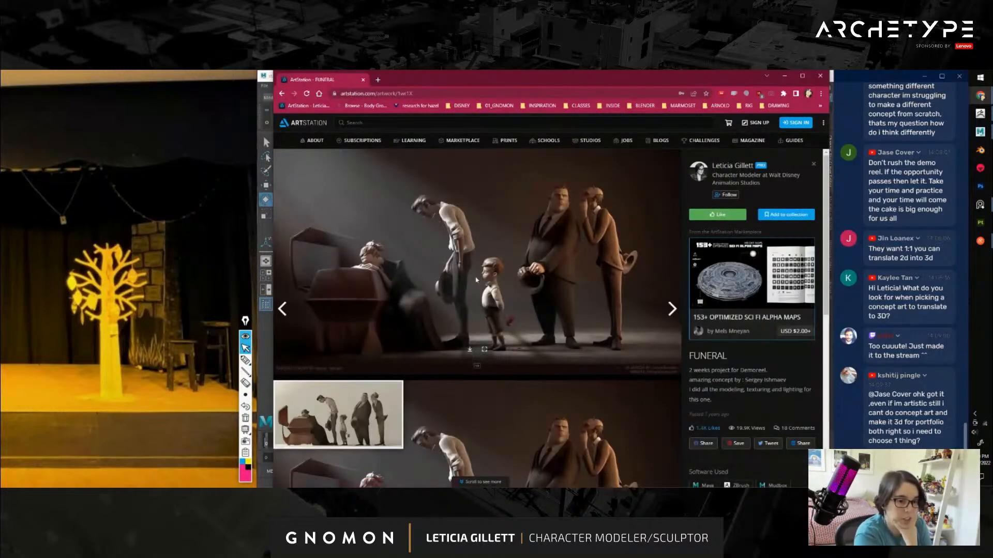
{"action": "scroll", "coordinate": [340, 329], "scroll_direction": "down", "scroll_amount": 3}
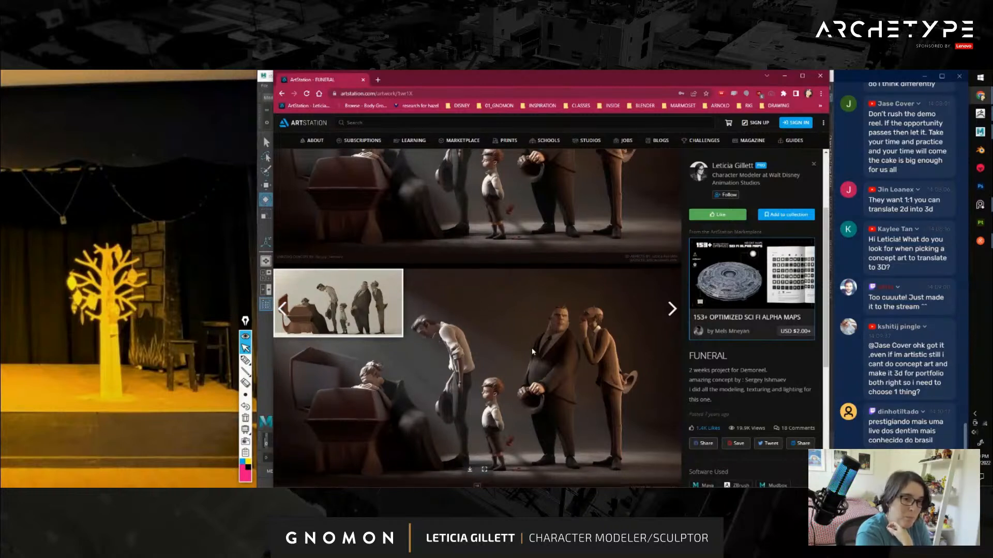
{"action": "scroll", "coordinate": [595, 290], "scroll_direction": "up", "scroll_amount": 2}
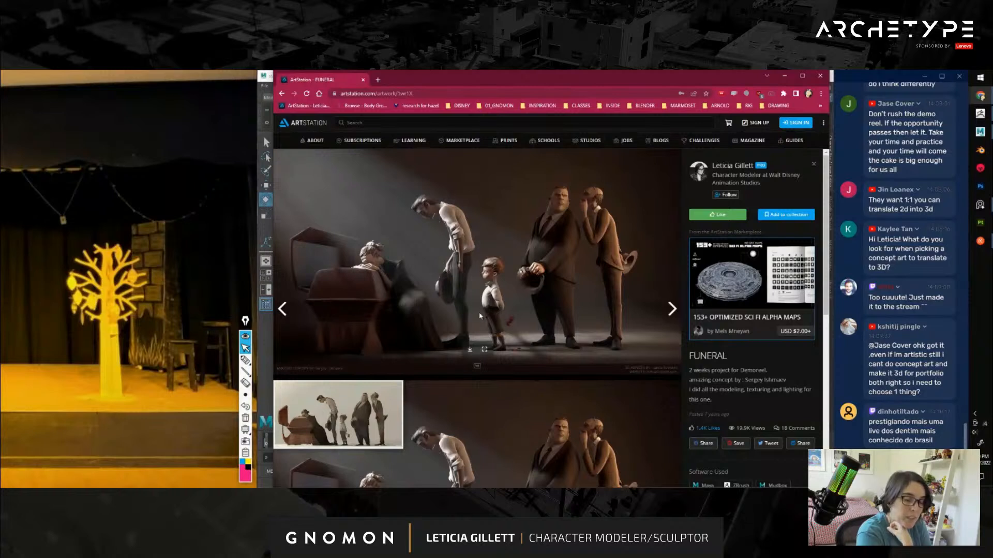
{"action": "scroll", "coordinate": [421, 372], "scroll_direction": "down", "scroll_amount": 1}
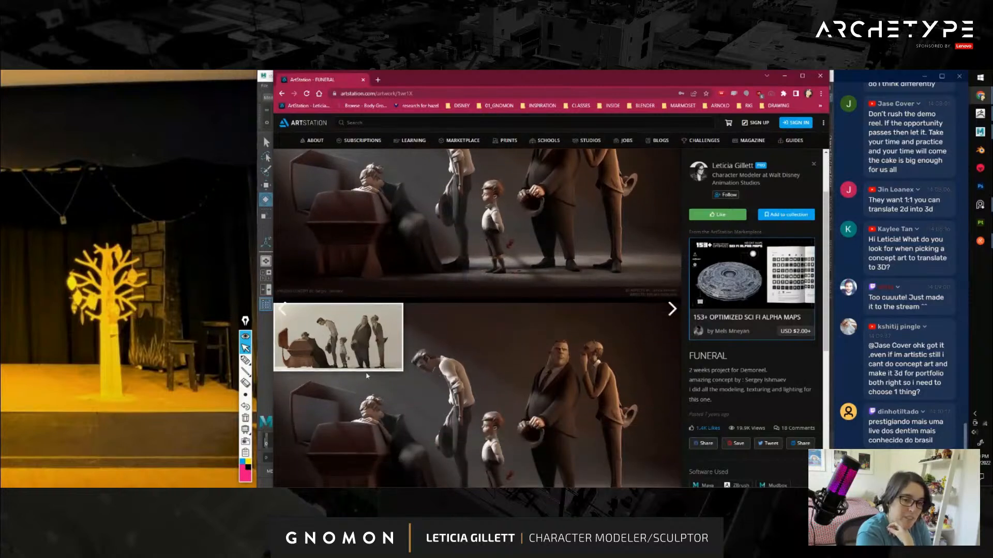
{"action": "scroll", "coordinate": [364, 376], "scroll_direction": "down", "scroll_amount": 2}
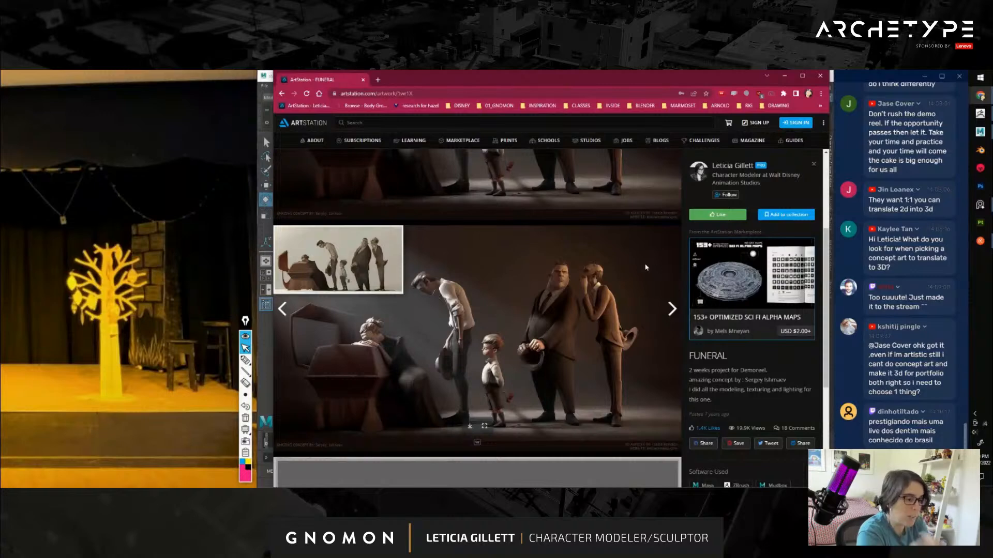
Return to the portfolio, open the MORNING FOG project and examine its renders, concept art and wireframe
{"action": "left_click", "coordinate": [729, 166]}
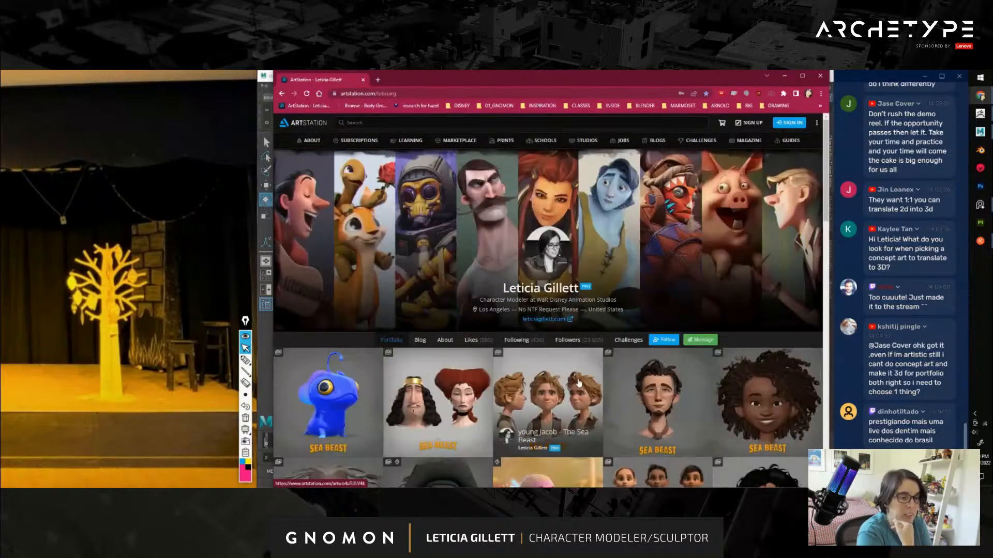
{"action": "scroll", "coordinate": [578, 383], "scroll_direction": "down", "scroll_amount": 8}
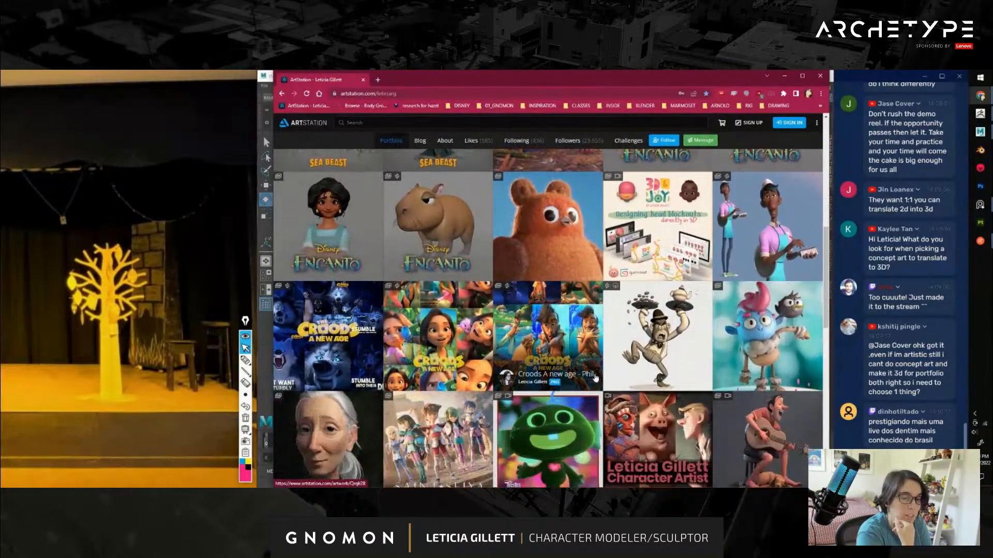
{"action": "scroll", "coordinate": [595, 378], "scroll_direction": "down", "scroll_amount": 5}
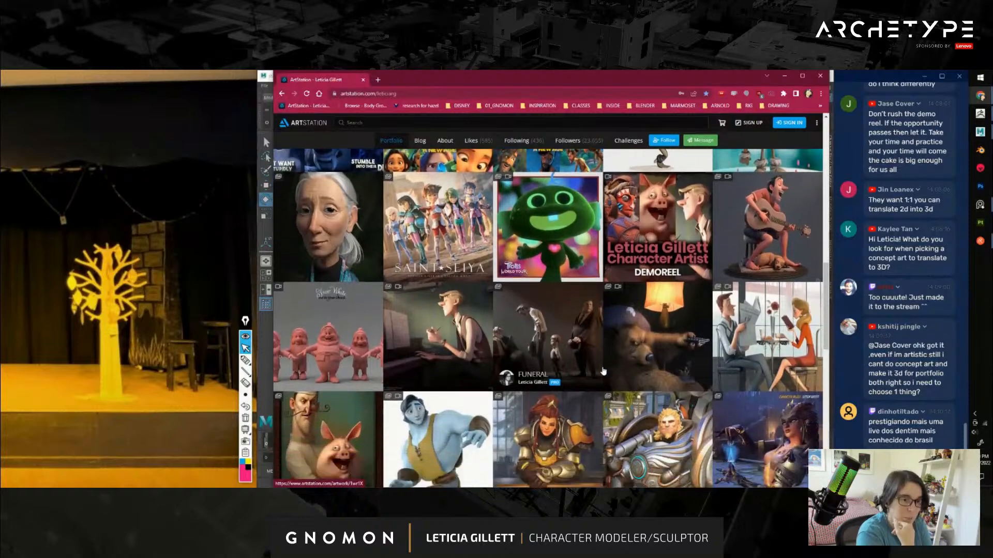
{"action": "scroll", "coordinate": [603, 370], "scroll_direction": "down", "scroll_amount": 2}
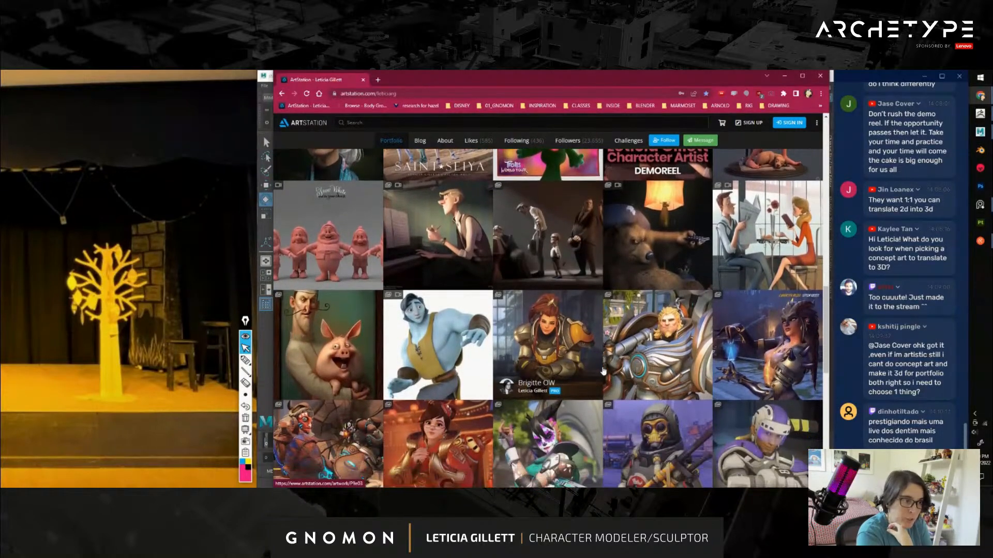
{"action": "left_click", "coordinate": [602, 329]}
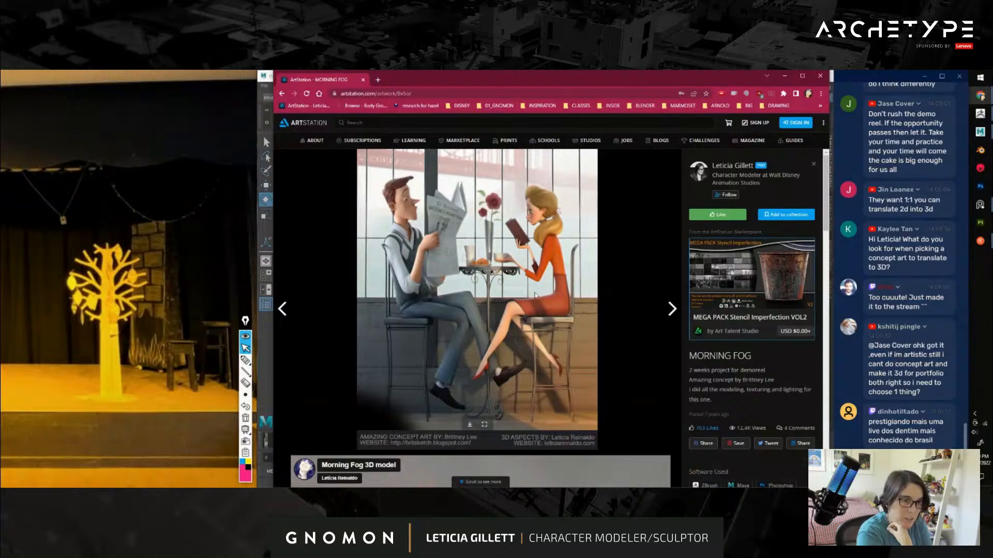
{"action": "scroll", "coordinate": [535, 294], "scroll_direction": "down", "scroll_amount": 10}
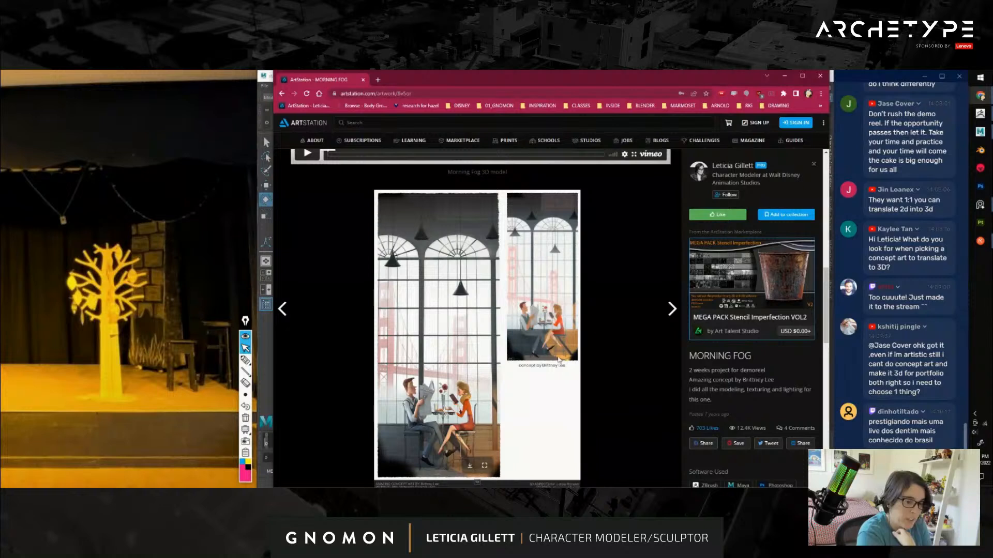
{"action": "scroll", "coordinate": [571, 330], "scroll_direction": "down", "scroll_amount": 1}
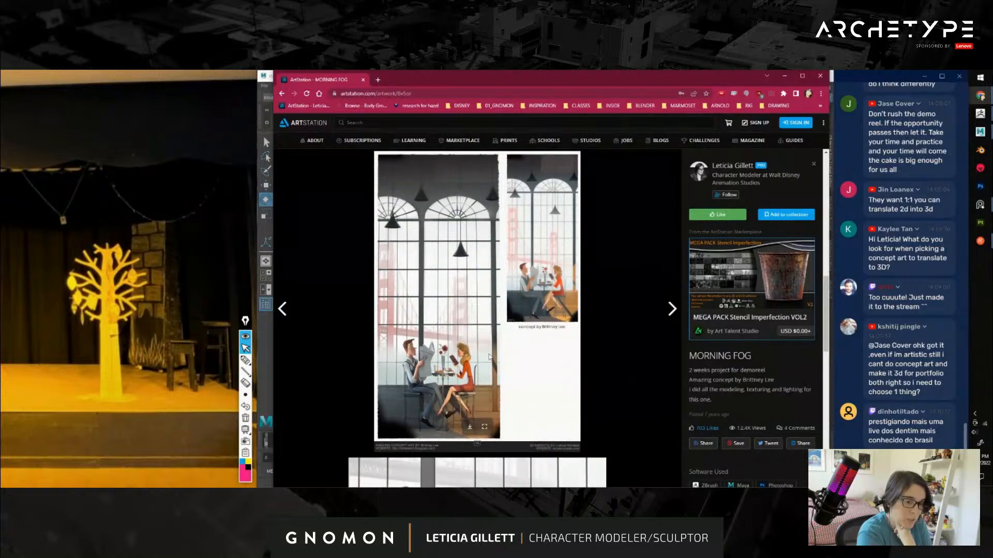
{"action": "scroll", "coordinate": [490, 357], "scroll_direction": "down", "scroll_amount": 1}
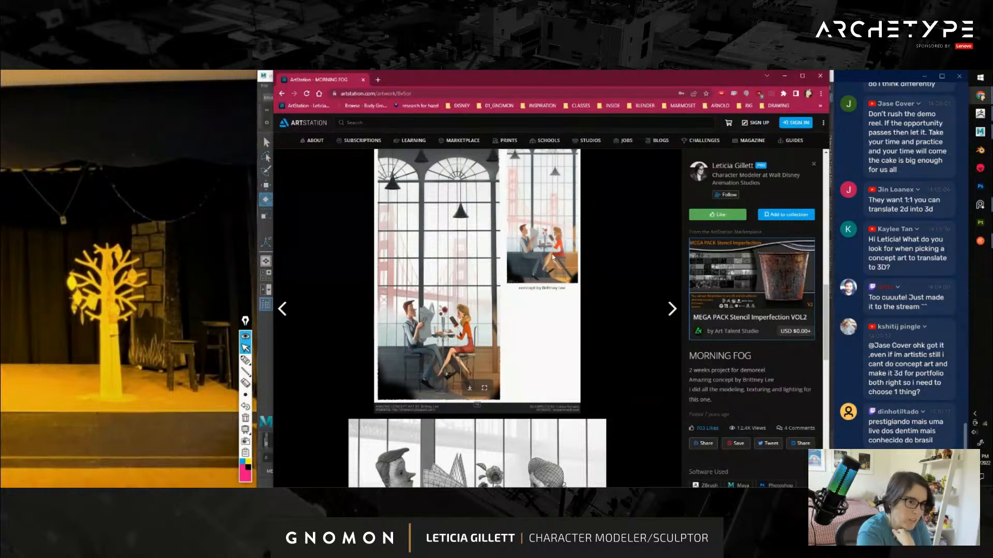
{"action": "scroll", "coordinate": [428, 362], "scroll_direction": "down", "scroll_amount": 5}
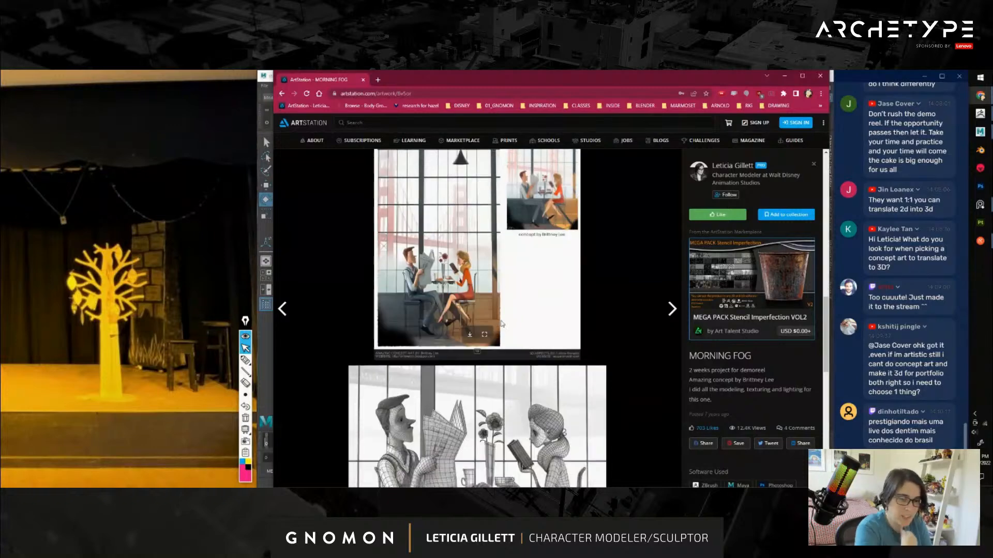
{"action": "scroll", "coordinate": [563, 319], "scroll_direction": "up", "scroll_amount": 3}
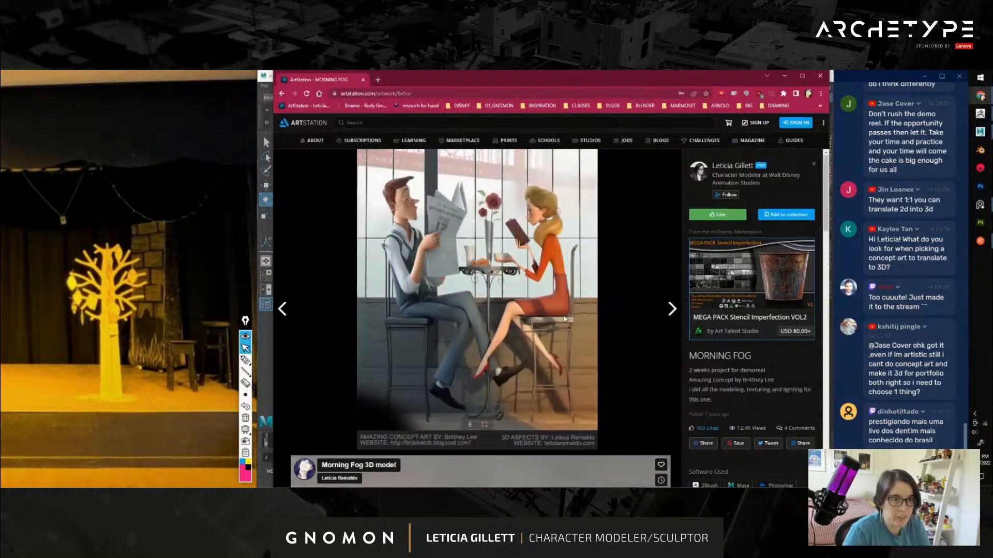
Annotate the MORNING FOG render with a freehand dividing line between the two characters and a curved arrow towards each head
{"action": "left_click", "coordinate": [245, 360]}
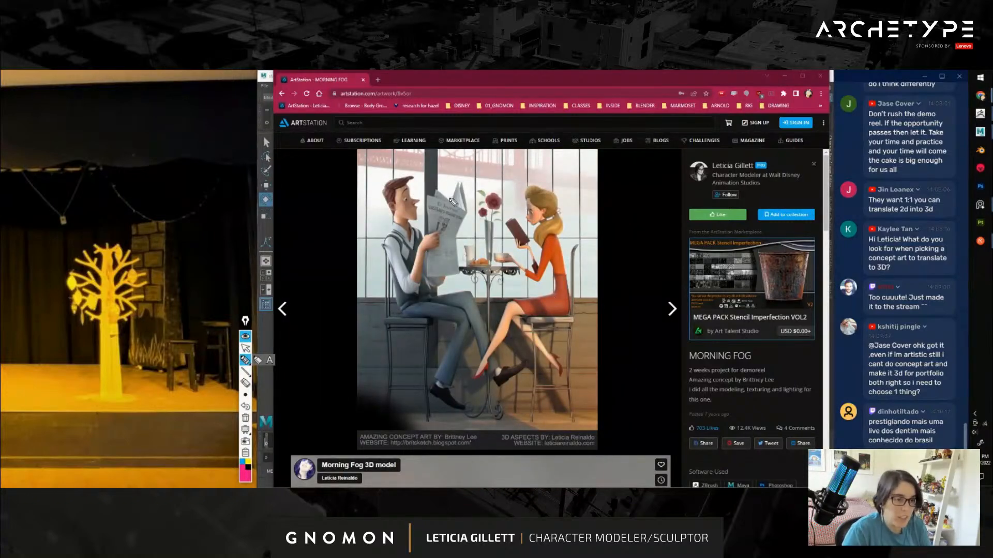
{"action": "left_click_drag", "start_coordinate": [546, 441], "coordinate": [496, 379]}
{"action": "left_click_drag", "start_coordinate": [475, 275], "coordinate": [474, 123]}
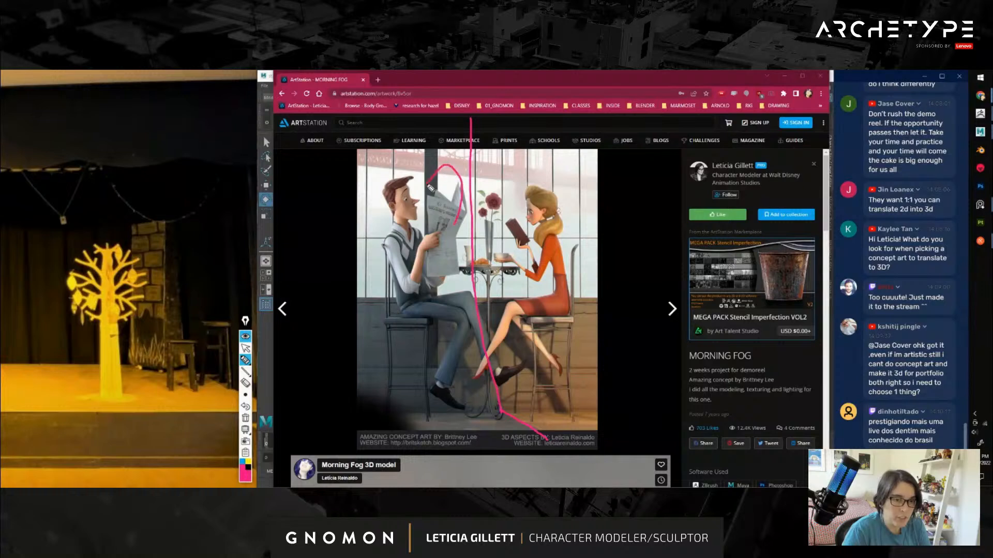
{"action": "left_click_drag", "start_coordinate": [511, 206], "coordinate": [547, 185]}
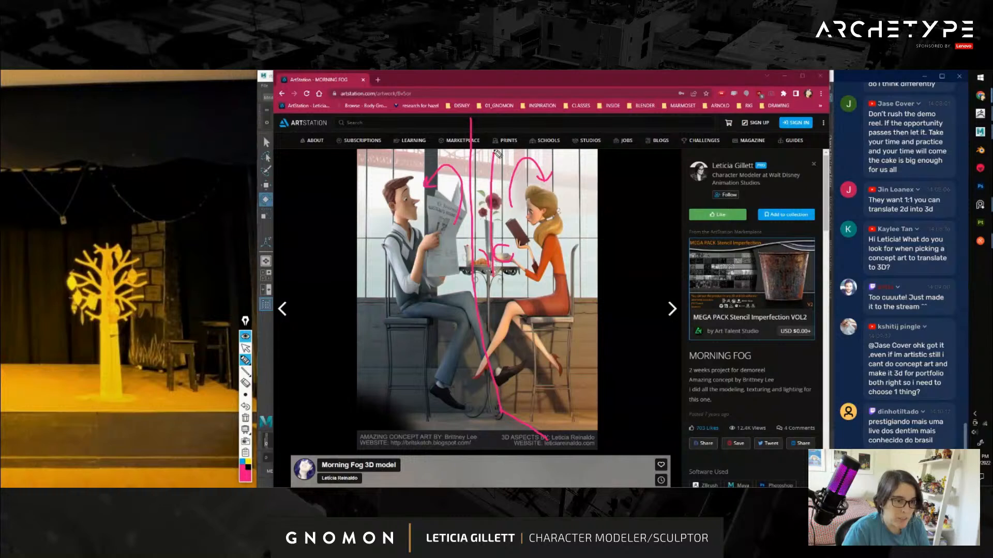
Add another vertical dividing line between the two characters on the MORNING FOG render and clear all annotations
{"action": "left_click_drag", "start_coordinate": [495, 136], "coordinate": [493, 311]}
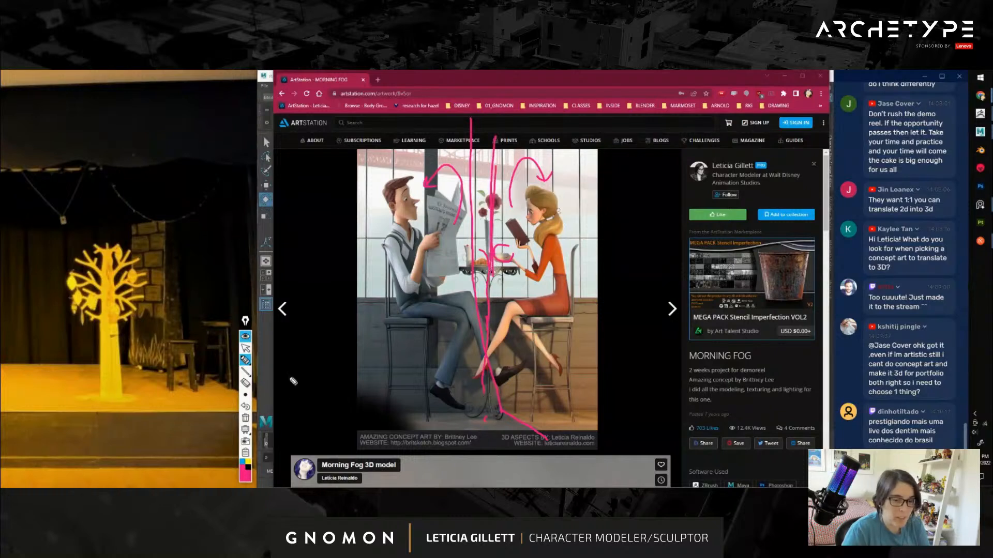
{"action": "left_click", "coordinate": [245, 418]}
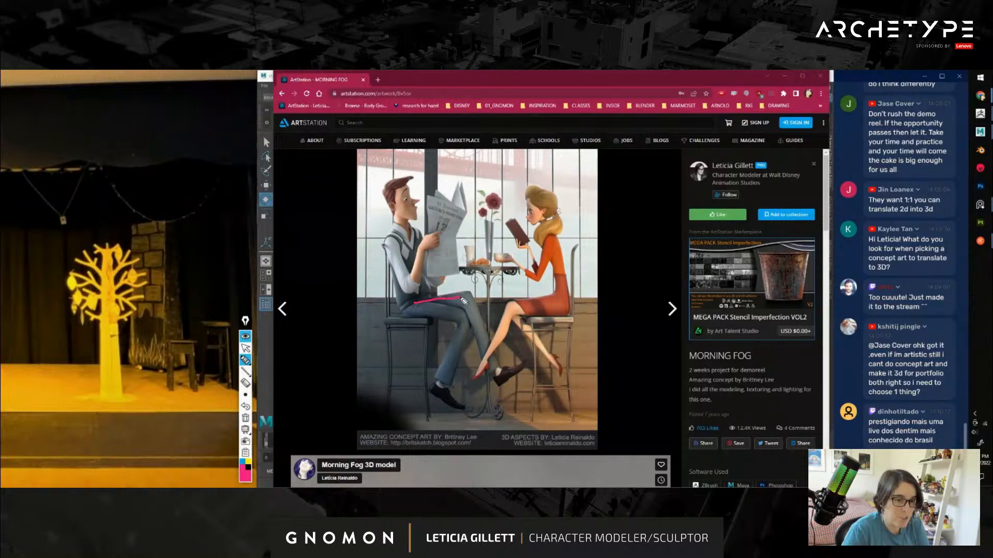
Trace both characters' legs, circle their heads and crossed legs, and draw an arrow pointing at the woman's back
{"action": "left_click_drag", "start_coordinate": [572, 298], "coordinate": [503, 313]}
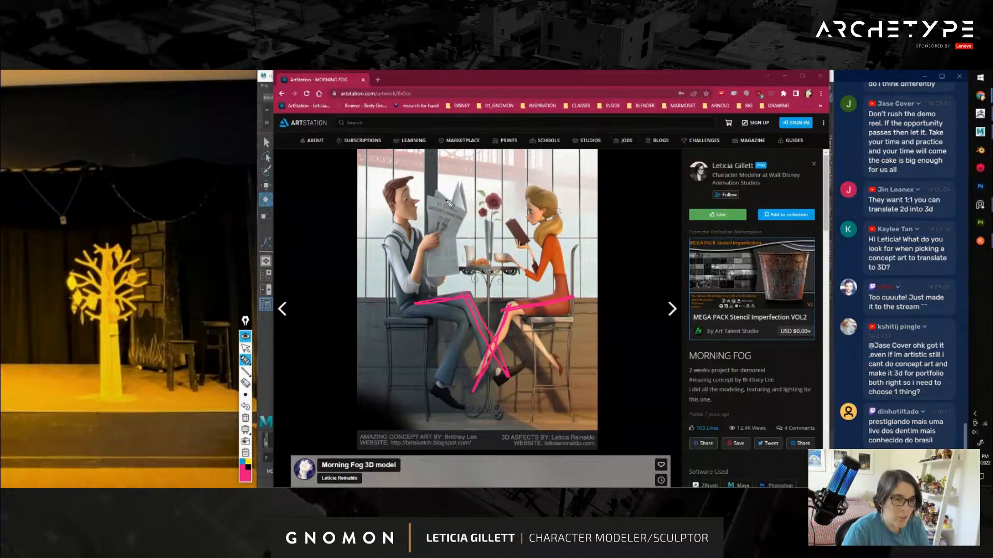
{"action": "left_click_drag", "start_coordinate": [448, 204], "coordinate": [440, 266]}
{"action": "mouse_move", "coordinate": [569, 187]}
{"action": "left_mouse_down"}
{"action": "mouse_move", "coordinate": [543, 259]}
{"action": "mouse_move", "coordinate": [567, 185]}
{"action": "left_mouse_up"}
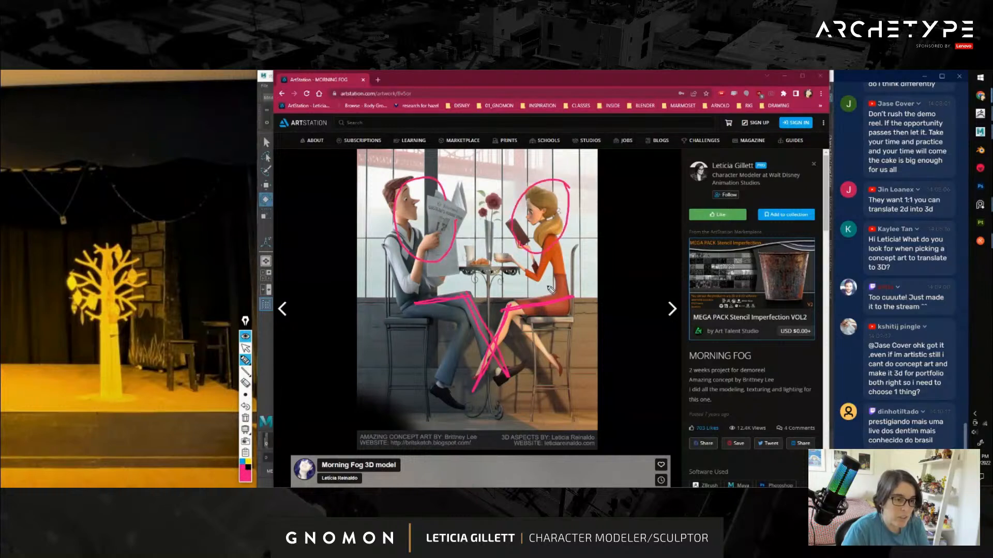
{"action": "mouse_move", "coordinate": [499, 327]}
{"action": "left_mouse_down"}
{"action": "mouse_move", "coordinate": [455, 362]}
{"action": "mouse_move", "coordinate": [496, 395]}
{"action": "mouse_move", "coordinate": [509, 334]}
{"action": "left_mouse_up"}
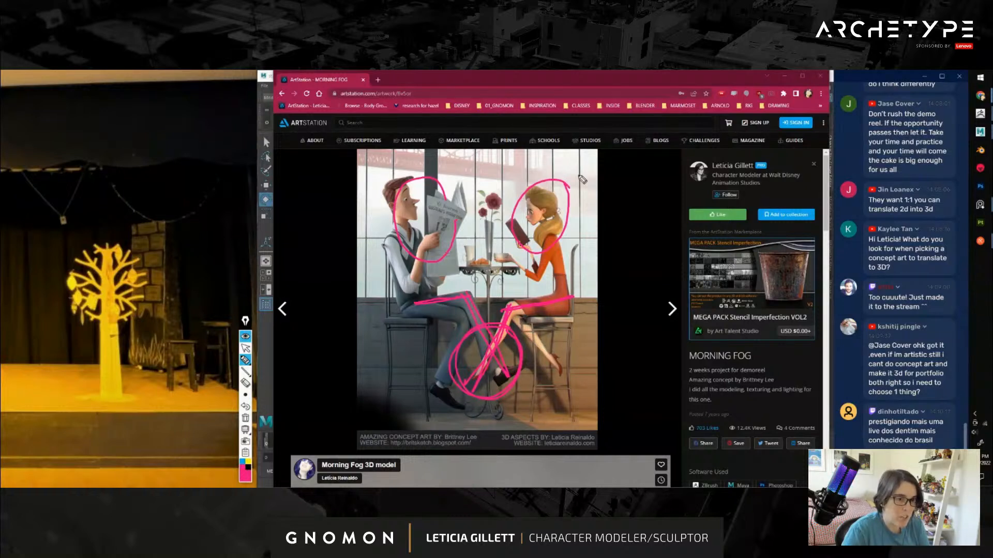
{"action": "mouse_move", "coordinate": [632, 236]}
{"action": "left_mouse_down"}
{"action": "mouse_move", "coordinate": [580, 277]}
{"action": "mouse_move", "coordinate": [608, 273]}
{"action": "left_mouse_up"}
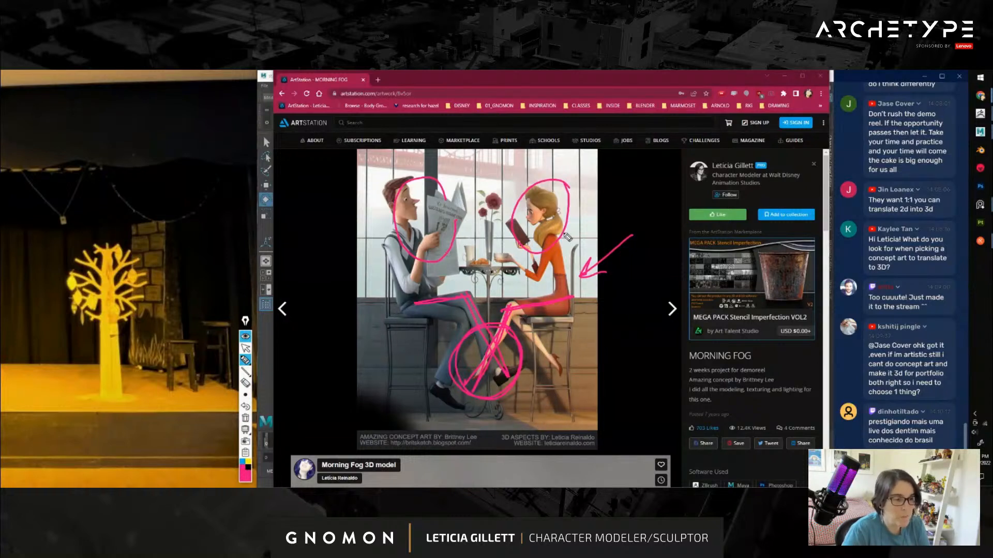
Clear the annotations, leave drawing mode and switch from Chrome back to Maya
{"action": "left_click", "coordinate": [245, 417]}
{"action": "left_click", "coordinate": [245, 348]}
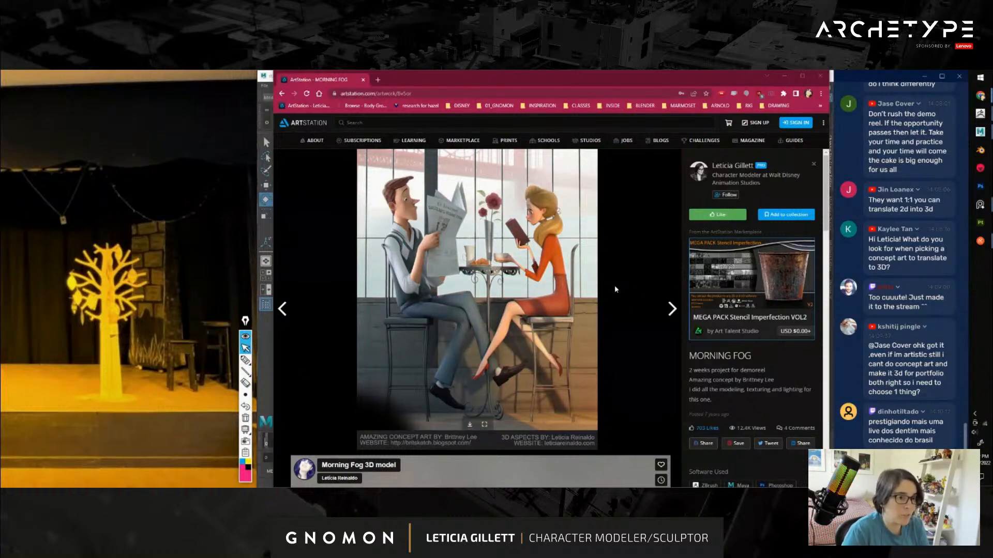
{"action": "left_click", "coordinate": [785, 77]}
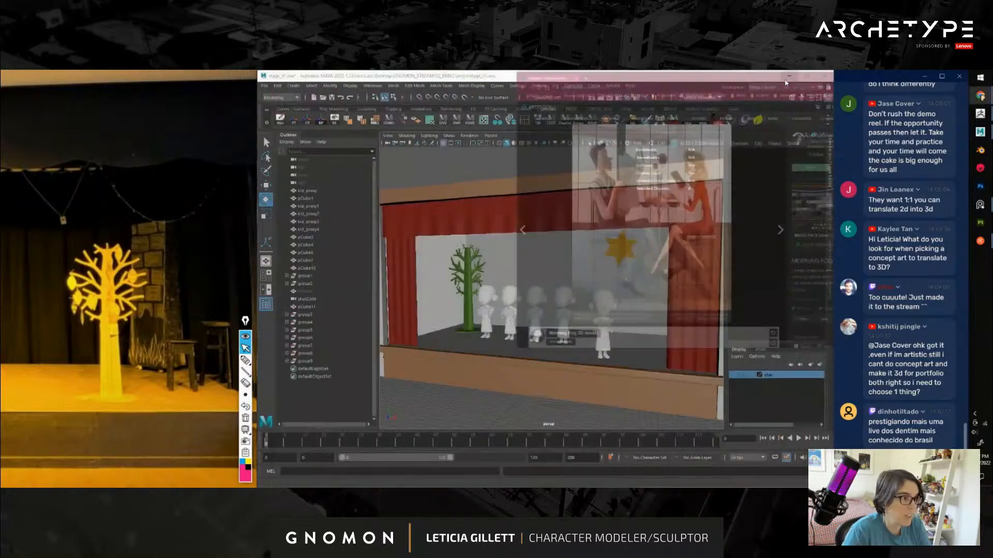
Select the five boy groups, group5 through group9, in the stage scene and isolate them in the viewport
{"action": "left_click_drag", "start_coordinate": [521, 177], "coordinate": [538, 320], "text": "alt"}
{"action": "middle_click_drag", "start_coordinate": [538, 321], "coordinate": [544, 288], "text": "alt"}
{"action": "right_click_drag", "start_coordinate": [544, 287], "coordinate": [564, 296], "text": "alt"}
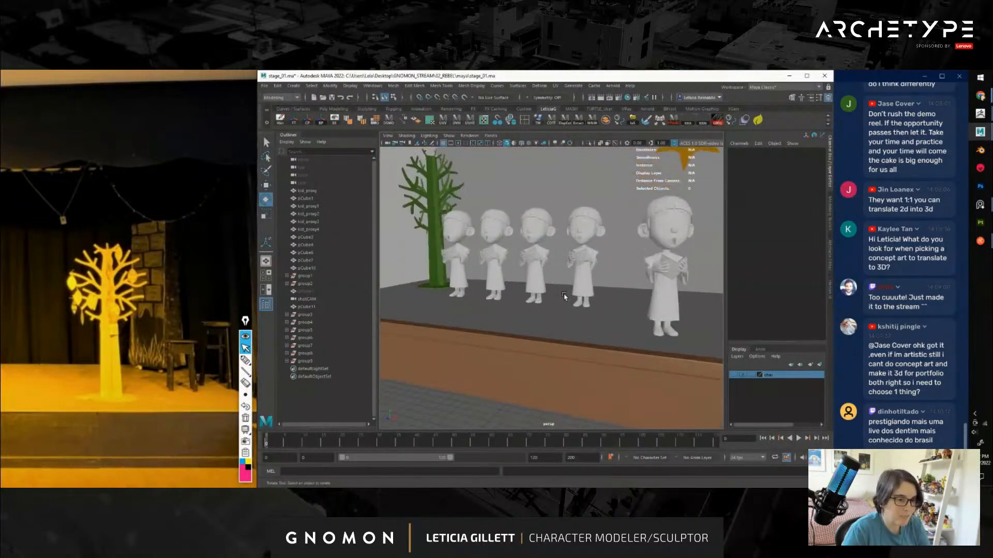
{"action": "left_click", "coordinate": [470, 237]}
{"action": "left_click", "coordinate": [501, 239], "text": "shift"}
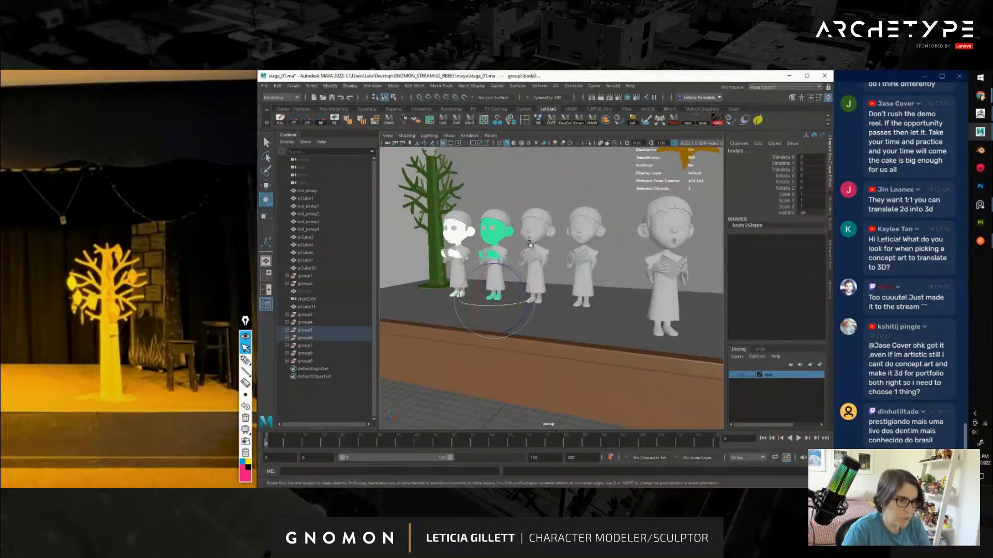
{"action": "left_click_drag", "start_coordinate": [554, 237], "coordinate": [413, 334], "text": "alt"}
{"action": "left_click", "coordinate": [309, 333]}
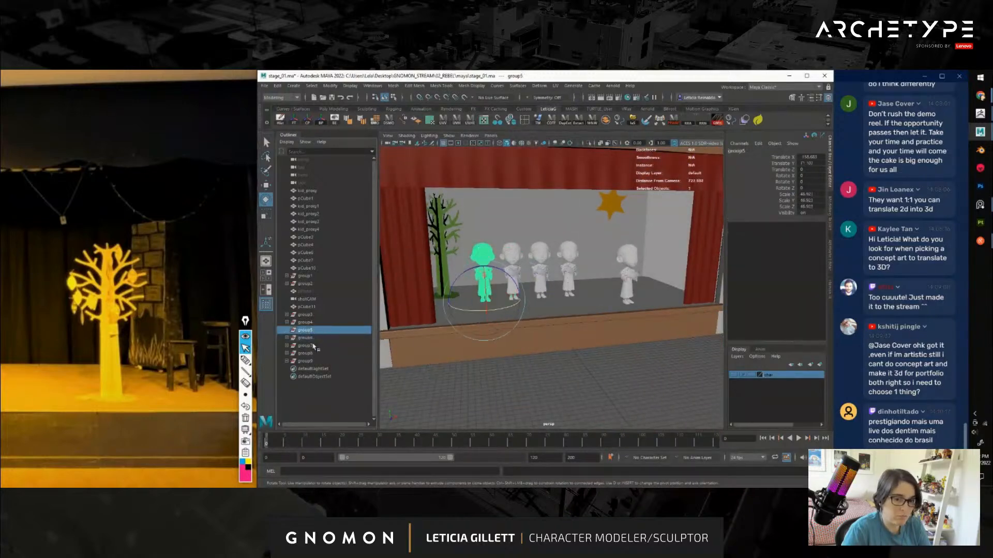
{"action": "left_click", "coordinate": [312, 361], "text": "shift"}
{"action": "left_click", "coordinate": [589, 143]}
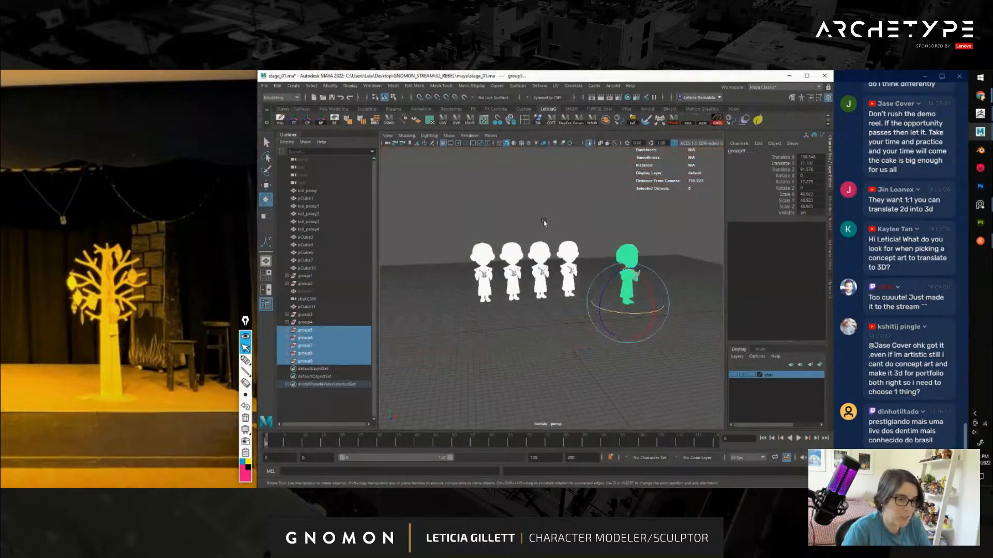
Select all meshes of the isolated boys, examine the figures up close and show the full stage again
{"action": "left_click", "coordinate": [523, 224]}
{"action": "left_click_drag", "start_coordinate": [451, 220], "coordinate": [689, 281]}
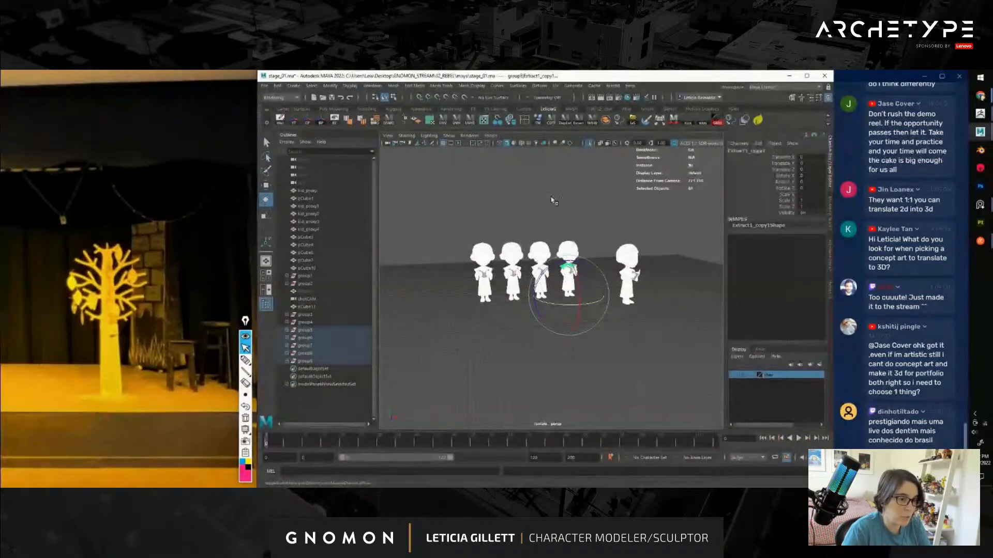
{"action": "left_click", "coordinate": [590, 228]}
{"action": "left_click_drag", "start_coordinate": [631, 284], "coordinate": [572, 270], "text": "alt"}
{"action": "scroll", "coordinate": [574, 293], "scroll_direction": "up", "scroll_amount": 5}
{"action": "scroll", "coordinate": [574, 296], "scroll_direction": "up", "scroll_amount": 5}
{"action": "scroll", "coordinate": [583, 296], "scroll_direction": "down", "scroll_amount": 8}
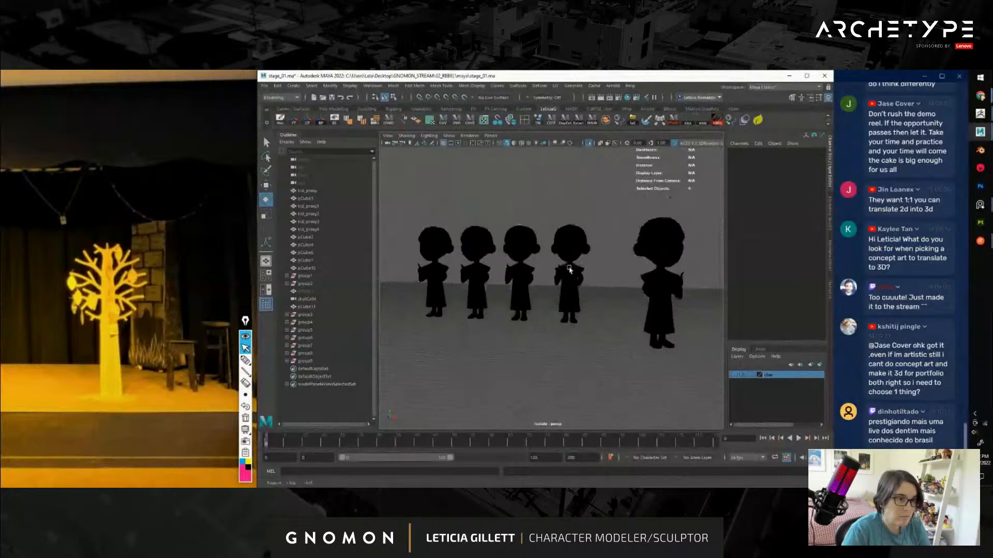
{"action": "left_click", "coordinate": [589, 143]}
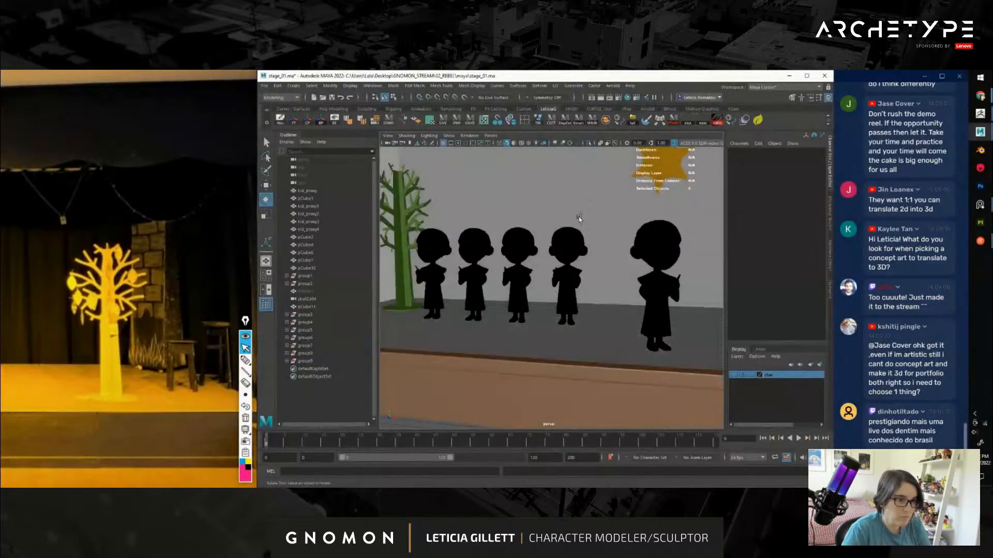
Undo the recent isolation and selection changes on the boys, then clear the selection
{"action": "left_click_drag", "start_coordinate": [569, 201], "coordinate": [622, 220], "text": "alt"}
{"action": "key", "text": "ctrl+z"}
{"action": "key", "text": "ctrl+z"}
{"action": "key", "text": "ctrl+z"}
{"action": "key", "text": "ctrl+z"}
{"action": "key", "text": "ctrl+z"}
{"action": "key", "text": "ctrl+z"}
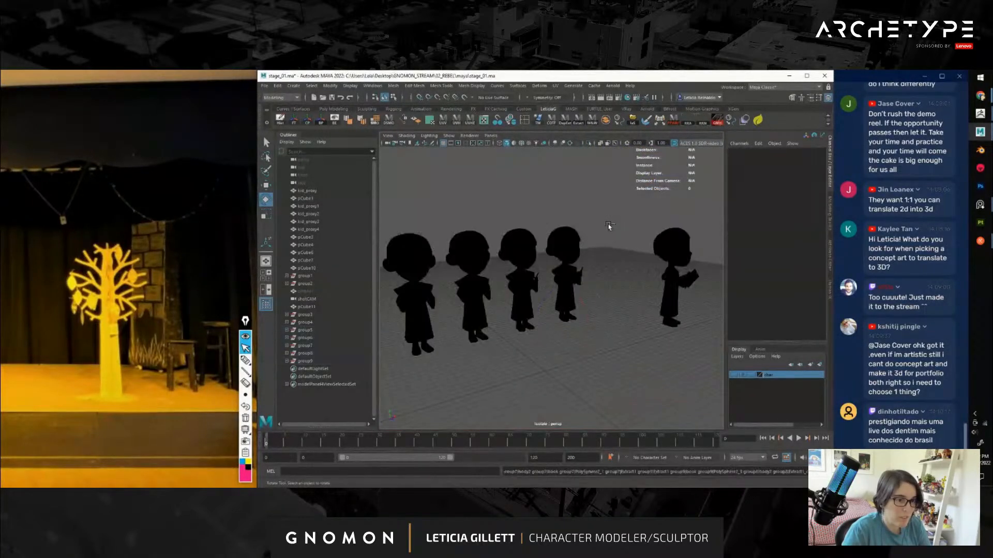
{"action": "key", "text": "ctrl+z"}
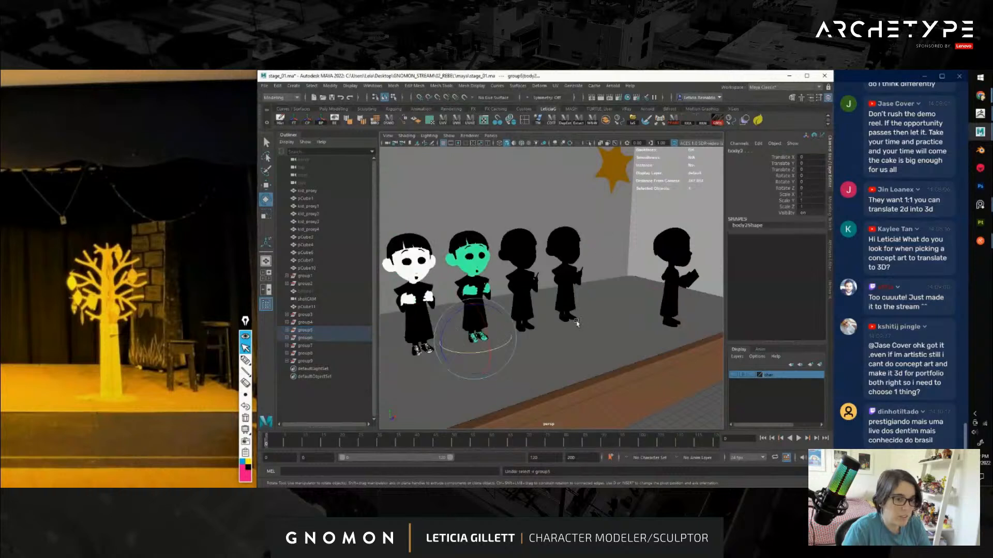
{"action": "right_click_drag", "start_coordinate": [608, 226], "coordinate": [585, 317], "text": "alt"}
{"action": "left_click", "coordinate": [632, 354]}
{"action": "left_click_drag", "start_coordinate": [632, 354], "coordinate": [592, 392], "text": "alt"}
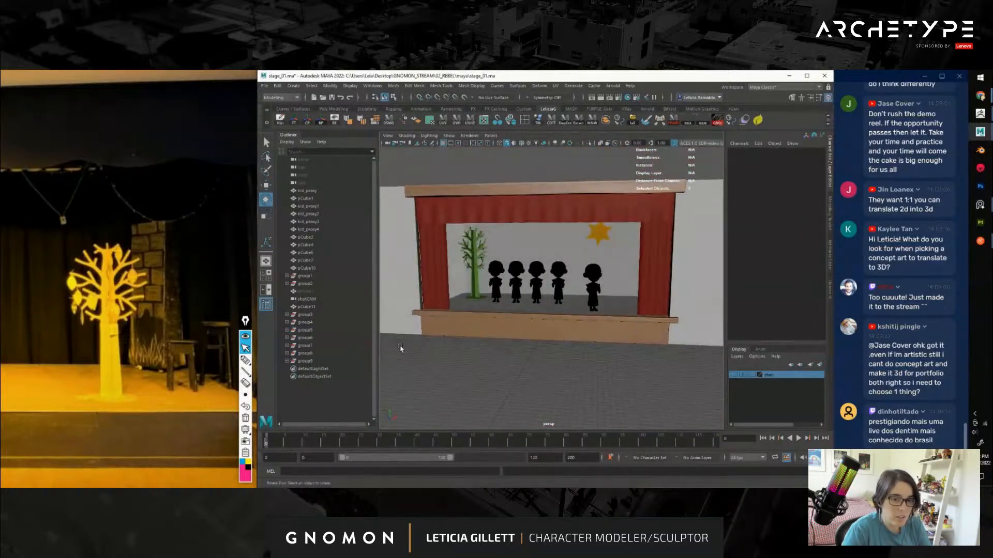
Isolate group5 through group9, restore the boys' light grey shading and bring the whole stage back into view
{"action": "left_click", "coordinate": [305, 330]}
{"action": "left_click", "coordinate": [305, 361], "text": "shift"}
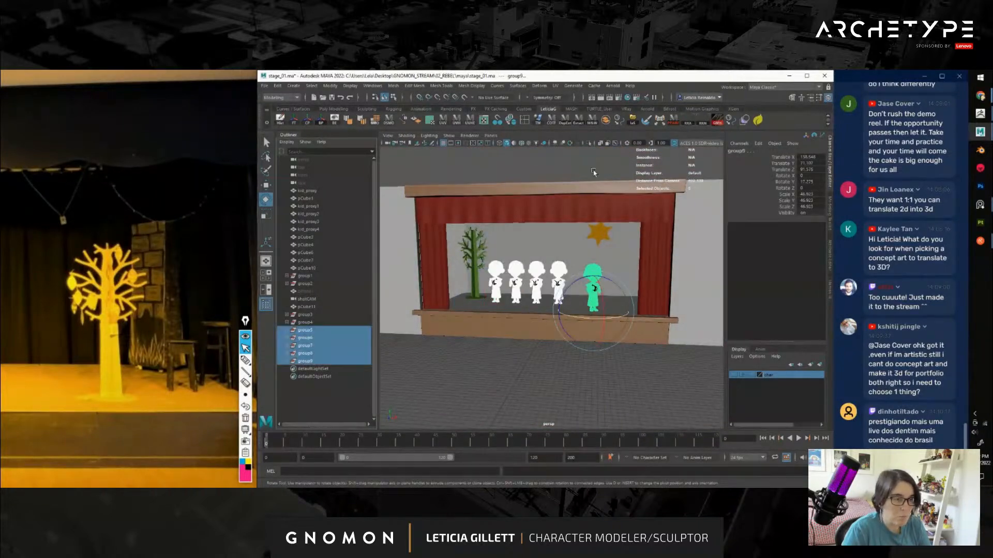
{"action": "left_click", "coordinate": [588, 143]}
{"action": "left_click", "coordinate": [635, 332]}
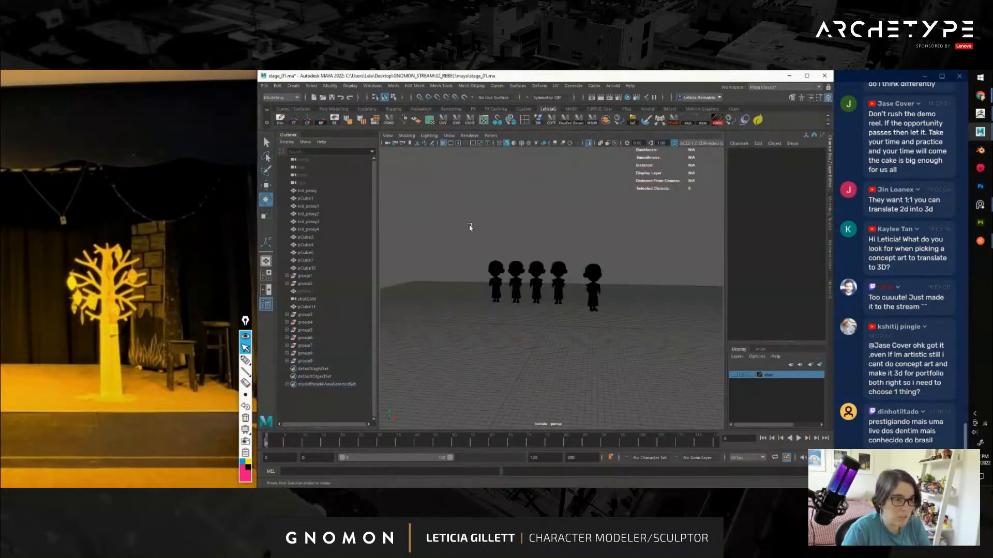
{"action": "key", "text": "ctrl+z"}
{"action": "left_click", "coordinate": [673, 123]}
{"action": "left_click", "coordinate": [656, 255]}
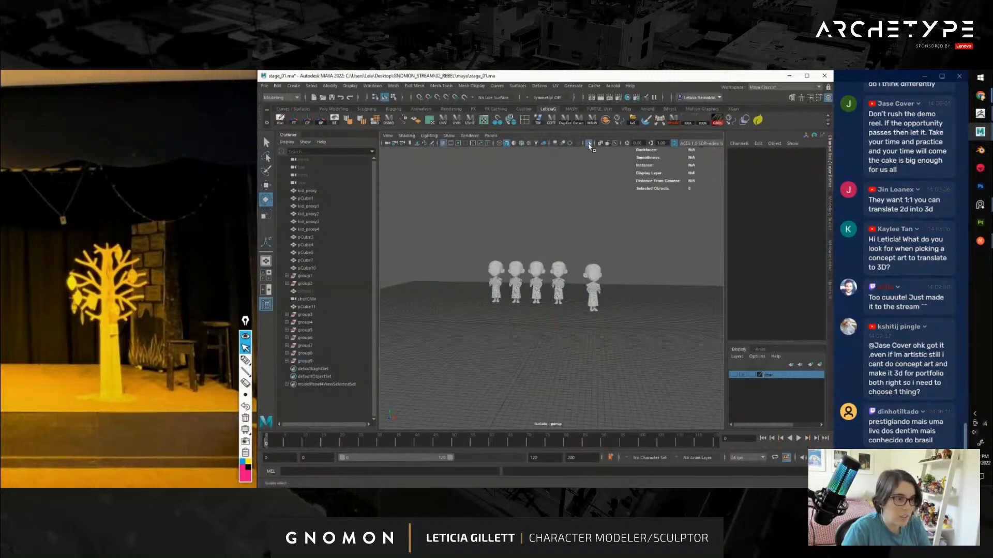
{"action": "left_click", "coordinate": [588, 144]}
Examine the arrangement of the boys, tree and sun on the stage from the front, both close up and far away
{"action": "right_click_drag", "start_coordinate": [521, 331], "coordinate": [551, 361], "text": "alt"}
{"action": "left_click_drag", "start_coordinate": [552, 362], "coordinate": [580, 355], "text": "alt"}
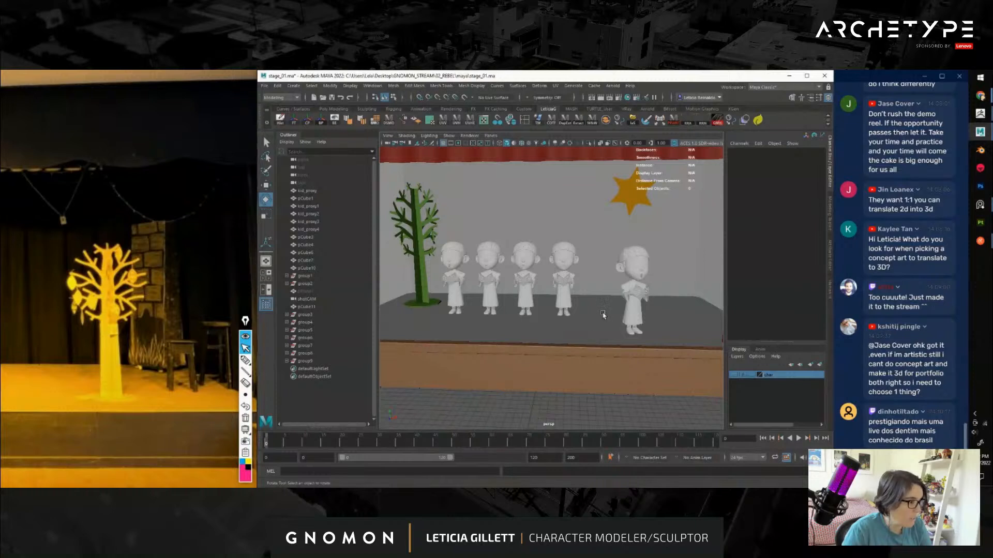
{"action": "left_click_drag", "start_coordinate": [591, 320], "coordinate": [603, 336], "text": "alt"}
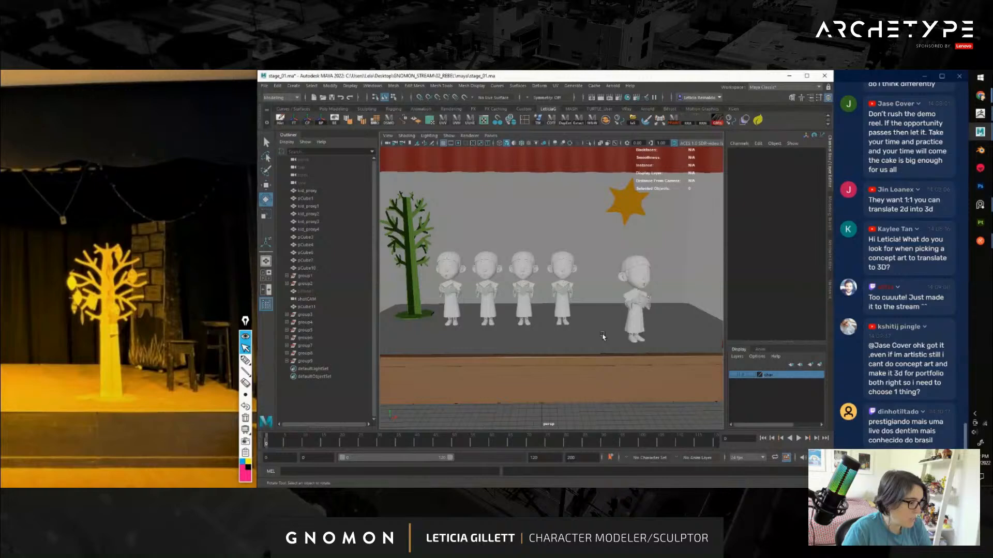
{"action": "scroll", "coordinate": [602, 336], "scroll_direction": "down", "scroll_amount": 6}
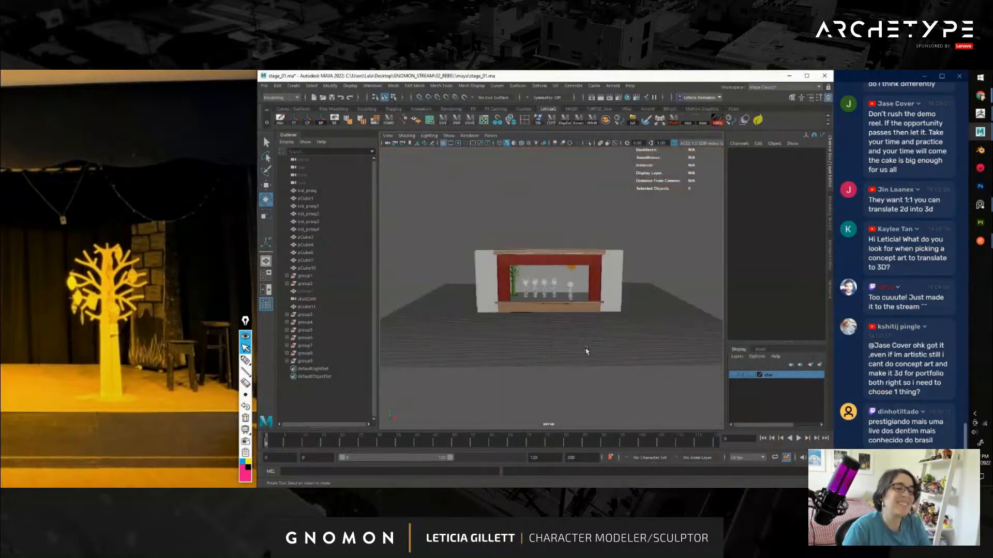
{"action": "scroll", "coordinate": [587, 351], "scroll_direction": "up", "scroll_amount": 6}
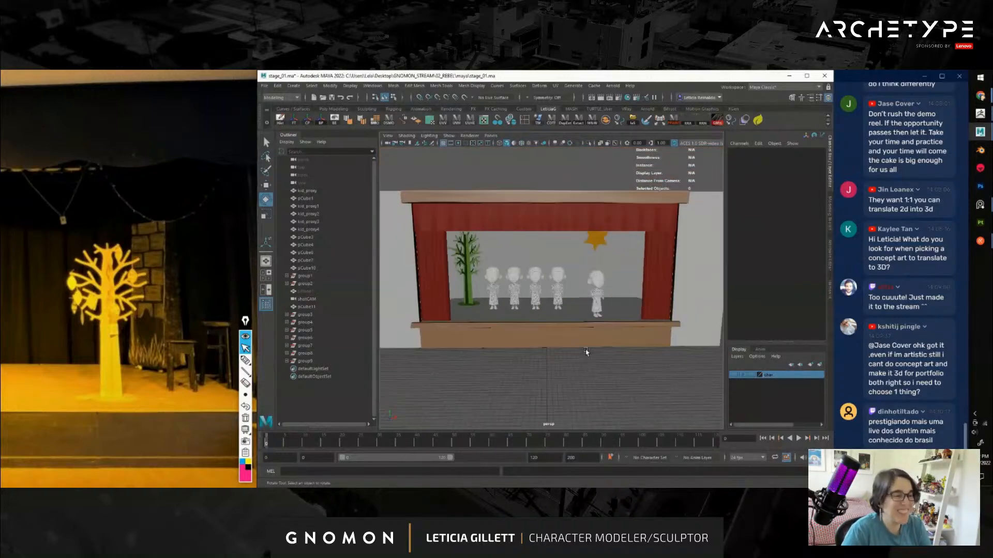
{"action": "scroll", "coordinate": [585, 352], "scroll_direction": "down", "scroll_amount": 5}
{"action": "left_click_drag", "start_coordinate": [593, 357], "coordinate": [583, 339], "text": "alt"}
{"action": "scroll", "coordinate": [546, 334], "scroll_direction": "up", "scroll_amount": 4}
{"action": "middle_click_drag", "start_coordinate": [625, 305], "coordinate": [598, 339], "text": "alt"}
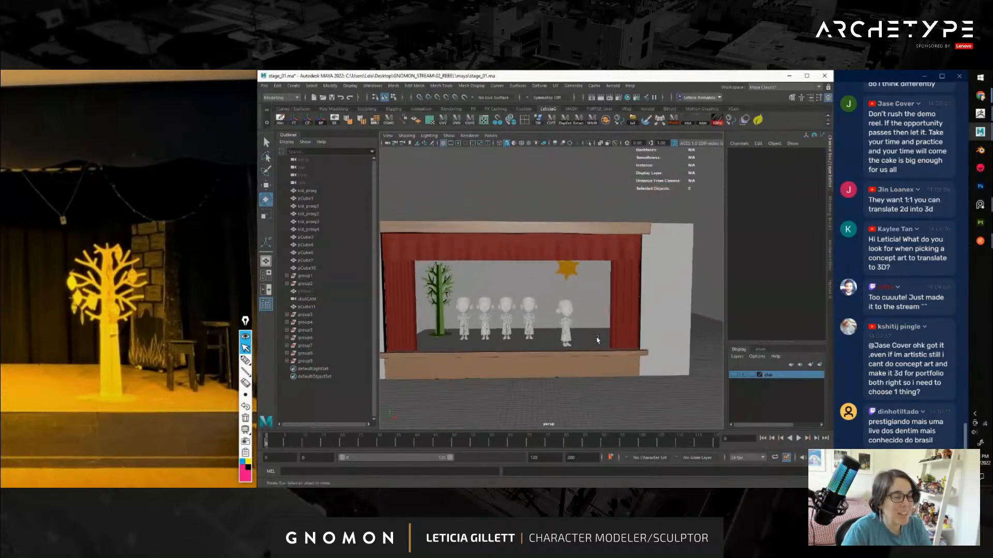
Scale one of the lower rays of the orange star-shaped sun on the back wall to make it narrower
{"action": "scroll", "coordinate": [614, 328], "scroll_direction": "up", "scroll_amount": 5}
{"action": "scroll", "coordinate": [587, 353], "scroll_direction": "up", "scroll_amount": 8}
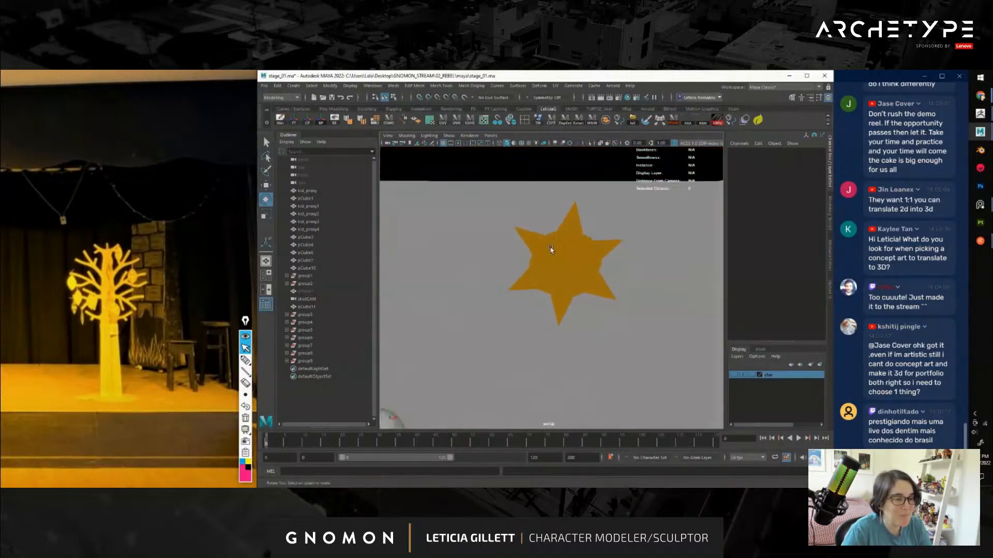
{"action": "left_click", "coordinate": [591, 265]}
{"action": "scroll", "coordinate": [614, 287], "scroll_direction": "down", "scroll_amount": 8}
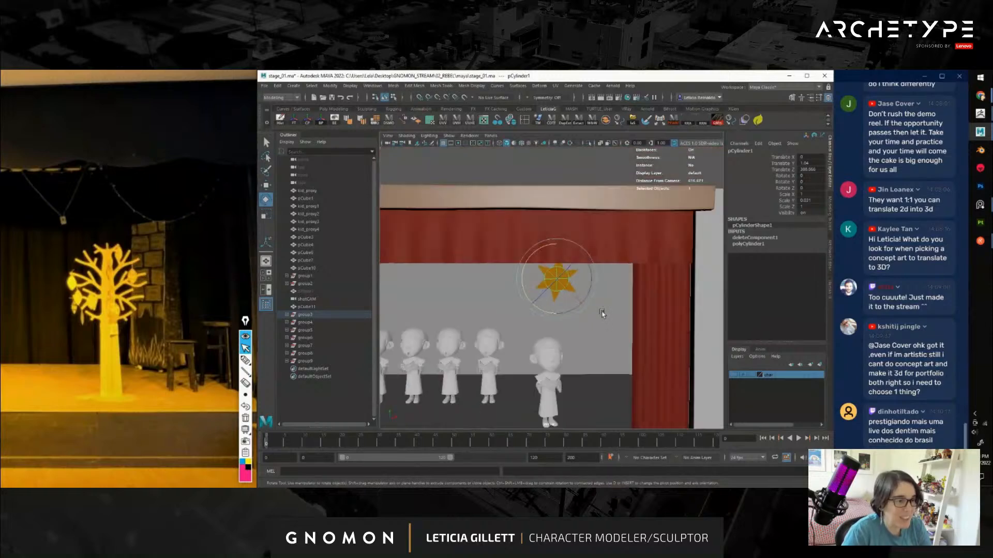
{"action": "left_click", "coordinate": [556, 186]}
{"action": "left_click_drag", "start_coordinate": [569, 309], "coordinate": [532, 307], "text": "alt"}
{"action": "scroll", "coordinate": [556, 308], "scroll_direction": "up", "scroll_amount": 6}
{"action": "scroll", "coordinate": [572, 317], "scroll_direction": "up", "scroll_amount": 5}
{"action": "left_click", "coordinate": [506, 304]}
{"action": "key", "text": "r"}
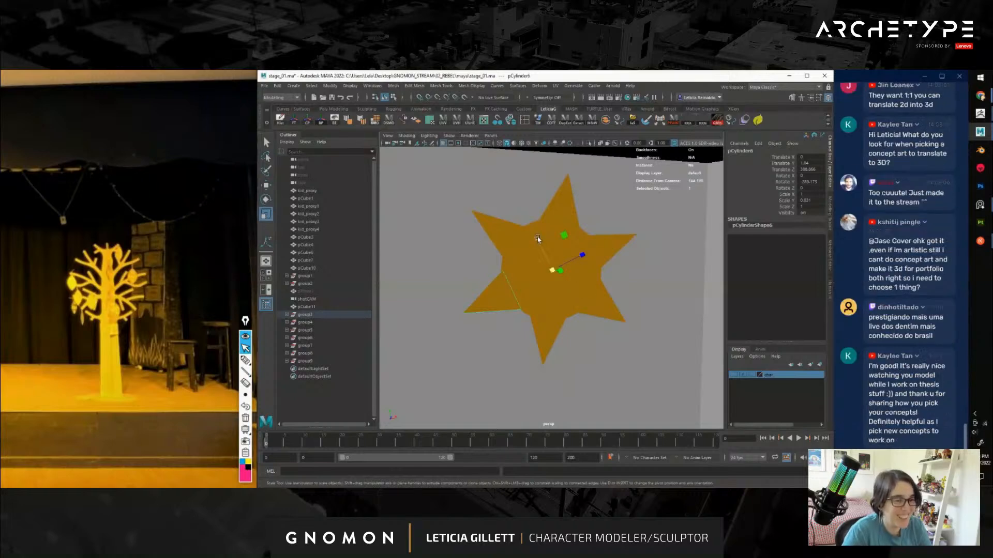
{"action": "scroll", "coordinate": [579, 308], "scroll_direction": "down", "scroll_amount": 12}
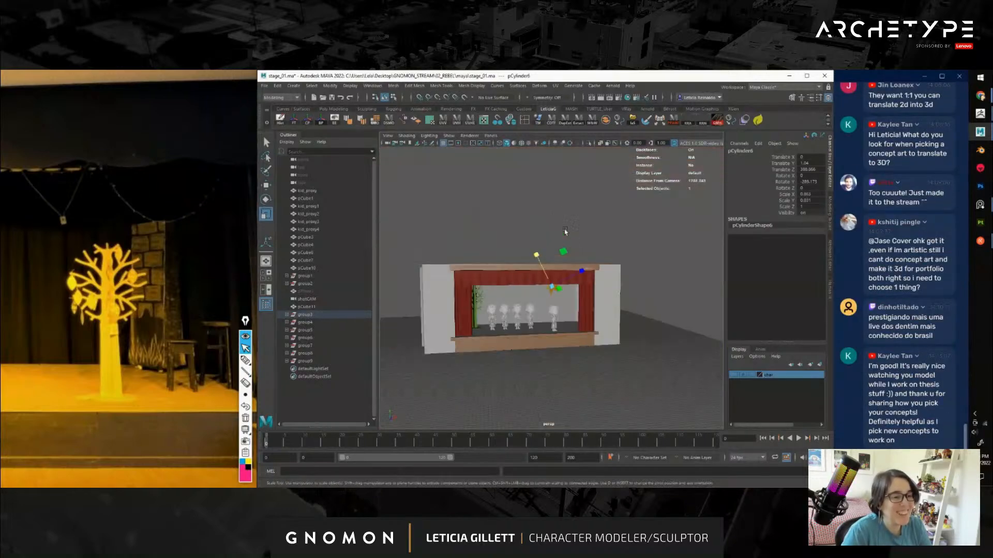
Adjust the scale of the sun's upper and right-hand rays
{"action": "left_click", "coordinate": [565, 232]}
{"action": "left_click_drag", "start_coordinate": [578, 308], "coordinate": [604, 314], "text": "alt"}
{"action": "scroll", "coordinate": [604, 314], "scroll_direction": "up", "scroll_amount": 10}
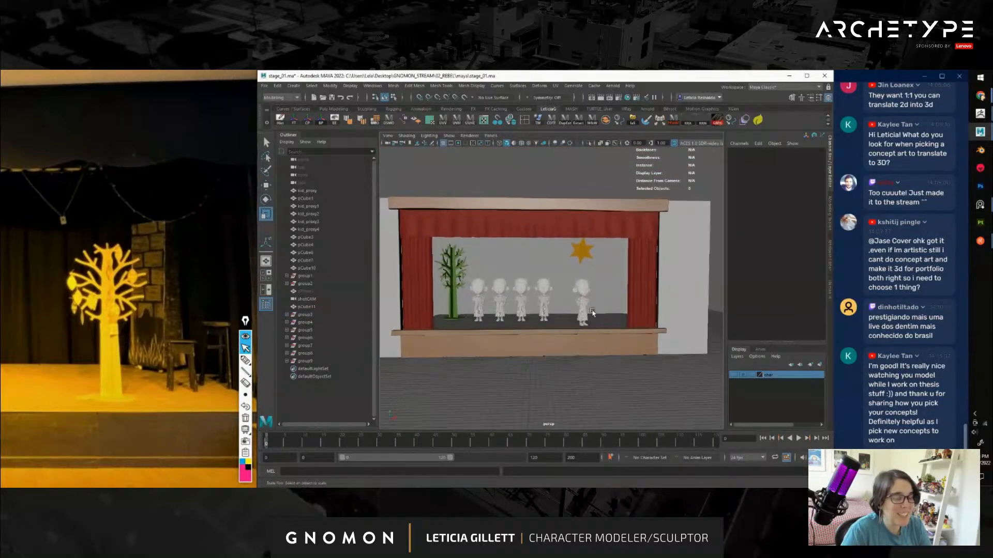
{"action": "scroll", "coordinate": [557, 328], "scroll_direction": "up", "scroll_amount": 6}
{"action": "left_click_drag", "start_coordinate": [542, 288], "coordinate": [516, 237], "text": "alt"}
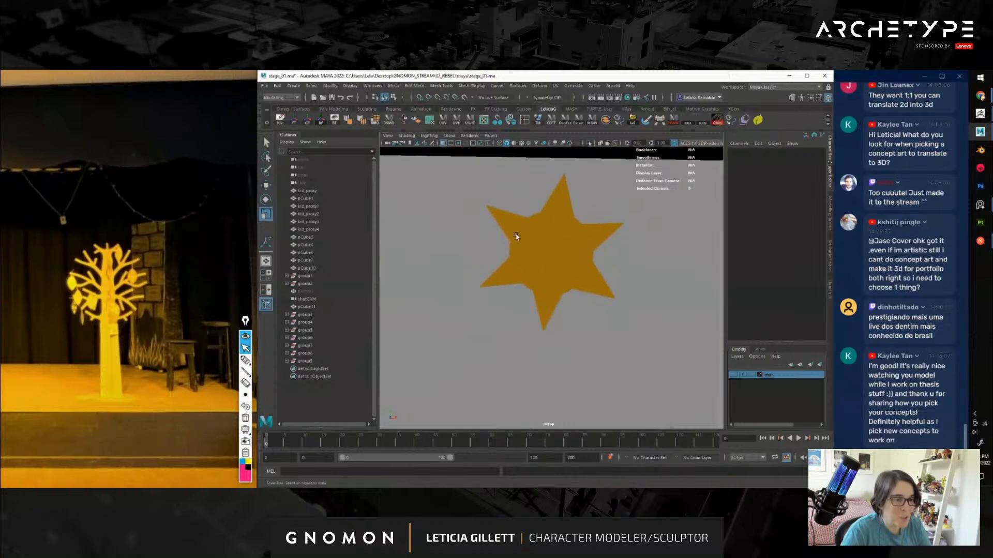
{"action": "left_click", "coordinate": [571, 223]}
{"action": "left_click_drag", "start_coordinate": [572, 222], "coordinate": [565, 228]}
{"action": "left_click", "coordinate": [569, 192]}
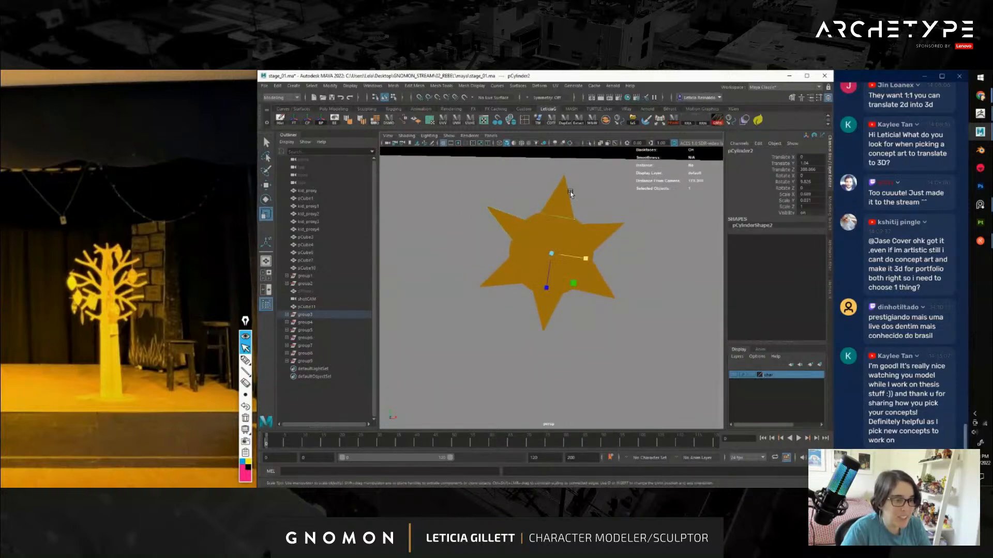
{"action": "left_click", "coordinate": [609, 251]}
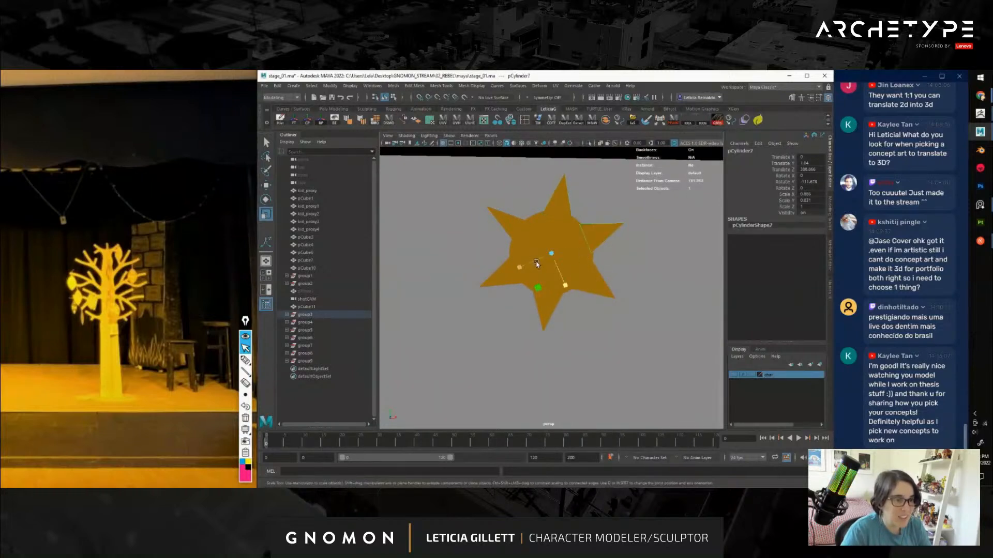
{"action": "left_click_drag", "start_coordinate": [568, 286], "coordinate": [519, 257]}
Duplicate one of the orange sun's rays and rotate the copy into a gap between the lower rays
{"action": "left_click", "coordinate": [607, 303]}
{"action": "key", "text": "ctrl+d"}
{"action": "key", "text": "e"}
{"action": "left_click", "coordinate": [534, 315]}
{"action": "left_click", "coordinate": [540, 305]}
{"action": "left_click", "coordinate": [495, 275]}
Duplicate another ray of the sun and rotate the rays to space them evenly around the disc
{"action": "key", "text": "ctrl+d"}
{"action": "left_click", "coordinate": [522, 273]}
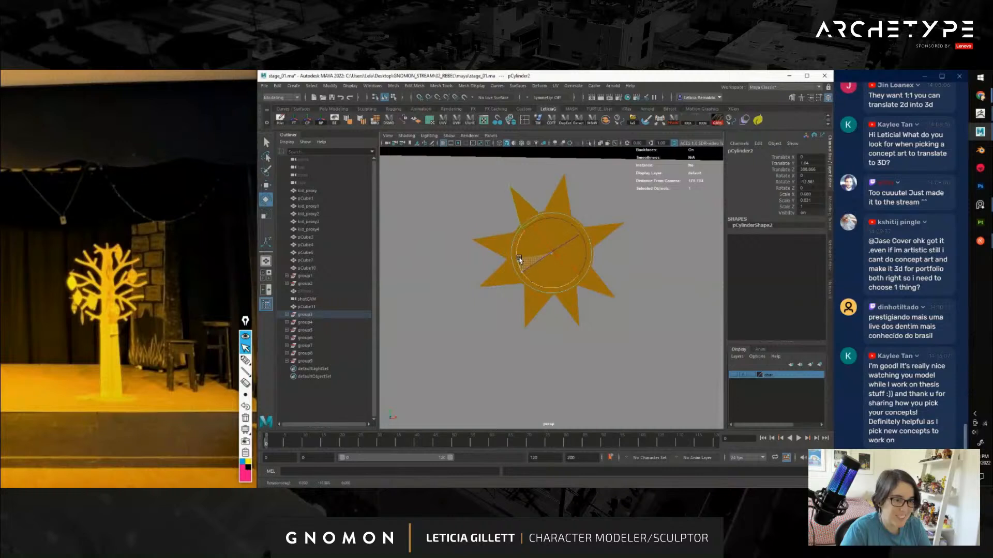
{"action": "left_click_drag", "start_coordinate": [537, 292], "coordinate": [594, 241]}
{"action": "left_click", "coordinate": [600, 237]}
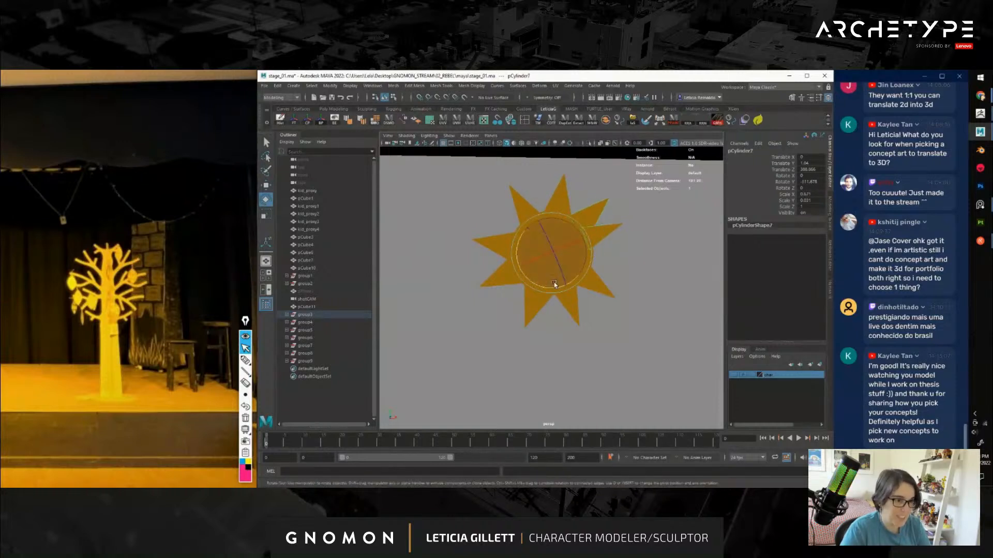
{"action": "left_click_drag", "start_coordinate": [539, 286], "coordinate": [527, 280]}
{"action": "right_click_drag", "start_coordinate": [654, 284], "coordinate": [595, 310], "text": "alt"}
{"action": "left_click", "coordinate": [594, 398]}
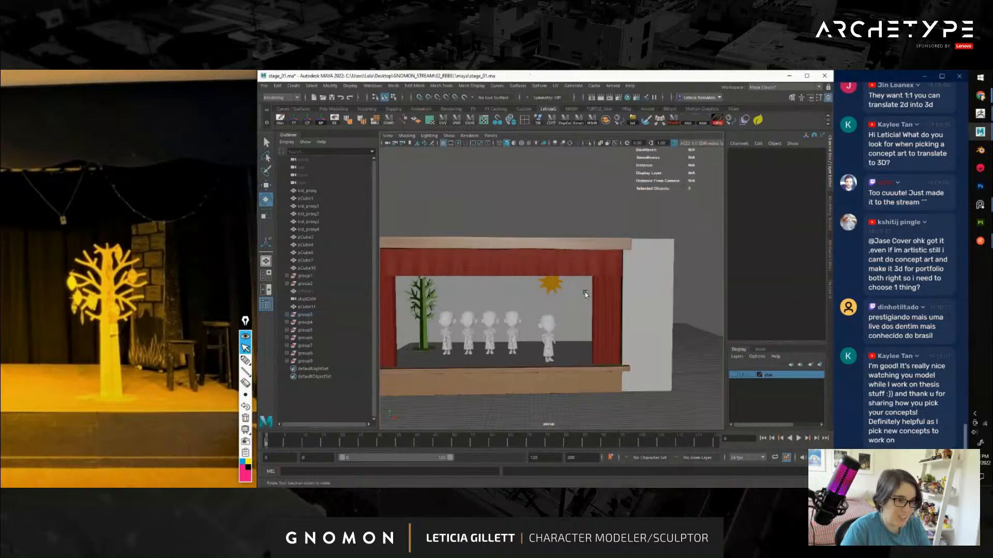
Select all of the sun's rays and scale them together to make them narrower
{"action": "left_click_drag", "start_coordinate": [610, 292], "coordinate": [588, 292], "text": "alt"}
{"action": "scroll", "coordinate": [571, 314], "scroll_direction": "up", "scroll_amount": 5}
{"action": "scroll", "coordinate": [526, 266], "scroll_direction": "up", "scroll_amount": 3}
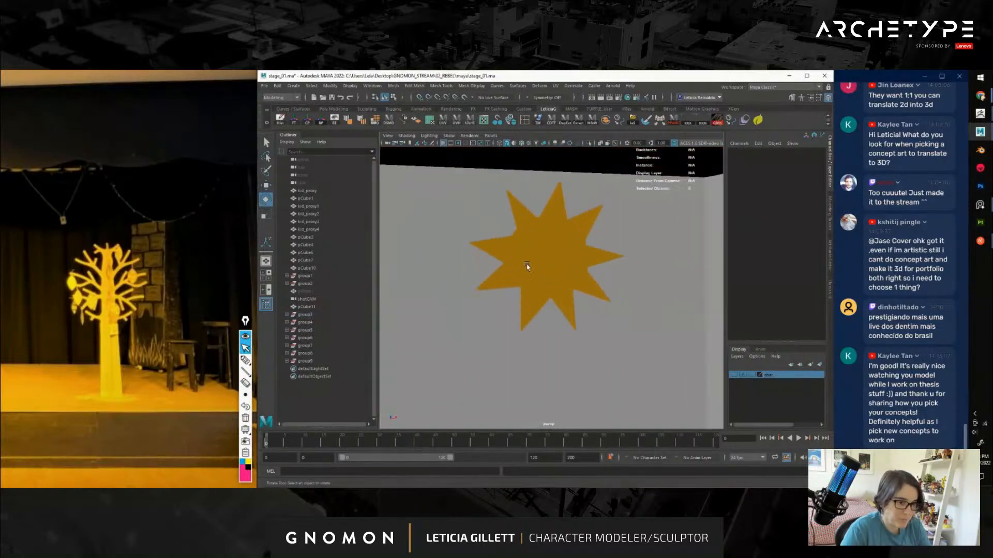
{"action": "left_click_drag", "start_coordinate": [492, 242], "coordinate": [539, 290], "text": "alt"}
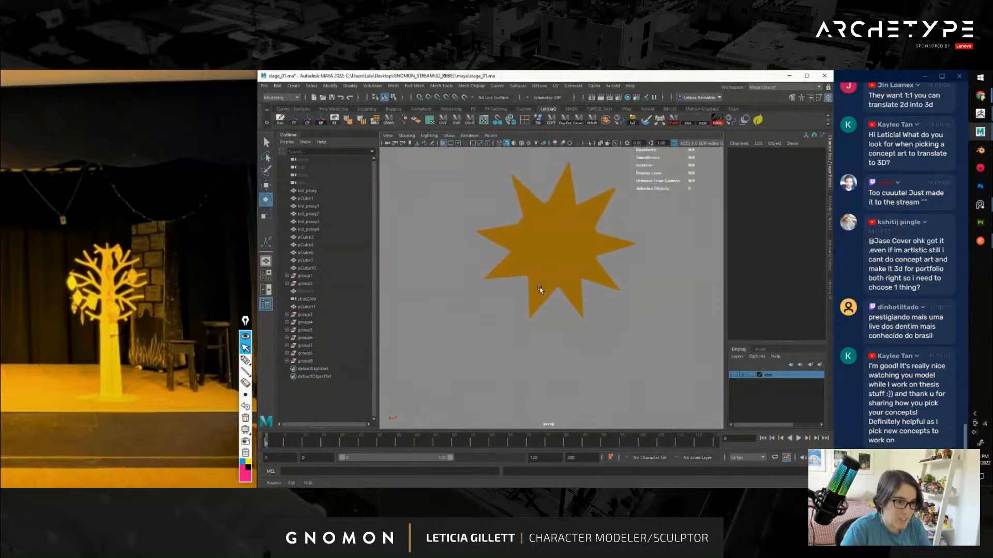
{"action": "left_click", "coordinate": [540, 210]}
{"action": "left_click_drag", "start_coordinate": [575, 237], "coordinate": [587, 290], "text": "alt"}
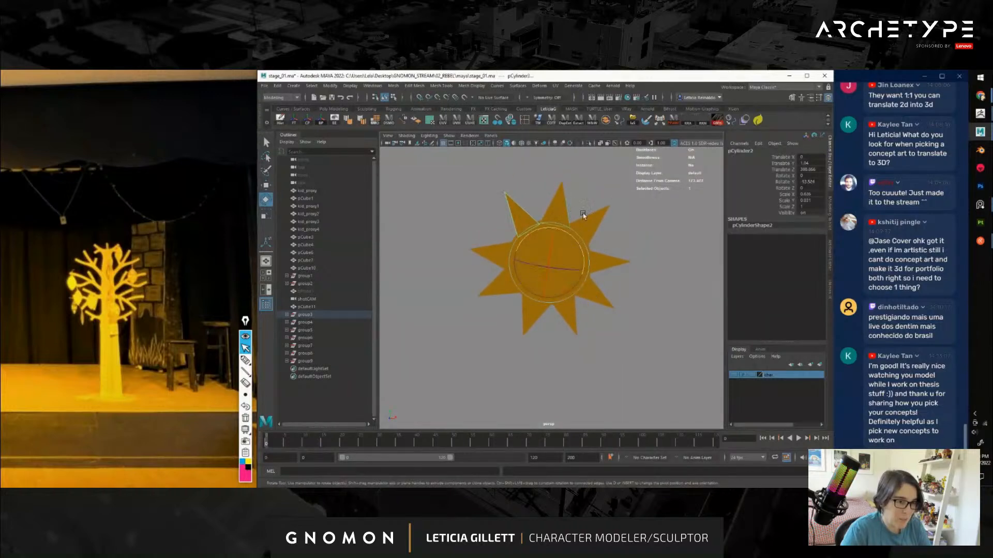
{"action": "left_click", "coordinate": [562, 313]}
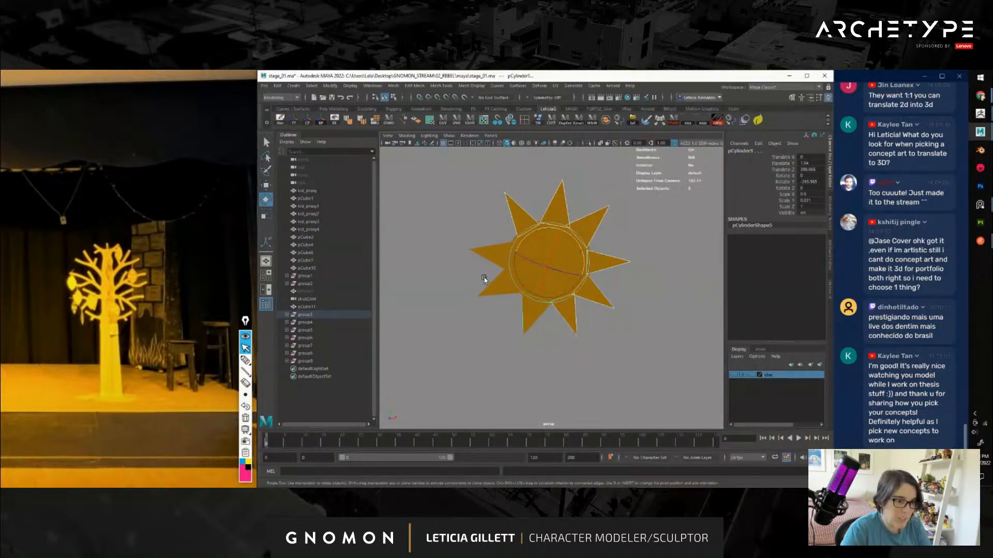
{"action": "left_click", "coordinate": [566, 259]}
{"action": "key", "text": "r"}
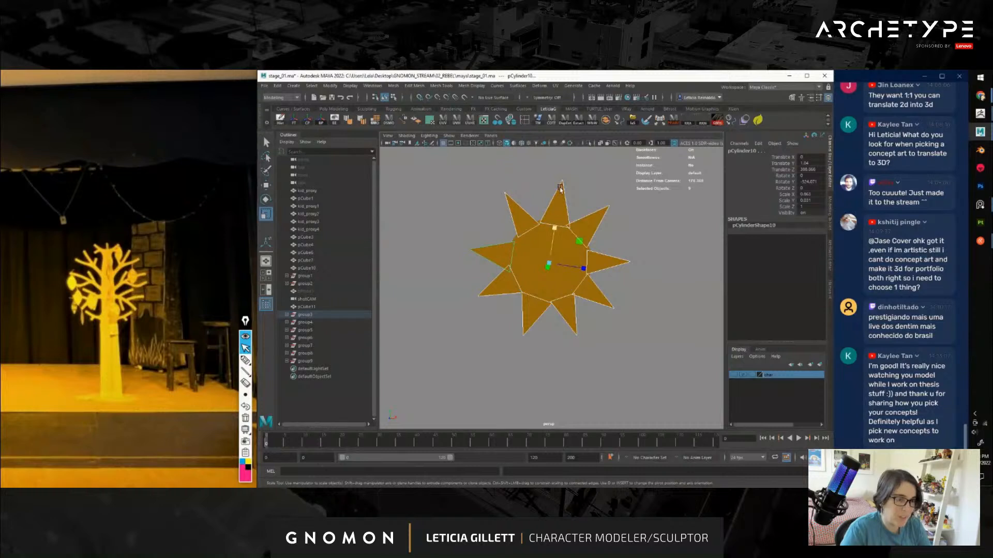
{"action": "left_click_drag", "start_coordinate": [552, 231], "coordinate": [605, 275]}
{"action": "key", "text": "a"}
{"action": "left_click", "coordinate": [581, 210]}
{"action": "right_click_drag", "start_coordinate": [605, 275], "coordinate": [572, 308], "text": "alt"}
Undo the narrowing of the sun's rays and rescale all of them wider
{"action": "key", "text": "ctrl+z"}
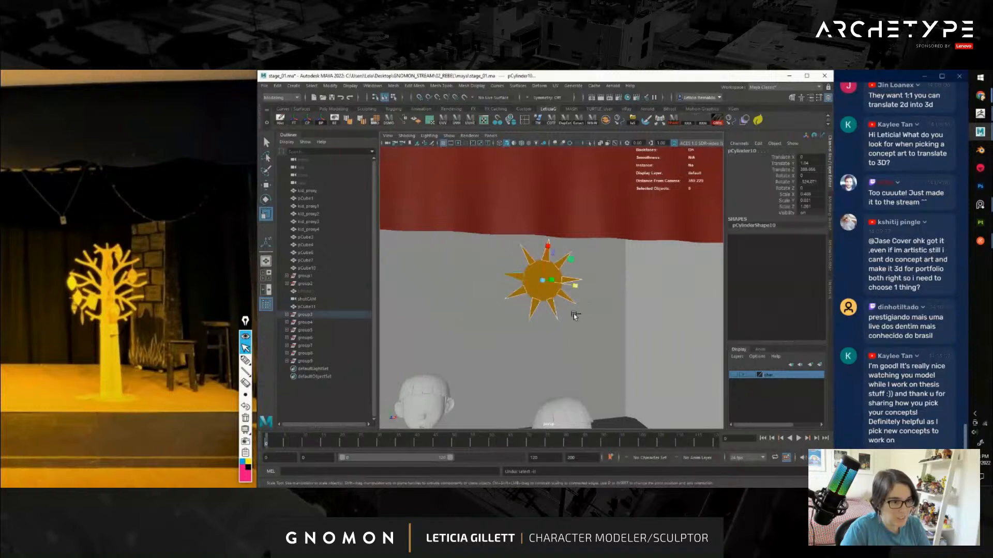
{"action": "key", "text": "ctrl+z"}
{"action": "key", "text": "ctrl+z"}
{"action": "key", "text": "ctrl+z"}
{"action": "left_click_drag", "start_coordinate": [563, 313], "coordinate": [533, 166], "text": "alt"}
{"action": "key", "text": "ctrl+z"}
{"action": "key", "text": "ctrl+z"}
{"action": "key", "text": "e"}
{"action": "key", "text": "r"}
{"action": "key", "text": "r"}
{"action": "left_click_drag", "start_coordinate": [544, 248], "coordinate": [578, 237], "text": "alt"}
{"action": "scroll", "coordinate": [578, 237], "scroll_direction": "down", "scroll_amount": 8}
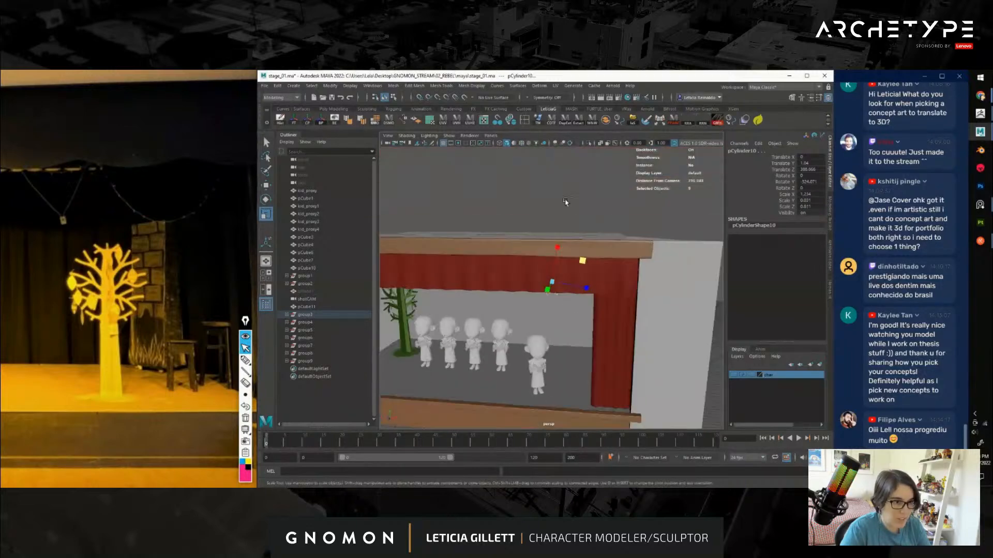
Examine the sun's silhouette against the boys, tree and curtains, both from far away and close up
{"action": "left_click", "coordinate": [565, 202]}
{"action": "left_click_drag", "start_coordinate": [565, 202], "coordinate": [567, 288], "text": "alt"}
{"action": "scroll", "coordinate": [517, 328], "scroll_direction": "down", "scroll_amount": 5}
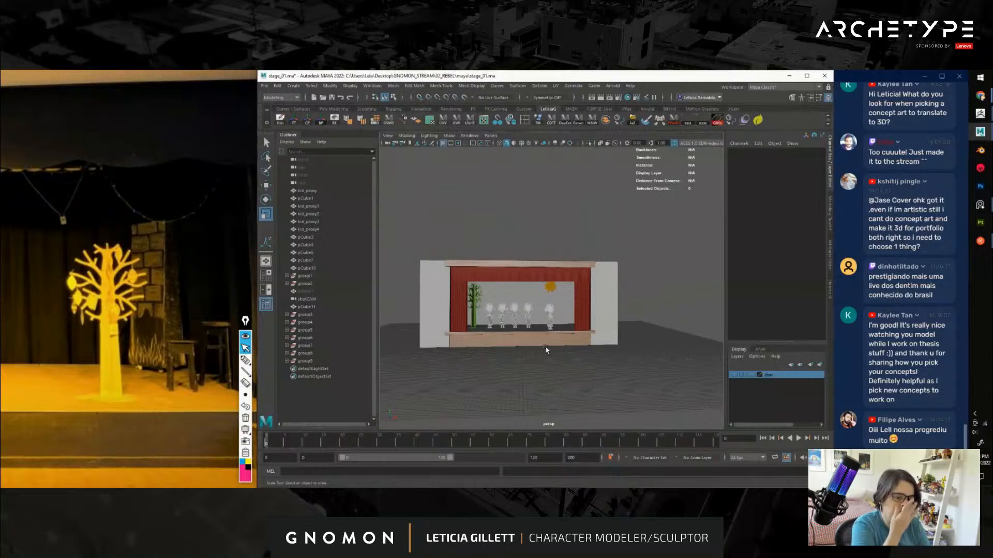
{"action": "left_click_drag", "start_coordinate": [516, 332], "coordinate": [598, 341], "text": "alt"}
{"action": "scroll", "coordinate": [566, 342], "scroll_direction": "up", "scroll_amount": 3}
{"action": "middle_click_drag", "start_coordinate": [570, 339], "coordinate": [594, 341], "text": "alt"}
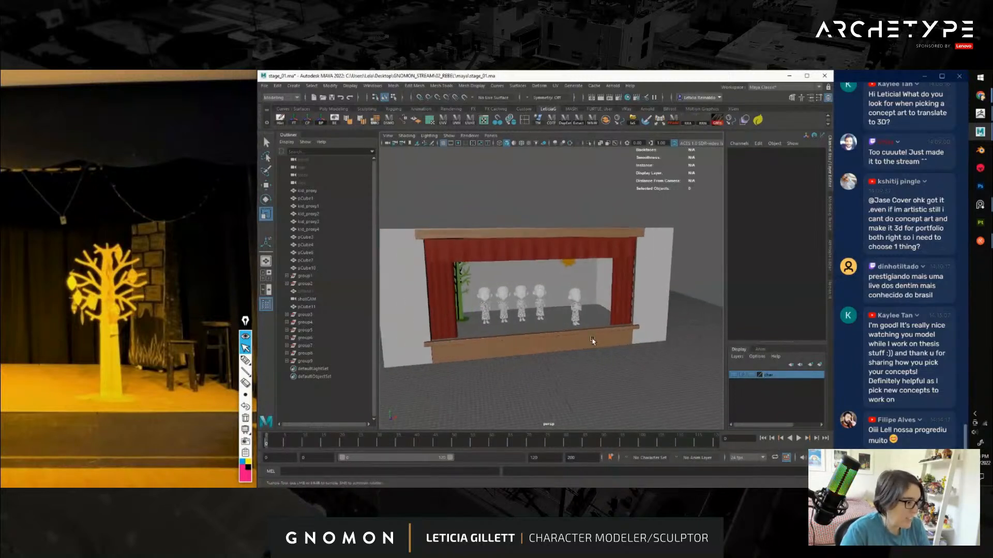
{"action": "left_click_drag", "start_coordinate": [594, 341], "coordinate": [593, 285], "text": "alt"}
{"action": "scroll", "coordinate": [574, 341], "scroll_direction": "up", "scroll_amount": 3}
{"action": "scroll", "coordinate": [569, 331], "scroll_direction": "up", "scroll_amount": 8}
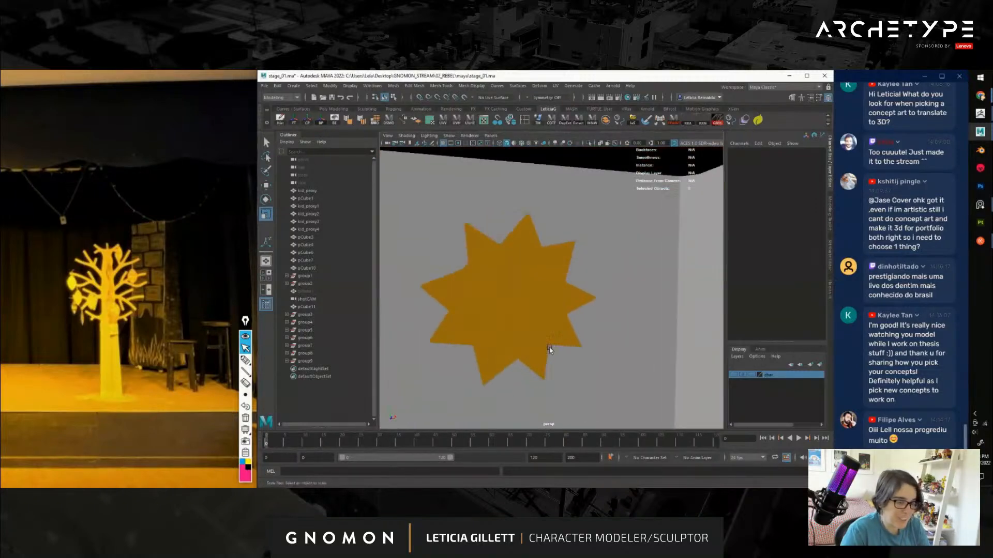
Reselect all of the sun's rays and adjust their scale again
{"action": "left_click", "coordinate": [518, 241]}
{"action": "key", "text": "shift+d"}
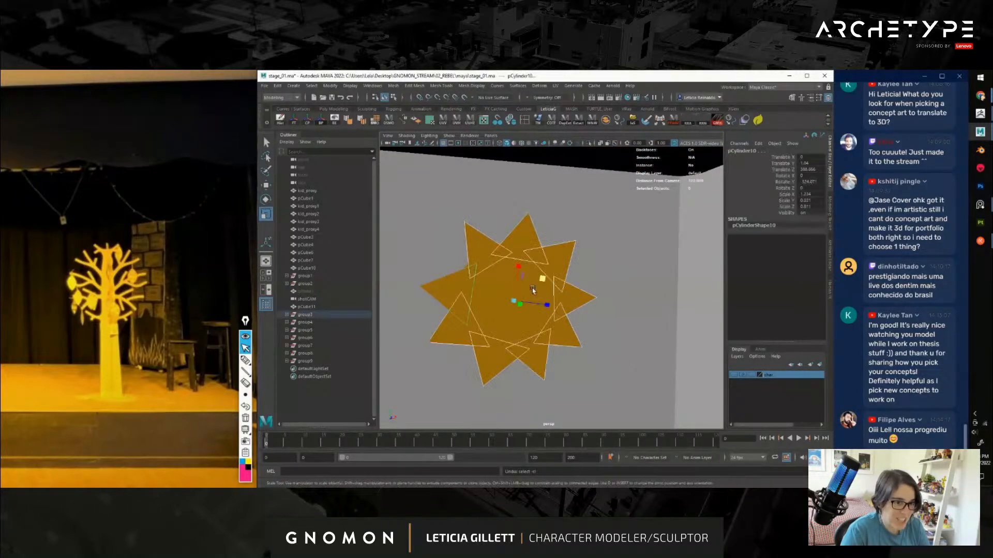
{"action": "left_click_drag", "start_coordinate": [559, 319], "coordinate": [560, 329], "text": "alt"}
{"action": "mouse_move", "coordinate": [566, 346]}
{"action": "left_mouse_down"}
{"action": "mouse_move", "coordinate": [527, 327]}
{"action": "mouse_move", "coordinate": [571, 343]}
{"action": "mouse_move", "coordinate": [562, 340]}
{"action": "left_mouse_up"}
{"action": "key", "text": "ctrl+z"}
{"action": "middle_click_drag", "start_coordinate": [561, 340], "coordinate": [605, 360], "text": "alt"}
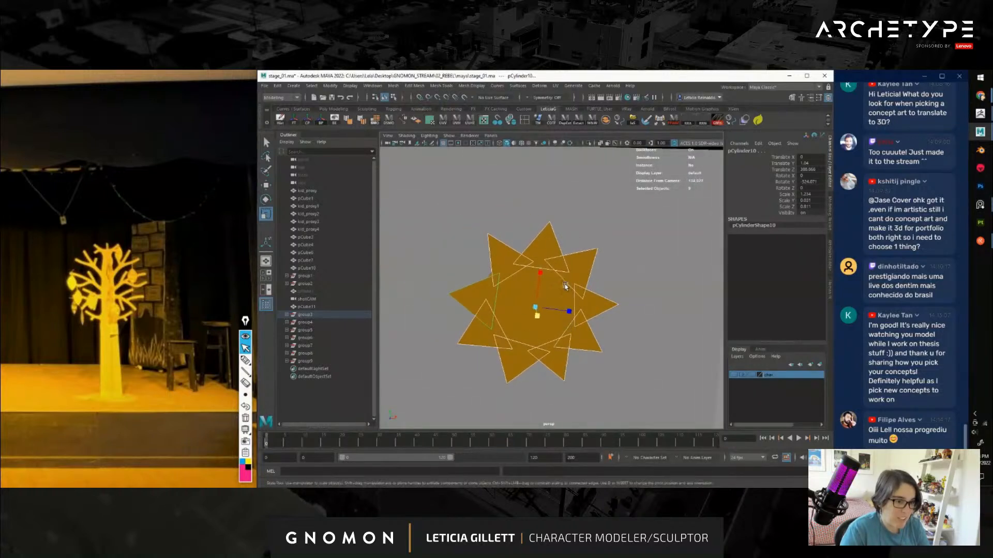
{"action": "left_click_drag", "start_coordinate": [565, 285], "coordinate": [557, 346]}
{"action": "key", "text": "ctrl+1"}
{"action": "left_click", "coordinate": [581, 291]}
{"action": "scroll", "coordinate": [533, 357], "scroll_direction": "up", "scroll_amount": 3}
{"action": "middle_click_drag", "start_coordinate": [521, 365], "coordinate": [522, 326], "text": "alt"}
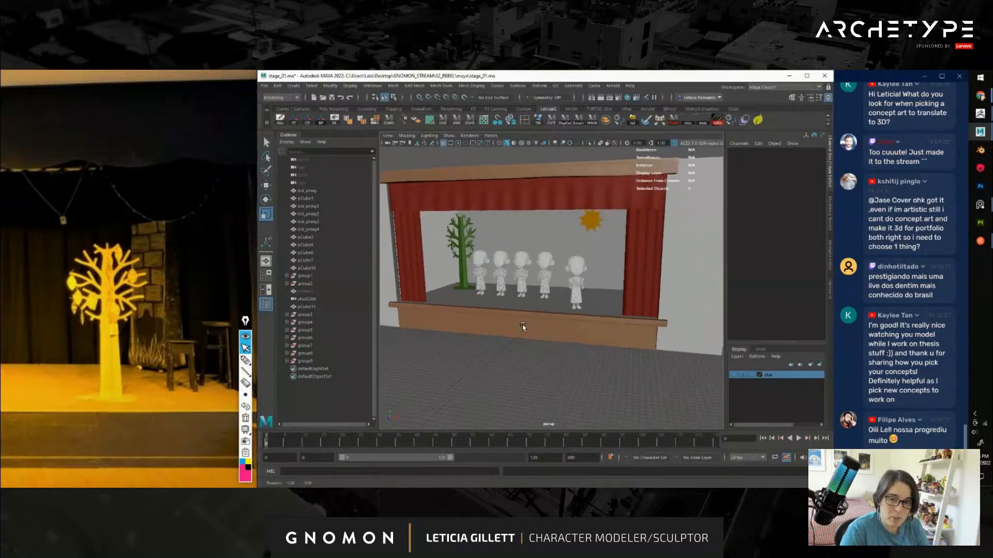
Assign the brown wood material to the stage floor under the boys
{"action": "left_click_drag", "start_coordinate": [522, 326], "coordinate": [542, 360], "text": "alt"}
{"action": "middle_click_drag", "start_coordinate": [542, 361], "coordinate": [581, 329], "text": "alt"}
{"action": "scroll", "coordinate": [581, 329], "scroll_direction": "up", "scroll_amount": 5}
{"action": "left_click_drag", "start_coordinate": [581, 330], "coordinate": [436, 269], "text": "alt"}
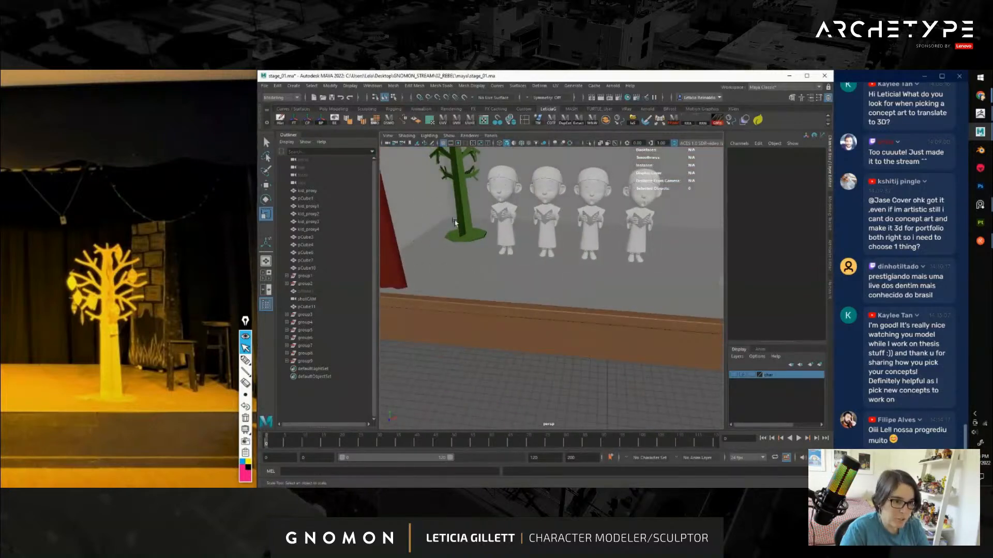
{"action": "left_click_drag", "start_coordinate": [666, 287], "coordinate": [476, 263], "text": "alt"}
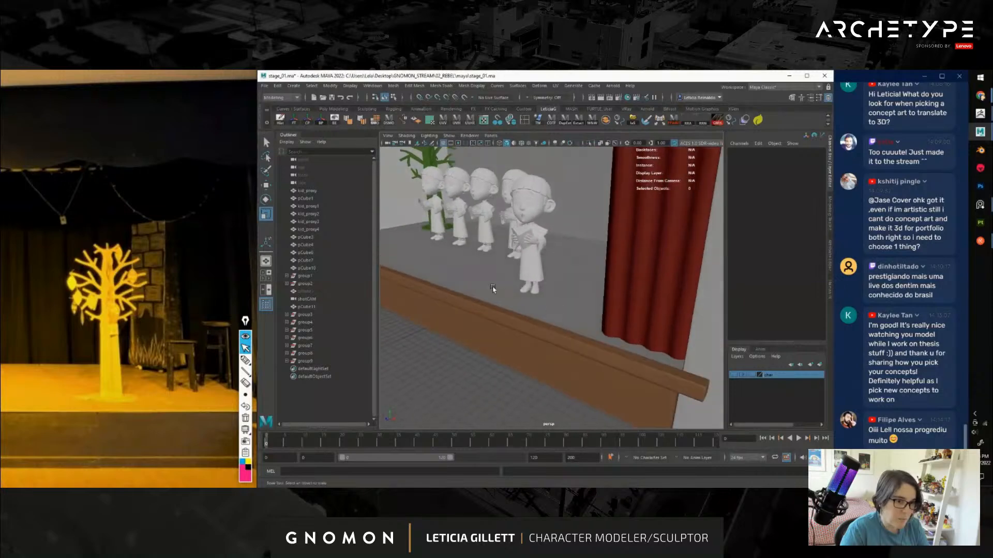
{"action": "left_click", "coordinate": [477, 263]}
{"action": "right_click_drag", "start_coordinate": [477, 264], "coordinate": [524, 341]}
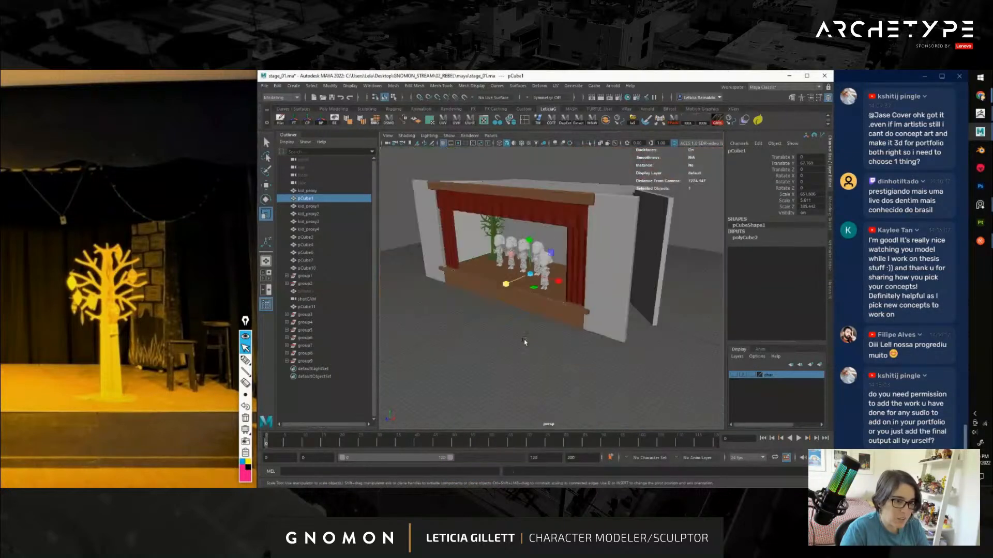
{"action": "left_click", "coordinate": [679, 234]}
{"action": "left_click_drag", "start_coordinate": [679, 234], "coordinate": [584, 259], "text": "alt"}
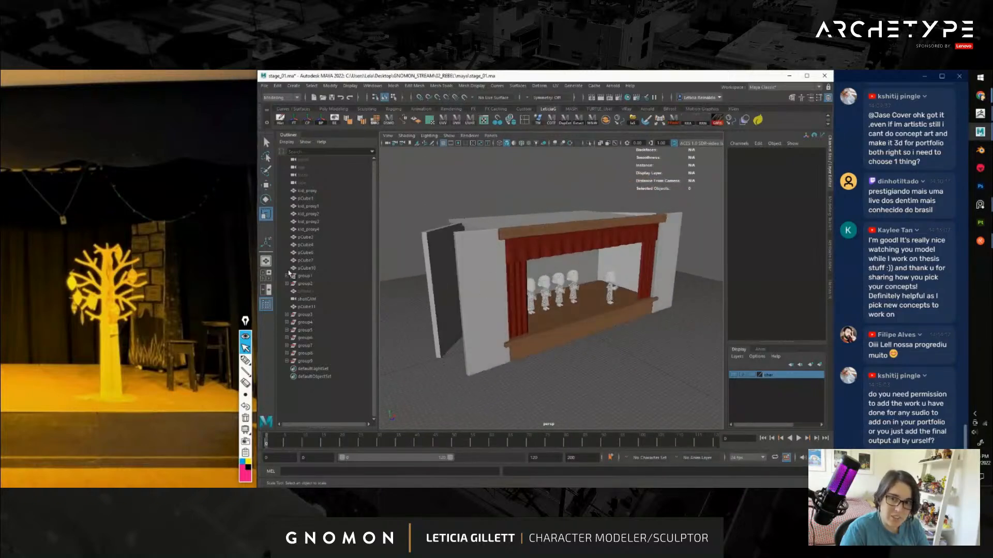
Browse the reference board for the school stage photos with hanging stars and balloons
{"action": "scroll", "coordinate": [165, 276], "scroll_direction": "down", "scroll_amount": 4}
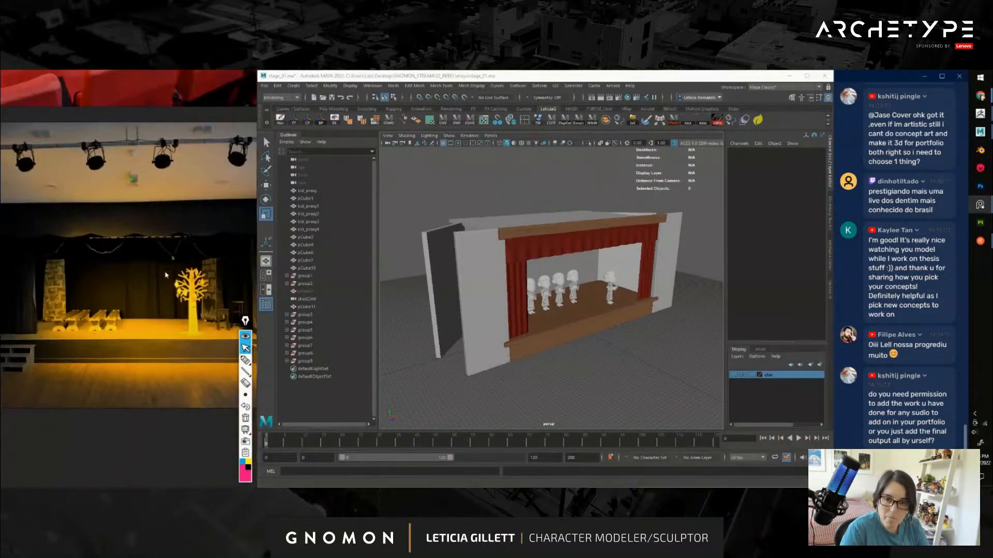
{"action": "scroll", "coordinate": [165, 275], "scroll_direction": "down", "scroll_amount": 4}
{"action": "middle_click_drag", "start_coordinate": [166, 275], "coordinate": [188, 352]}
{"action": "middle_click_drag", "start_coordinate": [77, 323], "coordinate": [217, 304]}
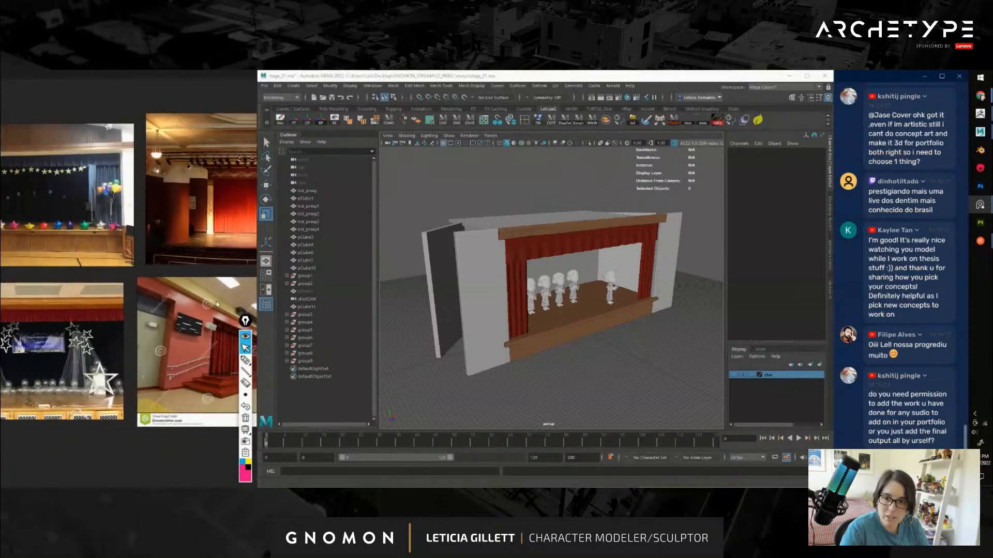
{"action": "middle_click_drag", "start_coordinate": [95, 291], "coordinate": [188, 304]}
{"action": "scroll", "coordinate": [149, 289], "scroll_direction": "up", "scroll_amount": 2}
{"action": "mouse_move", "coordinate": [111, 361]}
{"action": "middle_mouse_down"}
{"action": "mouse_move", "coordinate": [194, 291]}
{"action": "mouse_move", "coordinate": [106, 365]}
{"action": "middle_mouse_up"}
Create a polygon cube in the stage scene
{"action": "left_click_drag", "start_coordinate": [576, 311], "coordinate": [547, 327], "text": "alt"}
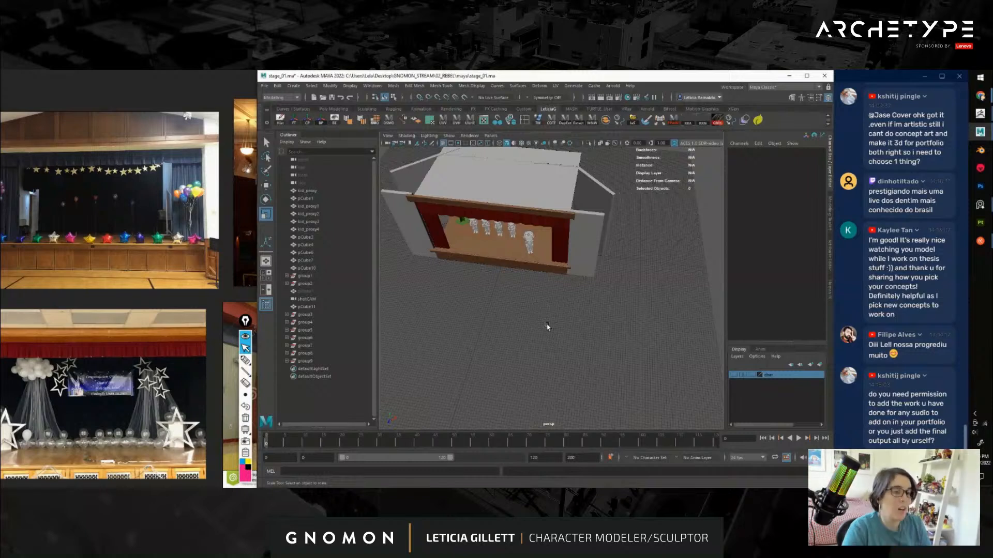
{"action": "left_click_drag", "start_coordinate": [470, 285], "coordinate": [455, 265], "text": "alt"}
{"action": "middle_click_drag", "start_coordinate": [455, 264], "coordinate": [461, 290], "text": "alt"}
{"action": "right_click_drag", "start_coordinate": [461, 290], "coordinate": [518, 296], "text": "alt"}
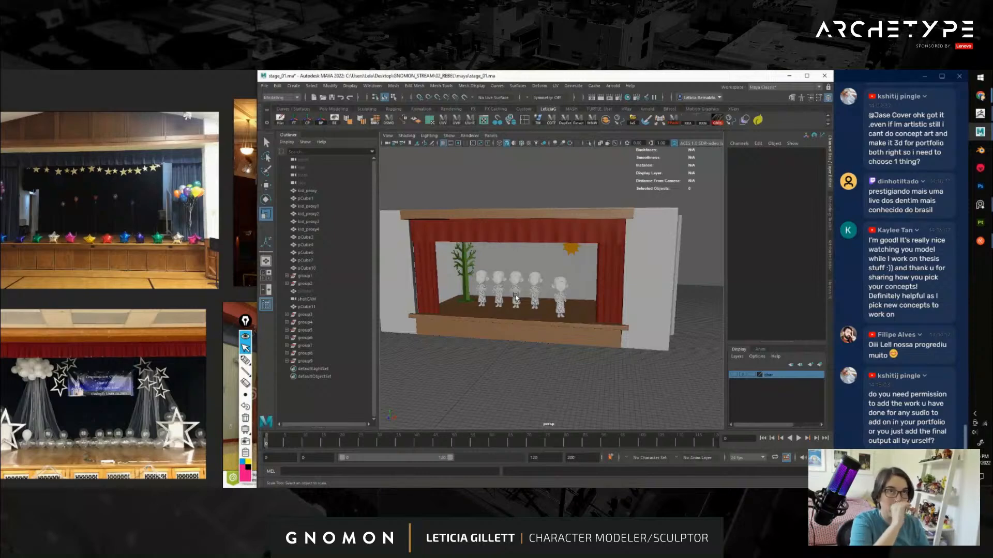
{"action": "left_click_drag", "start_coordinate": [559, 311], "coordinate": [575, 285], "text": "alt"}
{"action": "key", "text": "space"}
{"action": "left_click", "coordinate": [517, 255]}
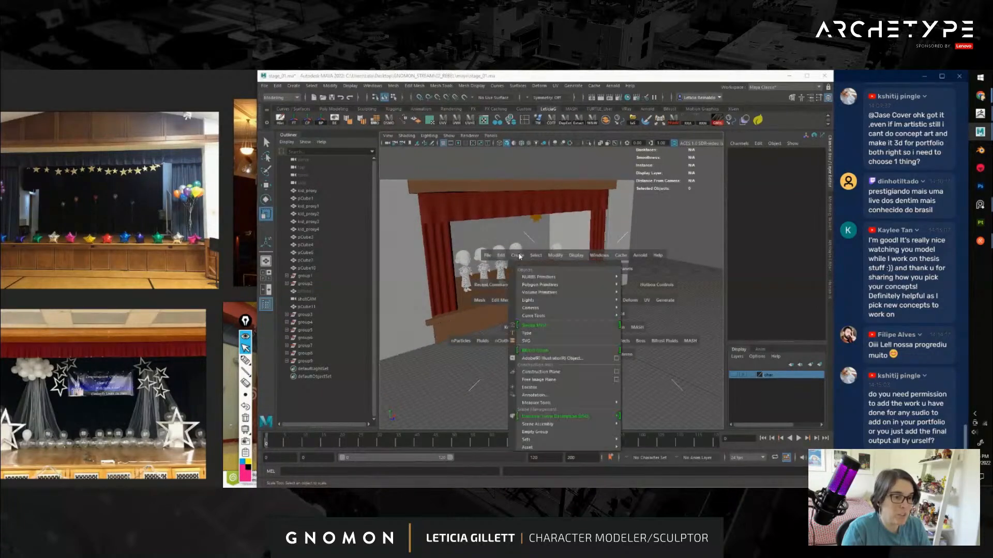
{"action": "mouse_move", "coordinate": [539, 286]}
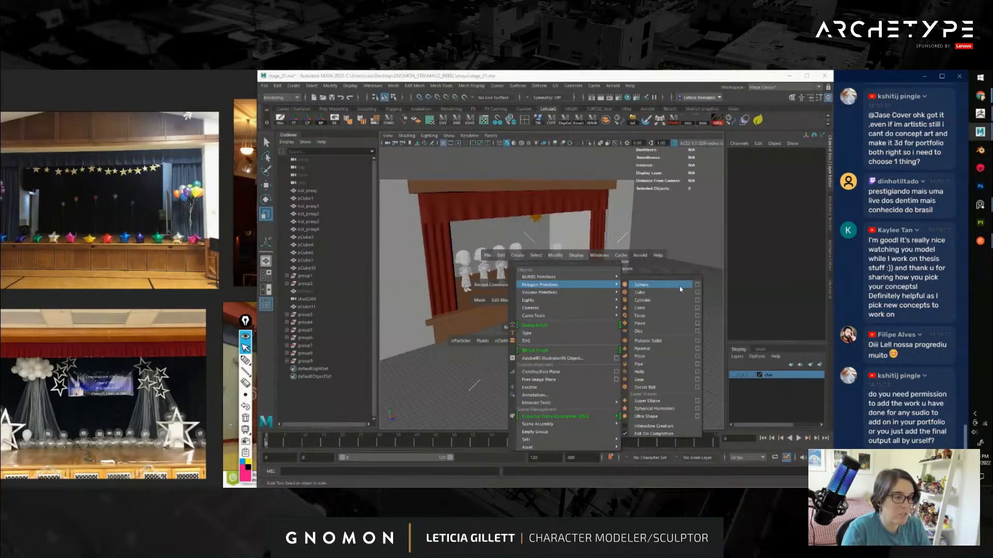
{"action": "left_click", "coordinate": [654, 294]}
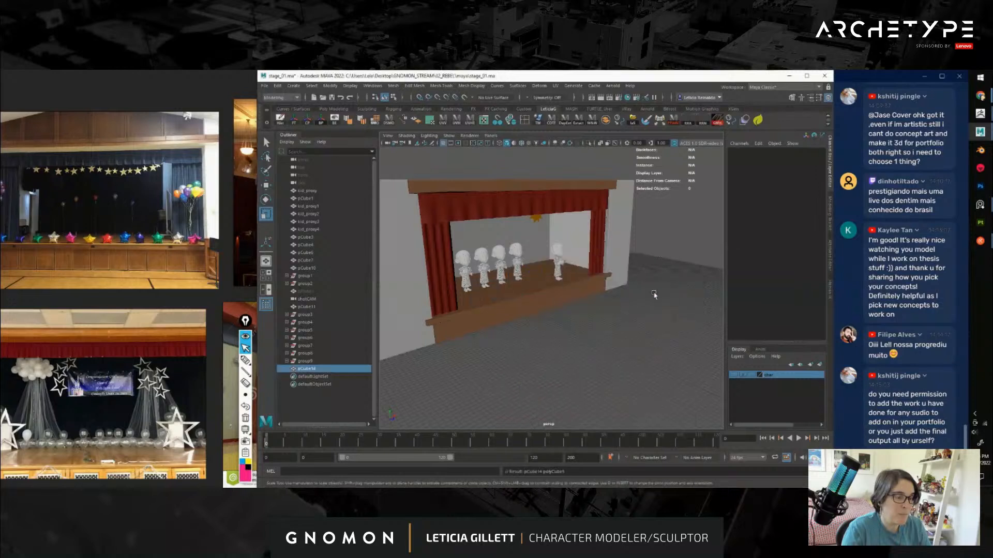
Delete all but one face of the new cube, leaving a single flat square
{"action": "left_click_drag", "start_coordinate": [574, 315], "coordinate": [547, 316], "text": "alt"}
{"action": "key", "text": "w"}
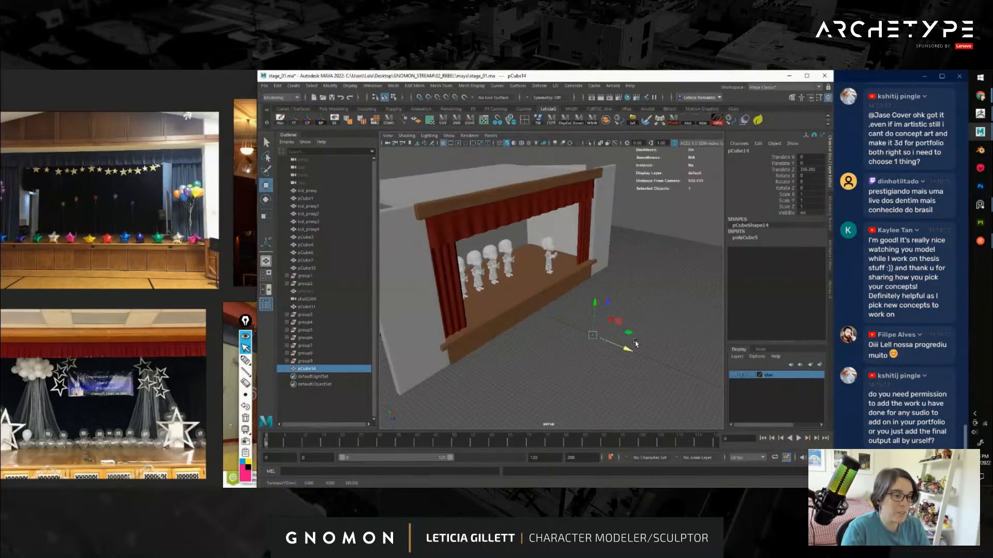
{"action": "key", "text": "f"}
{"action": "left_click_drag", "start_coordinate": [603, 354], "coordinate": [587, 371], "text": "alt"}
{"action": "scroll", "coordinate": [586, 357], "scroll_direction": "down", "scroll_amount": 5}
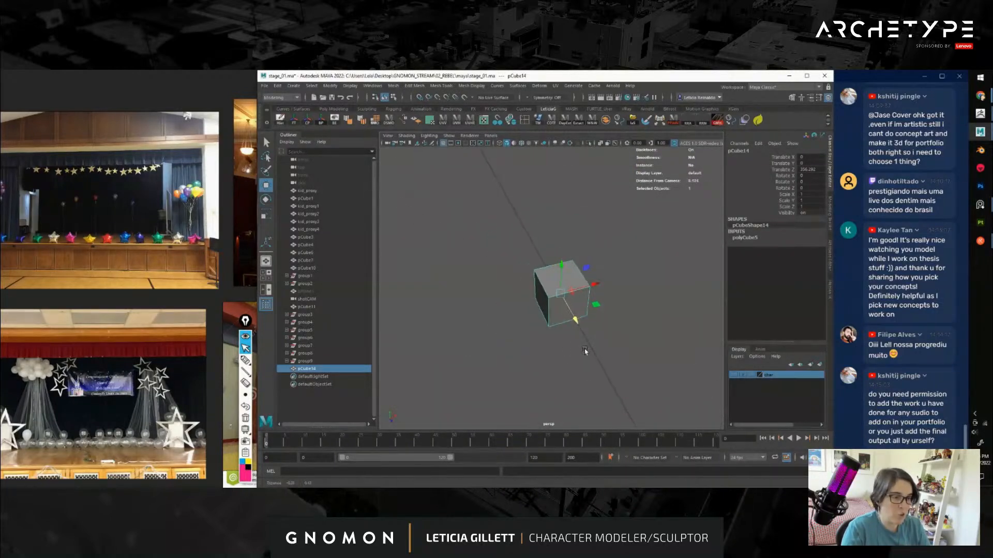
{"action": "scroll", "coordinate": [579, 310], "scroll_direction": "up", "scroll_amount": 5}
{"action": "right_click_drag", "start_coordinate": [573, 280], "coordinate": [574, 298]}
{"action": "left_click", "coordinate": [578, 280]}
{"action": "right_click_drag", "start_coordinate": [571, 346], "coordinate": [510, 253], "text": "alt"}
{"action": "left_click_drag", "start_coordinate": [507, 244], "coordinate": [612, 328], "text": "shift"}
{"action": "key", "text": "Delete"}
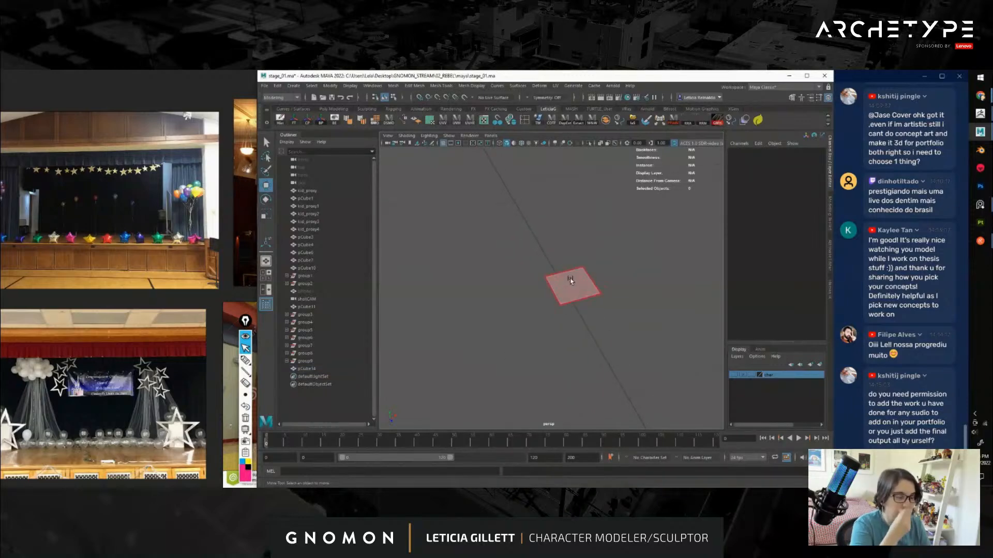
Switch to the top view, frame the flat square face and scale it up evenly
{"action": "key", "text": "space"}
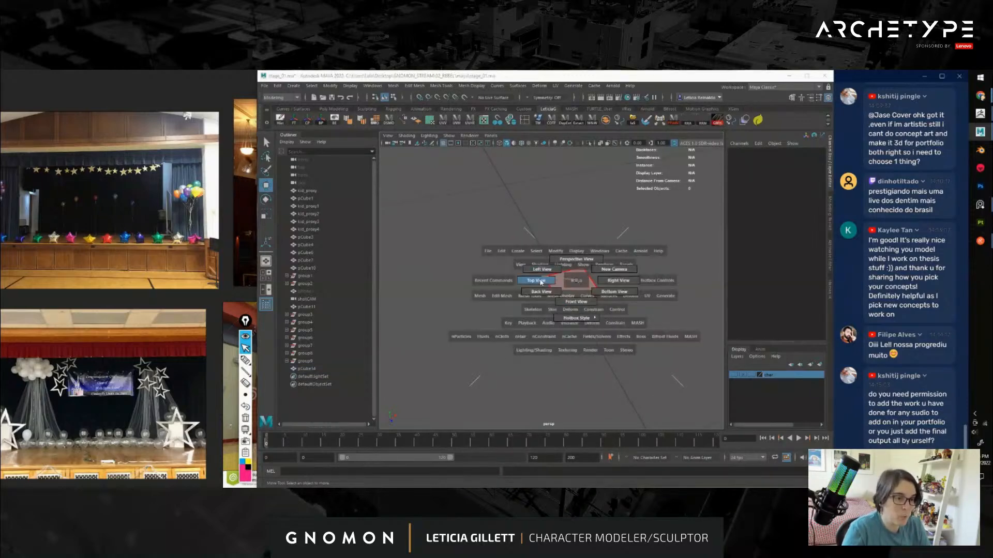
{"action": "left_click_drag", "start_coordinate": [541, 282], "coordinate": [541, 281]}
{"action": "key", "text": "space"}
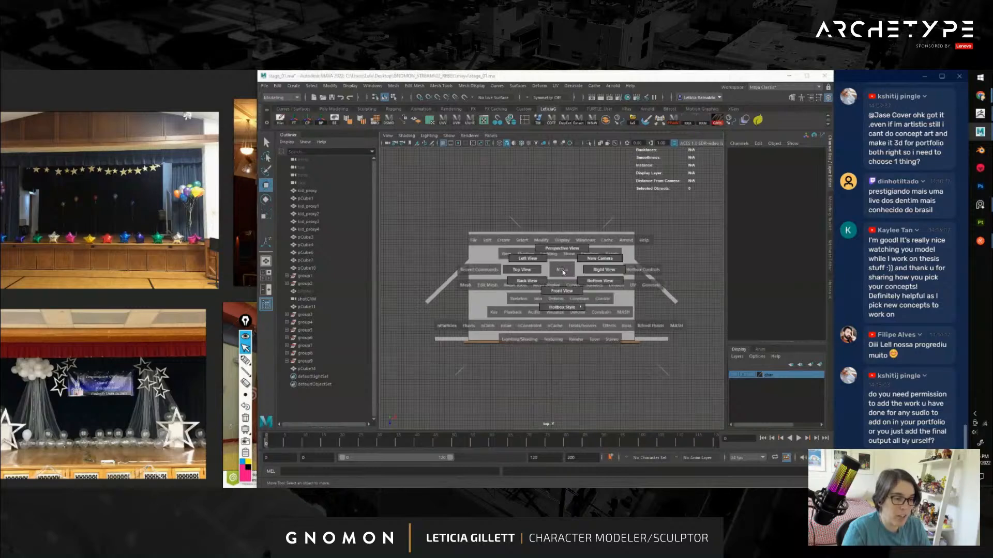
{"action": "left_click_drag", "start_coordinate": [615, 425], "coordinate": [527, 379]}
{"action": "key", "text": "f"}
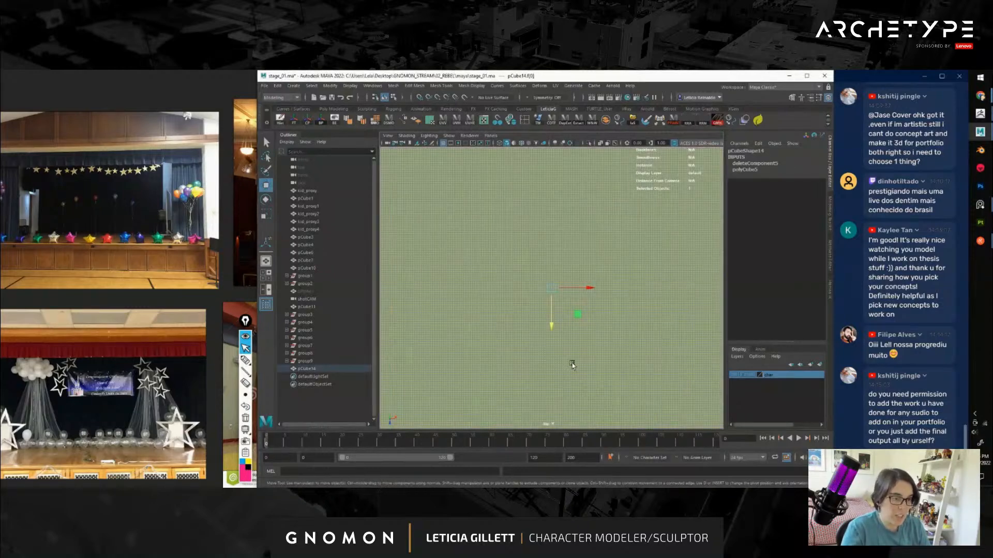
{"action": "scroll", "coordinate": [569, 352], "scroll_direction": "down", "scroll_amount": 8}
{"action": "scroll", "coordinate": [563, 334], "scroll_direction": "up", "scroll_amount": 4}
{"action": "scroll", "coordinate": [562, 331], "scroll_direction": "up", "scroll_amount": 1}
{"action": "key", "text": "r"}
{"action": "left_click_drag", "start_coordinate": [553, 290], "coordinate": [640, 293]}
{"action": "scroll", "coordinate": [587, 308], "scroll_direction": "down", "scroll_amount": 5}
{"action": "scroll", "coordinate": [566, 314], "scroll_direction": "up", "scroll_amount": 4}
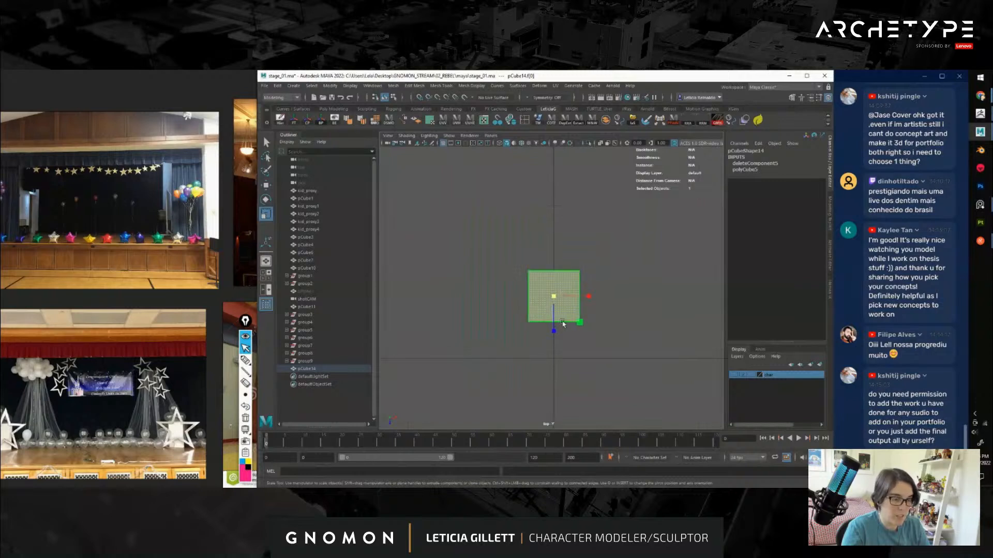
{"action": "middle_click_drag", "start_coordinate": [561, 319], "coordinate": [557, 331], "text": "alt"}
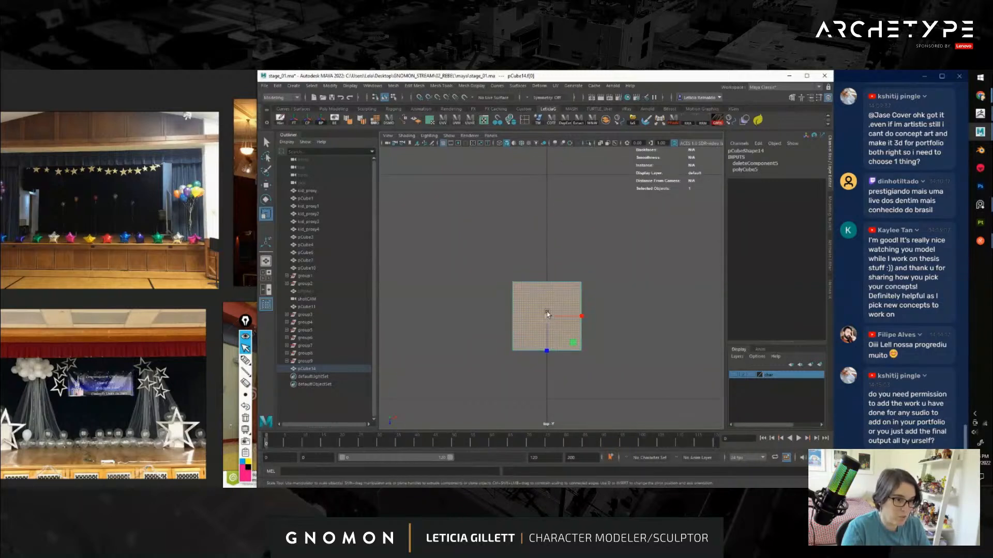
Scale the square's upper edge inward along X to taper the shape almost to a triangle
{"action": "right_click_drag", "start_coordinate": [540, 289], "coordinate": [540, 277]}
{"action": "left_click", "coordinate": [540, 283]}
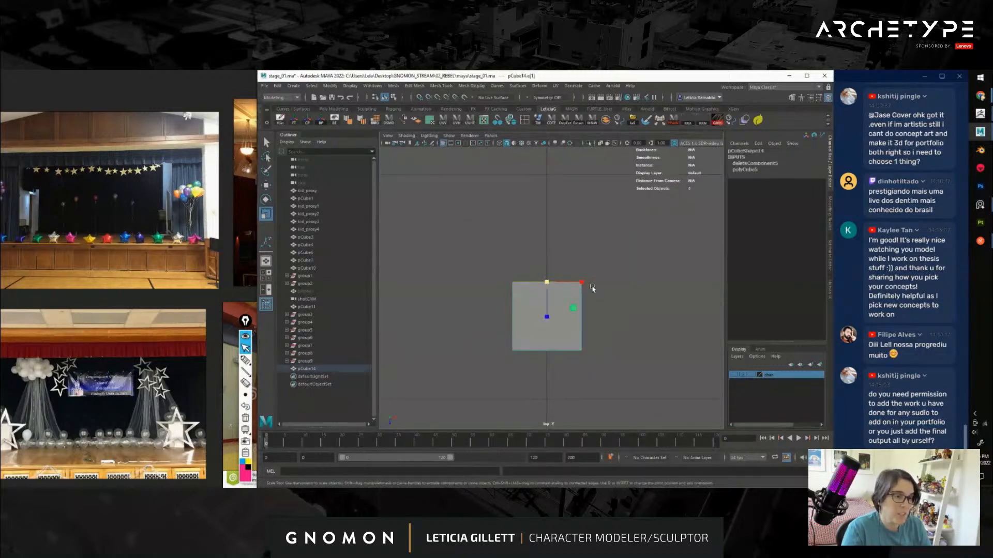
{"action": "left_click_drag", "start_coordinate": [578, 281], "coordinate": [555, 285]}
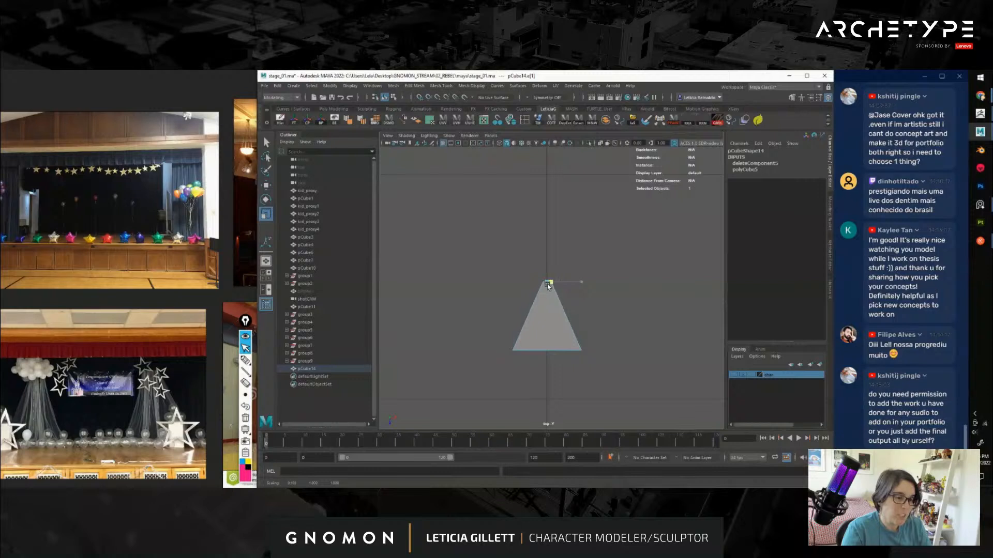
Extrude the triangle's left slanted edge outward and upward to form a first wing
{"action": "mouse_move", "coordinate": [540, 310]}
{"action": "right_mouse_down"}
{"action": "mouse_move", "coordinate": [509, 275]}
{"action": "mouse_move", "coordinate": [539, 249]}
{"action": "right_mouse_up"}
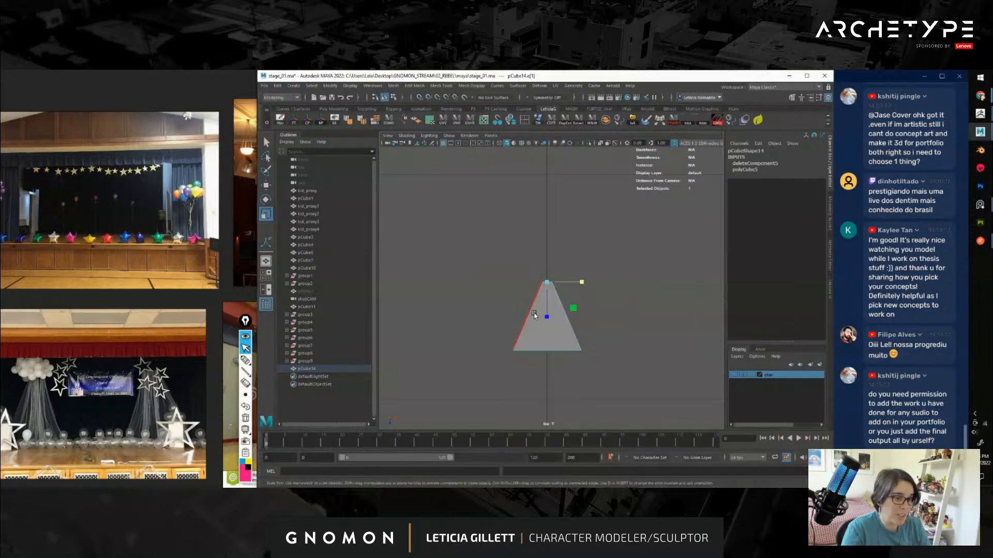
{"action": "left_click", "coordinate": [526, 314]}
{"action": "key", "text": "w"}
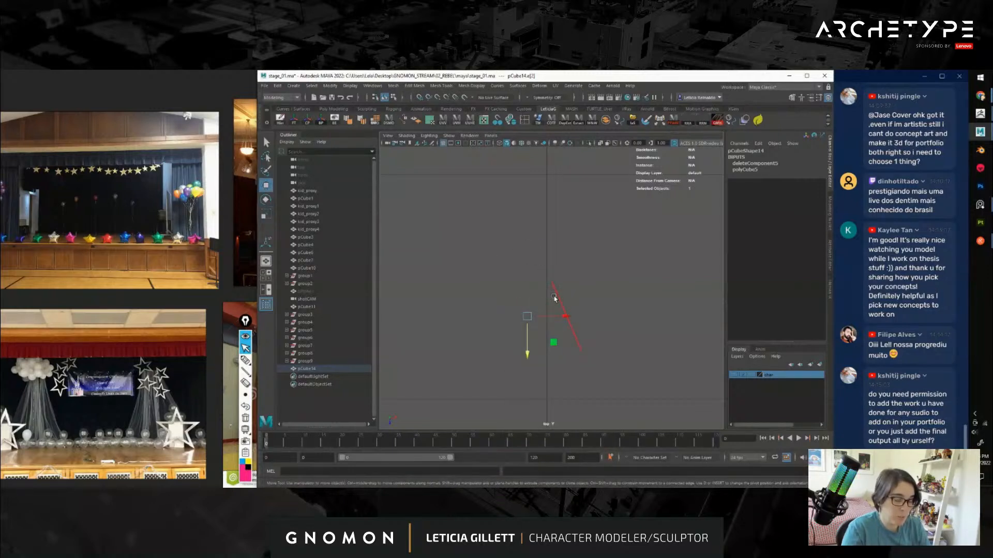
{"action": "key", "text": "1"}
{"action": "left_click_drag", "start_coordinate": [557, 345], "coordinate": [415, 273], "text": "shift"}
{"action": "key", "text": "r"}
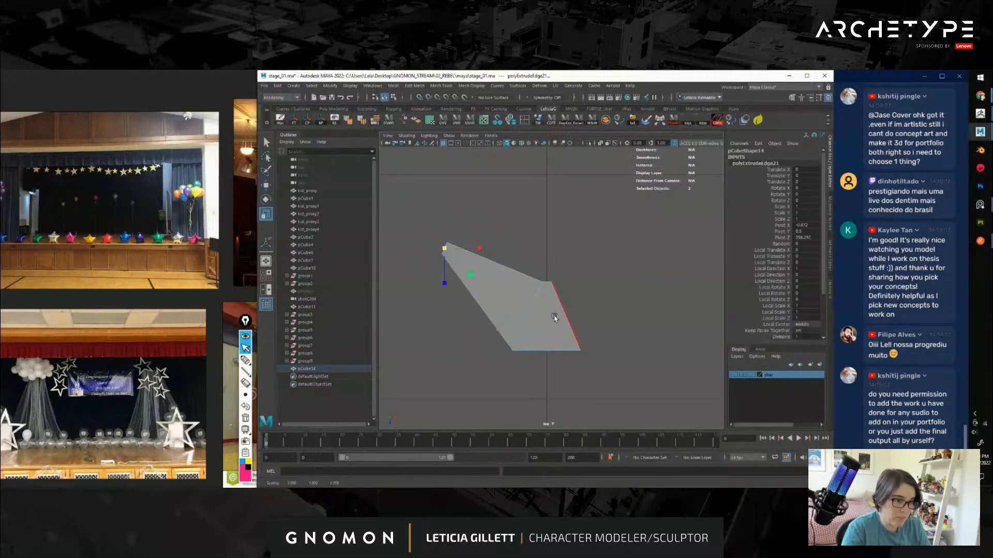
Extrude the triangle's right slanted edge up and outward as a second wing and rotate its end edge
{"action": "left_click", "coordinate": [558, 305]}
{"action": "key", "text": "w"}
{"action": "left_click_drag", "start_coordinate": [595, 343], "coordinate": [663, 239], "text": "shift"}
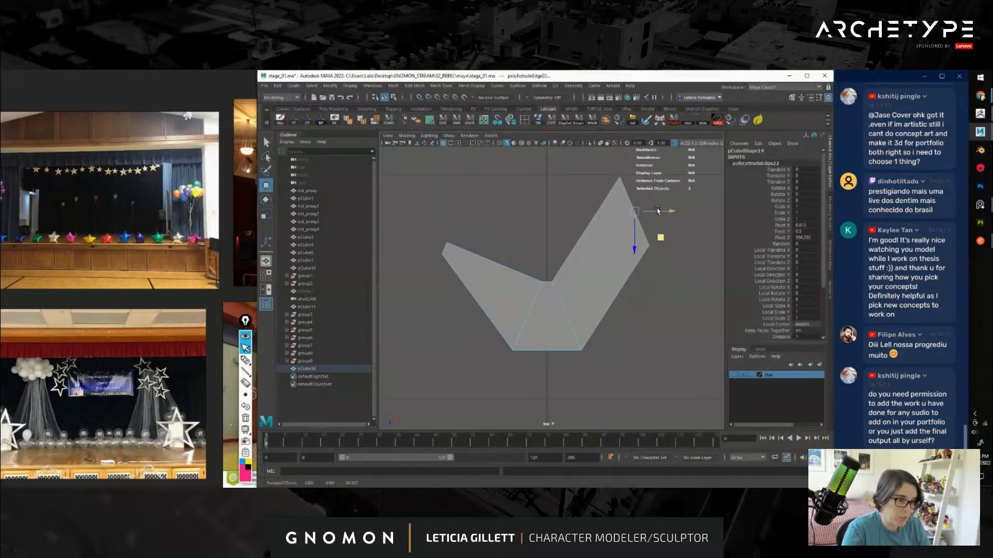
{"action": "key", "text": "e"}
{"action": "left_click_drag", "start_coordinate": [665, 197], "coordinate": [648, 179]}
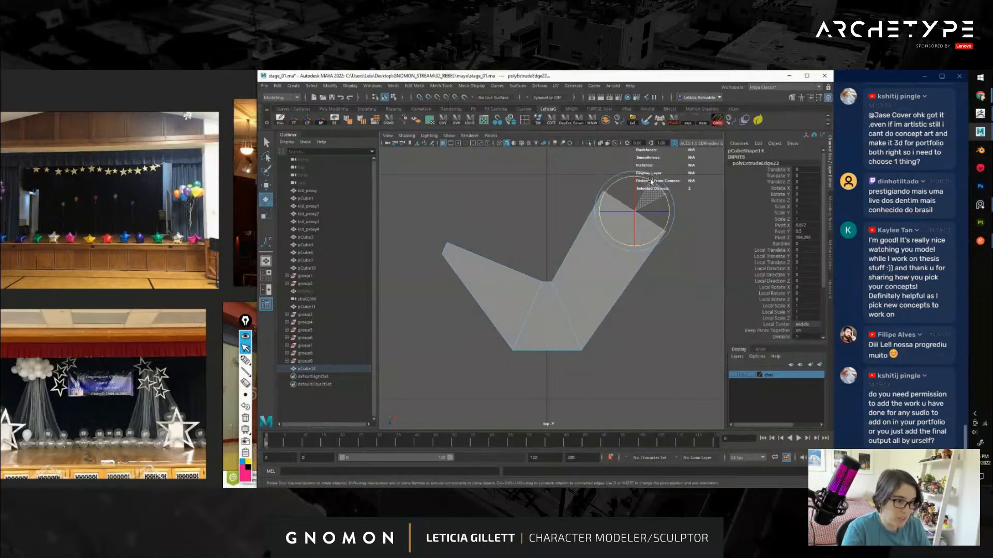
Reposition the left wing tip, the upper centre vertex and the lower-left body vertex to refine the bird outline
{"action": "middle_click_drag", "start_coordinate": [549, 294], "coordinate": [542, 269], "text": "alt"}
{"action": "right_click_drag", "start_coordinate": [508, 254], "coordinate": [469, 252]}
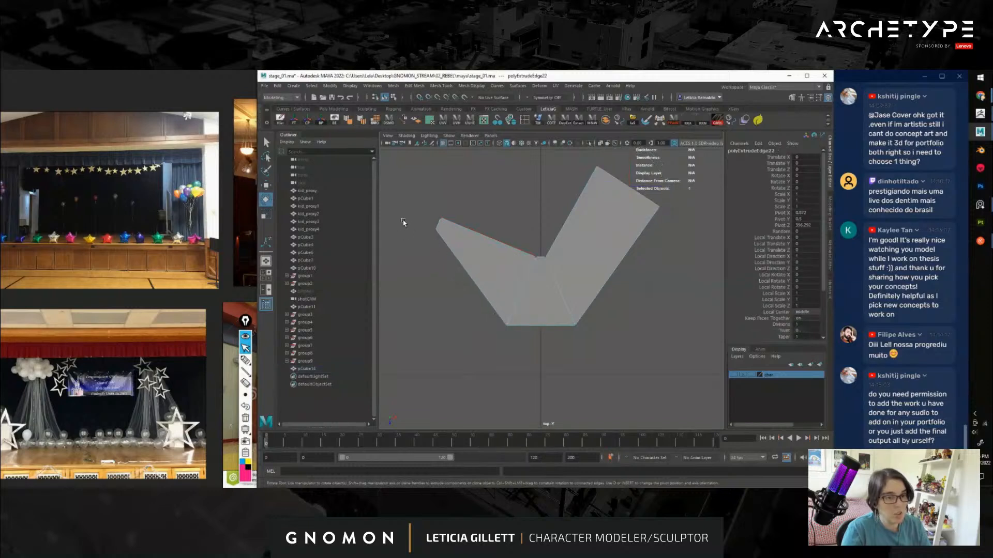
{"action": "left_click", "coordinate": [437, 230]}
{"action": "key", "text": "w"}
{"action": "middle_click_drag", "start_coordinate": [461, 252], "coordinate": [461, 249]}
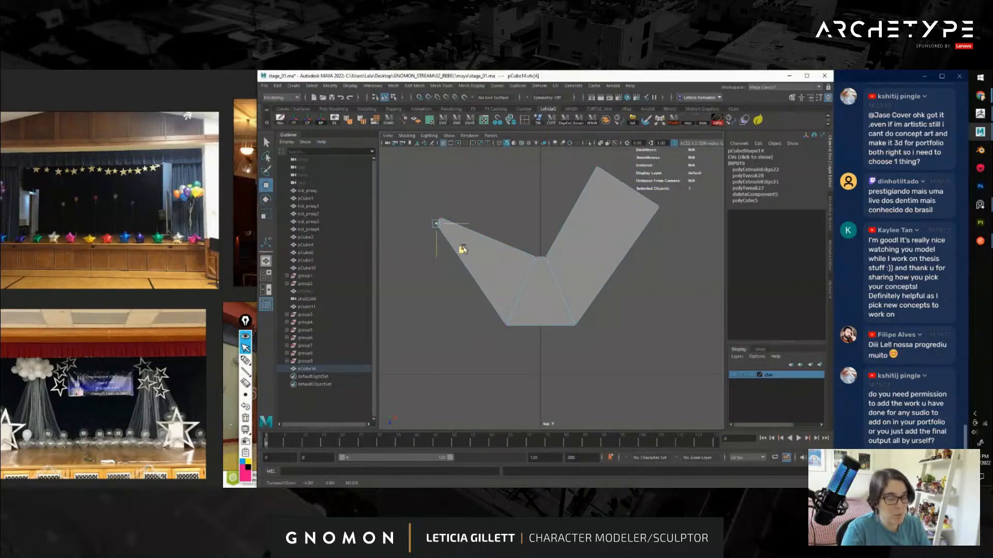
{"action": "left_click", "coordinate": [578, 215]}
{"action": "middle_click_drag", "start_coordinate": [566, 263], "coordinate": [566, 264], "text": "alt"}
{"action": "left_click_drag", "start_coordinate": [542, 271], "coordinate": [543, 271]}
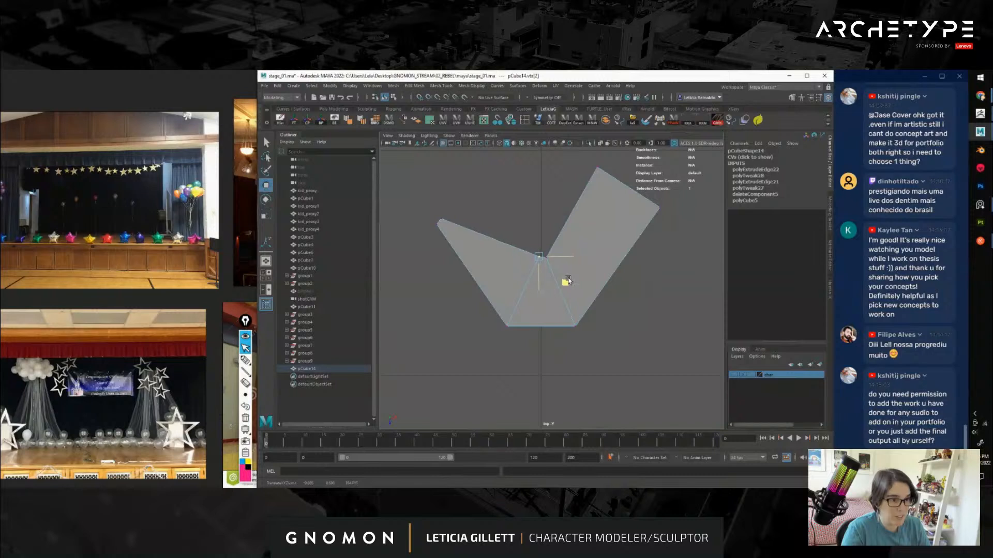
{"action": "left_click_drag", "start_coordinate": [494, 306], "coordinate": [536, 338]}
{"action": "middle_click_drag", "start_coordinate": [533, 351], "coordinate": [543, 332]}
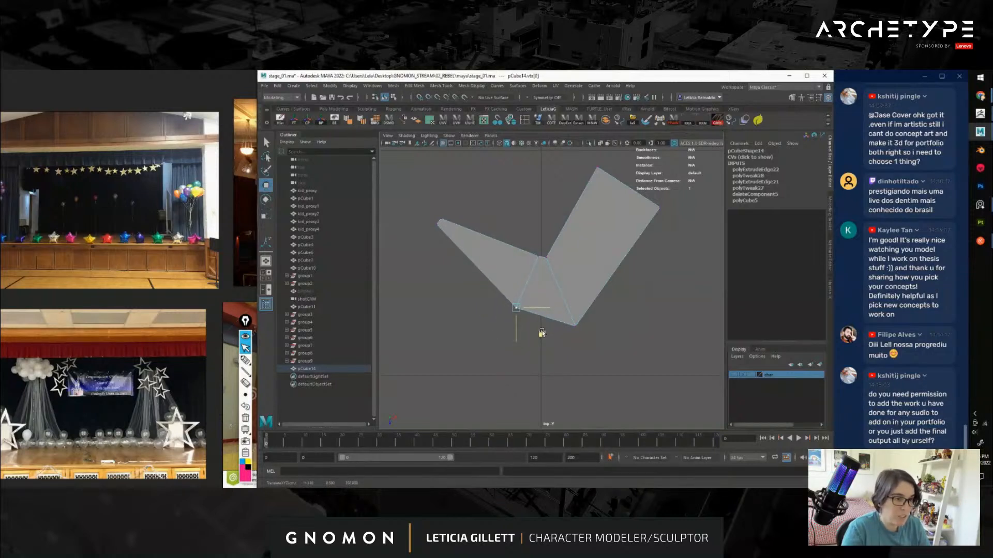
Return to object mode and delete the whole winged mesh from the stage scene
{"action": "scroll", "coordinate": [549, 324], "scroll_direction": "down", "scroll_amount": 5}
{"action": "right_click_drag", "start_coordinate": [579, 251], "coordinate": [615, 238]}
{"action": "left_click", "coordinate": [614, 240]}
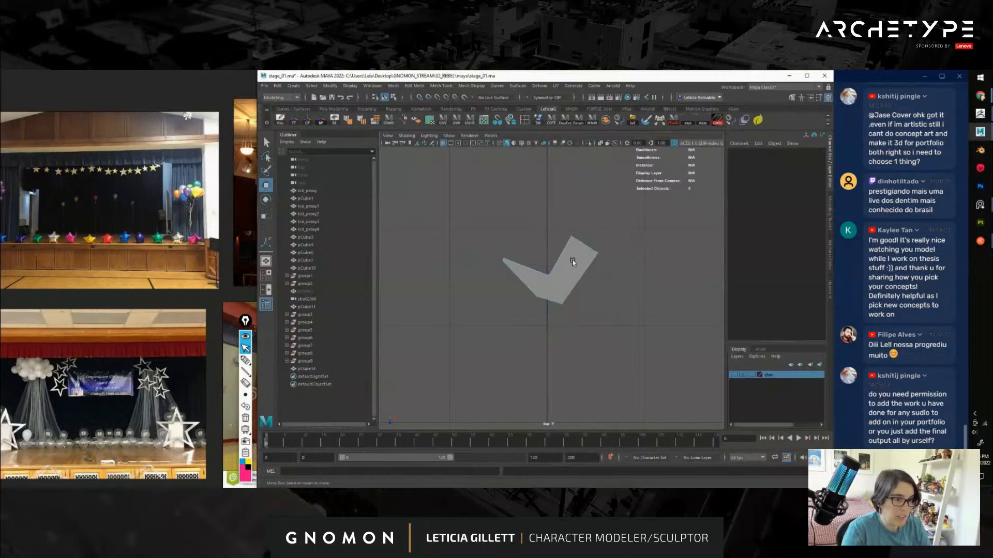
{"action": "left_click", "coordinate": [572, 259]}
{"action": "key", "text": "Delete"}
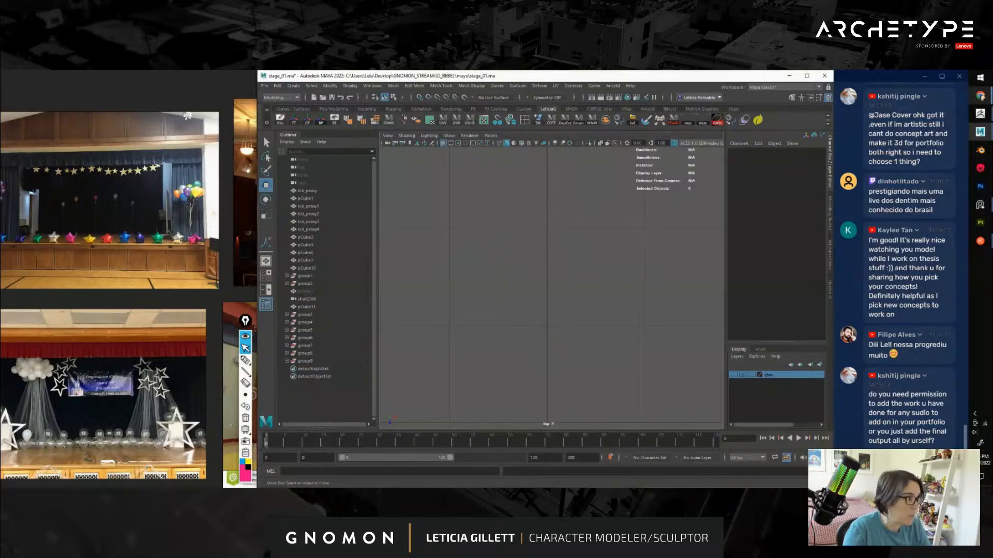
Switch to the web browser and search Google Images for "bird cutout"
{"action": "left_click", "coordinate": [981, 96]}
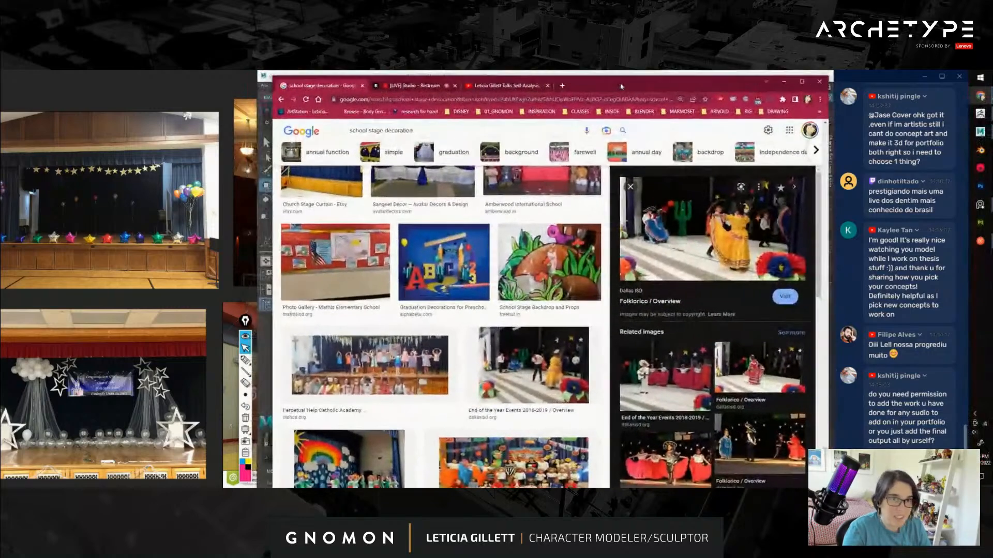
{"action": "left_click", "coordinate": [423, 130]}
{"action": "type", "text": "bird cutout"}
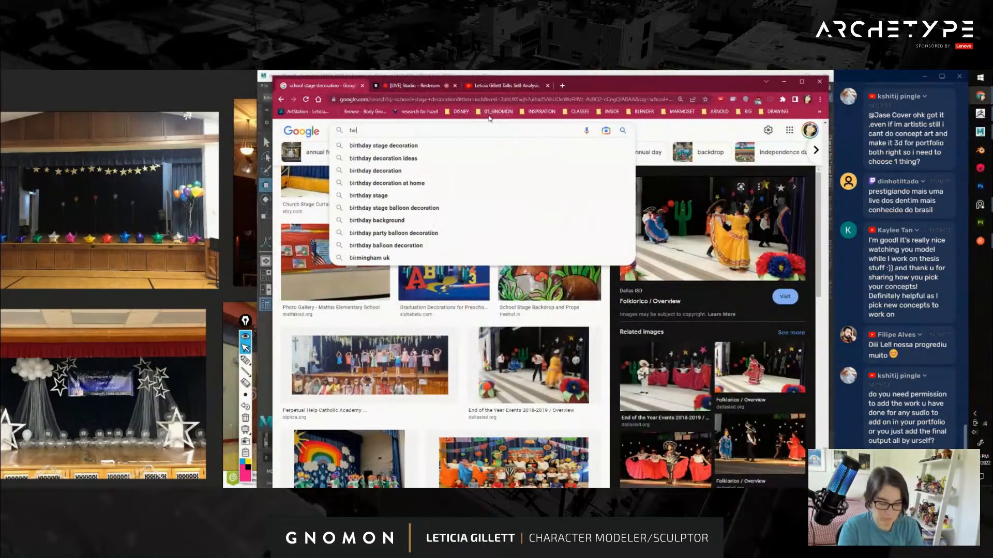
{"action": "key", "text": "Return"}
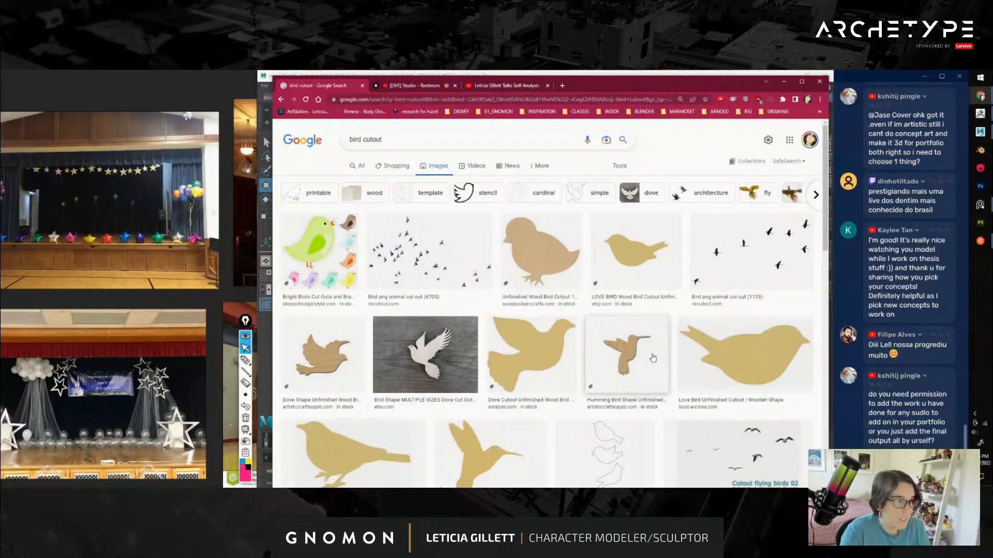
Browse the bird cutout image results for a simple shape to use as stage decoration reference
{"action": "scroll", "coordinate": [653, 358], "scroll_direction": "down", "scroll_amount": 5}
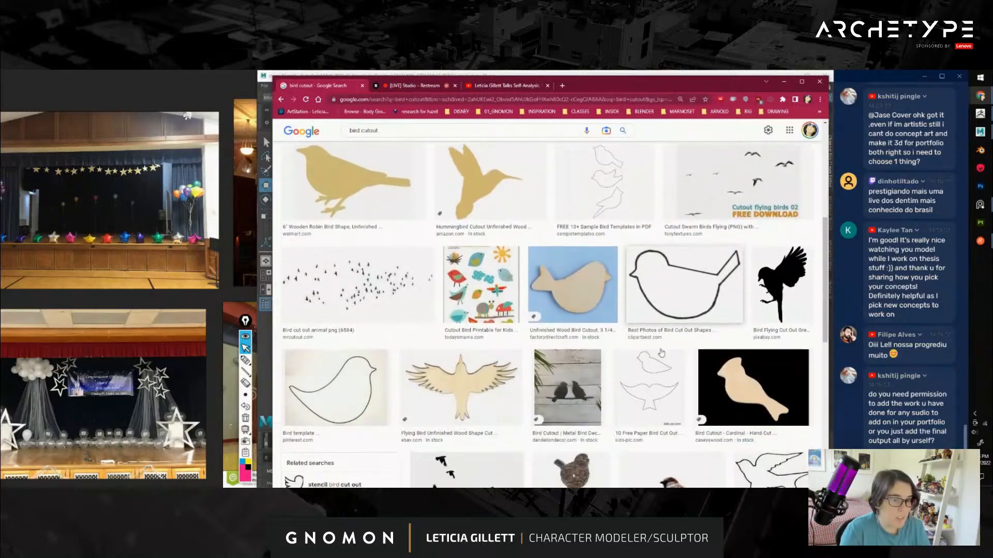
{"action": "scroll", "coordinate": [661, 353], "scroll_direction": "down", "scroll_amount": 5}
{"action": "scroll", "coordinate": [662, 355], "scroll_direction": "down", "scroll_amount": 2}
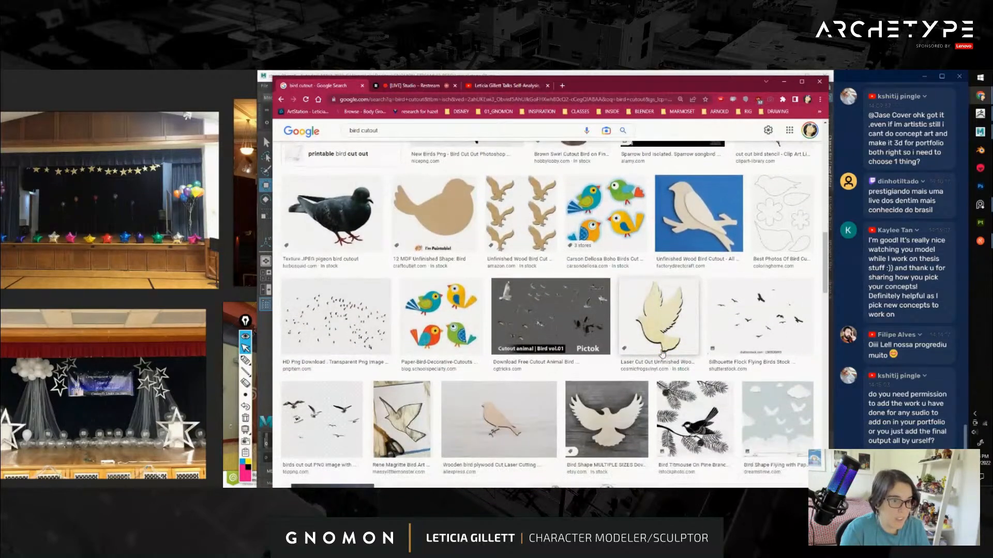
{"action": "scroll", "coordinate": [662, 353], "scroll_direction": "down", "scroll_amount": 2}
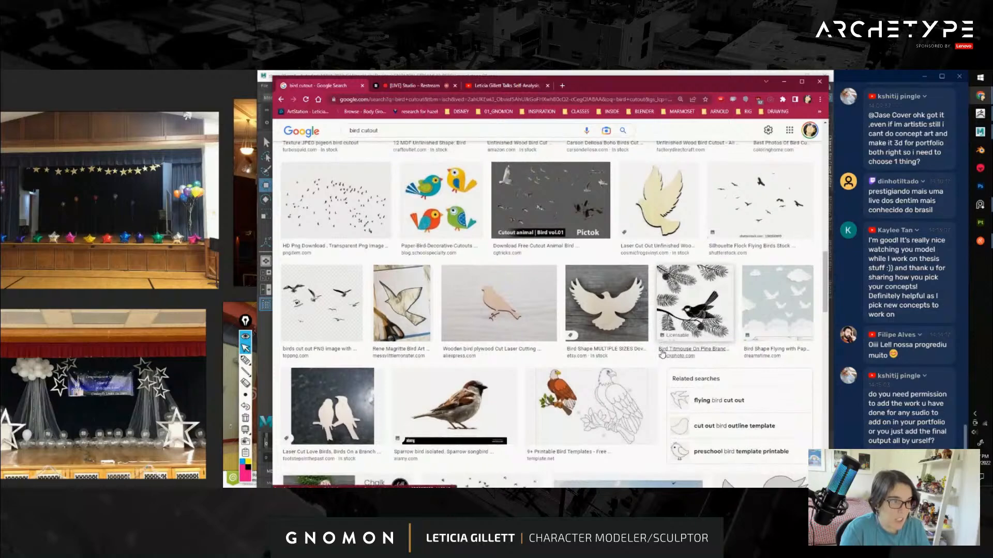
{"action": "scroll", "coordinate": [662, 353], "scroll_direction": "down", "scroll_amount": 5}
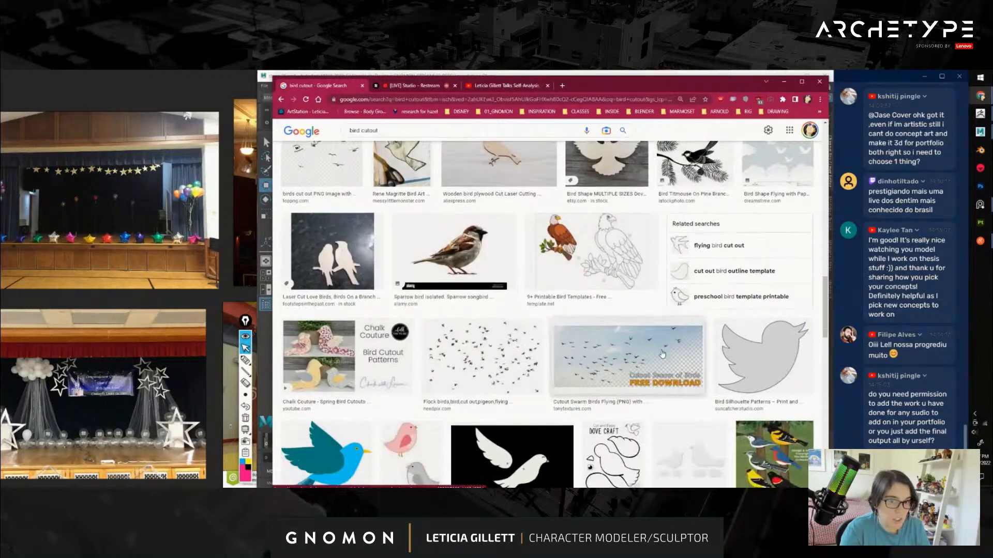
{"action": "scroll", "coordinate": [662, 353], "scroll_direction": "down", "scroll_amount": 4}
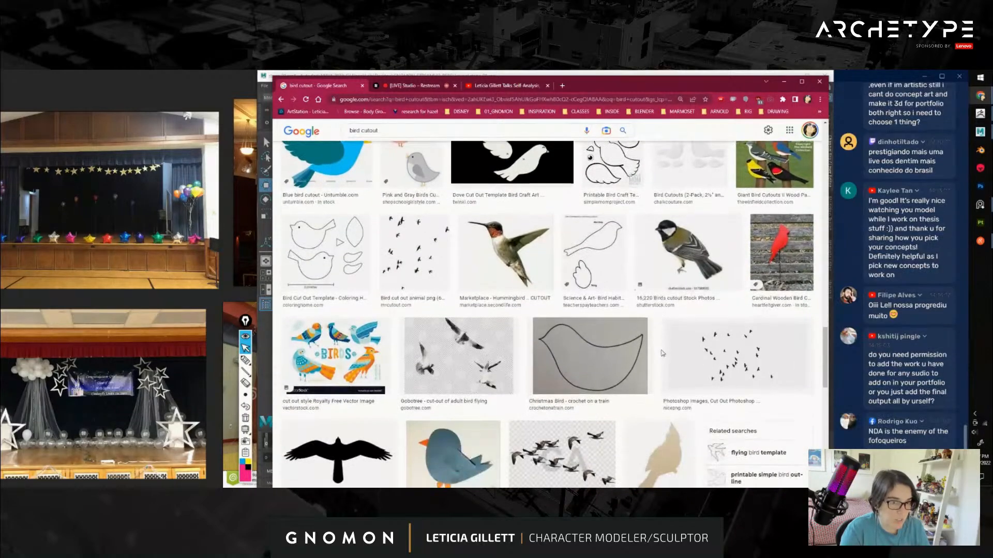
{"action": "scroll", "coordinate": [662, 353], "scroll_direction": "down", "scroll_amount": 4}
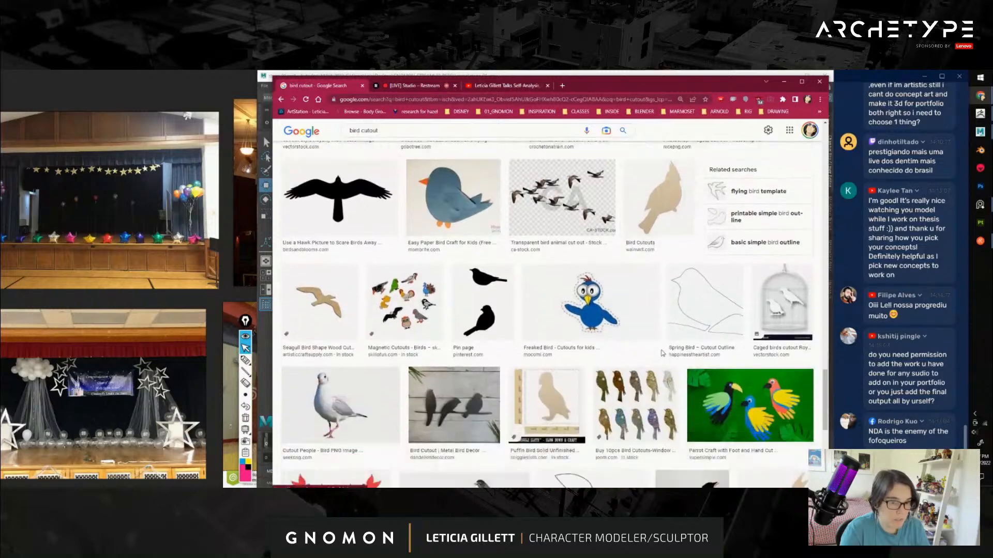
{"action": "scroll", "coordinate": [663, 357], "scroll_direction": "down", "scroll_amount": 5}
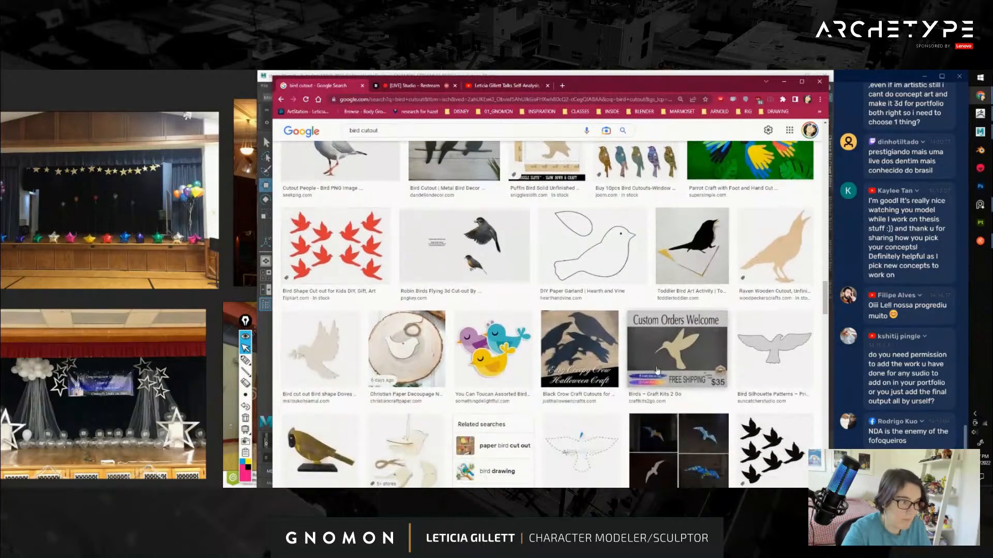
{"action": "scroll", "coordinate": [657, 370], "scroll_direction": "down", "scroll_amount": 3}
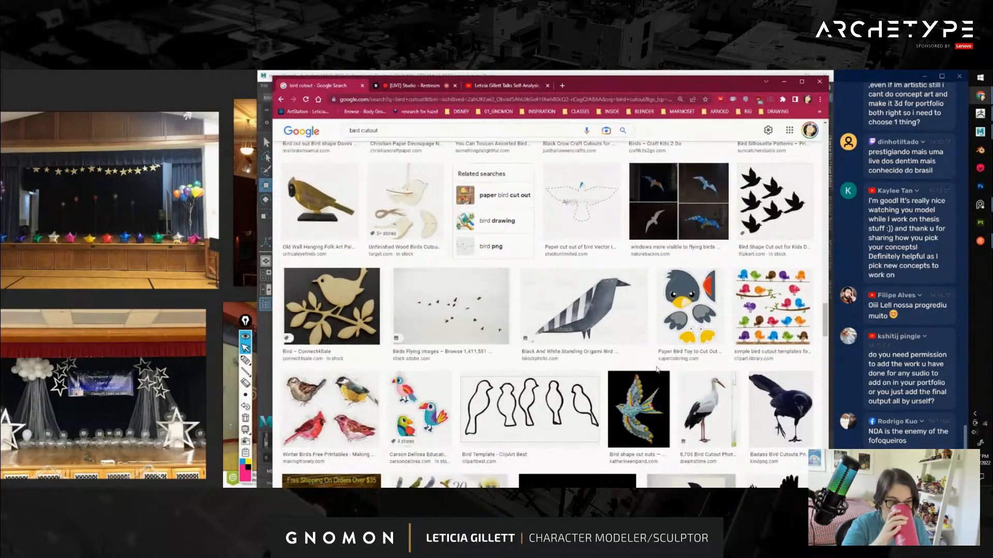
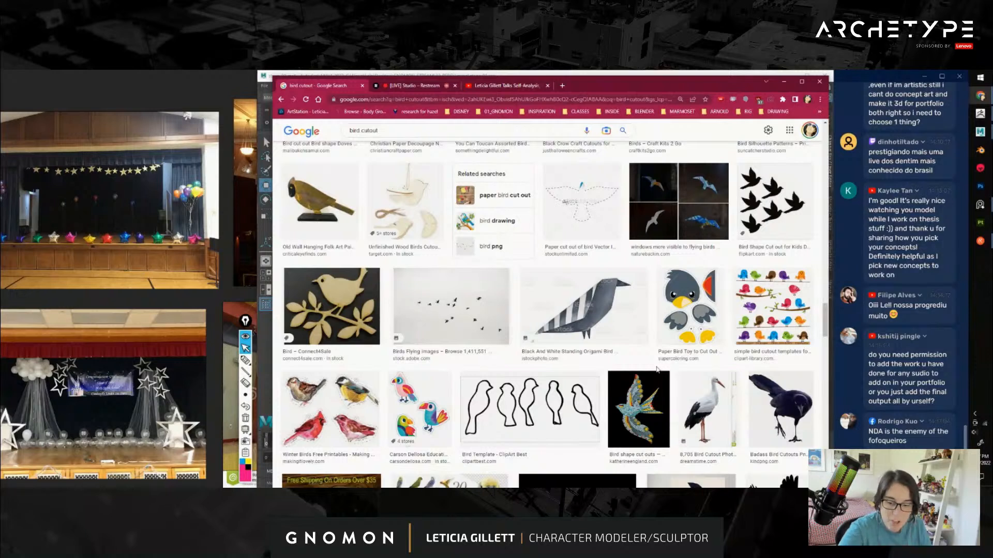
Refine the image search to "flying bird cutout"
{"action": "left_click", "coordinate": [350, 130]}
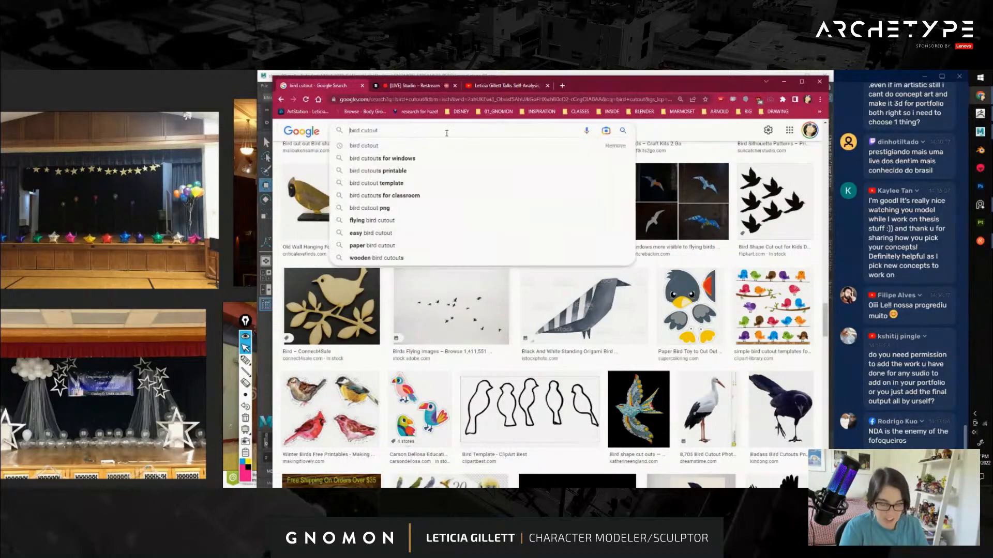
{"action": "type", "text": "flying"}
{"action": "key", "text": "Return"}
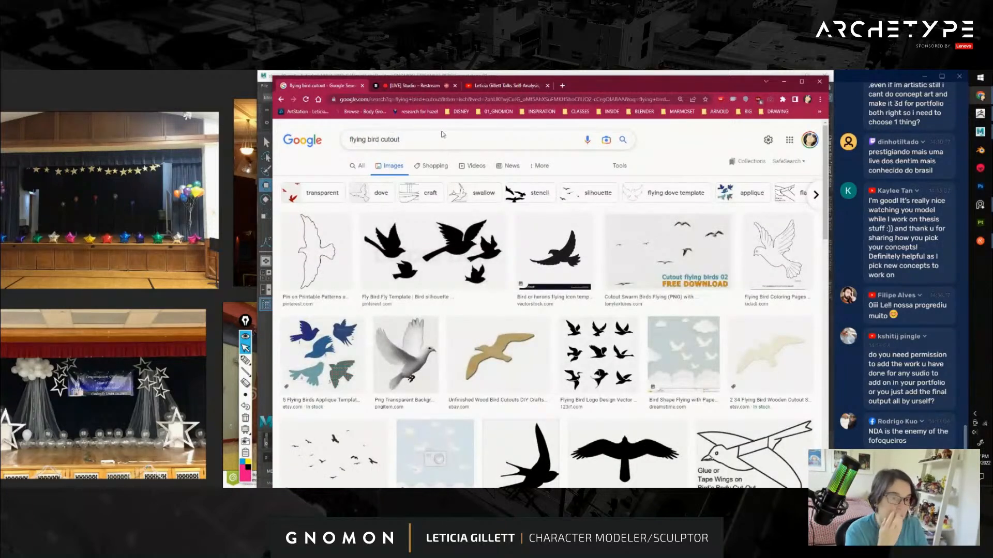
Examine the flying bird cutout results for a silhouette with spread wings suitable as modelling reference
{"action": "scroll", "coordinate": [621, 354], "scroll_direction": "down", "scroll_amount": 4}
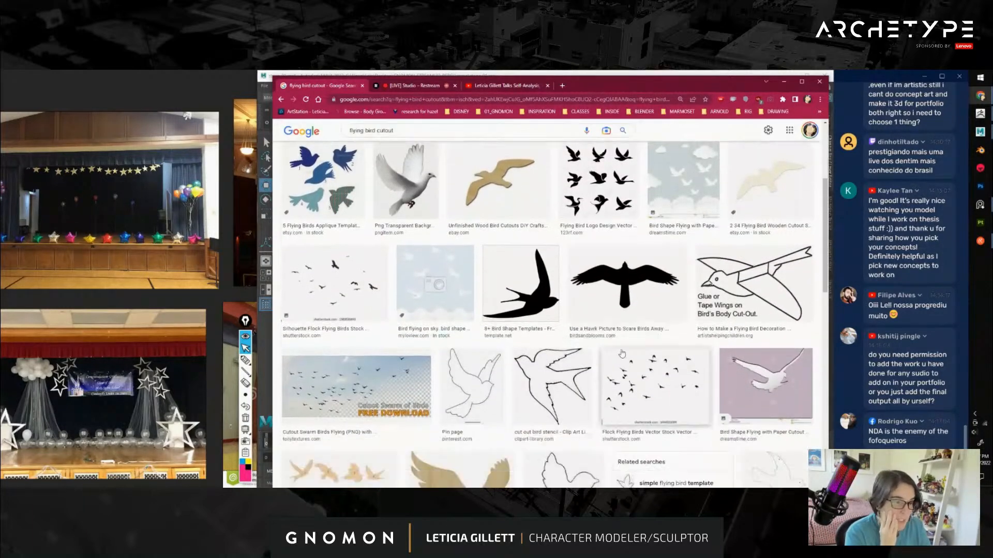
{"action": "scroll", "coordinate": [620, 355], "scroll_direction": "up", "scroll_amount": 2}
{"action": "scroll", "coordinate": [617, 356], "scroll_direction": "down", "scroll_amount": 5}
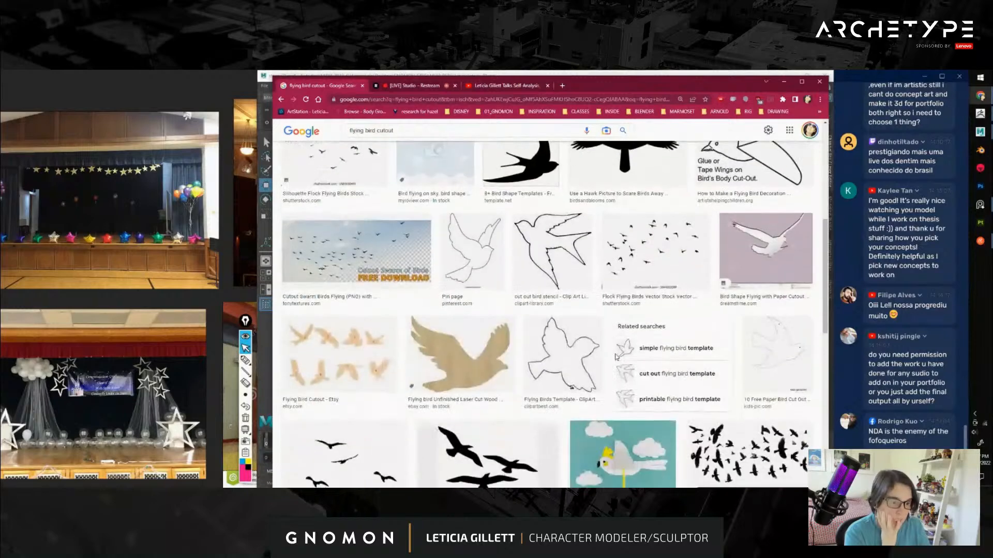
{"action": "scroll", "coordinate": [617, 357], "scroll_direction": "up", "scroll_amount": 6}
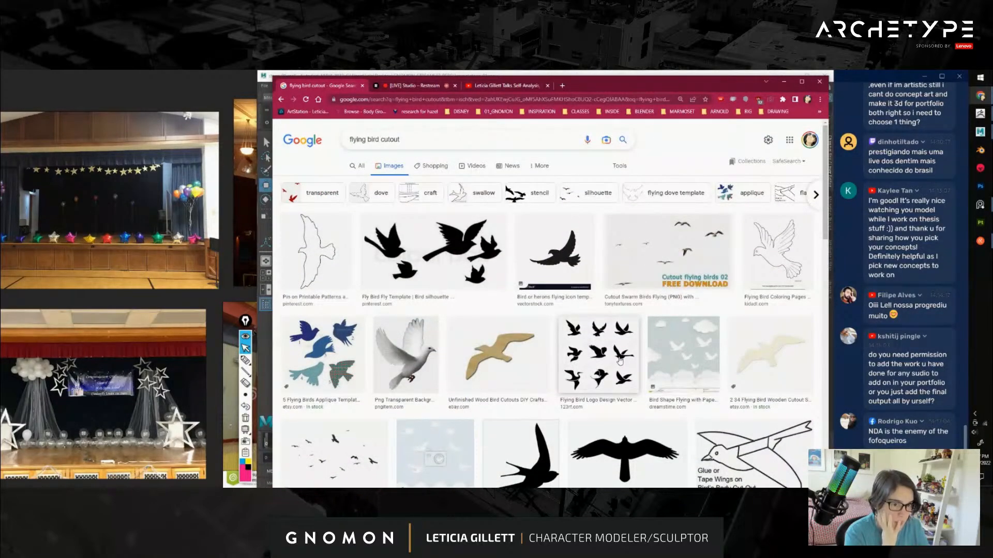
{"action": "scroll", "coordinate": [620, 361], "scroll_direction": "down", "scroll_amount": 3}
{"action": "scroll", "coordinate": [622, 361], "scroll_direction": "up", "scroll_amount": 3}
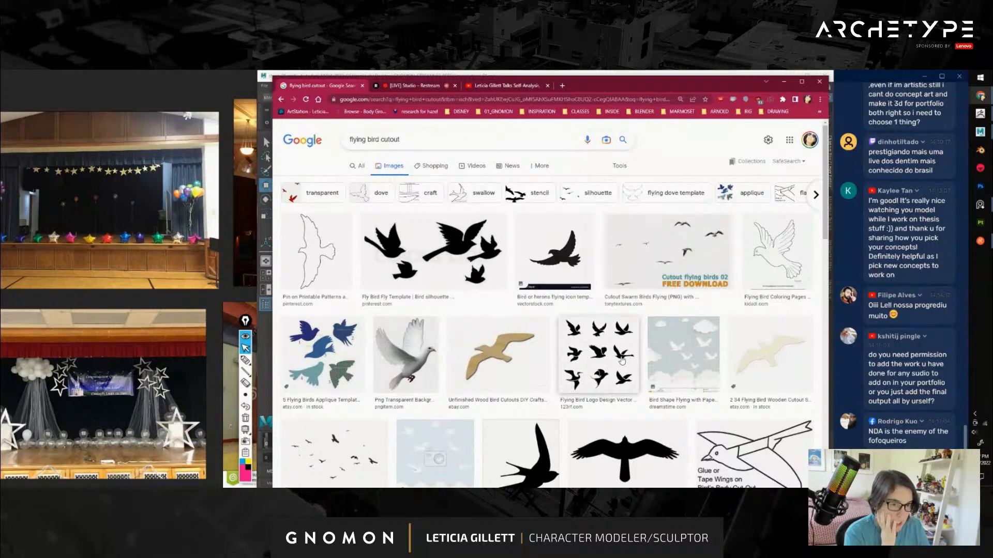
{"action": "scroll", "coordinate": [621, 361], "scroll_direction": "down", "scroll_amount": 7}
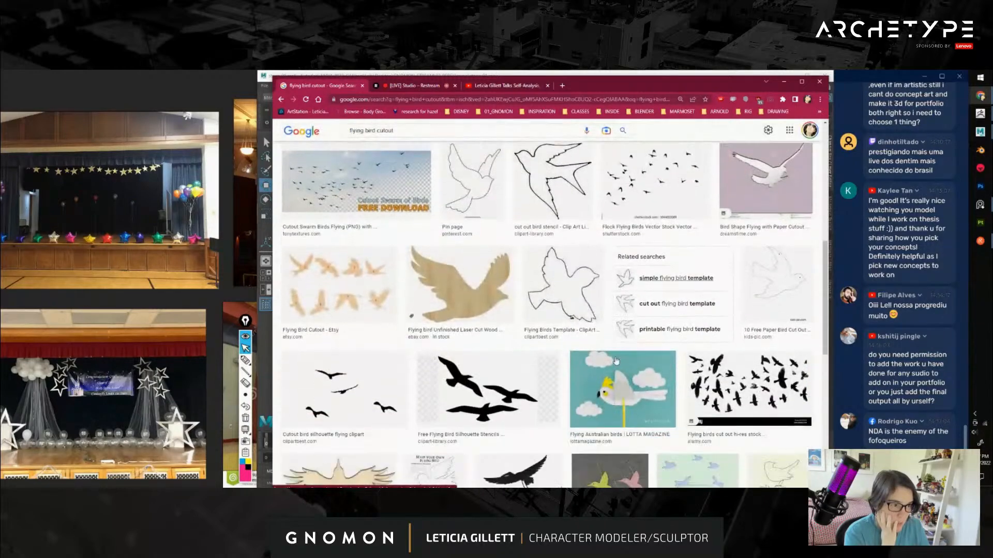
{"action": "scroll", "coordinate": [613, 362], "scroll_direction": "down", "scroll_amount": 8}
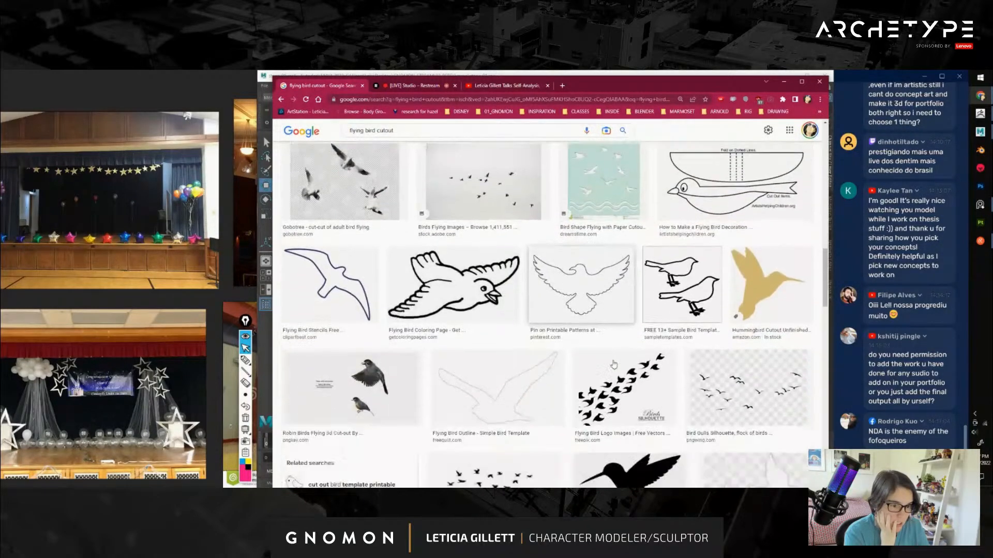
{"action": "scroll", "coordinate": [614, 364], "scroll_direction": "down", "scroll_amount": 5}
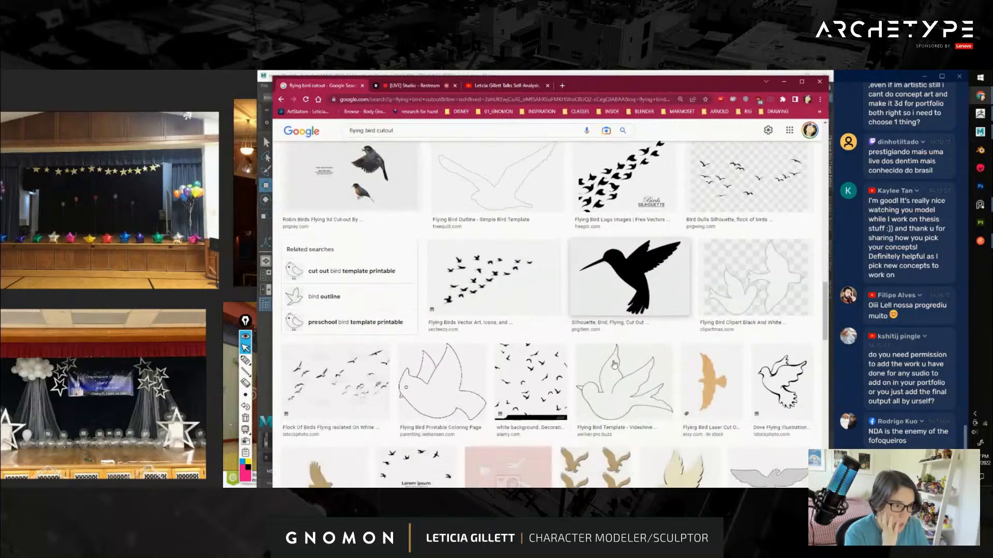
{"action": "scroll", "coordinate": [623, 365], "scroll_direction": "up", "scroll_amount": 4}
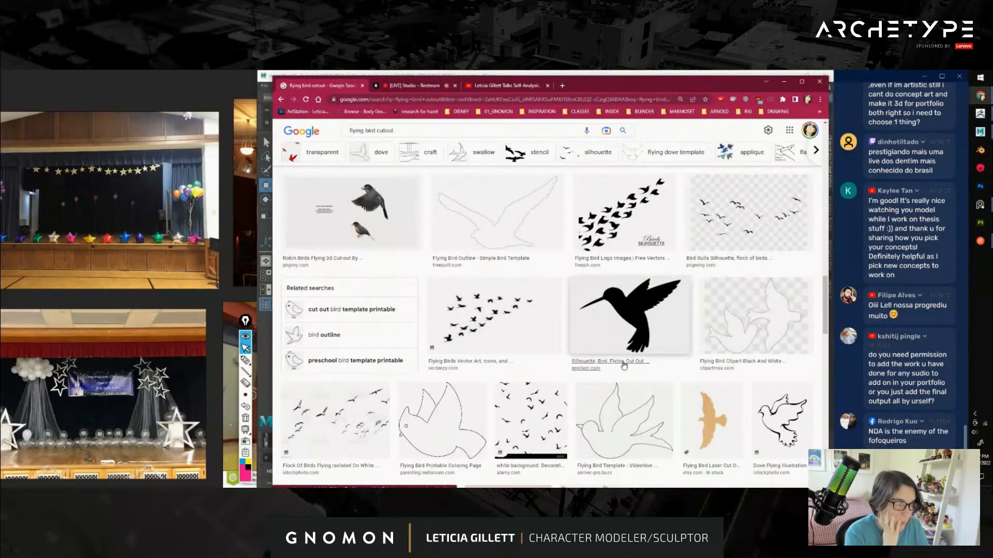
Search the web images for "flying dove cutout" instead of the flying bird cutouts
{"action": "scroll", "coordinate": [623, 366], "scroll_direction": "down", "scroll_amount": 2}
{"action": "scroll", "coordinate": [623, 366], "scroll_direction": "down", "scroll_amount": 8}
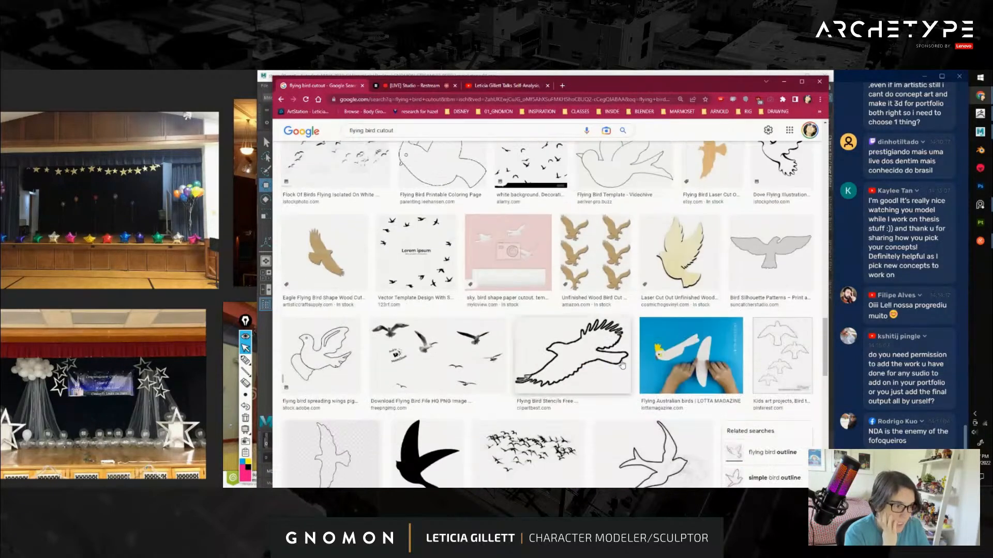
{"action": "scroll", "coordinate": [622, 364], "scroll_direction": "up", "scroll_amount": 4}
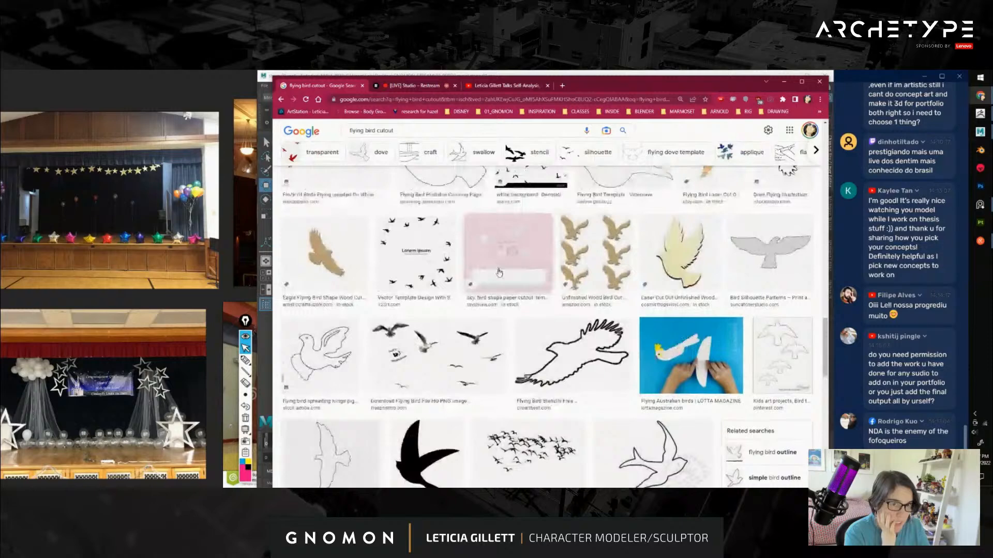
{"action": "double_click", "coordinate": [367, 131]}
{"action": "type", "text": "dove"}
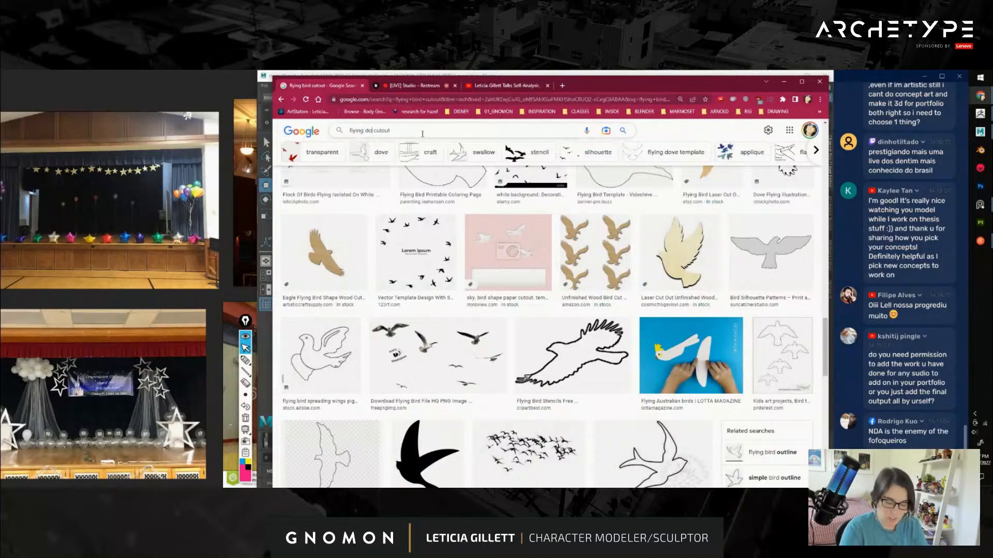
{"action": "key", "text": "Return"}
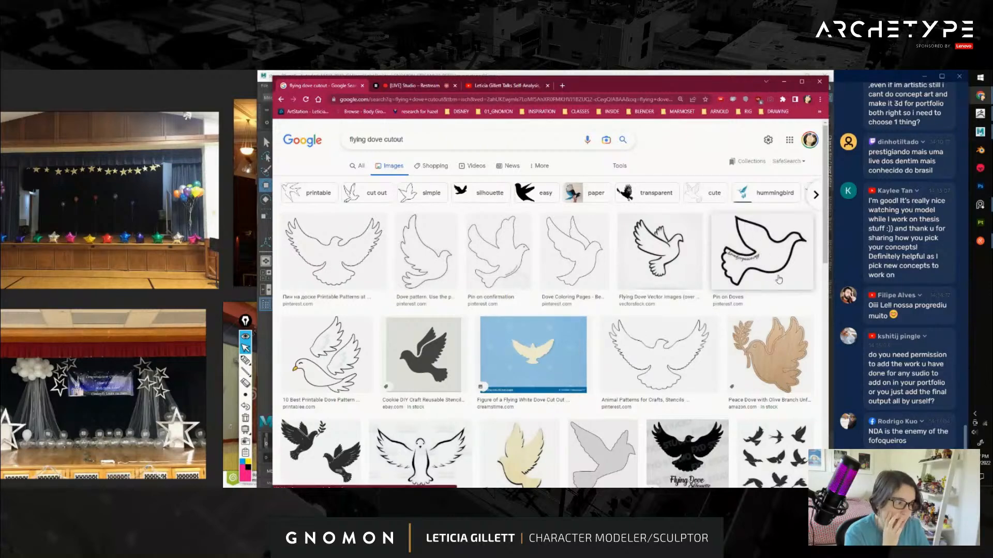
Open the unfinished wood dove-in-flight cutout from the image results and copy the picture
{"action": "scroll", "coordinate": [663, 396], "scroll_direction": "down", "scroll_amount": 3}
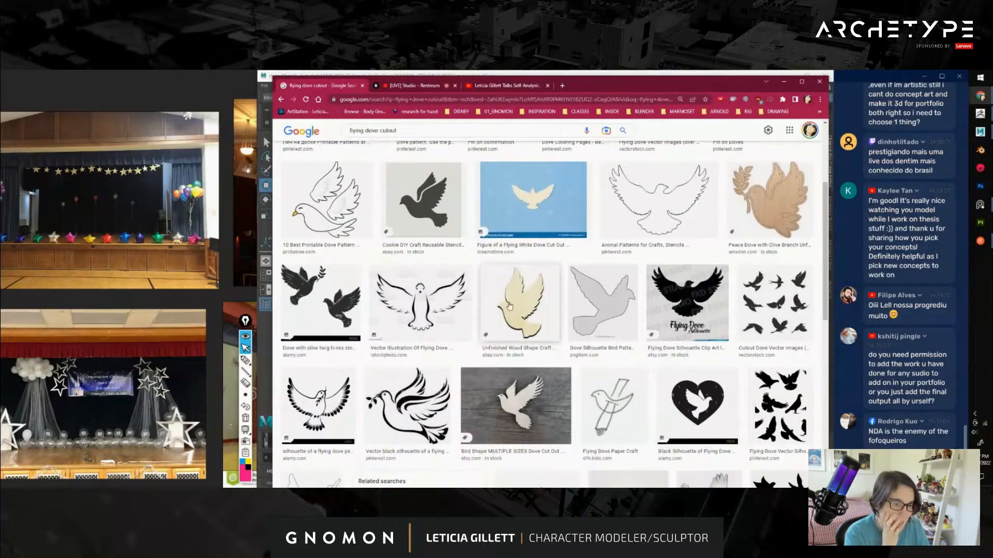
{"action": "left_click", "coordinate": [519, 302]}
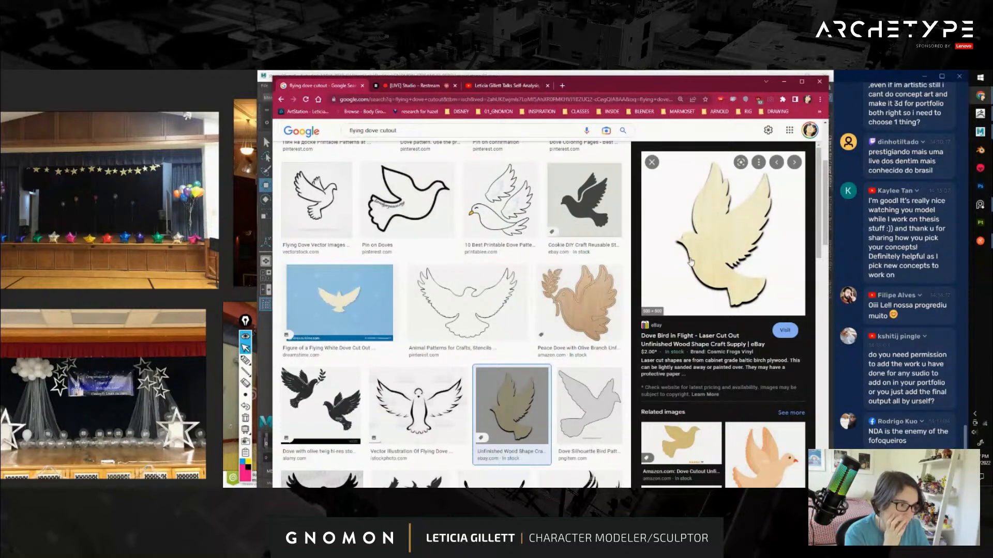
{"action": "right_click", "coordinate": [697, 184]}
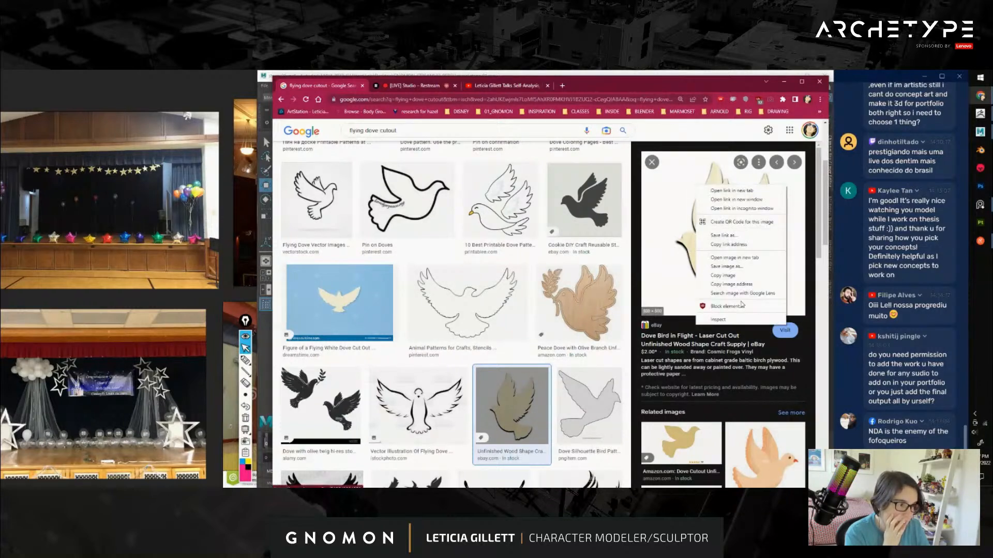
{"action": "left_click", "coordinate": [730, 276]}
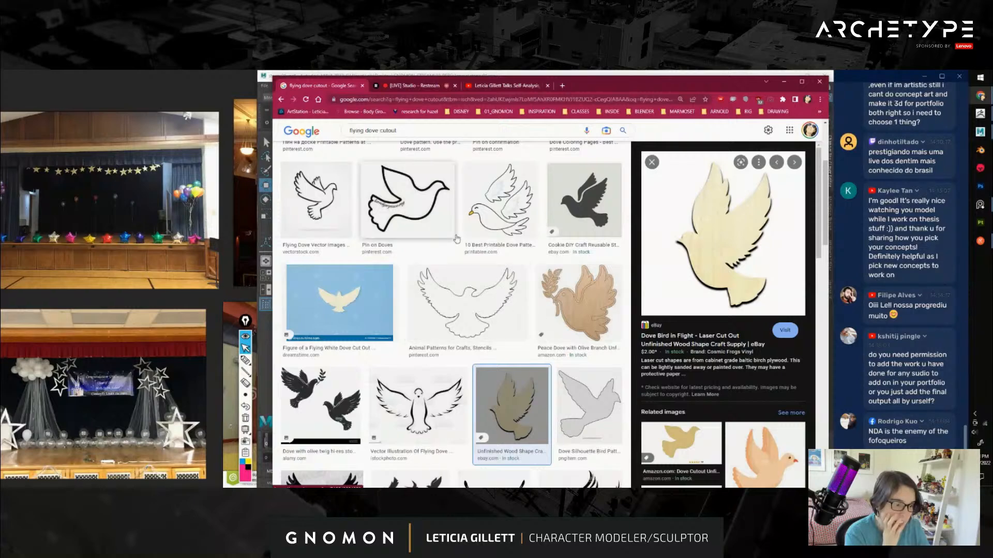
Examine the related Amazon dove cutout and further dove image results for alternative shapes
{"action": "left_click", "coordinate": [681, 443]}
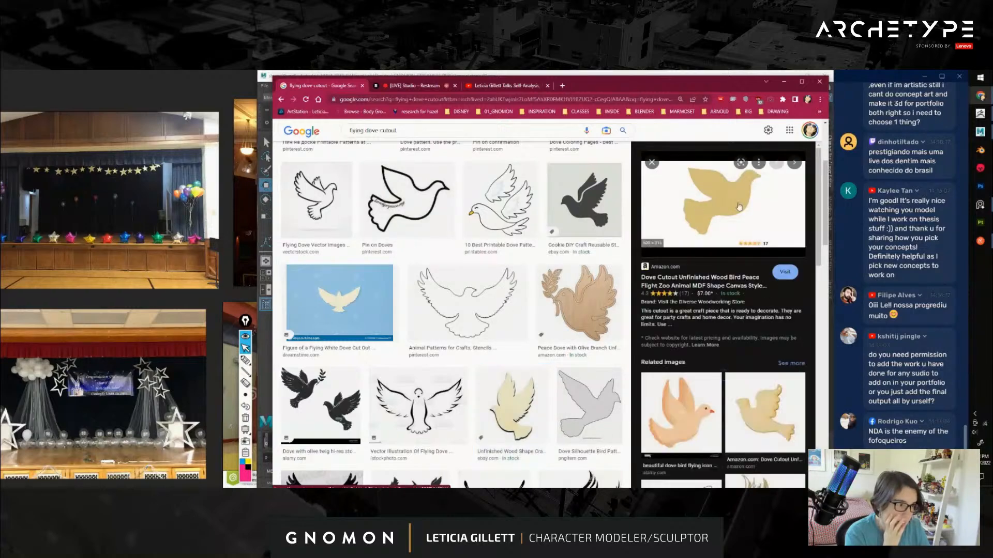
{"action": "scroll", "coordinate": [478, 343], "scroll_direction": "down", "scroll_amount": 5}
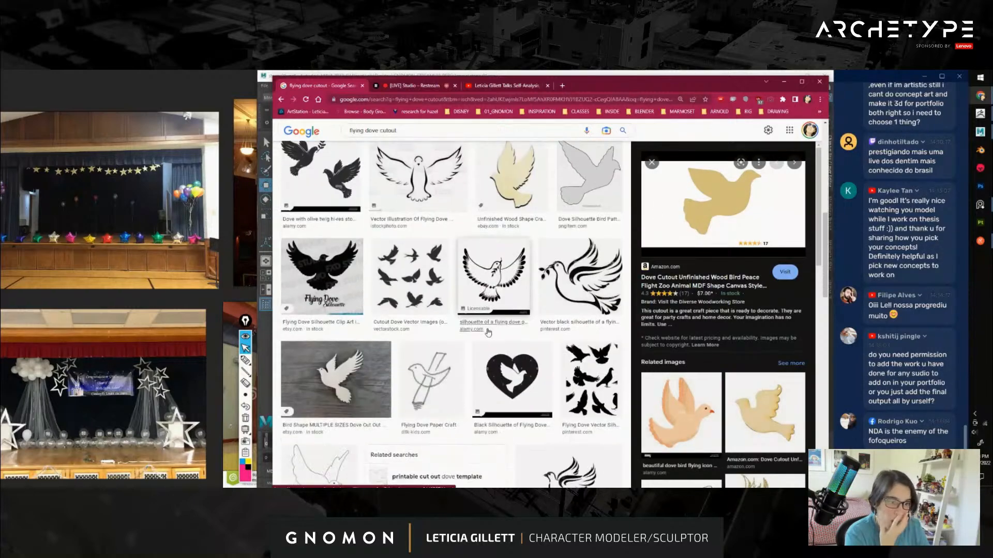
{"action": "scroll", "coordinate": [478, 343], "scroll_direction": "down", "scroll_amount": 6}
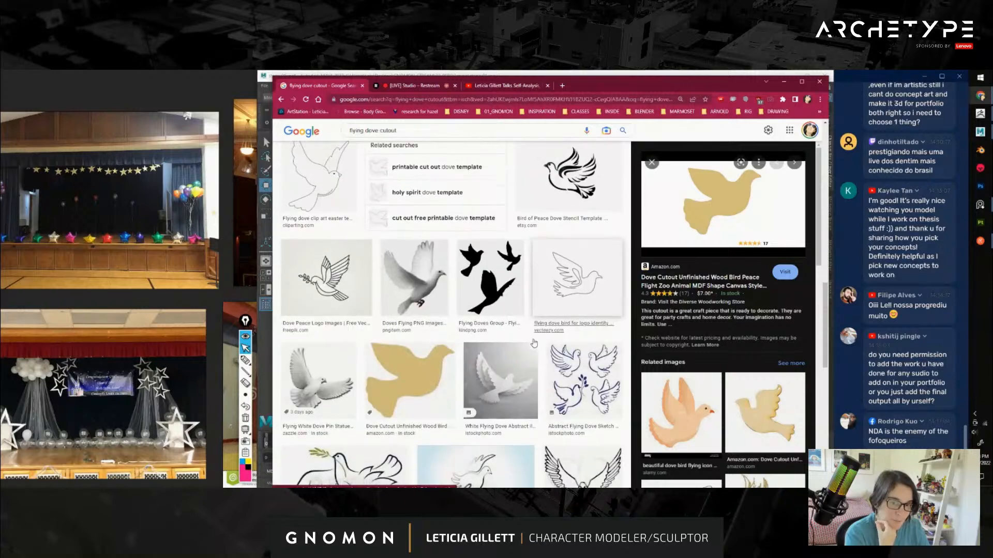
{"action": "scroll", "coordinate": [535, 342], "scroll_direction": "down", "scroll_amount": 2}
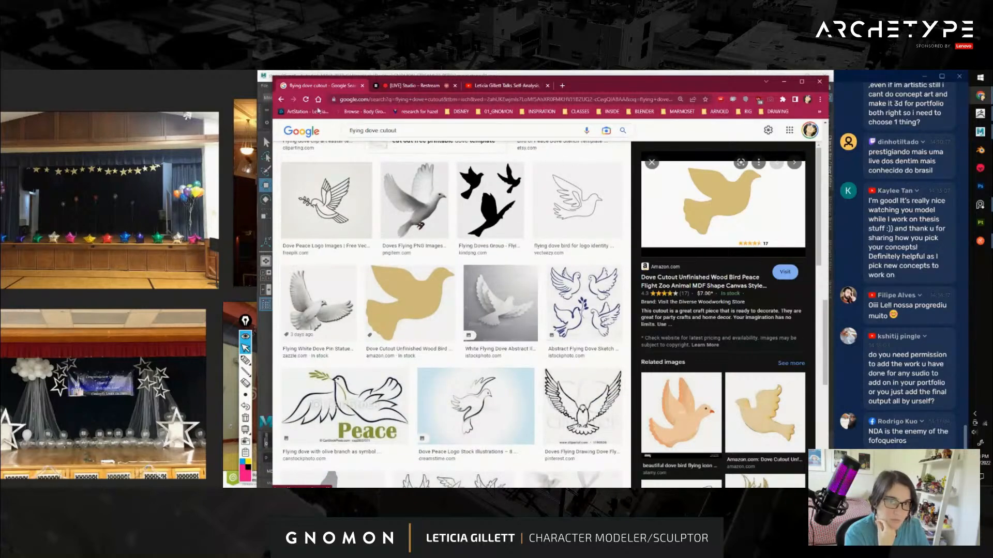
Switch to the reference board and paste the copied dove image beside the stage photos
{"action": "left_click", "coordinate": [784, 82]}
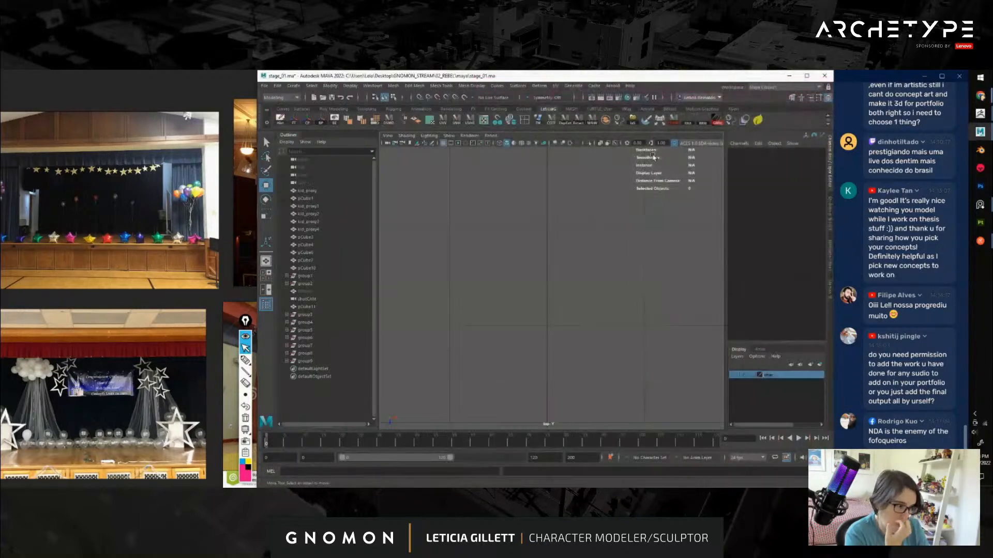
{"action": "scroll", "coordinate": [223, 218], "scroll_direction": "down", "scroll_amount": 5}
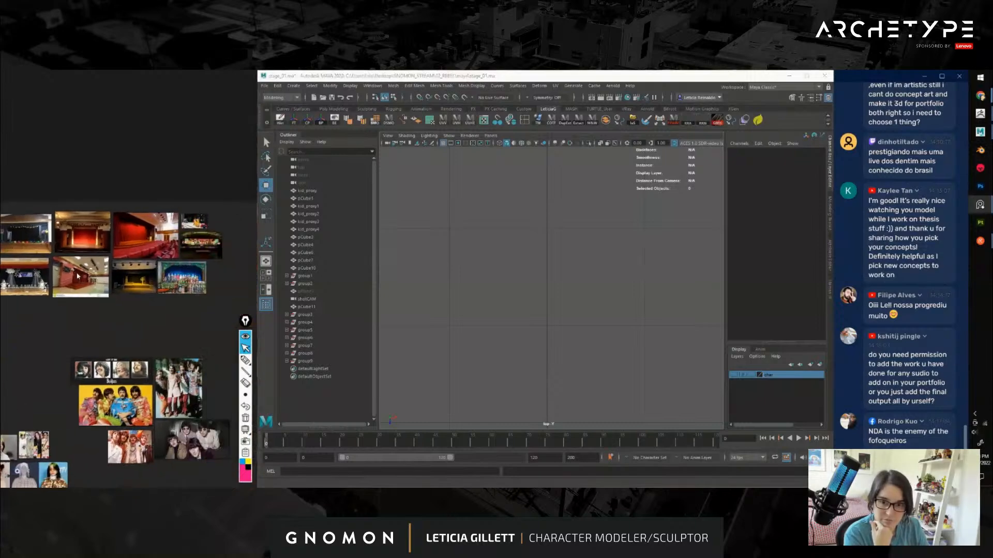
{"action": "right_click", "coordinate": [205, 259]}
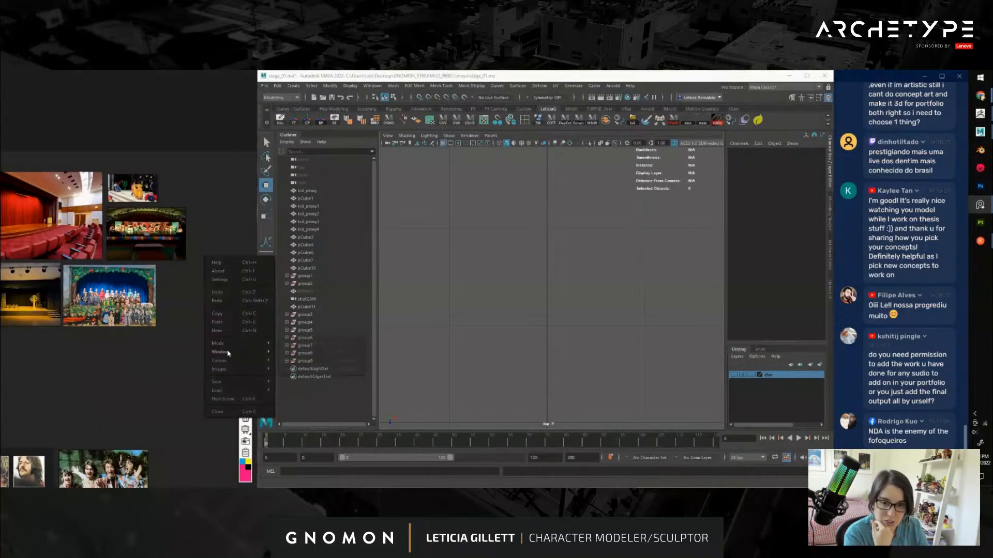
{"action": "left_click", "coordinate": [239, 324]}
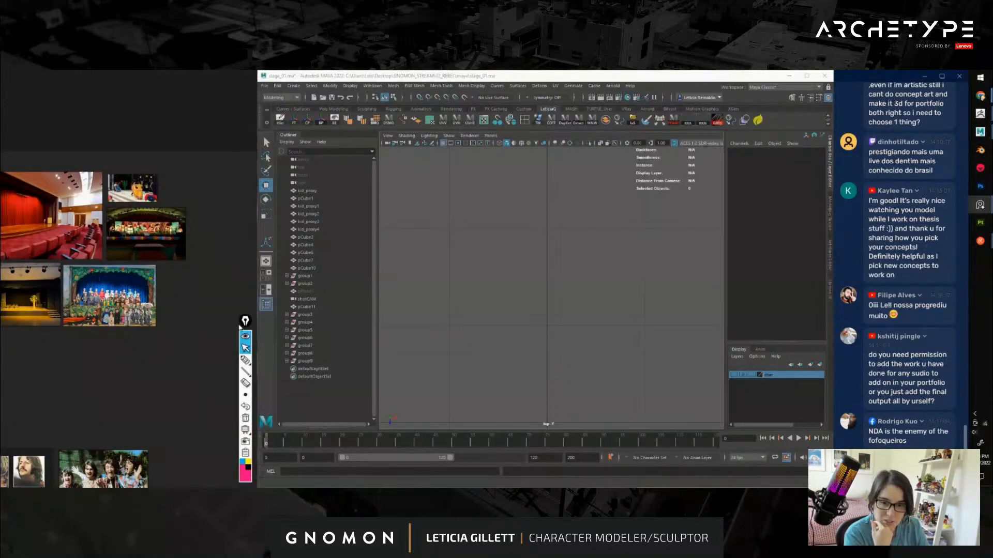
{"action": "scroll", "coordinate": [201, 256], "scroll_direction": "up", "scroll_amount": 3}
{"action": "left_click_drag", "start_coordinate": [201, 259], "coordinate": [158, 321]}
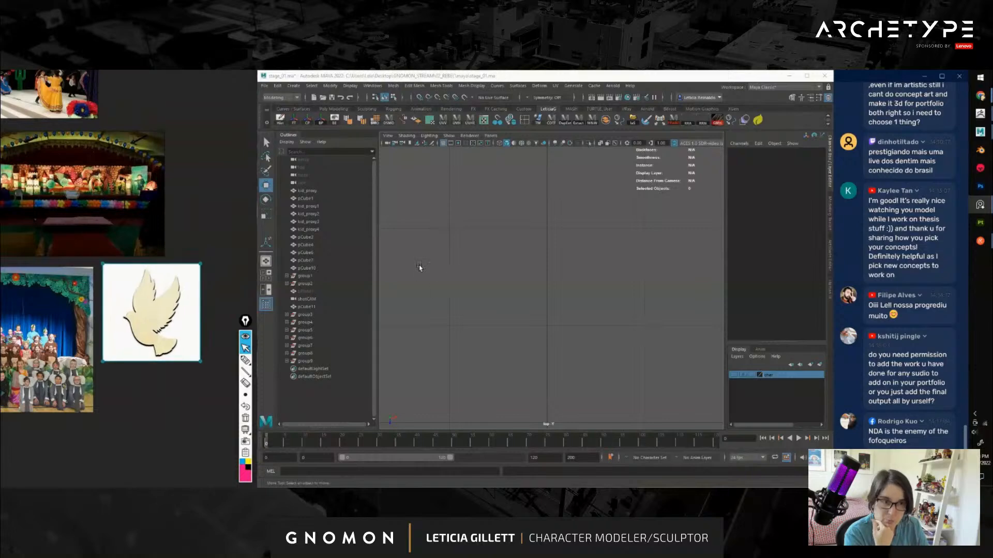
Create a polygon cube in Maya's top view, place it on the empty grid in front of the stage and enlarge it
{"action": "left_click", "coordinate": [497, 270]}
{"action": "scroll", "coordinate": [565, 264], "scroll_direction": "down", "scroll_amount": 3}
{"action": "scroll", "coordinate": [565, 264], "scroll_direction": "up", "scroll_amount": 2}
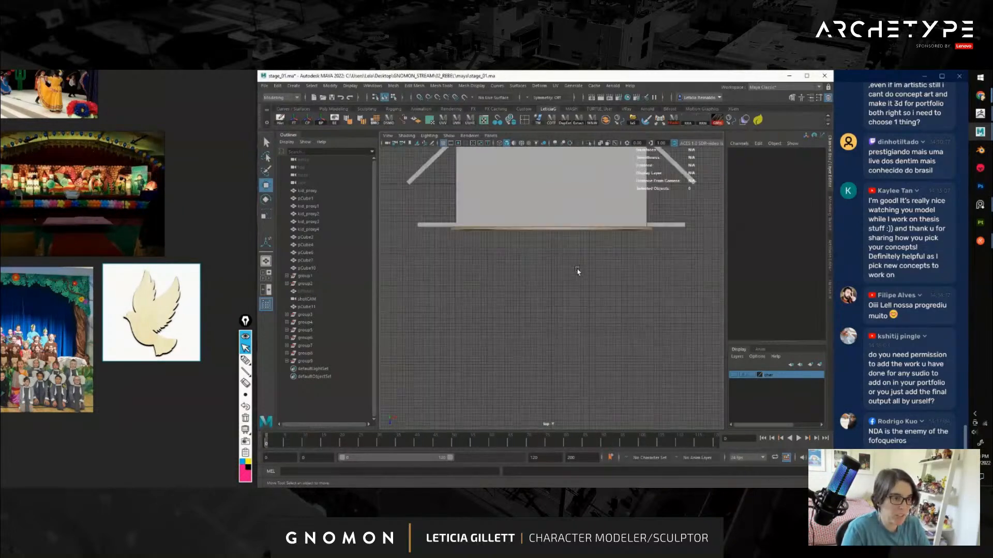
{"action": "scroll", "coordinate": [575, 271], "scroll_direction": "down", "scroll_amount": 3}
{"action": "scroll", "coordinate": [575, 270], "scroll_direction": "up", "scroll_amount": 2}
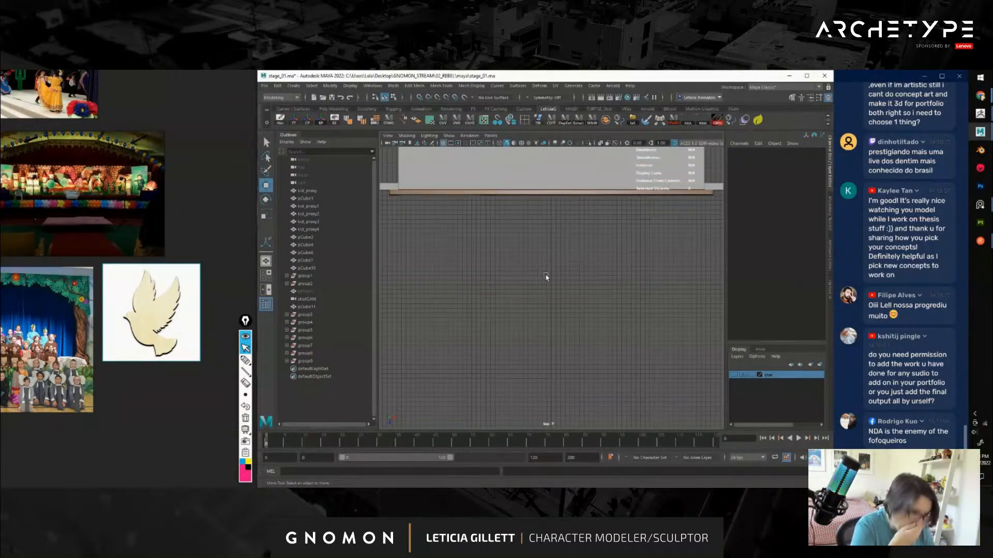
{"action": "scroll", "coordinate": [549, 278], "scroll_direction": "down", "scroll_amount": 2}
{"action": "scroll", "coordinate": [568, 255], "scroll_direction": "up", "scroll_amount": 5}
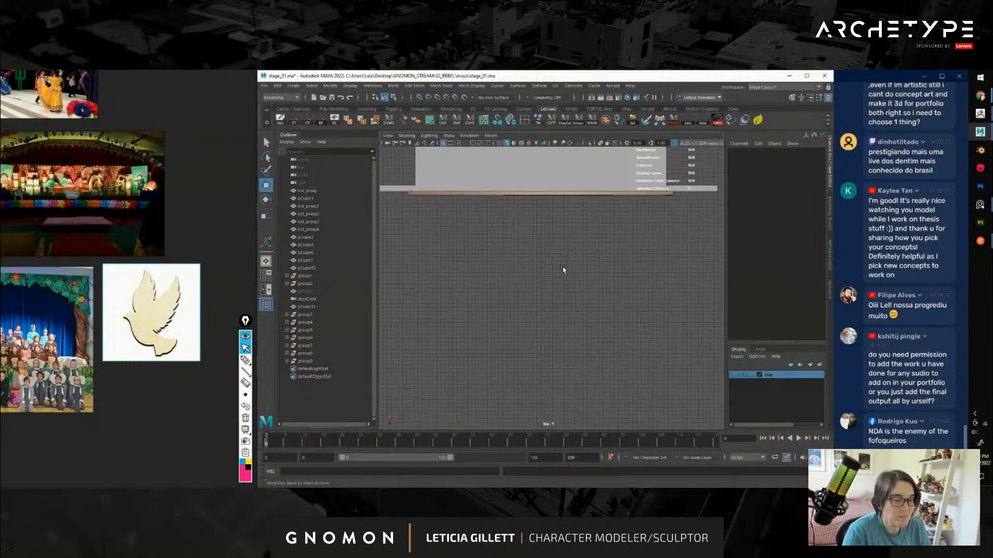
{"action": "key", "text": "space"}
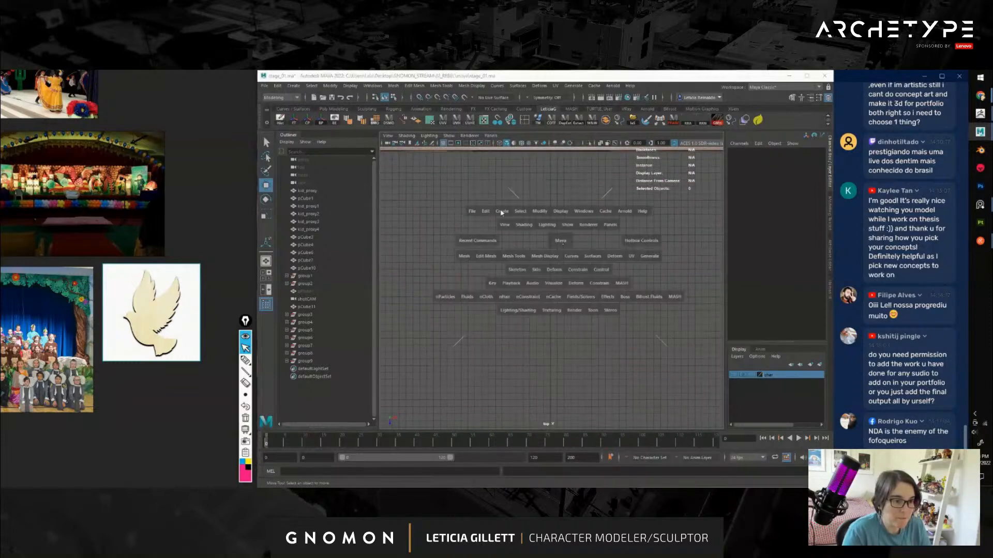
{"action": "left_click_drag", "start_coordinate": [501, 212], "coordinate": [654, 251]}
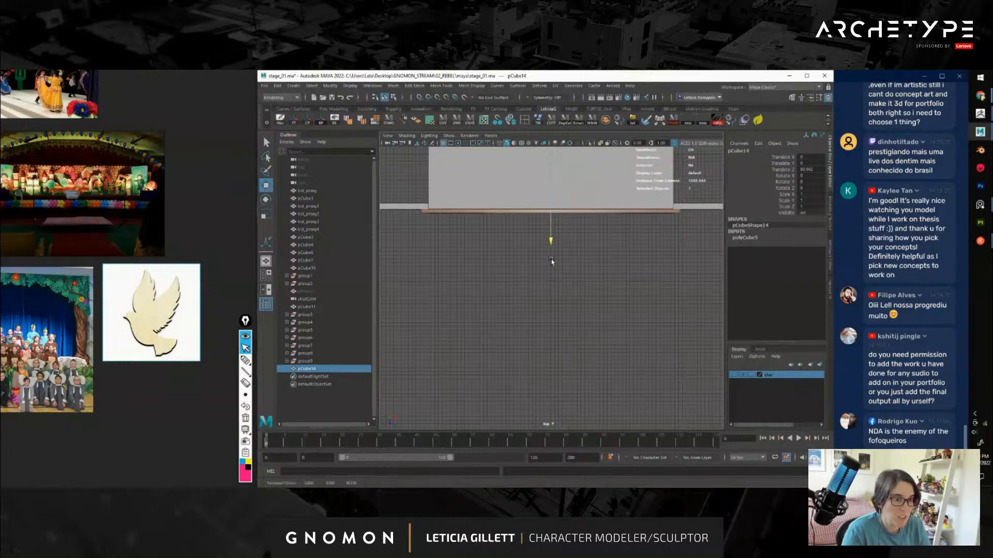
{"action": "left_click_drag", "start_coordinate": [551, 261], "coordinate": [615, 320]}
{"action": "key", "text": "r"}
Delete all of the new cube's faces except the top one, leaving a single flat square
{"action": "middle_click_drag", "start_coordinate": [571, 296], "coordinate": [567, 238], "text": "alt"}
{"action": "right_click_drag", "start_coordinate": [566, 237], "coordinate": [565, 274]}
{"action": "left_click", "coordinate": [539, 242]}
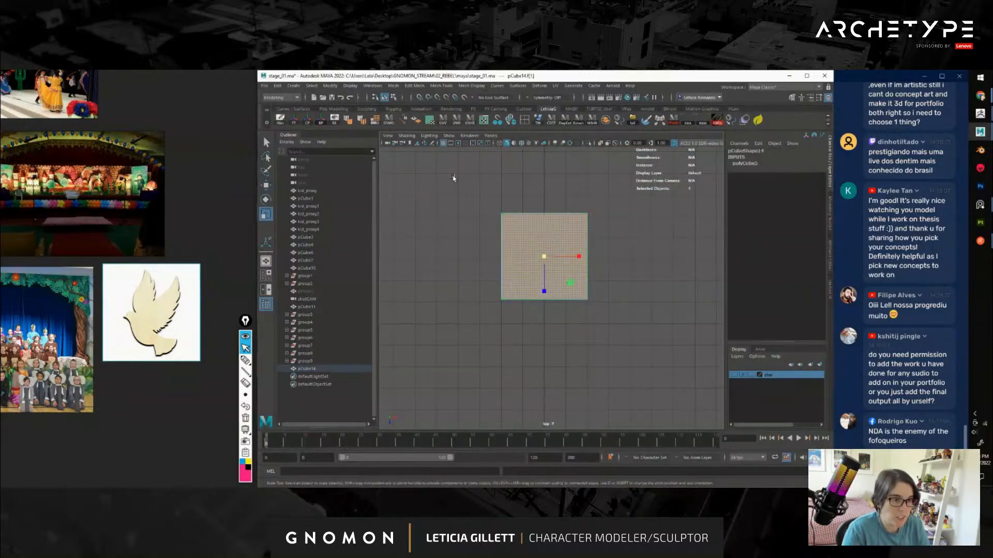
{"action": "left_click", "coordinate": [595, 288]}
{"action": "middle_click_drag", "start_coordinate": [513, 277], "coordinate": [498, 287], "text": "alt"}
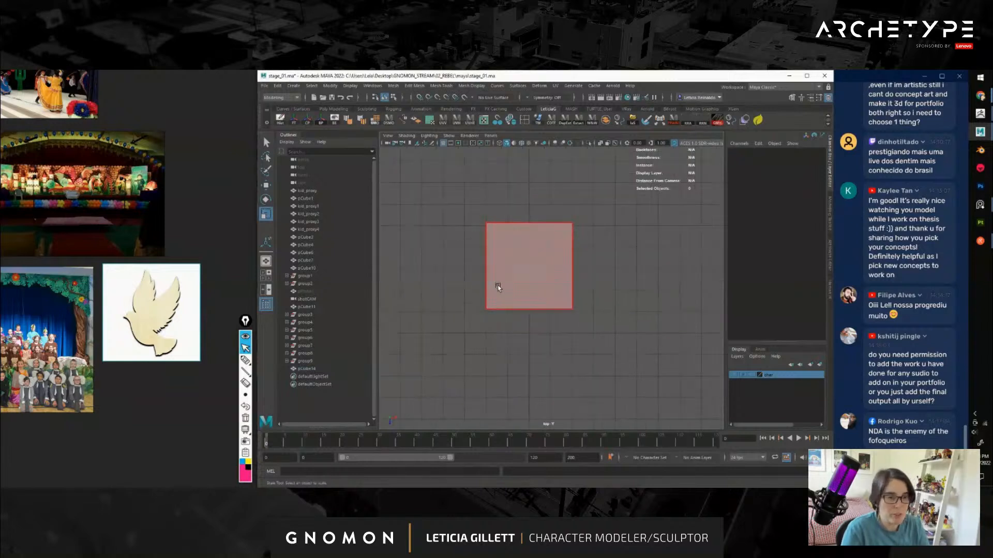
Extrude the square's left edge diagonally up and outward, then shorten and rotate it to form the dove's neck
{"action": "scroll", "coordinate": [501, 283], "scroll_direction": "up", "scroll_amount": 2}
{"action": "right_click_drag", "start_coordinate": [522, 284], "coordinate": [510, 232]}
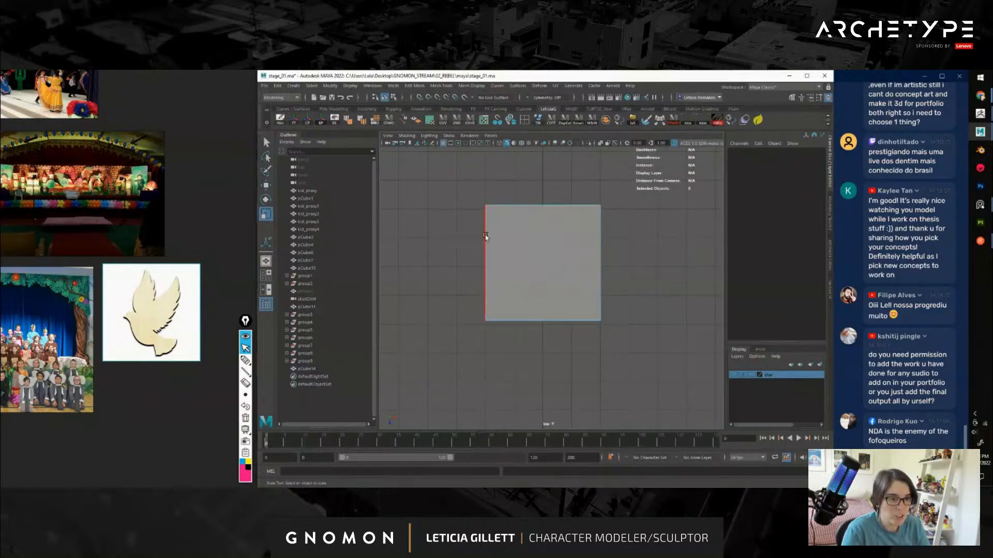
{"action": "left_click", "coordinate": [486, 236]}
{"action": "middle_click_drag", "start_coordinate": [523, 288], "coordinate": [569, 299], "text": "alt"}
{"action": "key", "text": "w"}
{"action": "left_click_drag", "start_coordinate": [560, 302], "coordinate": [485, 216], "text": "shift"}
{"action": "key", "text": "r"}
{"action": "key", "text": "e"}
{"action": "key", "text": "w"}
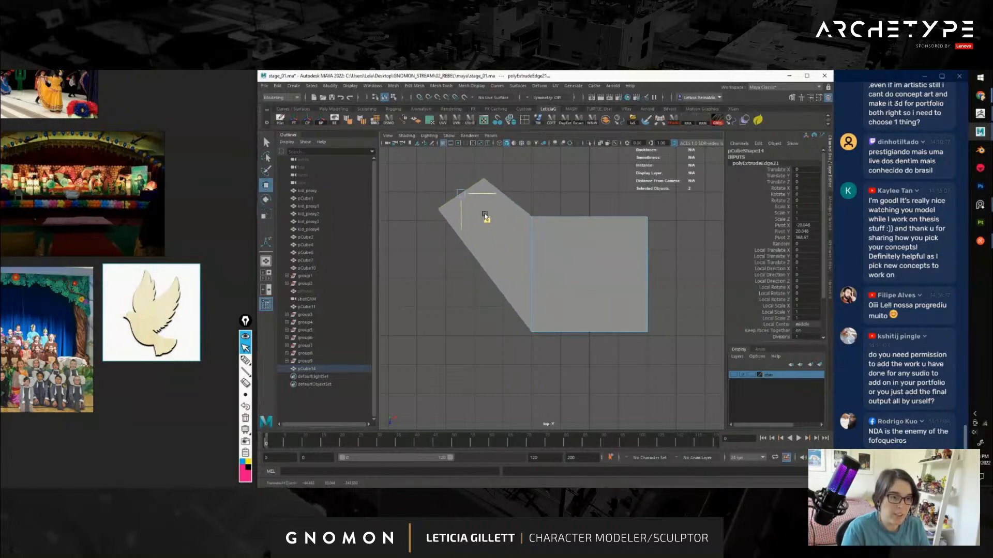
Move the square's two right-hand vertices outward and down to slant the dove's body toward the tail
{"action": "scroll", "coordinate": [486, 224], "scroll_direction": "down", "scroll_amount": 1}
{"action": "middle_click_drag", "start_coordinate": [490, 222], "coordinate": [509, 238], "text": "alt"}
{"action": "middle_click_drag", "start_coordinate": [558, 315], "coordinate": [522, 273], "text": "alt"}
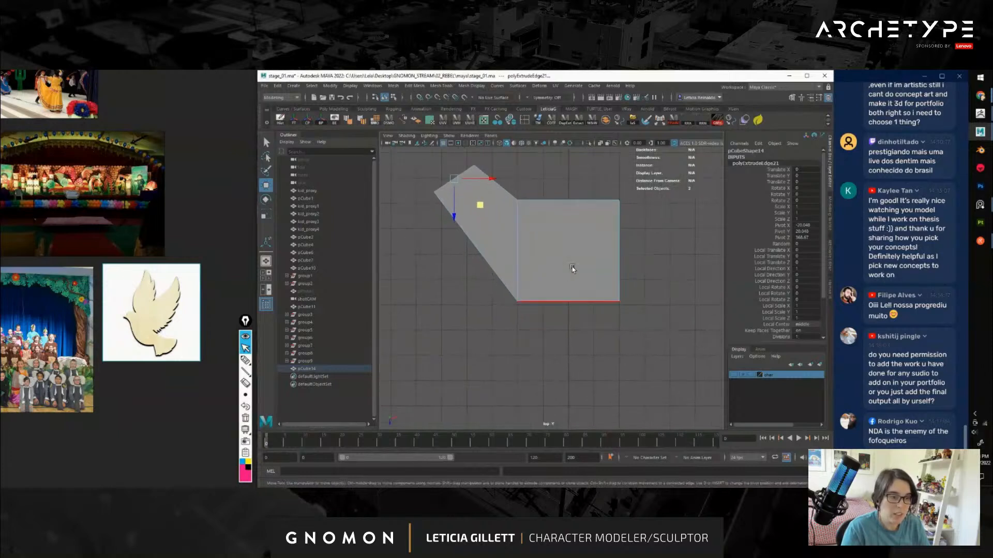
{"action": "right_click_drag", "start_coordinate": [562, 225], "coordinate": [519, 219]}
{"action": "left_click_drag", "start_coordinate": [595, 269], "coordinate": [627, 355]}
{"action": "left_click_drag", "start_coordinate": [604, 188], "coordinate": [643, 250]}
{"action": "middle_click_drag", "start_coordinate": [524, 242], "coordinate": [582, 295], "text": "alt"}
{"action": "scroll", "coordinate": [579, 294], "scroll_direction": "up", "scroll_amount": 1}
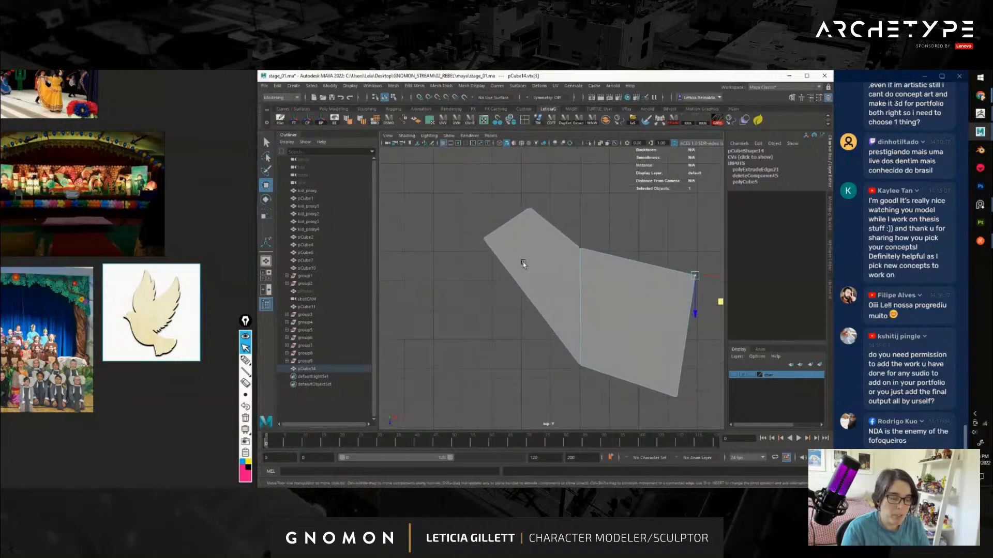
Extrude the neck's end edge outward and rotate it nearly upright to start the dove's head
{"action": "right_click_drag", "start_coordinate": [510, 221], "coordinate": [510, 205]}
{"action": "left_click", "coordinate": [509, 219]}
{"action": "middle_click_drag", "start_coordinate": [530, 248], "coordinate": [494, 233], "text": "shift"}
{"action": "key", "text": "e"}
{"action": "left_click_drag", "start_coordinate": [496, 189], "coordinate": [476, 175]}
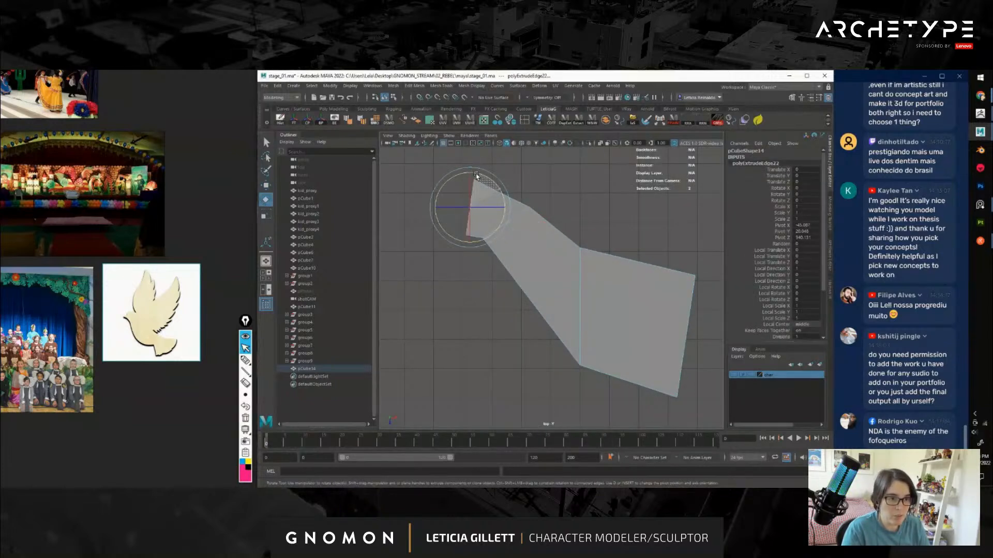
{"action": "key", "text": "w"}
{"action": "left_click_drag", "start_coordinate": [496, 233], "coordinate": [487, 232]}
{"action": "middle_click_drag", "start_coordinate": [474, 243], "coordinate": [516, 260], "text": "alt"}
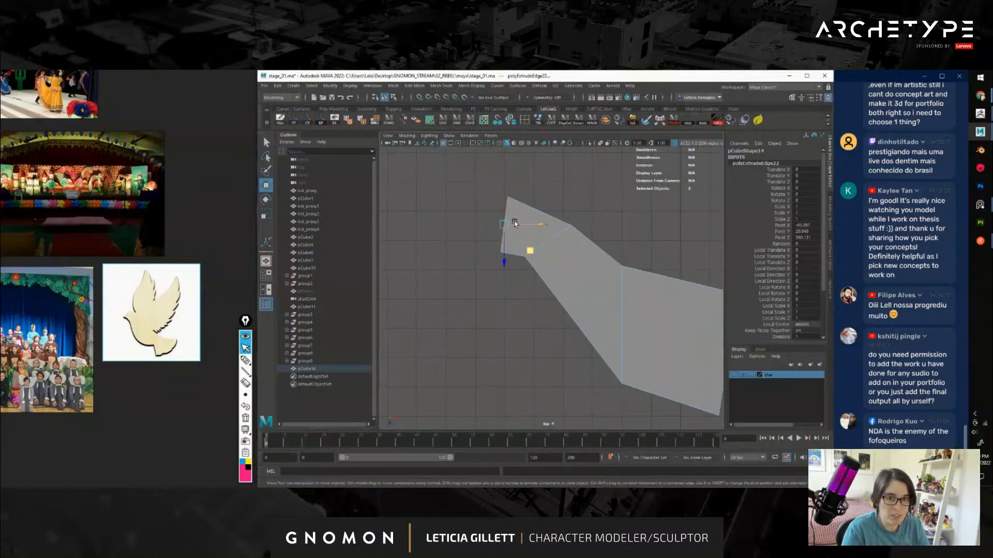
Extrude the head's front edge once more and lower its upper vertex to taper the front
{"action": "left_click_drag", "start_coordinate": [530, 252], "coordinate": [501, 259], "text": "shift"}
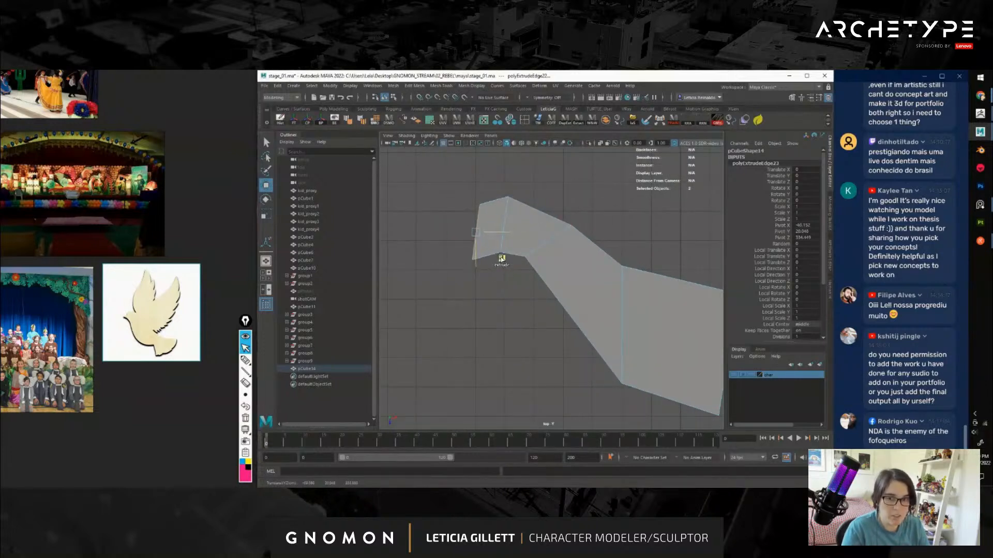
{"action": "right_click_drag", "start_coordinate": [504, 214], "coordinate": [492, 214]}
{"action": "left_click", "coordinate": [481, 205]}
{"action": "left_click_drag", "start_coordinate": [508, 229], "coordinate": [512, 255]}
{"action": "scroll", "coordinate": [512, 254], "scroll_direction": "up", "scroll_amount": 2}
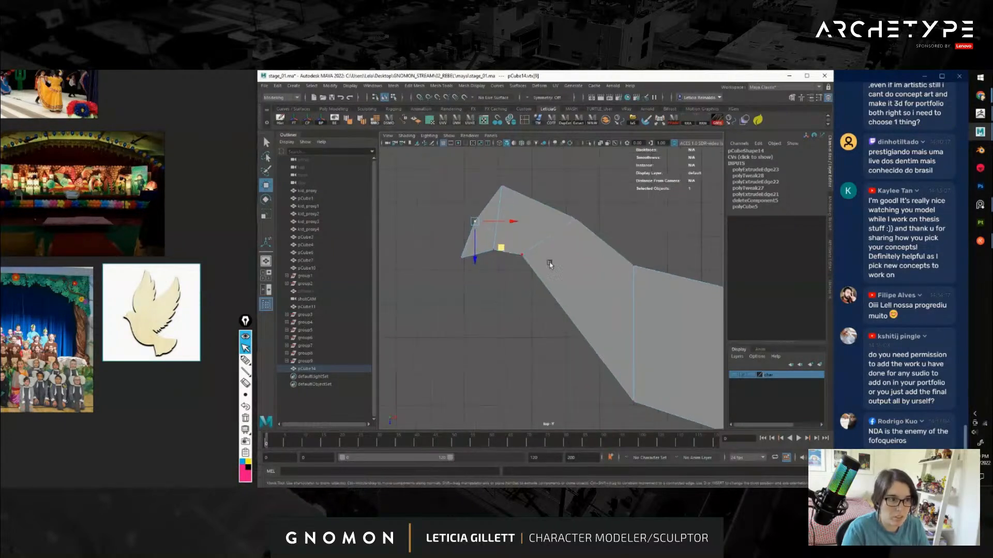
Reshape the head outline by adjusting the throat and crown vertices and pulling the pointed front vertex back toward the head
{"action": "left_click", "coordinate": [481, 259]}
{"action": "left_click_drag", "start_coordinate": [513, 274], "coordinate": [531, 276]}
{"action": "left_click", "coordinate": [498, 201]}
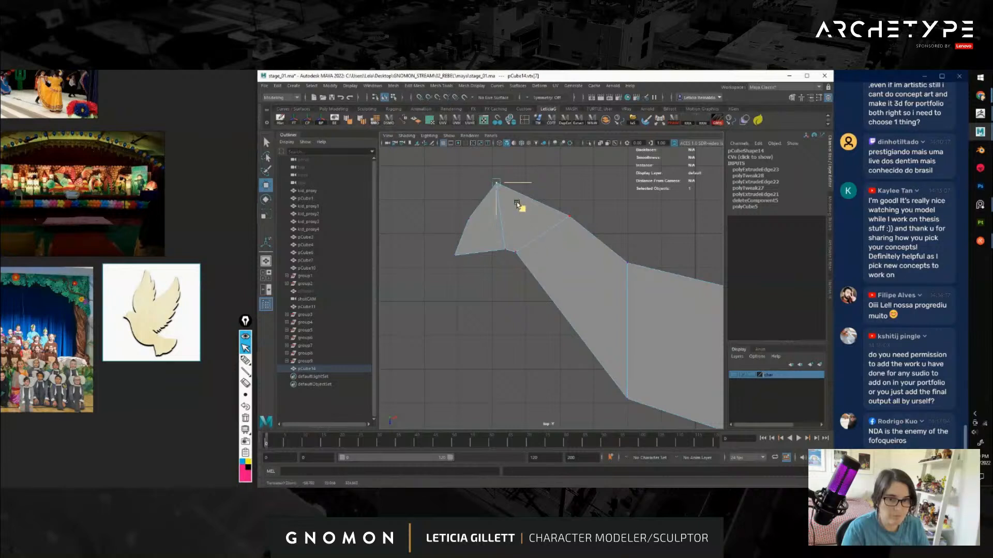
{"action": "left_click_drag", "start_coordinate": [528, 204], "coordinate": [526, 203]}
{"action": "left_click_drag", "start_coordinate": [441, 190], "coordinate": [509, 241]}
{"action": "left_click_drag", "start_coordinate": [490, 177], "coordinate": [525, 213]}
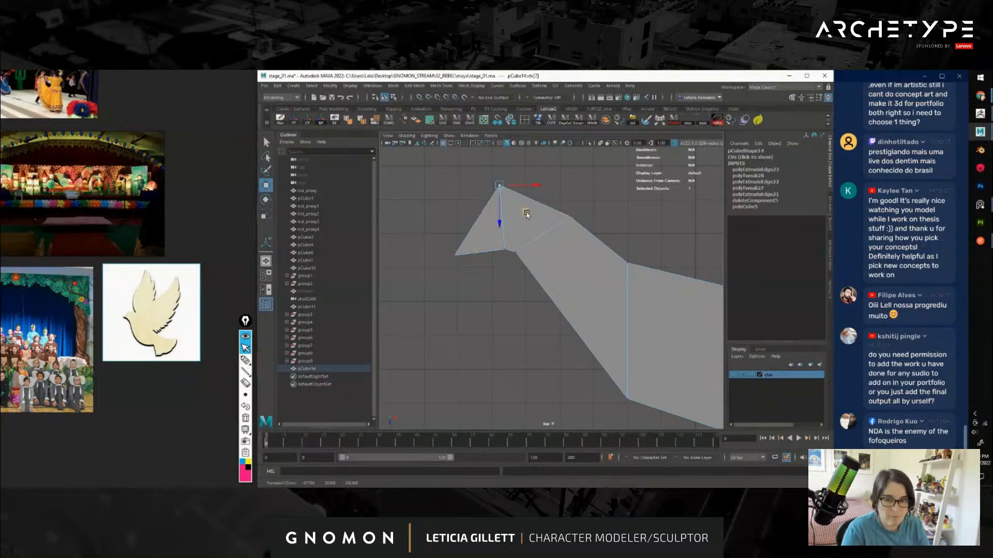
{"action": "left_click", "coordinate": [455, 255]}
{"action": "left_click_drag", "start_coordinate": [480, 280], "coordinate": [509, 258]}
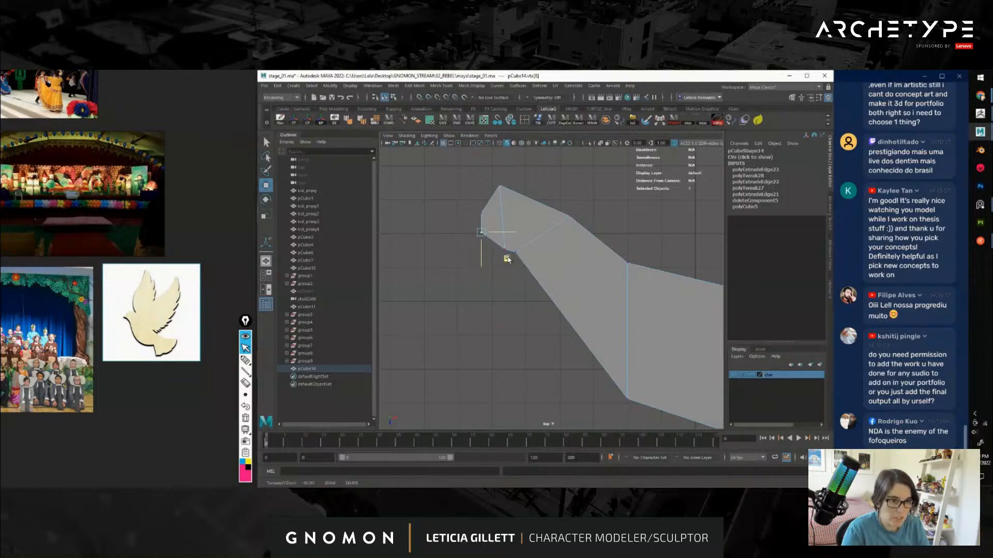
Extrude the head's front edge into a beak, move its end vertex to form a point, and adjust the throat vertex
{"action": "right_click_drag", "start_coordinate": [493, 229], "coordinate": [493, 212]}
{"action": "left_click_drag", "start_coordinate": [506, 249], "coordinate": [492, 249], "text": "shift"}
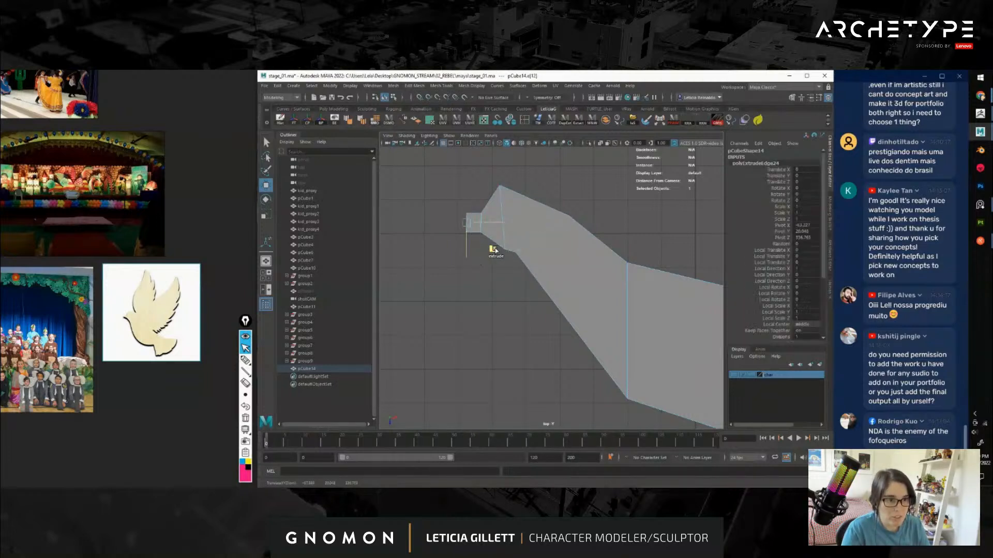
{"action": "left_click", "coordinate": [482, 217]}
{"action": "left_click", "coordinate": [473, 224]}
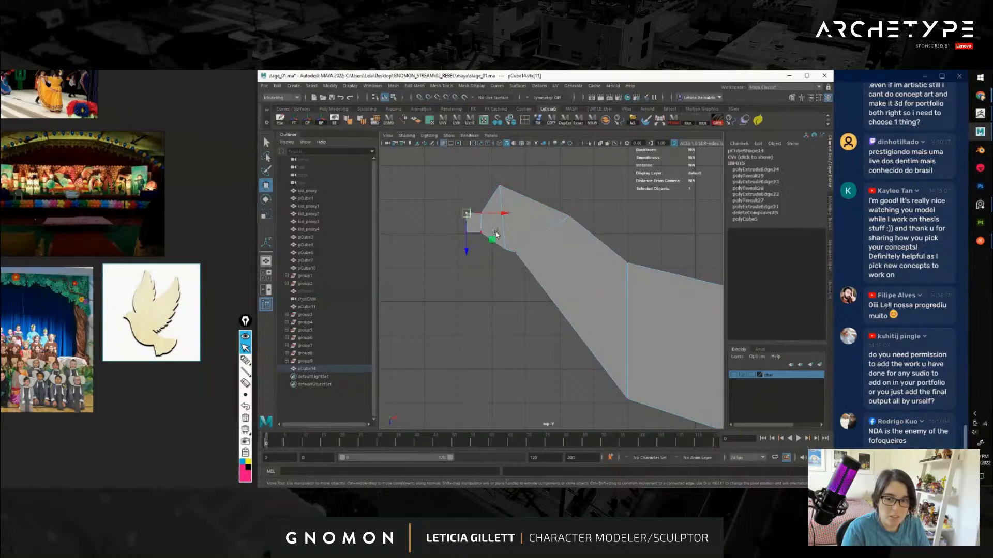
{"action": "left_click_drag", "start_coordinate": [492, 239], "coordinate": [474, 226]}
{"action": "left_click_drag", "start_coordinate": [504, 258], "coordinate": [533, 264]}
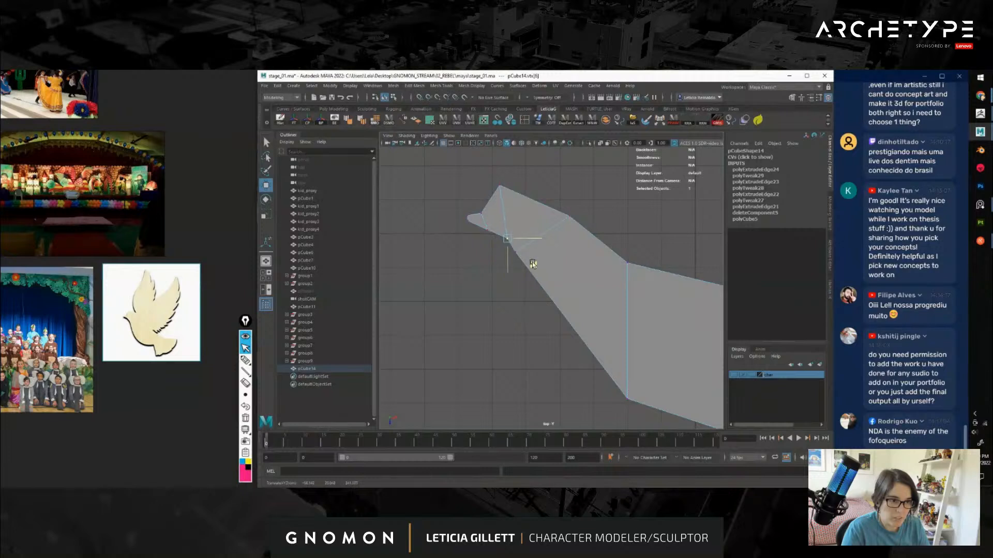
Move the nape vertex up and forward to round the head, and display the mesh as a dark silhouette
{"action": "left_click_drag", "start_coordinate": [481, 177], "coordinate": [513, 197]}
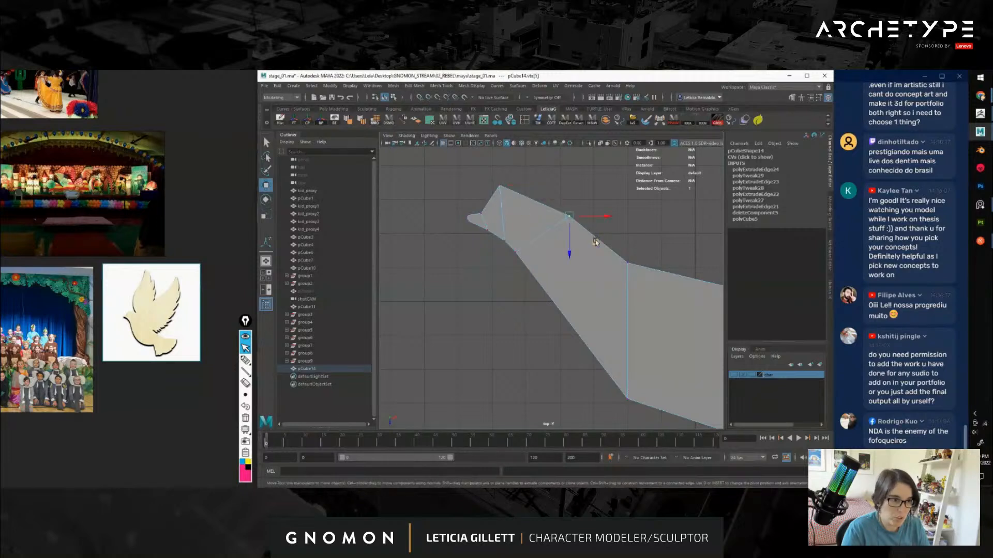
{"action": "middle_click_drag", "start_coordinate": [595, 242], "coordinate": [565, 214]}
{"action": "left_click", "coordinate": [537, 144]}
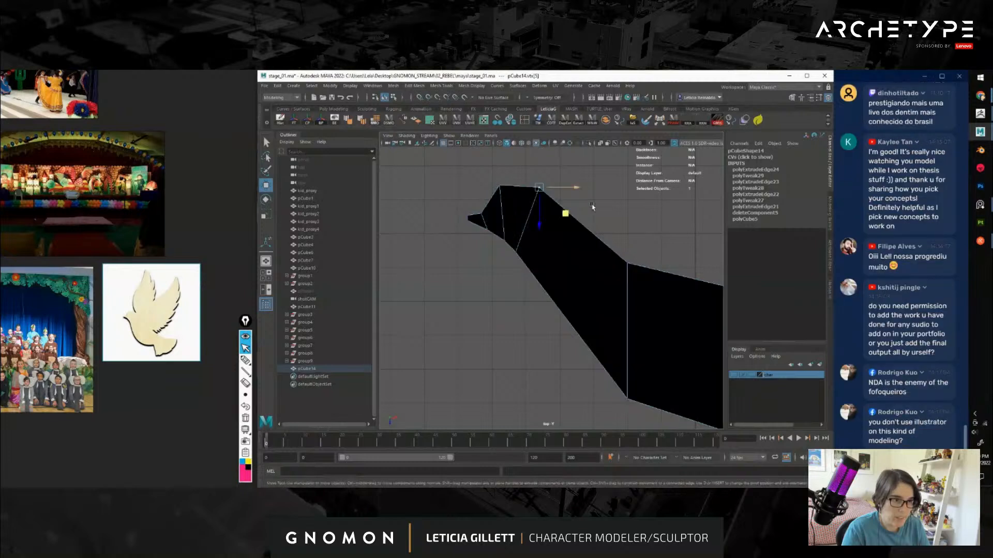
{"action": "scroll", "coordinate": [580, 242], "scroll_direction": "down", "scroll_amount": 3}
{"action": "right_click_drag", "start_coordinate": [561, 275], "coordinate": [587, 262]}
{"action": "left_click", "coordinate": [610, 274]}
{"action": "scroll", "coordinate": [609, 274], "scroll_direction": "down", "scroll_amount": 4}
{"action": "middle_click_drag", "start_coordinate": [610, 274], "coordinate": [571, 235], "text": "alt"}
{"action": "scroll", "coordinate": [566, 263], "scroll_direction": "up", "scroll_amount": 2}
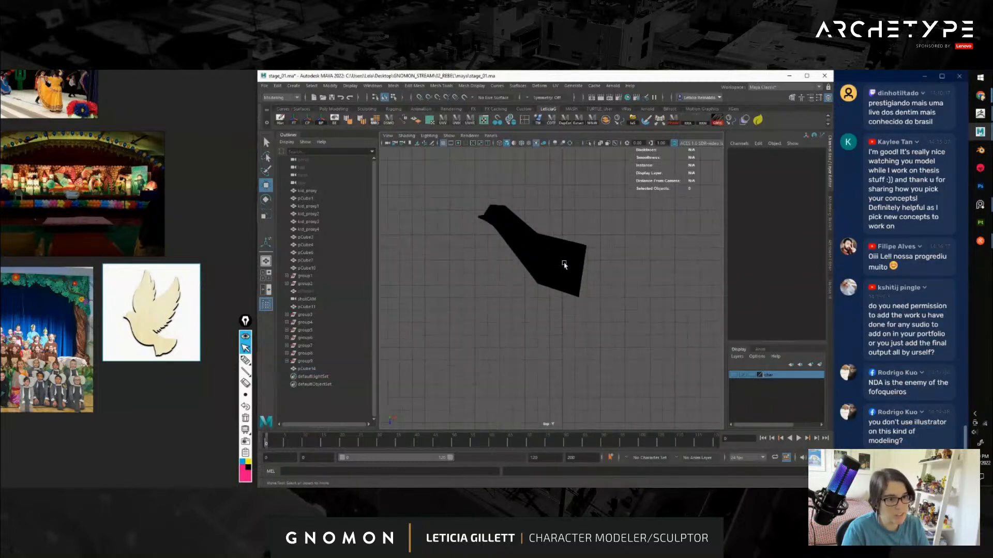
Move all the head vertices together closer to the body to shorten the dove's neck
{"action": "right_click_drag", "start_coordinate": [516, 211], "coordinate": [486, 209]}
{"action": "left_click_drag", "start_coordinate": [460, 165], "coordinate": [519, 237]}
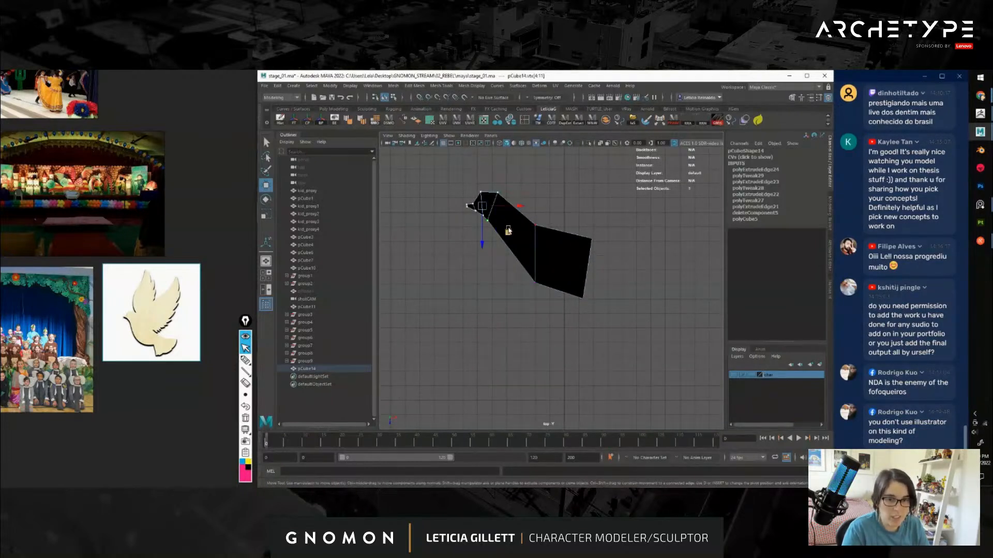
{"action": "middle_click_drag", "start_coordinate": [508, 231], "coordinate": [523, 254]}
{"action": "right_click", "coordinate": [539, 239]}
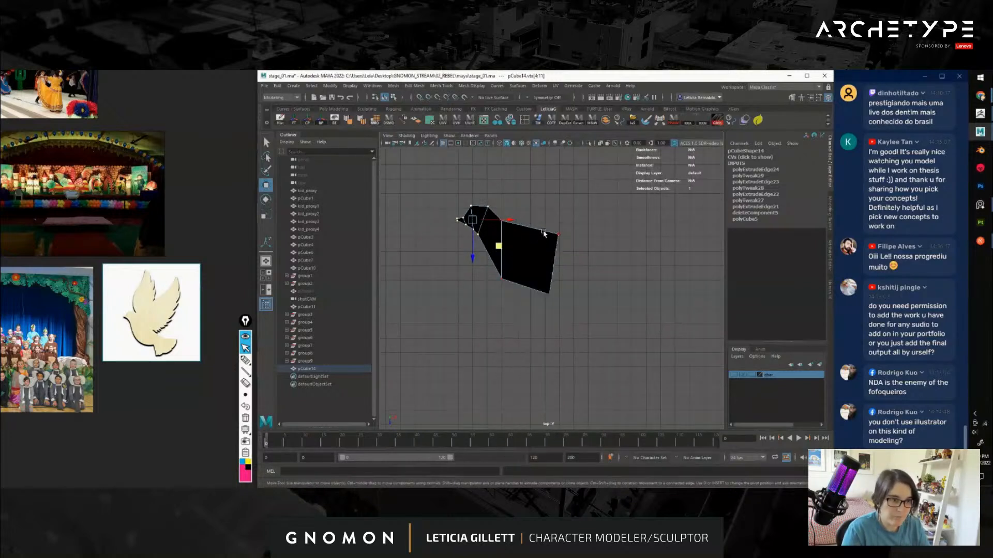
Insert a crosswise edge loop through the middle of the body and shift the back and belly vertices to curve the outline
{"action": "right_click_drag", "start_coordinate": [530, 244], "coordinate": [547, 272]}
{"action": "left_click", "coordinate": [538, 230]}
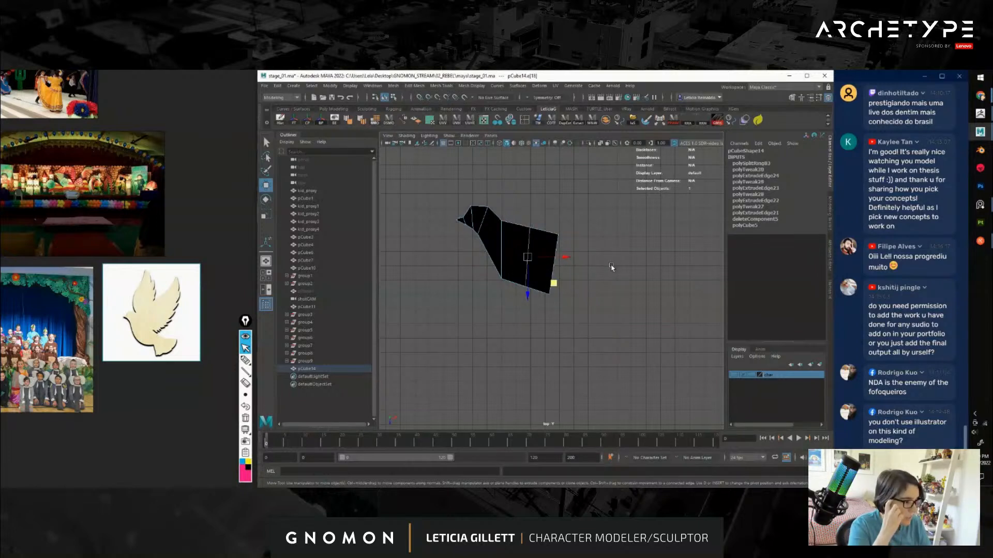
{"action": "scroll", "coordinate": [538, 241], "scroll_direction": "up", "scroll_amount": 1}
{"action": "right_click_drag", "start_coordinate": [542, 234], "coordinate": [519, 231]}
{"action": "left_click", "coordinate": [527, 218]}
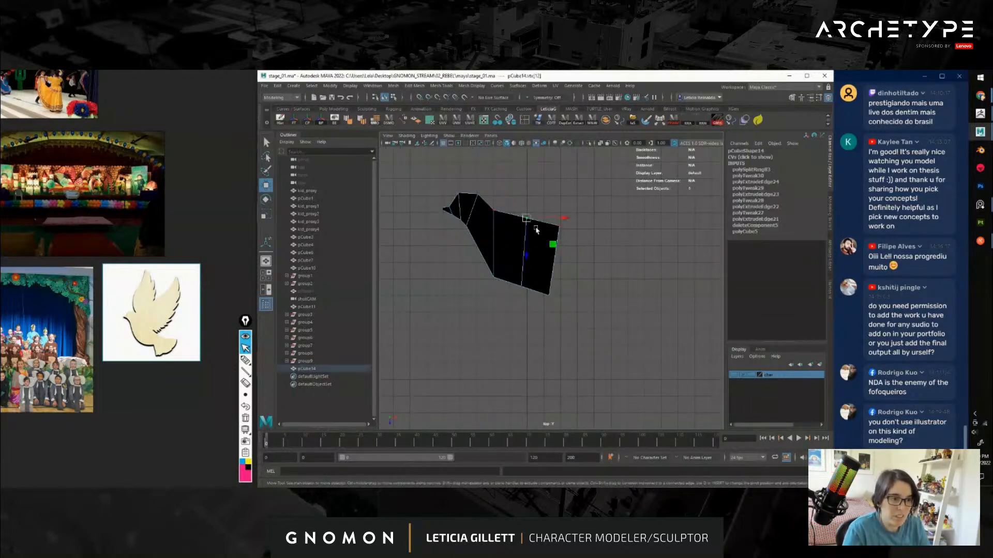
{"action": "left_click_drag", "start_coordinate": [551, 246], "coordinate": [549, 250]}
{"action": "left_click_drag", "start_coordinate": [475, 260], "coordinate": [535, 314]}
{"action": "left_click", "coordinate": [522, 278]}
Lower the body's upper rear vertex and raise its lower rear vertex to narrow the rear toward the tail
{"action": "left_click", "coordinate": [561, 228]}
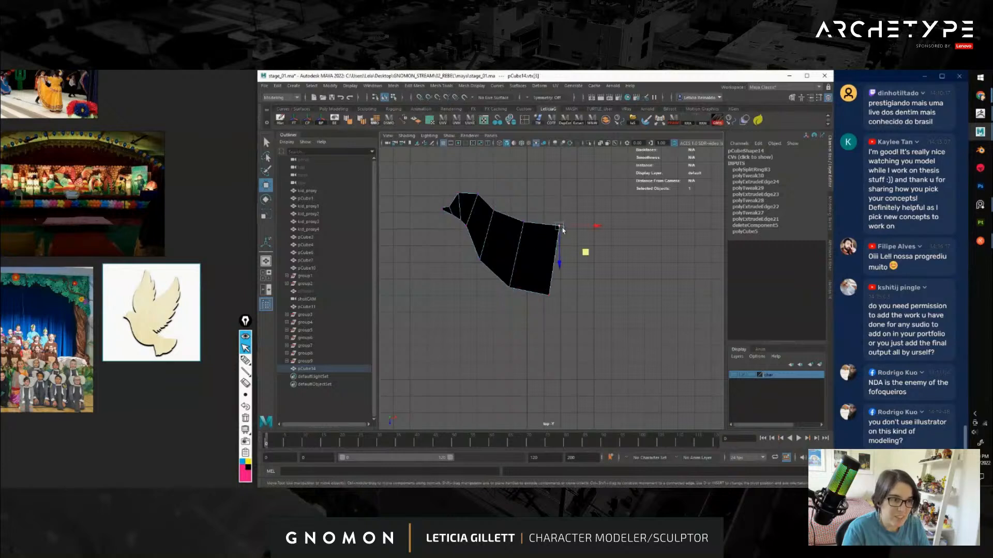
{"action": "left_click_drag", "start_coordinate": [590, 254], "coordinate": [555, 261]}
{"action": "left_click", "coordinate": [524, 221]}
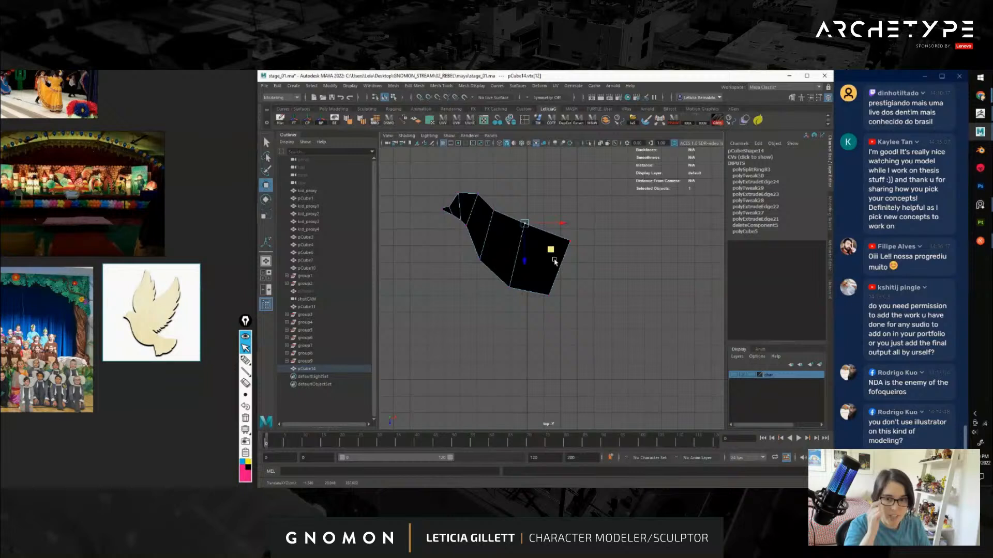
{"action": "left_click", "coordinate": [543, 290]}
{"action": "left_click_drag", "start_coordinate": [574, 320], "coordinate": [579, 311]}
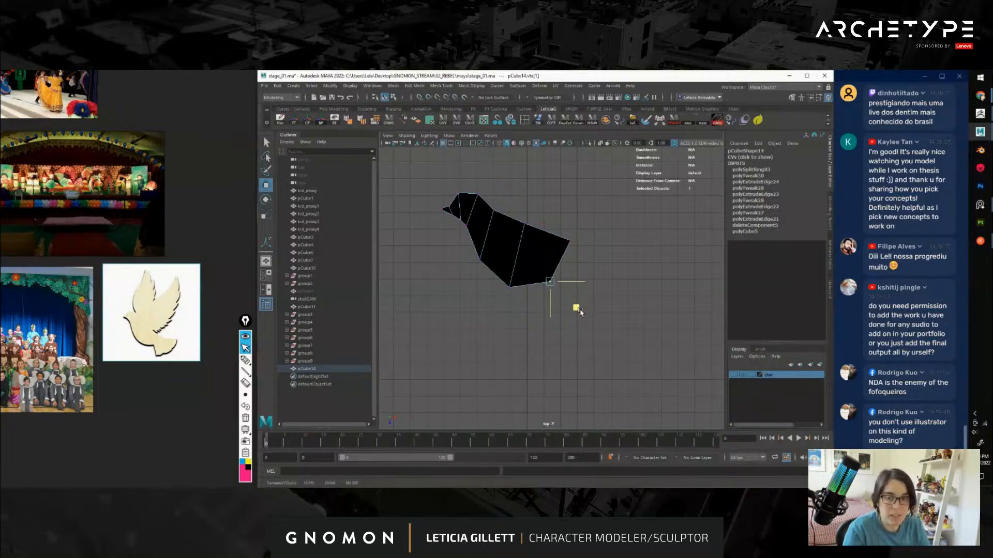
Nudge the head vertices as a group and pull the body's upper rear vertex slightly inward
{"action": "middle_click_drag", "start_coordinate": [513, 252], "coordinate": [522, 268], "text": "alt"}
{"action": "left_click_drag", "start_coordinate": [421, 179], "coordinate": [504, 254]}
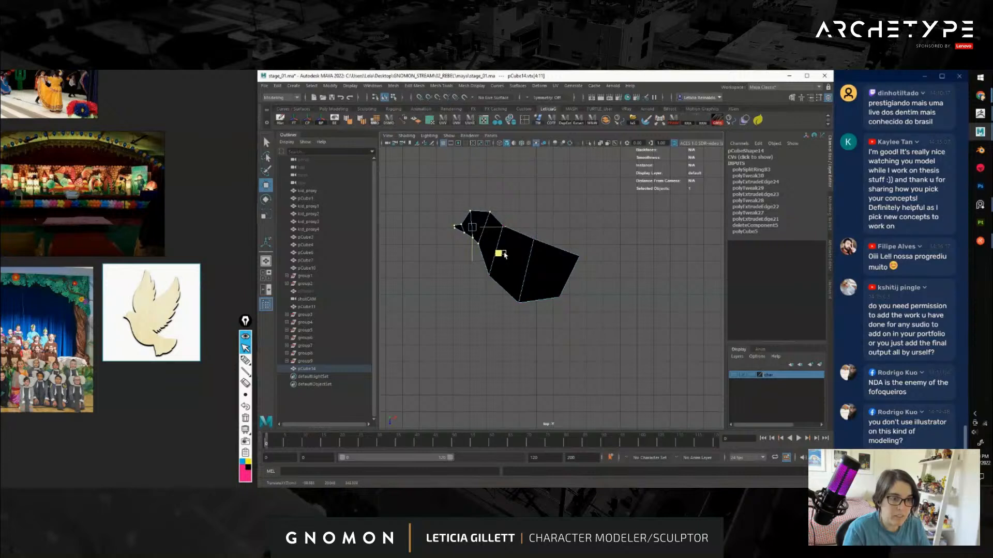
{"action": "left_click", "coordinate": [550, 252]}
{"action": "left_click", "coordinate": [582, 265]}
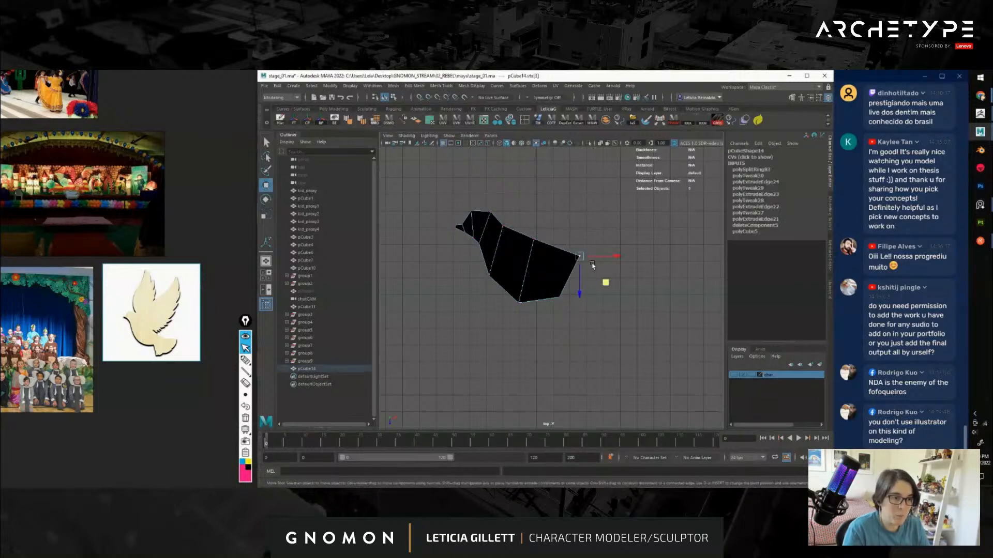
{"action": "left_click_drag", "start_coordinate": [597, 276], "coordinate": [598, 278]}
{"action": "middle_click_drag", "start_coordinate": [598, 278], "coordinate": [572, 273], "text": "alt"}
Extrude the body's rear edge outward and slightly down to create the tail section
{"action": "right_click_drag", "start_coordinate": [542, 260], "coordinate": [543, 238]}
{"action": "left_click", "coordinate": [545, 256]}
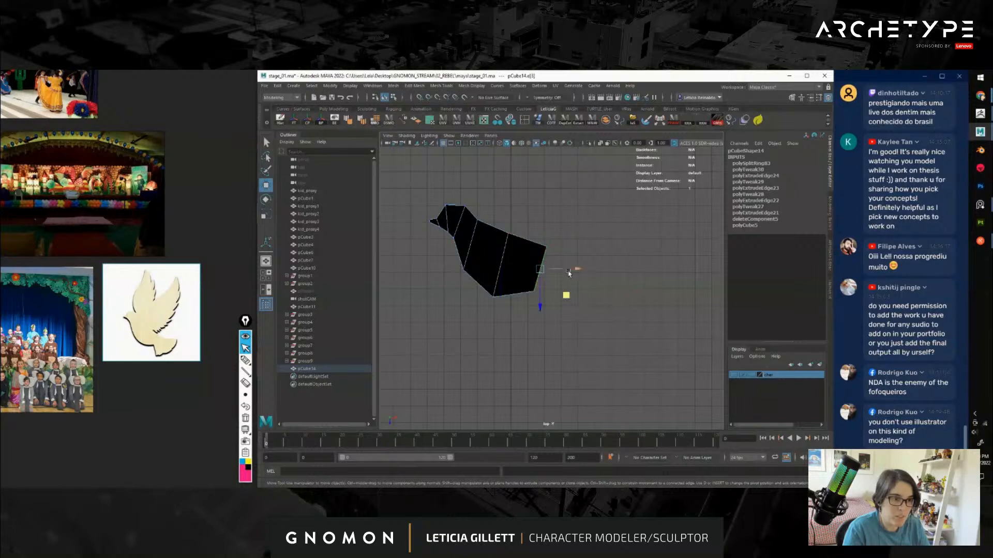
{"action": "left_click_drag", "start_coordinate": [566, 296], "coordinate": [629, 308], "text": "shift"}
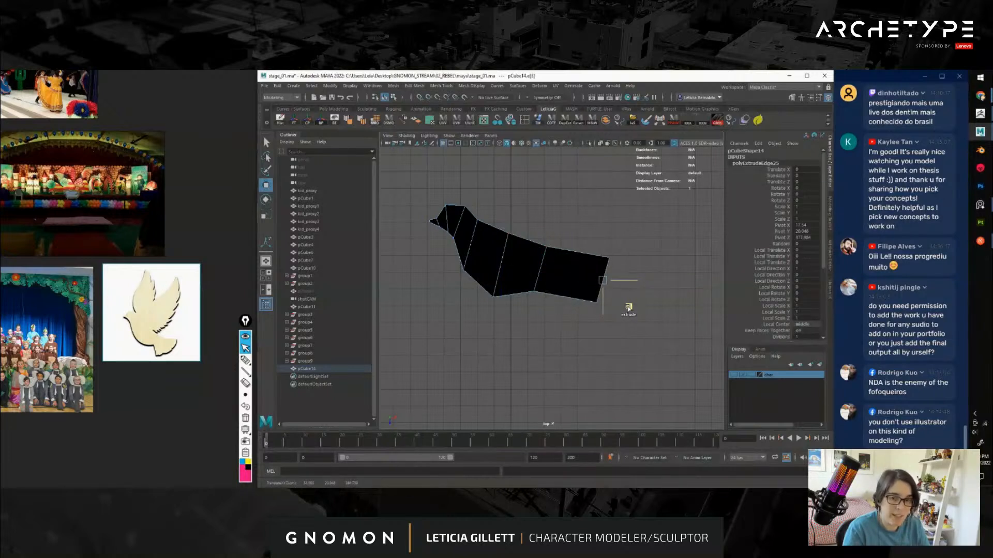
Flare the tail by moving its upper end vertex up and outward and its lower end vertex down and inward
{"action": "middle_click_drag", "start_coordinate": [588, 296], "coordinate": [552, 285], "text": "alt"}
{"action": "scroll", "coordinate": [552, 284], "scroll_direction": "up", "scroll_amount": 1}
{"action": "right_click_drag", "start_coordinate": [543, 242], "coordinate": [534, 231]}
{"action": "left_click_drag", "start_coordinate": [561, 226], "coordinate": [594, 257]}
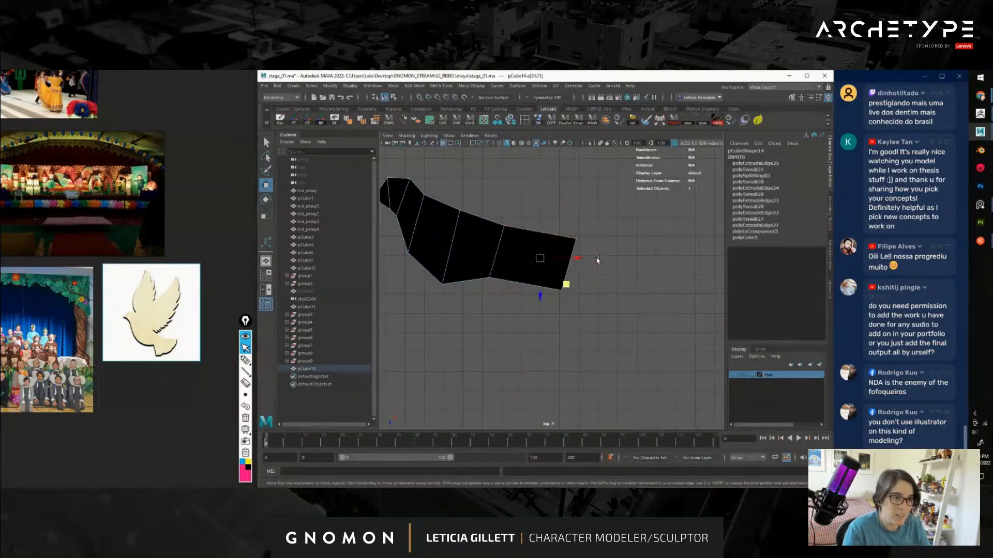
{"action": "right_click_drag", "start_coordinate": [552, 243], "coordinate": [527, 235]}
{"action": "left_click_drag", "start_coordinate": [553, 216], "coordinate": [594, 263]}
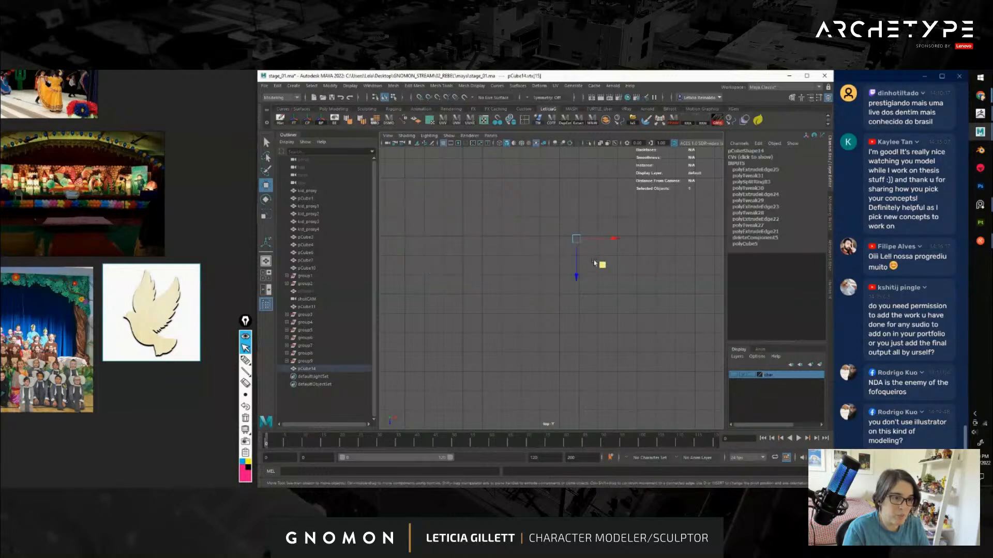
{"action": "middle_click_drag", "start_coordinate": [602, 264], "coordinate": [626, 256]}
{"action": "left_click_drag", "start_coordinate": [576, 282], "coordinate": [615, 313]}
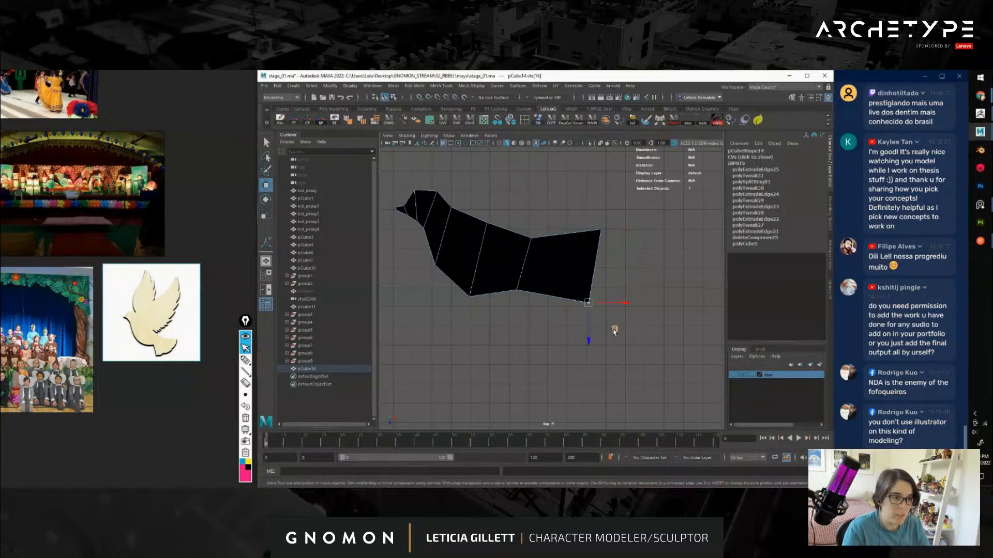
{"action": "middle_click_drag", "start_coordinate": [614, 331], "coordinate": [582, 352]}
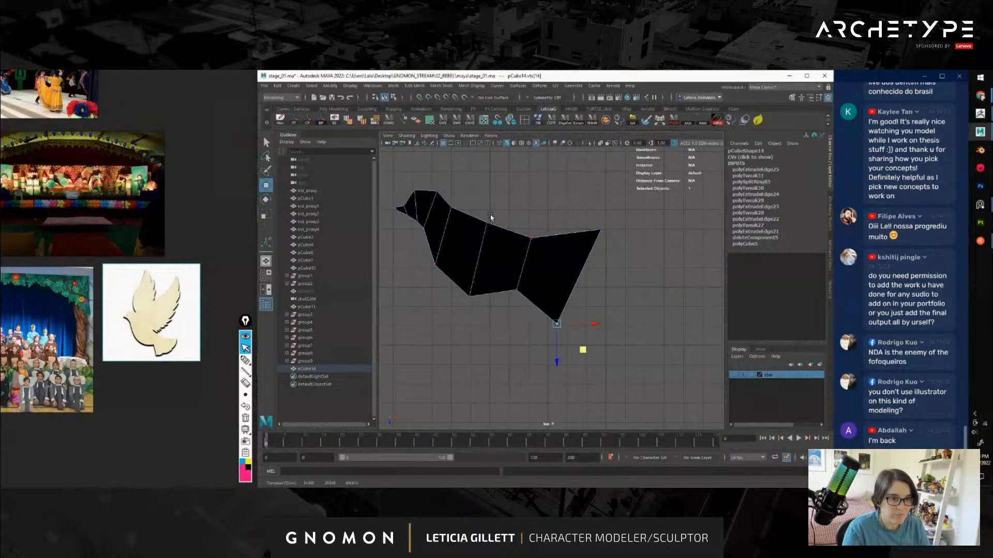
Insert a lengthwise edge loop through the middle of the dove from the beak to the tail end
{"action": "right_click_drag", "start_coordinate": [491, 217], "coordinate": [491, 195]}
{"action": "left_click", "coordinate": [485, 233]}
{"action": "right_click_drag", "start_coordinate": [518, 237], "coordinate": [605, 259], "text": "ctrl"}
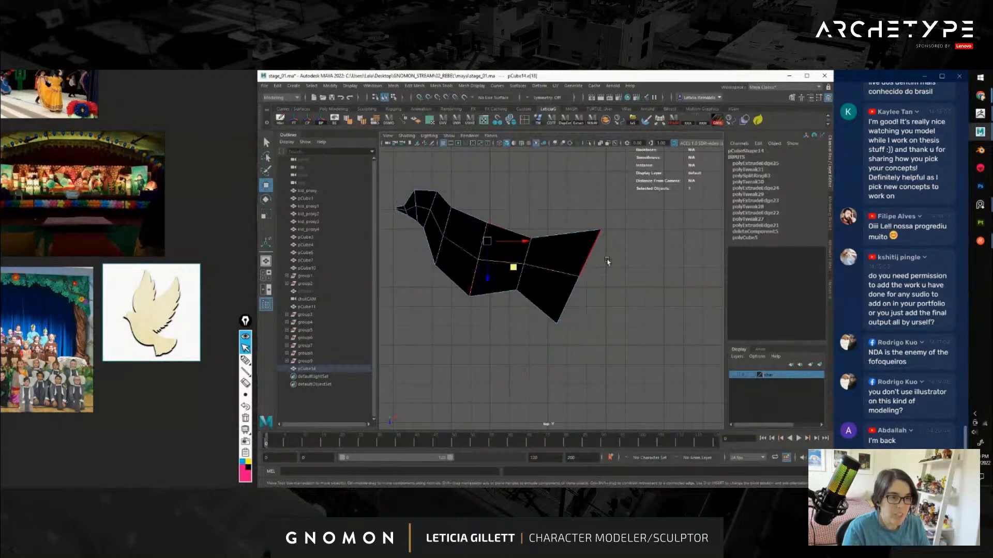
Pull the middle vertex of the tail's end outward and slightly up to round the tail
{"action": "left_click", "coordinate": [520, 250]}
{"action": "left_click", "coordinate": [578, 276]}
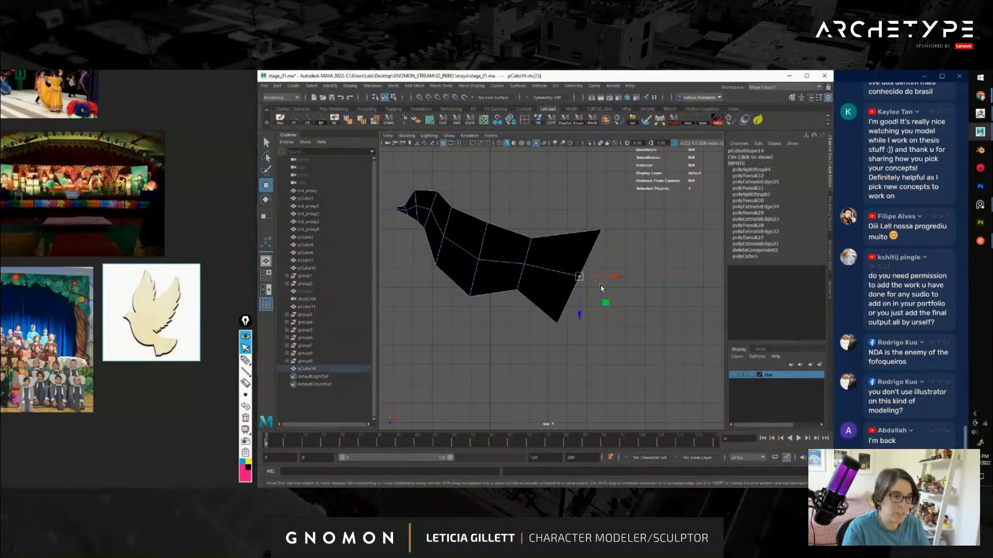
{"action": "middle_click_drag", "start_coordinate": [603, 302], "coordinate": [619, 300]}
{"action": "left_click_drag", "start_coordinate": [619, 300], "coordinate": [622, 298]}
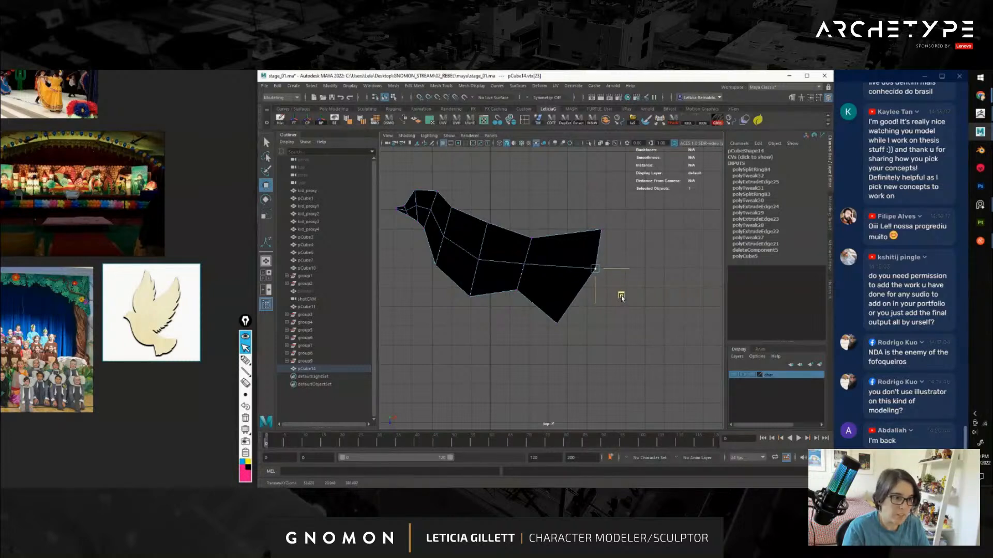
Cut two new edges from the centre of the tail's base to the lower half of the tail's end edge
{"action": "right_click_drag", "start_coordinate": [532, 246], "coordinate": [517, 246], "text": "shift"}
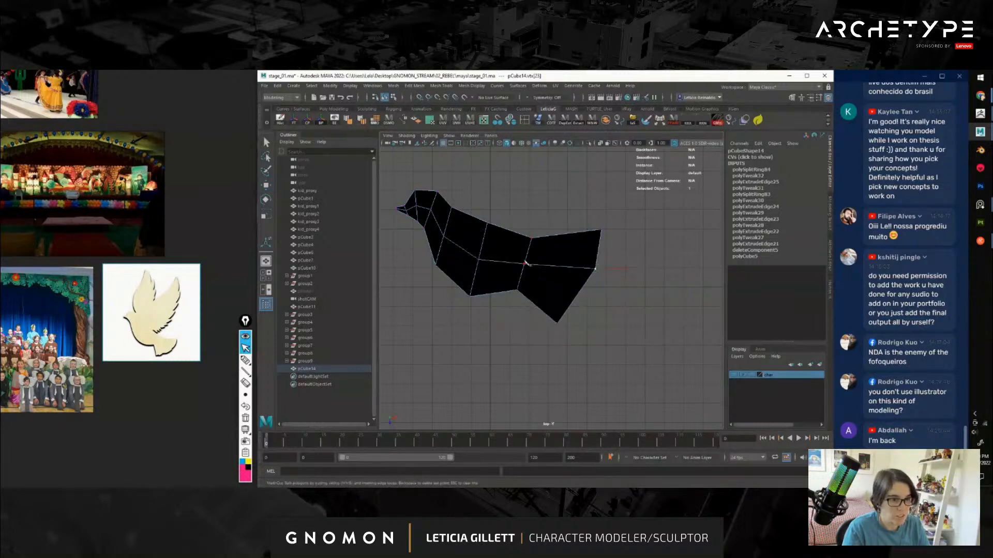
{"action": "left_click", "coordinate": [573, 300]}
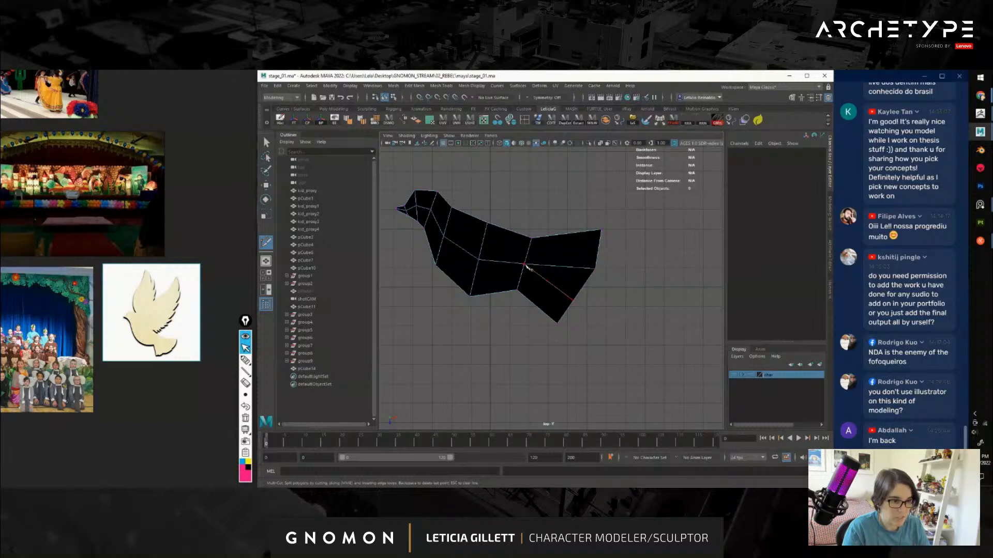
{"action": "key", "text": "w"}
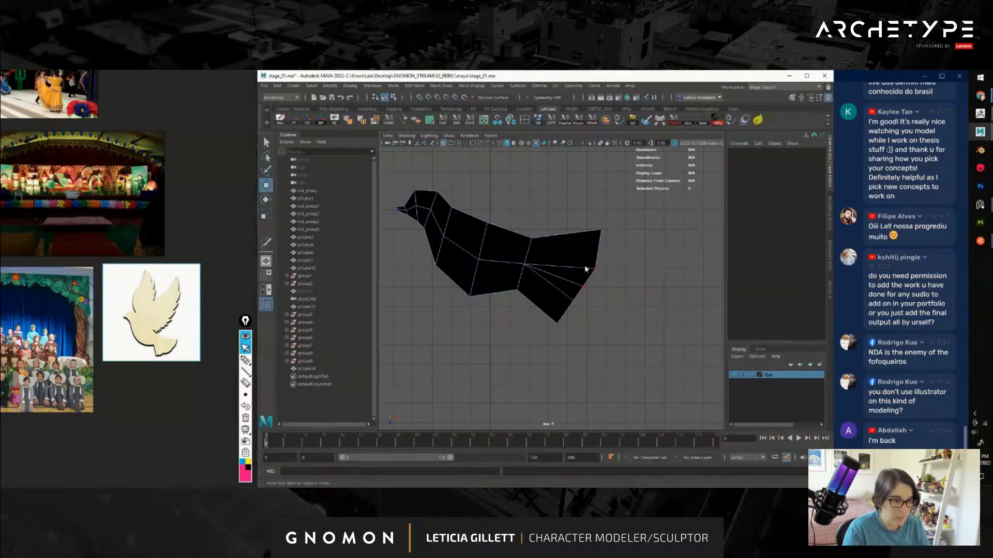
Move the newly cut vertices on the tail's end edge to form a feather notch
{"action": "right_click_drag", "start_coordinate": [586, 268], "coordinate": [555, 265]}
{"action": "left_click", "coordinate": [583, 286]}
{"action": "left_click_drag", "start_coordinate": [610, 312], "coordinate": [605, 316]}
{"action": "left_click", "coordinate": [562, 292]}
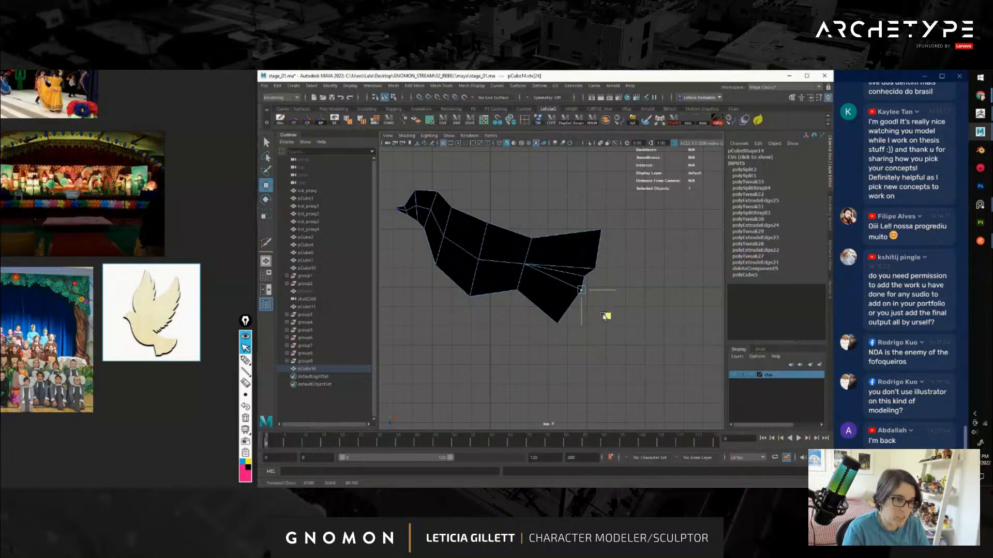
{"action": "left_click_drag", "start_coordinate": [577, 282], "coordinate": [600, 262], "text": "shift"}
{"action": "left_click_drag", "start_coordinate": [614, 307], "coordinate": [618, 301]}
Return to object mode and examine the dove's overall silhouette against the reference
{"action": "left_click", "coordinate": [603, 331]}
{"action": "scroll", "coordinate": [603, 331], "scroll_direction": "down", "scroll_amount": 4}
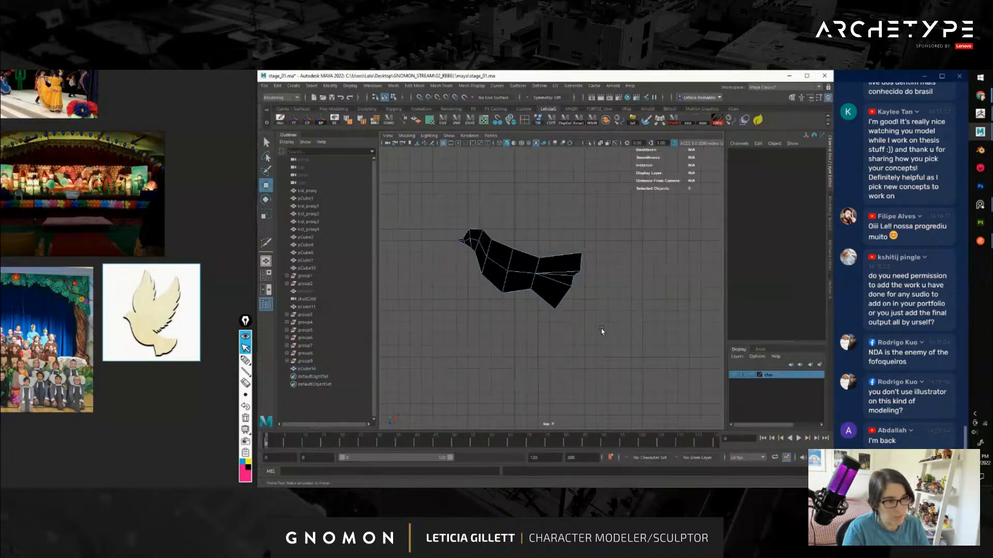
{"action": "middle_click_drag", "start_coordinate": [523, 301], "coordinate": [552, 307], "text": "alt"}
{"action": "right_click_drag", "start_coordinate": [532, 256], "coordinate": [572, 243]}
{"action": "left_click", "coordinate": [636, 268]}
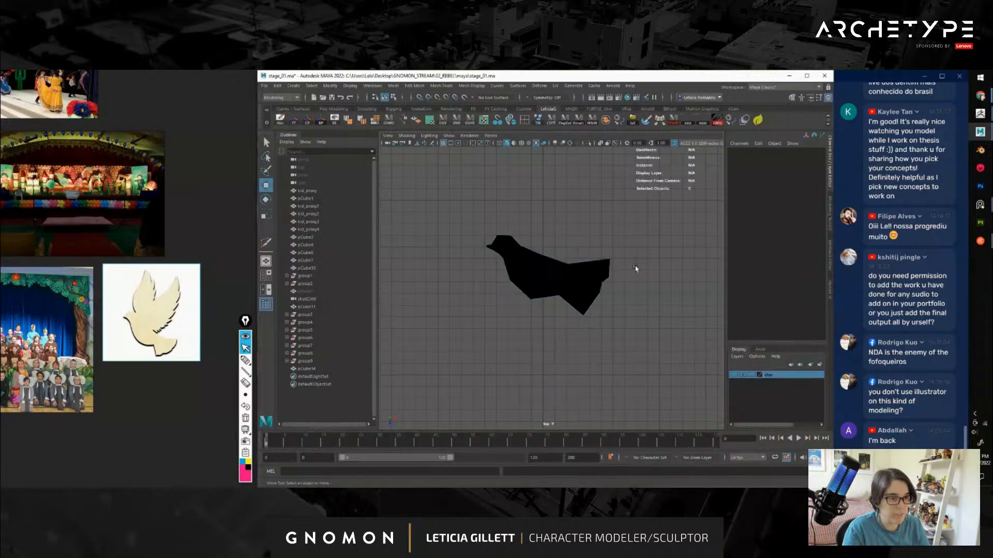
{"action": "scroll", "coordinate": [625, 289], "scroll_direction": "down", "scroll_amount": 5}
{"action": "scroll", "coordinate": [563, 321], "scroll_direction": "up", "scroll_amount": 7}
{"action": "scroll", "coordinate": [546, 305], "scroll_direction": "up", "scroll_amount": 2}
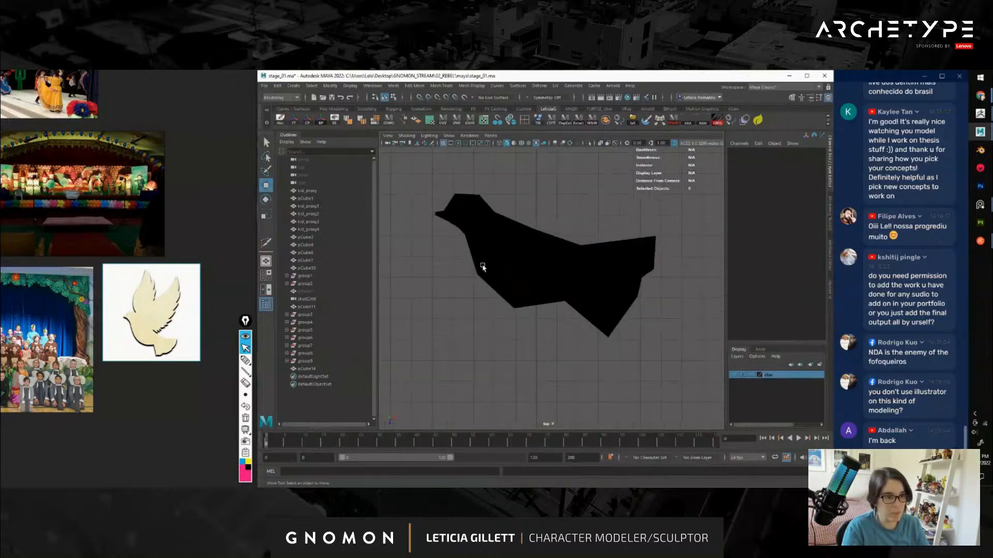
Cut new edges from the body's central vertex to the belly outline on both sides of the existing edge
{"action": "scroll", "coordinate": [526, 287], "scroll_direction": "up", "scroll_amount": 3}
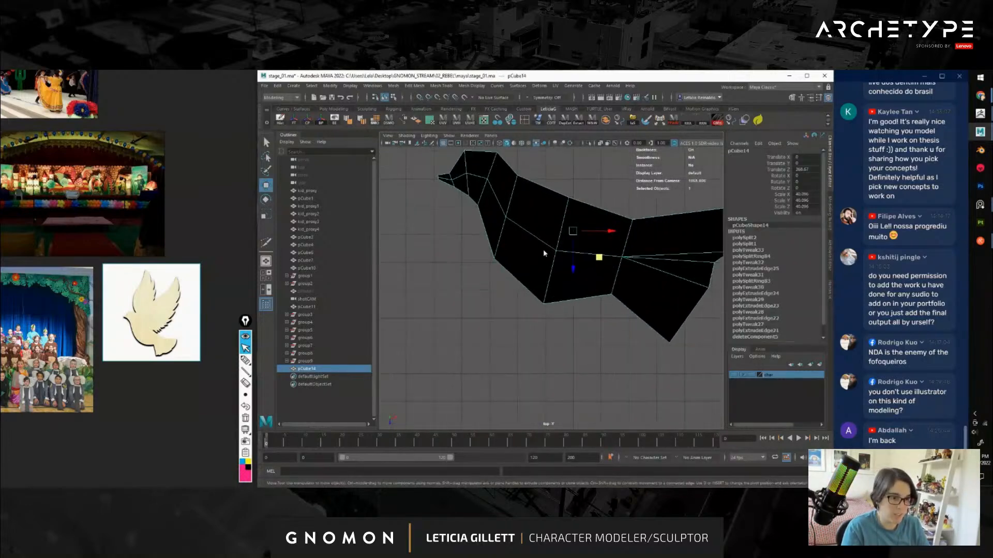
{"action": "mouse_move", "coordinate": [542, 249]}
{"action": "right_mouse_down", "text": "shift"}
{"action": "mouse_move", "coordinate": [573, 250]}
{"action": "mouse_move", "coordinate": [560, 254]}
{"action": "right_mouse_up", "text": "shift"}
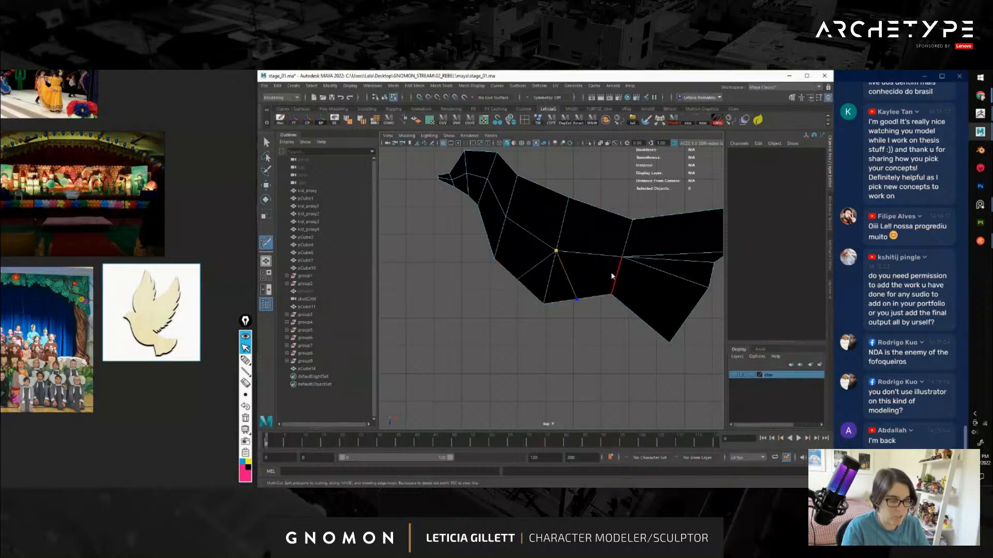
{"action": "key", "text": "w"}
Move the newly cut vertices on the belly outline slightly outward to round the dove's belly
{"action": "right_click_drag", "start_coordinate": [526, 250], "coordinate": [498, 253]}
{"action": "left_click", "coordinate": [517, 281]}
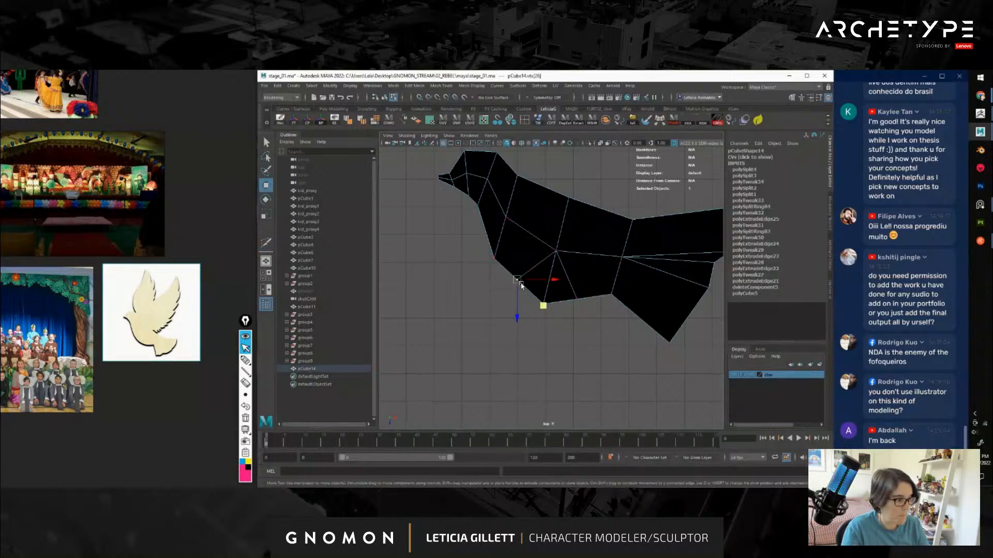
{"action": "left_click_drag", "start_coordinate": [521, 285], "coordinate": [515, 288]}
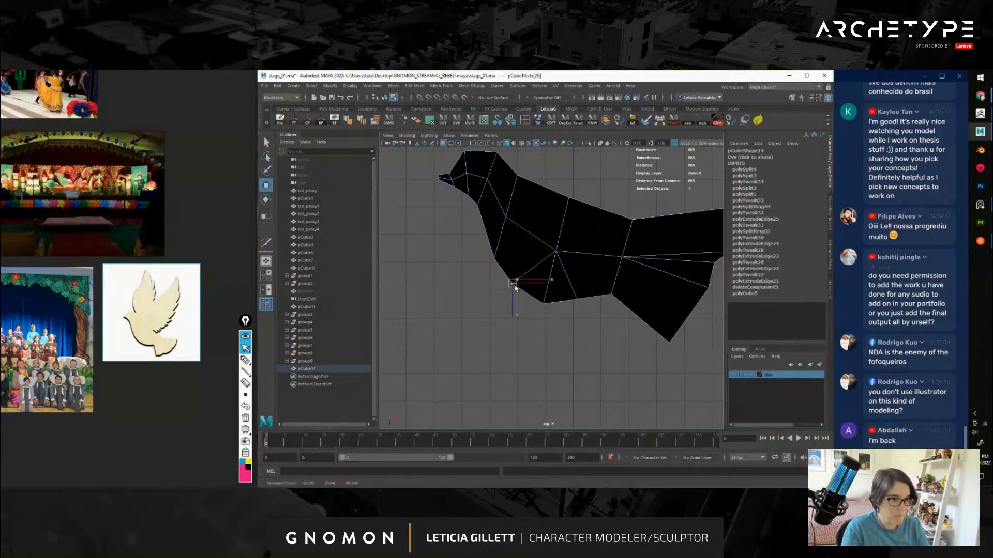
{"action": "left_click", "coordinate": [579, 300]}
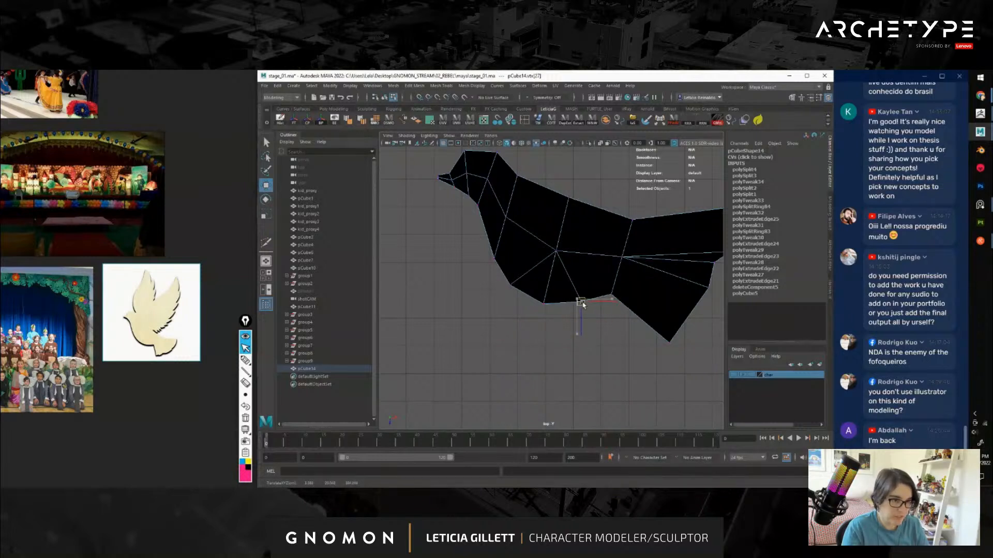
Cut new edges from the head's central vertex to the forehead and crown outline with the Multi-Cut tool
{"action": "middle_click_drag", "start_coordinate": [582, 305], "coordinate": [608, 352], "text": "alt"}
{"action": "scroll", "coordinate": [524, 220], "scroll_direction": "up", "scroll_amount": 4}
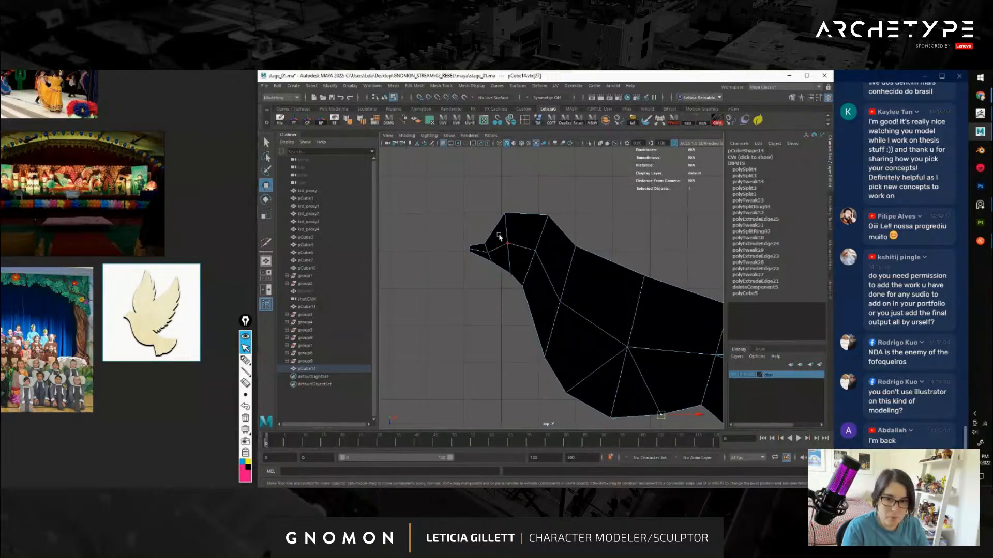
{"action": "right_click", "coordinate": [535, 221], "text": "shift"}
{"action": "right_click_drag", "start_coordinate": [536, 220], "coordinate": [493, 220], "text": "shift"}
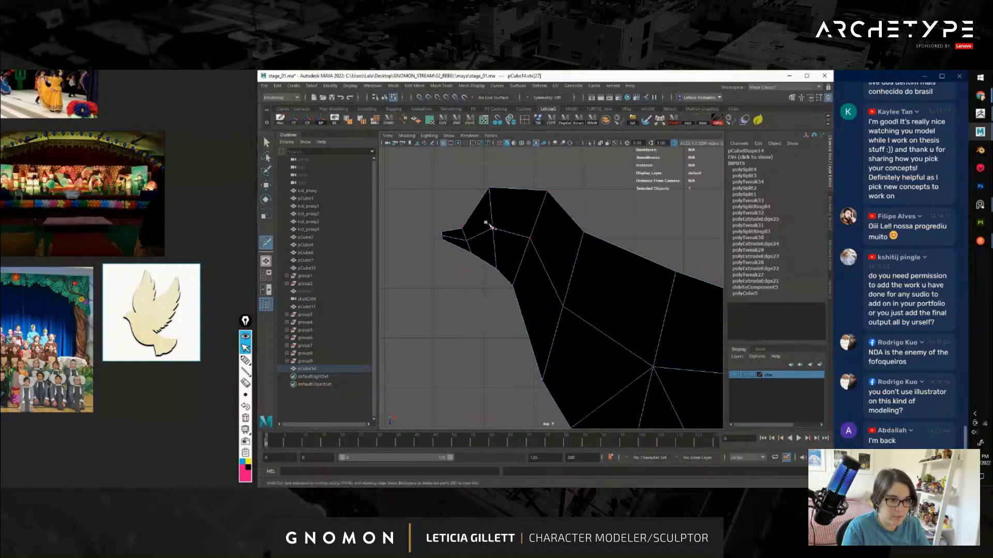
{"action": "left_click", "coordinate": [495, 226]}
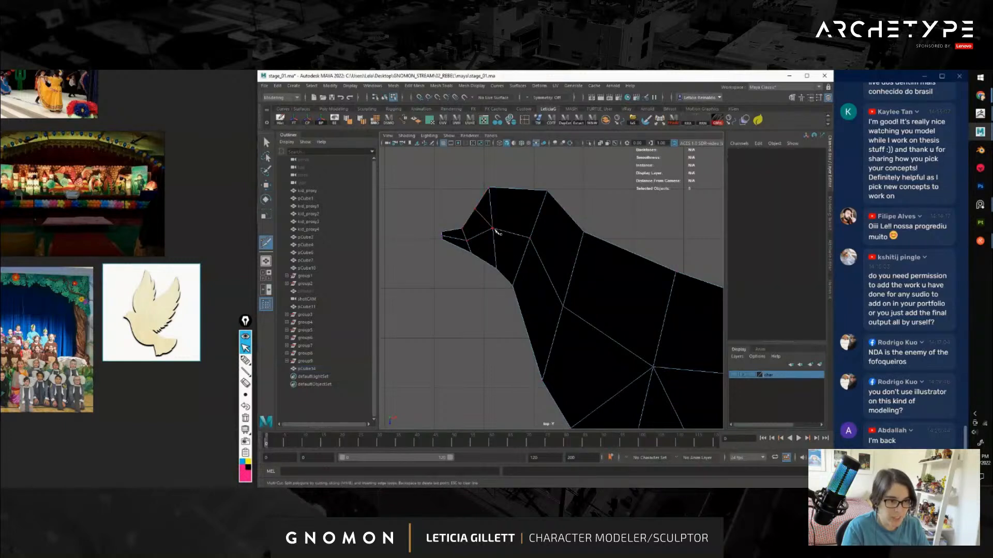
{"action": "key", "text": "w"}
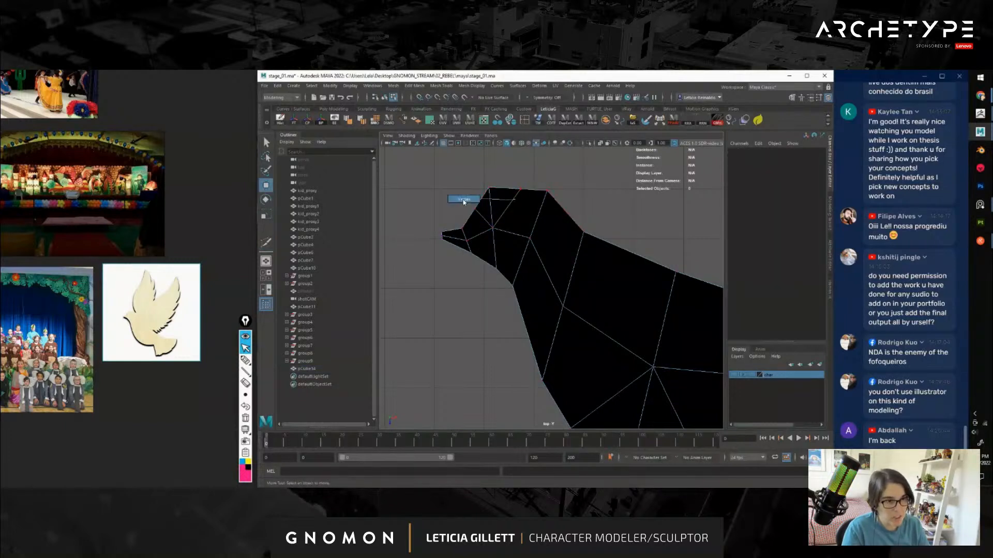
Move the new forehead and crown vertices outward to round the dove's head
{"action": "left_click", "coordinate": [493, 228]}
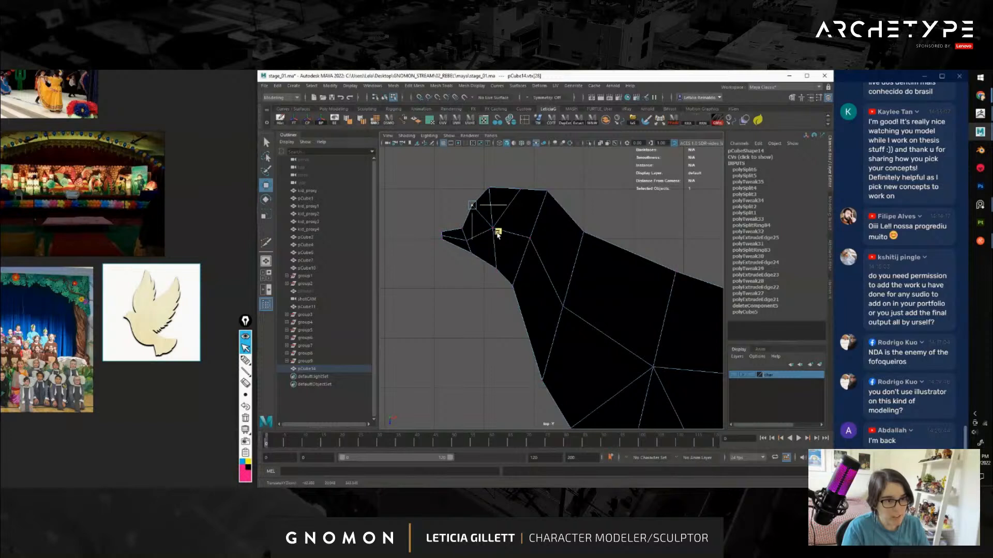
{"action": "left_click_drag", "start_coordinate": [481, 181], "coordinate": [524, 200]}
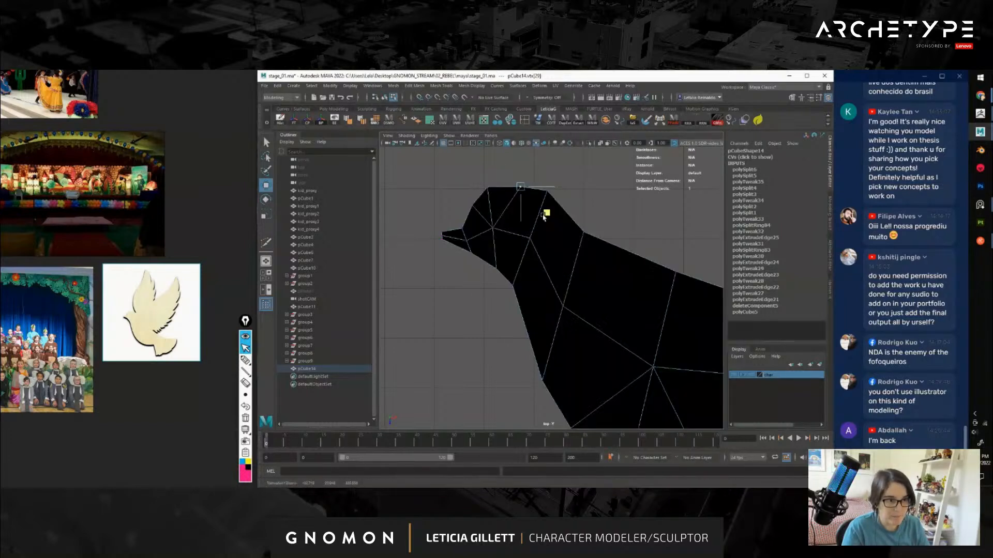
{"action": "left_click", "coordinate": [533, 186]}
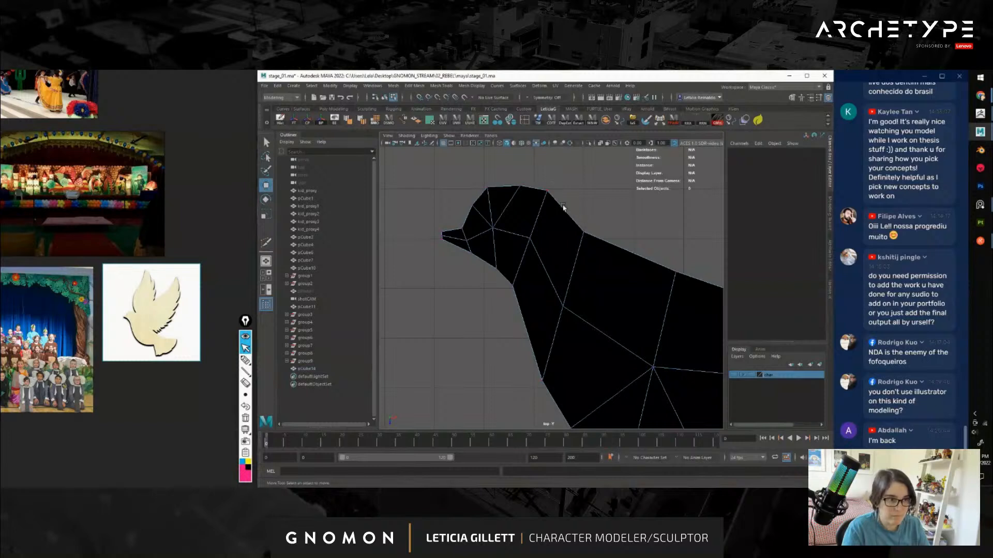
{"action": "left_click", "coordinate": [550, 202]}
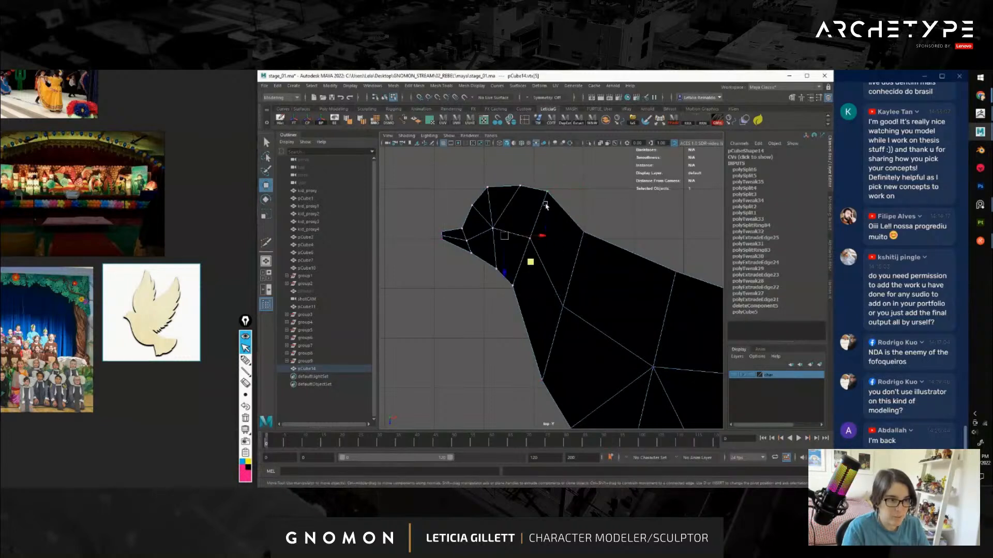
{"action": "left_click_drag", "start_coordinate": [505, 269], "coordinate": [506, 284]}
{"action": "key", "text": "ctrl+z"}
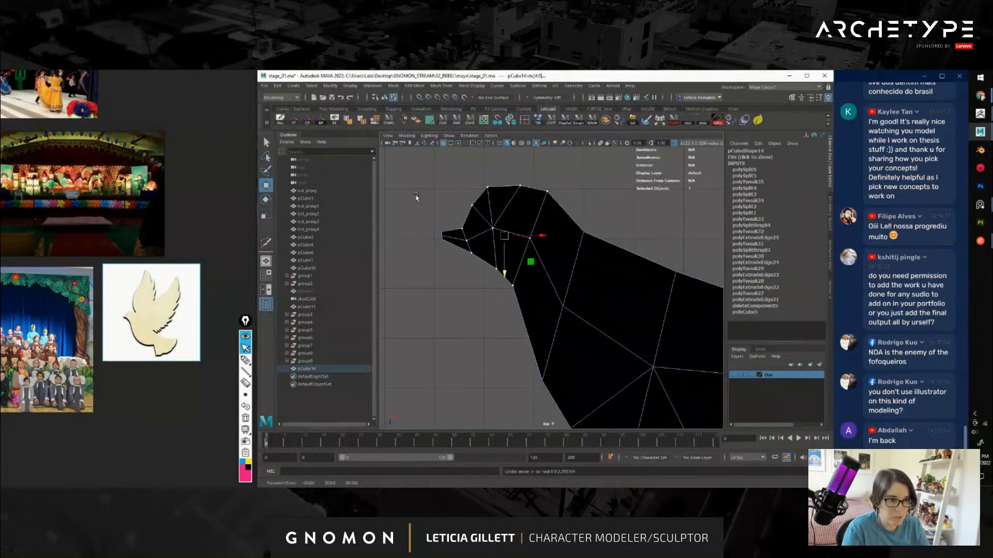
{"action": "left_click_drag", "start_coordinate": [417, 199], "coordinate": [493, 269], "text": "shift"}
{"action": "left_click", "coordinate": [424, 204]}
Examine the dove's overall silhouette at different distances against the cutout reference
{"action": "scroll", "coordinate": [507, 322], "scroll_direction": "down", "scroll_amount": 5}
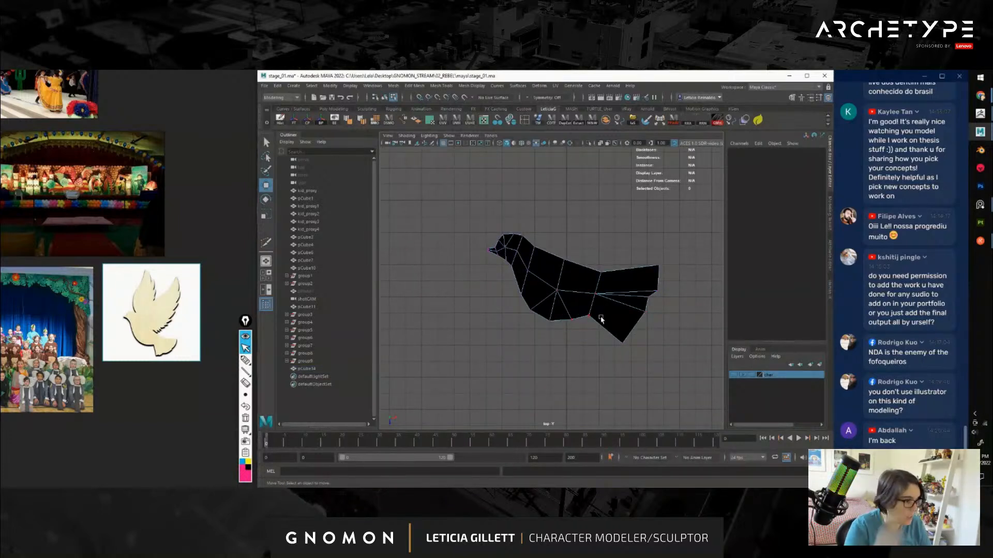
{"action": "scroll", "coordinate": [590, 305], "scroll_direction": "down", "scroll_amount": 3}
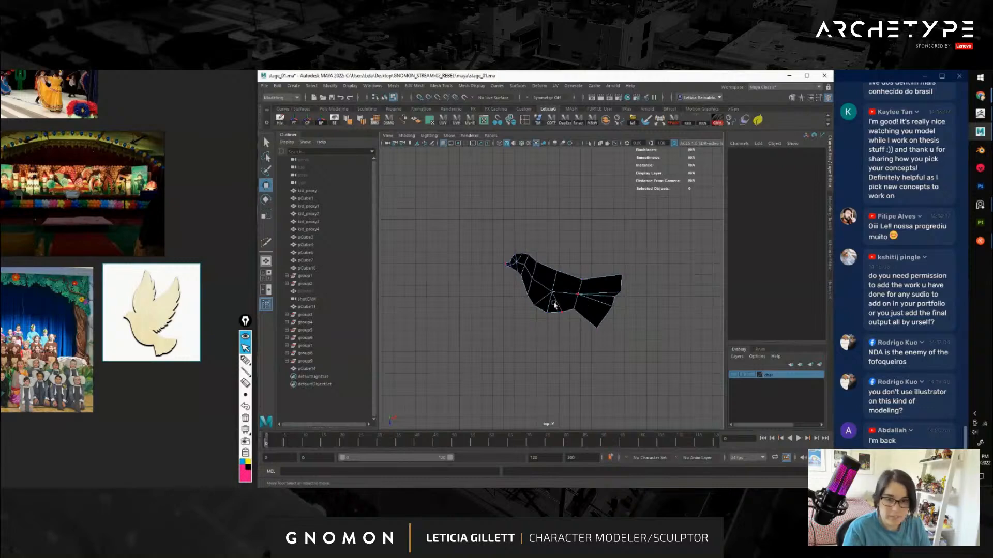
{"action": "scroll", "coordinate": [572, 279], "scroll_direction": "up", "scroll_amount": 5}
{"action": "scroll", "coordinate": [629, 239], "scroll_direction": "down", "scroll_amount": 2}
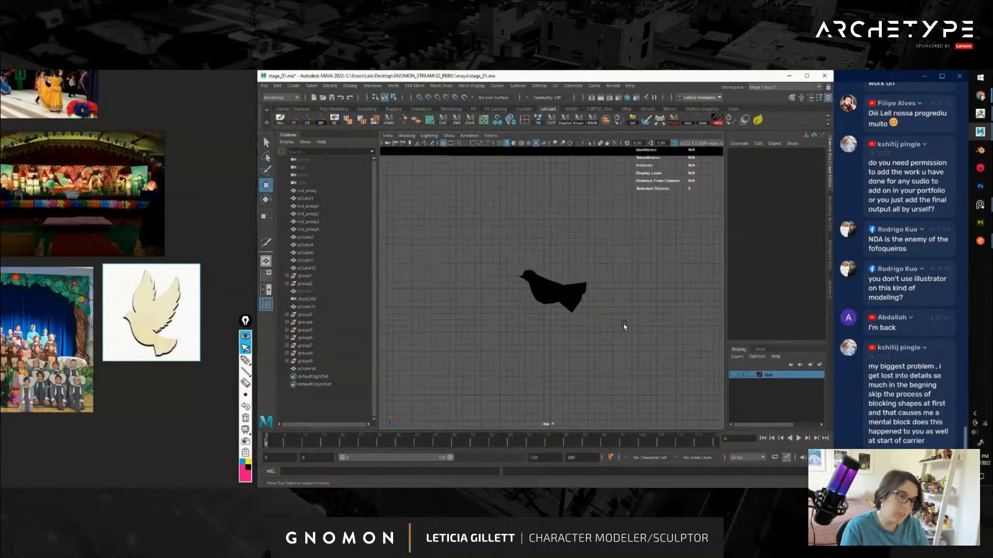
{"action": "scroll", "coordinate": [583, 331], "scroll_direction": "up", "scroll_amount": 5}
{"action": "scroll", "coordinate": [574, 313], "scroll_direction": "up", "scroll_amount": 2}
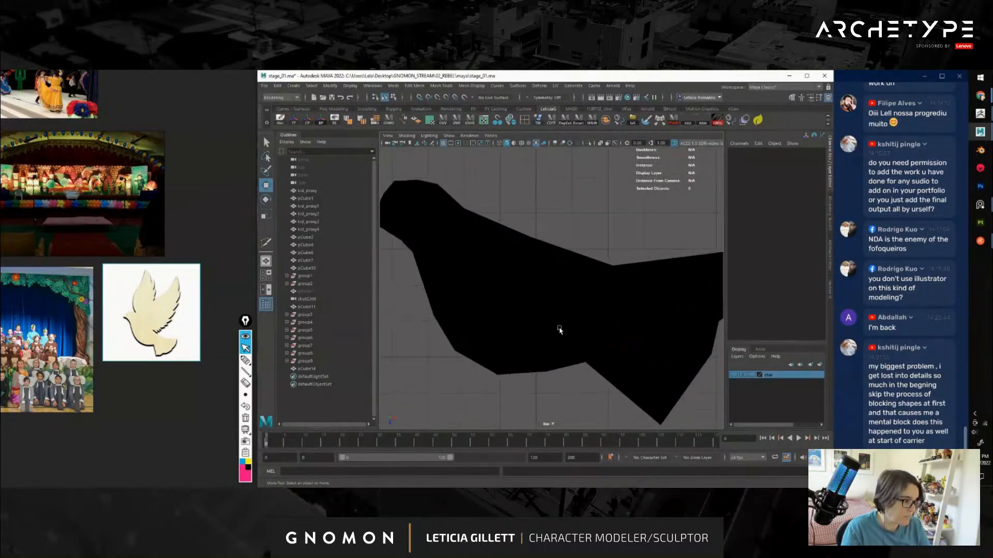
{"action": "scroll", "coordinate": [565, 323], "scroll_direction": "down", "scroll_amount": 2}
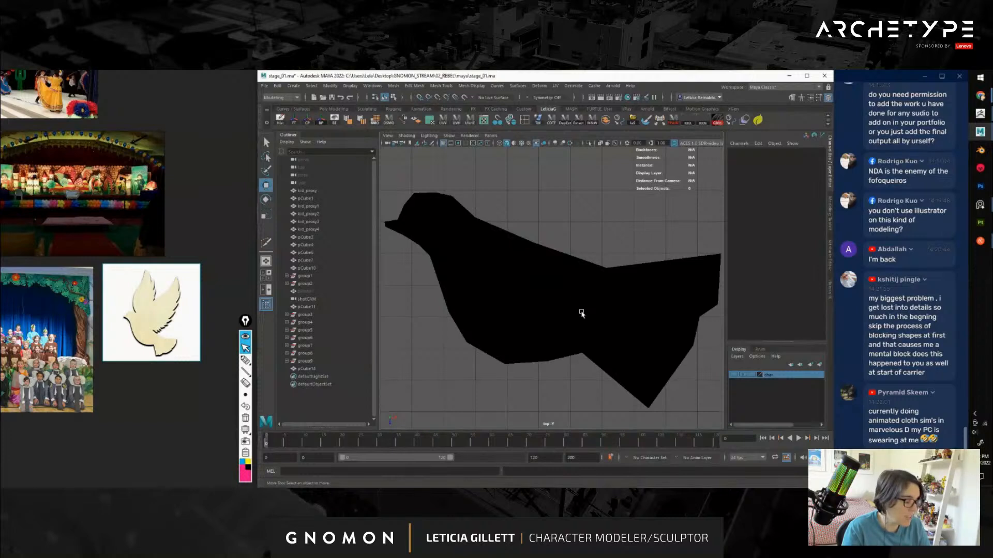
{"action": "scroll", "coordinate": [584, 313], "scroll_direction": "down", "scroll_amount": 5}
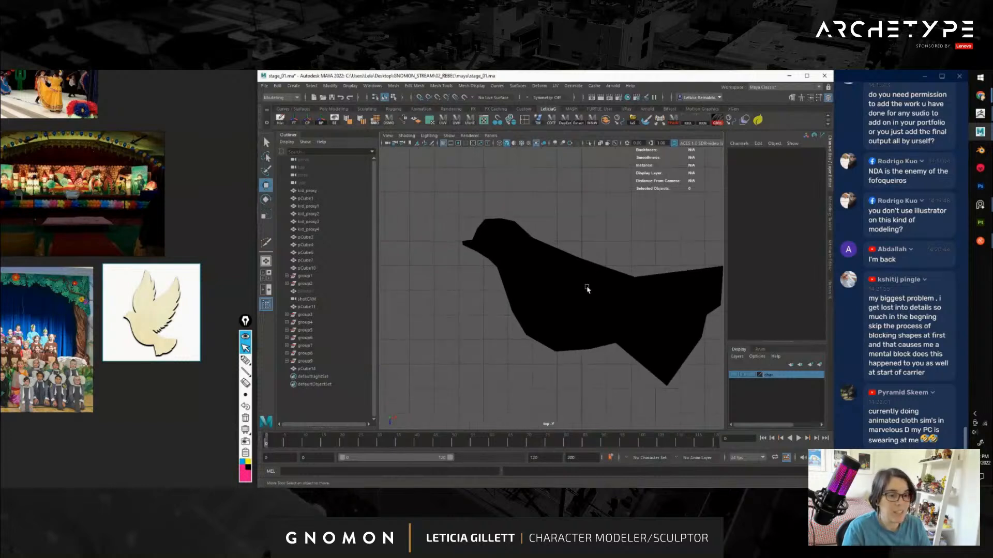
{"action": "scroll", "coordinate": [570, 302], "scroll_direction": "up", "scroll_amount": 3}
Rotate the whole dove about 6 degrees clockwise in the top view, raising the head and lowering the tail
{"action": "left_click", "coordinate": [570, 302]}
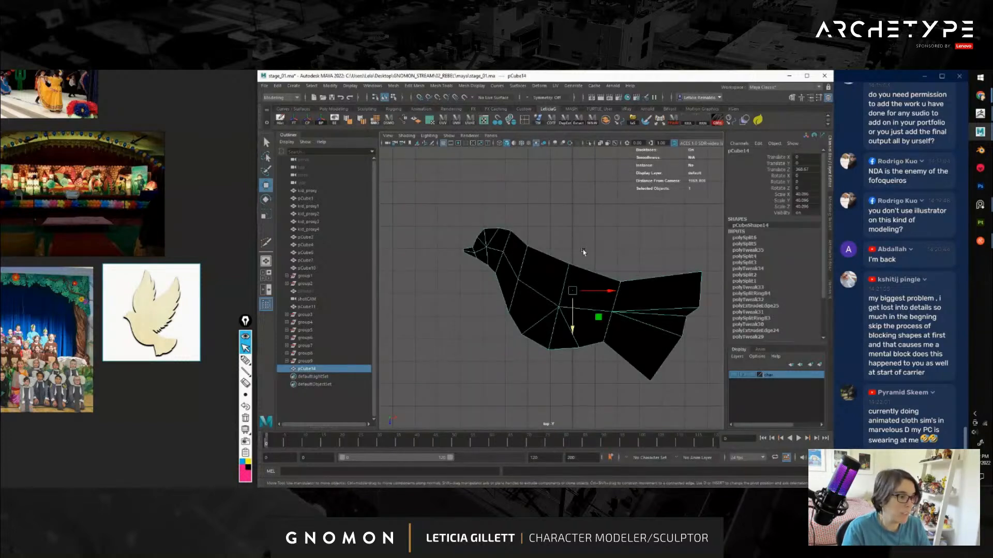
{"action": "key", "text": "e"}
{"action": "left_click_drag", "start_coordinate": [585, 260], "coordinate": [591, 261]}
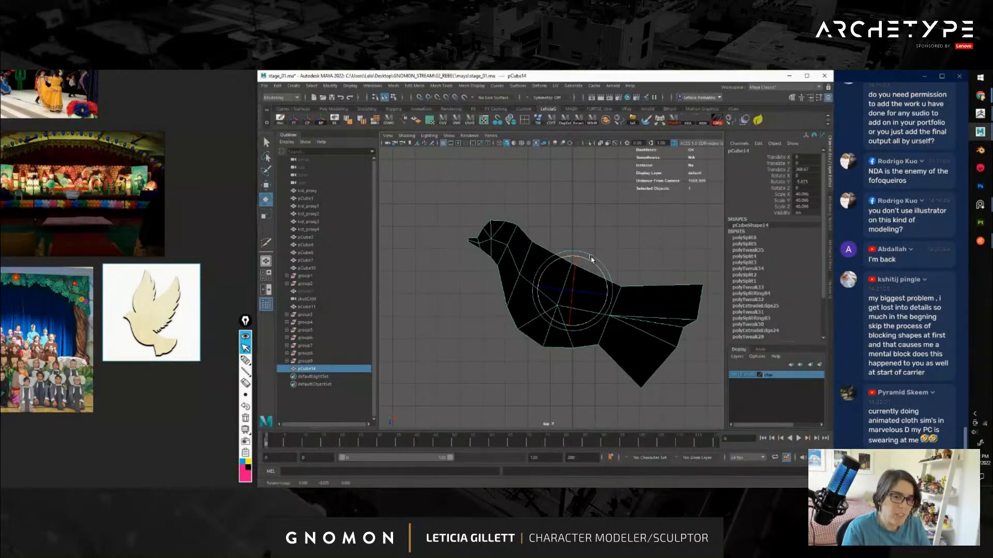
{"action": "left_click", "coordinate": [599, 254]}
{"action": "scroll", "coordinate": [598, 291], "scroll_direction": "down", "scroll_amount": 3}
{"action": "scroll", "coordinate": [571, 269], "scroll_direction": "up", "scroll_amount": 4}
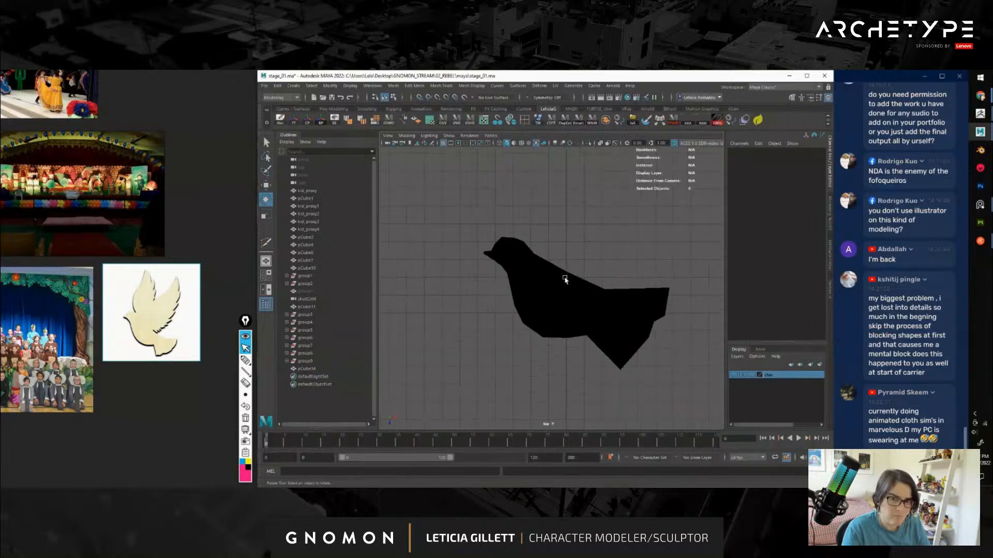
{"action": "middle_click_drag", "start_coordinate": [598, 321], "coordinate": [549, 304], "text": "alt"}
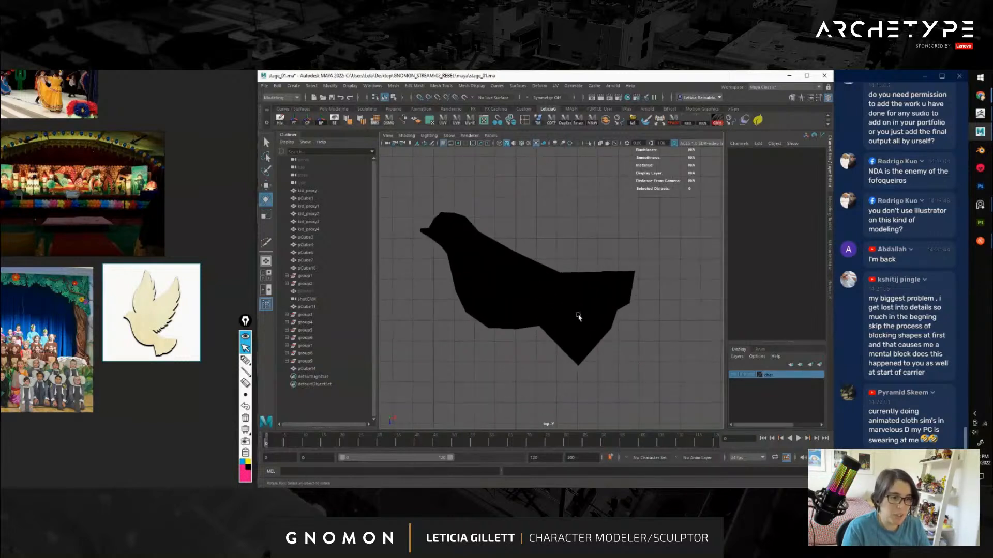
Move the upper vertex at the tail's base slightly toward the tail to refine the dove's back outline
{"action": "left_click", "coordinate": [571, 298]}
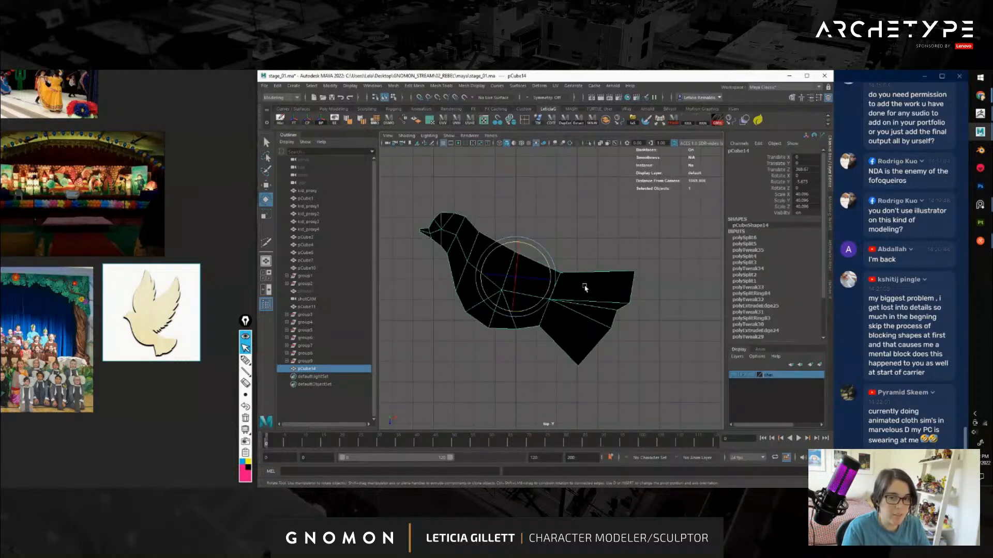
{"action": "left_click", "coordinate": [558, 264]}
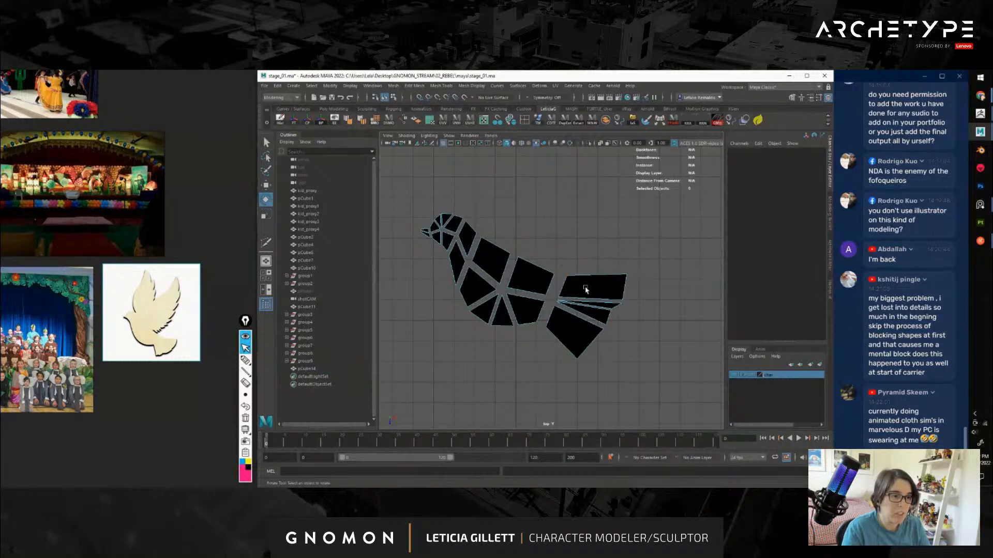
{"action": "right_click_drag", "start_coordinate": [584, 266], "coordinate": [549, 266]}
{"action": "left_click", "coordinate": [561, 273]}
{"action": "key", "text": "w"}
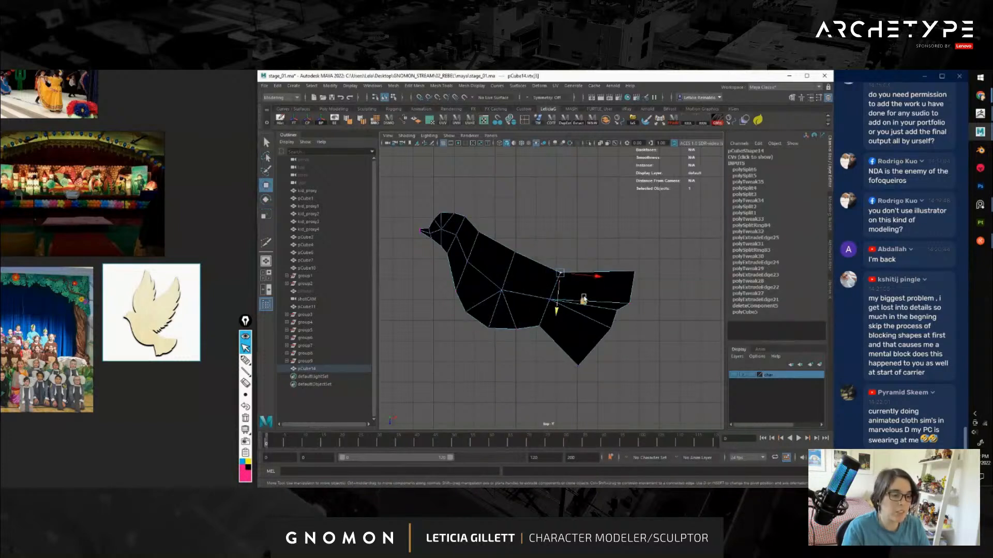
{"action": "middle_click_drag", "start_coordinate": [583, 300], "coordinate": [585, 302]}
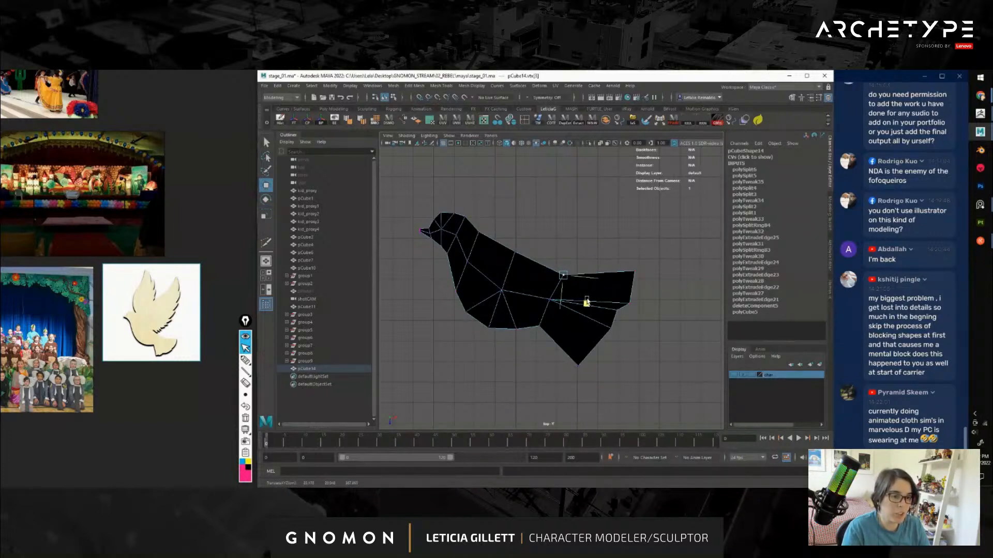
{"action": "left_click_drag", "start_coordinate": [501, 247], "coordinate": [535, 286]}
{"action": "left_click", "coordinate": [551, 305]}
{"action": "scroll", "coordinate": [549, 305], "scroll_direction": "down", "scroll_amount": 3}
{"action": "middle_click_drag", "start_coordinate": [522, 302], "coordinate": [543, 294], "text": "alt"}
Try a custom modelling command on the two large faces along the dove's upper back
{"action": "scroll", "coordinate": [550, 323], "scroll_direction": "up", "scroll_amount": 2}
{"action": "scroll", "coordinate": [537, 279], "scroll_direction": "up", "scroll_amount": 2}
{"action": "right_click_drag", "start_coordinate": [535, 255], "coordinate": [535, 290]}
{"action": "left_click", "coordinate": [502, 237]}
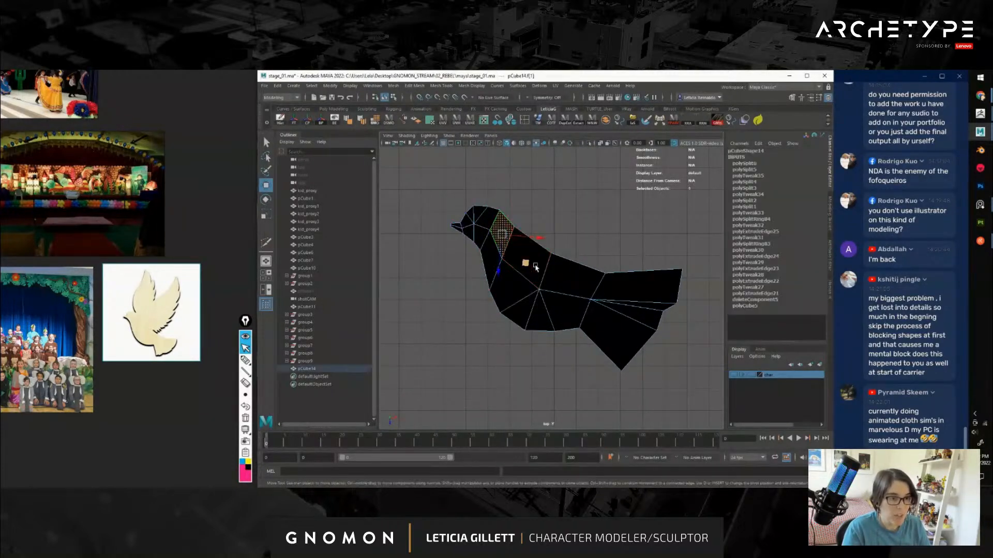
{"action": "left_click", "coordinate": [532, 265]}
{"action": "middle_click_drag", "start_coordinate": [565, 251], "coordinate": [549, 270], "text": "alt"}
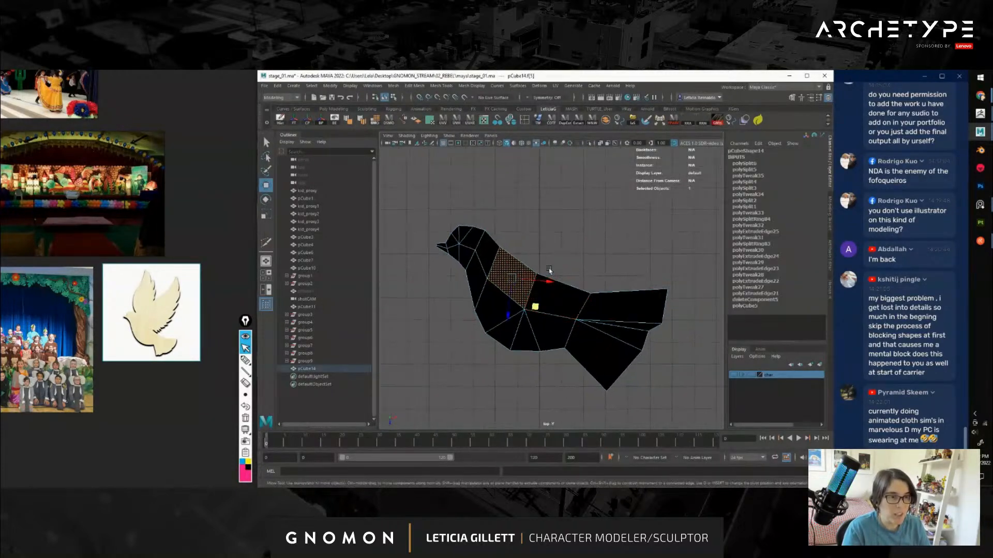
{"action": "left_click", "coordinate": [578, 124]}
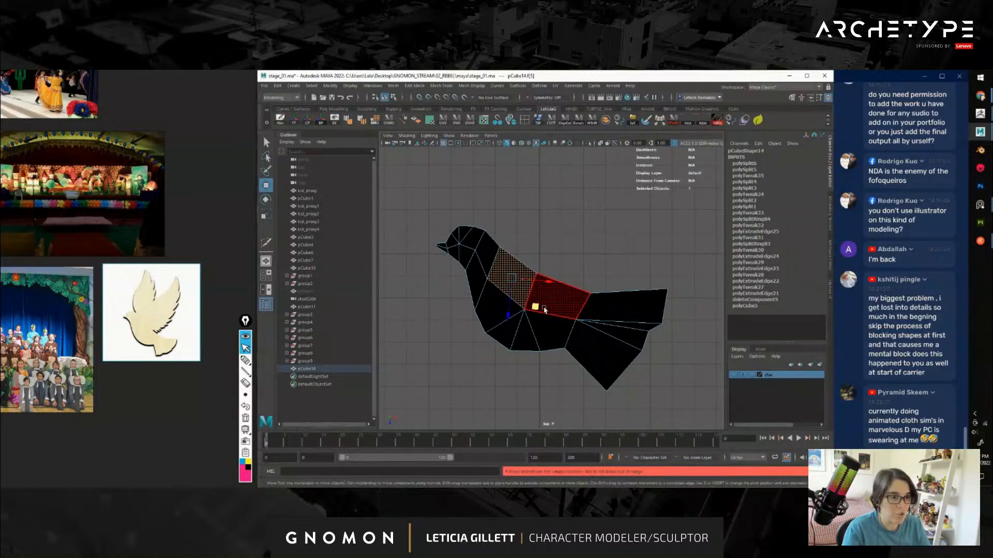
{"action": "left_click", "coordinate": [313, 368]}
{"action": "right_click_drag", "start_coordinate": [503, 268], "coordinate": [505, 281]}
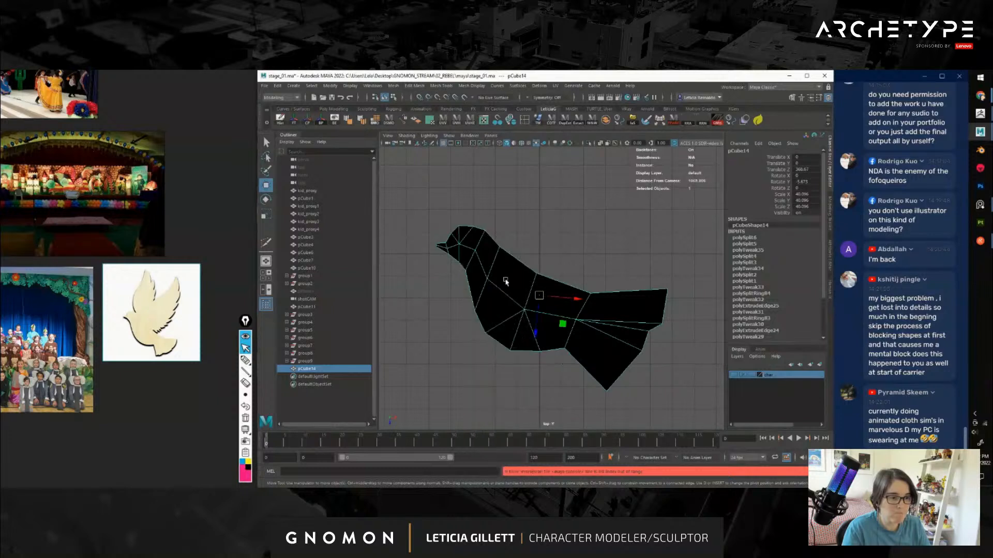
{"action": "left_click", "coordinate": [506, 282]}
{"action": "left_click", "coordinate": [556, 299]}
{"action": "left_click", "coordinate": [515, 277]}
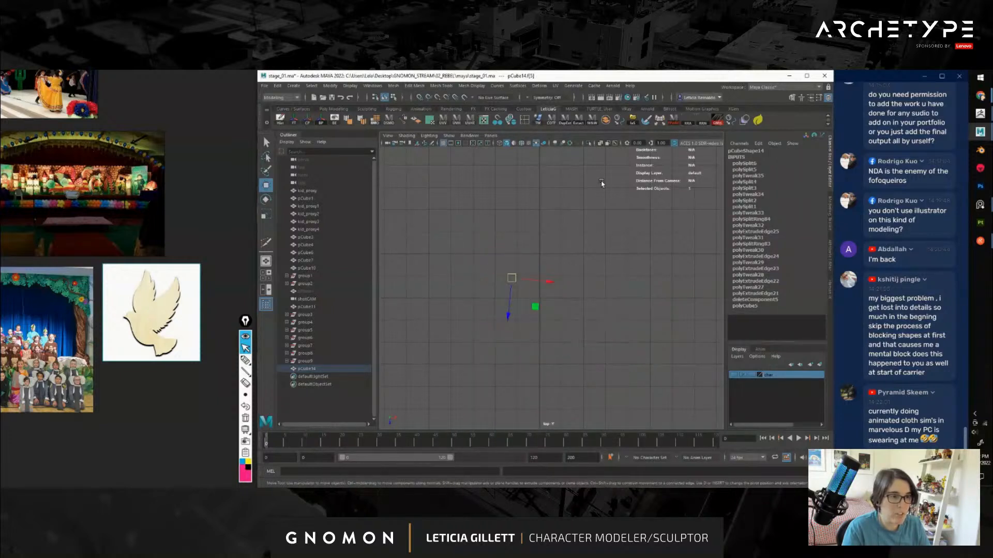
{"action": "left_click", "coordinate": [565, 120]}
{"action": "left_click", "coordinate": [548, 299], "text": "shift"}
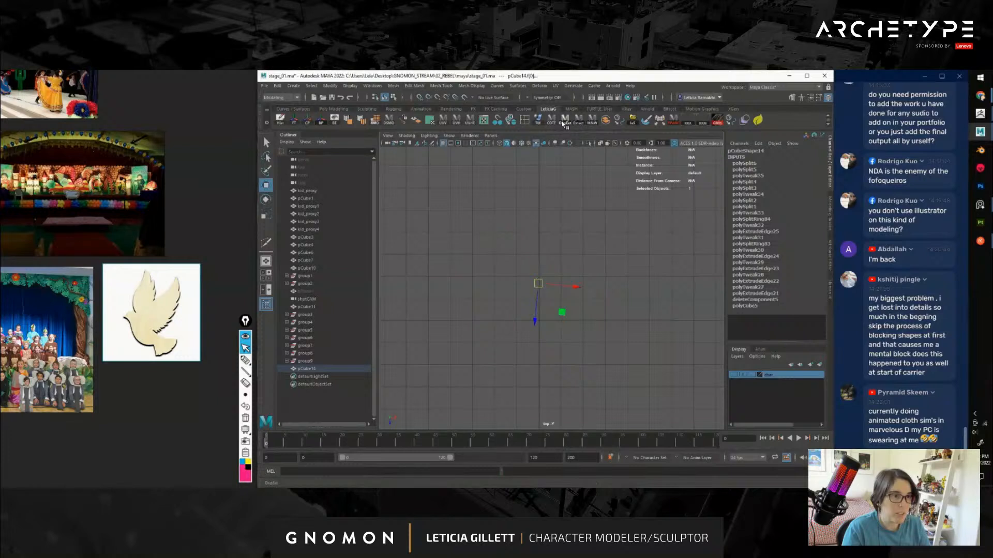
{"action": "left_click", "coordinate": [564, 121]}
{"action": "scroll", "coordinate": [541, 292], "scroll_direction": "down", "scroll_amount": 2}
{"action": "middle_click_drag", "start_coordinate": [541, 292], "coordinate": [528, 233], "text": "alt"}
{"action": "left_click", "coordinate": [567, 226]}
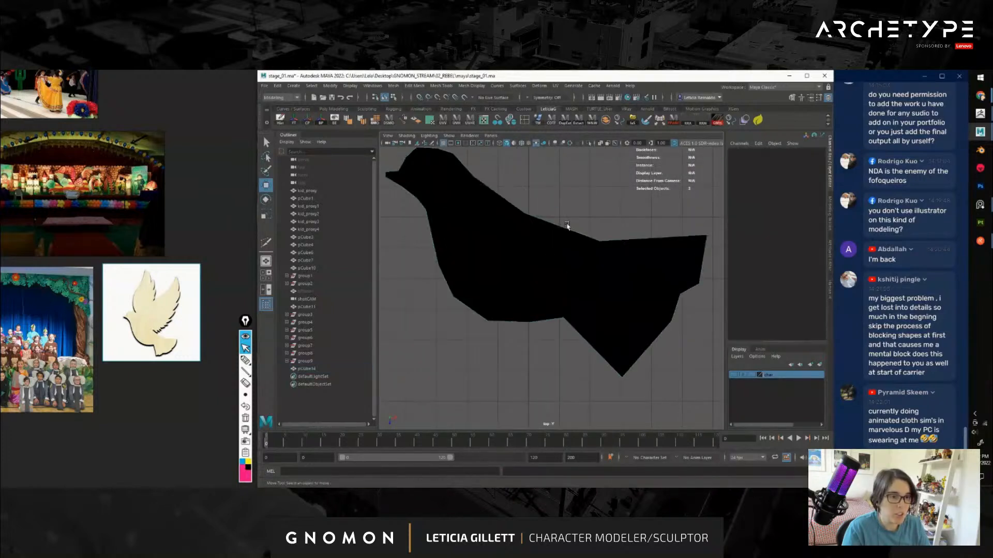
In the perspective view, move the dove's pivot onto the central vertex of the body where the edges meet
{"action": "key", "text": "space"}
{"action": "mouse_move", "coordinate": [545, 253]}
{"action": "left_mouse_down"}
{"action": "mouse_move", "coordinate": [537, 268]}
{"action": "mouse_move", "coordinate": [556, 259]}
{"action": "left_mouse_up"}
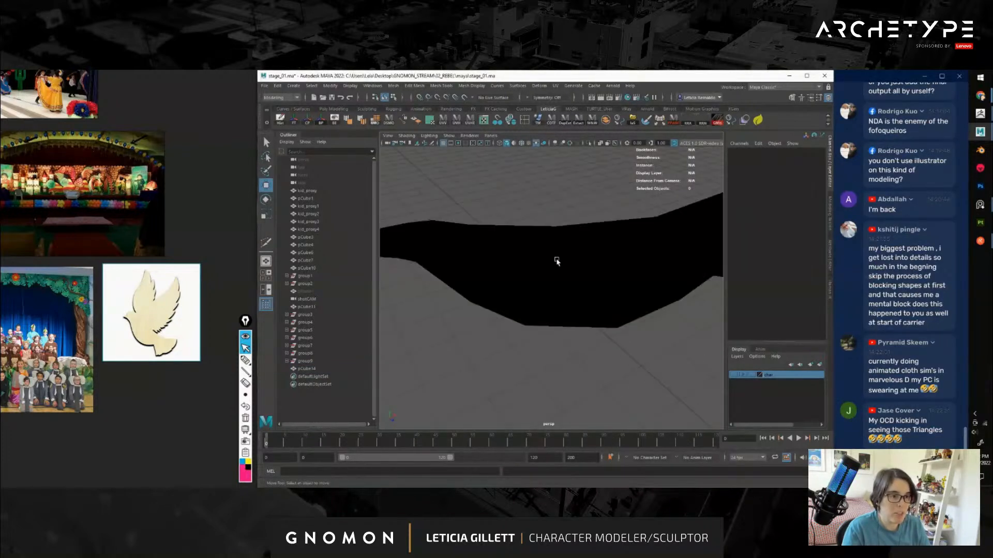
{"action": "scroll", "coordinate": [557, 259], "scroll_direction": "down", "scroll_amount": 5}
{"action": "left_click", "coordinate": [572, 278]}
{"action": "mouse_move", "coordinate": [581, 291]}
{"action": "left_mouse_down", "text": "alt"}
{"action": "mouse_move", "coordinate": [591, 335]}
{"action": "mouse_move", "coordinate": [556, 332]}
{"action": "mouse_move", "coordinate": [566, 292]}
{"action": "left_mouse_up", "text": "alt"}
{"action": "scroll", "coordinate": [569, 293], "scroll_direction": "up", "scroll_amount": 5}
{"action": "key", "text": "d"}
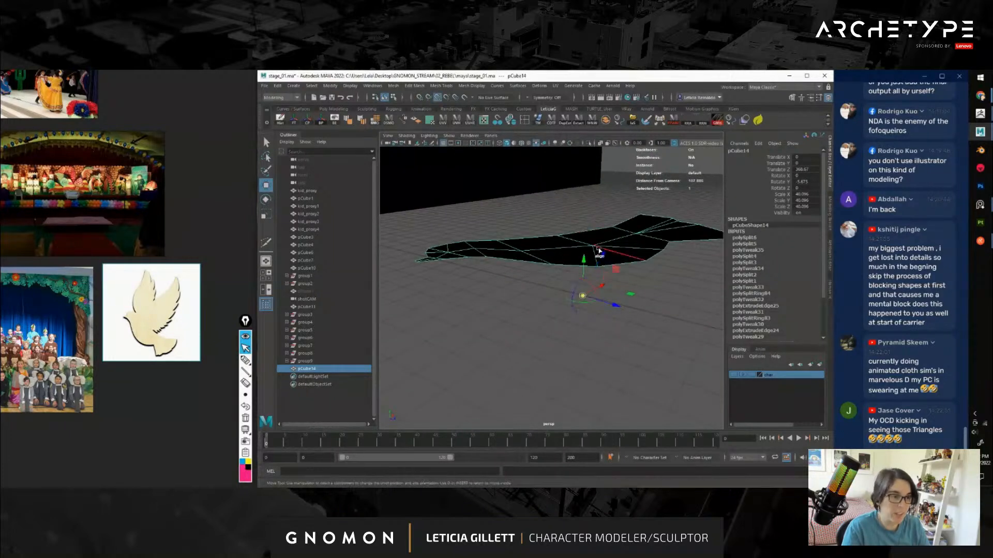
{"action": "left_click", "coordinate": [595, 246]}
{"action": "scroll", "coordinate": [603, 273], "scroll_direction": "down", "scroll_amount": 5}
{"action": "left_click_drag", "start_coordinate": [602, 273], "coordinate": [583, 326], "text": "alt"}
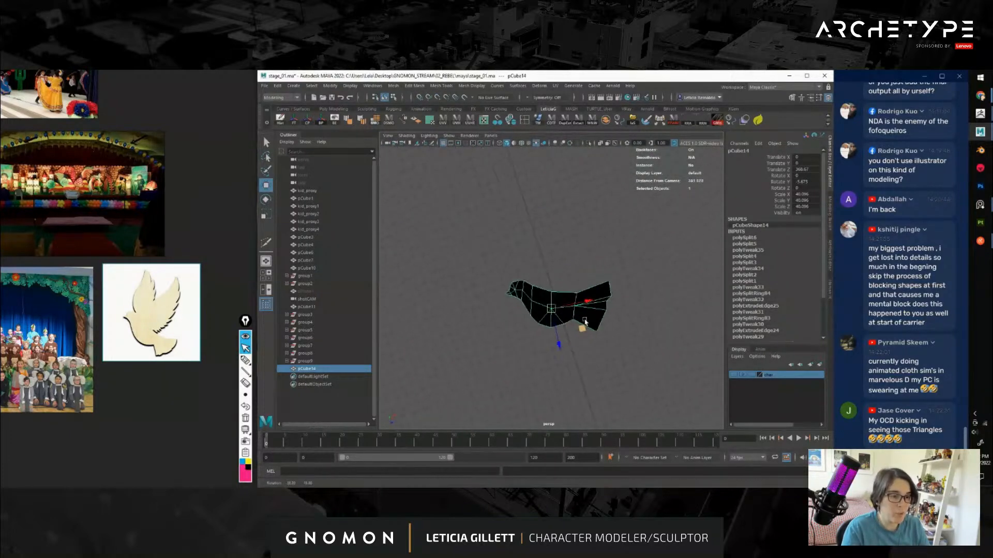
{"action": "scroll", "coordinate": [574, 318], "scroll_direction": "up", "scroll_amount": 5}
{"action": "middle_click_drag", "start_coordinate": [566, 311], "coordinate": [567, 295], "text": "alt"}
{"action": "left_click_drag", "start_coordinate": [567, 295], "coordinate": [553, 267], "text": "alt"}
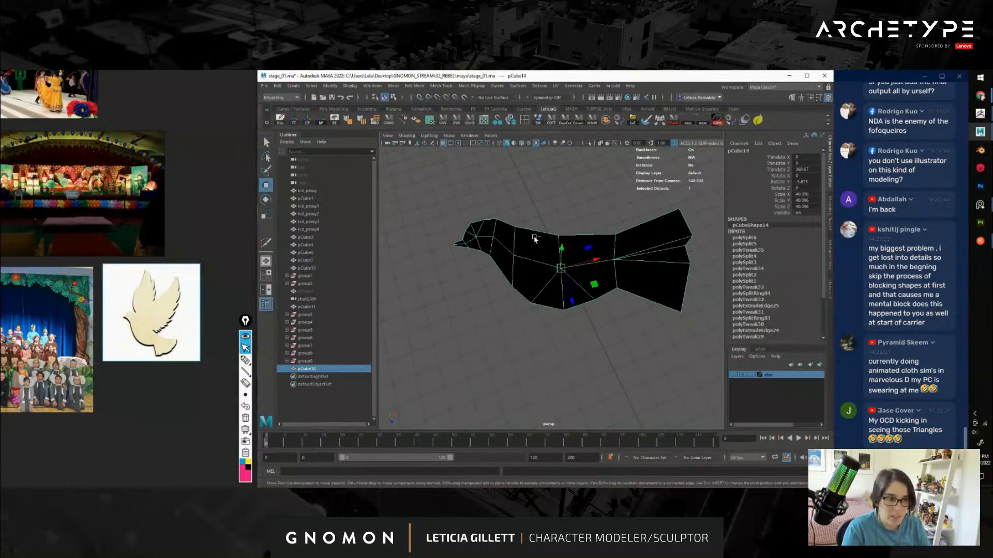
Duplicate the dove, offset the copy, and delete all of its faces except one on the upper back
{"action": "key", "text": "ctrl+d"}
{"action": "left_click_drag", "start_coordinate": [573, 301], "coordinate": [567, 285]}
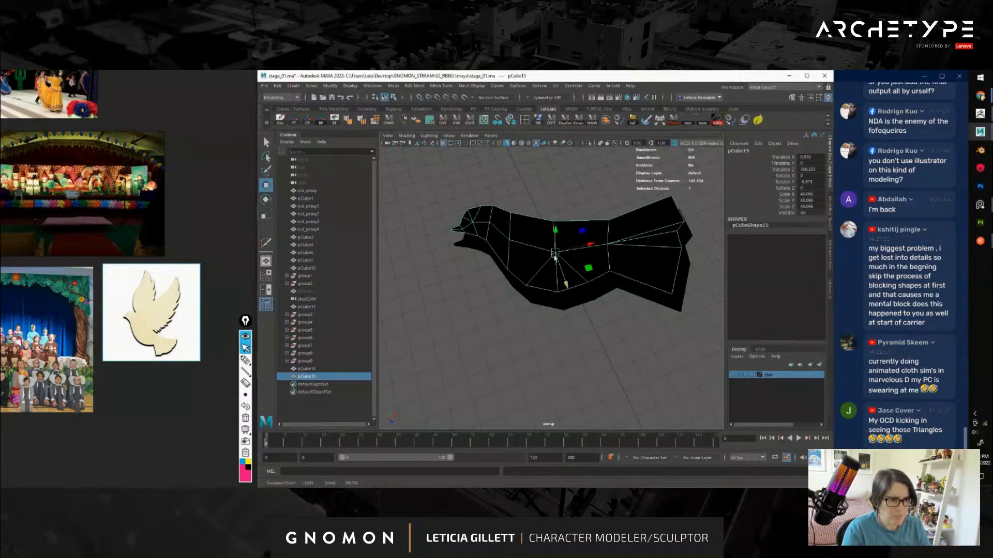
{"action": "right_click_drag", "start_coordinate": [525, 228], "coordinate": [526, 249]}
{"action": "left_click", "coordinate": [536, 246]}
{"action": "key", "text": "ctrl+z"}
{"action": "key", "text": "ctrl+z"}
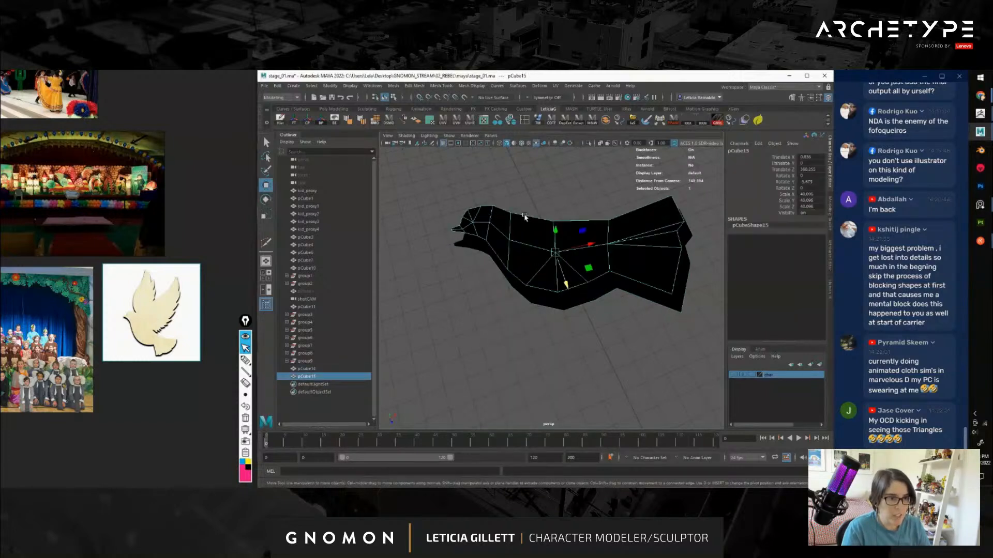
{"action": "right_click_drag", "start_coordinate": [523, 215], "coordinate": [524, 235]}
{"action": "left_click", "coordinate": [526, 228]}
{"action": "scroll", "coordinate": [517, 228], "scroll_direction": "down", "scroll_amount": 8}
{"action": "left_click_drag", "start_coordinate": [488, 206], "coordinate": [648, 325]}
{"action": "scroll", "coordinate": [587, 284], "scroll_direction": "up", "scroll_amount": 8}
{"action": "key", "text": "Delete"}
Try deleting the upper-back face of the original dove's body
{"action": "mouse_move", "coordinate": [578, 311]}
{"action": "left_mouse_down", "text": "alt"}
{"action": "mouse_move", "coordinate": [579, 279]}
{"action": "mouse_move", "coordinate": [581, 304]}
{"action": "left_mouse_up", "text": "alt"}
{"action": "left_click", "coordinate": [578, 277]}
{"action": "right_click_drag", "start_coordinate": [574, 269], "coordinate": [574, 288]}
{"action": "left_click", "coordinate": [544, 255]}
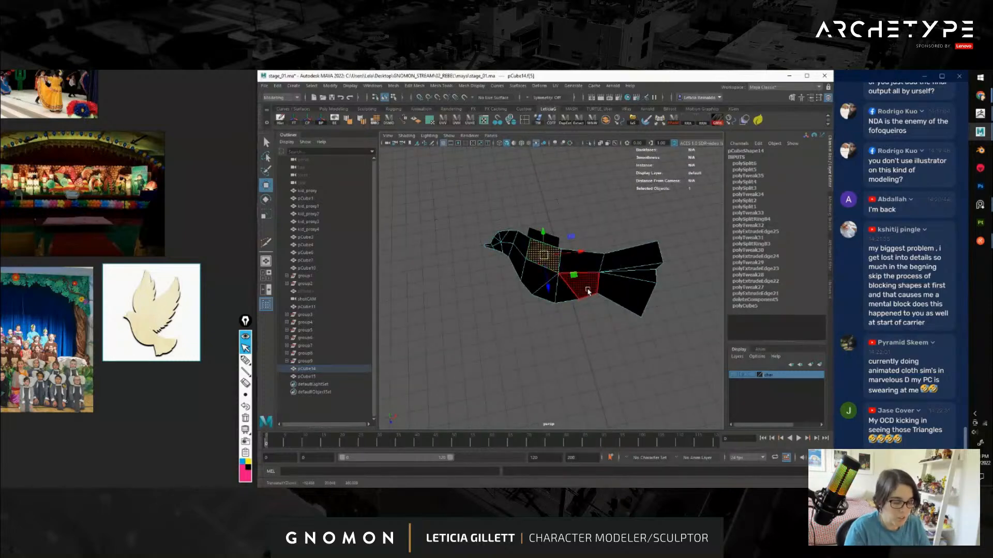
{"action": "key", "text": "Delete"}
{"action": "key", "text": "ctrl+z"}
{"action": "left_click_drag", "start_coordinate": [549, 283], "coordinate": [534, 294], "text": "alt"}
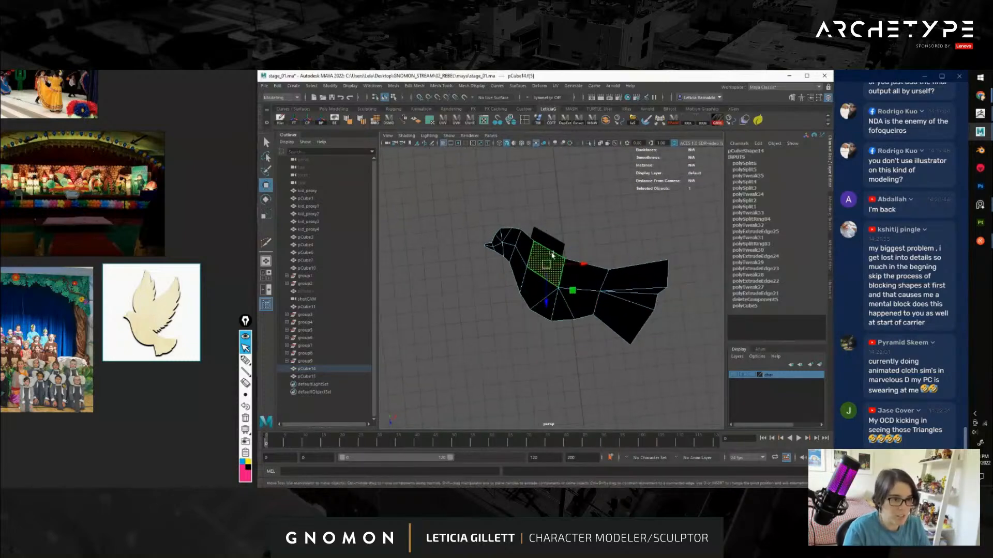
In the top view, center the pivot of the single-face piece and move it along the dove's back toward the tail
{"action": "key", "text": "space"}
{"action": "mouse_move", "coordinate": [552, 255]}
{"action": "left_mouse_down"}
{"action": "mouse_move", "coordinate": [553, 269]}
{"action": "mouse_move", "coordinate": [552, 249]}
{"action": "left_mouse_up"}
{"action": "key", "text": "space"}
{"action": "key", "text": "F8"}
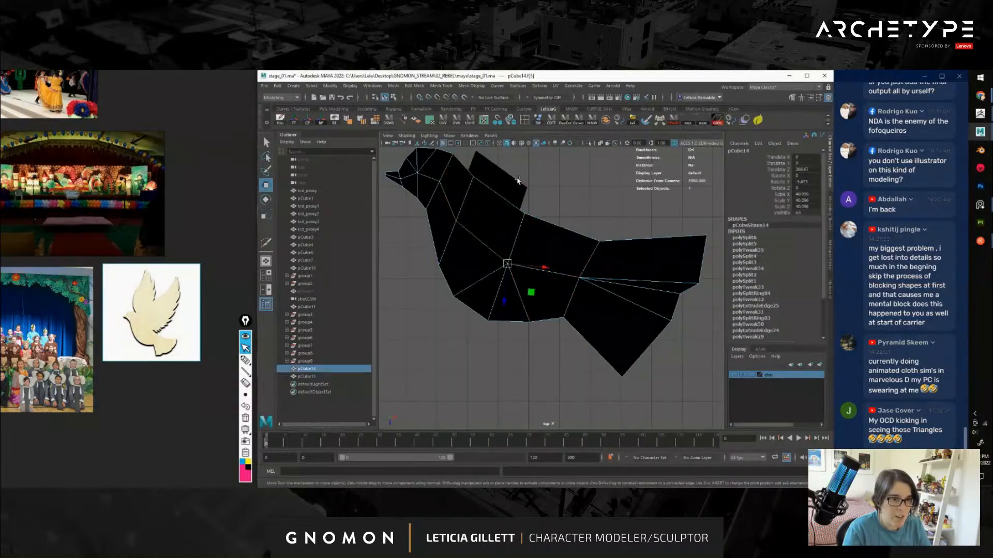
{"action": "left_click", "coordinate": [521, 185]}
{"action": "scroll", "coordinate": [521, 185], "scroll_direction": "down", "scroll_amount": 3}
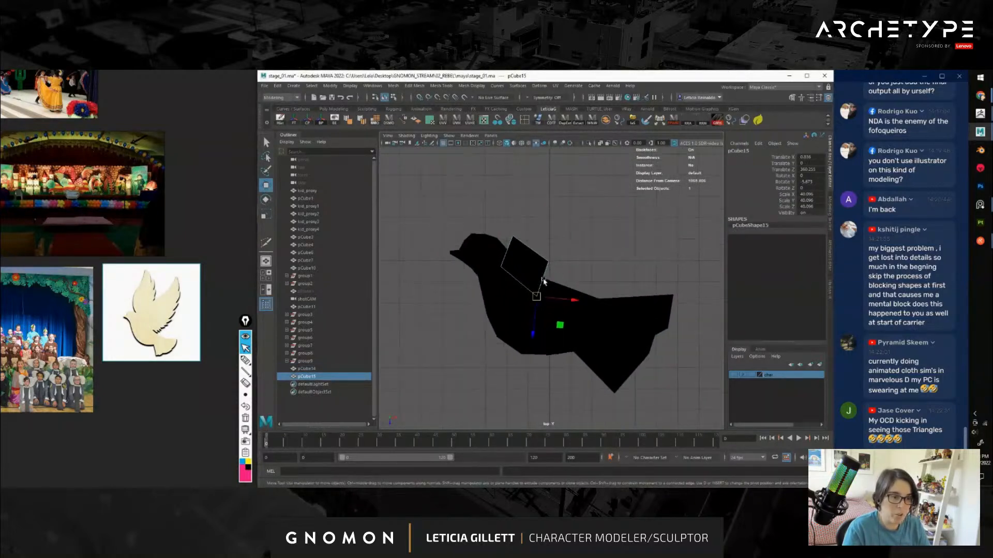
{"action": "left_click", "coordinate": [309, 119]}
{"action": "middle_click_drag", "start_coordinate": [540, 290], "coordinate": [531, 296], "text": "alt"}
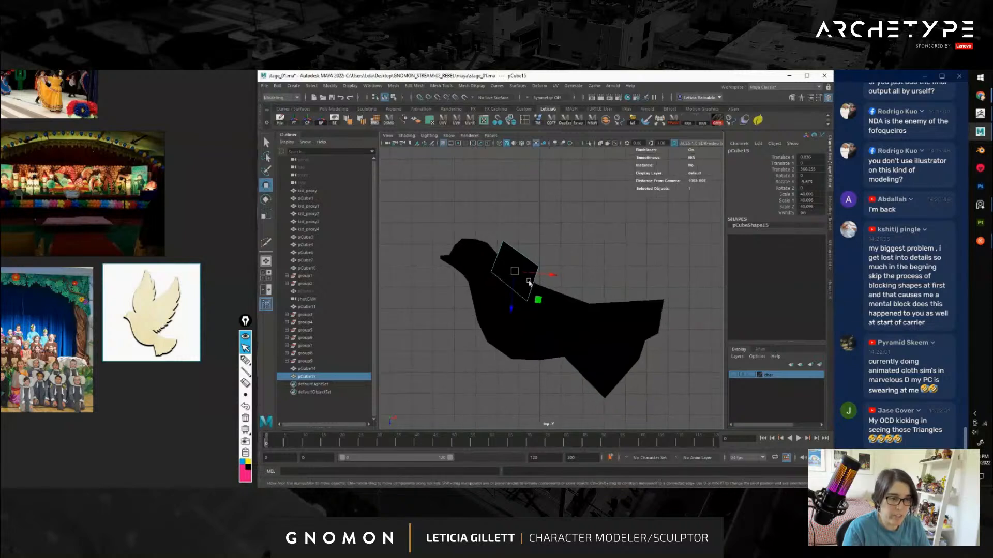
{"action": "left_click_drag", "start_coordinate": [532, 300], "coordinate": [560, 316]}
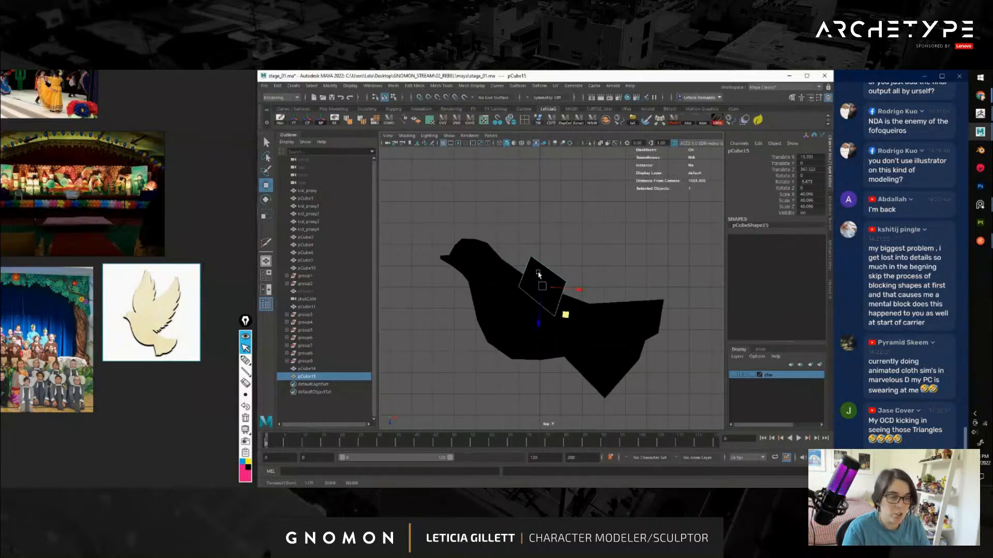
Pull the upper vertex of the wing piece upward and its tail-side vertex outward to widen the wing's base
{"action": "right_click_drag", "start_coordinate": [536, 270], "coordinate": [500, 268]}
{"action": "left_click_drag", "start_coordinate": [519, 237], "coordinate": [555, 285]}
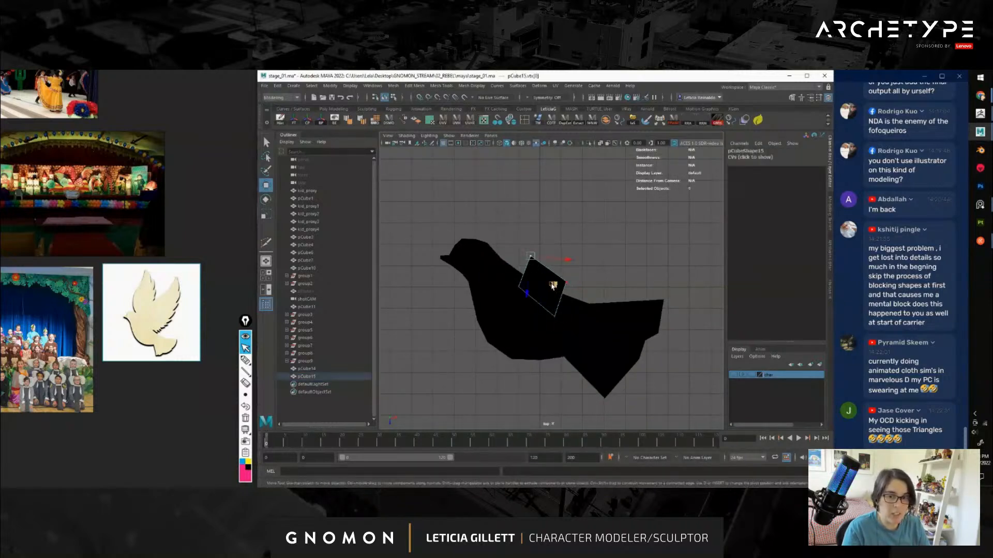
{"action": "middle_click_drag", "start_coordinate": [554, 285], "coordinate": [557, 269]}
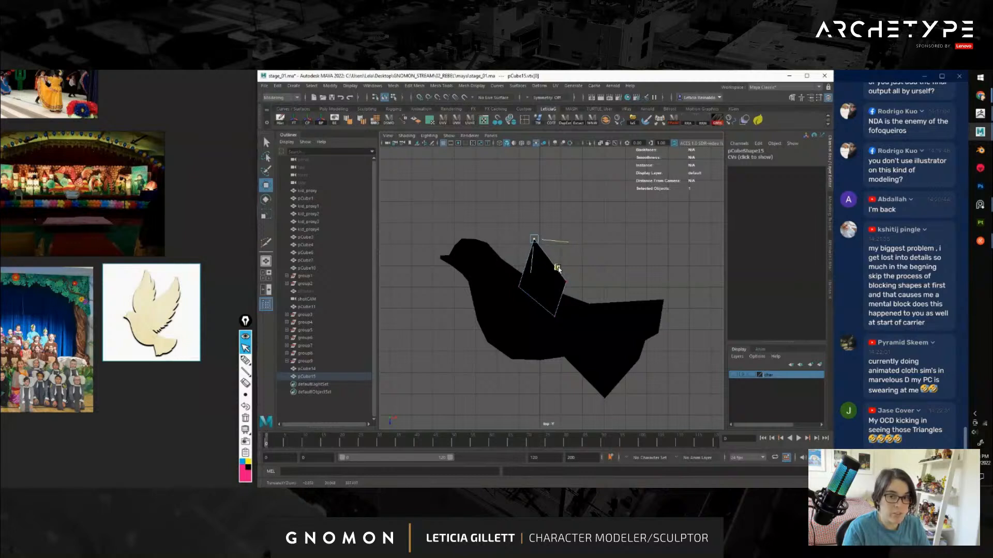
{"action": "left_click_drag", "start_coordinate": [556, 274], "coordinate": [587, 310]}
{"action": "middle_click_drag", "start_coordinate": [587, 310], "coordinate": [613, 317]}
Extrude the wing piece's outer edge twice, up and toward the tail, to form a three-section wing
{"action": "right_click_drag", "start_coordinate": [553, 279], "coordinate": [552, 258]}
{"action": "left_click", "coordinate": [569, 270]}
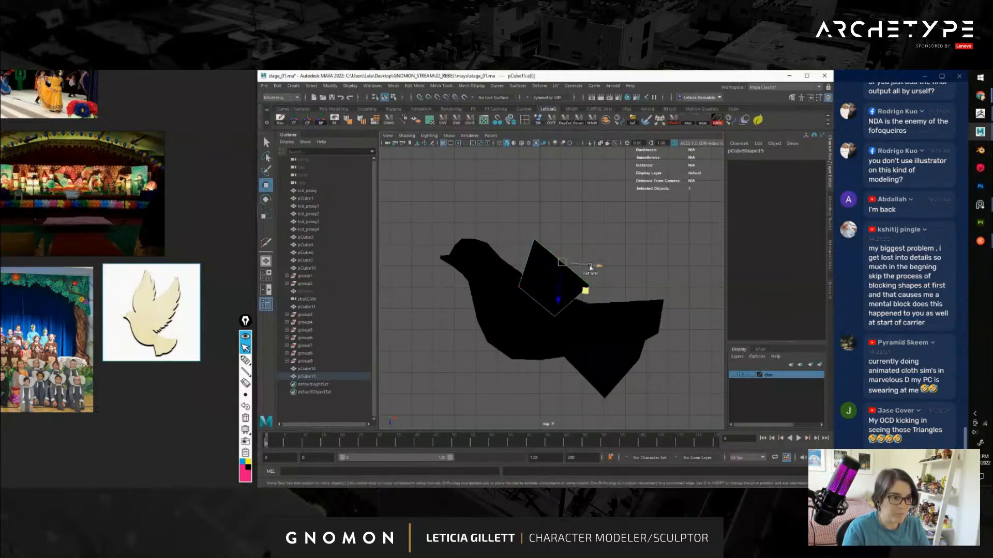
{"action": "right_click_drag", "start_coordinate": [587, 292], "coordinate": [587, 292], "text": "shift"}
{"action": "mouse_move", "coordinate": [587, 292]}
{"action": "middle_mouse_down"}
{"action": "mouse_move", "coordinate": [630, 246]}
{"action": "mouse_move", "coordinate": [615, 243]}
{"action": "mouse_move", "coordinate": [598, 277]}
{"action": "middle_mouse_up"}
{"action": "right_click_drag", "start_coordinate": [597, 277], "coordinate": [598, 276], "text": "shift"}
{"action": "middle_click_drag", "start_coordinate": [598, 277], "coordinate": [632, 245]}
Reposition the wing's outline vertices to broaden its base and taper the end to a narrow tip
{"action": "right_click_drag", "start_coordinate": [578, 241], "coordinate": [578, 217]}
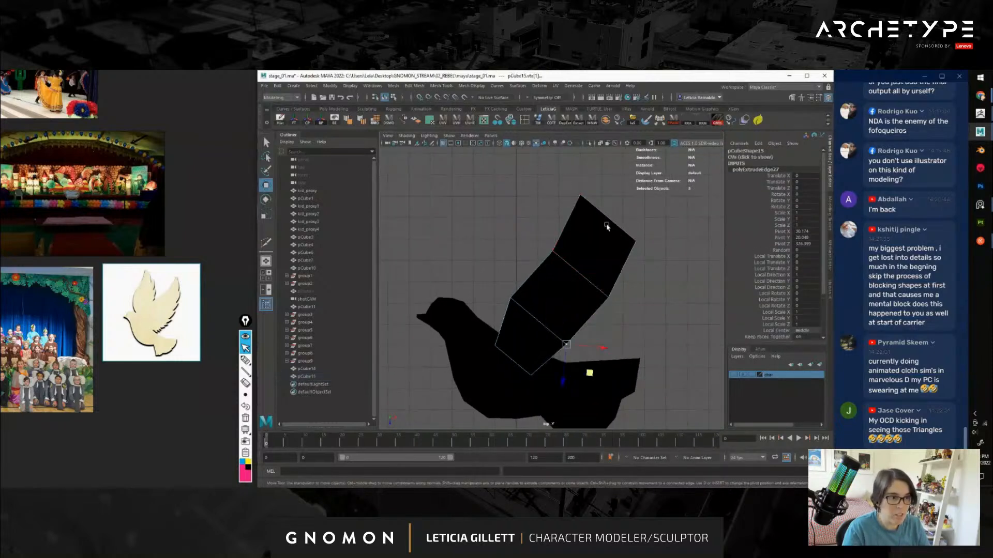
{"action": "left_click", "coordinate": [603, 223]}
{"action": "left_click_drag", "start_coordinate": [581, 199], "coordinate": [581, 206]}
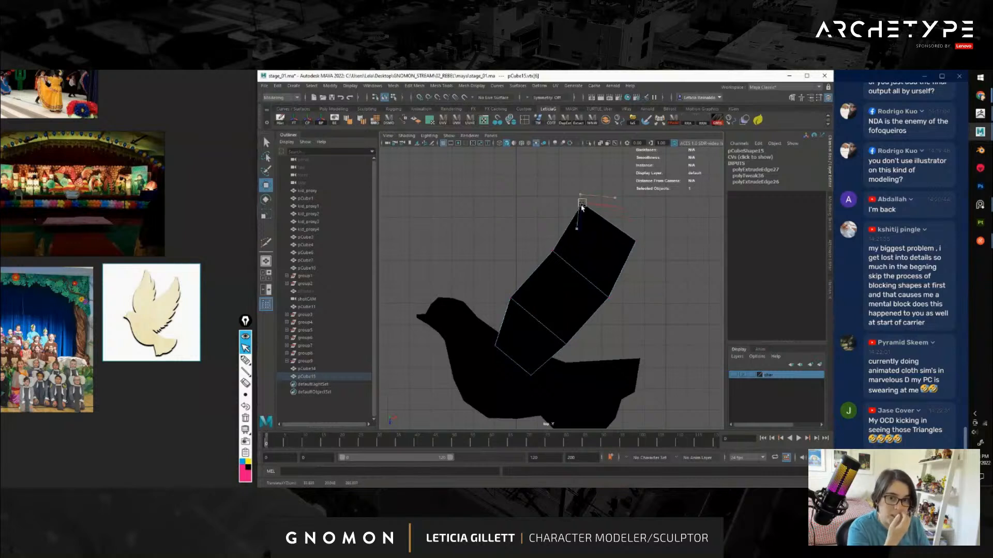
{"action": "left_click", "coordinate": [553, 253]}
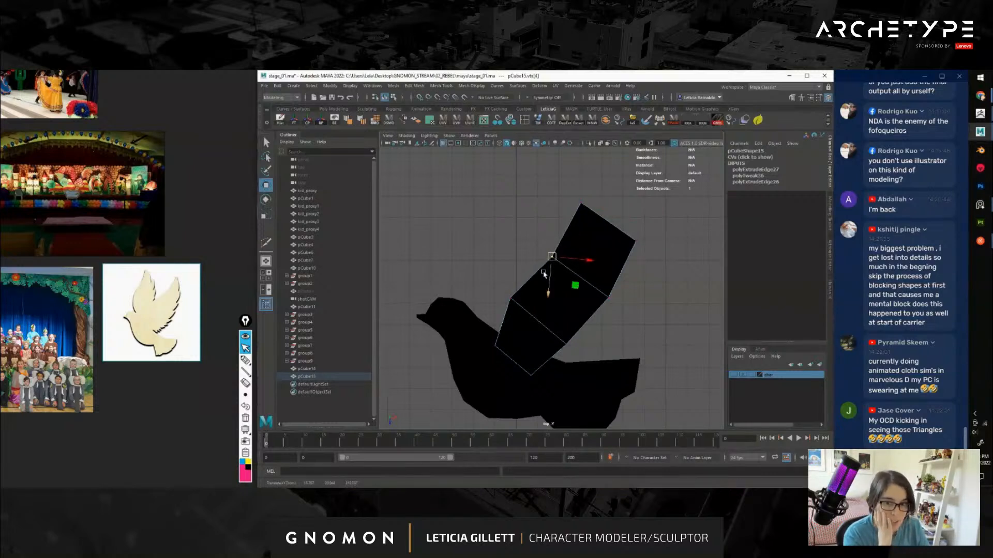
{"action": "left_click_drag", "start_coordinate": [497, 283], "coordinate": [489, 342]}
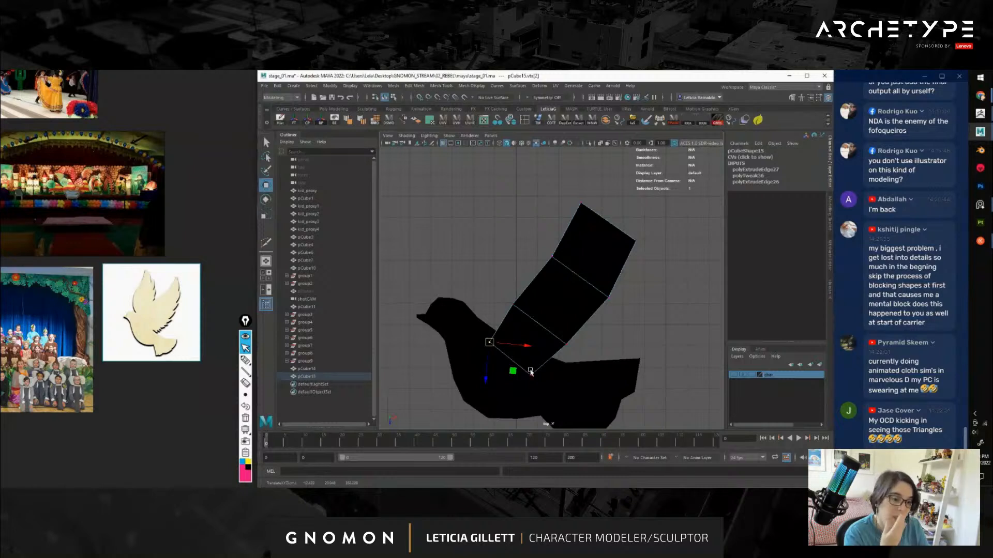
{"action": "left_click", "coordinate": [533, 376]}
{"action": "left_click_drag", "start_coordinate": [542, 384], "coordinate": [574, 350]}
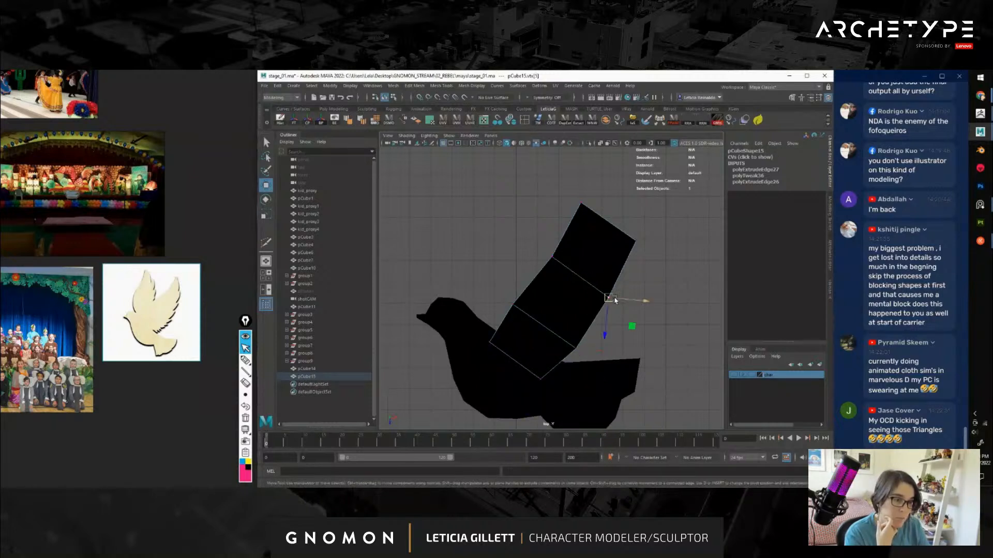
{"action": "left_click", "coordinate": [634, 241]}
{"action": "left_click_drag", "start_coordinate": [644, 242], "coordinate": [598, 214]}
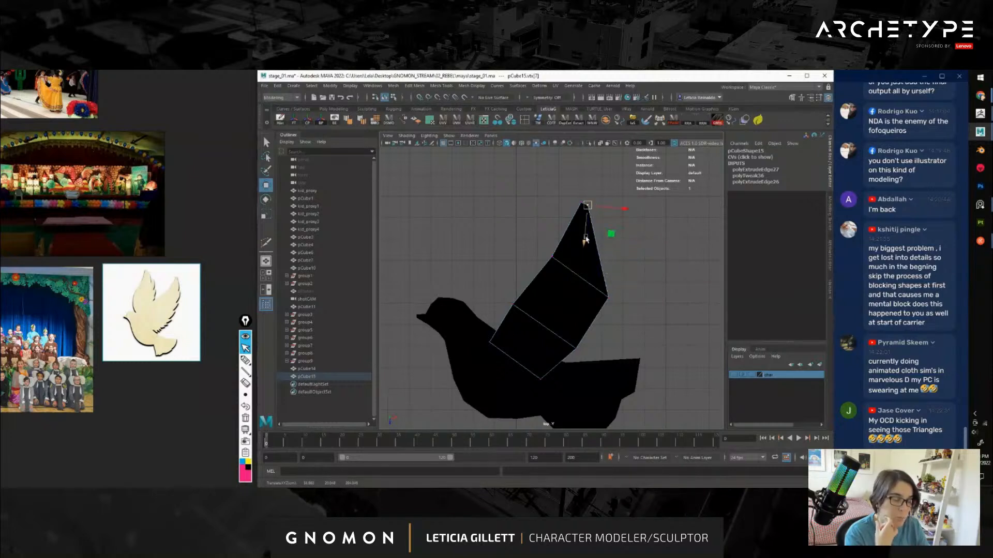
Insert an edge loop across the wing's tip section and move the trailing-edge vertices outward to round the outline
{"action": "key", "text": "F10"}
{"action": "left_click", "coordinate": [566, 231]}
{"action": "right_click_drag", "start_coordinate": [610, 221], "coordinate": [575, 244], "text": "ctrl"}
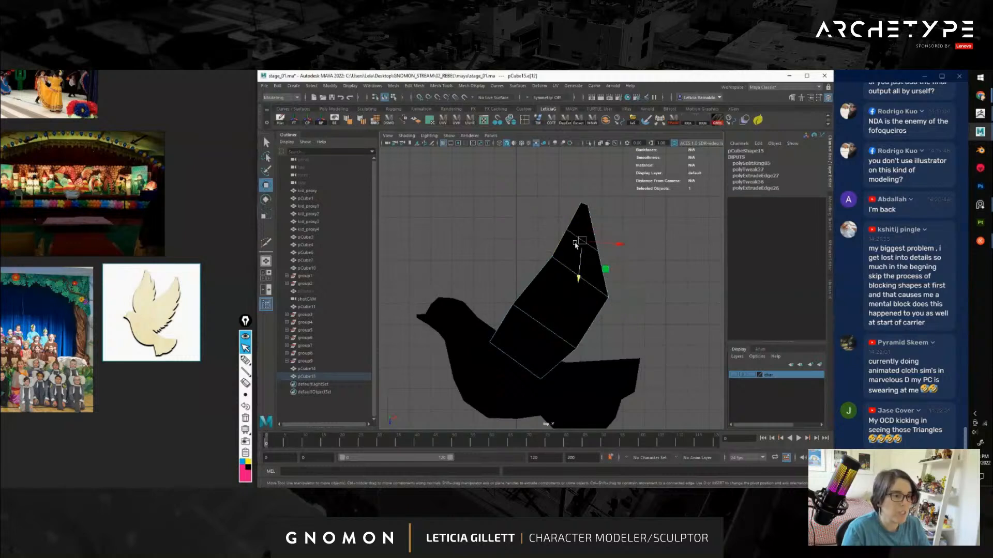
{"action": "key", "text": "F9"}
{"action": "left_click", "coordinate": [596, 246]}
{"action": "left_click_drag", "start_coordinate": [596, 247], "coordinate": [611, 244]}
{"action": "left_click_drag", "start_coordinate": [592, 278], "coordinate": [621, 312]}
{"action": "left_click_drag", "start_coordinate": [609, 298], "coordinate": [608, 292]}
{"action": "key", "text": "ctrl+z"}
Insert an edge loop across the wing's middle section and nudge its trailing-edge vertex slightly outward
{"action": "right_click_drag", "start_coordinate": [570, 282], "coordinate": [622, 292]}
{"action": "left_click", "coordinate": [531, 283]}
{"action": "right_click_drag", "start_coordinate": [571, 261], "coordinate": [542, 262]}
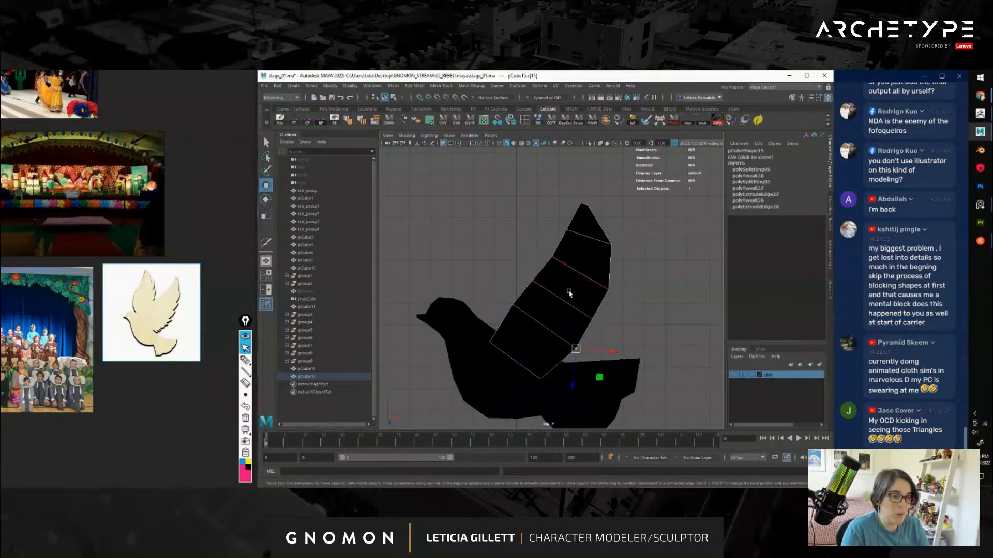
{"action": "left_click_drag", "start_coordinate": [578, 307], "coordinate": [630, 342]}
{"action": "middle_click_drag", "start_coordinate": [596, 326], "coordinate": [601, 331]}
{"action": "key", "text": "ctrl+z"}
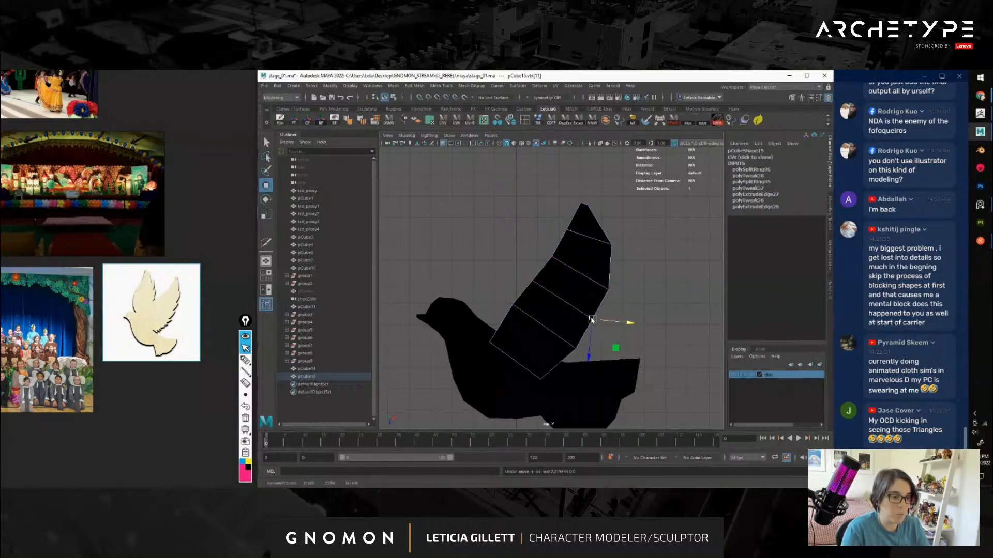
{"action": "left_click_drag", "start_coordinate": [592, 320], "coordinate": [594, 326]}
Lower the wing's base vertices into the dove's body to blend the wing with the back
{"action": "left_click", "coordinate": [571, 360]}
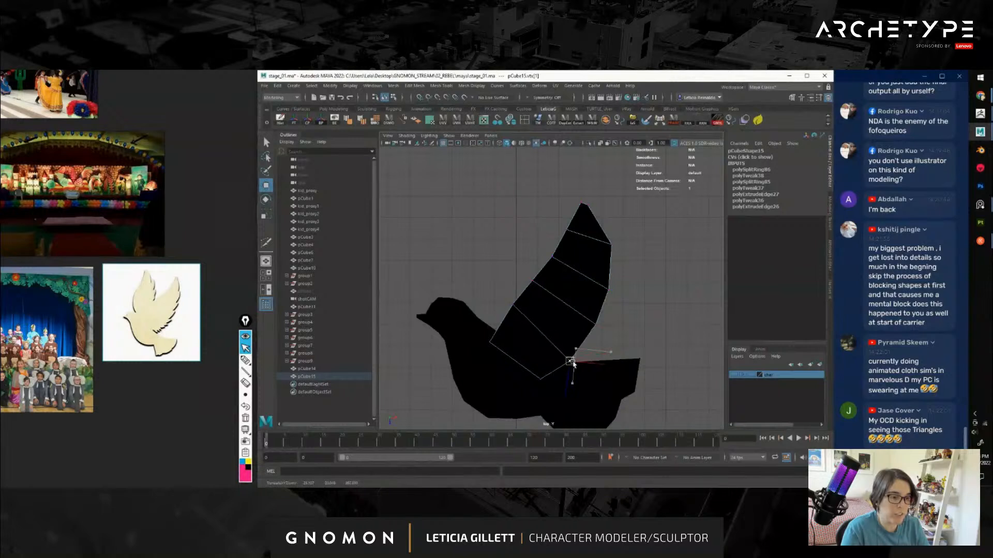
{"action": "left_click", "coordinate": [540, 379]}
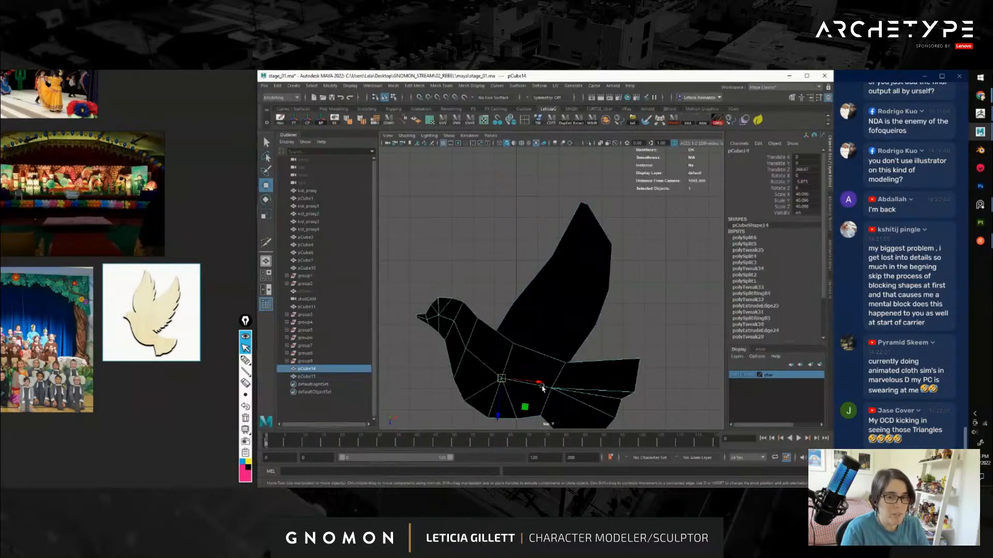
{"action": "left_click_drag", "start_coordinate": [538, 395], "coordinate": [534, 392]}
{"action": "left_click", "coordinate": [510, 307]}
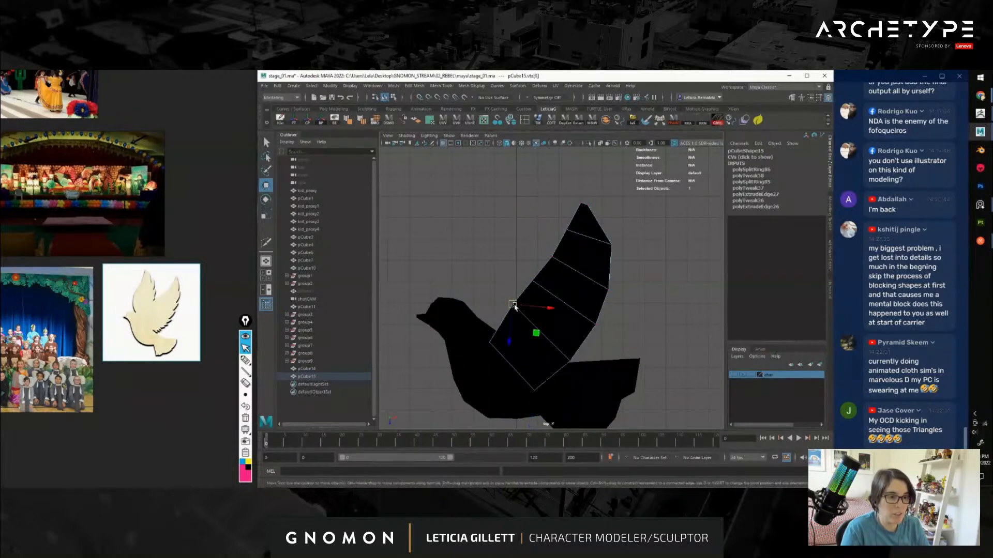
Raise the wing's tip vertex to sharpen the point and fine-tune the vertices along the leading and trailing edges
{"action": "left_click", "coordinate": [580, 203]}
{"action": "left_click_drag", "start_coordinate": [580, 204], "coordinate": [582, 195]}
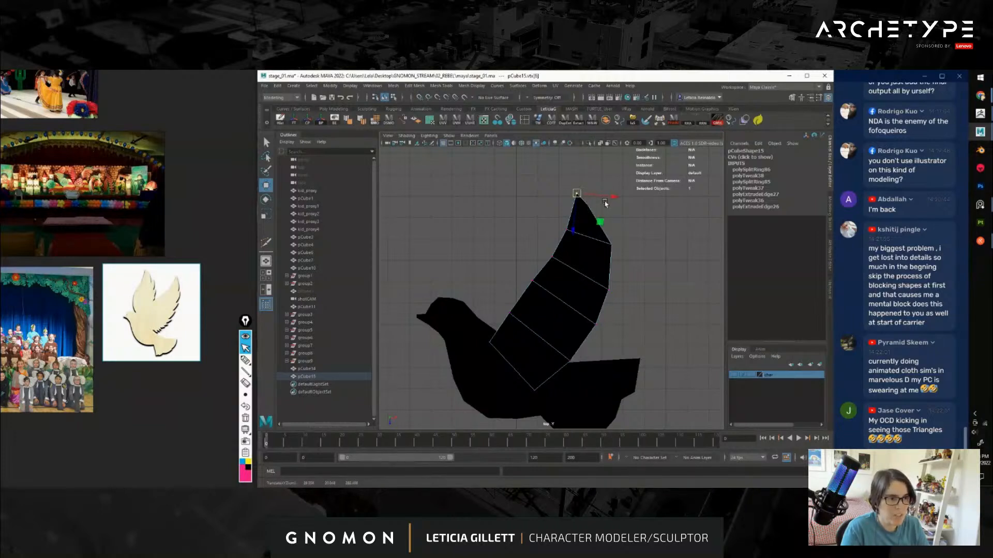
{"action": "left_click", "coordinate": [593, 210]}
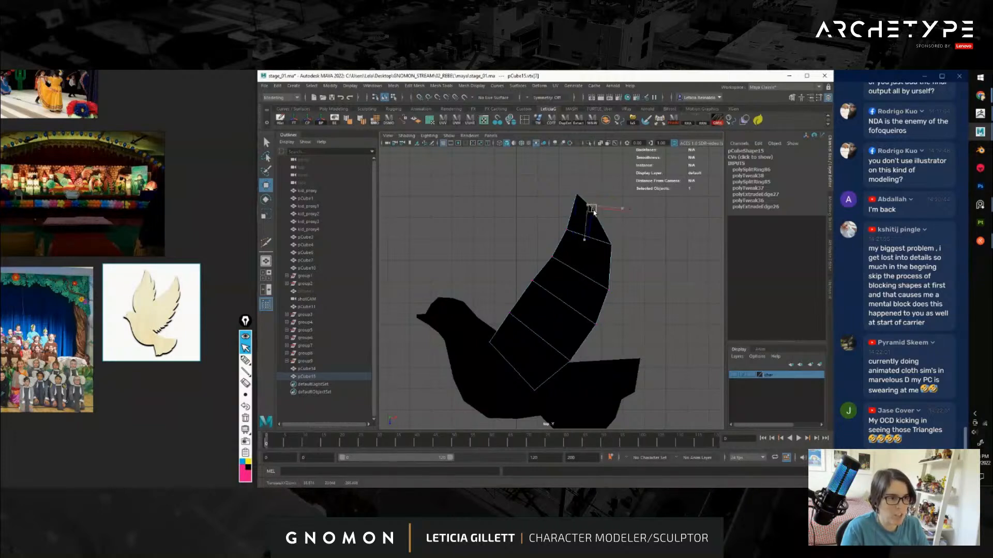
{"action": "left_click", "coordinate": [611, 243]}
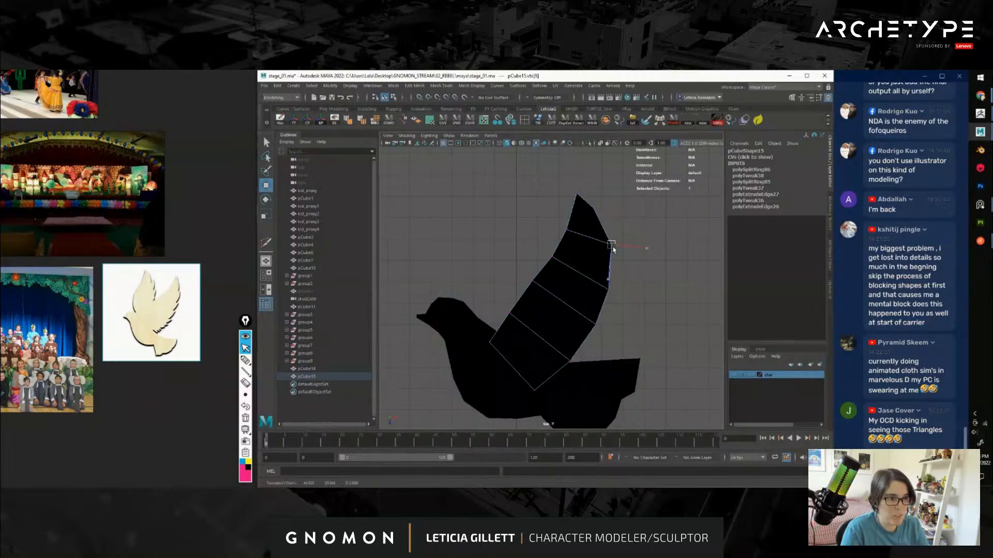
{"action": "left_click", "coordinate": [551, 257]}
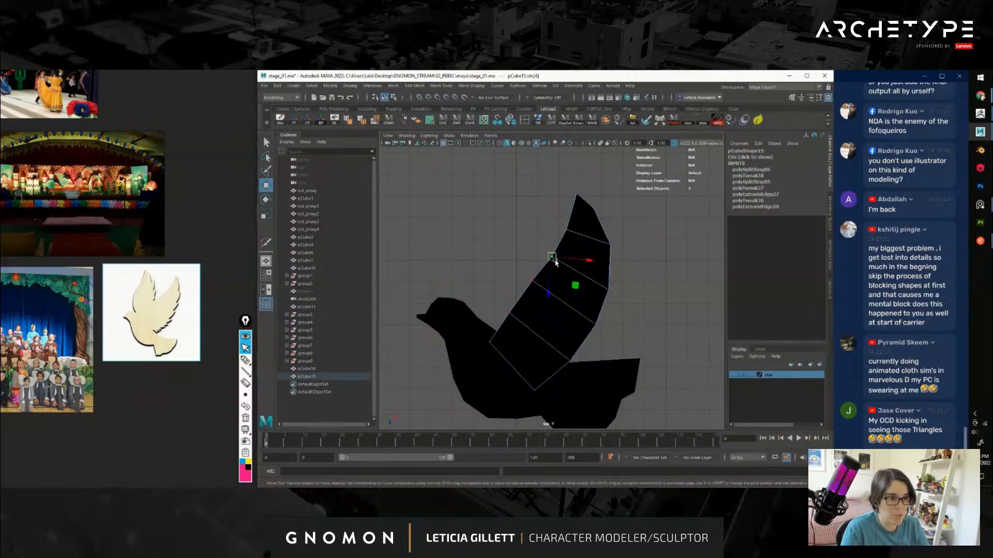
{"action": "left_click", "coordinate": [605, 288]}
{"action": "right_click_drag", "start_coordinate": [605, 288], "coordinate": [605, 241], "text": "alt"}
{"action": "left_click", "coordinate": [660, 239]}
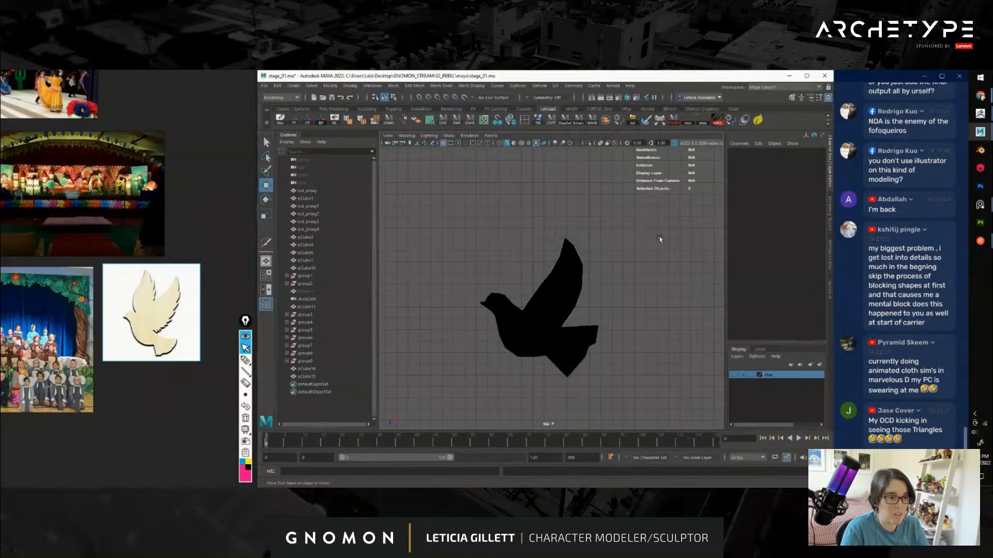
Duplicate the wing, move the copy toward the head, and rotate it about 24 degrees counterclockwise as the second wing
{"action": "mouse_move", "coordinate": [602, 336]}
{"action": "right_mouse_down", "text": "alt"}
{"action": "mouse_move", "coordinate": [582, 339]}
{"action": "mouse_move", "coordinate": [599, 325]}
{"action": "right_mouse_up", "text": "alt"}
{"action": "left_click", "coordinate": [600, 323]}
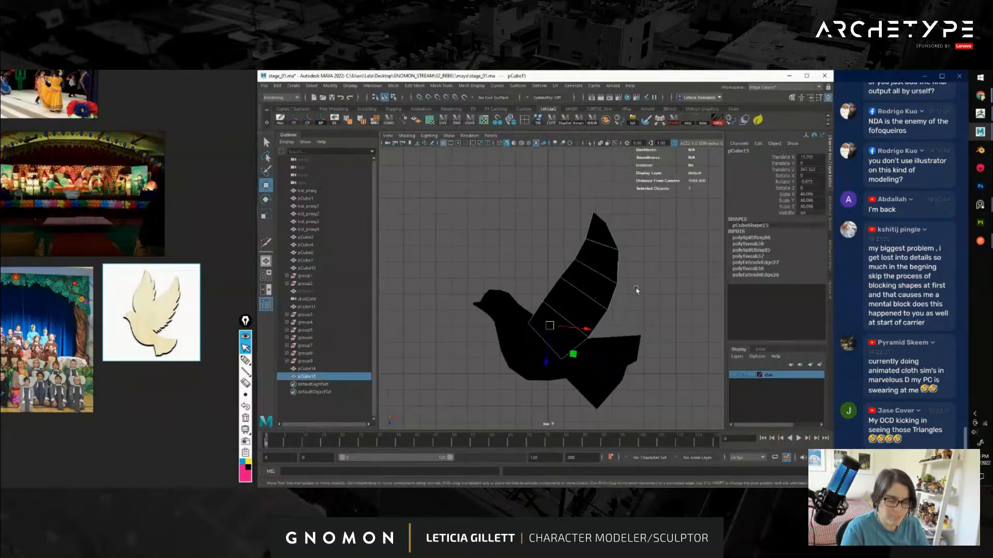
{"action": "key", "text": "e"}
{"action": "left_click_drag", "start_coordinate": [577, 352], "coordinate": [563, 301]}
{"action": "left_click_drag", "start_coordinate": [577, 333], "coordinate": [553, 306]}
{"action": "key", "text": "e"}
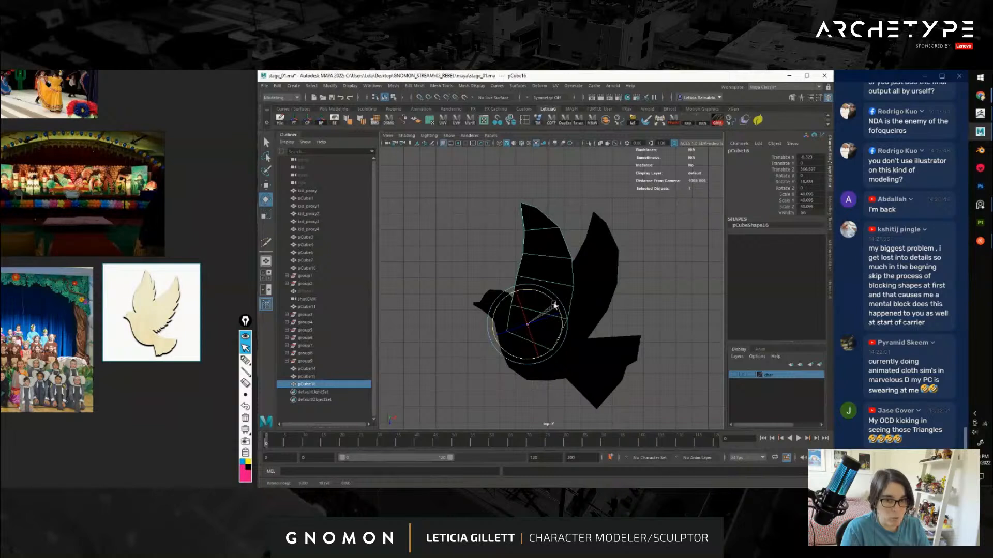
{"action": "left_click", "coordinate": [523, 238]}
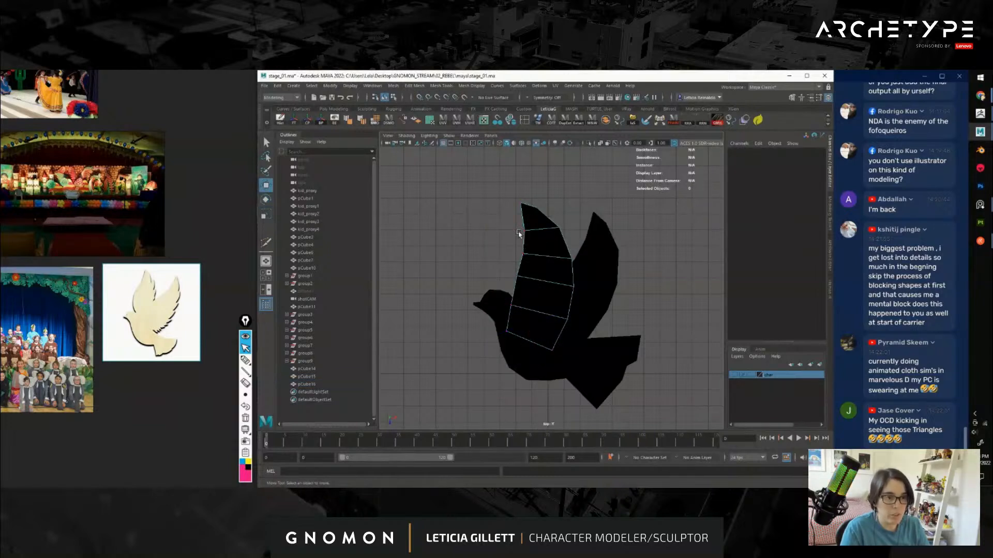
Push the second wing's leading-edge vertices outward and pull its front base vertex inward to round the leading edge
{"action": "left_click_drag", "start_coordinate": [510, 267], "coordinate": [528, 288]}
{"action": "left_click_drag", "start_coordinate": [515, 247], "coordinate": [535, 267]}
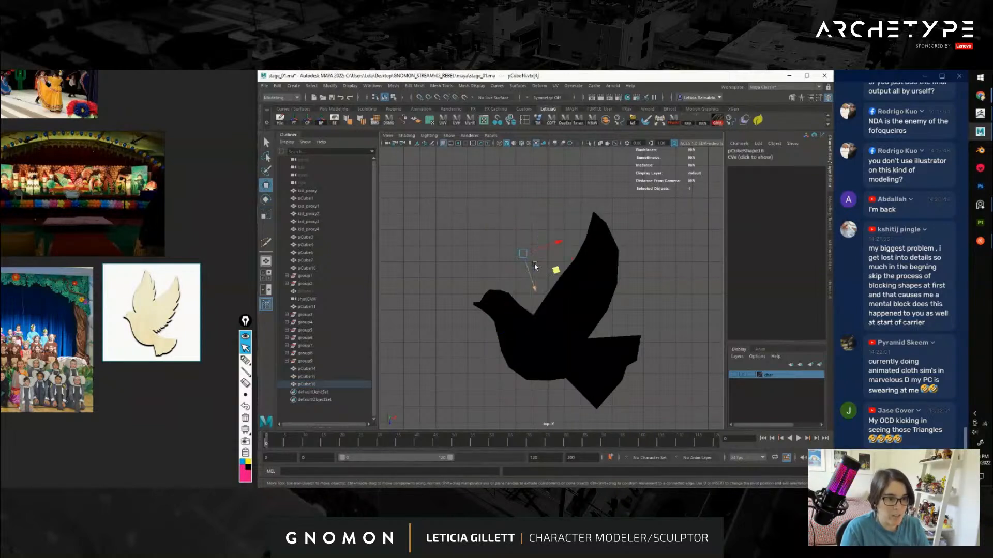
{"action": "middle_click_drag", "start_coordinate": [556, 270], "coordinate": [553, 270]}
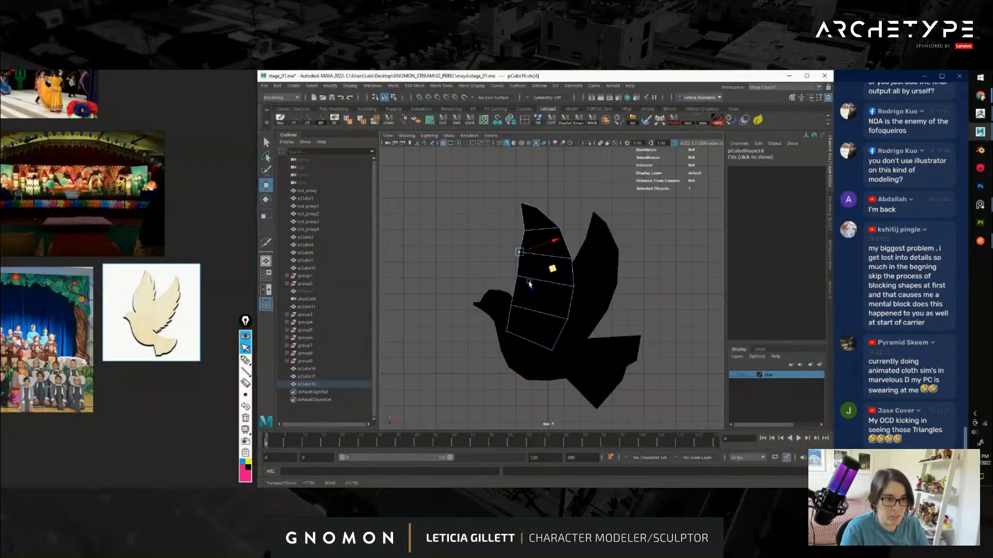
{"action": "left_click_drag", "start_coordinate": [499, 267], "coordinate": [550, 353]}
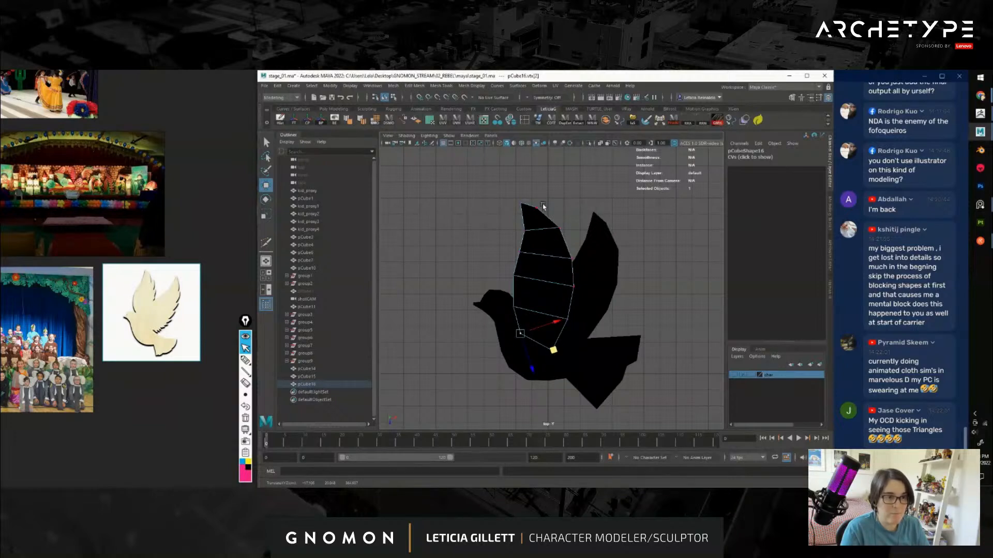
Pull the second wing's trailing-edge and rear base vertices slightly inward to narrow the wing
{"action": "left_click_drag", "start_coordinate": [543, 206], "coordinate": [588, 247]}
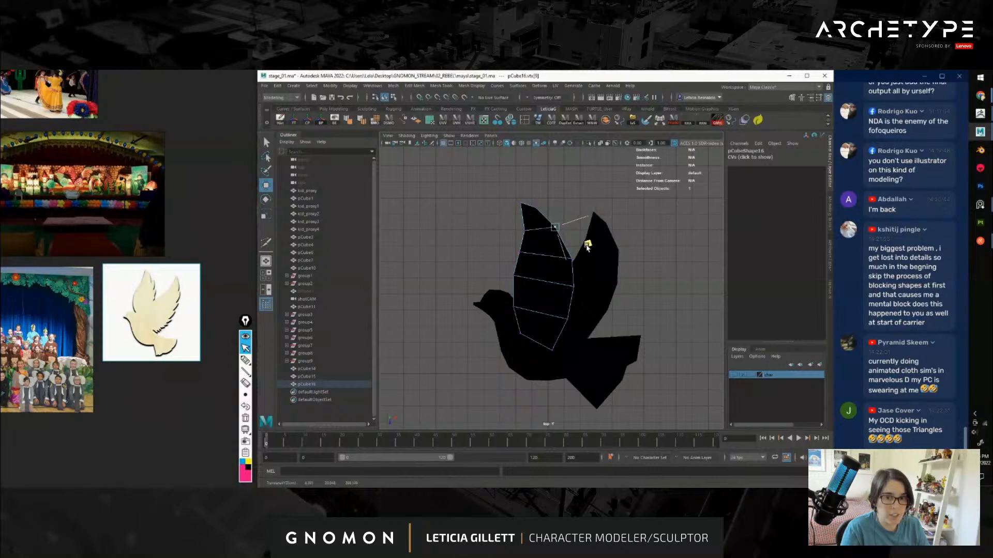
{"action": "left_click", "coordinate": [575, 262]}
{"action": "left_click", "coordinate": [574, 286]}
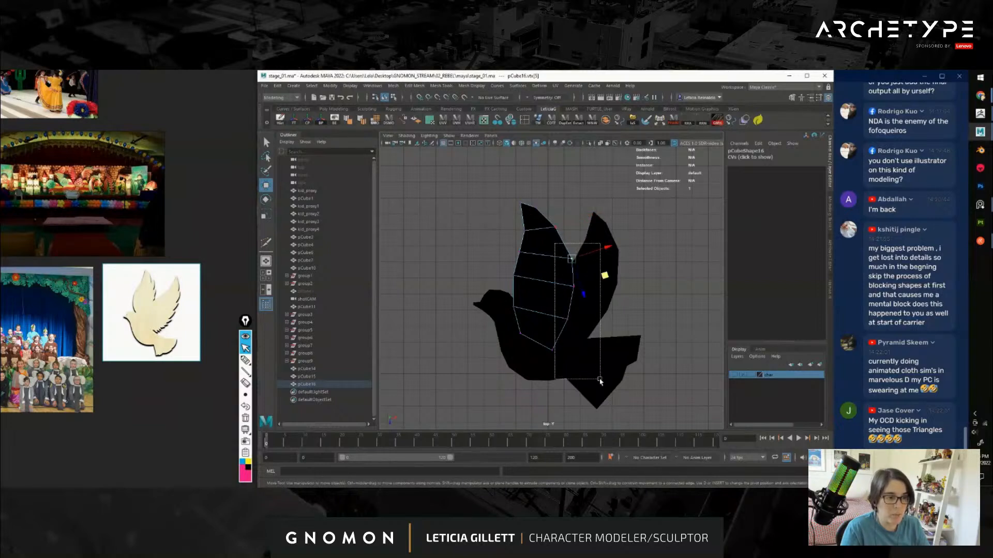
{"action": "left_click_drag", "start_coordinate": [607, 303], "coordinate": [600, 307]}
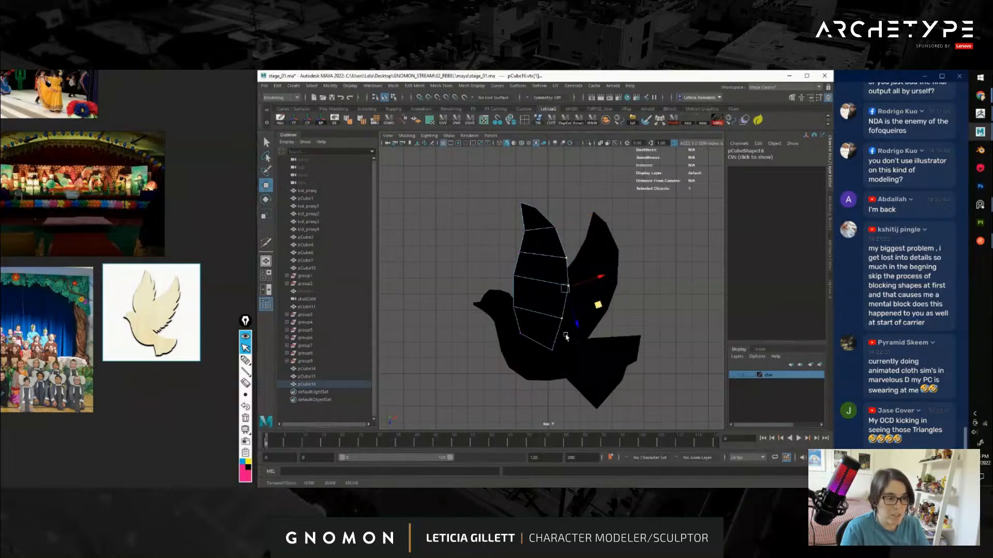
{"action": "left_click", "coordinate": [573, 362]}
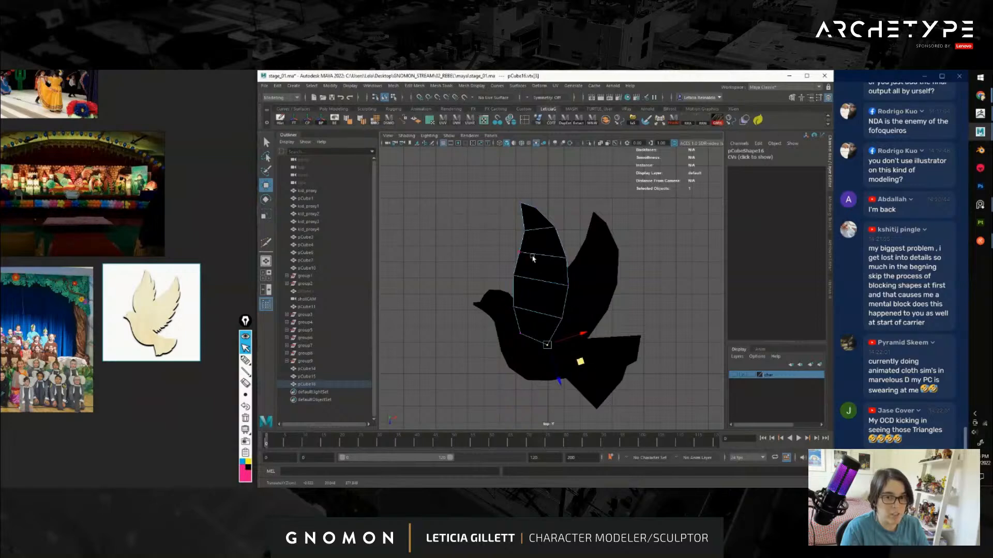
Rotate the dove's rear wing clockwise toward the tail to widen the gap between the two wings
{"action": "key", "text": "F8"}
{"action": "left_click", "coordinate": [572, 302]}
{"action": "key", "text": "e"}
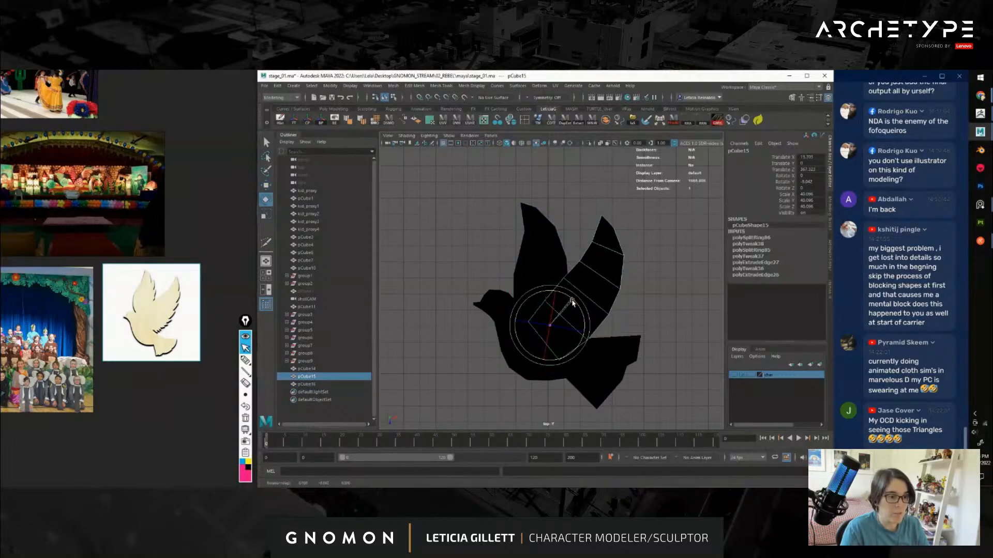
{"action": "left_click", "coordinate": [649, 266]}
{"action": "scroll", "coordinate": [600, 323], "scroll_direction": "down", "scroll_amount": 5}
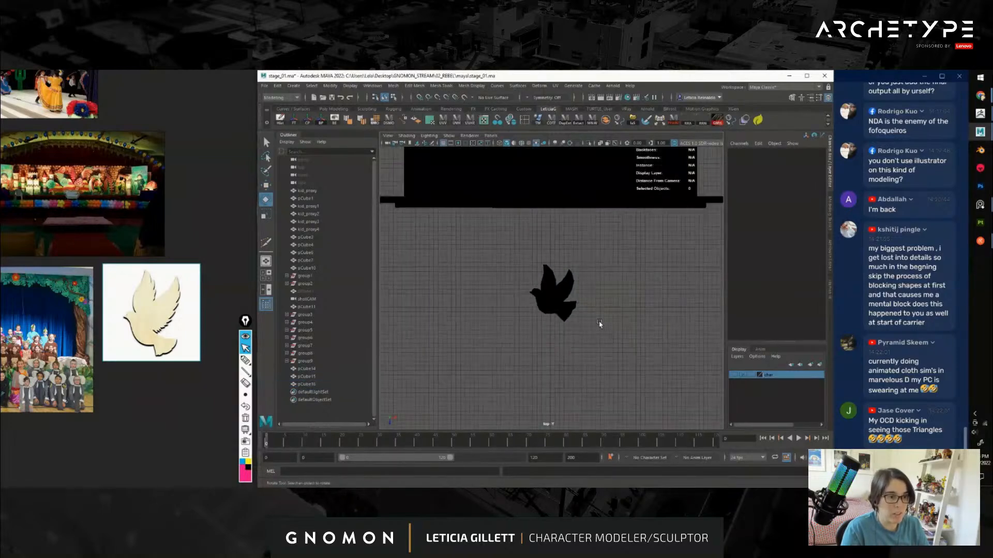
{"action": "scroll", "coordinate": [547, 263], "scroll_direction": "up", "scroll_amount": 3}
{"action": "left_click", "coordinate": [602, 295]}
{"action": "left_click_drag", "start_coordinate": [587, 299], "coordinate": [587, 300]}
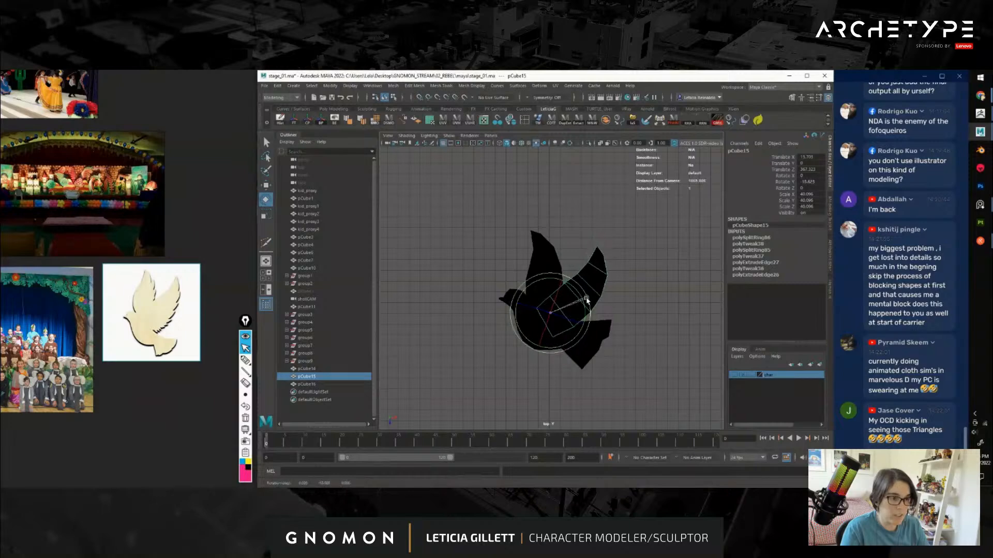
Group the dove's body with both wings and move the group's pivot onto the bird's body
{"action": "scroll", "coordinate": [588, 299], "scroll_direction": "down", "scroll_amount": 3}
{"action": "left_click_drag", "start_coordinate": [512, 258], "coordinate": [615, 336]}
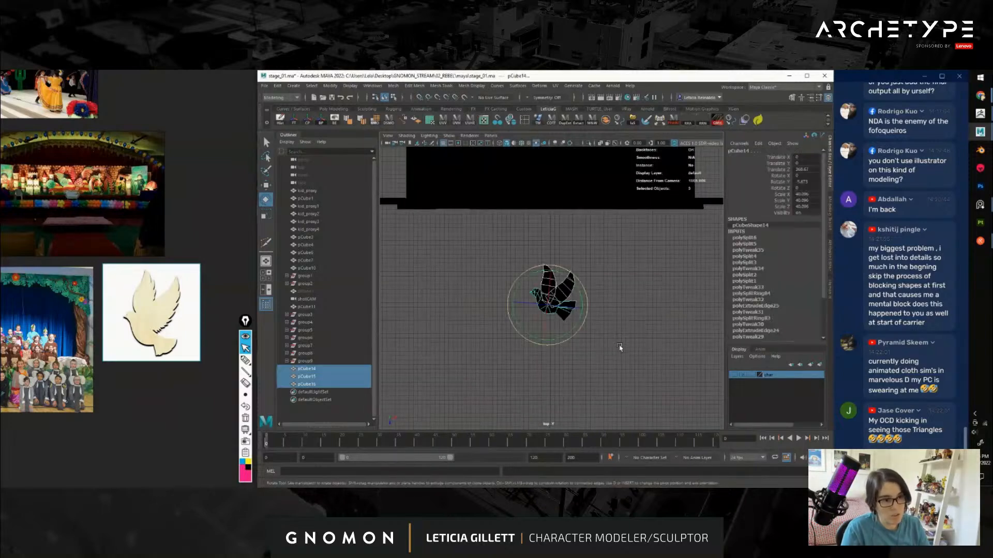
{"action": "scroll", "coordinate": [618, 315], "scroll_direction": "up", "scroll_amount": 3}
{"action": "scroll", "coordinate": [618, 315], "scroll_direction": "up", "scroll_amount": 3}
{"action": "key", "text": "ctrl+g"}
{"action": "key", "text": "space"}
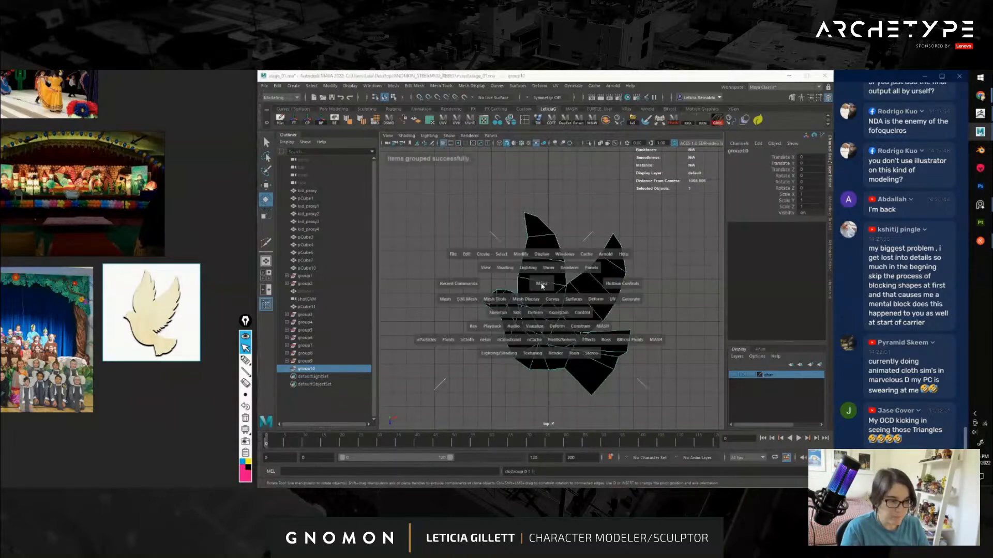
{"action": "left_click", "coordinate": [541, 285]}
{"action": "mouse_move", "coordinate": [556, 317]}
{"action": "left_mouse_down", "text": "alt"}
{"action": "mouse_move", "coordinate": [593, 304]}
{"action": "mouse_move", "coordinate": [572, 316]}
{"action": "left_mouse_up", "text": "alt"}
{"action": "key", "text": "w"}
{"action": "key", "text": "d"}
{"action": "middle_click_drag", "start_coordinate": [556, 306], "coordinate": [545, 319]}
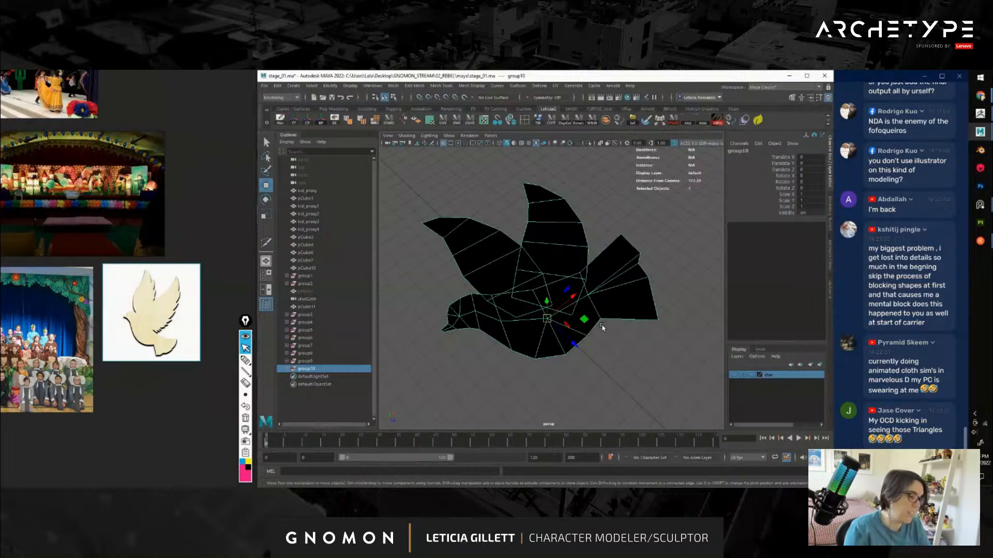
Rotate the dove group 90 degrees about the X axis so it stands upright facing the audience
{"action": "scroll", "coordinate": [584, 321], "scroll_direction": "down", "scroll_amount": 3}
{"action": "mouse_move", "coordinate": [584, 321]}
{"action": "left_mouse_down", "text": "alt"}
{"action": "mouse_move", "coordinate": [564, 295]}
{"action": "mouse_move", "coordinate": [609, 330]}
{"action": "mouse_move", "coordinate": [575, 334]}
{"action": "mouse_move", "coordinate": [602, 339]}
{"action": "mouse_move", "coordinate": [579, 305]}
{"action": "left_mouse_up", "text": "alt"}
{"action": "scroll", "coordinate": [562, 300], "scroll_direction": "up", "scroll_amount": 3}
{"action": "key", "text": "e"}
{"action": "scroll", "coordinate": [588, 326], "scroll_direction": "up", "scroll_amount": 5}
{"action": "scroll", "coordinate": [580, 307], "scroll_direction": "down", "scroll_amount": 2}
{"action": "scroll", "coordinate": [563, 294], "scroll_direction": "down", "scroll_amount": 5}
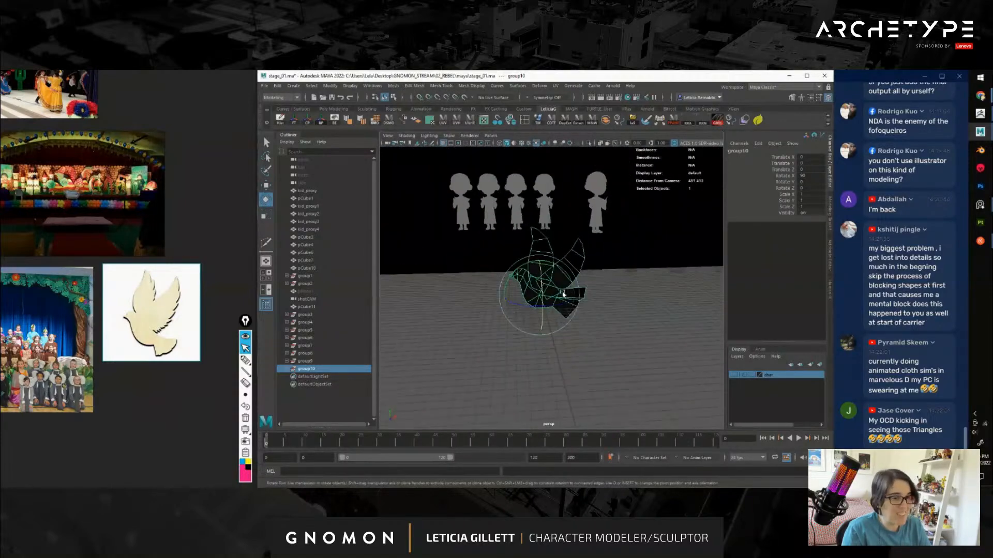
Change the viewport's lighting display so the stage and dove are shown with their colours instead of black
{"action": "middle_click_drag", "start_coordinate": [563, 294], "coordinate": [563, 318], "text": "alt"}
{"action": "left_click_drag", "start_coordinate": [564, 318], "coordinate": [541, 285], "text": "alt"}
{"action": "key", "text": "space"}
{"action": "scroll", "coordinate": [561, 312], "scroll_direction": "down", "scroll_amount": 6}
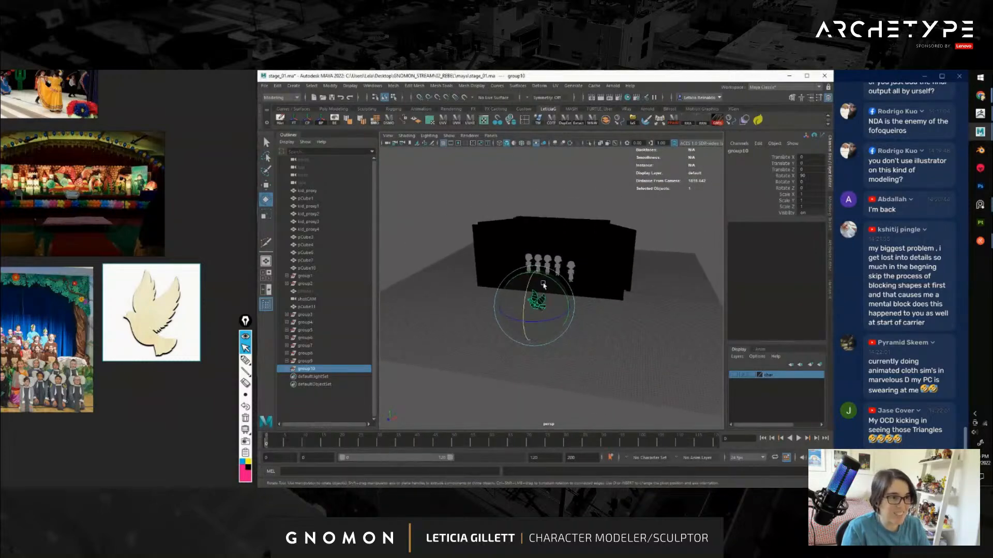
{"action": "left_click", "coordinate": [536, 145]}
{"action": "scroll", "coordinate": [517, 316], "scroll_direction": "up", "scroll_amount": 4}
{"action": "left_click_drag", "start_coordinate": [505, 321], "coordinate": [535, 305], "text": "alt"}
{"action": "scroll", "coordinate": [523, 310], "scroll_direction": "up", "scroll_amount": 3}
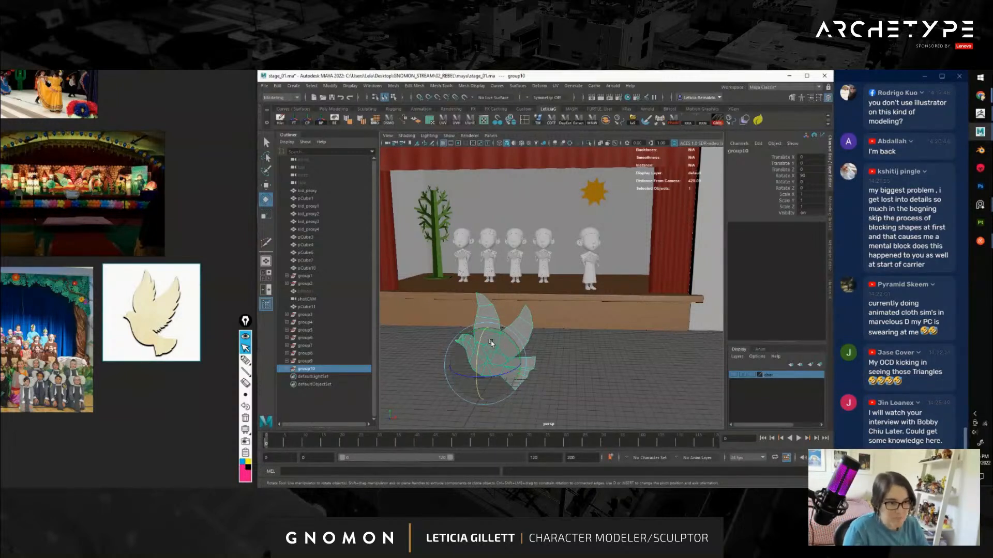
Move the upright dove group across the floor toward the stage
{"action": "mouse_move", "coordinate": [491, 343]}
{"action": "right_mouse_down"}
{"action": "mouse_move", "coordinate": [502, 483]}
{"action": "mouse_move", "coordinate": [522, 479]}
{"action": "mouse_move", "coordinate": [563, 340]}
{"action": "mouse_move", "coordinate": [491, 345]}
{"action": "right_mouse_up"}
{"action": "left_click_drag", "start_coordinate": [492, 345], "coordinate": [550, 353], "text": "alt"}
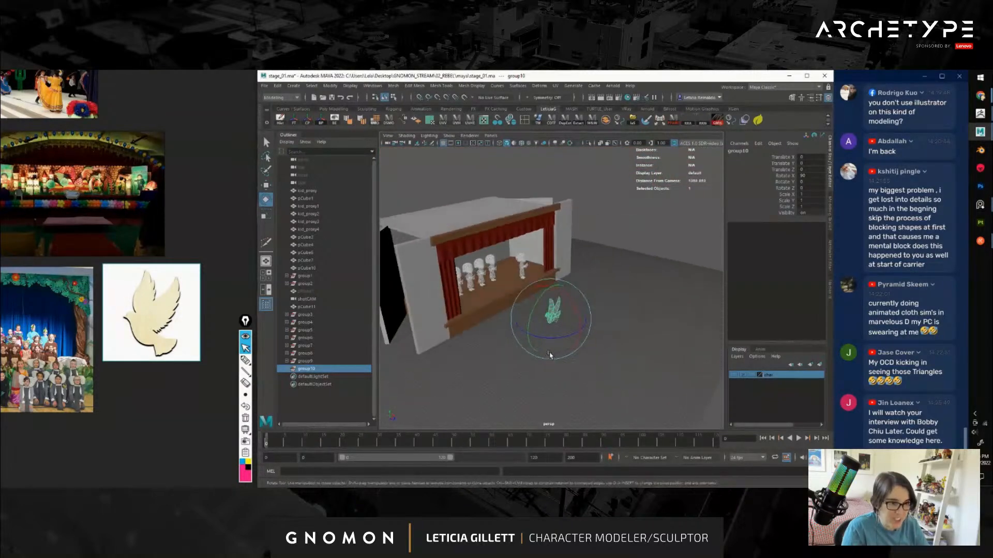
{"action": "right_click_drag", "start_coordinate": [549, 353], "coordinate": [571, 349], "text": "alt"}
{"action": "key", "text": "w"}
{"action": "left_click_drag", "start_coordinate": [594, 381], "coordinate": [478, 345]}
Scale the dove group down uniformly to about 0.296 in the front view, judging it against the children
{"action": "key", "text": "r"}
{"action": "key", "text": "space"}
{"action": "left_click_drag", "start_coordinate": [522, 296], "coordinate": [533, 326]}
{"action": "middle_click_drag", "start_coordinate": [544, 338], "coordinate": [530, 360], "text": "alt"}
{"action": "right_click_drag", "start_coordinate": [530, 361], "coordinate": [572, 388], "text": "alt"}
{"action": "middle_click_drag", "start_coordinate": [543, 409], "coordinate": [587, 274], "text": "alt"}
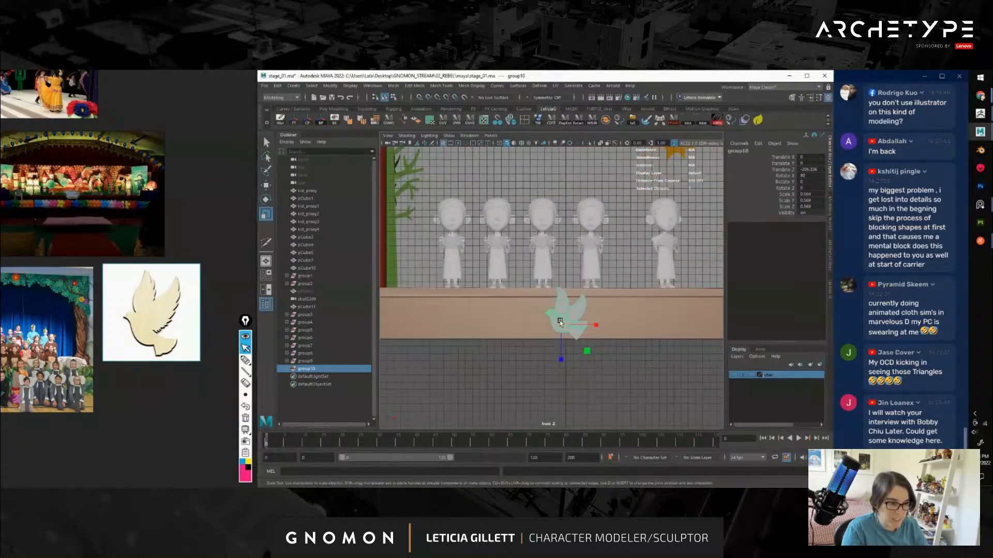
{"action": "left_click_drag", "start_coordinate": [561, 325], "coordinate": [538, 336]}
{"action": "right_click_drag", "start_coordinate": [614, 333], "coordinate": [586, 317], "text": "alt"}
Move the small dove up onto the backdrop, beside the top of the bamboo
{"action": "key", "text": "w"}
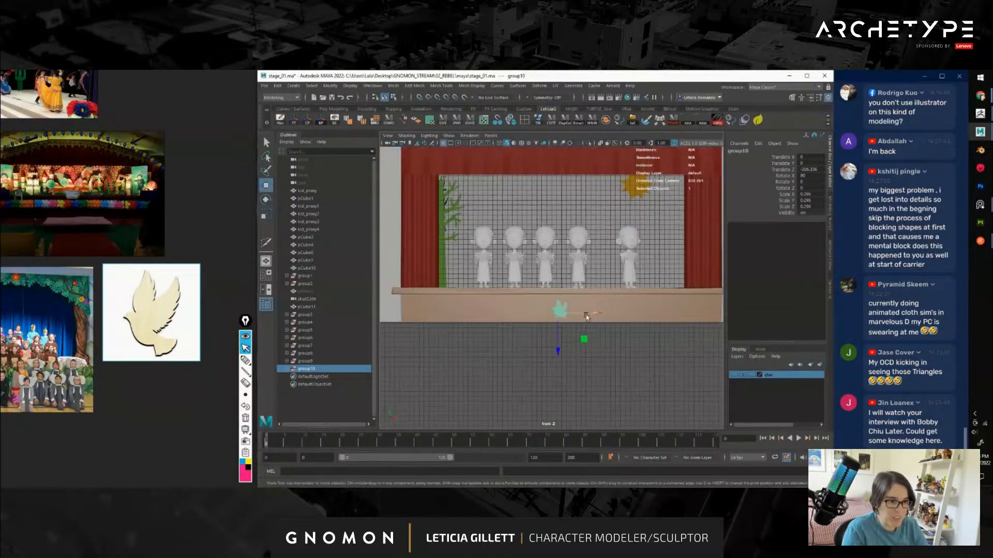
{"action": "left_click_drag", "start_coordinate": [583, 338], "coordinate": [499, 223]}
{"action": "middle_click_drag", "start_coordinate": [500, 224], "coordinate": [474, 257], "text": "alt"}
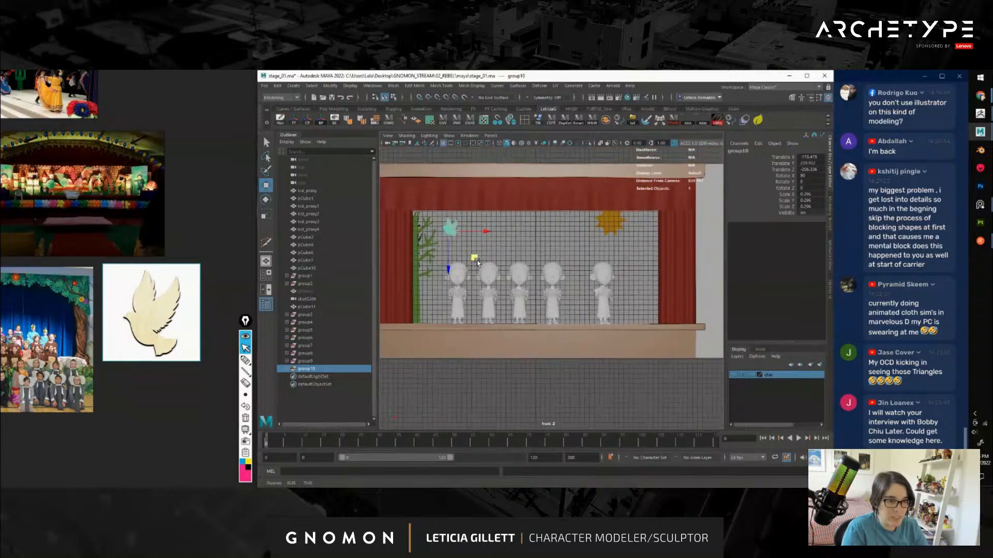
{"action": "right_click_drag", "start_coordinate": [465, 258], "coordinate": [474, 265], "text": "alt"}
{"action": "middle_click_drag", "start_coordinate": [474, 265], "coordinate": [516, 261], "text": "alt"}
Duplicate the dove four times and spread the copies at slightly varied heights across the red valance
{"action": "key", "text": "ctrl+d"}
{"action": "key", "text": "ctrl+d"}
{"action": "left_click_drag", "start_coordinate": [504, 241], "coordinate": [599, 242]}
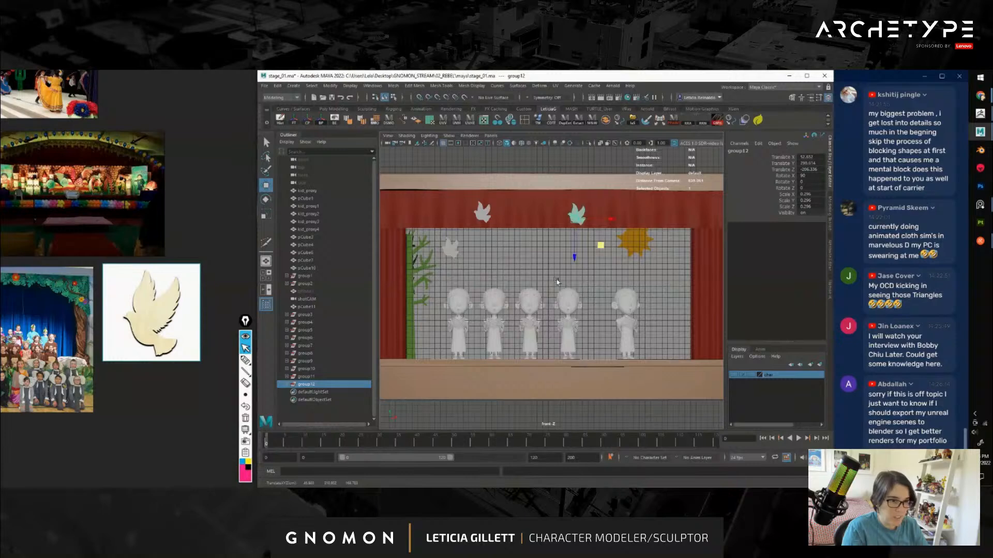
{"action": "scroll", "coordinate": [606, 261], "scroll_direction": "down", "scroll_amount": 2}
{"action": "key", "text": "ctrl+d"}
{"action": "left_click_drag", "start_coordinate": [604, 260], "coordinate": [674, 256]}
{"action": "key", "text": "ctrl+d"}
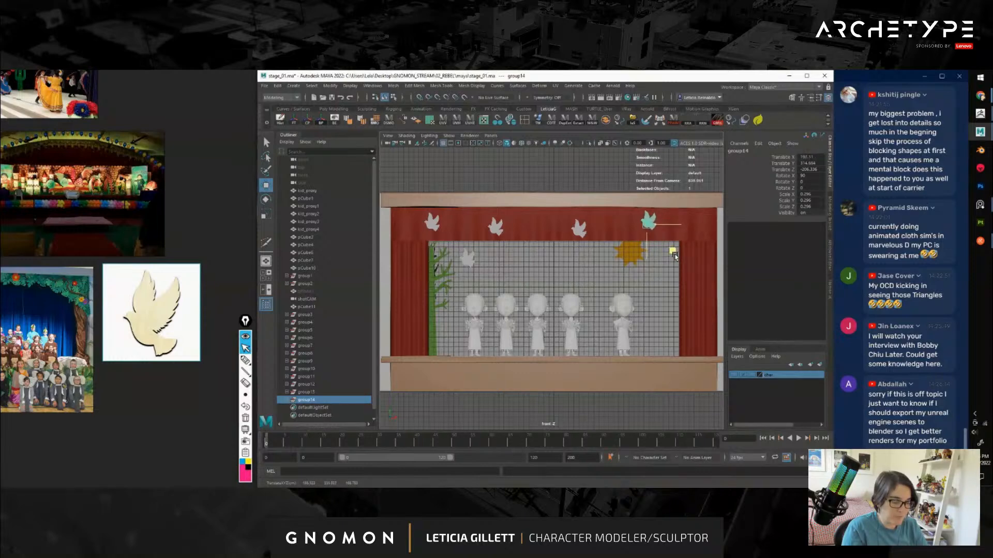
Duplicate the dove once more and place the copy on the backdrop above the middle child
{"action": "middle_click_drag", "start_coordinate": [542, 273], "coordinate": [552, 271], "text": "alt"}
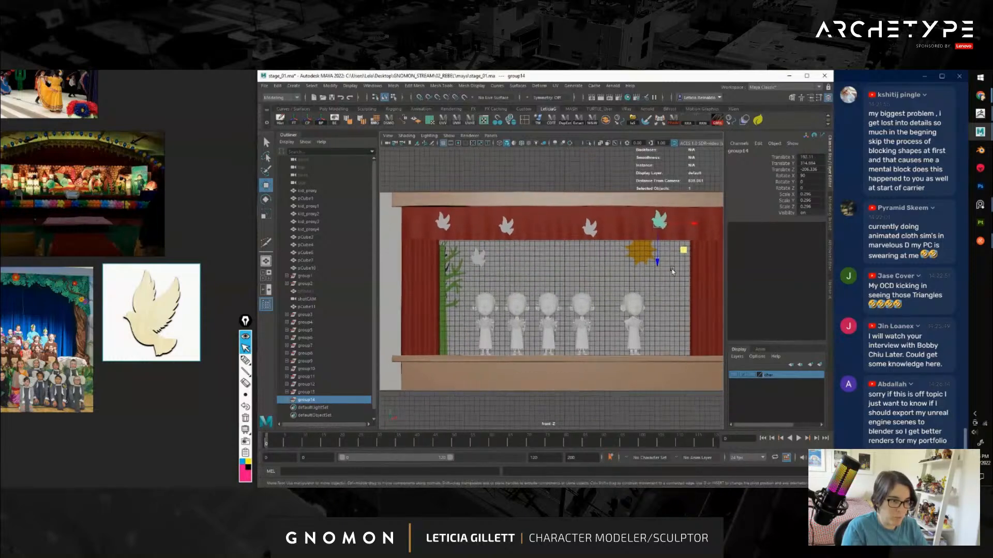
{"action": "key", "text": "ctrl+d"}
{"action": "left_click_drag", "start_coordinate": [684, 250], "coordinate": [579, 285]}
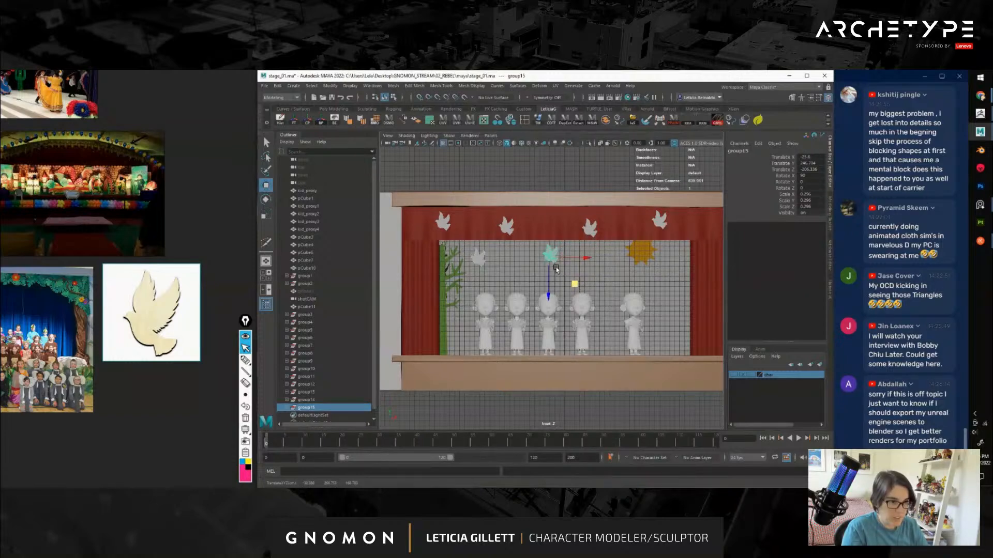
Rotate the individual wings of the valance dove nearest the bamboo to vary its pose
{"action": "scroll", "coordinate": [573, 280], "scroll_direction": "up", "scroll_amount": 4}
{"action": "middle_click_drag", "start_coordinate": [561, 252], "coordinate": [691, 337], "text": "alt"}
{"action": "scroll", "coordinate": [537, 281], "scroll_direction": "up", "scroll_amount": 1}
{"action": "middle_click_drag", "start_coordinate": [536, 281], "coordinate": [519, 305], "text": "alt"}
{"action": "left_click", "coordinate": [417, 218]}
{"action": "key", "text": "e"}
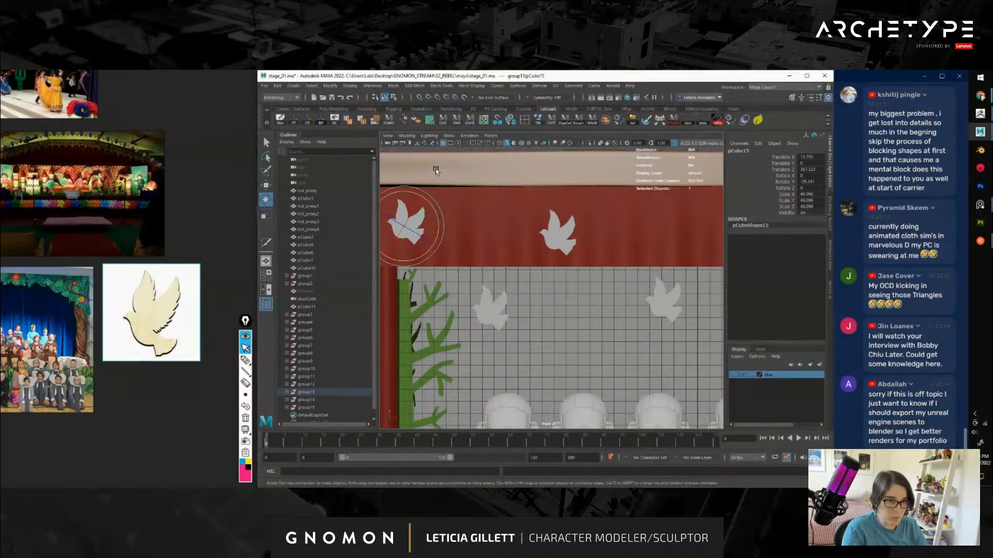
{"action": "left_click", "coordinate": [437, 169]}
{"action": "left_click", "coordinate": [400, 209]}
{"action": "left_click_drag", "start_coordinate": [417, 201], "coordinate": [432, 211]}
Scale down the second valance dove's wings, the front one to about 33.3 and the rear one to about 36.4
{"action": "left_click", "coordinate": [555, 218]}
{"action": "key", "text": "r"}
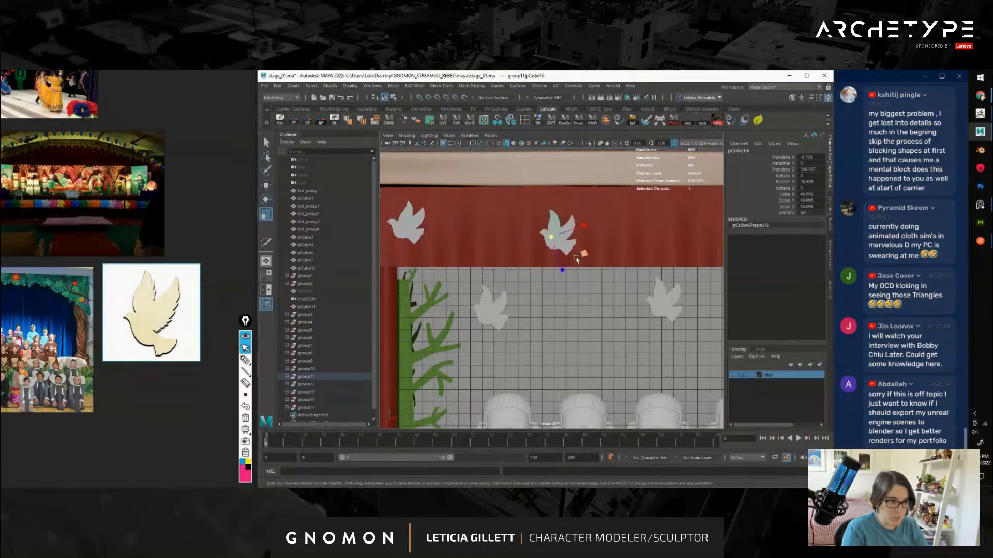
{"action": "left_click_drag", "start_coordinate": [553, 241], "coordinate": [549, 239]}
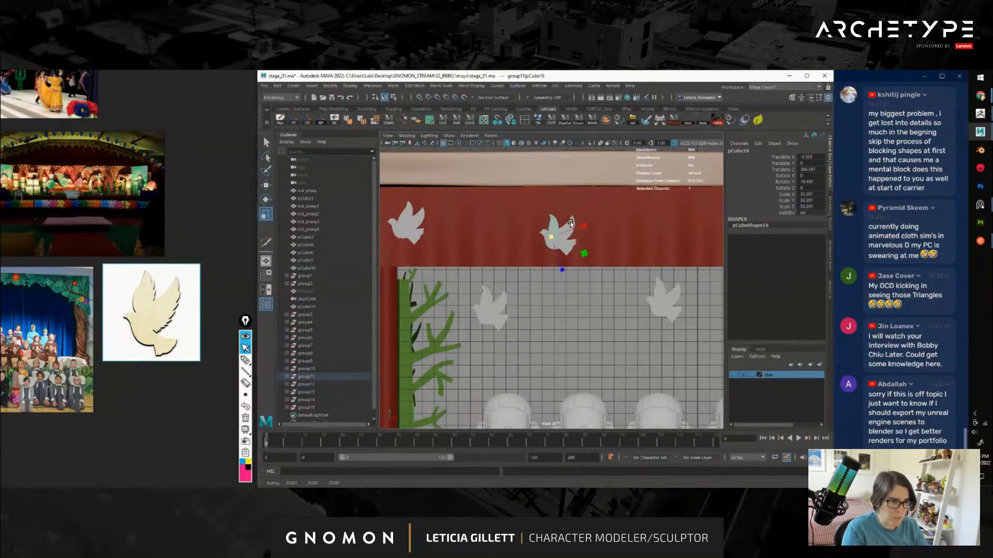
{"action": "left_click", "coordinate": [555, 238]}
{"action": "scroll", "coordinate": [585, 250], "scroll_direction": "down", "scroll_amount": 3}
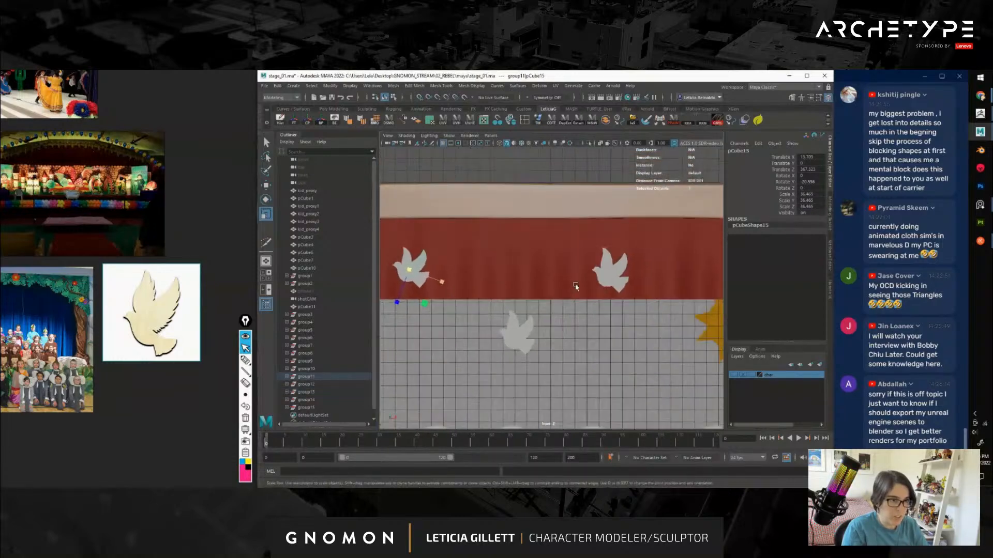
Select the whole third valance dove group and rotate it counterclockwise to tilt the bird
{"action": "scroll", "coordinate": [572, 253], "scroll_direction": "up", "scroll_amount": 4}
{"action": "left_click", "coordinate": [573, 253]}
{"action": "key", "text": "Up"}
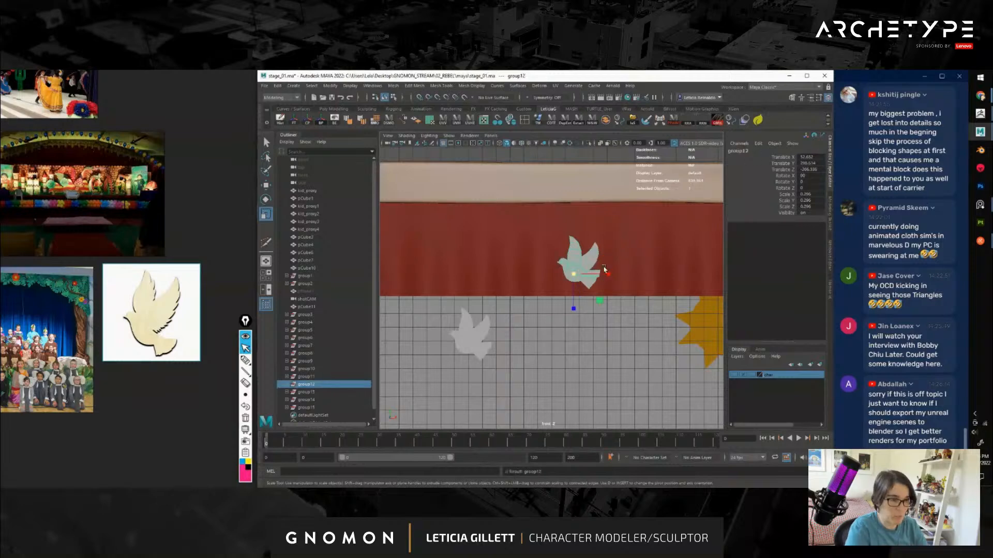
{"action": "key", "text": "e"}
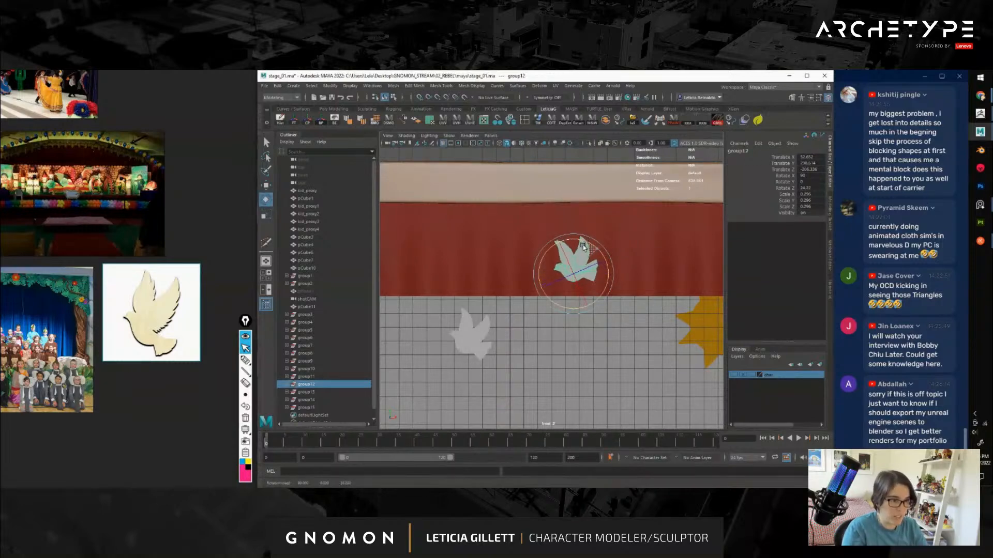
Select the whole valance dove group above the sun and rotate it to vary its tilt
{"action": "middle_click_drag", "start_coordinate": [718, 248], "coordinate": [564, 243], "text": "alt"}
{"action": "left_click", "coordinate": [620, 255]}
{"action": "key", "text": "Up"}
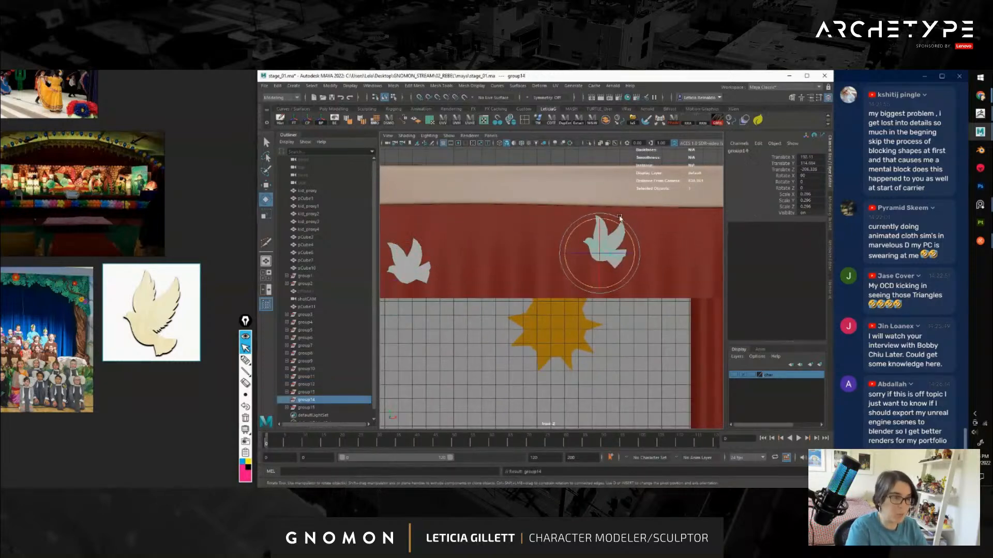
{"action": "left_click_drag", "start_coordinate": [619, 254], "coordinate": [605, 259]}
Rotate the backdrop dove above the middle child and turn its front wing to give it a different pose
{"action": "middle_click_drag", "start_coordinate": [604, 259], "coordinate": [815, 259], "text": "alt"}
{"action": "middle_click_drag", "start_coordinate": [548, 310], "coordinate": [548, 259], "text": "alt"}
{"action": "left_click", "coordinate": [543, 261]}
{"action": "key", "text": "Up"}
{"action": "mouse_move", "coordinate": [545, 258]}
{"action": "left_mouse_down"}
{"action": "mouse_move", "coordinate": [561, 255]}
{"action": "mouse_move", "coordinate": [533, 246]}
{"action": "left_mouse_up"}
{"action": "key", "text": "Down"}
{"action": "left_click", "coordinate": [613, 255]}
{"action": "left_click", "coordinate": [532, 263]}
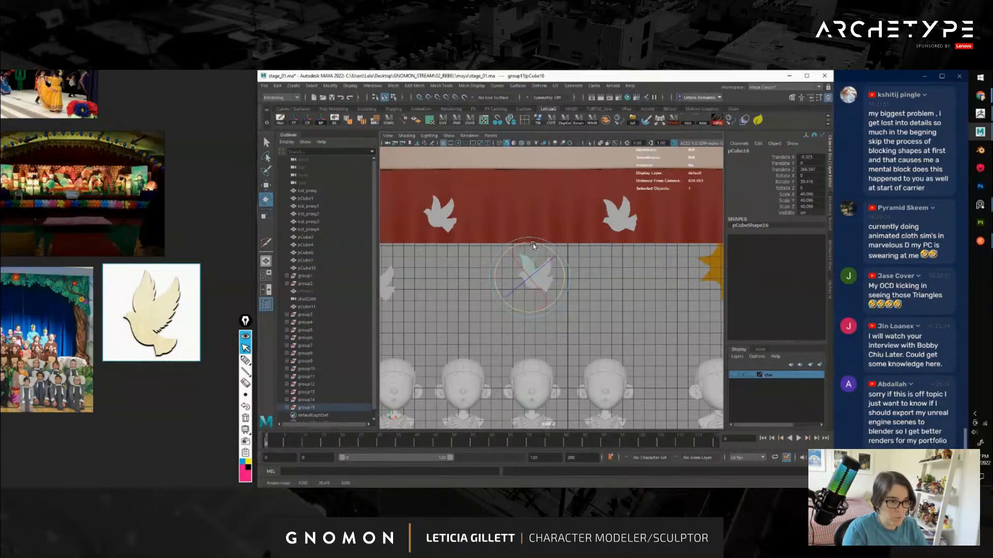
Select the whole backdrop dove group beside the tree and rotate it slightly to vary its tilt
{"action": "left_click", "coordinate": [602, 214]}
{"action": "left_click_drag", "start_coordinate": [603, 214], "coordinate": [644, 303], "text": "alt"}
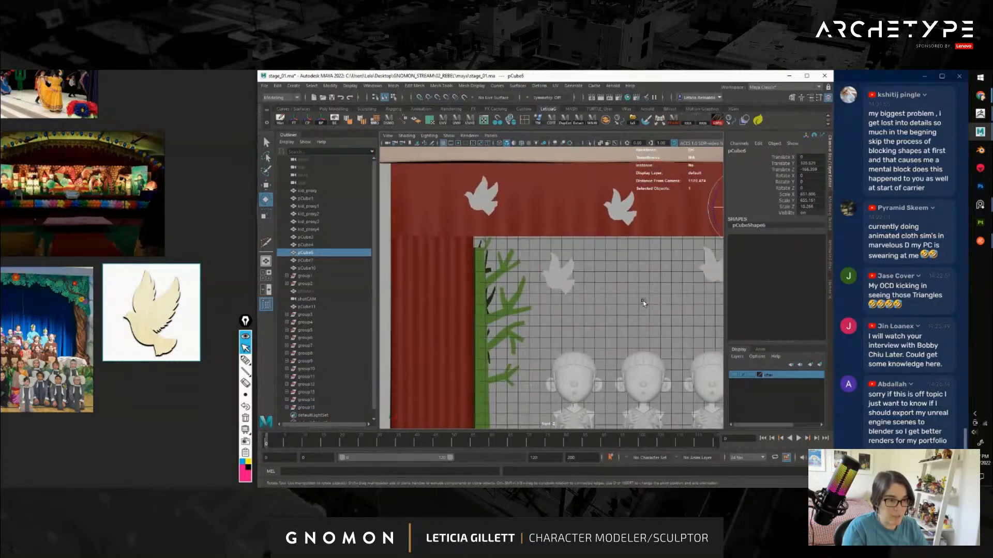
{"action": "left_click", "coordinate": [575, 267]}
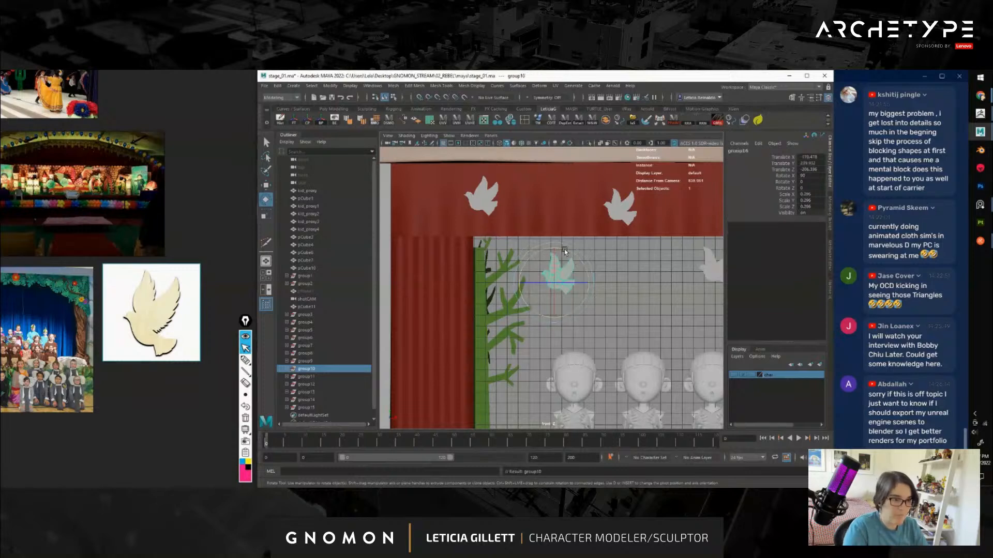
{"action": "left_click", "coordinate": [584, 263]}
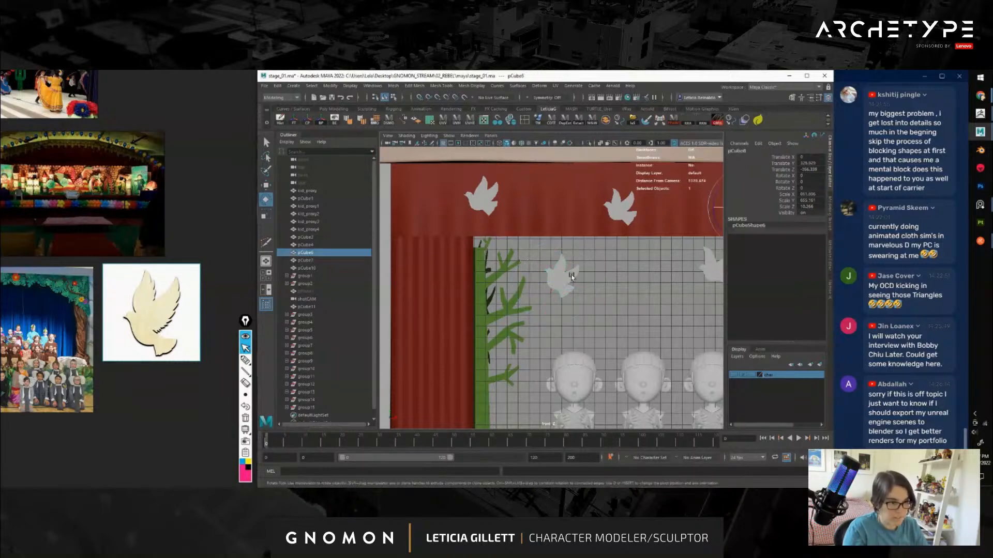
{"action": "left_click", "coordinate": [632, 270]}
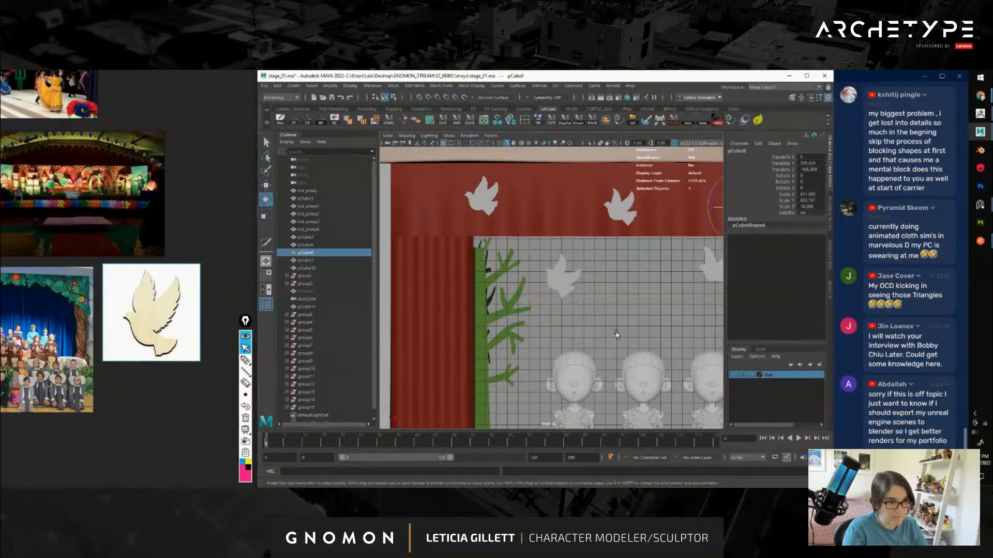
{"action": "key", "text": "a"}
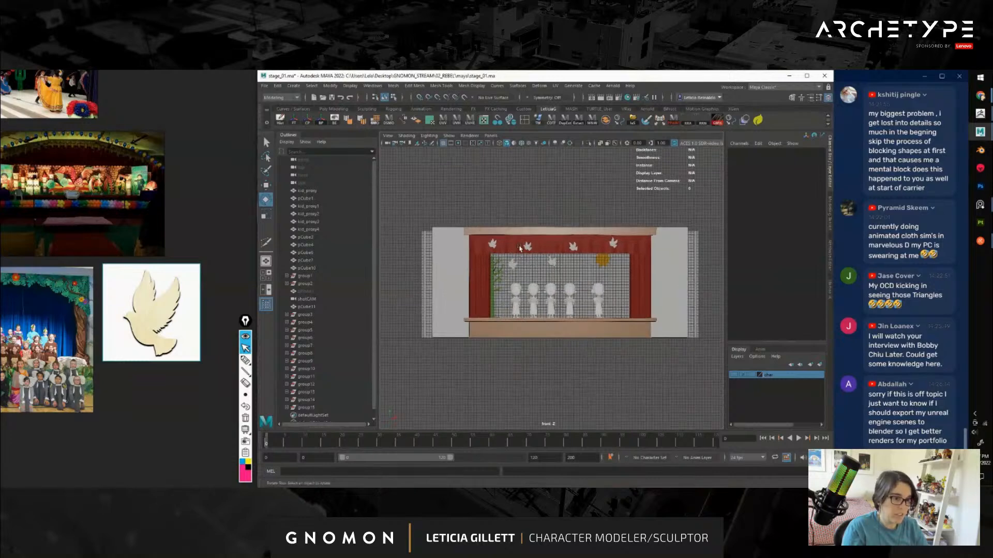
Select both whole backdrop dove groups and move them in depth so they sit close to the rear wall
{"action": "left_click_drag", "start_coordinate": [570, 273], "coordinate": [384, 341], "text": "alt"}
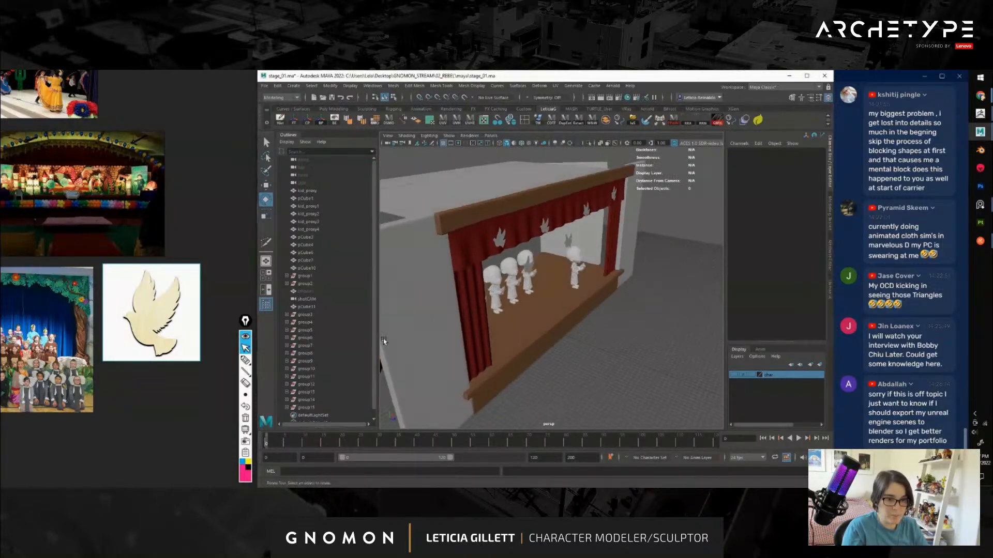
{"action": "left_click_drag", "start_coordinate": [336, 380], "coordinate": [270, 401], "text": "alt"}
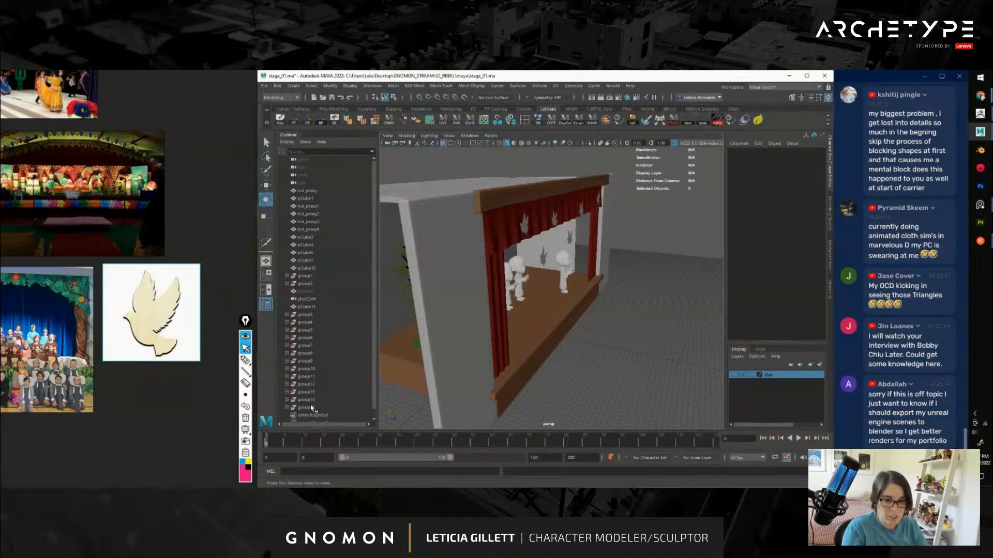
{"action": "key", "text": "q"}
{"action": "left_click", "coordinate": [571, 239]}
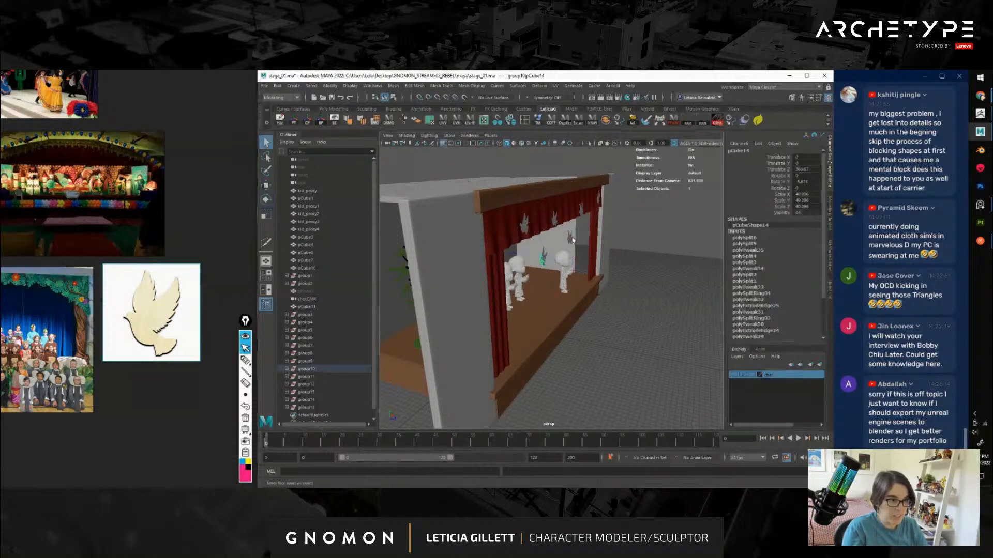
{"action": "key", "text": "Up"}
{"action": "left_click", "coordinate": [578, 291], "text": "shift"}
{"action": "key", "text": "w"}
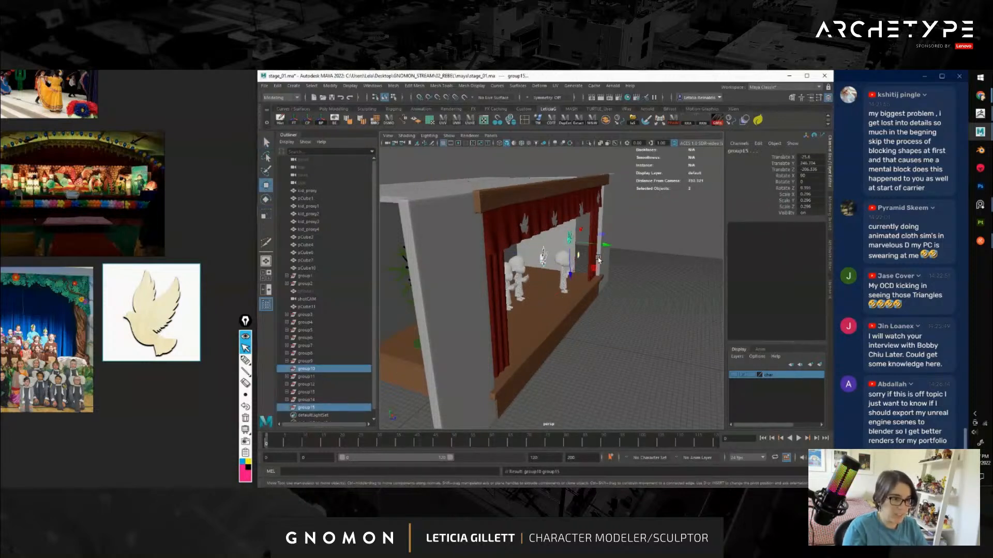
{"action": "left_click_drag", "start_coordinate": [598, 259], "coordinate": [550, 254]}
{"action": "left_click_drag", "start_coordinate": [618, 304], "coordinate": [496, 299], "text": "alt"}
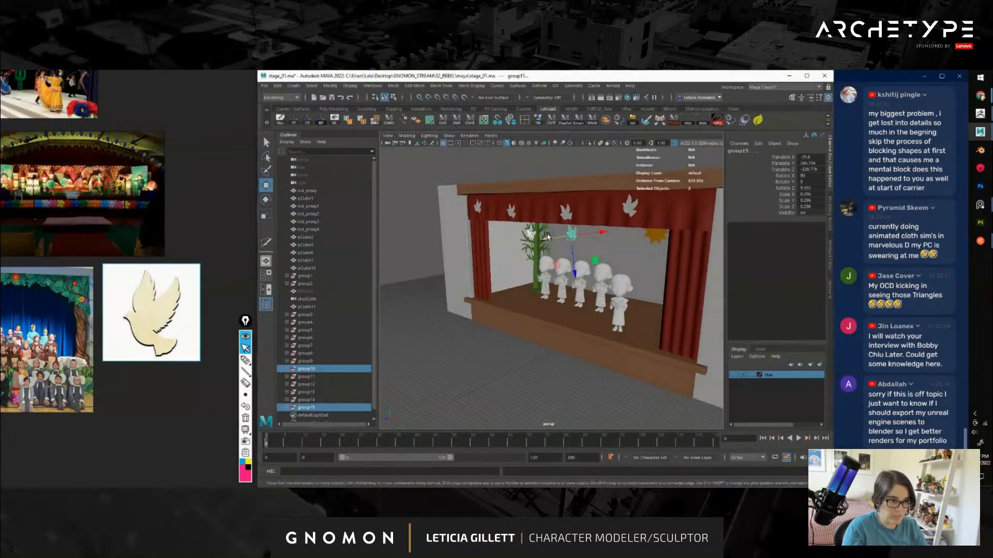
{"action": "left_click_drag", "start_coordinate": [547, 236], "coordinate": [540, 238]}
Select all four valance dove groups and move them together back in depth so they sit close against the red valance
{"action": "left_click_drag", "start_coordinate": [499, 266], "coordinate": [601, 282], "text": "alt"}
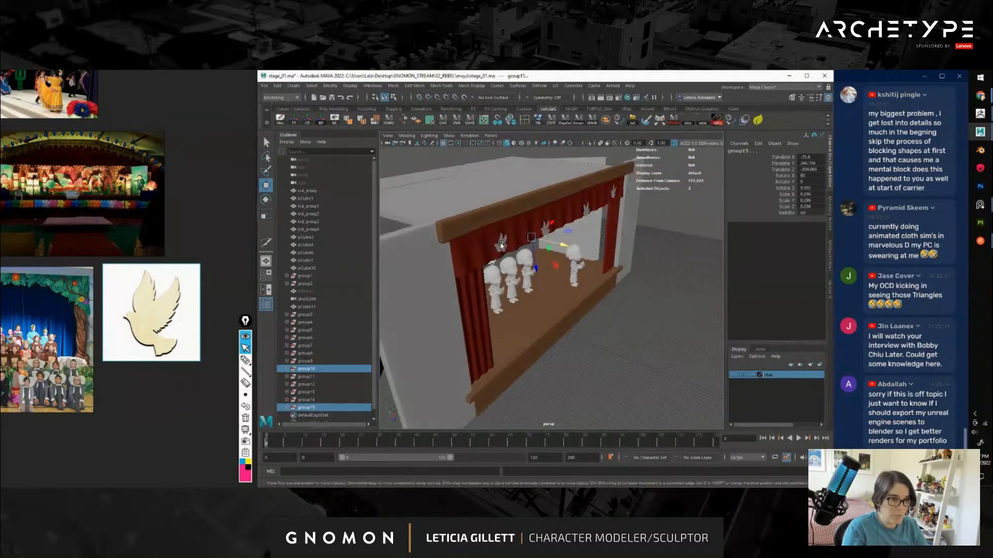
{"action": "left_click", "coordinate": [501, 245]}
{"action": "left_click", "coordinate": [545, 230], "text": "shift"}
{"action": "left_click", "coordinate": [586, 210], "text": "shift"}
{"action": "left_click", "coordinate": [613, 192], "text": "shift"}
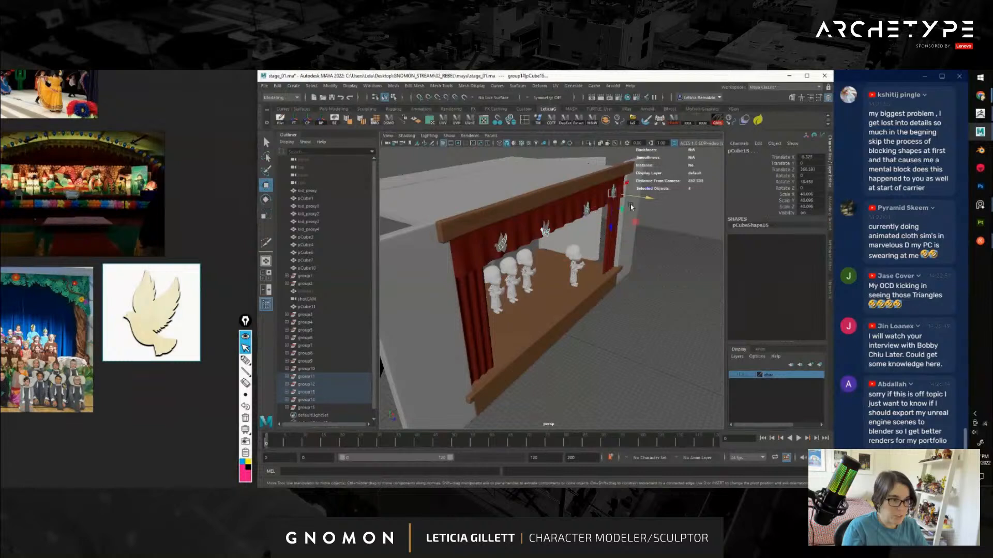
{"action": "key", "text": "Up"}
{"action": "left_click_drag", "start_coordinate": [648, 204], "coordinate": [637, 205]}
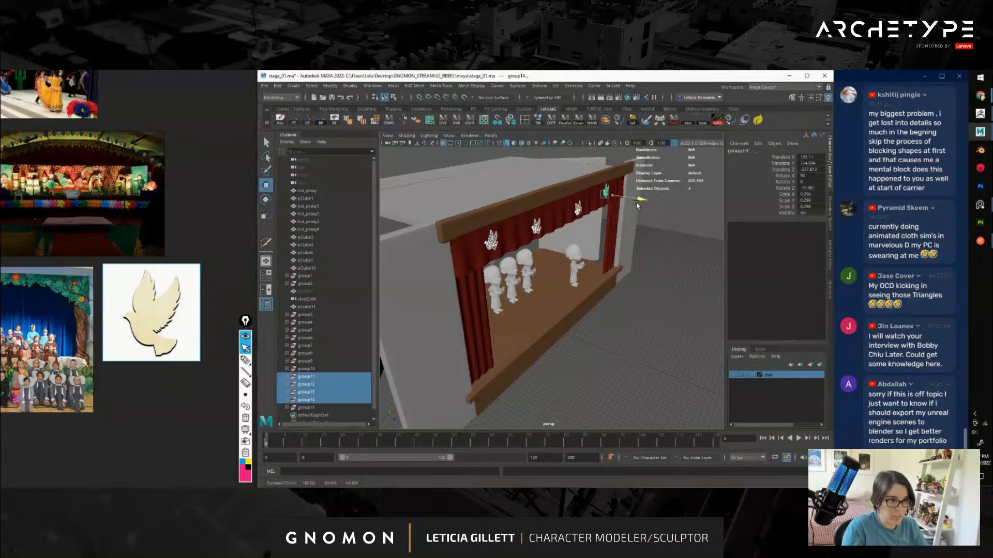
{"action": "left_click", "coordinate": [643, 239]}
Duplicate the stage's rear wall panel and isolate the copy in the view
{"action": "scroll", "coordinate": [641, 248], "scroll_direction": "down", "scroll_amount": 8}
{"action": "left_click_drag", "start_coordinate": [612, 374], "coordinate": [540, 376], "text": "alt"}
{"action": "scroll", "coordinate": [569, 364], "scroll_direction": "up", "scroll_amount": 8}
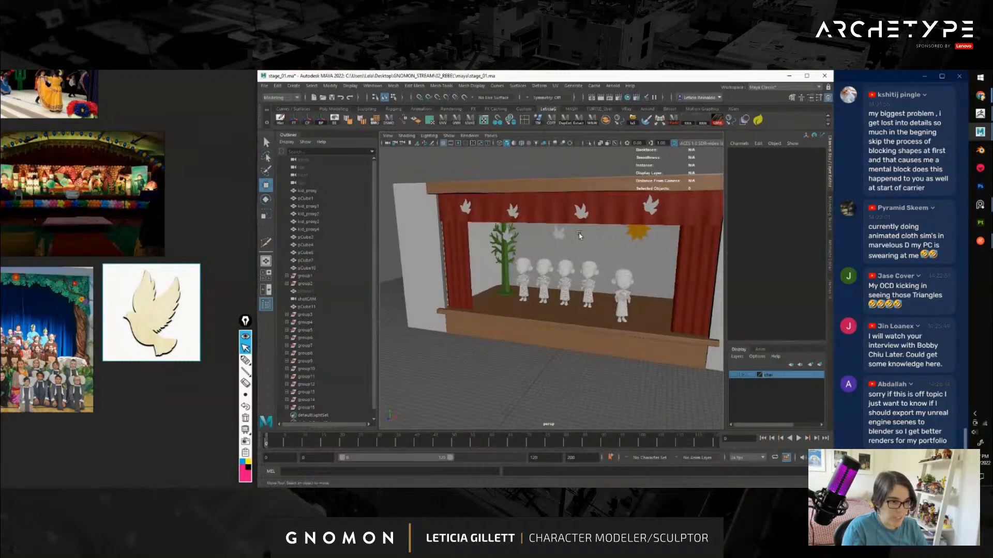
{"action": "left_click_drag", "start_coordinate": [578, 267], "coordinate": [606, 290], "text": "alt"}
{"action": "left_click", "coordinate": [604, 243]}
{"action": "key", "text": "ctrl+d"}
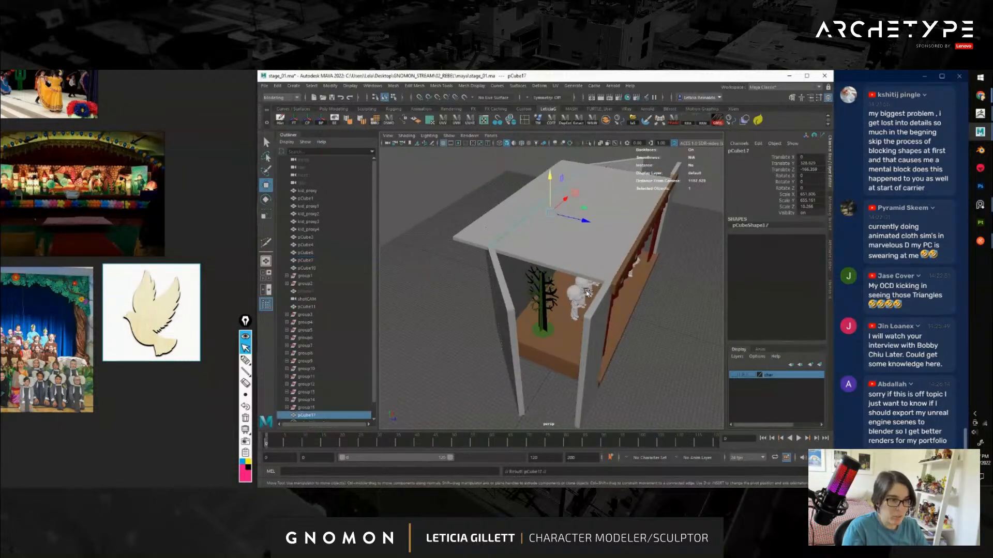
{"action": "left_click", "coordinate": [587, 142]}
{"action": "left_click_drag", "start_coordinate": [590, 155], "coordinate": [533, 233], "text": "alt"}
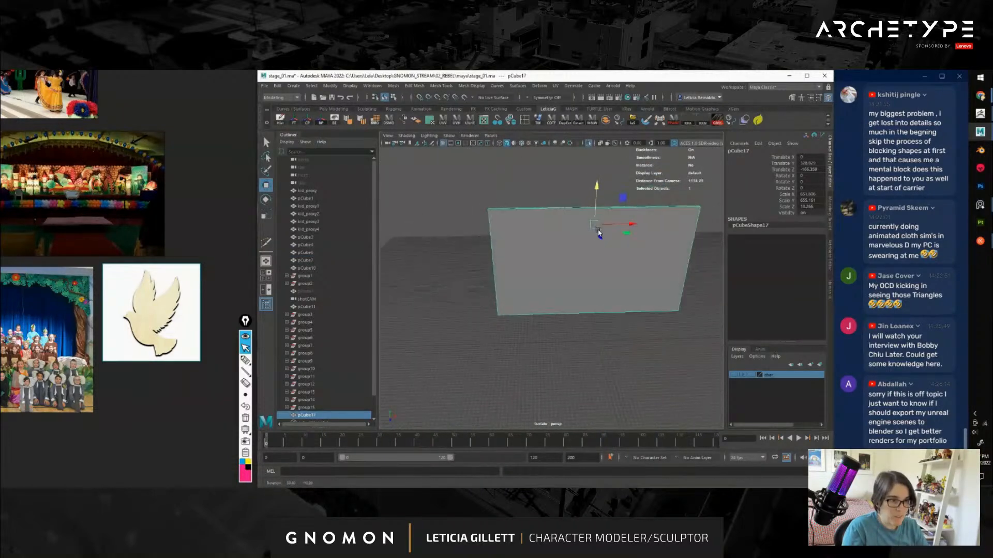
Delete faces 1 to 5 of the duplicated wall panel, keeping only one large flat face
{"action": "right_click", "coordinate": [533, 234]}
{"action": "right_click_drag", "start_coordinate": [536, 242], "coordinate": [533, 254]}
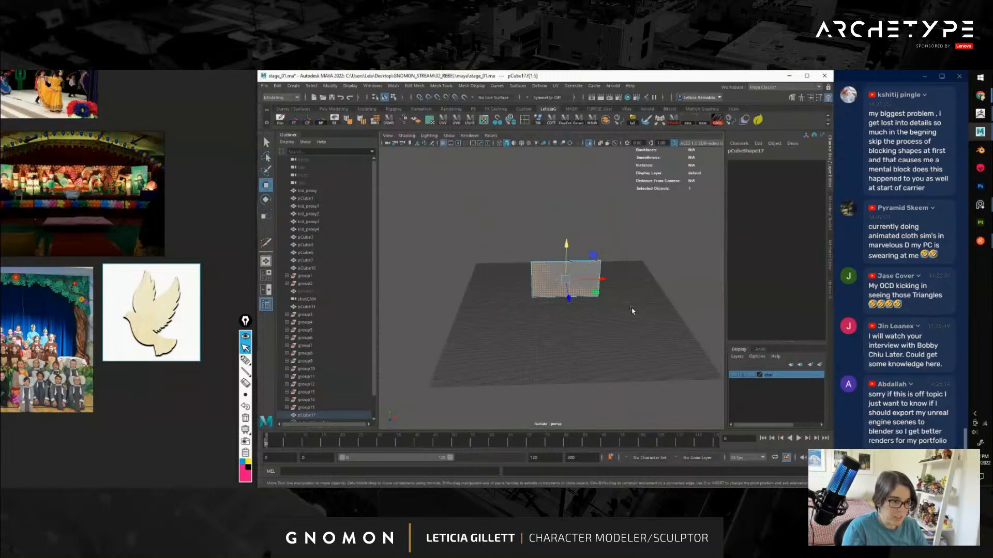
{"action": "right_click_drag", "start_coordinate": [575, 288], "coordinate": [582, 267], "text": "alt"}
{"action": "middle_click_drag", "start_coordinate": [582, 266], "coordinate": [557, 269], "text": "alt"}
Insert seven vertical edge loops across the flat panel to divide it into eight columns
{"action": "right_click_drag", "start_coordinate": [563, 226], "coordinate": [561, 255]}
{"action": "left_click", "coordinate": [578, 204]}
{"action": "left_click", "coordinate": [508, 204]}
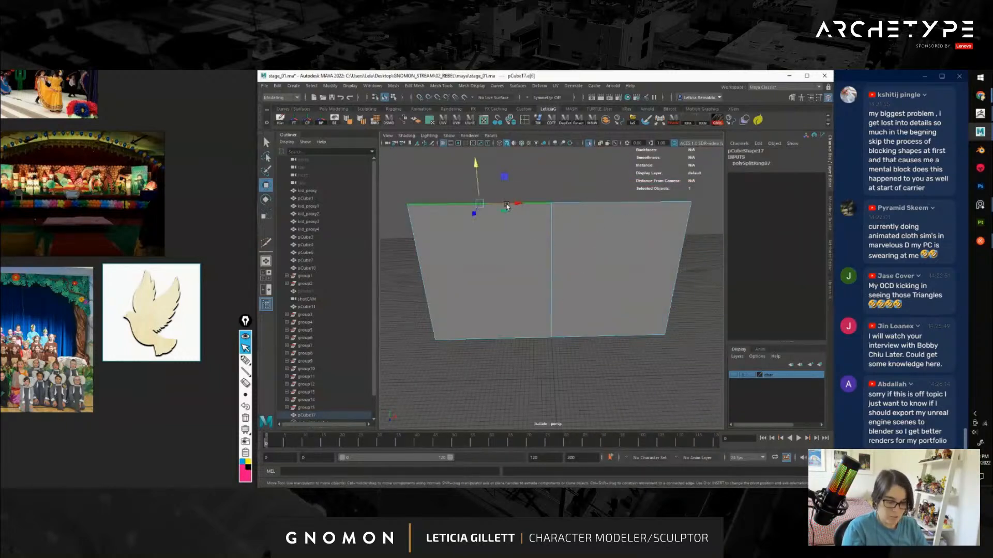
{"action": "key", "text": "g"}
{"action": "left_click", "coordinate": [604, 203]}
{"action": "key", "text": "g"}
{"action": "left_click", "coordinate": [450, 205]}
{"action": "key", "text": "g"}
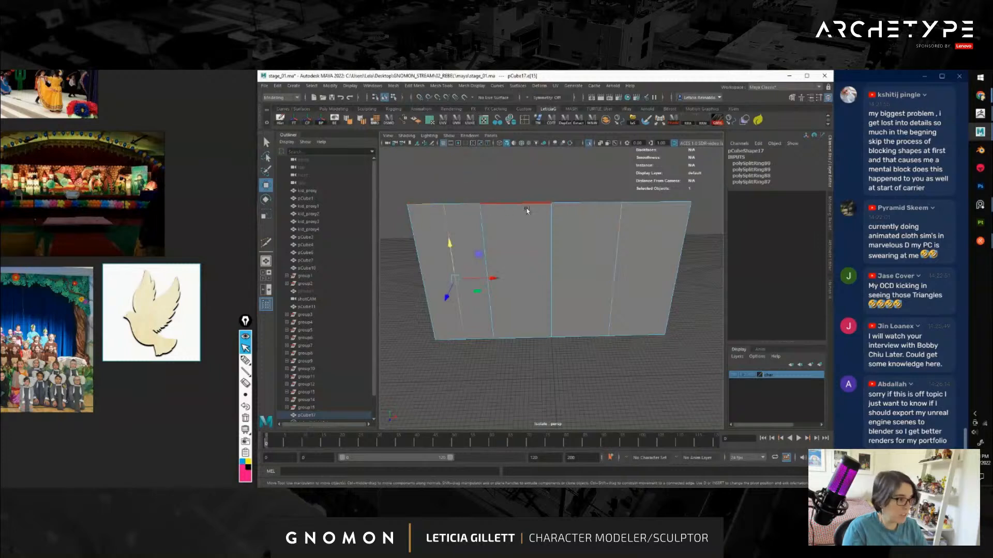
{"action": "key", "text": "g"}
{"action": "left_click", "coordinate": [604, 204]}
{"action": "key", "text": "g"}
{"action": "left_click", "coordinate": [645, 205]}
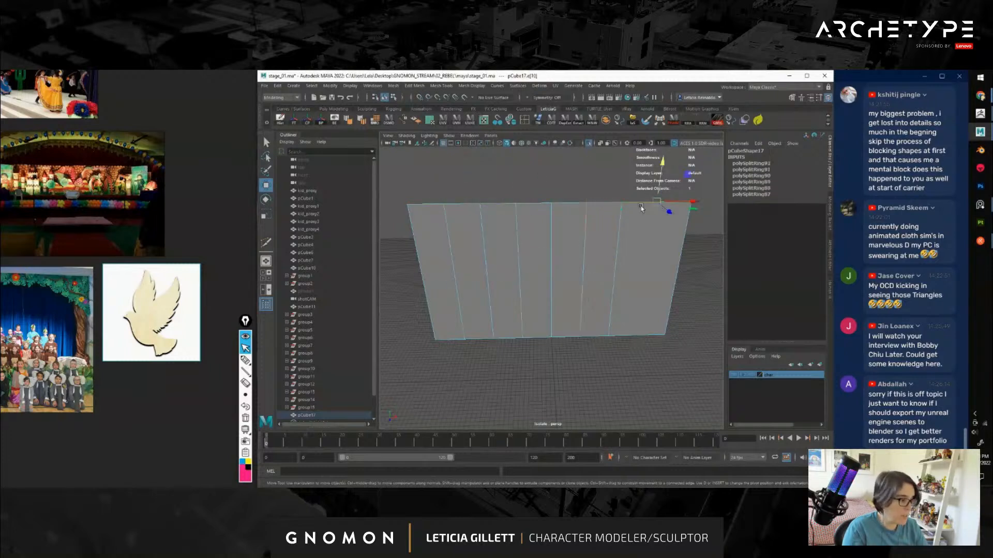
{"action": "key", "text": "g"}
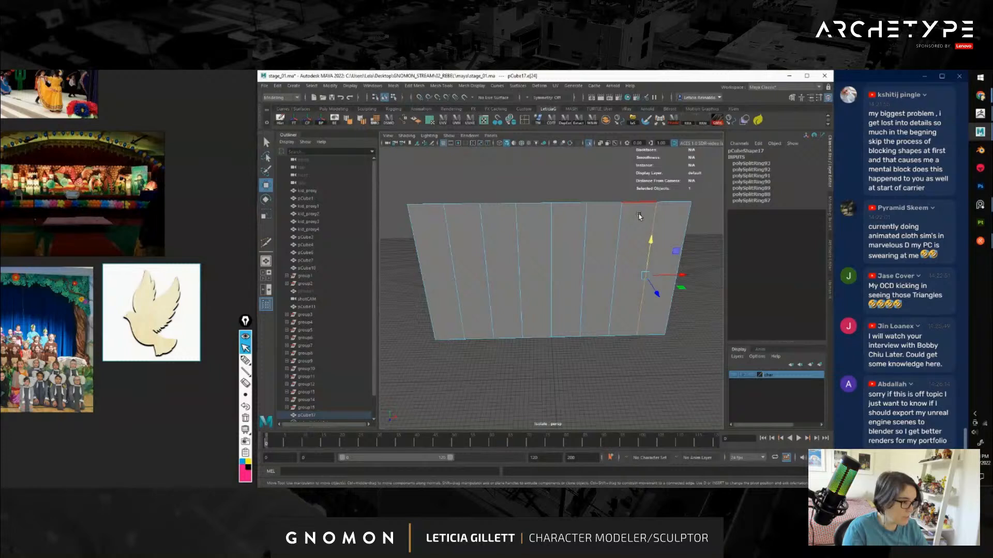
Insert a vertical edge loop in the middle of each of the eight columns to make sixteen
{"action": "left_click", "coordinate": [670, 199]}
{"action": "key", "text": "g"}
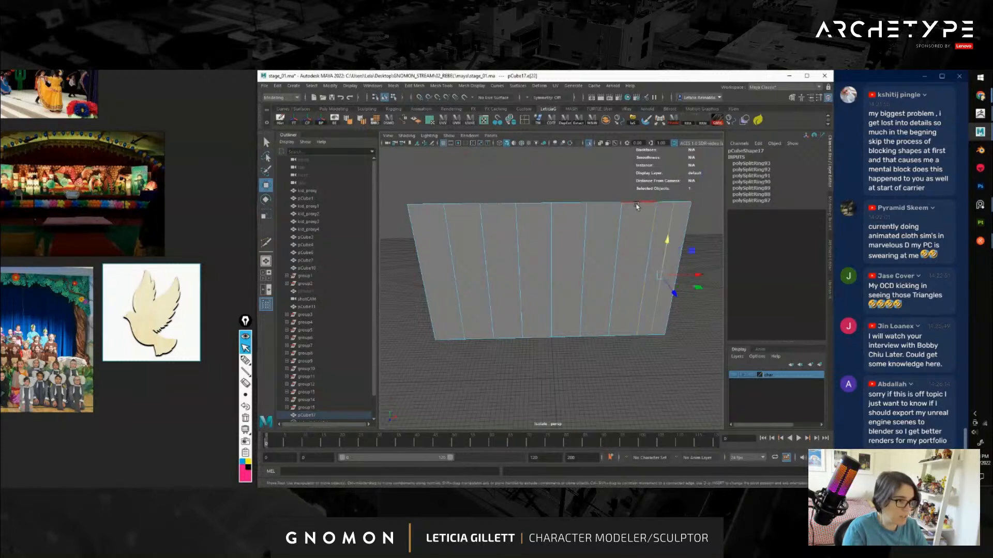
{"action": "left_click", "coordinate": [634, 204]}
{"action": "key", "text": "g"}
{"action": "left_click", "coordinate": [592, 206]}
{"action": "key", "text": "g"}
{"action": "left_click", "coordinate": [554, 206]}
{"action": "key", "text": "g"}
{"action": "left_click", "coordinate": [523, 205]}
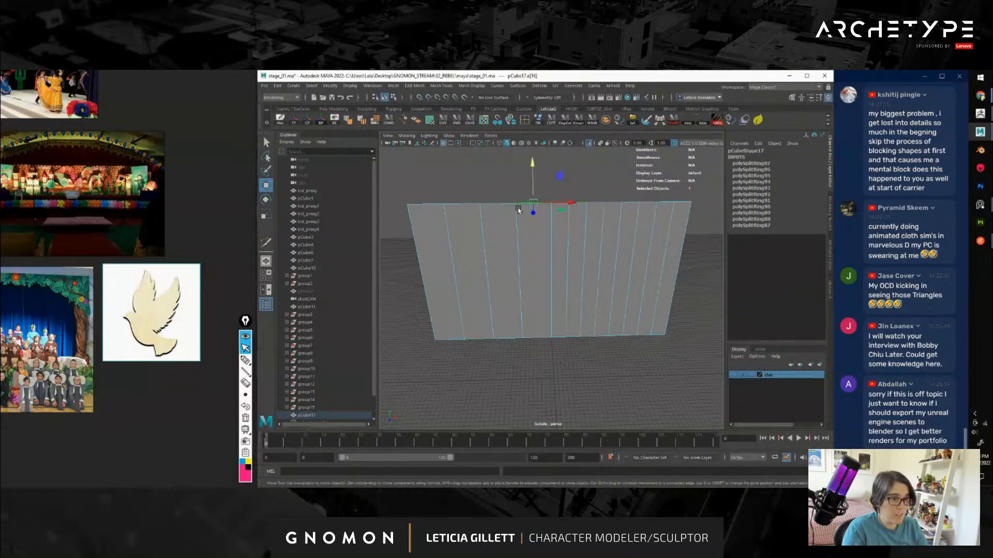
{"action": "key", "text": "g"}
{"action": "left_click", "coordinate": [493, 206]}
{"action": "key", "text": "g"}
{"action": "left_click", "coordinate": [465, 206]}
{"action": "key", "text": "g"}
{"action": "left_click", "coordinate": [419, 211]}
{"action": "key", "text": "g"}
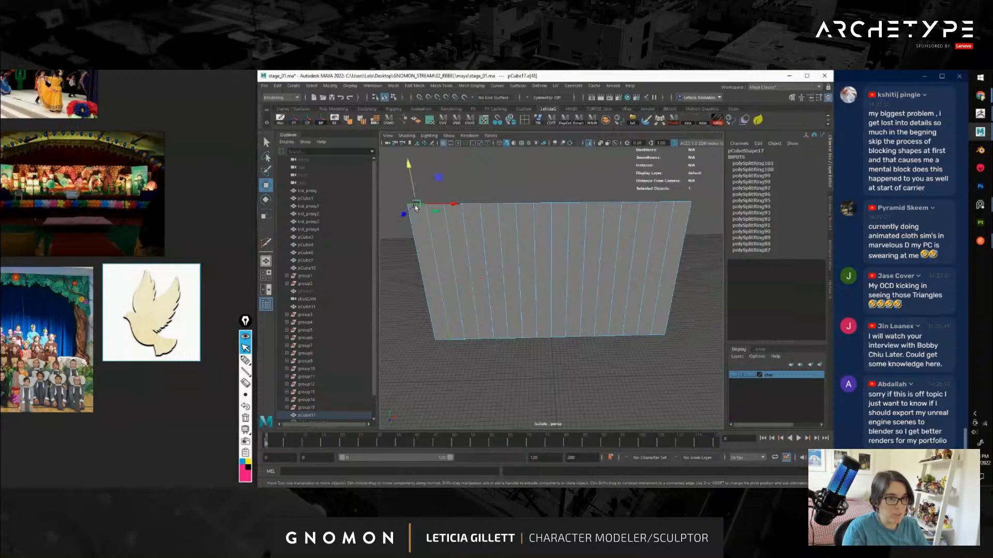
Split each of the sixteen columns with another vertical edge loop to get thirty-two narrow strips
{"action": "left_click", "coordinate": [431, 204]}
{"action": "key", "text": "g"}
{"action": "left_click", "coordinate": [441, 204]}
{"action": "key", "text": "g"}
{"action": "left_click", "coordinate": [453, 205]}
{"action": "key", "text": "g"}
{"action": "left_click", "coordinate": [475, 205]}
{"action": "key", "text": "g"}
{"action": "left_click", "coordinate": [467, 205]}
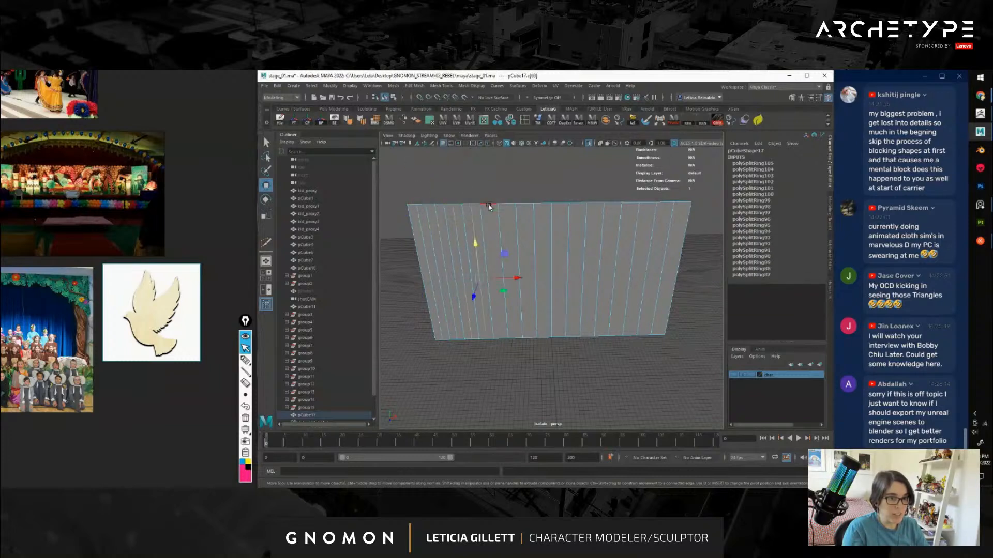
{"action": "key", "text": "g"}
{"action": "left_click", "coordinate": [485, 204]}
{"action": "key", "text": "g"}
{"action": "left_click", "coordinate": [504, 204]}
{"action": "key", "text": "g"}
{"action": "left_click", "coordinate": [526, 203]}
{"action": "key", "text": "g"}
{"action": "left_click", "coordinate": [570, 203]}
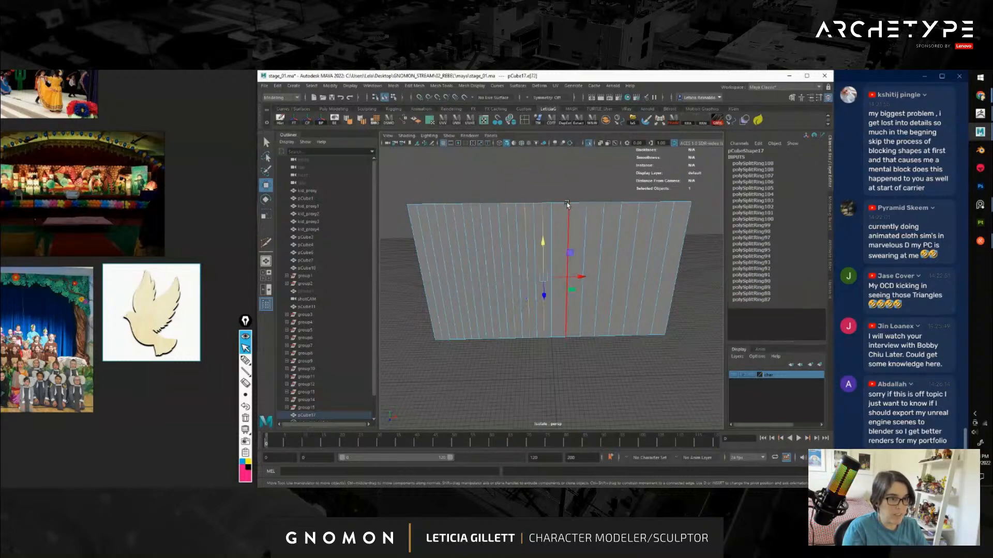
{"action": "key", "text": "g"}
{"action": "left_click", "coordinate": [586, 203]}
{"action": "key", "text": "g"}
{"action": "left_click", "coordinate": [596, 204]}
{"action": "key", "text": "g"}
{"action": "left_click", "coordinate": [615, 203]}
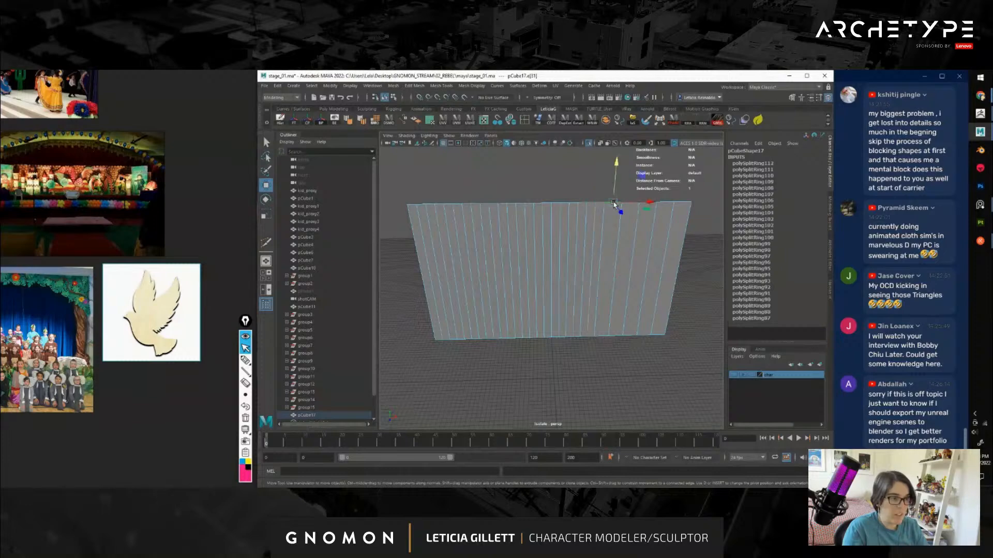
{"action": "key", "text": "g"}
{"action": "left_click", "coordinate": [632, 203]}
{"action": "key", "text": "g"}
{"action": "left_click", "coordinate": [649, 203]}
{"action": "key", "text": "g"}
{"action": "left_click", "coordinate": [665, 204]}
{"action": "key", "text": "g"}
{"action": "left_click", "coordinate": [672, 204]}
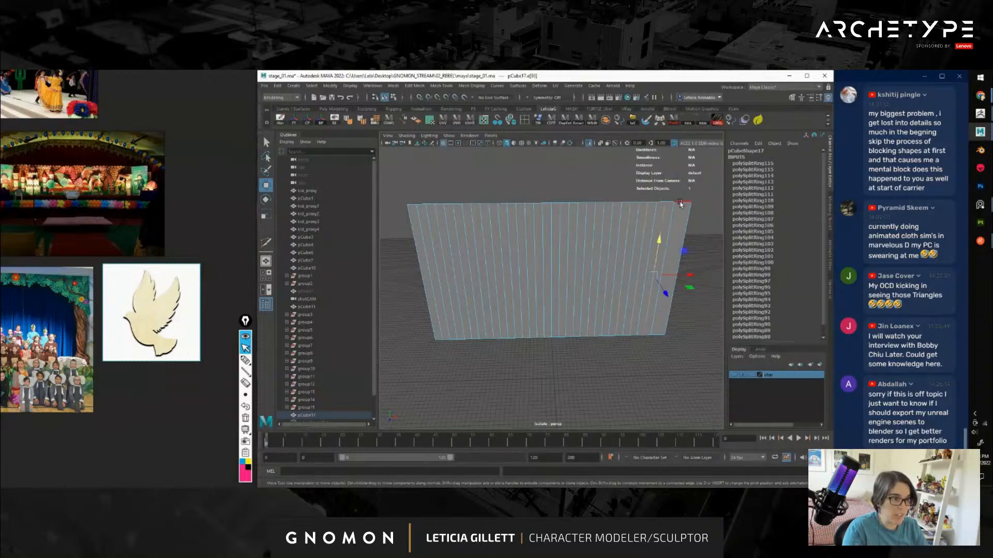
{"action": "key", "text": "g"}
{"action": "left_click", "coordinate": [681, 204]}
Select every other vertical edge across the flat panel and offset them in depth to form zigzag pleats
{"action": "left_click_drag", "start_coordinate": [620, 303], "coordinate": [587, 299], "text": "alt"}
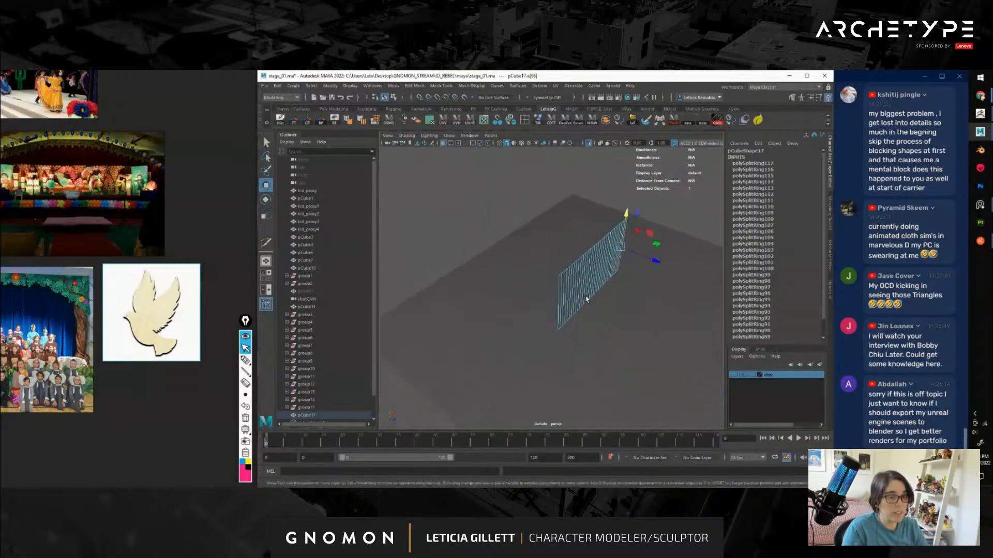
{"action": "right_click_drag", "start_coordinate": [587, 298], "coordinate": [565, 314], "text": "alt"}
{"action": "middle_click_drag", "start_coordinate": [565, 314], "coordinate": [548, 284], "text": "alt"}
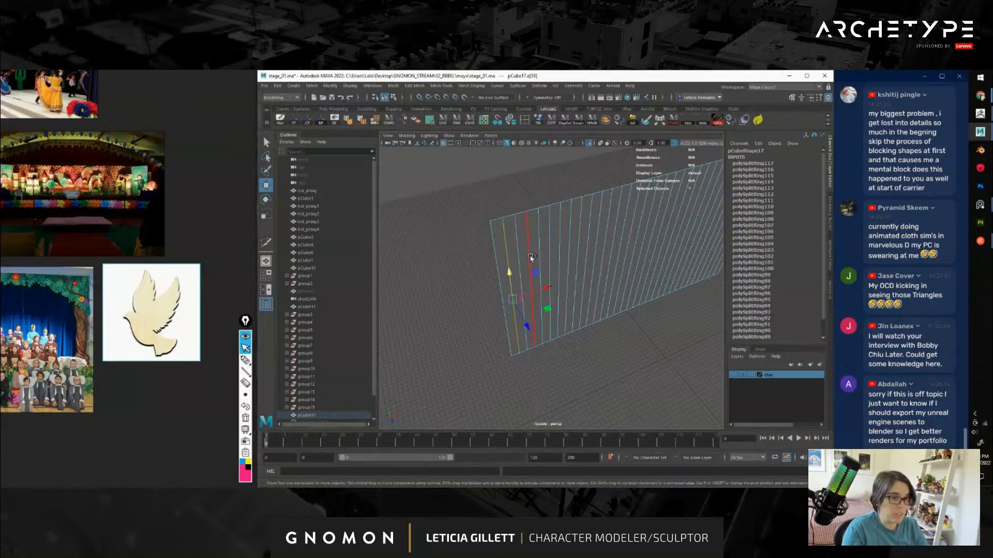
{"action": "left_click", "coordinate": [548, 247]}
{"action": "left_click", "coordinate": [548, 245], "text": "shift"}
{"action": "middle_click_drag", "start_coordinate": [583, 256], "coordinate": [526, 265], "text": "alt"}
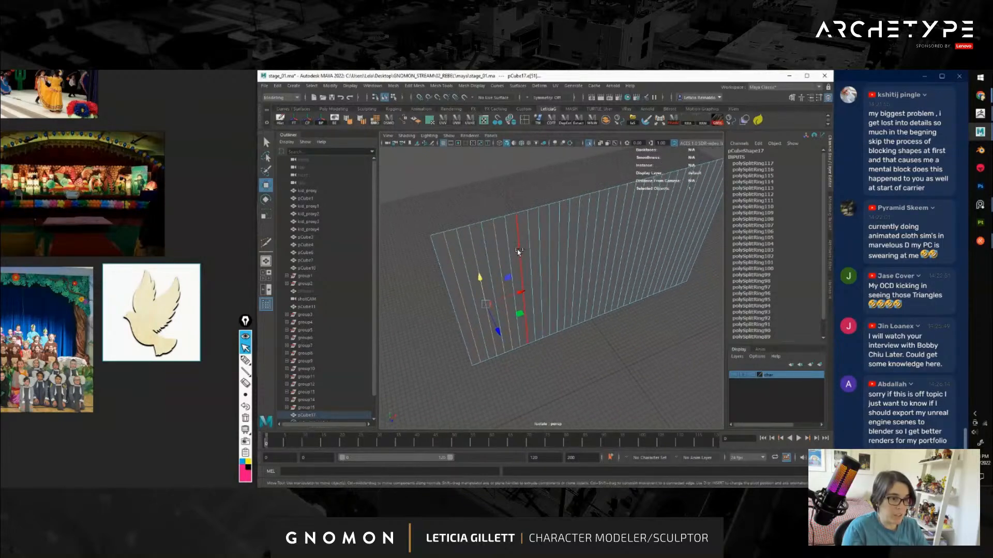
{"action": "left_click", "coordinate": [518, 251], "text": "shift"}
{"action": "left_click", "coordinate": [538, 237], "text": "shift"}
{"action": "left_click", "coordinate": [560, 231], "text": "shift"}
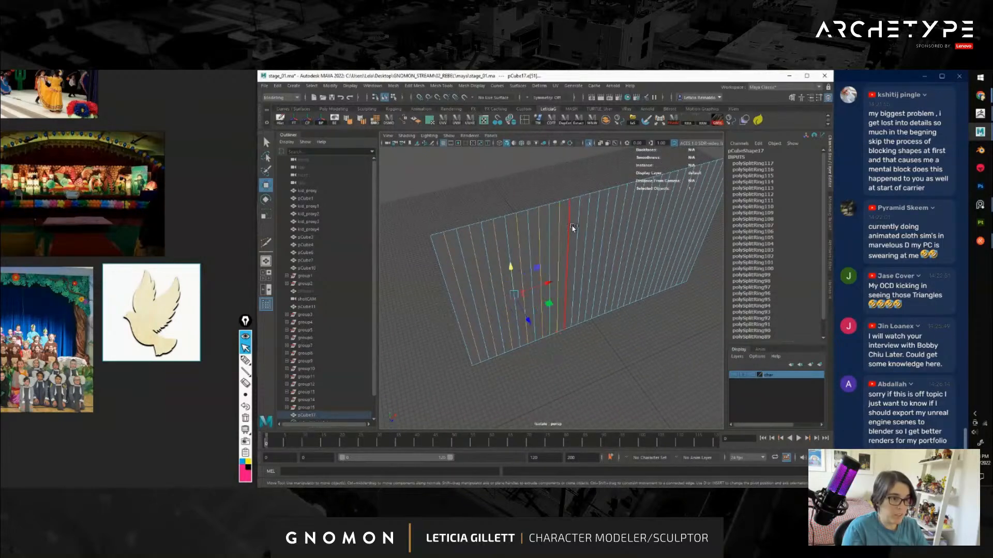
{"action": "left_click", "coordinate": [579, 230], "text": "shift"}
{"action": "middle_click_drag", "start_coordinate": [605, 231], "coordinate": [558, 253], "text": "alt"}
{"action": "left_click", "coordinate": [552, 242], "text": "shift"}
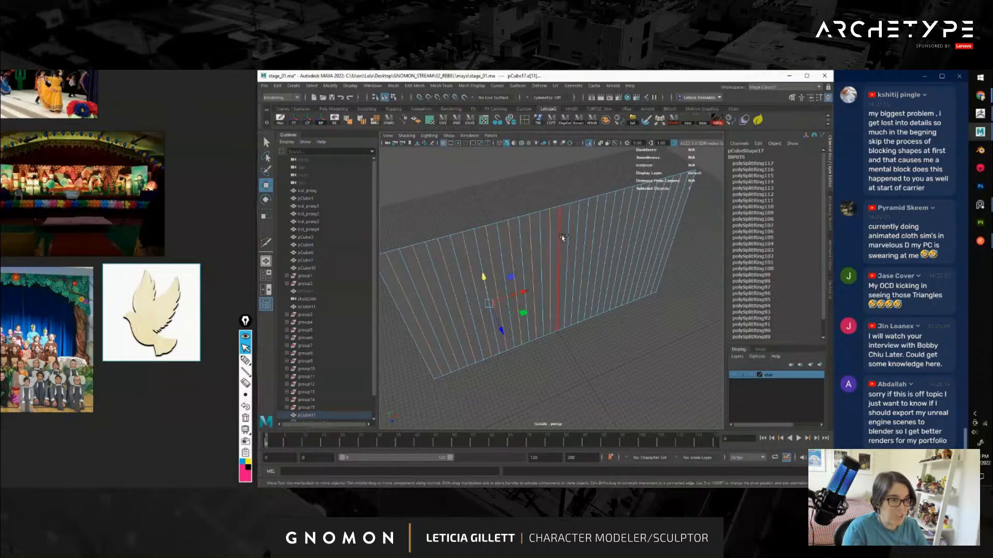
{"action": "left_click", "coordinate": [567, 235], "text": "shift"}
{"action": "left_click", "coordinate": [588, 225], "text": "shift"}
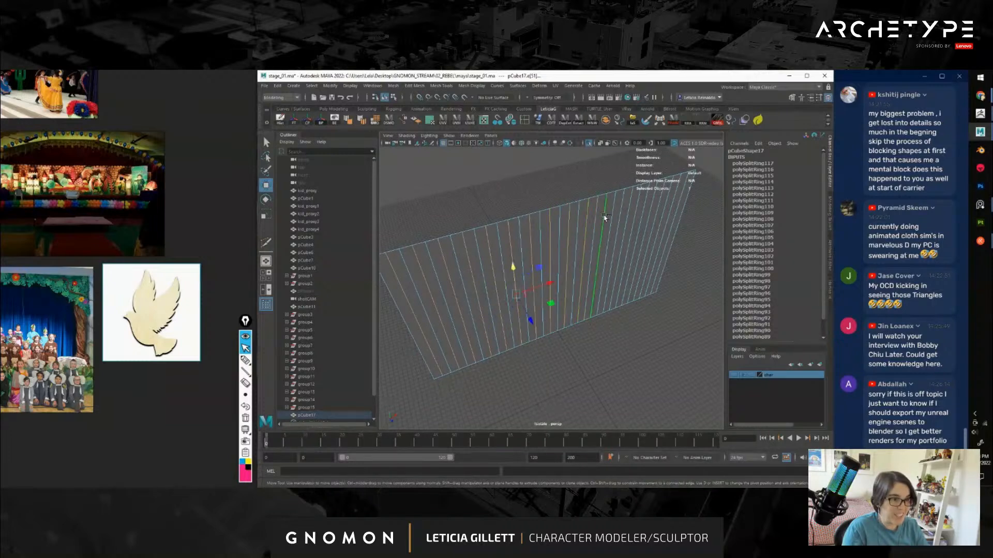
{"action": "left_click", "coordinate": [619, 212], "text": "shift"}
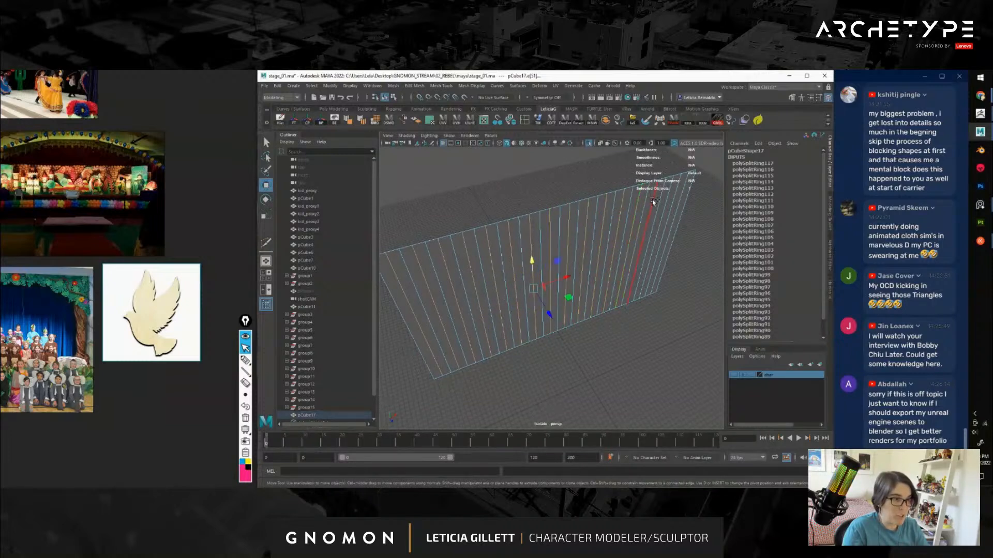
{"action": "left_click", "coordinate": [640, 201], "text": "shift"}
{"action": "left_click_drag", "start_coordinate": [640, 200], "coordinate": [616, 290], "text": "alt"}
{"action": "left_click_drag", "start_coordinate": [641, 329], "coordinate": [591, 291], "text": "alt"}
{"action": "middle_click_drag", "start_coordinate": [627, 291], "coordinate": [579, 297], "text": "alt"}
Turn on smooth preview for the pleated panel and return to object selection with nothing selected
{"action": "key", "text": "3"}
{"action": "right_click_drag", "start_coordinate": [601, 221], "coordinate": [636, 209]}
{"action": "left_click", "coordinate": [659, 259]}
{"action": "mouse_move", "coordinate": [625, 305]}
{"action": "left_mouse_down", "text": "alt"}
{"action": "mouse_move", "coordinate": [686, 306]}
{"action": "mouse_move", "coordinate": [639, 316]}
{"action": "left_mouse_up", "text": "alt"}
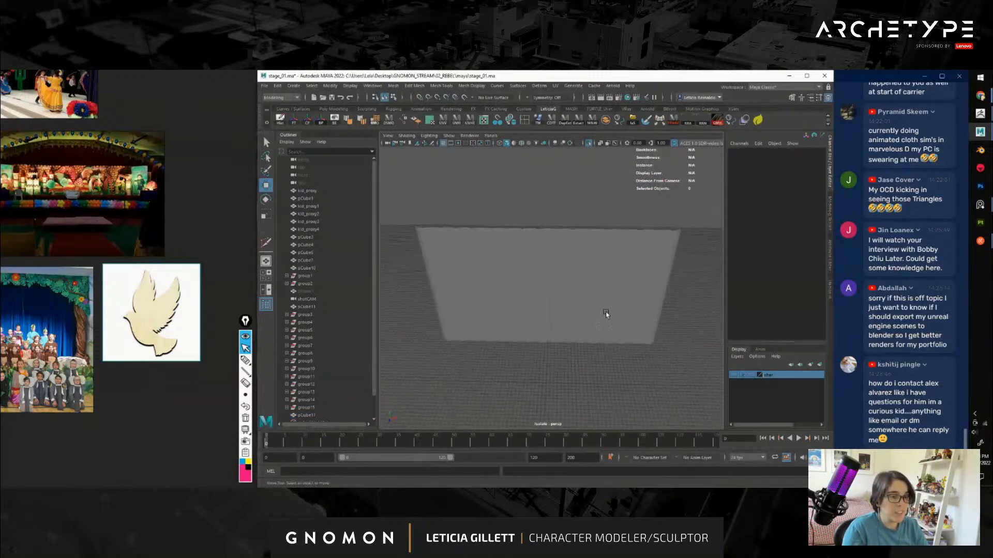
Scale the pleated panel narrower and end its isolation to bring back the whole stage
{"action": "left_click", "coordinate": [596, 299]}
{"action": "key", "text": "r"}
{"action": "left_click_drag", "start_coordinate": [583, 247], "coordinate": [570, 247]}
{"action": "scroll", "coordinate": [581, 305], "scroll_direction": "down", "scroll_amount": 4}
{"action": "left_click_drag", "start_coordinate": [580, 305], "coordinate": [595, 277], "text": "alt"}
{"action": "left_click", "coordinate": [589, 145]}
{"action": "scroll", "coordinate": [596, 278], "scroll_direction": "up", "scroll_amount": 6}
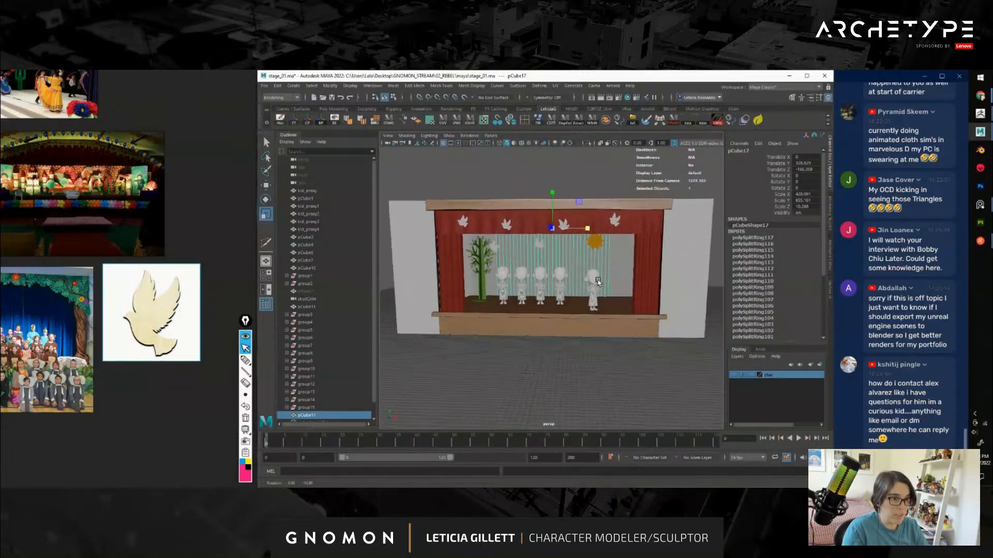
Assign a new Blinn material to the pleated backdrop curtain and set its colour to a deep blue
{"action": "right_click_drag", "start_coordinate": [579, 196], "coordinate": [578, 395]}
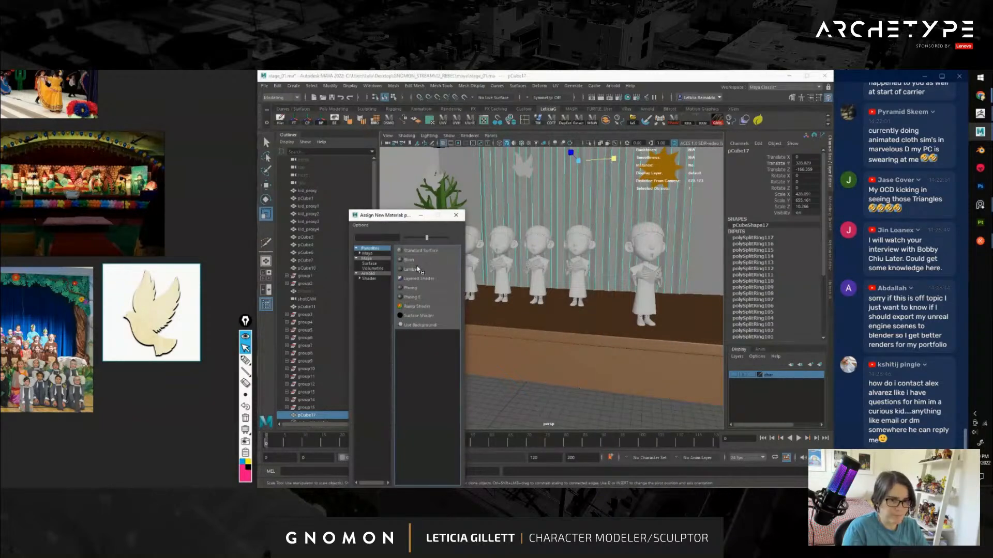
{"action": "left_click", "coordinate": [410, 260]}
{"action": "right_click_drag", "start_coordinate": [546, 186], "coordinate": [563, 396]}
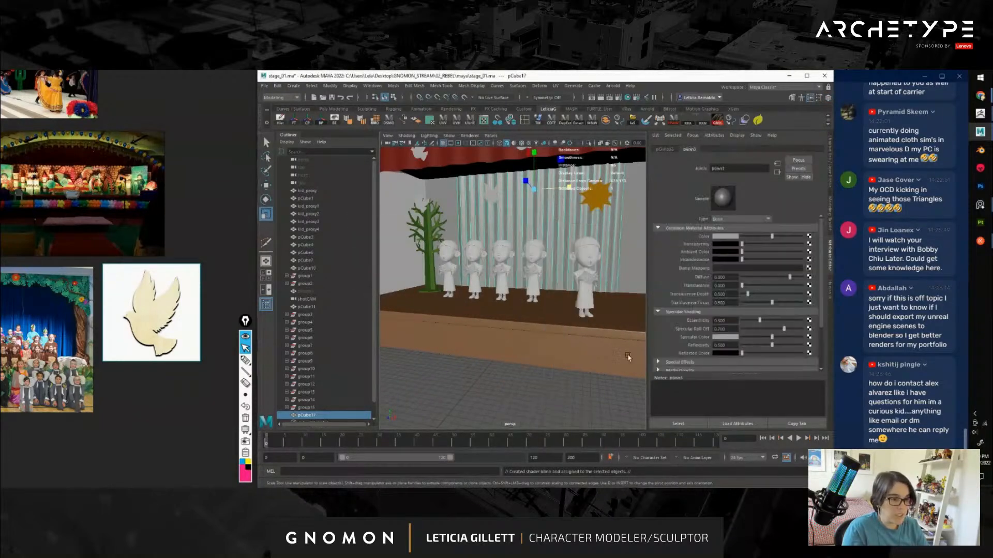
{"action": "left_click", "coordinate": [732, 238]}
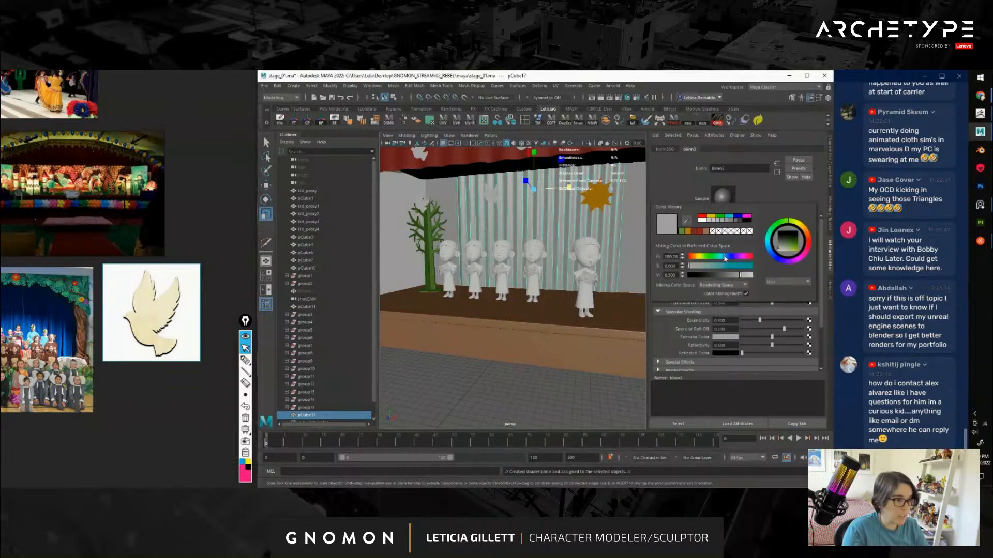
{"action": "left_click_drag", "start_coordinate": [726, 266], "coordinate": [728, 267]}
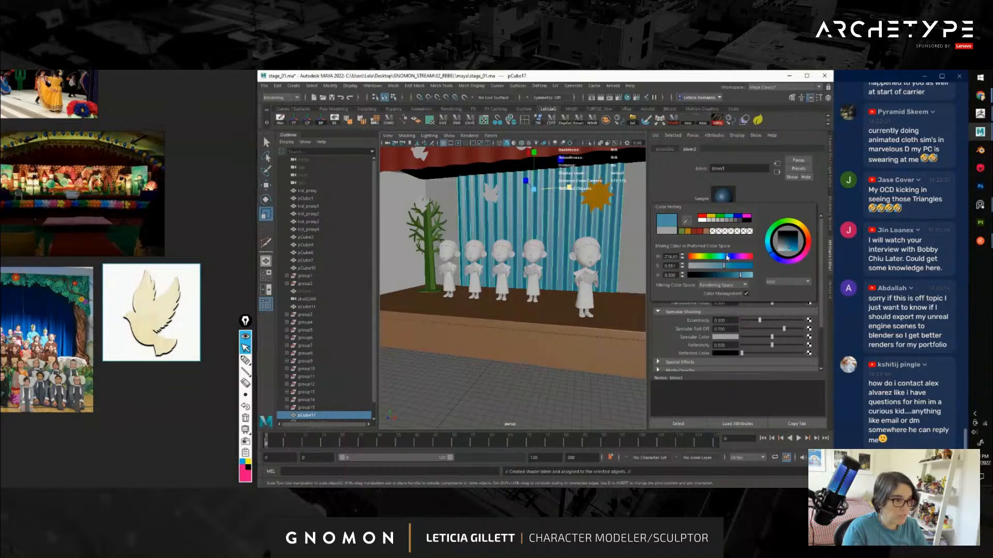
{"action": "left_click_drag", "start_coordinate": [740, 275], "coordinate": [730, 279]}
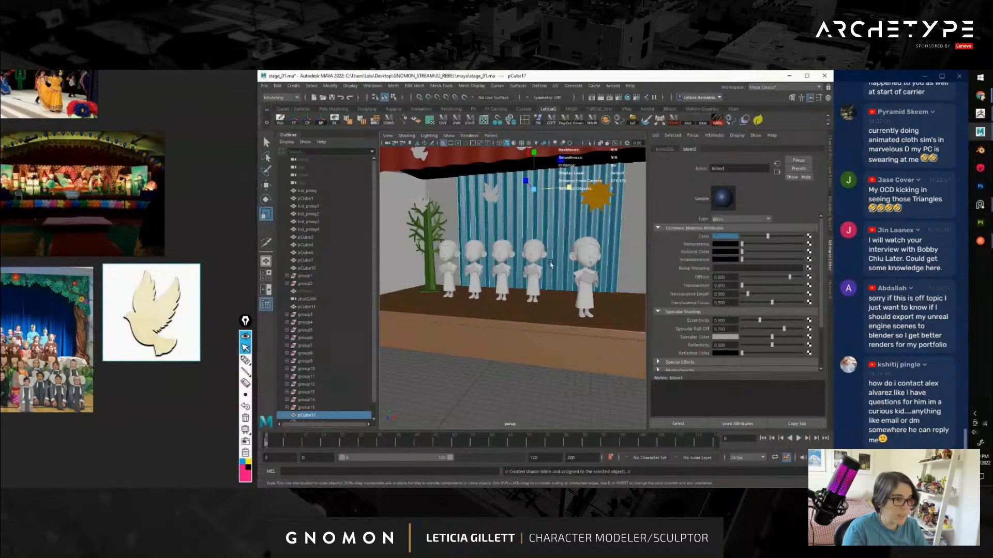
Scale the blue backdrop curtain a little narrower in width
{"action": "left_click_drag", "start_coordinate": [541, 291], "coordinate": [454, 248], "text": "alt"}
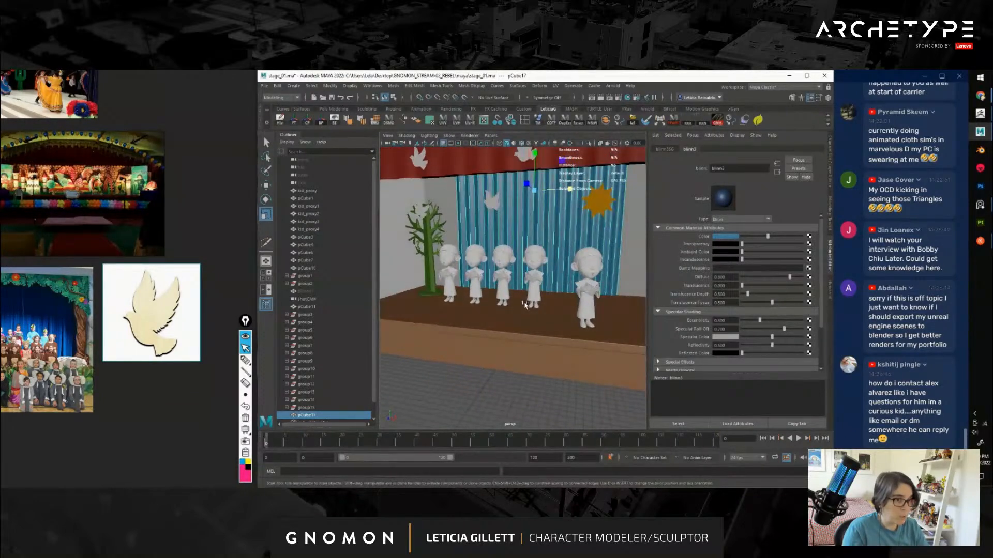
{"action": "scroll", "coordinate": [524, 305], "scroll_direction": "down", "scroll_amount": 5}
{"action": "left_click_drag", "start_coordinate": [524, 305], "coordinate": [584, 302], "text": "alt"}
{"action": "scroll", "coordinate": [523, 275], "scroll_direction": "up", "scroll_amount": 6}
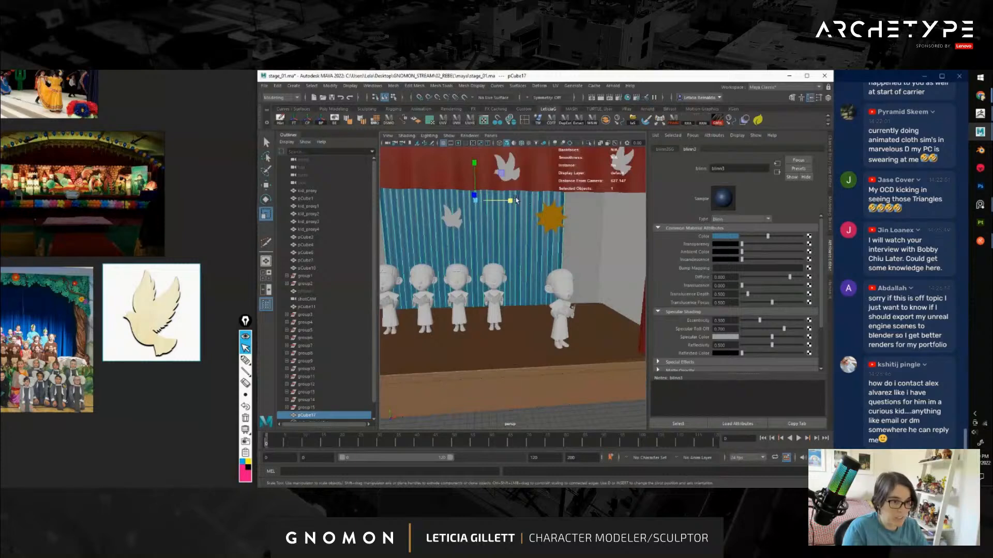
{"action": "left_click_drag", "start_coordinate": [515, 199], "coordinate": [504, 200]}
Duplicate the blue curtain and move the copy sideways to cover the sun side of the backdrop
{"action": "scroll", "coordinate": [492, 236], "scroll_direction": "down", "scroll_amount": 5}
{"action": "left_click_drag", "start_coordinate": [492, 236], "coordinate": [644, 222], "text": "alt"}
{"action": "key", "text": "w"}
{"action": "key", "text": "ctrl+d"}
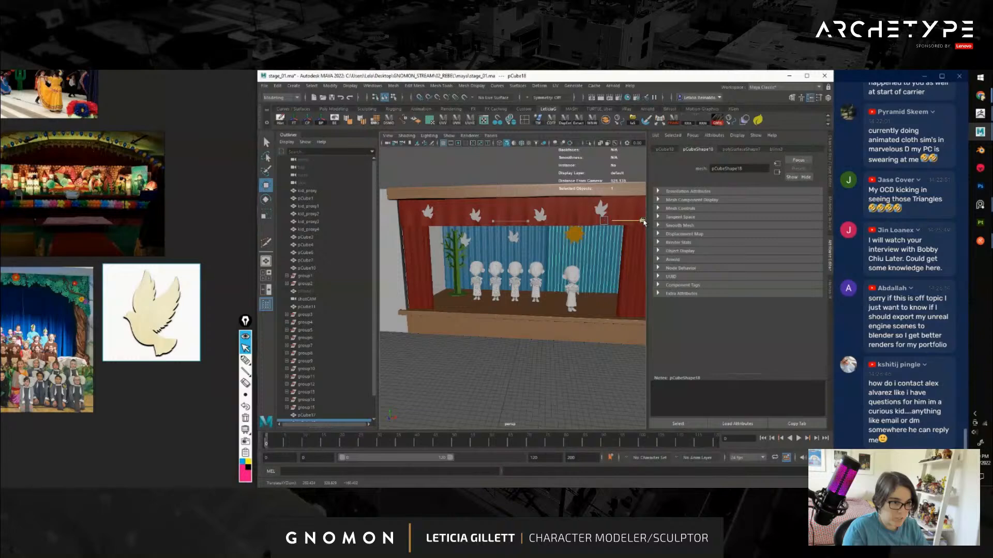
{"action": "left_click", "coordinate": [553, 170]}
Nudge the duplicated curtain sideways toward the first one so the two meet across the backdrop, and deselect it
{"action": "key", "text": "f"}
{"action": "left_click_drag", "start_coordinate": [530, 288], "coordinate": [525, 270], "text": "alt"}
{"action": "right_click_drag", "start_coordinate": [465, 277], "coordinate": [520, 295], "text": "alt"}
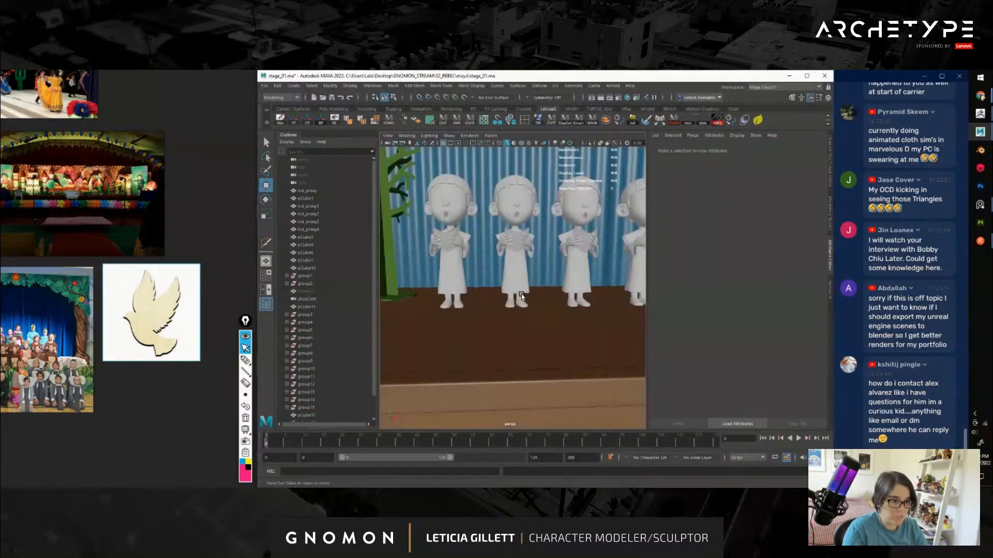
{"action": "middle_click_drag", "start_coordinate": [543, 276], "coordinate": [520, 305], "text": "alt"}
{"action": "right_click_drag", "start_coordinate": [558, 297], "coordinate": [532, 301], "text": "alt"}
{"action": "mouse_move", "coordinate": [532, 301]}
{"action": "left_mouse_down", "text": "alt"}
{"action": "mouse_move", "coordinate": [505, 302]}
{"action": "mouse_move", "coordinate": [527, 292]}
{"action": "left_mouse_up", "text": "alt"}
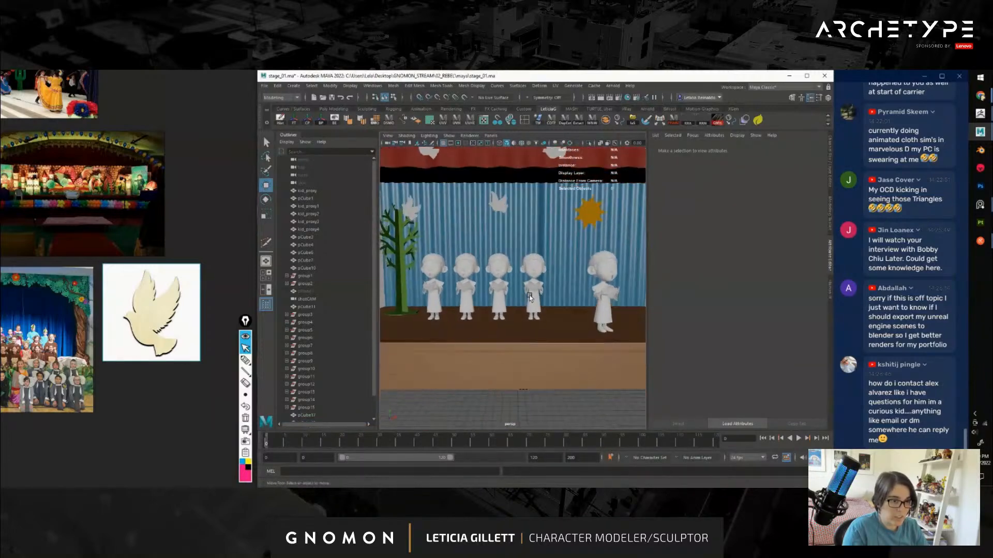
{"action": "right_click_drag", "start_coordinate": [556, 289], "coordinate": [531, 293], "text": "alt"}
{"action": "left_click_drag", "start_coordinate": [531, 295], "coordinate": [528, 291], "text": "alt"}
{"action": "right_click_drag", "start_coordinate": [529, 290], "coordinate": [569, 282], "text": "alt"}
{"action": "middle_click_drag", "start_coordinate": [569, 282], "coordinate": [549, 305], "text": "alt"}
{"action": "left_click", "coordinate": [549, 257]}
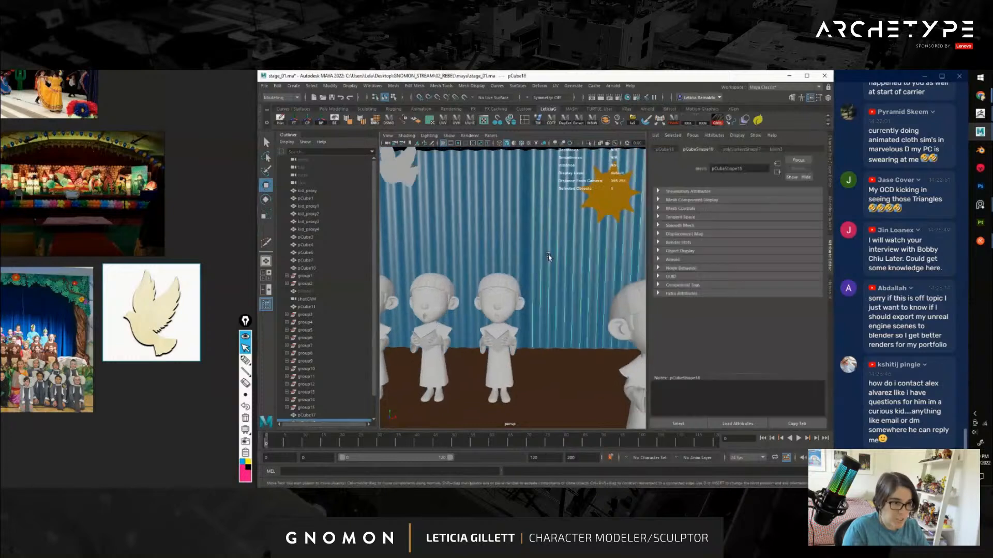
{"action": "right_click_drag", "start_coordinate": [545, 308], "coordinate": [565, 288], "text": "alt"}
{"action": "left_click_drag", "start_coordinate": [627, 219], "coordinate": [620, 225]}
{"action": "scroll", "coordinate": [620, 225], "scroll_direction": "down", "scroll_amount": 10}
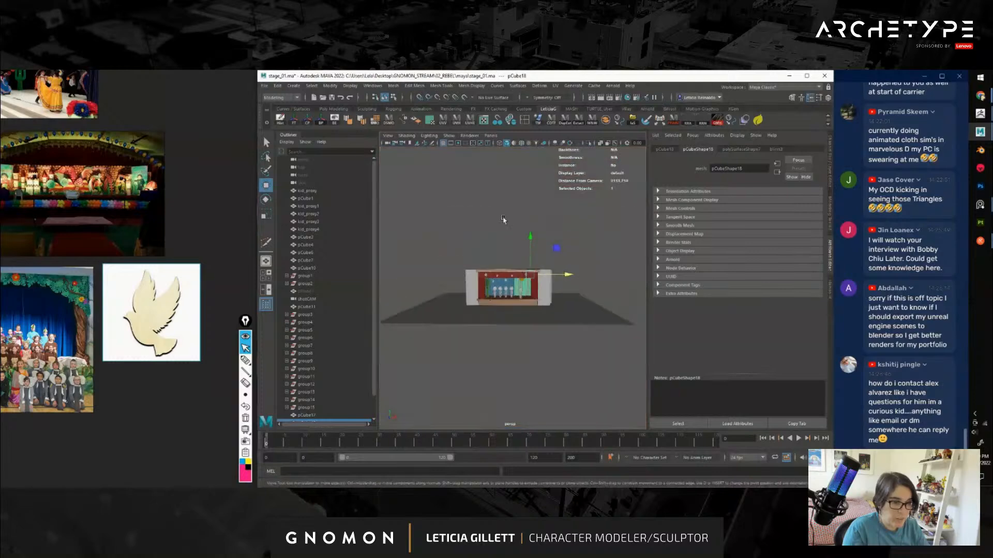
{"action": "left_click", "coordinate": [530, 308]}
Frame the whole stage from the front and save the stage_01.ma scene
{"action": "scroll", "coordinate": [527, 325], "scroll_direction": "up", "scroll_amount": 5}
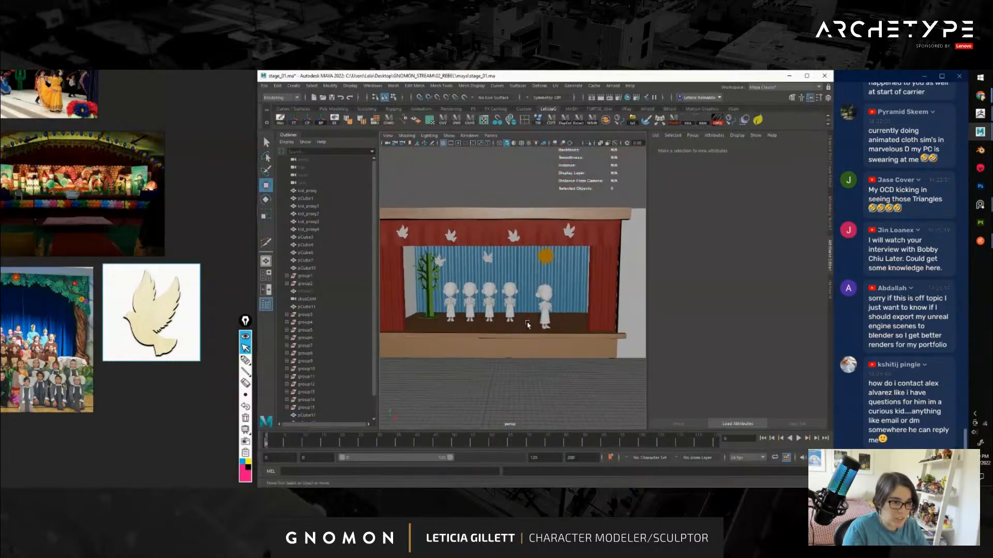
{"action": "left_click_drag", "start_coordinate": [527, 324], "coordinate": [548, 319], "text": "alt"}
{"action": "key", "text": "q"}
{"action": "key", "text": "ctrl+s"}
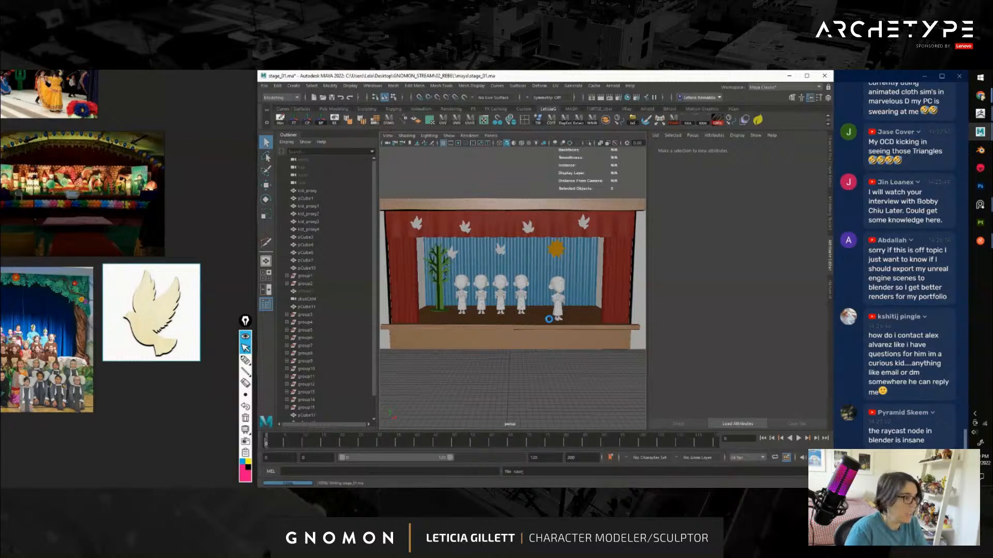
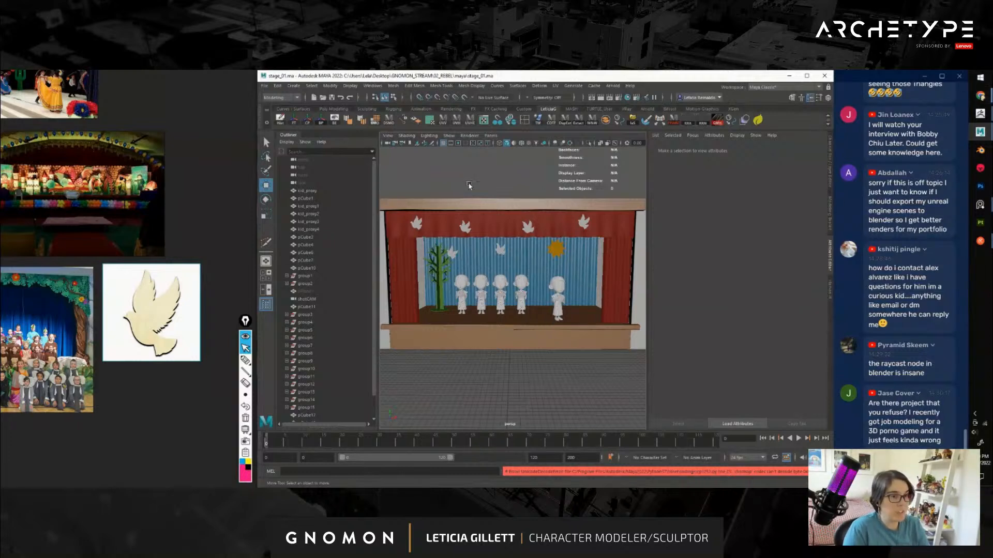
Select both blue curtain pieces and raise them together along the vertical axis
{"action": "key", "text": "a"}
{"action": "mouse_move", "coordinate": [543, 288]}
{"action": "left_mouse_down", "text": "alt"}
{"action": "mouse_move", "coordinate": [441, 325]}
{"action": "mouse_move", "coordinate": [552, 299]}
{"action": "left_mouse_up", "text": "alt"}
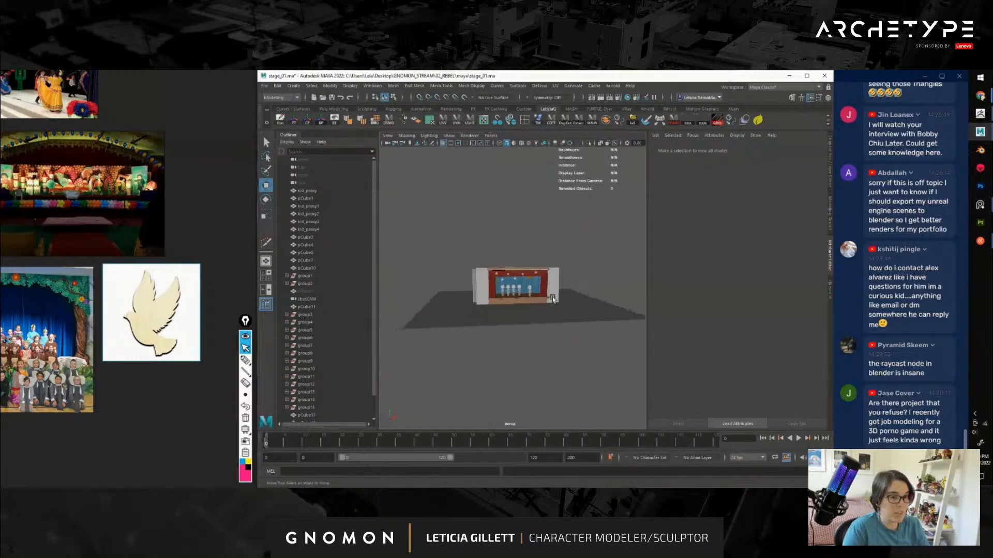
{"action": "right_click_drag", "start_coordinate": [553, 299], "coordinate": [615, 311], "text": "alt"}
{"action": "mouse_move", "coordinate": [517, 305]}
{"action": "left_mouse_down", "text": "alt"}
{"action": "mouse_move", "coordinate": [535, 298]}
{"action": "mouse_move", "coordinate": [520, 314]}
{"action": "mouse_move", "coordinate": [526, 304]}
{"action": "left_mouse_up", "text": "alt"}
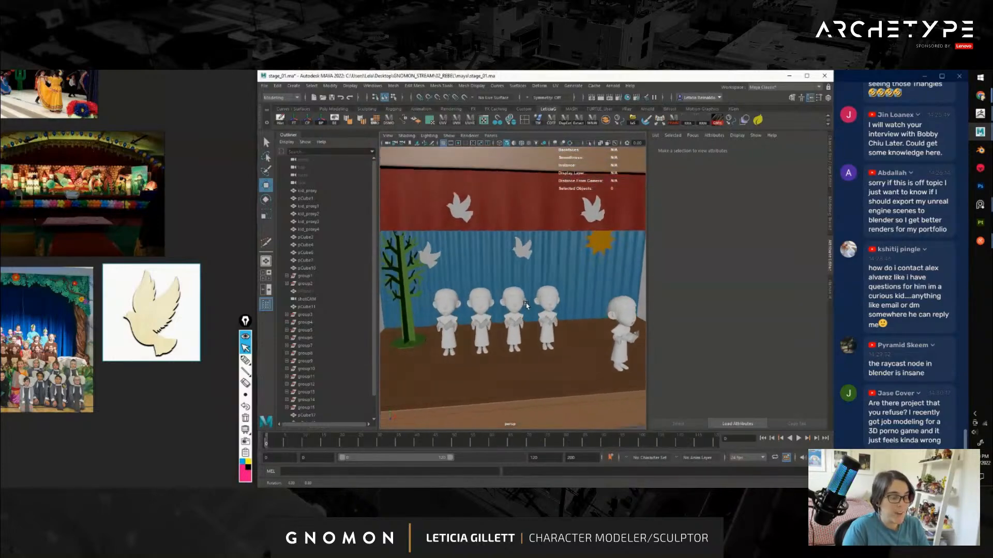
{"action": "left_click", "coordinate": [592, 207]}
{"action": "key", "text": "a"}
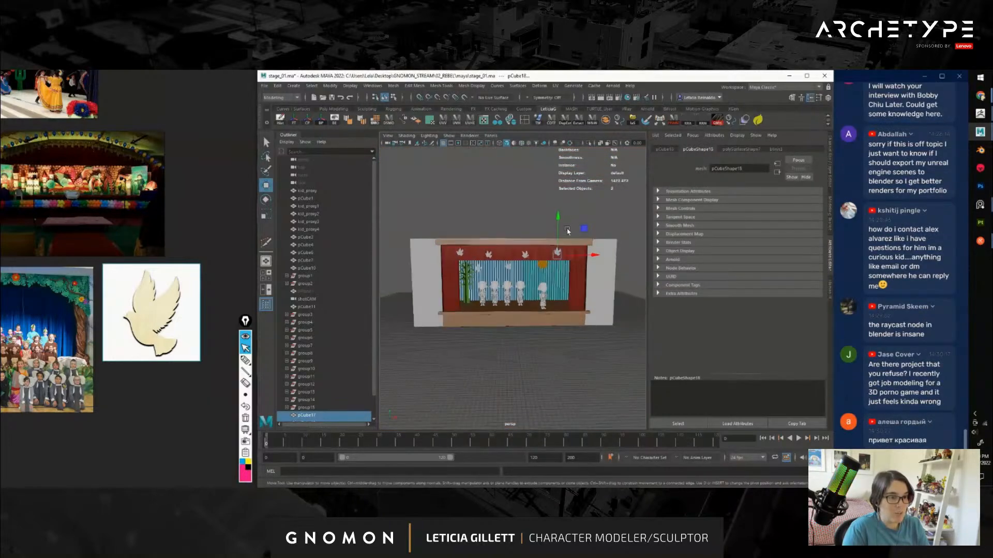
{"action": "mouse_move", "coordinate": [557, 236]}
{"action": "left_mouse_down"}
{"action": "mouse_move", "coordinate": [558, 209]}
{"action": "mouse_move", "coordinate": [558, 221]}
{"action": "left_mouse_up"}
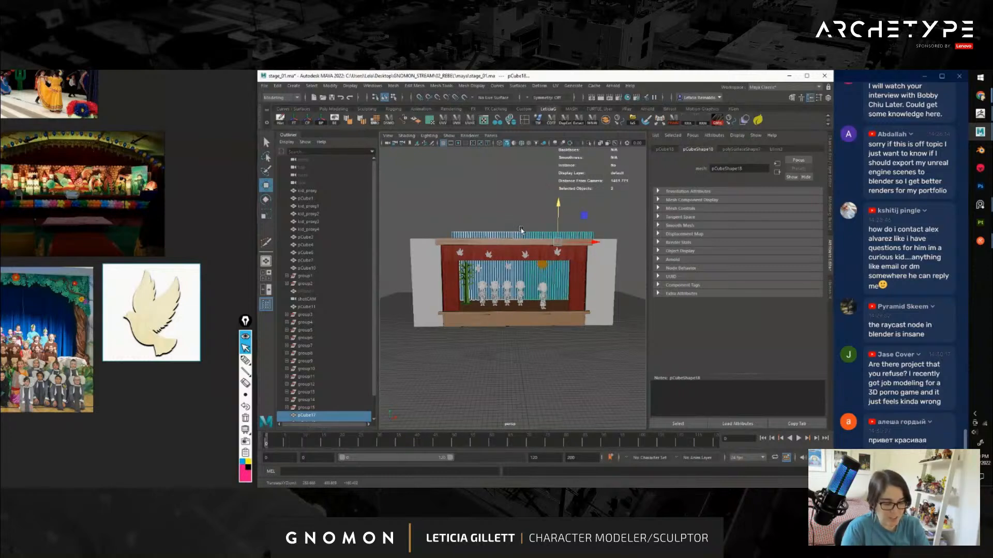
Adjust the height of both curtains' top vertices so the upper edge sits behind the valance, and return to object selection
{"action": "key", "text": "F9"}
{"action": "left_click_drag", "start_coordinate": [486, 209], "coordinate": [571, 248]}
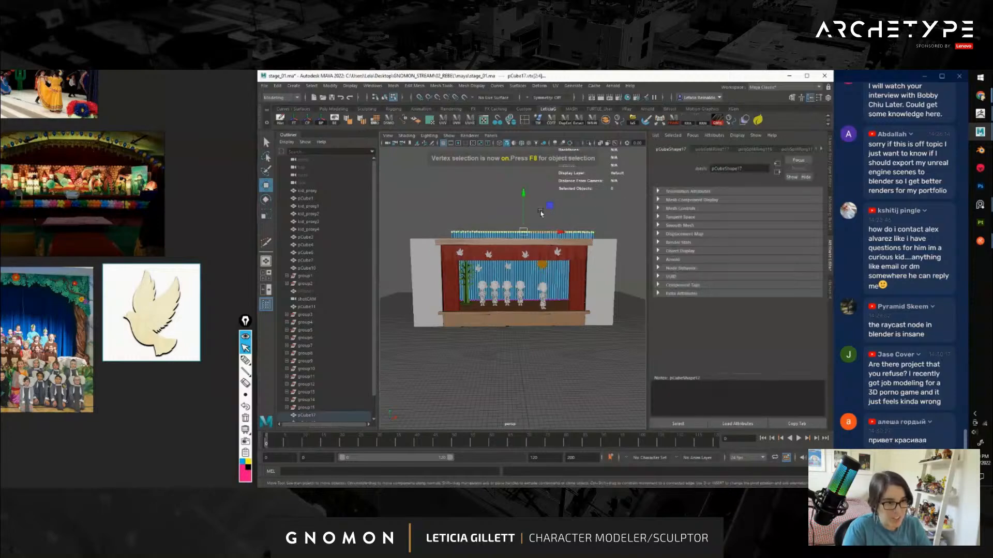
{"action": "left_click_drag", "start_coordinate": [541, 213], "coordinate": [555, 285], "text": "alt"}
{"action": "right_click_drag", "start_coordinate": [517, 269], "coordinate": [542, 247], "text": "alt"}
{"action": "left_click_drag", "start_coordinate": [536, 198], "coordinate": [537, 187]}
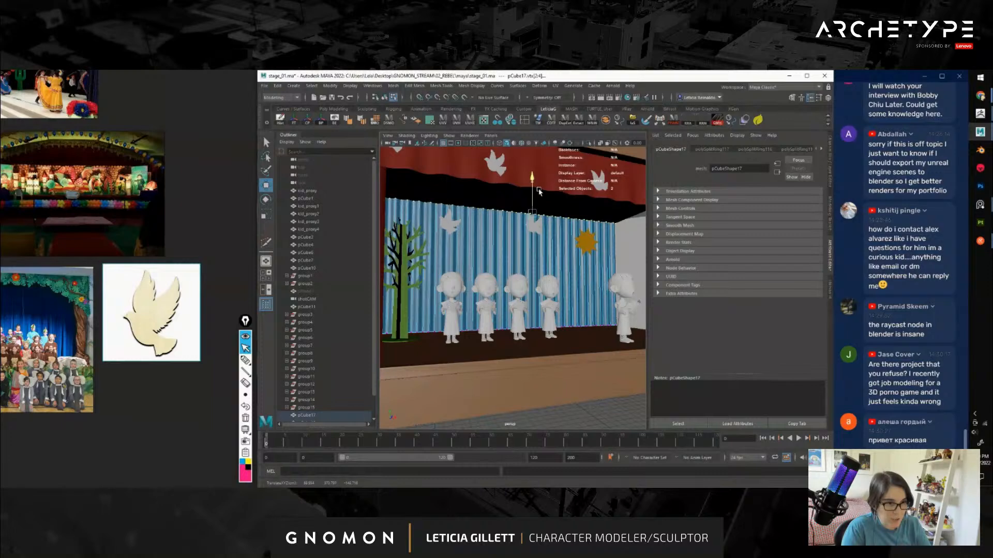
{"action": "left_click_drag", "start_coordinate": [539, 192], "coordinate": [540, 187]}
{"action": "right_click_drag", "start_coordinate": [501, 247], "coordinate": [563, 279]}
{"action": "left_click", "coordinate": [552, 272]}
Widen the curtain piece behind the sun slightly, shift it toward the side wall, and deselect it
{"action": "left_click_drag", "start_coordinate": [535, 289], "coordinate": [522, 332], "text": "alt"}
{"action": "right_click_drag", "start_coordinate": [522, 331], "coordinate": [531, 322], "text": "alt"}
{"action": "mouse_move", "coordinate": [531, 323]}
{"action": "left_mouse_down", "text": "alt"}
{"action": "mouse_move", "coordinate": [540, 310]}
{"action": "mouse_move", "coordinate": [610, 334]}
{"action": "mouse_move", "coordinate": [528, 324]}
{"action": "mouse_move", "coordinate": [528, 316]}
{"action": "left_mouse_up", "text": "alt"}
{"action": "right_click_drag", "start_coordinate": [527, 316], "coordinate": [543, 343], "text": "alt"}
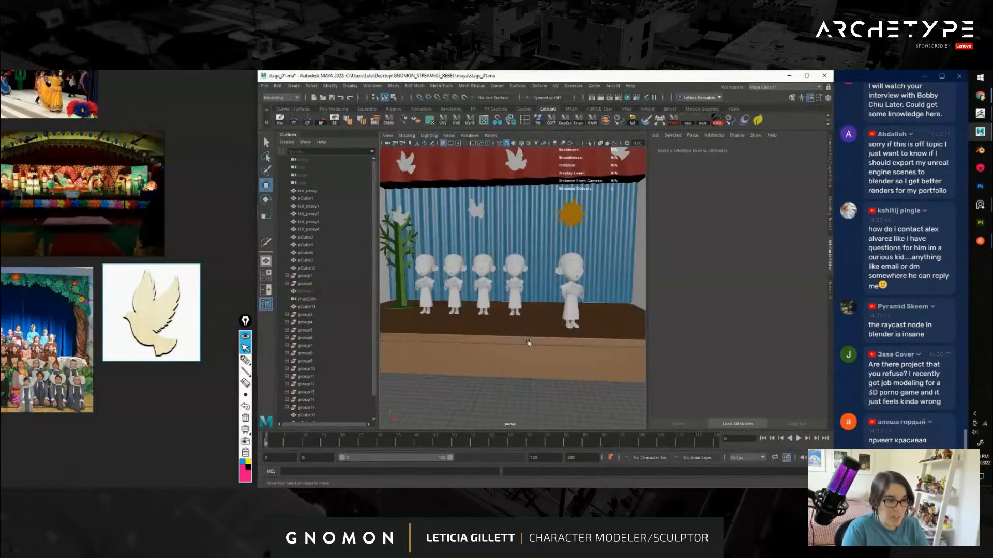
{"action": "left_click_drag", "start_coordinate": [542, 343], "coordinate": [561, 331], "text": "alt"}
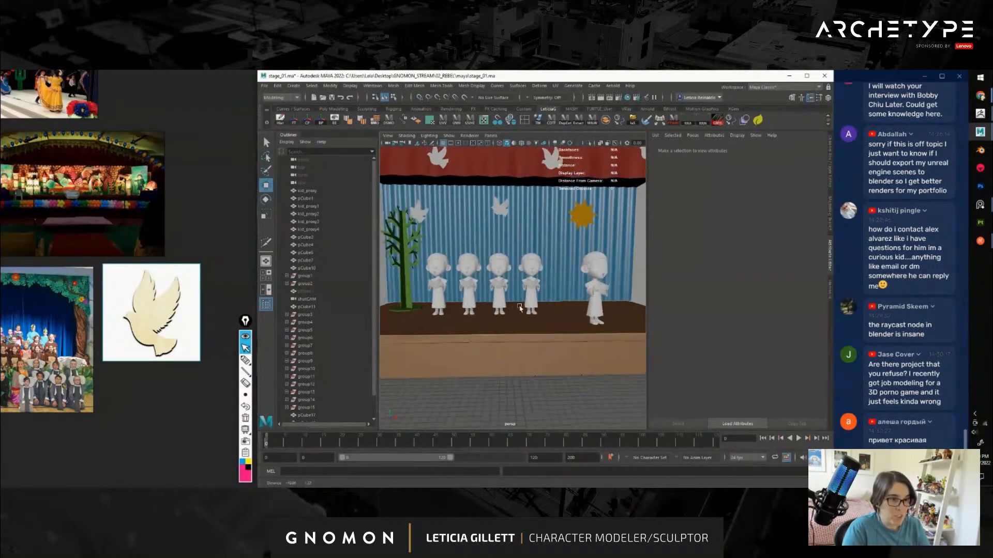
{"action": "right_click_drag", "start_coordinate": [561, 330], "coordinate": [564, 323], "text": "alt"}
{"action": "left_click_drag", "start_coordinate": [563, 324], "coordinate": [552, 253], "text": "alt"}
{"action": "left_click", "coordinate": [551, 251]}
{"action": "key", "text": "r"}
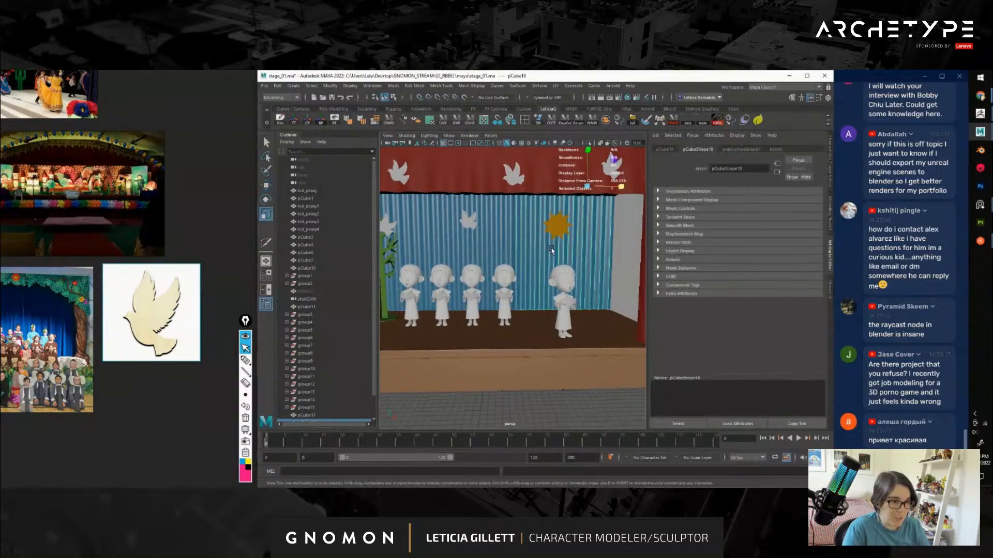
{"action": "left_click_drag", "start_coordinate": [619, 192], "coordinate": [625, 189]}
{"action": "key", "text": "w"}
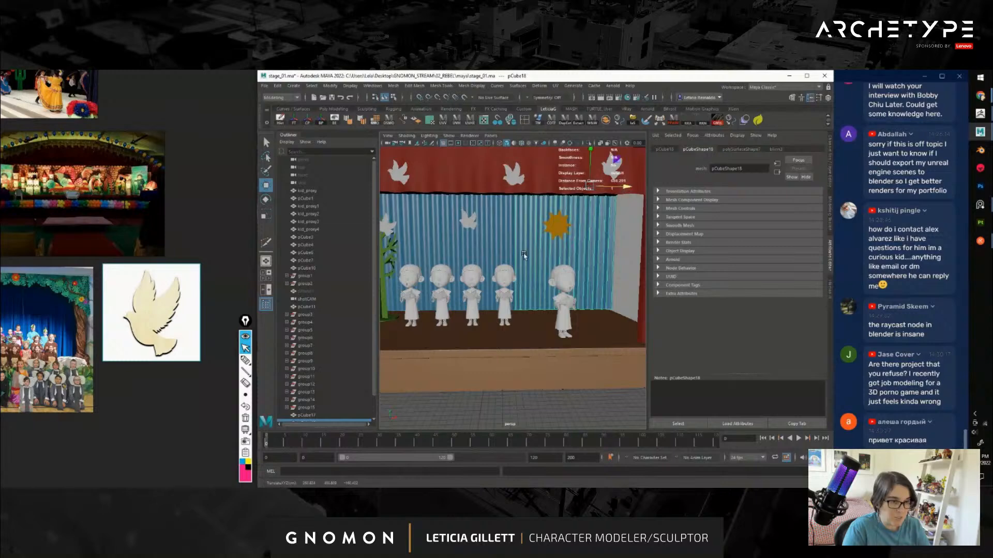
{"action": "scroll", "coordinate": [524, 256], "scroll_direction": "down", "scroll_amount": 5}
{"action": "left_click", "coordinate": [493, 220]}
{"action": "left_click_drag", "start_coordinate": [493, 219], "coordinate": [515, 320], "text": "alt"}
{"action": "scroll", "coordinate": [511, 304], "scroll_direction": "up", "scroll_amount": 3}
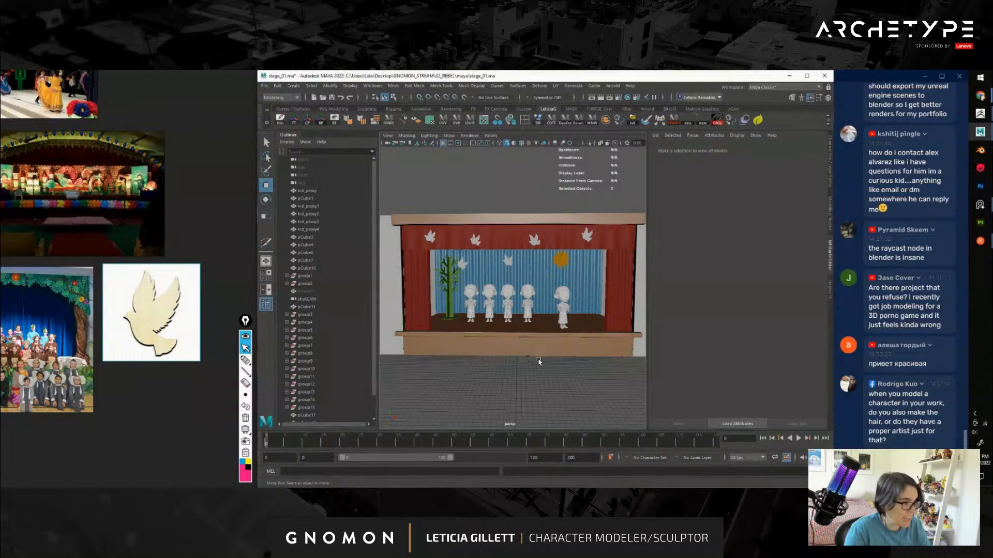
Select the blue backdrop curtain piece, shift its pivot sideways along the curtain's width, and deselect it
{"action": "scroll", "coordinate": [539, 361], "scroll_direction": "down", "scroll_amount": 3}
{"action": "left_click_drag", "start_coordinate": [539, 362], "coordinate": [594, 342], "text": "alt"}
{"action": "scroll", "coordinate": [584, 359], "scroll_direction": "down", "scroll_amount": 2}
{"action": "scroll", "coordinate": [519, 333], "scroll_direction": "up", "scroll_amount": 3}
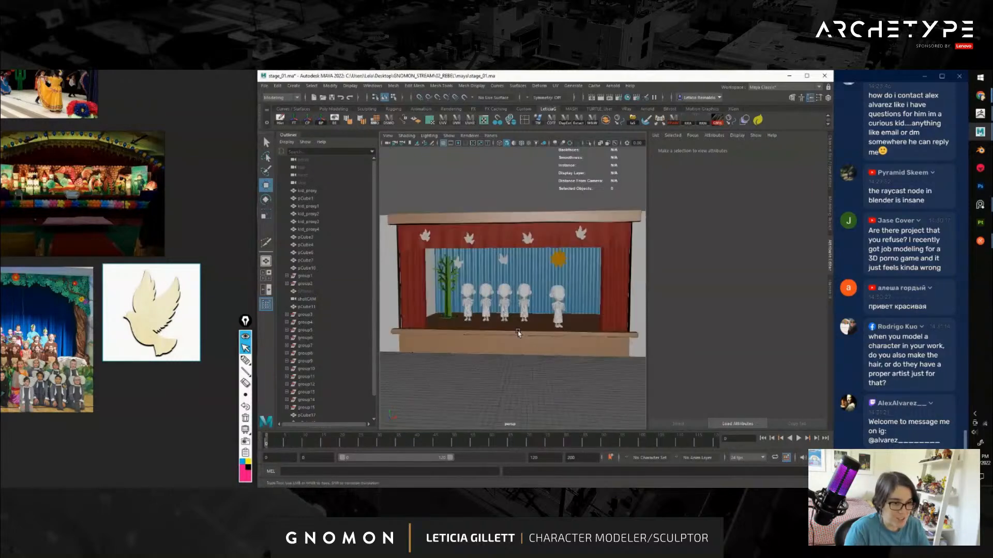
{"action": "scroll", "coordinate": [516, 334], "scroll_direction": "up", "scroll_amount": 3}
{"action": "left_click", "coordinate": [551, 315]}
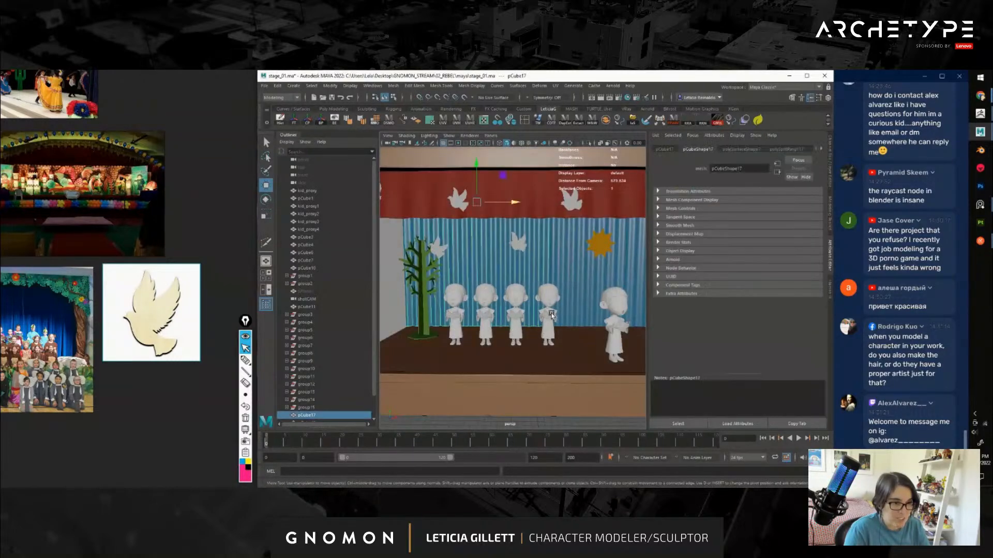
{"action": "scroll", "coordinate": [552, 315], "scroll_direction": "down", "scroll_amount": 4}
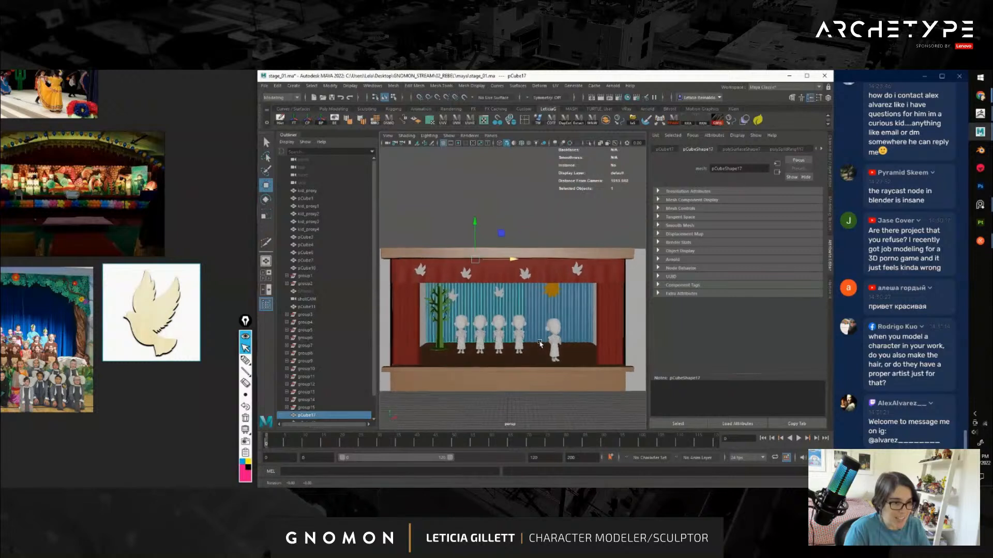
{"action": "left_click_drag", "start_coordinate": [539, 344], "coordinate": [542, 342], "text": "alt"}
{"action": "key", "text": "d"}
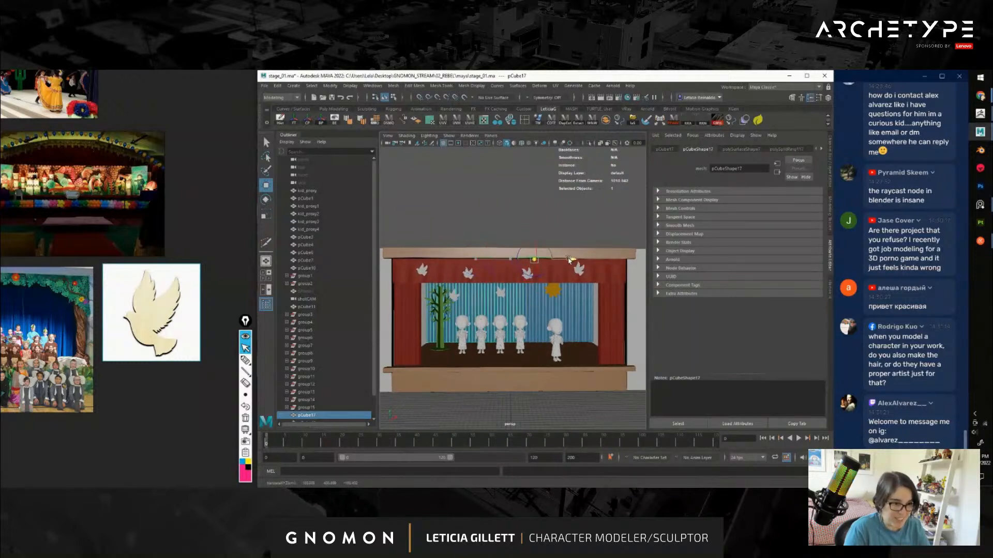
{"action": "left_click_drag", "start_coordinate": [568, 260], "coordinate": [557, 261]}
{"action": "key", "text": "r"}
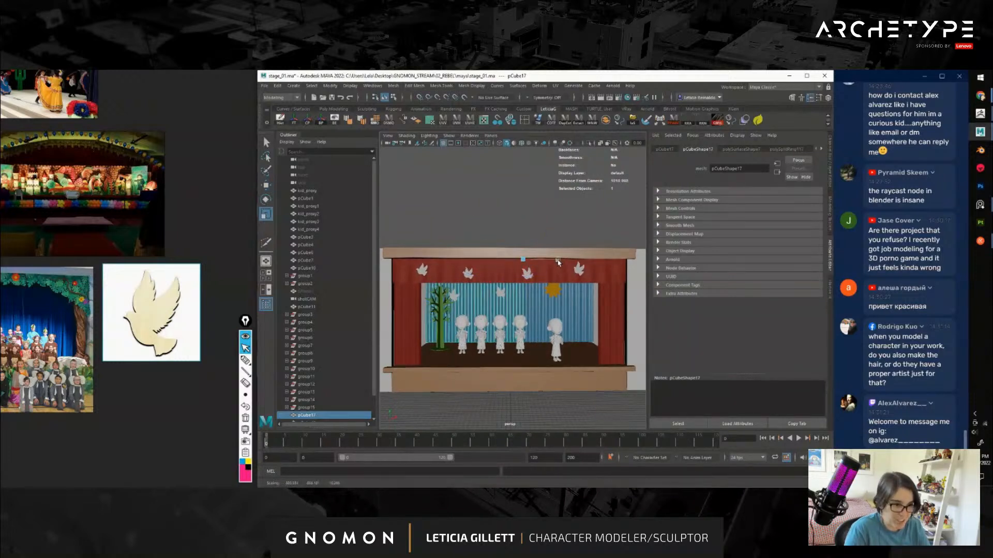
{"action": "left_click", "coordinate": [514, 232]}
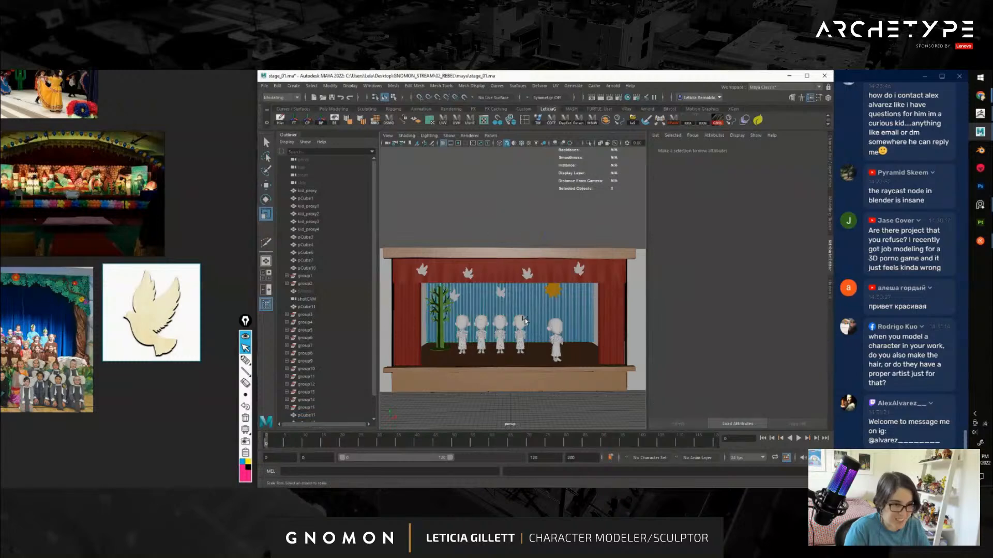
Reduce the specular color of the blue curtain's Blinn material to make it less shiny, and deselect the curtain
{"action": "left_click_drag", "start_coordinate": [525, 320], "coordinate": [561, 322], "text": "alt"}
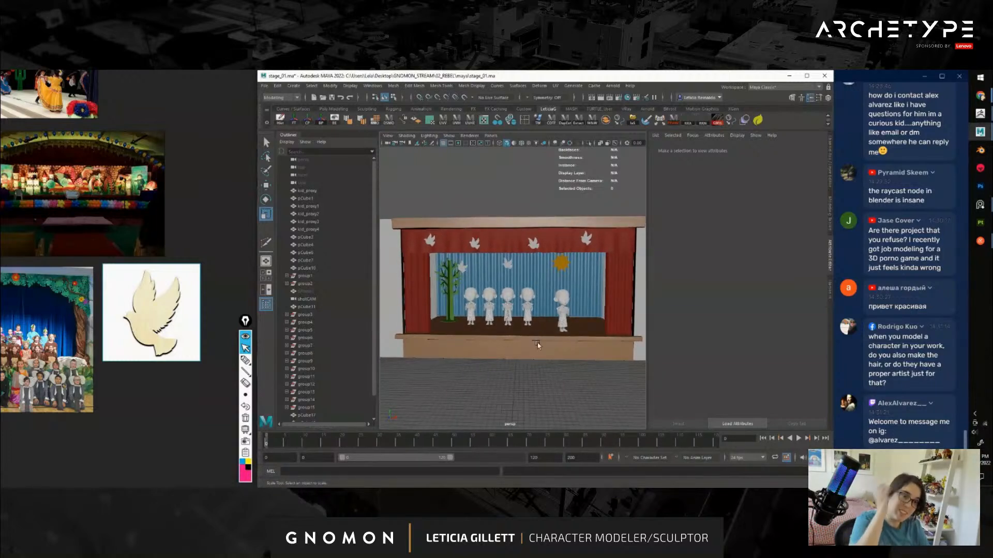
{"action": "left_click_drag", "start_coordinate": [536, 338], "coordinate": [511, 286], "text": "alt"}
{"action": "left_click", "coordinate": [510, 285]}
{"action": "right_click_drag", "start_coordinate": [510, 285], "coordinate": [517, 458]}
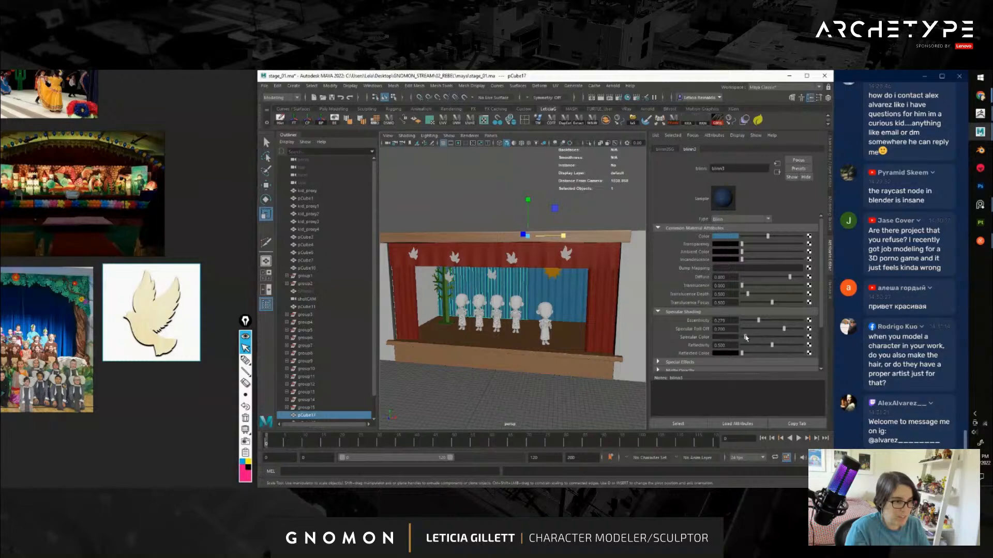
{"action": "left_click", "coordinate": [492, 200]}
{"action": "left_click_drag", "start_coordinate": [532, 305], "coordinate": [564, 304], "text": "alt"}
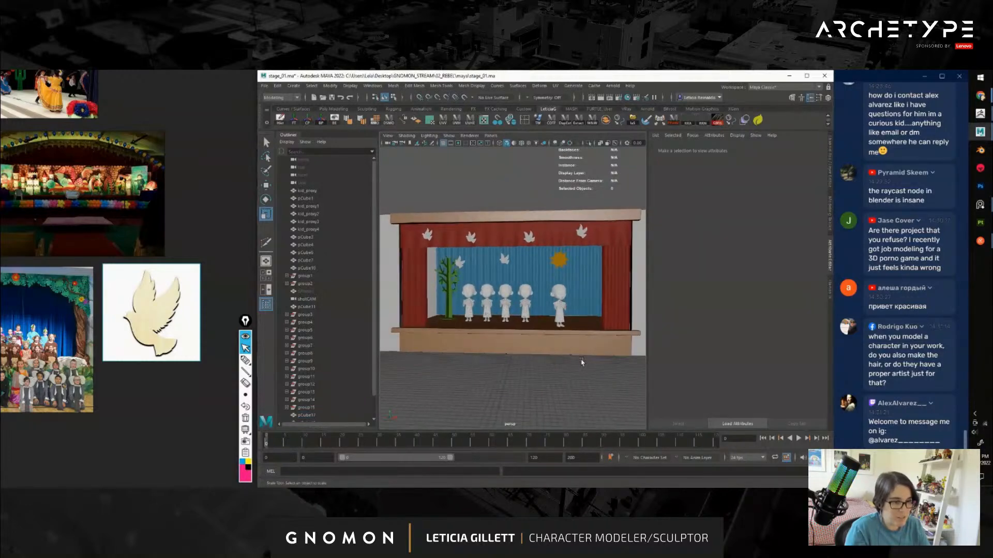
Examine the adjusted blue backdrop behind the children from close up and from far away
{"action": "scroll", "coordinate": [581, 363], "scroll_direction": "up", "scroll_amount": 5}
{"action": "left_click_drag", "start_coordinate": [581, 362], "coordinate": [560, 280], "text": "alt"}
{"action": "scroll", "coordinate": [578, 353], "scroll_direction": "down", "scroll_amount": 8}
{"action": "scroll", "coordinate": [605, 349], "scroll_direction": "up", "scroll_amount": 4}
{"action": "left_click", "coordinate": [549, 299]}
{"action": "left_click", "coordinate": [559, 230]}
{"action": "left_click_drag", "start_coordinate": [550, 329], "coordinate": [542, 291], "text": "alt"}
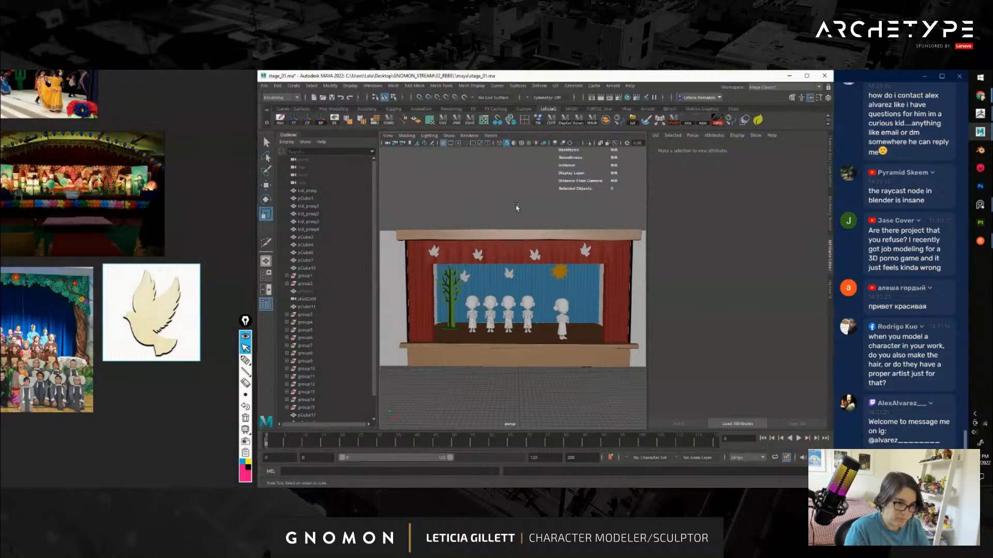
{"action": "scroll", "coordinate": [571, 312], "scroll_direction": "down", "scroll_amount": 6}
{"action": "mouse_move", "coordinate": [567, 326]}
{"action": "left_mouse_down", "text": "alt"}
{"action": "mouse_move", "coordinate": [538, 329]}
{"action": "mouse_move", "coordinate": [569, 327]}
{"action": "left_mouse_up", "text": "alt"}
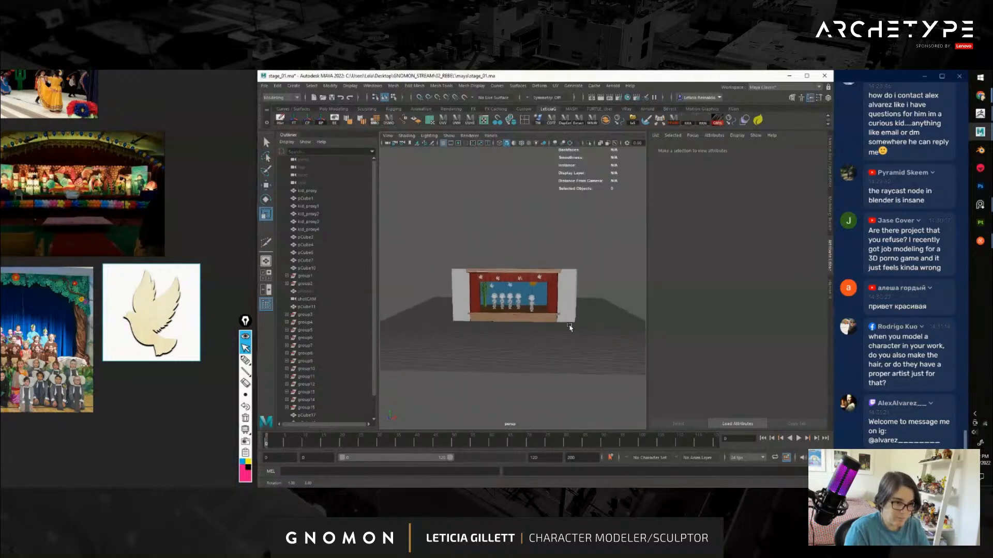
Select the red valance above the stage opening and adjust its width slightly
{"action": "scroll", "coordinate": [570, 328], "scroll_direction": "up", "scroll_amount": 8}
{"action": "left_click", "coordinate": [628, 233]}
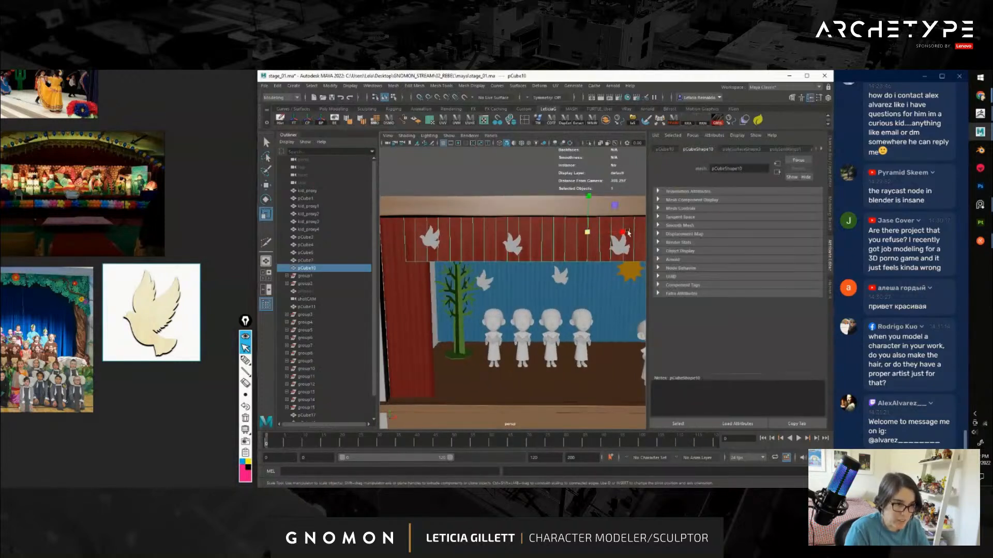
{"action": "left_click_drag", "start_coordinate": [627, 234], "coordinate": [622, 234]}
{"action": "scroll", "coordinate": [622, 234], "scroll_direction": "down", "scroll_amount": 5}
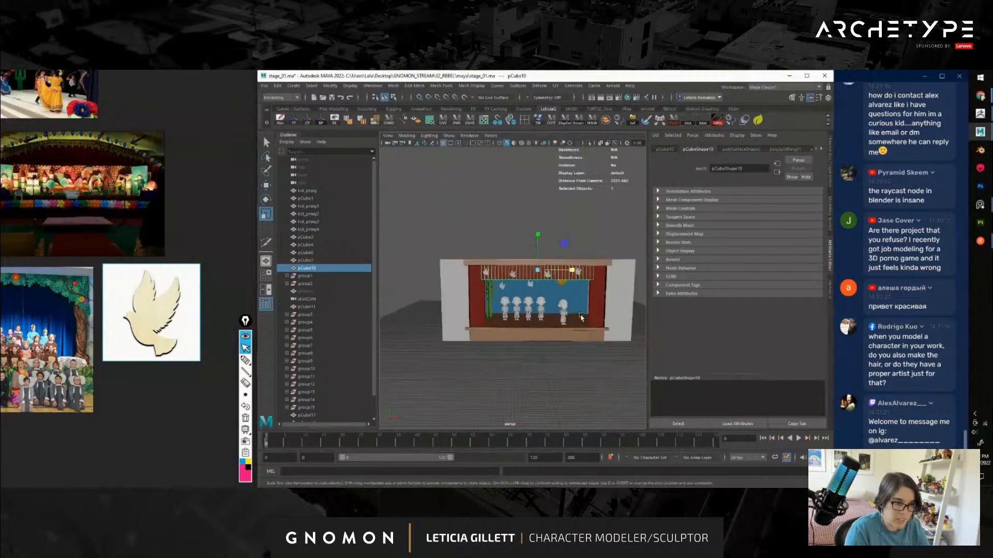
{"action": "scroll", "coordinate": [568, 243], "scroll_direction": "up", "scroll_amount": 2}
Try to shift the red valance sideways along the stage and undo the move
{"action": "key", "text": "w"}
{"action": "left_click_drag", "start_coordinate": [537, 246], "coordinate": [535, 246]}
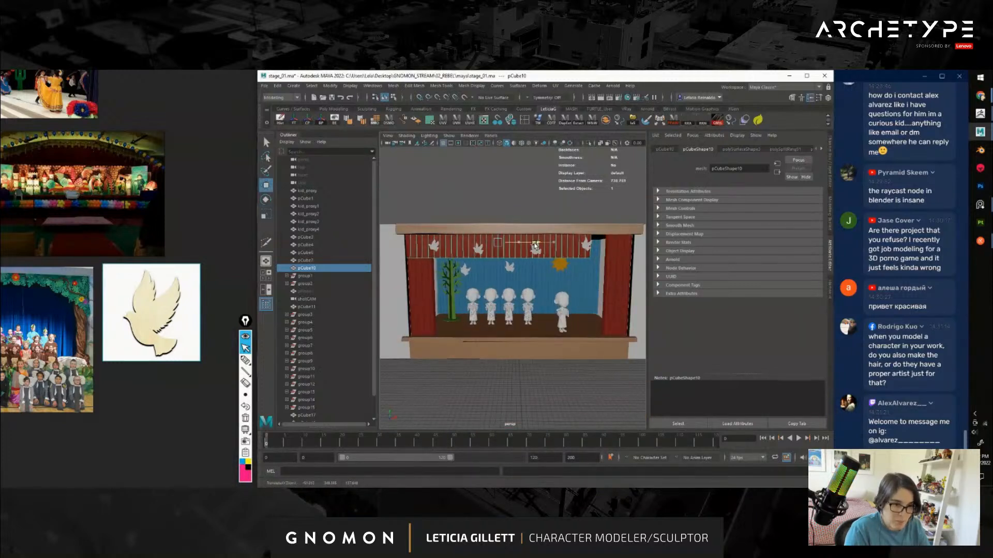
{"action": "key", "text": "ctrl+z"}
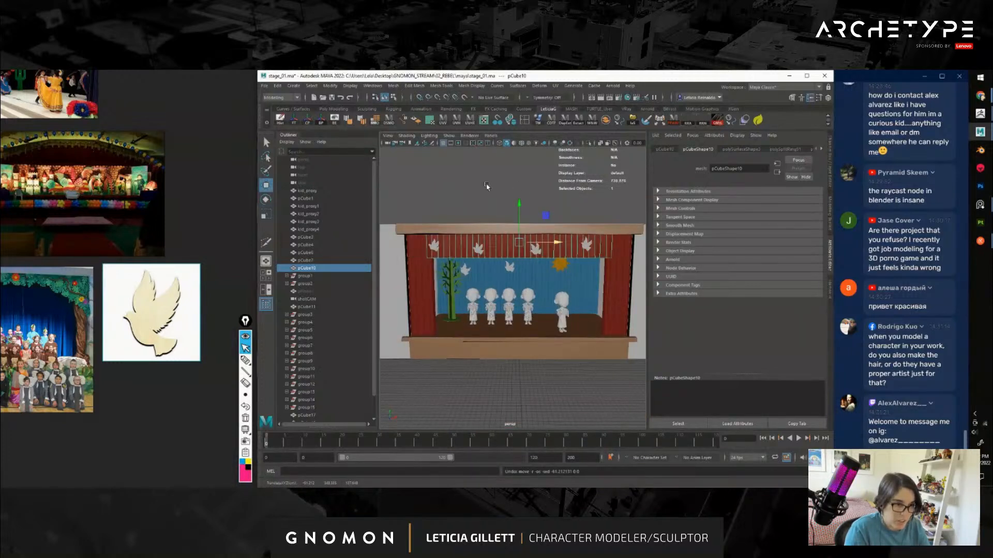
Widen the red valance slightly along the stage's width and deselect it
{"action": "mouse_move", "coordinate": [486, 187]}
{"action": "left_mouse_down", "text": "alt"}
{"action": "mouse_move", "coordinate": [478, 190]}
{"action": "mouse_move", "coordinate": [491, 187]}
{"action": "left_mouse_up", "text": "alt"}
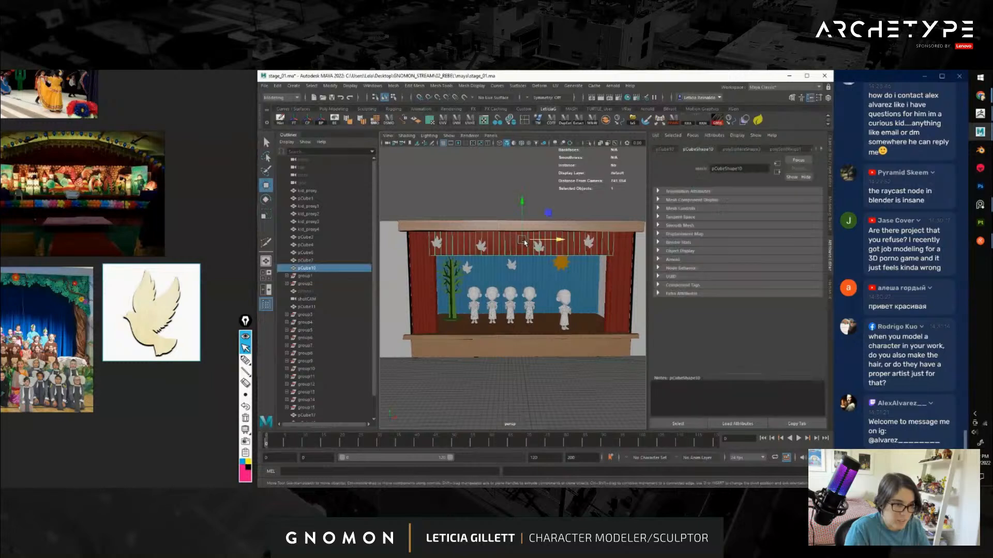
{"action": "key", "text": "r"}
{"action": "left_click_drag", "start_coordinate": [561, 240], "coordinate": [566, 240]}
{"action": "left_click", "coordinate": [469, 282]}
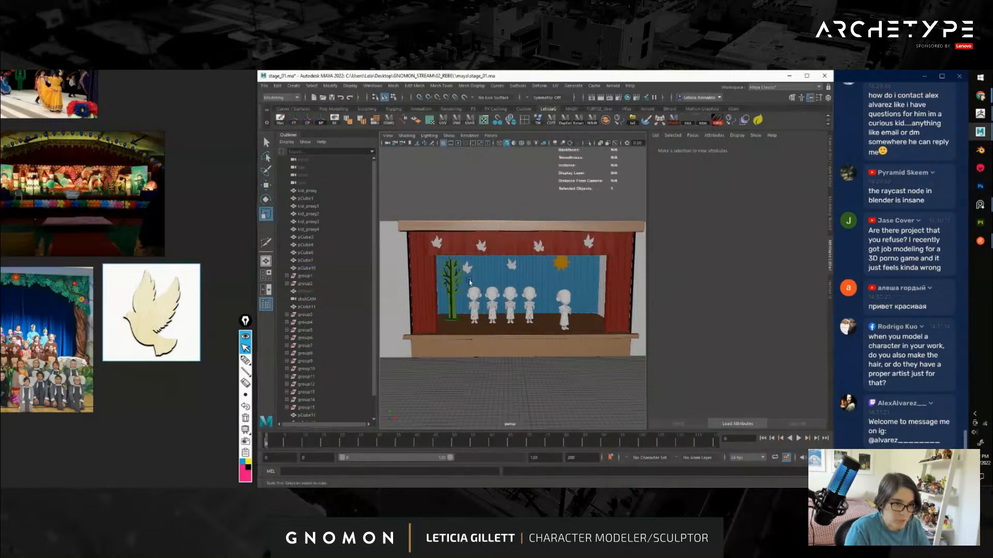
Examine the stage from the front and side, including the placement of the dove hanging near the tree
{"action": "scroll", "coordinate": [580, 335], "scroll_direction": "down", "scroll_amount": 6}
{"action": "left_click_drag", "start_coordinate": [579, 334], "coordinate": [546, 315], "text": "alt"}
{"action": "scroll", "coordinate": [522, 326], "scroll_direction": "up", "scroll_amount": 6}
{"action": "scroll", "coordinate": [543, 320], "scroll_direction": "down", "scroll_amount": 3}
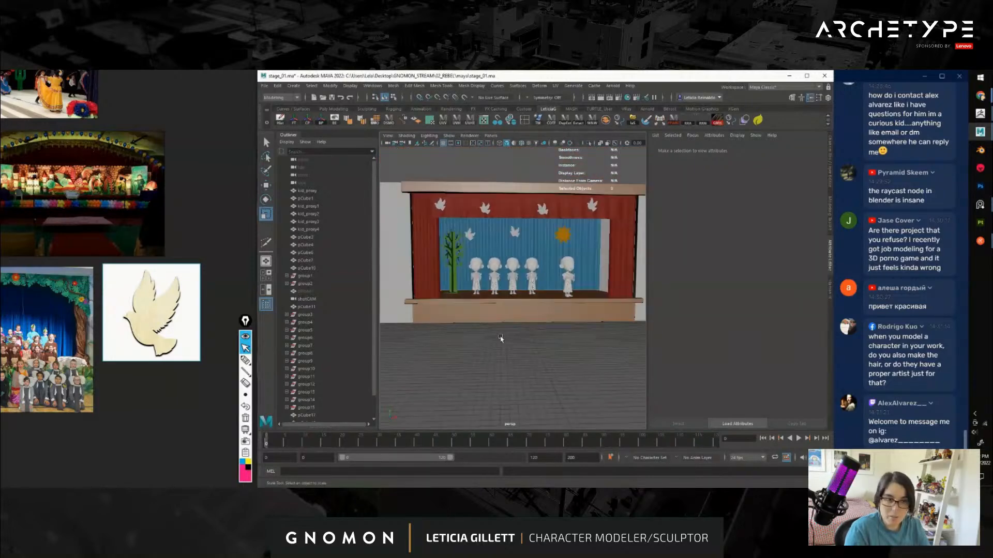
{"action": "left_click_drag", "start_coordinate": [500, 338], "coordinate": [501, 305], "text": "alt"}
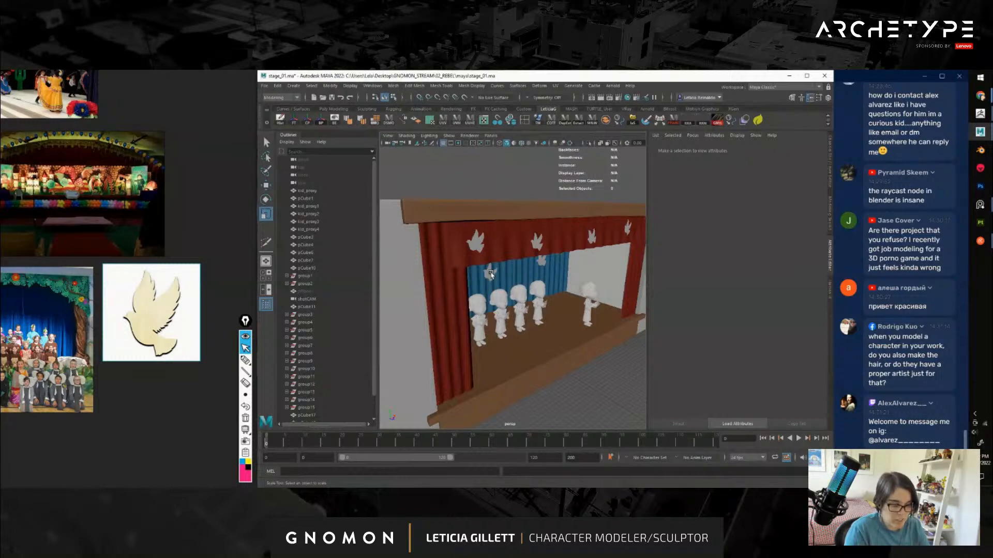
{"action": "left_click", "coordinate": [490, 274]}
{"action": "key", "text": "w"}
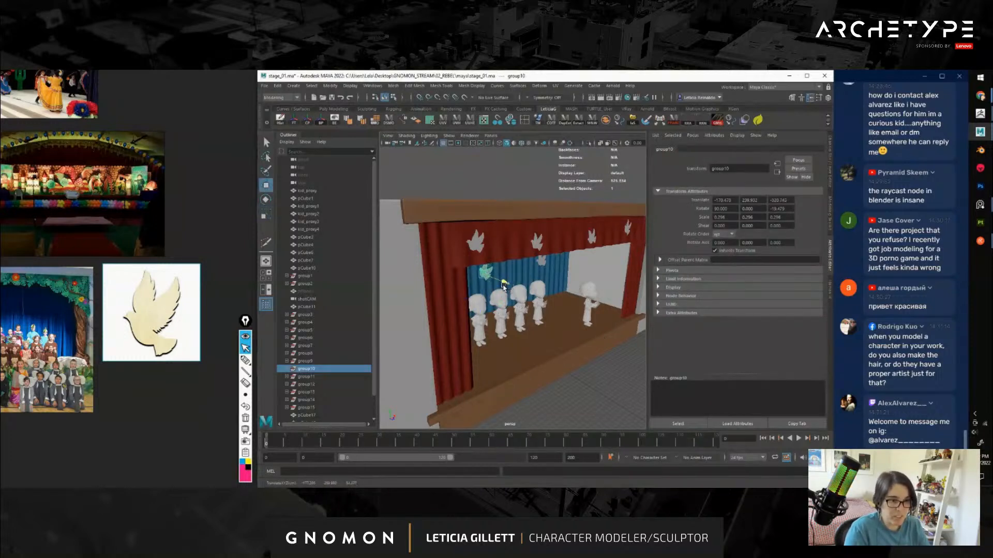
{"action": "left_click_drag", "start_coordinate": [500, 287], "coordinate": [509, 321], "text": "alt"}
{"action": "left_click", "coordinate": [529, 284]}
Frame the stage with nothing selected and save the stage_01.ma scene
{"action": "key", "text": "f"}
{"action": "scroll", "coordinate": [507, 320], "scroll_direction": "up", "scroll_amount": 8}
{"action": "key", "text": "q"}
{"action": "key", "text": "ctrl+s"}
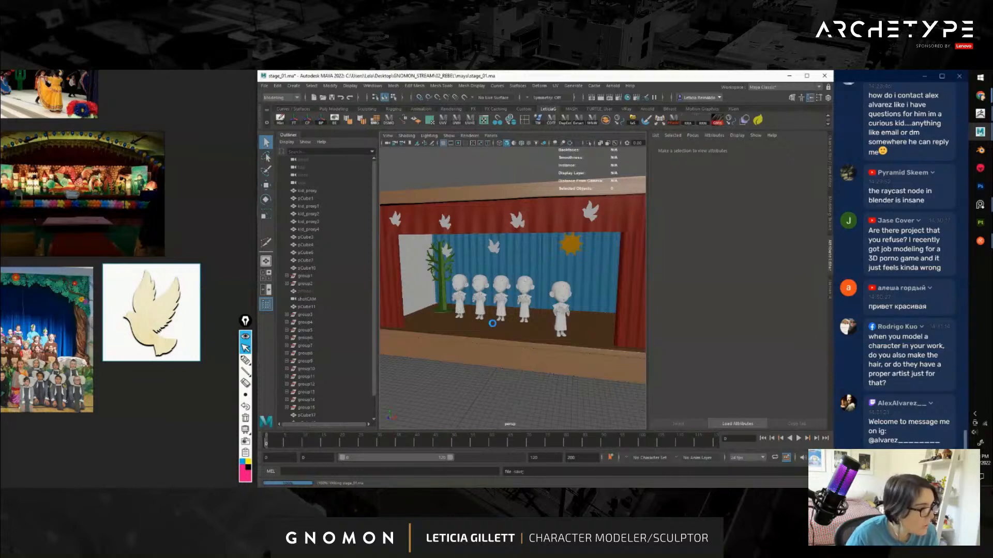
Examine the hair cap of the last child in the row up close from both sides
{"action": "key", "text": "w"}
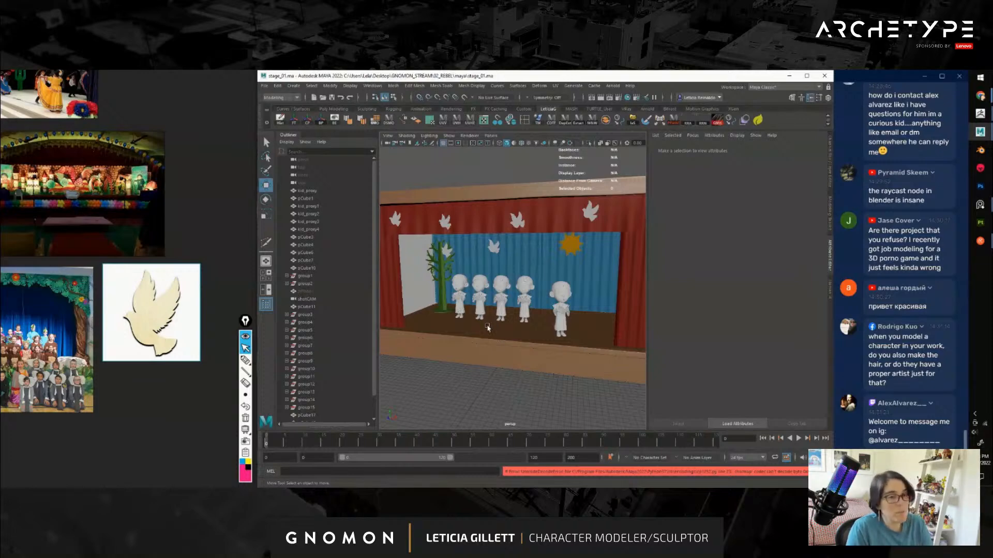
{"action": "right_click_drag", "start_coordinate": [485, 268], "coordinate": [512, 290], "text": "alt"}
{"action": "left_click", "coordinate": [563, 248]}
{"action": "left_click_drag", "start_coordinate": [615, 285], "coordinate": [595, 294], "text": "alt"}
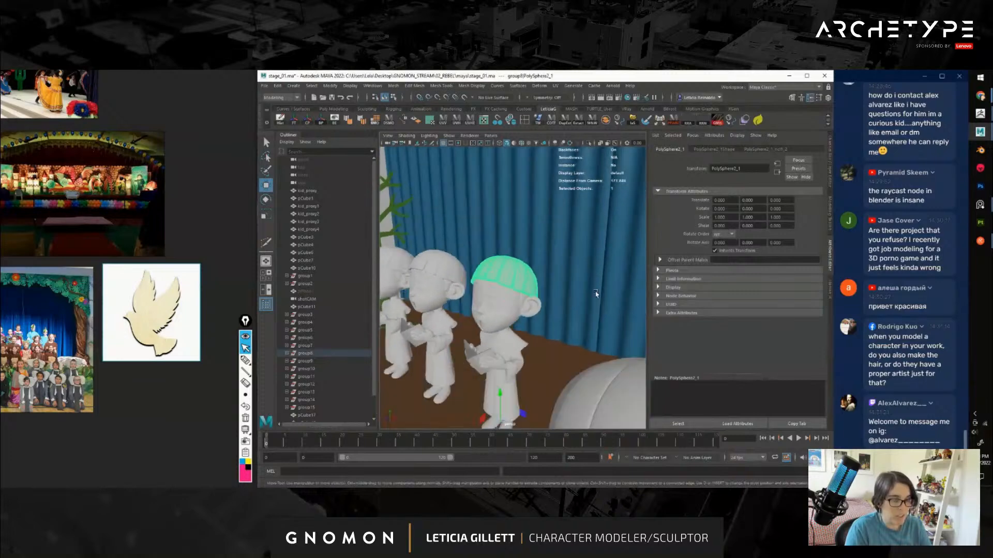
{"action": "right_click_drag", "start_coordinate": [418, 313], "coordinate": [531, 293], "text": "alt"}
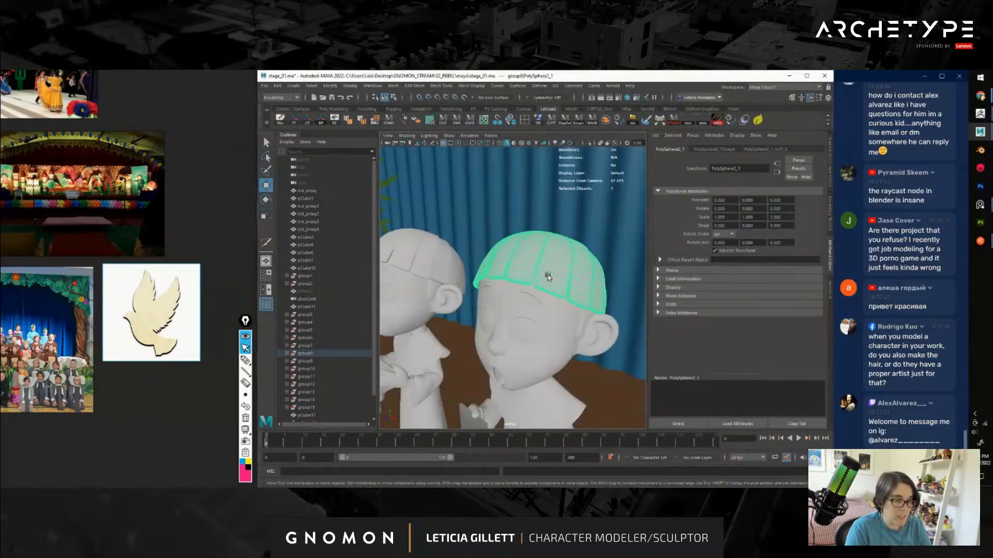
{"action": "left_click_drag", "start_coordinate": [548, 275], "coordinate": [614, 279], "text": "alt"}
{"action": "middle_click_drag", "start_coordinate": [614, 279], "coordinate": [489, 288], "text": "alt"}
{"action": "left_click_drag", "start_coordinate": [488, 289], "coordinate": [523, 290], "text": "alt"}
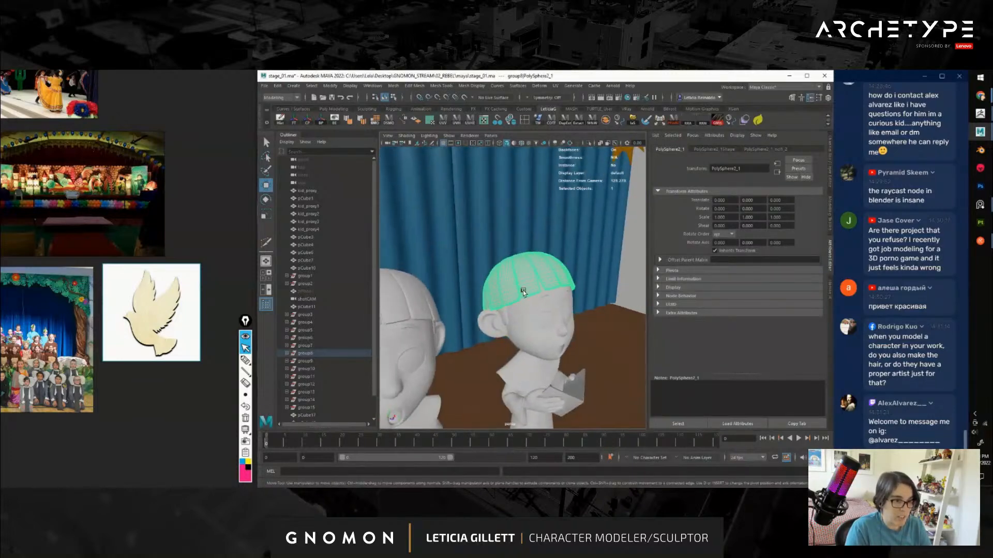
{"action": "right_click_drag", "start_coordinate": [523, 290], "coordinate": [567, 313], "text": "alt"}
{"action": "left_click", "coordinate": [479, 175]}
{"action": "left_click_drag", "start_coordinate": [480, 175], "coordinate": [517, 248], "text": "alt"}
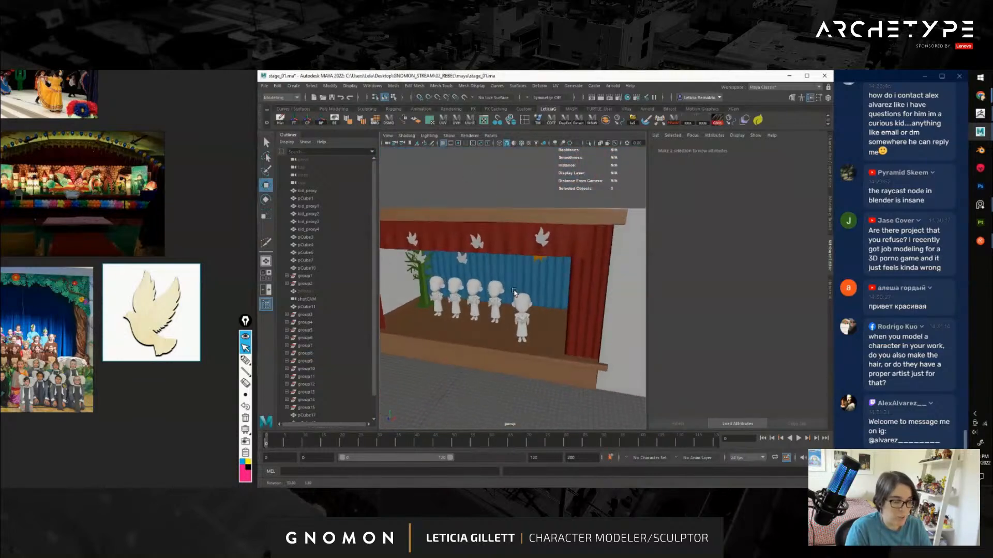
Review the whole stage composition from an angle, up close, and from the front
{"action": "right_click_drag", "start_coordinate": [517, 248], "coordinate": [489, 203], "text": "alt"}
{"action": "left_click", "coordinate": [542, 331]}
{"action": "left_click", "coordinate": [489, 203]}
{"action": "left_click_drag", "start_coordinate": [489, 203], "coordinate": [560, 336], "text": "alt"}
{"action": "mouse_move", "coordinate": [558, 339]}
{"action": "right_mouse_down", "text": "alt"}
{"action": "mouse_move", "coordinate": [534, 336]}
{"action": "mouse_move", "coordinate": [574, 344]}
{"action": "right_mouse_up", "text": "alt"}
{"action": "mouse_move", "coordinate": [574, 344]}
{"action": "left_mouse_down", "text": "alt"}
{"action": "mouse_move", "coordinate": [613, 352]}
{"action": "mouse_move", "coordinate": [590, 345]}
{"action": "left_mouse_up", "text": "alt"}
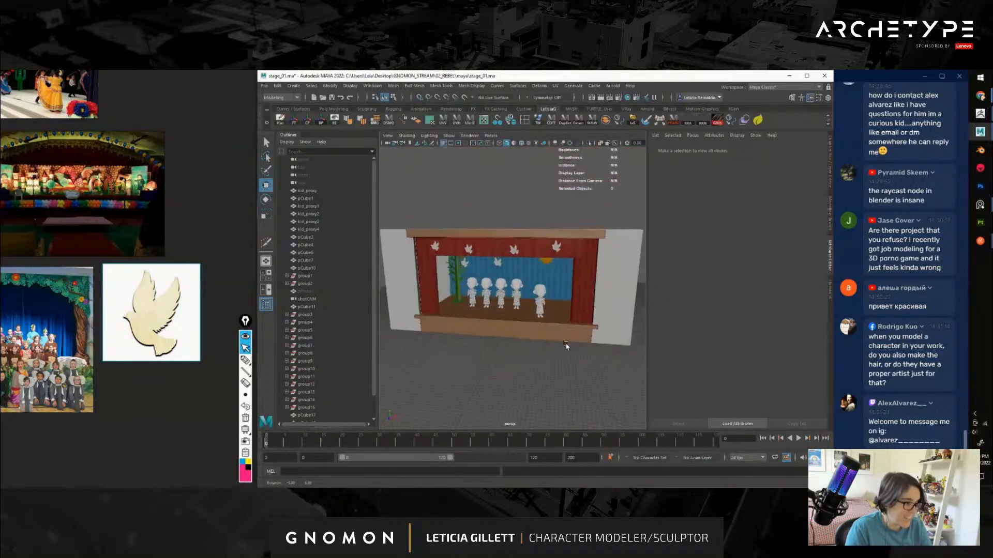
{"action": "right_click_drag", "start_coordinate": [590, 345], "coordinate": [562, 327], "text": "alt"}
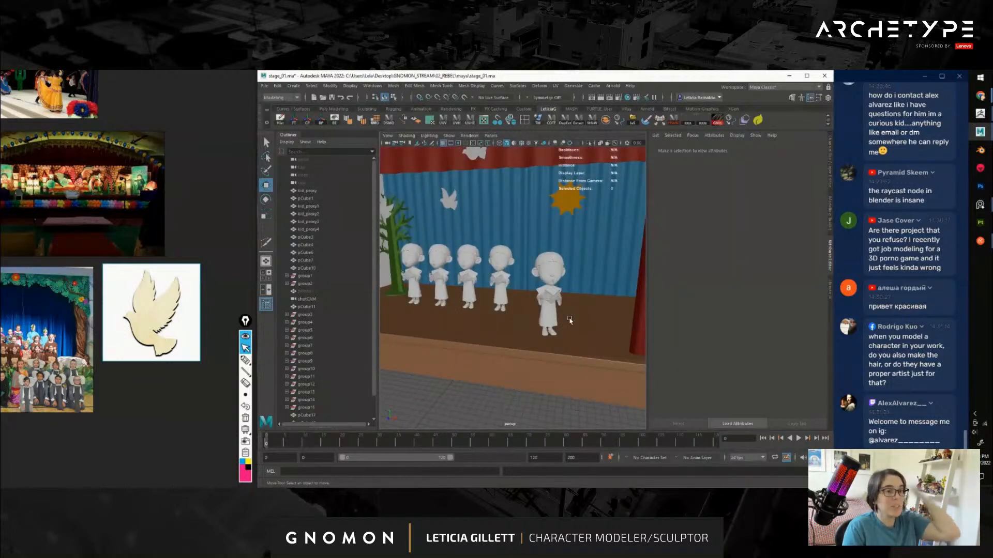
{"action": "scroll", "coordinate": [520, 315], "scroll_direction": "down", "scroll_amount": 10}
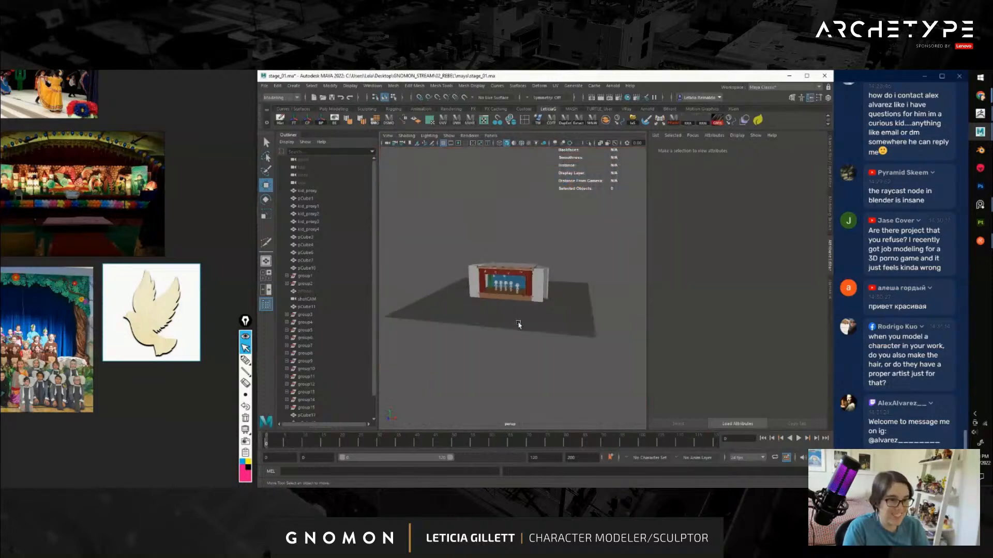
{"action": "scroll", "coordinate": [517, 331], "scroll_direction": "up", "scroll_amount": 8}
{"action": "left_click_drag", "start_coordinate": [507, 343], "coordinate": [523, 341], "text": "alt"}
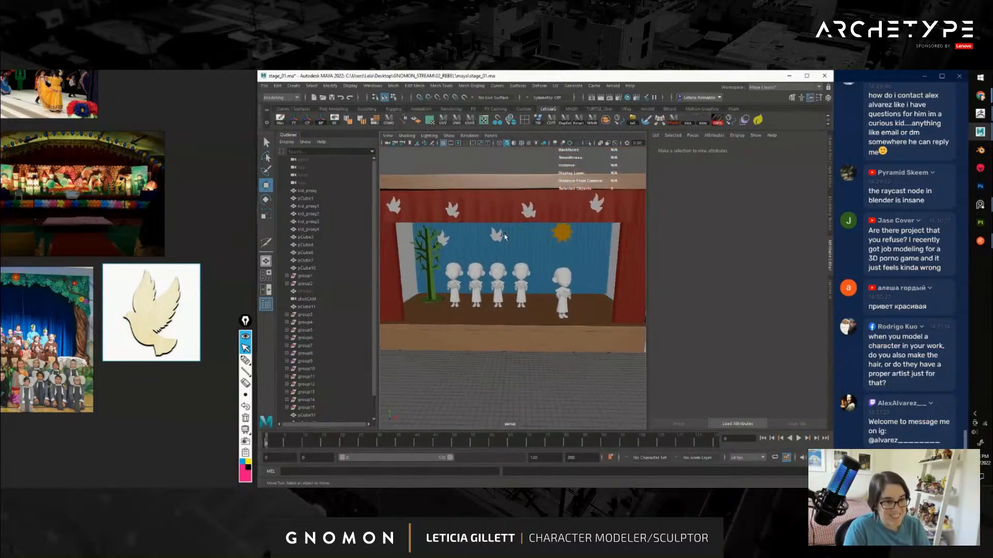
Duplicate the dove hanging in the middle of the blue backdrop, mirror the copy, and place it beside the sun
{"action": "left_click", "coordinate": [501, 236]}
{"action": "left_click_drag", "start_coordinate": [523, 280], "coordinate": [531, 273], "text": "alt"}
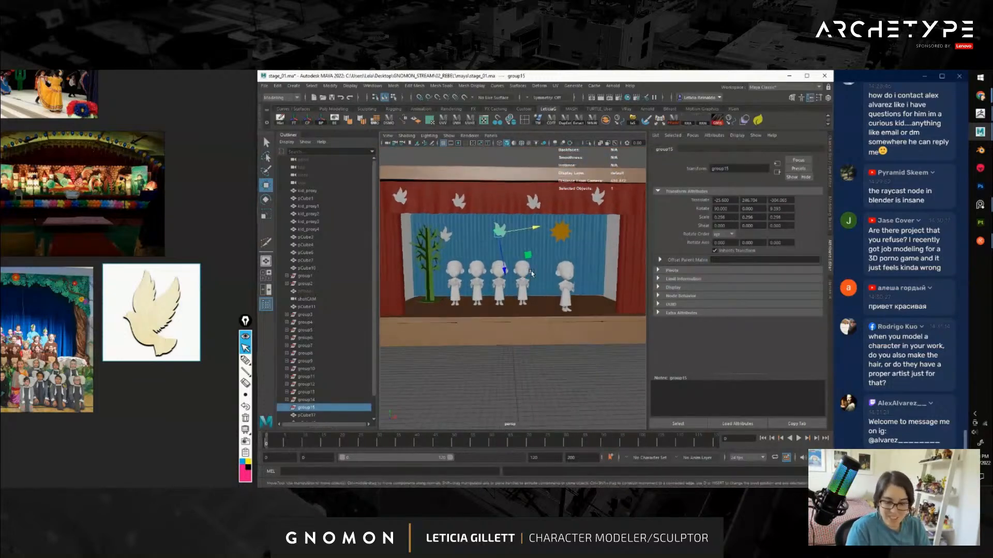
{"action": "key", "text": "ctrl+d"}
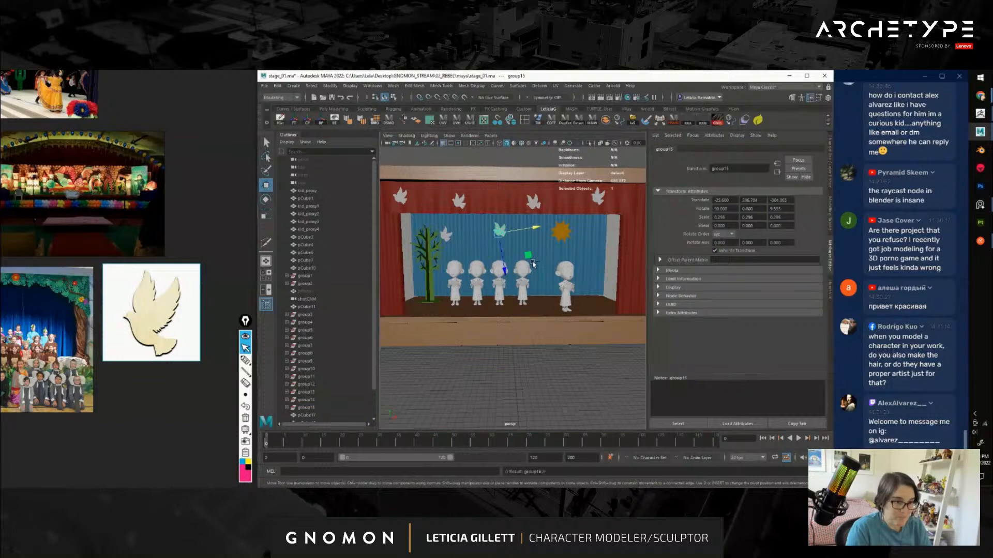
{"action": "left_click_drag", "start_coordinate": [538, 227], "coordinate": [566, 299]}
{"action": "right_click_drag", "start_coordinate": [566, 299], "coordinate": [642, 260], "text": "alt"}
{"action": "left_click_drag", "start_coordinate": [538, 257], "coordinate": [551, 251]}
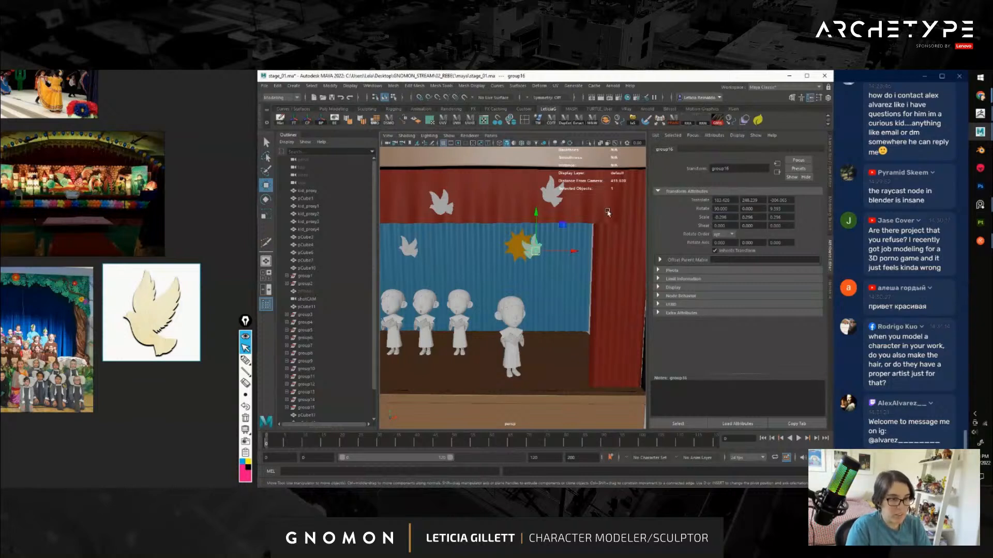
Rotate the dove copy beside the sun slightly, nudge it into place, and deselect it
{"action": "key", "text": "e"}
{"action": "left_click_drag", "start_coordinate": [556, 233], "coordinate": [598, 253]}
{"action": "key", "text": "w"}
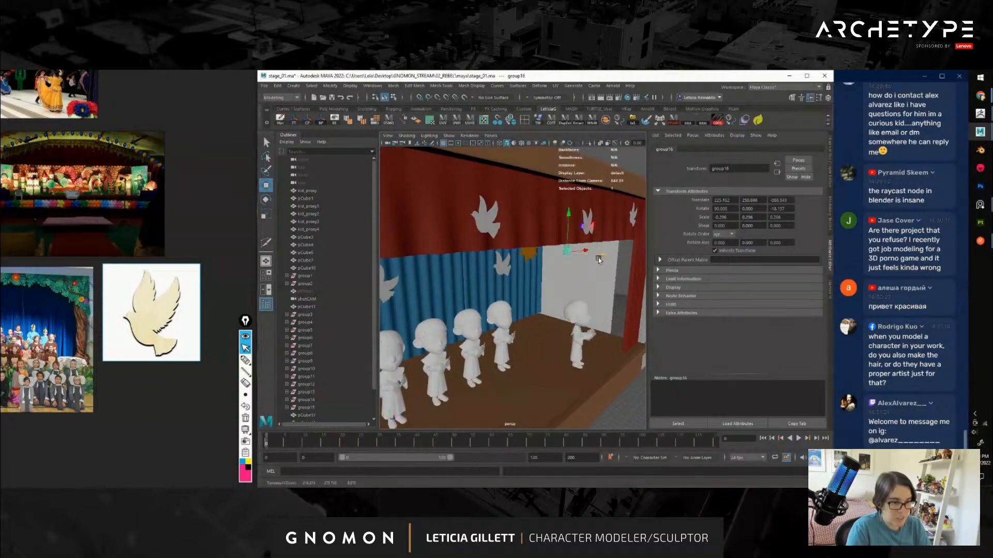
{"action": "right_click_drag", "start_coordinate": [599, 259], "coordinate": [553, 290], "text": "alt"}
{"action": "left_click_drag", "start_coordinate": [553, 289], "coordinate": [545, 270], "text": "alt"}
{"action": "left_click", "coordinate": [528, 223]}
{"action": "middle_click_drag", "start_coordinate": [465, 272], "coordinate": [474, 275], "text": "alt"}
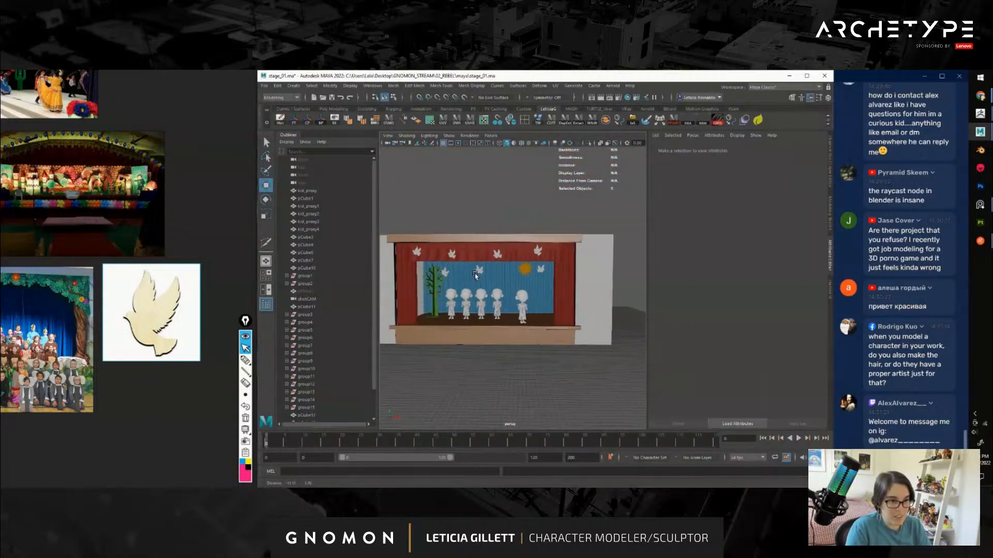
Lower the dove beside the sun on the blue backdrop and deselect it
{"action": "right_click_drag", "start_coordinate": [475, 275], "coordinate": [505, 283], "text": "alt"}
{"action": "left_click_drag", "start_coordinate": [509, 288], "coordinate": [520, 280], "text": "alt"}
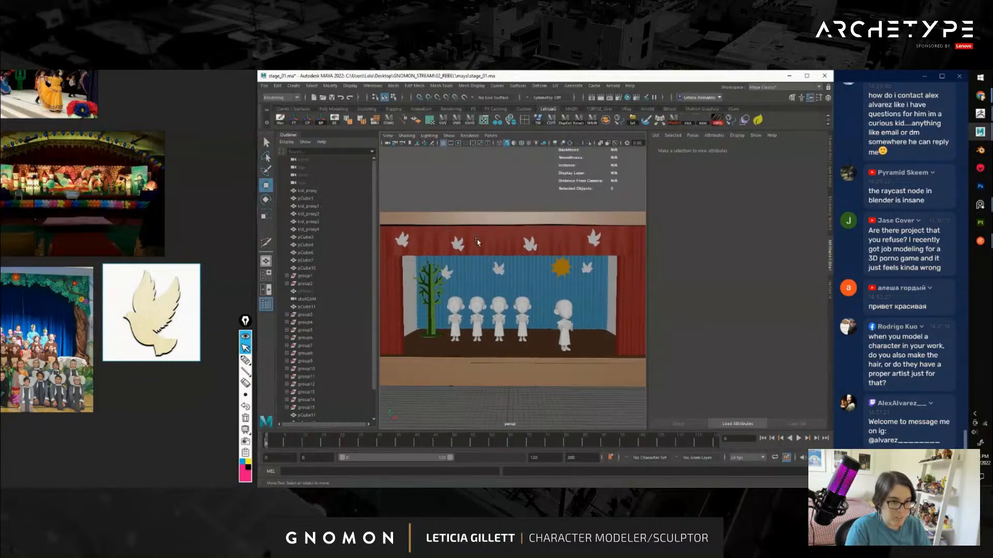
{"action": "middle_click_drag", "start_coordinate": [519, 312], "coordinate": [530, 310], "text": "alt"}
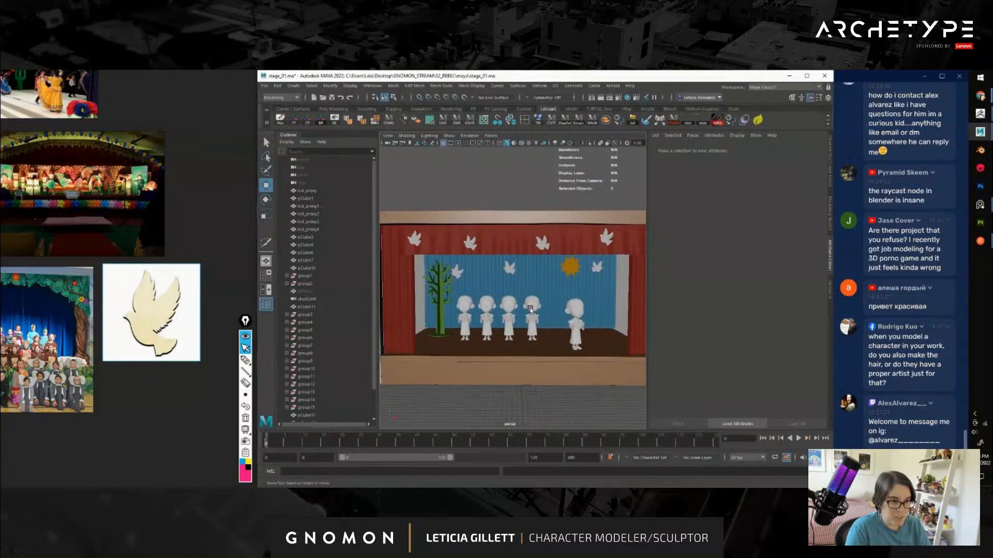
{"action": "left_click", "coordinate": [599, 269]}
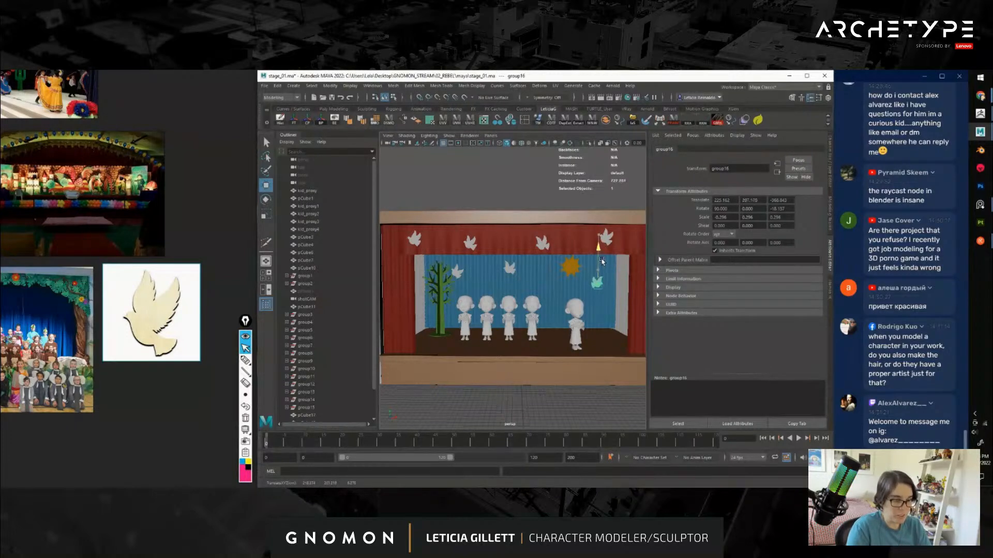
{"action": "left_click", "coordinate": [511, 207]}
Check the whole stage from an angle and save the scene
{"action": "scroll", "coordinate": [511, 227], "scroll_direction": "down", "scroll_amount": 6}
{"action": "left_click_drag", "start_coordinate": [492, 302], "coordinate": [521, 316], "text": "alt"}
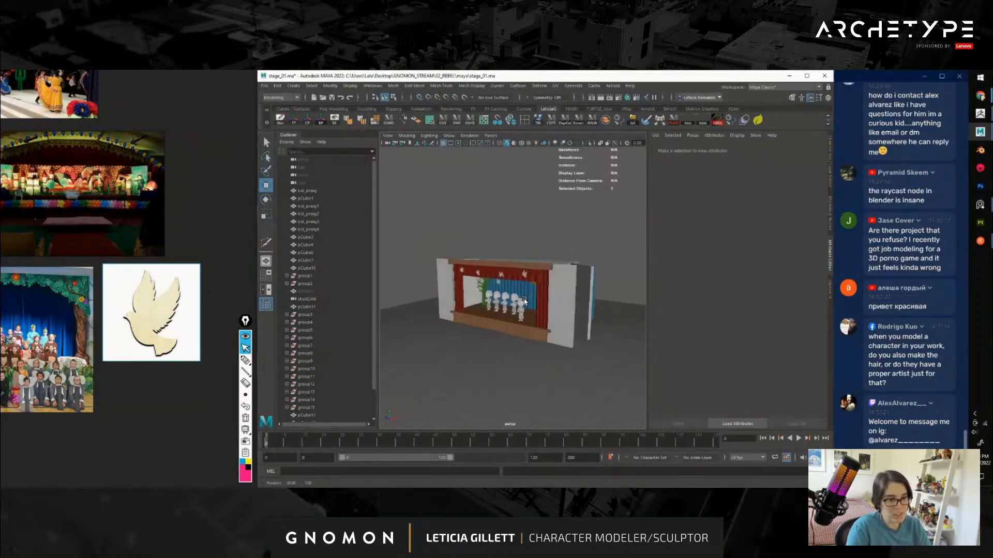
{"action": "scroll", "coordinate": [523, 323], "scroll_direction": "up", "scroll_amount": 7}
{"action": "key", "text": "q"}
{"action": "key", "text": "ctrl+s"}
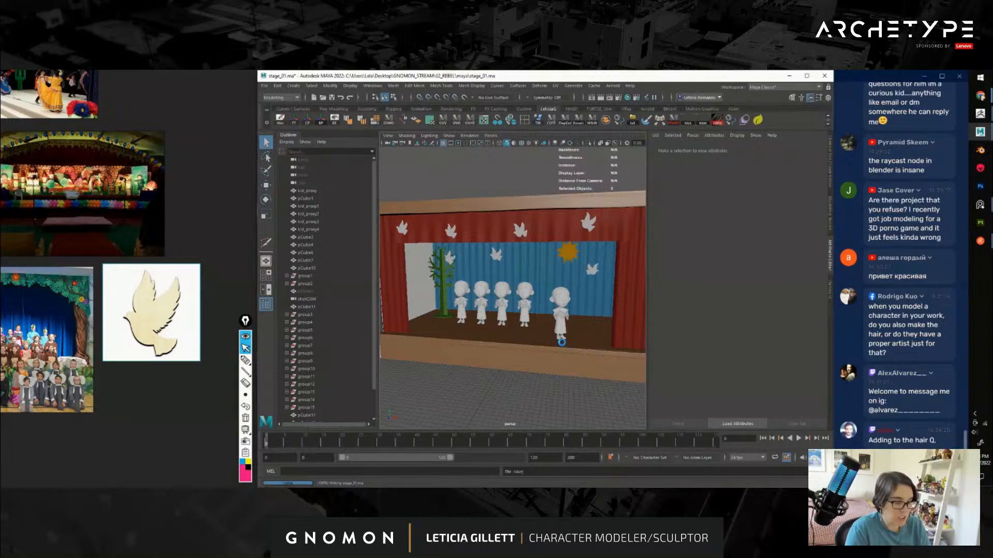
{"action": "key", "text": "w"}
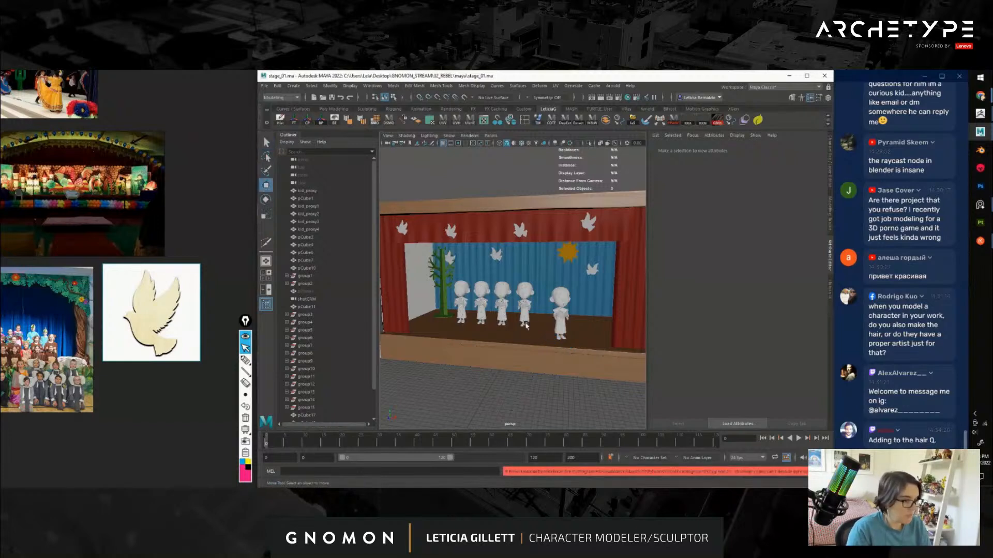
Compare the stage with the reference board's photos of decorated school stages, auditorium seating, and red-curtained stages
{"action": "scroll", "coordinate": [525, 305], "scroll_direction": "down", "scroll_amount": 6}
{"action": "mouse_move", "coordinate": [532, 318]}
{"action": "left_mouse_down", "text": "alt"}
{"action": "mouse_move", "coordinate": [613, 332]}
{"action": "mouse_move", "coordinate": [544, 344]}
{"action": "mouse_move", "coordinate": [536, 323]}
{"action": "left_mouse_up", "text": "alt"}
{"action": "scroll", "coordinate": [527, 324], "scroll_direction": "up", "scroll_amount": 5}
{"action": "mouse_move", "coordinate": [513, 326]}
{"action": "left_mouse_down", "text": "alt"}
{"action": "mouse_move", "coordinate": [522, 323]}
{"action": "mouse_move", "coordinate": [507, 311]}
{"action": "mouse_move", "coordinate": [552, 328]}
{"action": "mouse_move", "coordinate": [513, 323]}
{"action": "left_mouse_up", "text": "alt"}
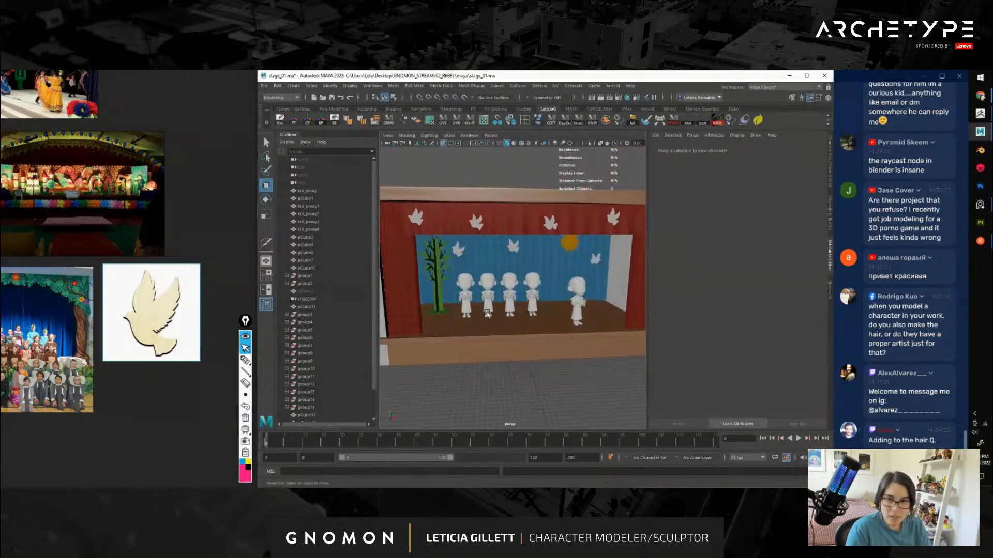
{"action": "scroll", "coordinate": [168, 314], "scroll_direction": "down", "scroll_amount": 3}
{"action": "middle_click_drag", "start_coordinate": [31, 316], "coordinate": [155, 318]}
{"action": "scroll", "coordinate": [149, 319], "scroll_direction": "up", "scroll_amount": 4}
{"action": "scroll", "coordinate": [145, 276], "scroll_direction": "up", "scroll_amount": 3}
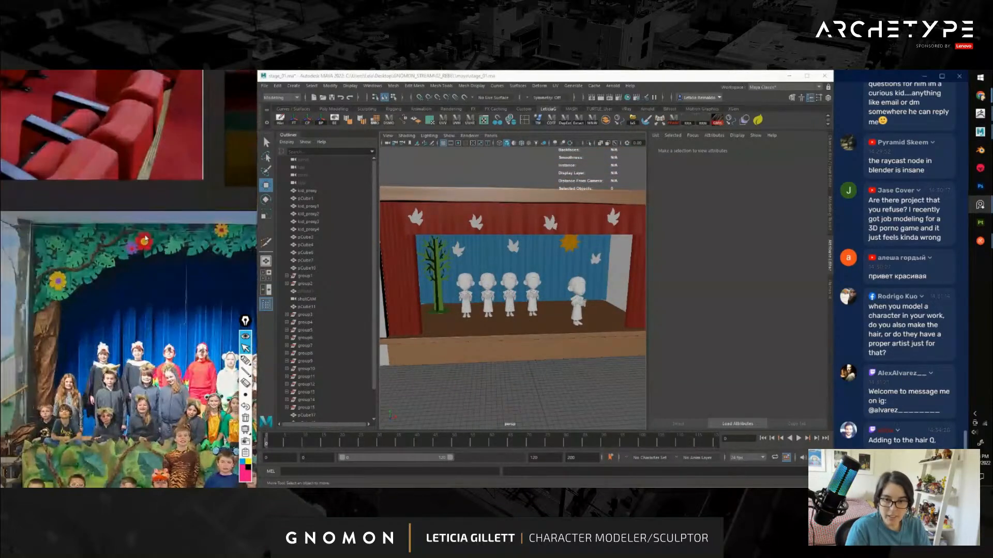
{"action": "scroll", "coordinate": [138, 339], "scroll_direction": "down", "scroll_amount": 3}
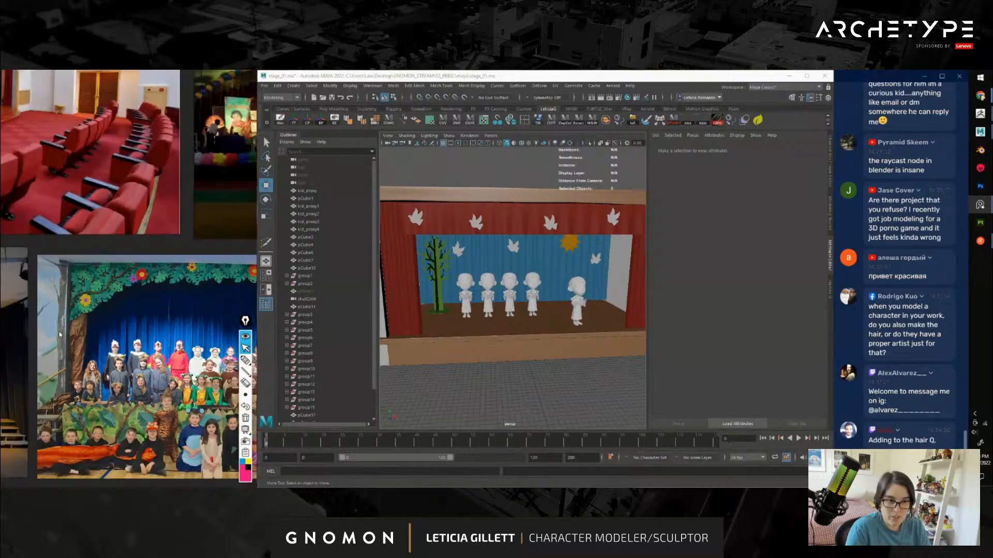
{"action": "middle_click_drag", "start_coordinate": [36, 334], "coordinate": [253, 325]}
{"action": "middle_click_drag", "start_coordinate": [124, 323], "coordinate": [283, 299]}
{"action": "middle_click_drag", "start_coordinate": [57, 313], "coordinate": [243, 300]}
{"action": "scroll", "coordinate": [100, 302], "scroll_direction": "down", "scroll_amount": 5}
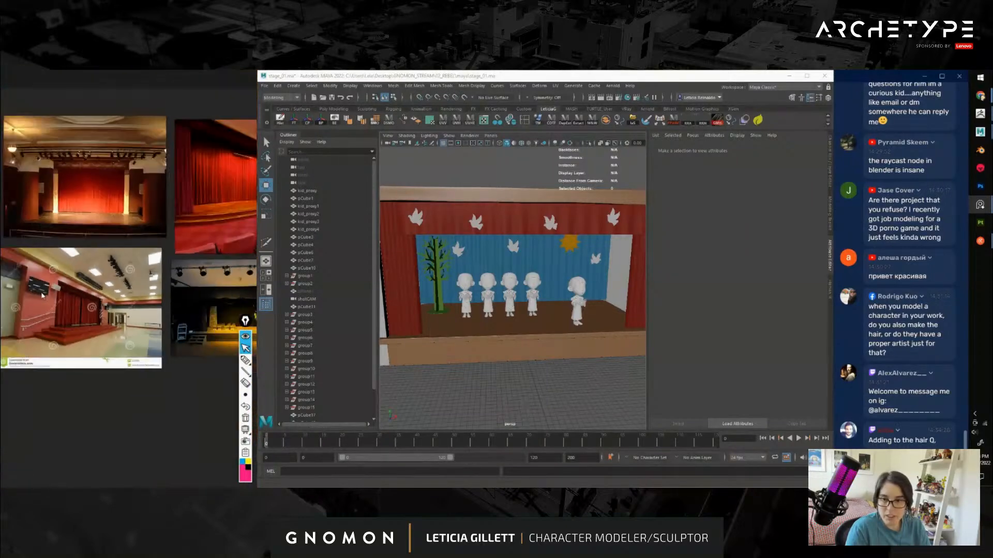
{"action": "middle_click_drag", "start_coordinate": [31, 282], "coordinate": [250, 298]}
{"action": "scroll", "coordinate": [175, 299], "scroll_direction": "up", "scroll_amount": 2}
{"action": "middle_click_drag", "start_coordinate": [89, 285], "coordinate": [50, 315]}
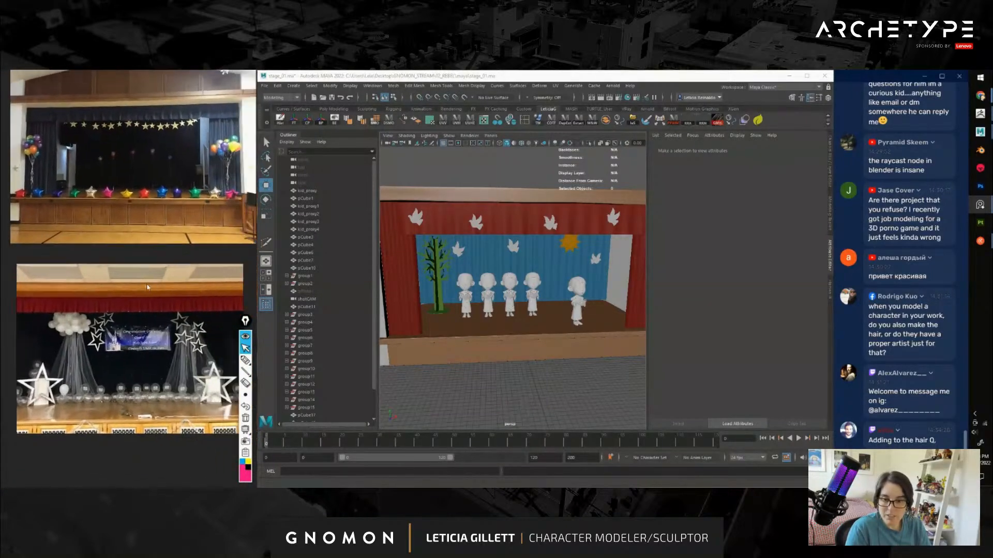
{"action": "middle_click_drag", "start_coordinate": [237, 302], "coordinate": [15, 305]}
{"action": "middle_click_drag", "start_coordinate": [205, 297], "coordinate": [34, 308]}
Create a polygon cylinder and move it out onto the floor in front of the stage
{"action": "left_click", "coordinate": [553, 392]}
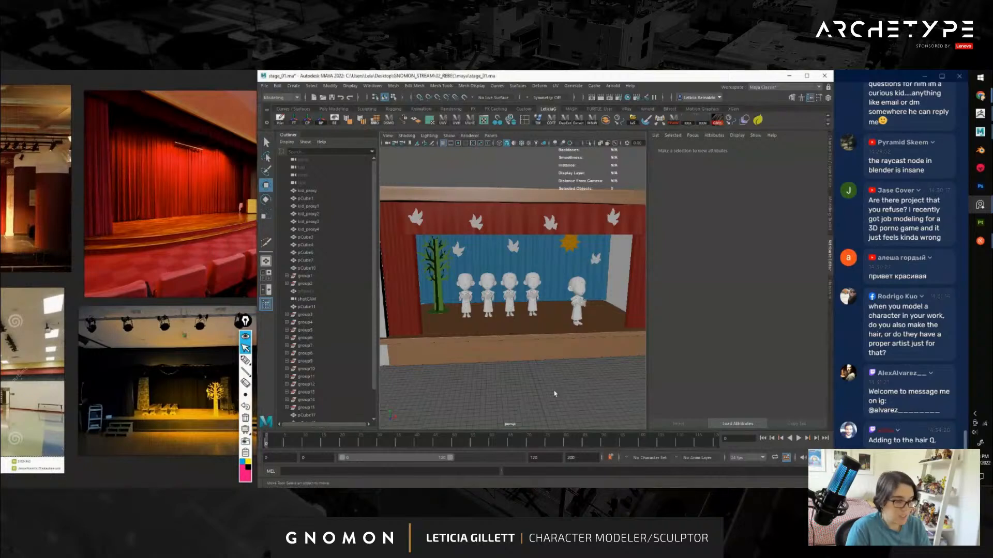
{"action": "right_click_drag", "start_coordinate": [554, 392], "coordinate": [519, 357], "text": "alt"}
{"action": "left_click_drag", "start_coordinate": [518, 357], "coordinate": [554, 373], "text": "alt"}
{"action": "right_click_drag", "start_coordinate": [553, 372], "coordinate": [565, 379], "text": "alt"}
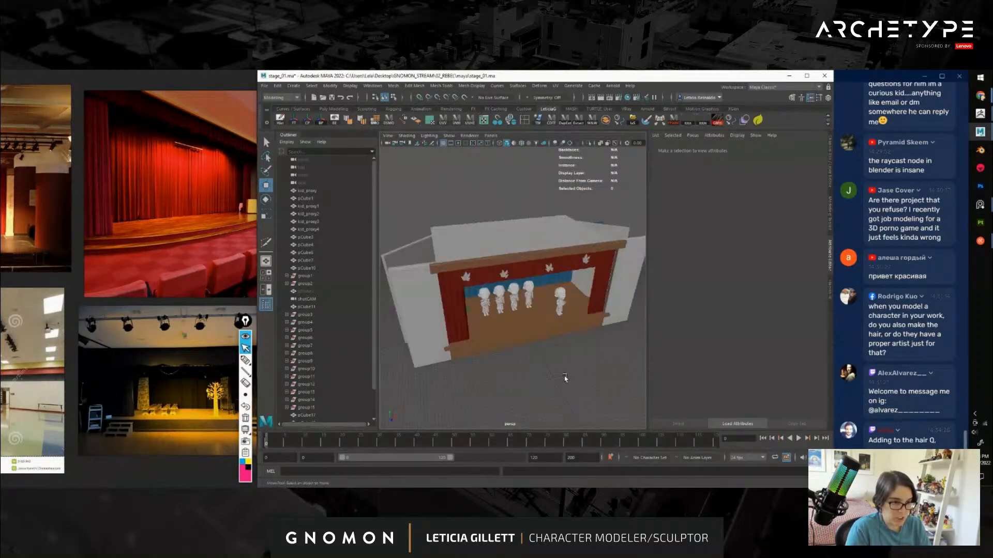
{"action": "left_click_drag", "start_coordinate": [565, 379], "coordinate": [527, 351], "text": "alt"}
{"action": "right_click_drag", "start_coordinate": [497, 350], "coordinate": [533, 361], "text": "alt"}
{"action": "middle_click_drag", "start_coordinate": [532, 361], "coordinate": [536, 328], "text": "alt"}
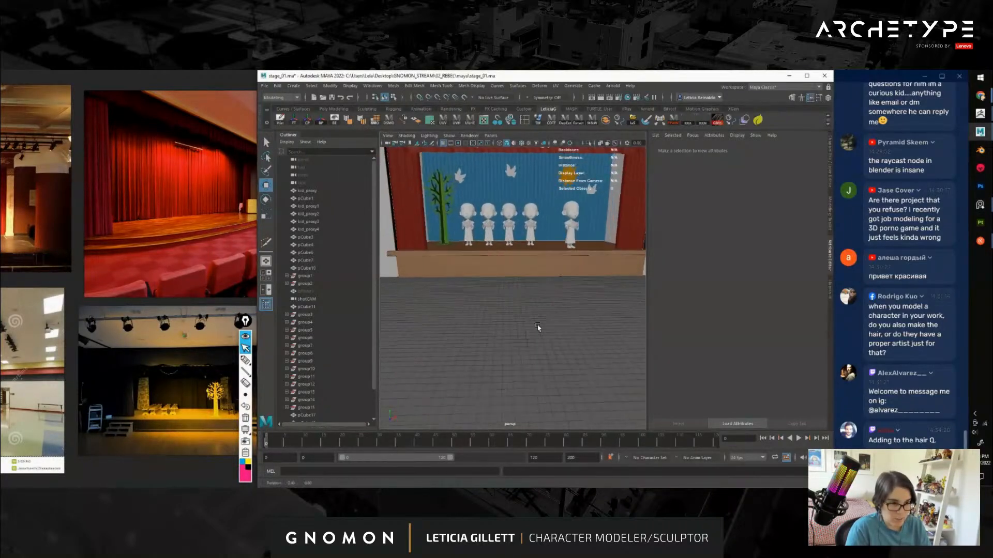
{"action": "left_click_drag", "start_coordinate": [536, 328], "coordinate": [559, 343], "text": "alt"}
{"action": "middle_click_drag", "start_coordinate": [570, 372], "coordinate": [547, 348], "text": "alt"}
{"action": "left_click_drag", "start_coordinate": [547, 348], "coordinate": [551, 350], "text": "alt"}
{"action": "key", "text": "space"}
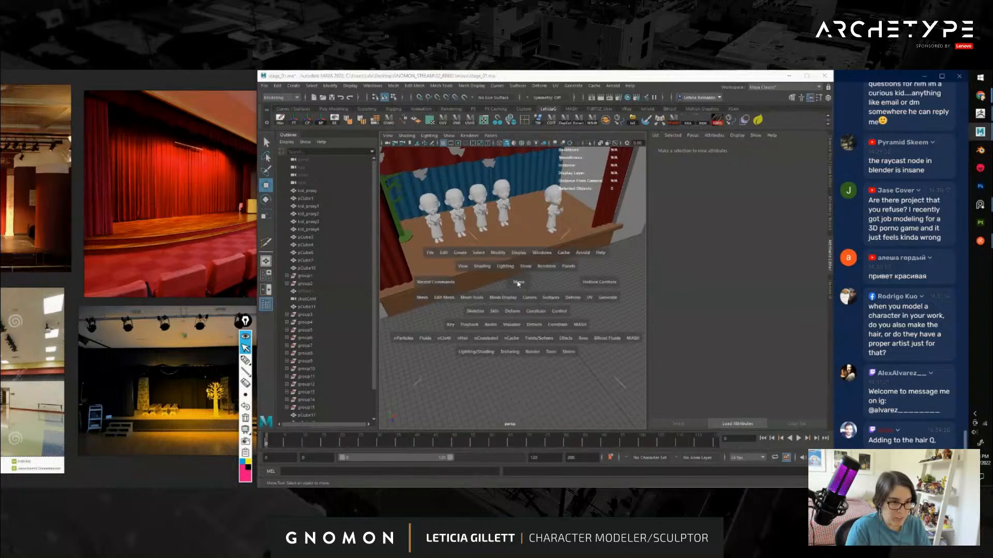
{"action": "left_click", "coordinate": [457, 255]}
{"action": "mouse_move", "coordinate": [517, 282]}
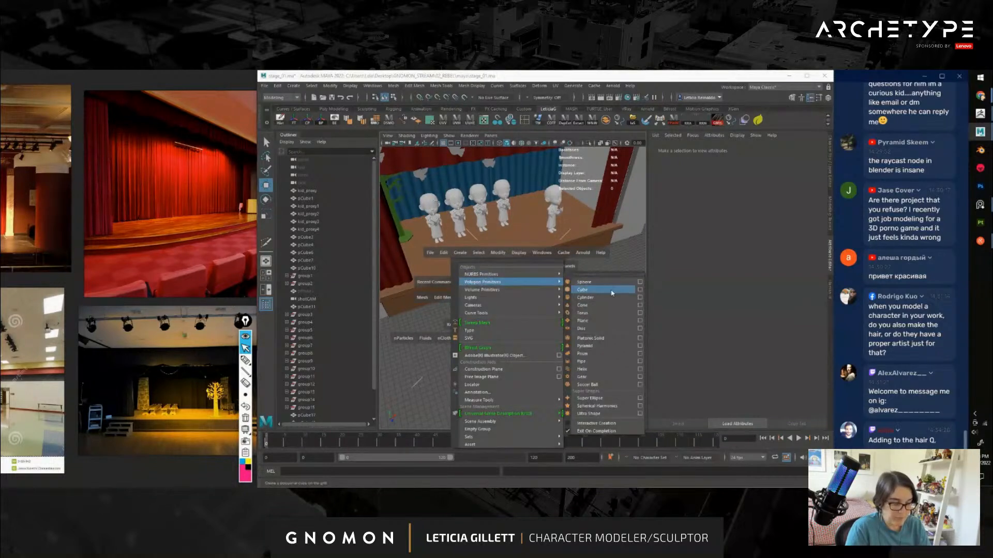
{"action": "left_click", "coordinate": [603, 298]}
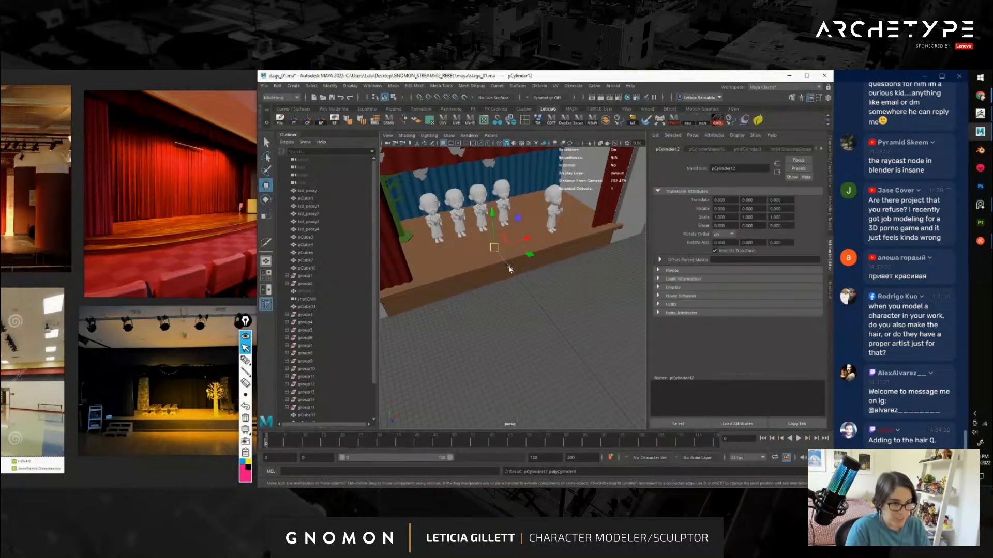
{"action": "left_click_drag", "start_coordinate": [508, 268], "coordinate": [591, 335]}
{"action": "key", "text": "f"}
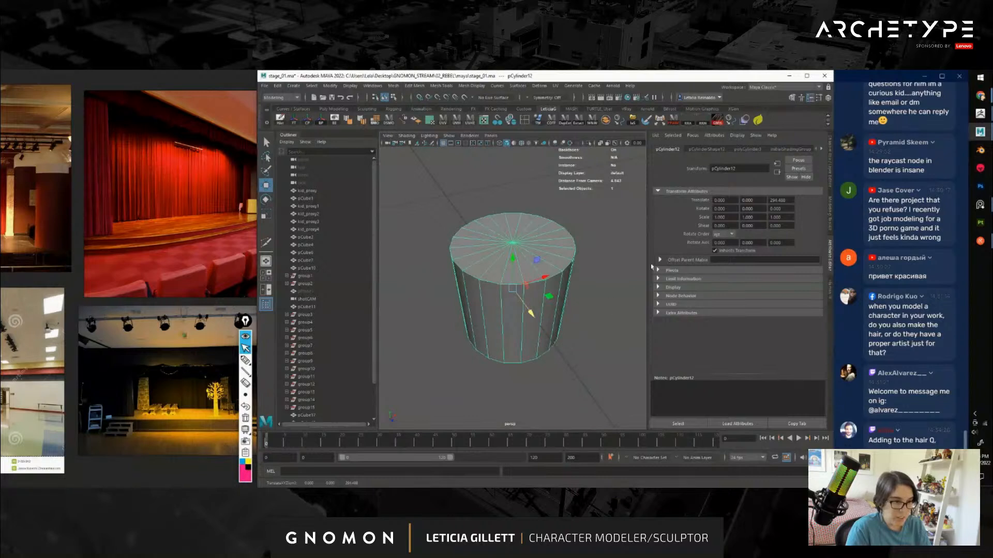
Set the new cylinder's axis subdivisions to 8
{"action": "key", "text": "ctrl+a"}
{"action": "left_click", "coordinate": [755, 239]}
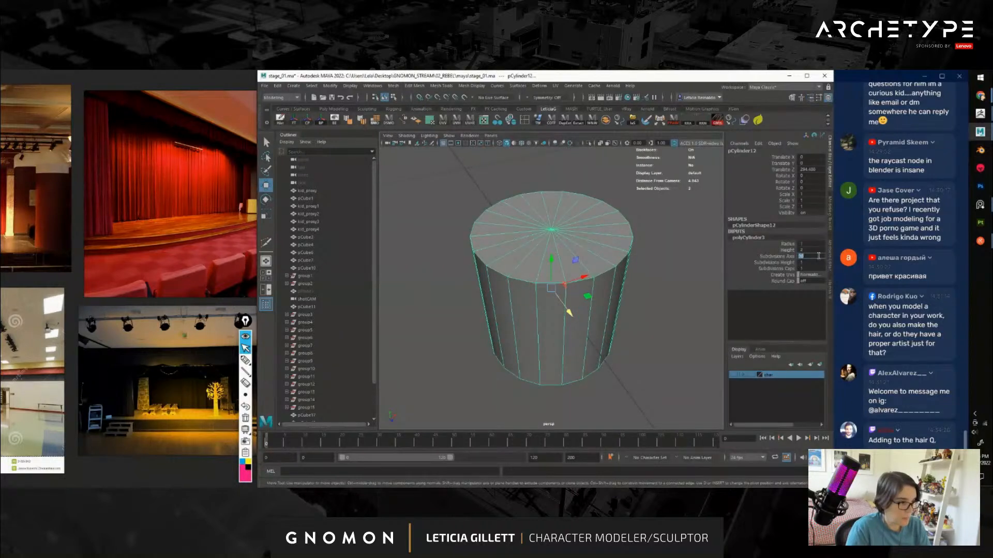
{"action": "type", "text": "8"}
{"action": "key", "text": "Return"}
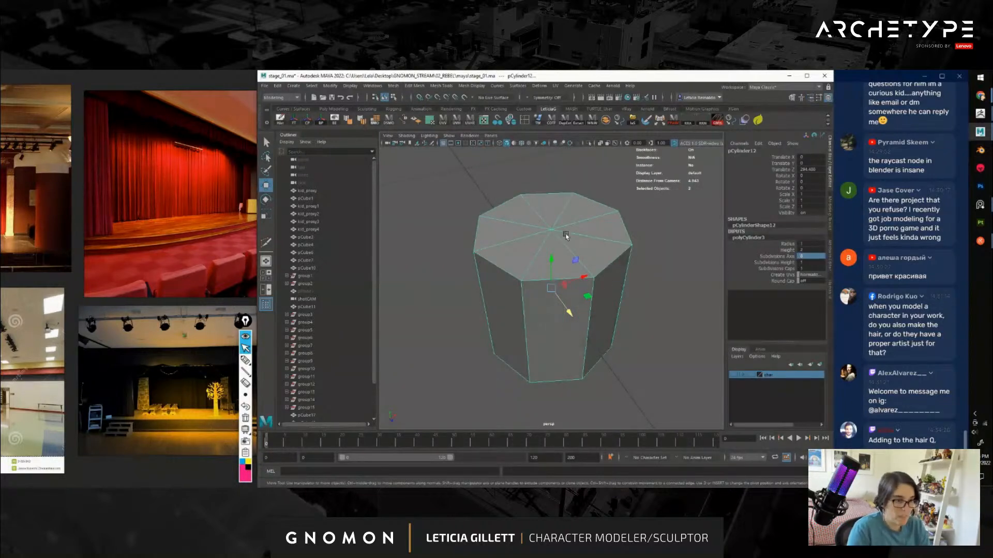
Delete the cylinder's side and bottom faces, leaving only the flat octagonal top cap
{"action": "key", "text": "F11"}
{"action": "left_click_drag", "start_coordinate": [517, 214], "coordinate": [602, 255]}
{"action": "right_click_drag", "start_coordinate": [603, 255], "coordinate": [491, 201], "text": "alt"}
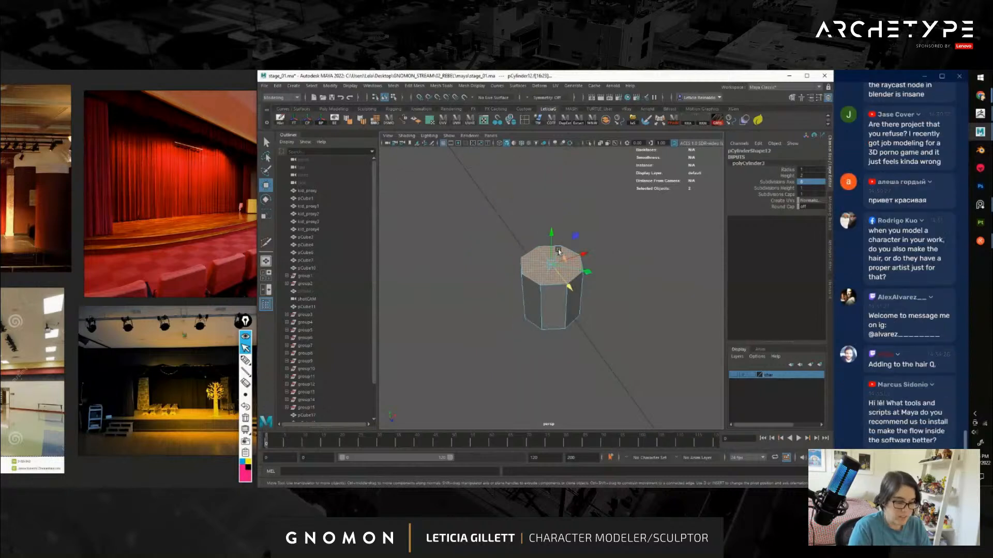
{"action": "left_click_drag", "start_coordinate": [491, 200], "coordinate": [581, 282]}
{"action": "key", "text": "Delete"}
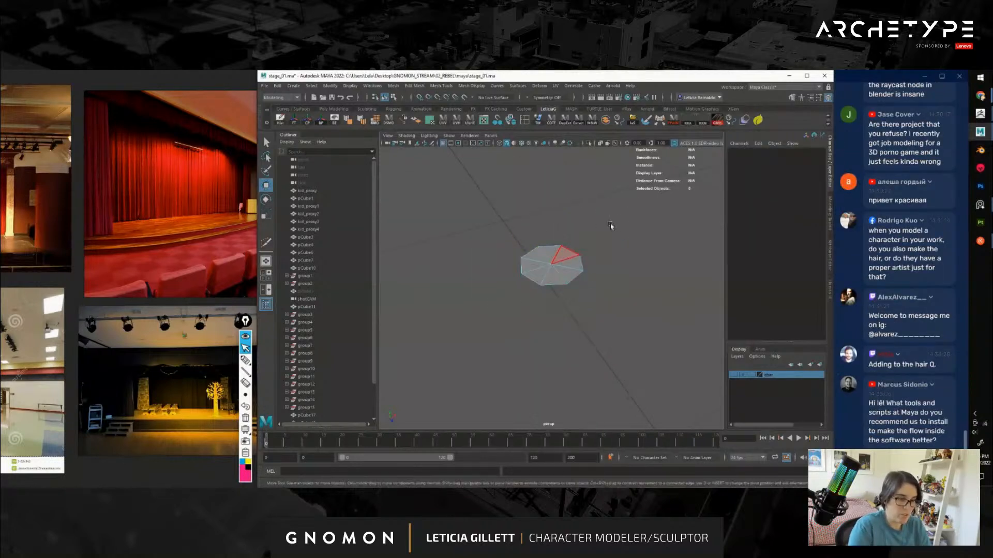
{"action": "key", "text": "F8"}
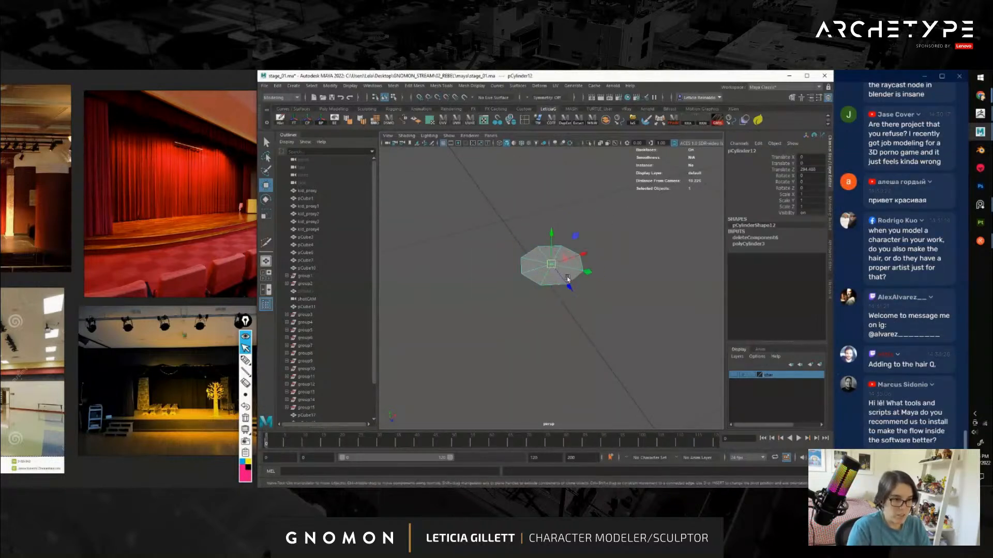
Scale the octagonal cap up uniformly to about 3.2 in the top view
{"action": "key", "text": "space"}
{"action": "left_click_drag", "start_coordinate": [550, 266], "coordinate": [551, 290]}
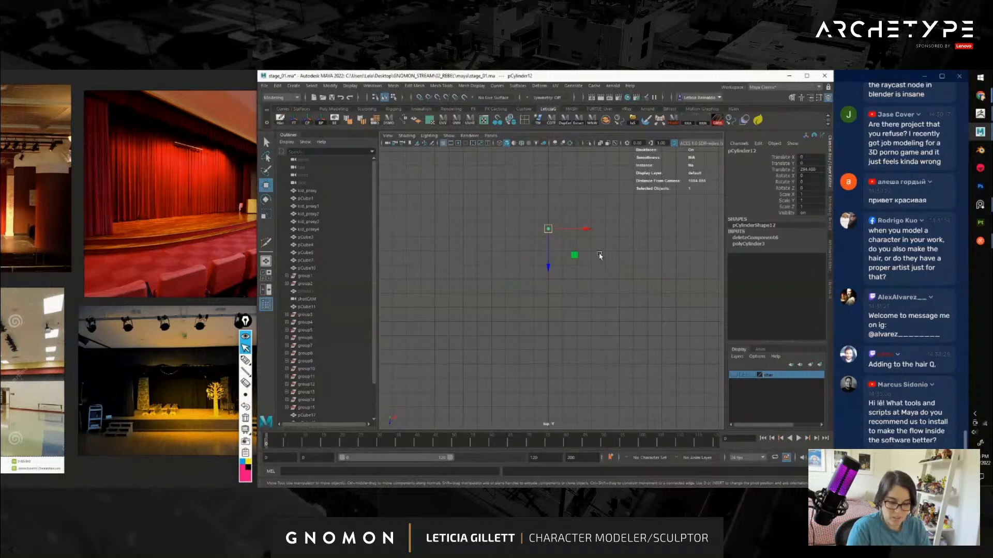
{"action": "key", "text": "f"}
{"action": "key", "text": "t"}
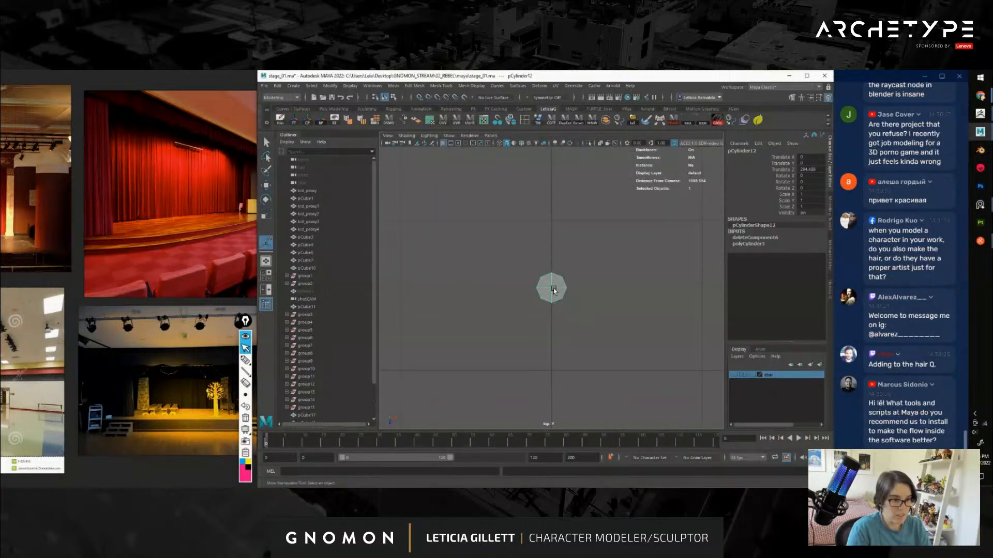
{"action": "key", "text": "r"}
{"action": "left_click_drag", "start_coordinate": [551, 288], "coordinate": [602, 308]}
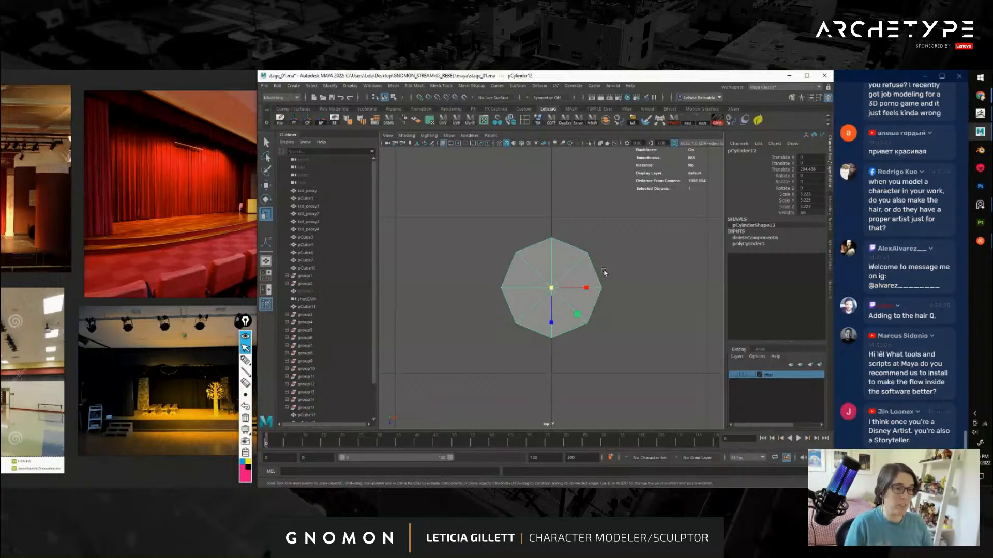
{"action": "scroll", "coordinate": [622, 230], "scroll_direction": "up", "scroll_amount": 2}
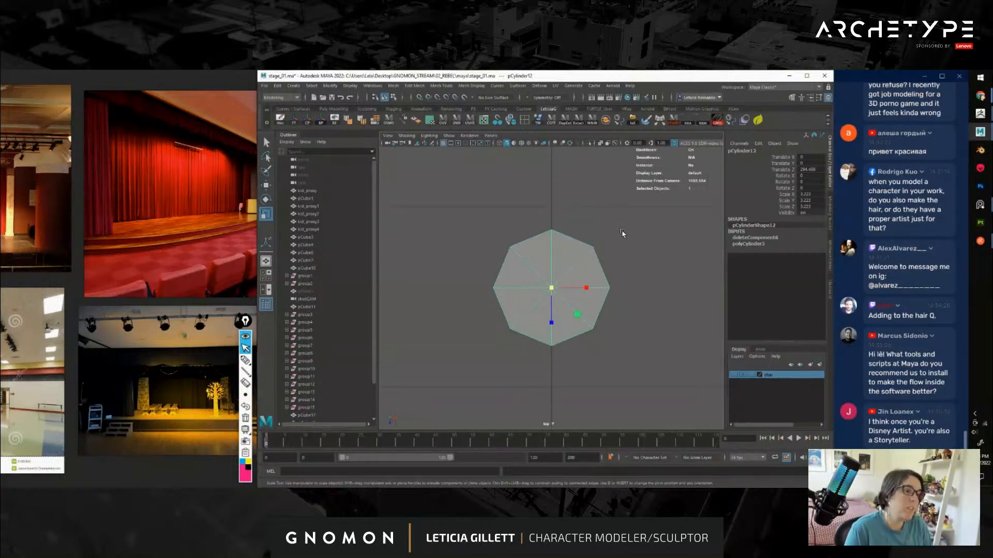
{"action": "scroll", "coordinate": [645, 288], "scroll_direction": "down", "scroll_amount": 1}
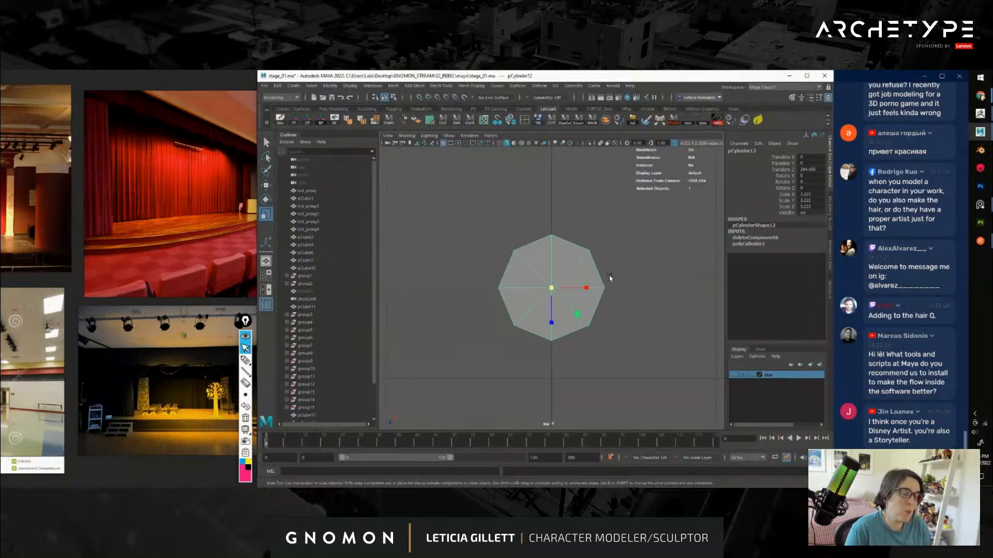
{"action": "scroll", "coordinate": [609, 269], "scroll_direction": "down", "scroll_amount": 1}
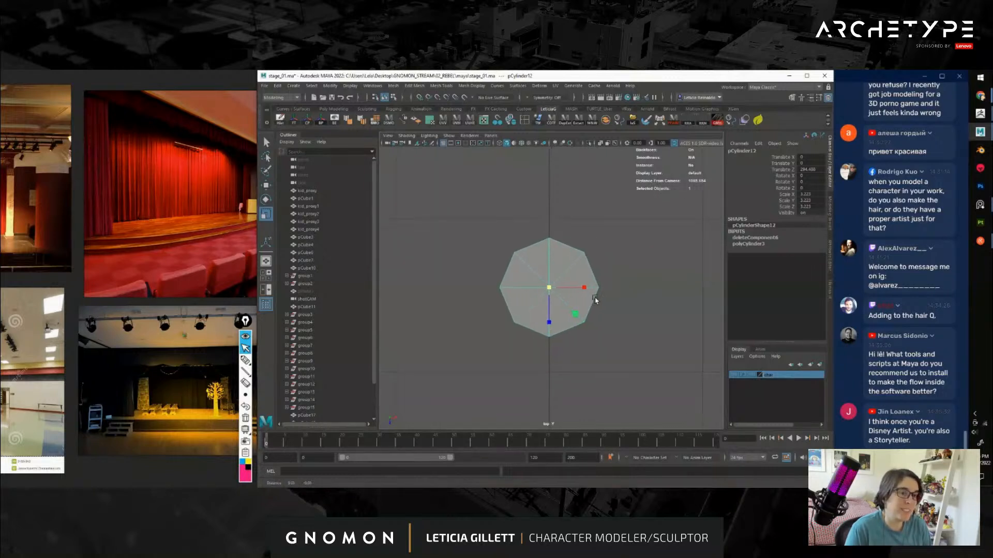
{"action": "middle_click_drag", "start_coordinate": [606, 270], "coordinate": [610, 274], "text": "alt"}
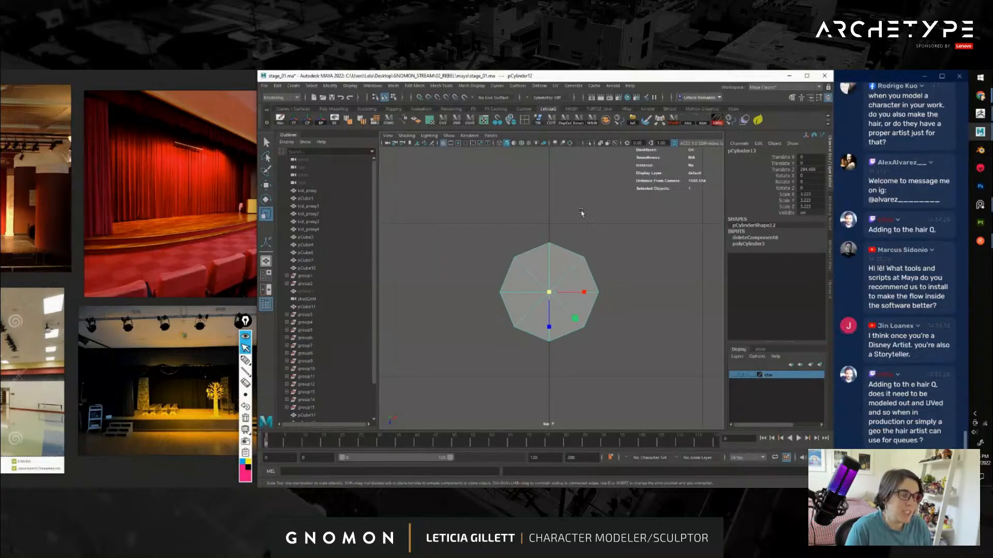
{"action": "middle_click_drag", "start_coordinate": [590, 209], "coordinate": [561, 219], "text": "alt"}
{"action": "key", "text": "space"}
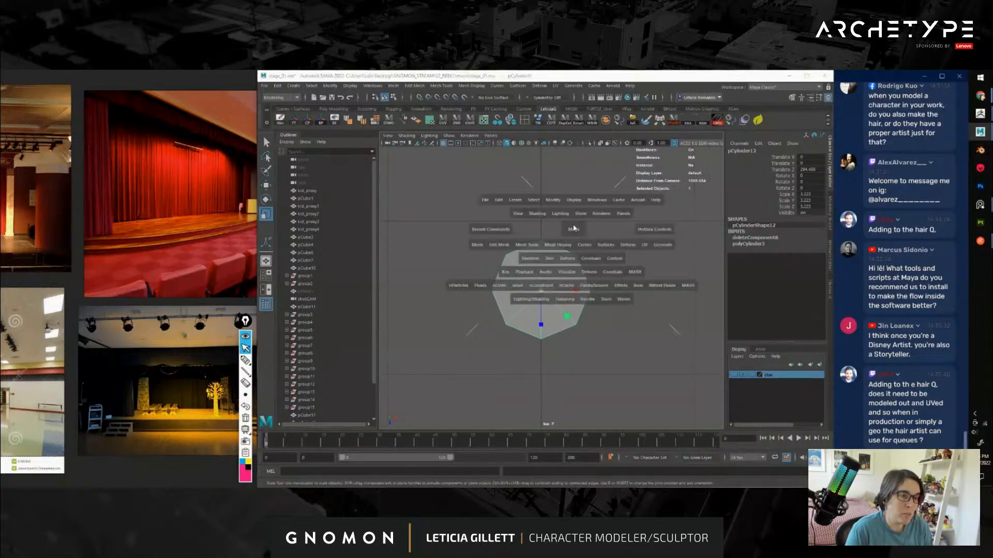
{"action": "left_click_drag", "start_coordinate": [573, 228], "coordinate": [573, 209]}
{"action": "scroll", "coordinate": [573, 251], "scroll_direction": "down", "scroll_amount": 6}
{"action": "left_click_drag", "start_coordinate": [574, 256], "coordinate": [552, 269], "text": "alt"}
{"action": "key", "text": "space"}
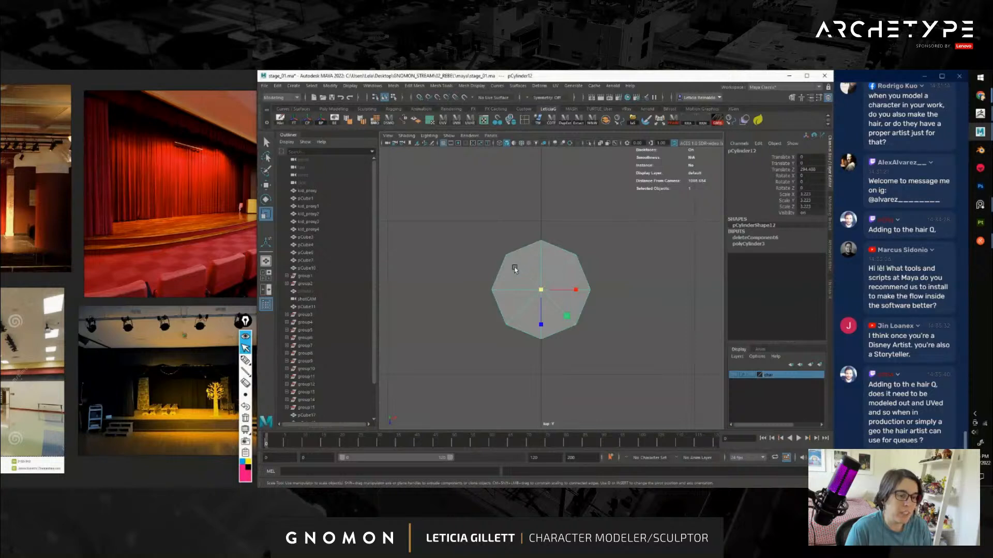
{"action": "middle_click_drag", "start_coordinate": [514, 269], "coordinate": [542, 255], "text": "alt"}
{"action": "mouse_move", "coordinate": [623, 276]}
{"action": "middle_mouse_down", "text": "alt"}
{"action": "mouse_move", "coordinate": [564, 272]}
{"action": "mouse_move", "coordinate": [606, 272]}
{"action": "middle_mouse_up", "text": "alt"}
{"action": "scroll", "coordinate": [580, 226], "scroll_direction": "down", "scroll_amount": 2}
{"action": "scroll", "coordinate": [600, 274], "scroll_direction": "up", "scroll_amount": 1}
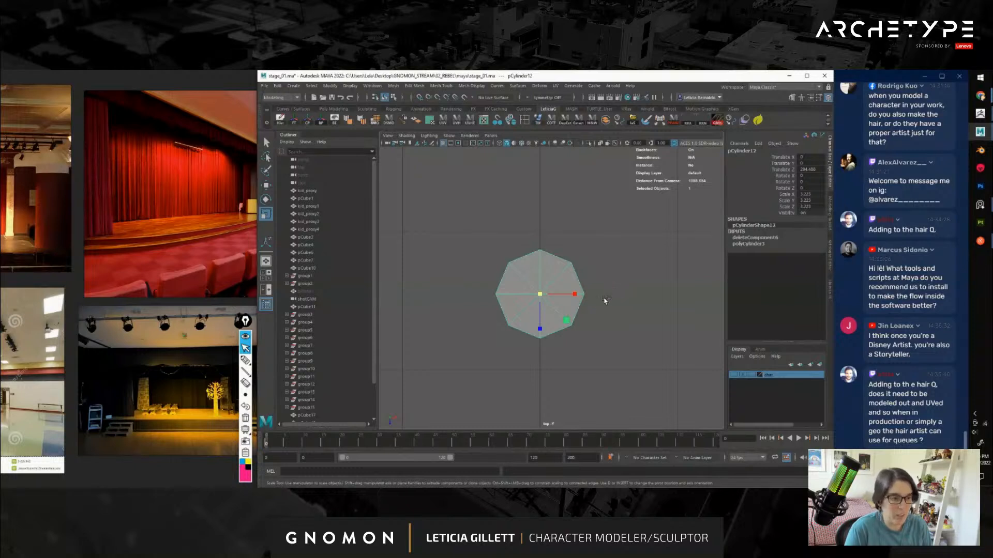
Duplicate the octagonal cap and move the copy along the Z axis toward the stage, slightly overlapping the original
{"action": "key", "text": "ctrl+d"}
{"action": "key", "text": "w"}
{"action": "middle_click_drag", "start_coordinate": [538, 329], "coordinate": [548, 273]}
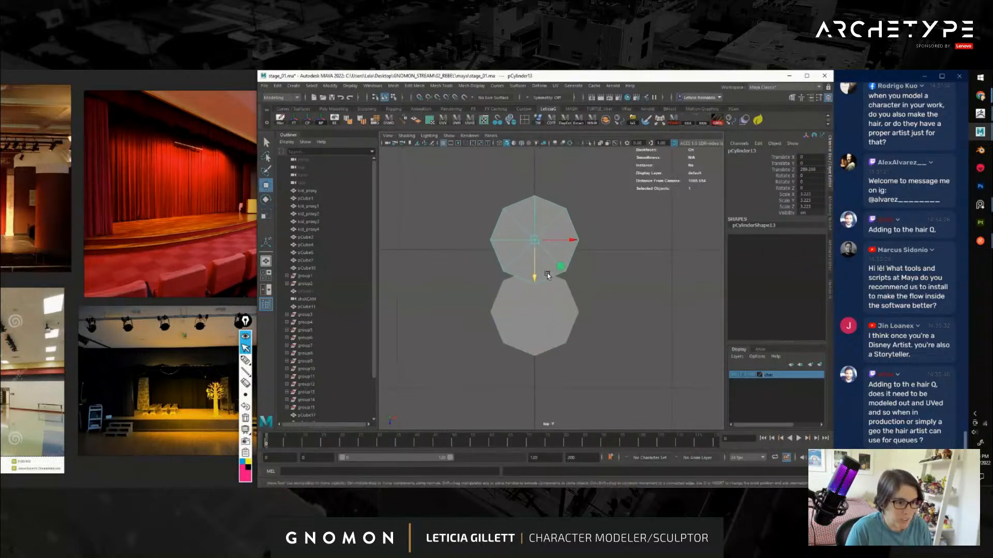
Pull the copy's vertex that overlaps the original octagon inward to flatten that side
{"action": "right_click_drag", "start_coordinate": [525, 220], "coordinate": [505, 217]}
{"action": "left_click_drag", "start_coordinate": [527, 273], "coordinate": [549, 298]}
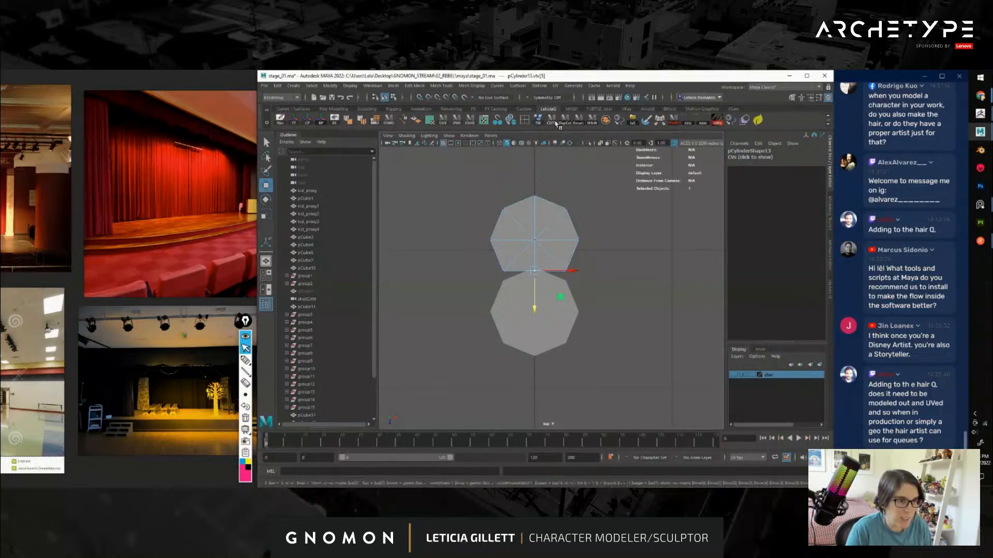
Stretch the copied octagon into a petal by moving its upper and centre vertices away from the original, and preview it smoothed
{"action": "left_click", "coordinate": [569, 121]}
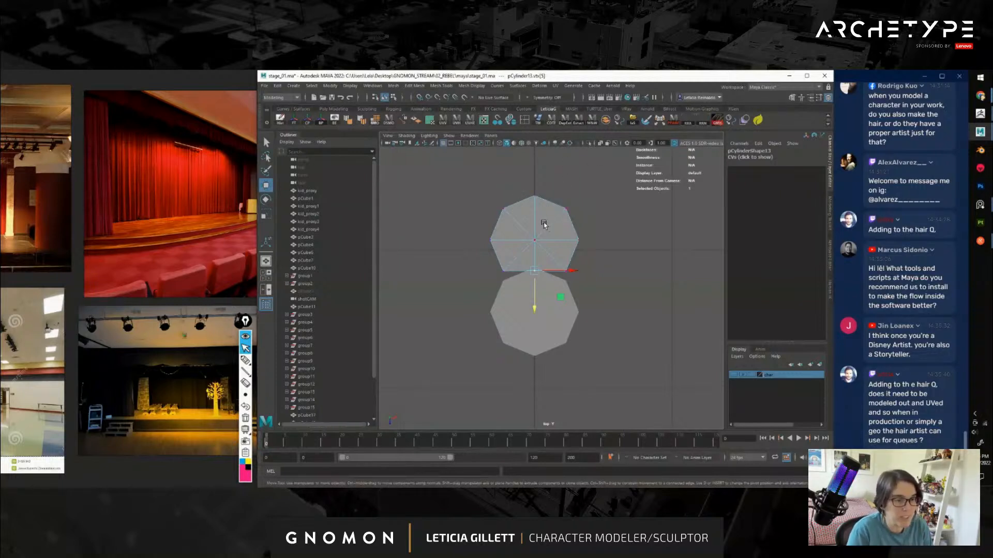
{"action": "middle_click_drag", "start_coordinate": [544, 223], "coordinate": [540, 257], "text": "alt"}
{"action": "left_click_drag", "start_coordinate": [458, 221], "coordinate": [601, 300]}
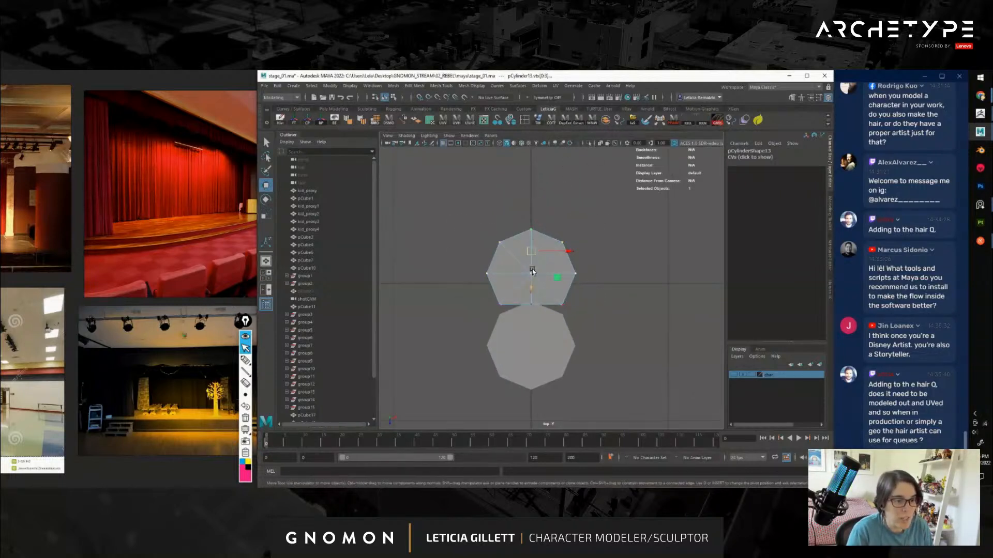
{"action": "mouse_move", "coordinate": [533, 272]}
{"action": "left_mouse_down"}
{"action": "mouse_move", "coordinate": [533, 252]}
{"action": "mouse_move", "coordinate": [553, 269]}
{"action": "mouse_move", "coordinate": [530, 268]}
{"action": "left_mouse_up"}
{"action": "key", "text": "3"}
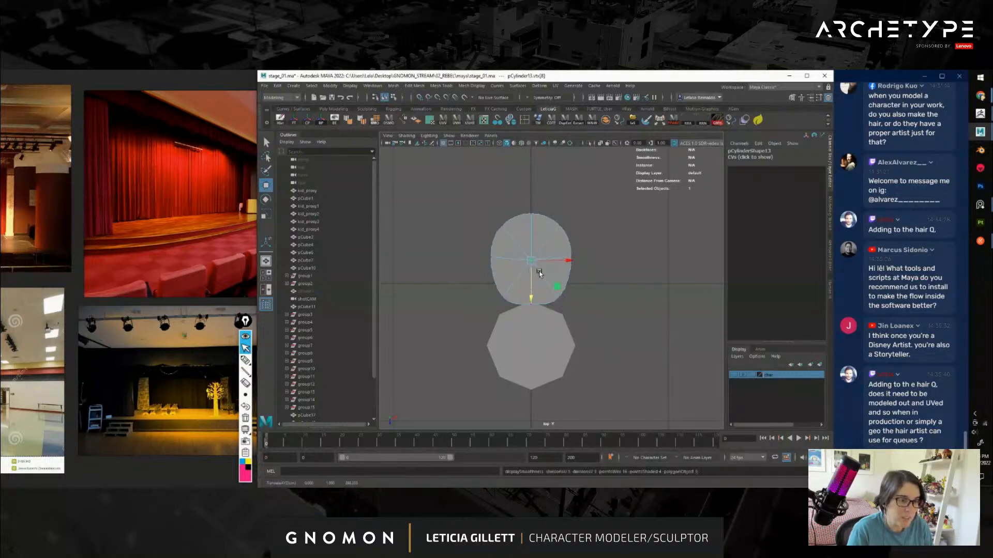
{"action": "key", "text": "1"}
Move the petal's base vertices slightly toward the original octagon and return to object mode
{"action": "middle_click_drag", "start_coordinate": [549, 290], "coordinate": [546, 281], "text": "alt"}
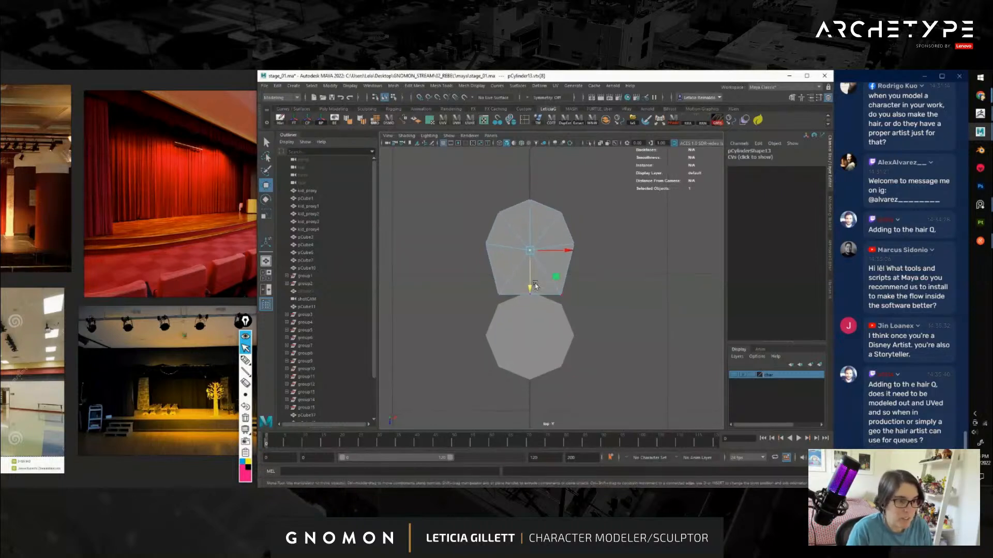
{"action": "left_click_drag", "start_coordinate": [474, 278], "coordinate": [608, 305]}
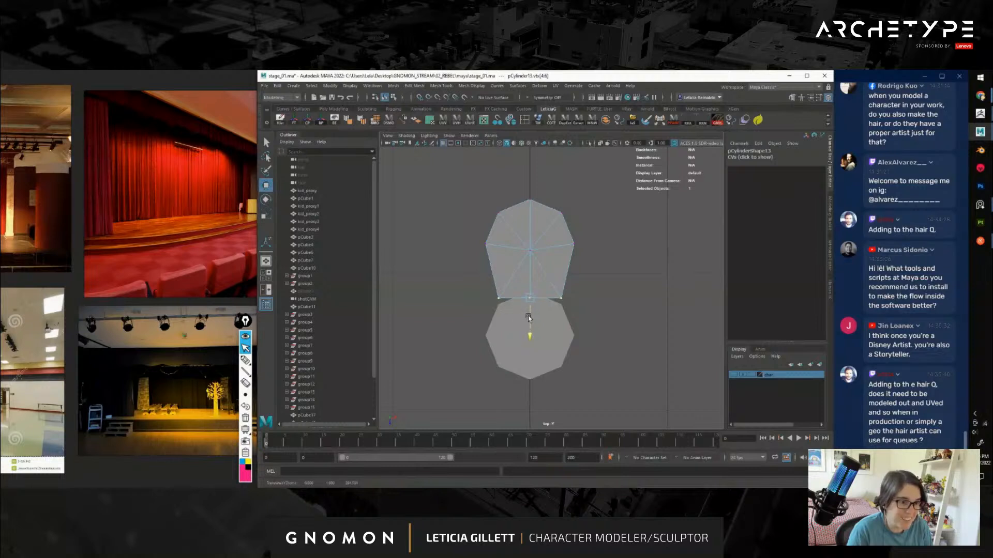
{"action": "right_click_drag", "start_coordinate": [557, 225], "coordinate": [554, 201]}
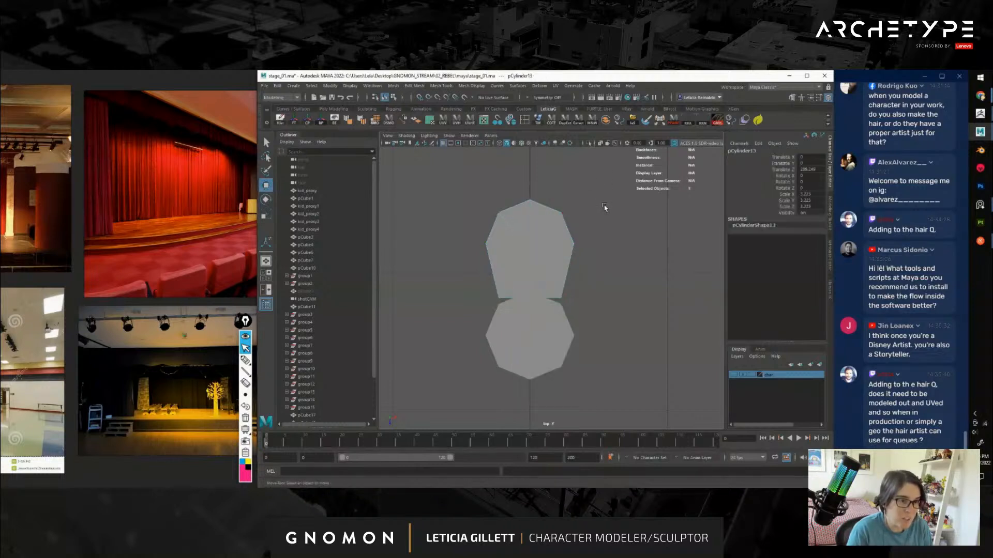
Snap the petal's pivot to the original octagon's centre and move the petal along Z so its base overlaps the octagon
{"action": "key", "text": "d"}
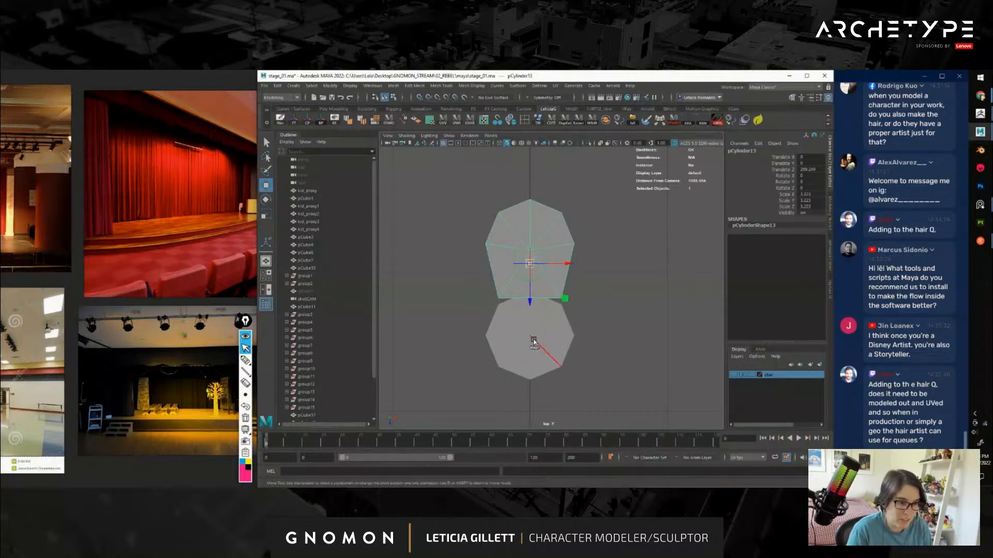
{"action": "left_click", "coordinate": [531, 338]}
{"action": "right_click_drag", "start_coordinate": [580, 306], "coordinate": [557, 315], "text": "alt"}
{"action": "middle_click_drag", "start_coordinate": [557, 315], "coordinate": [564, 295], "text": "alt"}
{"action": "scroll", "coordinate": [563, 295], "scroll_direction": "up", "scroll_amount": 1}
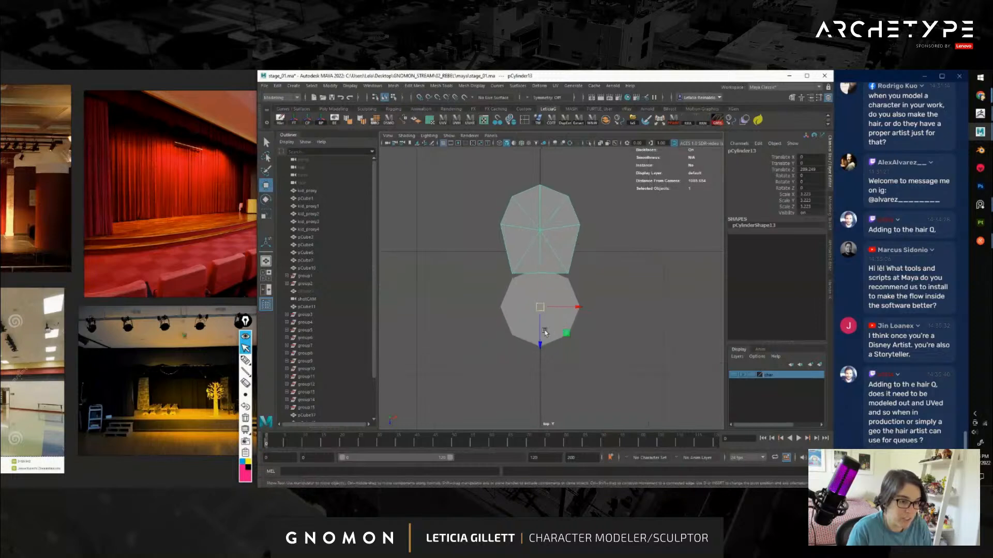
{"action": "left_click_drag", "start_coordinate": [541, 339], "coordinate": [541, 351]}
Narrow the petal along the X axis and display the petal and the octagonal disc with smooth preview
{"action": "key", "text": "r"}
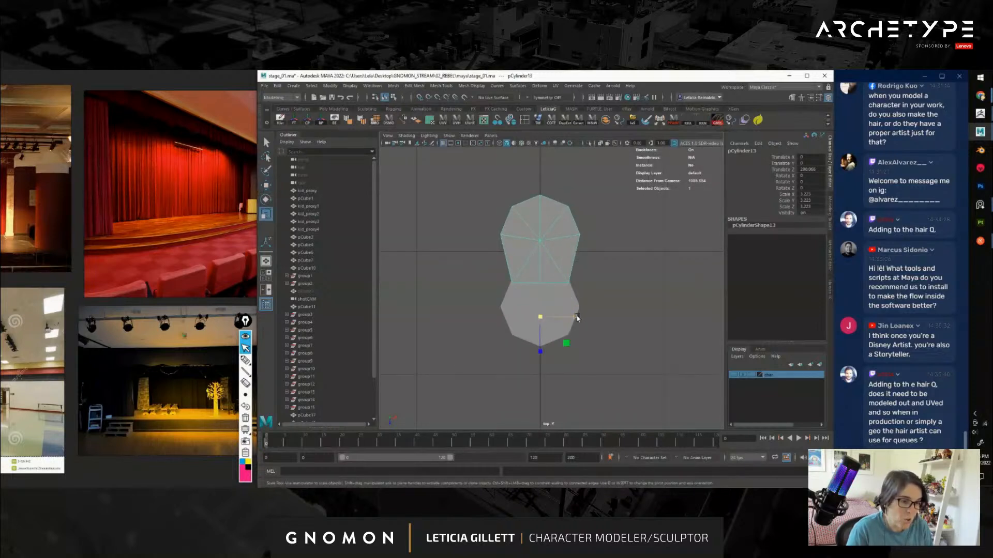
{"action": "left_click_drag", "start_coordinate": [577, 318], "coordinate": [569, 318]}
{"action": "key", "text": "3"}
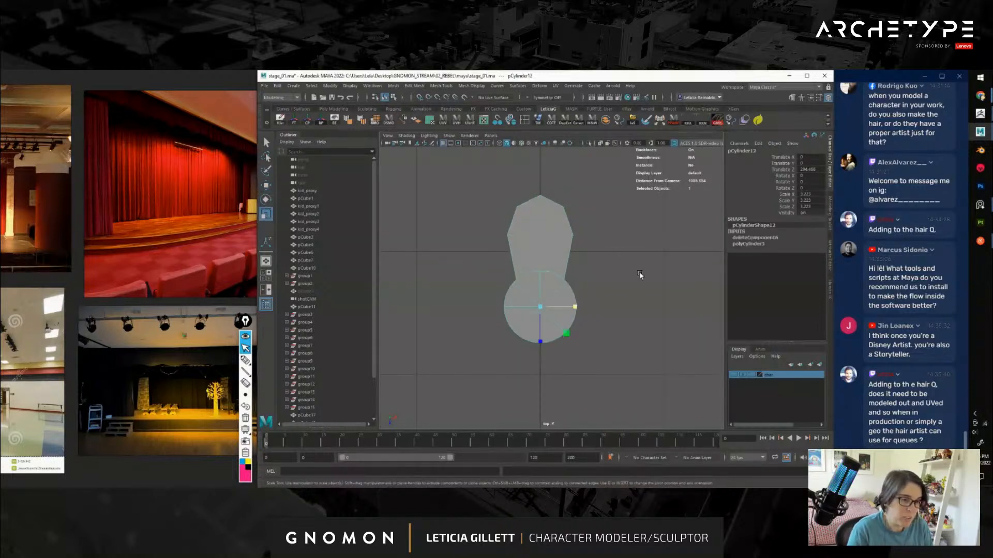
{"action": "left_click", "coordinate": [621, 261]}
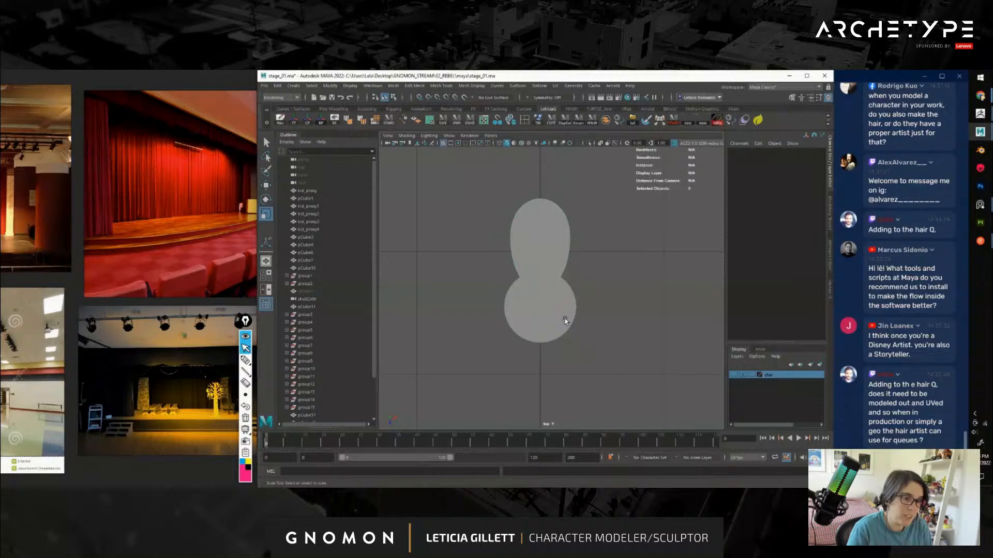
Turn off the petal's smooth preview and snap its pivot back to the centre of the round disc
{"action": "left_click", "coordinate": [546, 236]}
{"action": "key", "text": "w"}
{"action": "key", "text": "1"}
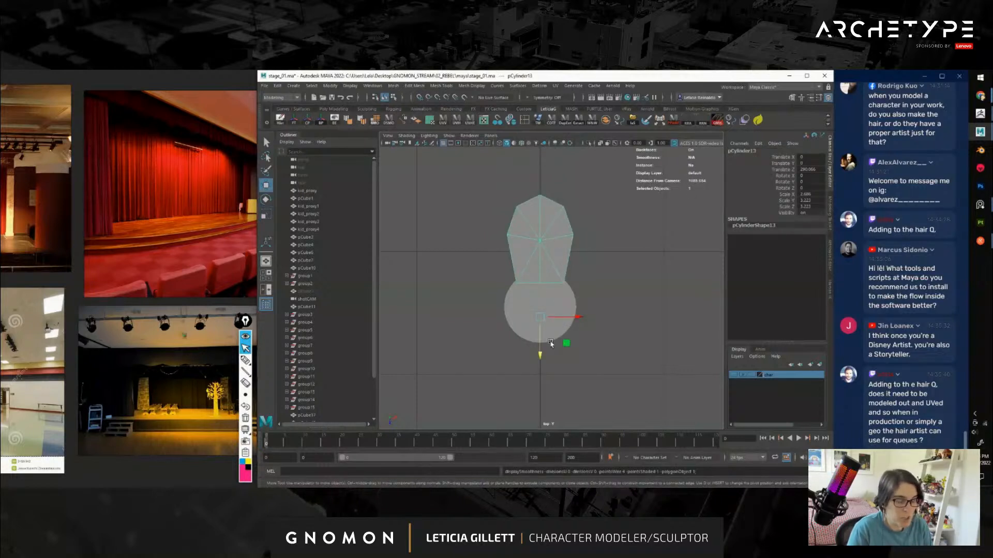
{"action": "key", "text": "d"}
{"action": "key", "text": "v"}
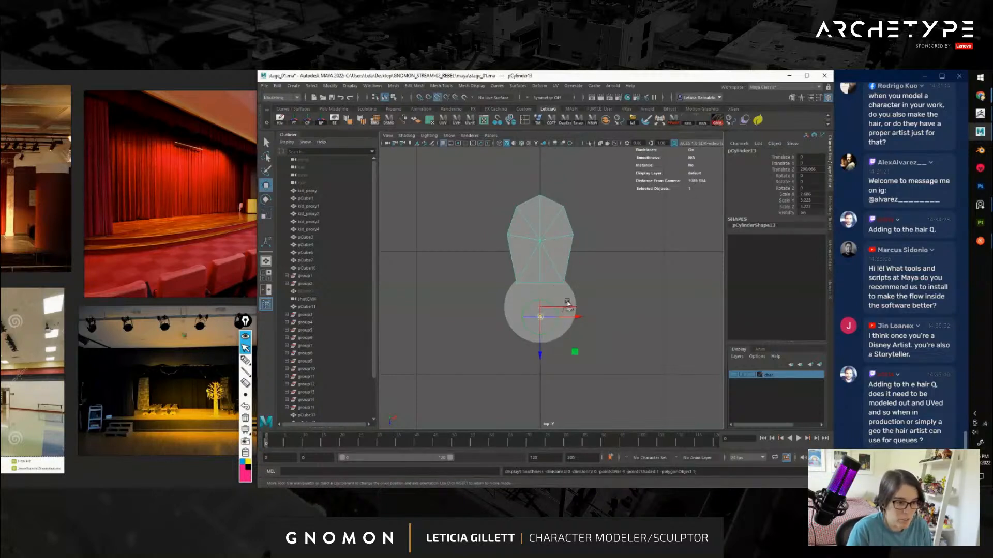
{"action": "middle_click_drag", "start_coordinate": [568, 302], "coordinate": [528, 307]}
{"action": "left_click", "coordinate": [613, 252]}
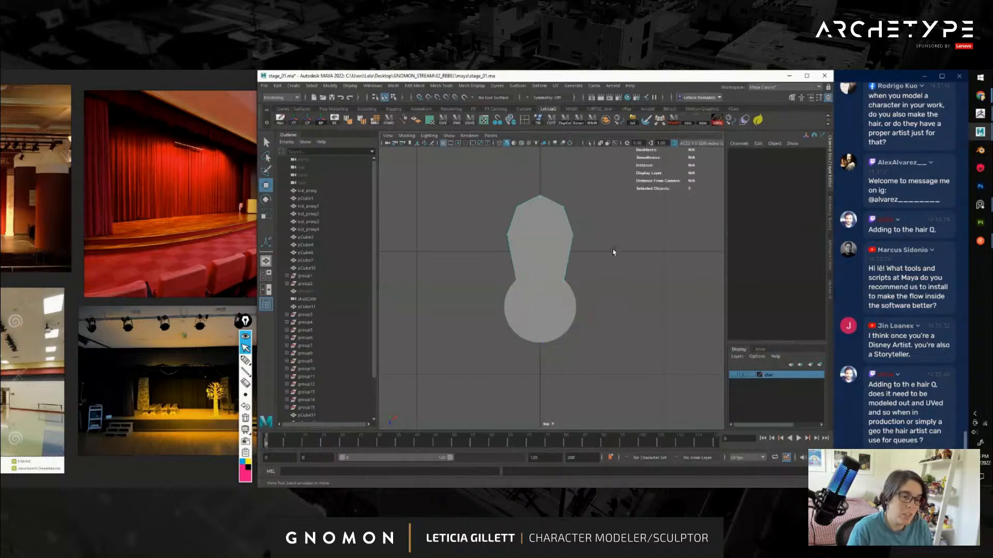
{"action": "left_click", "coordinate": [539, 241]}
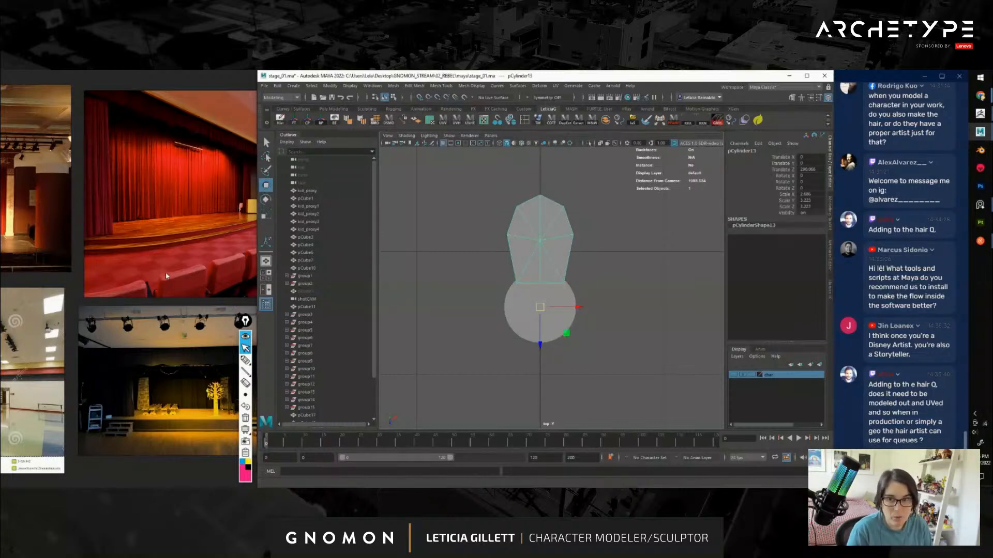
Narrow the petal further along X and pull its tip vertex slightly inward, using the orange flower in the reference board as a guide
{"action": "scroll", "coordinate": [168, 278], "scroll_direction": "down", "scroll_amount": 6}
{"action": "middle_click_drag", "start_coordinate": [183, 287], "coordinate": [127, 342]}
{"action": "scroll", "coordinate": [111, 294], "scroll_direction": "up", "scroll_amount": 6}
{"action": "scroll", "coordinate": [101, 287], "scroll_direction": "up", "scroll_amount": 8}
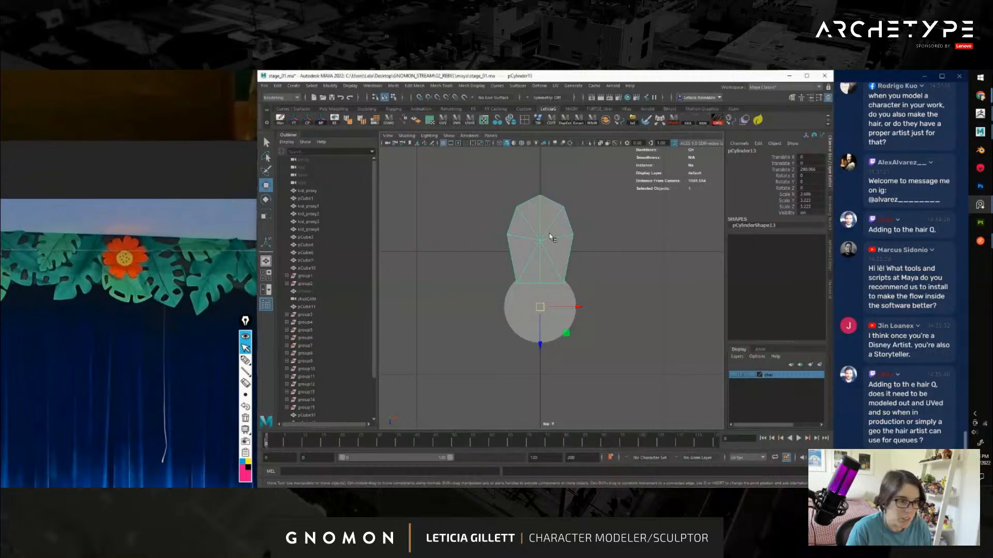
{"action": "key", "text": "r"}
{"action": "left_click_drag", "start_coordinate": [576, 306], "coordinate": [563, 308]}
{"action": "right_click_drag", "start_coordinate": [536, 208], "coordinate": [520, 203]}
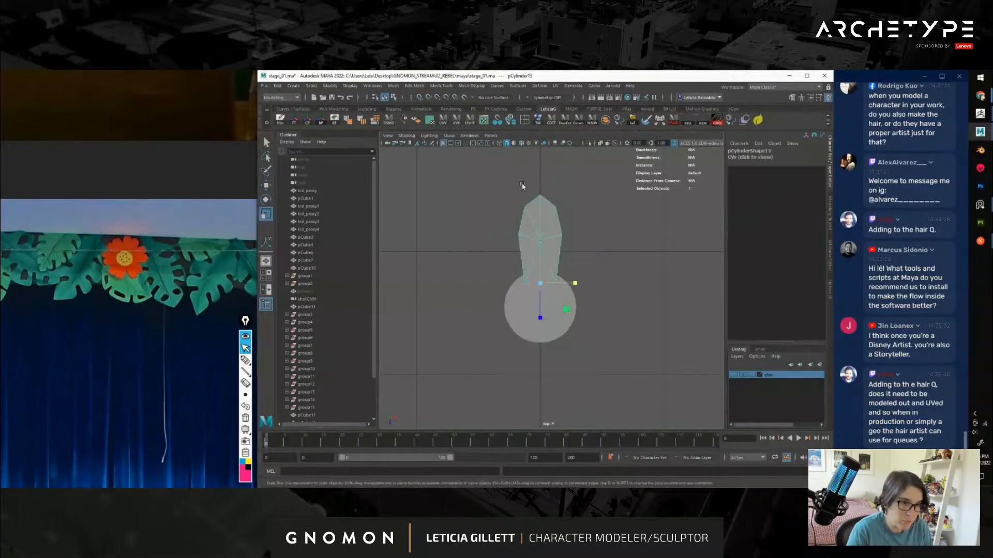
{"action": "key", "text": "w"}
{"action": "left_click_drag", "start_coordinate": [540, 199], "coordinate": [541, 206]}
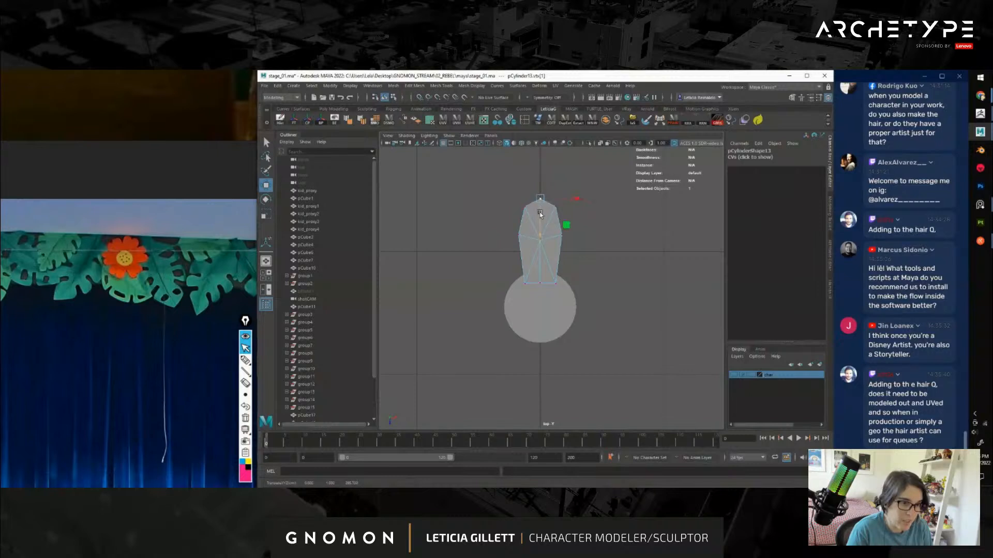
Duplicate the petal and rotate the copy about -22 degrees in Y around the disc's centre
{"action": "left_click", "coordinate": [566, 238]}
{"action": "left_click", "coordinate": [552, 241]}
{"action": "key", "text": "ctrl+d"}
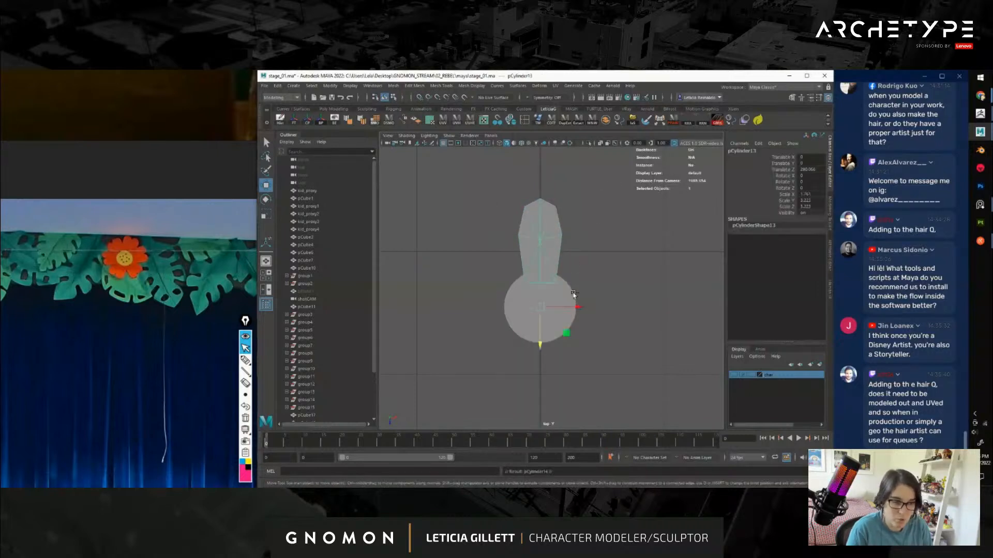
{"action": "key", "text": "e"}
{"action": "left_click_drag", "start_coordinate": [564, 281], "coordinate": [583, 287]}
{"action": "left_click", "coordinate": [597, 276]}
{"action": "left_click", "coordinate": [567, 240]}
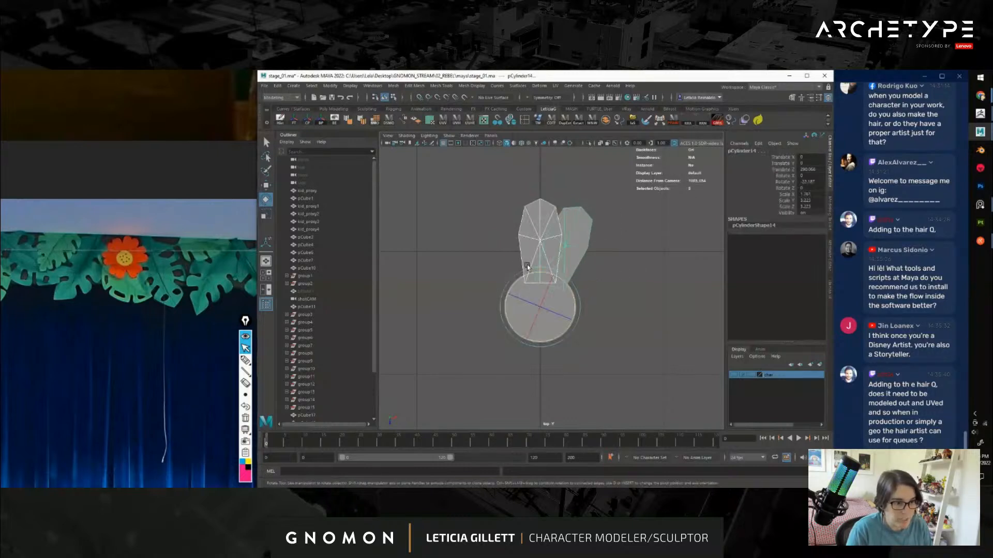
Combine the two petals into one mesh and place its pivot at the disc's centre
{"action": "left_click", "coordinate": [607, 261]}
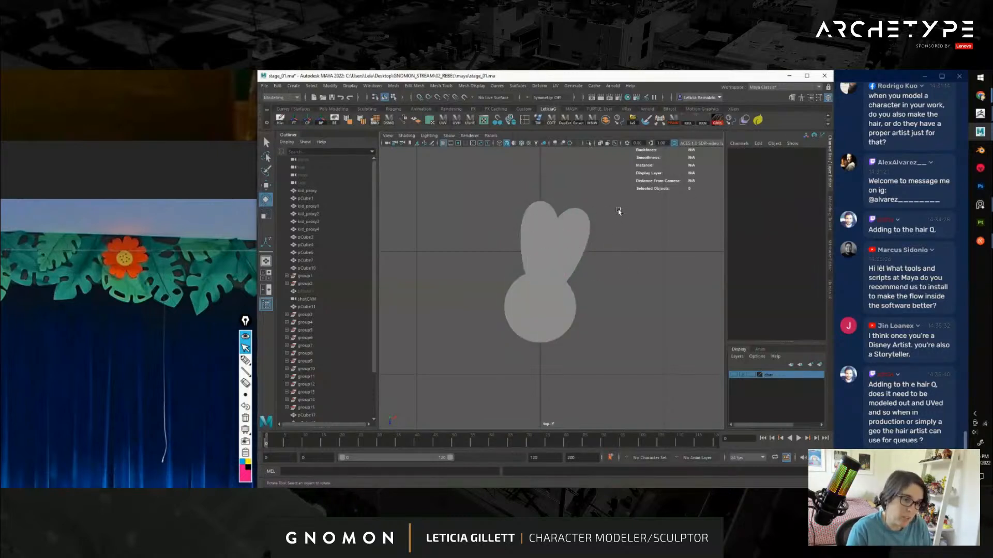
{"action": "left_click_drag", "start_coordinate": [618, 212], "coordinate": [517, 243]}
{"action": "left_click_drag", "start_coordinate": [618, 211], "coordinate": [517, 243]}
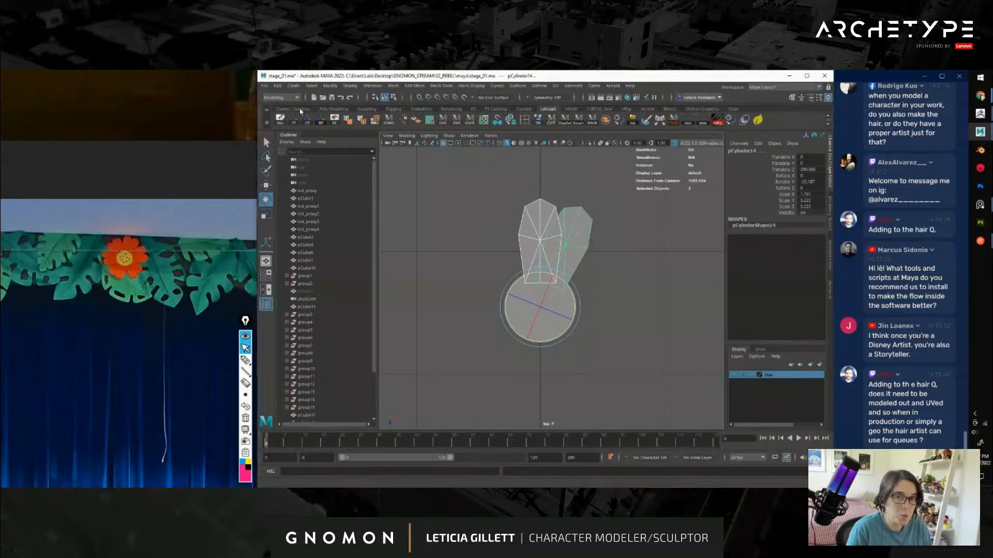
{"action": "left_click", "coordinate": [334, 109]}
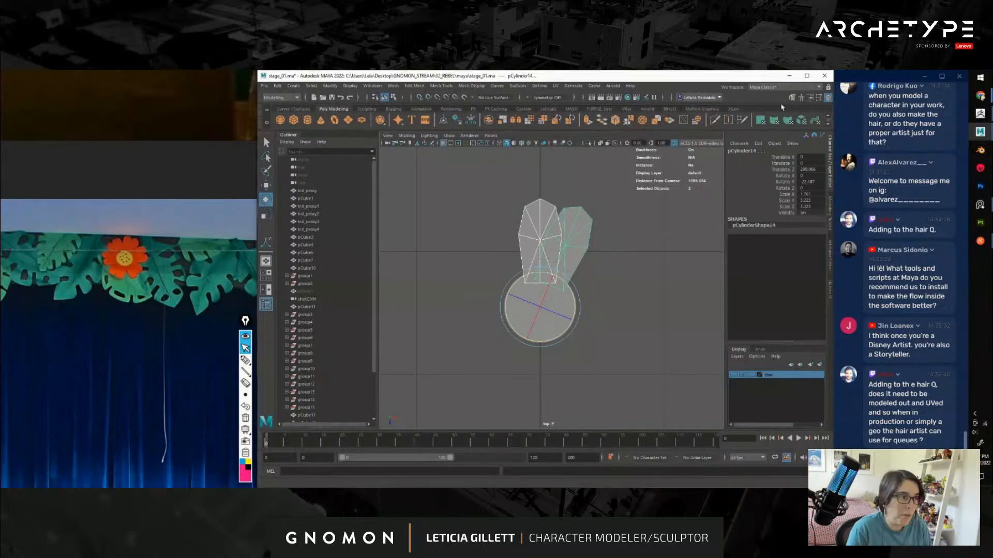
{"action": "left_click", "coordinate": [548, 109]}
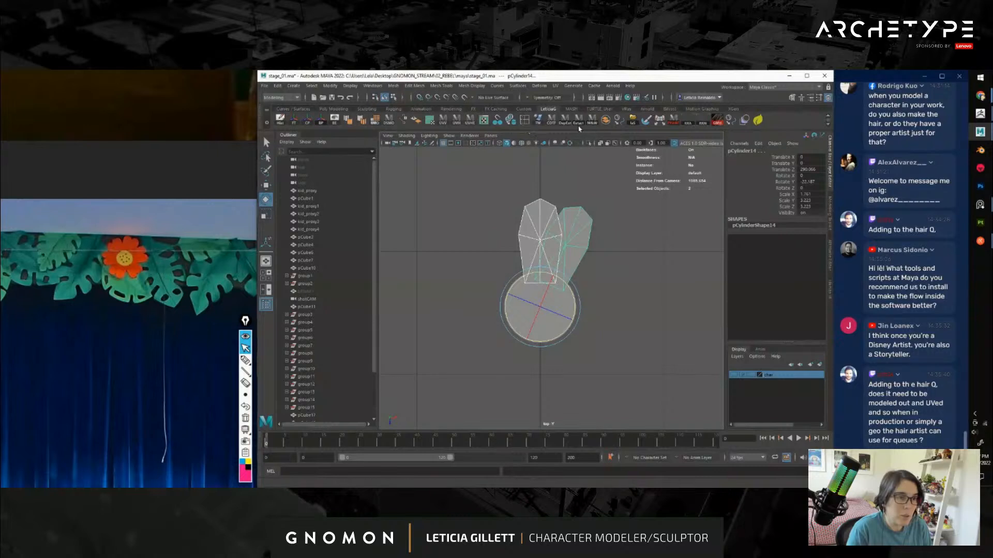
{"action": "left_click", "coordinate": [609, 124]}
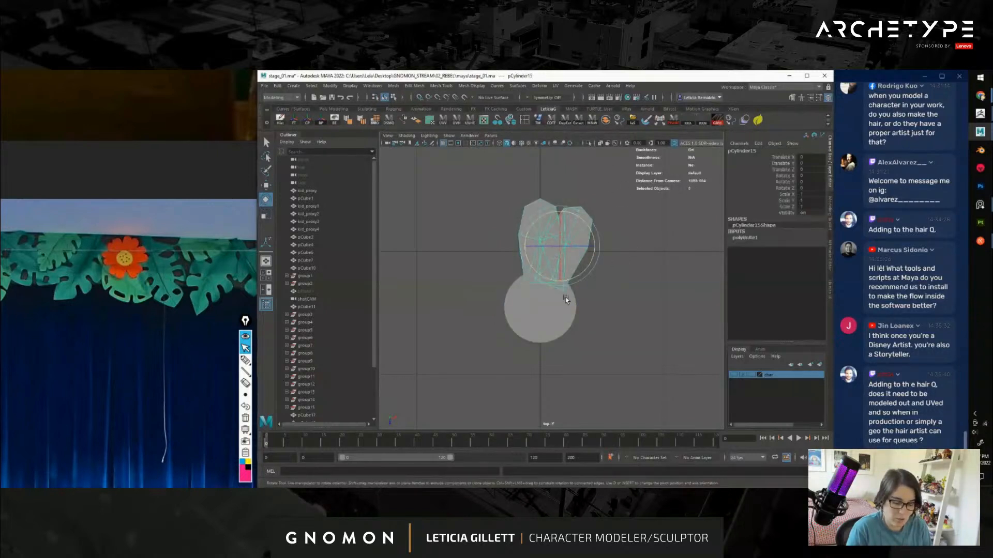
{"action": "key", "text": "e"}
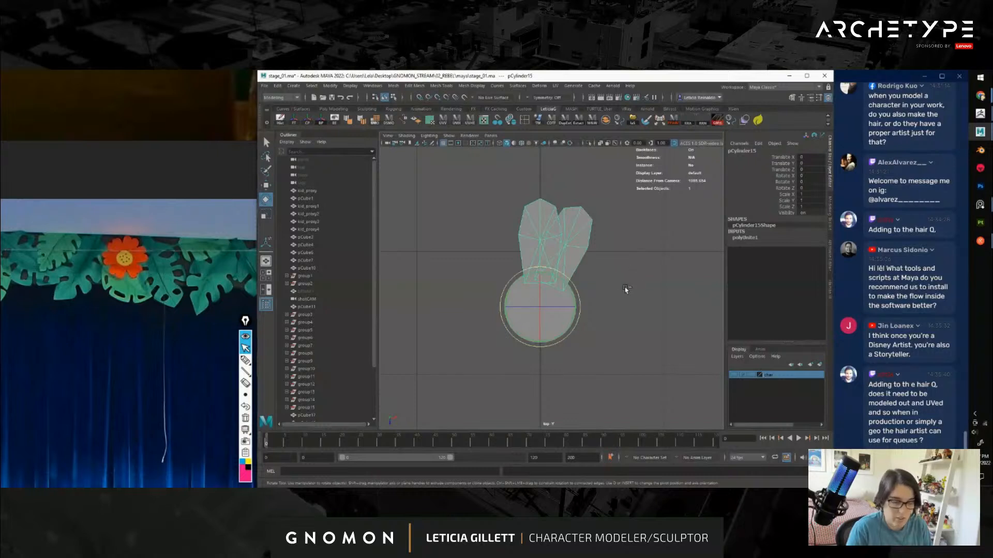
Duplicate the petal pair five times, rotating each copy evenly around the disc's centre to complete the ring of petals
{"action": "key", "text": "ctrl+d"}
{"action": "left_click_drag", "start_coordinate": [569, 286], "coordinate": [582, 319]}
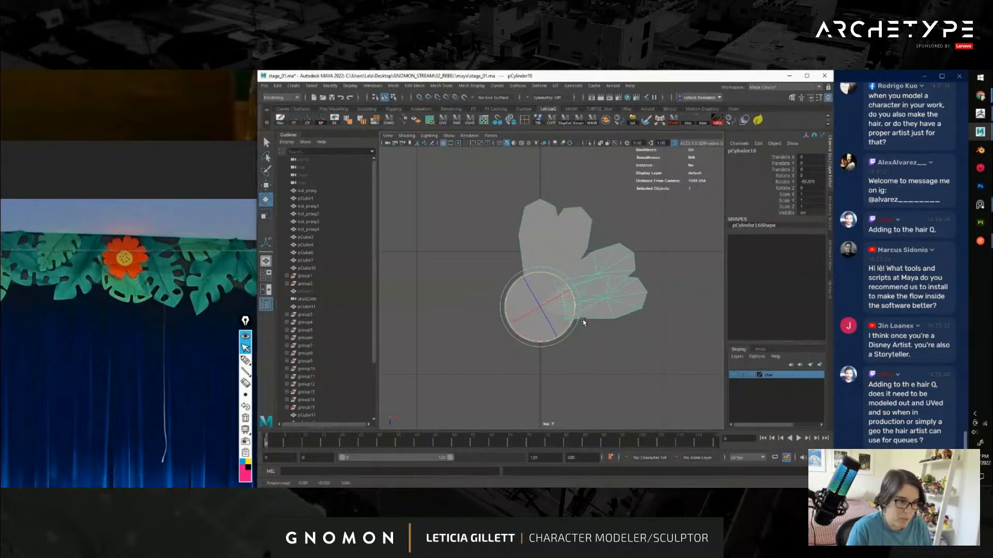
{"action": "key", "text": "ctrl+d"}
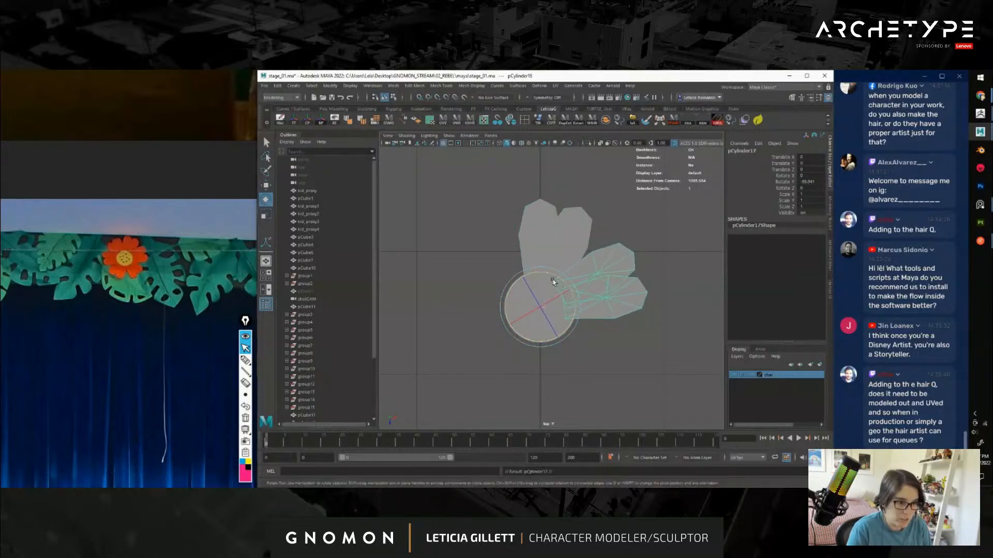
{"action": "left_click_drag", "start_coordinate": [550, 273], "coordinate": [569, 236]}
{"action": "key", "text": "ctrl+d"}
{"action": "key", "text": "ctrl+d"}
{"action": "key", "text": "ctrl+d"}
{"action": "left_click", "coordinate": [538, 193]}
Raise the flower's central disc slightly above the petals along the Y axis in the perspective view
{"action": "key", "text": "space"}
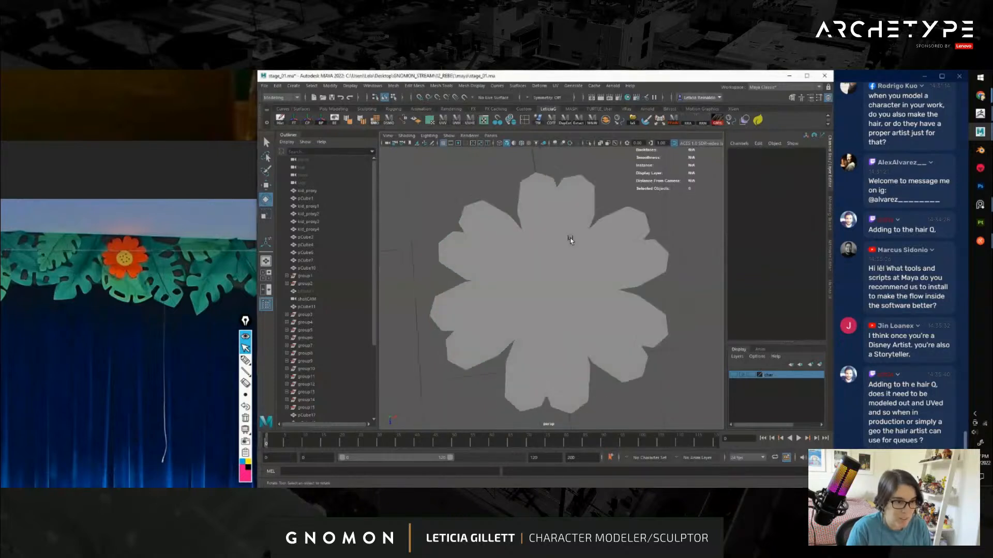
{"action": "scroll", "coordinate": [570, 240], "scroll_direction": "down", "scroll_amount": 5}
{"action": "left_click_drag", "start_coordinate": [563, 293], "coordinate": [625, 288], "text": "alt"}
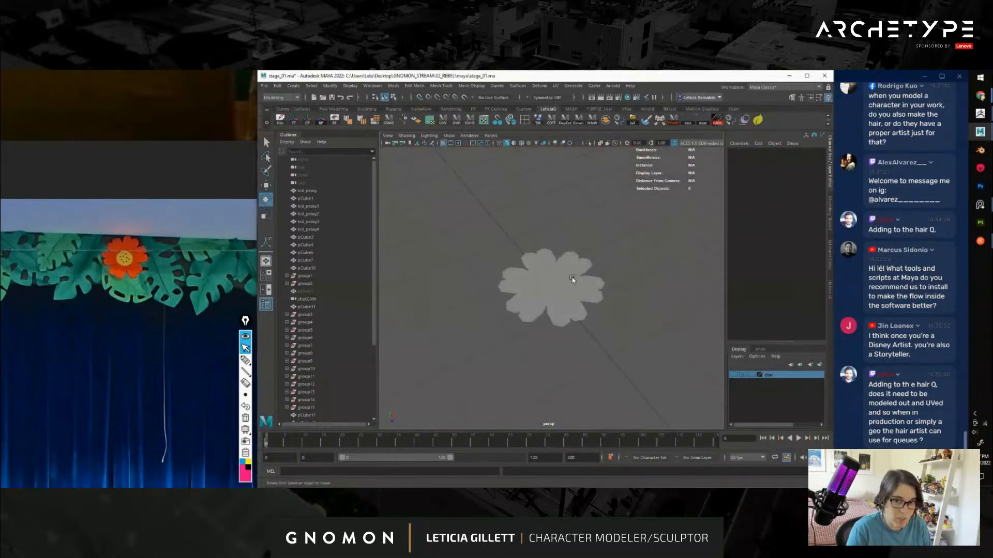
{"action": "scroll", "coordinate": [571, 279], "scroll_direction": "up", "scroll_amount": 4}
{"action": "left_click", "coordinate": [557, 269]}
{"action": "key", "text": "w"}
{"action": "left_click_drag", "start_coordinate": [552, 257], "coordinate": [552, 255]}
{"action": "left_click", "coordinate": [632, 224]}
Assign a new Lambert material to the flower's central disc and open the material's attributes
{"action": "scroll", "coordinate": [576, 316], "scroll_direction": "down", "scroll_amount": 5}
{"action": "left_click_drag", "start_coordinate": [577, 319], "coordinate": [585, 339], "text": "alt"}
{"action": "scroll", "coordinate": [554, 314], "scroll_direction": "up", "scroll_amount": 4}
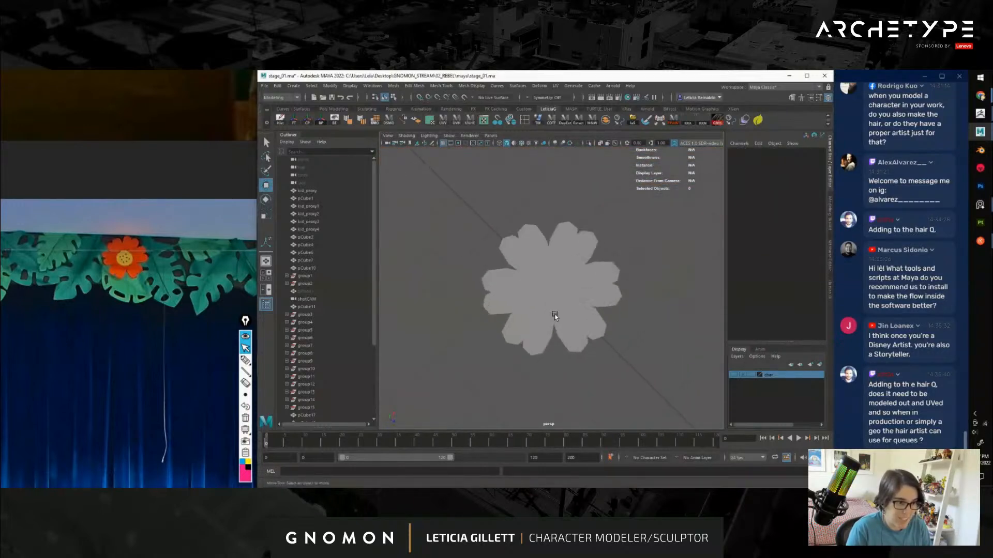
{"action": "left_click_drag", "start_coordinate": [484, 364], "coordinate": [465, 346], "text": "alt"}
{"action": "left_click", "coordinate": [562, 280]}
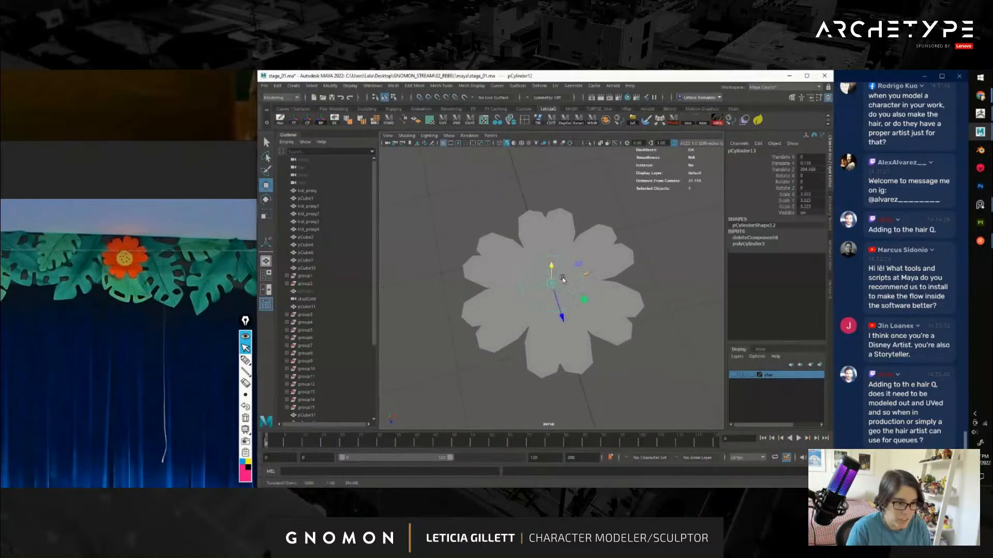
{"action": "right_click_drag", "start_coordinate": [564, 267], "coordinate": [563, 465]}
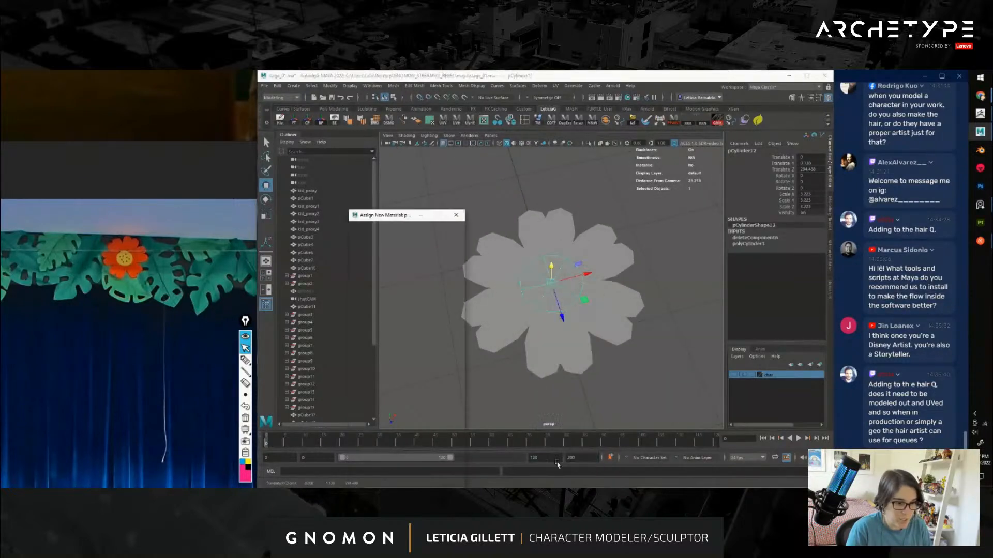
{"action": "left_click", "coordinate": [423, 270]}
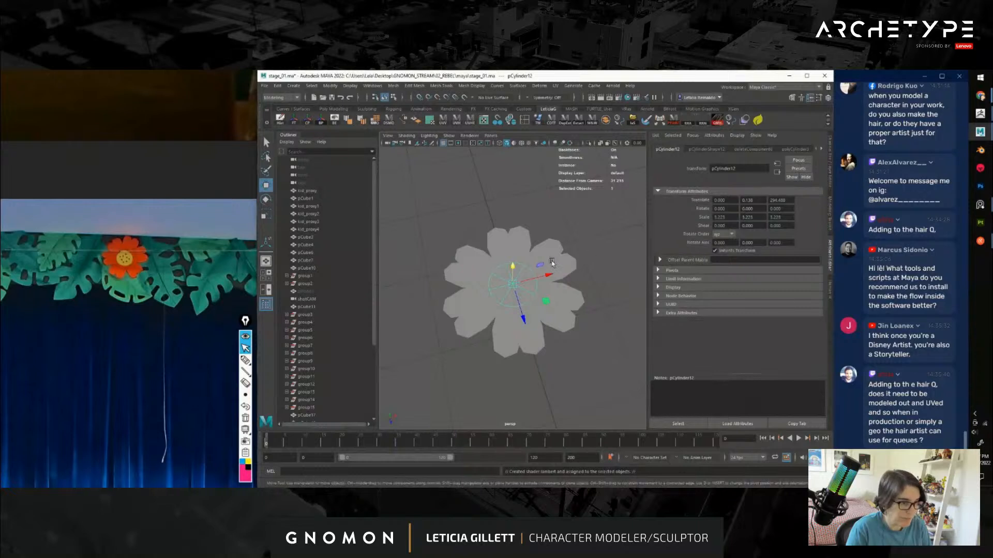
{"action": "right_click_drag", "start_coordinate": [516, 280], "coordinate": [536, 442]}
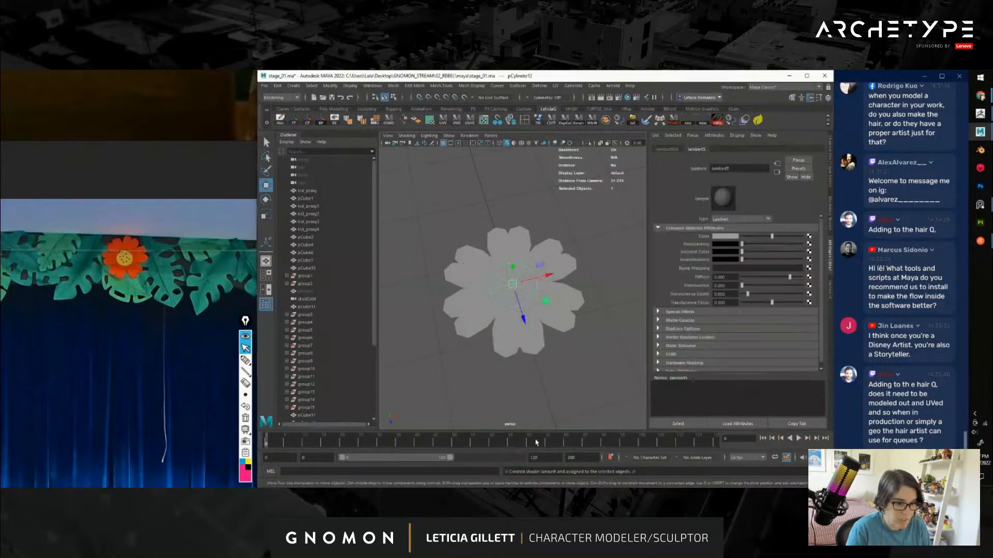
Set the colour of the flower disc's Lambert material to a saturated yellow-orange
{"action": "left_click", "coordinate": [725, 238]}
{"action": "left_click", "coordinate": [692, 257]}
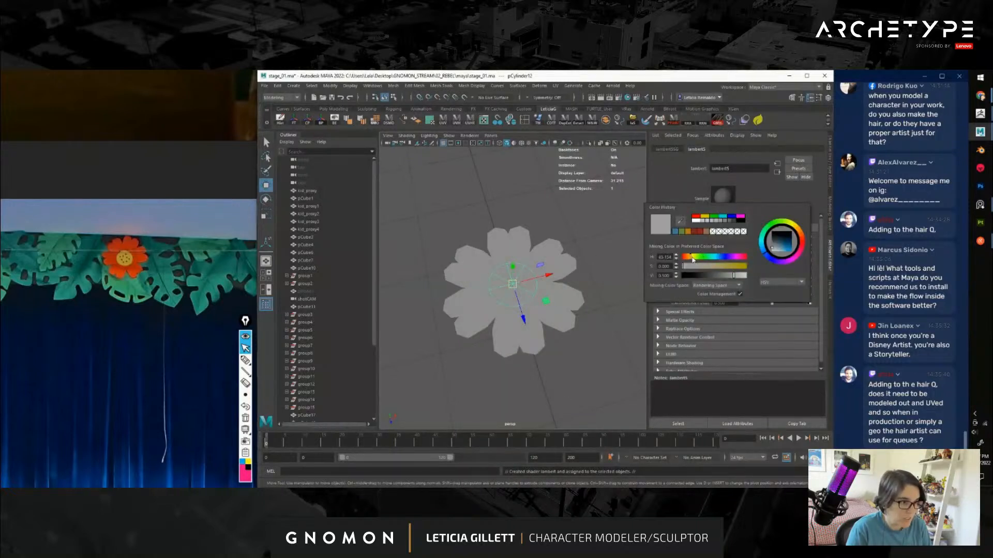
{"action": "left_click", "coordinate": [731, 267]}
{"action": "left_click", "coordinate": [539, 226]}
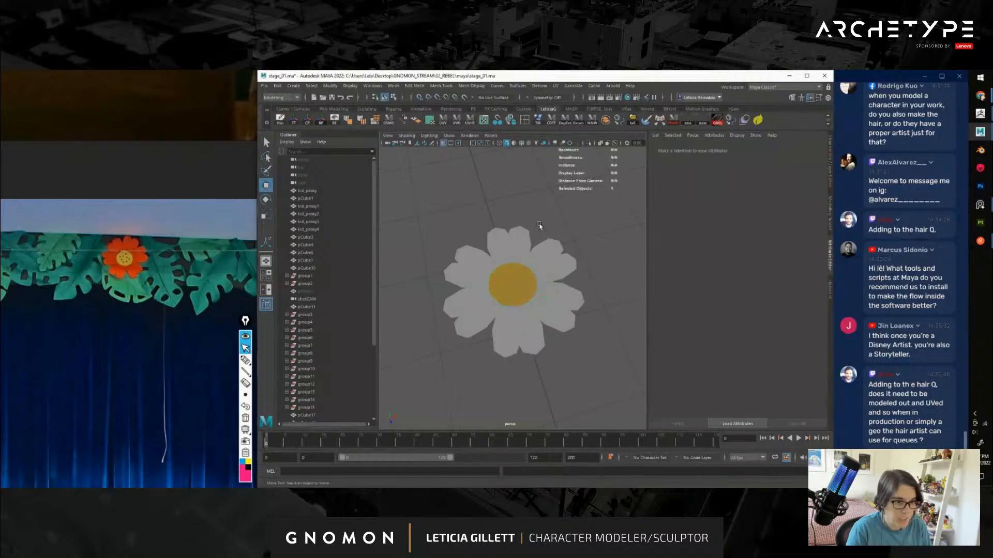
Select all the petals around the disc, assign them a new Lambert material and set its colour to orange-red
{"action": "left_click_drag", "start_coordinate": [460, 255], "coordinate": [459, 256]}
{"action": "left_click_drag", "start_coordinate": [408, 234], "coordinate": [464, 357], "text": "shift"}
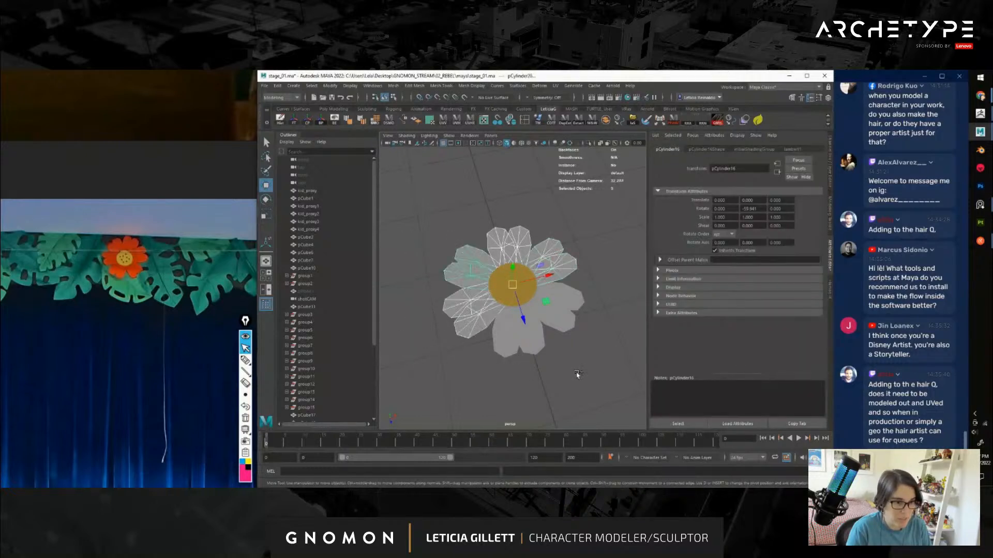
{"action": "left_click", "coordinate": [545, 324], "text": "shift"}
{"action": "right_click_drag", "start_coordinate": [525, 233], "coordinate": [522, 432]}
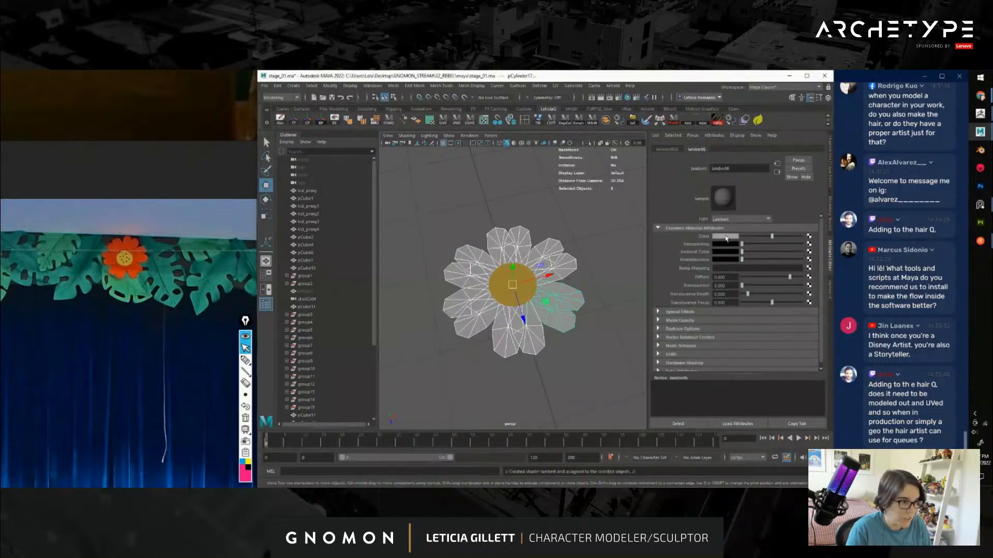
{"action": "left_click", "coordinate": [727, 238]}
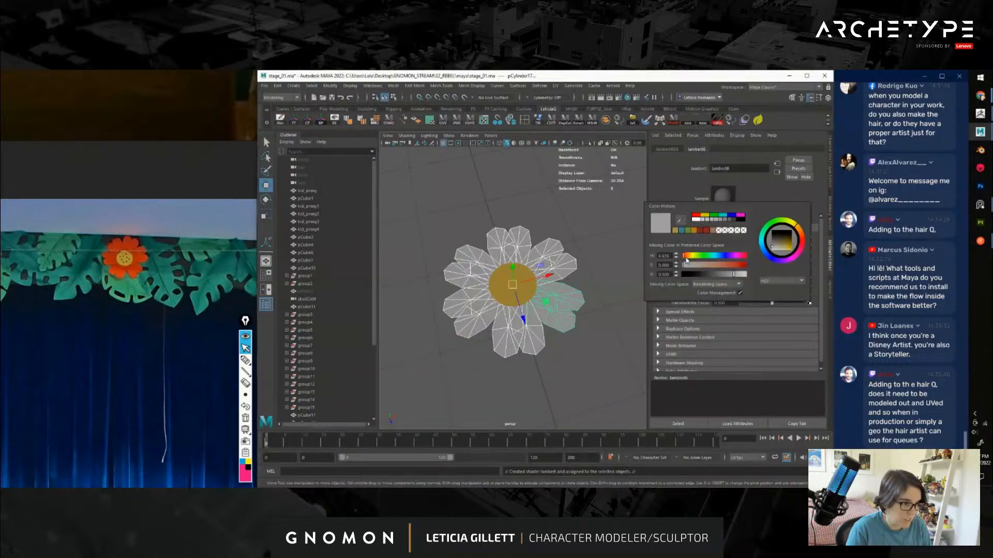
{"action": "left_click_drag", "start_coordinate": [727, 268], "coordinate": [730, 266]}
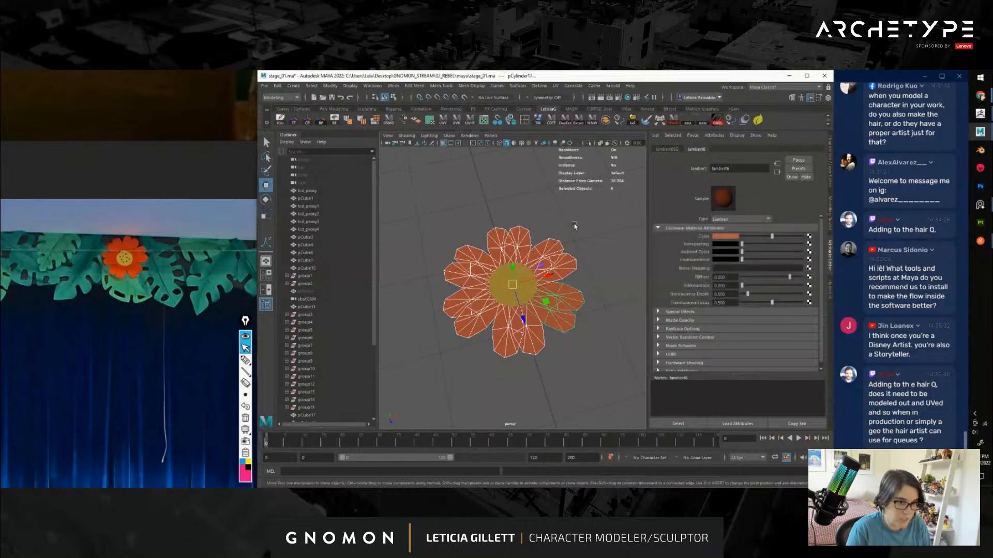
{"action": "left_click", "coordinate": [569, 312]}
Group all the petals and the central disc into one flower group
{"action": "left_click_drag", "start_coordinate": [571, 240], "coordinate": [486, 320]}
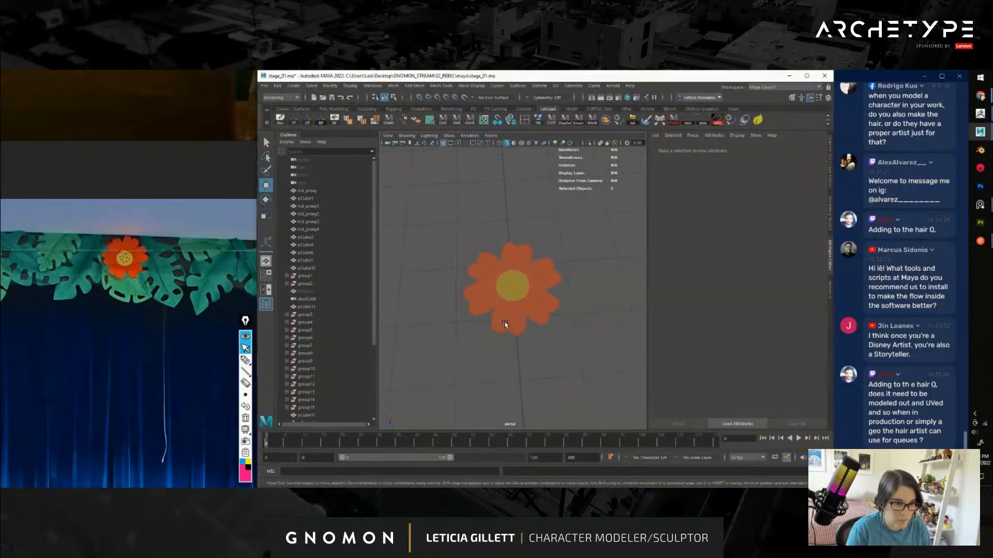
{"action": "key", "text": "ctrl+g"}
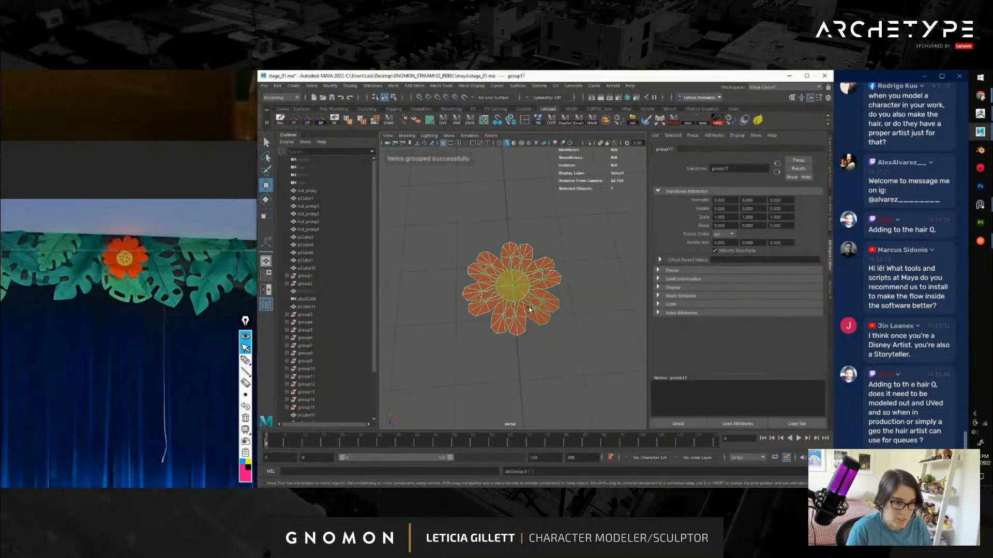
Bring the stage into view around the flower group and call up the choice of camera views
{"action": "scroll", "coordinate": [514, 288], "scroll_direction": "down", "scroll_amount": 10}
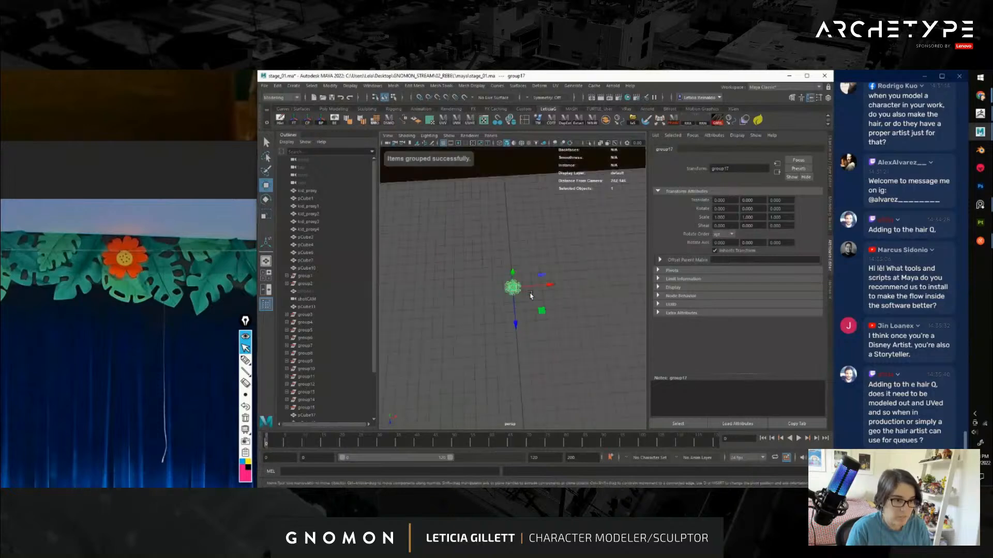
{"action": "left_click_drag", "start_coordinate": [512, 310], "coordinate": [538, 274], "text": "alt"}
{"action": "key", "text": "space"}
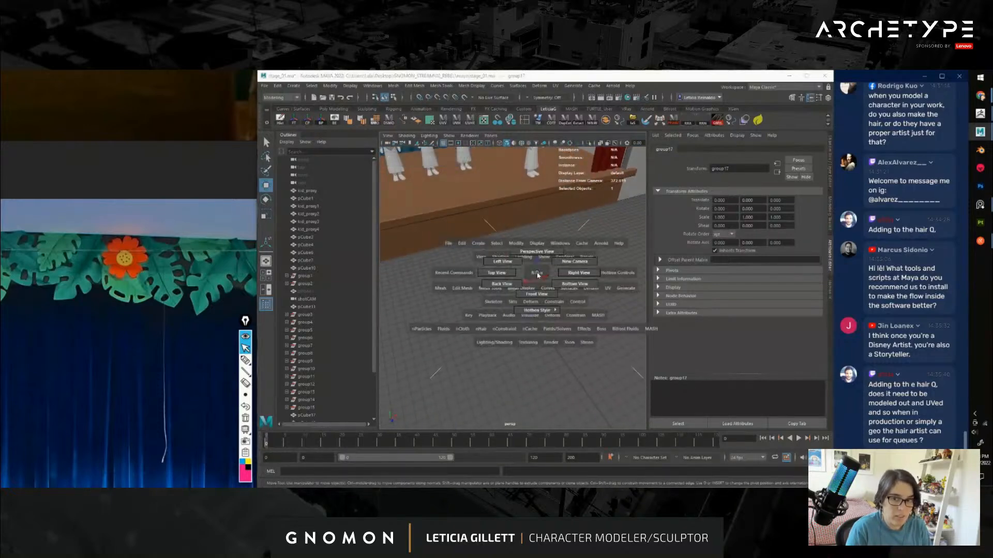
Rotate the flower group 90 degrees about X so it faces the front of the stage
{"action": "left_click", "coordinate": [537, 291]}
{"action": "scroll", "coordinate": [513, 318], "scroll_direction": "up", "scroll_amount": 5}
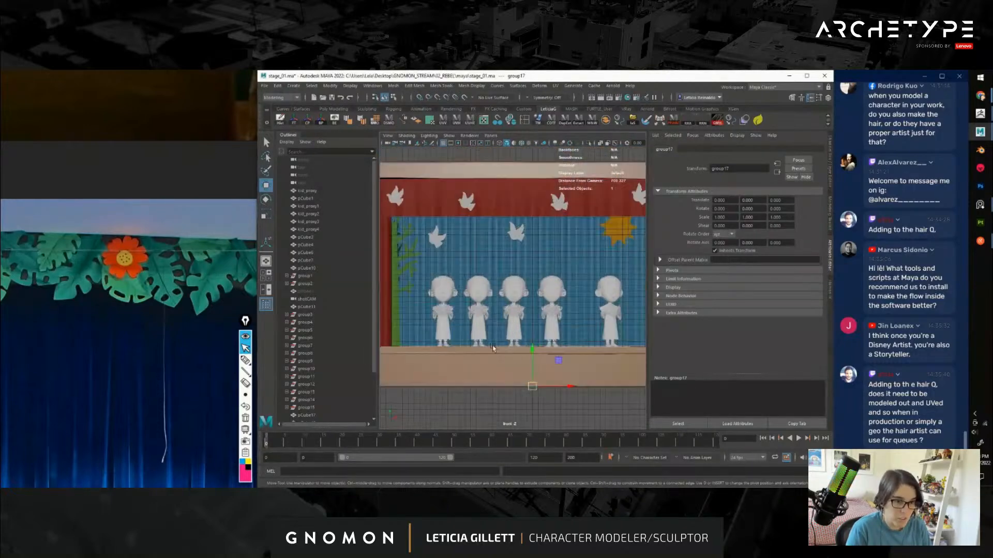
{"action": "key", "text": "e"}
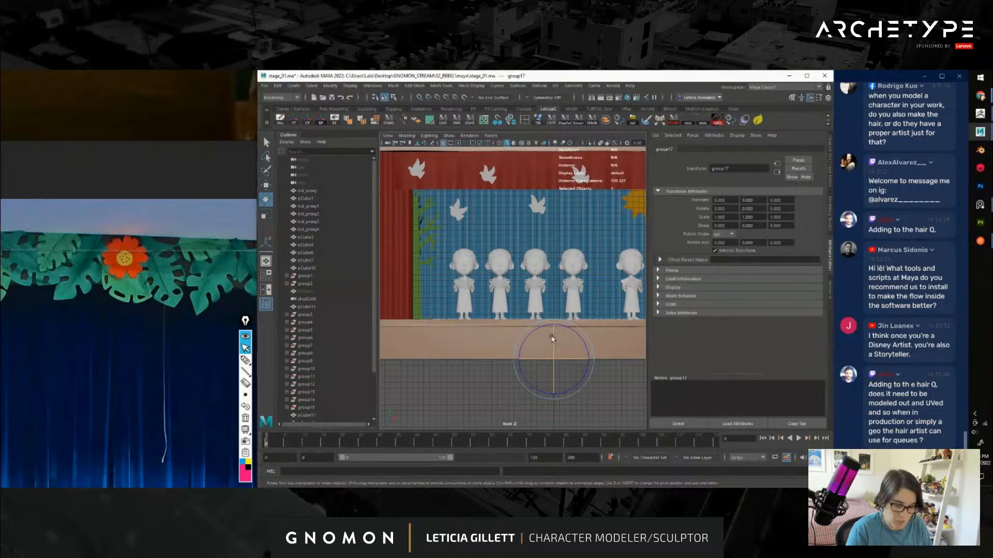
{"action": "left_click_drag", "start_coordinate": [552, 338], "coordinate": [553, 394]}
Move the flower up in front of the blue backdrop curtain and enlarge it to a scale of about 1.71
{"action": "key", "text": "space"}
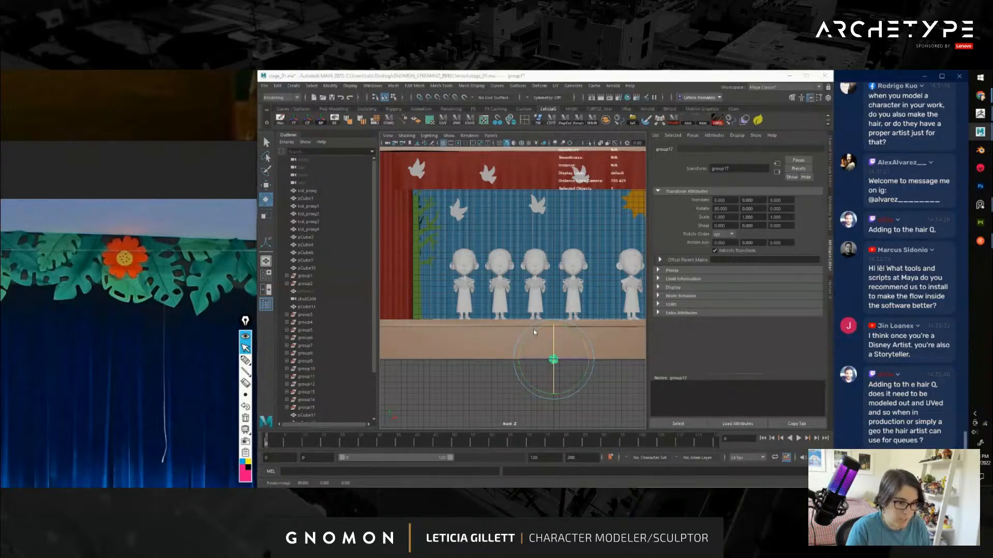
{"action": "left_click", "coordinate": [532, 333]}
{"action": "left_click_drag", "start_coordinate": [532, 325], "coordinate": [557, 328], "text": "alt"}
{"action": "middle_click_drag", "start_coordinate": [558, 328], "coordinate": [570, 335], "text": "alt"}
{"action": "left_click_drag", "start_coordinate": [570, 335], "coordinate": [432, 232], "text": "alt"}
{"action": "key", "text": "w"}
{"action": "right_click_drag", "start_coordinate": [465, 259], "coordinate": [548, 294], "text": "alt"}
{"action": "left_click_drag", "start_coordinate": [548, 294], "coordinate": [553, 331], "text": "alt"}
{"action": "key", "text": "f"}
{"action": "key", "text": "r"}
{"action": "right_click_drag", "start_coordinate": [552, 331], "coordinate": [517, 310], "text": "alt"}
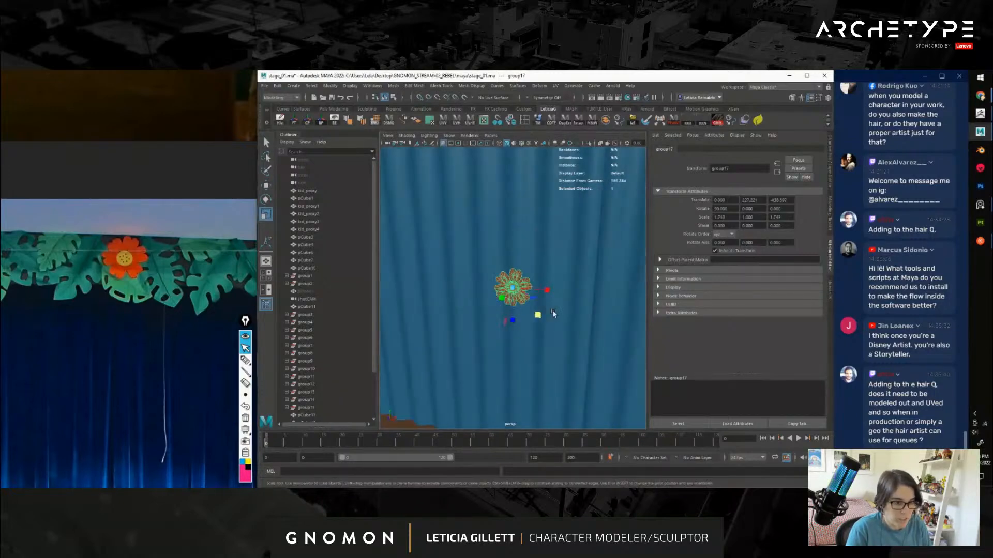
Push the flower back along Z to about -441.28, close to the blue backdrop curtain
{"action": "left_click_drag", "start_coordinate": [517, 310], "coordinate": [494, 291], "text": "alt"}
{"action": "key", "text": "w"}
{"action": "right_click_drag", "start_coordinate": [494, 291], "coordinate": [480, 297], "text": "alt"}
Scale the flower down to about 1.03, judging its size against the whole stage from the front
{"action": "key", "text": "space"}
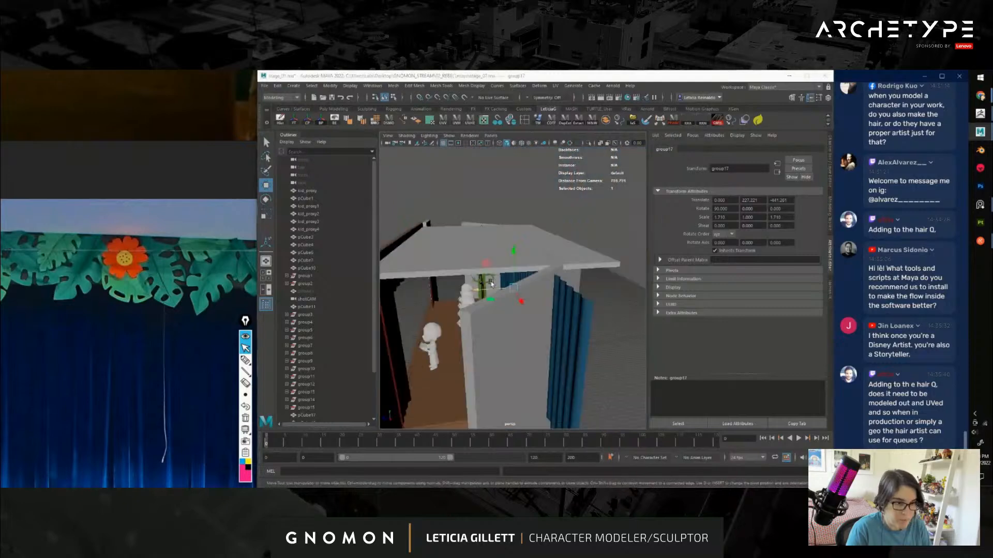
{"action": "left_click_drag", "start_coordinate": [481, 297], "coordinate": [474, 326]}
{"action": "middle_click_drag", "start_coordinate": [535, 291], "coordinate": [518, 319], "text": "alt"}
{"action": "key", "text": "r"}
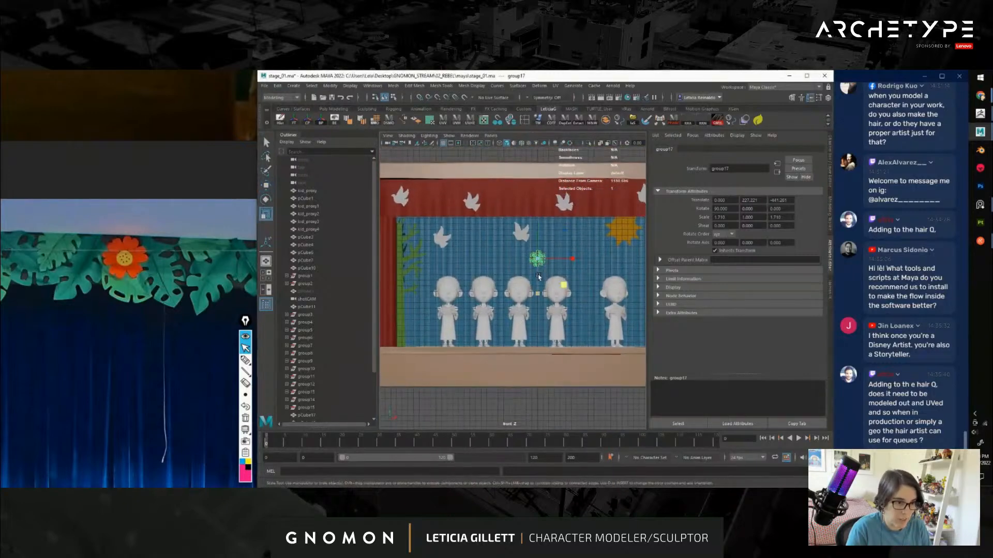
{"action": "scroll", "coordinate": [517, 319], "scroll_direction": "up", "scroll_amount": 3}
{"action": "left_click_drag", "start_coordinate": [556, 237], "coordinate": [548, 244]}
{"action": "scroll", "coordinate": [534, 311], "scroll_direction": "down", "scroll_amount": 5}
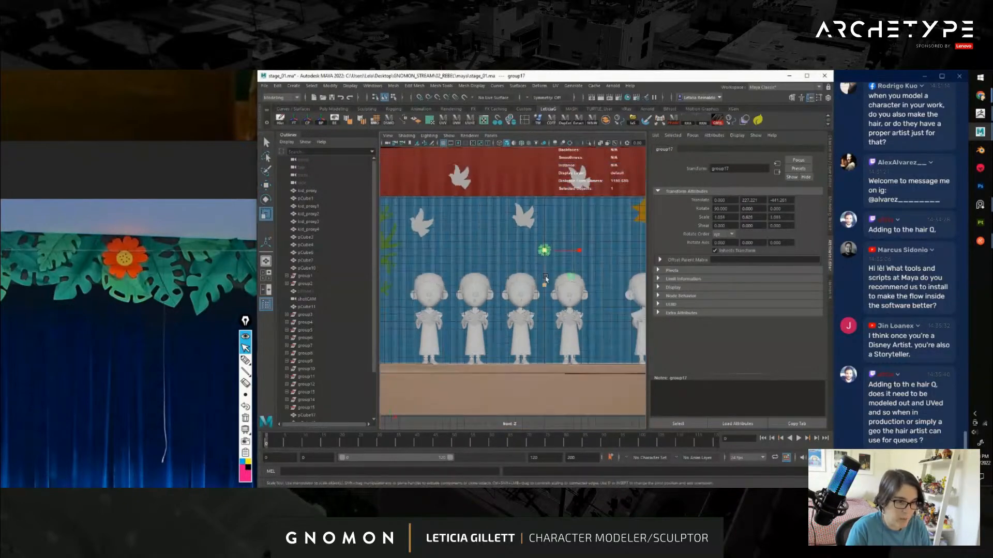
{"action": "scroll", "coordinate": [543, 306], "scroll_direction": "down", "scroll_amount": 1}
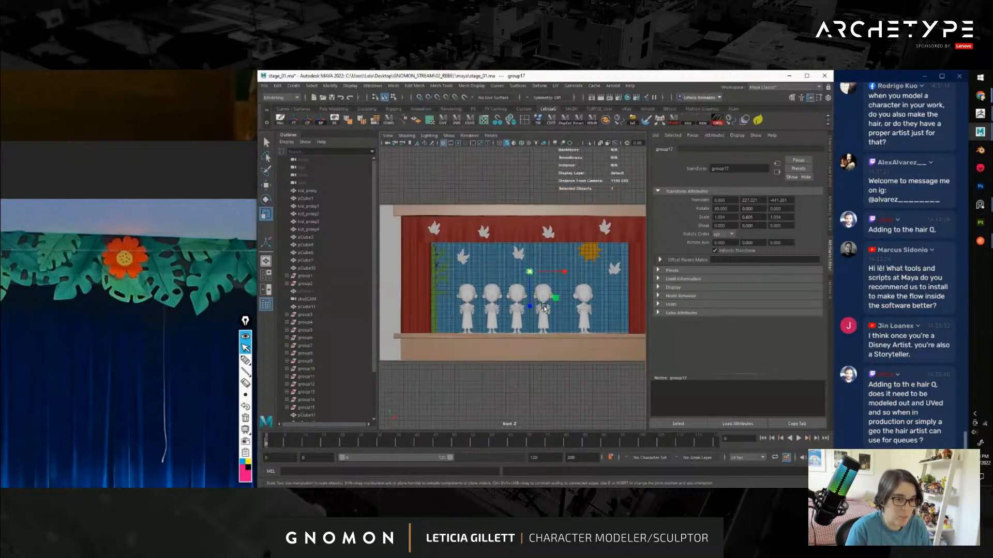
{"action": "middle_click_drag", "start_coordinate": [543, 306], "coordinate": [527, 306], "text": "alt"}
{"action": "scroll", "coordinate": [527, 305], "scroll_direction": "up", "scroll_amount": 1}
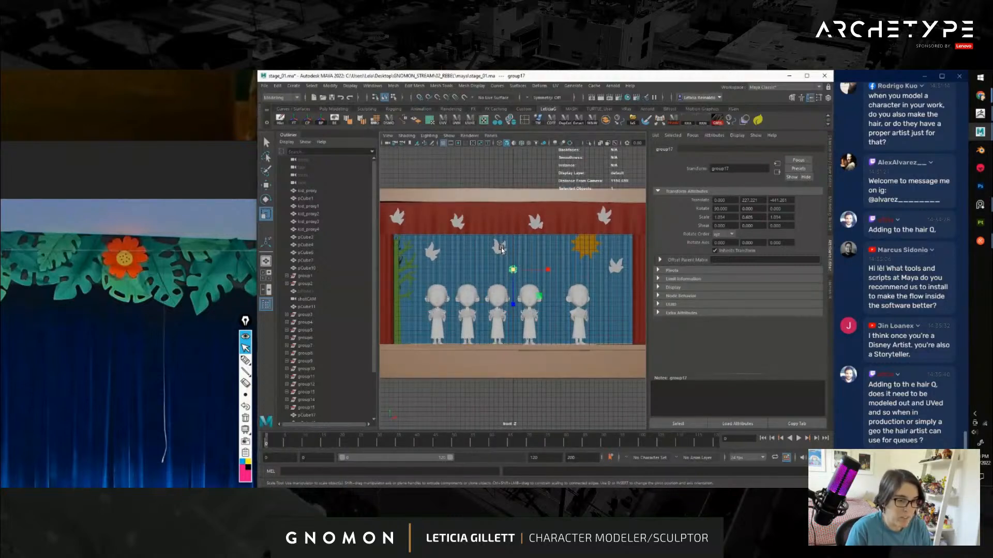
Scale down the middle backdrop dove, the leftmost dove on the red valance and the dove near the right curtain
{"action": "left_click", "coordinate": [501, 250]}
{"action": "left_click_drag", "start_coordinate": [499, 256], "coordinate": [498, 255]}
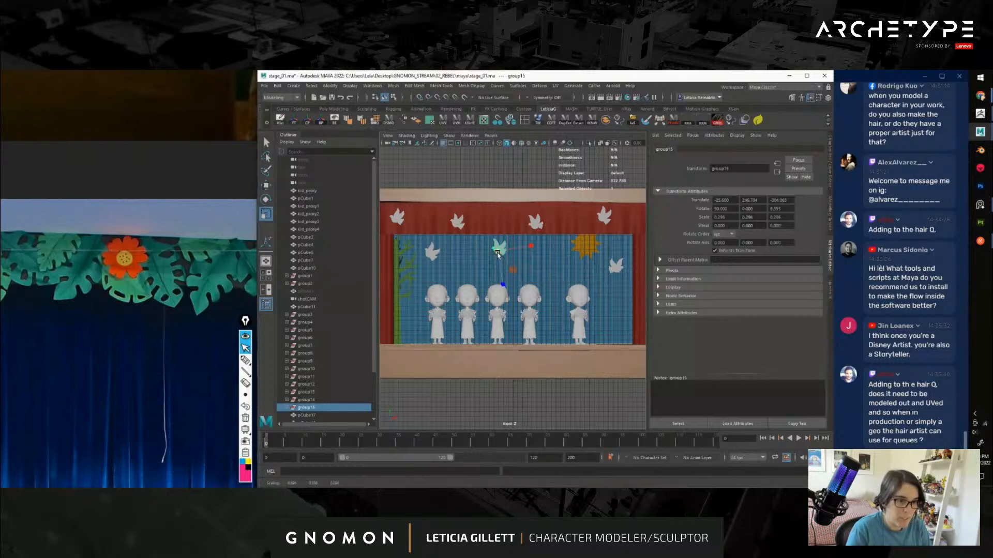
{"action": "left_click", "coordinate": [394, 221]}
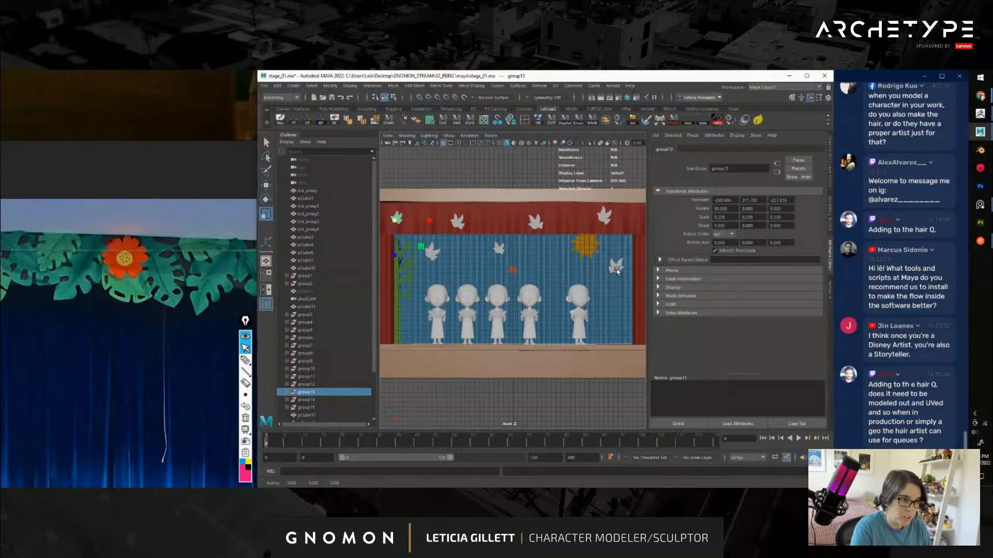
{"action": "left_click", "coordinate": [617, 269]}
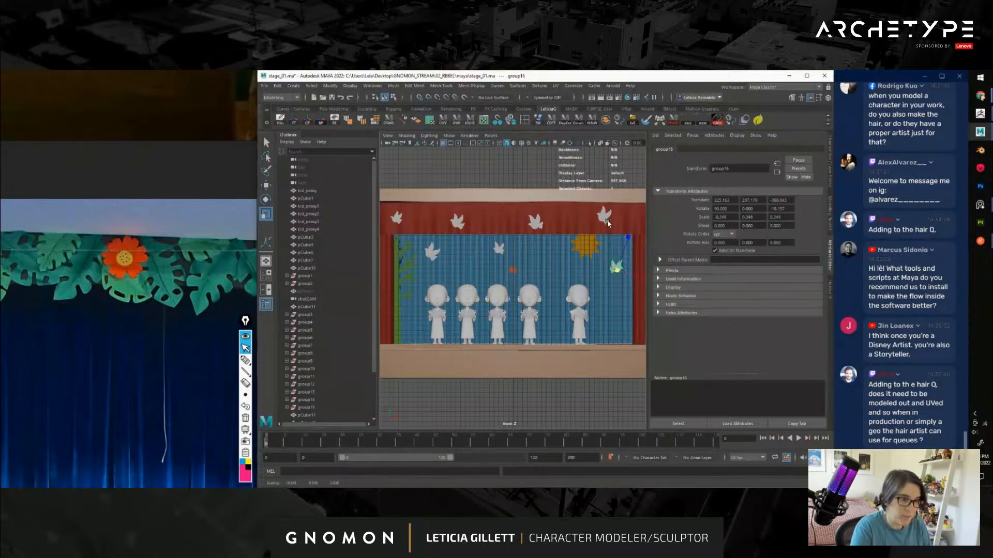
{"action": "left_click", "coordinate": [524, 201]}
Duplicate the flower group, place the copy higher and to the right on the backdrop, and rotate it to about 47 degrees
{"action": "left_click", "coordinate": [514, 268]}
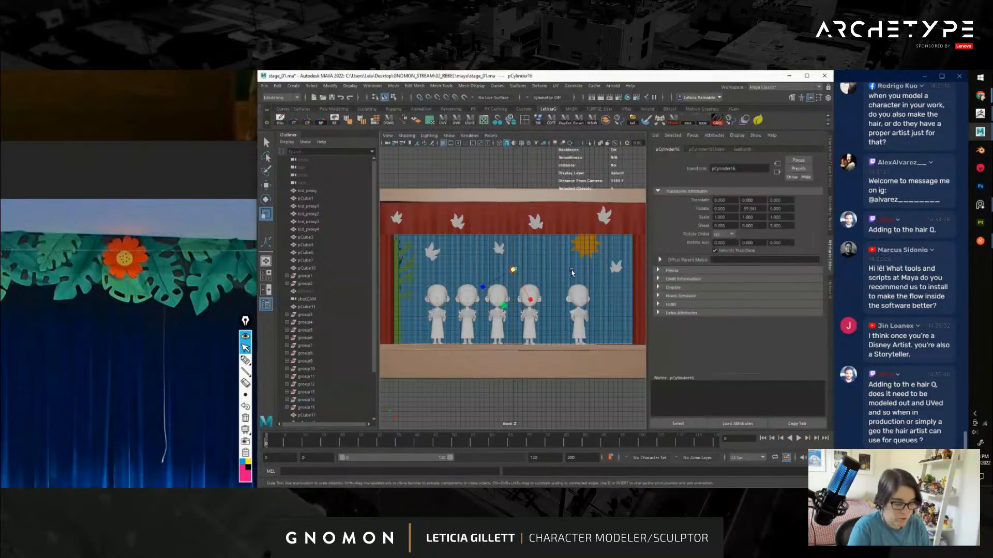
{"action": "scroll", "coordinate": [553, 310], "scroll_direction": "up", "scroll_amount": 1}
{"action": "key", "text": "w"}
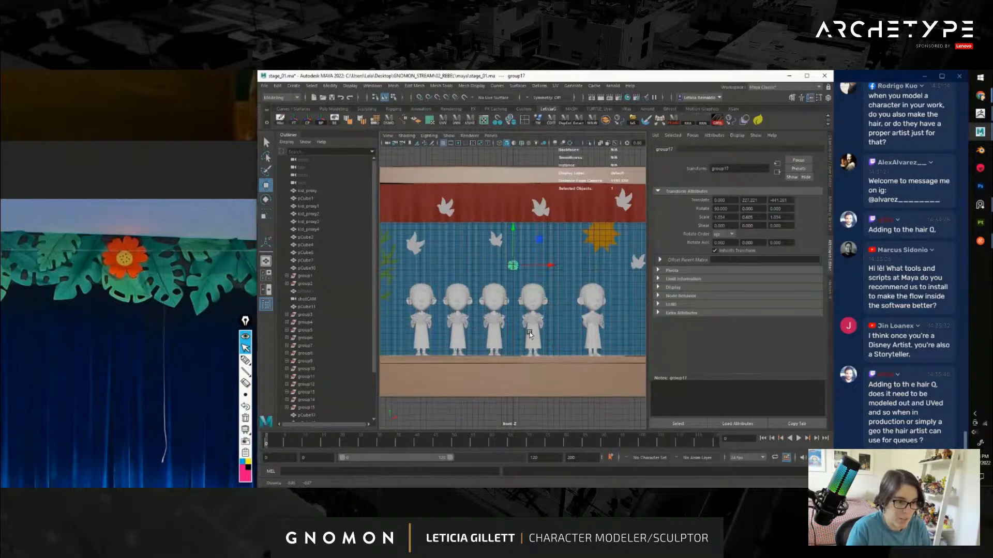
{"action": "middle_click_drag", "start_coordinate": [533, 304], "coordinate": [529, 299], "text": "alt"}
{"action": "middle_click_drag", "start_coordinate": [536, 236], "coordinate": [566, 221]}
{"action": "key", "text": "e"}
{"action": "left_click_drag", "start_coordinate": [565, 219], "coordinate": [540, 215]}
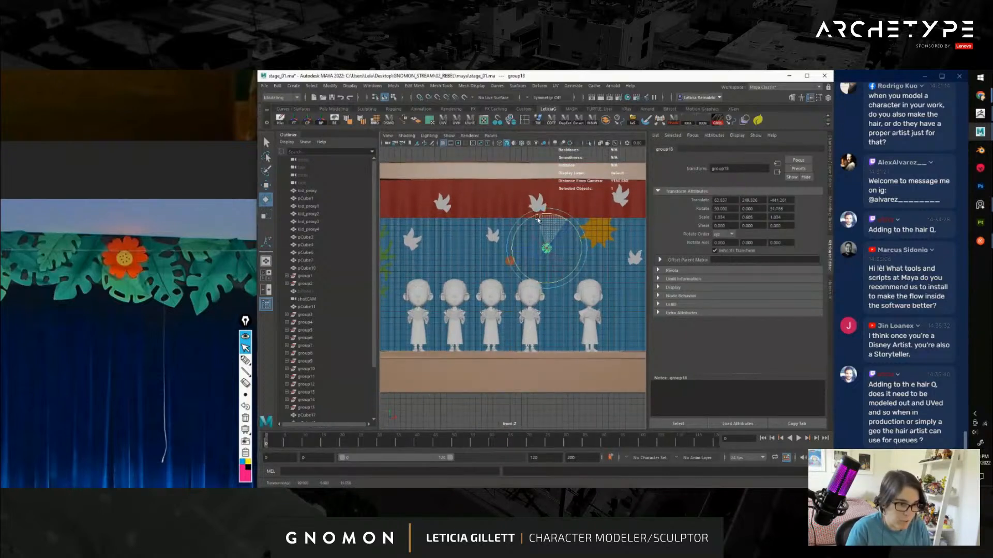
Enlarge the flower copy to about 1.18 and spread duplicates of it across the blue backdrop among the doves and child figures
{"action": "key", "text": "r"}
{"action": "left_click_drag", "start_coordinate": [547, 248], "coordinate": [449, 240]}
{"action": "key", "text": "w"}
{"action": "middle_click_drag", "start_coordinate": [444, 246], "coordinate": [492, 235], "text": "alt"}
{"action": "key", "text": "ctrl+d"}
{"action": "left_click_drag", "start_coordinate": [498, 227], "coordinate": [631, 272]}
{"action": "key", "text": "ctrl+d"}
{"action": "key", "text": "ctrl+d"}
{"action": "key", "text": "ctrl+d"}
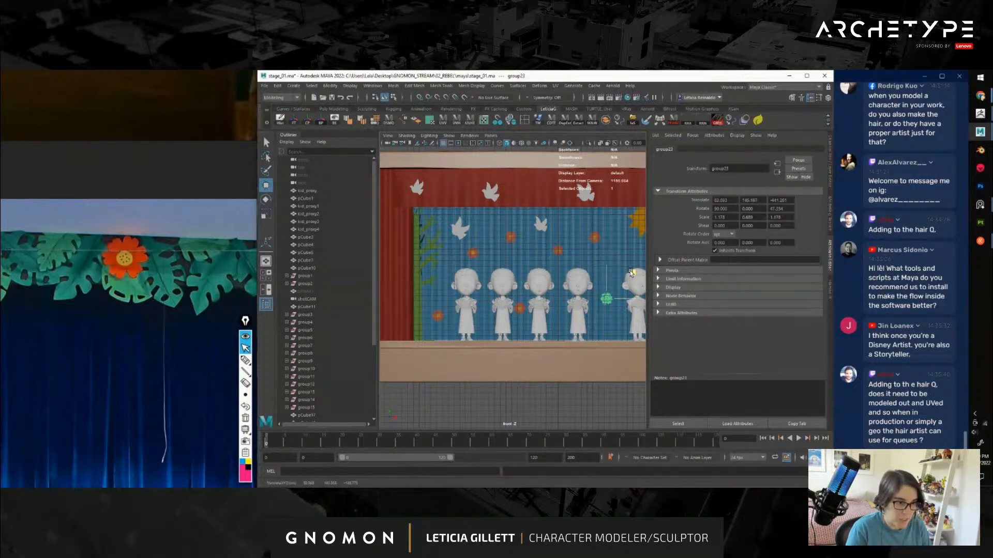
Scale the flower between the fourth and fifth child figures down to about 0.925
{"action": "middle_click_drag", "start_coordinate": [606, 286], "coordinate": [529, 293], "text": "alt"}
{"action": "key", "text": "t"}
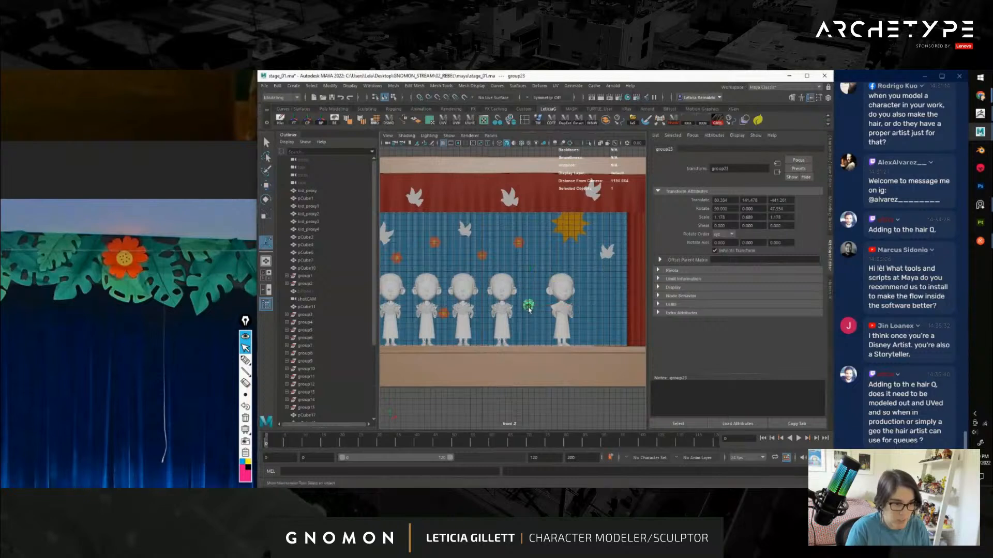
{"action": "key", "text": "r"}
{"action": "left_click_drag", "start_coordinate": [529, 307], "coordinate": [529, 308]}
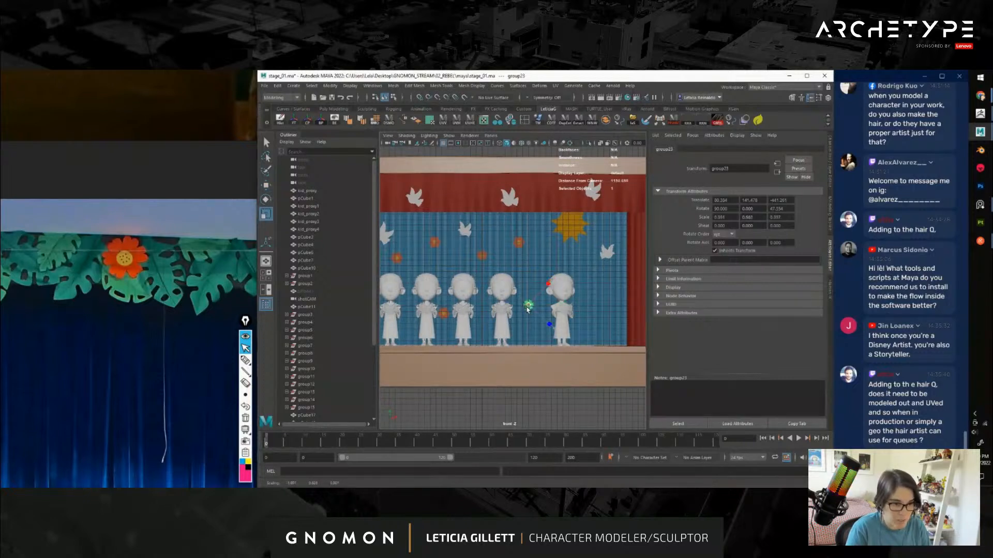
Duplicate the smaller flower three times and arrange the copies down the right side of the blue backdrop
{"action": "key", "text": "w"}
{"action": "middle_click_drag", "start_coordinate": [549, 288], "coordinate": [630, 299]}
{"action": "key", "text": "ctrl+d"}
{"action": "key", "text": "ctrl+d"}
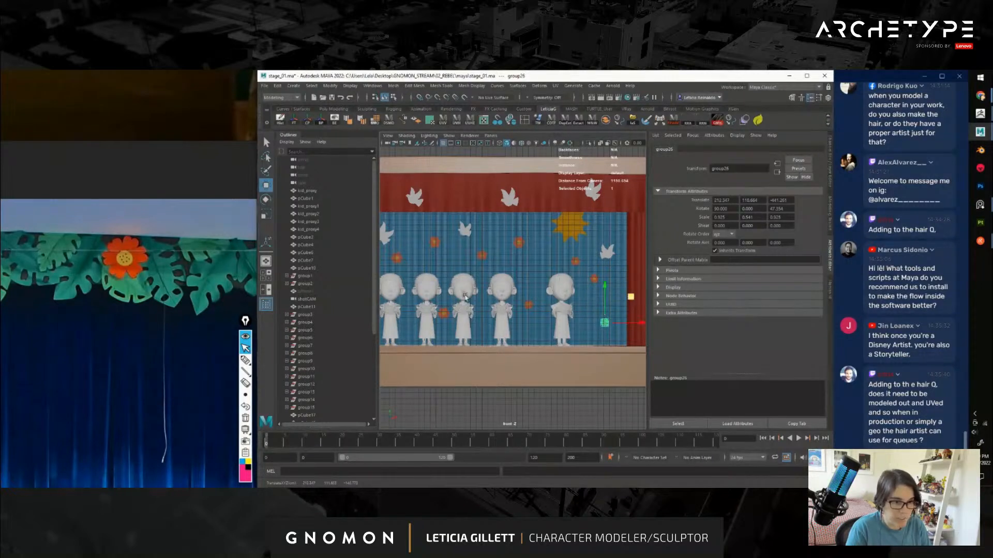
Scale the upper flower just left of the middle dove down to about 0.96
{"action": "left_click", "coordinate": [436, 245]}
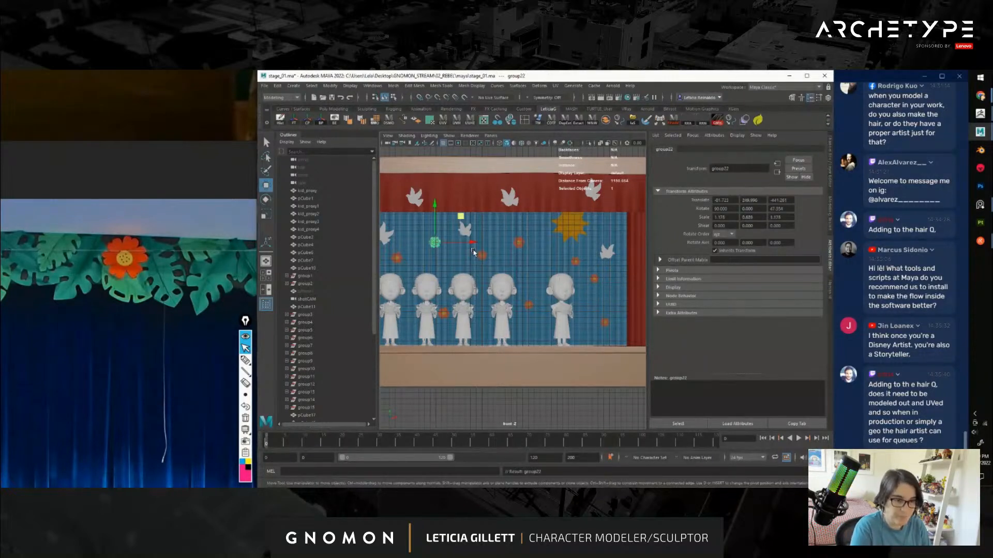
{"action": "key", "text": "r"}
{"action": "left_click_drag", "start_coordinate": [435, 245], "coordinate": [433, 246]}
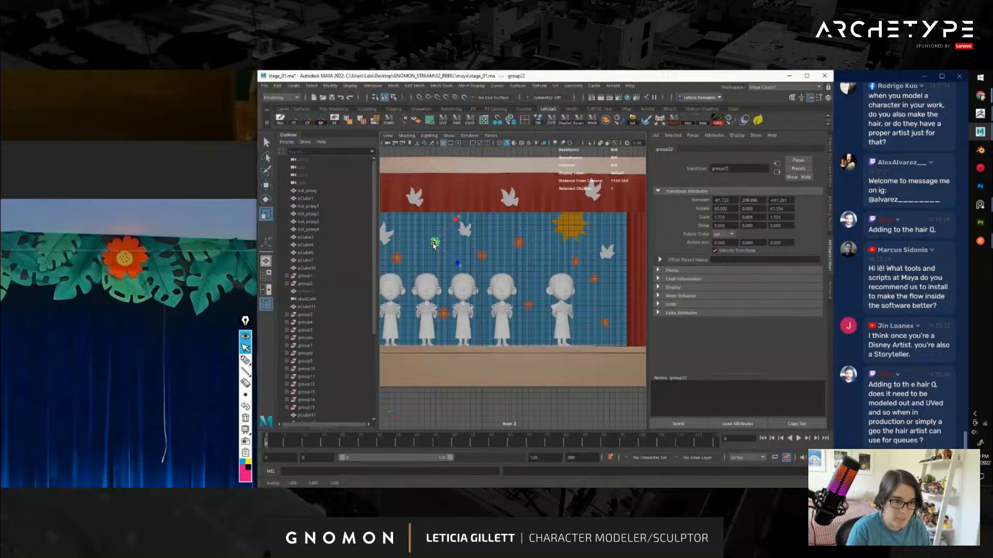
Scale the lowest flower beside the green bamboo down to about 0.955
{"action": "middle_click_drag", "start_coordinate": [429, 306], "coordinate": [537, 290], "text": "alt"}
{"action": "scroll", "coordinate": [537, 290], "scroll_direction": "up", "scroll_amount": 2}
{"action": "middle_click_drag", "start_coordinate": [455, 319], "coordinate": [466, 311], "text": "alt"}
{"action": "scroll", "coordinate": [466, 311], "scroll_direction": "up", "scroll_amount": 4}
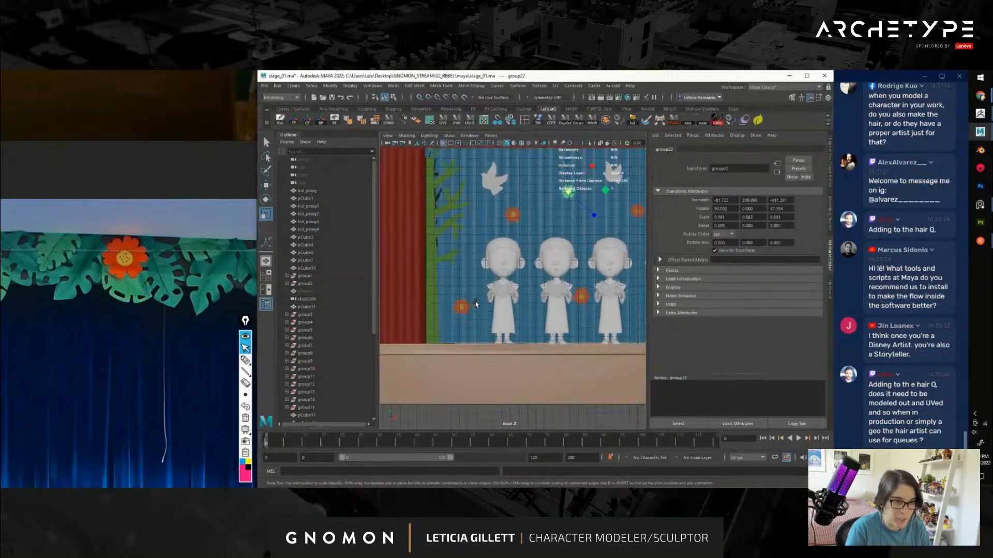
{"action": "left_click", "coordinate": [450, 313]}
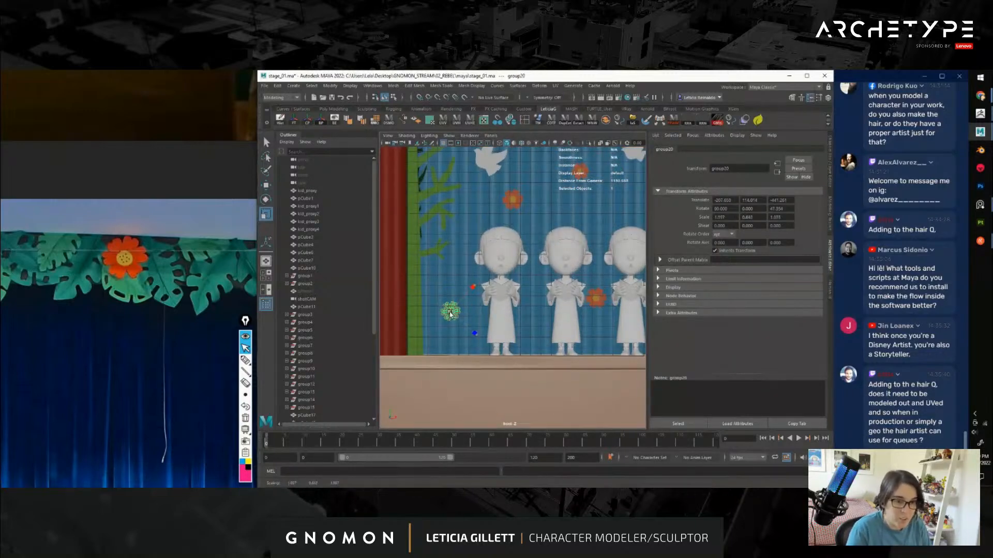
Scale the upper flower just left of the sun down to about 0.915
{"action": "scroll", "coordinate": [449, 313], "scroll_direction": "down", "scroll_amount": 4}
{"action": "middle_click_drag", "start_coordinate": [592, 275], "coordinate": [485, 251], "text": "alt"}
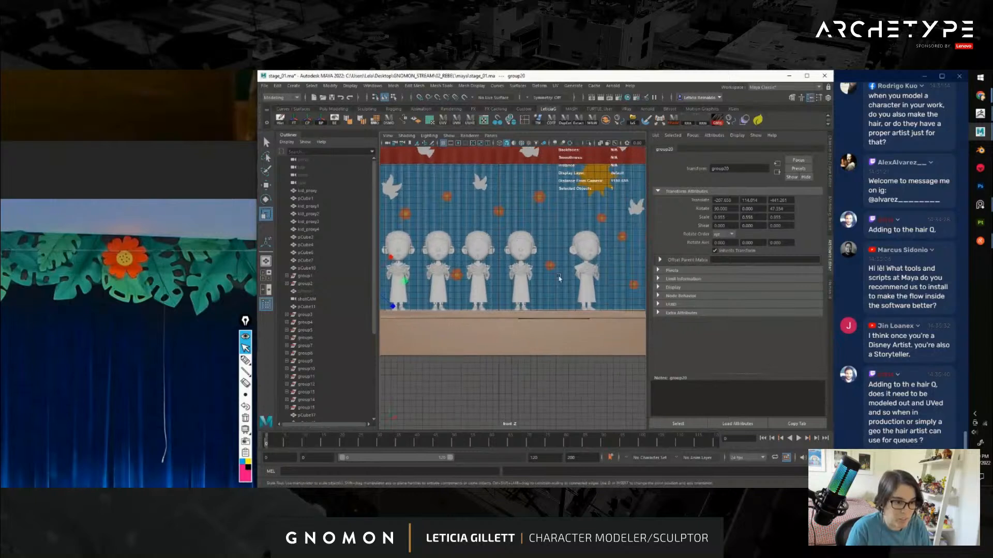
{"action": "middle_click_drag", "start_coordinate": [561, 278], "coordinate": [565, 310], "text": "alt"}
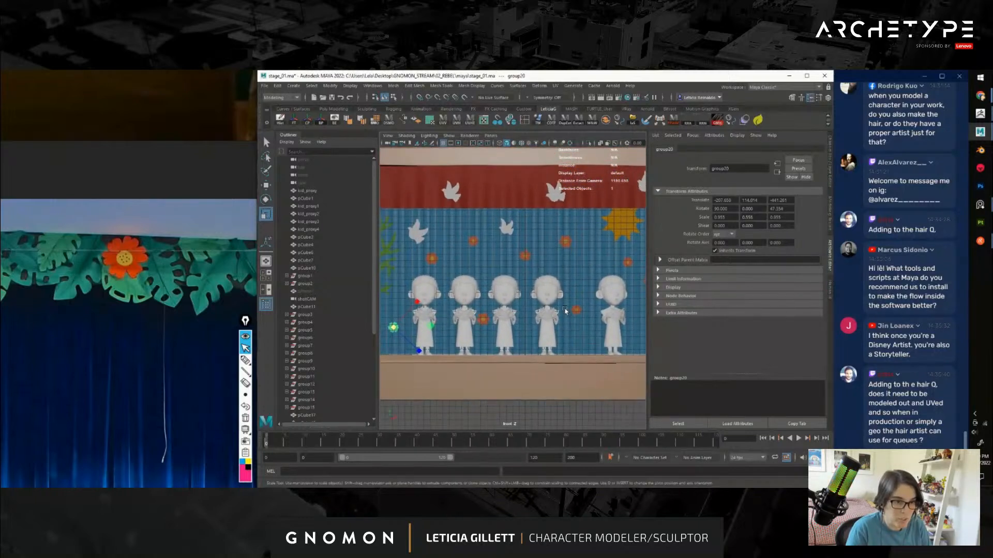
{"action": "left_click", "coordinate": [566, 243]}
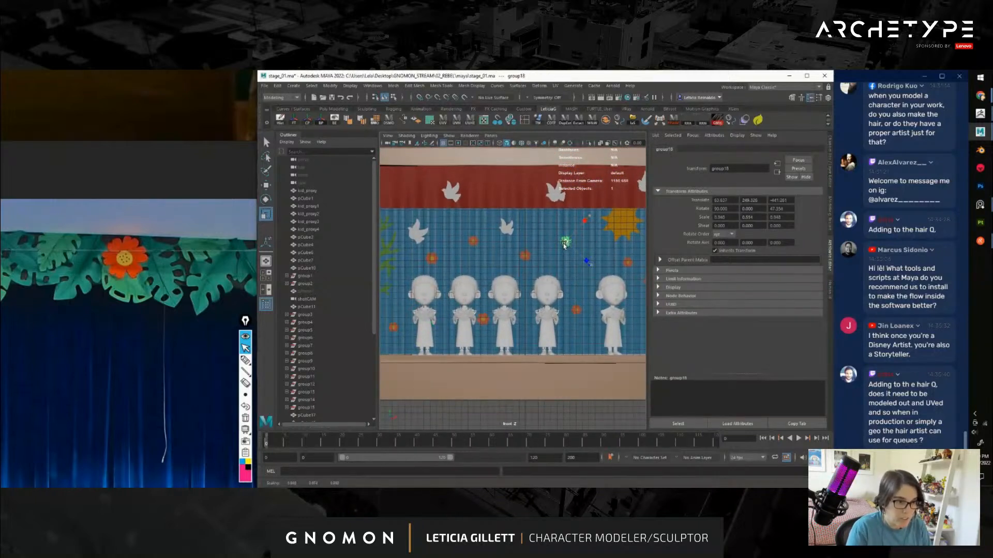
{"action": "left_click_drag", "start_coordinate": [563, 245], "coordinate": [564, 244]}
Rotate the flower group below the right-hand dove to vary its orientation
{"action": "scroll", "coordinate": [563, 264], "scroll_direction": "down", "scroll_amount": 2}
{"action": "middle_click_drag", "start_coordinate": [559, 305], "coordinate": [518, 286], "text": "alt"}
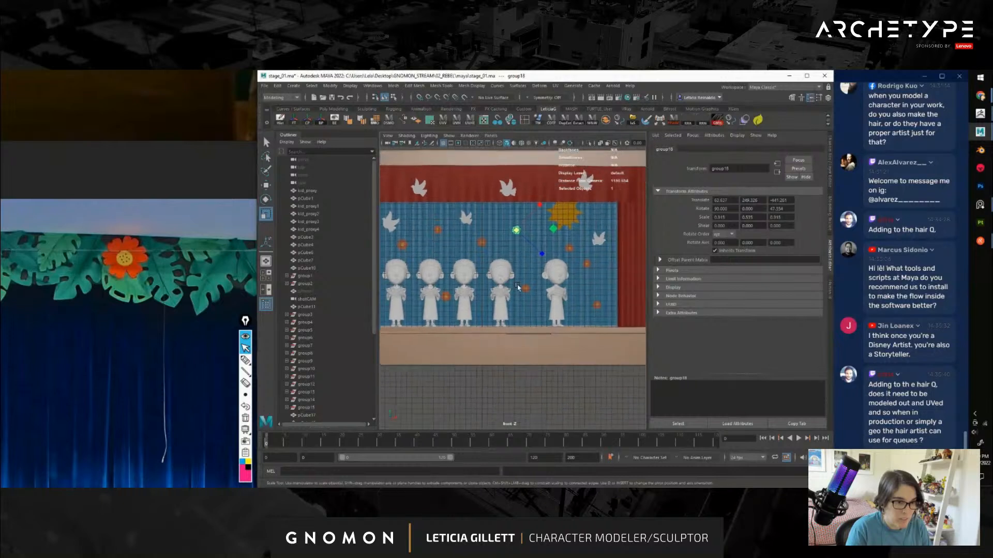
{"action": "left_click", "coordinate": [609, 267]}
{"action": "left_click", "coordinate": [586, 266]}
{"action": "key", "text": "Up"}
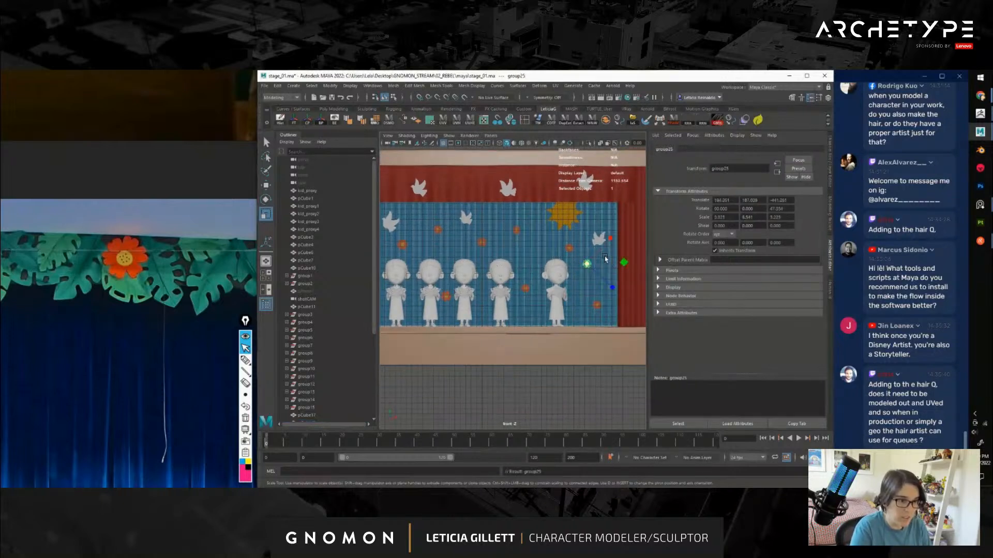
{"action": "key", "text": "e"}
{"action": "left_click_drag", "start_coordinate": [584, 228], "coordinate": [566, 242]}
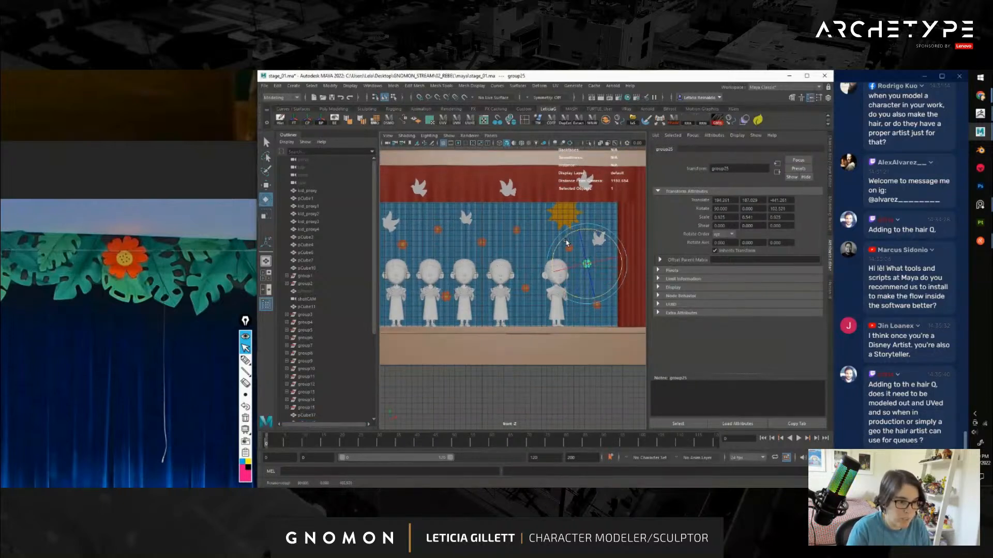
Rotate the flower between the last two child figures and the lowest flower near the right curtain
{"action": "left_click", "coordinate": [526, 288]}
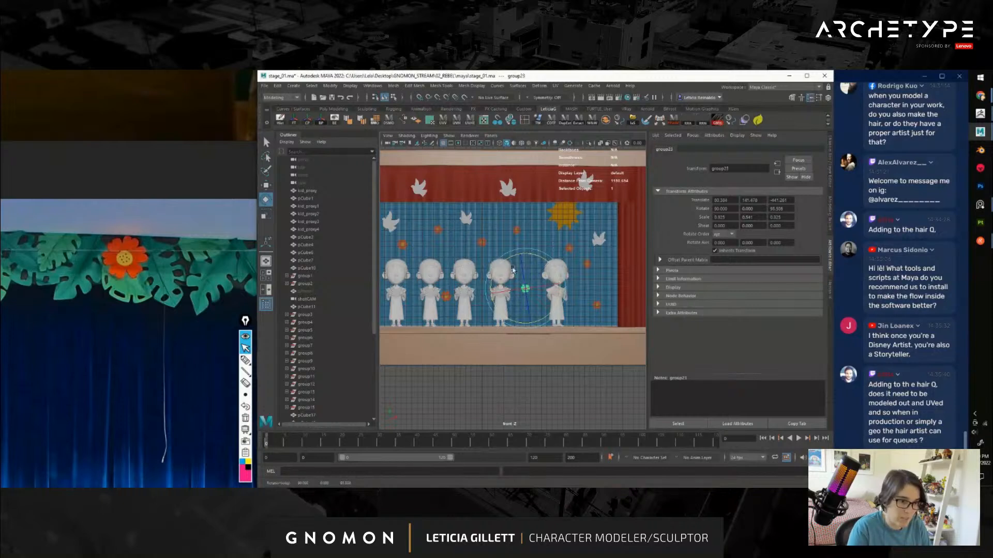
{"action": "left_click", "coordinate": [593, 306]}
{"action": "key", "text": "Up"}
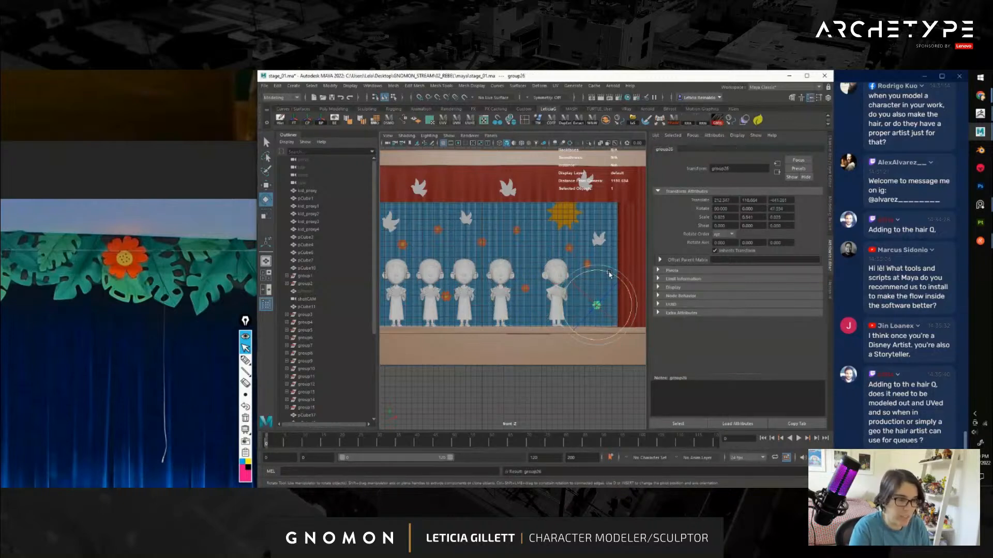
{"action": "left_click_drag", "start_coordinate": [610, 274], "coordinate": [623, 288]}
Scale the flower between the second and third figures to about 0.86, and rotate it and the lowest flower beside the bamboo
{"action": "middle_click_drag", "start_coordinate": [458, 312], "coordinate": [543, 321], "text": "alt"}
{"action": "scroll", "coordinate": [543, 321], "scroll_direction": "up", "scroll_amount": 3}
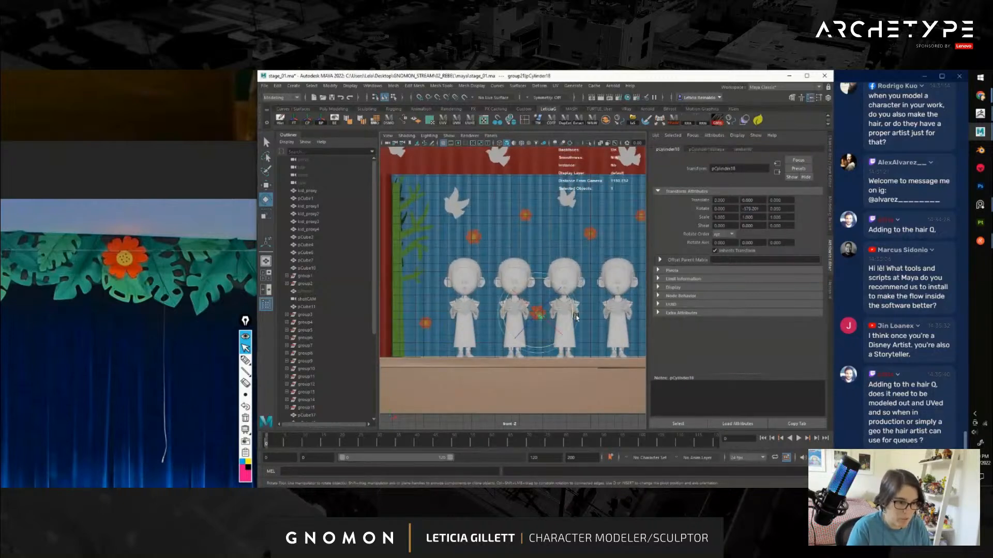
{"action": "left_click", "coordinate": [541, 313]}
{"action": "key", "text": "Up"}
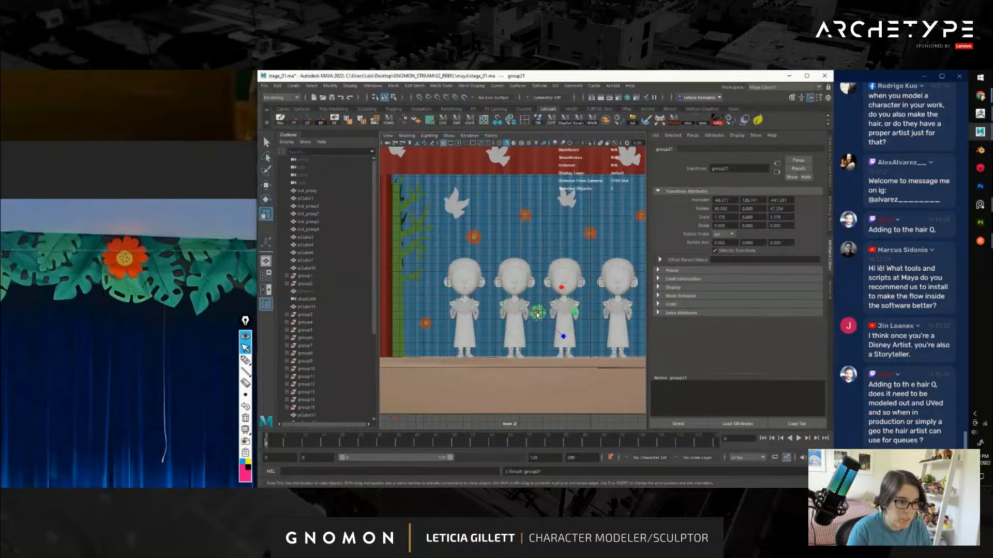
{"action": "left_click_drag", "start_coordinate": [540, 278], "coordinate": [532, 280]}
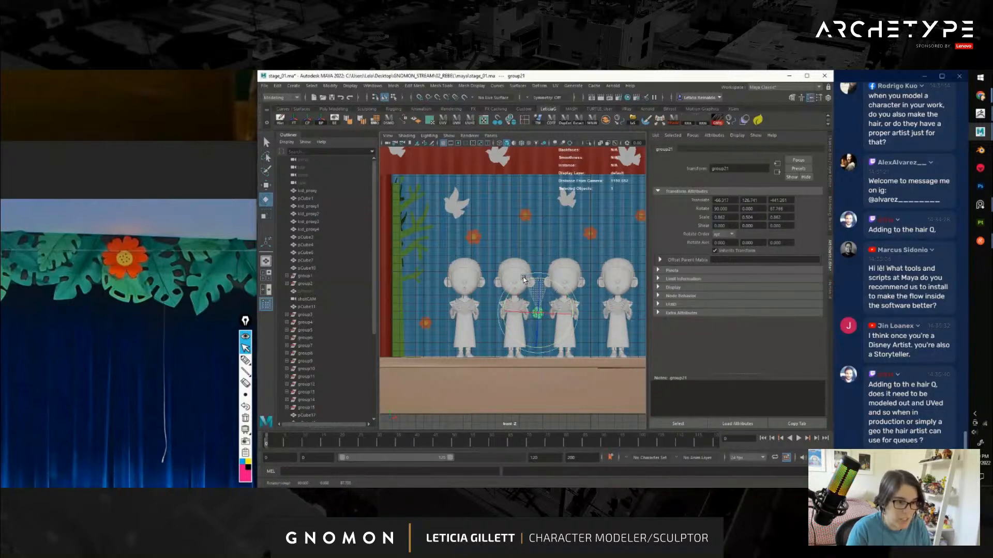
{"action": "left_click", "coordinate": [425, 323]}
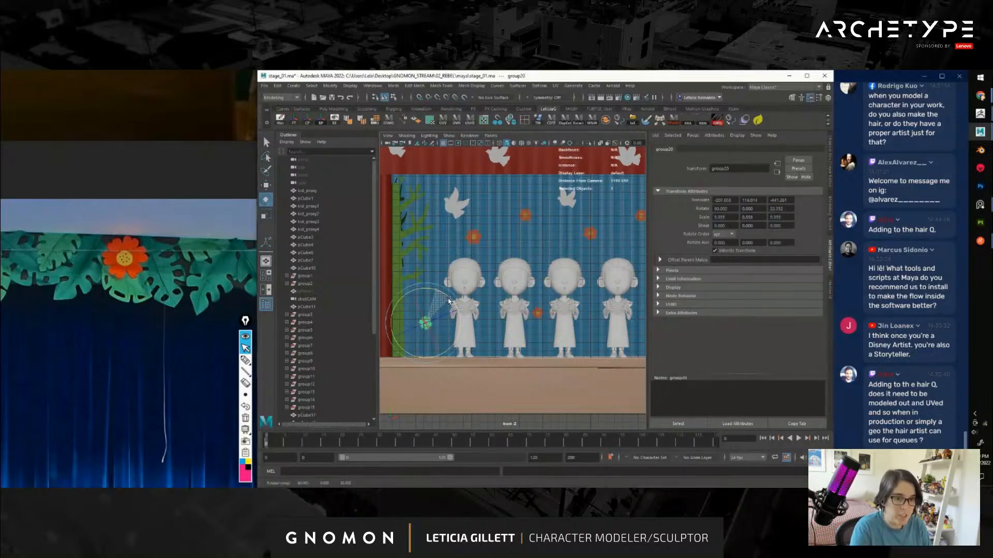
Rotate the flower below the dove nearest the bamboo and select the flower between the two upper backdrop doves
{"action": "left_click", "coordinate": [473, 237]}
{"action": "left_click_drag", "start_coordinate": [480, 205], "coordinate": [464, 203]}
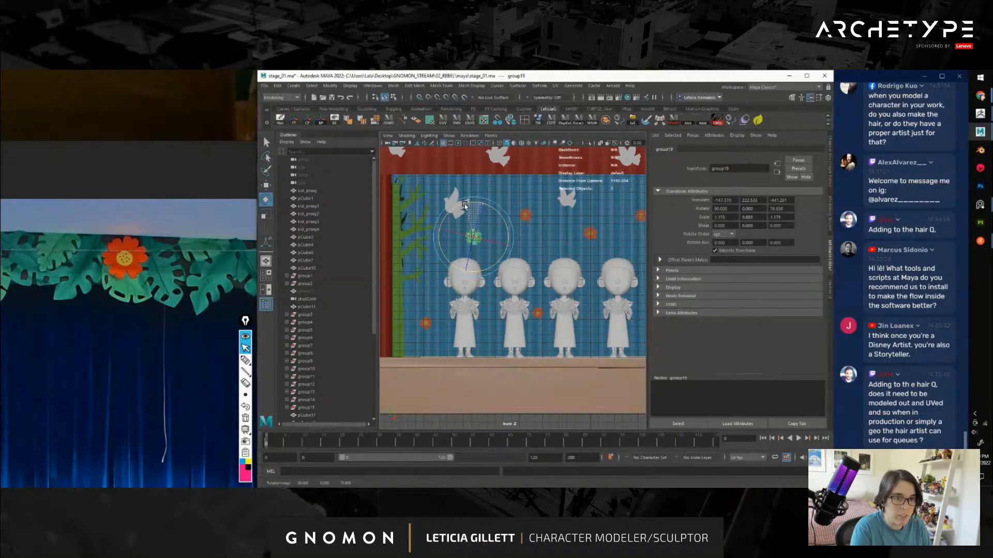
{"action": "left_click", "coordinate": [526, 215]}
{"action": "right_click_drag", "start_coordinate": [562, 297], "coordinate": [536, 293], "text": "alt"}
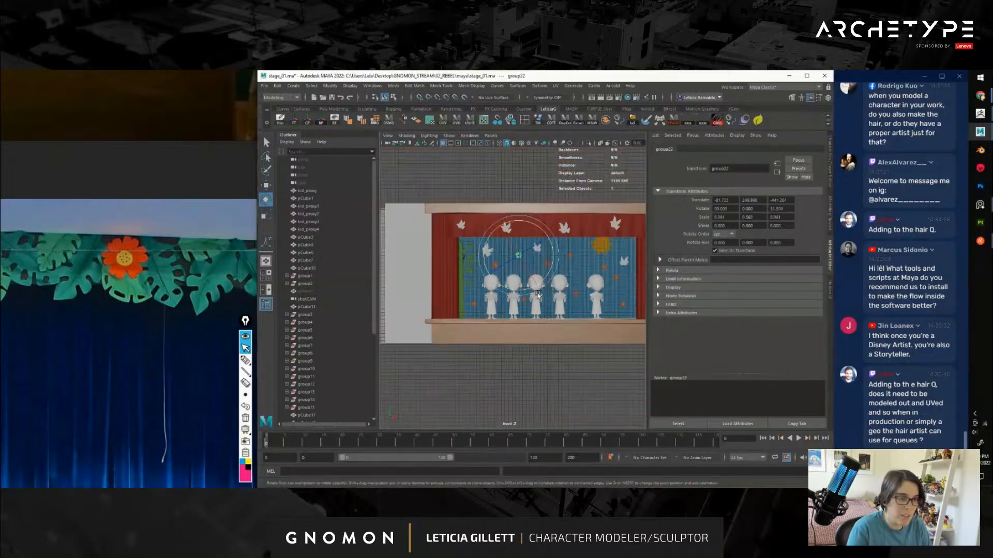
Examine the arrangement of flowers and doves on the stage in perspective, and return to the front view
{"action": "key", "text": "space"}
{"action": "left_click_drag", "start_coordinate": [538, 347], "coordinate": [582, 290]}
{"action": "left_click", "coordinate": [600, 236]}
{"action": "key", "text": "f"}
{"action": "right_click_drag", "start_coordinate": [480, 331], "coordinate": [532, 343], "text": "alt"}
{"action": "left_click_drag", "start_coordinate": [531, 344], "coordinate": [500, 277], "text": "alt"}
{"action": "key", "text": "space"}
{"action": "scroll", "coordinate": [500, 277], "scroll_direction": "up", "scroll_amount": 5}
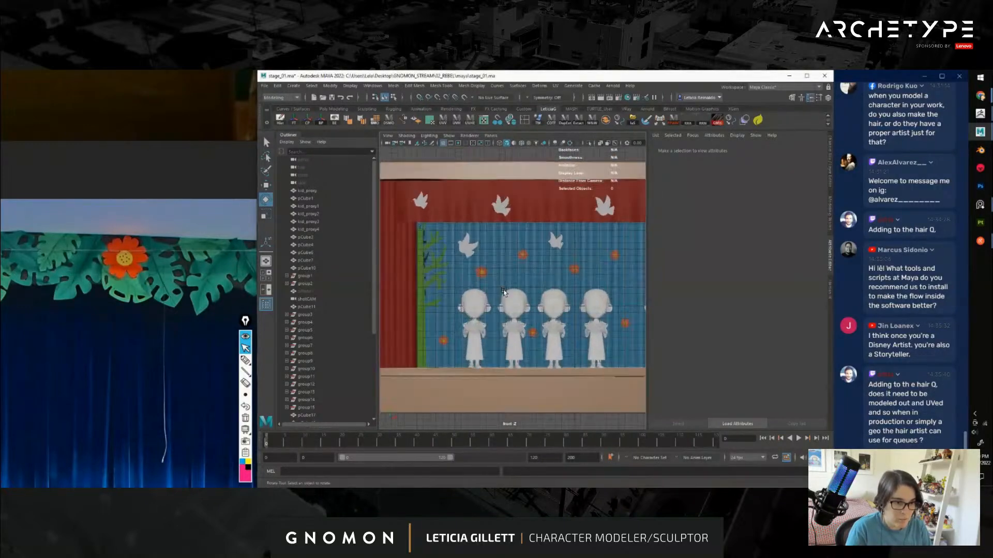
Duplicate the flower between the two upper backdrop doves and place the copy near the backdrop's upper edge, beside the dove nearest the bamboo
{"action": "left_click", "coordinate": [501, 244]}
{"action": "key", "text": "w"}
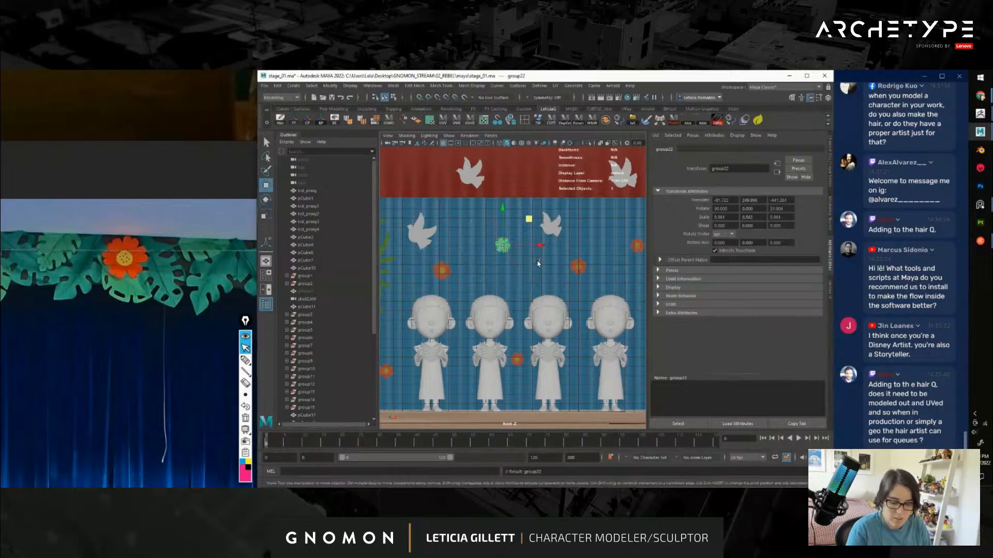
{"action": "left_click", "coordinate": [471, 175]}
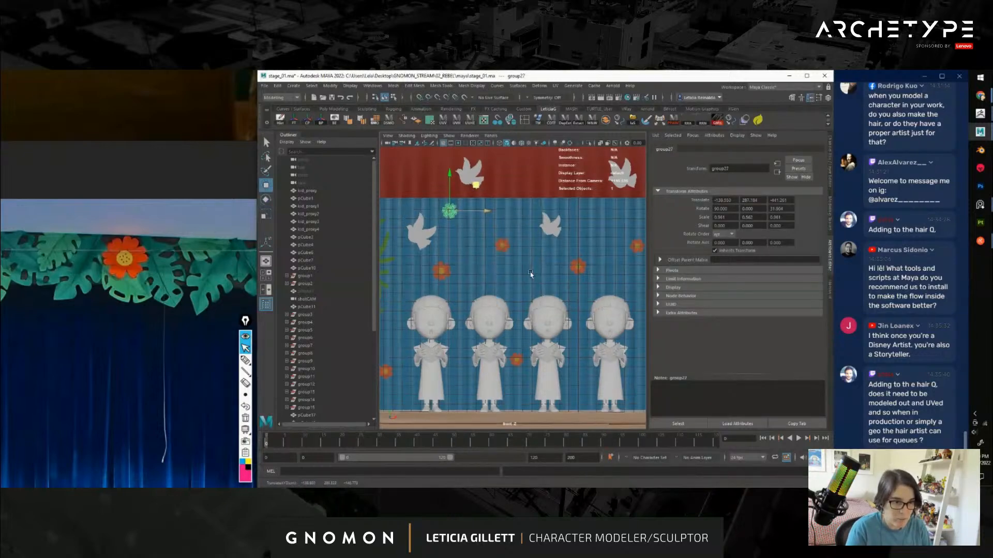
Place two more flower copies along the backdrop's upper edge, one on each side of the sun
{"action": "middle_click_drag", "start_coordinate": [411, 231], "coordinate": [412, 260], "text": "alt"}
{"action": "scroll", "coordinate": [419, 252], "scroll_direction": "down", "scroll_amount": 3}
{"action": "left_click_drag", "start_coordinate": [479, 269], "coordinate": [588, 226]}
{"action": "scroll", "coordinate": [548, 249], "scroll_direction": "up", "scroll_amount": 2}
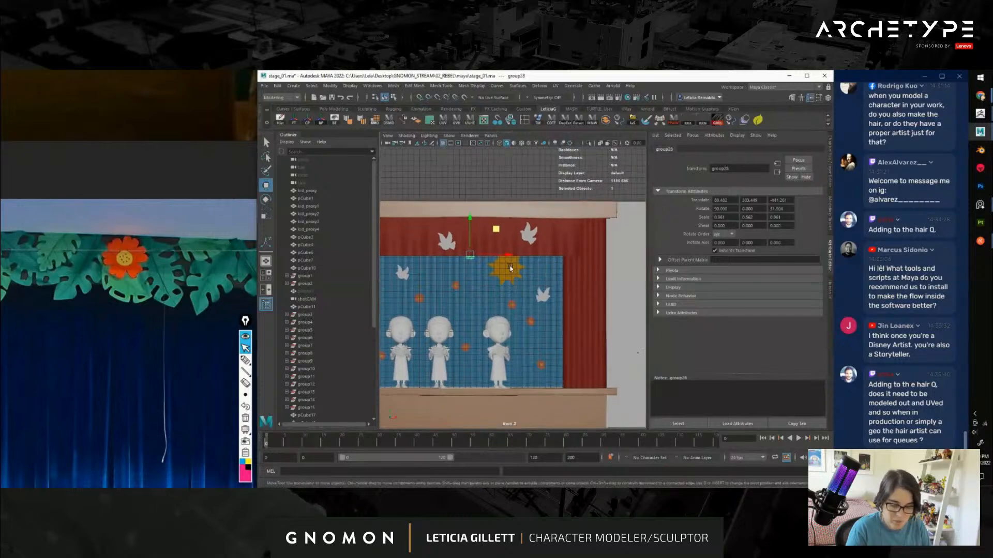
{"action": "left_click_drag", "start_coordinate": [511, 233], "coordinate": [580, 242]}
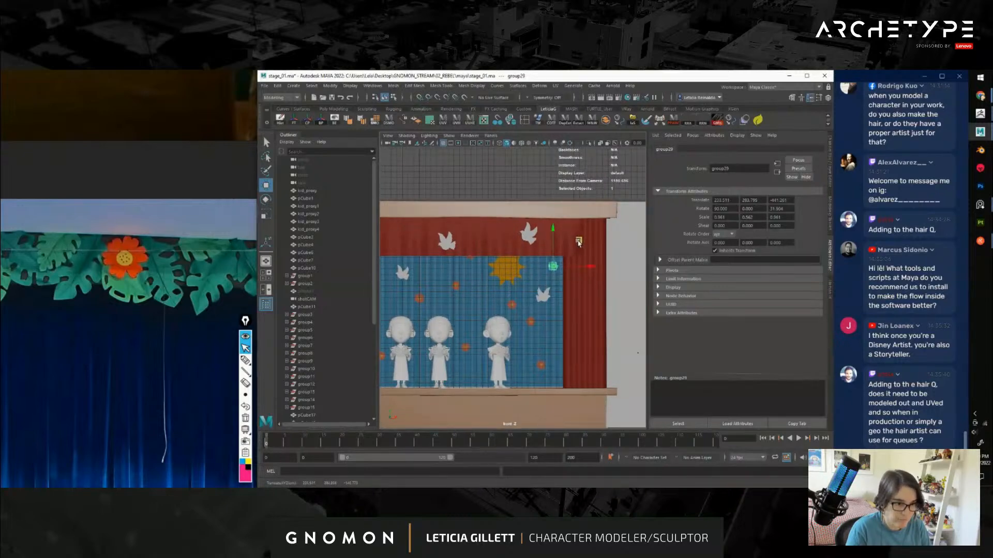
Place one flower copy beside the bamboo's top and another to the right of the last child figure
{"action": "middle_click_drag", "start_coordinate": [508, 337], "coordinate": [610, 312], "text": "alt"}
{"action": "key", "text": "space"}
{"action": "mouse_move", "coordinate": [560, 330]}
{"action": "left_mouse_down"}
{"action": "mouse_move", "coordinate": [556, 306]}
{"action": "mouse_move", "coordinate": [538, 320]}
{"action": "mouse_move", "coordinate": [572, 327]}
{"action": "left_mouse_up"}
{"action": "middle_click_drag", "start_coordinate": [544, 328], "coordinate": [540, 303], "text": "alt"}
{"action": "left_click", "coordinate": [532, 261]}
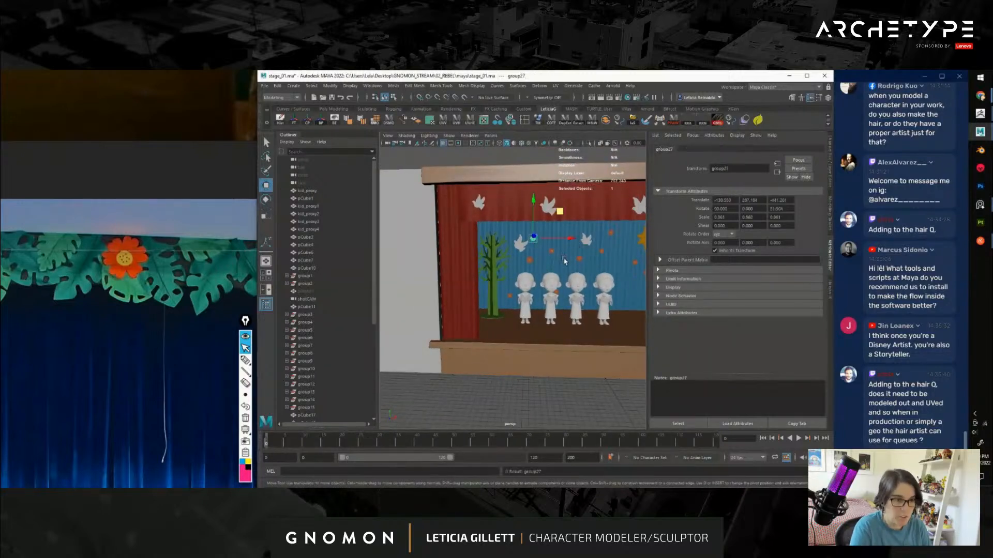
{"action": "left_click_drag", "start_coordinate": [573, 238], "coordinate": [456, 247]}
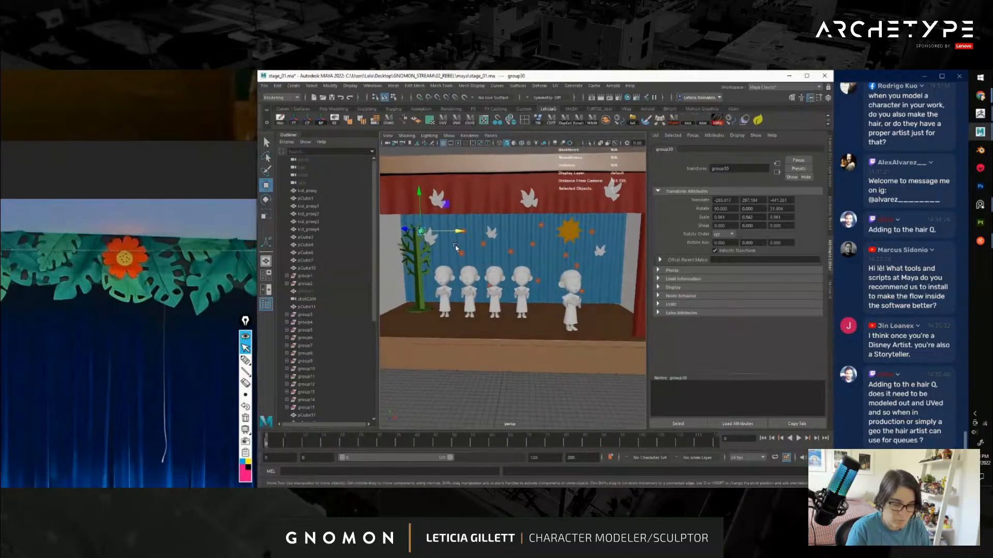
{"action": "left_click", "coordinate": [599, 251]}
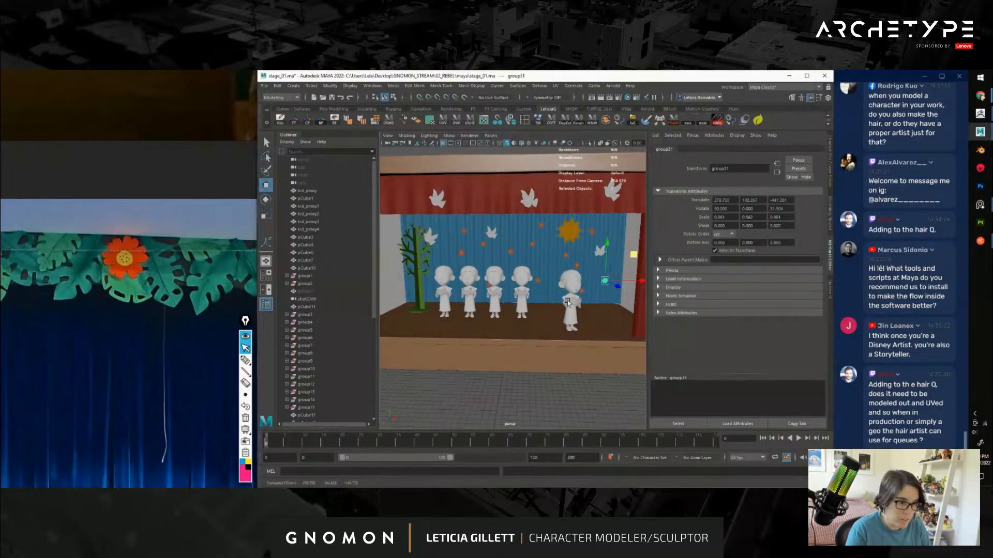
Check the stage depth from the side and move the sun closer to the blue backdrop curtain
{"action": "right_click_drag", "start_coordinate": [567, 303], "coordinate": [541, 322], "text": "alt"}
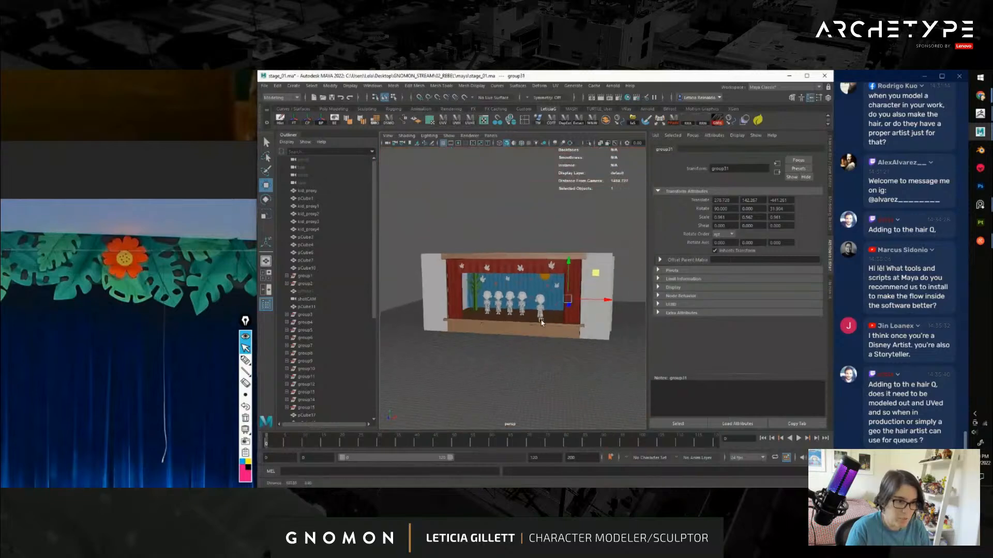
{"action": "left_click_drag", "start_coordinate": [541, 322], "coordinate": [535, 323], "text": "alt"}
{"action": "left_click", "coordinate": [533, 356]}
{"action": "mouse_move", "coordinate": [533, 331]}
{"action": "right_mouse_down", "text": "alt"}
{"action": "mouse_move", "coordinate": [555, 328]}
{"action": "mouse_move", "coordinate": [525, 318]}
{"action": "right_mouse_up", "text": "alt"}
{"action": "left_click_drag", "start_coordinate": [524, 317], "coordinate": [588, 310], "text": "alt"}
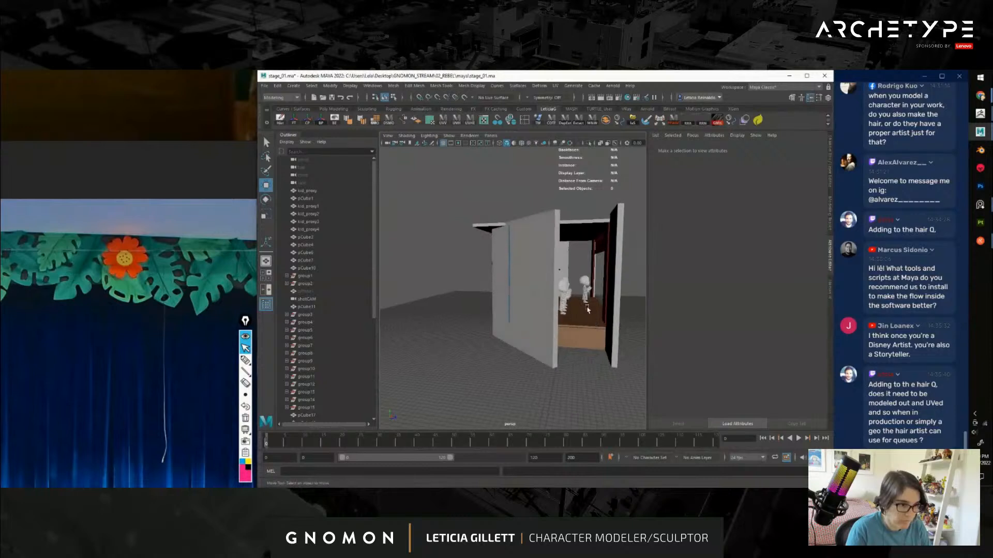
{"action": "left_click_drag", "start_coordinate": [569, 274], "coordinate": [516, 278]}
{"action": "left_click", "coordinate": [620, 289]}
{"action": "left_click", "coordinate": [523, 241]}
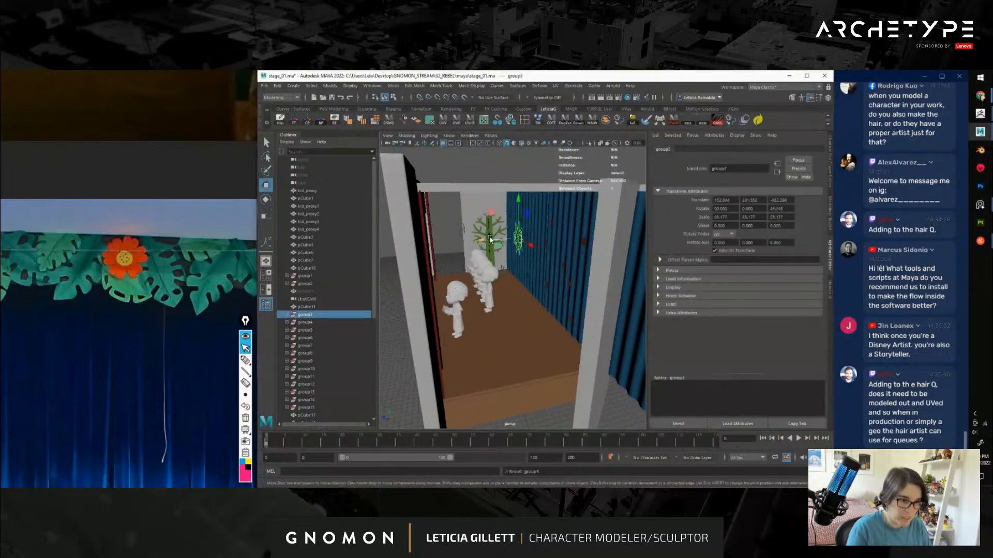
{"action": "left_click_drag", "start_coordinate": [491, 240], "coordinate": [501, 238]}
Check the decorated stage from the front and save the scene
{"action": "left_click_drag", "start_coordinate": [492, 297], "coordinate": [571, 284], "text": "alt"}
{"action": "left_click", "coordinate": [532, 372]}
{"action": "key", "text": "f"}
{"action": "left_click_drag", "start_coordinate": [532, 371], "coordinate": [529, 344], "text": "alt"}
{"action": "right_click_drag", "start_coordinate": [529, 344], "coordinate": [553, 331], "text": "alt"}
{"action": "middle_click_drag", "start_coordinate": [553, 331], "coordinate": [538, 353], "text": "alt"}
{"action": "scroll", "coordinate": [525, 355], "scroll_direction": "up", "scroll_amount": 3}
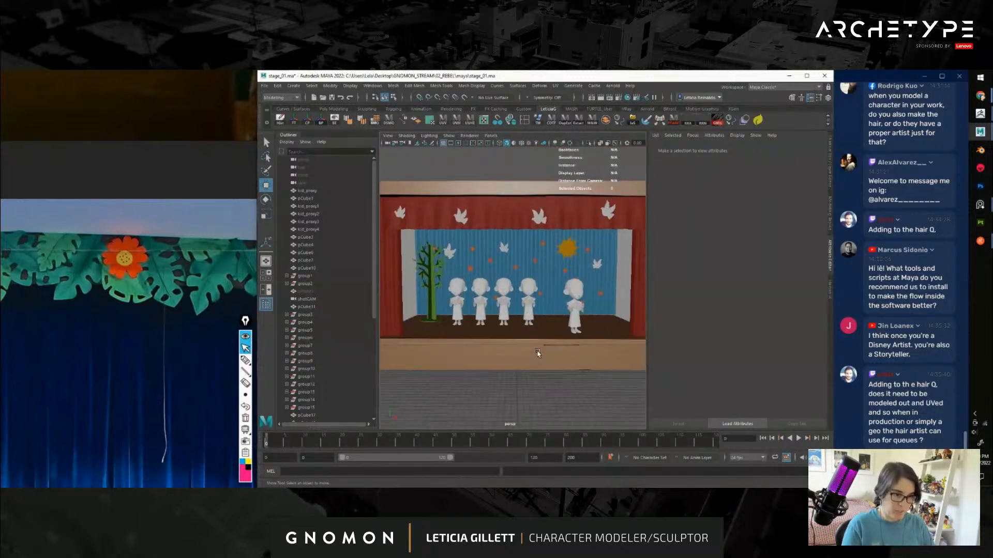
{"action": "key", "text": "q"}
{"action": "key", "text": "ctrl+s"}
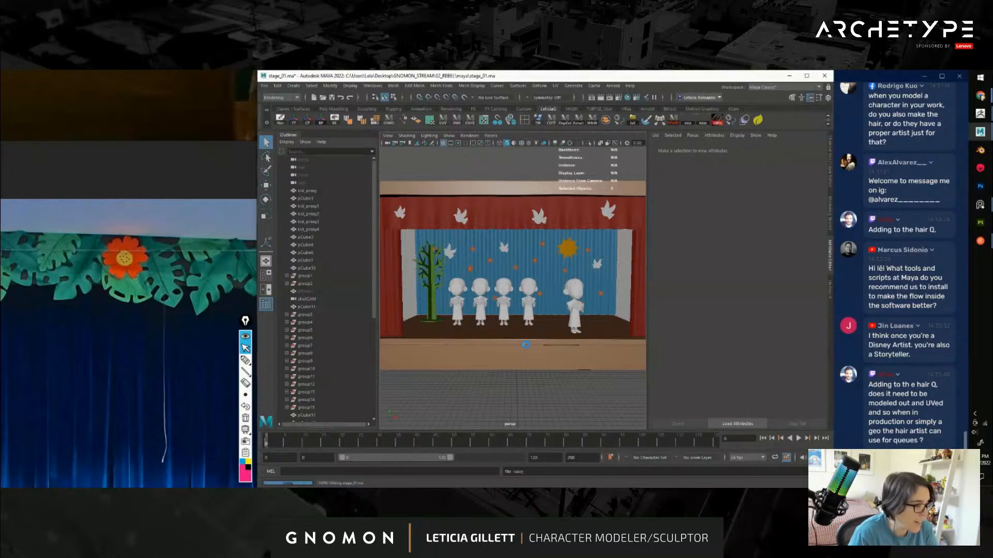
Scale down the third and fourth doves on the red valance
{"action": "key", "text": "w"}
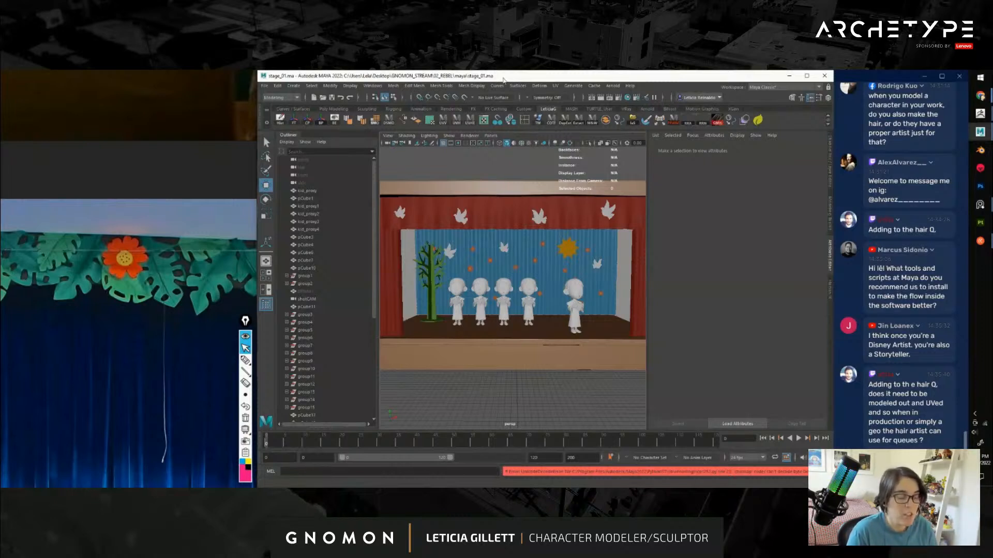
{"action": "left_click", "coordinate": [541, 220]}
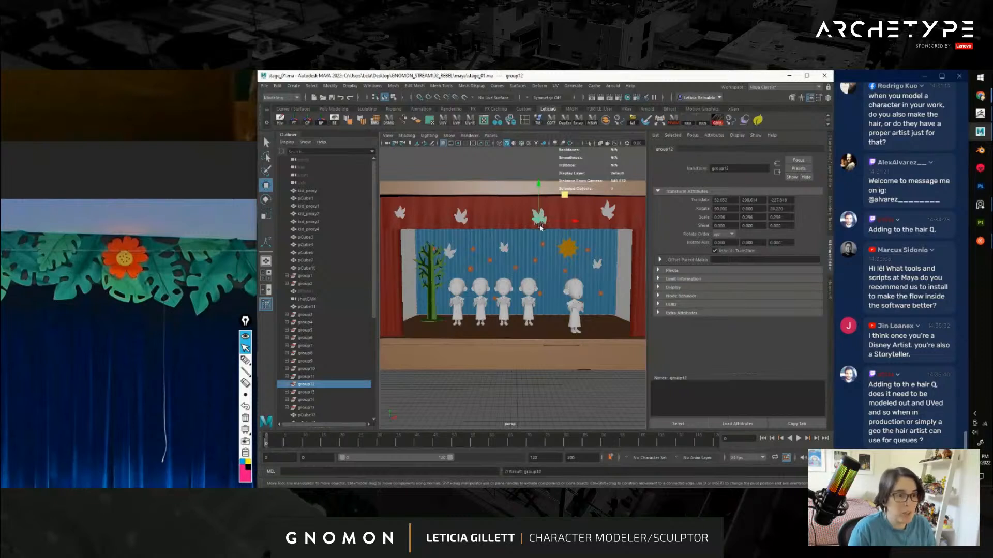
{"action": "key", "text": "r"}
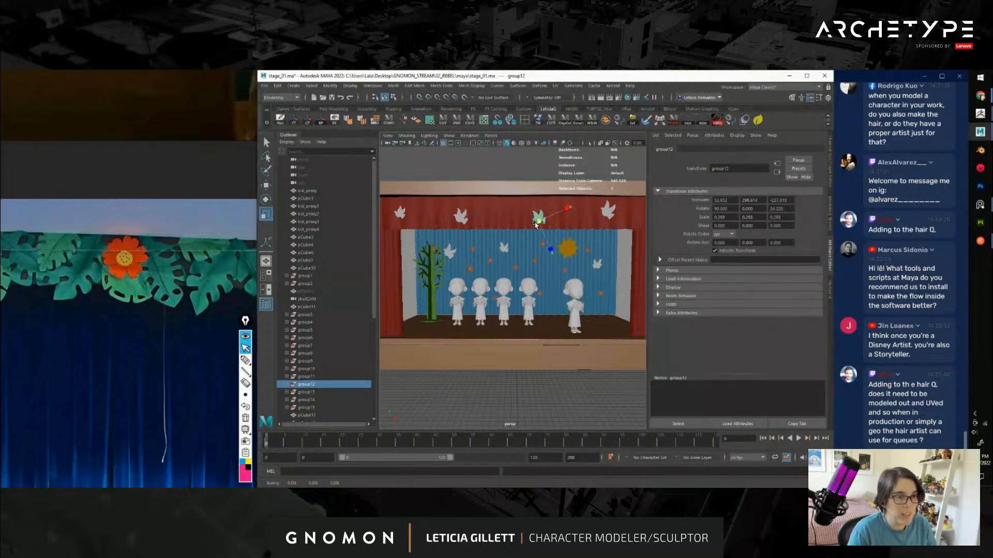
{"action": "left_click", "coordinate": [612, 212]}
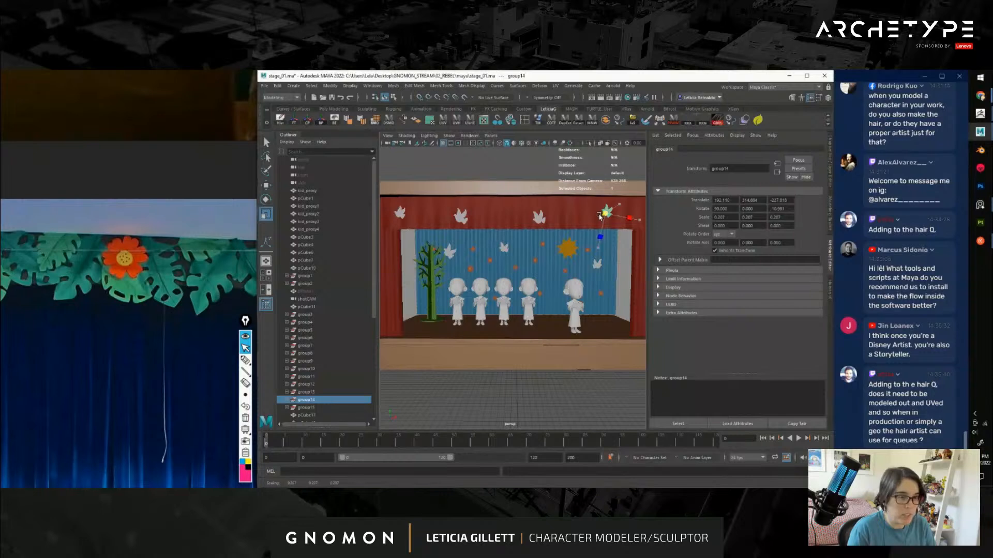
Move the rightmost valance dove slightly up and outward toward the right side curtain
{"action": "left_click", "coordinate": [477, 168]}
{"action": "scroll", "coordinate": [526, 235], "scroll_direction": "down", "scroll_amount": 6}
{"action": "left_click_drag", "start_coordinate": [525, 236], "coordinate": [522, 271], "text": "alt"}
{"action": "scroll", "coordinate": [522, 271], "scroll_direction": "up", "scroll_amount": 4}
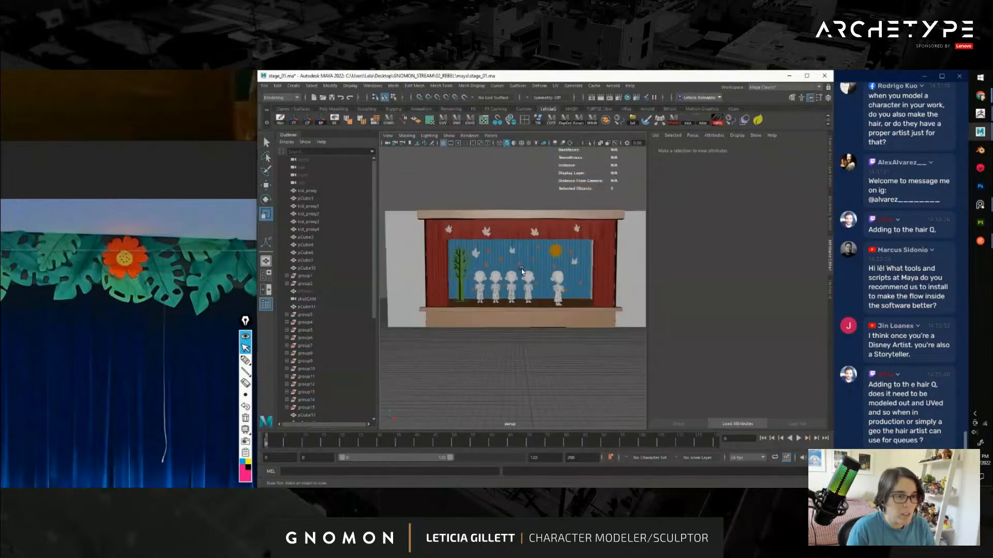
{"action": "scroll", "coordinate": [522, 271], "scroll_direction": "up", "scroll_amount": 3}
{"action": "left_click", "coordinate": [614, 214]}
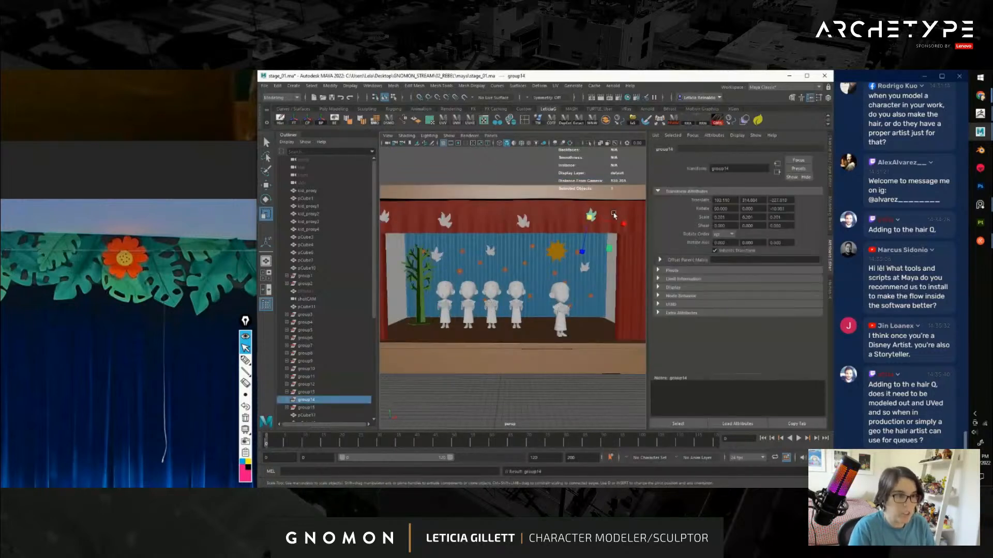
{"action": "key", "text": "w"}
{"action": "left_click_drag", "start_coordinate": [610, 202], "coordinate": [631, 191]}
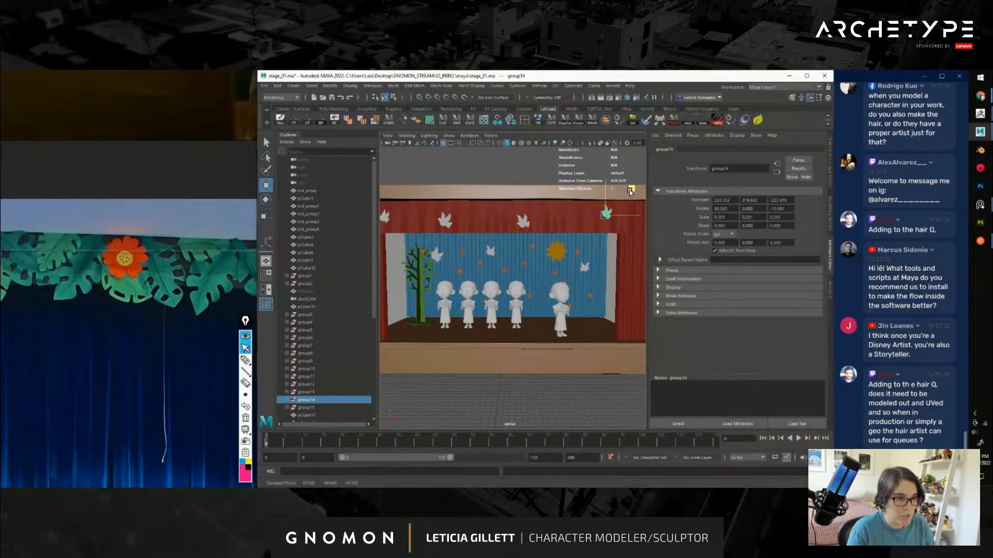
{"action": "left_click", "coordinate": [526, 173]}
Examine the spacing and size of the valance doves from several distances and angles
{"action": "scroll", "coordinate": [533, 199], "scroll_direction": "down", "scroll_amount": 7}
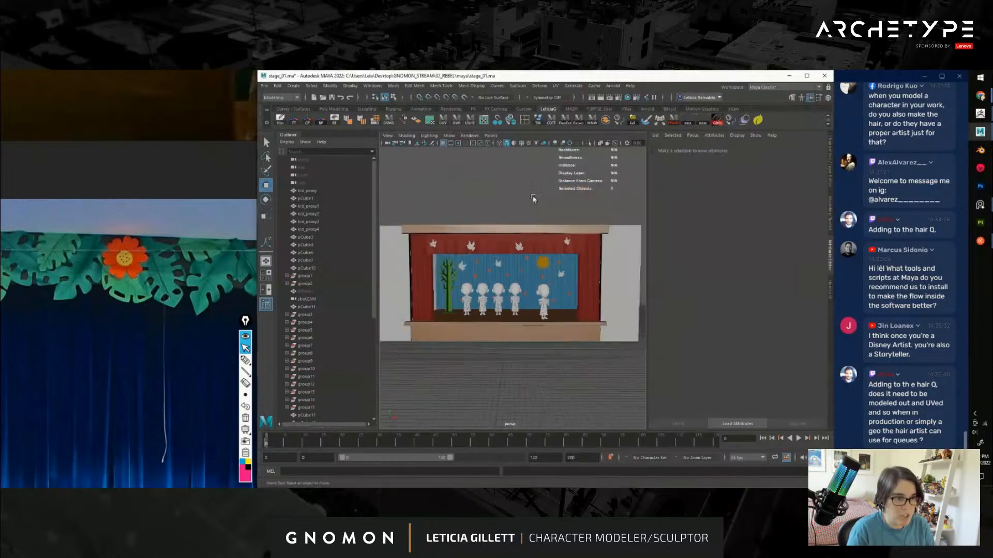
{"action": "scroll", "coordinate": [530, 263], "scroll_direction": "up", "scroll_amount": 4}
{"action": "mouse_move", "coordinate": [540, 277]}
{"action": "left_mouse_down", "text": "alt"}
{"action": "mouse_move", "coordinate": [491, 286]}
{"action": "mouse_move", "coordinate": [555, 286]}
{"action": "mouse_move", "coordinate": [513, 275]}
{"action": "mouse_move", "coordinate": [522, 274]}
{"action": "left_mouse_up", "text": "alt"}
{"action": "scroll", "coordinate": [538, 279], "scroll_direction": "up", "scroll_amount": 6}
{"action": "right_click_drag", "start_coordinate": [500, 273], "coordinate": [473, 274], "text": "alt"}
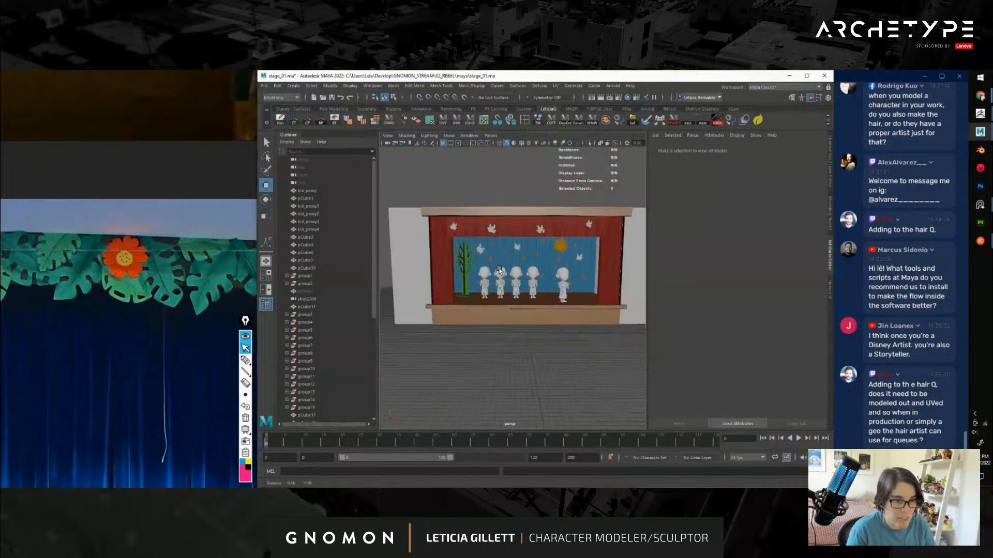
{"action": "left_click_drag", "start_coordinate": [481, 276], "coordinate": [504, 278], "text": "alt"}
{"action": "right_click_drag", "start_coordinate": [507, 279], "coordinate": [541, 285], "text": "alt"}
{"action": "left_click_drag", "start_coordinate": [541, 284], "coordinate": [536, 286], "text": "alt"}
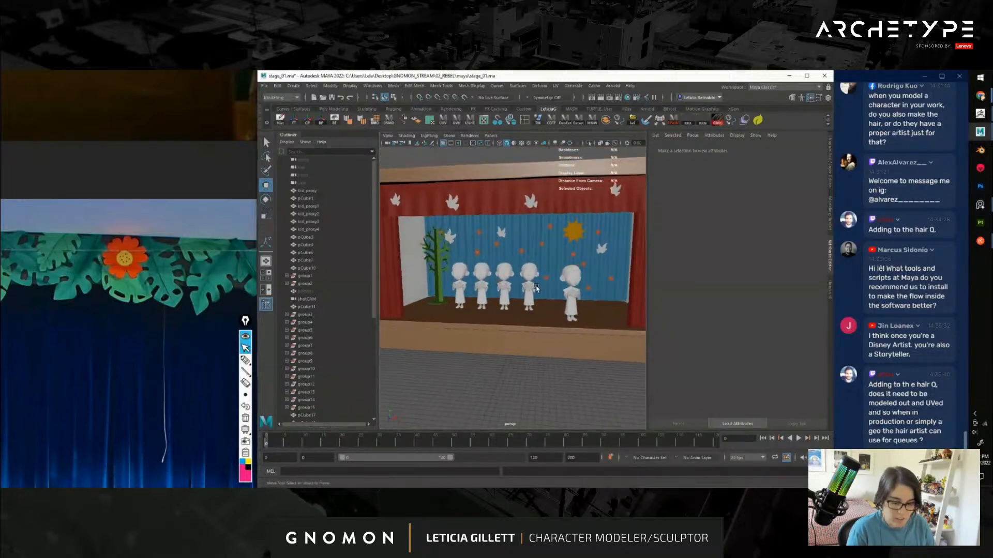
Save the scene and show the Channel Box in place of the Attribute Editor
{"action": "key", "text": "q"}
{"action": "key", "text": "ctrl+s"}
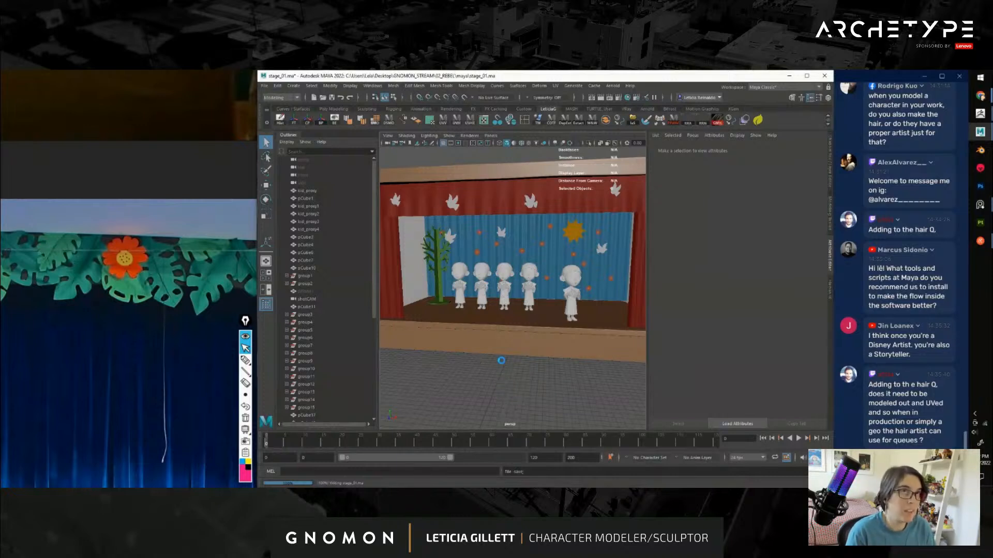
{"action": "key", "text": "ctrl+a"}
{"action": "key", "text": "w"}
Examine the overall stage composition with its backdrop, curtains and child figures
{"action": "scroll", "coordinate": [549, 343], "scroll_direction": "down", "scroll_amount": 6}
{"action": "scroll", "coordinate": [555, 357], "scroll_direction": "up", "scroll_amount": 2}
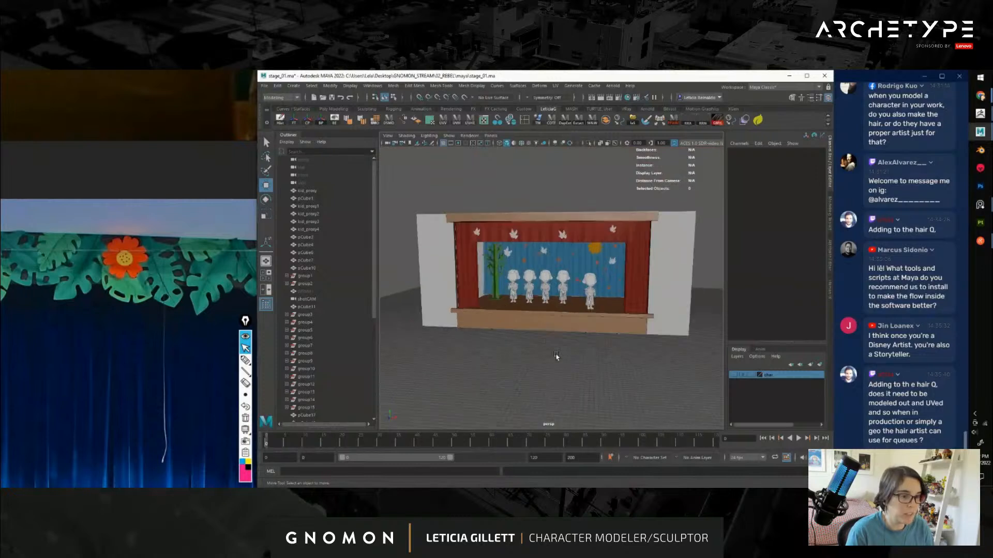
{"action": "mouse_move", "coordinate": [556, 357]}
{"action": "left_mouse_down", "text": "alt"}
{"action": "mouse_move", "coordinate": [641, 359]}
{"action": "mouse_move", "coordinate": [556, 361]}
{"action": "mouse_move", "coordinate": [581, 355]}
{"action": "mouse_move", "coordinate": [561, 351]}
{"action": "left_mouse_up", "text": "alt"}
{"action": "scroll", "coordinate": [561, 351], "scroll_direction": "up", "scroll_amount": 5}
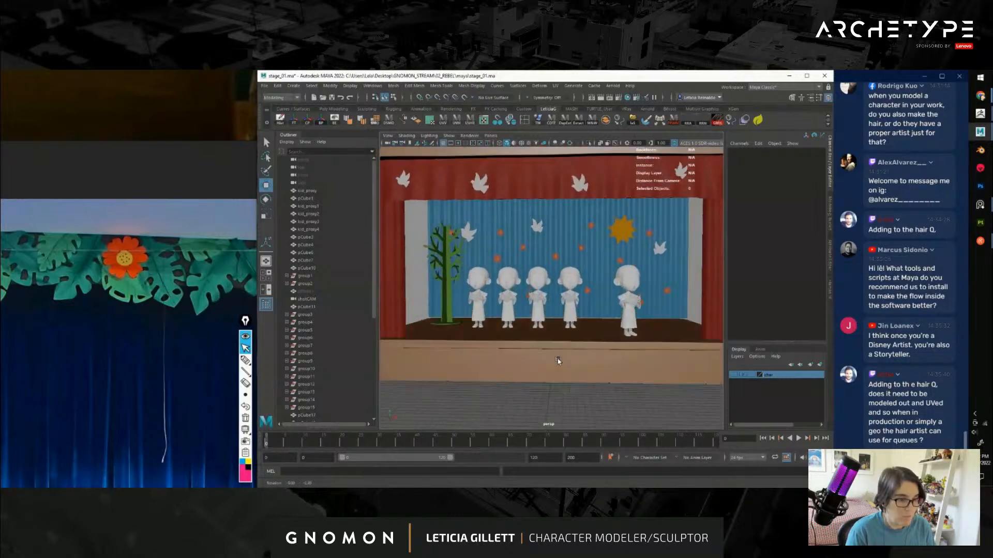
{"action": "scroll", "coordinate": [558, 361], "scroll_direction": "down", "scroll_amount": 3}
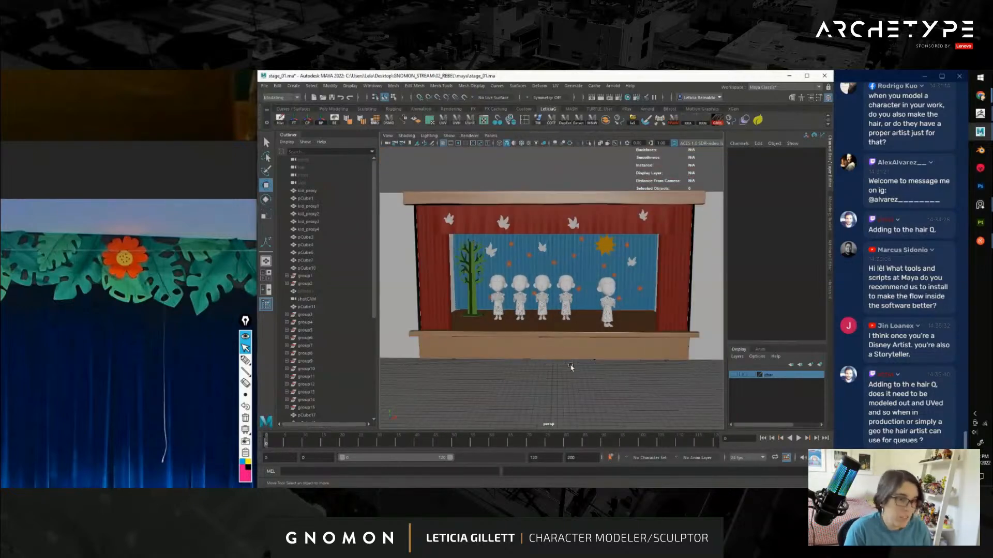
{"action": "left_click_drag", "start_coordinate": [571, 368], "coordinate": [596, 343], "text": "alt"}
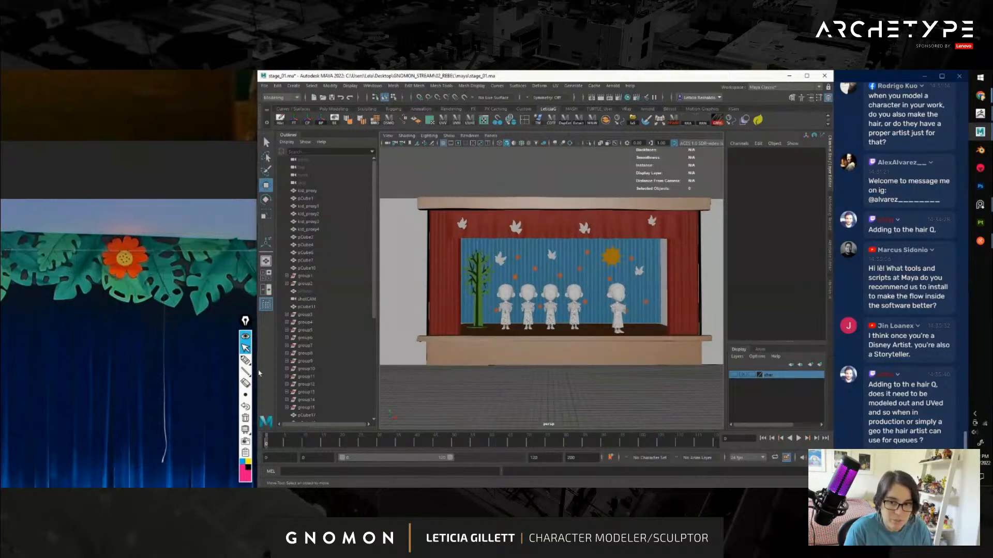
Study the leaf, vine and flower garland around the curtain in the school stage reference photo
{"action": "right_click_drag", "start_coordinate": [229, 357], "coordinate": [161, 342], "text": "alt"}
{"action": "middle_click_drag", "start_coordinate": [161, 343], "coordinate": [238, 326]}
{"action": "scroll", "coordinate": [112, 334], "scroll_direction": "up", "scroll_amount": 2}
{"action": "middle_click_drag", "start_coordinate": [112, 334], "coordinate": [163, 354]}
{"action": "scroll", "coordinate": [187, 313], "scroll_direction": "up", "scroll_amount": 3}
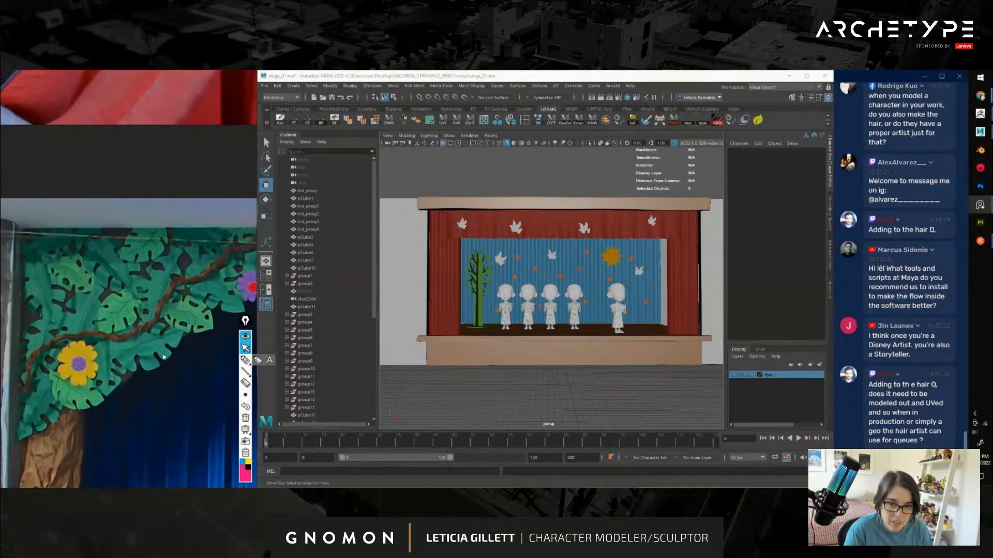
{"action": "scroll", "coordinate": [163, 357], "scroll_direction": "down", "scroll_amount": 3}
{"action": "middle_click_drag", "start_coordinate": [207, 365], "coordinate": [98, 357]}
{"action": "scroll", "coordinate": [193, 335], "scroll_direction": "up", "scroll_amount": 3}
{"action": "middle_click_drag", "start_coordinate": [193, 334], "coordinate": [137, 355]}
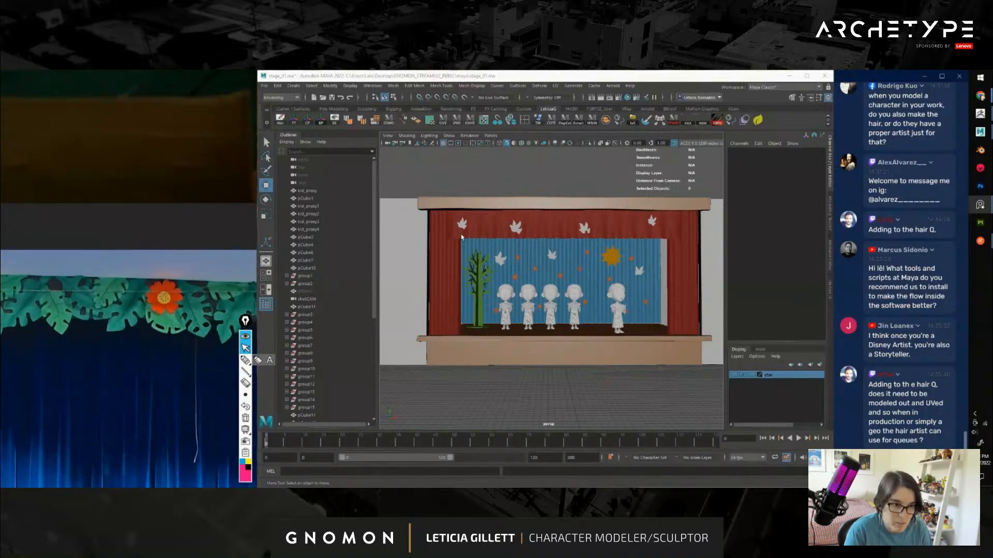
Compare the modelled stage with the full school play reference photo
{"action": "right_click_drag", "start_coordinate": [544, 380], "coordinate": [539, 361], "text": "alt"}
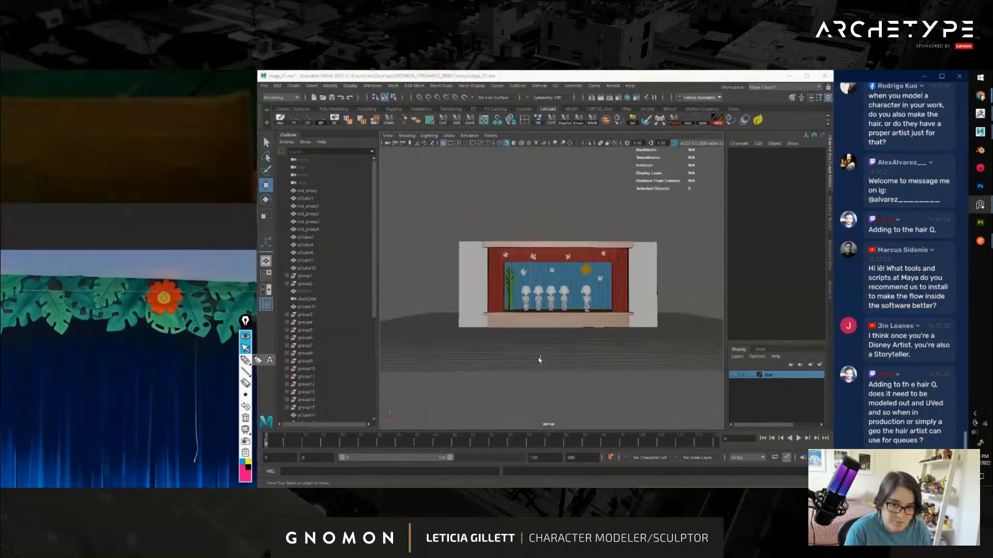
{"action": "scroll", "coordinate": [221, 366], "scroll_direction": "down", "scroll_amount": 3}
{"action": "middle_click_drag", "start_coordinate": [133, 403], "coordinate": [254, 274]}
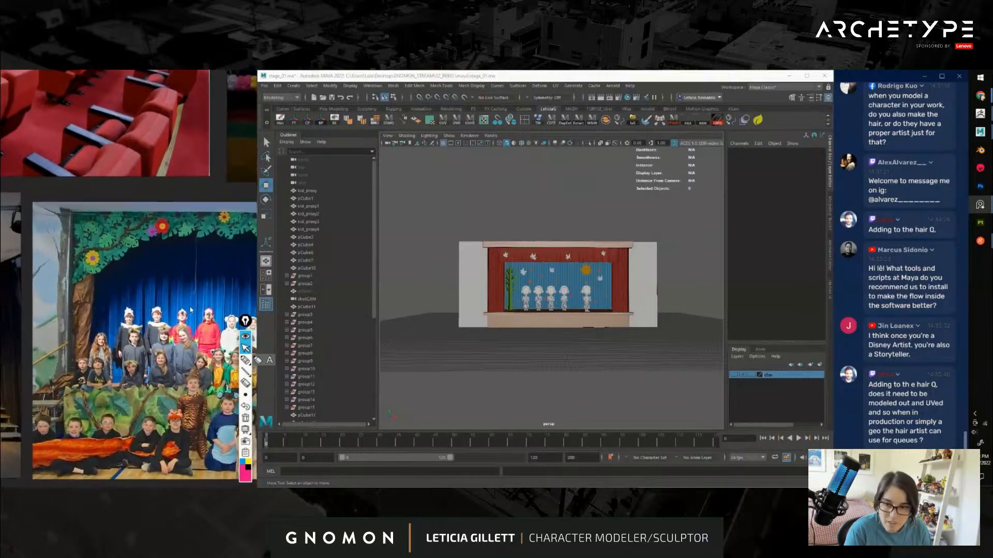
{"action": "middle_click_drag", "start_coordinate": [186, 308], "coordinate": [157, 320]}
{"action": "scroll", "coordinate": [548, 305], "scroll_direction": "up", "scroll_amount": 5}
{"action": "mouse_move", "coordinate": [557, 320]}
{"action": "left_mouse_down", "text": "alt"}
{"action": "mouse_move", "coordinate": [528, 328]}
{"action": "mouse_move", "coordinate": [525, 314]}
{"action": "mouse_move", "coordinate": [581, 331]}
{"action": "mouse_move", "coordinate": [582, 342]}
{"action": "mouse_move", "coordinate": [546, 324]}
{"action": "left_mouse_up", "text": "alt"}
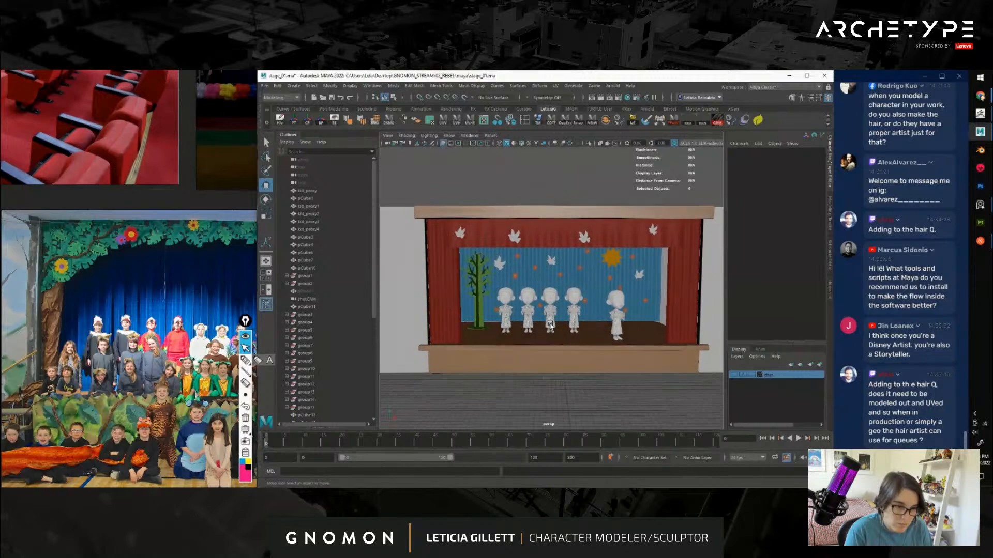
Change the stage tree's green foliage material colour to a yellowish ochre by shifting its hue
{"action": "scroll", "coordinate": [545, 323], "scroll_direction": "up", "scroll_amount": 3}
{"action": "left_click_drag", "start_coordinate": [486, 314], "coordinate": [561, 300], "text": "alt"}
{"action": "scroll", "coordinate": [533, 274], "scroll_direction": "up", "scroll_amount": 5}
{"action": "left_click", "coordinate": [516, 247]}
{"action": "right_click_drag", "start_coordinate": [516, 248], "coordinate": [516, 436]}
{"action": "right_click_drag", "start_coordinate": [493, 246], "coordinate": [492, 420]}
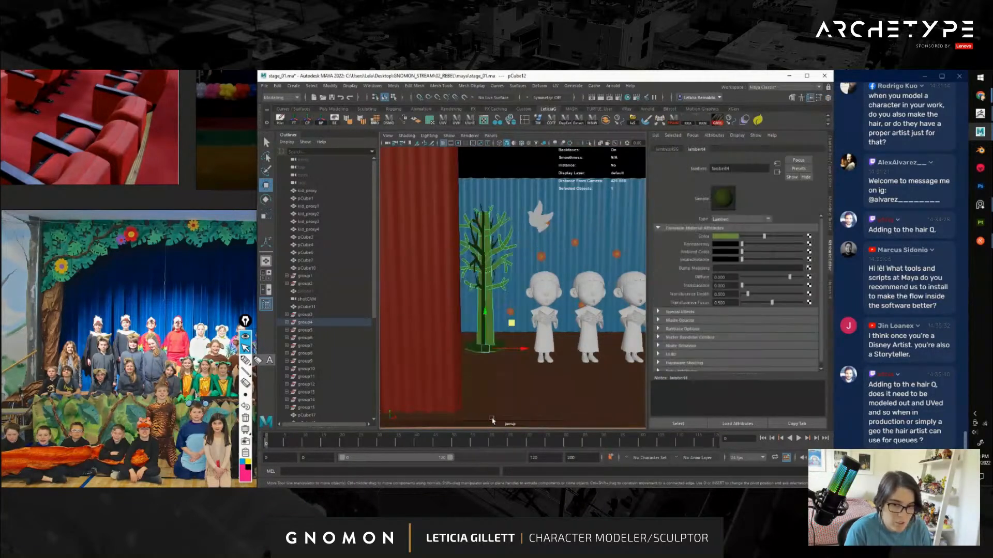
{"action": "left_click", "coordinate": [735, 239]}
{"action": "left_click_drag", "start_coordinate": [710, 258], "coordinate": [701, 261]}
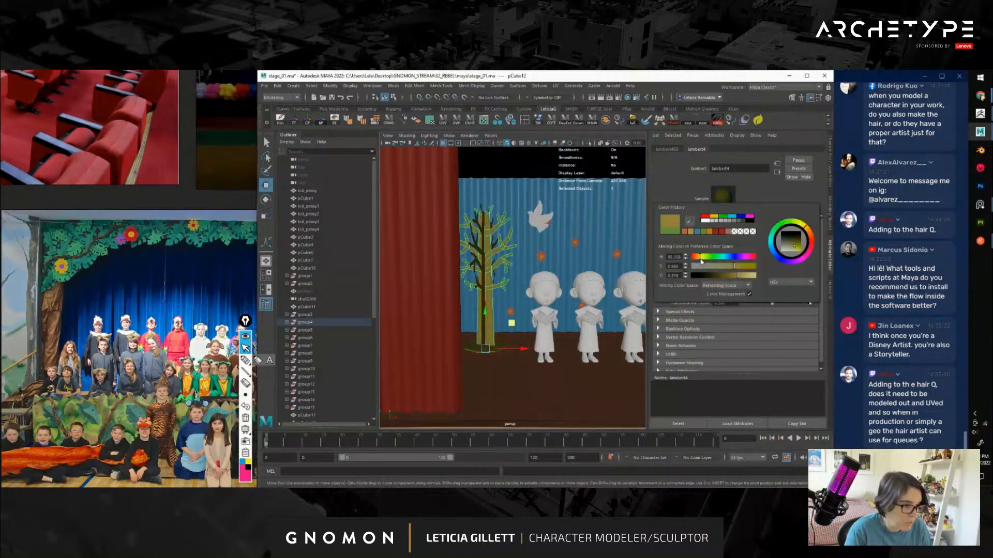
{"action": "scroll", "coordinate": [509, 322], "scroll_direction": "down", "scroll_amount": 10}
{"action": "left_click", "coordinate": [509, 331]}
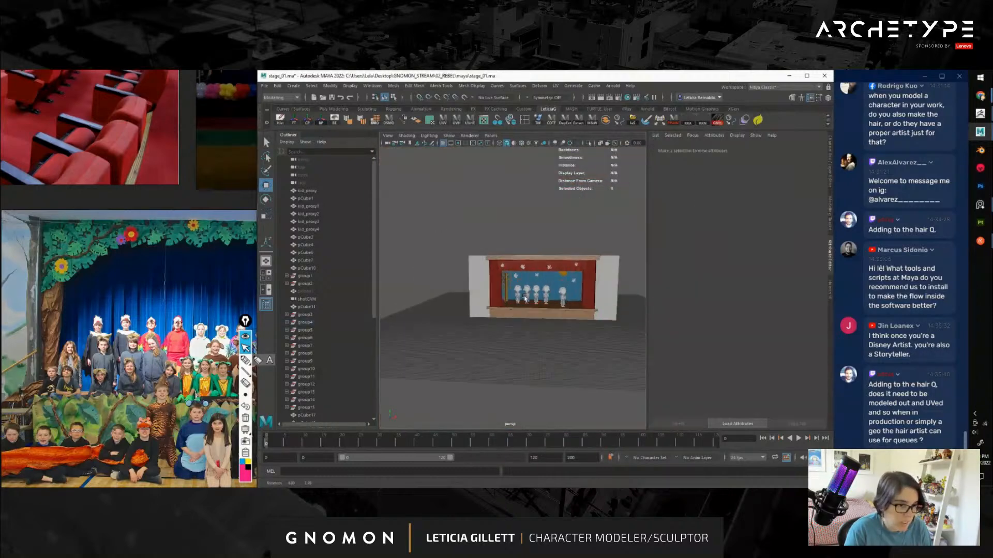
Examine the whole stage from the front with the tree, curtains and side walls in view
{"action": "scroll", "coordinate": [509, 319], "scroll_direction": "up", "scroll_amount": 6}
{"action": "middle_click_drag", "start_coordinate": [568, 318], "coordinate": [543, 317], "text": "alt"}
{"action": "left_click_drag", "start_coordinate": [532, 318], "coordinate": [543, 317], "text": "alt"}
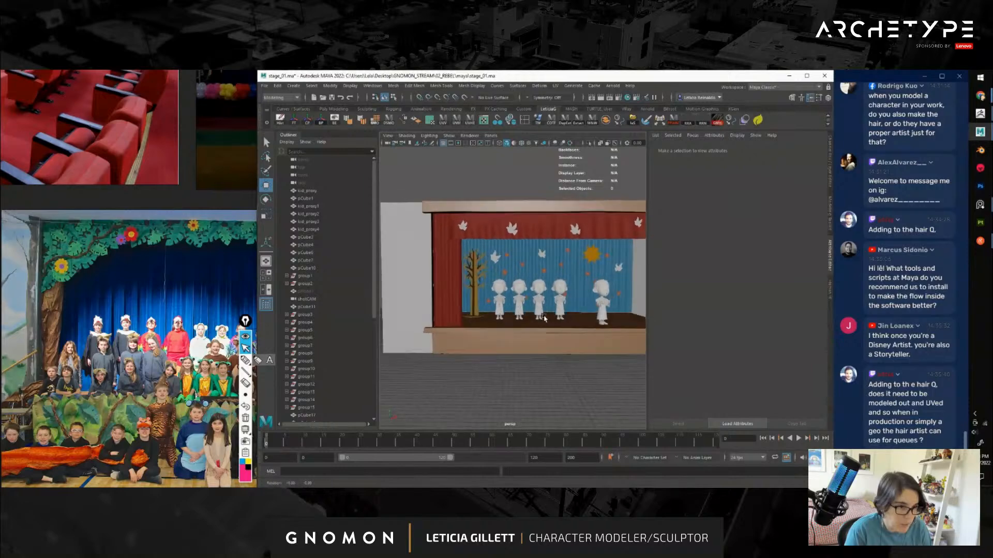
{"action": "middle_click_drag", "start_coordinate": [585, 324], "coordinate": [543, 324], "text": "alt"}
{"action": "left_click_drag", "start_coordinate": [542, 325], "coordinate": [568, 331], "text": "alt"}
{"action": "scroll", "coordinate": [541, 323], "scroll_direction": "down", "scroll_amount": 3}
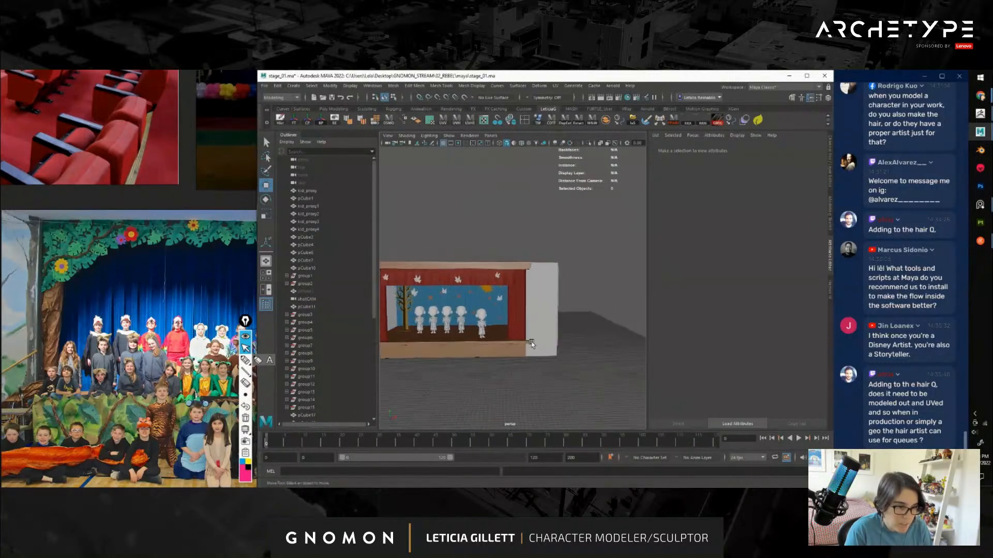
{"action": "scroll", "coordinate": [594, 284], "scroll_direction": "up", "scroll_amount": 5}
{"action": "left_click", "coordinate": [593, 317]}
{"action": "key", "text": "a"}
{"action": "scroll", "coordinate": [512, 285], "scroll_direction": "up", "scroll_amount": 5}
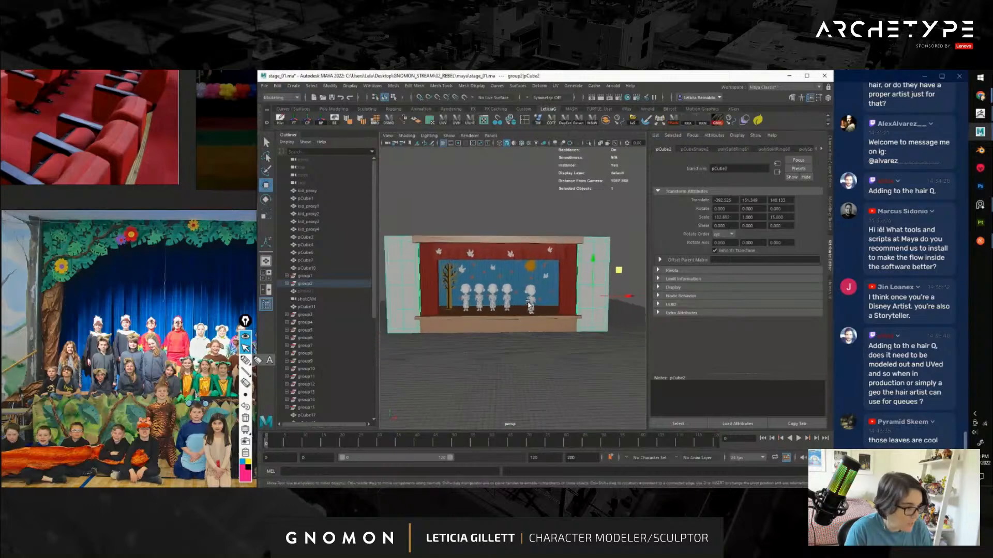
Study the leaf and flower garland above the blue curtain in the reference photo, moving the annotation palette off the photo
{"action": "scroll", "coordinate": [181, 307], "scroll_direction": "up", "scroll_amount": 6}
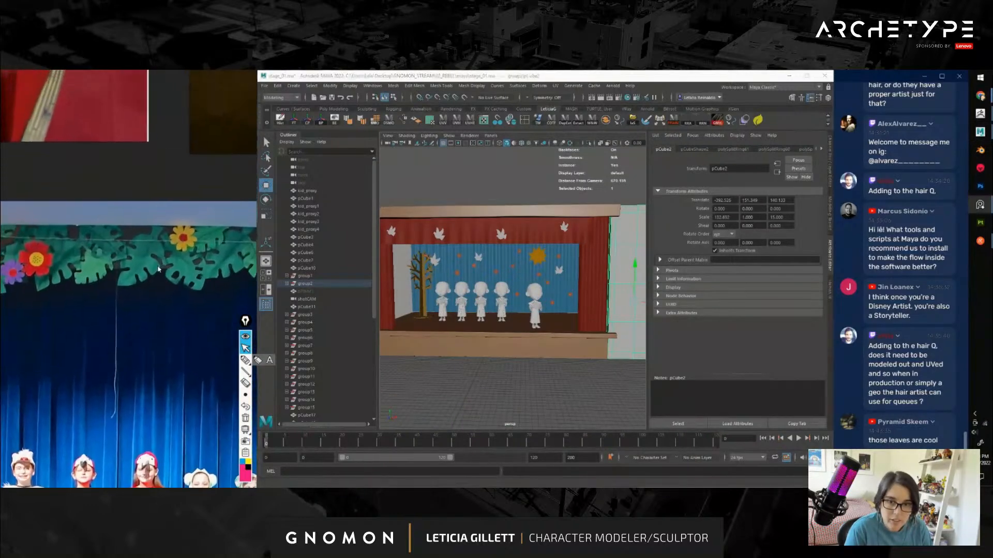
{"action": "scroll", "coordinate": [166, 306], "scroll_direction": "down", "scroll_amount": 2}
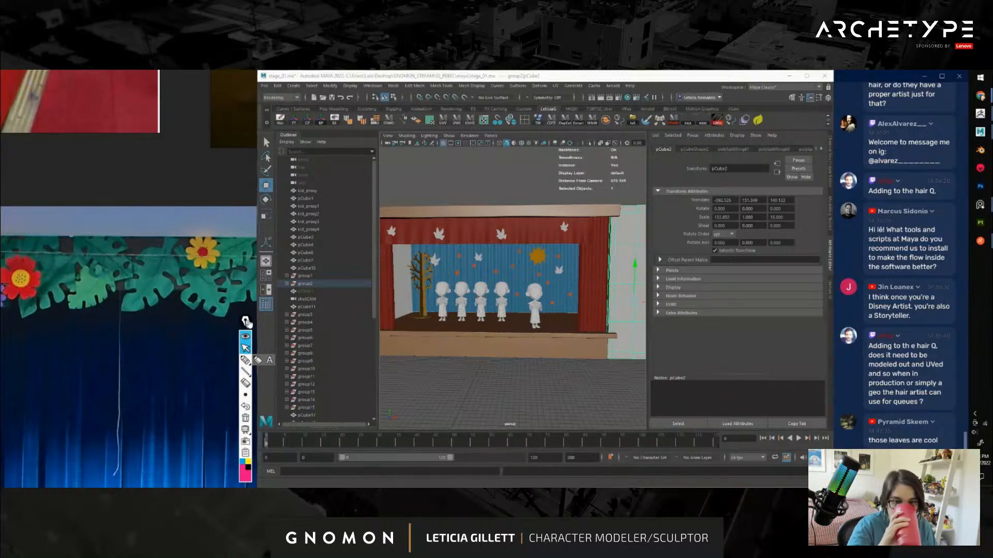
{"action": "left_click_drag", "start_coordinate": [245, 322], "coordinate": [265, 319]}
{"action": "left_click", "coordinate": [486, 362]}
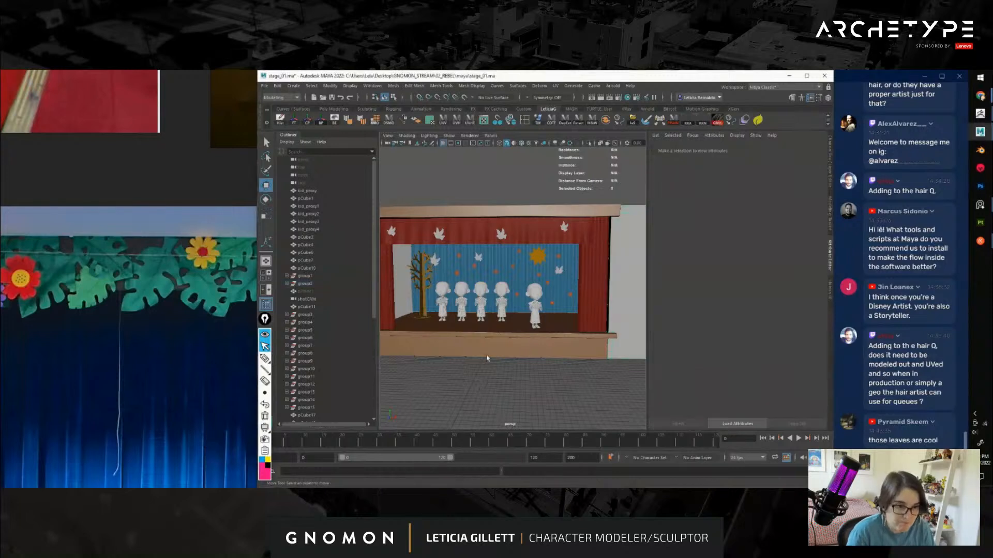
Darken and saturate the backdrop curtain's light blue material to a deep blue like the reference photo's curtain
{"action": "left_click_drag", "start_coordinate": [486, 362], "coordinate": [512, 316], "text": "alt"}
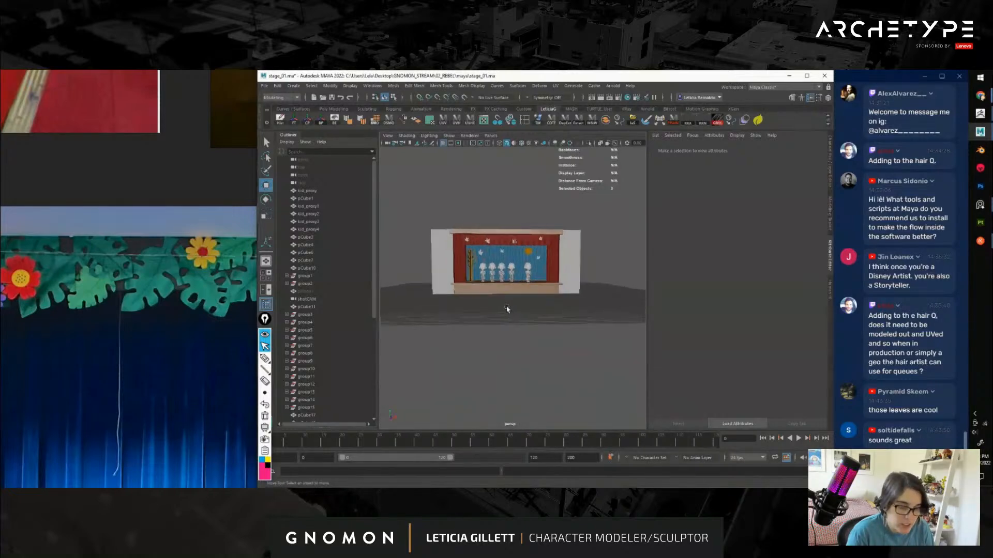
{"action": "scroll", "coordinate": [512, 316], "scroll_direction": "up", "scroll_amount": 3}
{"action": "scroll", "coordinate": [159, 358], "scroll_direction": "down", "scroll_amount": 5}
{"action": "scroll", "coordinate": [137, 312], "scroll_direction": "up", "scroll_amount": 5}
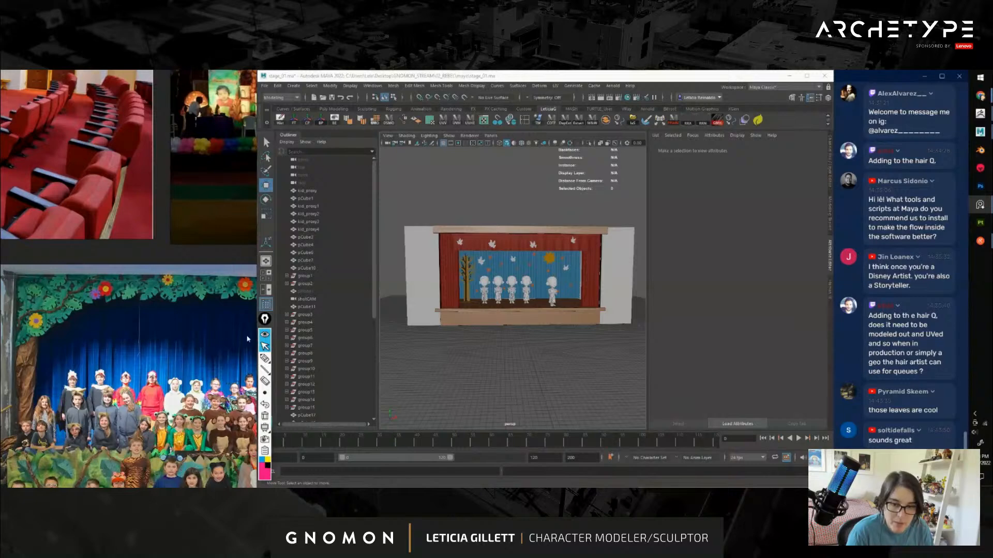
{"action": "scroll", "coordinate": [498, 268], "scroll_direction": "up", "scroll_amount": 5}
{"action": "left_click", "coordinate": [493, 215]}
{"action": "right_click_drag", "start_coordinate": [492, 215], "coordinate": [491, 409]}
{"action": "left_click", "coordinate": [731, 237]}
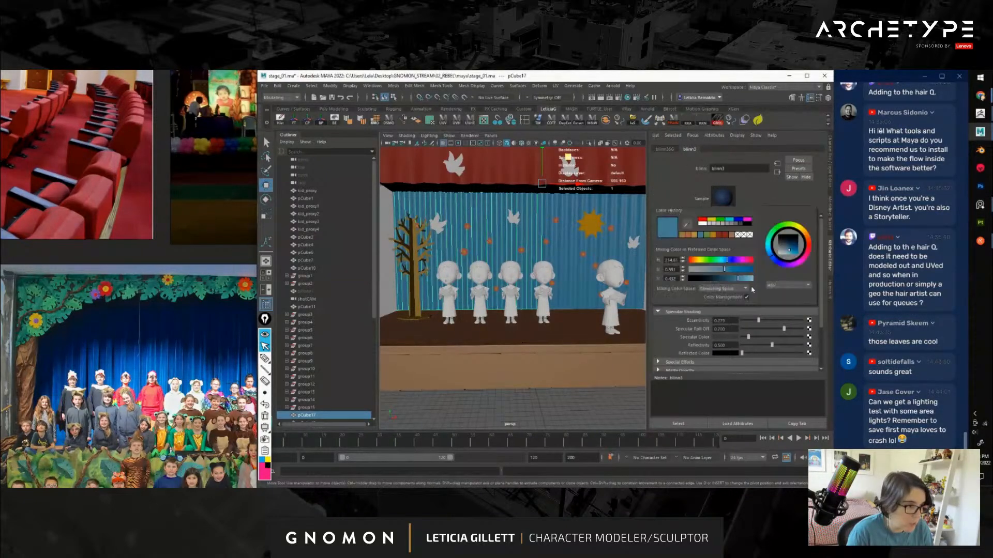
{"action": "mouse_move", "coordinate": [730, 281]}
{"action": "left_mouse_down"}
{"action": "mouse_move", "coordinate": [715, 282]}
{"action": "mouse_move", "coordinate": [740, 272]}
{"action": "left_mouse_up"}
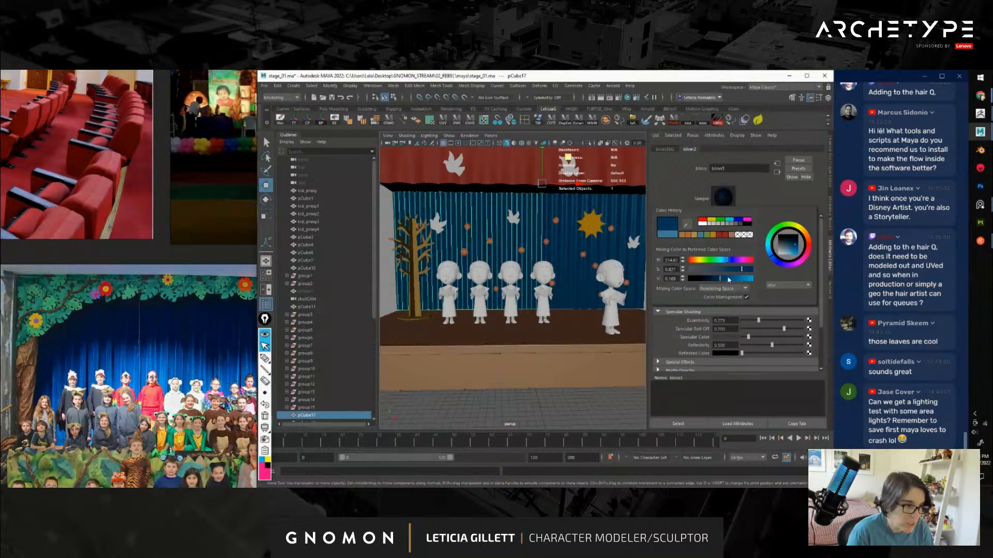
{"action": "left_click", "coordinate": [576, 398]}
Check the dark blue backdrop against the tree, doves, flowers and child figures from near and far
{"action": "right_click_drag", "start_coordinate": [576, 399], "coordinate": [565, 356], "text": "alt"}
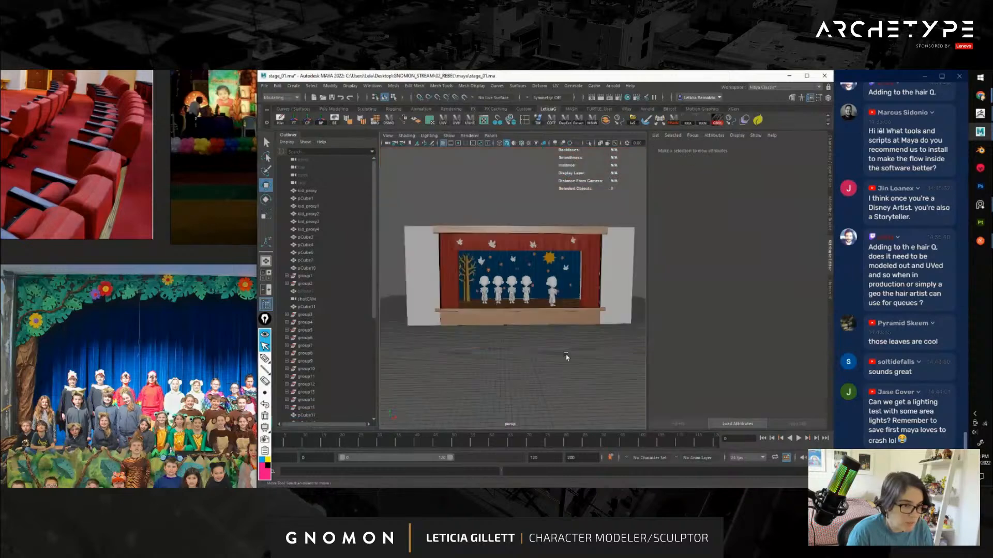
{"action": "left_click_drag", "start_coordinate": [565, 357], "coordinate": [534, 337], "text": "alt"}
{"action": "right_click_drag", "start_coordinate": [534, 336], "coordinate": [546, 321], "text": "alt"}
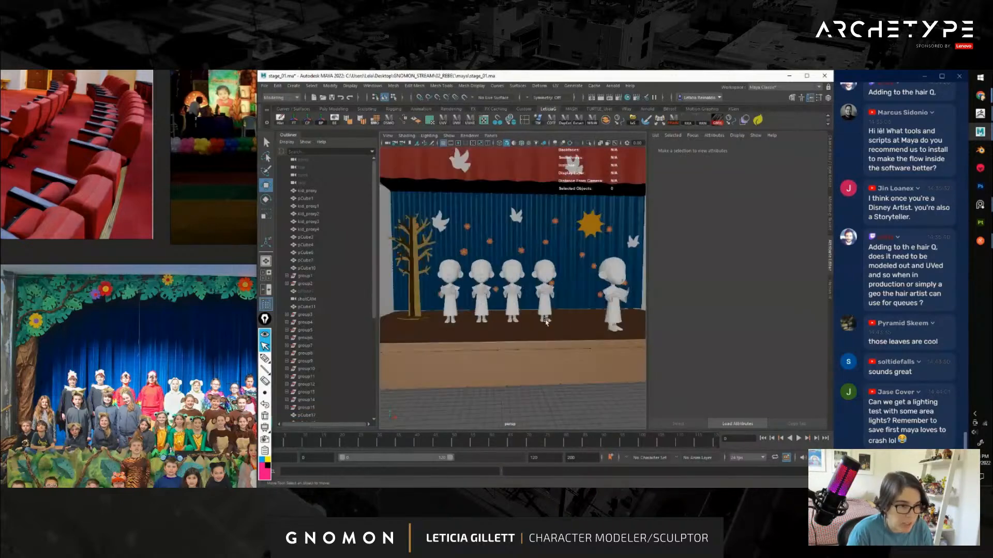
{"action": "left_click_drag", "start_coordinate": [567, 319], "coordinate": [533, 317], "text": "alt"}
{"action": "right_click_drag", "start_coordinate": [548, 318], "coordinate": [535, 316], "text": "alt"}
{"action": "mouse_move", "coordinate": [534, 317]}
{"action": "left_mouse_down", "text": "alt"}
{"action": "mouse_move", "coordinate": [521, 339]}
{"action": "mouse_move", "coordinate": [537, 325]}
{"action": "mouse_move", "coordinate": [620, 321]}
{"action": "mouse_move", "coordinate": [531, 322]}
{"action": "left_mouse_up", "text": "alt"}
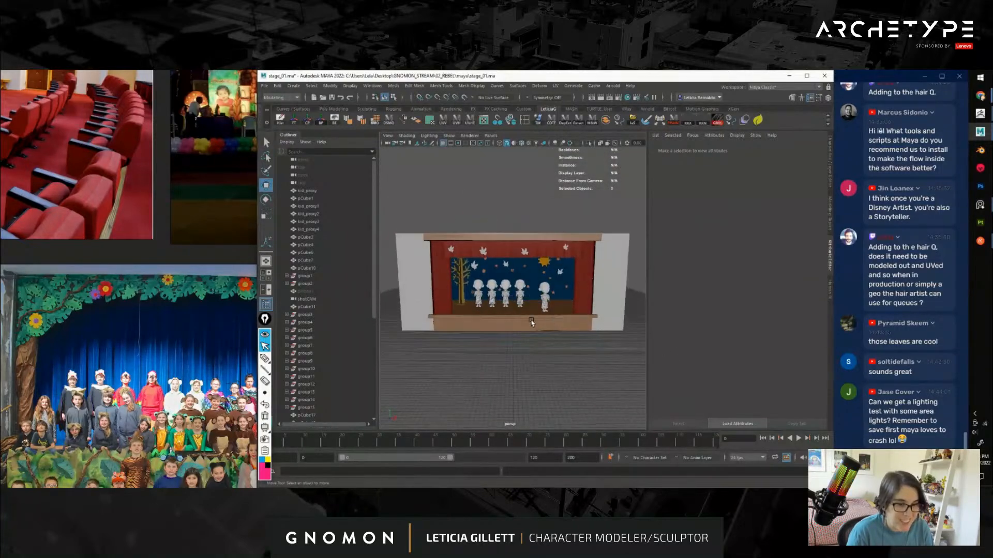
Select all five child figure groups and put them in a new display layer
{"action": "right_click_drag", "start_coordinate": [515, 326], "coordinate": [505, 350], "text": "alt"}
{"action": "left_click", "coordinate": [458, 281]}
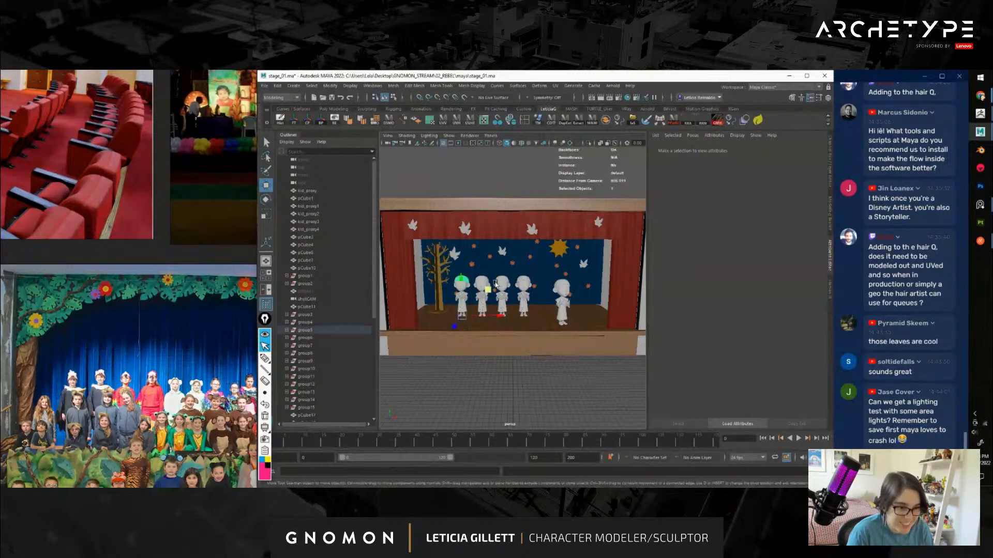
{"action": "left_click", "coordinate": [480, 282], "text": "shift"}
{"action": "left_click", "coordinate": [503, 280], "text": "shift"}
{"action": "left_click", "coordinate": [524, 281], "text": "shift"}
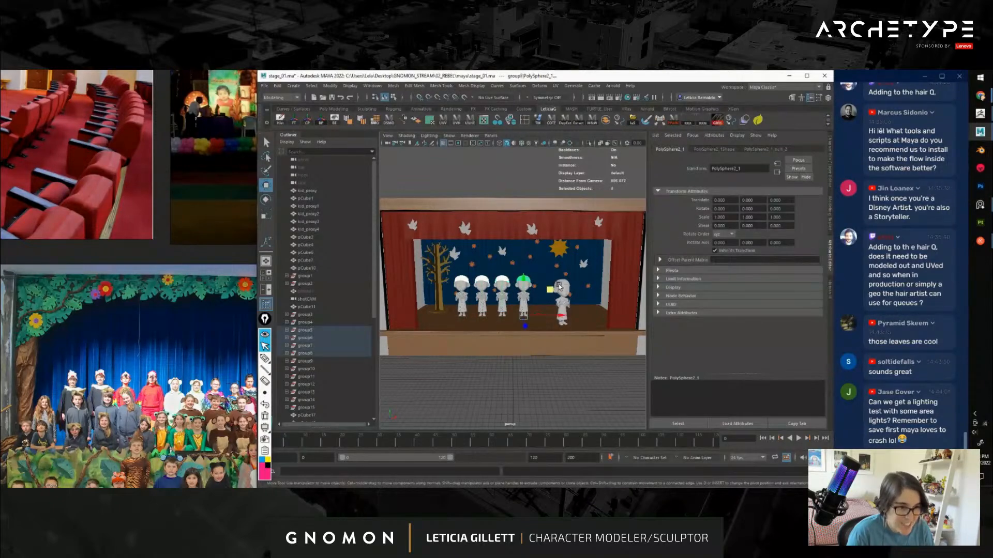
{"action": "left_click", "coordinate": [565, 284], "text": "shift"}
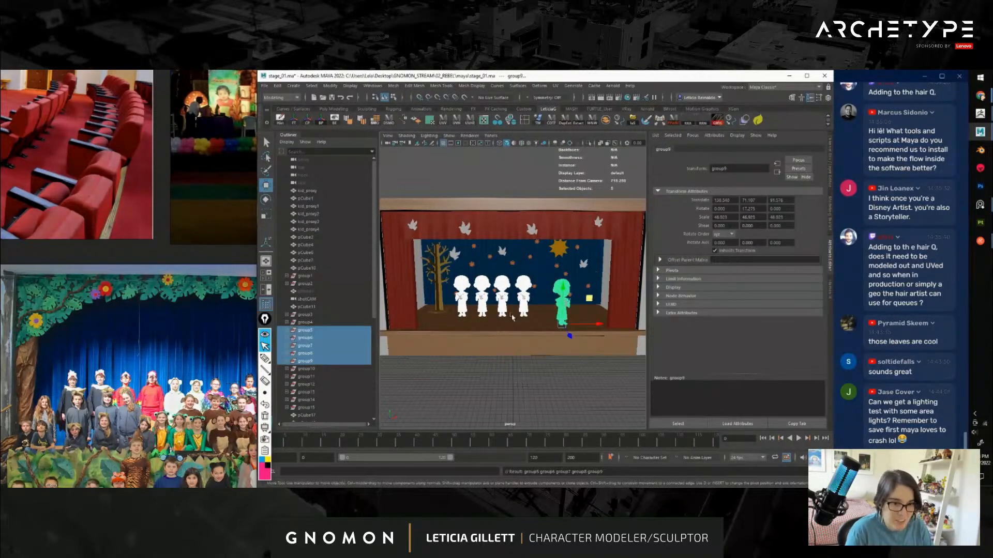
{"action": "left_click_drag", "start_coordinate": [512, 317], "coordinate": [524, 323], "text": "alt"}
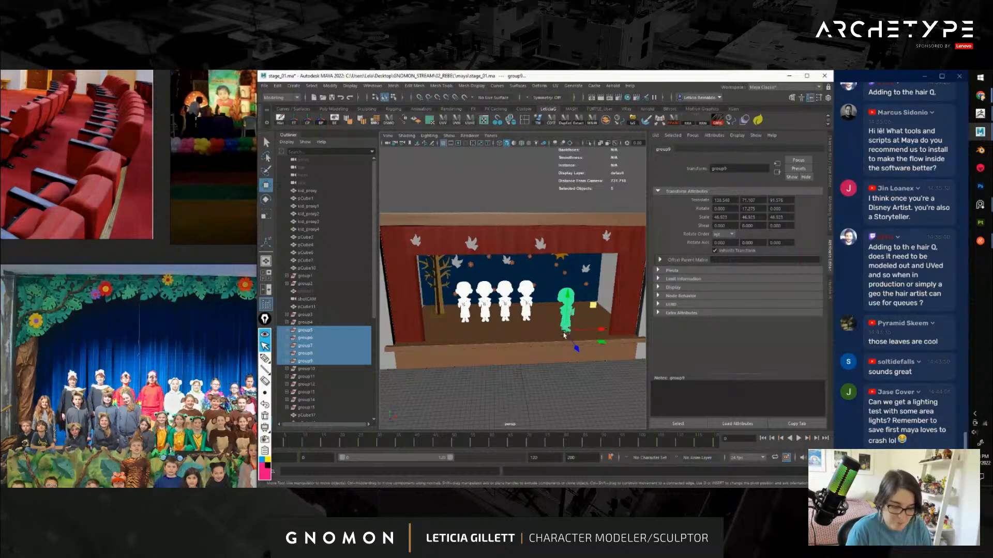
{"action": "key", "text": "ctrl+a"}
{"action": "left_click", "coordinate": [819, 365]}
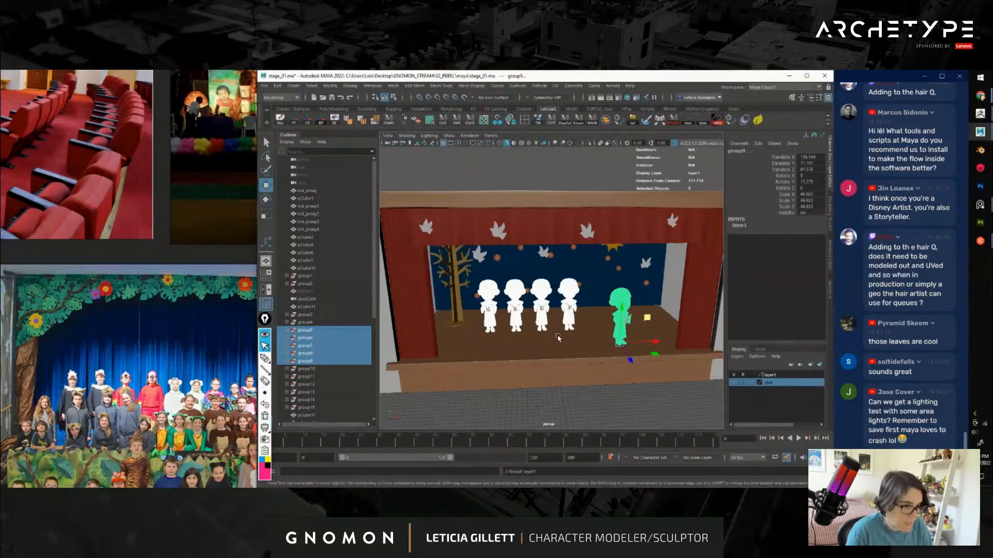
Assign a new Blinn material to the five child figures, with eccentricity raised to about 0.5 and a darker specular colour
{"action": "left_click_drag", "start_coordinate": [554, 339], "coordinate": [569, 338], "text": "alt"}
{"action": "right_click_drag", "start_coordinate": [579, 284], "coordinate": [575, 468]}
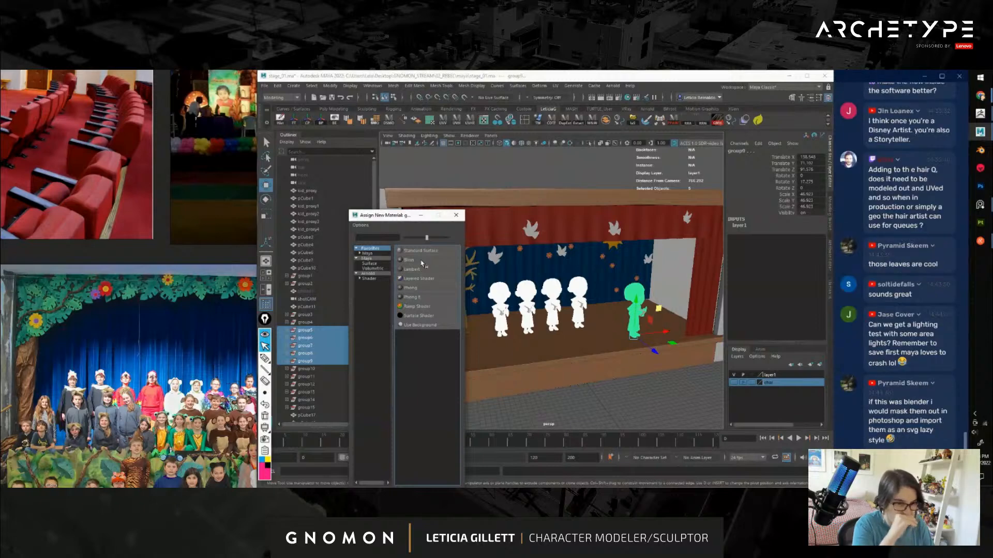
{"action": "left_click", "coordinate": [423, 262]}
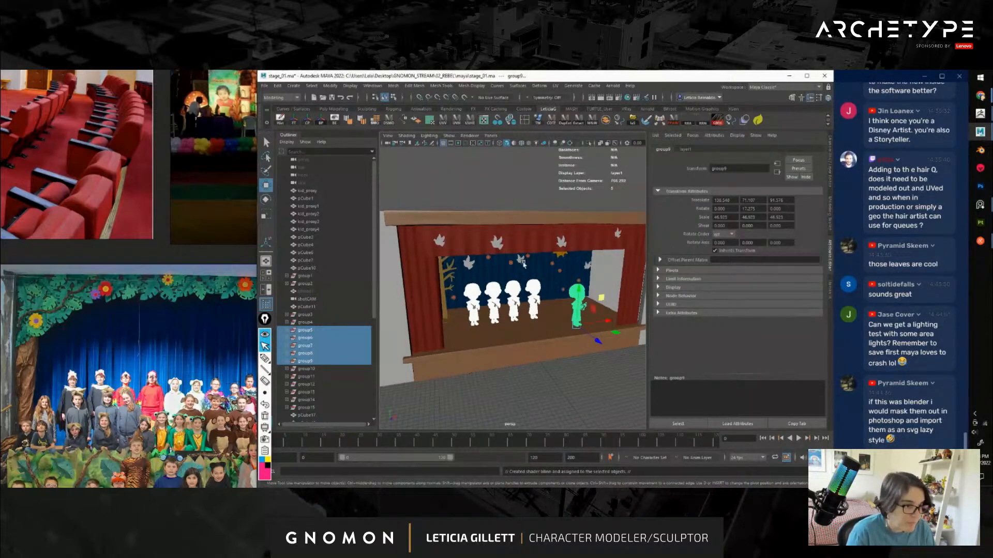
{"action": "right_click_drag", "start_coordinate": [532, 288], "coordinate": [533, 464]}
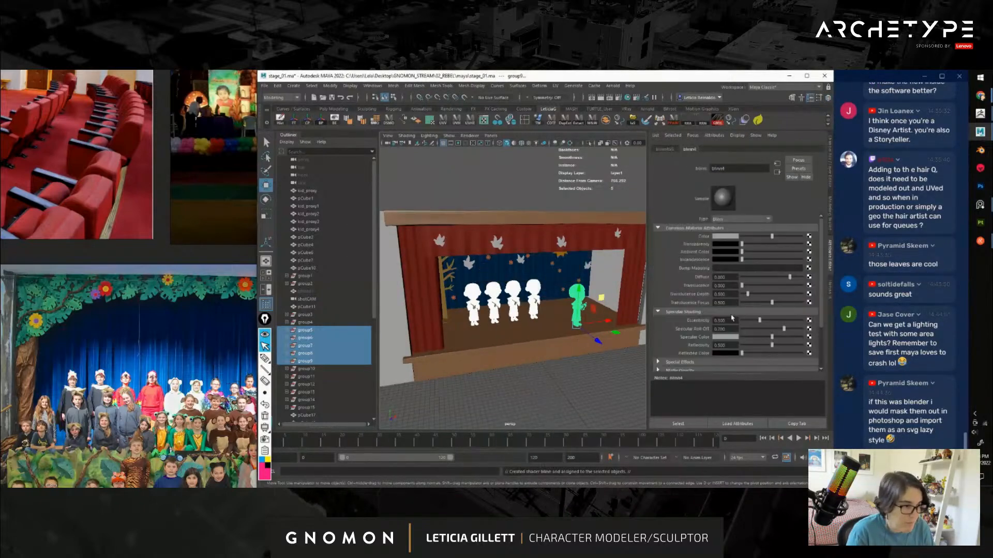
{"action": "mouse_move", "coordinate": [763, 324]}
{"action": "left_mouse_down"}
{"action": "mouse_move", "coordinate": [774, 323]}
{"action": "mouse_move", "coordinate": [754, 339]}
{"action": "left_mouse_up"}
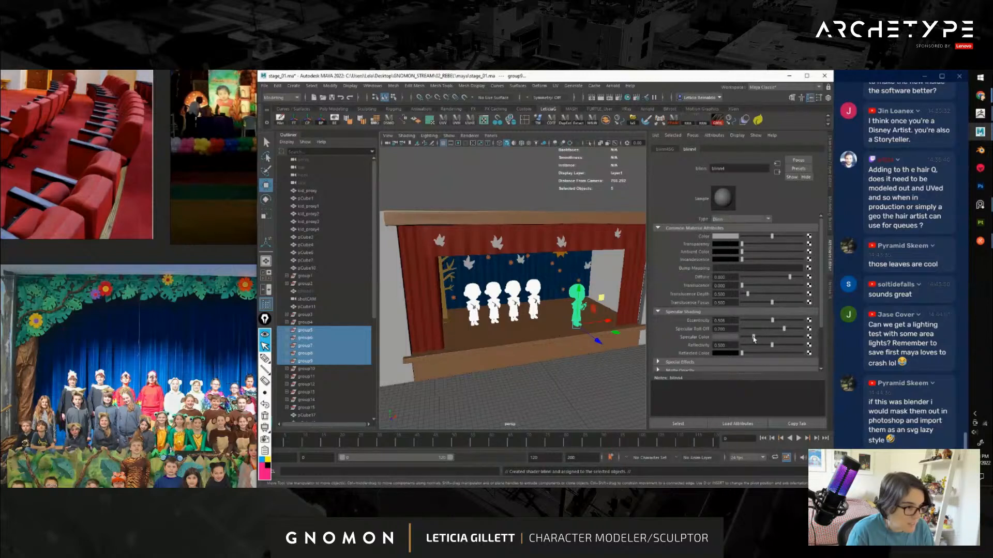
Set the child figures' Blinn material colour to a soft orange-beige skin tone
{"action": "left_click", "coordinate": [726, 238]}
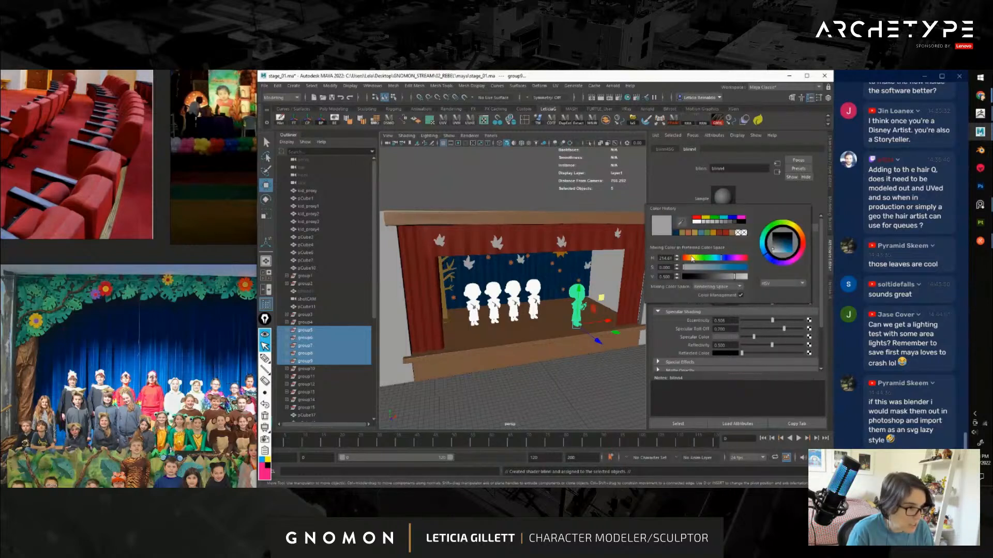
{"action": "left_click", "coordinate": [691, 258]}
{"action": "left_click", "coordinate": [717, 269]}
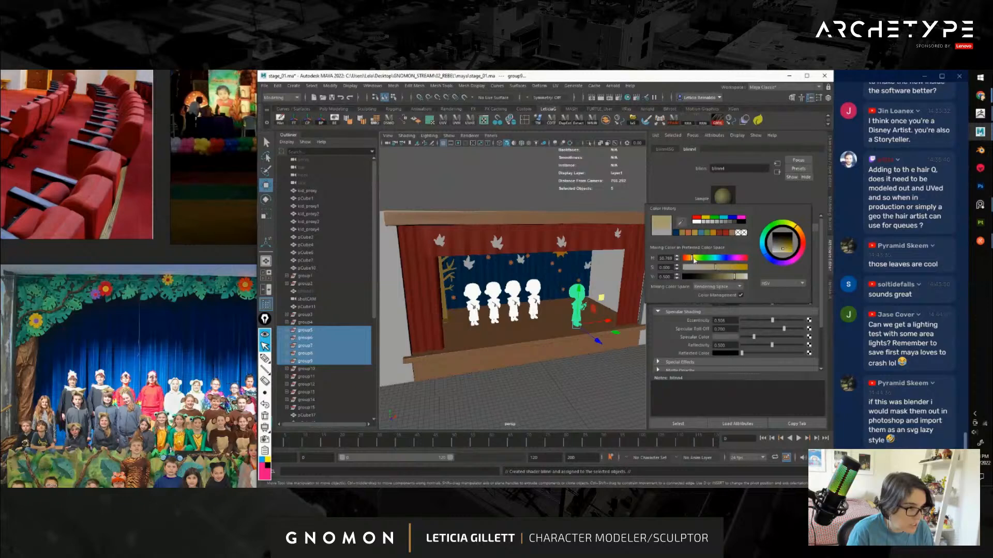
{"action": "left_click", "coordinate": [691, 260]}
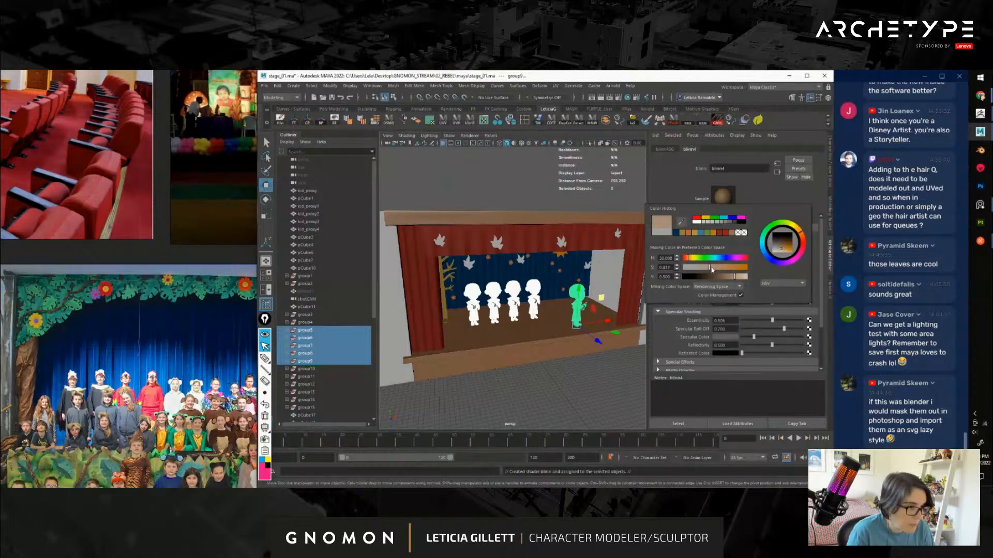
{"action": "left_click", "coordinate": [580, 357]}
Check the skin-toned figures on the stage from several angles and save the scene
{"action": "left_click_drag", "start_coordinate": [580, 356], "coordinate": [509, 365], "text": "alt"}
{"action": "right_click_drag", "start_coordinate": [510, 366], "coordinate": [522, 361], "text": "alt"}
{"action": "left_click_drag", "start_coordinate": [523, 361], "coordinate": [551, 351], "text": "alt"}
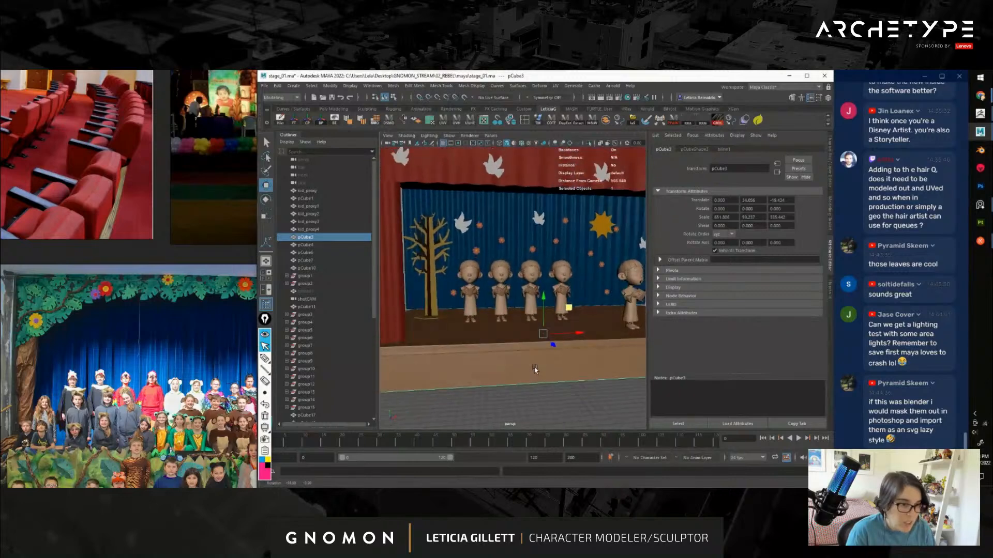
{"action": "right_click_drag", "start_coordinate": [574, 351], "coordinate": [554, 351], "text": "alt"}
{"action": "left_click_drag", "start_coordinate": [576, 352], "coordinate": [522, 345], "text": "alt"}
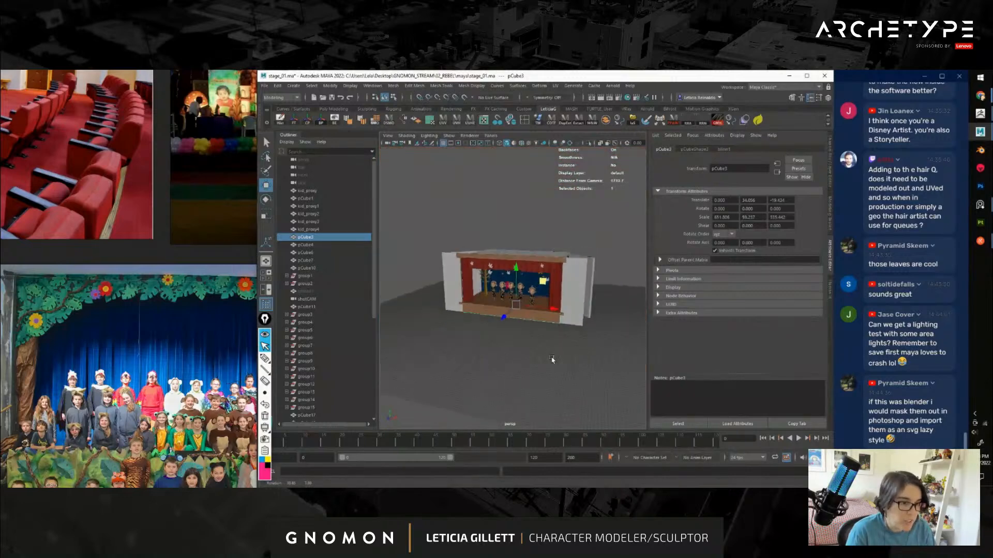
{"action": "key", "text": "ctrl+s"}
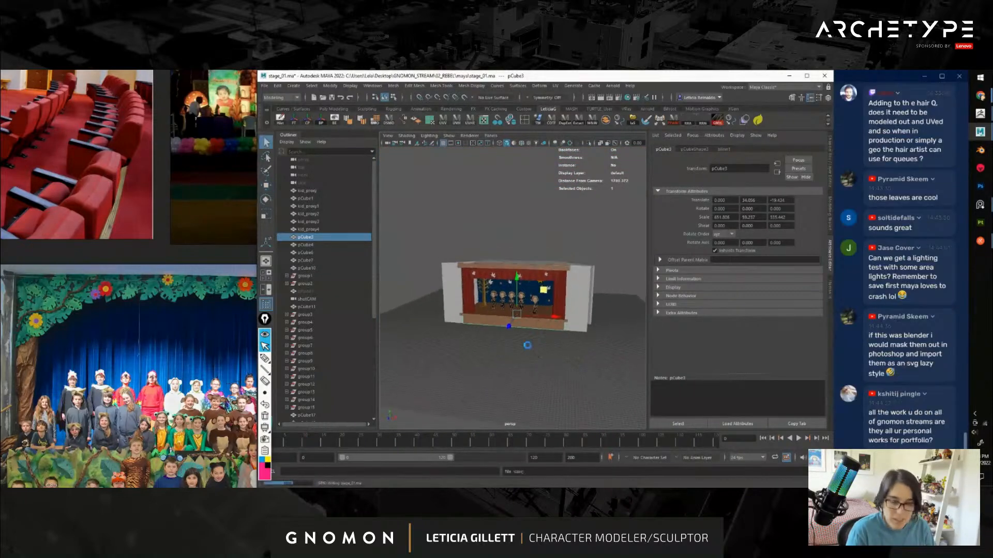
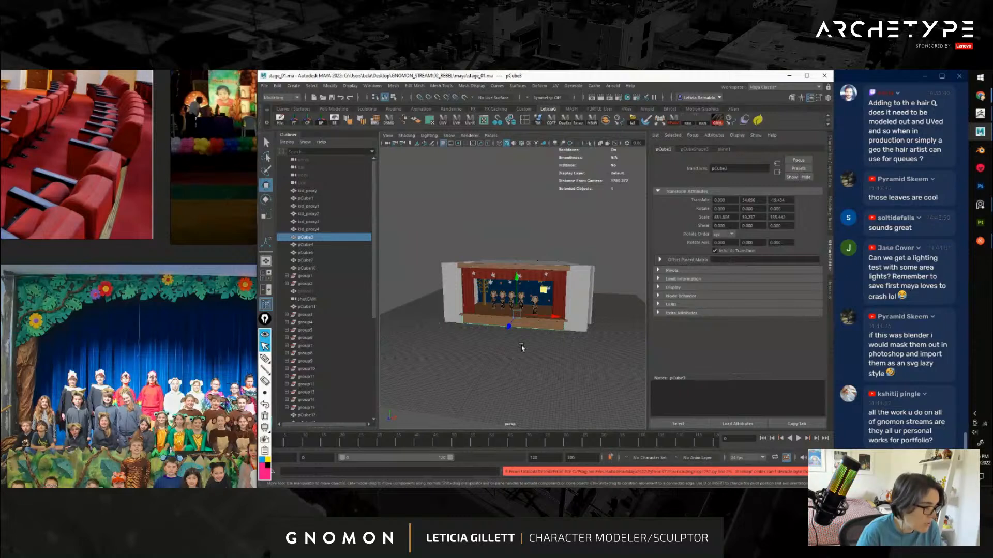
{"action": "left_click", "coordinate": [521, 347]}
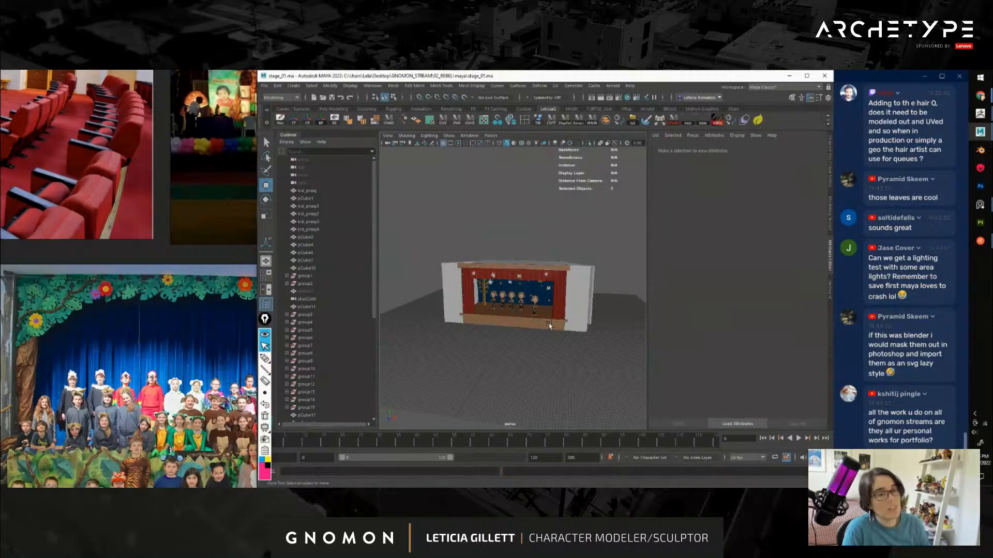
Brighten the child figures' Blinn material colour to a lighter skin tone
{"action": "scroll", "coordinate": [512, 281], "scroll_direction": "up", "scroll_amount": 10}
{"action": "right_click_drag", "start_coordinate": [512, 281], "coordinate": [531, 399]}
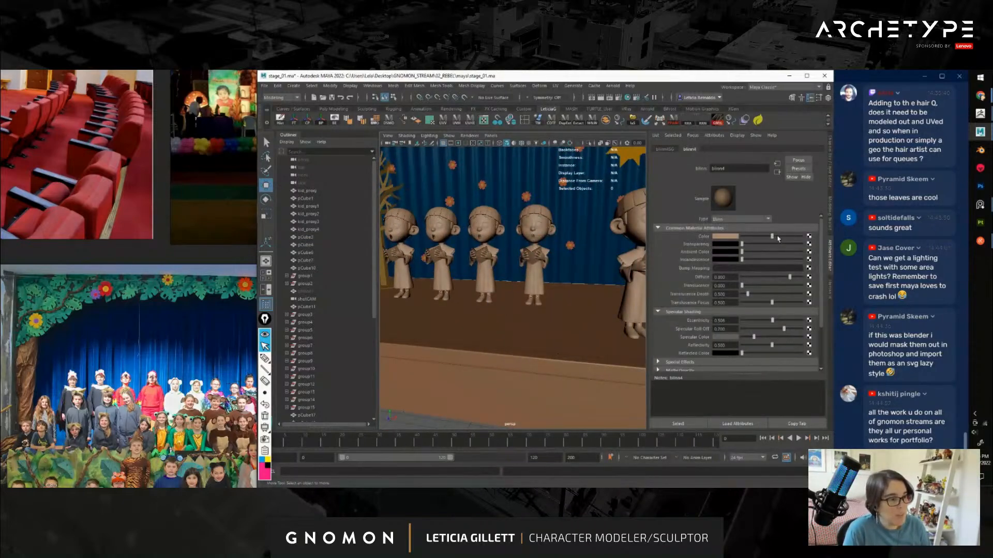
{"action": "left_click_drag", "start_coordinate": [777, 239], "coordinate": [790, 243]}
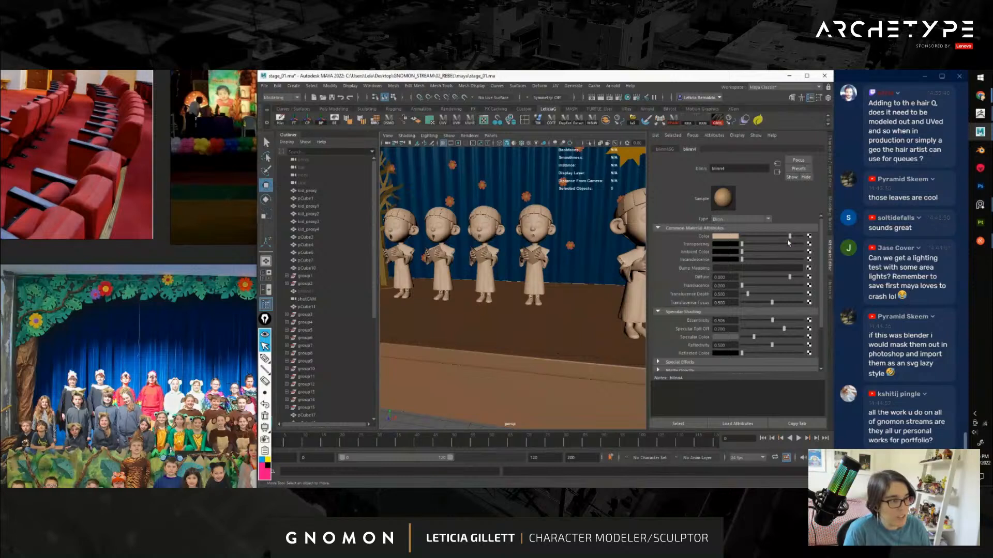
Shift the child figures' Blinn material colour to a slightly pinker beige and view the figures across the whole stage
{"action": "left_click", "coordinate": [726, 239]}
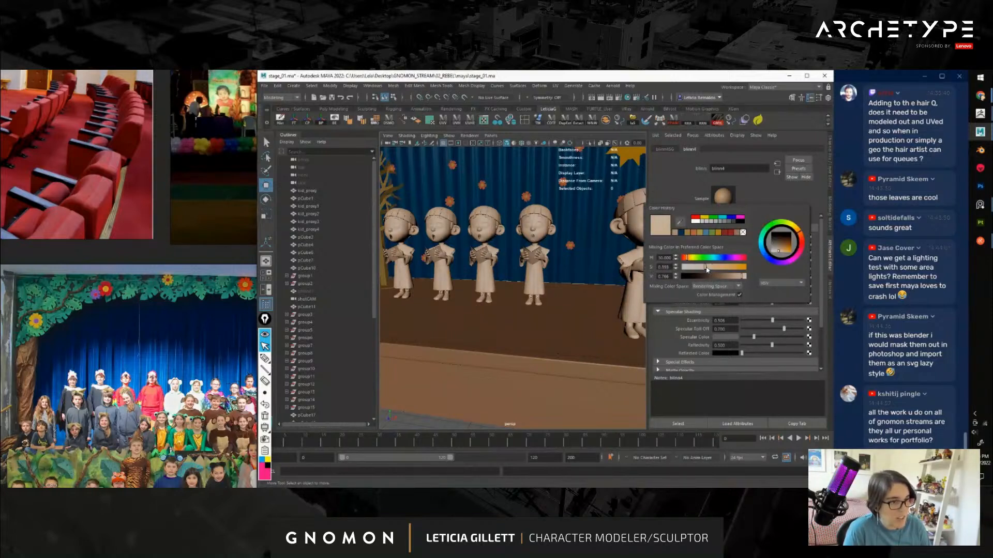
{"action": "right_click_drag", "start_coordinate": [592, 294], "coordinate": [475, 317], "text": "alt"}
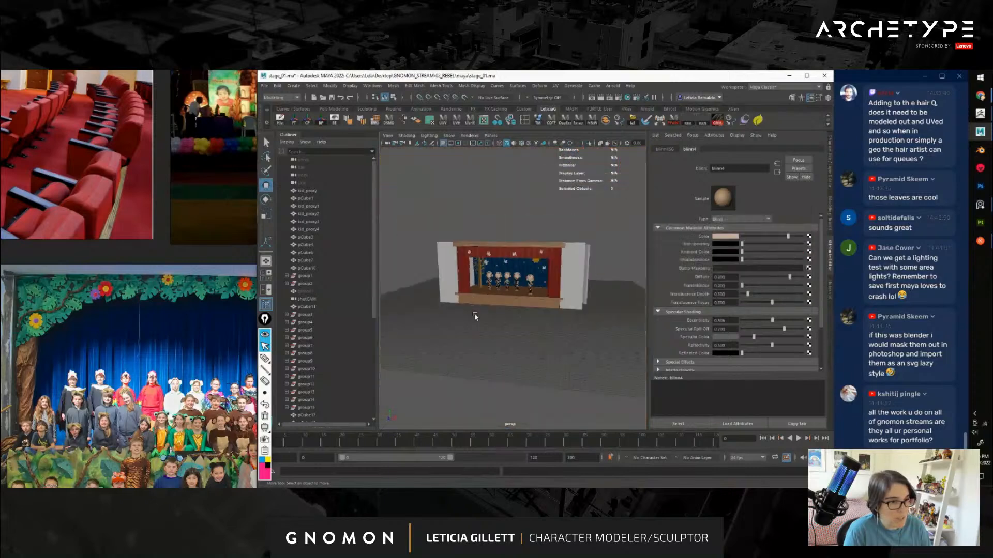
{"action": "left_click_drag", "start_coordinate": [514, 287], "coordinate": [547, 321], "text": "alt"}
{"action": "right_click_drag", "start_coordinate": [439, 315], "coordinate": [503, 319], "text": "alt"}
{"action": "left_click_drag", "start_coordinate": [550, 320], "coordinate": [577, 338], "text": "alt"}
{"action": "key", "text": "ctrl+a"}
{"action": "scroll", "coordinate": [568, 343], "scroll_direction": "down", "scroll_amount": 5}
{"action": "middle_click_drag", "start_coordinate": [583, 339], "coordinate": [576, 352], "text": "alt"}
{"action": "scroll", "coordinate": [576, 352], "scroll_direction": "up", "scroll_amount": 3}
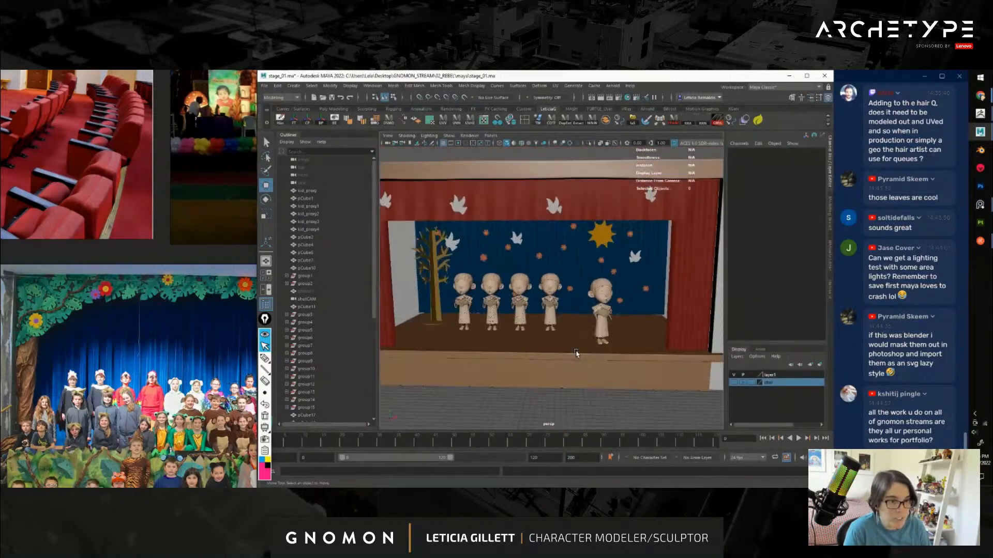
Check the stage from the side, undo the accidental group selection, and save the scene
{"action": "left_click_drag", "start_coordinate": [576, 352], "coordinate": [665, 352], "text": "alt"}
{"action": "left_click", "coordinate": [595, 232]}
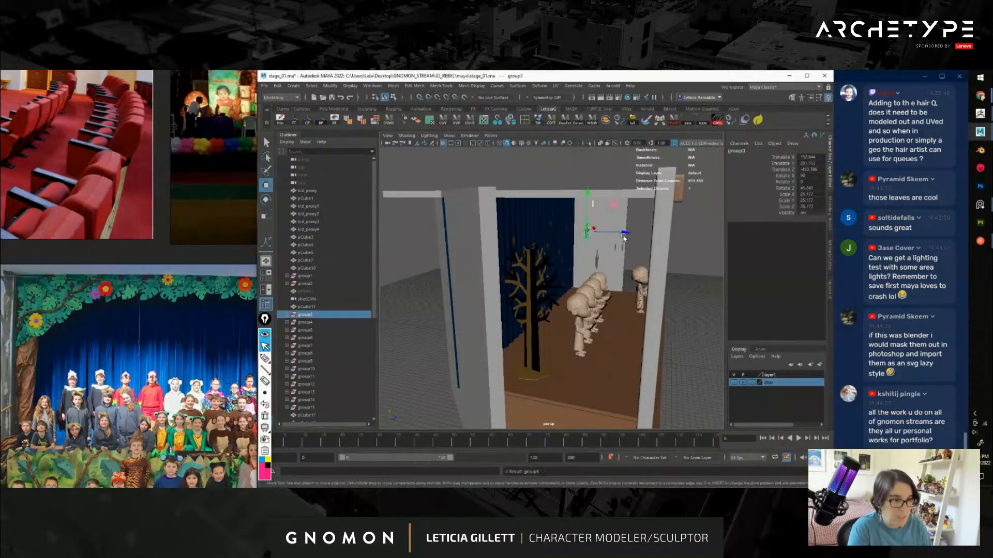
{"action": "key", "text": "ctrl+z"}
{"action": "key", "text": "ctrl+z"}
{"action": "key", "text": "ctrl+z"}
{"action": "key", "text": "ctrl+z"}
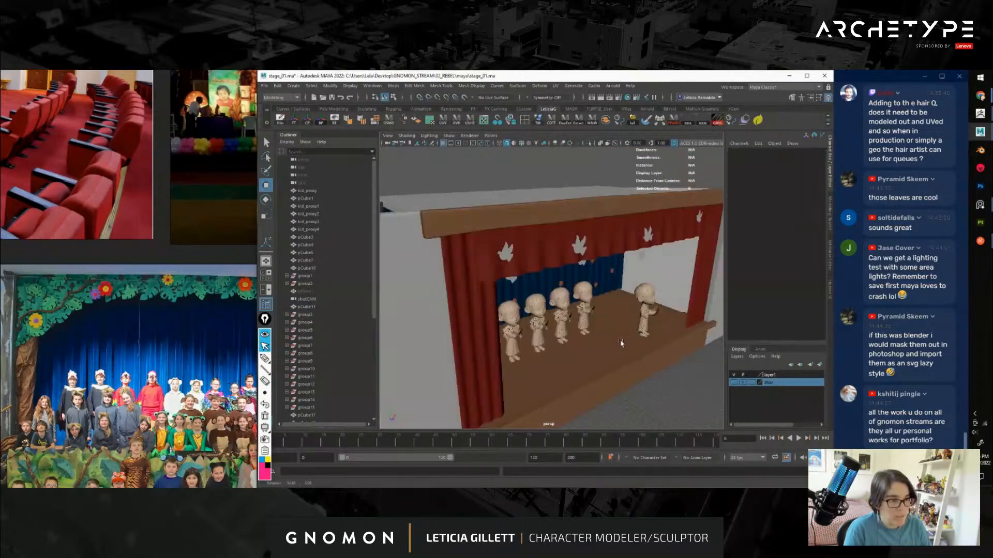
{"action": "scroll", "coordinate": [594, 328], "scroll_direction": "down", "scroll_amount": 5}
{"action": "key", "text": "ctrl+a"}
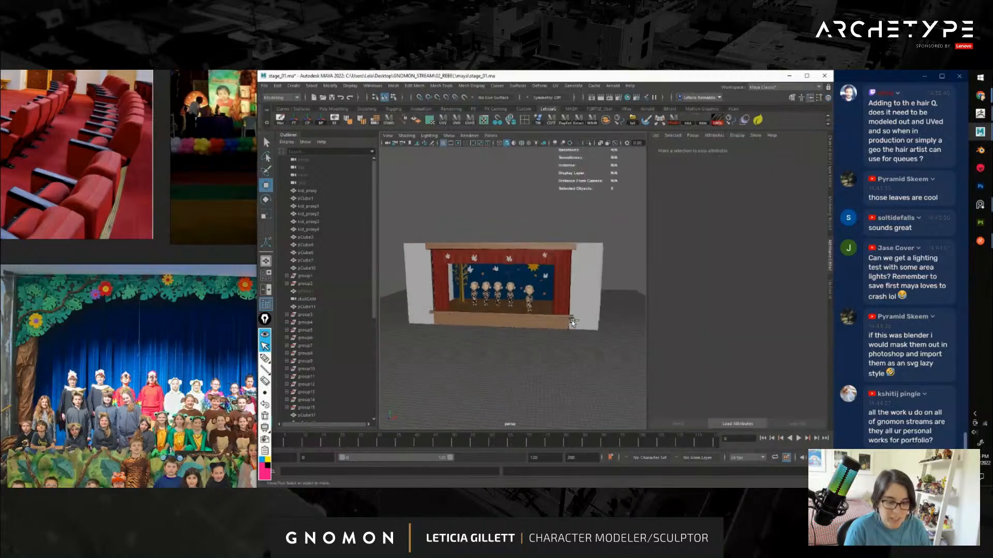
{"action": "key", "text": "q"}
{"action": "key", "text": "ctrl+s"}
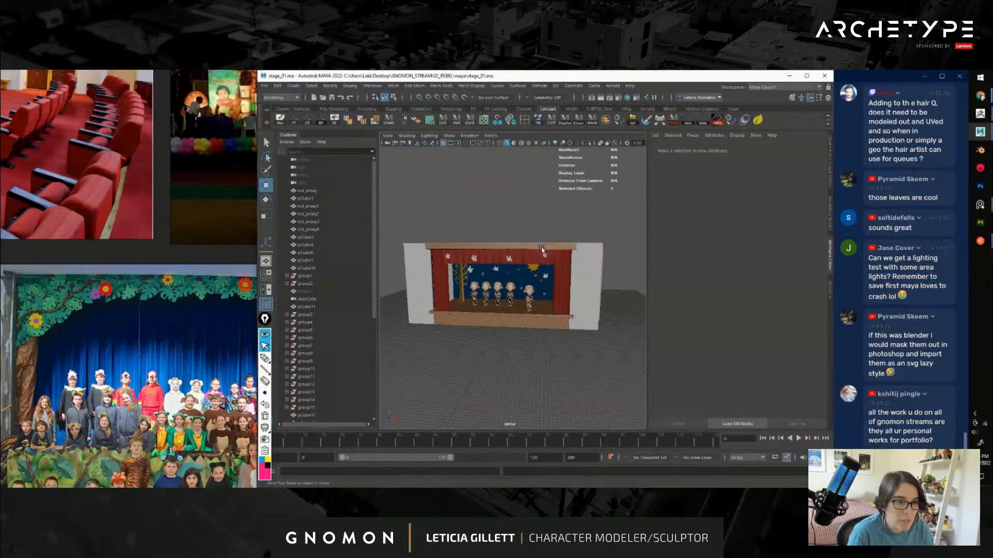
Look briefly at the Render View, and check the available renderers in the Render Settings
{"action": "scroll", "coordinate": [530, 304], "scroll_direction": "up", "scroll_amount": 4}
{"action": "middle_click_drag", "start_coordinate": [537, 268], "coordinate": [544, 296], "text": "alt"}
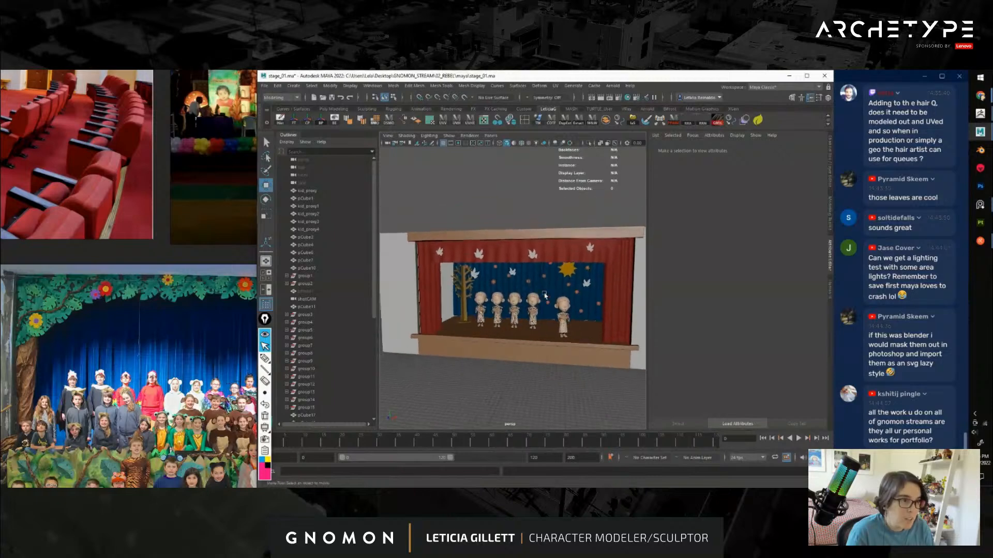
{"action": "left_click", "coordinate": [592, 98]}
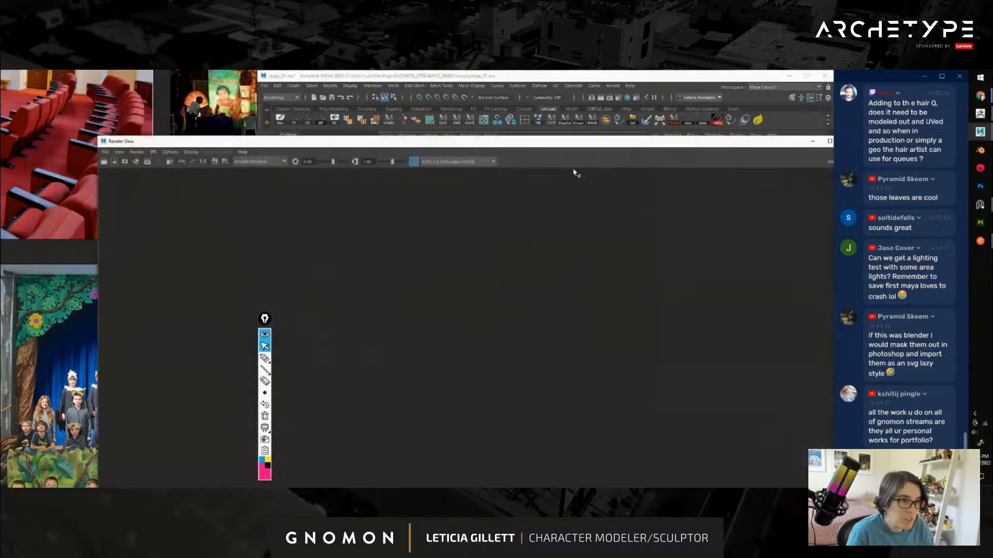
{"action": "left_click_drag", "start_coordinate": [734, 142], "coordinate": [649, 145]}
{"action": "left_click", "coordinate": [756, 145]}
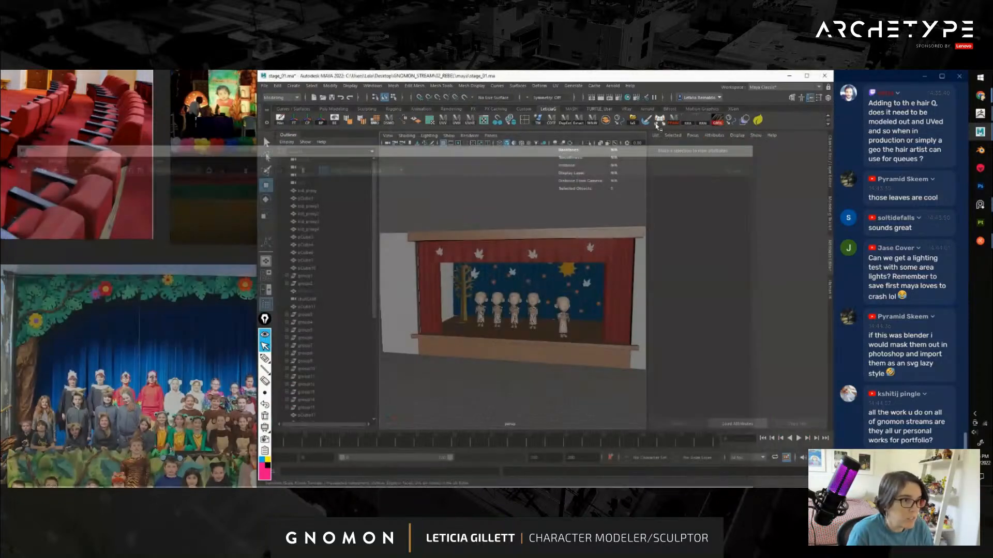
{"action": "left_click", "coordinate": [609, 147]}
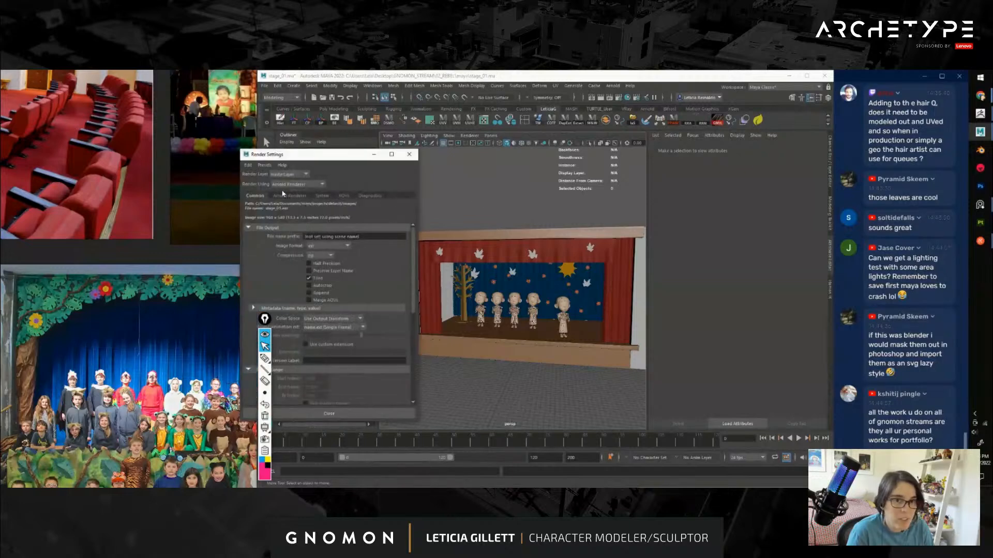
{"action": "left_click_drag", "start_coordinate": [327, 157], "coordinate": [454, 158]}
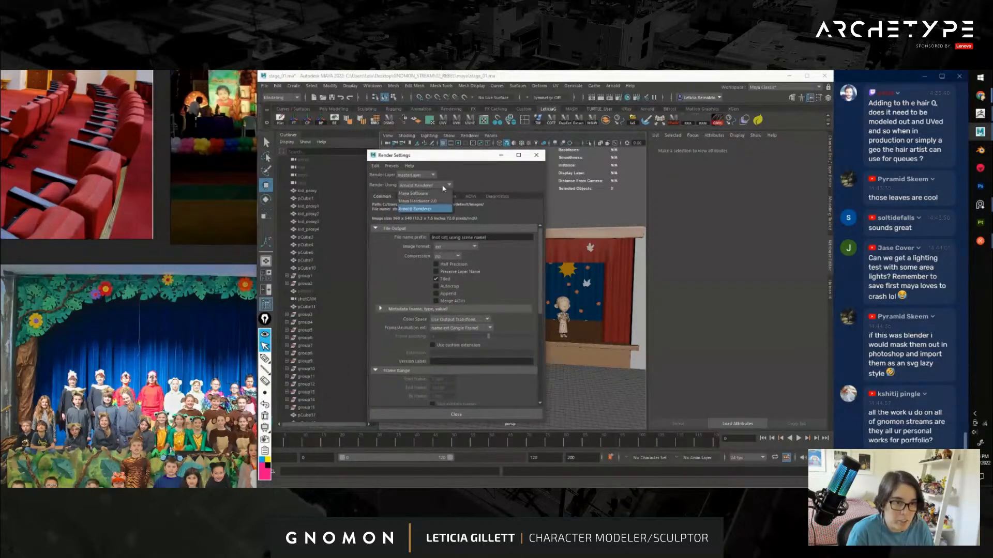
{"action": "left_click", "coordinate": [536, 157]}
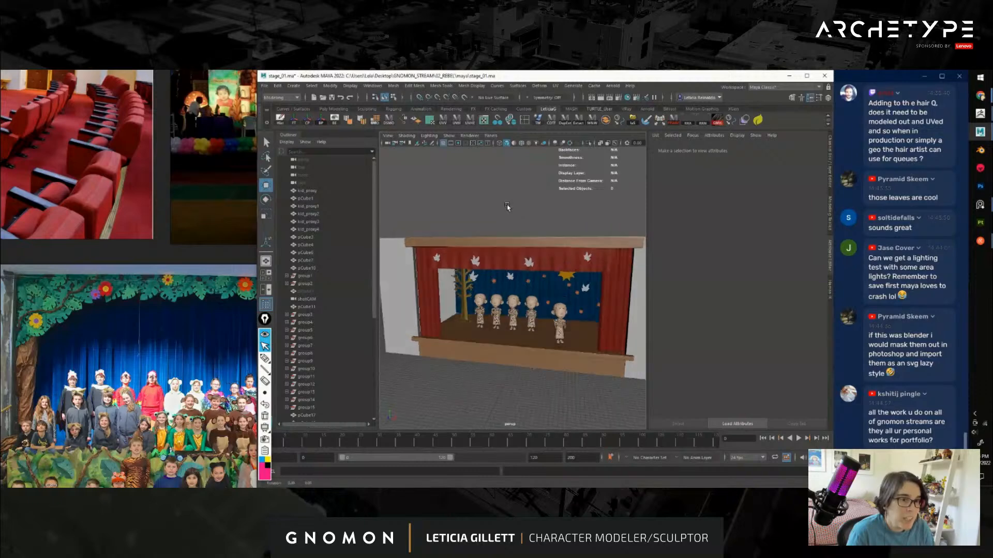
Switch the perspective viewport's renderer to Arnold and start its live render of the stage
{"action": "key", "text": "ctrl+a"}
{"action": "mouse_move", "coordinate": [579, 208]}
{"action": "left_mouse_down", "text": "alt"}
{"action": "mouse_move", "coordinate": [547, 202]}
{"action": "mouse_move", "coordinate": [564, 206]}
{"action": "left_mouse_up", "text": "alt"}
{"action": "left_click", "coordinate": [469, 136]}
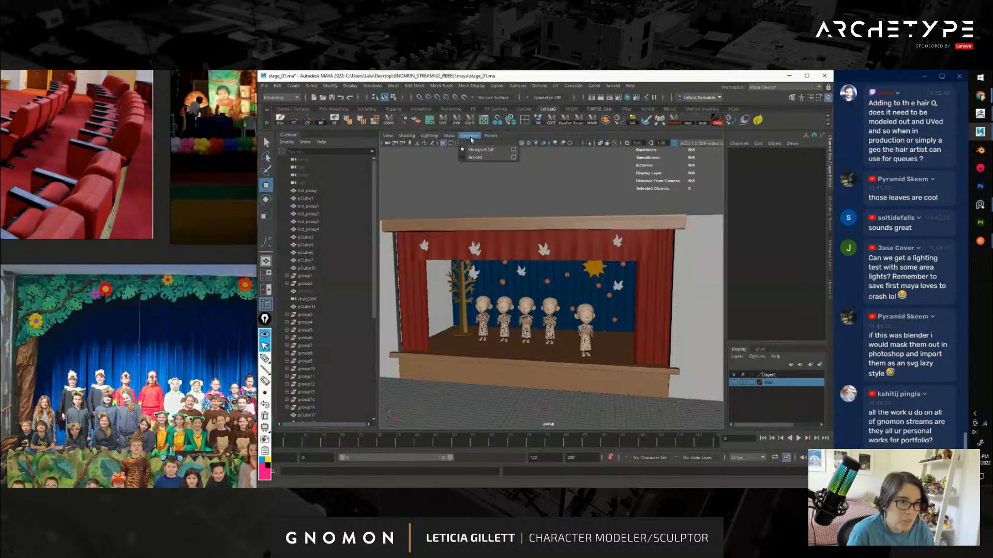
{"action": "left_click", "coordinate": [474, 158]}
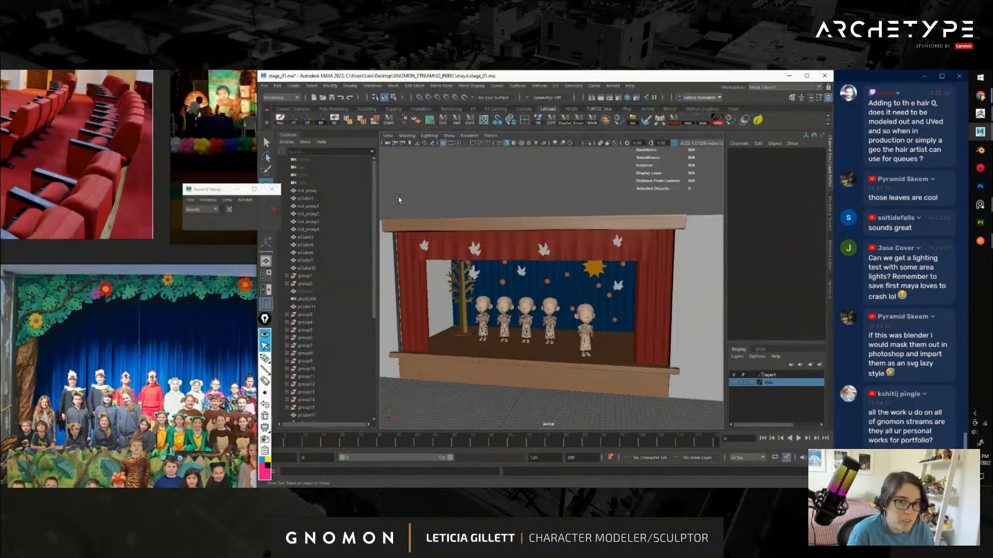
{"action": "left_click_drag", "start_coordinate": [216, 190], "coordinate": [246, 172]}
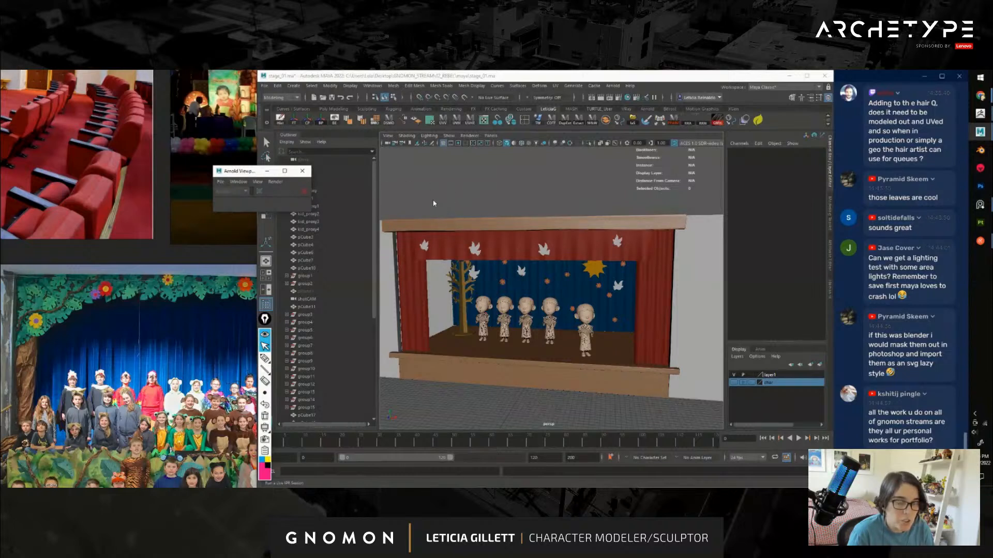
{"action": "left_click", "coordinate": [303, 192]}
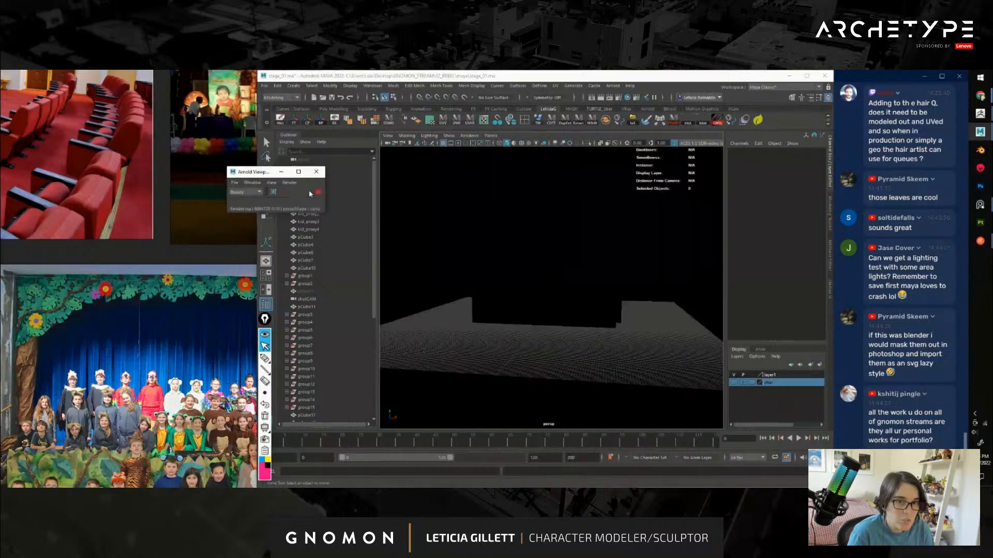
Create an Arnold area light in the stage scene
{"action": "left_click_drag", "start_coordinate": [548, 316], "coordinate": [625, 325], "text": "alt"}
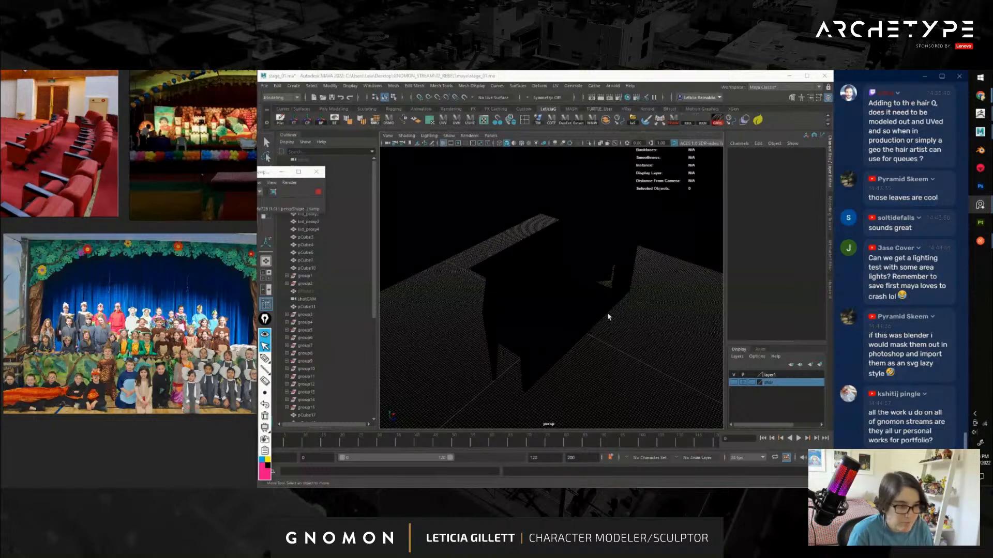
{"action": "left_click_drag", "start_coordinate": [607, 342], "coordinate": [588, 330], "text": "alt"}
{"action": "key", "text": "space"}
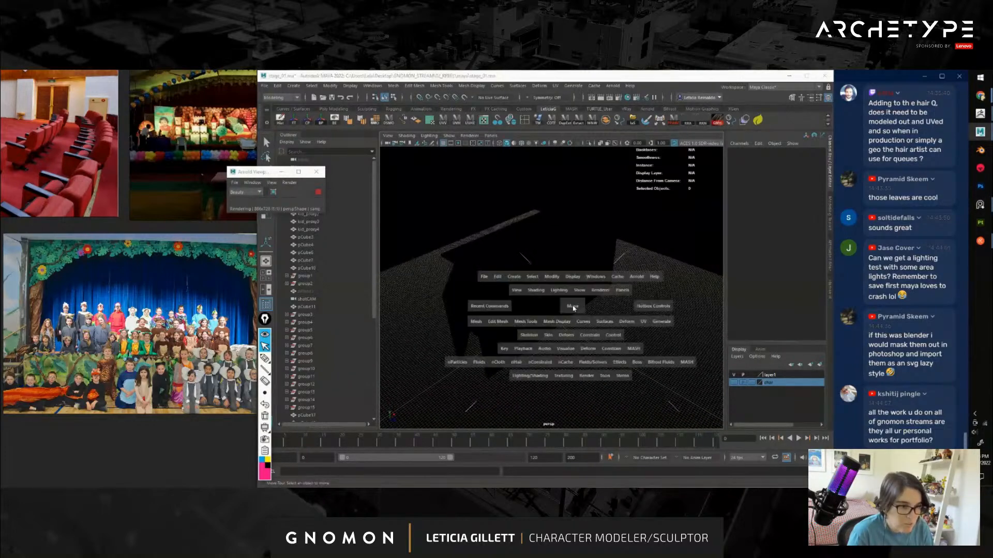
{"action": "left_click", "coordinate": [514, 276]}
{"action": "mouse_move", "coordinate": [555, 307]}
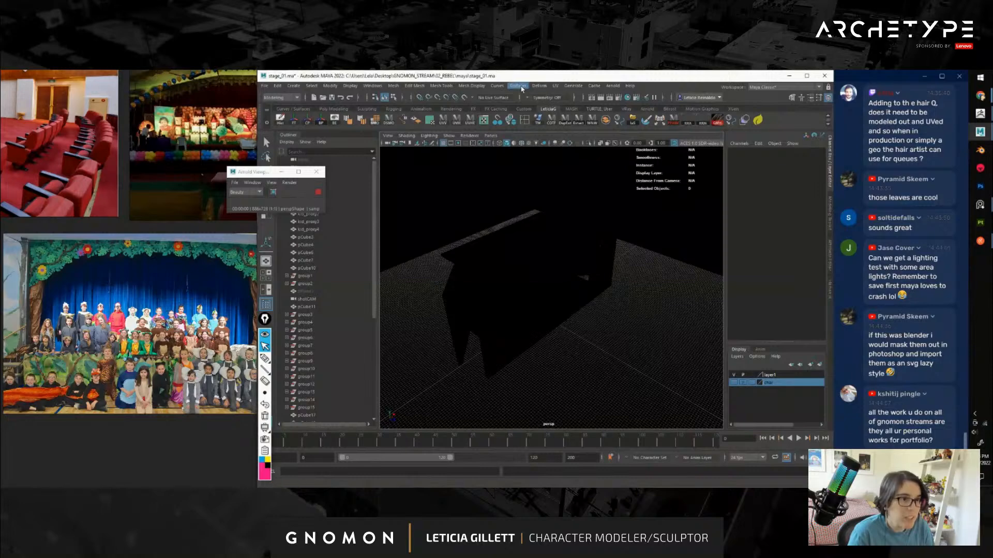
{"action": "left_click", "coordinate": [613, 86]}
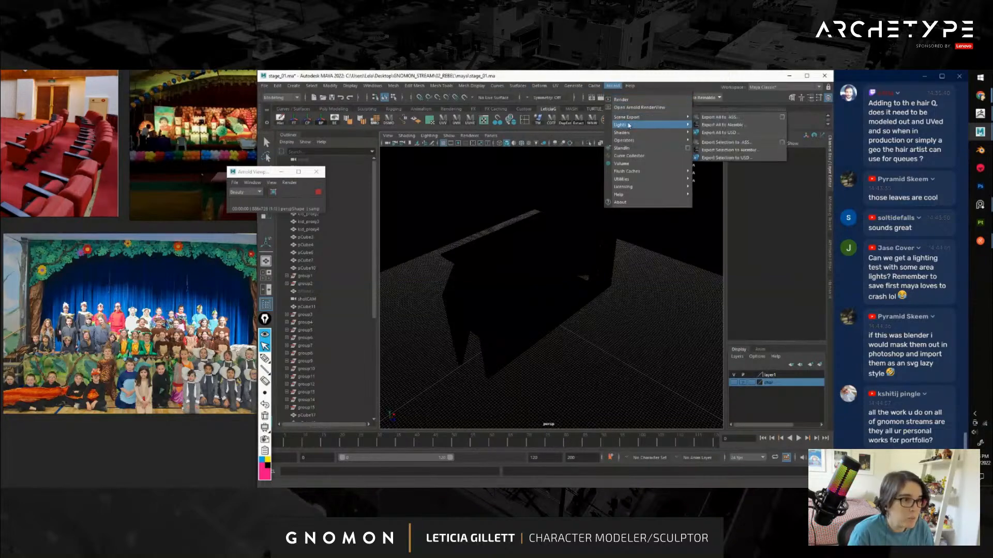
{"action": "mouse_move", "coordinate": [641, 125]}
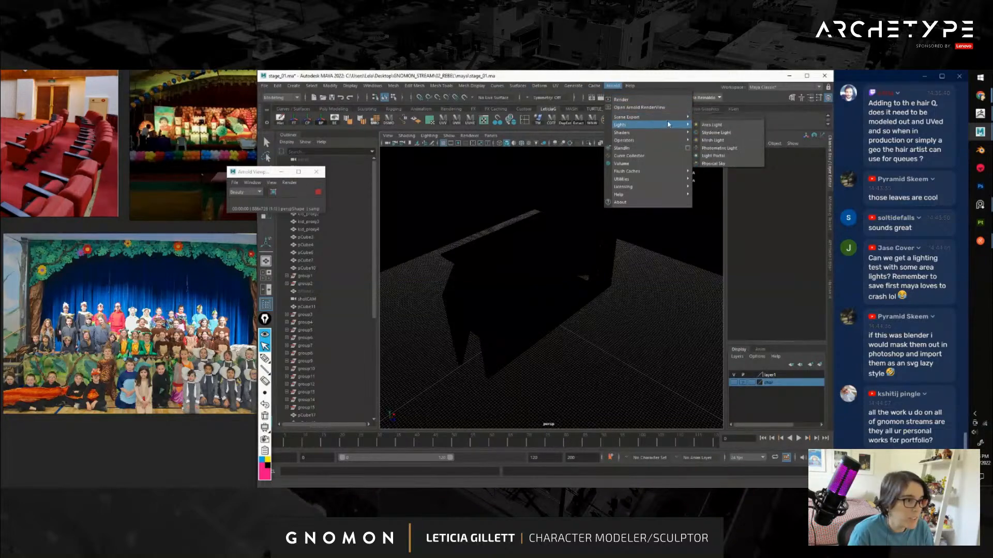
{"action": "left_click", "coordinate": [726, 125]}
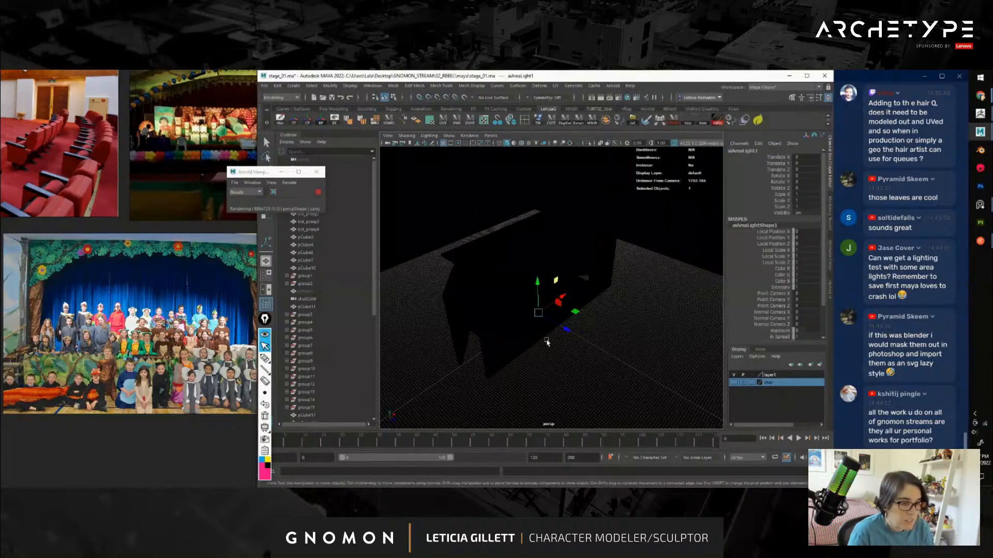
Move the area light out in front of the stage and enlarge it with Normalize turned off
{"action": "left_click_drag", "start_coordinate": [547, 342], "coordinate": [592, 347]}
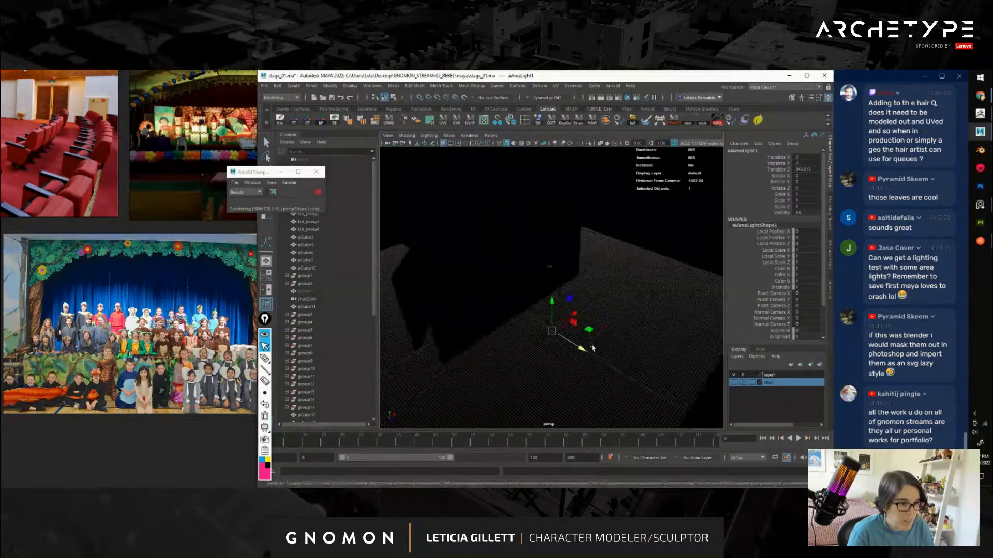
{"action": "key", "text": "ctrl+a"}
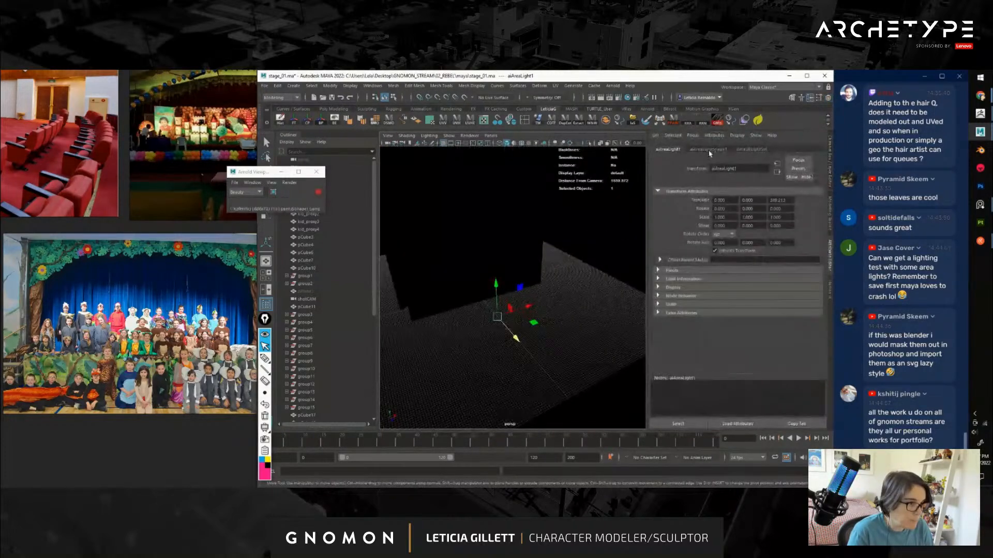
{"action": "left_click", "coordinate": [709, 151]}
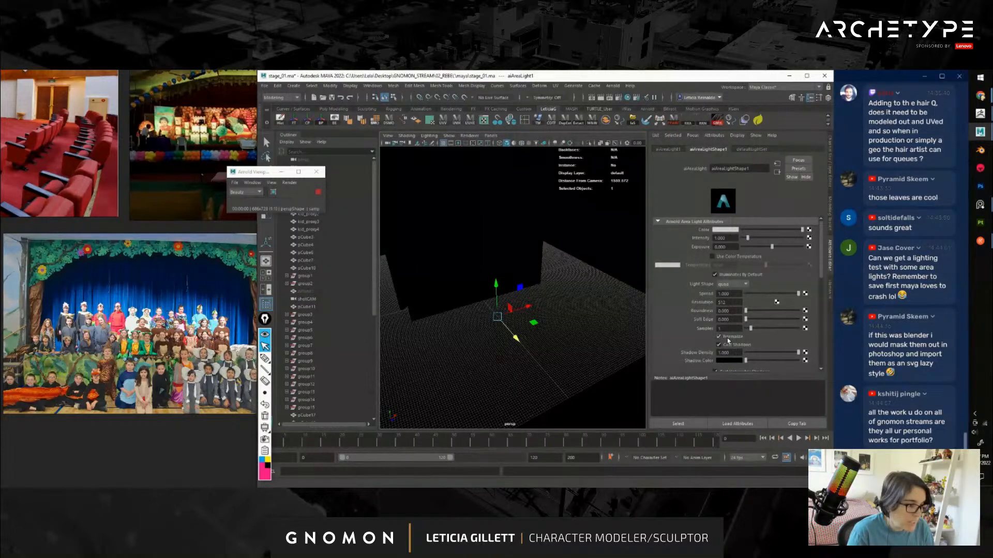
{"action": "left_click_drag", "start_coordinate": [522, 331], "coordinate": [562, 312], "text": "alt"}
{"action": "key", "text": "r"}
{"action": "right_click_drag", "start_coordinate": [538, 320], "coordinate": [569, 336], "text": "alt"}
{"action": "middle_click_drag", "start_coordinate": [512, 348], "coordinate": [573, 339], "text": "alt"}
{"action": "left_click_drag", "start_coordinate": [573, 339], "coordinate": [555, 330]}
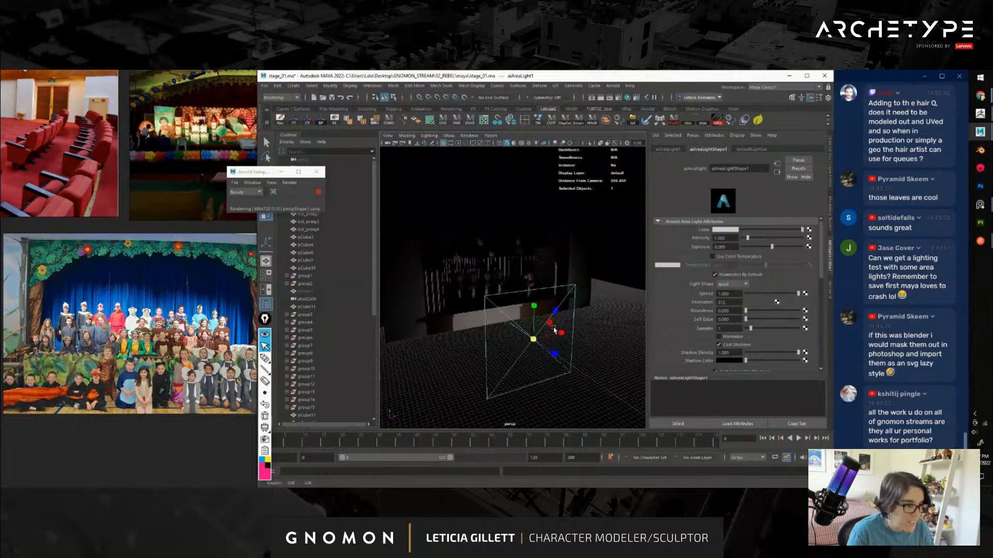
Try the cylinder light shape on the area light, and undo the last transform changes
{"action": "left_click", "coordinate": [745, 284]}
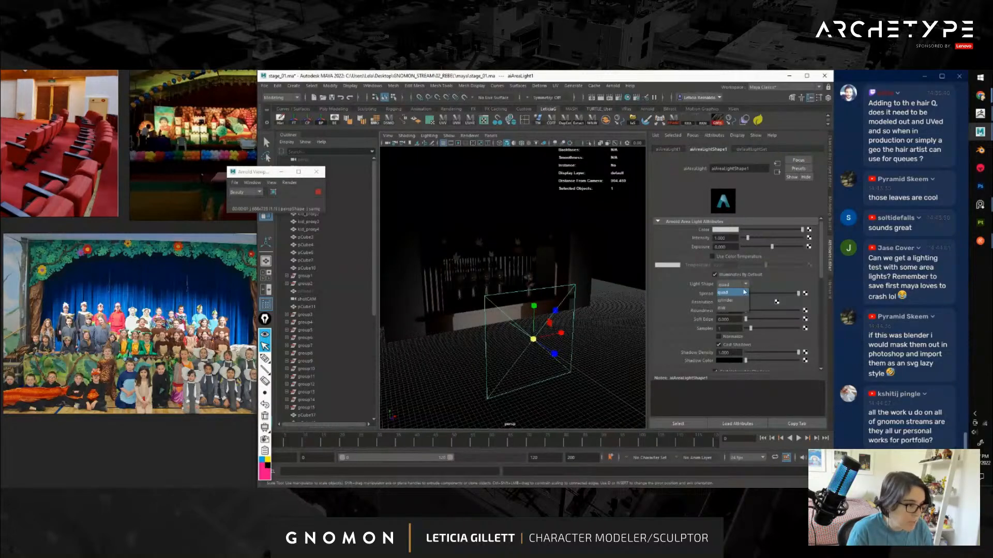
{"action": "left_click", "coordinate": [738, 300]}
{"action": "left_click_drag", "start_coordinate": [537, 324], "coordinate": [671, 301], "text": "alt"}
{"action": "key", "text": "e"}
{"action": "key", "text": "w"}
{"action": "key", "text": "ctrl+z"}
{"action": "key", "text": "ctrl+z"}
Try the disk light shape on the area light, and delete the light from the scene
{"action": "left_click", "coordinate": [746, 285]}
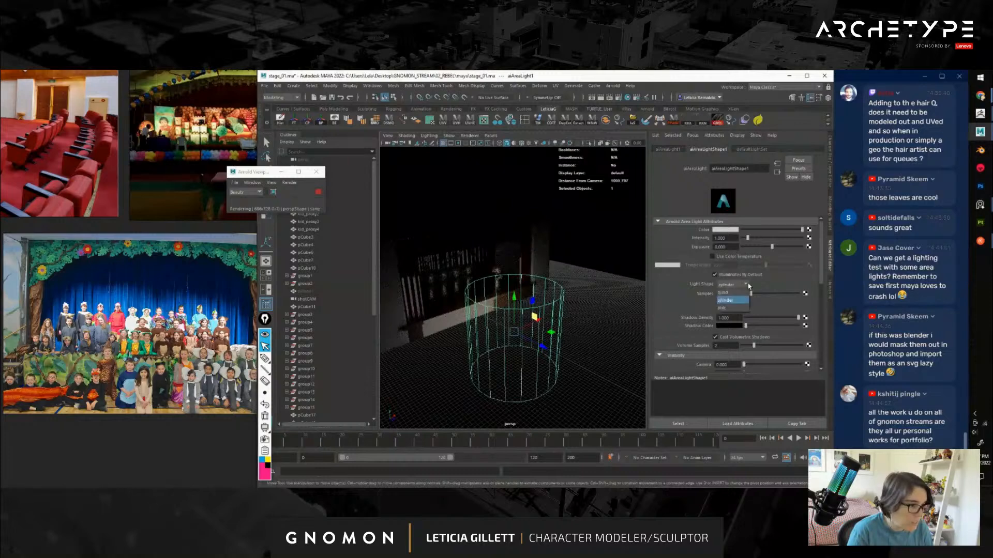
{"action": "left_click", "coordinate": [730, 309]}
{"action": "left_click_drag", "start_coordinate": [569, 317], "coordinate": [633, 253], "text": "alt"}
{"action": "key", "text": "e"}
{"action": "key", "text": "w"}
{"action": "left_click_drag", "start_coordinate": [543, 287], "coordinate": [479, 290], "text": "alt"}
{"action": "key", "text": "Delete"}
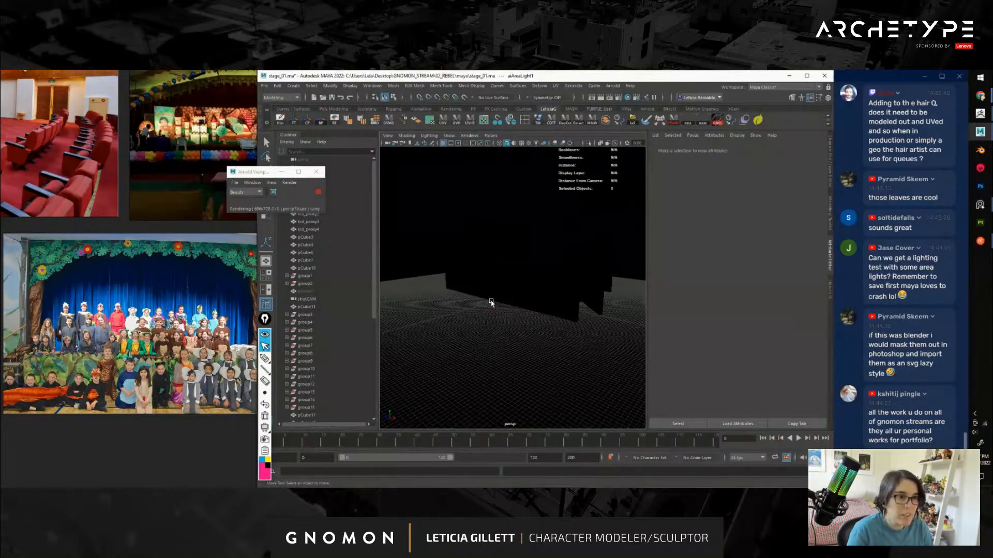
Create a spot light and move it out in front of the stage
{"action": "key", "text": "space"}
{"action": "left_click", "coordinate": [452, 283]}
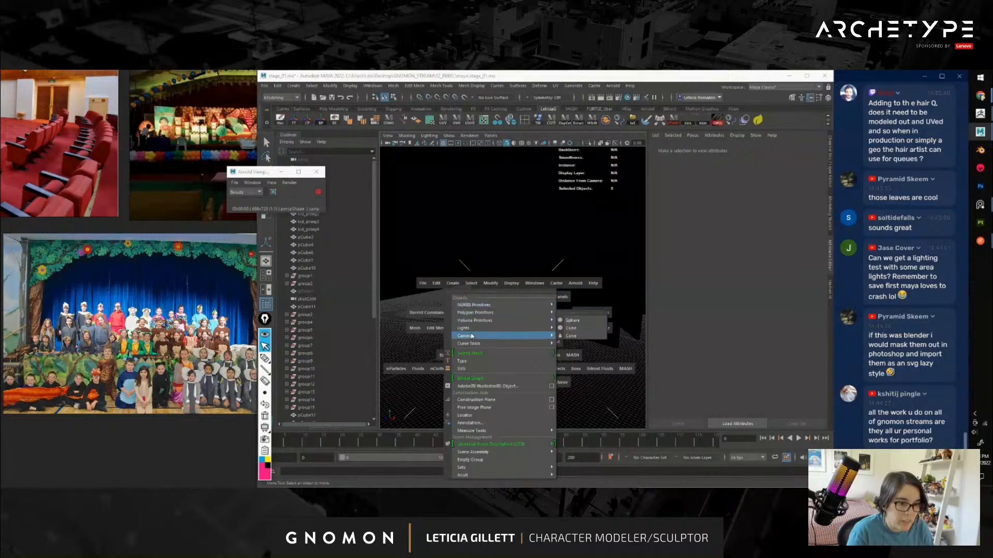
{"action": "mouse_move", "coordinate": [517, 327]}
{"action": "left_click", "coordinate": [588, 356]}
{"action": "left_click_drag", "start_coordinate": [589, 356], "coordinate": [550, 311], "text": "alt"}
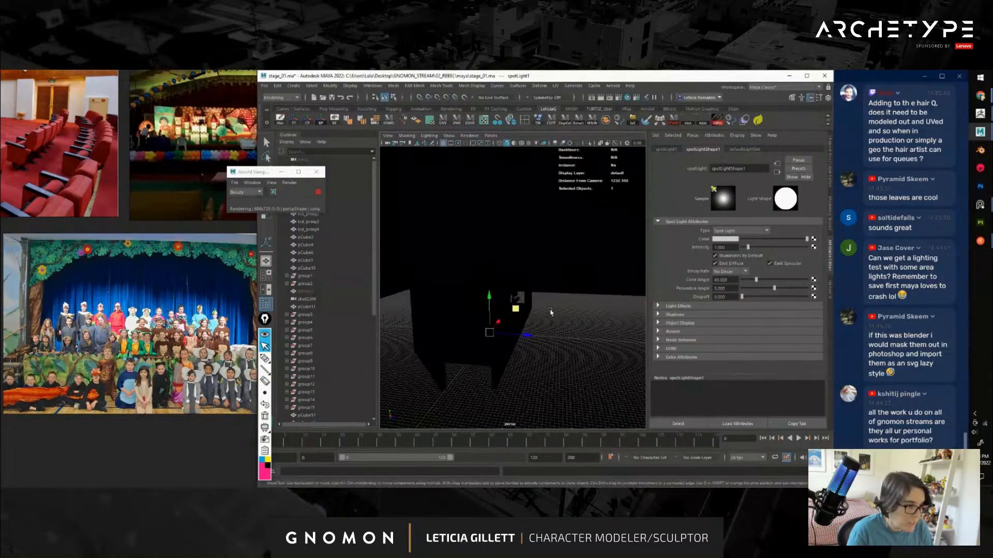
{"action": "middle_click_drag", "start_coordinate": [516, 308], "coordinate": [618, 294]}
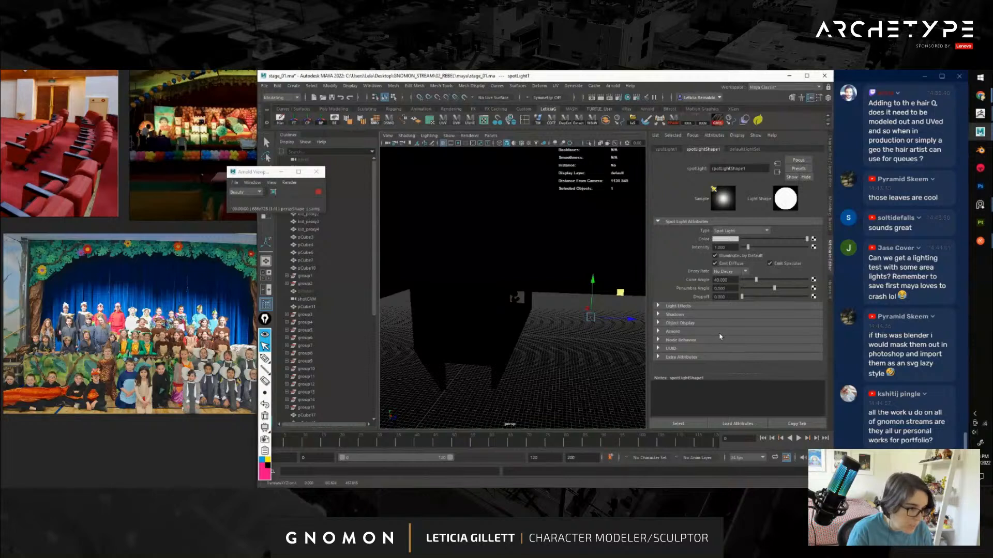
Turn off Normalize in the spot light's Arnold settings
{"action": "left_click", "coordinate": [658, 332]}
{"action": "scroll", "coordinate": [775, 317], "scroll_direction": "down", "scroll_amount": 5}
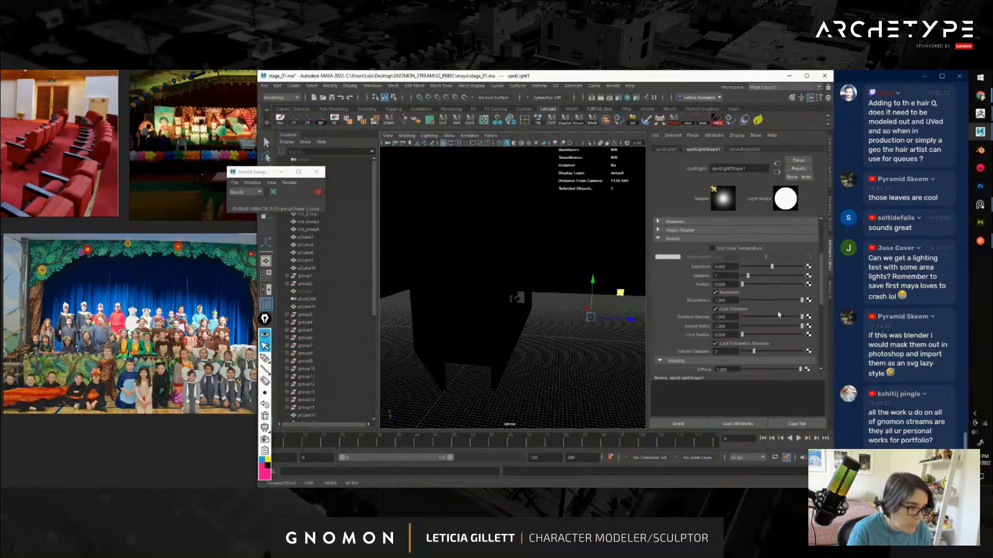
{"action": "scroll", "coordinate": [688, 298], "scroll_direction": "up", "scroll_amount": 3}
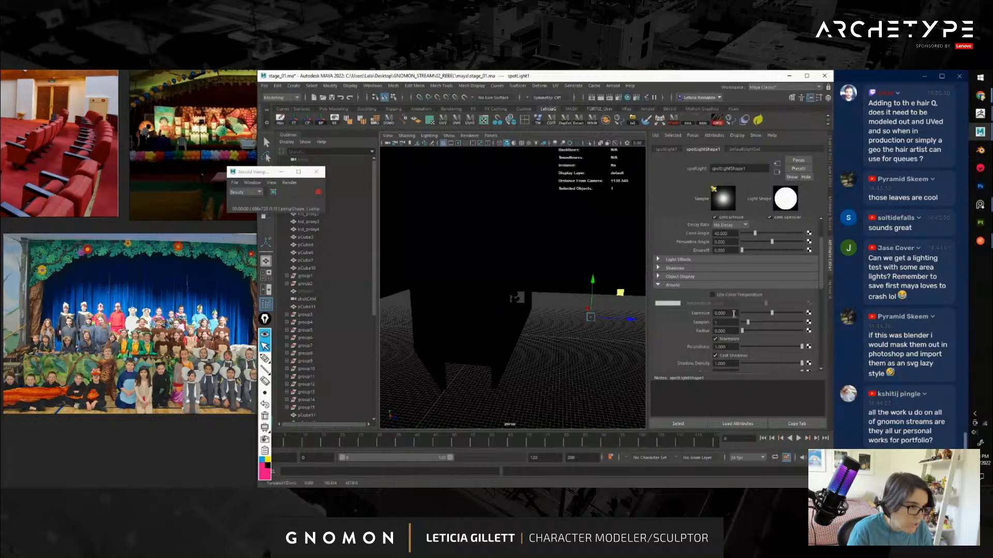
{"action": "scroll", "coordinate": [734, 314], "scroll_direction": "up", "scroll_amount": 2}
{"action": "scroll", "coordinate": [745, 293], "scroll_direction": "down", "scroll_amount": 2}
{"action": "scroll", "coordinate": [726, 300], "scroll_direction": "down", "scroll_amount": 3}
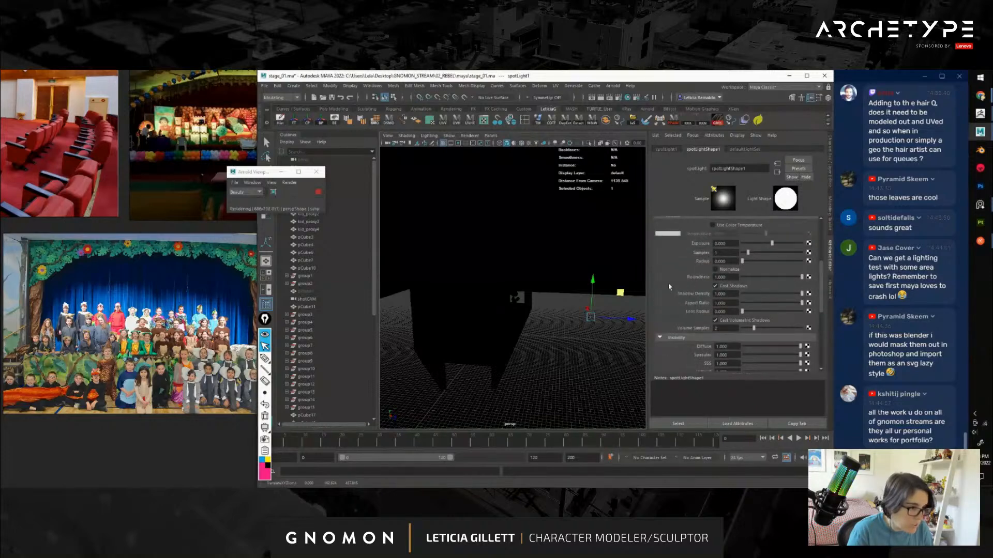
Tilt the spot light's beam downward in front of the stage
{"action": "left_click_drag", "start_coordinate": [610, 308], "coordinate": [664, 283], "text": "alt"}
{"action": "key", "text": "r"}
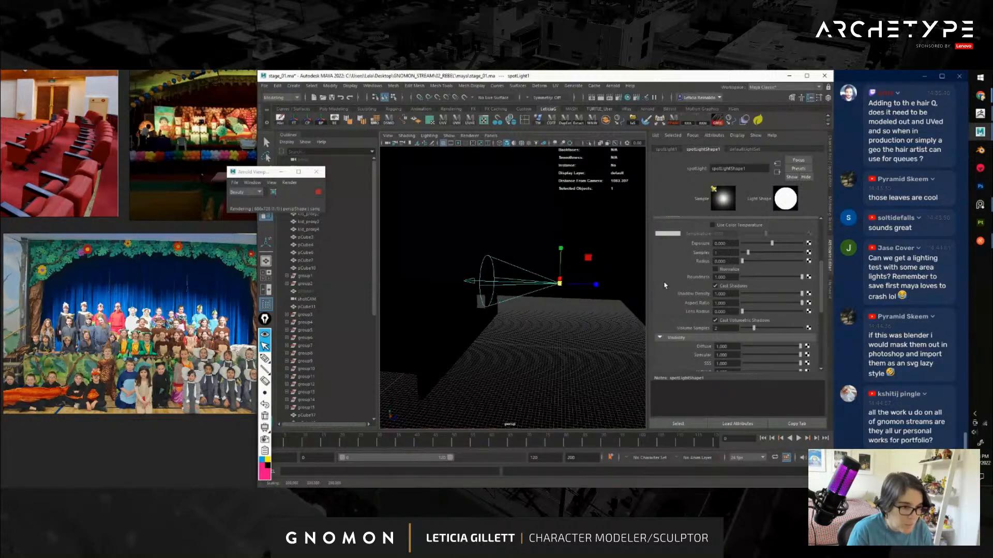
{"action": "key", "text": "e"}
{"action": "left_click_drag", "start_coordinate": [582, 253], "coordinate": [569, 259]}
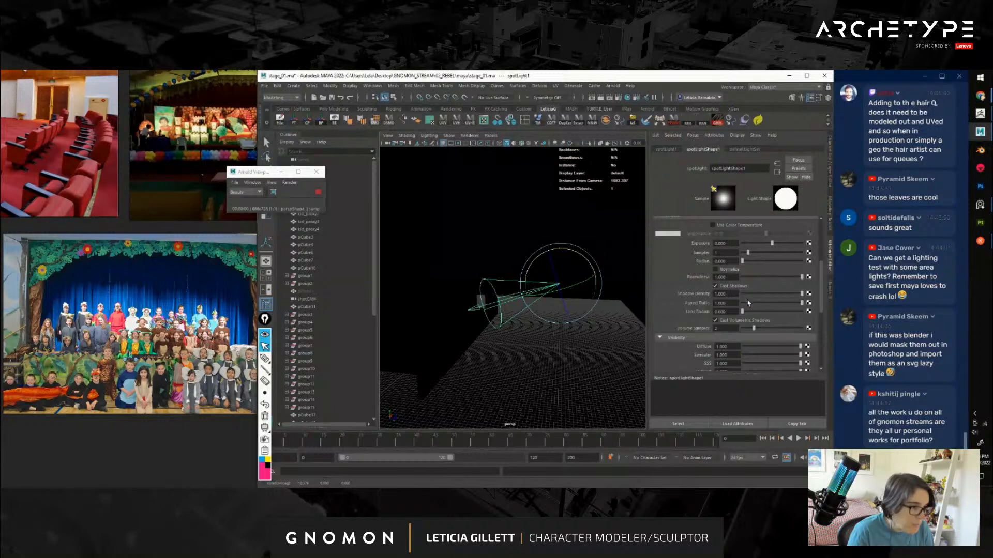
Examine the available light types and the spot light's cone and Arnold settings
{"action": "scroll", "coordinate": [748, 303], "scroll_direction": "up", "scroll_amount": 5}
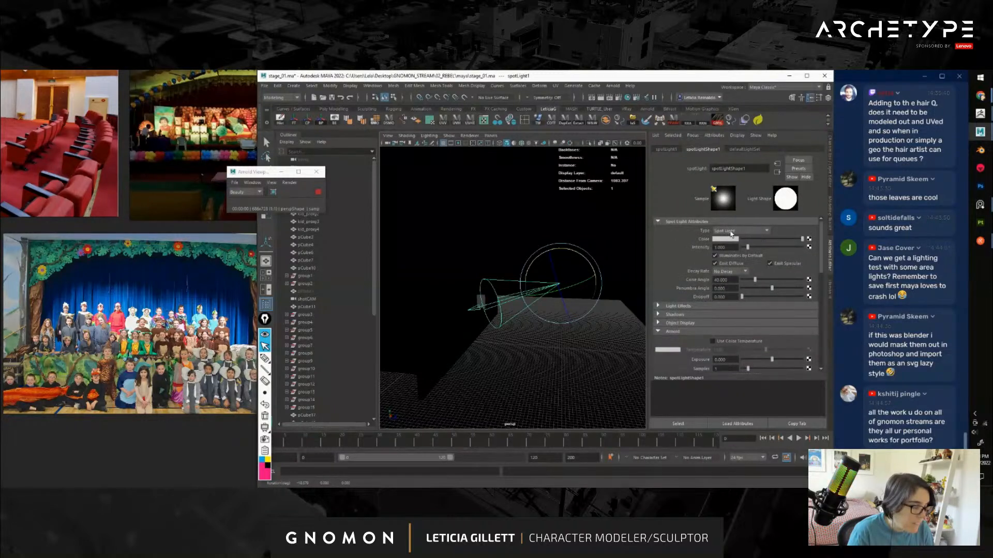
{"action": "left_click", "coordinate": [730, 231]}
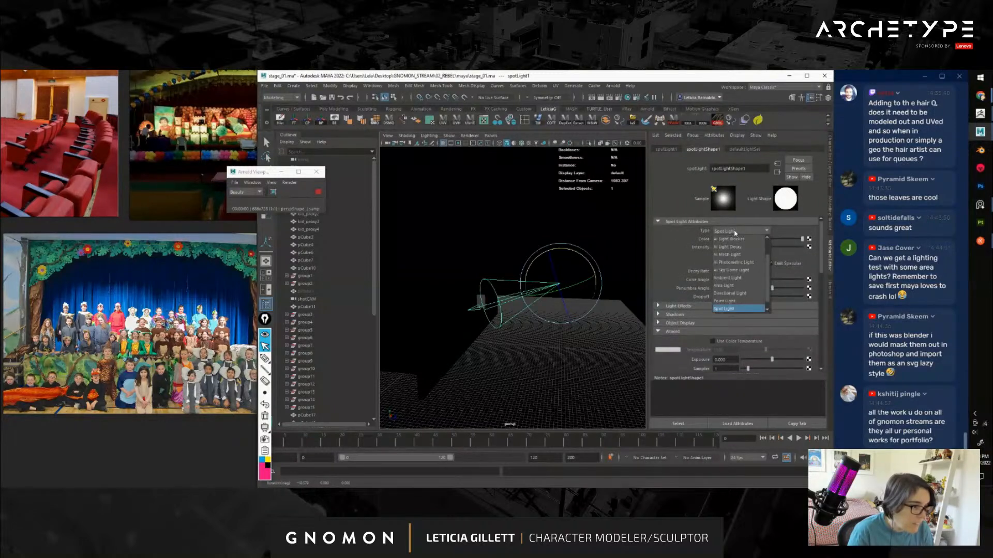
{"action": "left_click", "coordinate": [735, 233]}
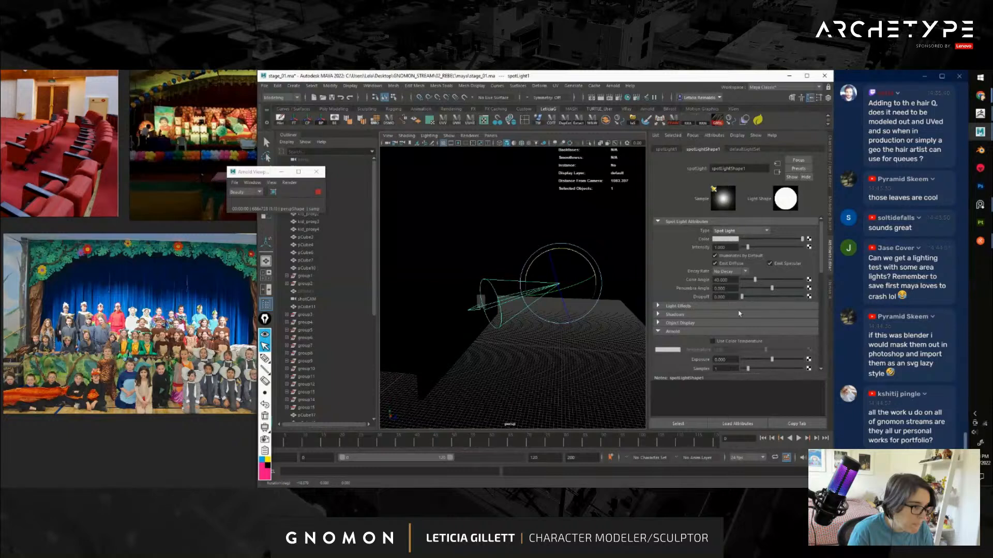
{"action": "scroll", "coordinate": [740, 314], "scroll_direction": "down", "scroll_amount": 3}
{"action": "scroll", "coordinate": [753, 317], "scroll_direction": "up", "scroll_amount": 3}
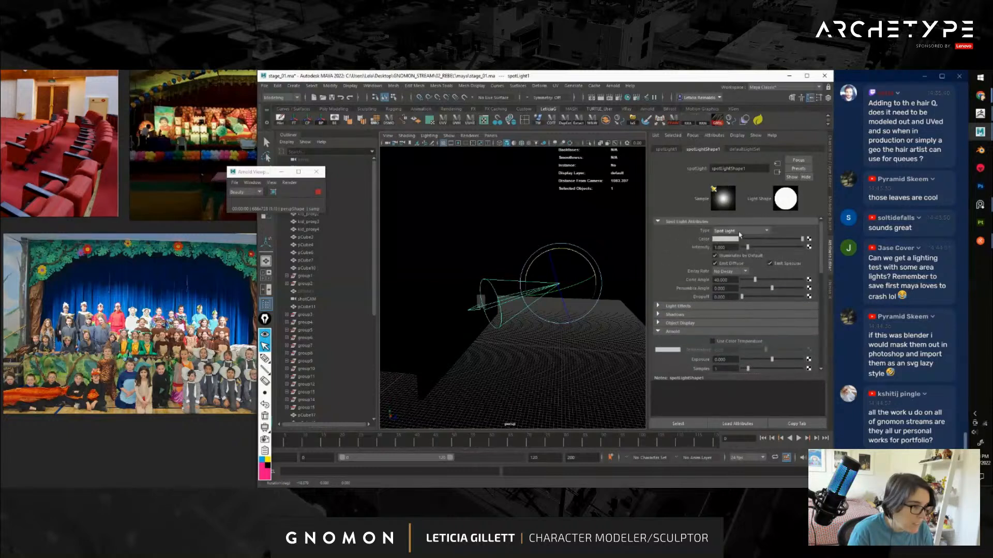
{"action": "left_click", "coordinate": [739, 234]}
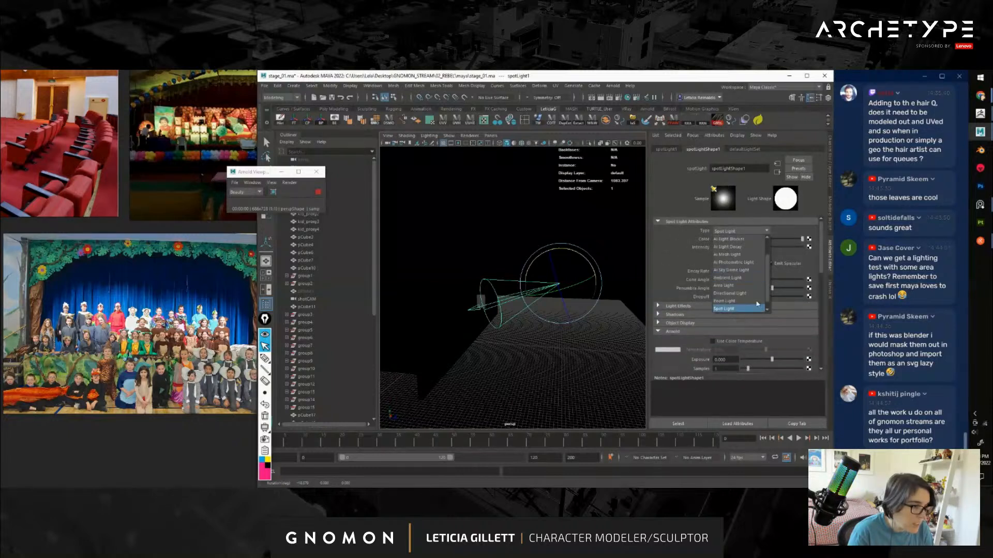
{"action": "left_click", "coordinate": [747, 234]}
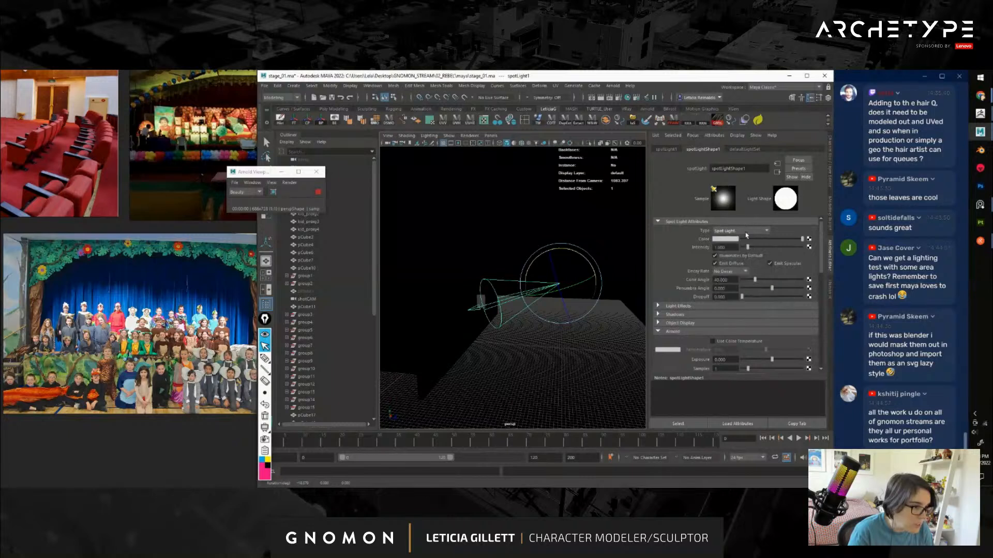
{"action": "scroll", "coordinate": [739, 317], "scroll_direction": "down", "scroll_amount": 3}
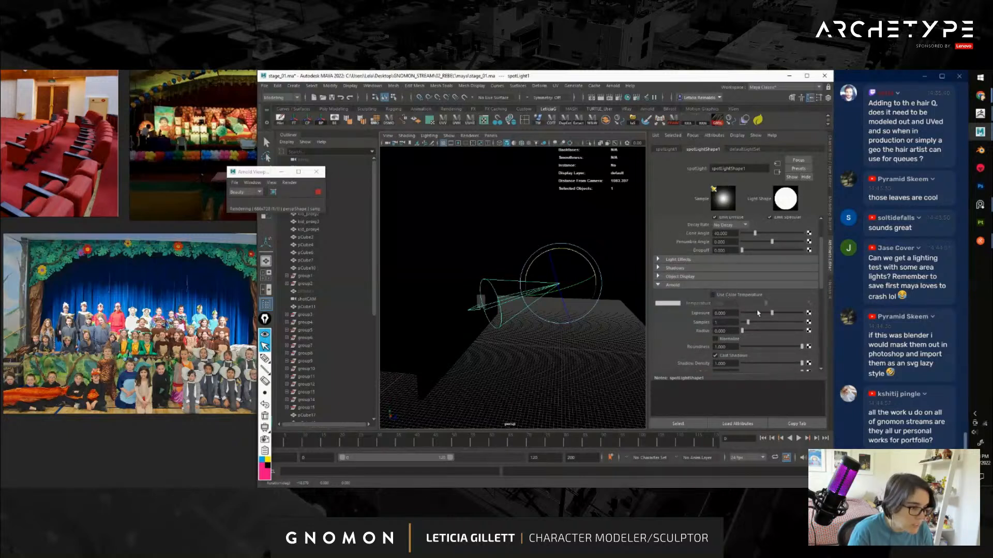
{"action": "scroll", "coordinate": [740, 298], "scroll_direction": "down", "scroll_amount": 6}
{"action": "scroll", "coordinate": [757, 298], "scroll_direction": "up", "scroll_amount": 9}
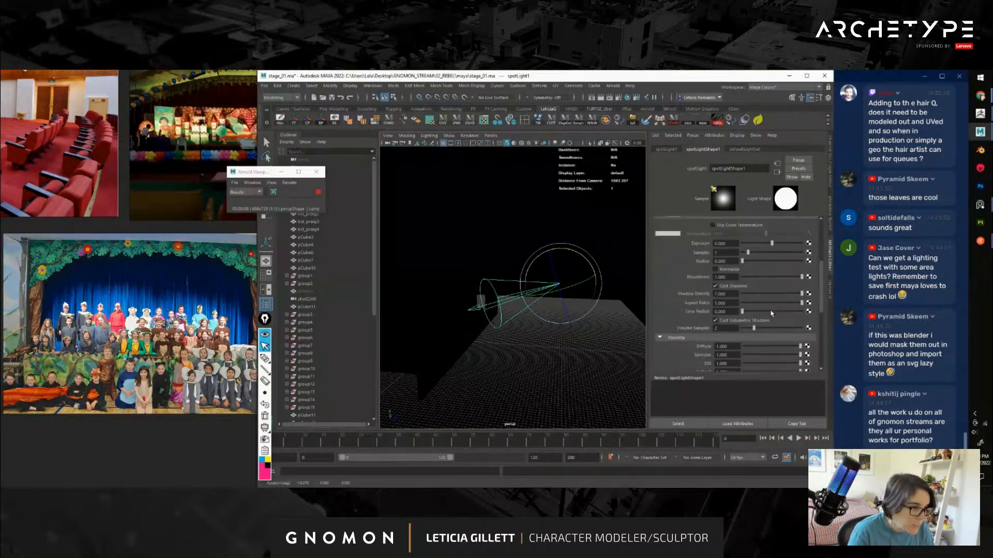
{"action": "left_click", "coordinate": [730, 232]}
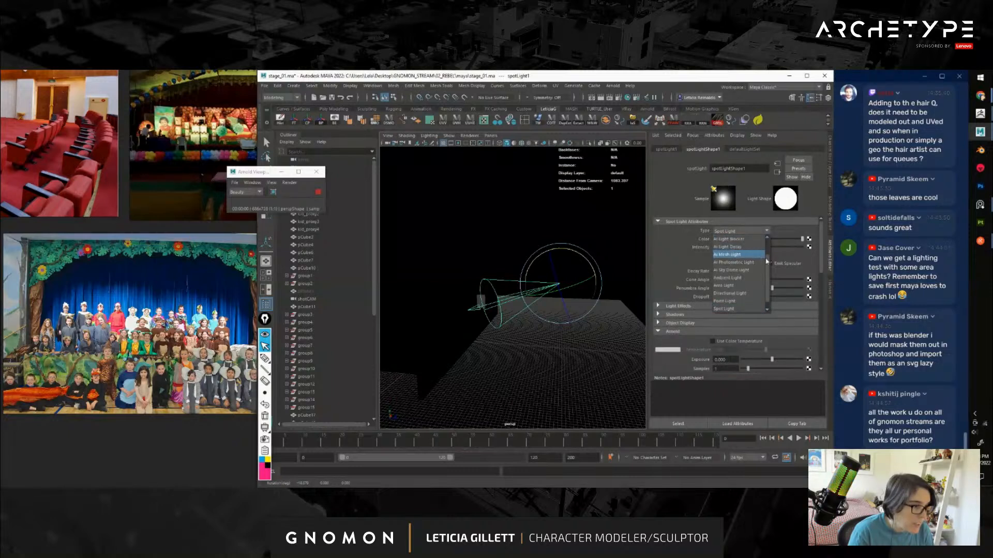
{"action": "scroll", "coordinate": [745, 253], "scroll_direction": "up", "scroll_amount": 3}
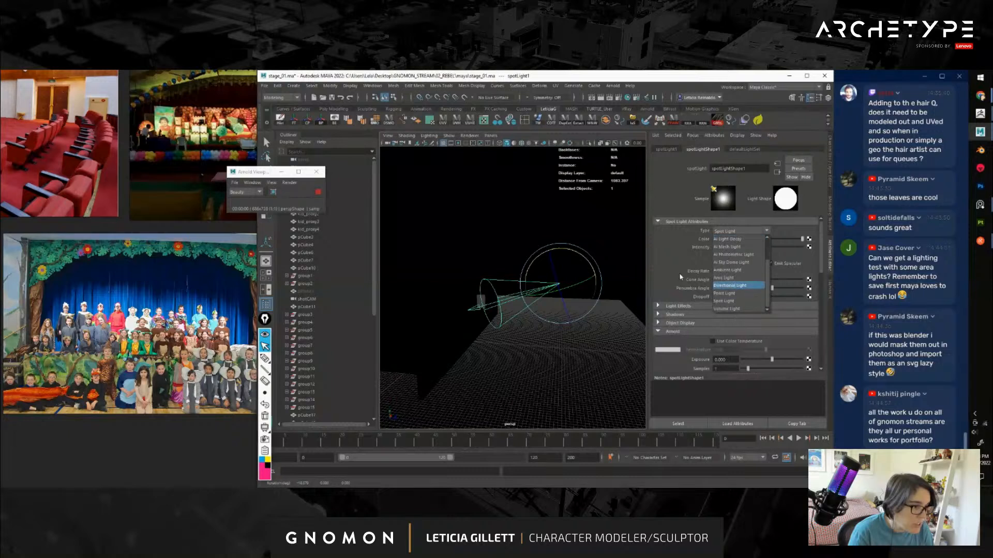
{"action": "left_click", "coordinate": [701, 268]}
{"action": "scroll", "coordinate": [744, 316], "scroll_direction": "down", "scroll_amount": 3}
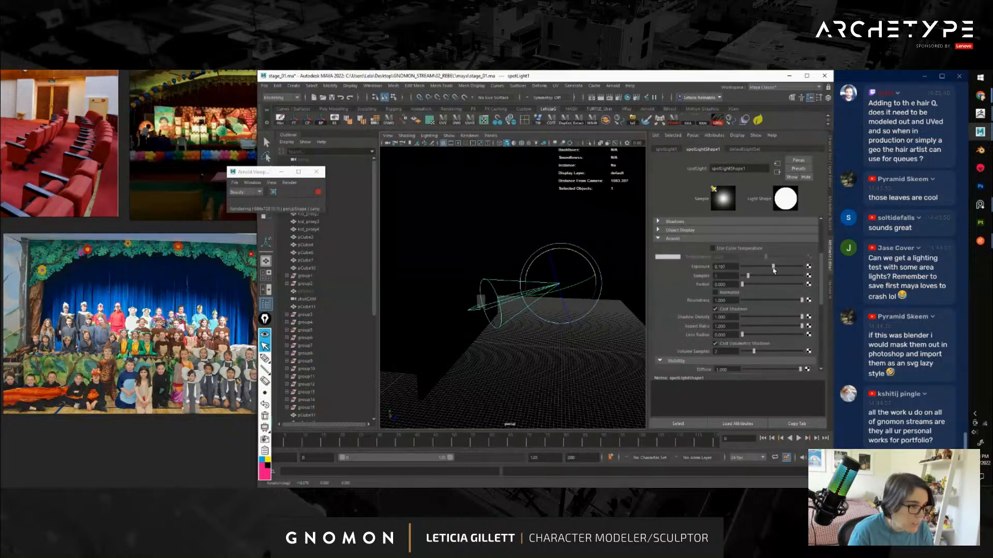
Delete the spot light and create an Arnold area light in its place
{"action": "mouse_move", "coordinate": [562, 296]}
{"action": "left_mouse_down", "text": "alt"}
{"action": "mouse_move", "coordinate": [487, 302]}
{"action": "mouse_move", "coordinate": [552, 297]}
{"action": "left_mouse_up", "text": "alt"}
{"action": "key", "text": "Delete"}
{"action": "key", "text": "space"}
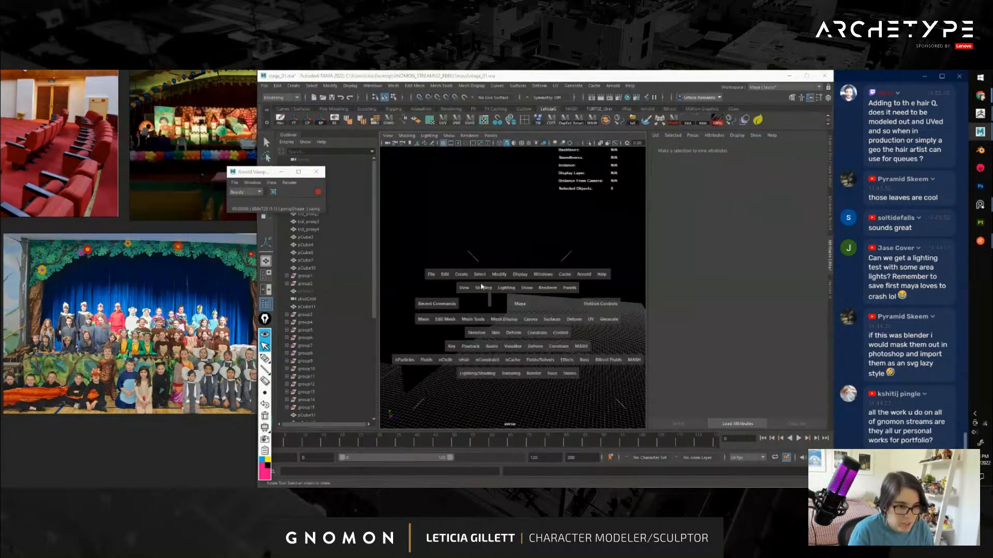
{"action": "left_click", "coordinate": [461, 275]}
{"action": "mouse_move", "coordinate": [477, 305]}
{"action": "left_click", "coordinate": [467, 259]}
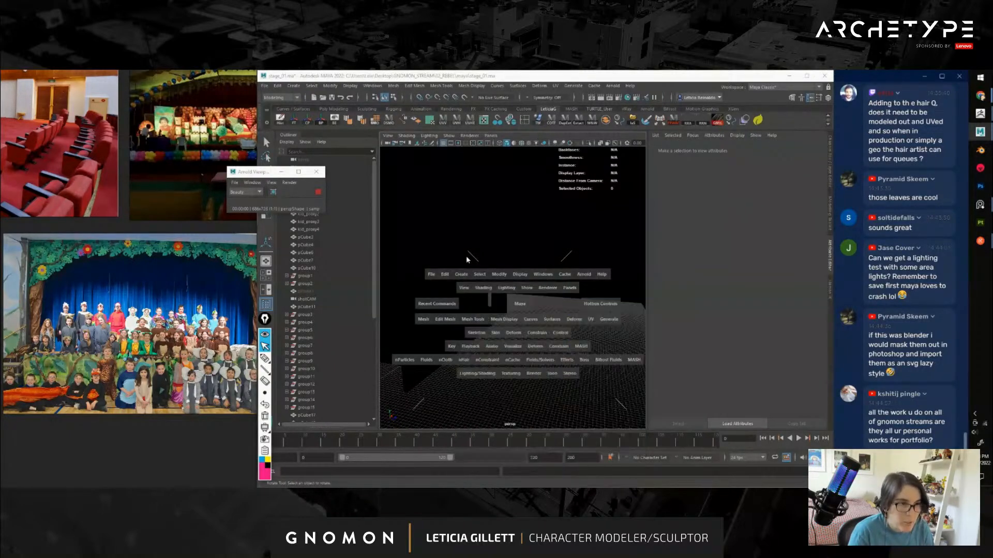
{"action": "left_click", "coordinate": [613, 86]}
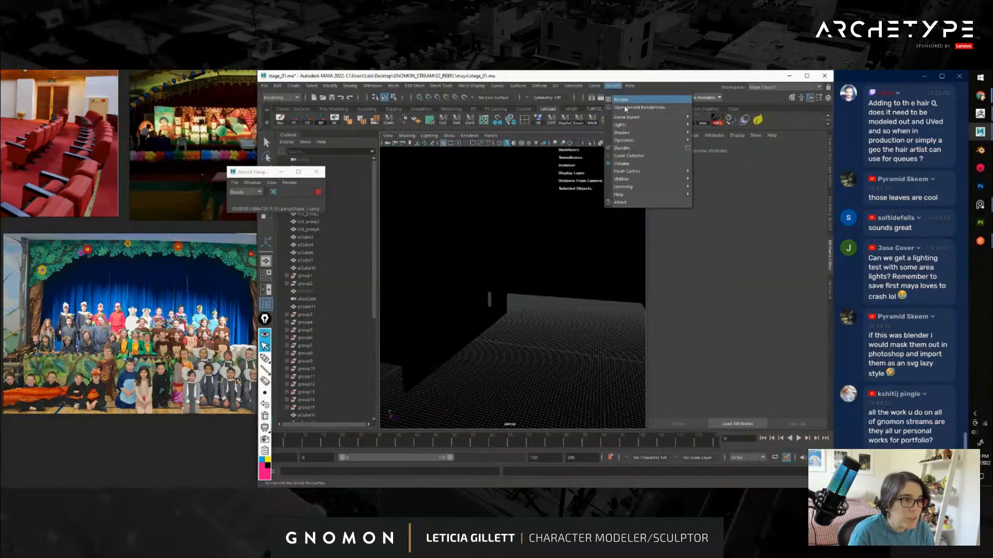
{"action": "mouse_move", "coordinate": [672, 125]}
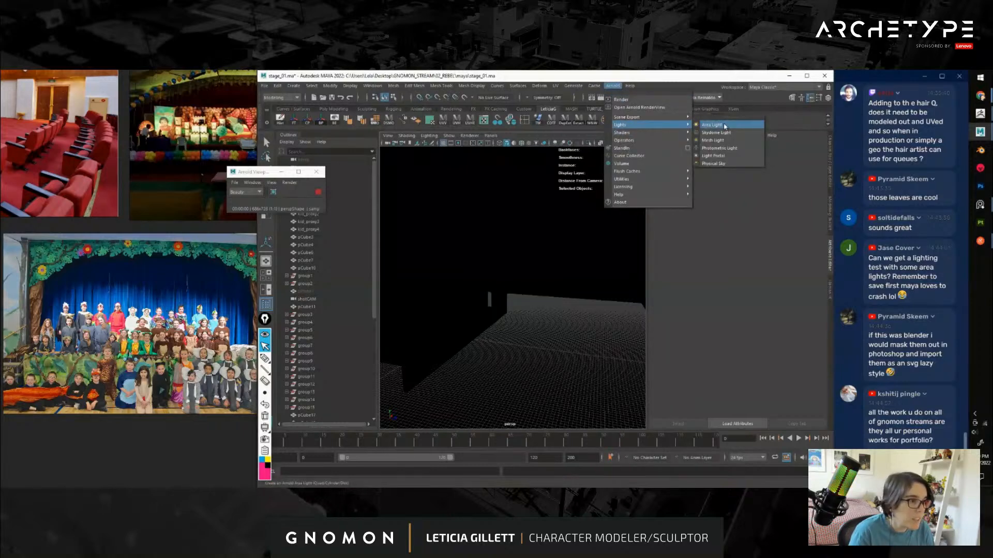
{"action": "left_click", "coordinate": [725, 125]}
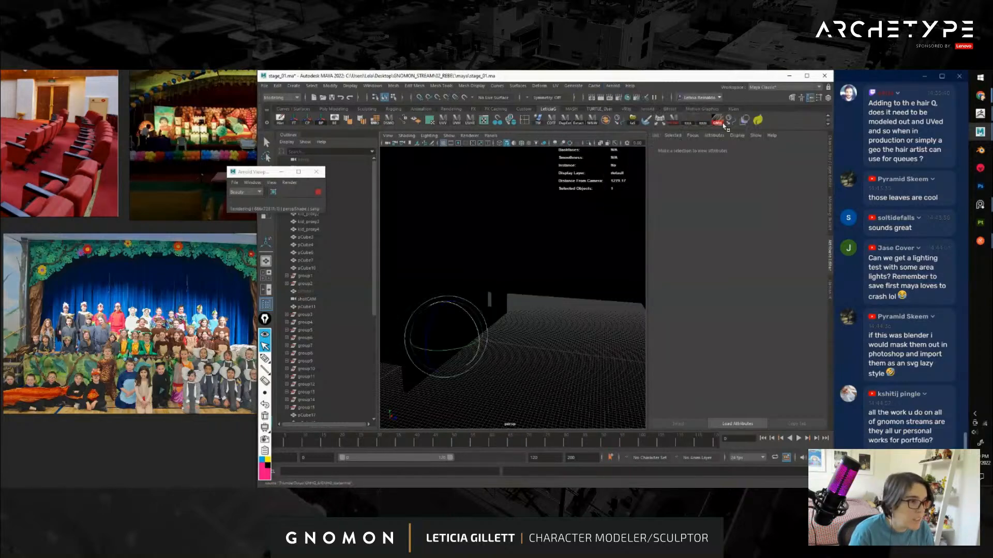
Move the new area light out in front of the stage
{"action": "left_click_drag", "start_coordinate": [470, 317], "coordinate": [607, 293]}
{"action": "key", "text": "e"}
{"action": "key", "text": "r"}
{"action": "key", "text": "e"}
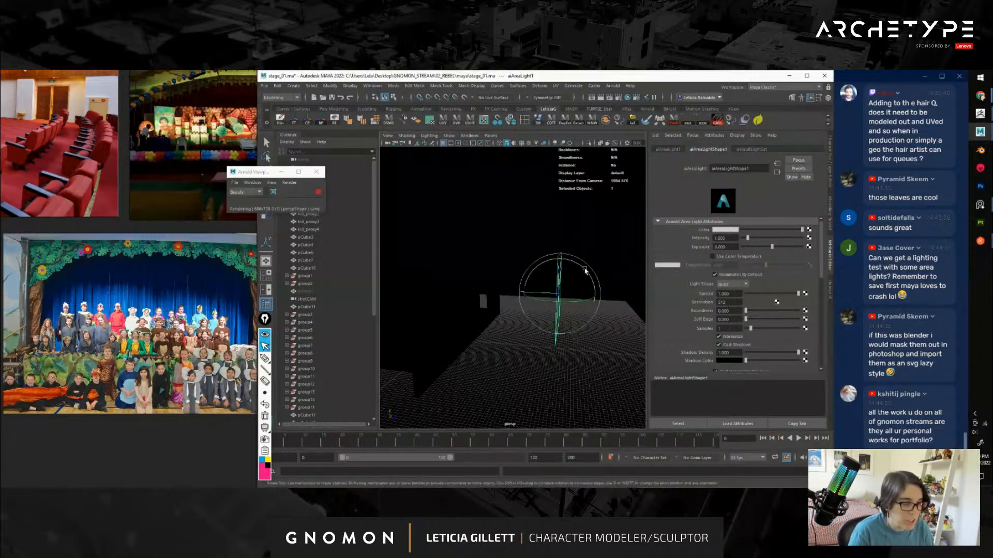
Give the area light a disk shape with Normalize off, and adjust its height and tilt
{"action": "left_click", "coordinate": [737, 285]}
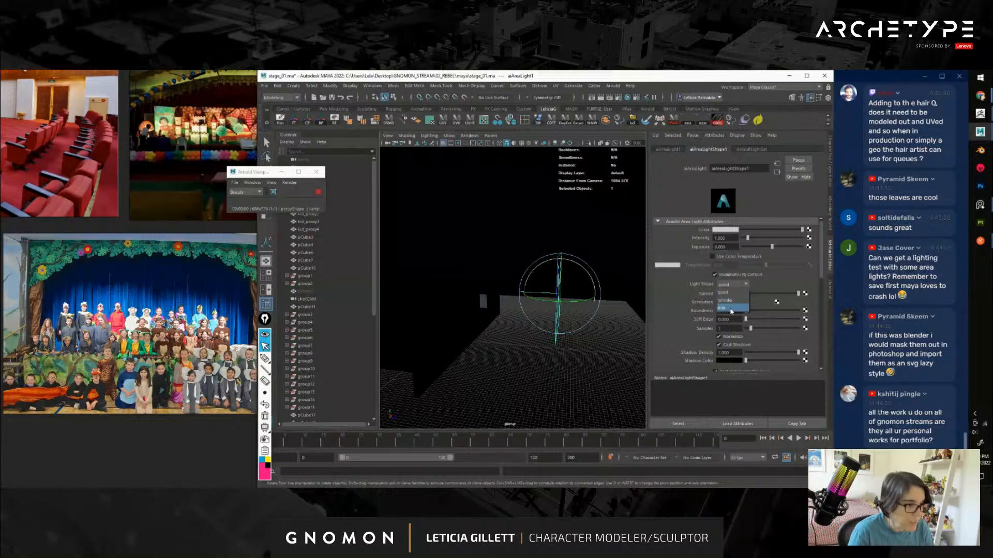
{"action": "left_click", "coordinate": [731, 310]}
{"action": "left_click_drag", "start_coordinate": [574, 312], "coordinate": [557, 315]}
{"action": "key", "text": "w"}
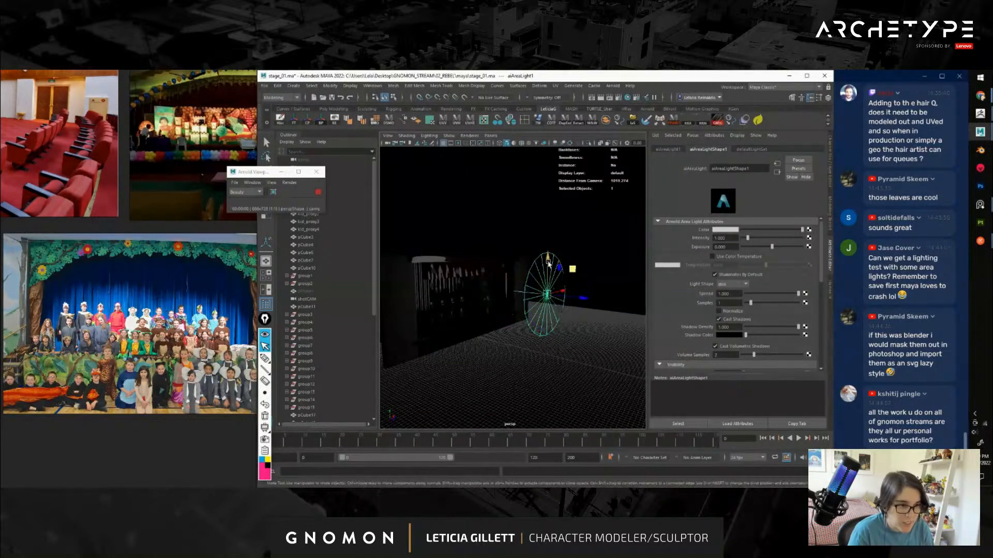
{"action": "mouse_move", "coordinate": [550, 263]}
{"action": "left_mouse_down"}
{"action": "mouse_move", "coordinate": [549, 275]}
{"action": "mouse_move", "coordinate": [561, 272]}
{"action": "left_mouse_up"}
{"action": "key", "text": "e"}
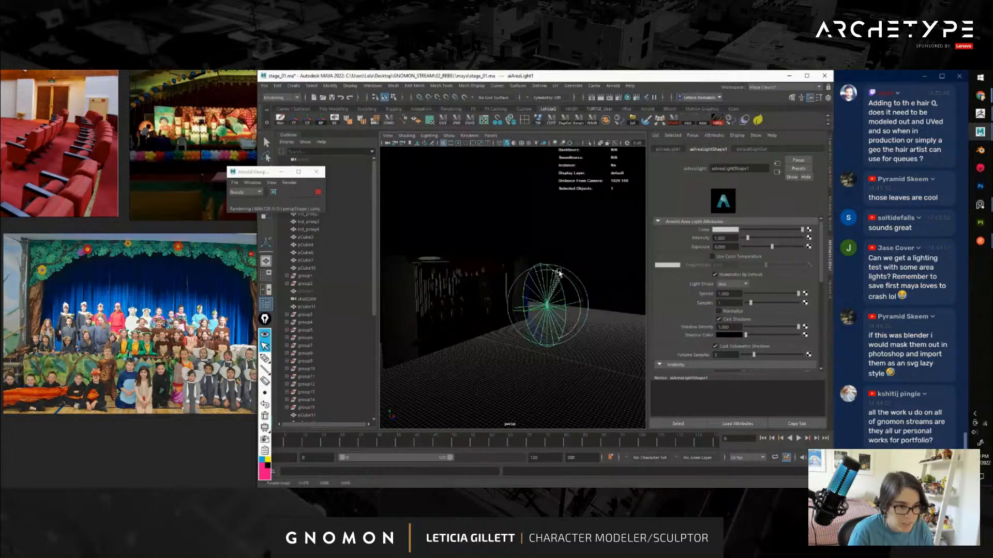
Add an Arnold skydome light to illuminate the whole stage scene
{"action": "left_click", "coordinate": [600, 292]}
{"action": "left_click_drag", "start_coordinate": [599, 300], "coordinate": [532, 302], "text": "alt"}
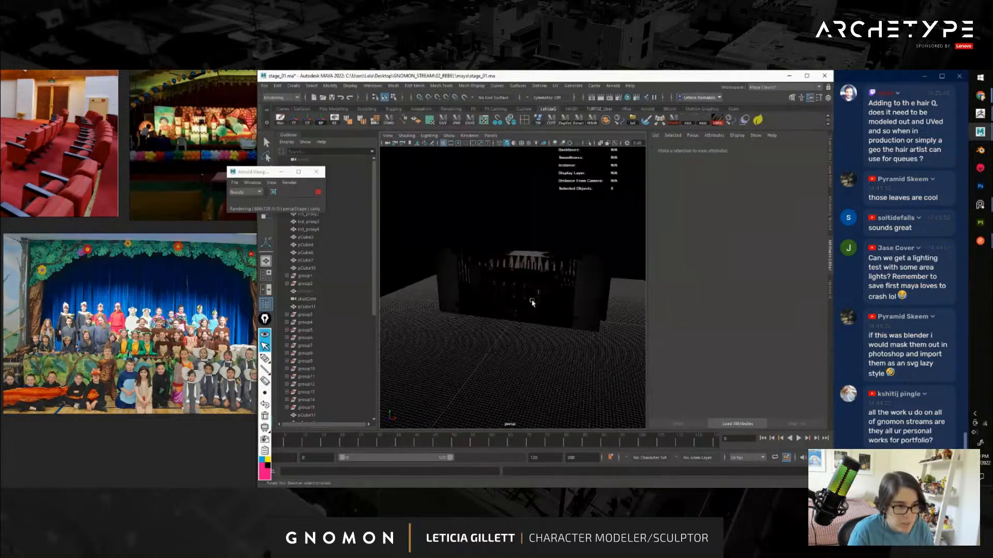
{"action": "right_click_drag", "start_coordinate": [532, 302], "coordinate": [549, 335], "text": "alt"}
{"action": "middle_click_drag", "start_coordinate": [549, 310], "coordinate": [556, 337], "text": "alt"}
{"action": "mouse_move", "coordinate": [557, 336]}
{"action": "left_mouse_down", "text": "alt"}
{"action": "mouse_move", "coordinate": [519, 327]}
{"action": "mouse_move", "coordinate": [565, 330]}
{"action": "mouse_move", "coordinate": [555, 331]}
{"action": "left_mouse_up", "text": "alt"}
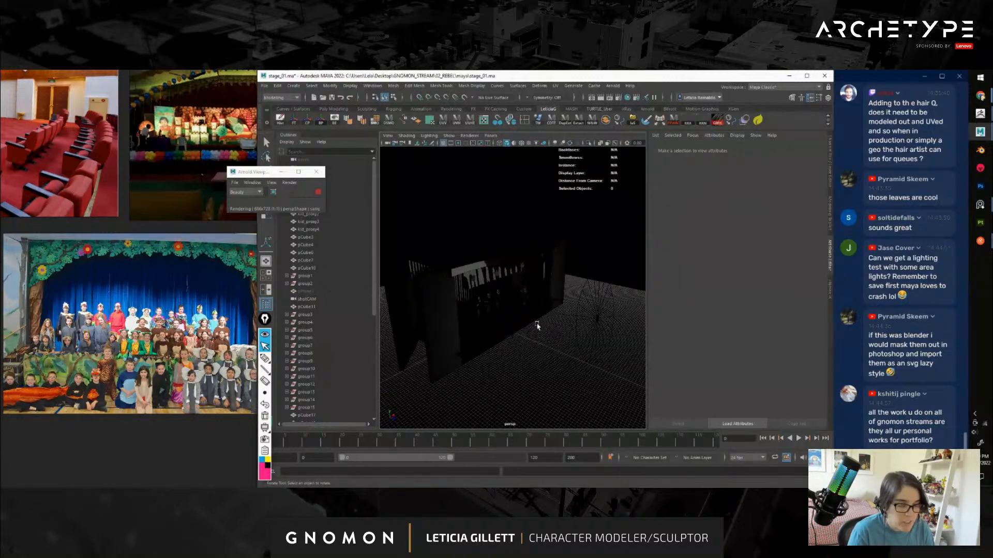
{"action": "key", "text": "space"}
{"action": "left_click", "coordinate": [613, 85]}
{"action": "mouse_move", "coordinate": [633, 121]}
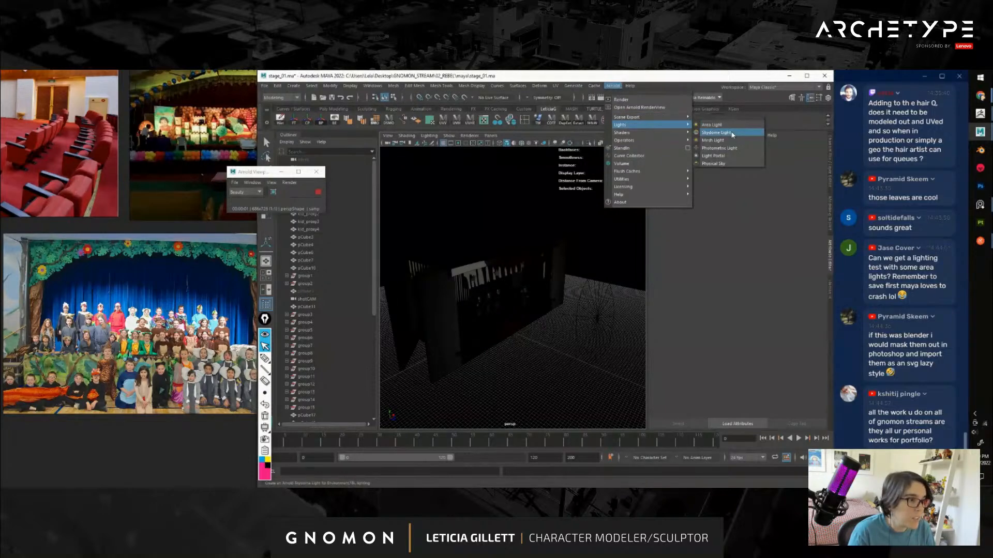
{"action": "left_click", "coordinate": [730, 133]}
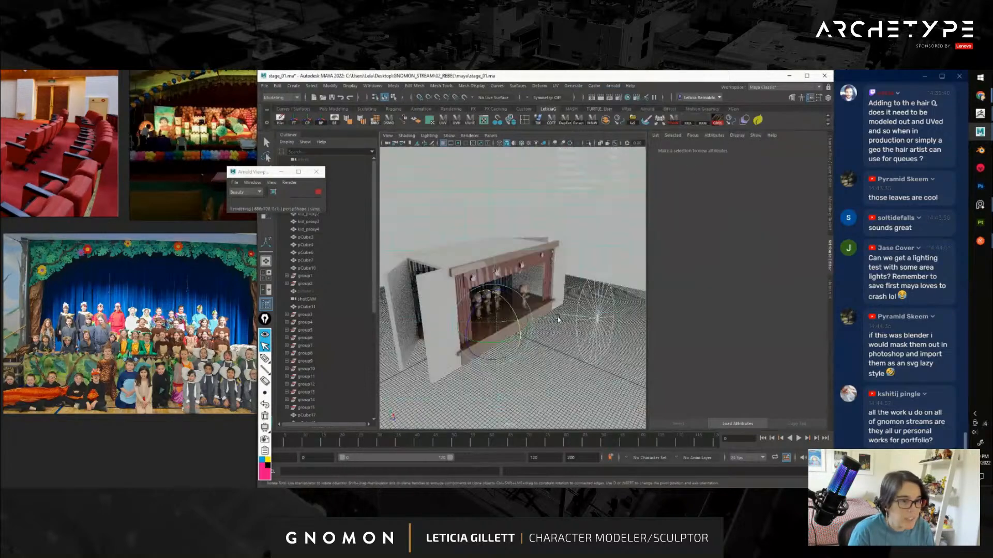
Rename the red front curtain's Blinn material as cloth_mat
{"action": "scroll", "coordinate": [500, 351], "scroll_direction": "up", "scroll_amount": 8}
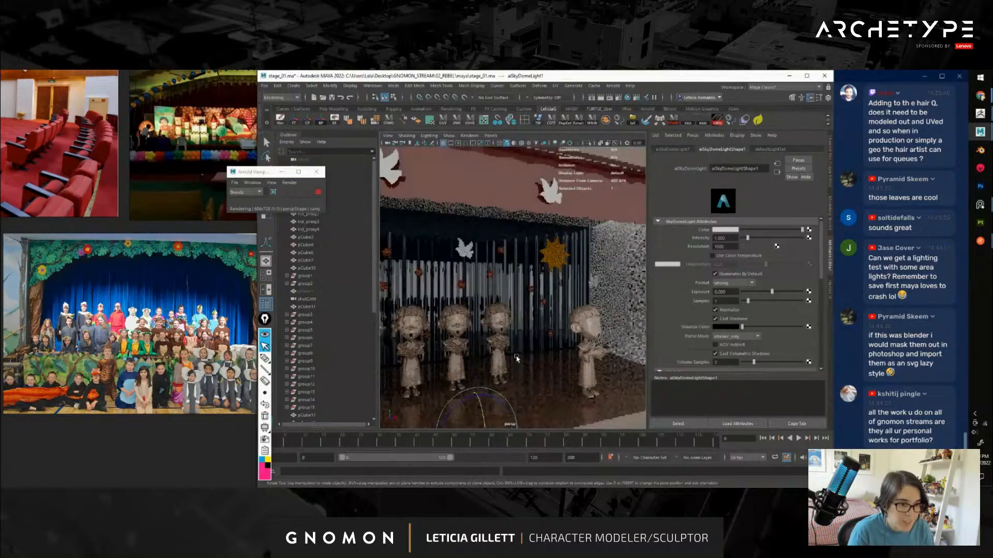
{"action": "left_click_drag", "start_coordinate": [516, 356], "coordinate": [554, 322], "text": "alt"}
{"action": "scroll", "coordinate": [552, 322], "scroll_direction": "down", "scroll_amount": 5}
{"action": "scroll", "coordinate": [554, 321], "scroll_direction": "down", "scroll_amount": 8}
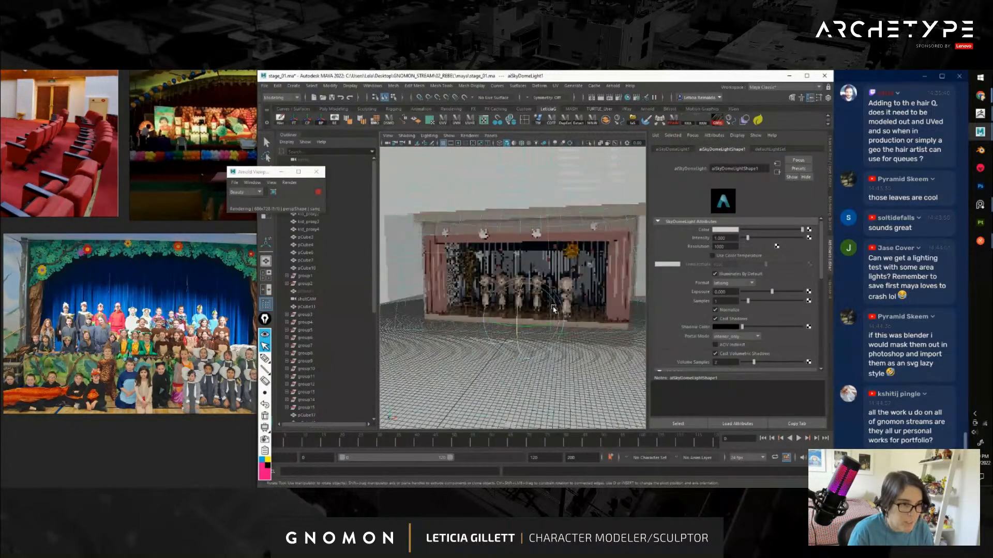
{"action": "scroll", "coordinate": [527, 280], "scroll_direction": "up", "scroll_amount": 5}
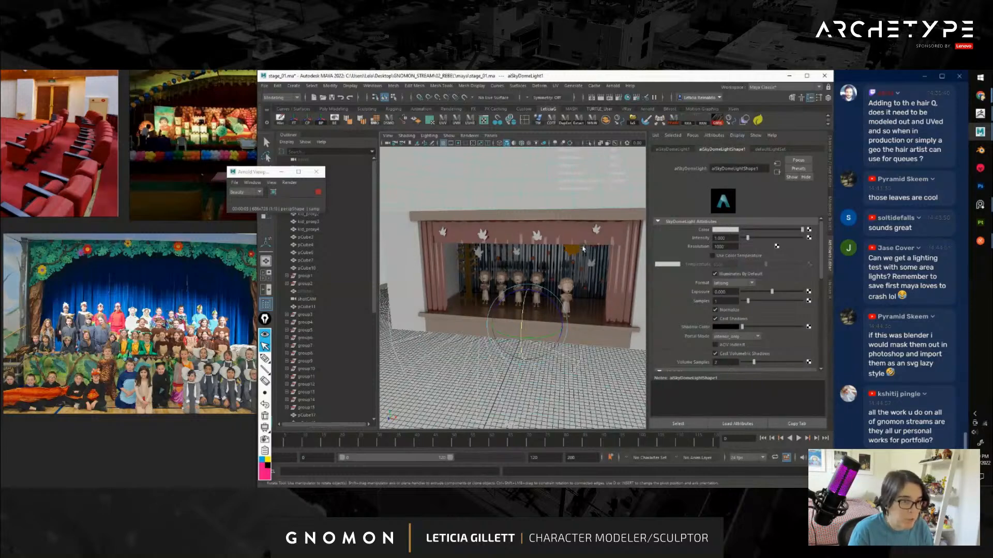
{"action": "left_click_drag", "start_coordinate": [488, 291], "coordinate": [439, 234], "text": "alt"}
{"action": "right_click_drag", "start_coordinate": [434, 262], "coordinate": [429, 434]}
{"action": "double_click", "coordinate": [744, 168]}
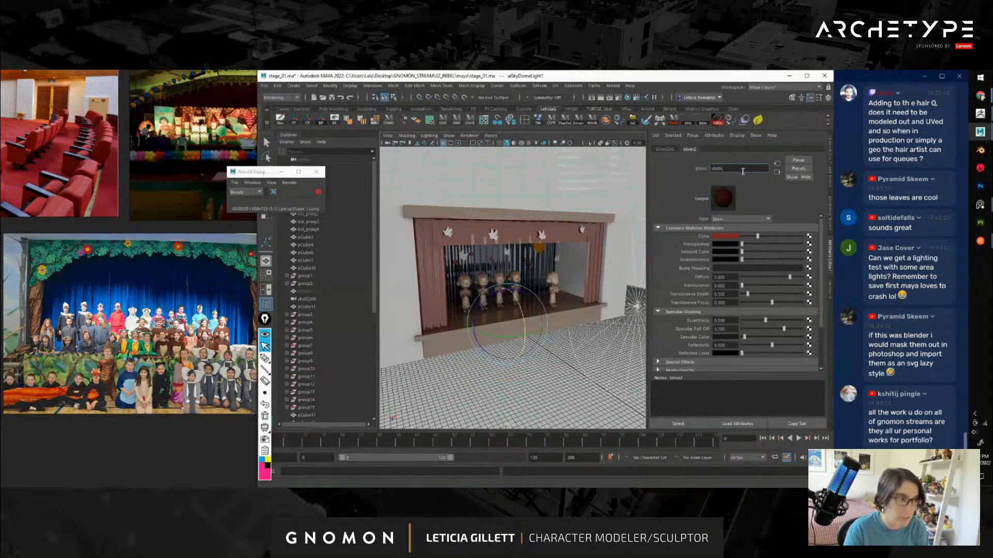
{"action": "type", "text": "cloth_mat"}
{"action": "key", "text": "Return"}
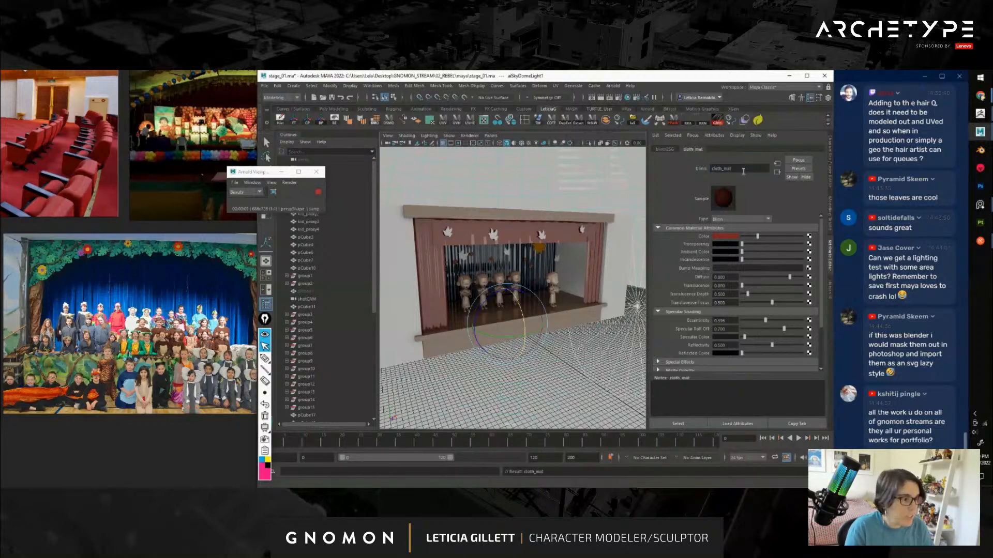
Convert the front curtain's cloth_mat material from Blinn to Standard Surface and set its base colour to red from the colour history
{"action": "left_click", "coordinate": [750, 219]}
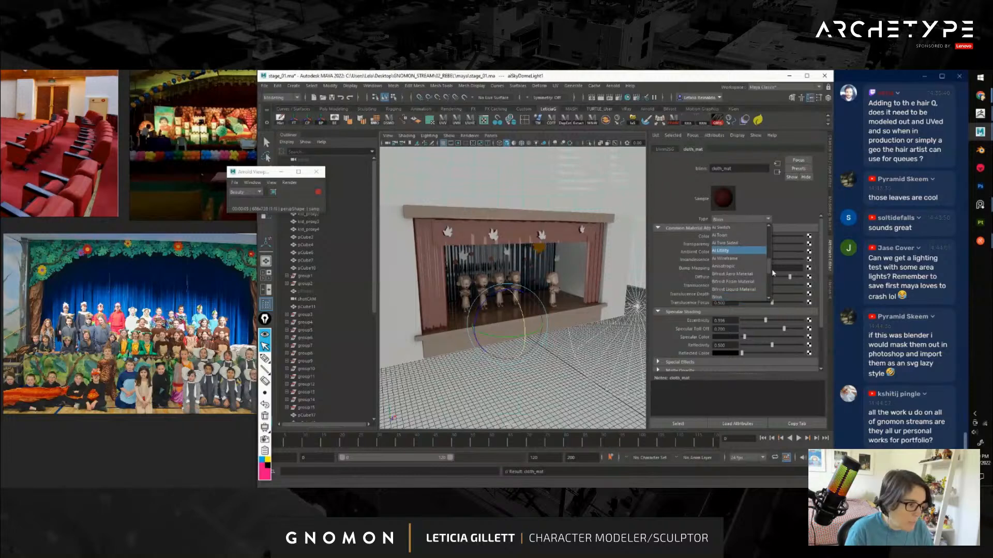
{"action": "left_click_drag", "start_coordinate": [769, 267], "coordinate": [768, 296]}
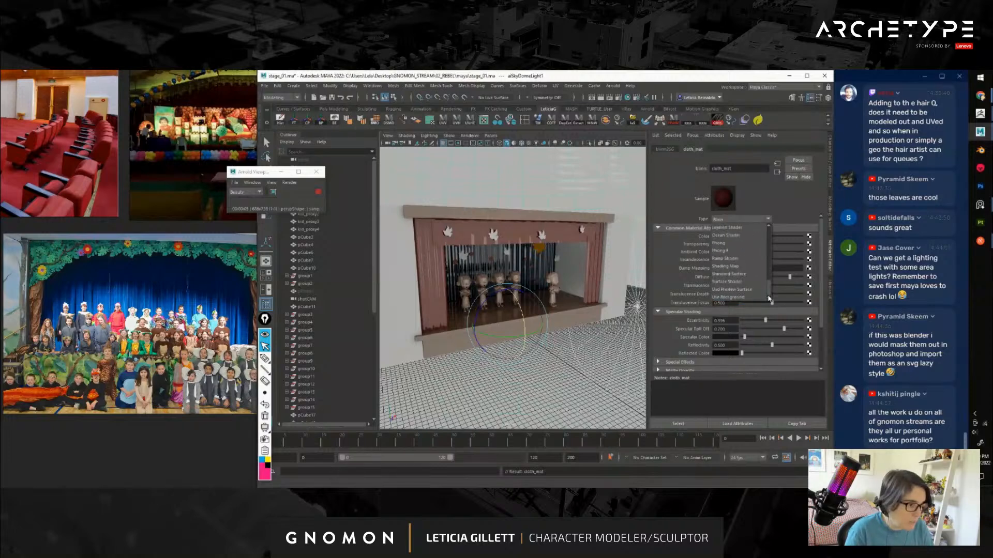
{"action": "left_click", "coordinate": [746, 277]}
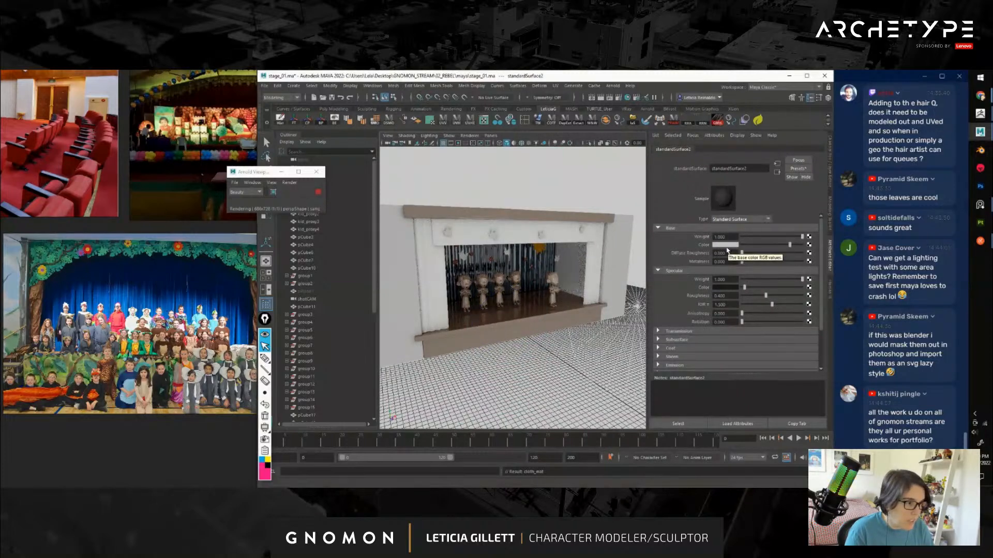
{"action": "left_click", "coordinate": [724, 245]}
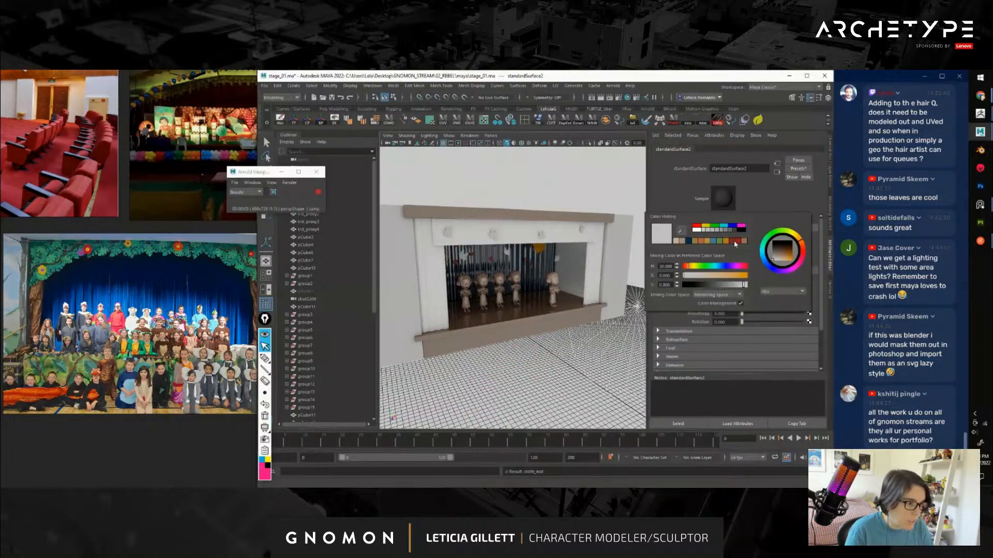
{"action": "left_click", "coordinate": [735, 241]}
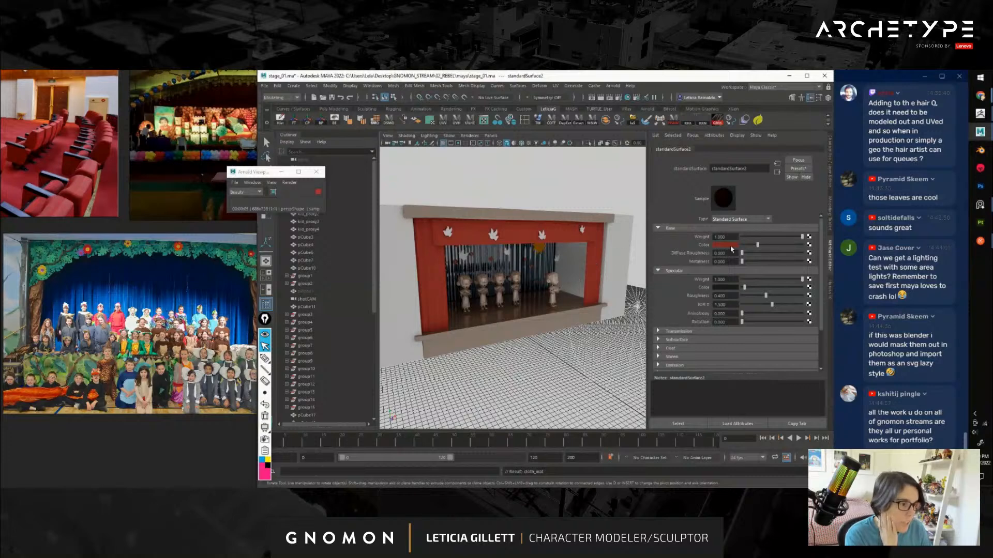
{"action": "left_click", "coordinate": [730, 245]}
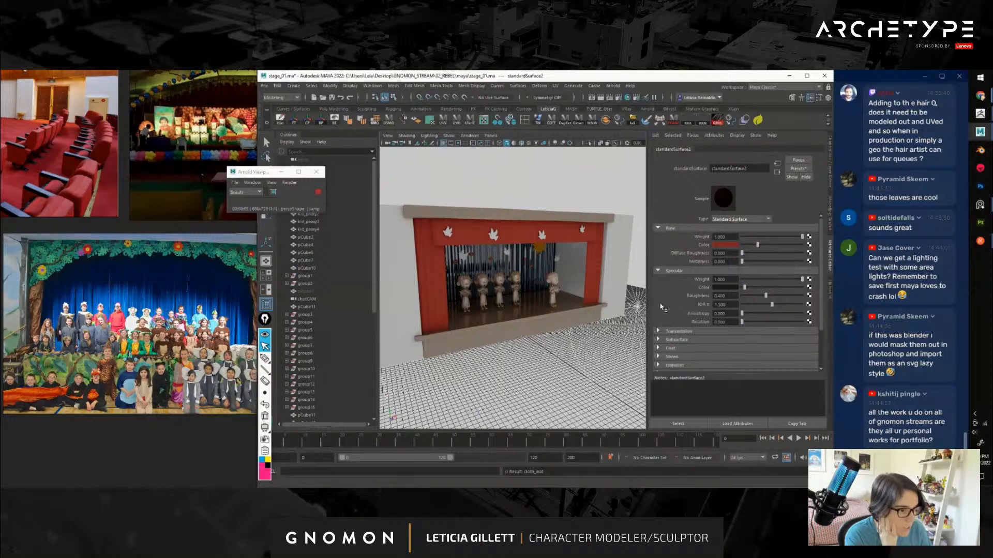
Change the children proxies' Blinn material to Standard Surface and give it a beige base colour
{"action": "right_click", "coordinate": [555, 268]}
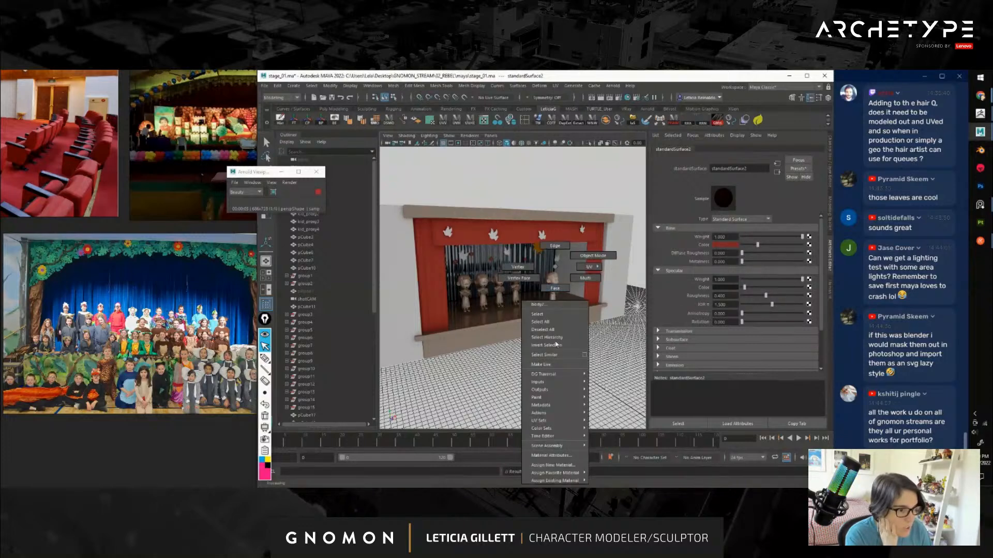
{"action": "left_click", "coordinate": [547, 456]}
{"action": "left_click", "coordinate": [739, 220]}
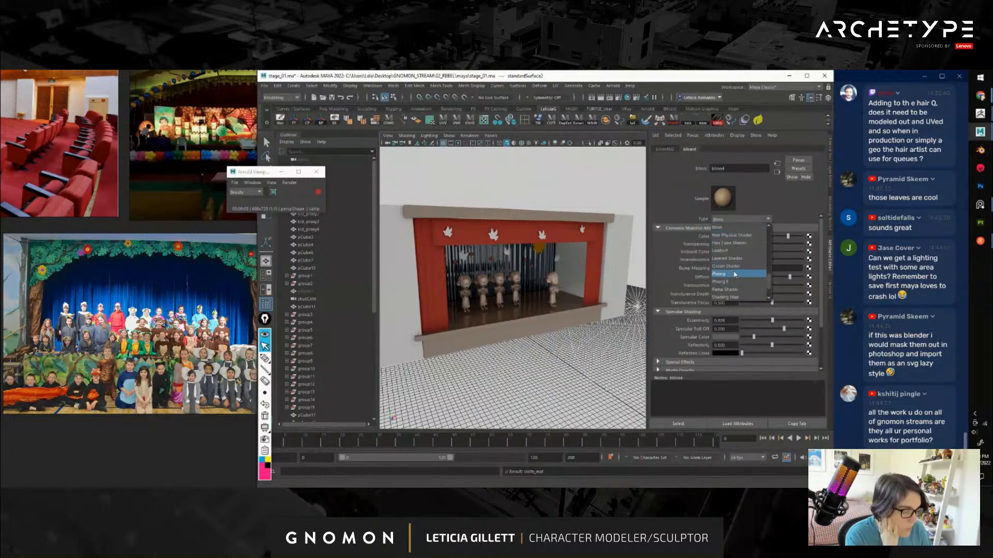
{"action": "scroll", "coordinate": [736, 277], "scroll_direction": "down", "scroll_amount": 3}
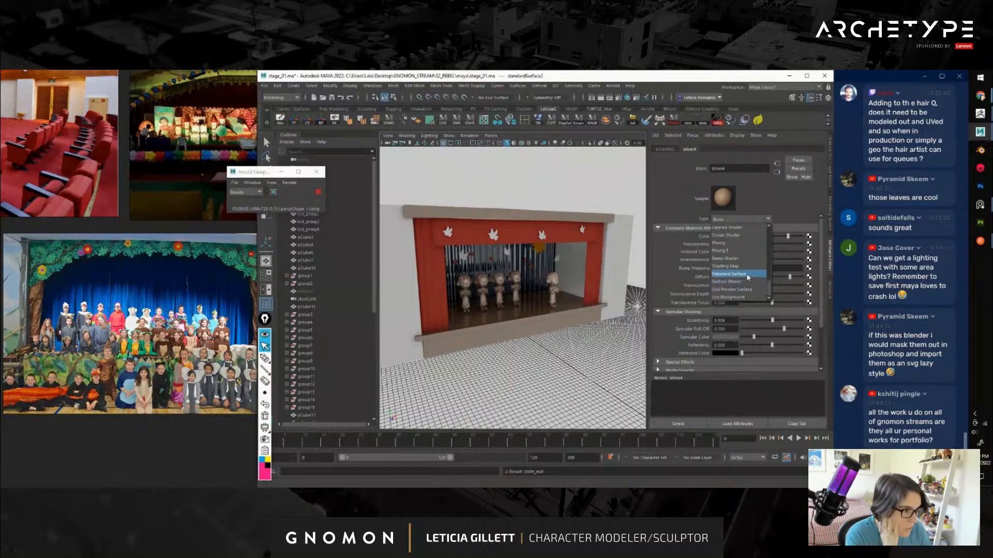
{"action": "left_click", "coordinate": [729, 274]}
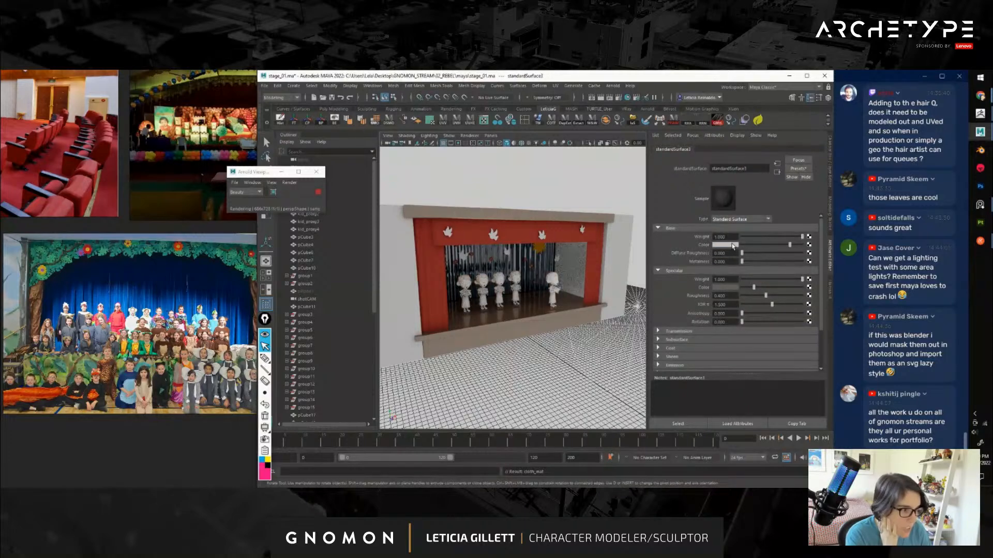
{"action": "left_click", "coordinate": [733, 246]}
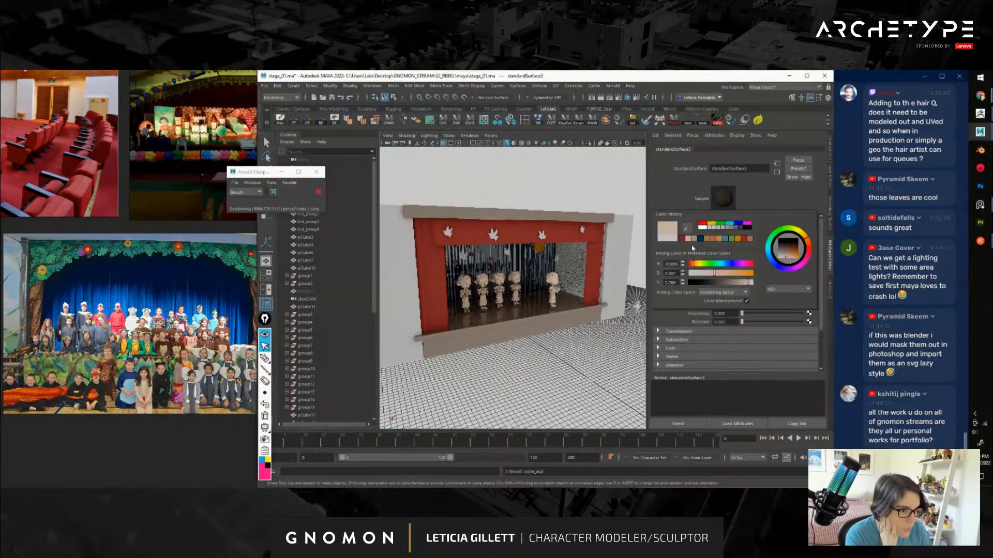
{"action": "left_click", "coordinate": [564, 314]}
Change the Blinn material of the backdrop behind the children to Standard Surface and darken its base colour to grey
{"action": "scroll", "coordinate": [543, 305], "scroll_direction": "up", "scroll_amount": 4}
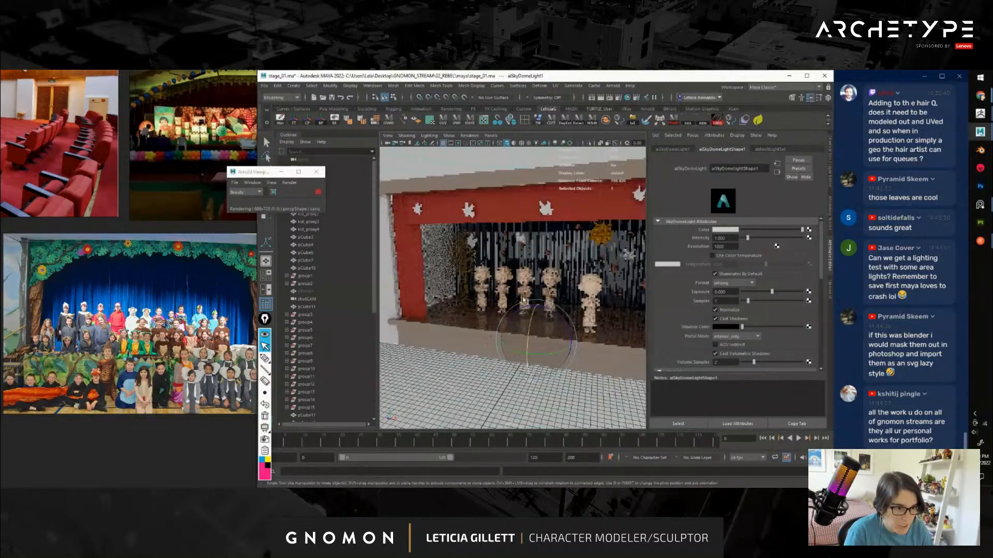
{"action": "left_click", "coordinate": [533, 238]}
{"action": "right_click_drag", "start_coordinate": [533, 239], "coordinate": [527, 428]}
{"action": "left_click", "coordinate": [739, 220]}
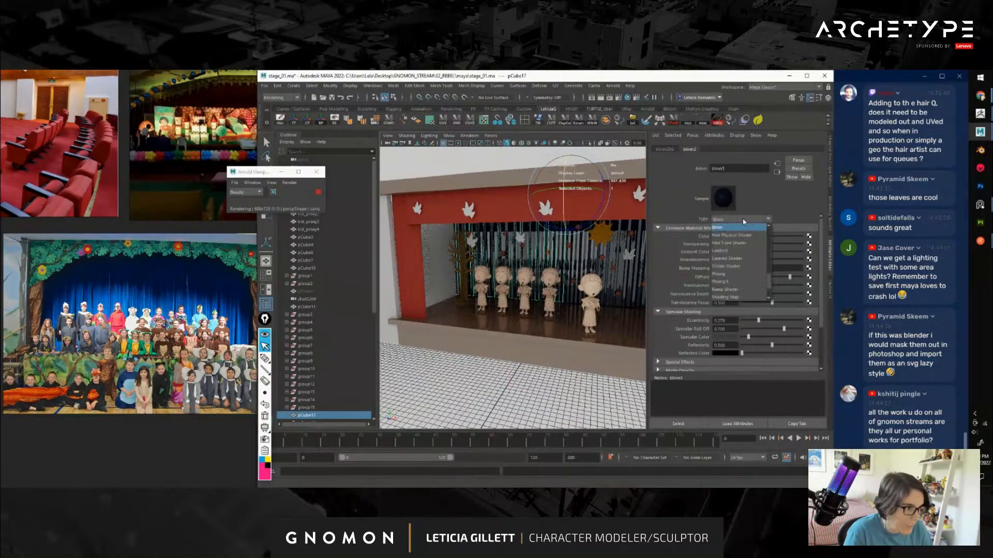
{"action": "left_click", "coordinate": [729, 274]}
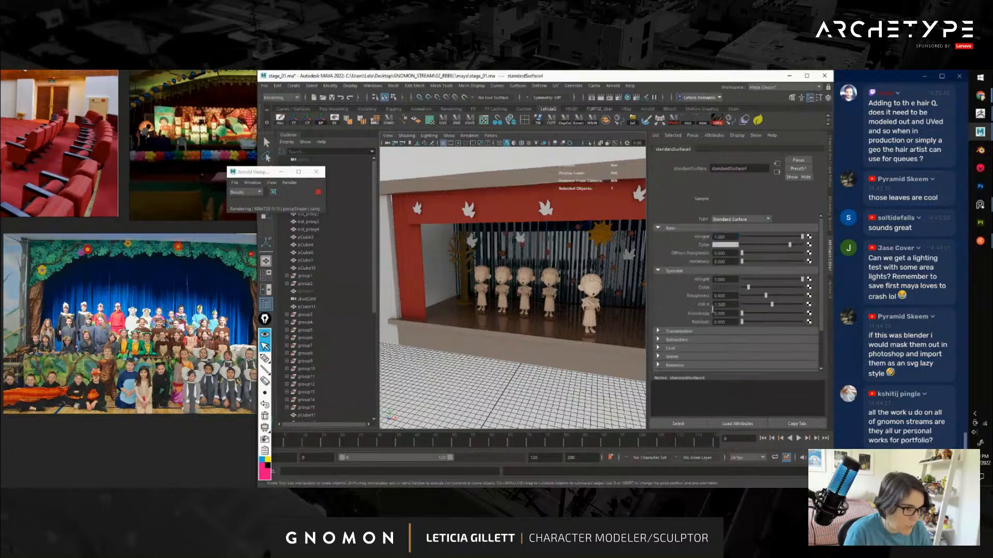
{"action": "left_click", "coordinate": [728, 246]}
{"action": "left_click_drag", "start_coordinate": [733, 286], "coordinate": [719, 286]}
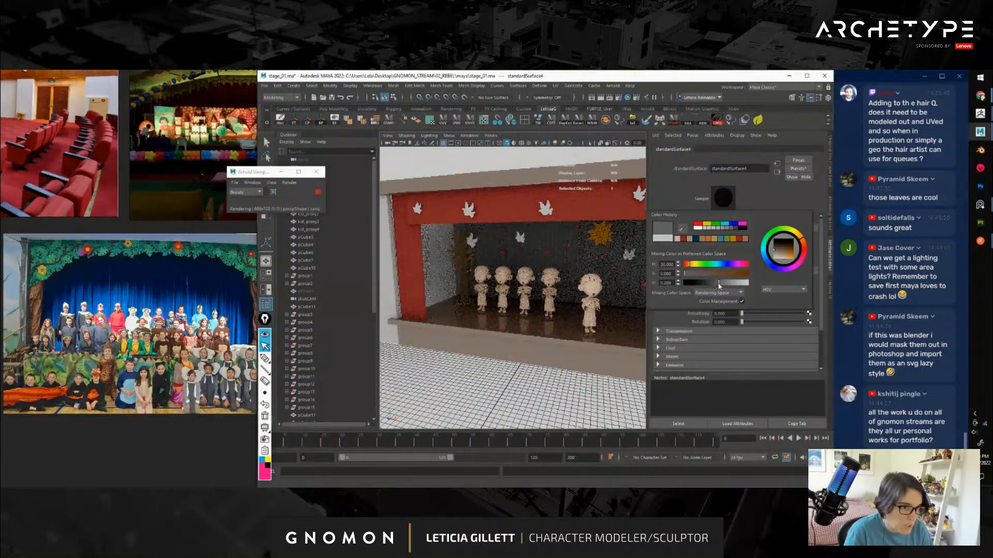
Connect a File texture node to the Arnold skydome light's colour
{"action": "left_click", "coordinate": [475, 154]}
{"action": "left_click_drag", "start_coordinate": [525, 269], "coordinate": [549, 273], "text": "alt"}
{"action": "mouse_move", "coordinate": [553, 356]}
{"action": "left_mouse_down", "text": "alt"}
{"action": "mouse_move", "coordinate": [573, 360]}
{"action": "mouse_move", "coordinate": [559, 344]}
{"action": "left_mouse_up", "text": "alt"}
{"action": "scroll", "coordinate": [555, 359], "scroll_direction": "down", "scroll_amount": 3}
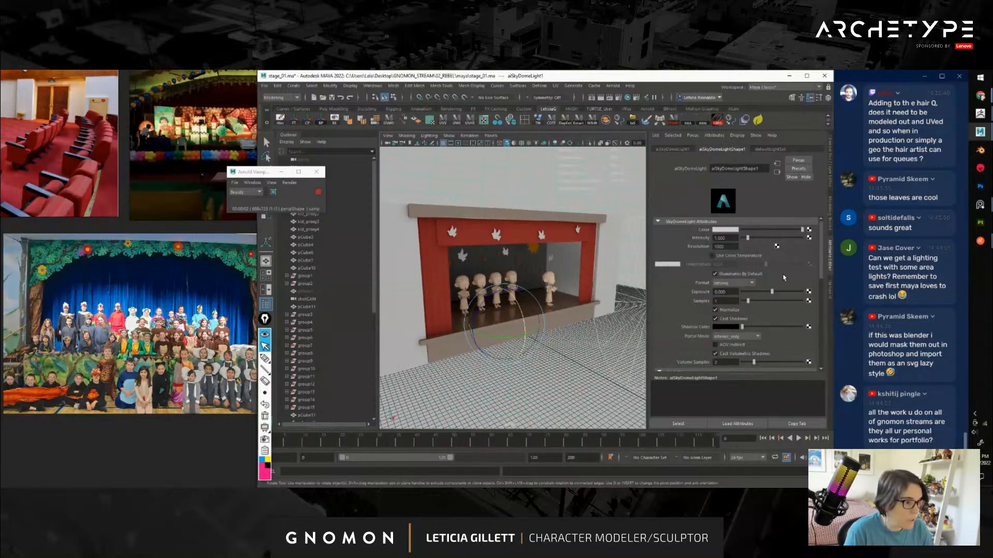
{"action": "scroll", "coordinate": [799, 292], "scroll_direction": "down", "scroll_amount": 3}
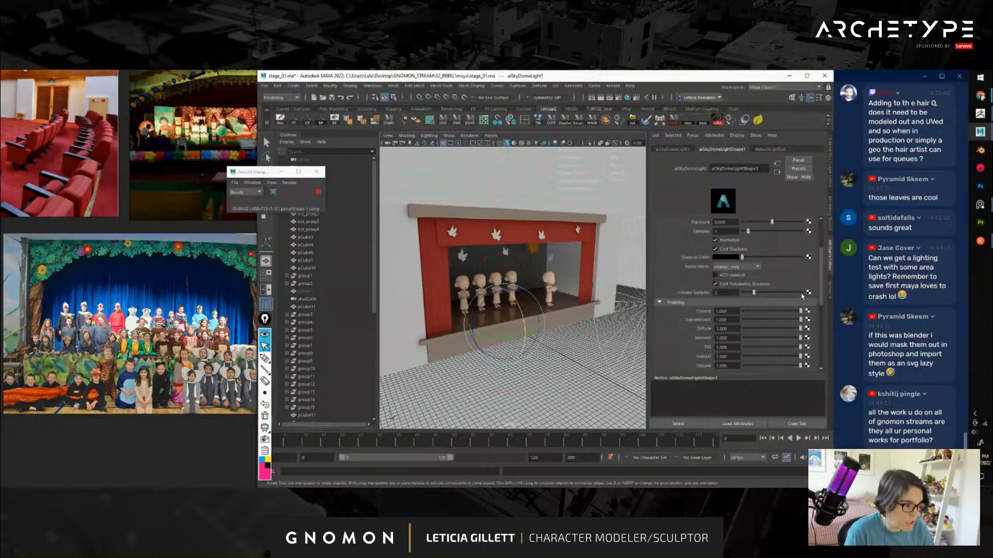
{"action": "scroll", "coordinate": [804, 312], "scroll_direction": "up", "scroll_amount": 3}
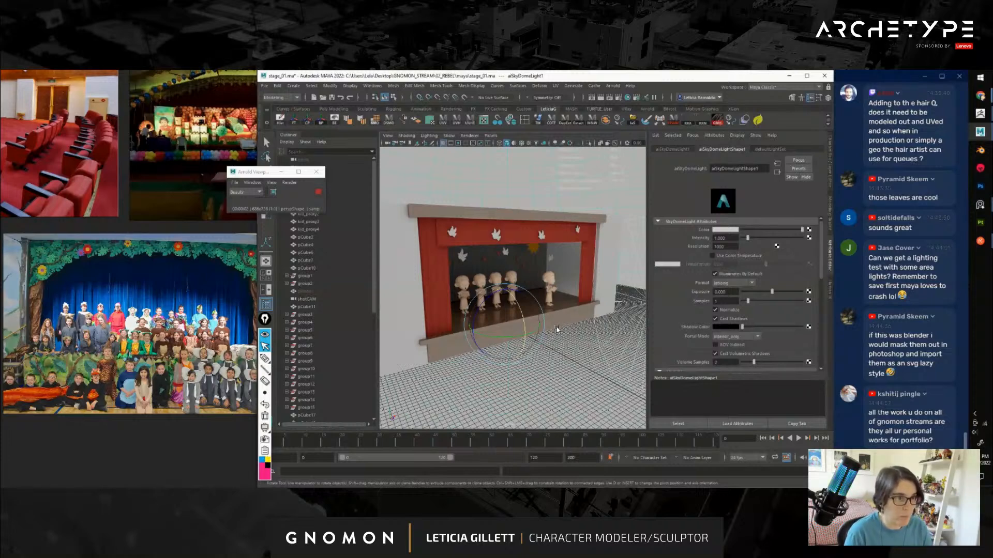
{"action": "left_click", "coordinate": [809, 231]}
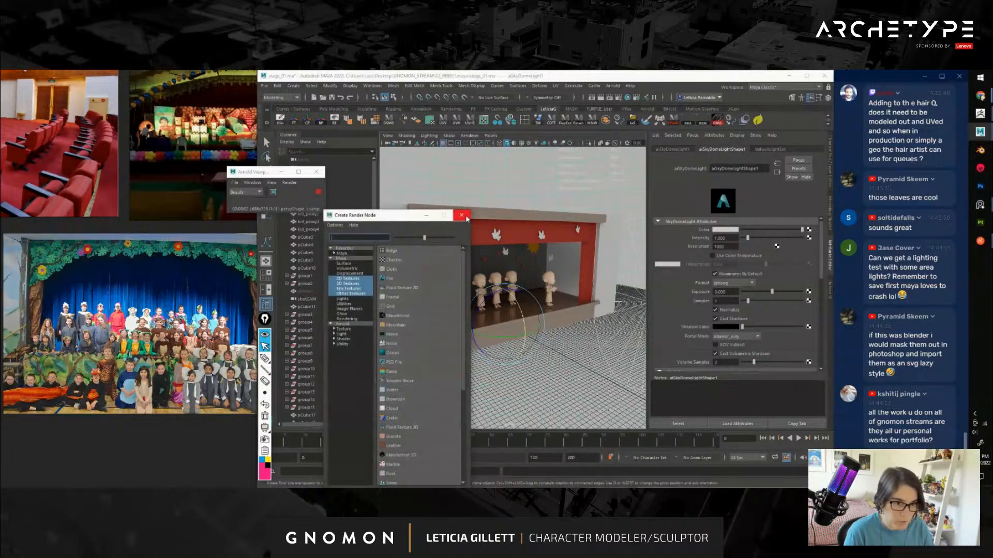
{"action": "left_click", "coordinate": [399, 279]}
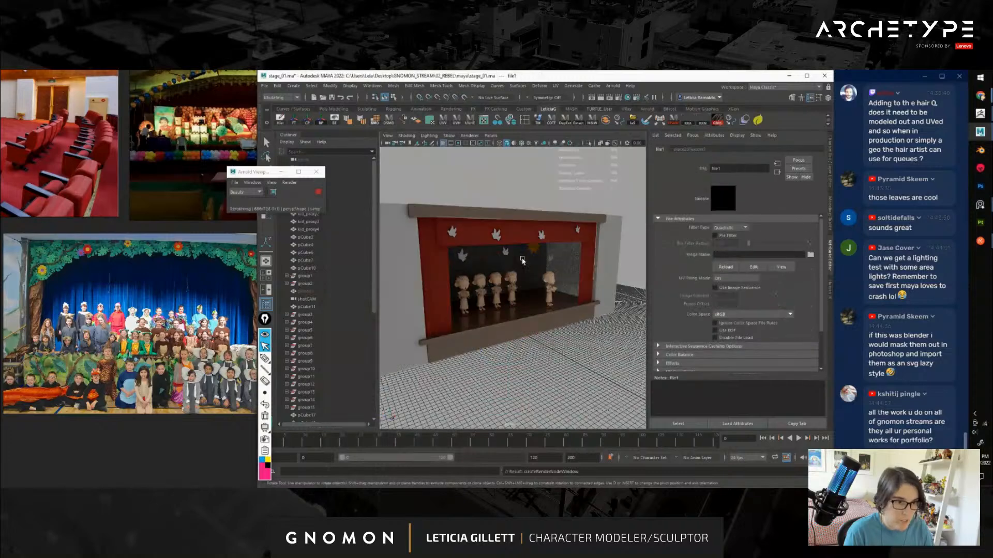
Browse to the HDRI images inside 00_CHARACTER_TEXTURES and select the kitchen .hdr file for the skydome texture
{"action": "left_click", "coordinate": [810, 256]}
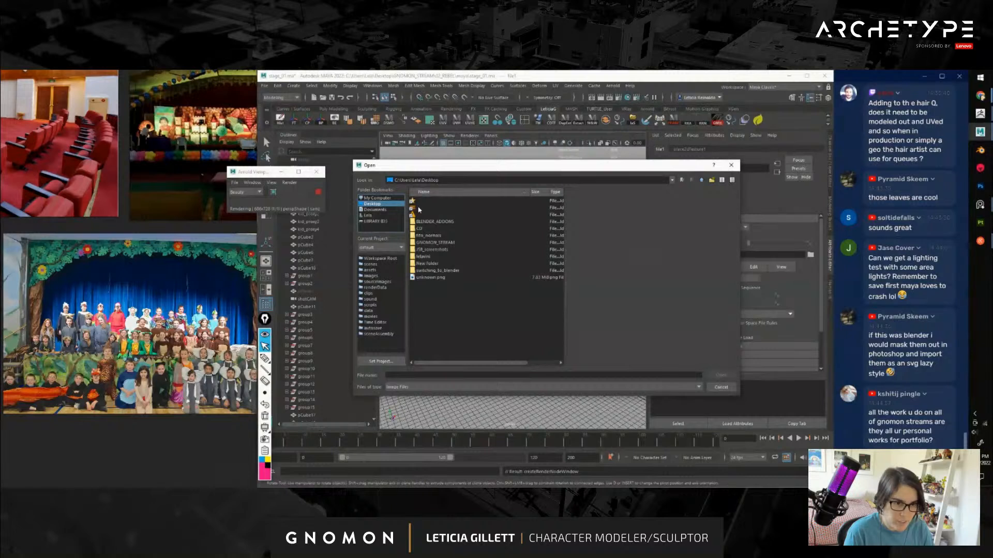
{"action": "double_click", "coordinate": [419, 202]}
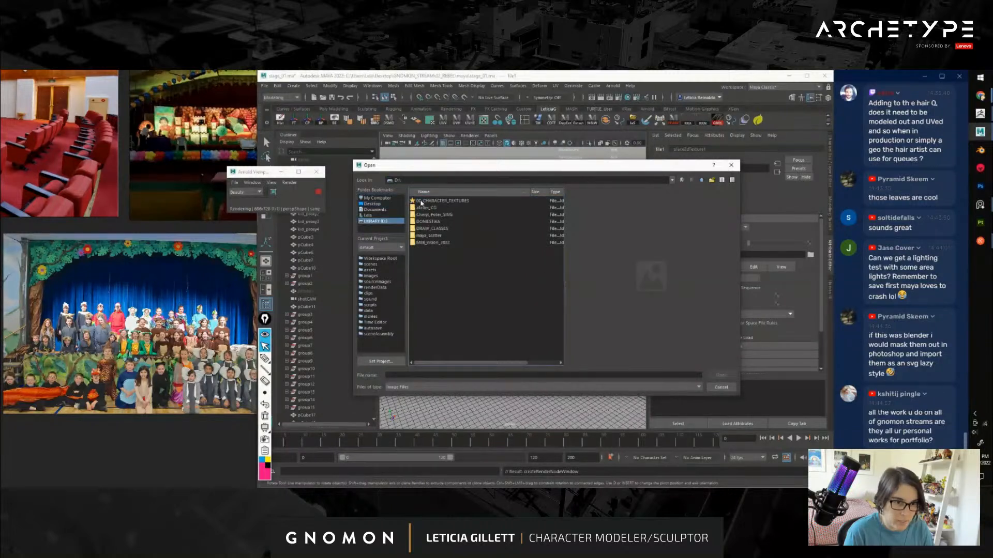
{"action": "double_click", "coordinate": [460, 202]}
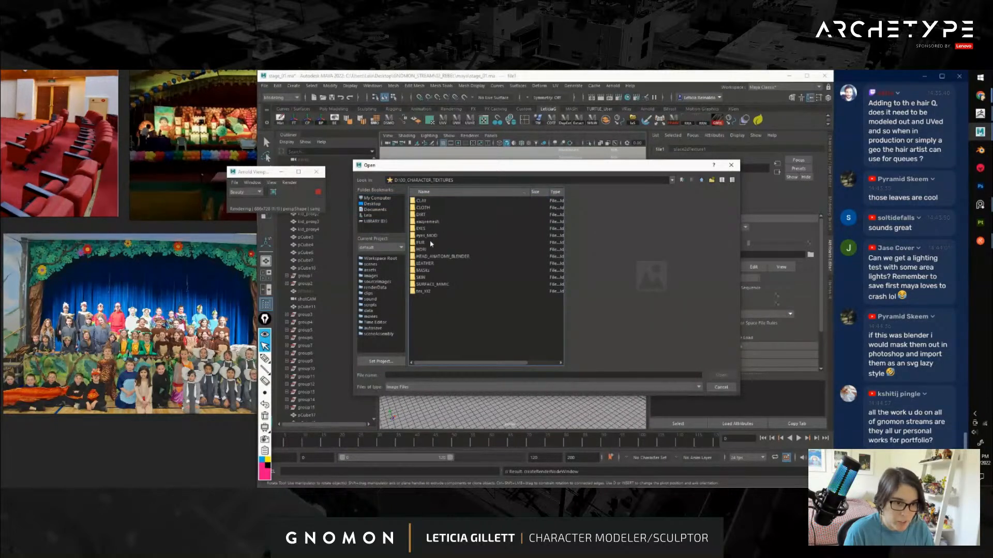
{"action": "double_click", "coordinate": [422, 250]}
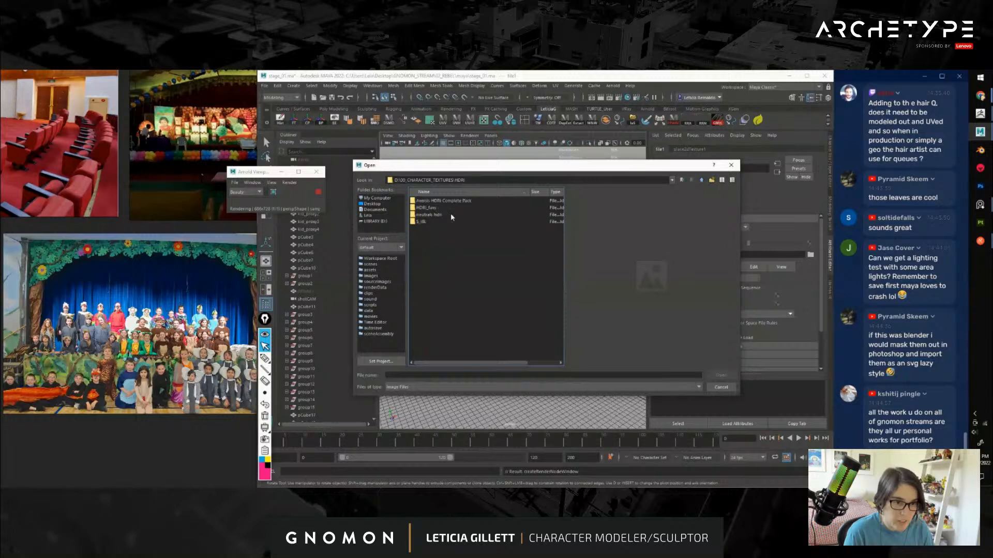
{"action": "double_click", "coordinate": [427, 208]}
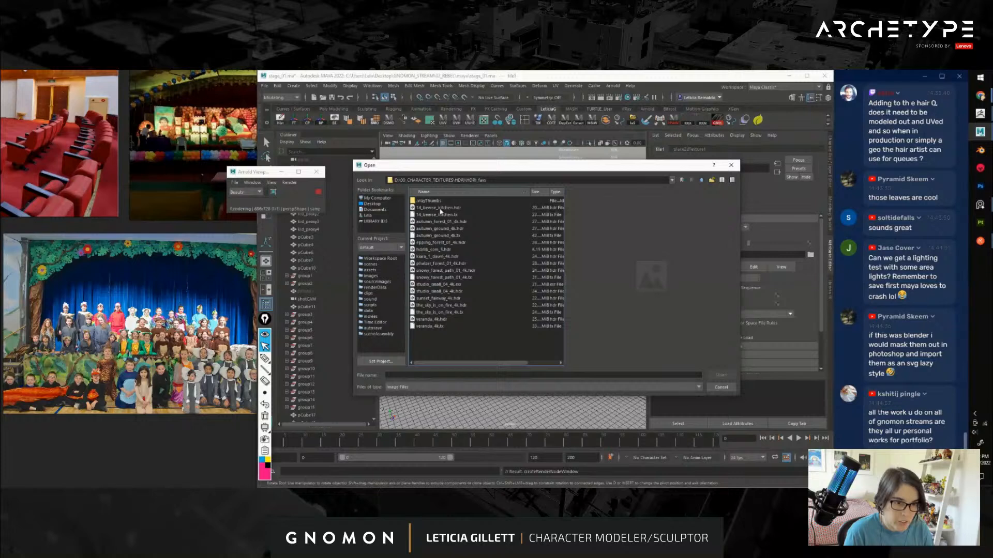
{"action": "left_click", "coordinate": [440, 209]}
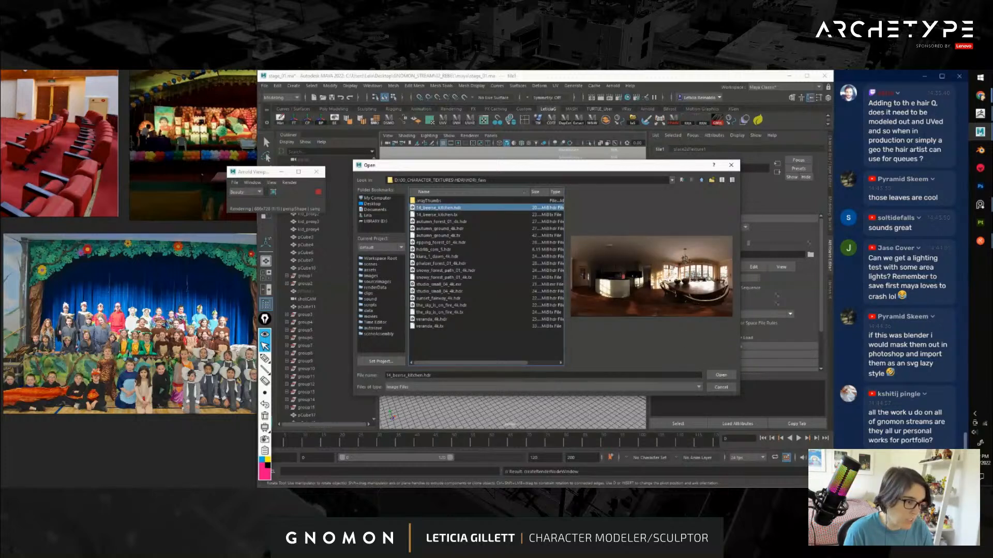
Annotate the bright windows and a spot on the darker side of the kitchen HDR preview, and clear the markings
{"action": "left_click", "coordinate": [264, 359]}
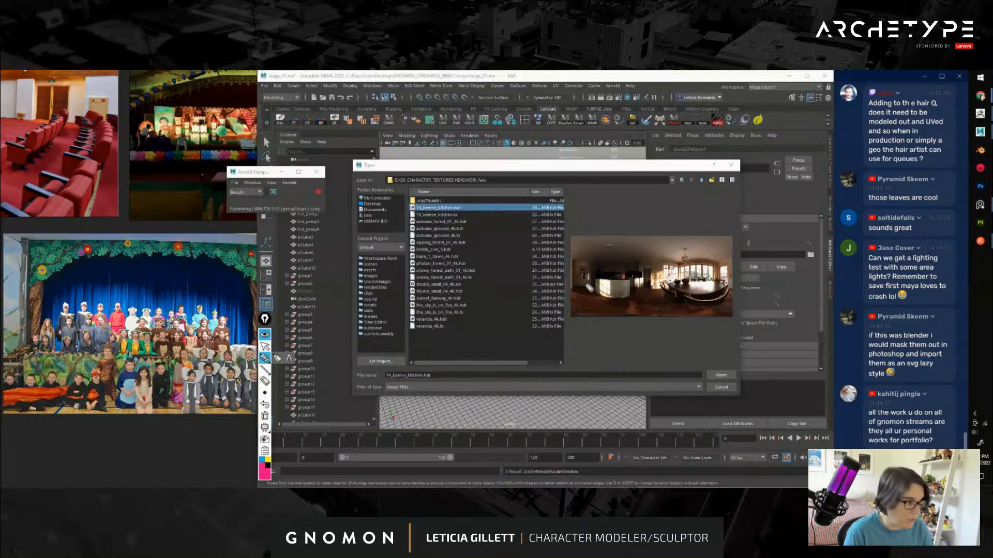
{"action": "mouse_move", "coordinate": [666, 260]}
{"action": "left_mouse_down"}
{"action": "mouse_move", "coordinate": [747, 304]}
{"action": "mouse_move", "coordinate": [736, 254]}
{"action": "mouse_move", "coordinate": [647, 289]}
{"action": "mouse_move", "coordinate": [688, 287]}
{"action": "mouse_move", "coordinate": [741, 308]}
{"action": "left_mouse_up"}
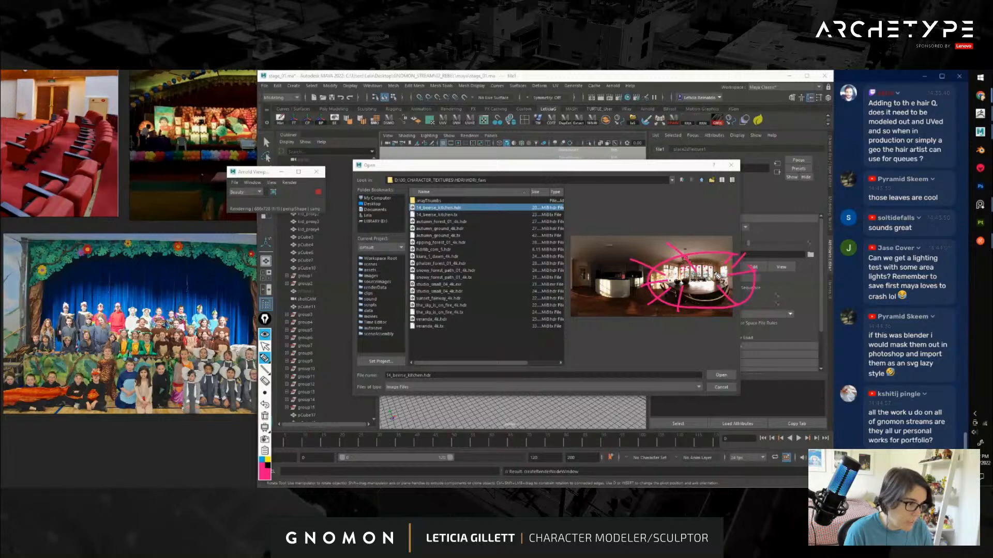
{"action": "mouse_move", "coordinate": [604, 268]}
{"action": "left_mouse_down"}
{"action": "mouse_move", "coordinate": [599, 312]}
{"action": "mouse_move", "coordinate": [607, 300]}
{"action": "left_mouse_up"}
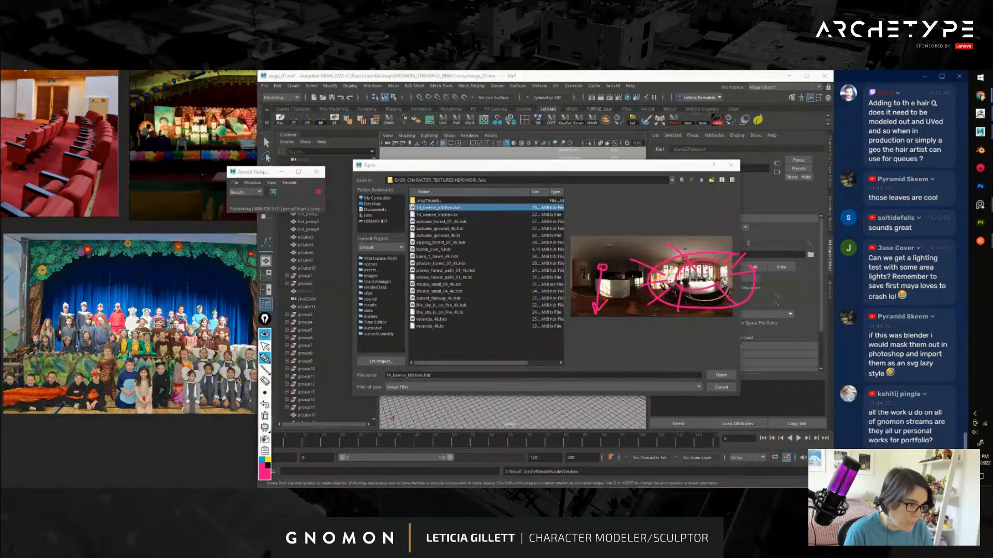
{"action": "left_click", "coordinate": [264, 416]}
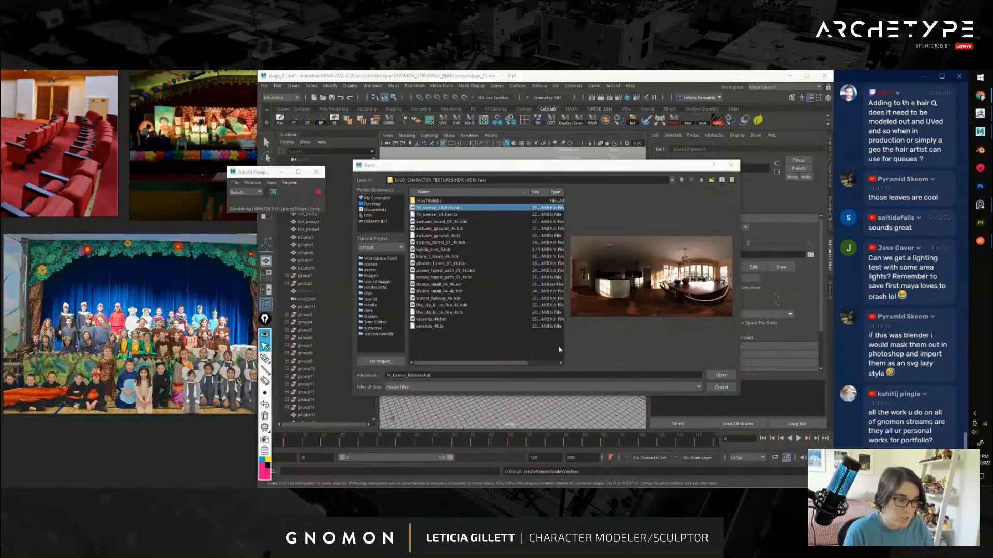
Load the selected kitchen HDR image into the skydome's file texture and check its lighting on the stage
{"action": "left_click", "coordinate": [721, 374]}
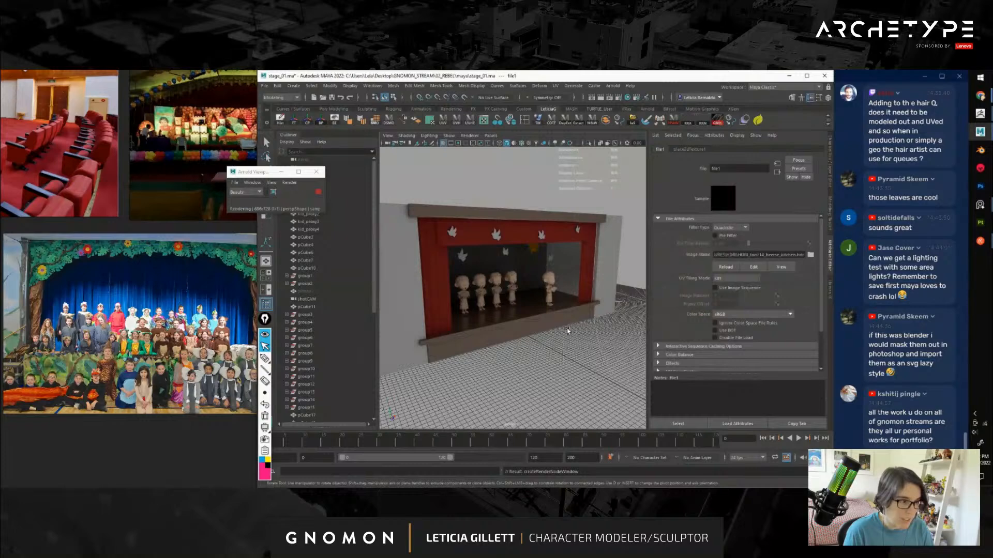
{"action": "right_click_drag", "start_coordinate": [585, 328], "coordinate": [545, 326], "text": "alt"}
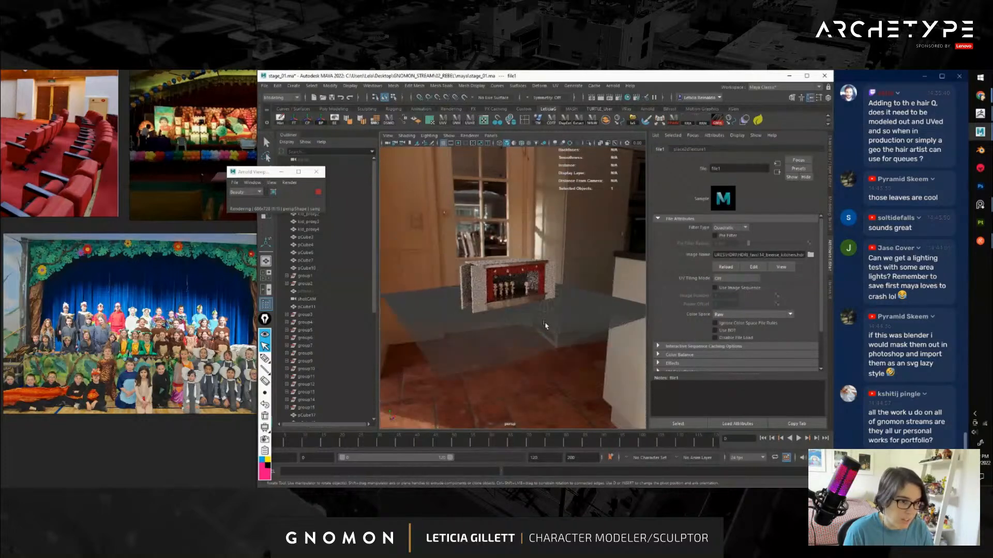
{"action": "left_click_drag", "start_coordinate": [545, 326], "coordinate": [433, 212], "text": "alt"}
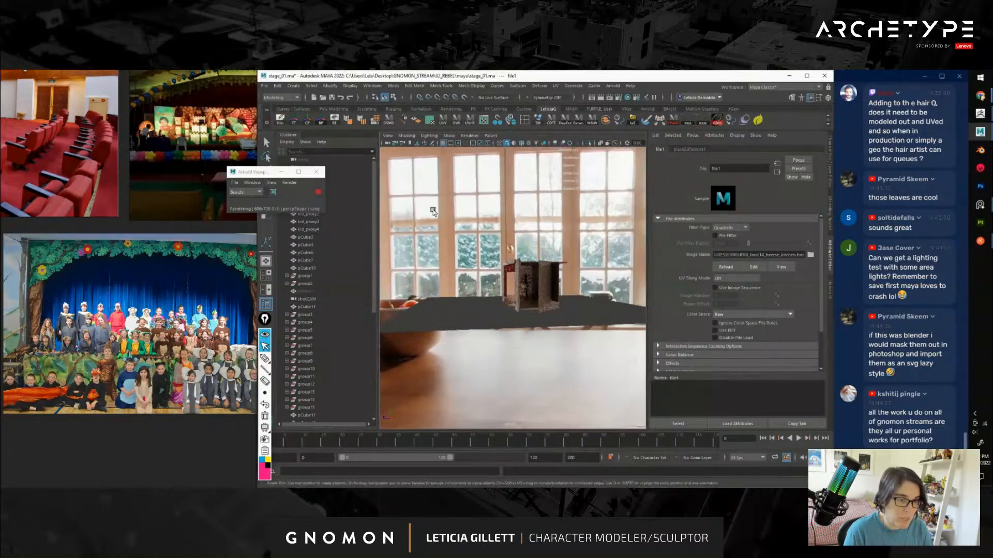
{"action": "left_click_drag", "start_coordinate": [521, 246], "coordinate": [552, 313], "text": "alt"}
{"action": "scroll", "coordinate": [552, 316], "scroll_direction": "up", "scroll_amount": 10}
{"action": "scroll", "coordinate": [537, 342], "scroll_direction": "down", "scroll_amount": 6}
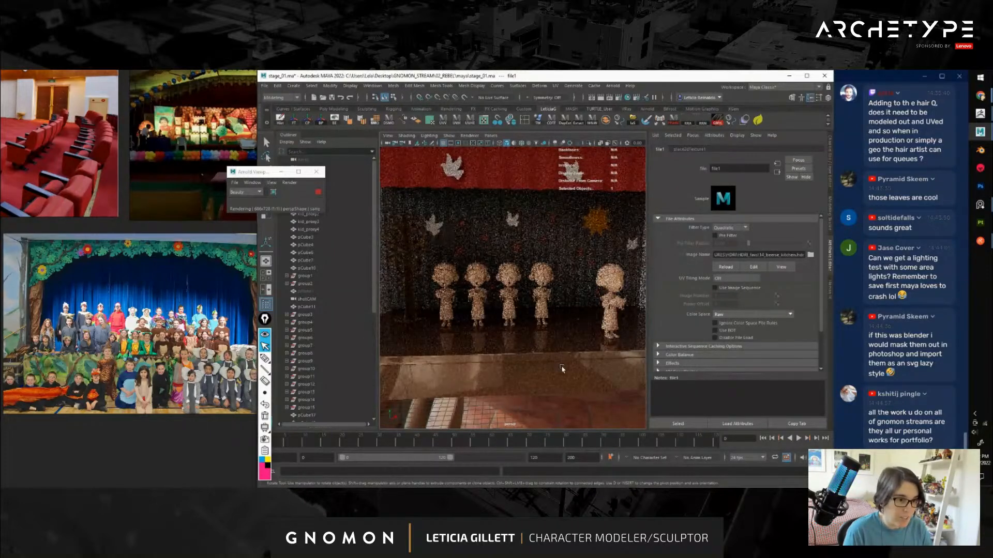
{"action": "scroll", "coordinate": [550, 357], "scroll_direction": "up", "scroll_amount": 5}
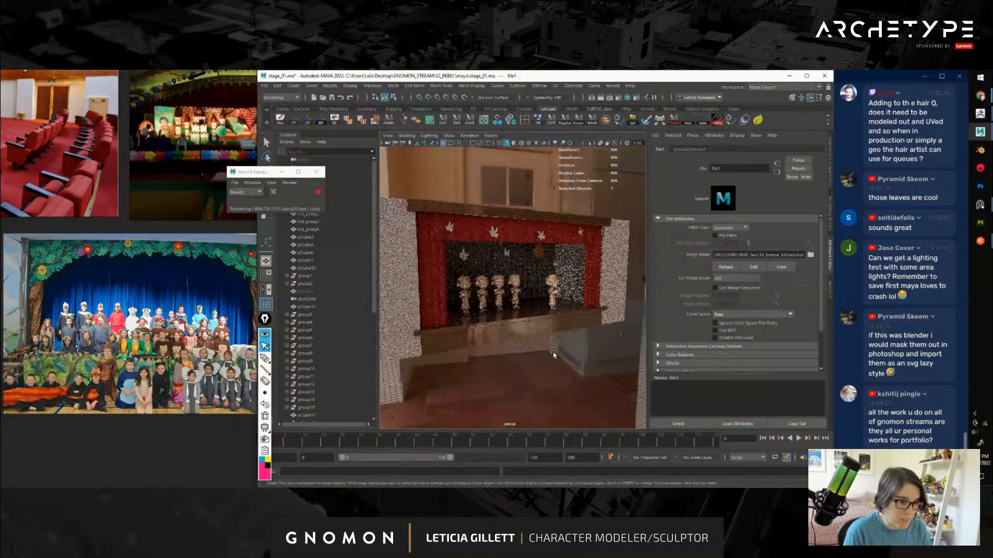
Convert the stage platform's Blinn material to Standard Surface and set its base colour to a muted brown
{"action": "left_click_drag", "start_coordinate": [541, 355], "coordinate": [527, 346], "text": "alt"}
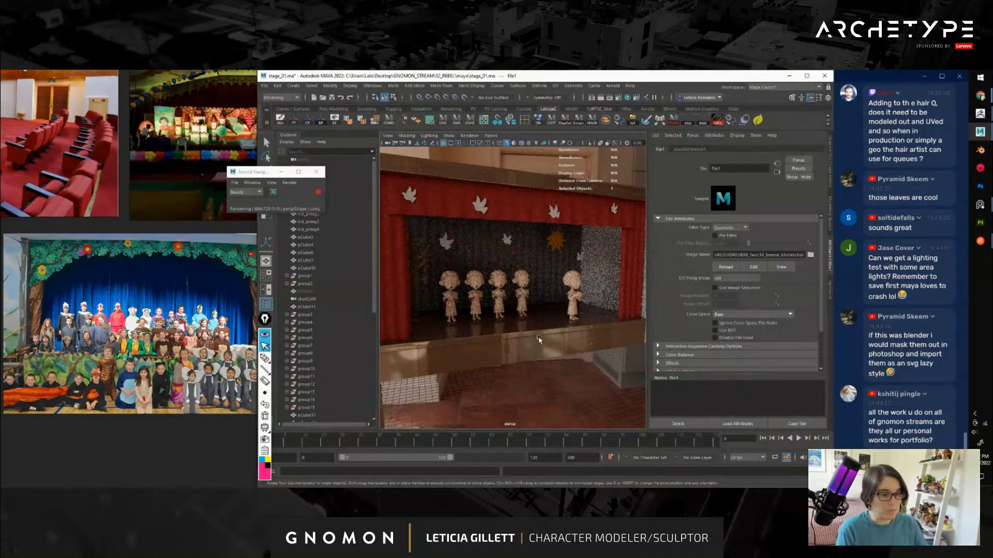
{"action": "right_click_drag", "start_coordinate": [544, 334], "coordinate": [533, 456]}
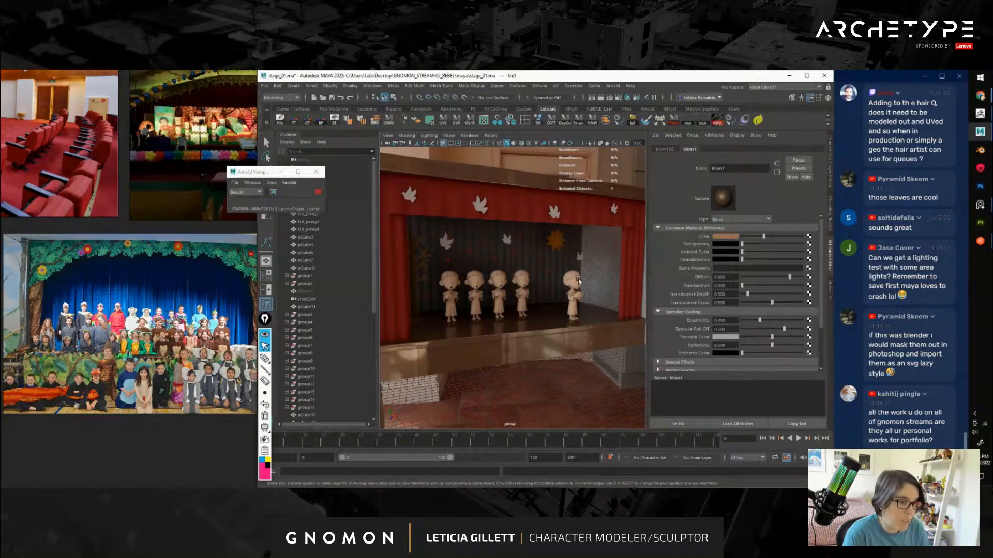
{"action": "left_click", "coordinate": [741, 219]}
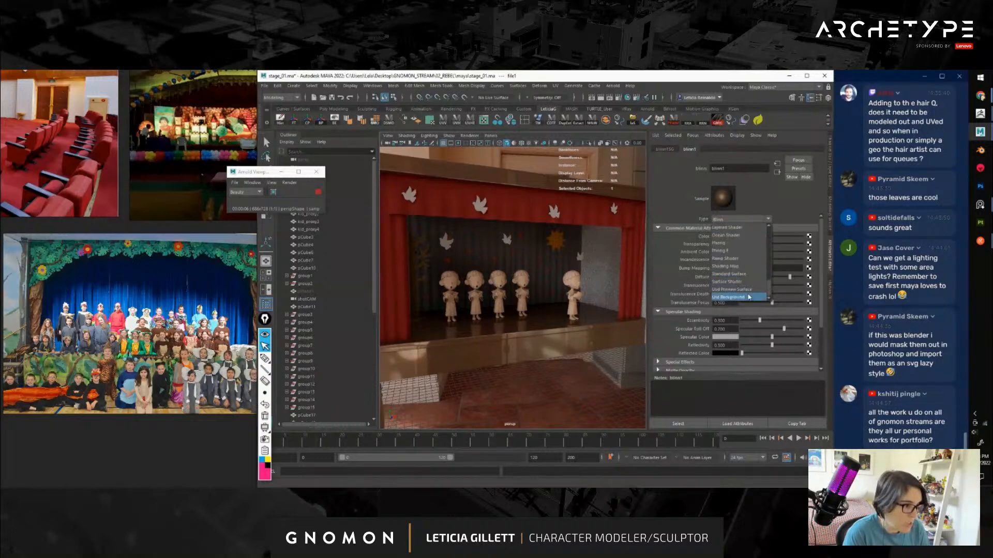
{"action": "left_click", "coordinate": [747, 274]}
{"action": "left_click", "coordinate": [725, 245]}
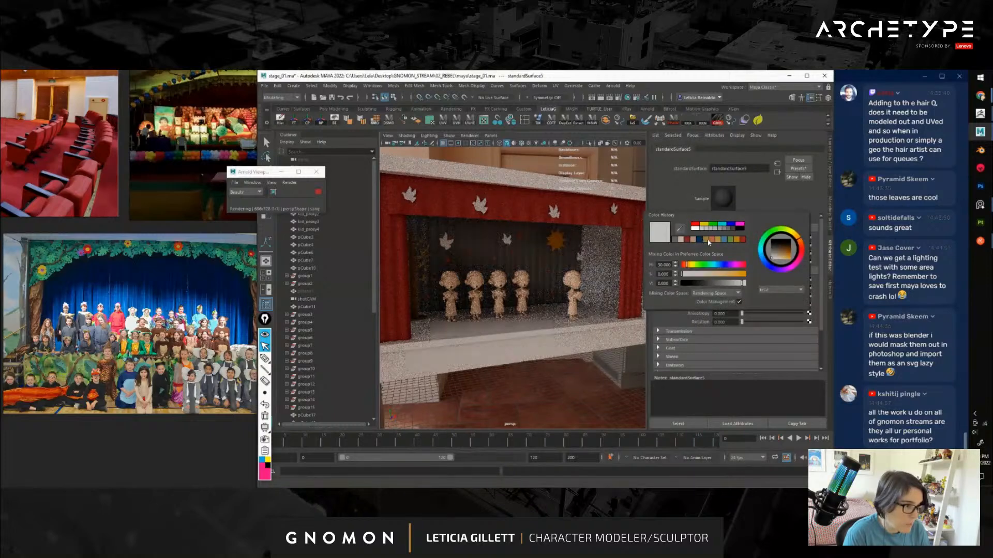
{"action": "left_click", "coordinate": [705, 239]}
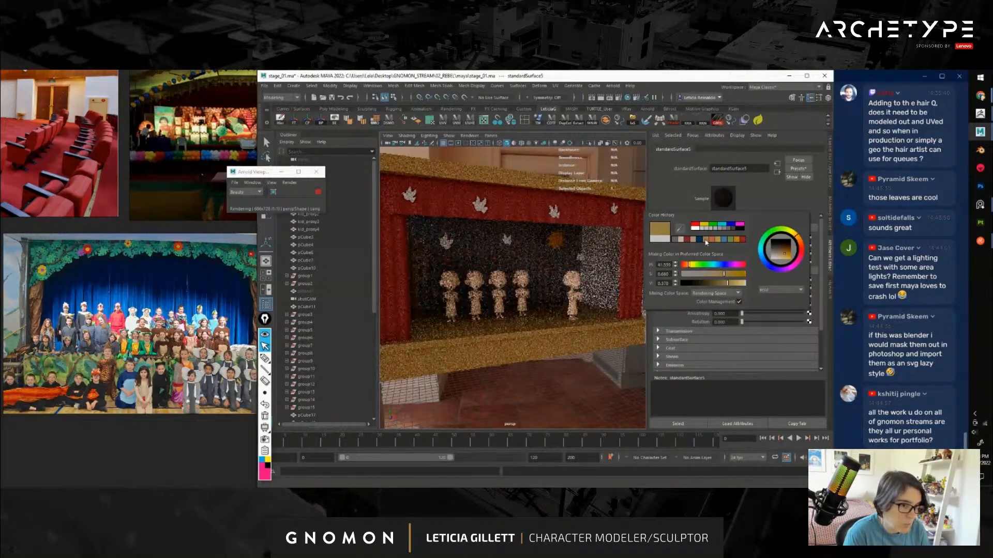
{"action": "left_click_drag", "start_coordinate": [722, 274], "coordinate": [689, 265]}
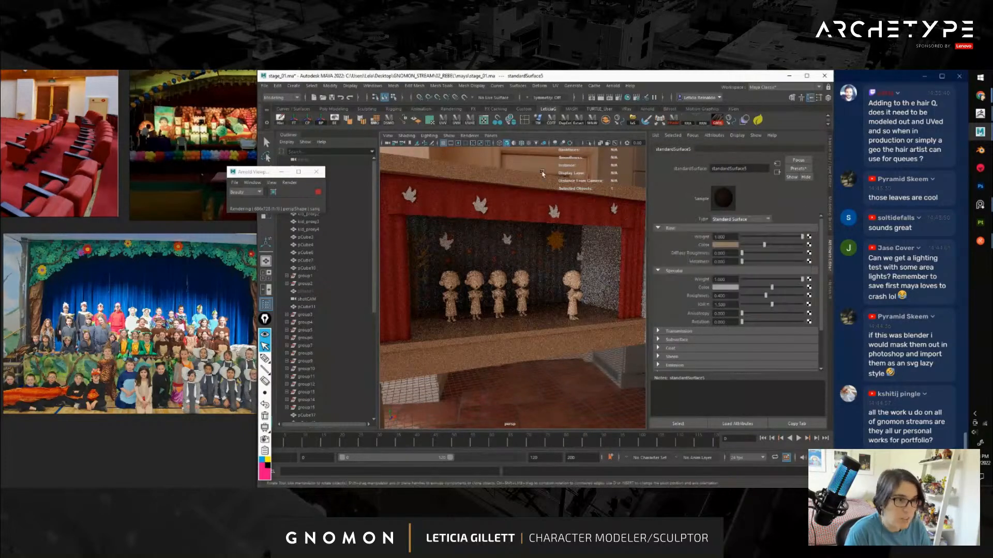
Select the Arnold skydome light and lower its intensity to darken the stage scene
{"action": "left_click_drag", "start_coordinate": [520, 331], "coordinate": [505, 333], "text": "alt"}
{"action": "left_click", "coordinate": [596, 160]}
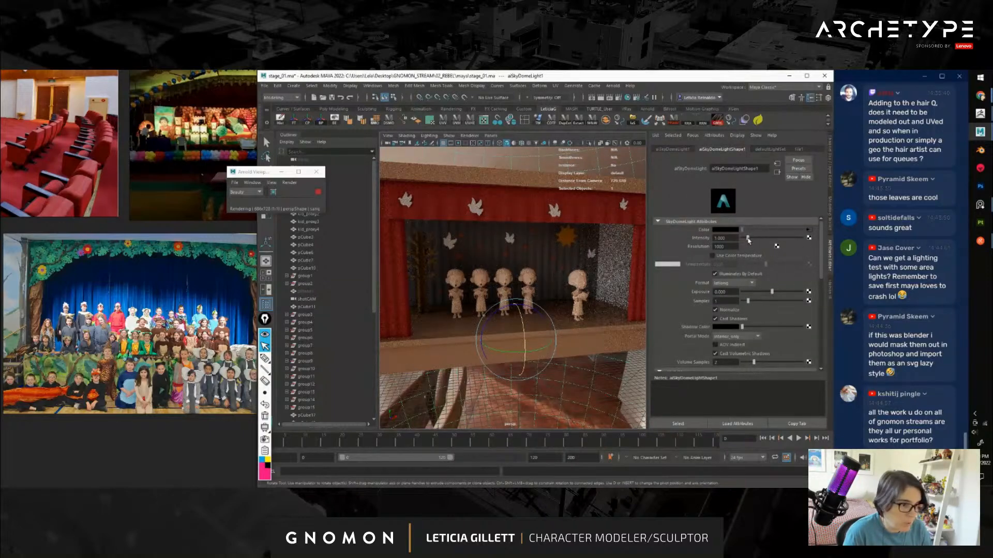
{"action": "left_click_drag", "start_coordinate": [748, 239], "coordinate": [744, 242]}
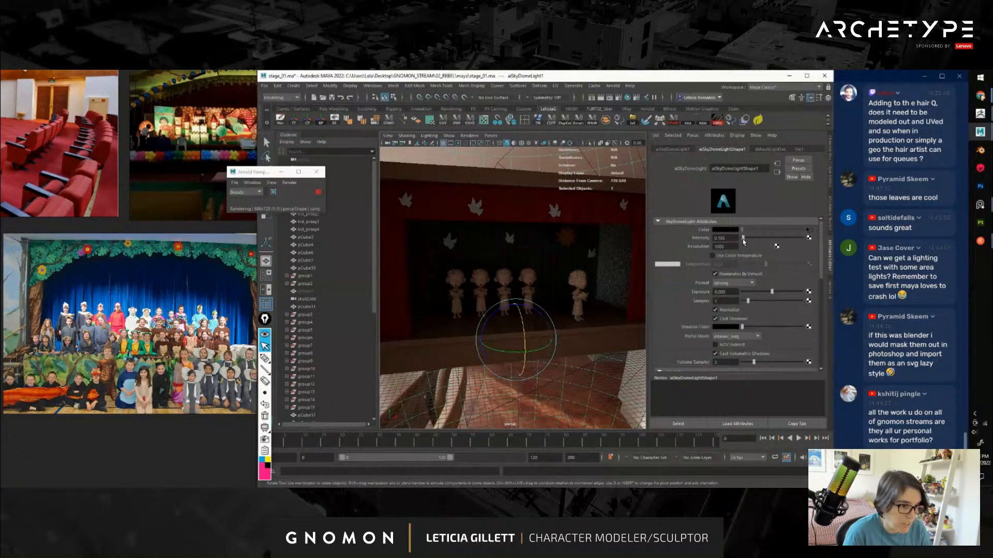
{"action": "mouse_move", "coordinate": [543, 322]}
{"action": "left_mouse_down", "text": "alt"}
{"action": "mouse_move", "coordinate": [574, 321]}
{"action": "mouse_move", "coordinate": [543, 325]}
{"action": "left_mouse_up", "text": "alt"}
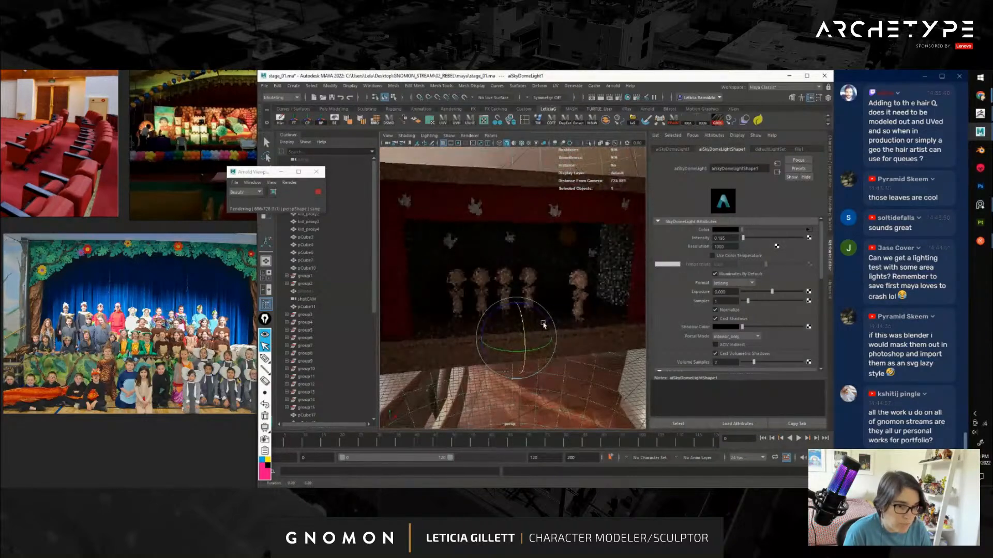
Unhide the floor plane pPlane1 in front of the stage
{"action": "left_click", "coordinate": [316, 292]}
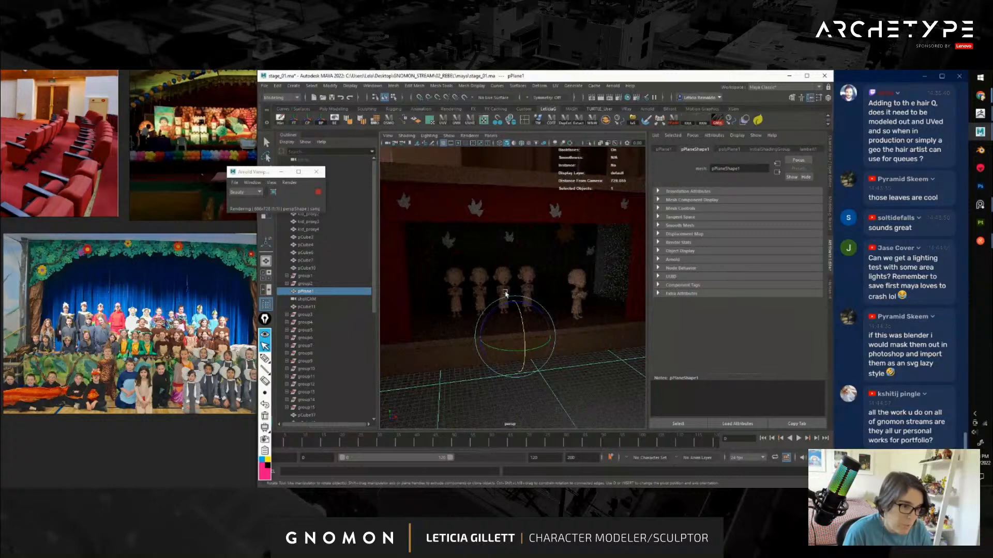
{"action": "left_click_drag", "start_coordinate": [590, 328], "coordinate": [404, 275], "text": "alt"}
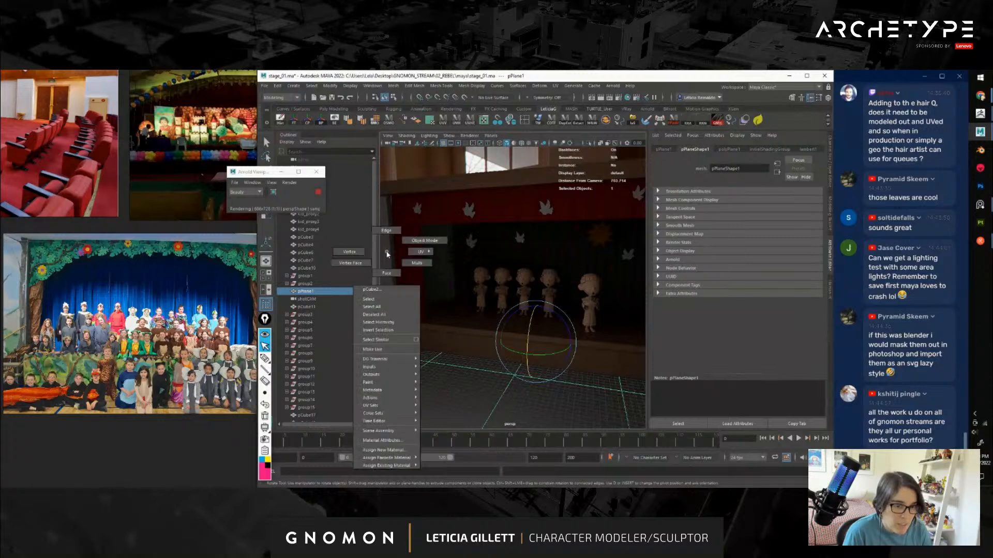
{"action": "left_click_drag", "start_coordinate": [386, 254], "coordinate": [595, 310], "text": "alt"}
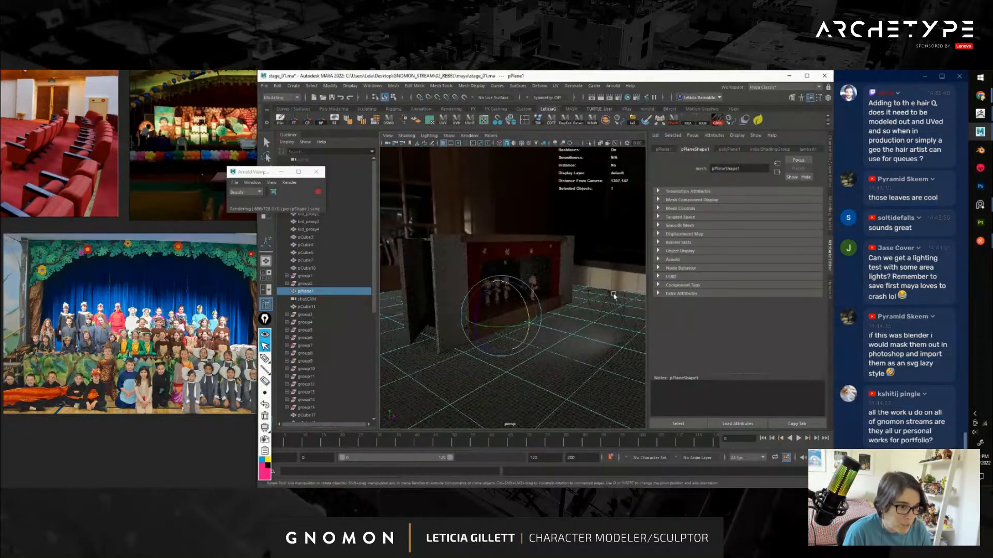
Select the area light in front of the stage and reposition it relative to the performers
{"action": "left_click", "coordinate": [607, 287]}
{"action": "key", "text": "w"}
{"action": "left_click_drag", "start_coordinate": [636, 266], "coordinate": [626, 305]}
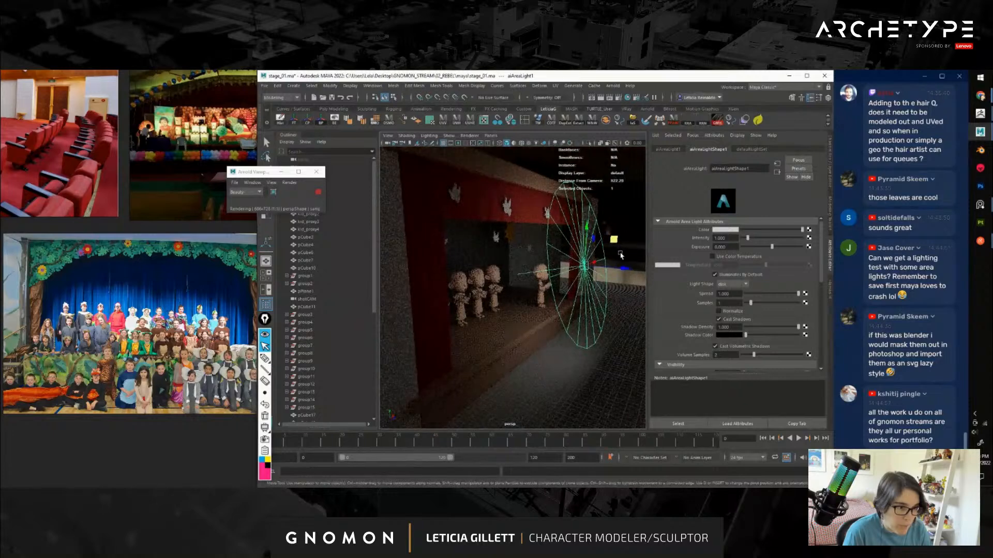
{"action": "middle_click_drag", "start_coordinate": [622, 256], "coordinate": [609, 240]}
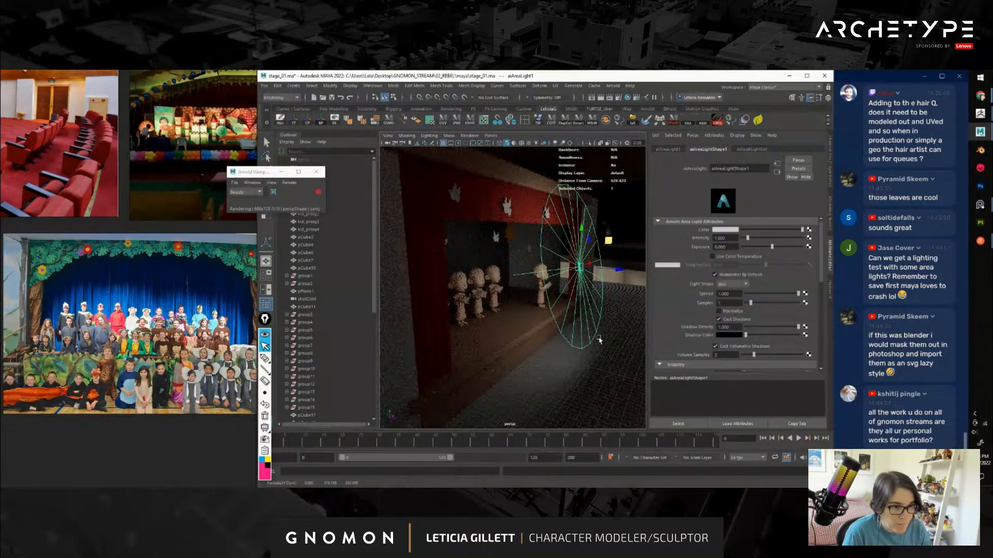
{"action": "left_click_drag", "start_coordinate": [598, 340], "coordinate": [565, 339], "text": "alt"}
{"action": "right_click_drag", "start_coordinate": [565, 339], "coordinate": [498, 339], "text": "alt"}
Examine the reference photos of school stages and auditoriums for how the stage is lit
{"action": "right_click_drag", "start_coordinate": [205, 312], "coordinate": [131, 308], "text": "alt"}
{"action": "left_click_drag", "start_coordinate": [130, 308], "coordinate": [110, 309], "text": "alt"}
{"action": "right_click_drag", "start_coordinate": [110, 309], "coordinate": [139, 277], "text": "alt"}
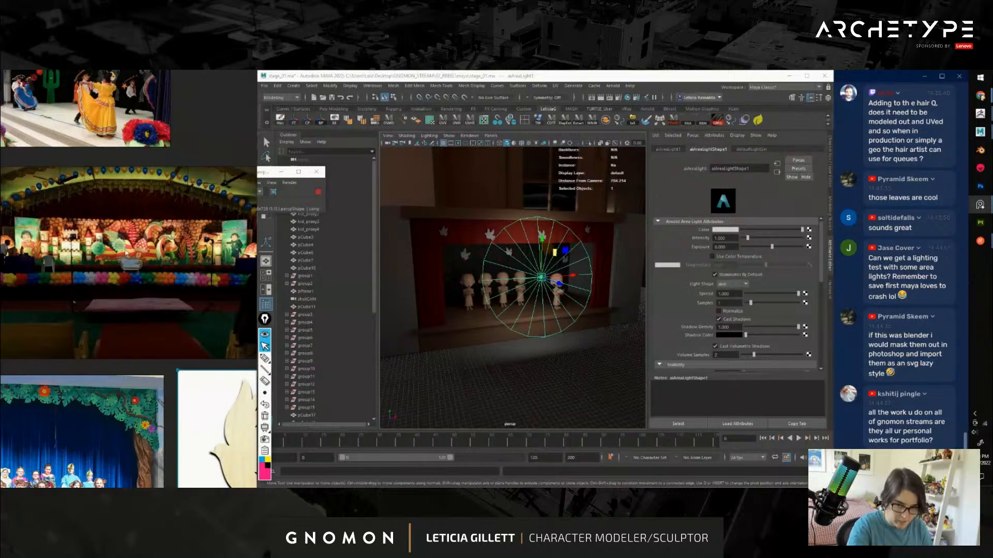
{"action": "scroll", "coordinate": [166, 295], "scroll_direction": "down", "scroll_amount": 5}
{"action": "middle_click_drag", "start_coordinate": [77, 330], "coordinate": [217, 300]}
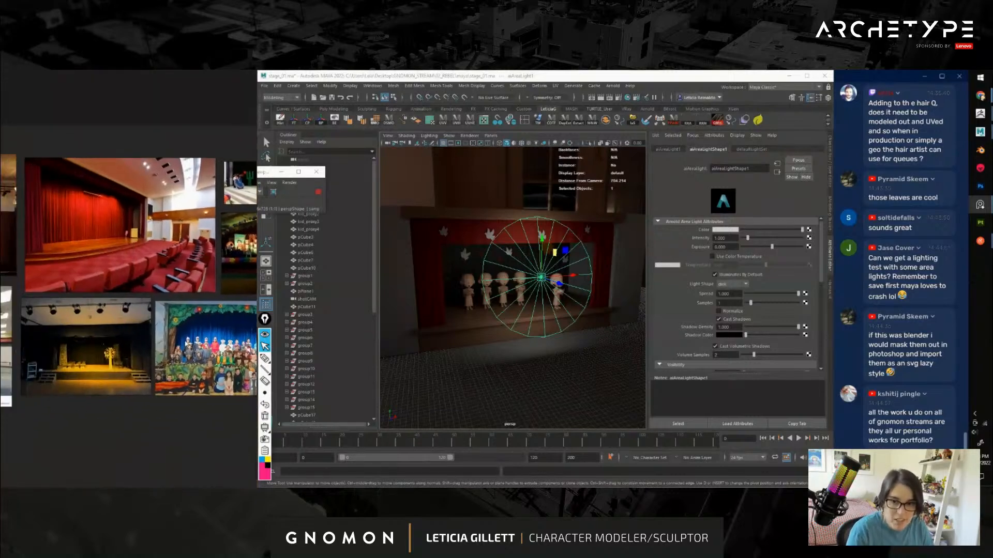
{"action": "middle_click_drag", "start_coordinate": [11, 341], "coordinate": [160, 330]}
{"action": "scroll", "coordinate": [160, 332], "scroll_direction": "up", "scroll_amount": 5}
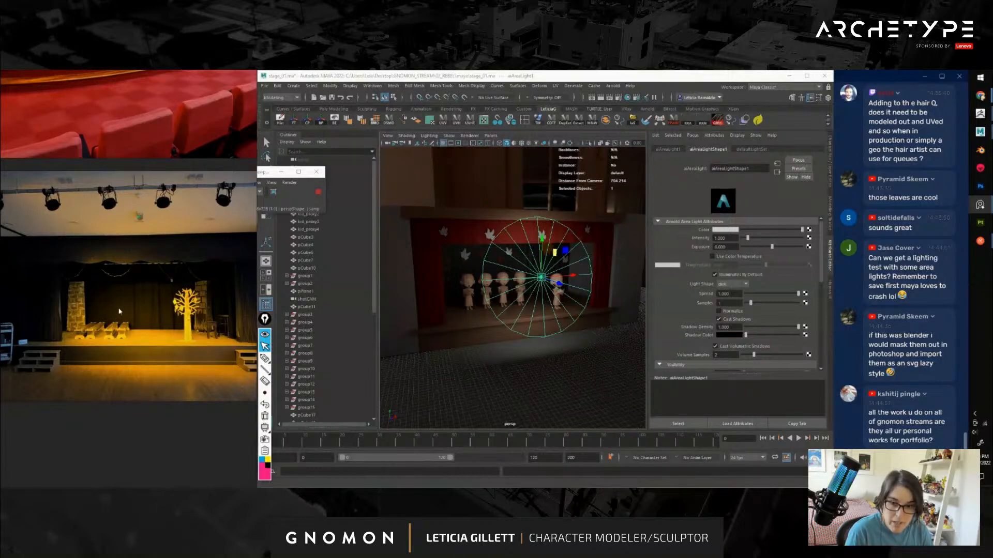
{"action": "scroll", "coordinate": [133, 327], "scroll_direction": "down", "scroll_amount": 4}
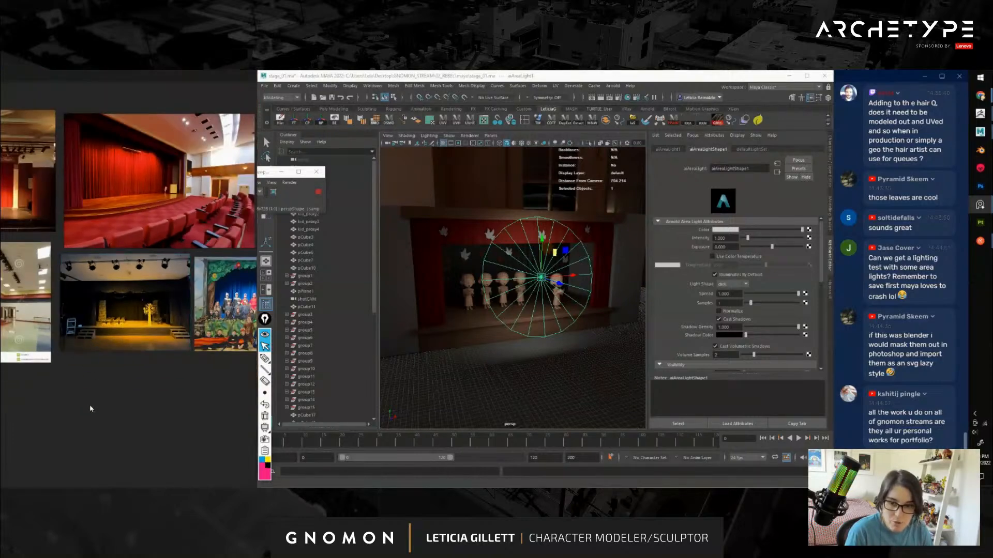
{"action": "scroll", "coordinate": [135, 377], "scroll_direction": "down", "scroll_amount": 2}
{"action": "middle_click_drag", "start_coordinate": [52, 372], "coordinate": [147, 378]}
Inspect the area light's placement around the stage and look through the shot camera
{"action": "left_click_drag", "start_coordinate": [436, 328], "coordinate": [597, 245], "text": "alt"}
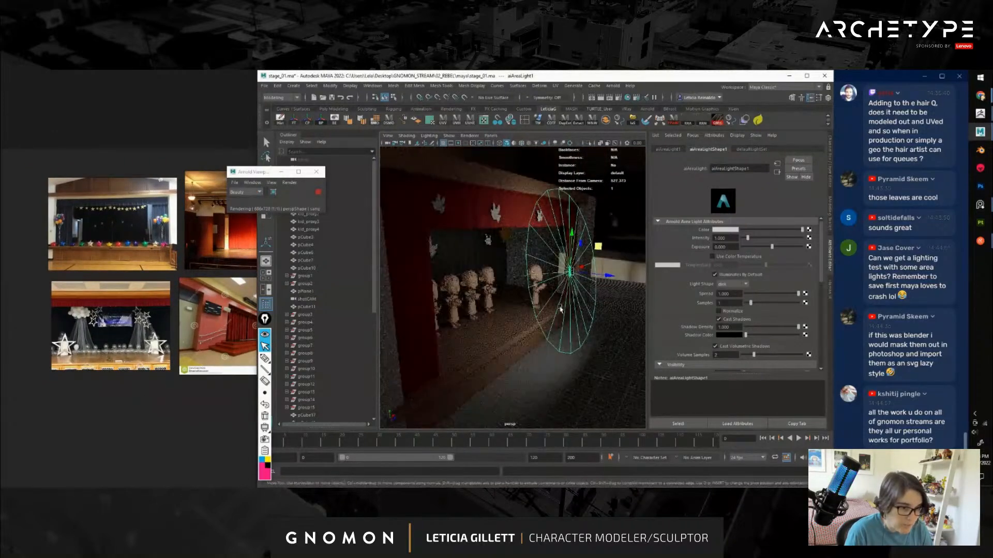
{"action": "left_click_drag", "start_coordinate": [569, 279], "coordinate": [523, 334], "text": "alt"}
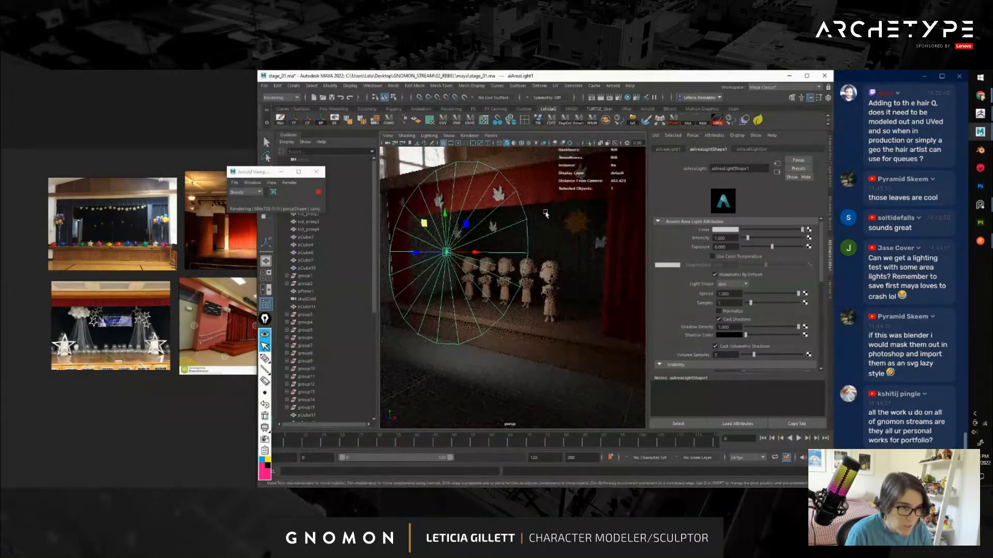
{"action": "left_click", "coordinate": [490, 135]}
{"action": "mouse_move", "coordinate": [523, 144]}
{"action": "left_click", "coordinate": [585, 151]}
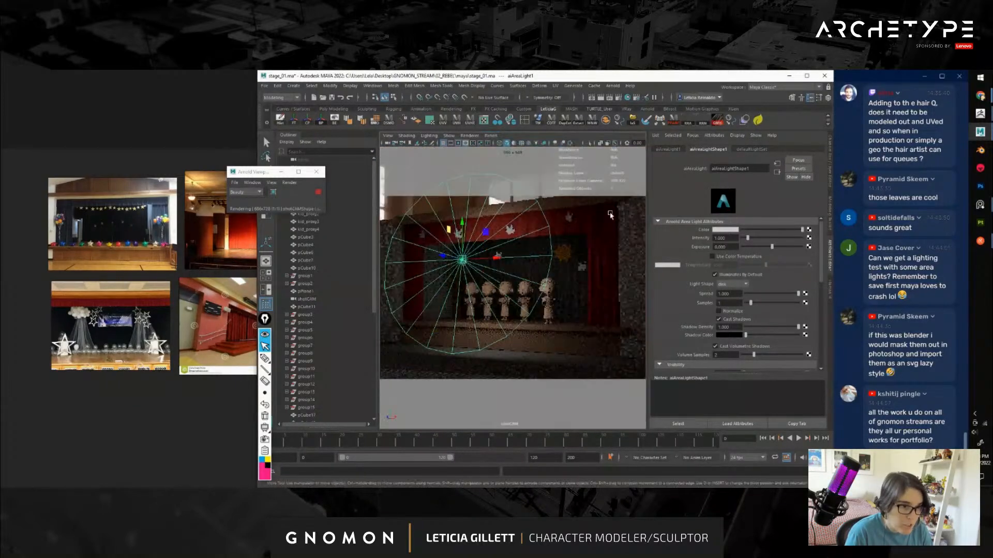
Raise the intensity of aiAreaLight1 to 1.428 and shift the light toward the stage's left side
{"action": "left_click", "coordinate": [410, 180]}
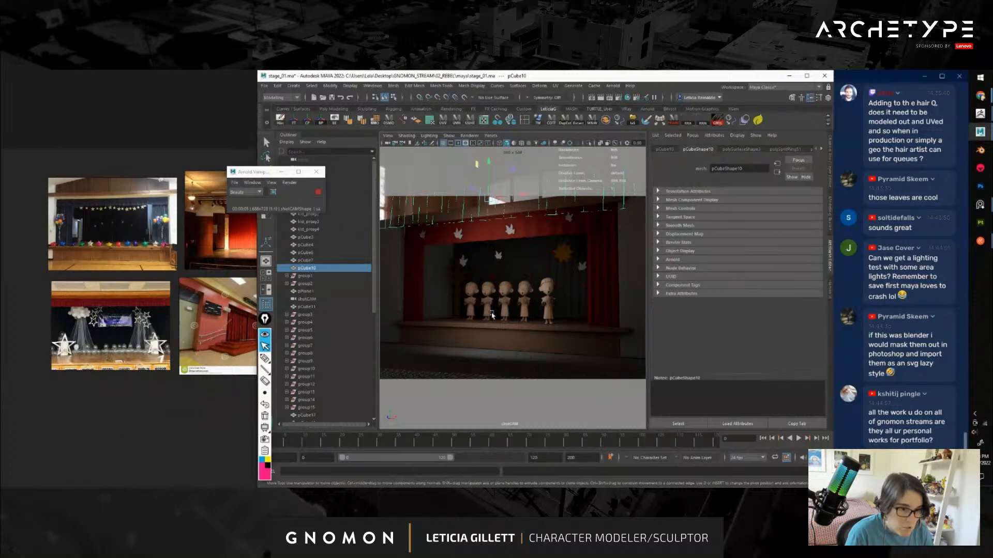
{"action": "left_click", "coordinate": [414, 271]}
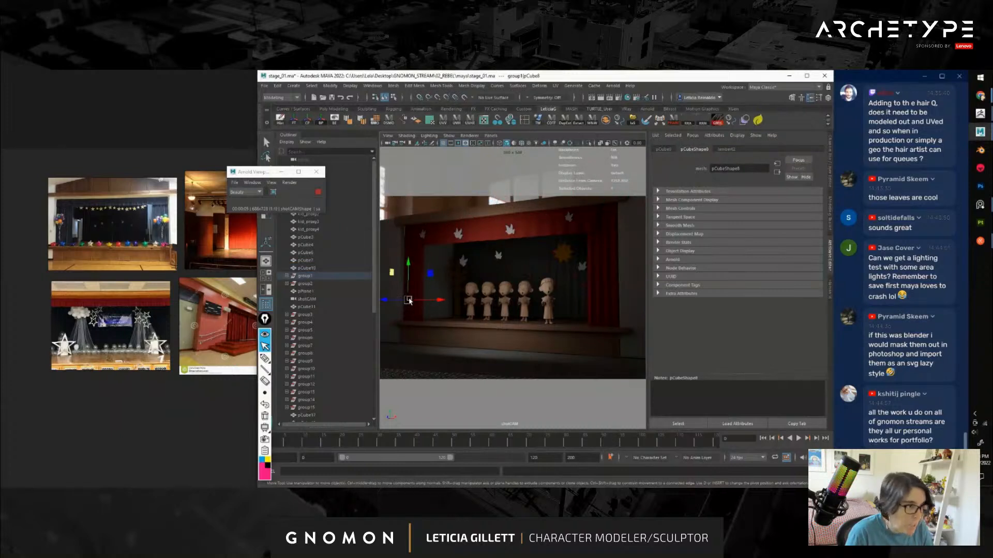
{"action": "scroll", "coordinate": [366, 300], "scroll_direction": "down", "scroll_amount": 8}
{"action": "left_click", "coordinate": [309, 392]}
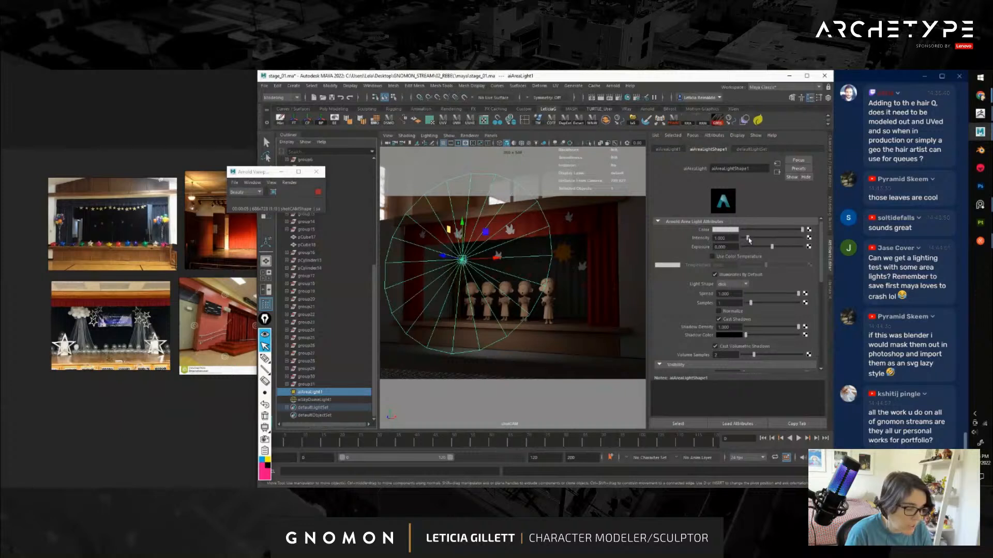
{"action": "left_click_drag", "start_coordinate": [748, 239], "coordinate": [751, 240]}
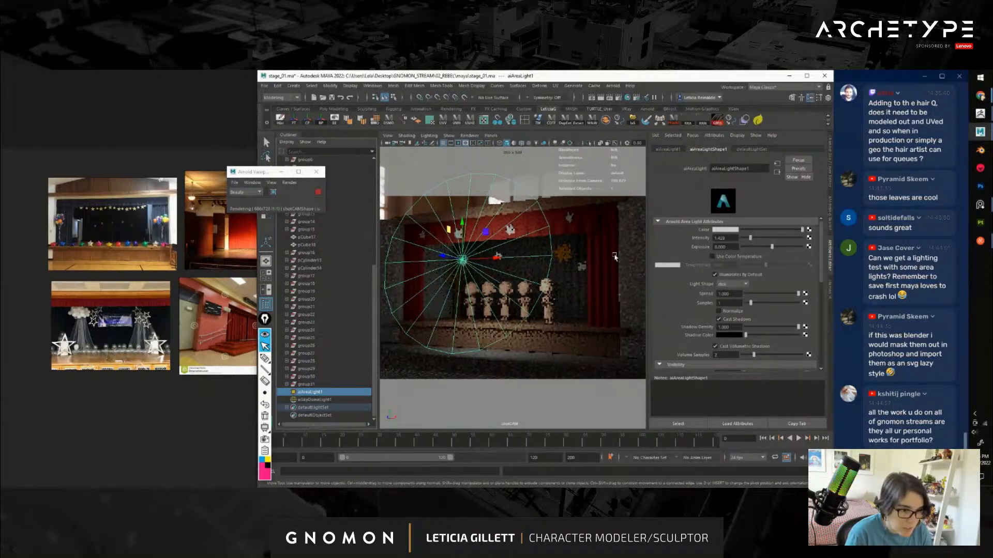
{"action": "mouse_move", "coordinate": [488, 261]}
{"action": "left_mouse_down"}
{"action": "mouse_move", "coordinate": [464, 266]}
{"action": "mouse_move", "coordinate": [477, 264]}
{"action": "left_mouse_up"}
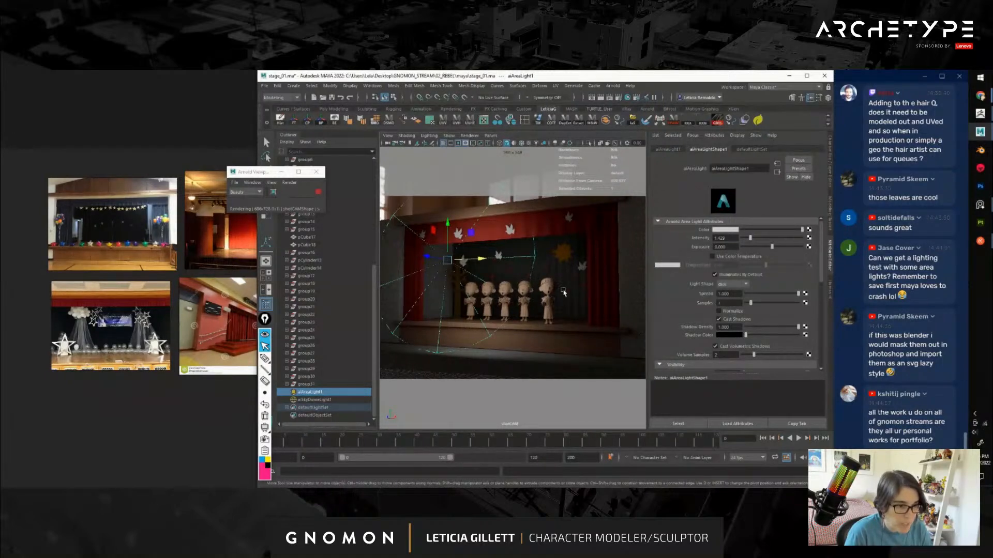
Return to the perspective view and scale aiAreaLight1 down in front of the stage's left side
{"action": "key", "text": "space"}
{"action": "left_click_drag", "start_coordinate": [543, 288], "coordinate": [536, 327]}
{"action": "scroll", "coordinate": [577, 309], "scroll_direction": "down", "scroll_amount": 5}
{"action": "key", "text": "r"}
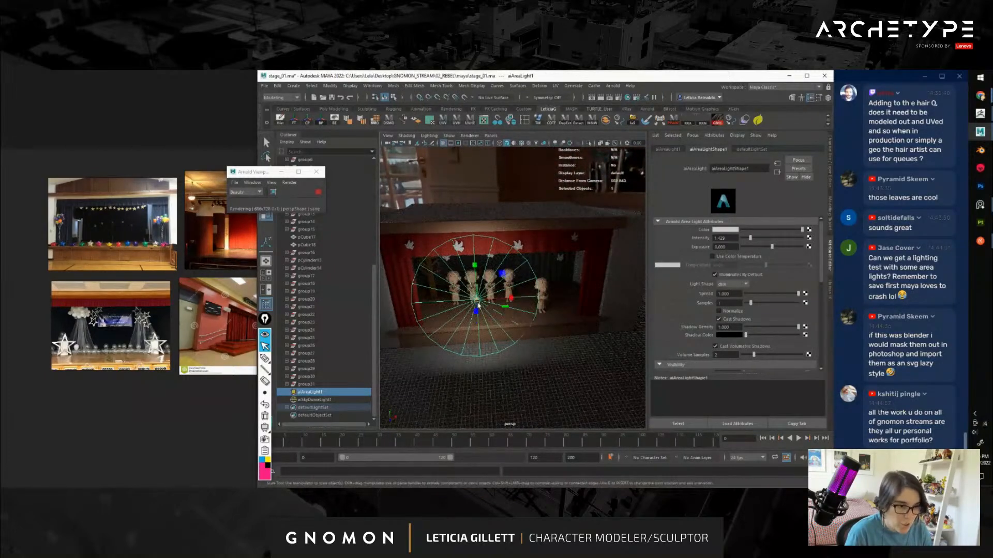
{"action": "left_click_drag", "start_coordinate": [477, 300], "coordinate": [464, 291]}
{"action": "left_click_drag", "start_coordinate": [547, 333], "coordinate": [478, 333], "text": "alt"}
Duplicate the area light and place the copy, slightly rotated, in front of the stage's right side
{"action": "key", "text": "ctrl+d"}
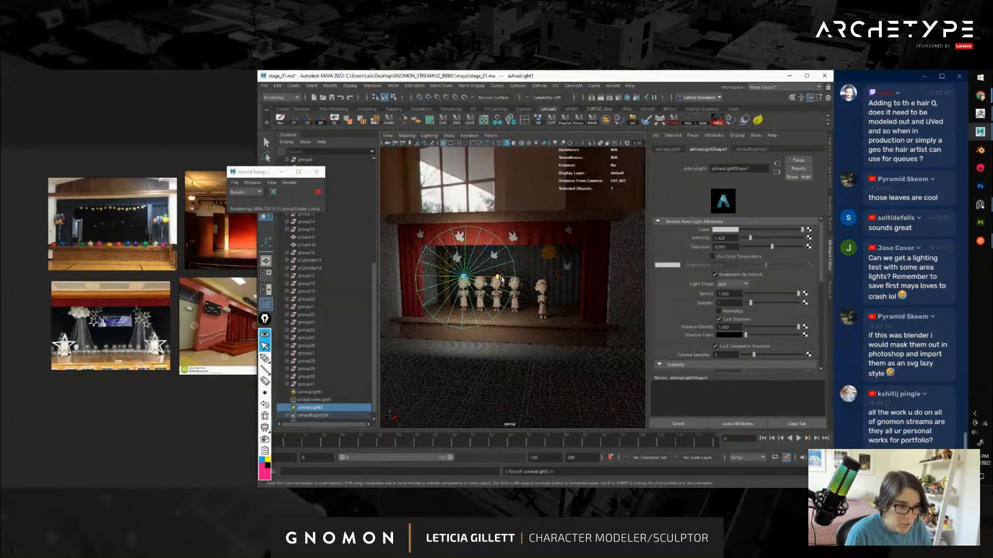
{"action": "key", "text": "ctrl+z"}
{"action": "key", "text": "w"}
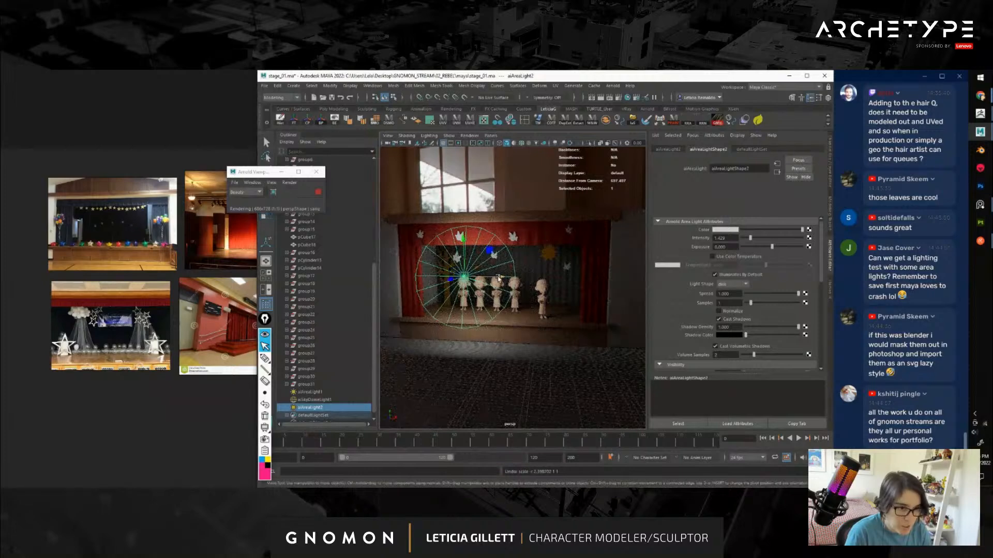
{"action": "left_click_drag", "start_coordinate": [498, 279], "coordinate": [568, 275]}
{"action": "key", "text": "e"}
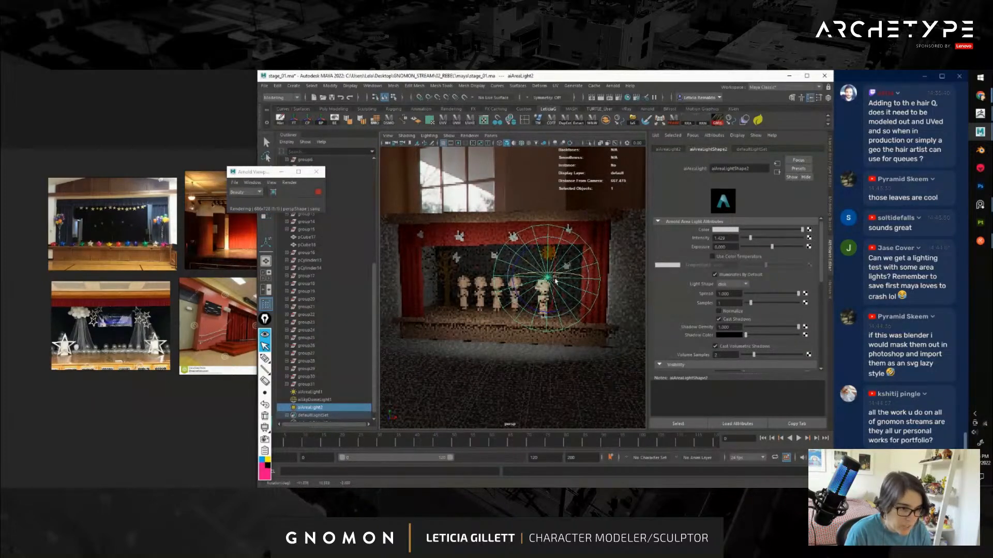
Scale the duplicated area light down and move it beside the right-hand curtain
{"action": "key", "text": "r"}
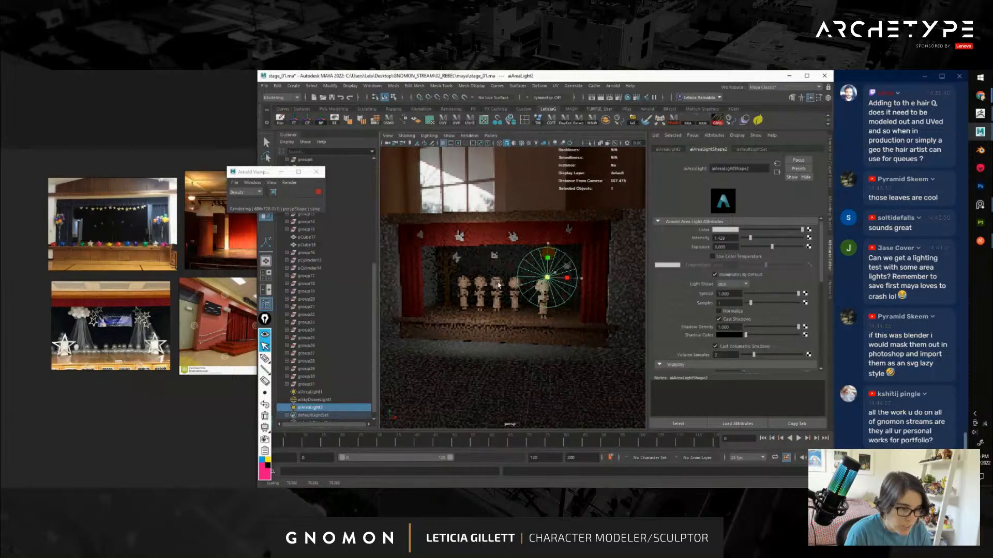
{"action": "left_click_drag", "start_coordinate": [498, 284], "coordinate": [503, 284]}
{"action": "key", "text": "w"}
{"action": "left_click_drag", "start_coordinate": [572, 278], "coordinate": [579, 304]}
{"action": "scroll", "coordinate": [579, 304], "scroll_direction": "up", "scroll_amount": 4}
{"action": "middle_click_drag", "start_coordinate": [579, 304], "coordinate": [546, 309], "text": "alt"}
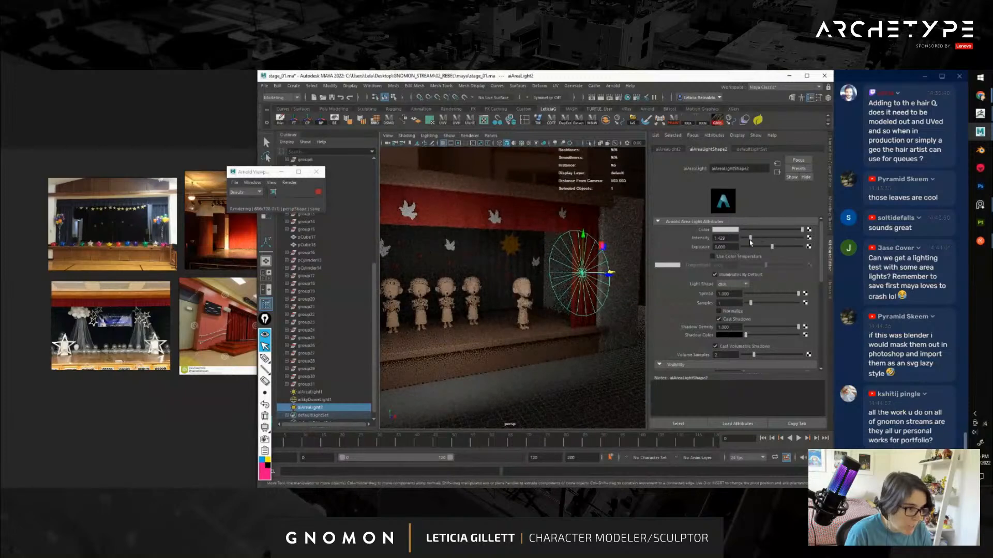
Raise the intensity of aiAreaLight2 to about 2.8 and tint its colour a pale warm yellow
{"action": "left_click_drag", "start_coordinate": [750, 239], "coordinate": [760, 238]}
{"action": "key", "text": "r"}
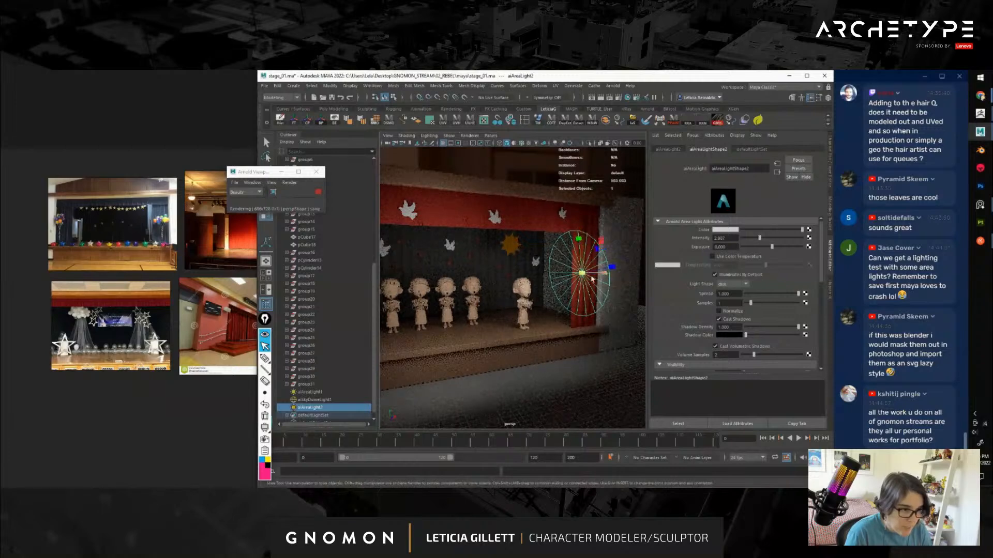
{"action": "left_click_drag", "start_coordinate": [582, 275], "coordinate": [554, 318]}
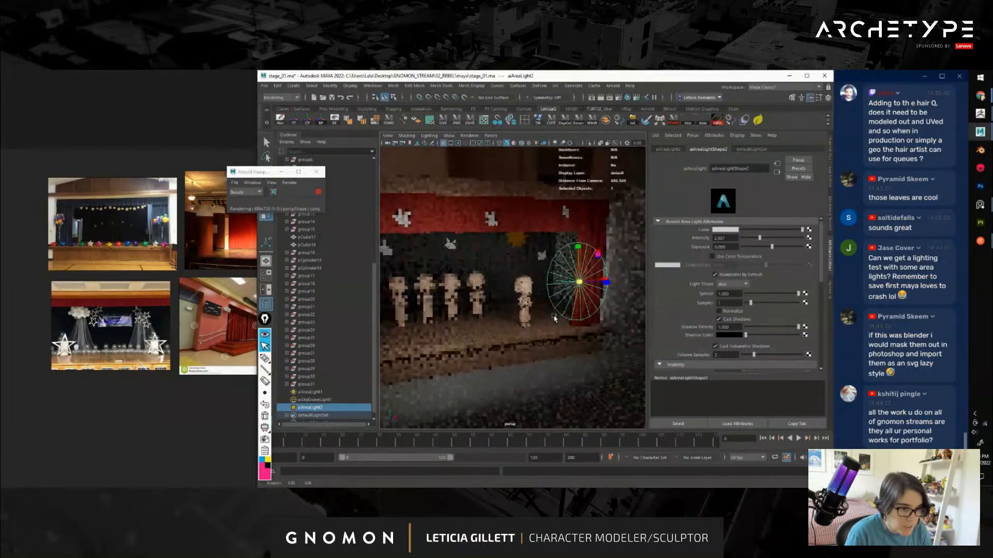
{"action": "left_click", "coordinate": [730, 231]}
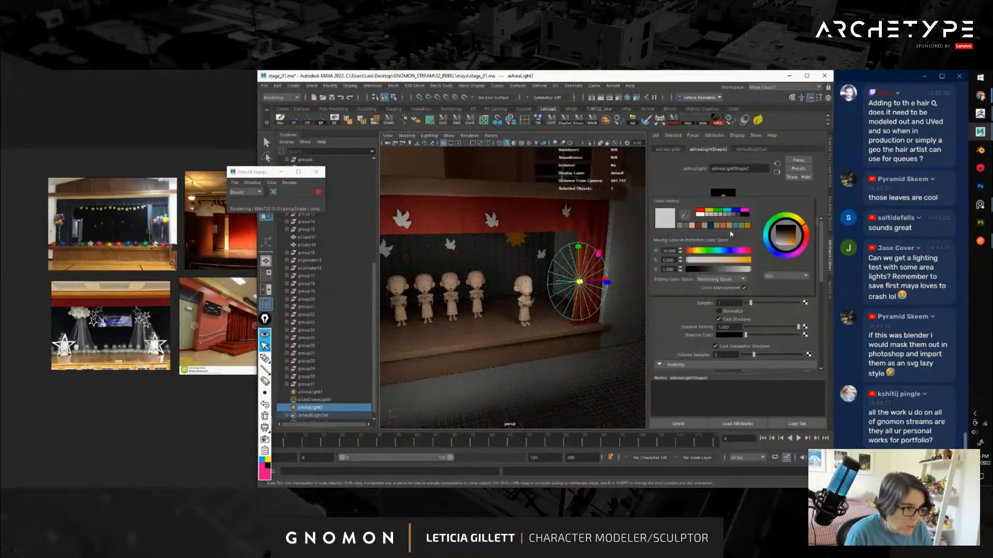
{"action": "left_click", "coordinate": [695, 251]}
{"action": "left_click", "coordinate": [725, 260]}
{"action": "left_click_drag", "start_coordinate": [723, 260], "coordinate": [712, 261]}
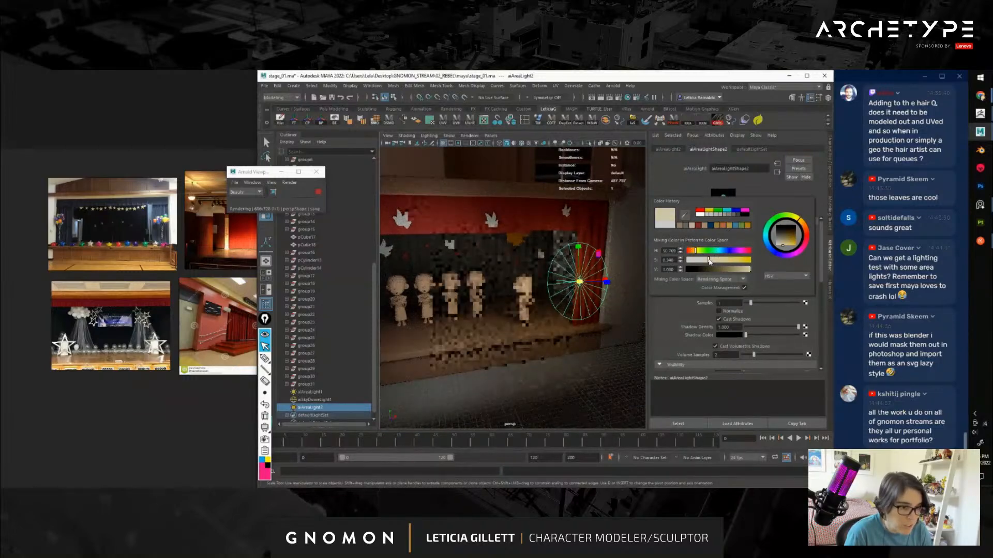
Change the base colour of the stage backdrop's Standard Surface material to a muted dark blue
{"action": "mouse_move", "coordinate": [557, 333]}
{"action": "left_mouse_down", "text": "alt"}
{"action": "mouse_move", "coordinate": [581, 330]}
{"action": "mouse_move", "coordinate": [558, 327]}
{"action": "left_mouse_up", "text": "alt"}
{"action": "right_click_drag", "start_coordinate": [559, 328], "coordinate": [526, 326], "text": "alt"}
{"action": "left_click_drag", "start_coordinate": [525, 326], "coordinate": [498, 326], "text": "alt"}
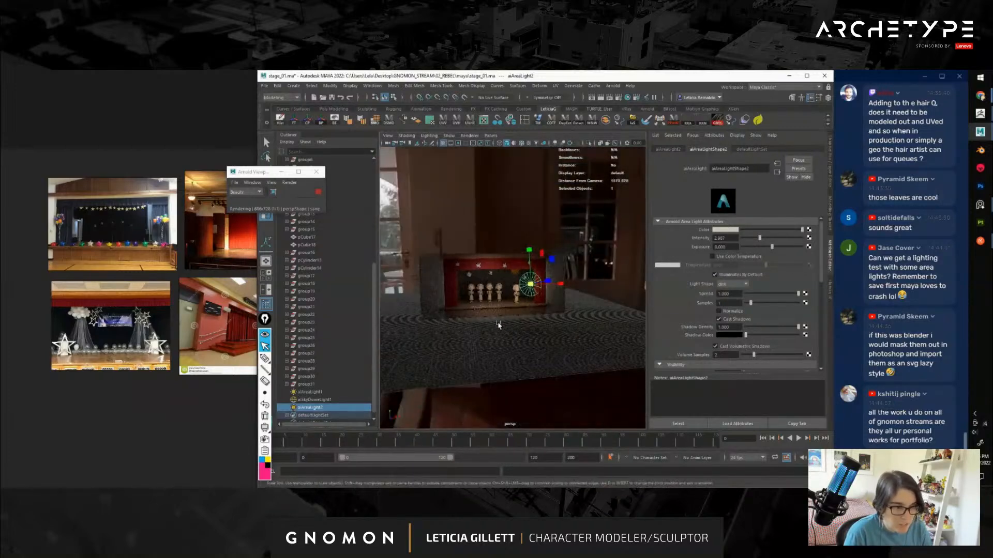
{"action": "right_click_drag", "start_coordinate": [499, 326], "coordinate": [530, 326], "text": "alt"}
{"action": "left_click_drag", "start_coordinate": [530, 327], "coordinate": [527, 280], "text": "alt"}
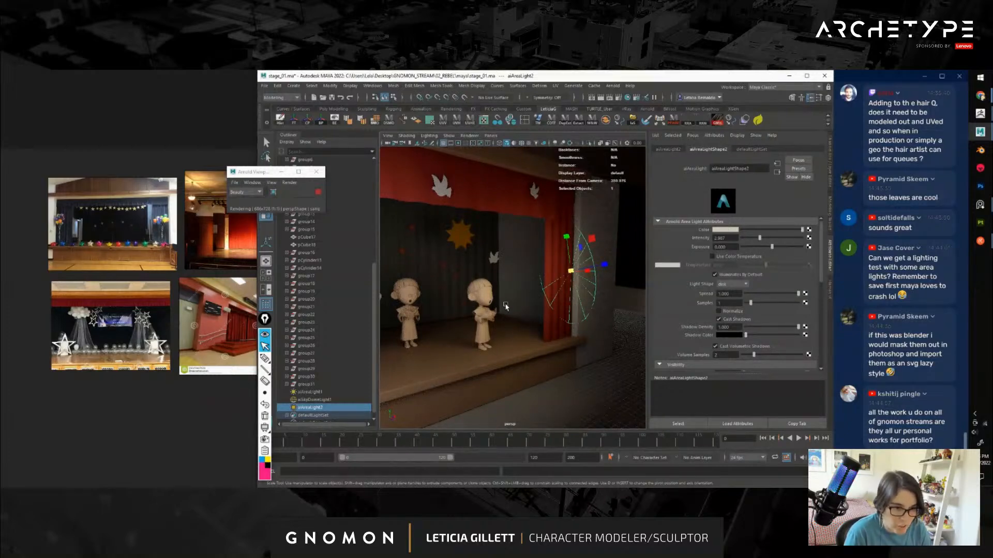
{"action": "left_click_drag", "start_coordinate": [477, 317], "coordinate": [579, 329], "text": "alt"}
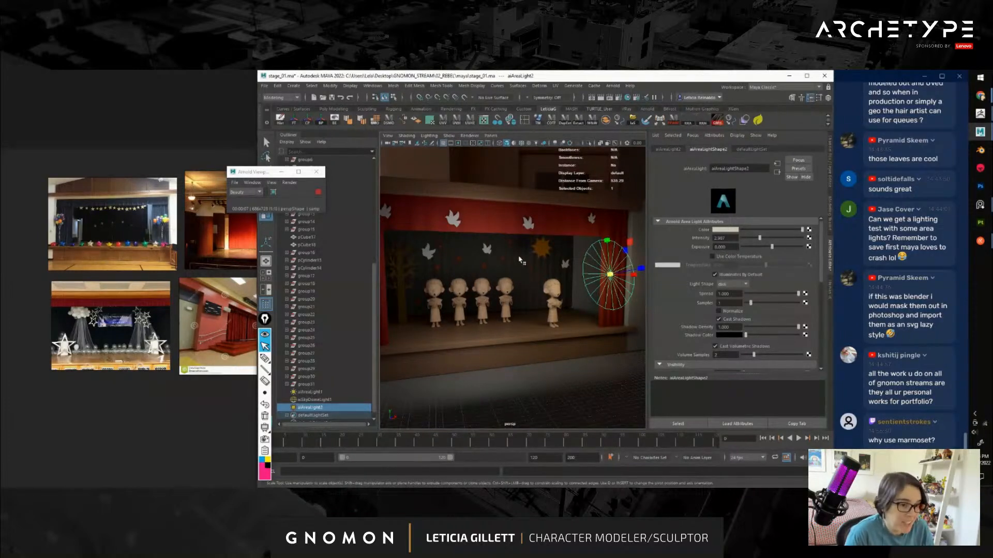
{"action": "right_click_drag", "start_coordinate": [519, 260], "coordinate": [517, 441]}
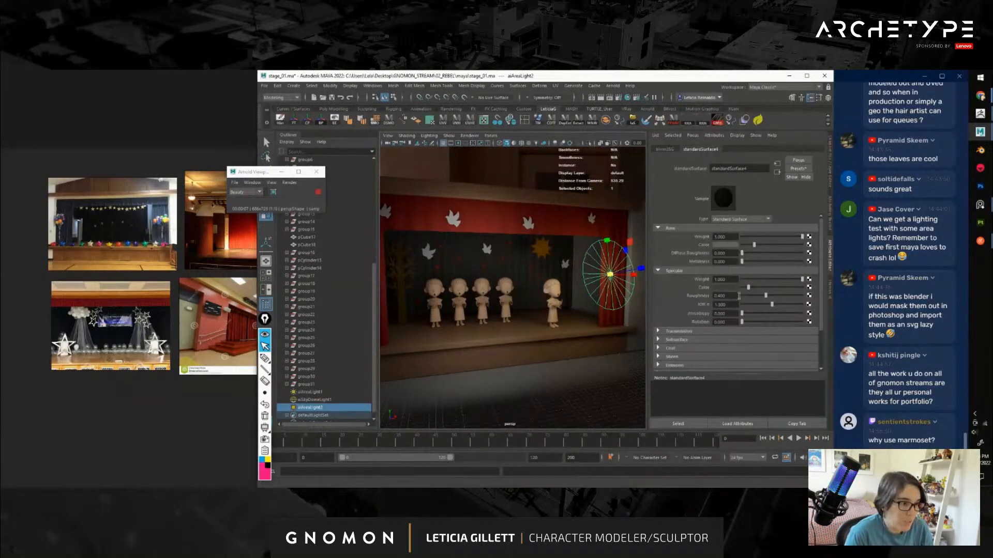
{"action": "left_click", "coordinate": [734, 245]}
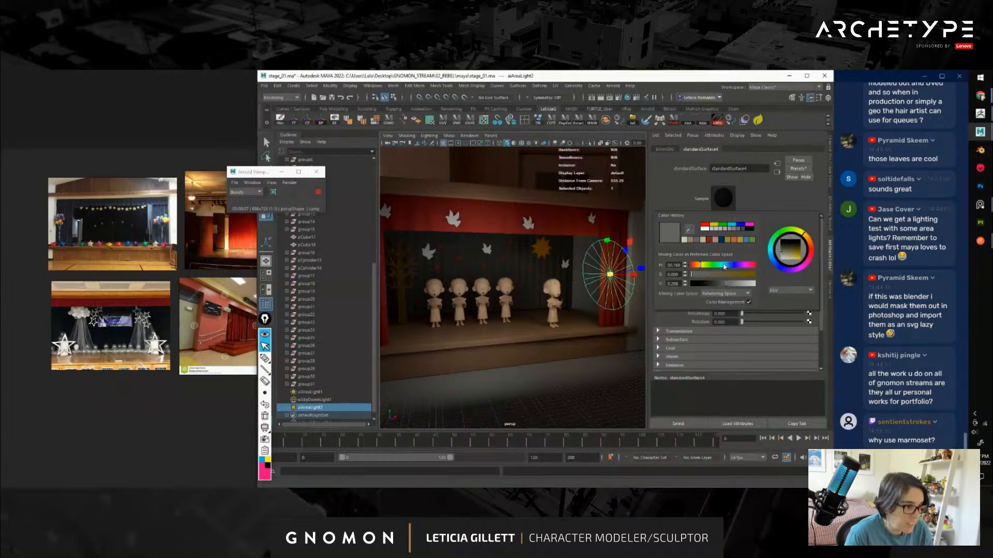
{"action": "left_click_drag", "start_coordinate": [725, 266], "coordinate": [730, 266]}
{"action": "left_click", "coordinate": [711, 274]}
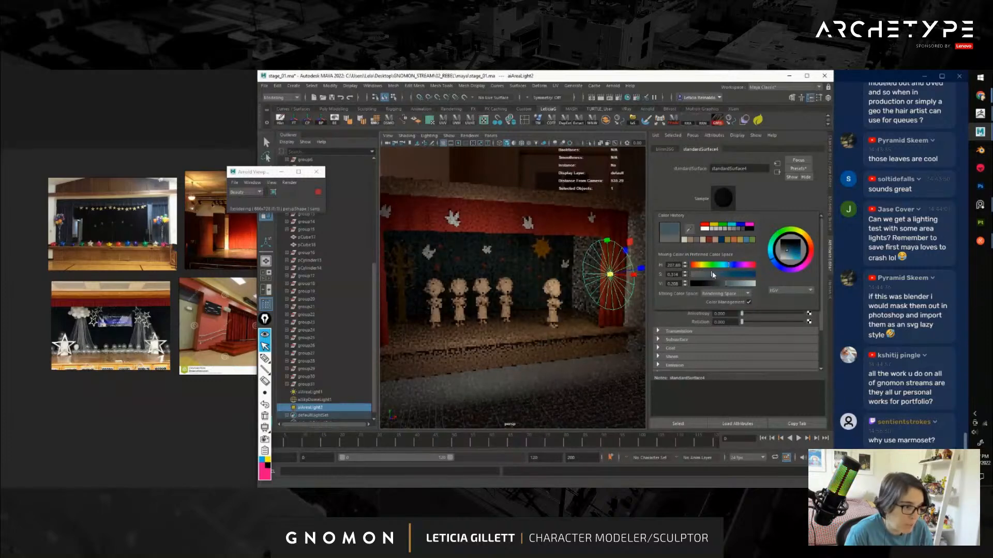
{"action": "left_click", "coordinate": [732, 284]}
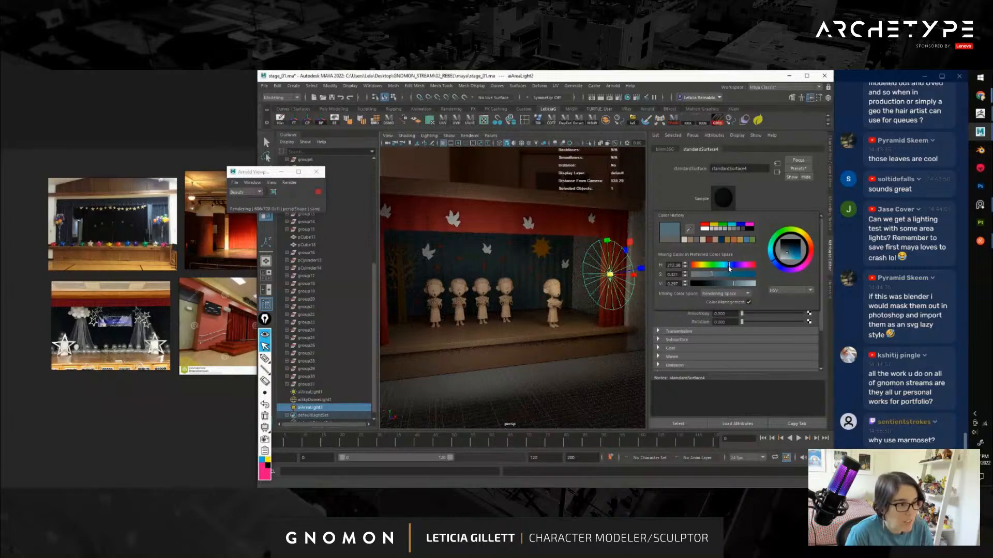
{"action": "left_click_drag", "start_coordinate": [729, 268], "coordinate": [730, 268]}
{"action": "left_click", "coordinate": [718, 275]}
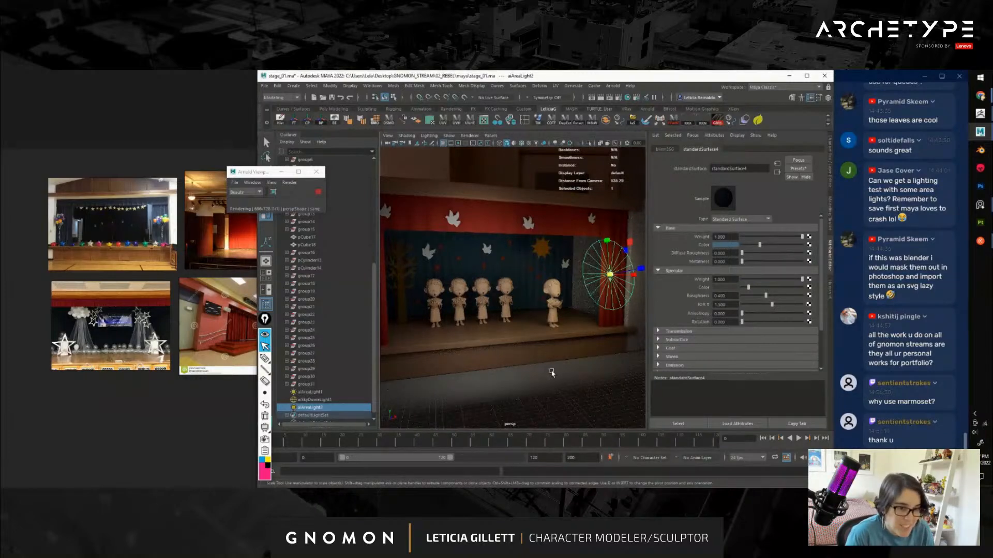
Raise the intensity of aiAreaLight2 further, to about 5, while facing the stage frontally
{"action": "left_click_drag", "start_coordinate": [551, 373], "coordinate": [573, 359], "text": "alt"}
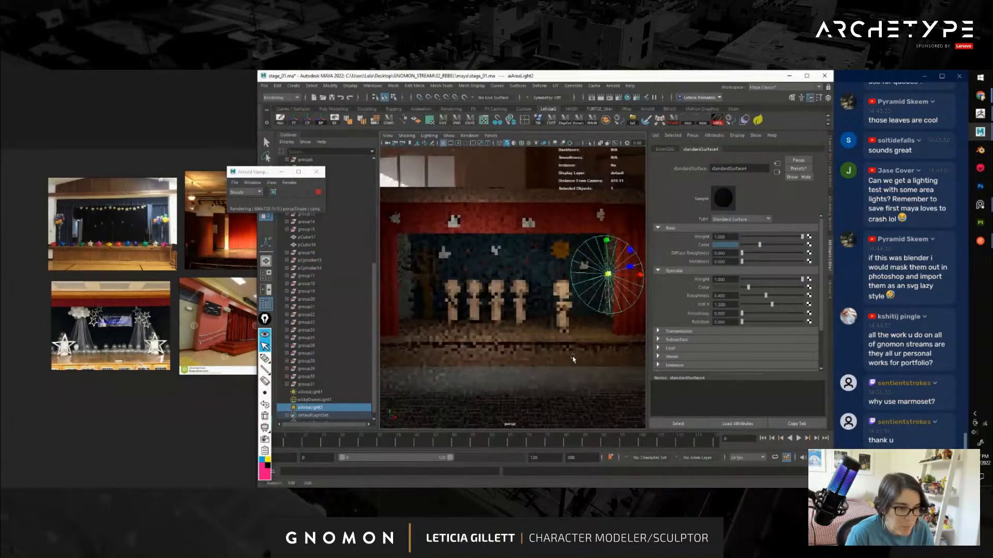
{"action": "key", "text": "ctrl+a"}
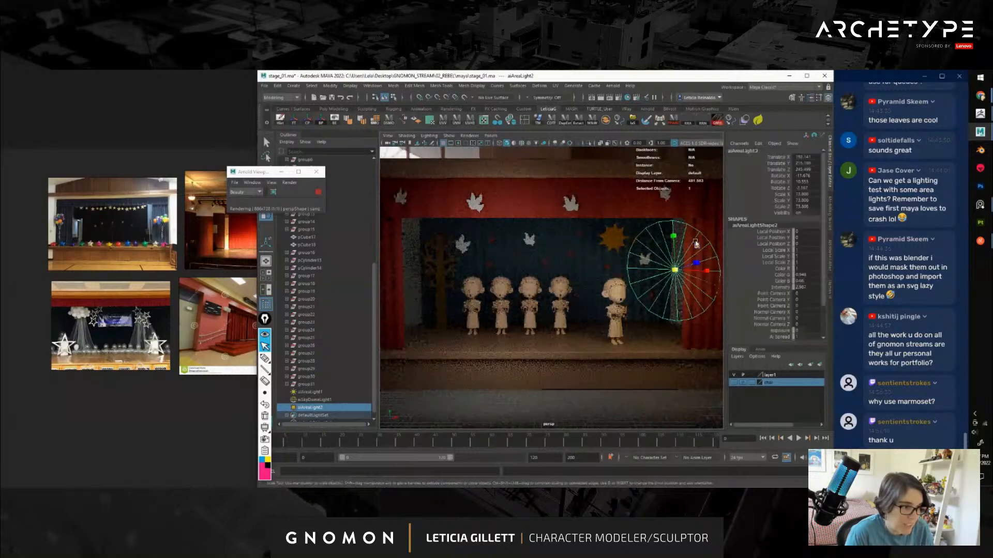
{"action": "key", "text": "ctrl+a"}
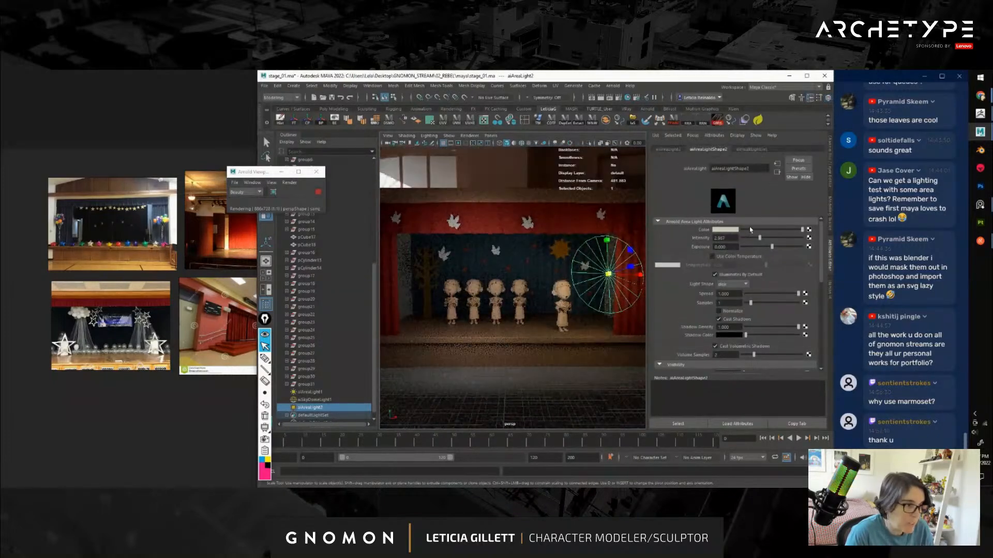
{"action": "mouse_move", "coordinate": [759, 238]}
{"action": "left_mouse_down"}
{"action": "mouse_move", "coordinate": [785, 238]}
{"action": "mouse_move", "coordinate": [775, 240]}
{"action": "left_mouse_up"}
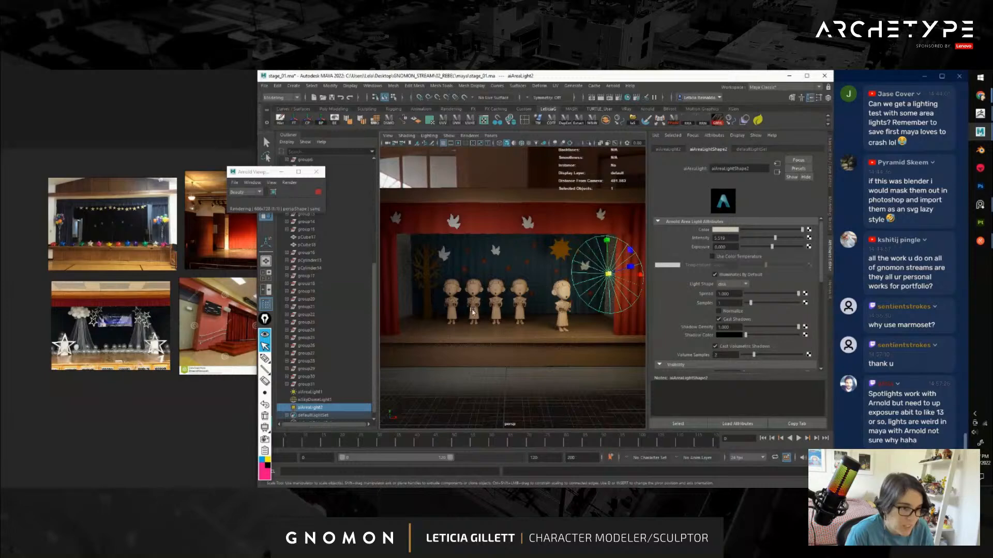
Look through the shotCAM camera and move it closer to the row of characters on the stage
{"action": "left_click", "coordinate": [491, 135]}
{"action": "mouse_move", "coordinate": [509, 145]}
{"action": "left_click", "coordinate": [588, 153]}
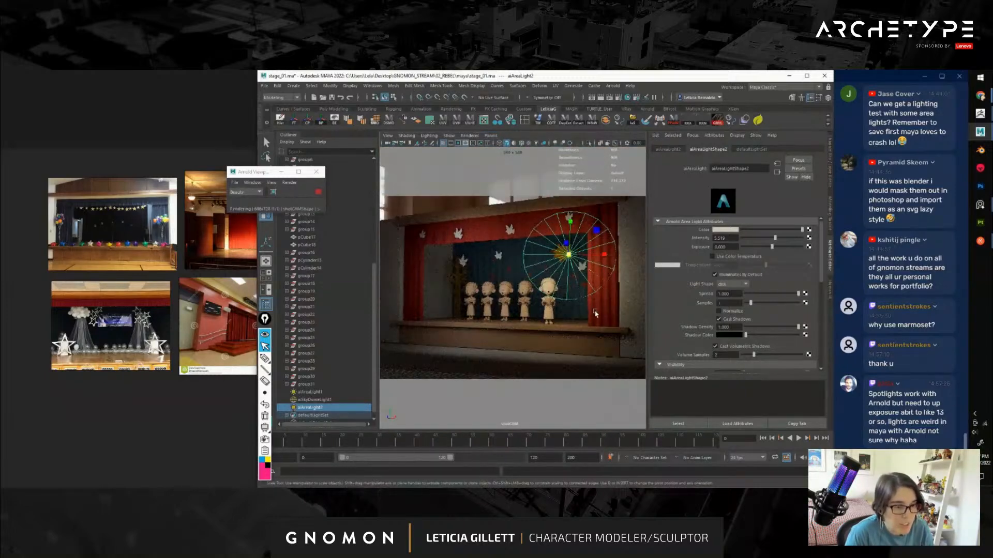
{"action": "left_click", "coordinate": [516, 224]}
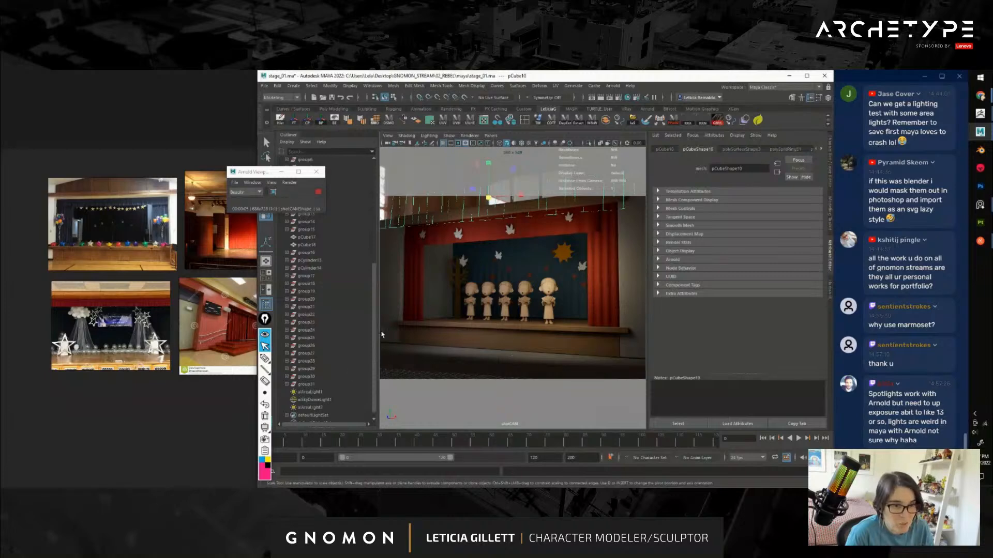
{"action": "right_click_drag", "start_coordinate": [494, 265], "coordinate": [504, 305], "text": "alt"}
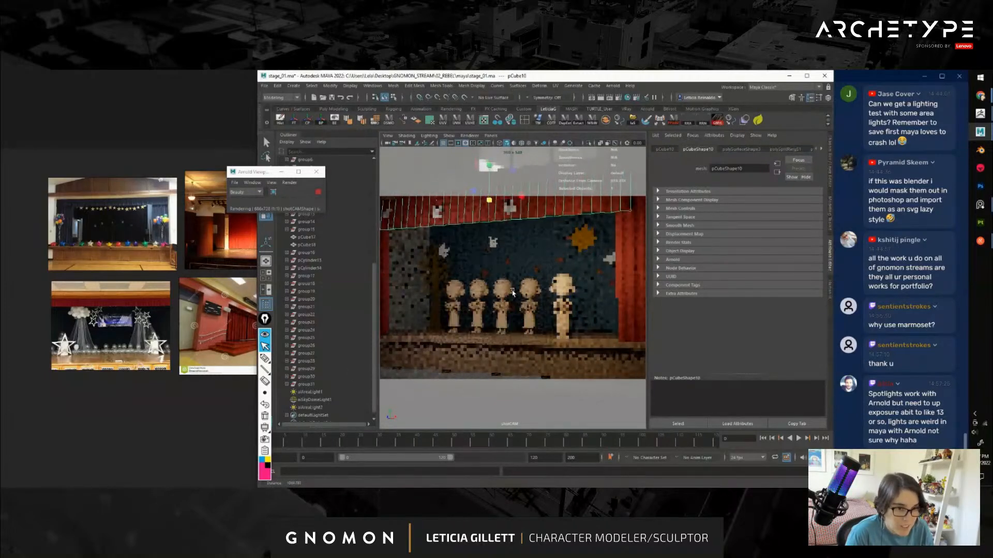
{"action": "middle_click_drag", "start_coordinate": [498, 313], "coordinate": [501, 313], "text": "alt"}
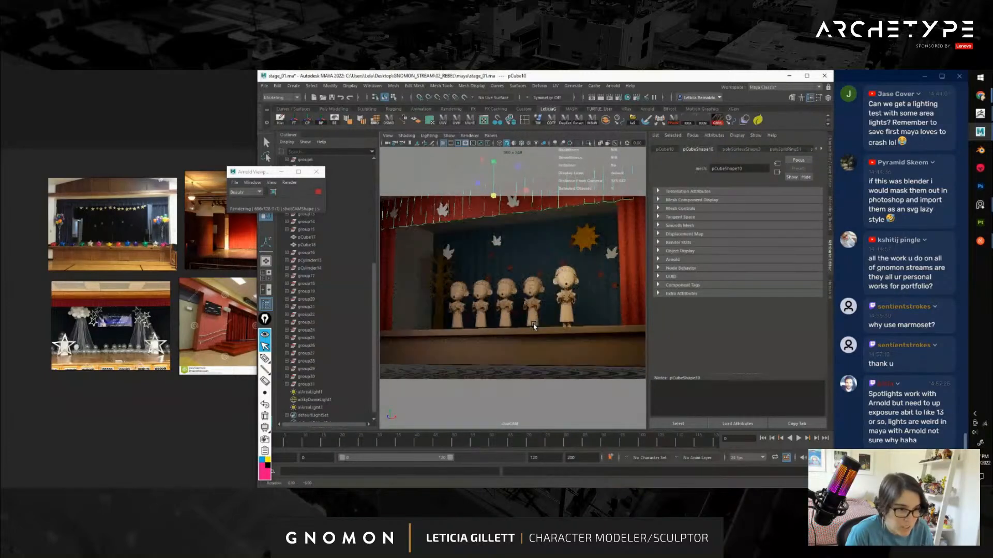
Fine-tune the shot camera's framing of the characters and backdrop, and save the scene
{"action": "left_click_drag", "start_coordinate": [535, 325], "coordinate": [534, 330], "text": "alt"}
{"action": "key", "text": "r"}
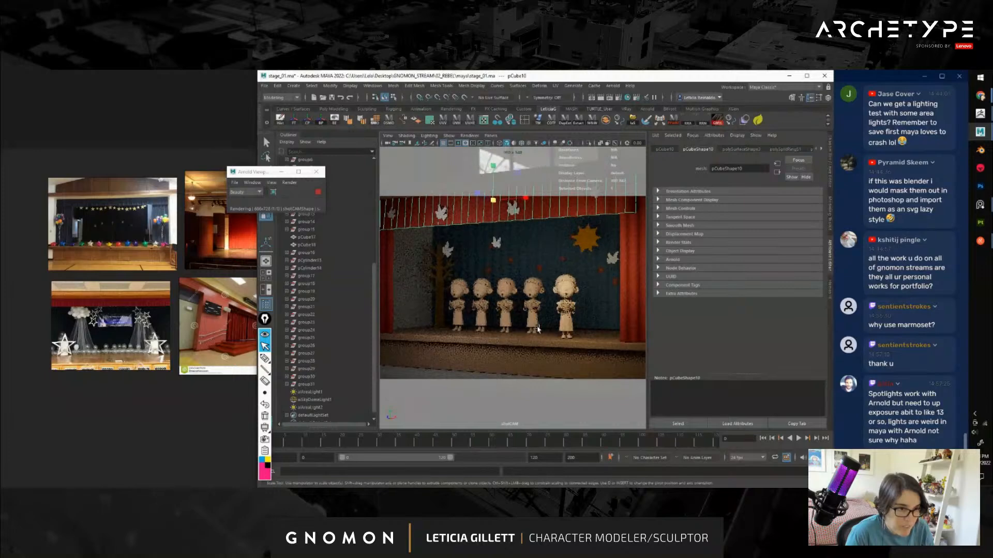
{"action": "left_click", "coordinate": [525, 171]}
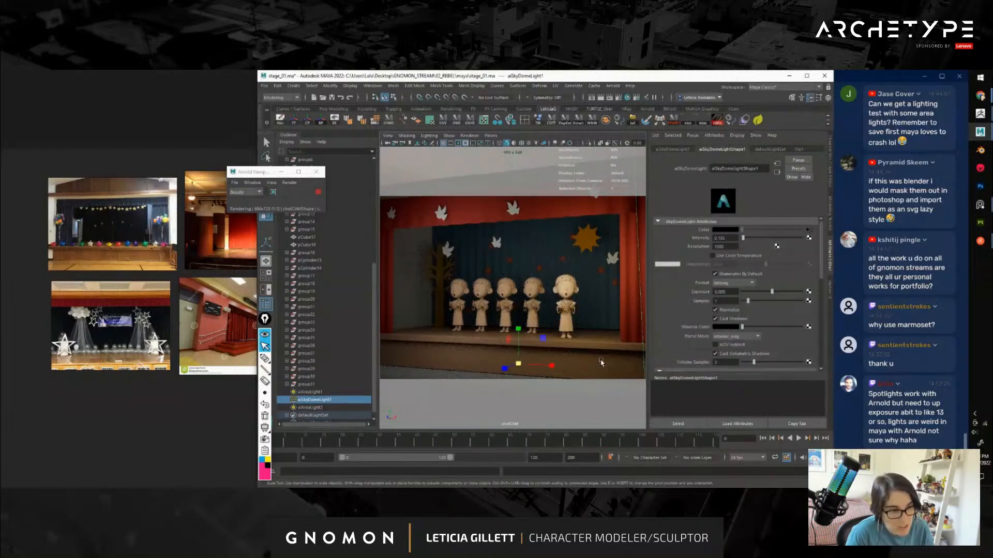
{"action": "middle_click_drag", "start_coordinate": [586, 354], "coordinate": [581, 353], "text": "alt"}
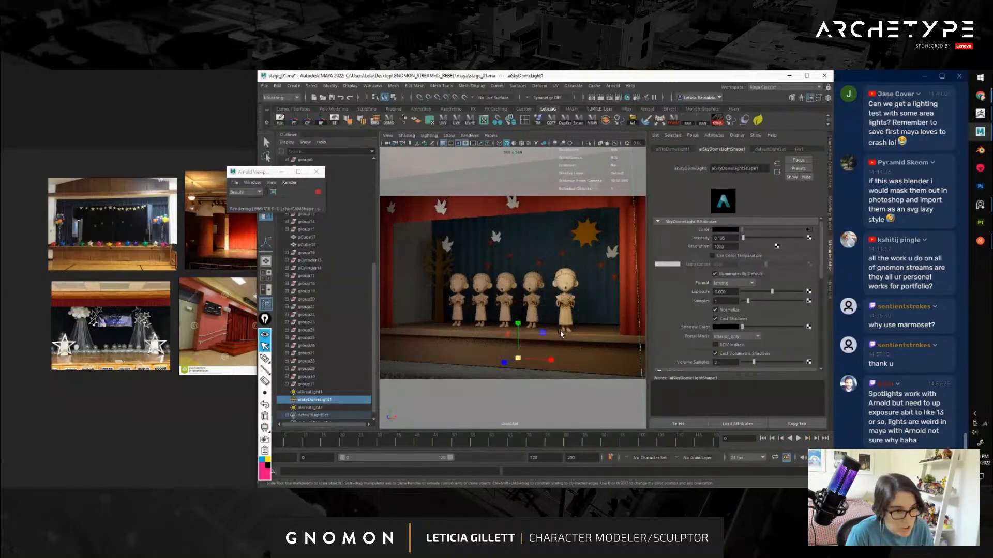
{"action": "middle_click_drag", "start_coordinate": [548, 330], "coordinate": [550, 335], "text": "alt"}
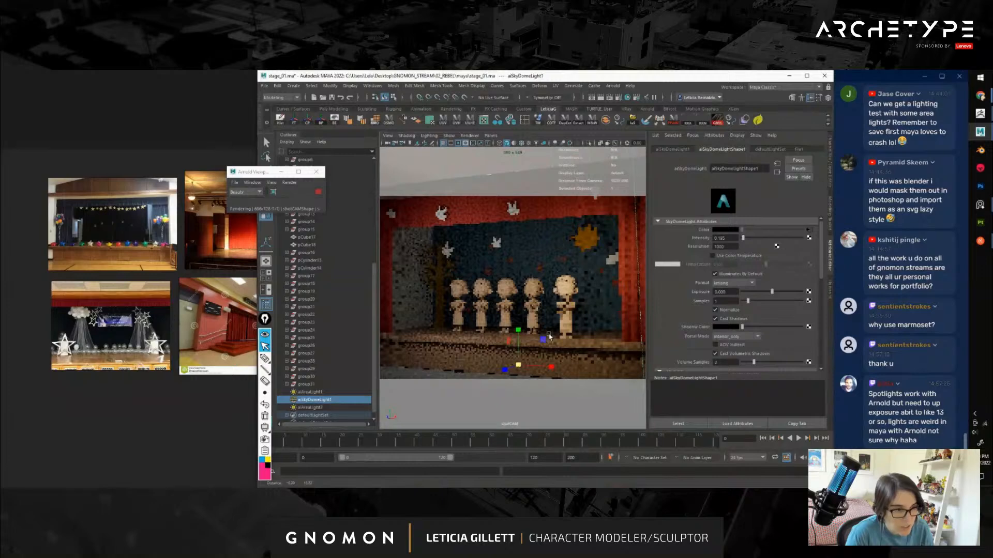
{"action": "left_click_drag", "start_coordinate": [567, 340], "coordinate": [582, 341], "text": "alt"}
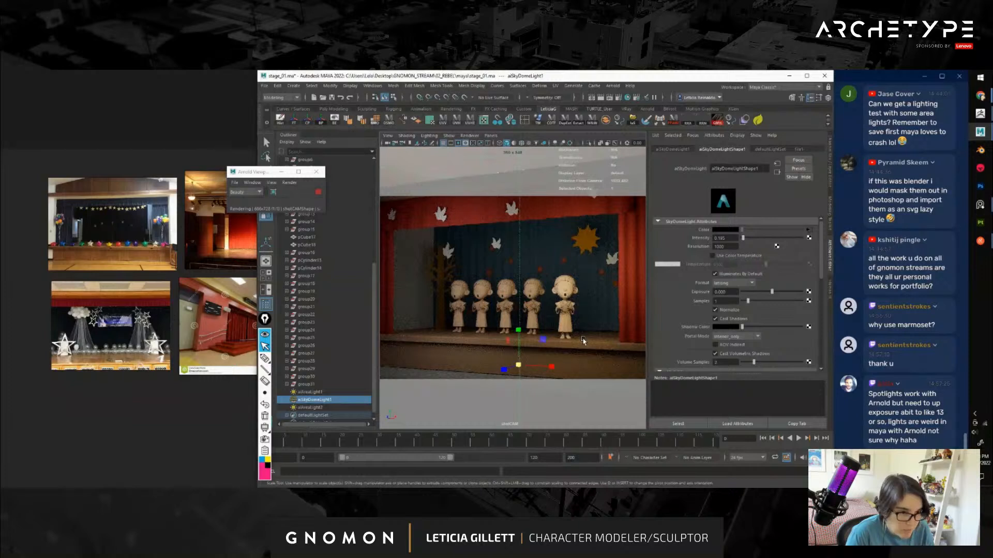
{"action": "key", "text": "ctrl+s"}
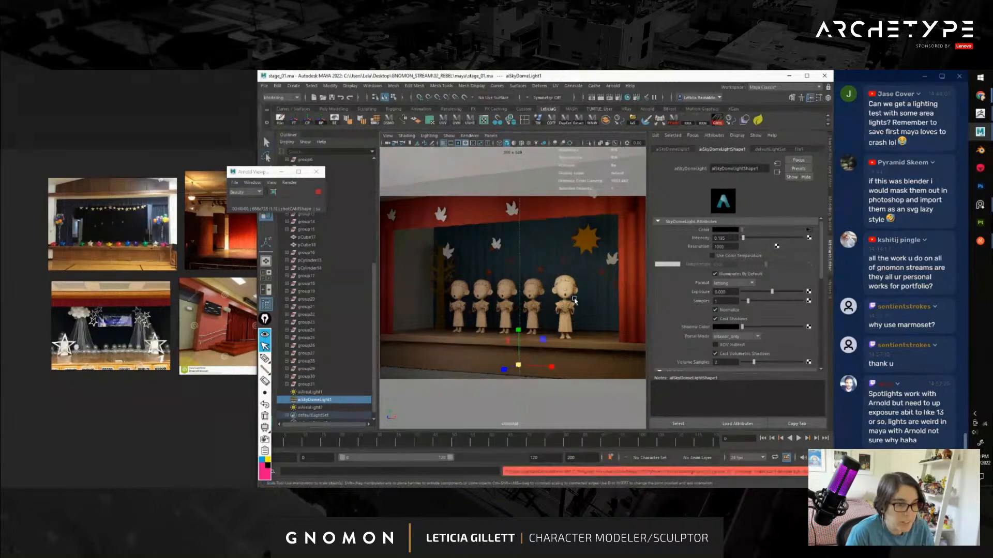
Return to the perspective view and hide both area lights, aiAreaLight1 and aiAreaLight2
{"action": "key", "text": "space"}
{"action": "left_click_drag", "start_coordinate": [558, 303], "coordinate": [517, 347]}
{"action": "scroll", "coordinate": [569, 310], "scroll_direction": "down", "scroll_amount": 6}
{"action": "scroll", "coordinate": [588, 322], "scroll_direction": "up", "scroll_amount": 5}
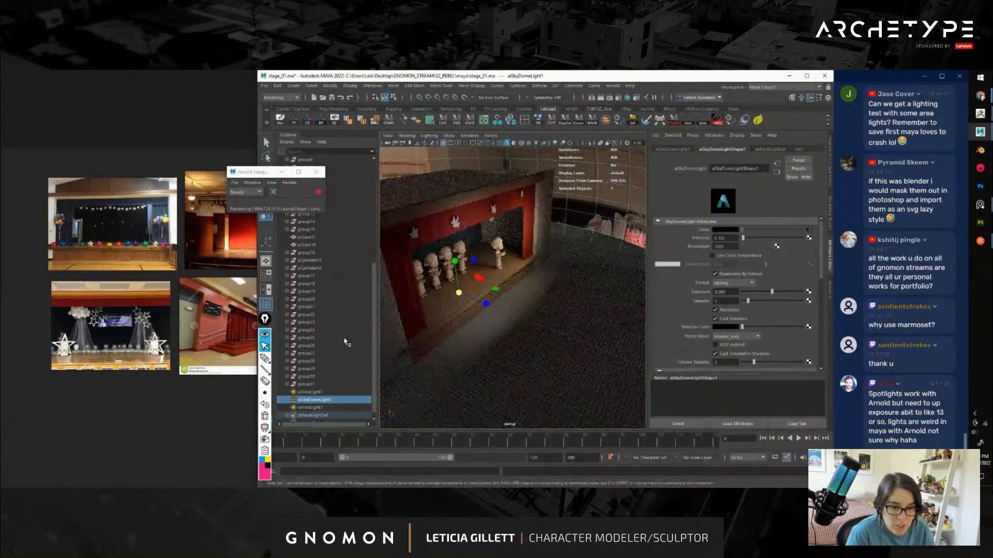
{"action": "scroll", "coordinate": [326, 389], "scroll_direction": "down", "scroll_amount": 1}
{"action": "left_click", "coordinate": [315, 400]}
{"action": "left_click", "coordinate": [318, 385], "text": "ctrl"}
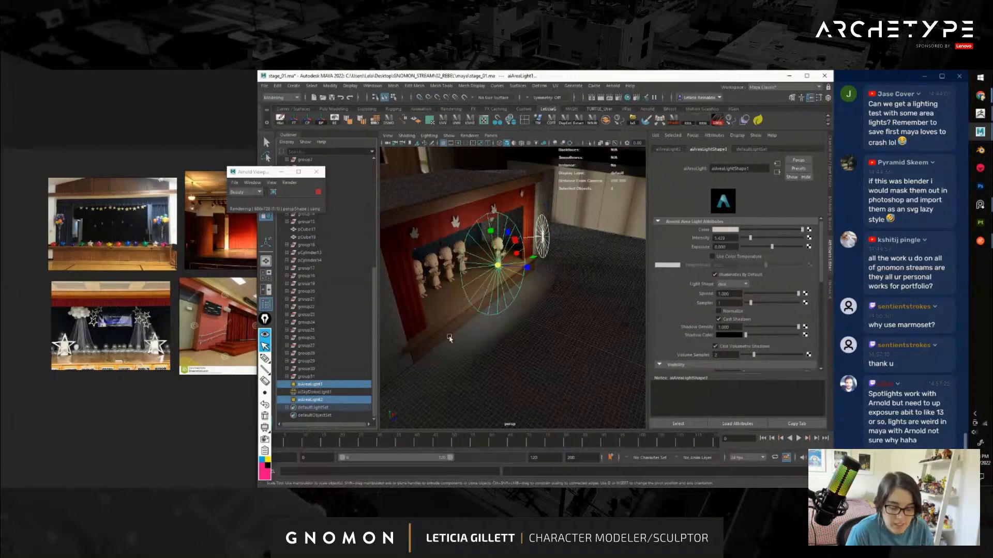
{"action": "key", "text": "ctrl+g"}
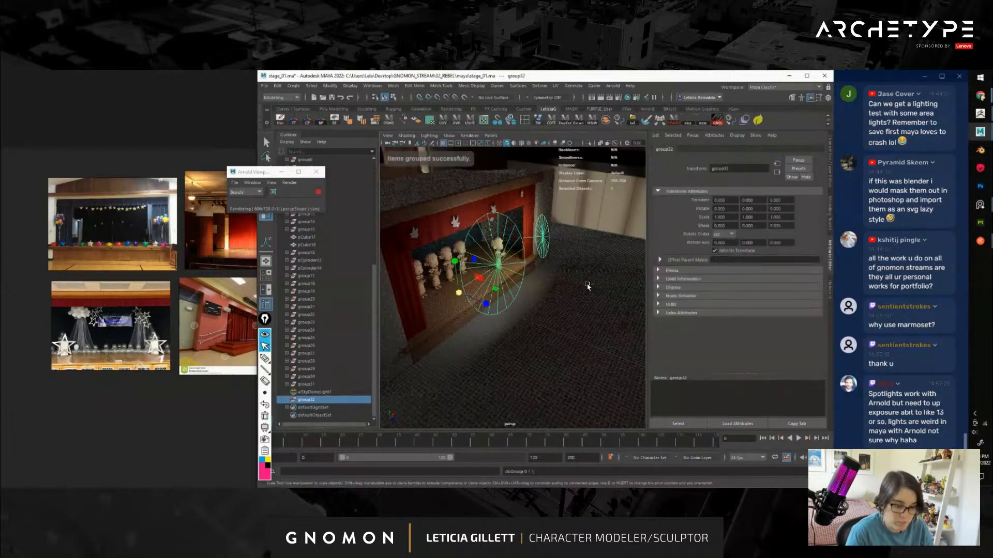
{"action": "key", "text": "ctrl+h"}
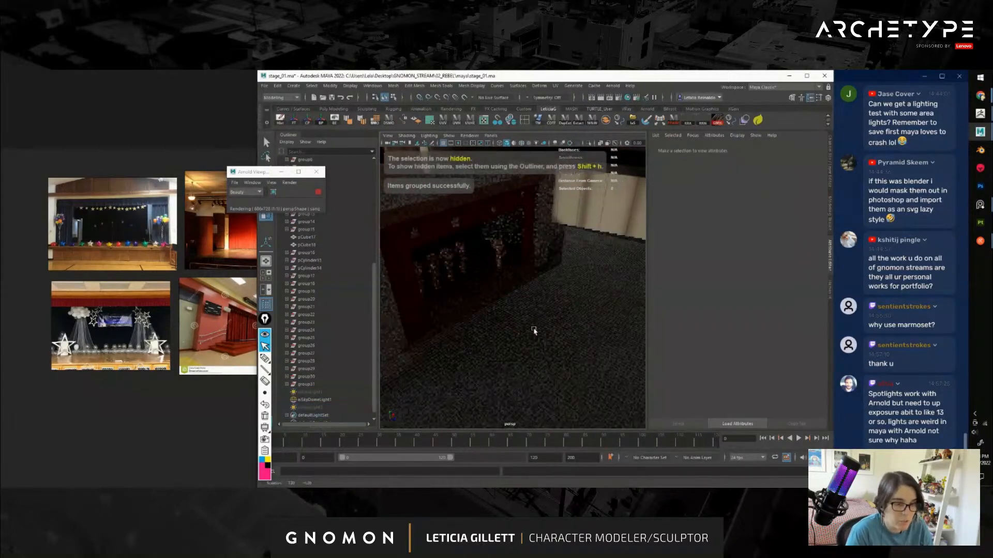
Create a Maya spot light and place it in front of the stage, aimed at the row of characters
{"action": "key", "text": "space"}
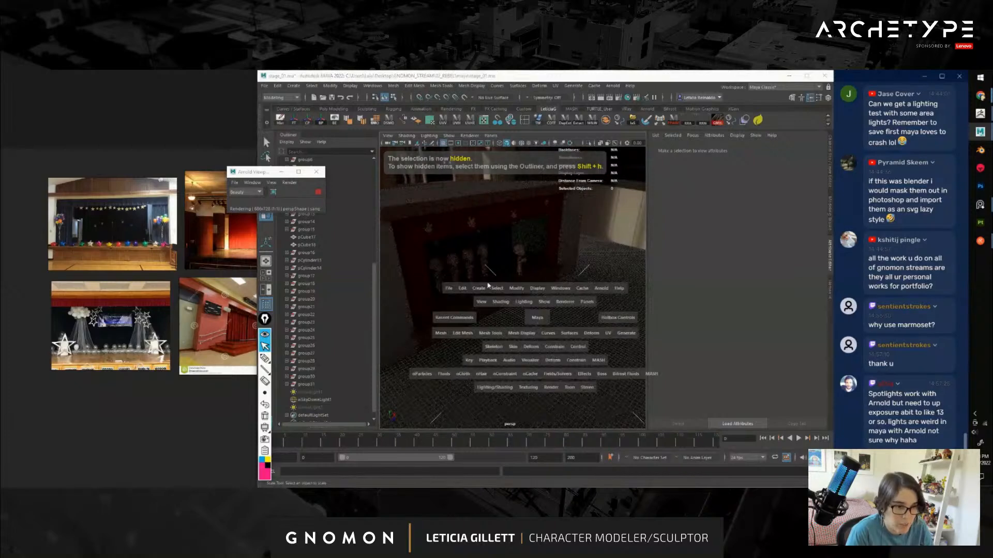
{"action": "left_click", "coordinate": [478, 289]}
{"action": "mouse_move", "coordinate": [517, 333]}
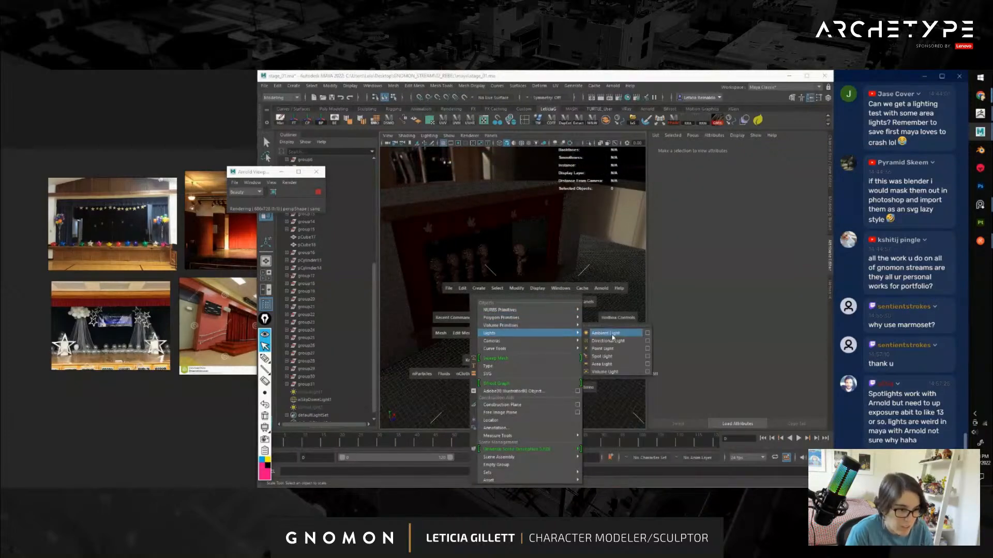
{"action": "left_click", "coordinate": [610, 356]}
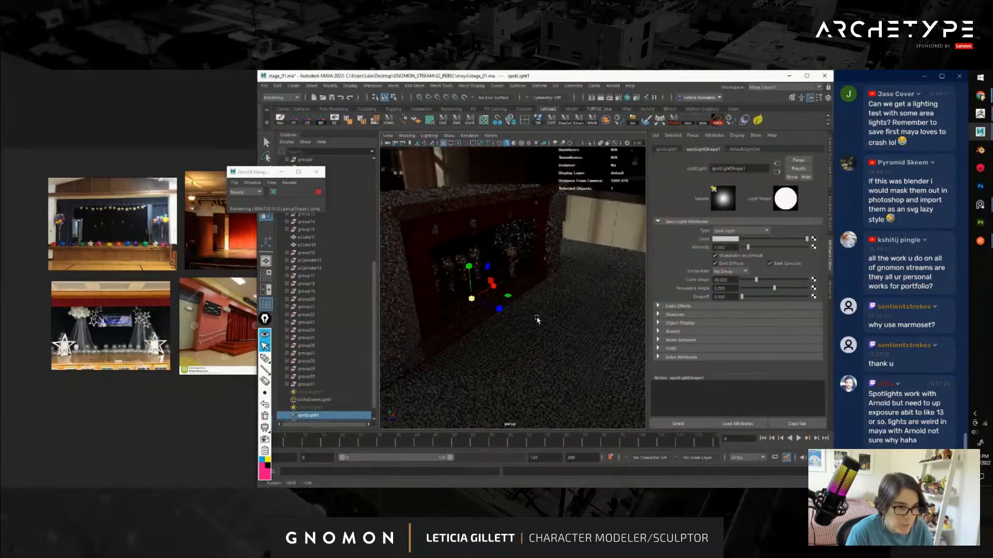
{"action": "left_click_drag", "start_coordinate": [495, 314], "coordinate": [790, 331]}
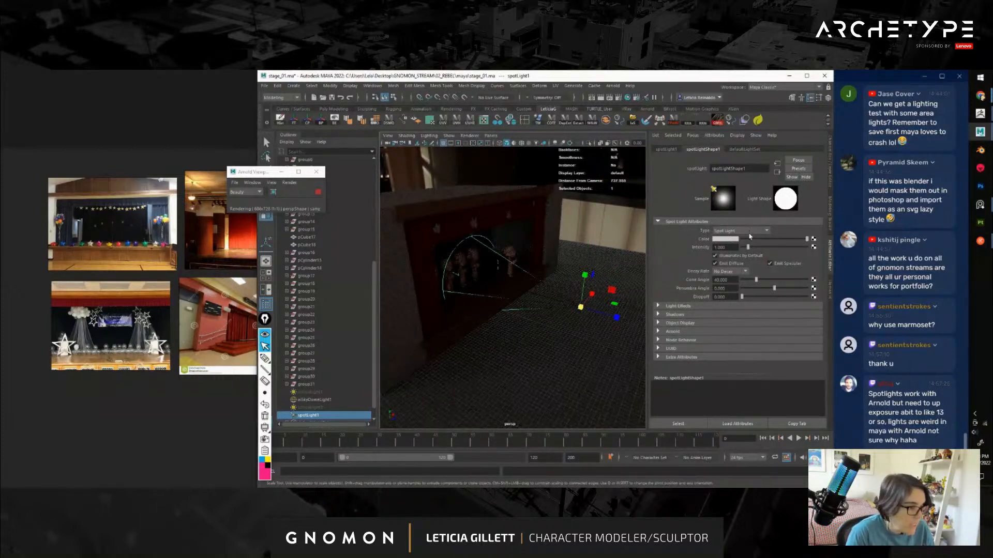
Enable colour temperature in the spot light's Arnold attributes and test its exposure at 5 and at 500
{"action": "left_click", "coordinate": [659, 331]}
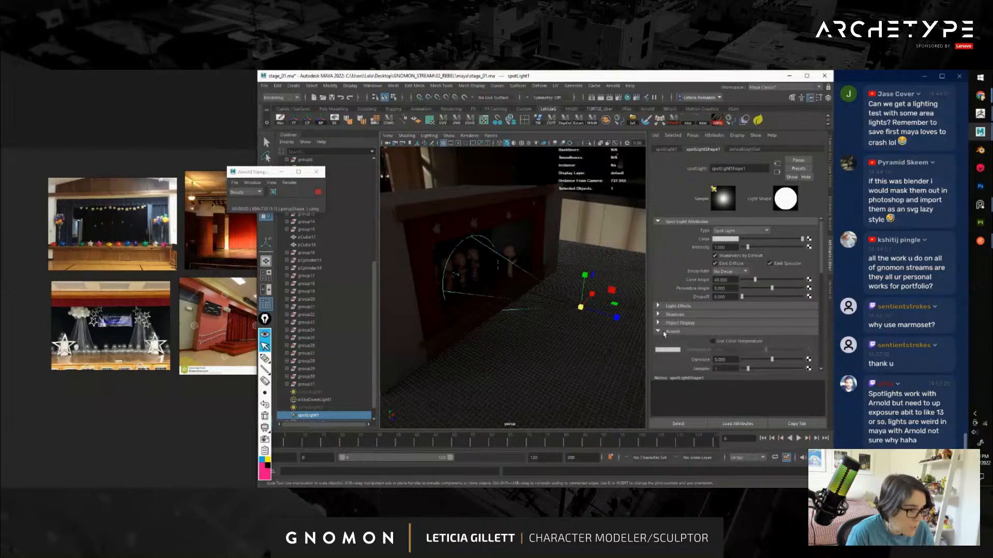
{"action": "scroll", "coordinate": [664, 333], "scroll_direction": "down", "scroll_amount": 2}
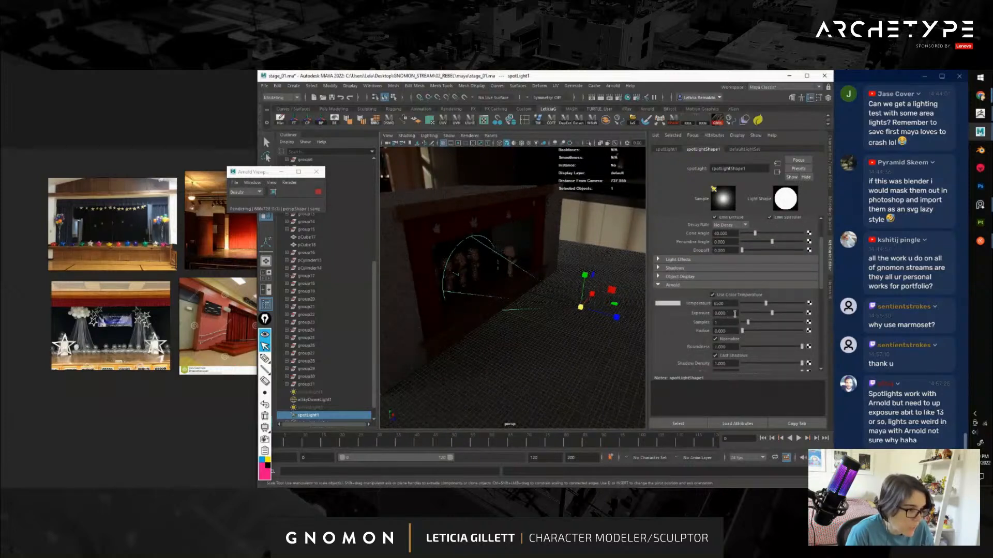
{"action": "double_click", "coordinate": [735, 314]}
{"action": "type", "text": "5"}
{"action": "key", "text": "Return"}
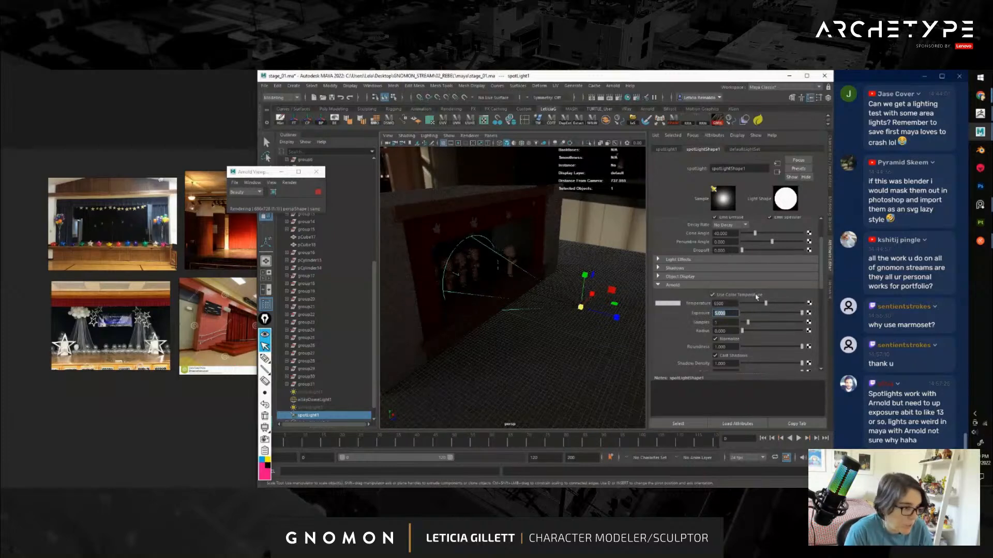
{"action": "type", "text": "5"}
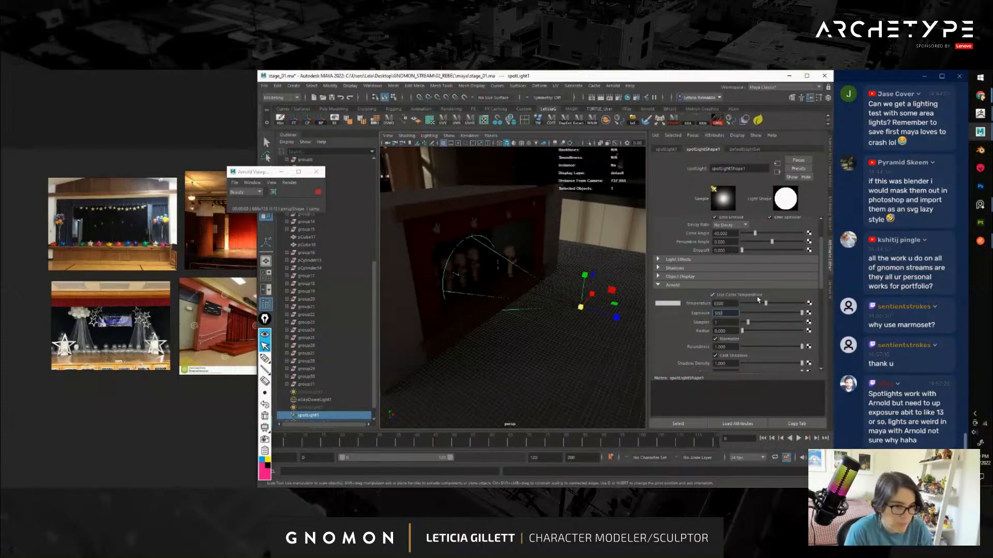
{"action": "key", "text": "Return"}
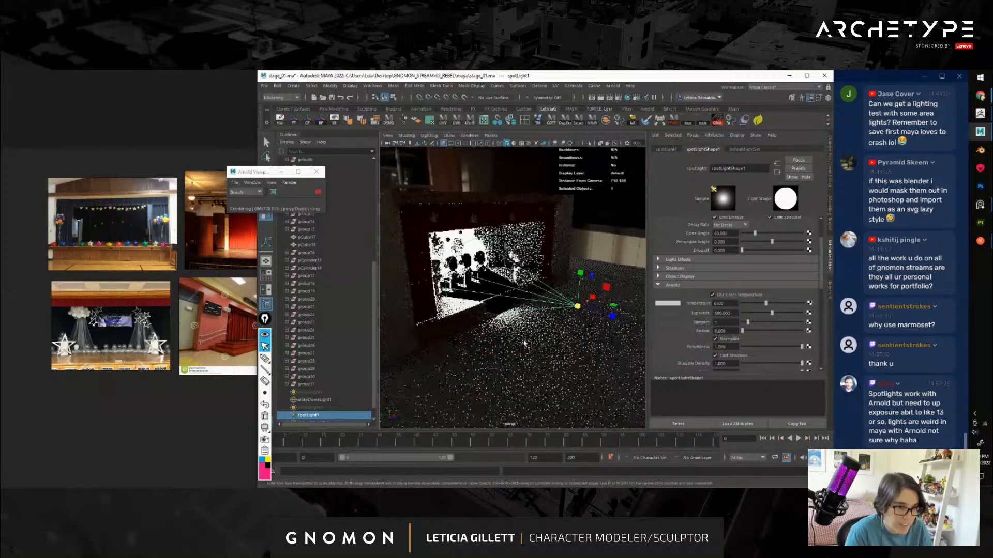
Raise the spot light and move it closer to the stage opening, facing the characters
{"action": "key", "text": "w"}
{"action": "left_click_drag", "start_coordinate": [578, 277], "coordinate": [520, 228]}
{"action": "key", "text": "e"}
{"action": "key", "text": "w"}
{"action": "left_click_drag", "start_coordinate": [554, 257], "coordinate": [574, 254]}
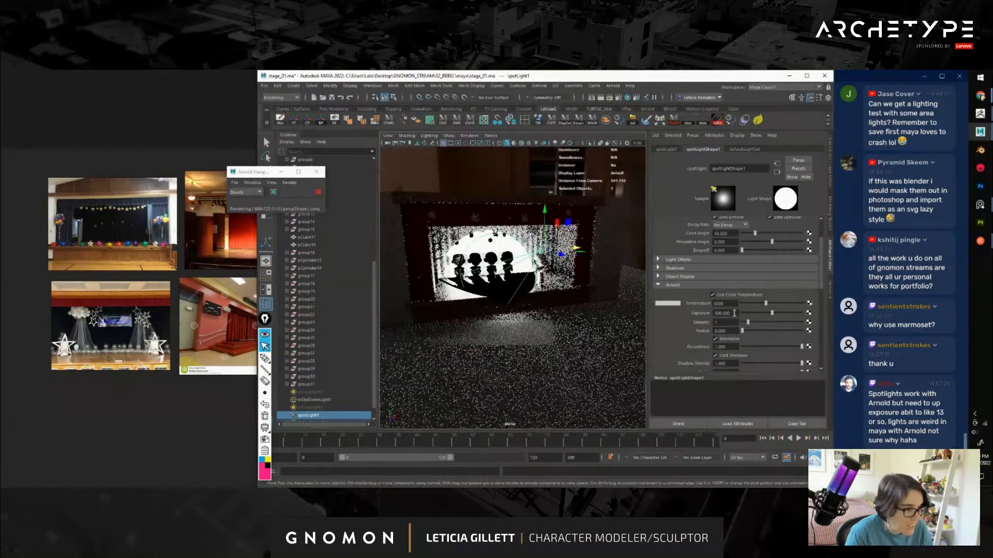
Lower the spot light's Arnold exposure, trying values such as 25 and 15, and settle on 17
{"action": "double_click", "coordinate": [734, 312]}
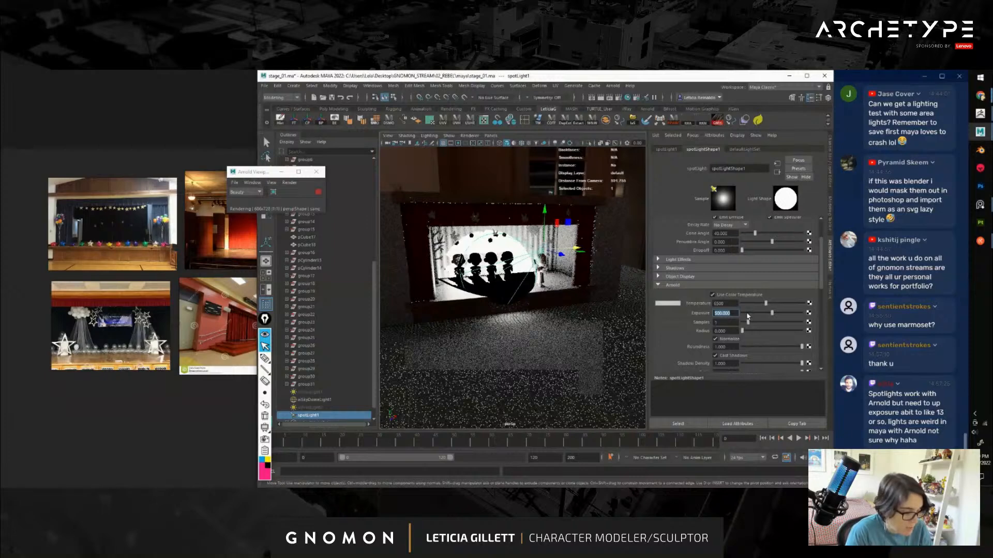
{"action": "type", "text": "50"}
{"action": "key", "text": "Return"}
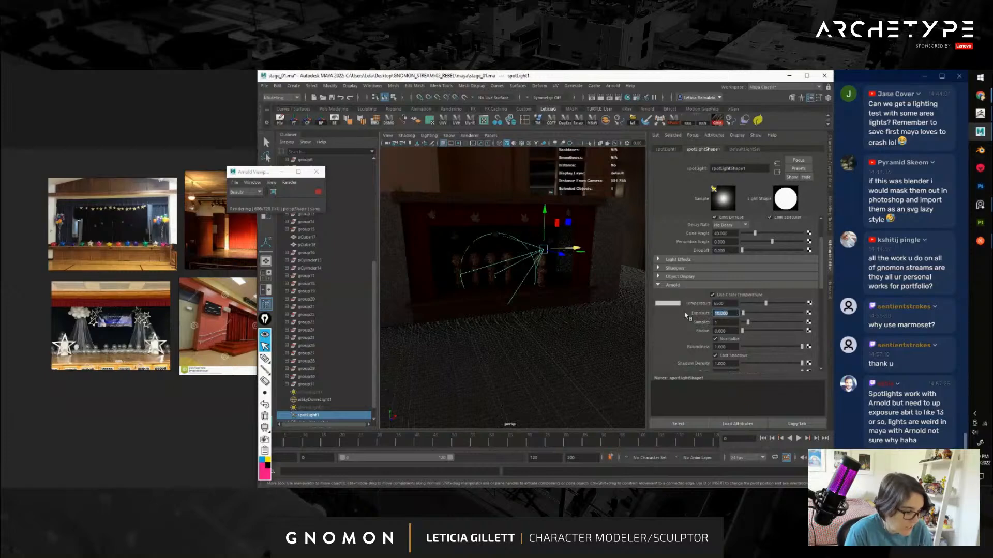
{"action": "type", "text": "25"}
{"action": "key", "text": "Return"}
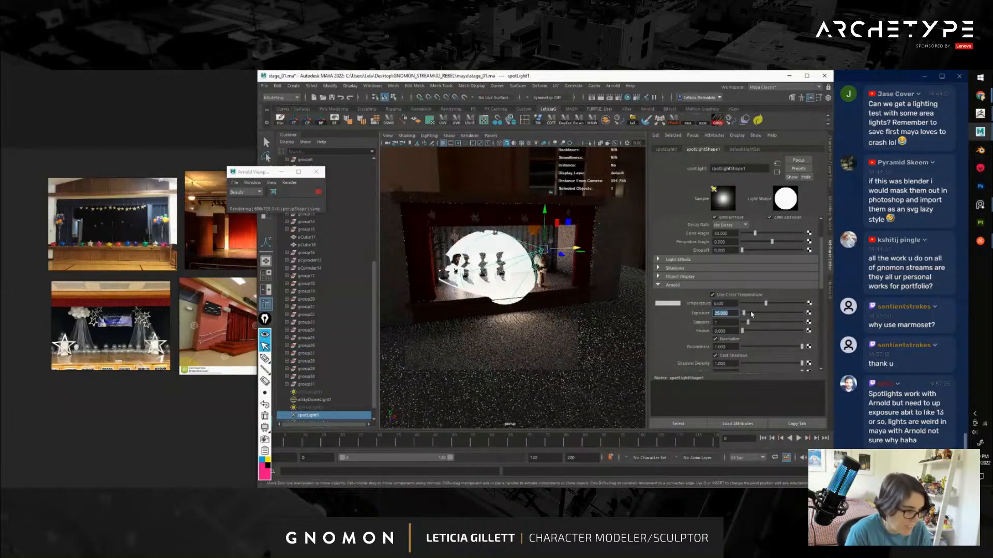
{"action": "type", "text": "15"}
{"action": "key", "text": "Return"}
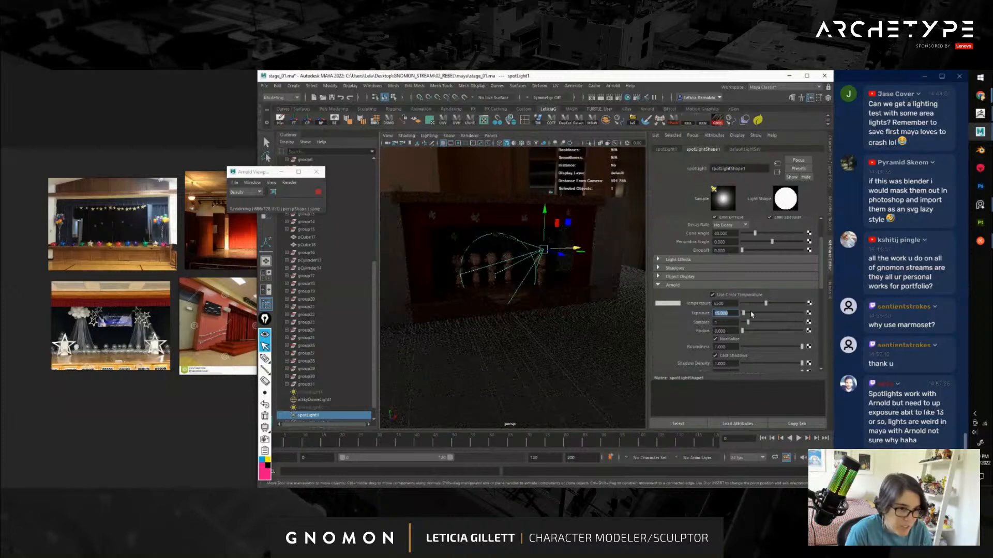
{"action": "scroll", "coordinate": [455, 325], "scroll_direction": "up", "scroll_amount": 5}
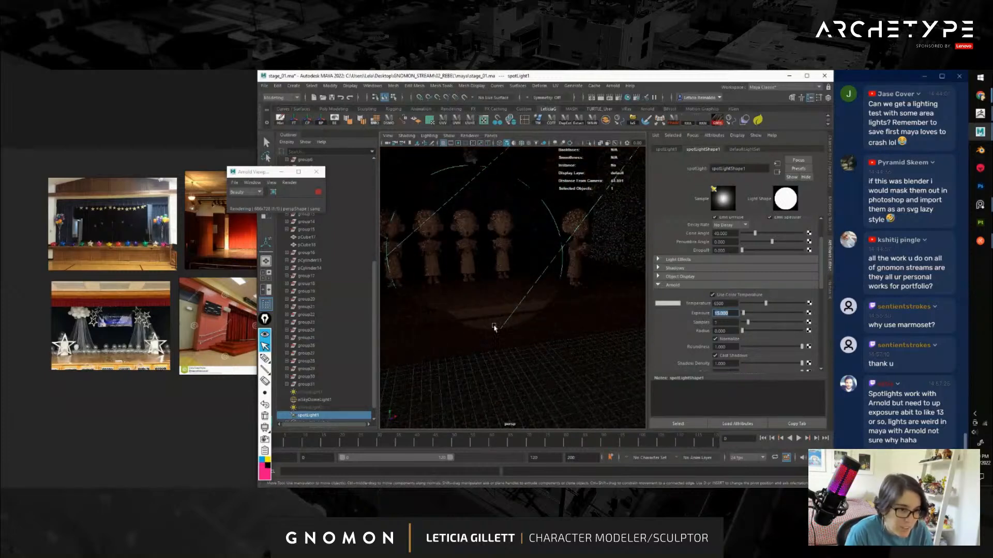
{"action": "scroll", "coordinate": [469, 316], "scroll_direction": "up", "scroll_amount": 3}
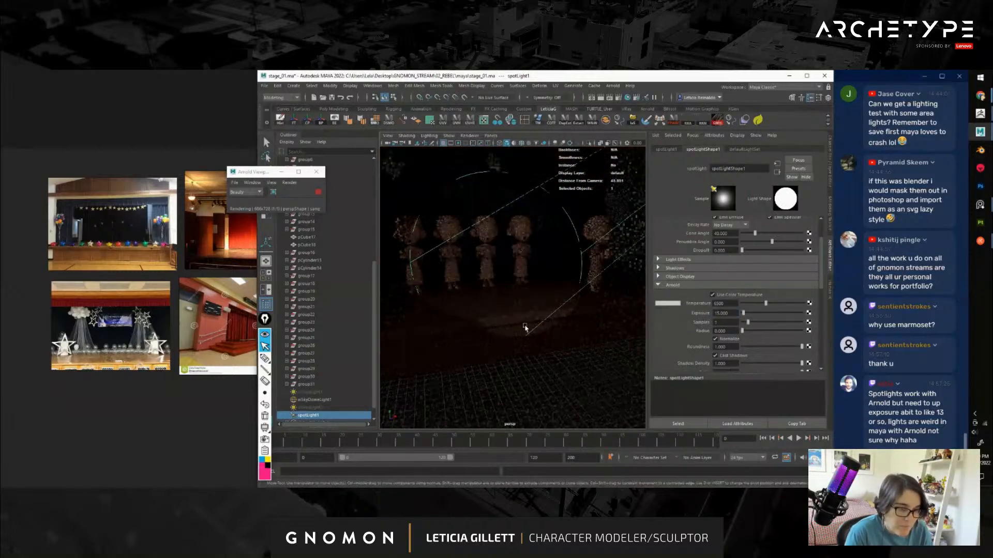
{"action": "left_click", "coordinate": [723, 312]}
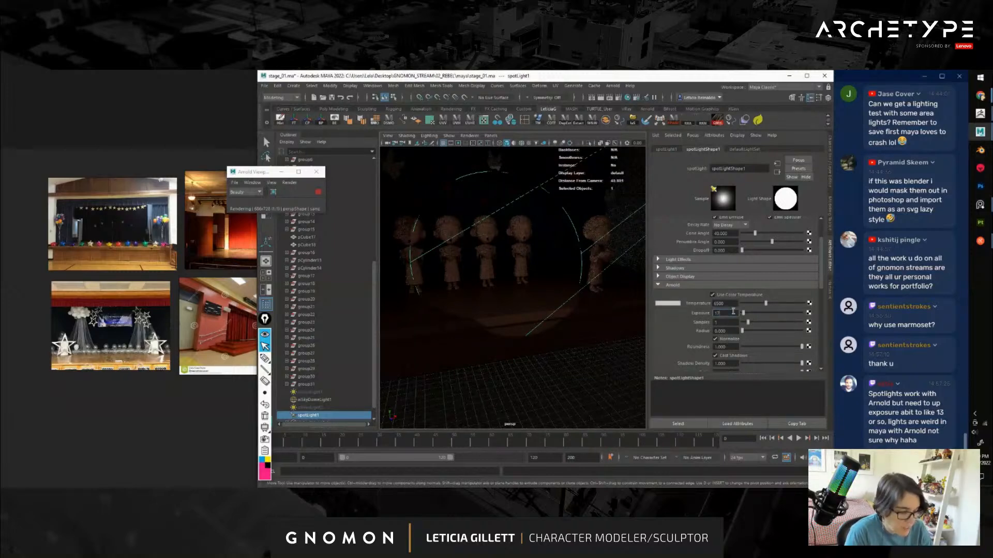
{"action": "key", "text": "Return"}
Move the spot light sideways so its beam is centred on the row of four characters
{"action": "scroll", "coordinate": [558, 339], "scroll_direction": "down", "scroll_amount": 3}
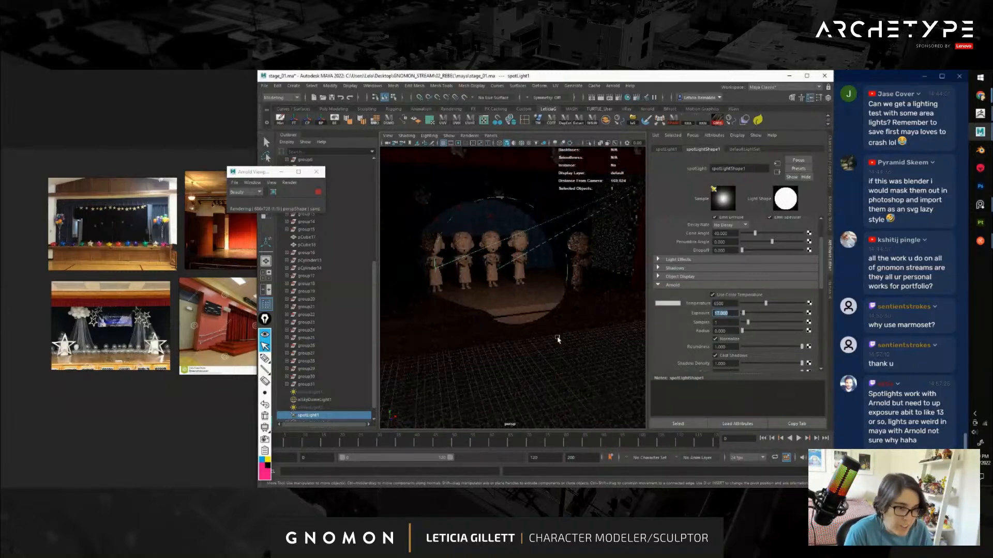
{"action": "left_click_drag", "start_coordinate": [558, 340], "coordinate": [539, 339], "text": "alt"}
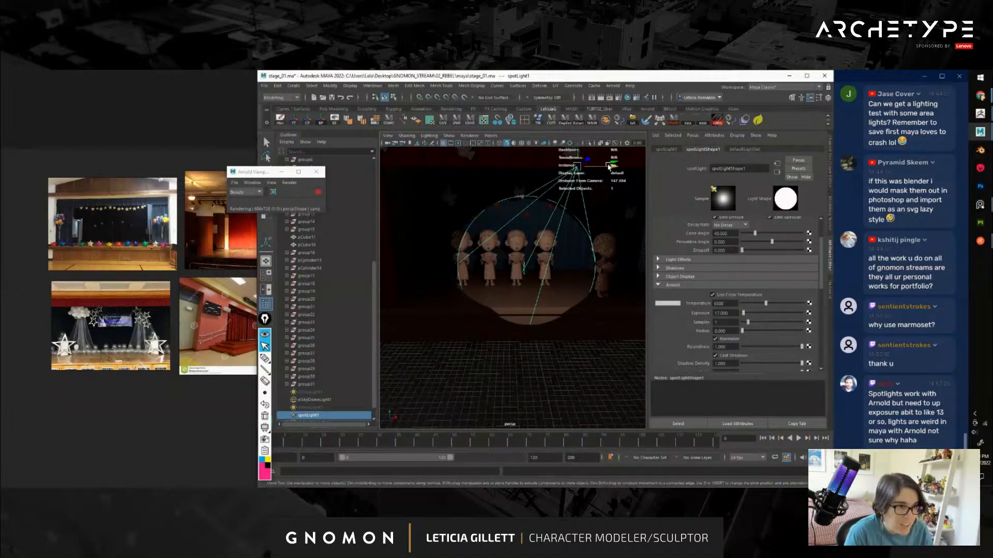
{"action": "left_click_drag", "start_coordinate": [609, 166], "coordinate": [471, 311]}
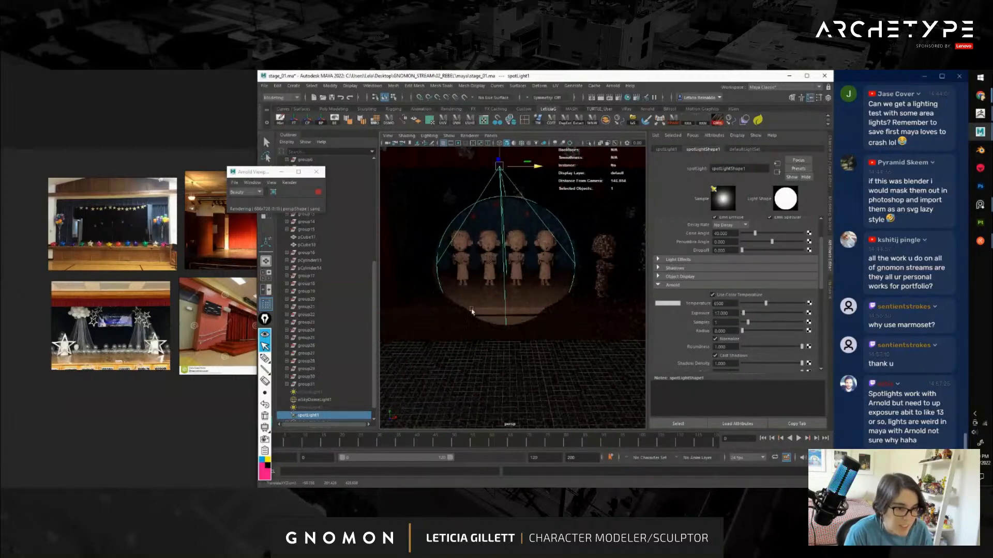
{"action": "scroll", "coordinate": [471, 311], "scroll_direction": "up", "scroll_amount": 3}
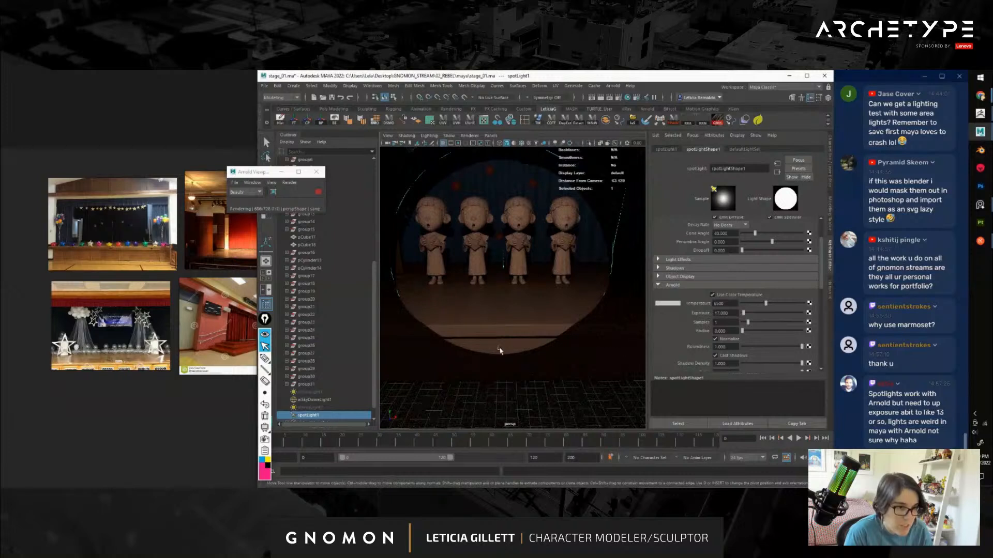
Narrow the spot light's cone angle slightly and soften its edge with a penumbra angle of about 7
{"action": "scroll", "coordinate": [769, 306], "scroll_direction": "up", "scroll_amount": 3}
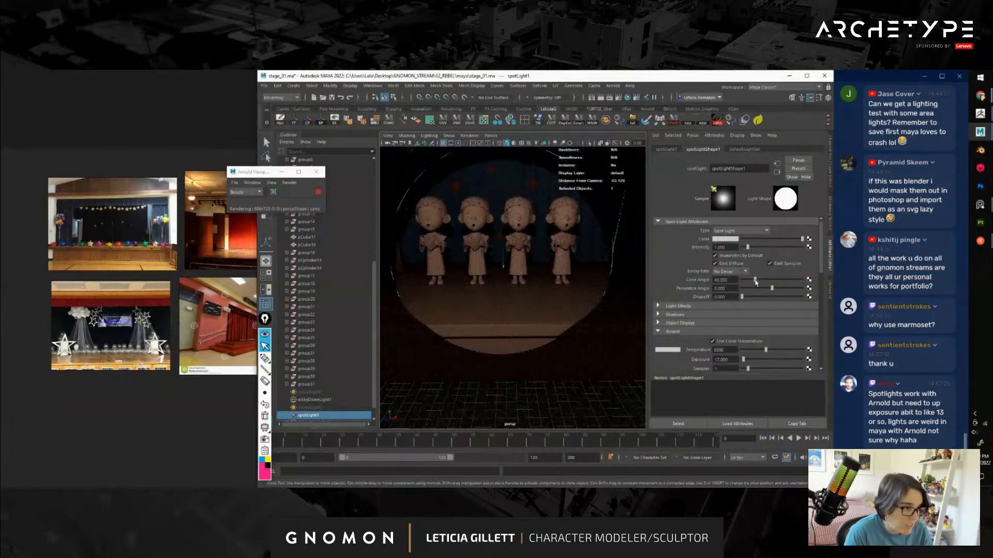
{"action": "left_click_drag", "start_coordinate": [755, 282], "coordinate": [776, 288]}
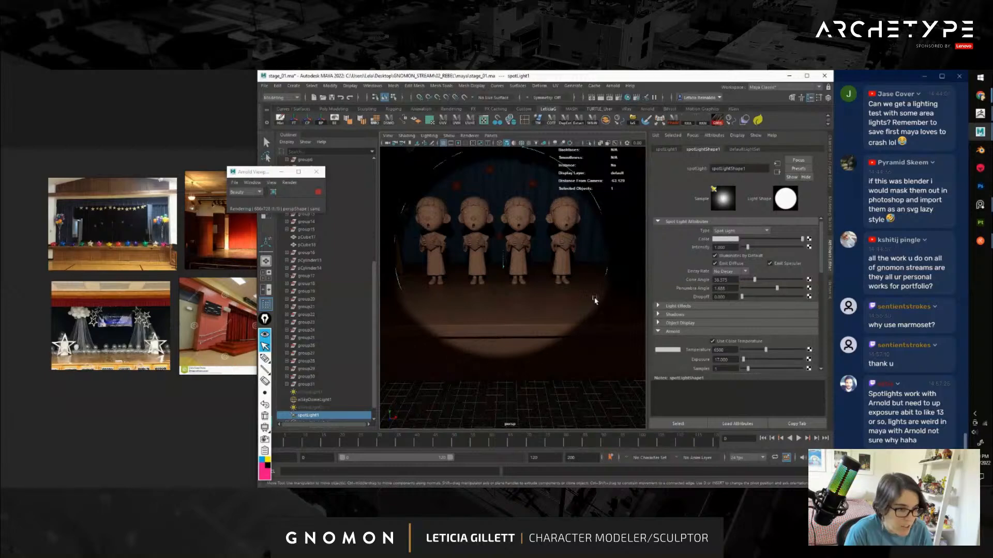
{"action": "left_click_drag", "start_coordinate": [776, 291], "coordinate": [793, 290]}
Increase the spot light's penumbra angle to 10 and re-centre the light on the four characters
{"action": "scroll", "coordinate": [524, 342], "scroll_direction": "down", "scroll_amount": 5}
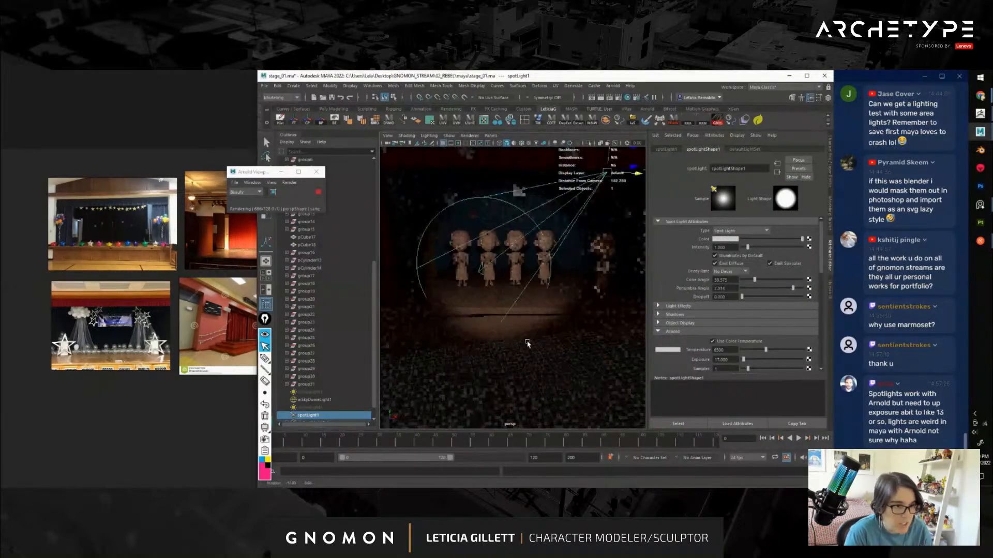
{"action": "left_click_drag", "start_coordinate": [524, 342], "coordinate": [535, 298], "text": "alt"}
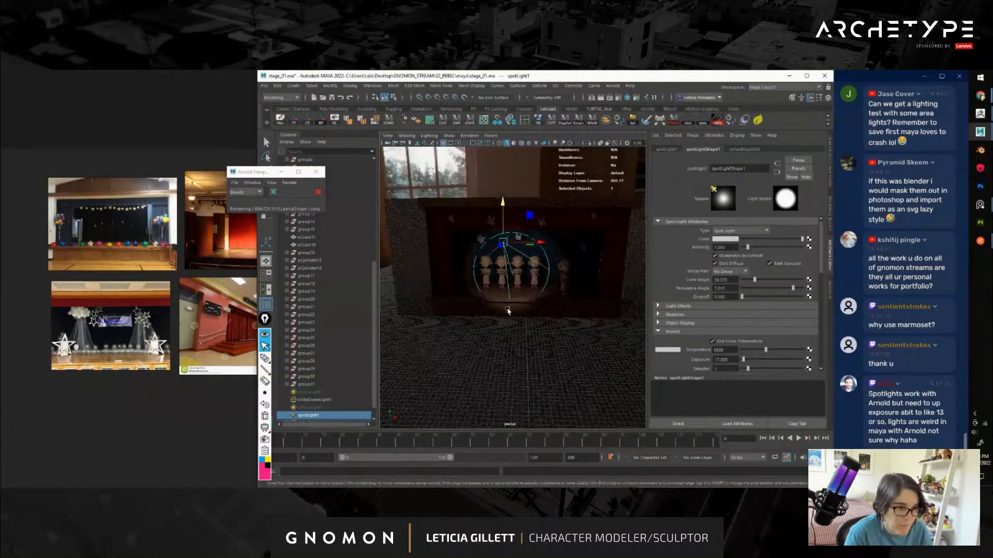
{"action": "scroll", "coordinate": [535, 299], "scroll_direction": "up", "scroll_amount": 5}
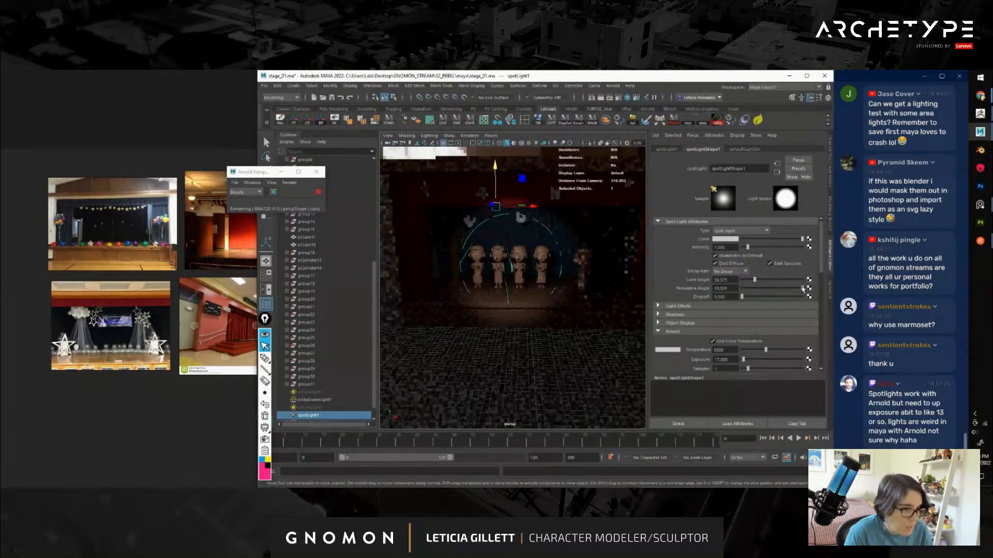
{"action": "left_click_drag", "start_coordinate": [800, 288], "coordinate": [809, 289]}
{"action": "left_click_drag", "start_coordinate": [600, 305], "coordinate": [531, 306], "text": "alt"}
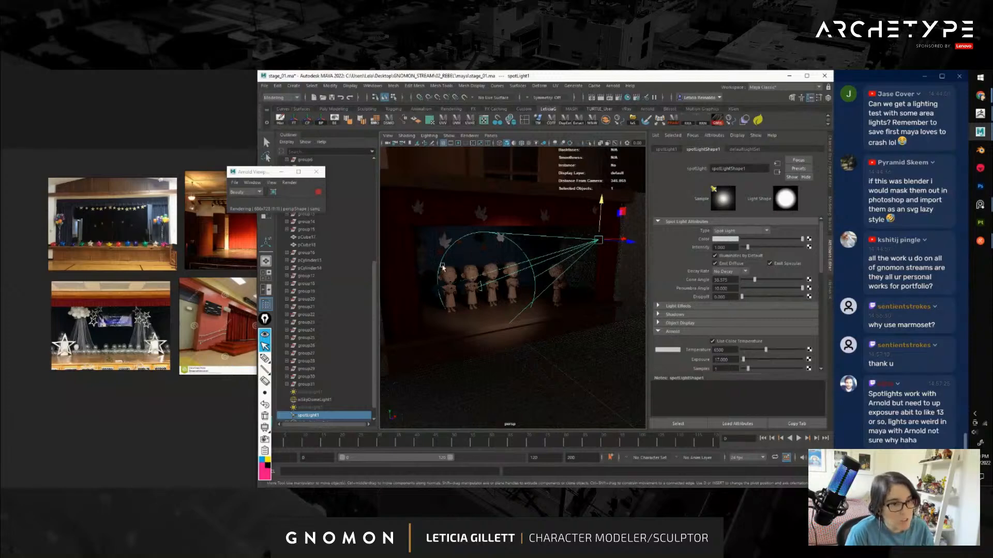
{"action": "left_click_drag", "start_coordinate": [442, 266], "coordinate": [546, 248], "text": "alt"}
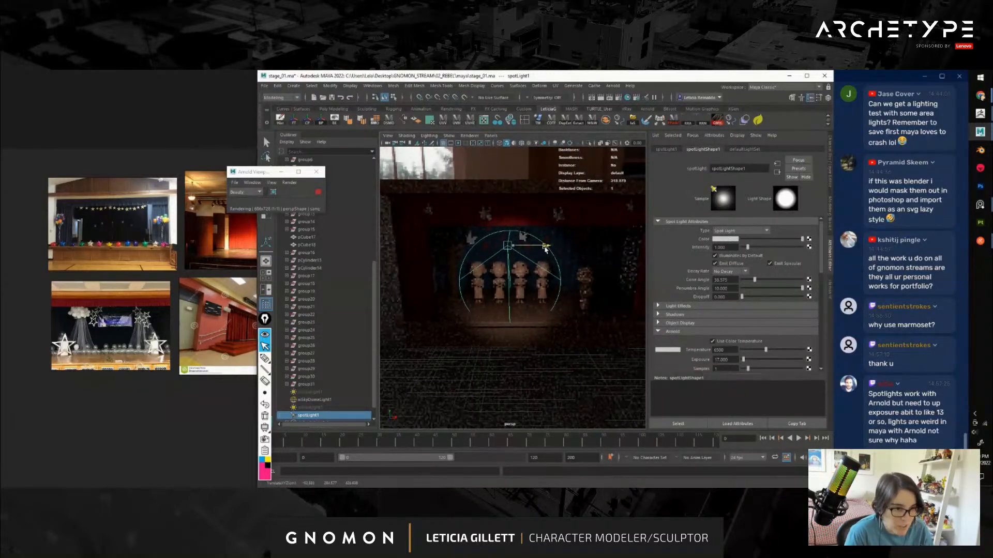
Raise the intensity of aiSkyDomeLight1 to about 0.4
{"action": "left_click", "coordinate": [314, 399]}
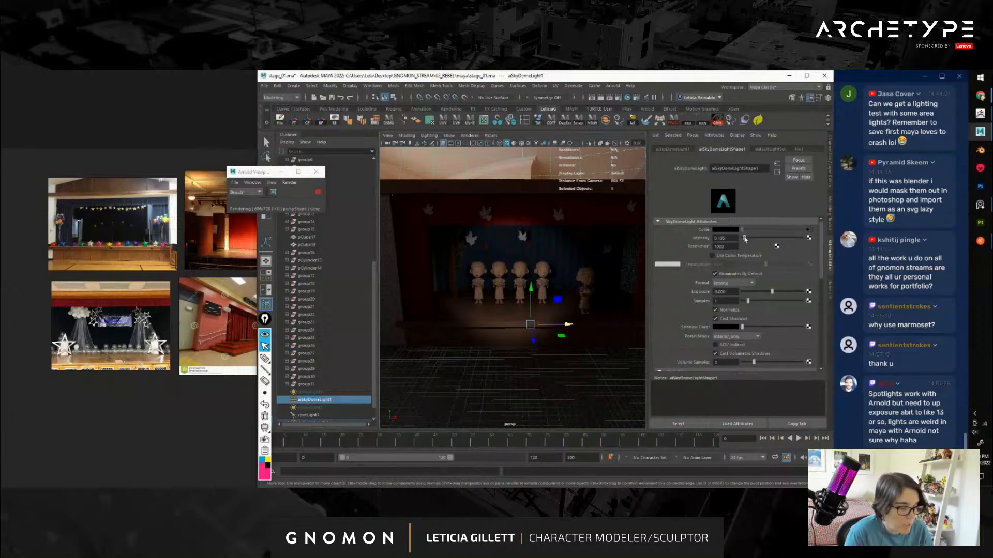
{"action": "left_click_drag", "start_coordinate": [743, 238], "coordinate": [744, 239]}
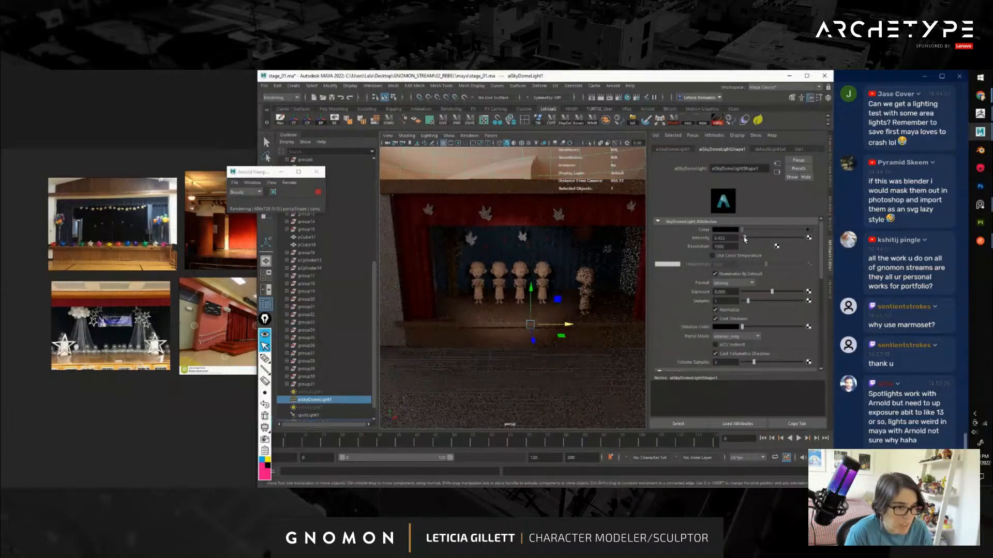
{"action": "left_click_drag", "start_coordinate": [548, 310], "coordinate": [530, 312], "text": "alt"}
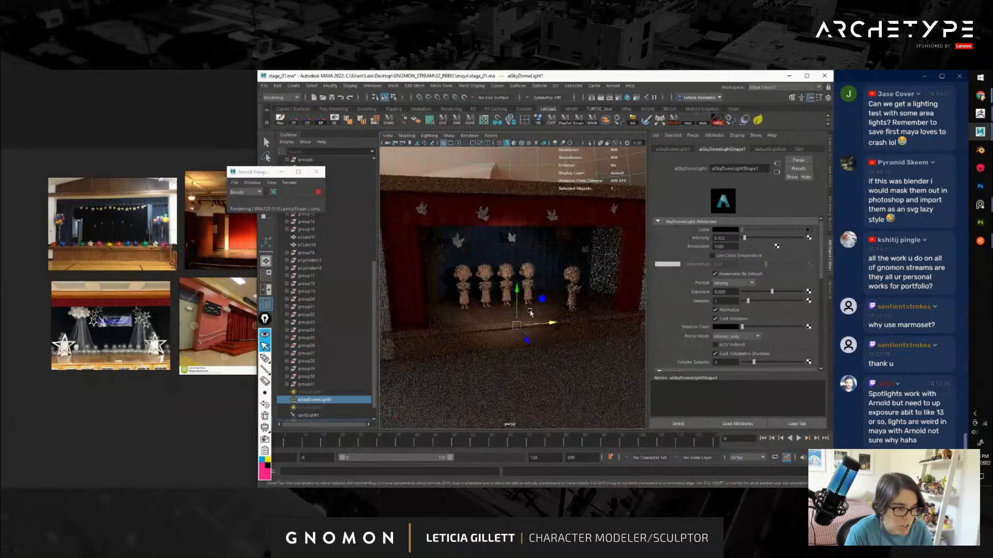
Try an Arnold exposure of 18 on spotLight1, return it to 17, and check the lighting from farther away
{"action": "left_click", "coordinate": [320, 414]}
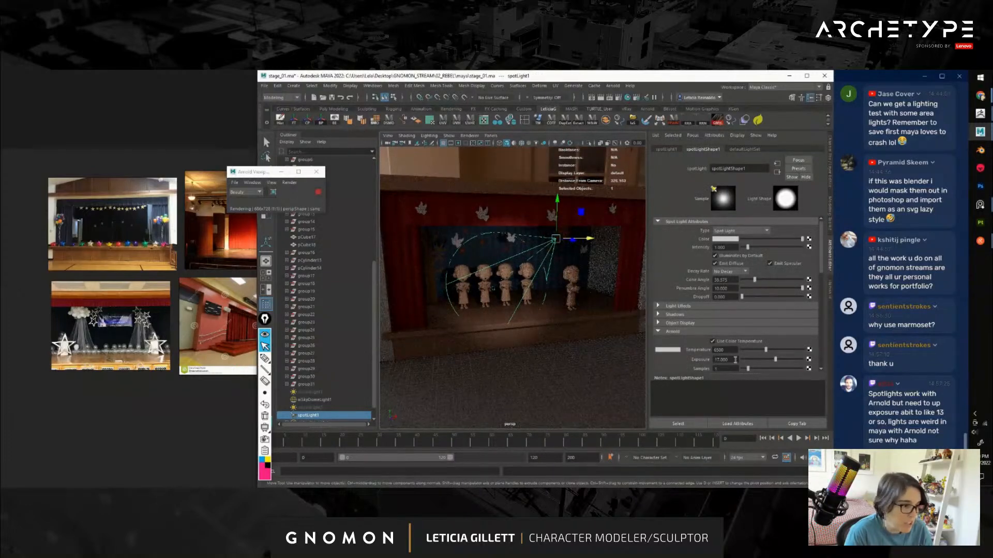
{"action": "left_click_drag", "start_coordinate": [735, 359], "coordinate": [711, 361]}
{"action": "type", "text": "13"}
{"action": "key", "text": "Return"}
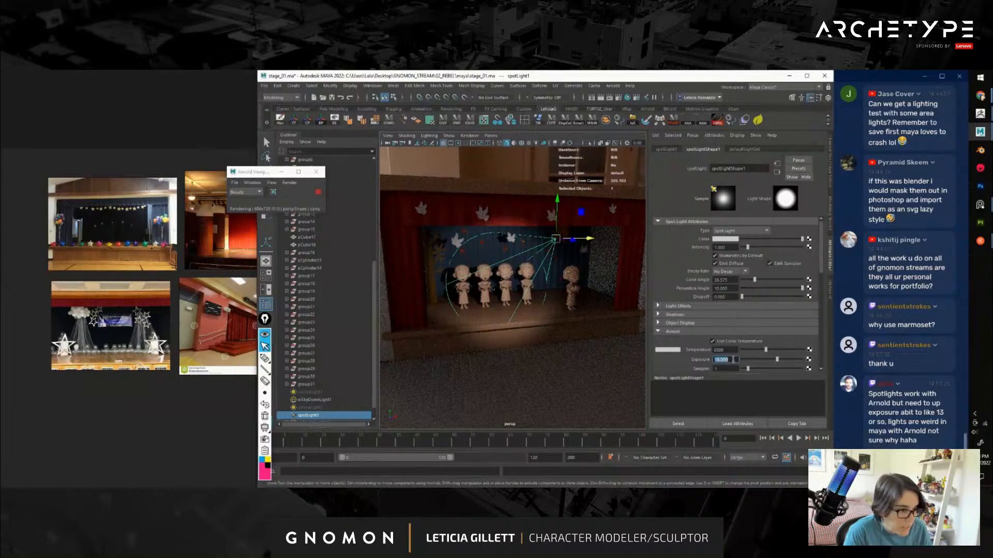
{"action": "type", "text": "11"}
{"action": "key", "text": "Return"}
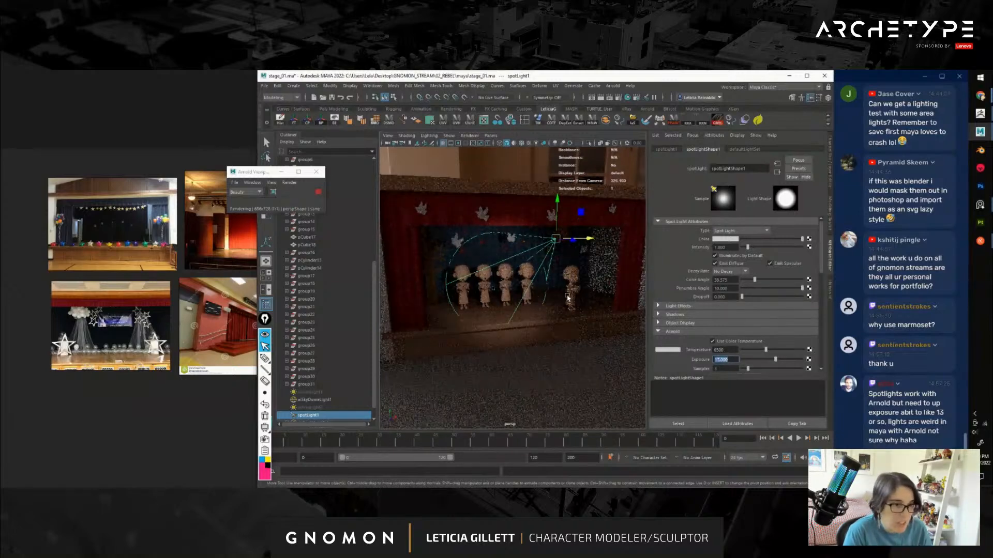
{"action": "scroll", "coordinate": [558, 310], "scroll_direction": "down", "scroll_amount": 4}
{"action": "left_click_drag", "start_coordinate": [555, 314], "coordinate": [552, 319], "text": "alt"}
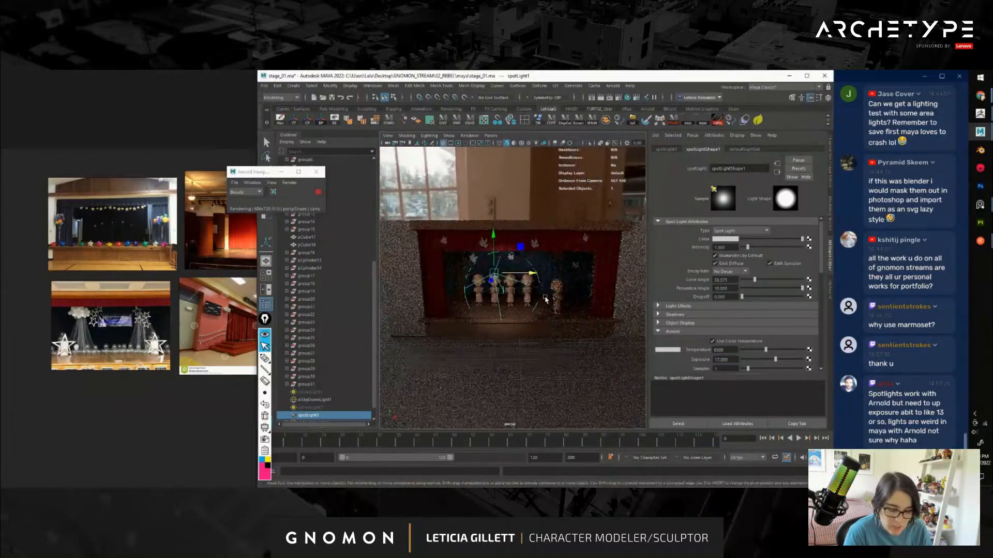
Duplicate the spot light, place the copy on the opposite side of the stage front, and aim it at the character standing alone
{"action": "key", "text": "ctrl+d"}
{"action": "left_click_drag", "start_coordinate": [527, 273], "coordinate": [575, 301]}
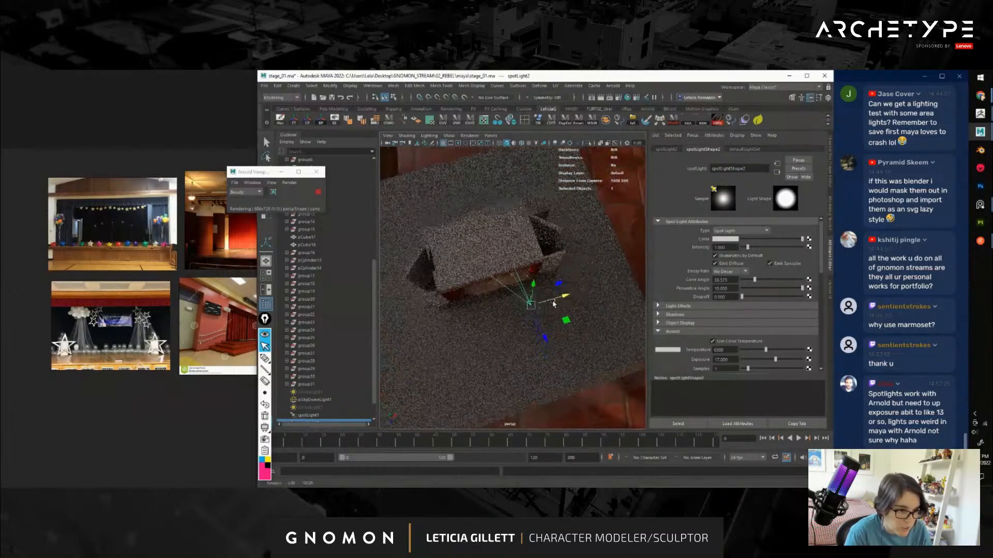
{"action": "key", "text": "e"}
{"action": "left_click_drag", "start_coordinate": [532, 326], "coordinate": [574, 295]}
{"action": "key", "text": "w"}
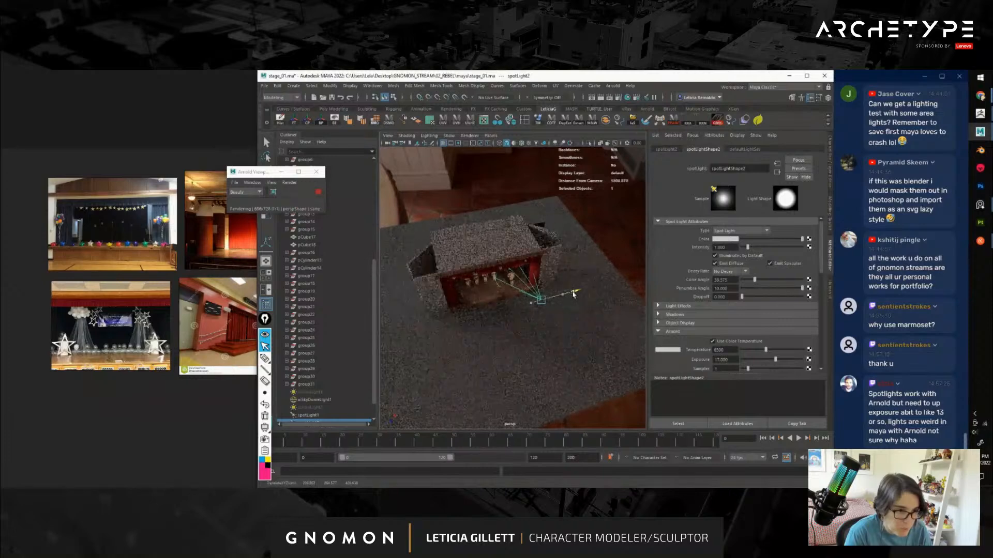
{"action": "left_click_drag", "start_coordinate": [569, 336], "coordinate": [569, 306], "text": "alt"}
{"action": "scroll", "coordinate": [550, 323], "scroll_direction": "up", "scroll_amount": 8}
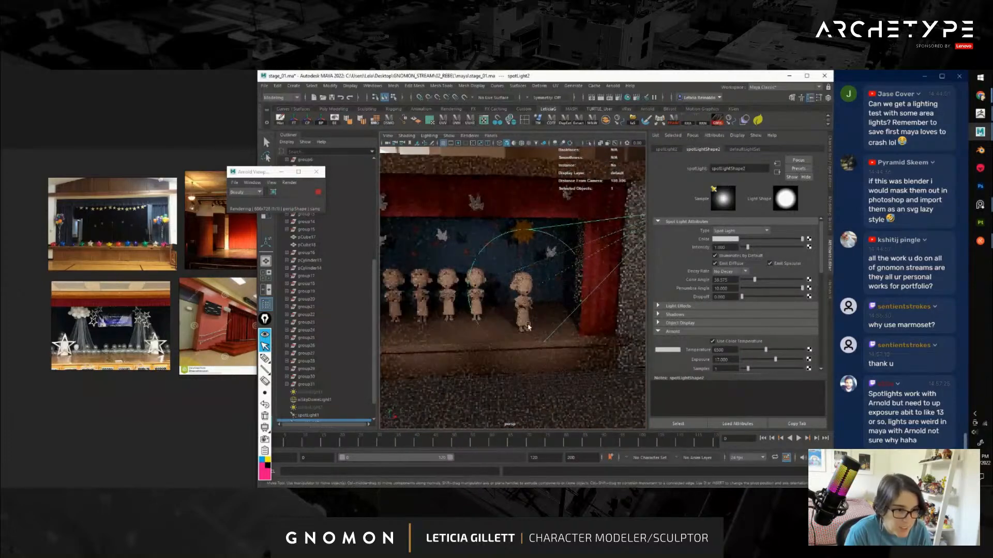
Set the Arnold exposure of the duplicated spot light to 18 and check the characters' lighting up close
{"action": "left_click", "coordinate": [726, 360]}
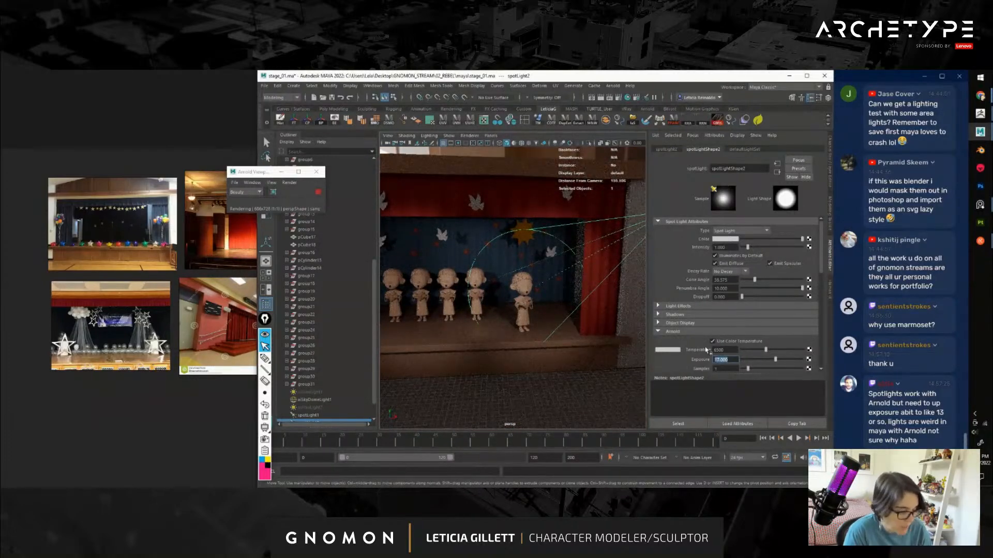
{"action": "type", "text": "18"}
{"action": "key", "text": "Return"}
{"action": "scroll", "coordinate": [517, 343], "scroll_direction": "down", "scroll_amount": 5}
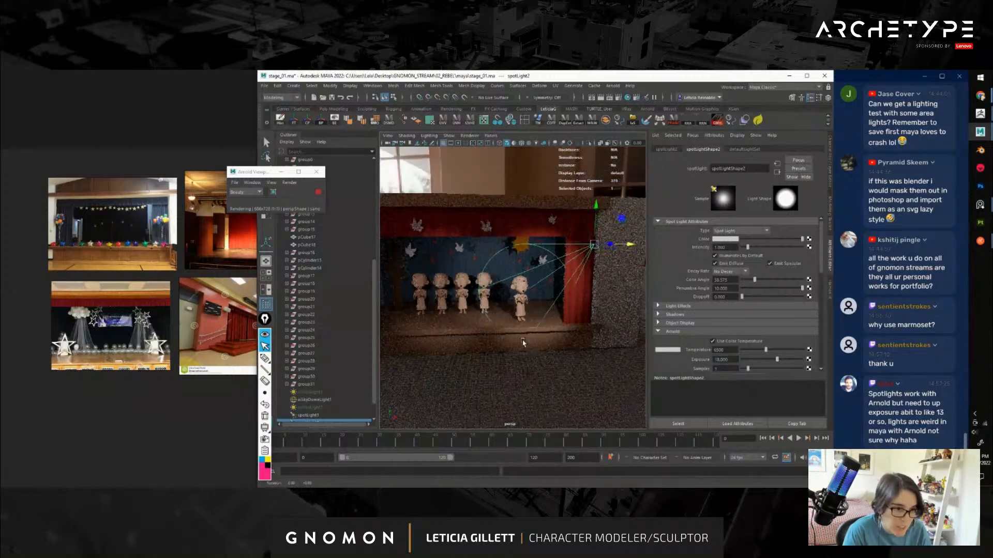
{"action": "scroll", "coordinate": [533, 348], "scroll_direction": "up", "scroll_amount": 8}
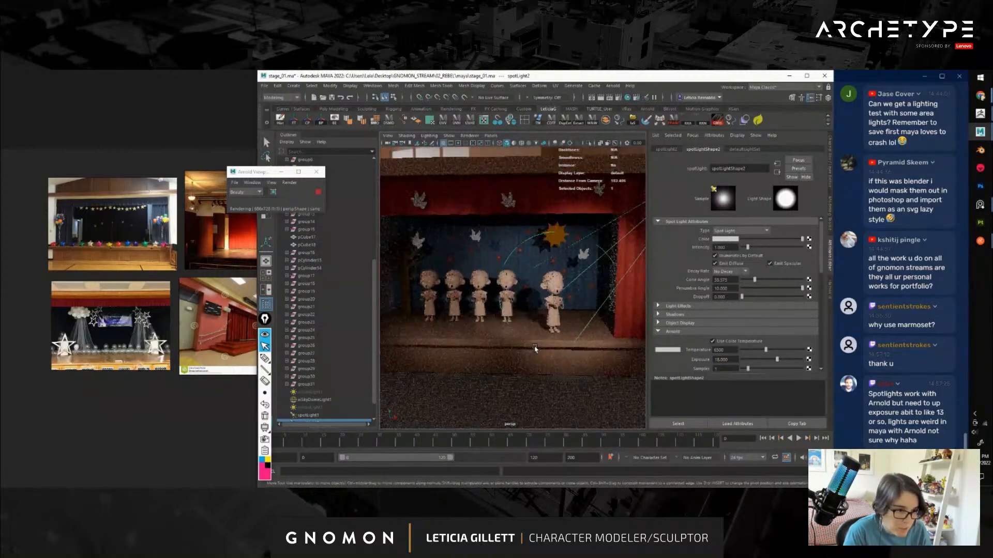
{"action": "right_click_drag", "start_coordinate": [536, 349], "coordinate": [570, 369], "text": "alt"}
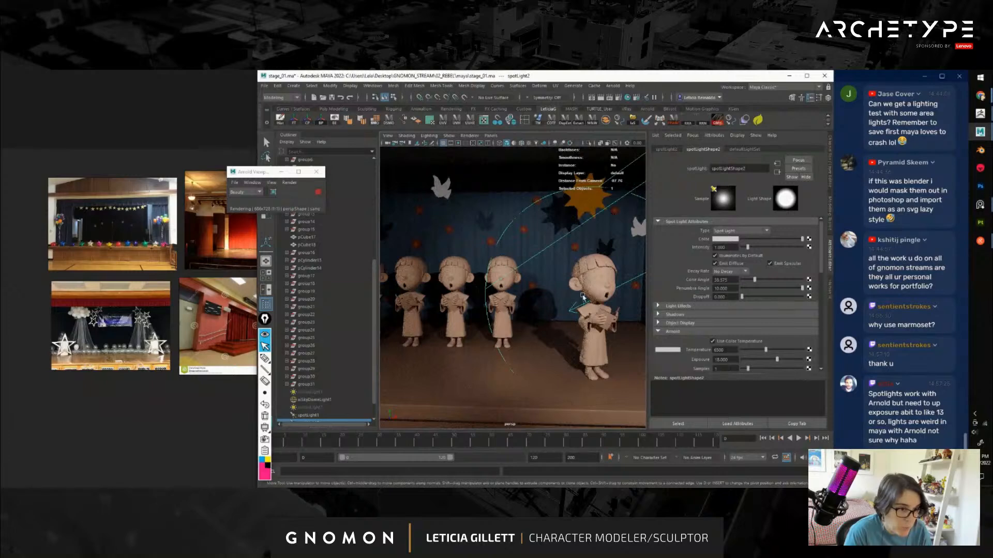
{"action": "scroll", "coordinate": [564, 343], "scroll_direction": "up", "scroll_amount": 2}
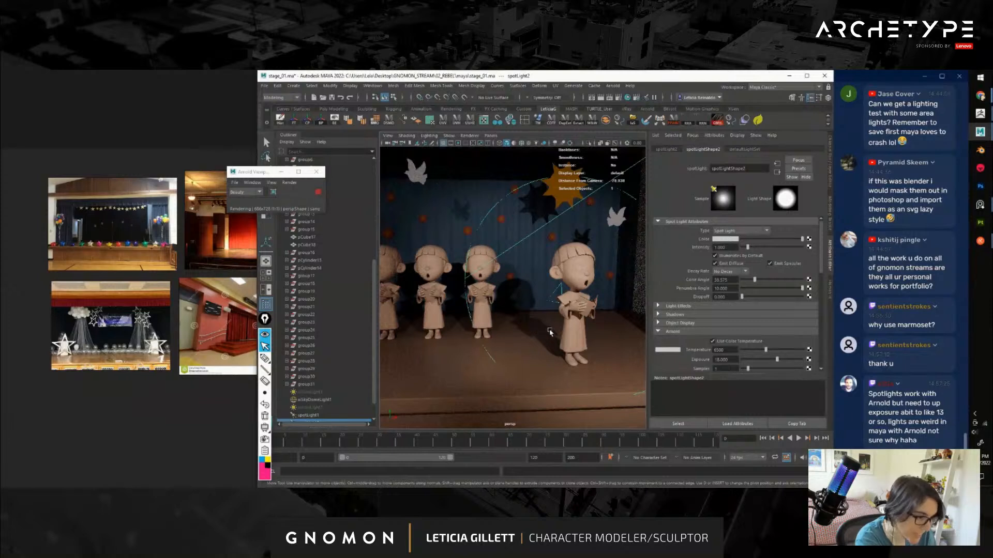
Try turning off Normalize in the second spot light's Arnold settings, then turn it back on
{"action": "scroll", "coordinate": [766, 321], "scroll_direction": "down", "scroll_amount": 5}
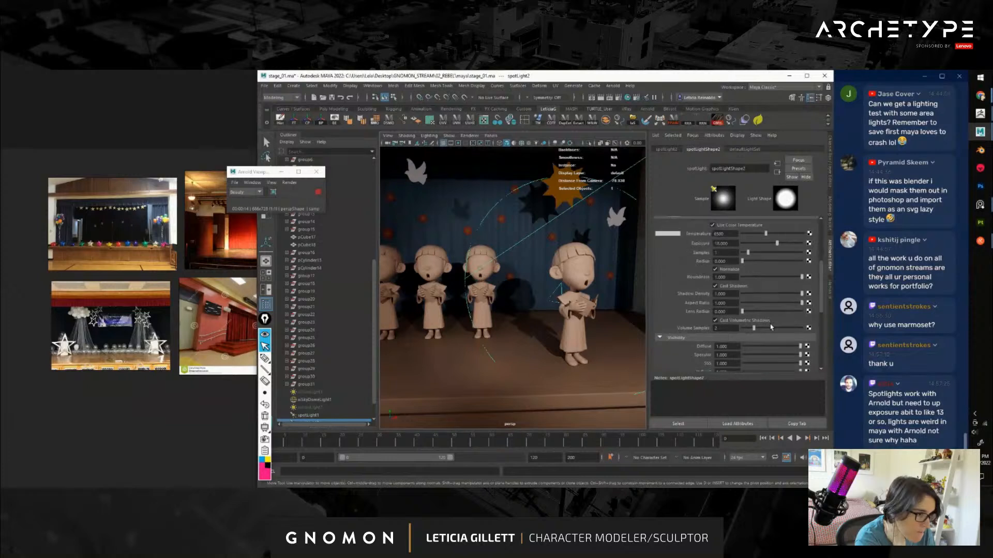
{"action": "scroll", "coordinate": [770, 326], "scroll_direction": "up", "scroll_amount": 5}
{"action": "scroll", "coordinate": [768, 325], "scroll_direction": "down", "scroll_amount": 4}
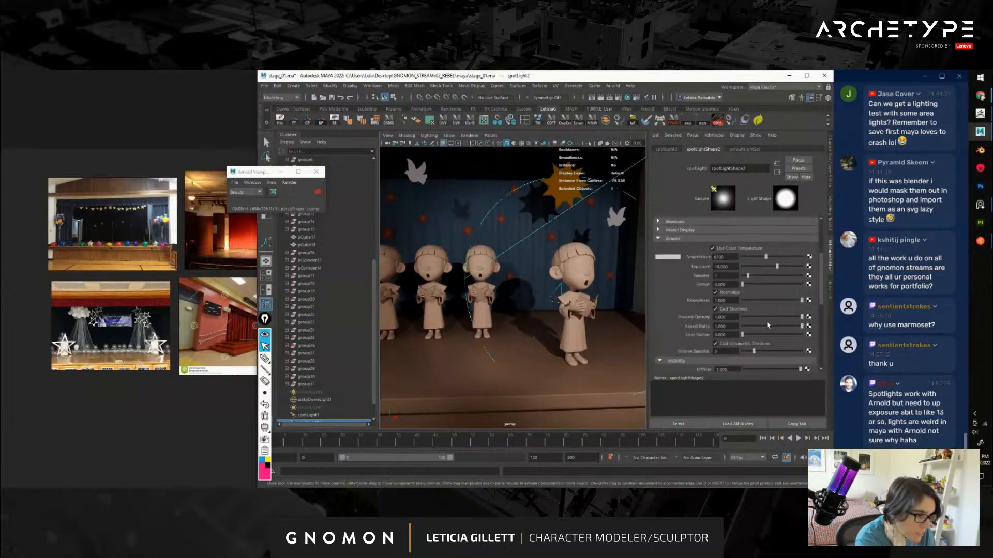
{"action": "scroll", "coordinate": [768, 325], "scroll_direction": "down", "scroll_amount": 1}
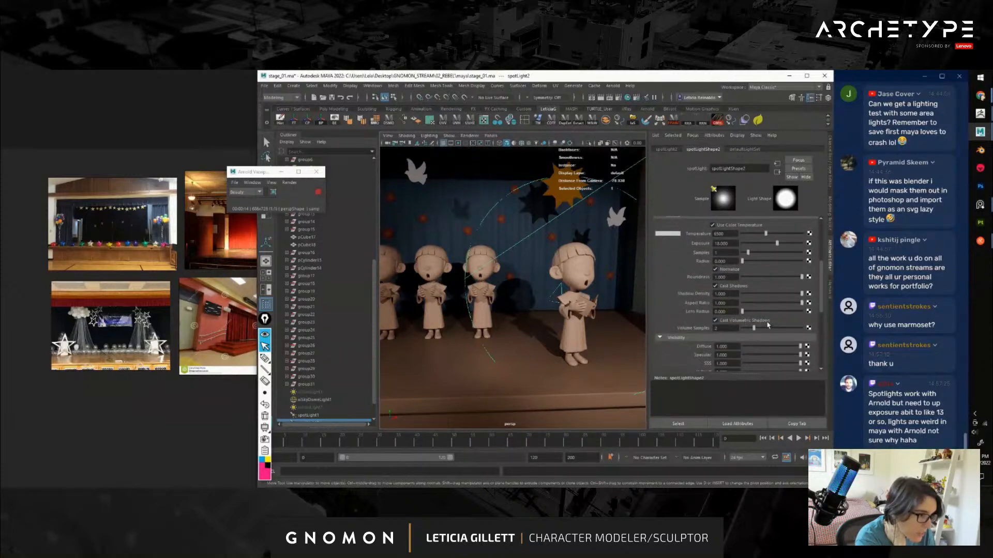
{"action": "left_click", "coordinate": [722, 270]}
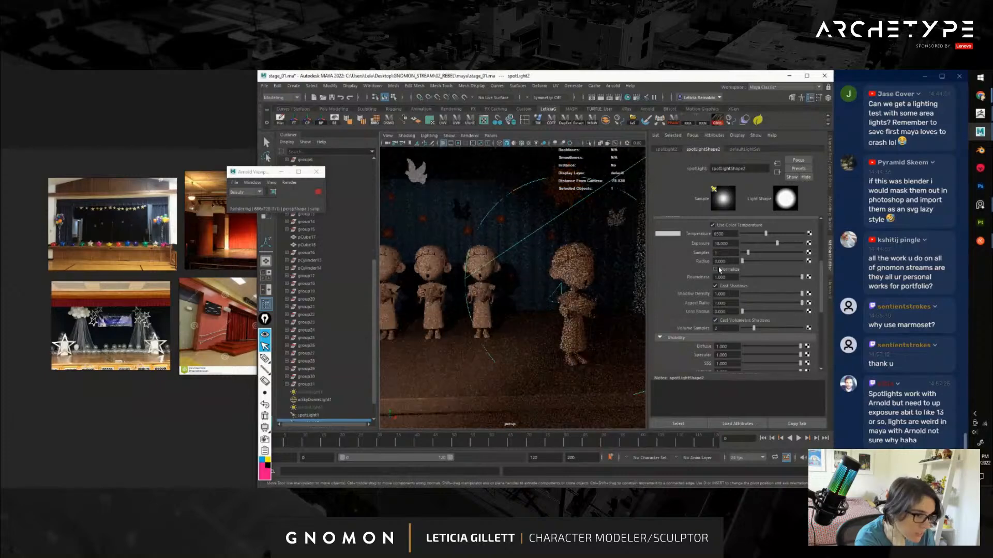
{"action": "left_click", "coordinate": [716, 269]}
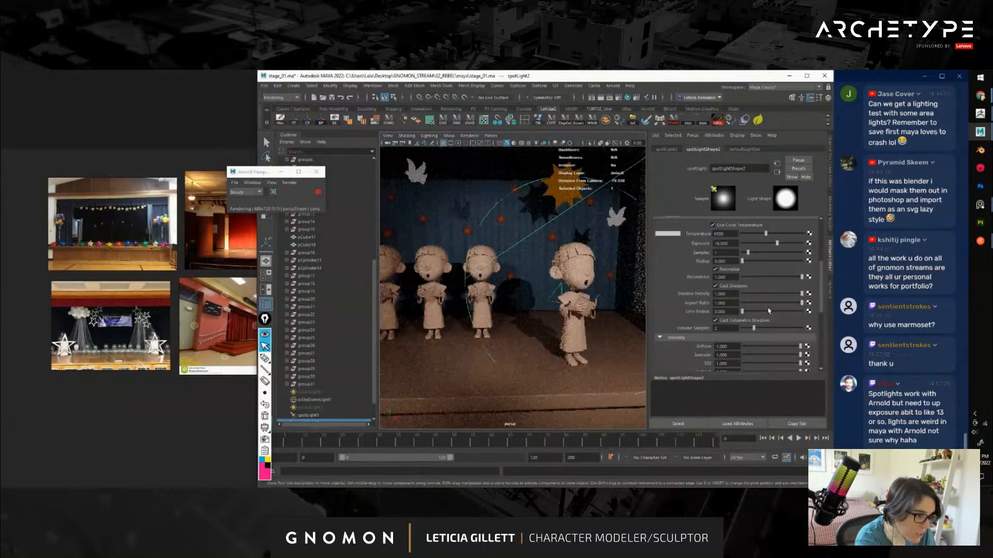
Soften the second spot light's shadows by raising its Arnold radius through 10 and 15 to 20
{"action": "scroll", "coordinate": [773, 318], "scroll_direction": "down", "scroll_amount": 3}
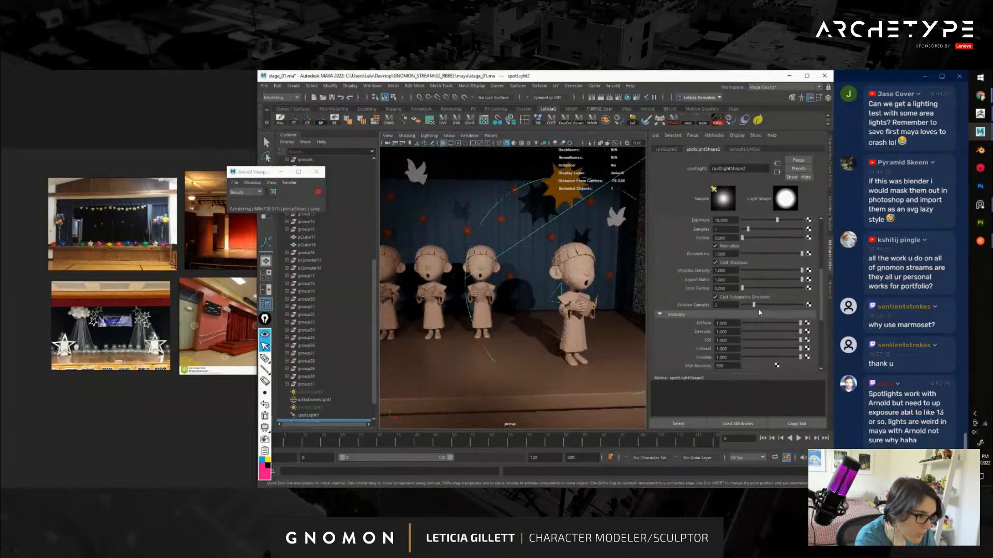
{"action": "scroll", "coordinate": [765, 324], "scroll_direction": "up", "scroll_amount": 8}
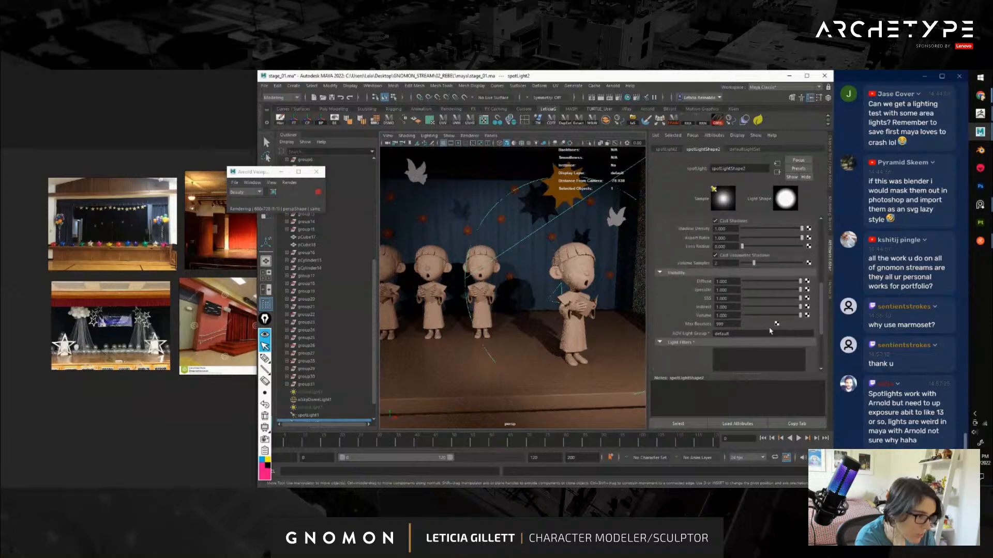
{"action": "scroll", "coordinate": [765, 313], "scroll_direction": "down", "scroll_amount": 4}
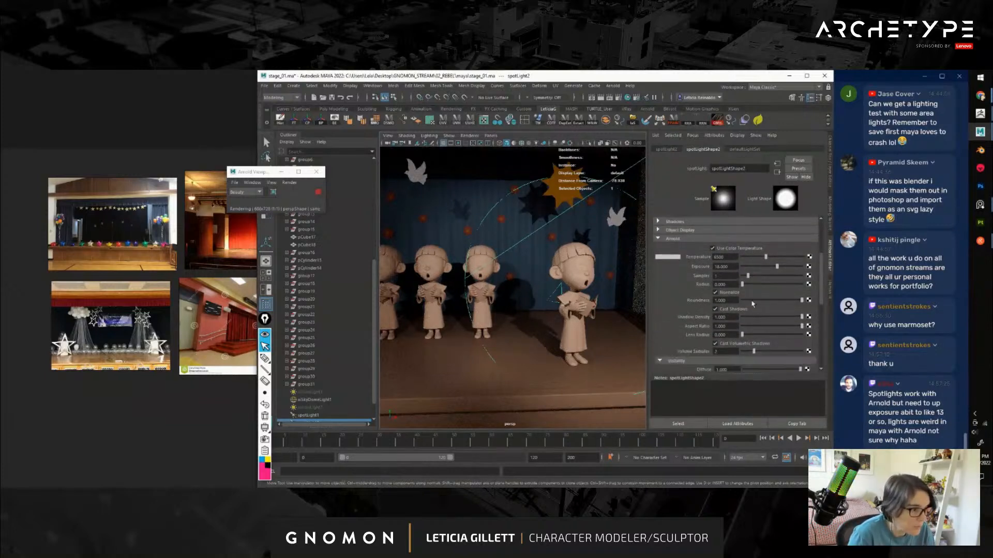
{"action": "left_click_drag", "start_coordinate": [743, 284], "coordinate": [795, 285]}
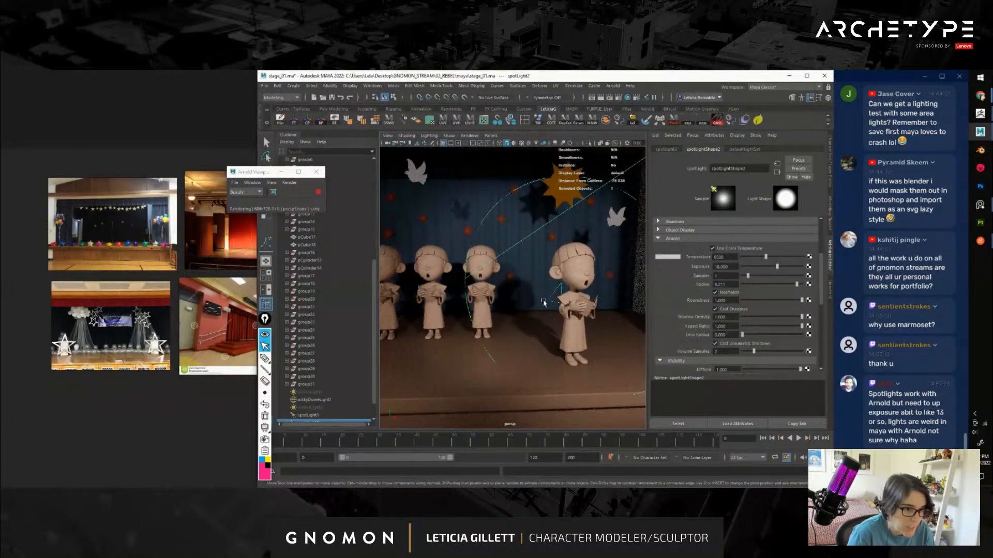
{"action": "left_click_drag", "start_coordinate": [797, 285], "coordinate": [803, 285]}
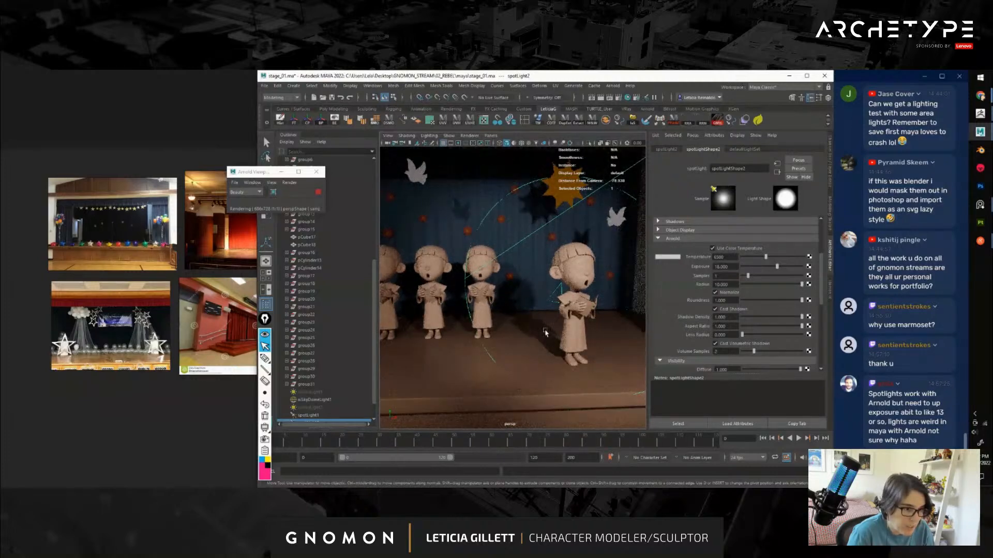
{"action": "left_click_drag", "start_coordinate": [739, 284], "coordinate": [686, 285]}
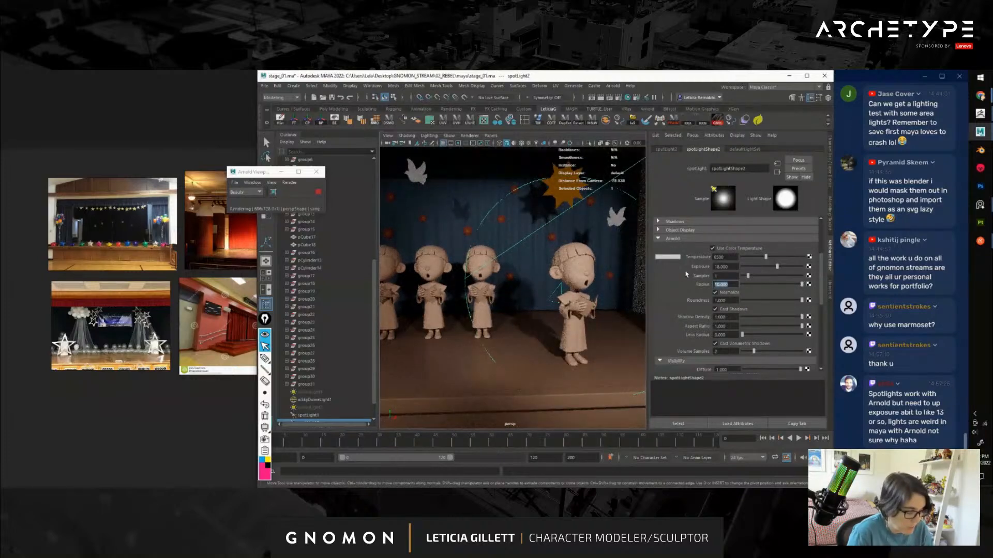
{"action": "type", "text": "15"}
{"action": "key", "text": "Return"}
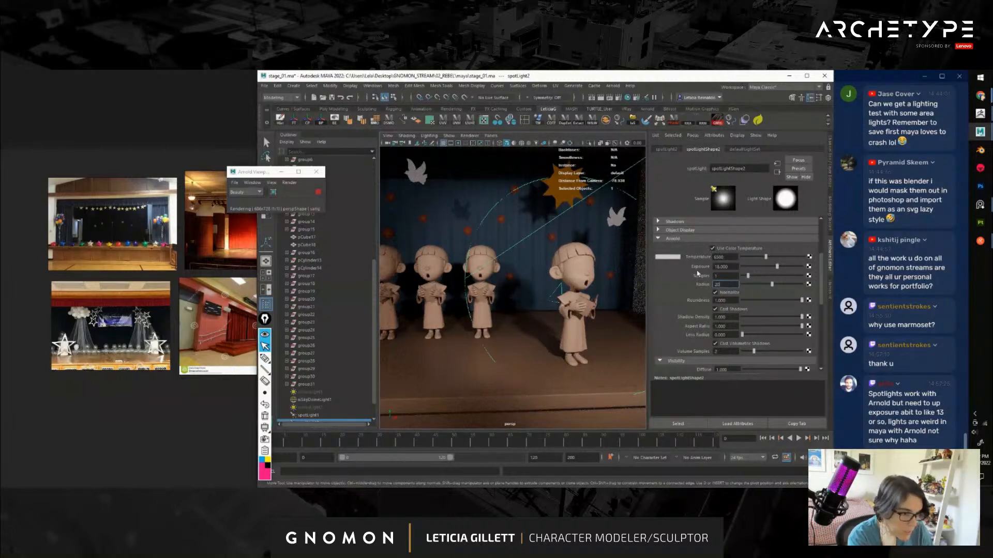
{"action": "key", "text": "Return"}
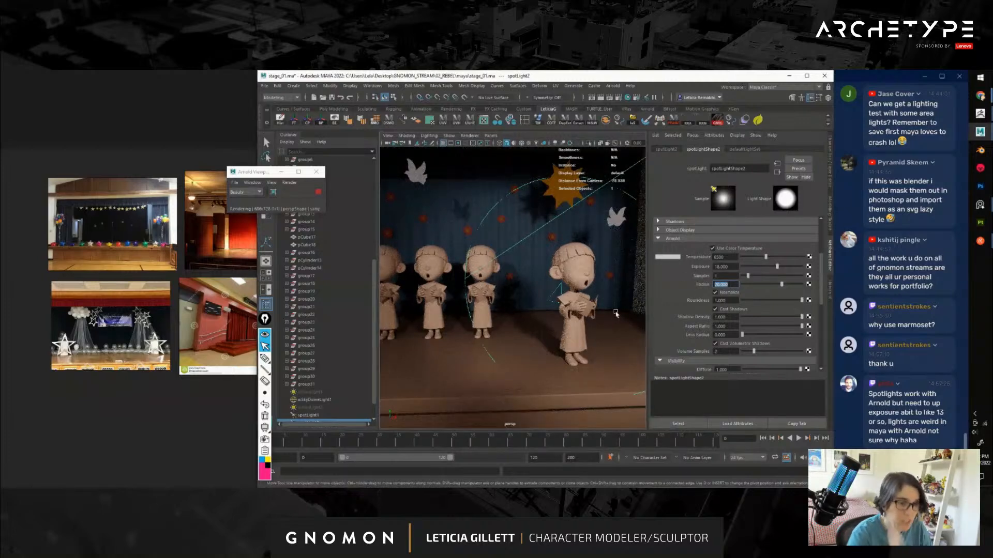
Set the Arnold radius of spotLight1 to 20 and check the softened shadows on the characters and stage
{"action": "right_click_drag", "start_coordinate": [616, 313], "coordinate": [535, 349], "text": "alt"}
{"action": "left_click", "coordinate": [309, 415]}
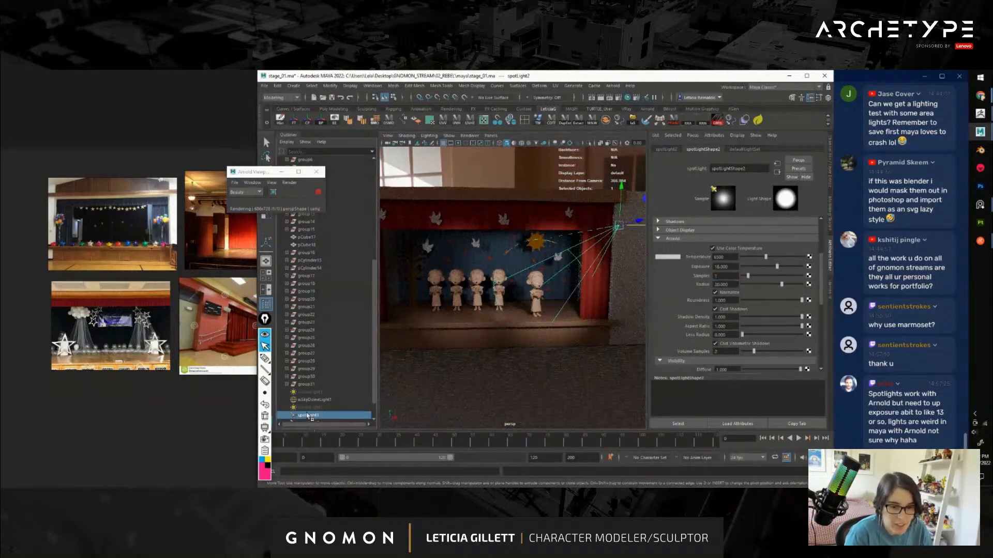
{"action": "left_click_drag", "start_coordinate": [735, 284], "coordinate": [675, 285]}
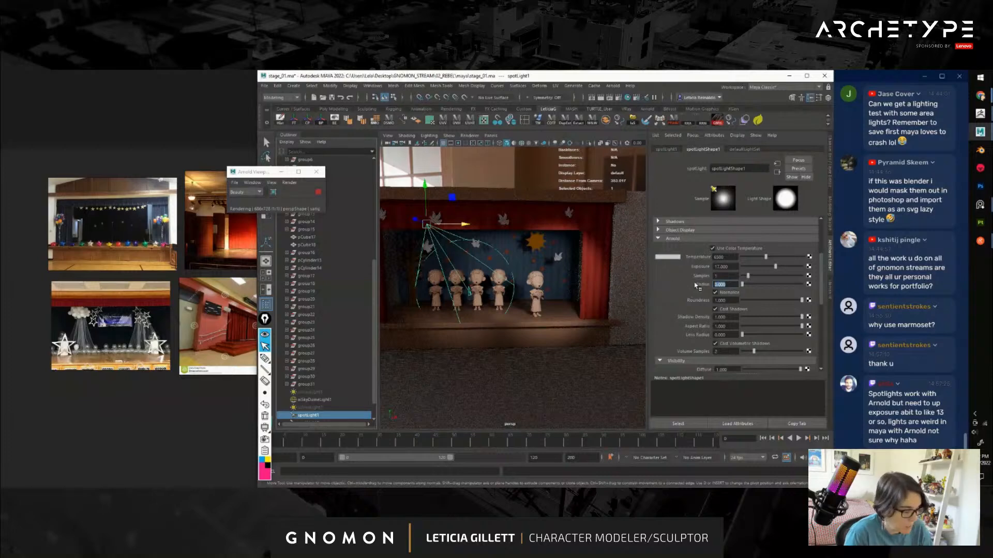
{"action": "type", "text": "20"}
{"action": "key", "text": "Return"}
{"action": "right_click_drag", "start_coordinate": [433, 279], "coordinate": [483, 332], "text": "alt"}
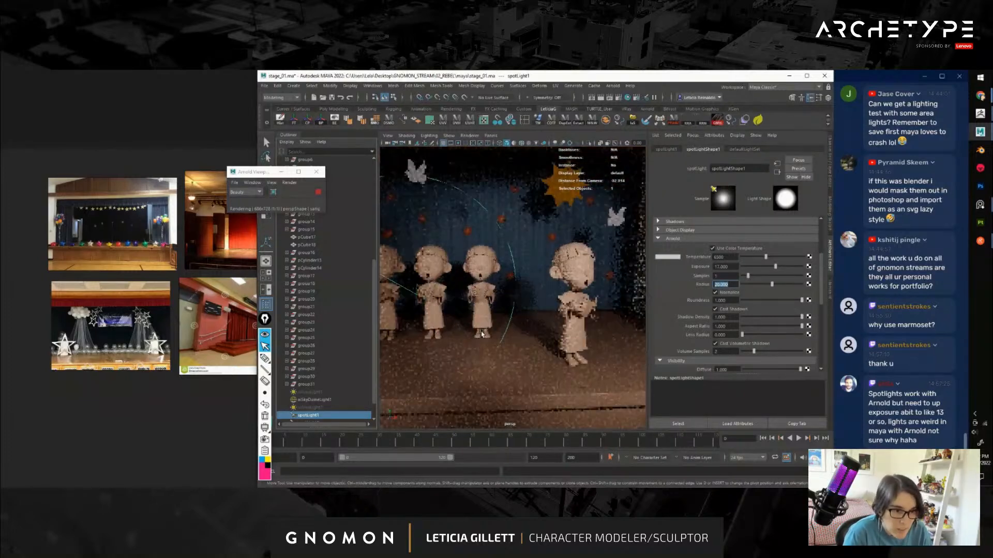
{"action": "left_click_drag", "start_coordinate": [460, 277], "coordinate": [517, 344], "text": "alt"}
{"action": "scroll", "coordinate": [517, 342], "scroll_direction": "down", "scroll_amount": 5}
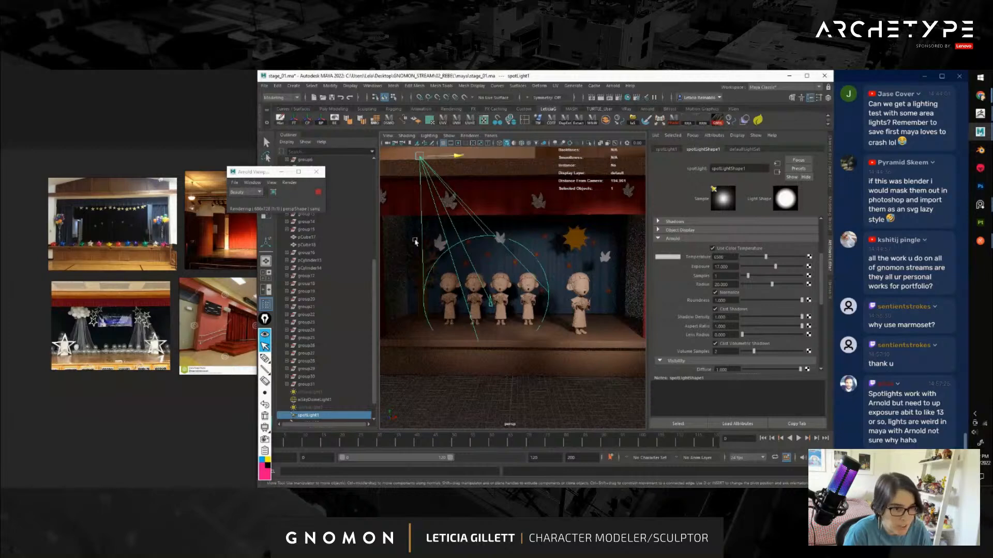
{"action": "left_click_drag", "start_coordinate": [522, 312], "coordinate": [525, 312], "text": "alt"}
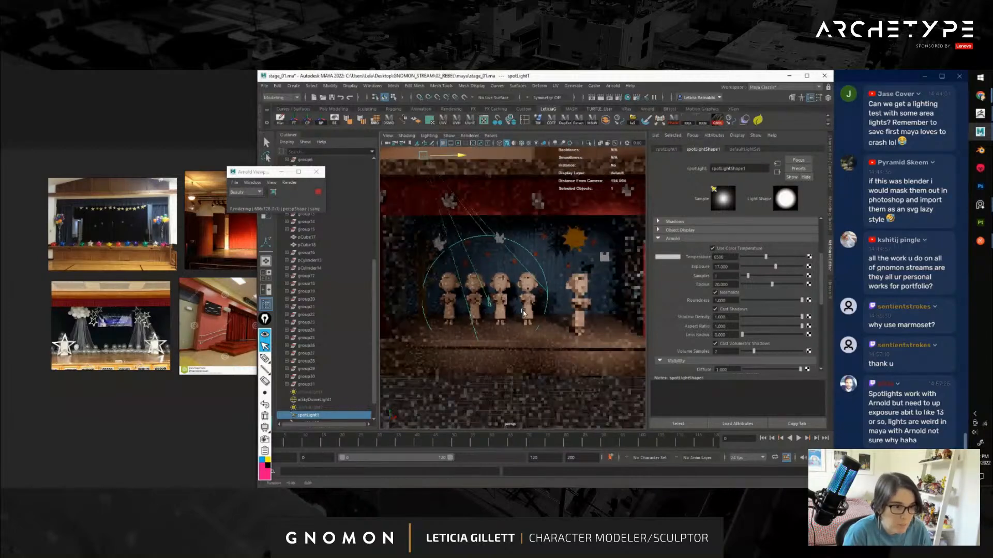
Set the intensity of aiSkyDomeLight1 to 0.5
{"action": "left_click", "coordinate": [315, 400]}
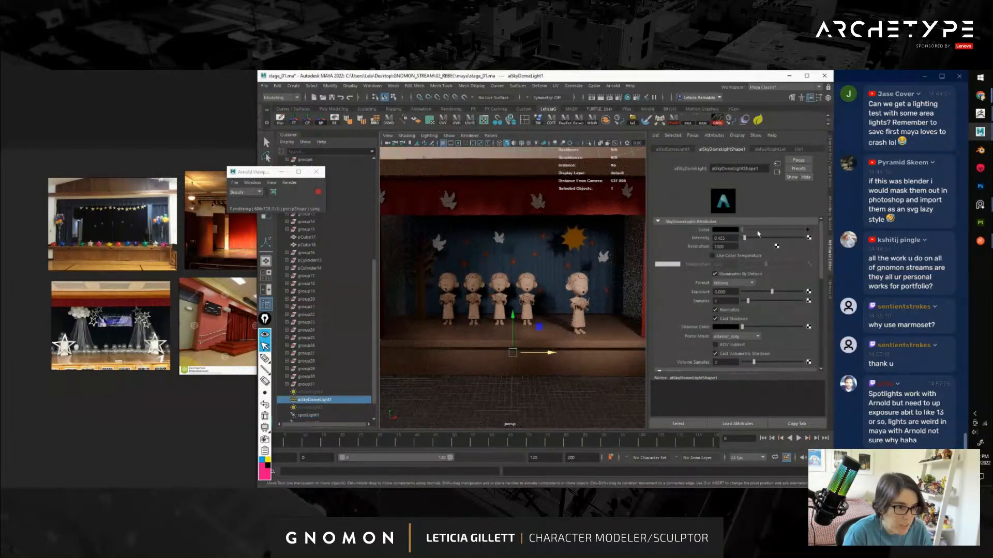
{"action": "left_click_drag", "start_coordinate": [732, 238], "coordinate": [708, 237]}
{"action": "type", "text": "0.5"}
{"action": "key", "text": "Return"}
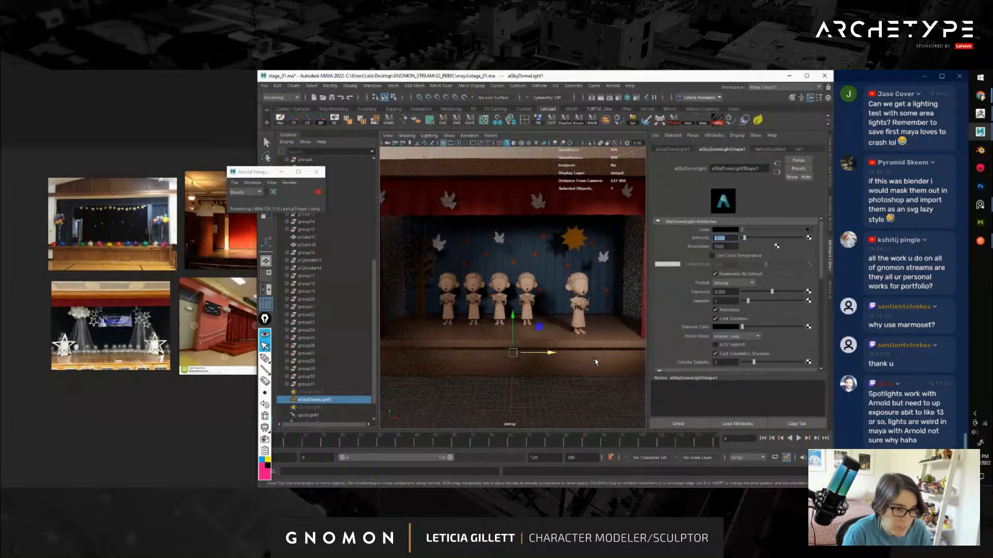
Widen the cone angle of spotLight1 to about 45 and check the stage lighting from near and far
{"action": "left_click", "coordinate": [305, 415]}
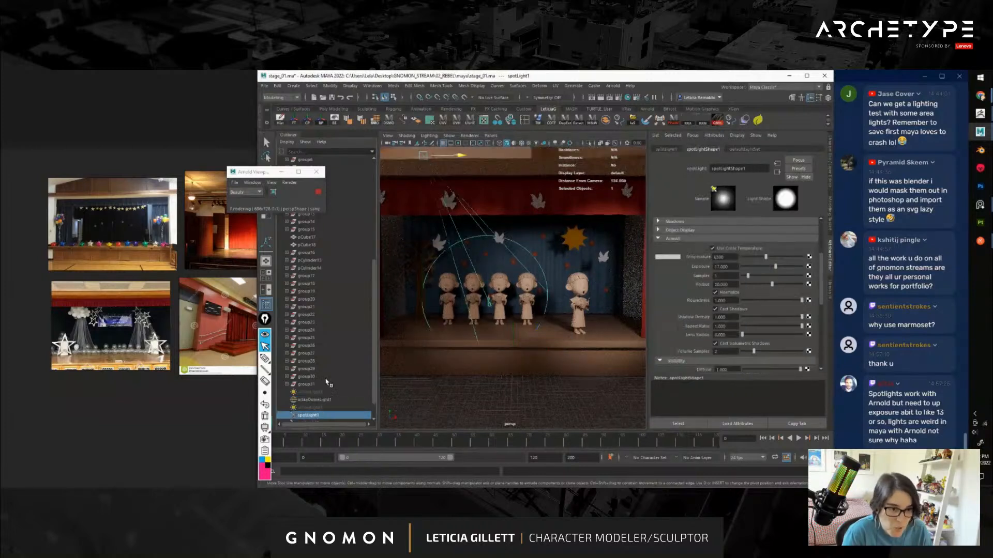
{"action": "scroll", "coordinate": [340, 368], "scroll_direction": "down", "scroll_amount": 1}
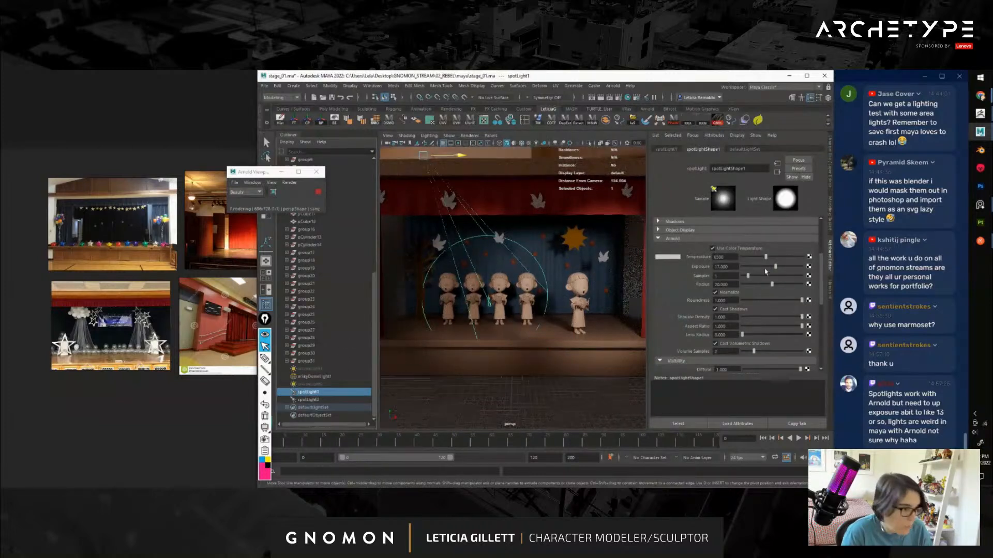
{"action": "scroll", "coordinate": [765, 272], "scroll_direction": "up", "scroll_amount": 4}
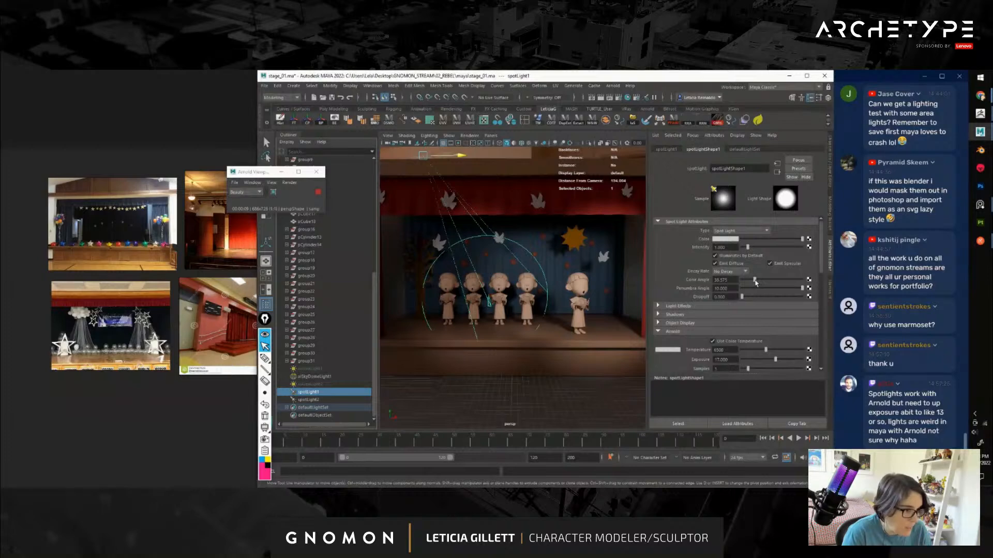
{"action": "left_click_drag", "start_coordinate": [755, 282], "coordinate": [756, 282]}
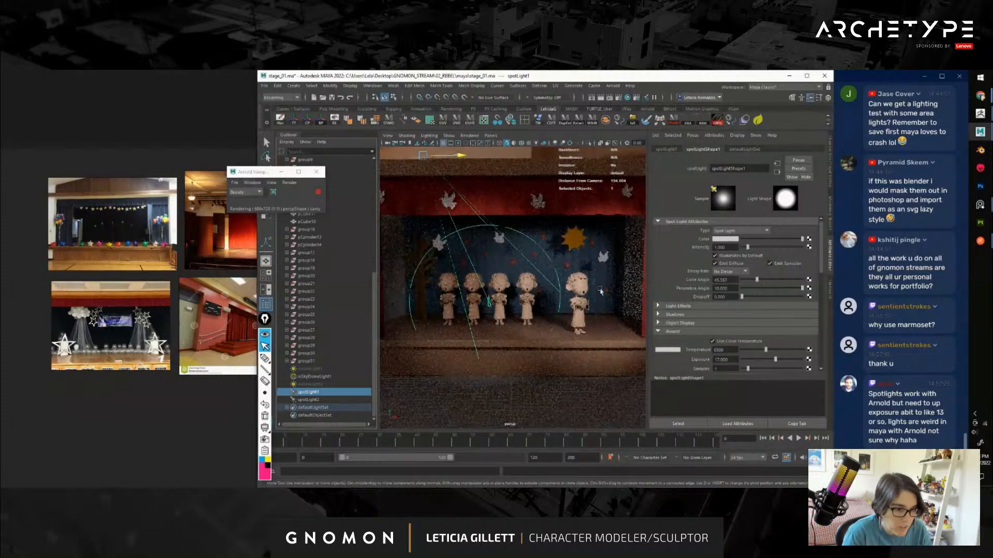
{"action": "scroll", "coordinate": [601, 291], "scroll_direction": "down", "scroll_amount": 5}
{"action": "left_click", "coordinate": [512, 342]}
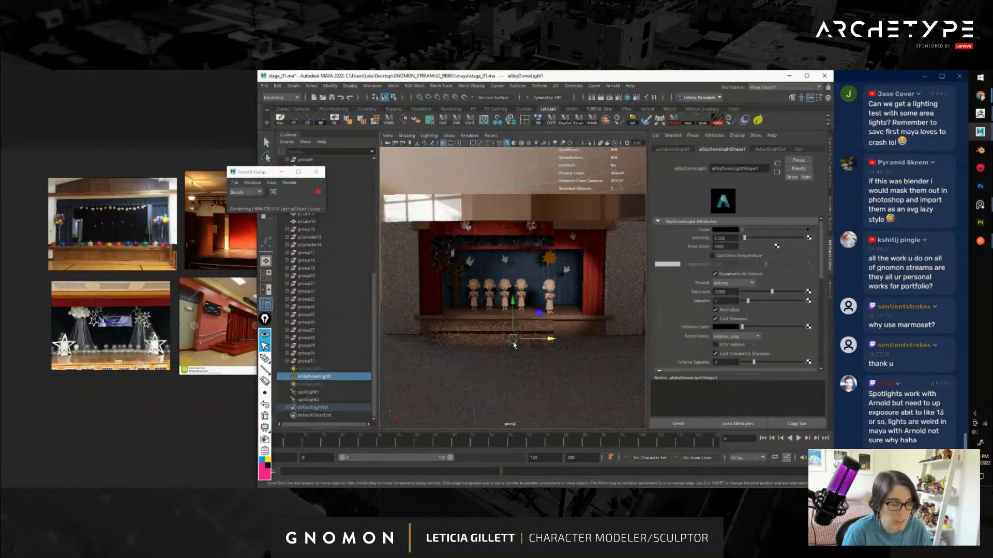
{"action": "scroll", "coordinate": [513, 345], "scroll_direction": "up", "scroll_amount": 4}
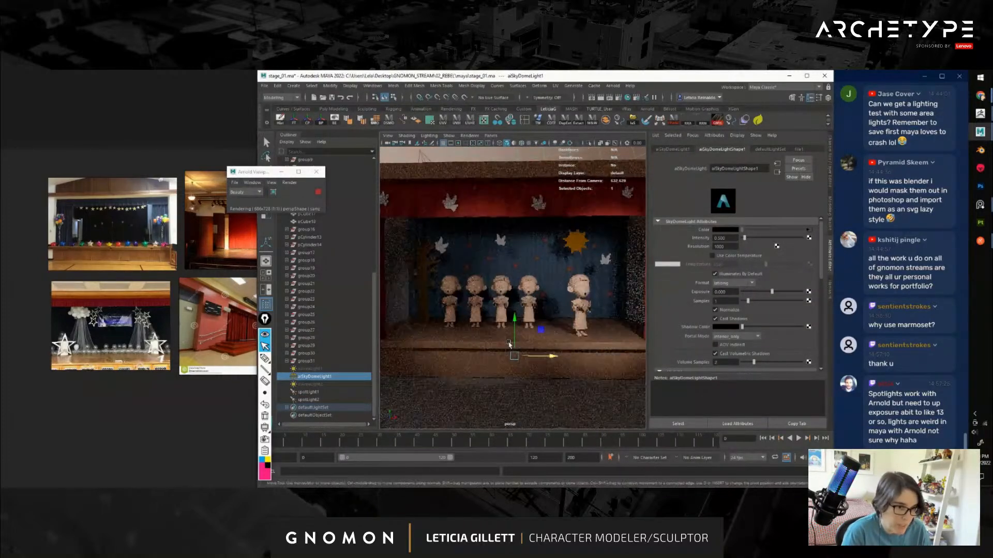
{"action": "scroll", "coordinate": [513, 339], "scroll_direction": "down", "scroll_amount": 2}
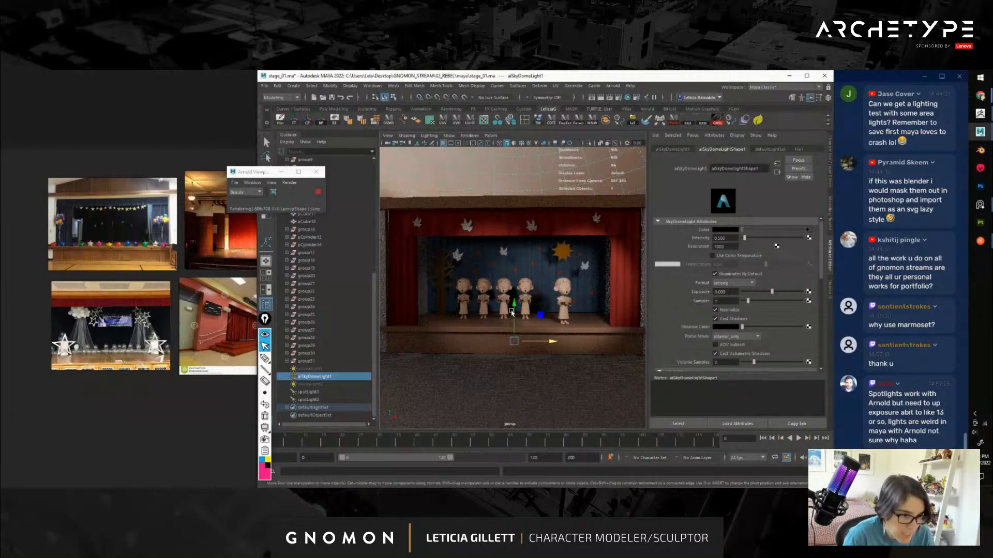
Check the lit stage from the front in the Arnold render, stop the render and save the scene
{"action": "scroll", "coordinate": [495, 338], "scroll_direction": "up", "scroll_amount": 1}
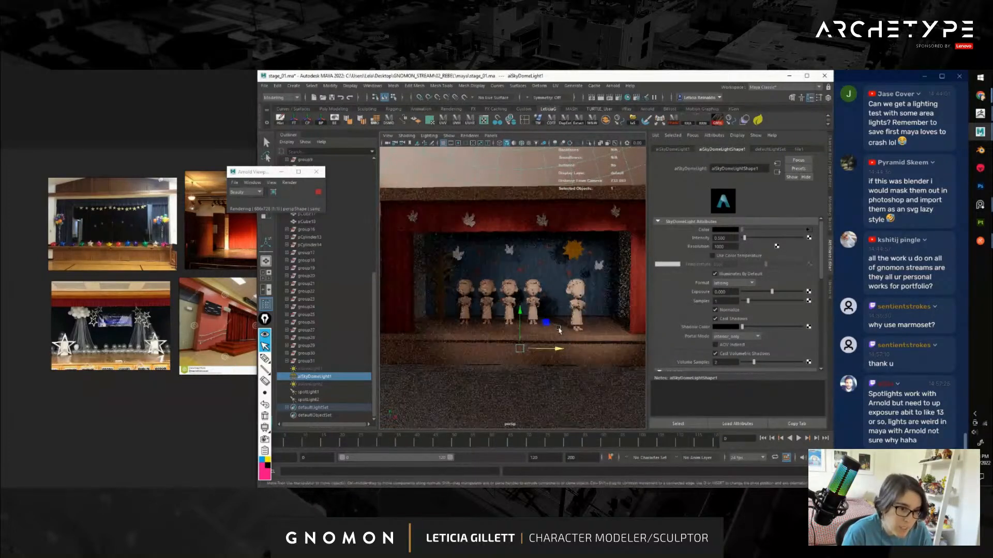
{"action": "left_click_drag", "start_coordinate": [516, 292], "coordinate": [519, 294], "text": "alt"}
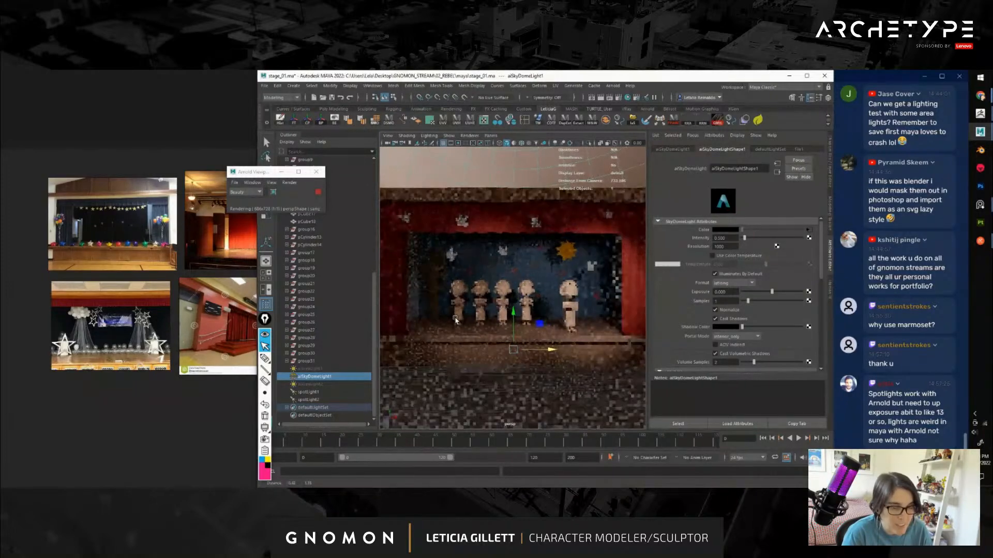
{"action": "left_click_drag", "start_coordinate": [462, 319], "coordinate": [462, 331], "text": "alt"}
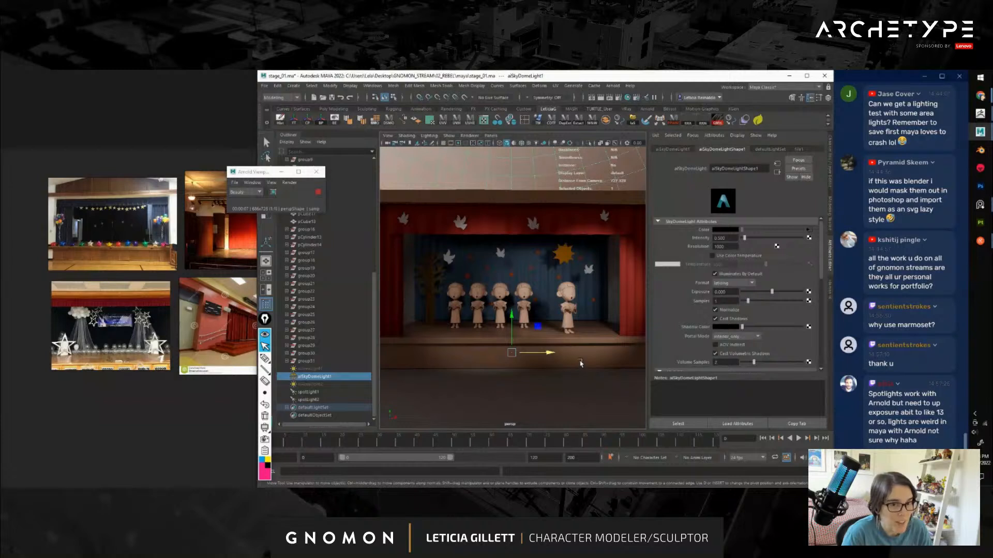
{"action": "left_click", "coordinate": [317, 192]}
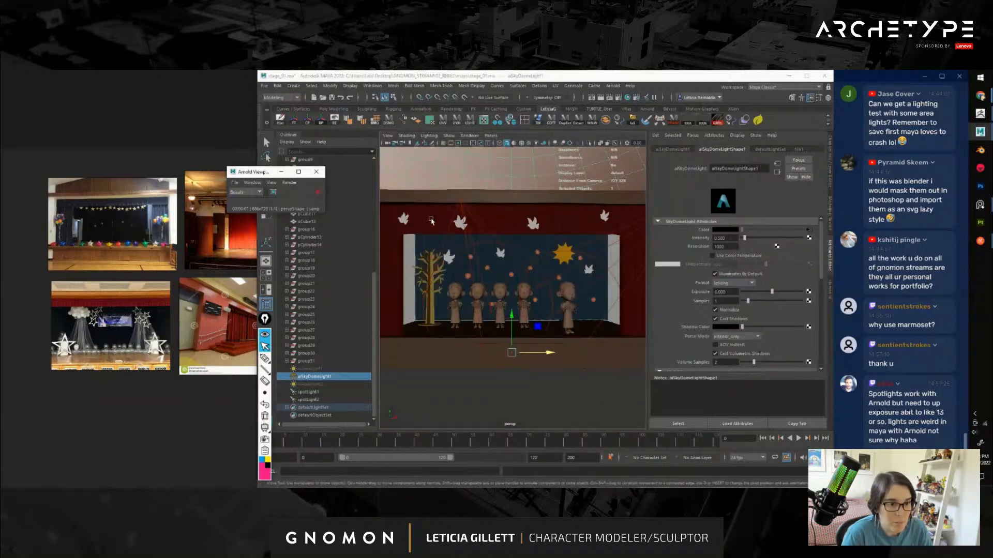
{"action": "key", "text": "ctrl+s"}
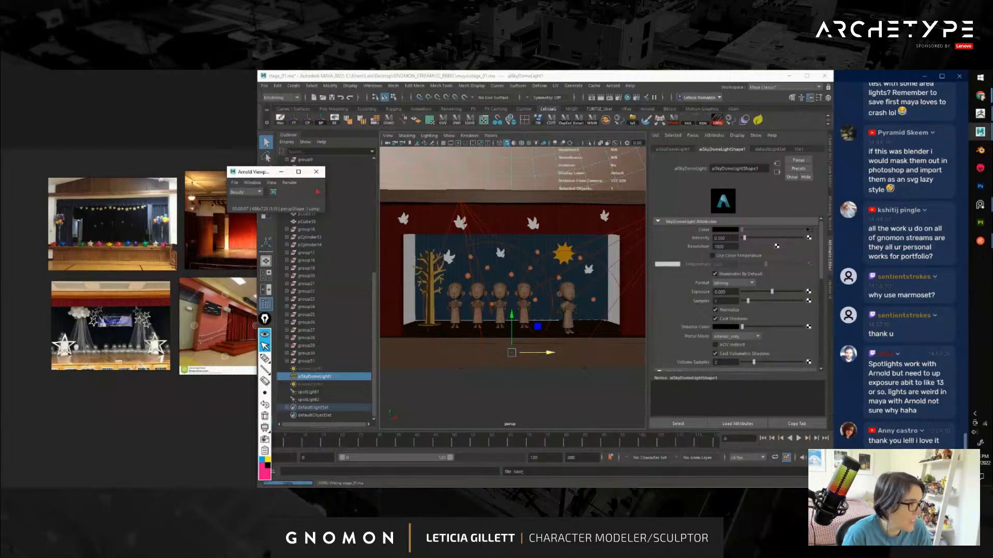
{"action": "left_click", "coordinate": [981, 97]}
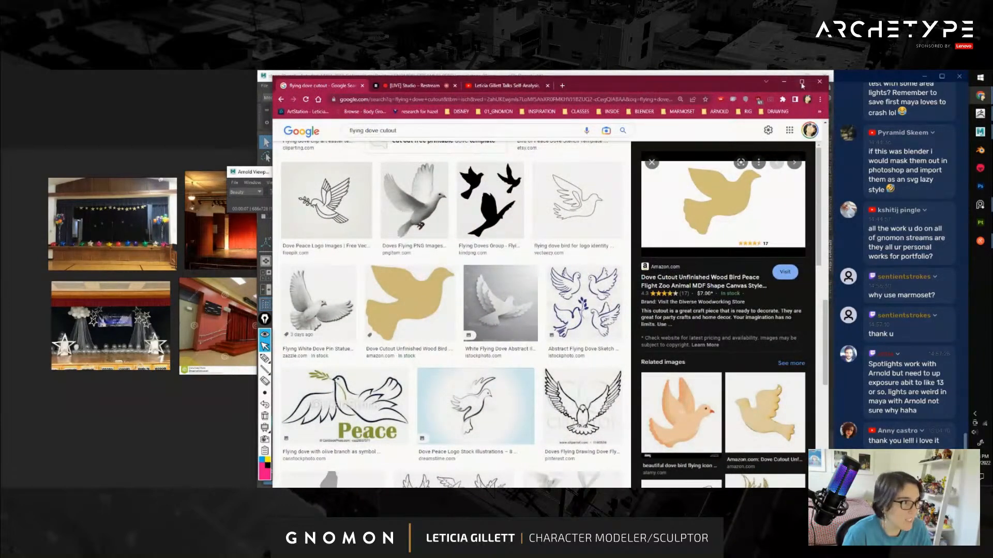
{"action": "left_click", "coordinate": [784, 82]}
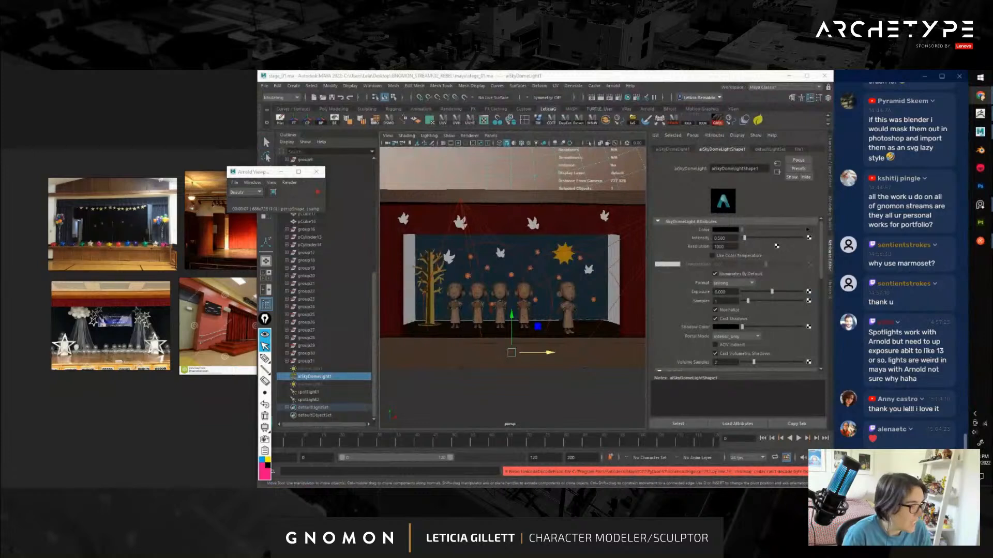